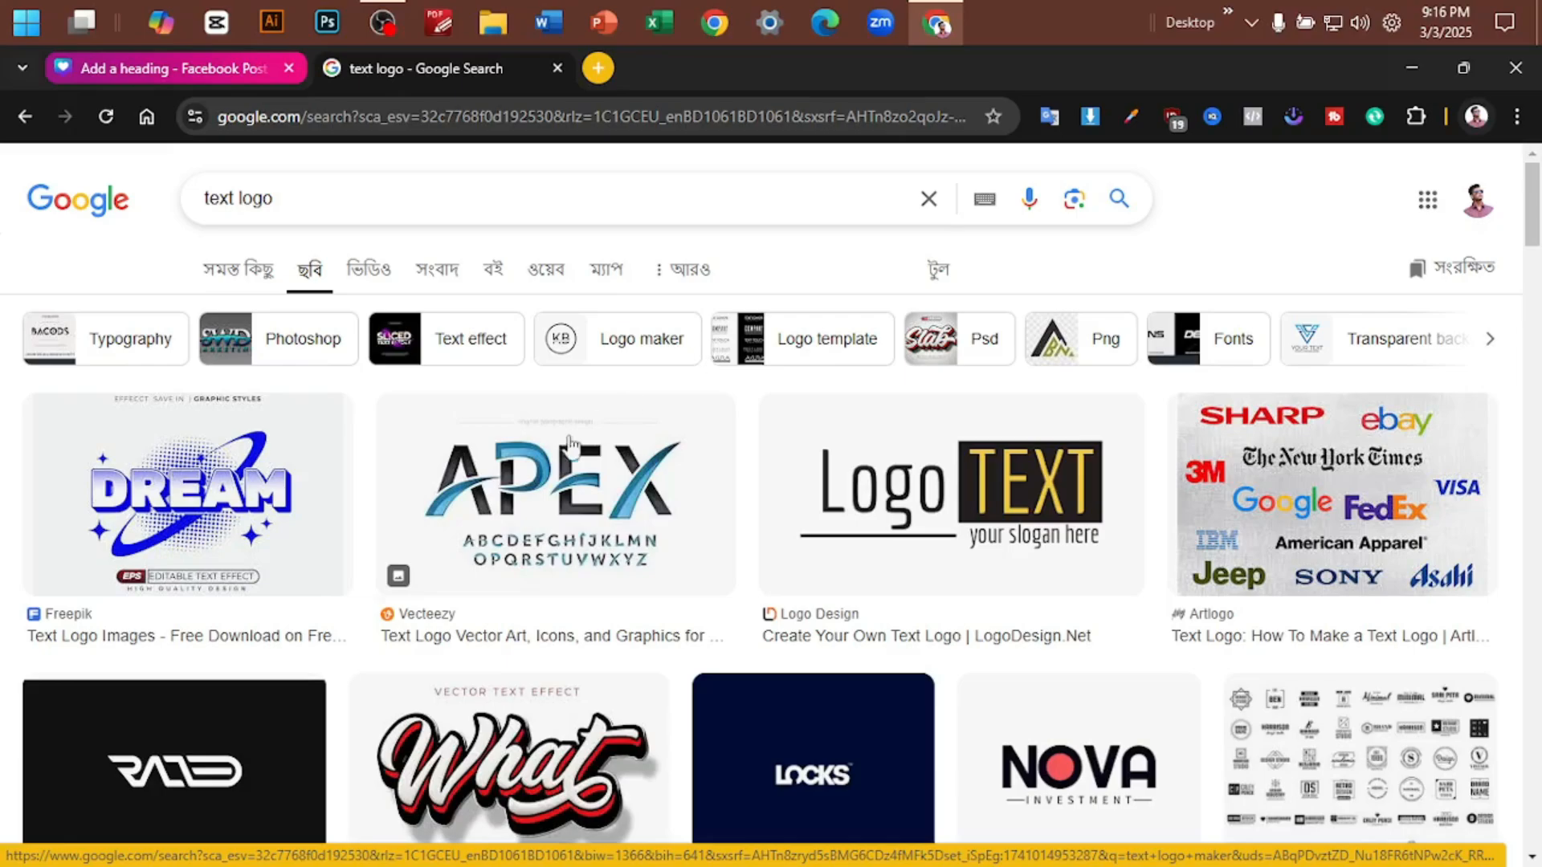
- Browse the text logo image results and preview the framed Text Logo and BrandCrowd brand logo examples
{"action": "scroll", "coordinate": [447, 551], "scroll_direction": "down", "scroll_amount": 8}
{"action": "scroll", "coordinate": [412, 526], "scroll_direction": "up", "scroll_amount": 3}
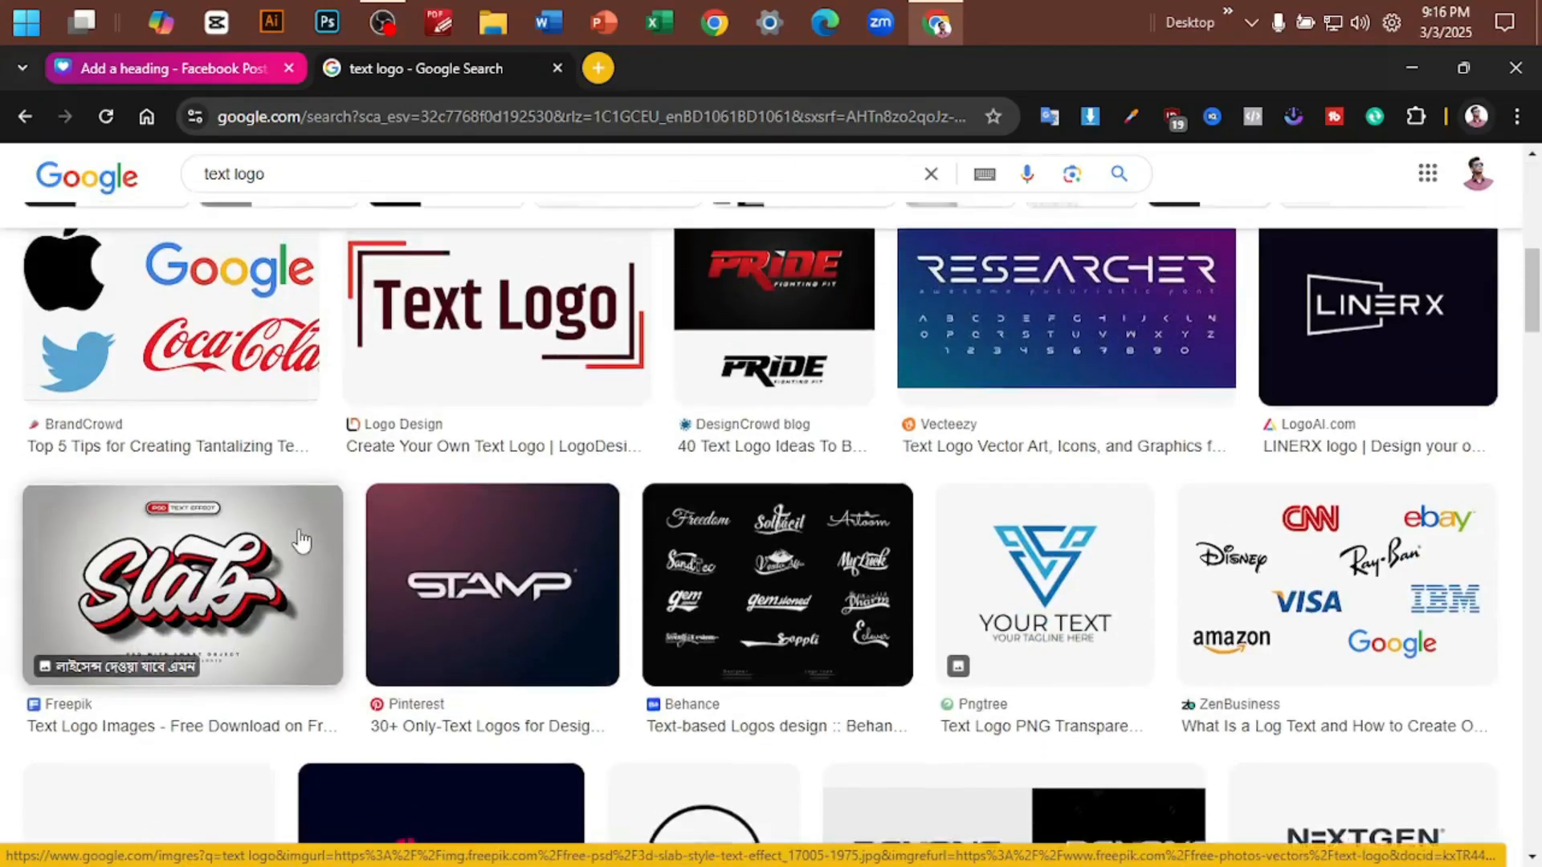
{"action": "left_click", "coordinate": [381, 570]}
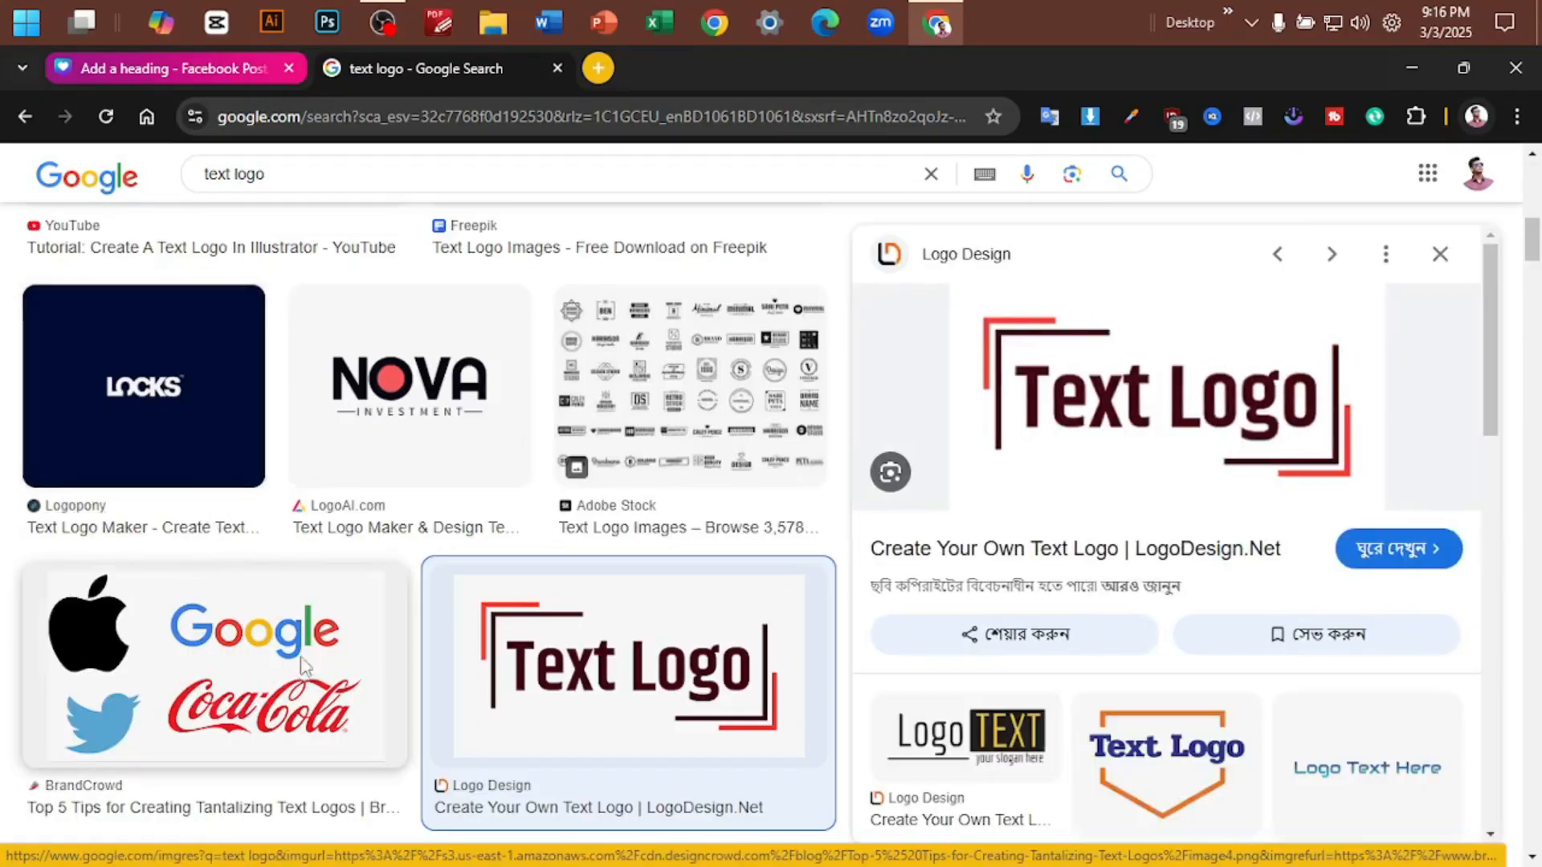
{"action": "left_click", "coordinate": [216, 658]}
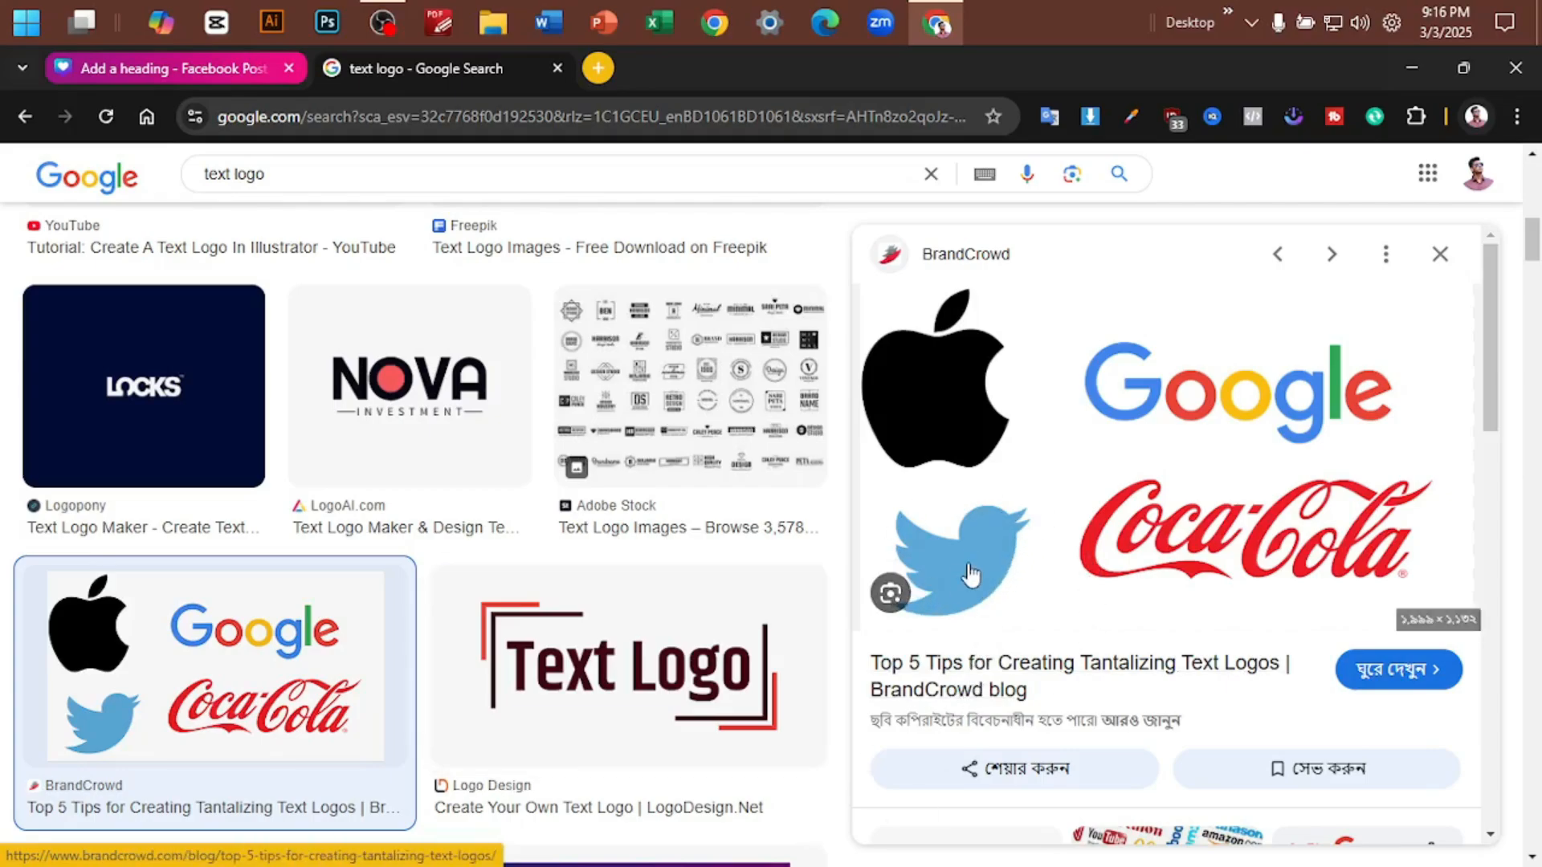
{"action": "scroll", "coordinate": [967, 546], "scroll_direction": "down", "scroll_amount": 4}
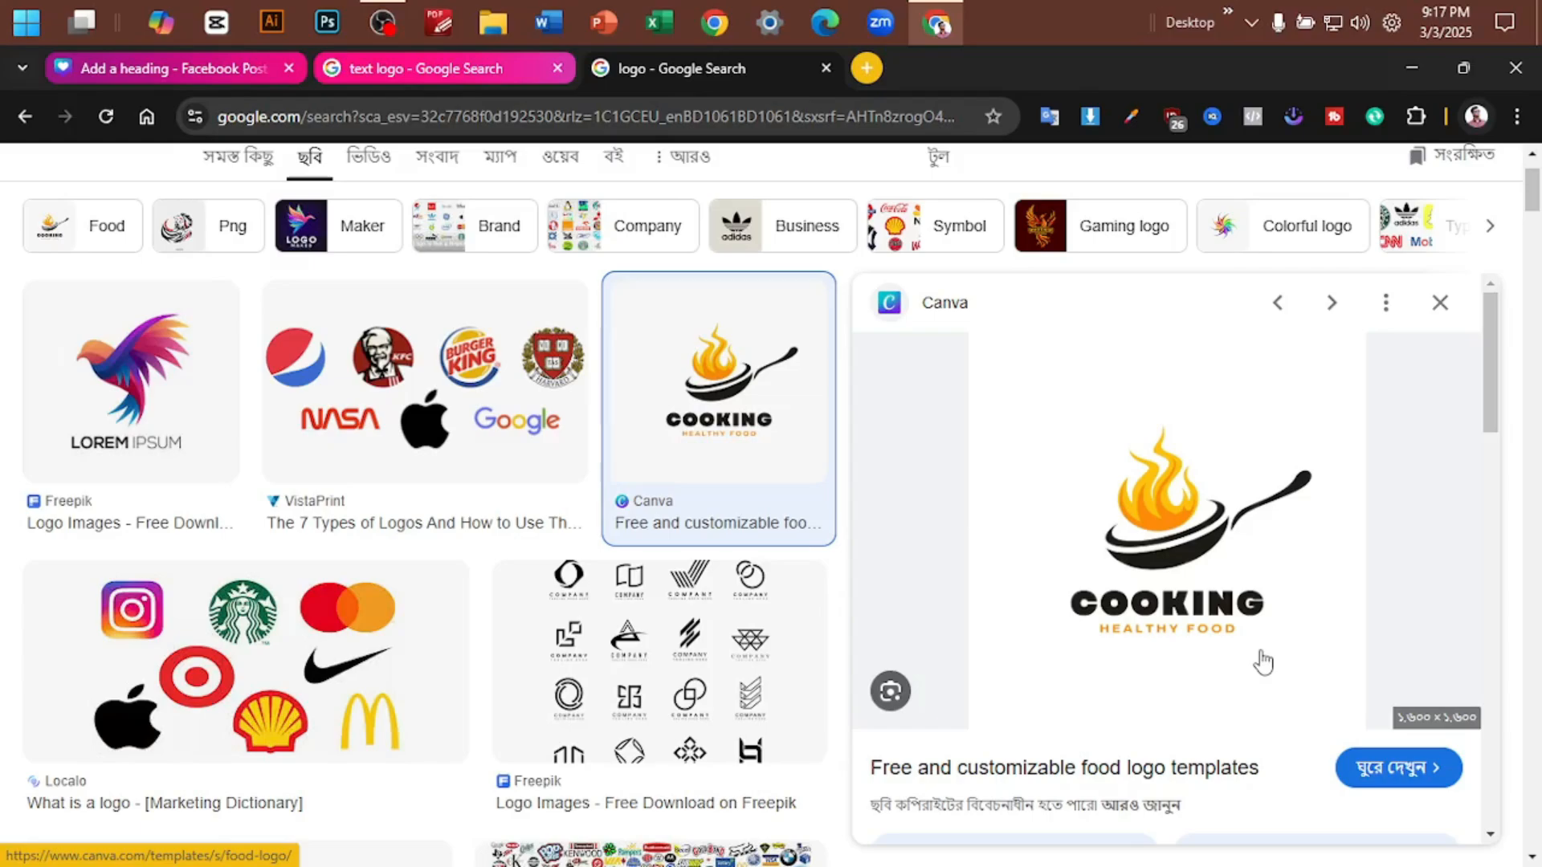
- Examine the logo image results, previewing the VistaPrint logo types and Canva cooking logo and browsing the related logo collections
{"action": "left_click", "coordinate": [414, 422]}
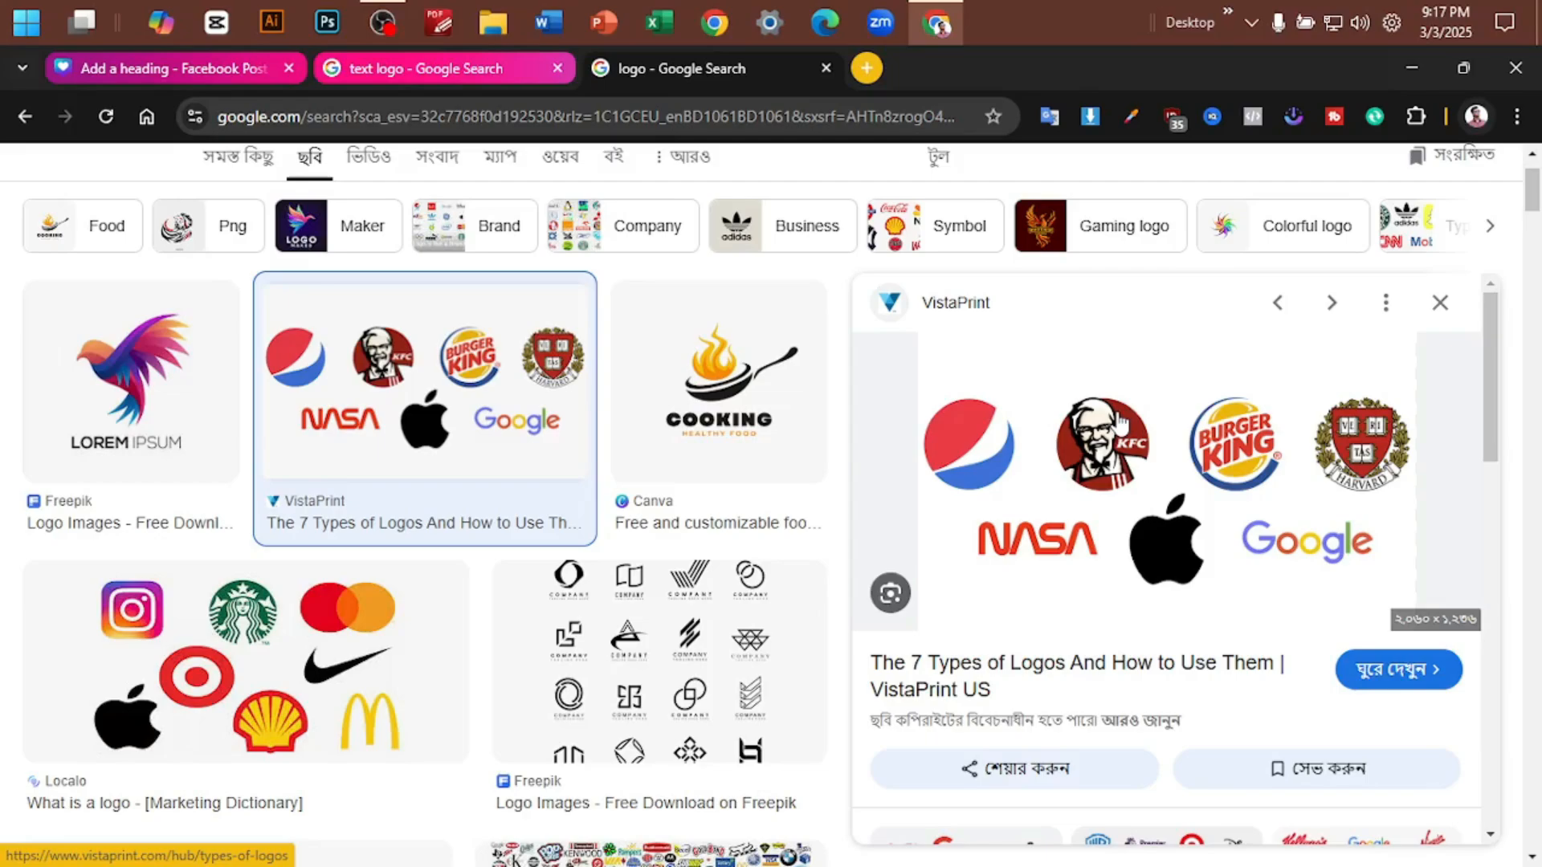
{"action": "scroll", "coordinate": [1121, 421], "scroll_direction": "down", "scroll_amount": 10}
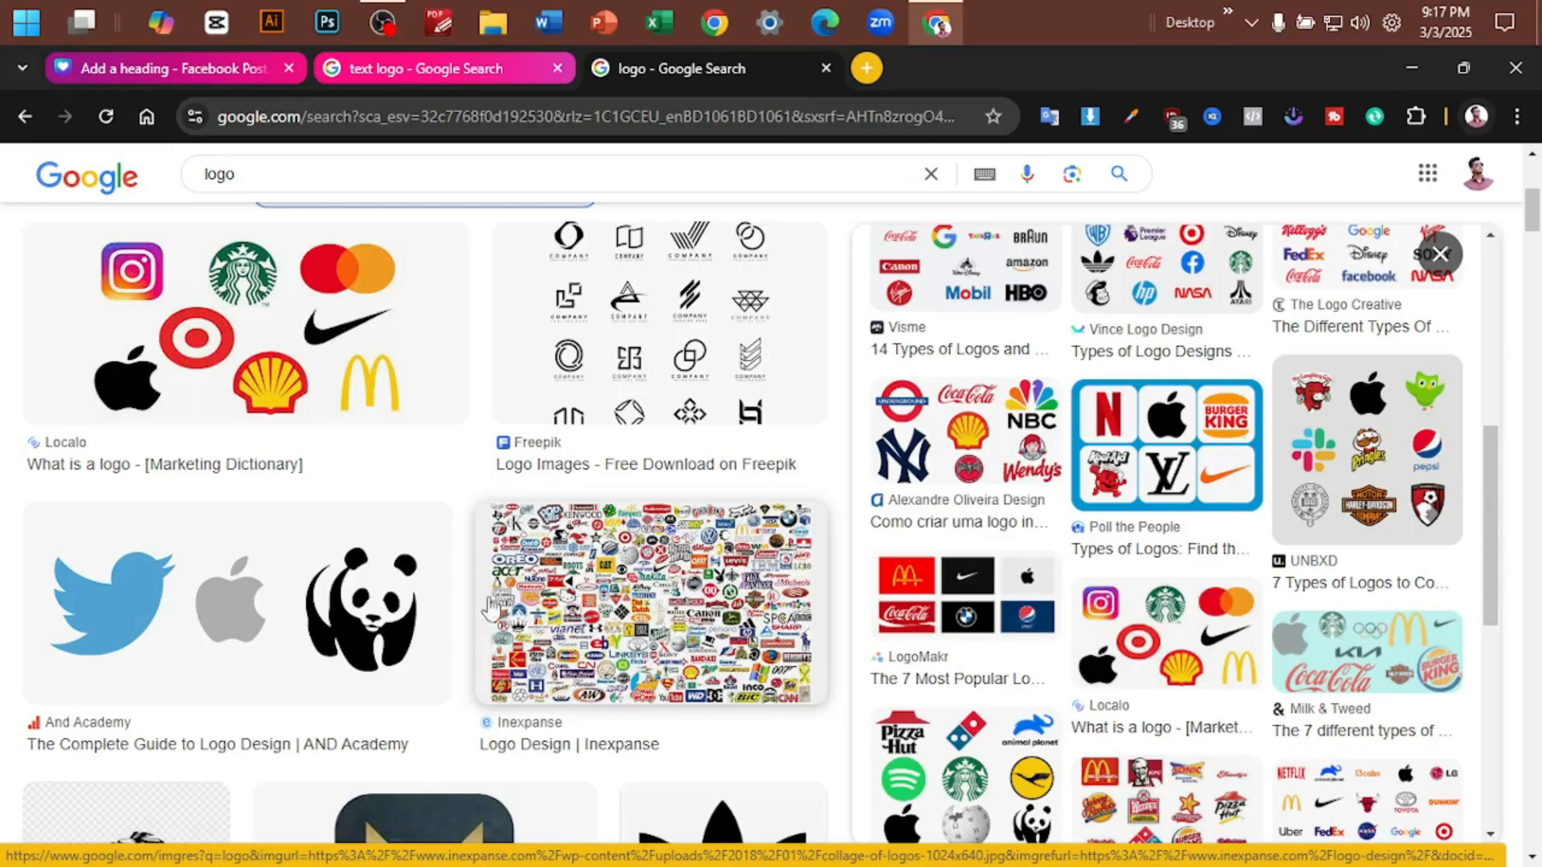
{"action": "scroll", "coordinate": [482, 594], "scroll_direction": "down", "scroll_amount": 7}
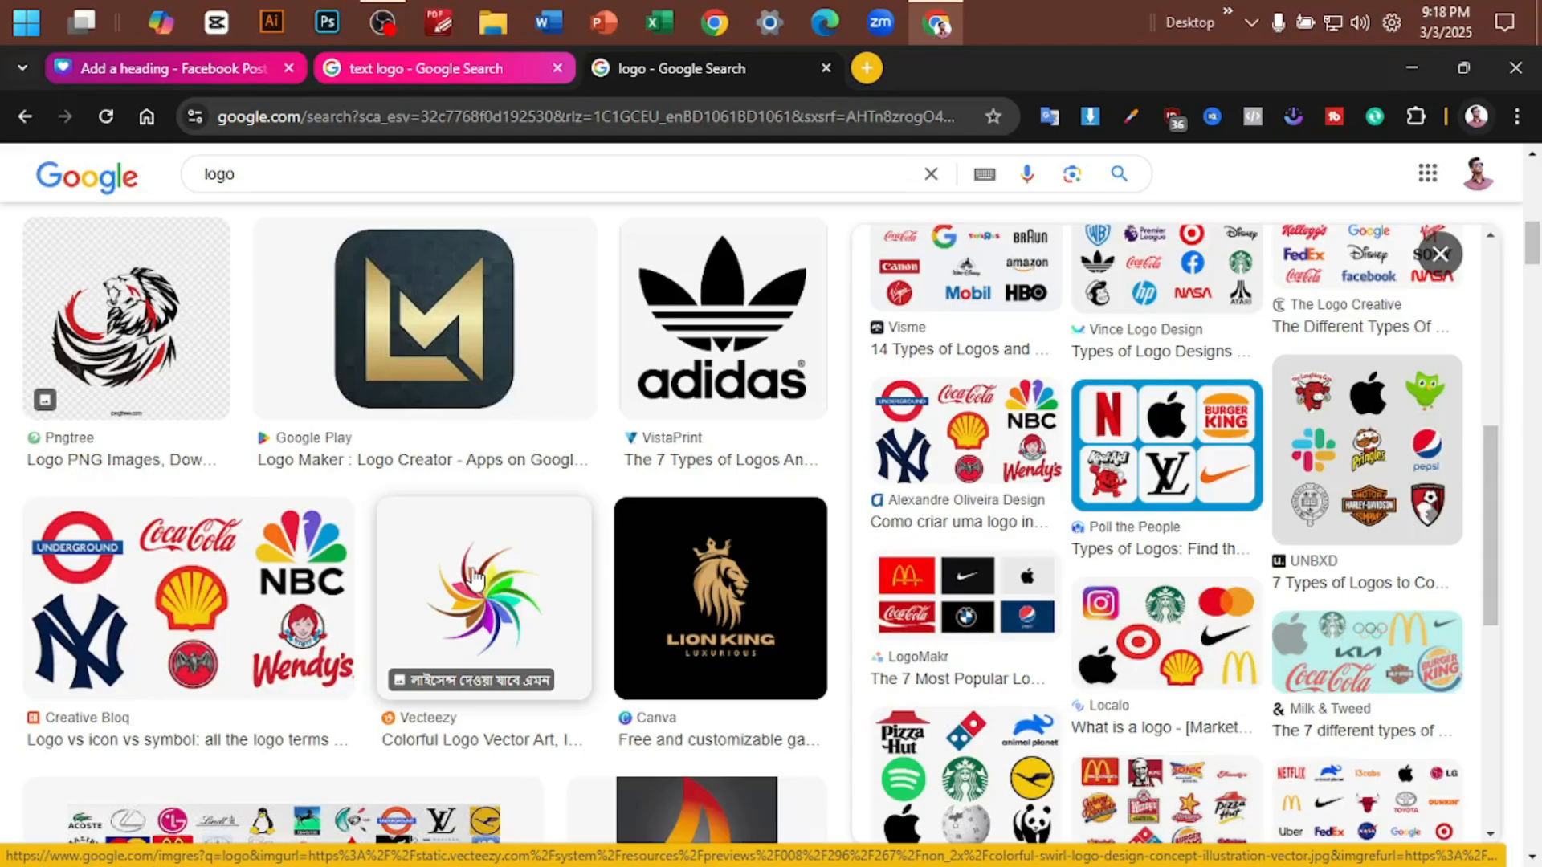
{"action": "scroll", "coordinate": [474, 576], "scroll_direction": "down", "scroll_amount": 8}
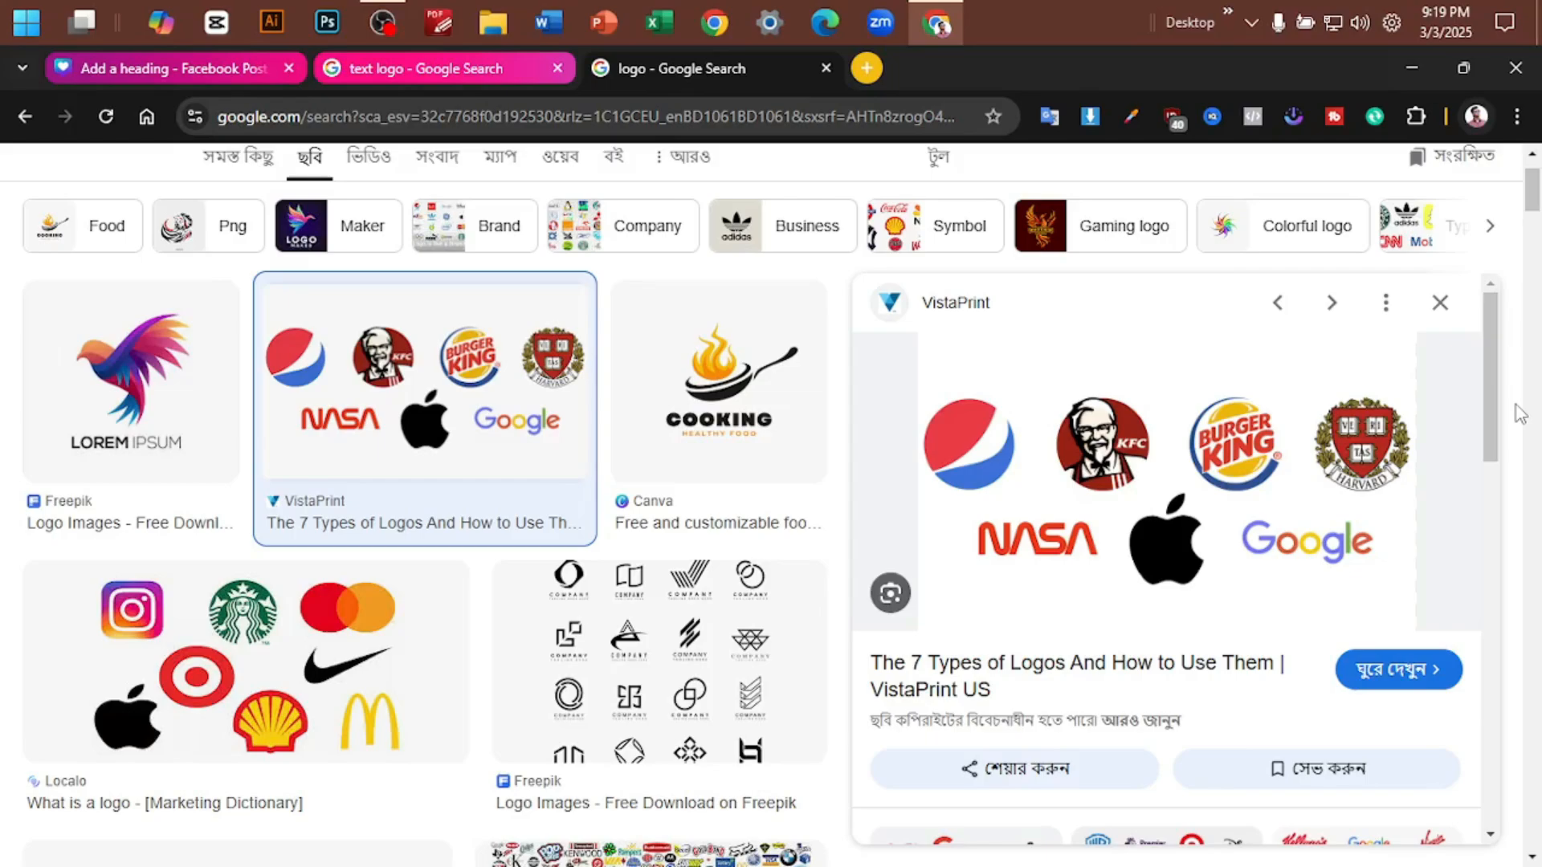
{"action": "key", "text": "Right"}
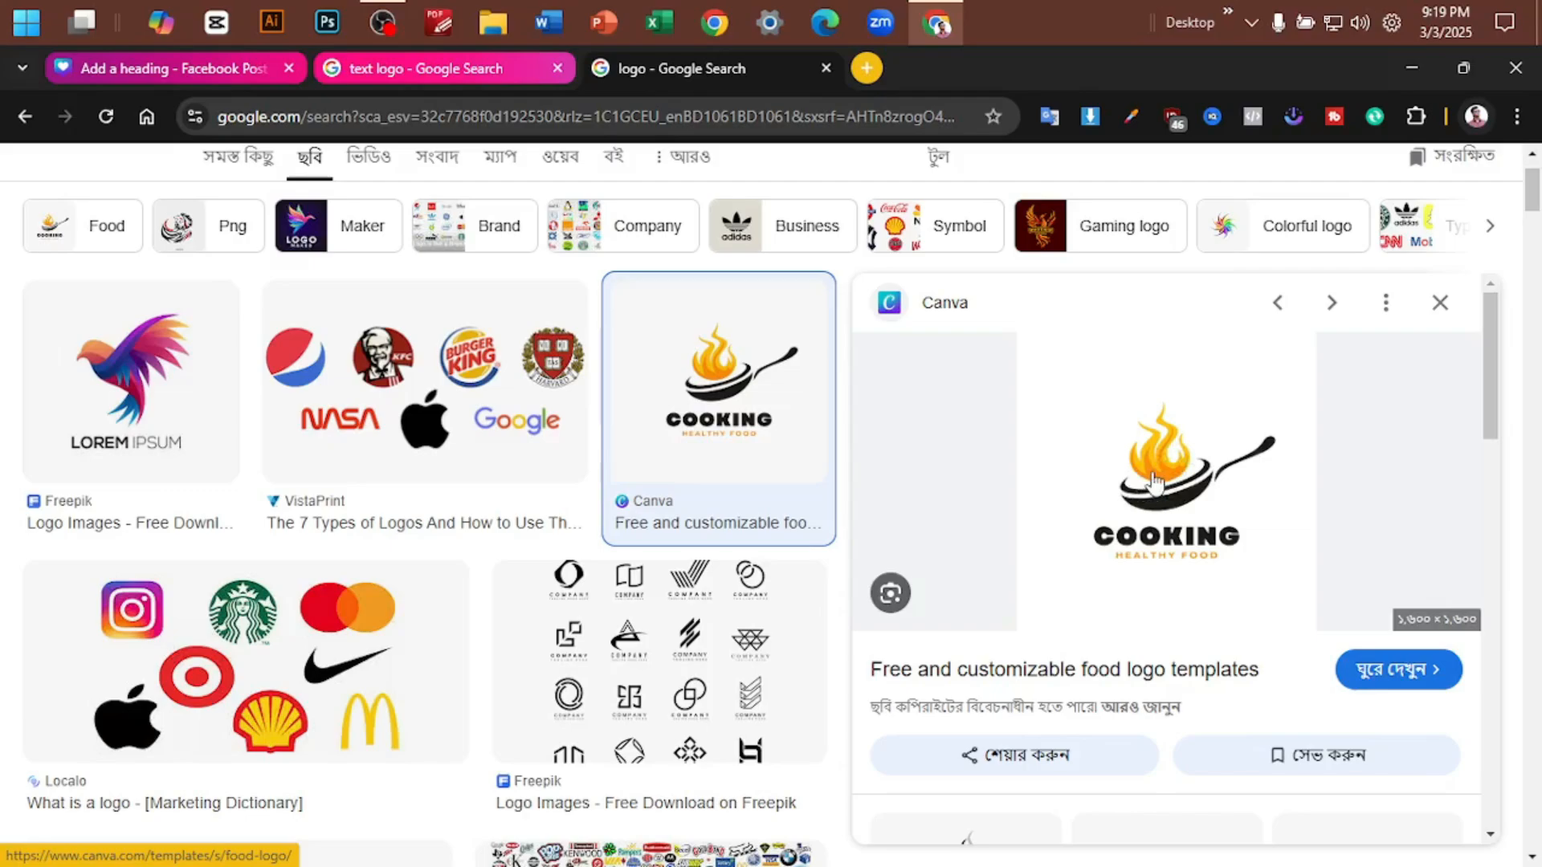
{"action": "scroll", "coordinate": [1026, 480], "scroll_direction": "down", "scroll_amount": 3}
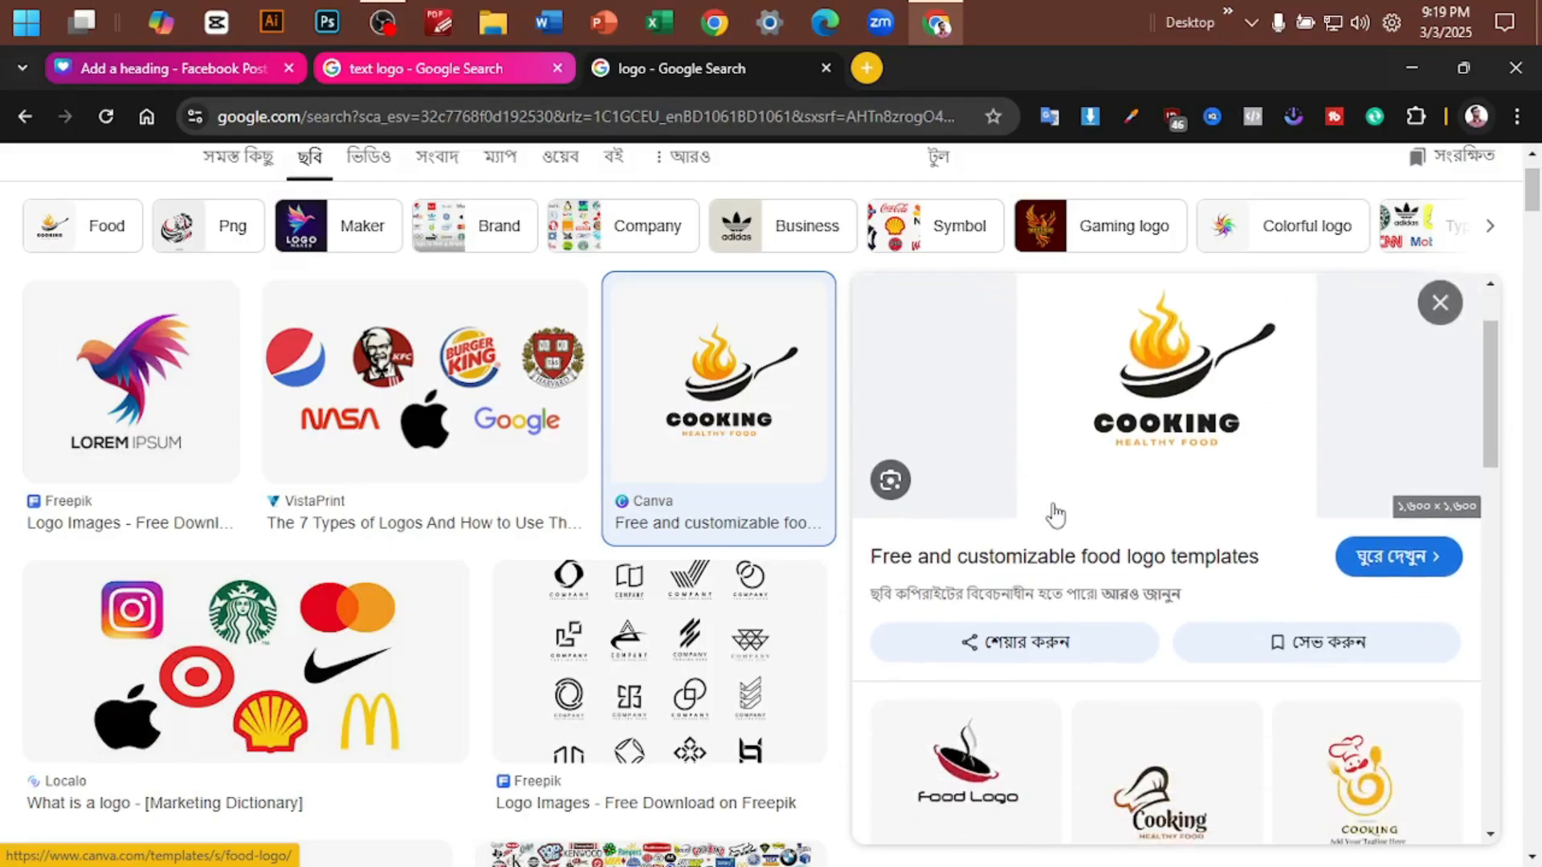
{"action": "left_click", "coordinate": [312, 391]}
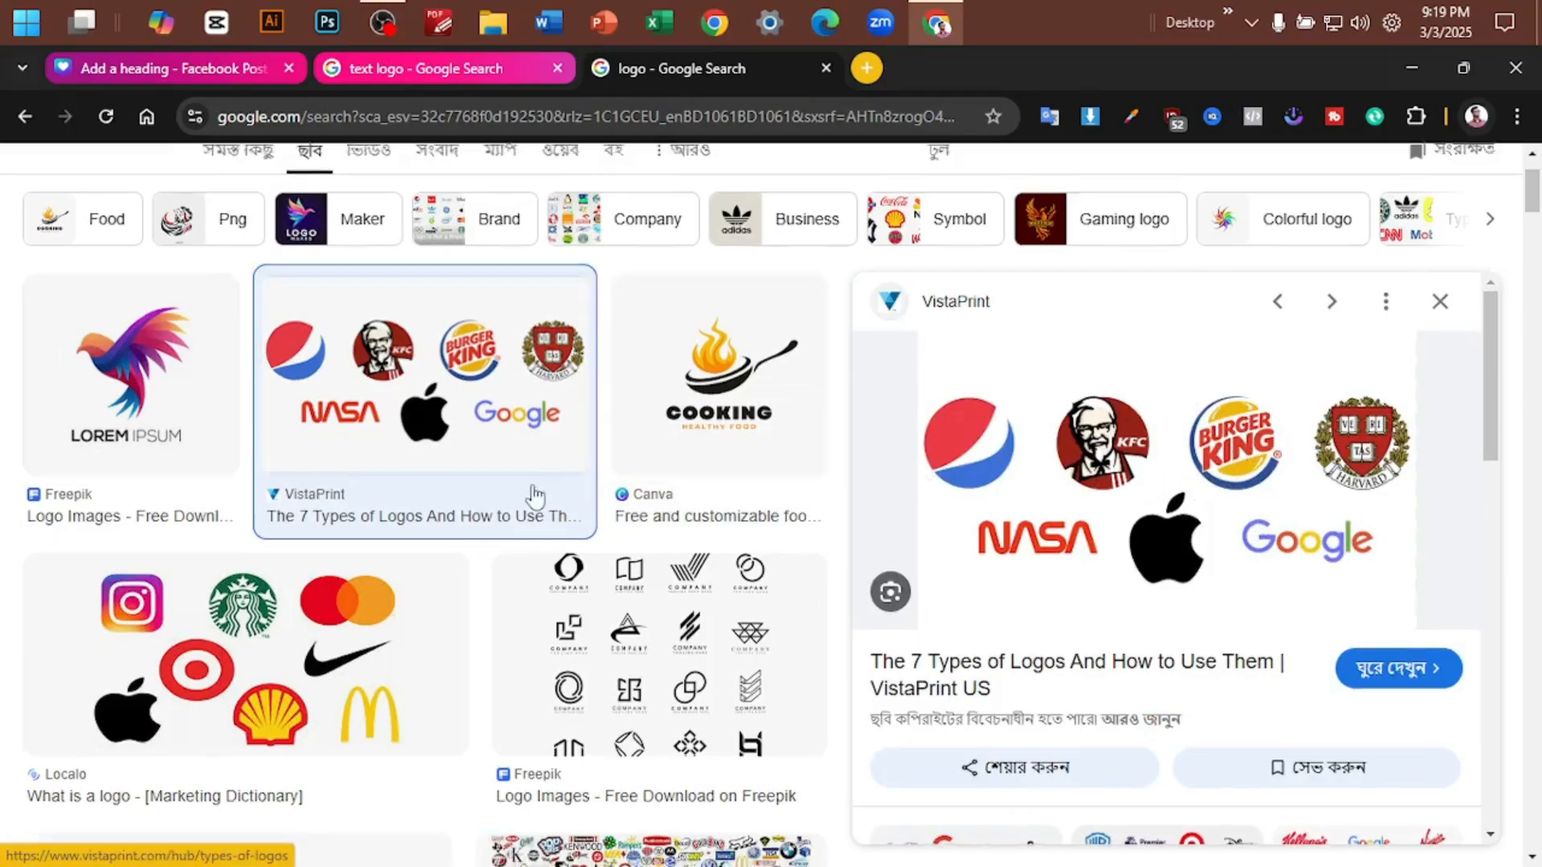
{"action": "scroll", "coordinate": [533, 492], "scroll_direction": "down", "scroll_amount": 8}
{"action": "scroll", "coordinate": [1133, 565], "scroll_direction": "down", "scroll_amount": 6}
{"action": "scroll", "coordinate": [1132, 565], "scroll_direction": "down", "scroll_amount": 1}
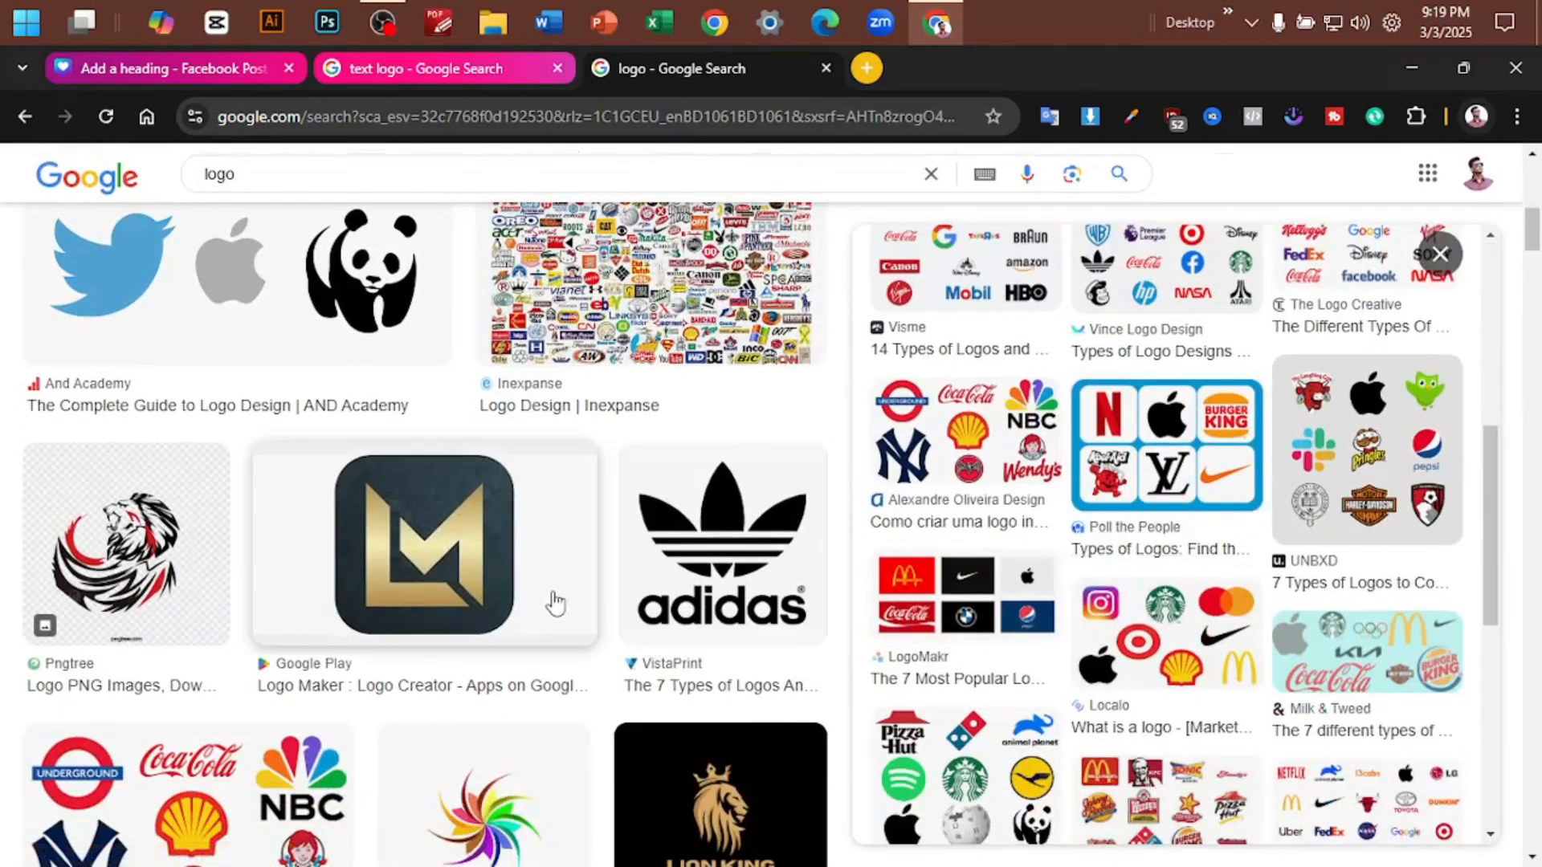
{"action": "scroll", "coordinate": [551, 606], "scroll_direction": "down", "scroll_amount": 5}
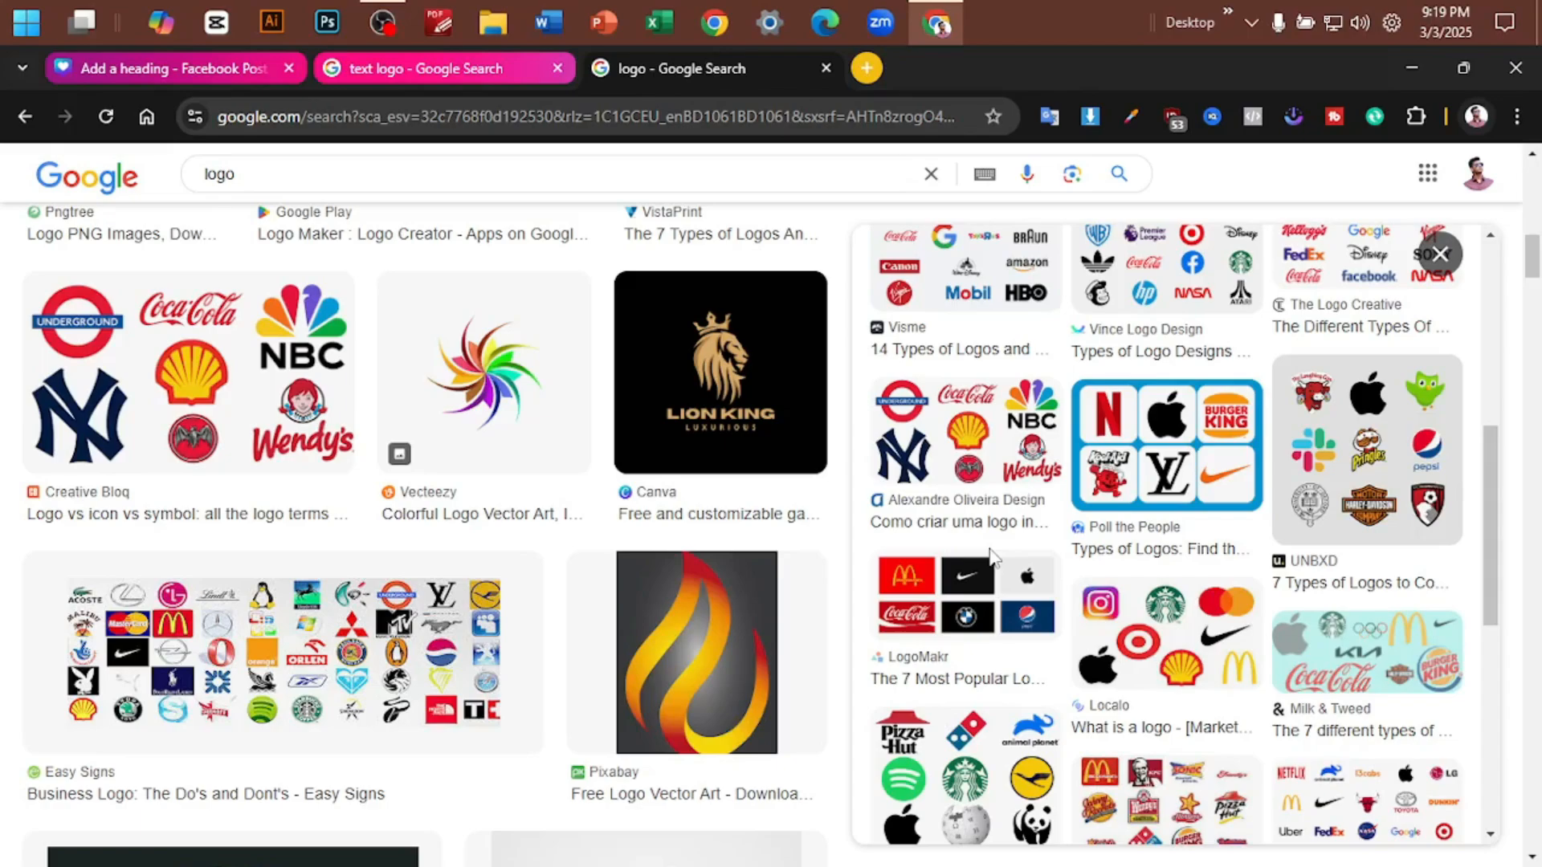
{"action": "scroll", "coordinate": [1076, 546], "scroll_direction": "down", "scroll_amount": 4}
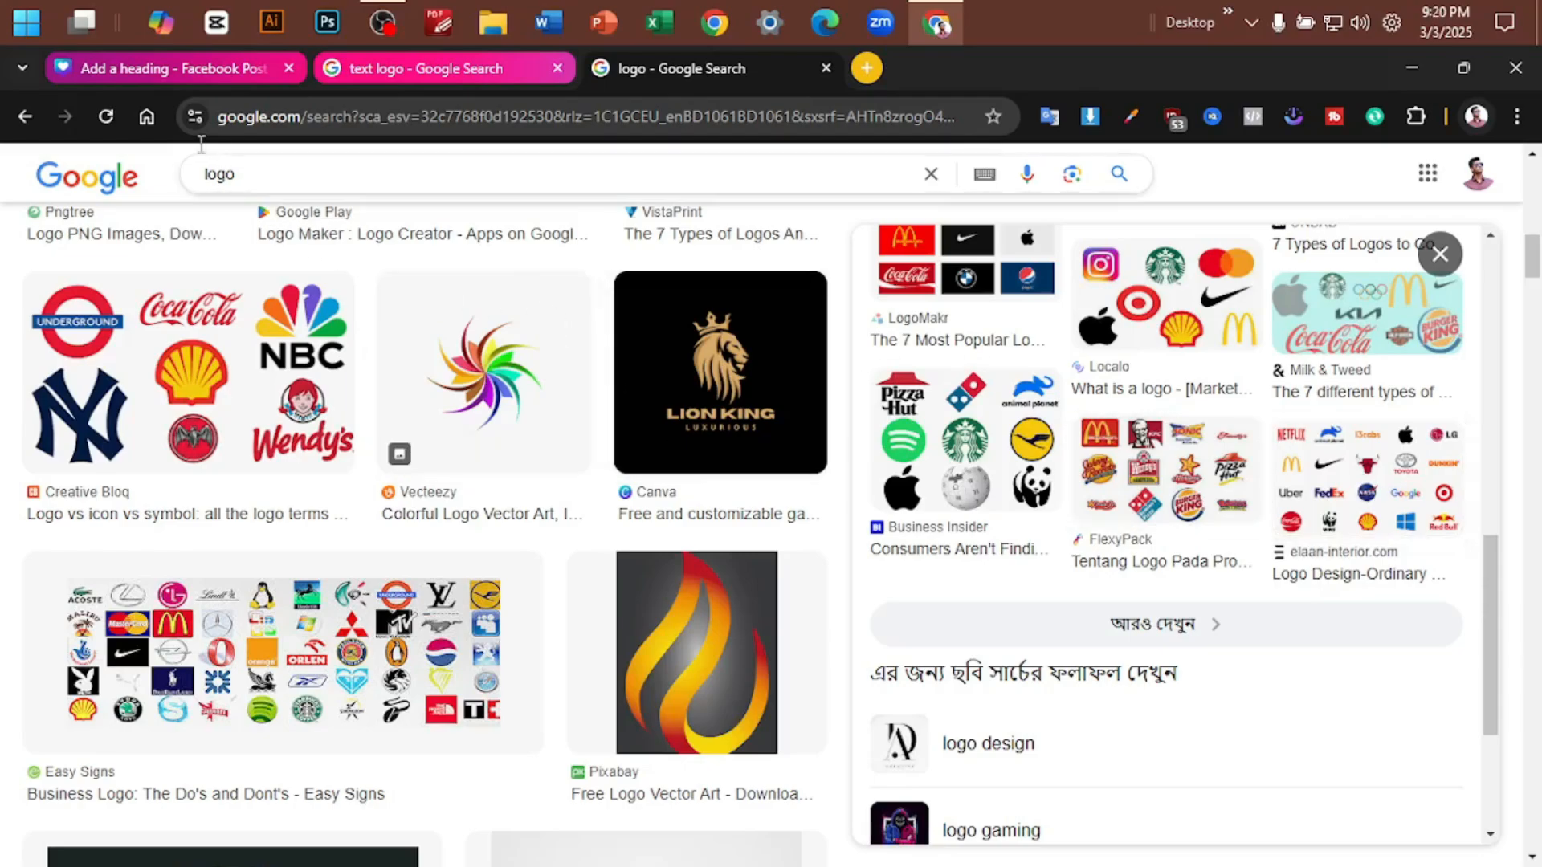
- Switch to the Canva design, add a blank page after page 20 and insert a text box on it
{"action": "left_click", "coordinate": [176, 70]}
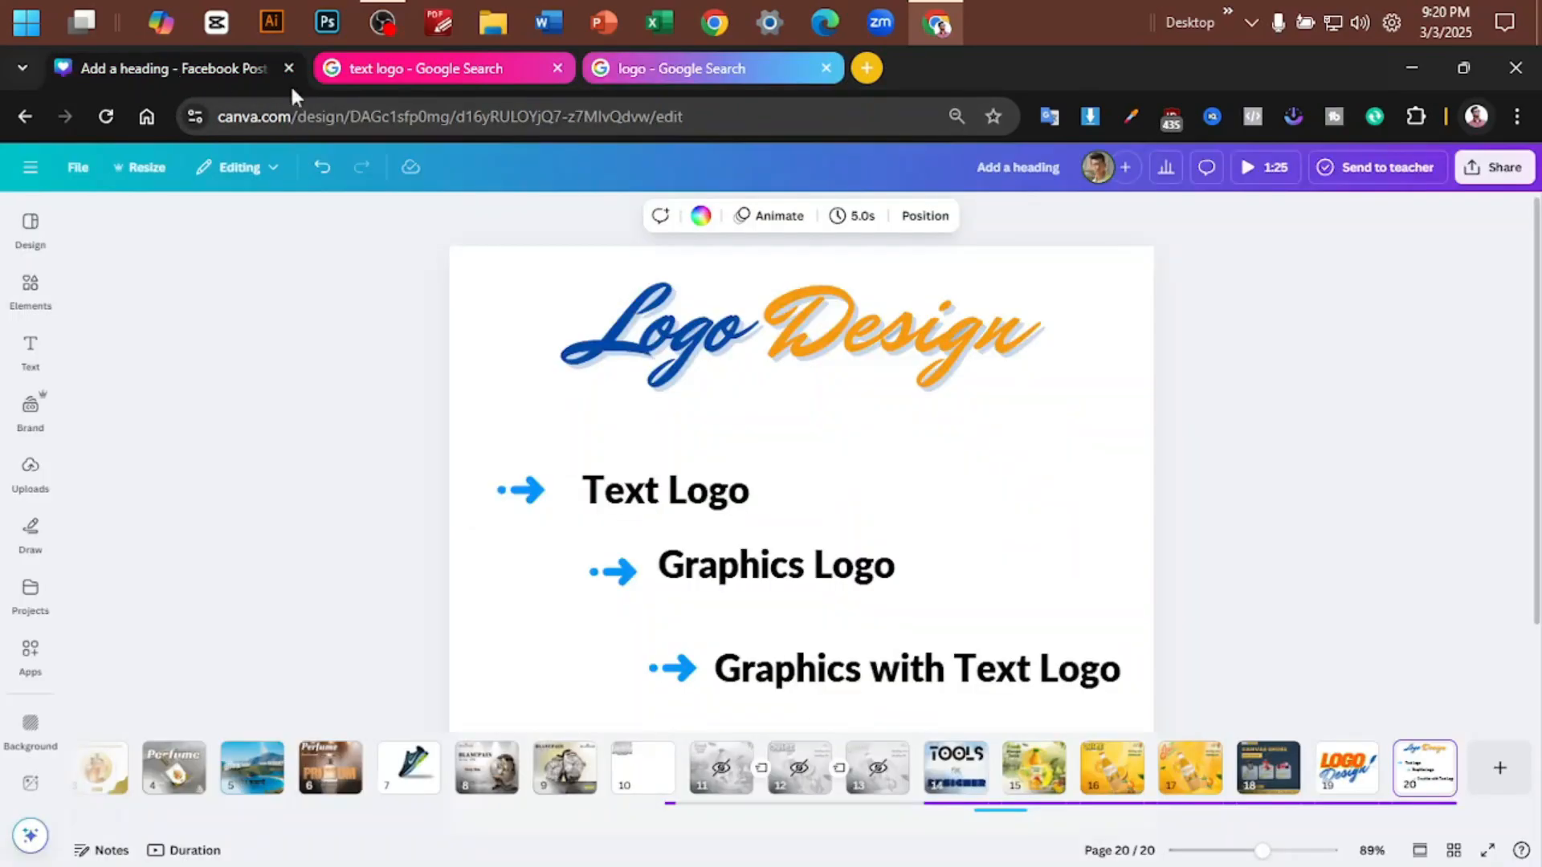
{"action": "left_click", "coordinate": [1476, 797]}
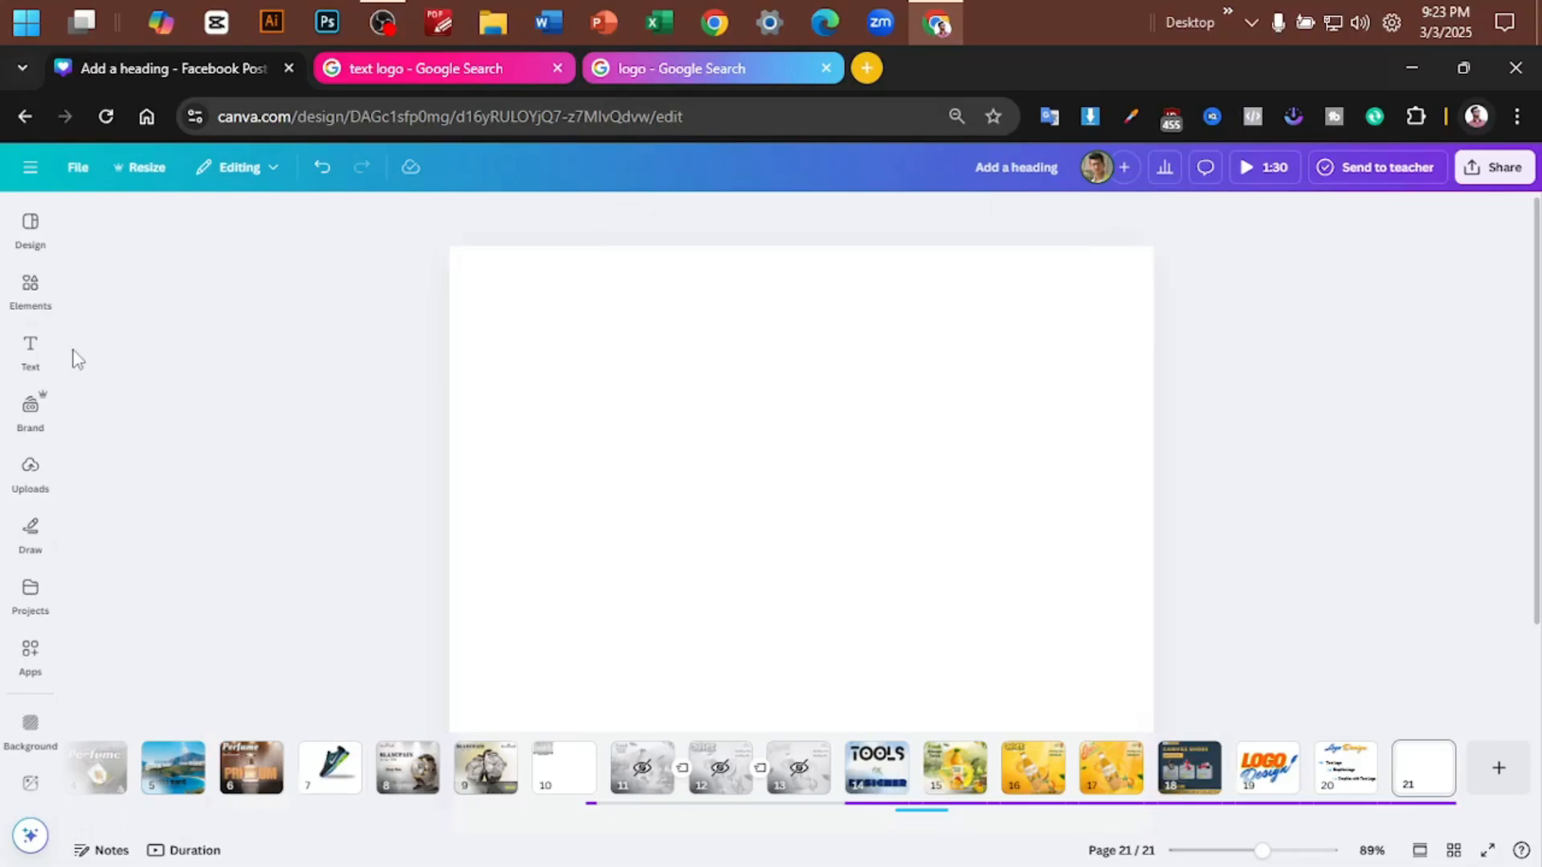
{"action": "left_click", "coordinate": [29, 353]}
{"action": "left_click_drag", "start_coordinate": [356, 443], "coordinate": [355, 341]}
{"action": "left_click", "coordinate": [225, 515]}
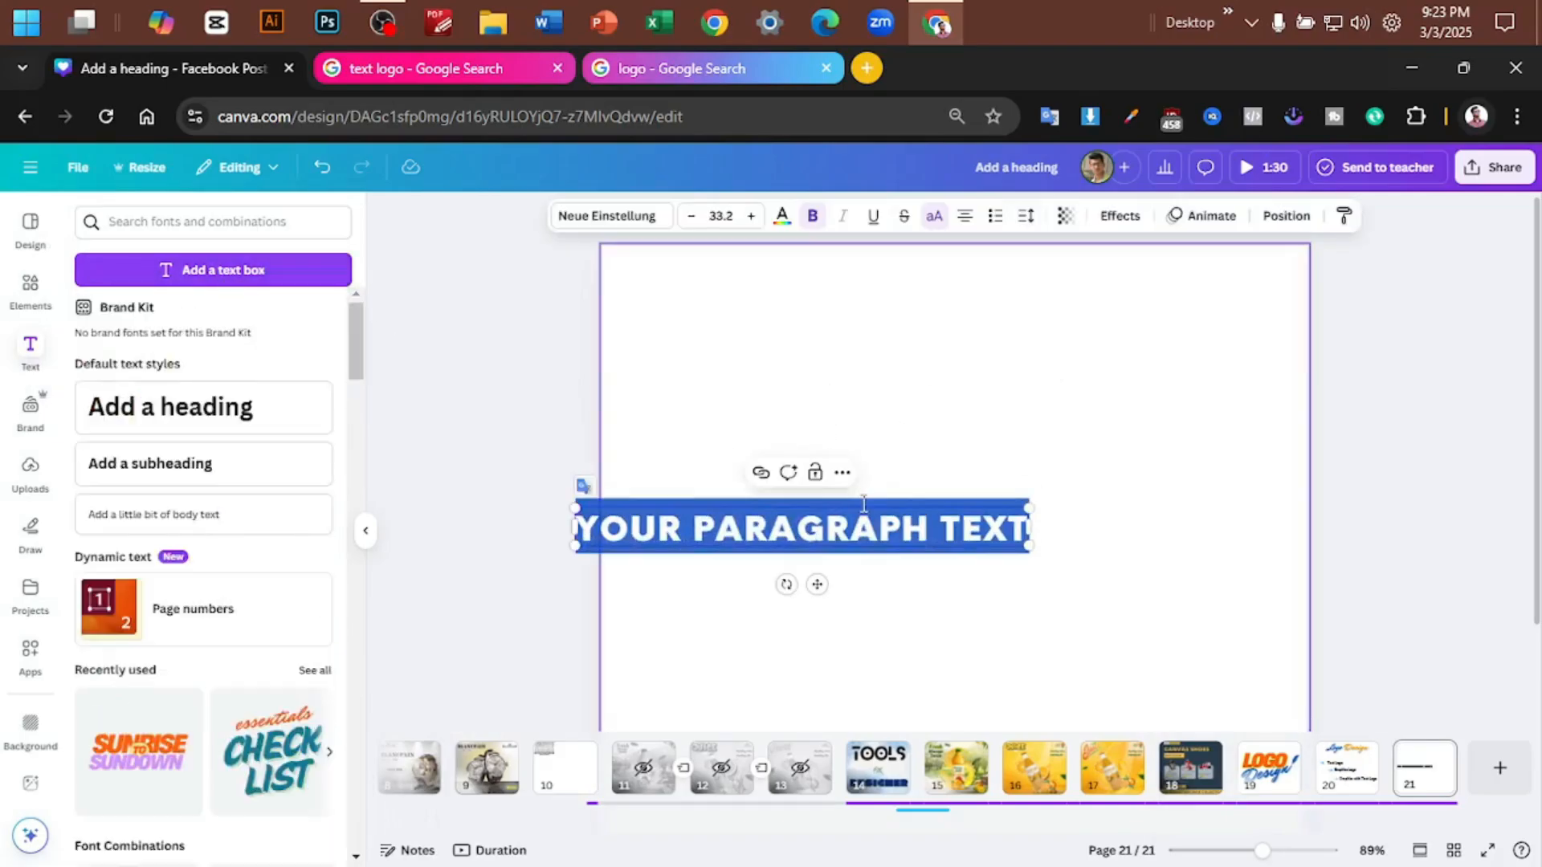
- Replace the placeholder text with TEASTY BITES and enlarge it to about size 52.5 near the middle of the page
{"action": "double_click", "coordinate": [1023, 438]}
{"action": "type", "text": "TEASTY BITES"}
{"action": "left_click_drag", "start_coordinate": [879, 530], "coordinate": [1170, 466]}
{"action": "left_click", "coordinate": [1354, 460]}
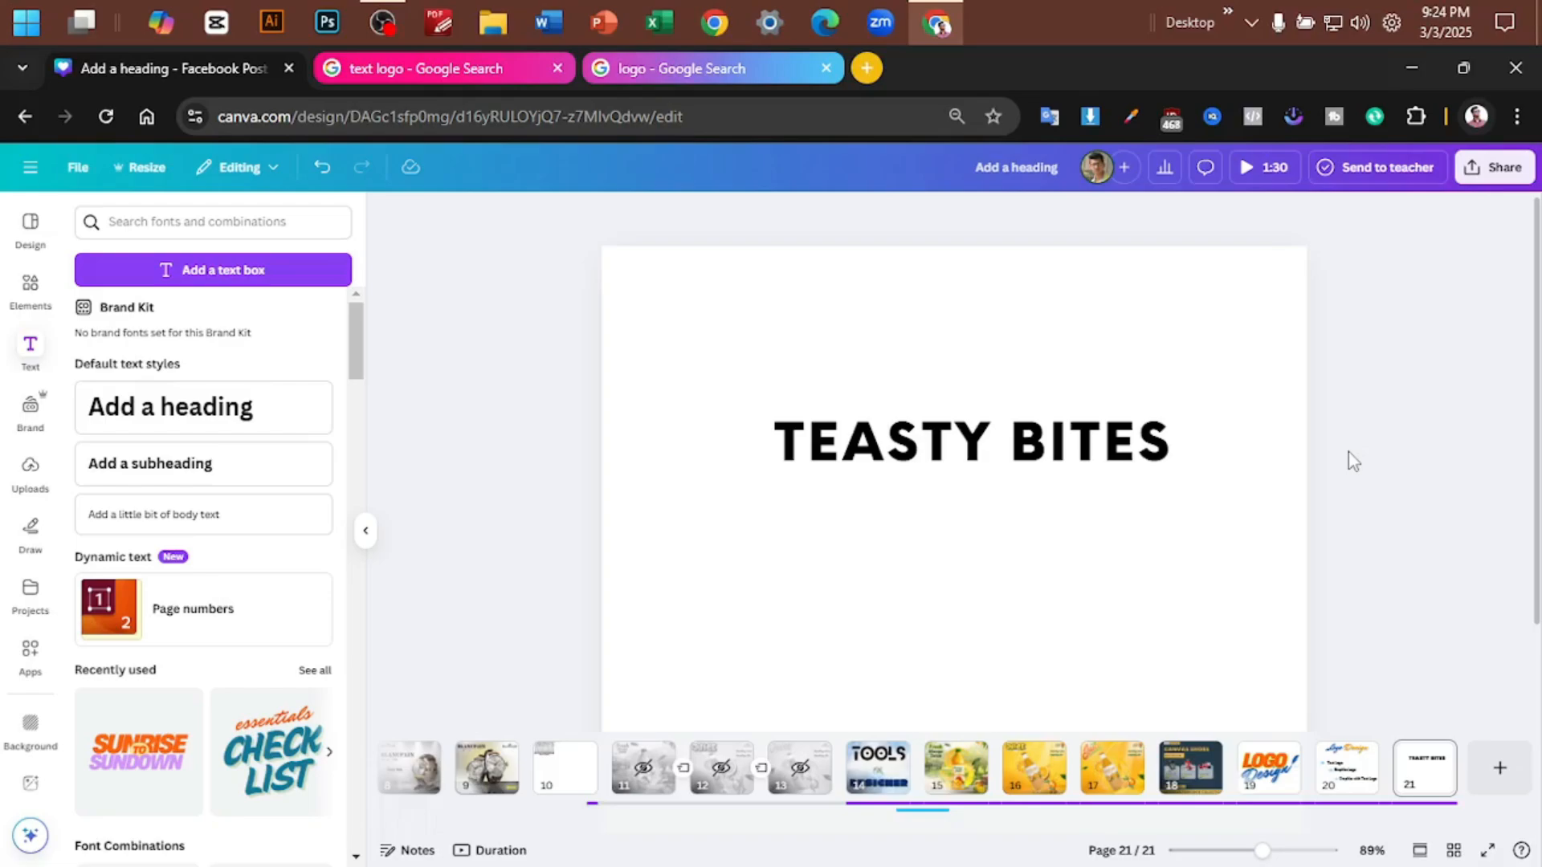
- Move the TEASTY BITES text up the page and place a duplicate of it below
{"action": "left_click_drag", "start_coordinate": [1042, 452], "coordinate": [962, 355]}
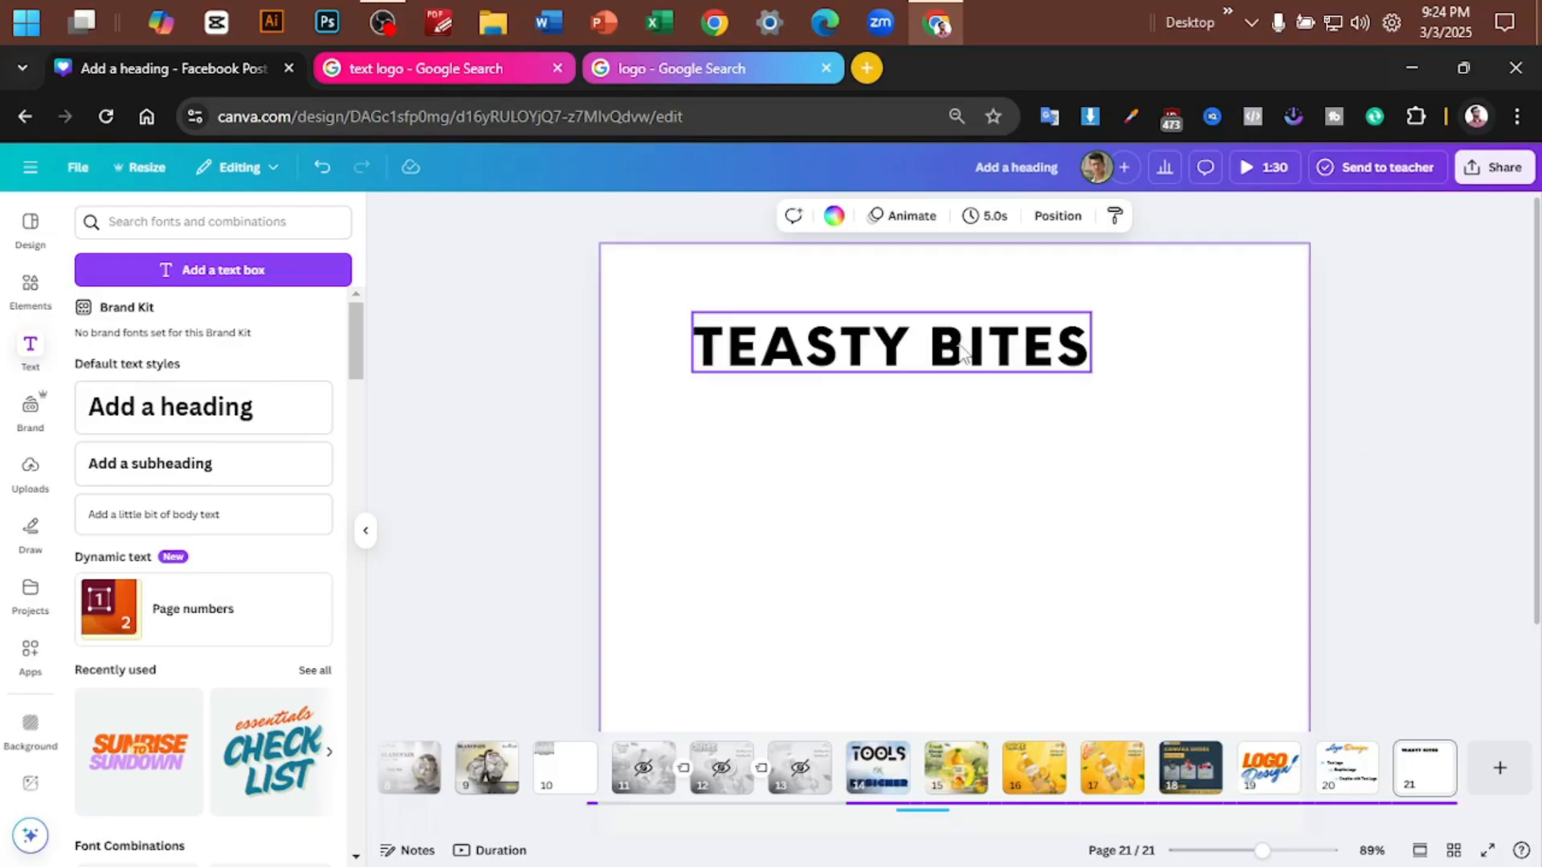
{"action": "left_click_drag", "start_coordinate": [959, 348], "coordinate": [970, 507]}
{"action": "left_click", "coordinate": [1121, 402]}
- Delete the word BITES from the upper text so only TEASTY is left
{"action": "left_click", "coordinate": [952, 354]}
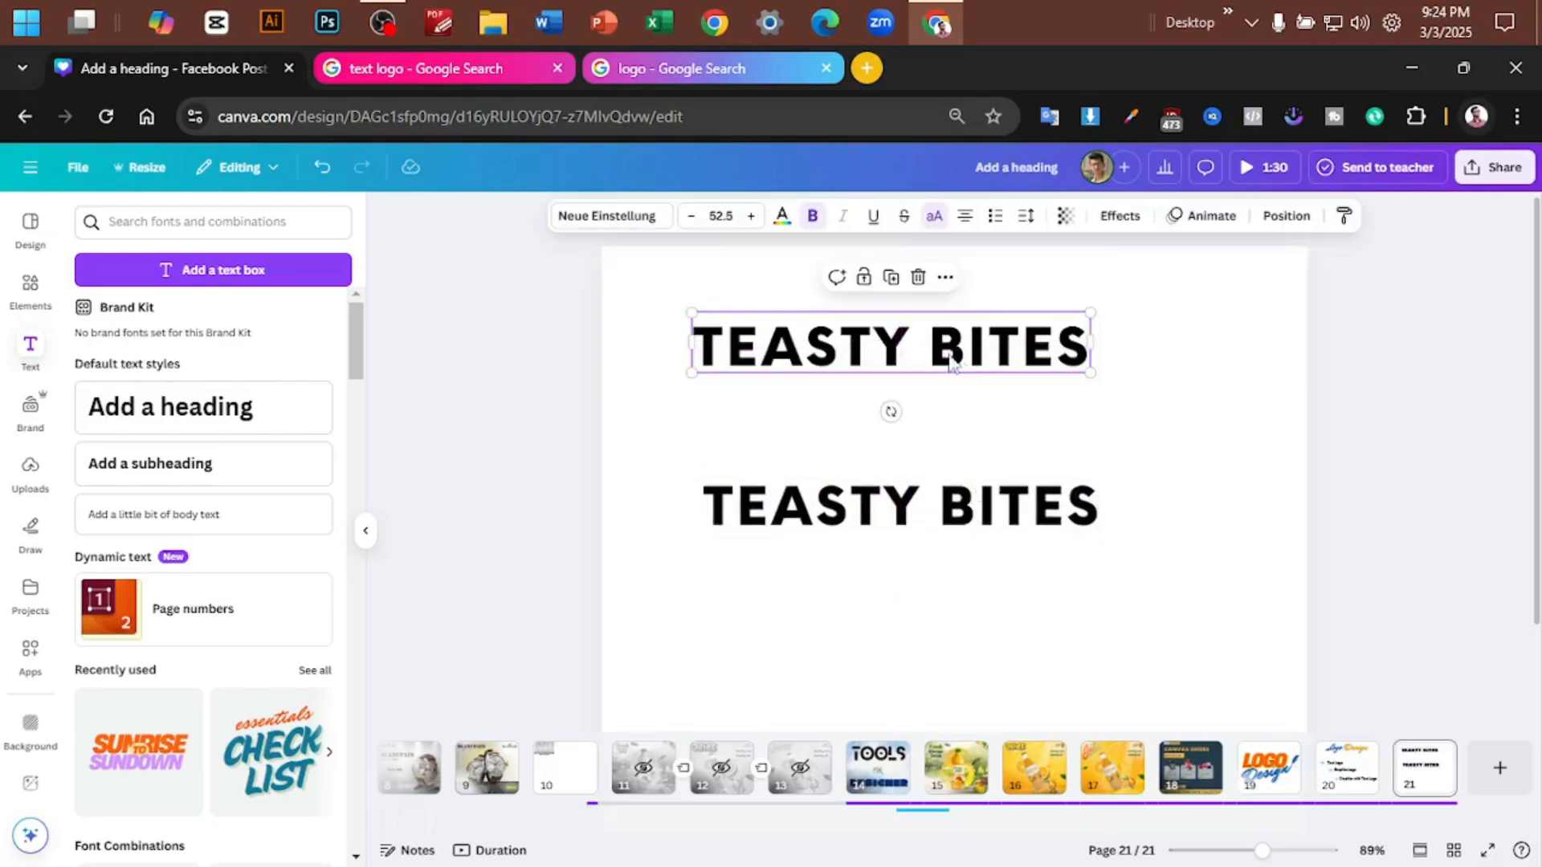
{"action": "left_click", "coordinate": [914, 336]}
{"action": "left_click_drag", "start_coordinate": [914, 335], "coordinate": [1087, 385]}
{"action": "key", "text": "BackSpace"}
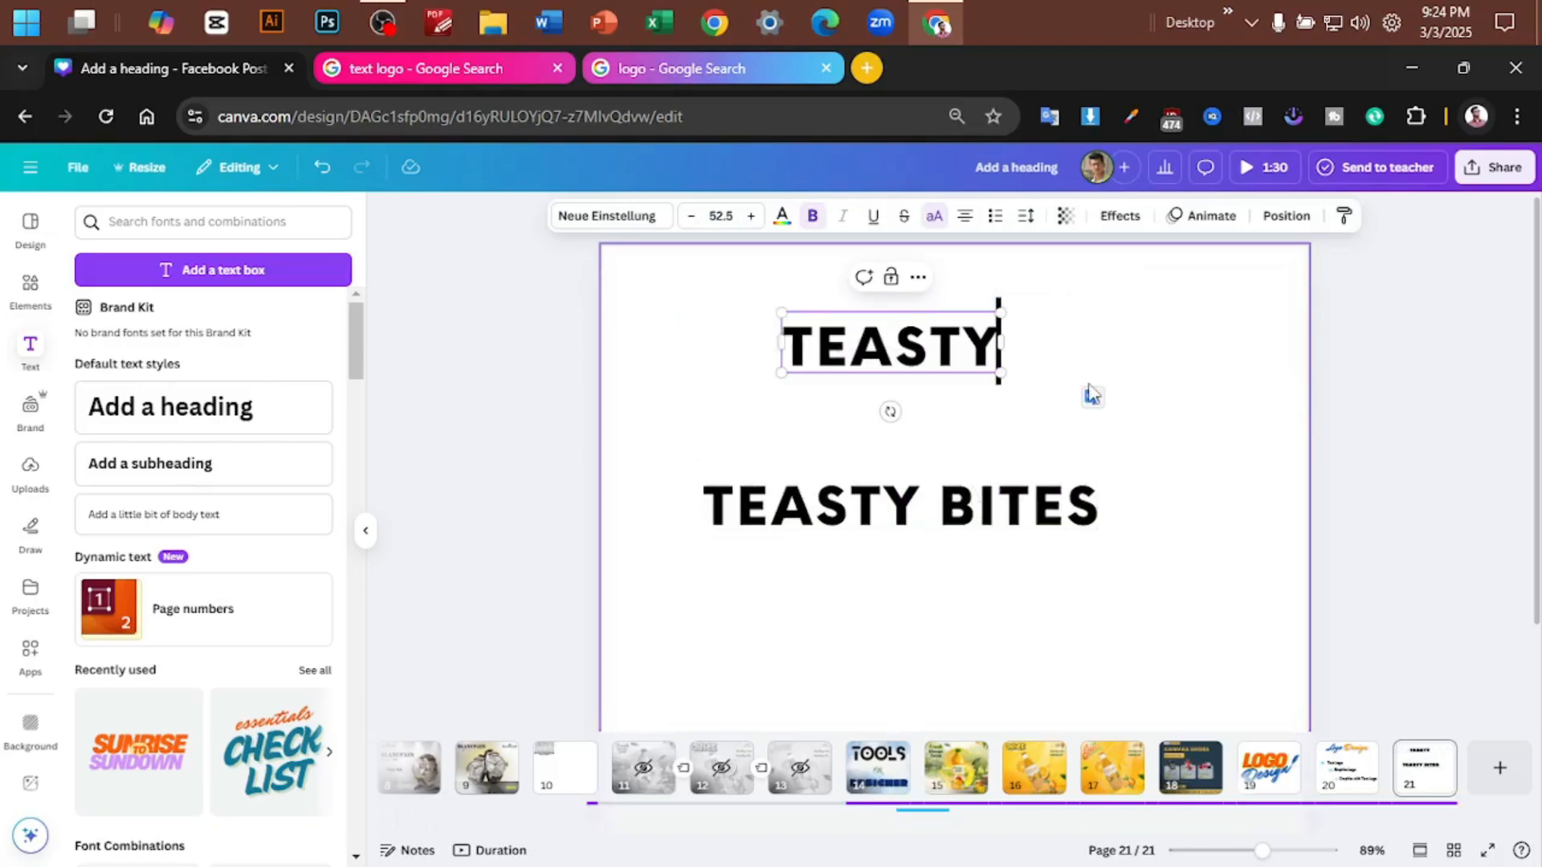
- Delete the word TEASTY from the lower text so only BITES is left
{"action": "left_click", "coordinate": [923, 510]}
{"action": "double_click", "coordinate": [923, 510]}
{"action": "left_click", "coordinate": [925, 507]}
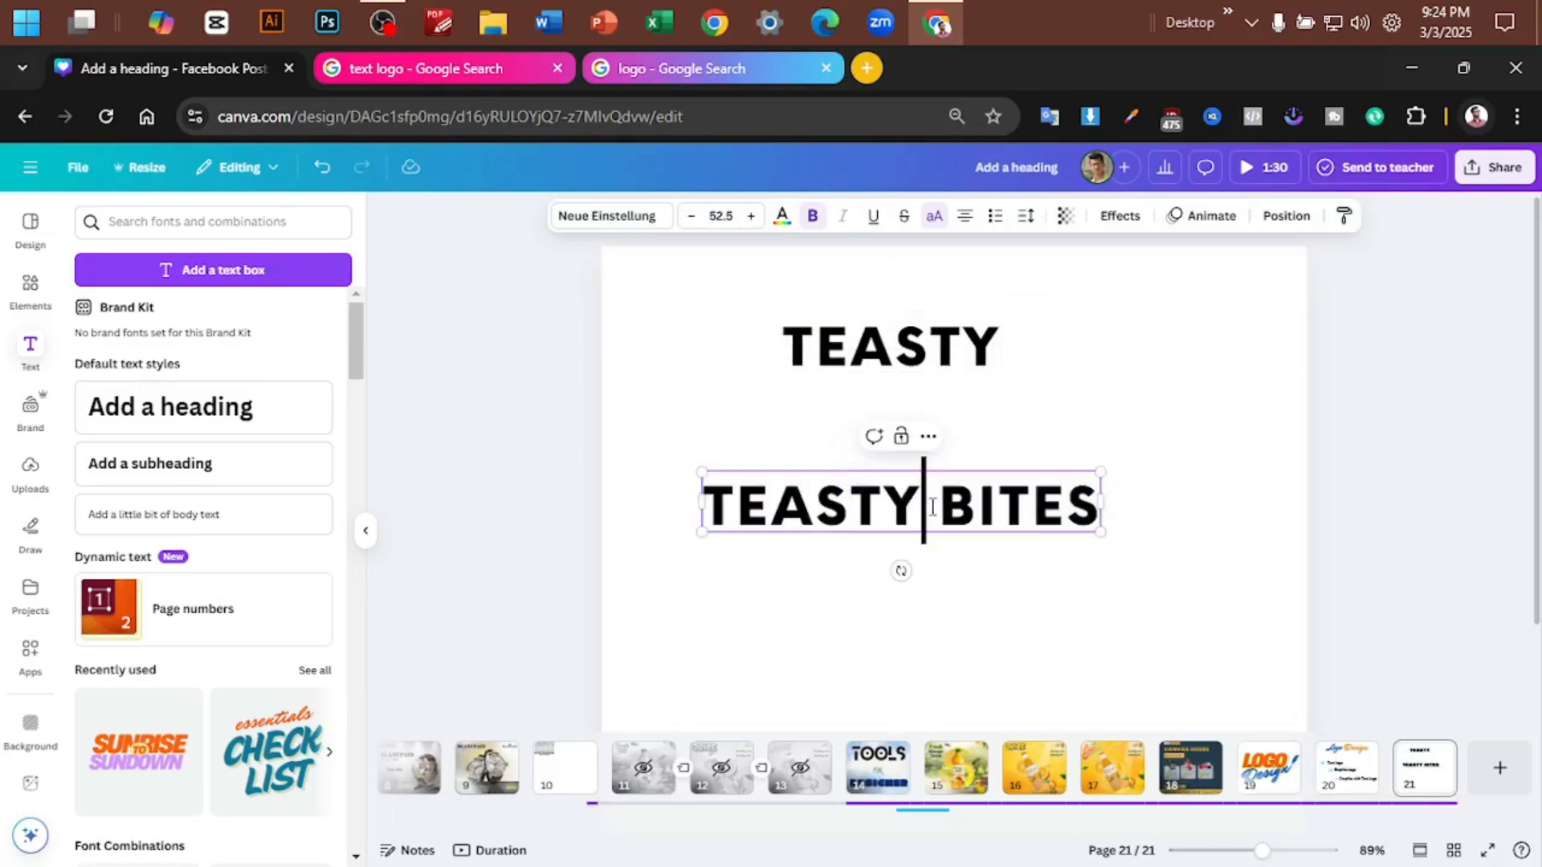
{"action": "left_click_drag", "start_coordinate": [925, 508], "coordinate": [708, 512]}
{"action": "key", "text": "BackSpace"}
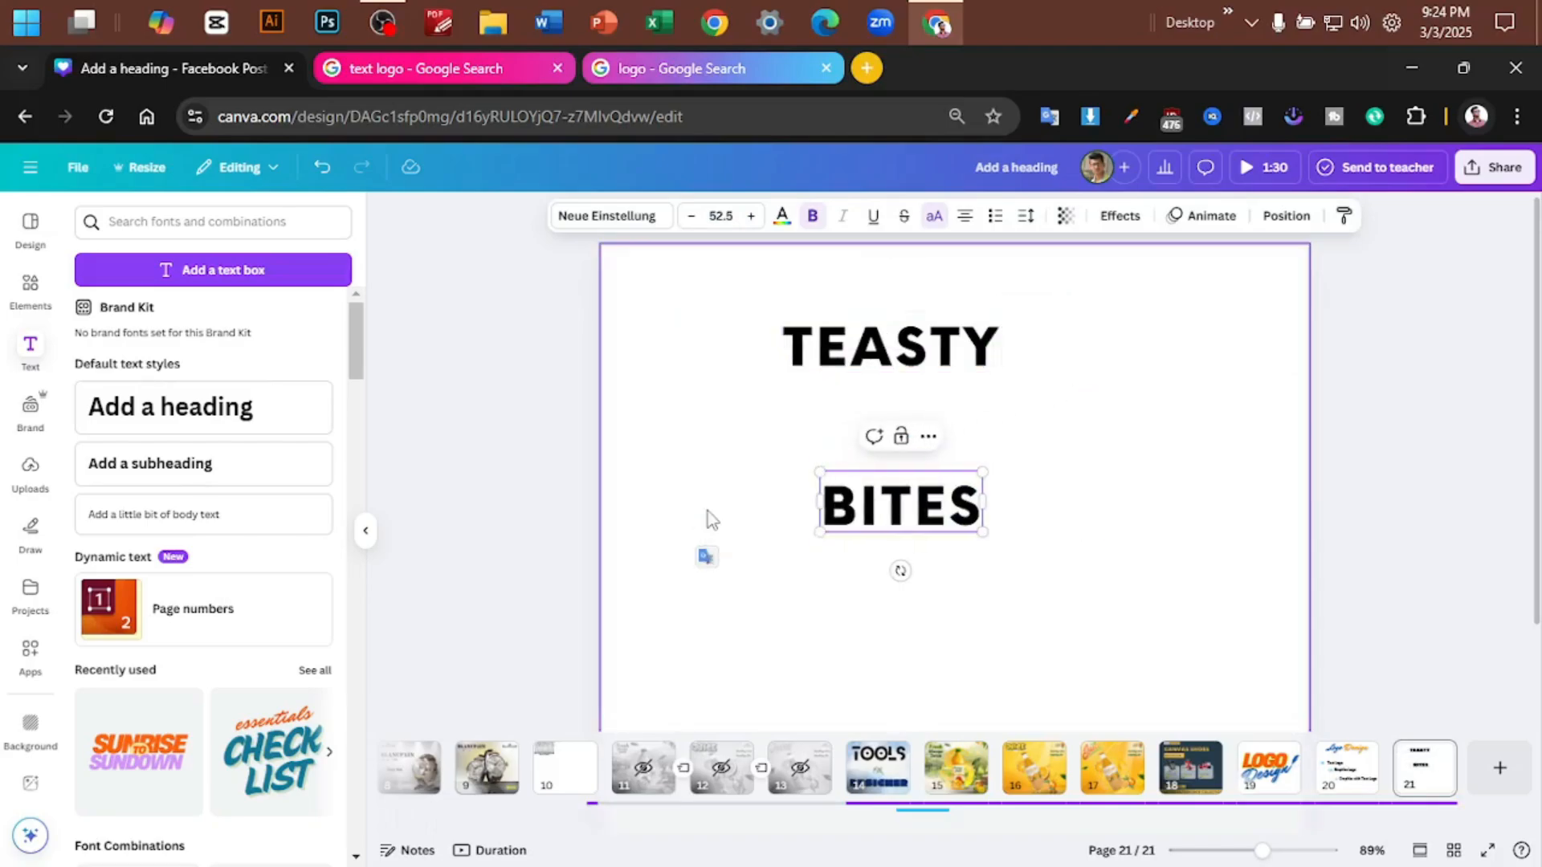
{"action": "left_click", "coordinate": [1101, 485]}
- Stagger the two words by shifting TEASTY down and to the left and BITES to the right
{"action": "left_click_drag", "start_coordinate": [859, 357], "coordinate": [811, 400]}
{"action": "left_click", "coordinate": [883, 510]}
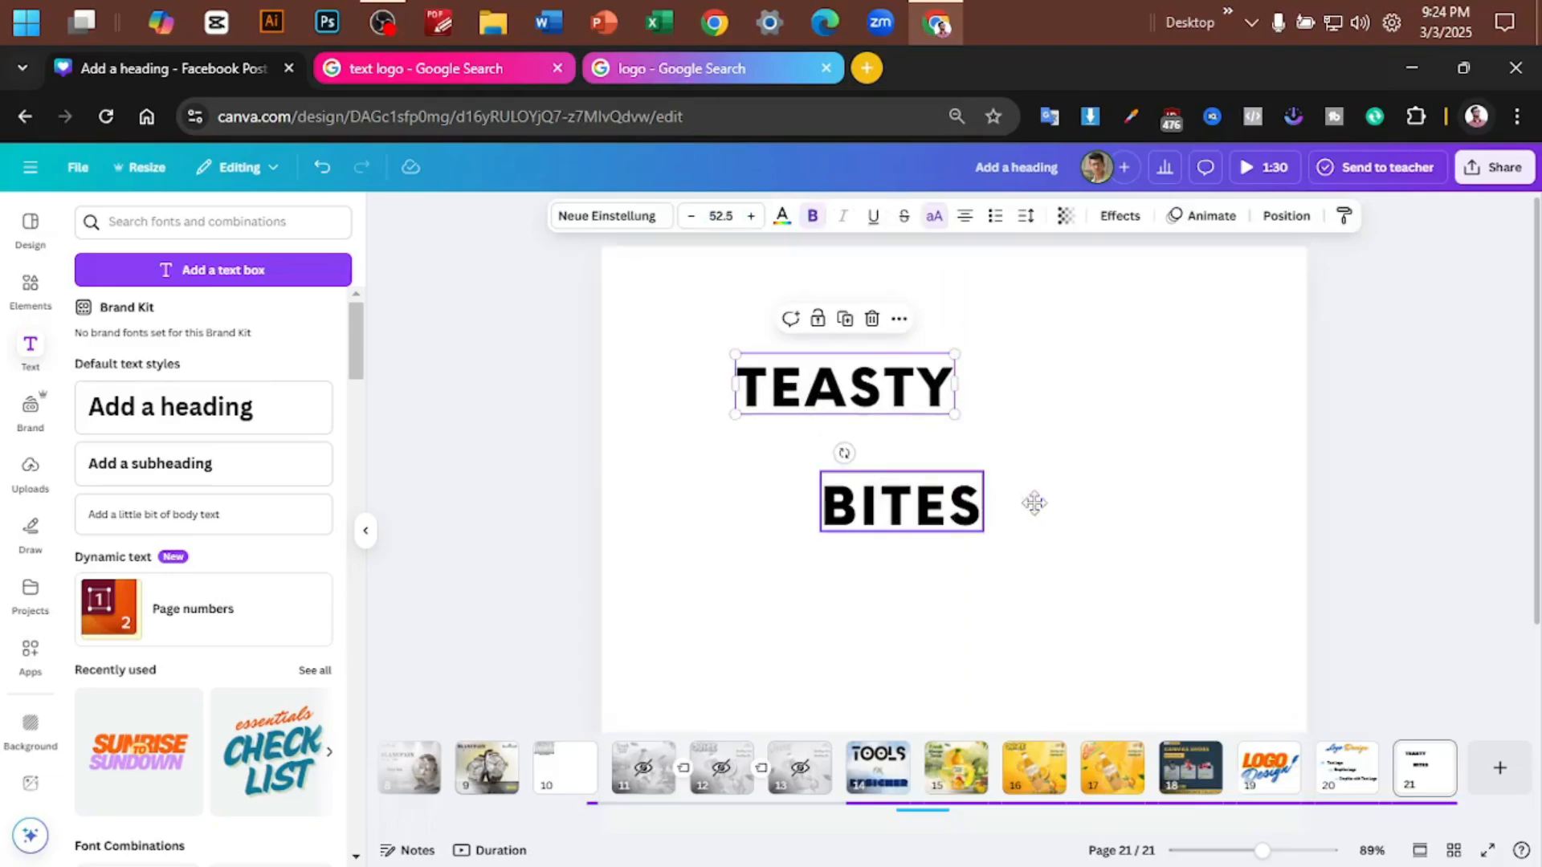
{"action": "left_click_drag", "start_coordinate": [883, 510], "coordinate": [996, 510]}
{"action": "left_click", "coordinate": [1124, 403]}
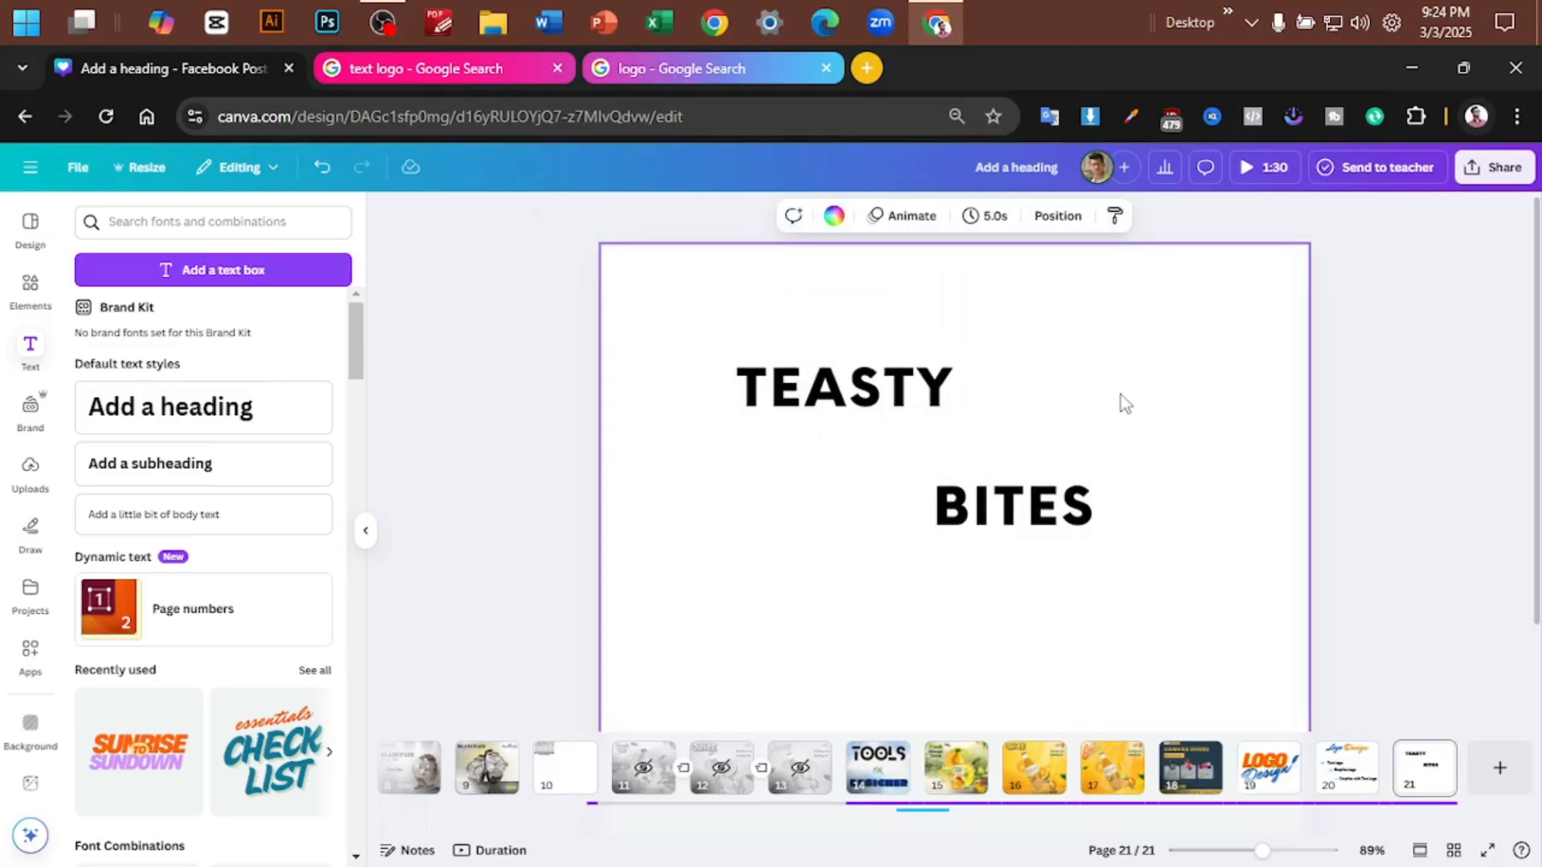
- Enlarge the TEASTY text to about size 69.5 and shift it slightly left above BITES
{"action": "left_click", "coordinate": [915, 393]}
{"action": "left_click_drag", "start_coordinate": [956, 416], "coordinate": [1024, 438]}
{"action": "left_click", "coordinate": [1112, 418]}
{"action": "left_click_drag", "start_coordinate": [889, 411], "coordinate": [839, 412]}
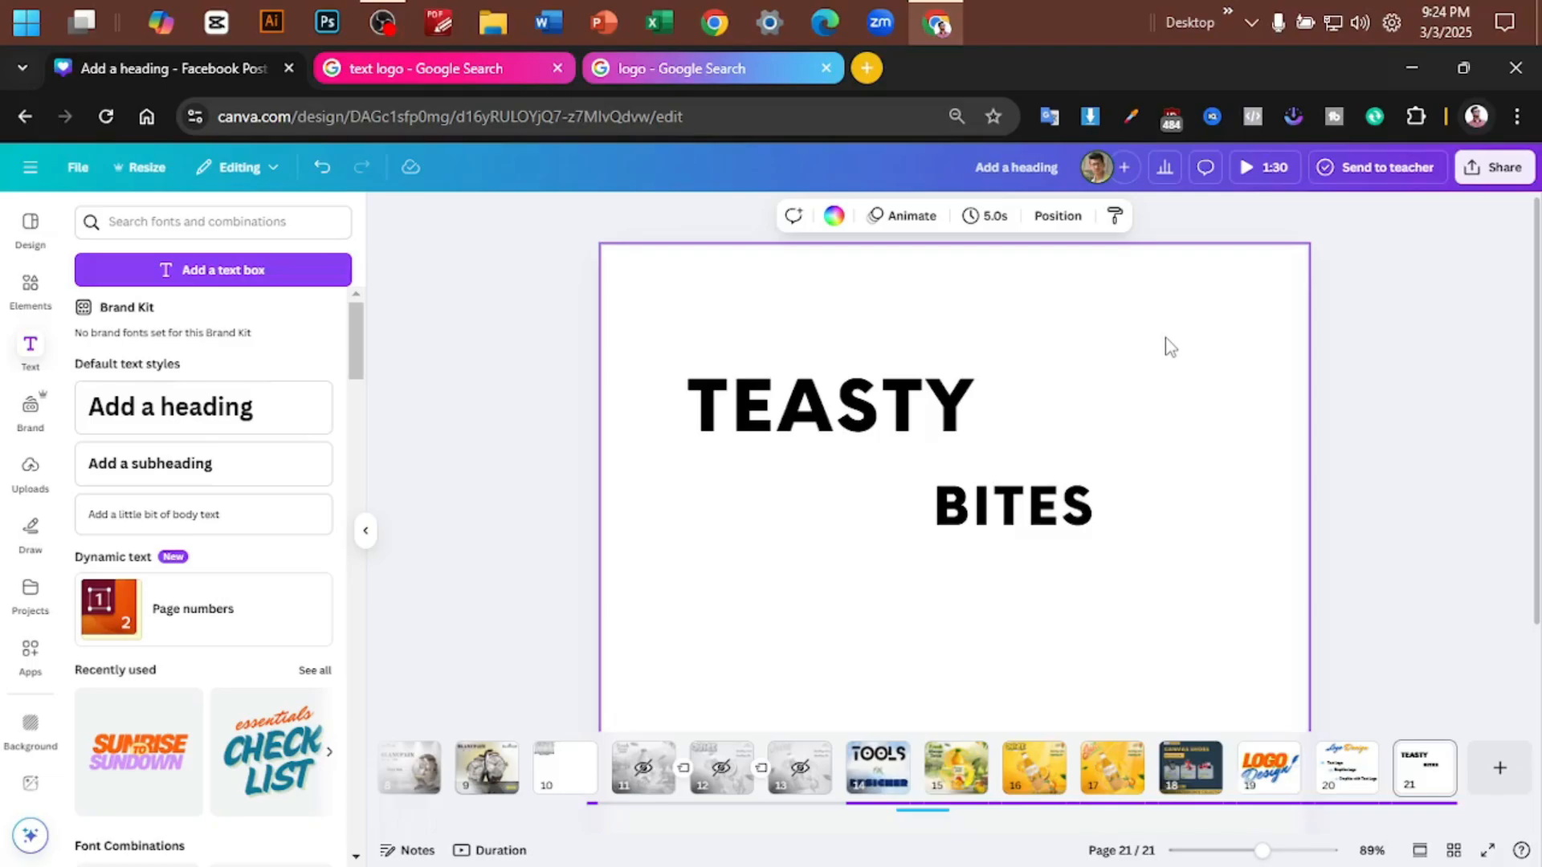
- Clear the old font search and try the Advetime font on the TEASTY text
{"action": "left_click", "coordinate": [902, 402]}
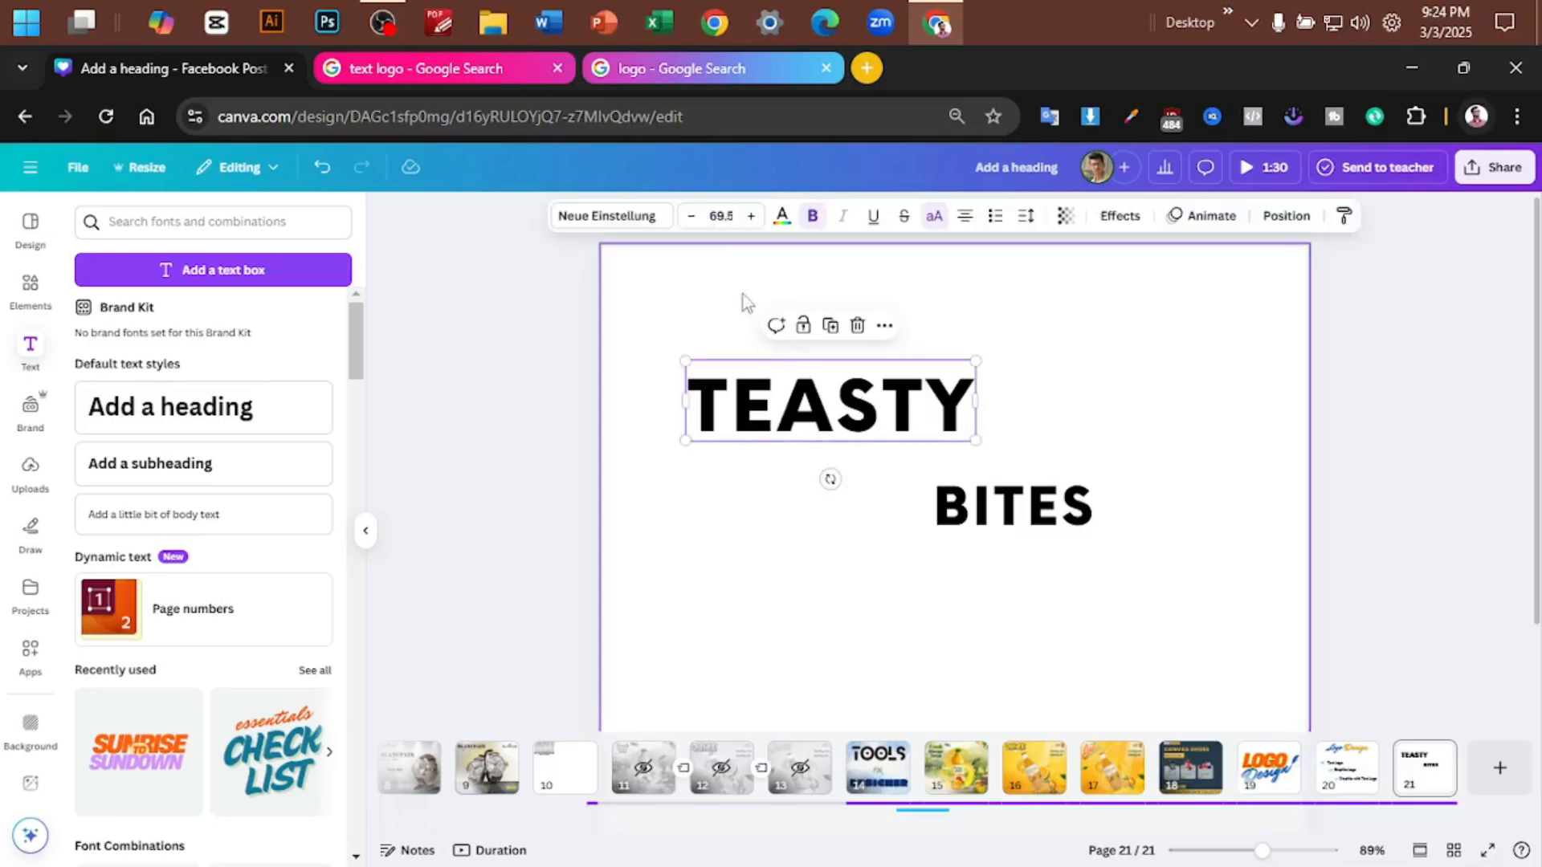
{"action": "left_click", "coordinate": [600, 218]}
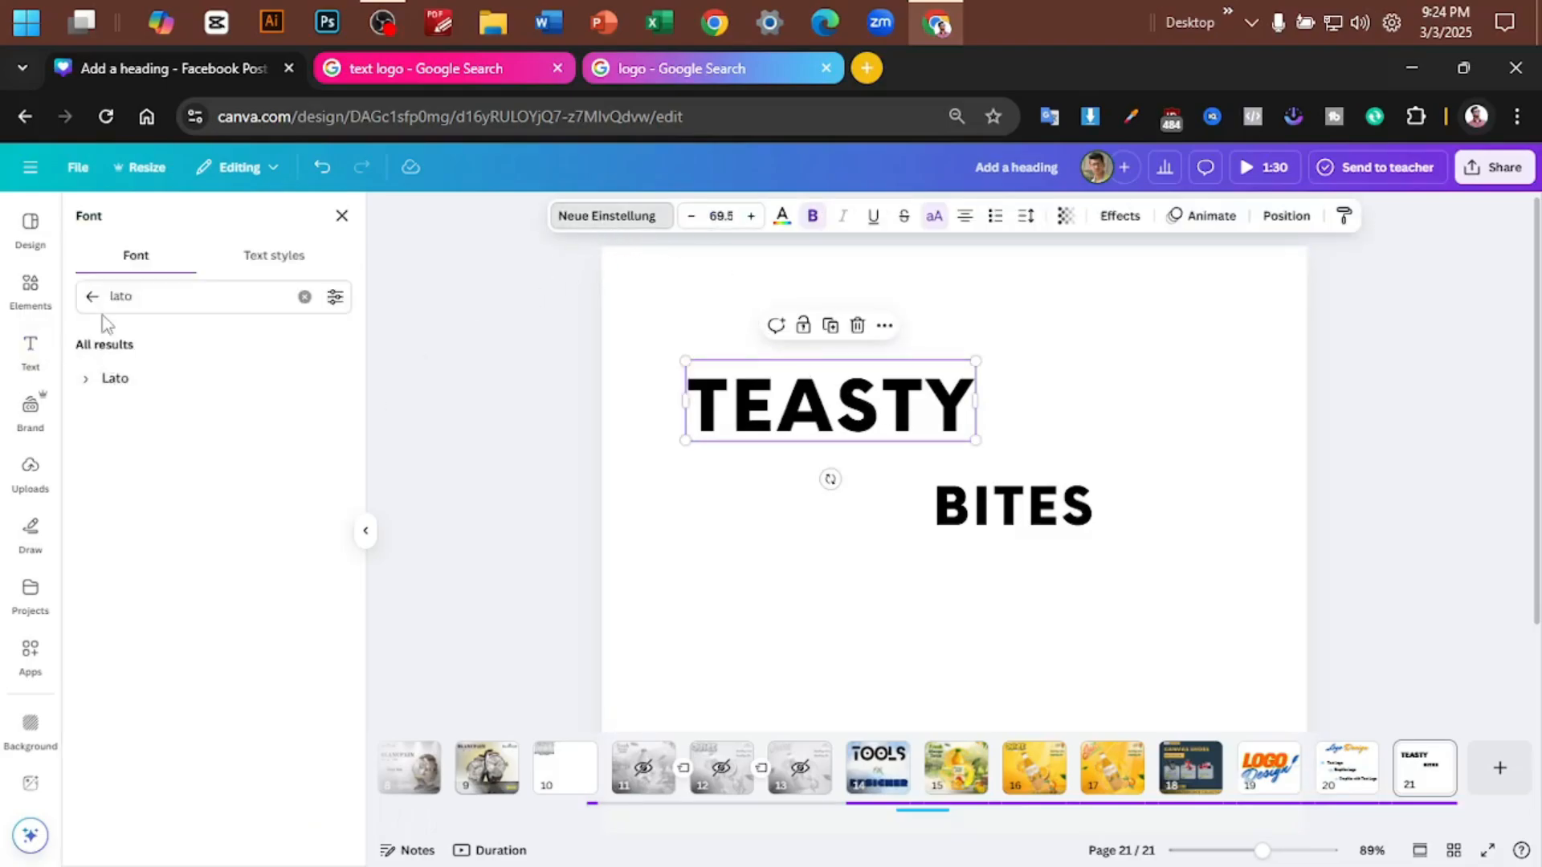
{"action": "left_click", "coordinate": [93, 297]}
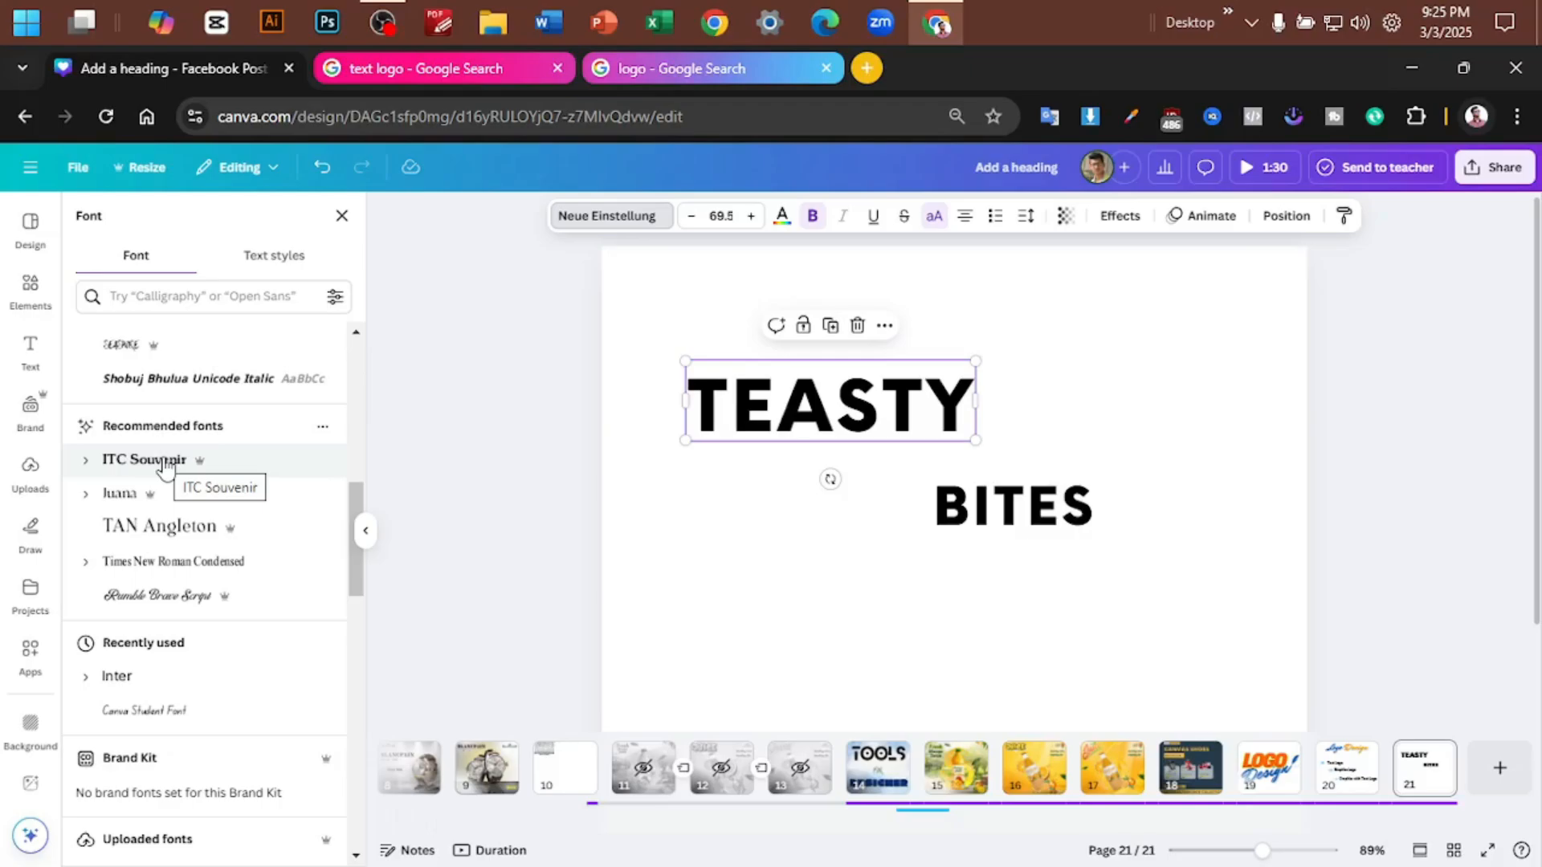
{"action": "scroll", "coordinate": [165, 465], "scroll_direction": "down", "scroll_amount": 5}
{"action": "left_click", "coordinate": [131, 568]}
{"action": "scroll", "coordinate": [131, 568], "scroll_direction": "down", "scroll_amount": 5}
{"action": "left_click", "coordinate": [145, 671]}
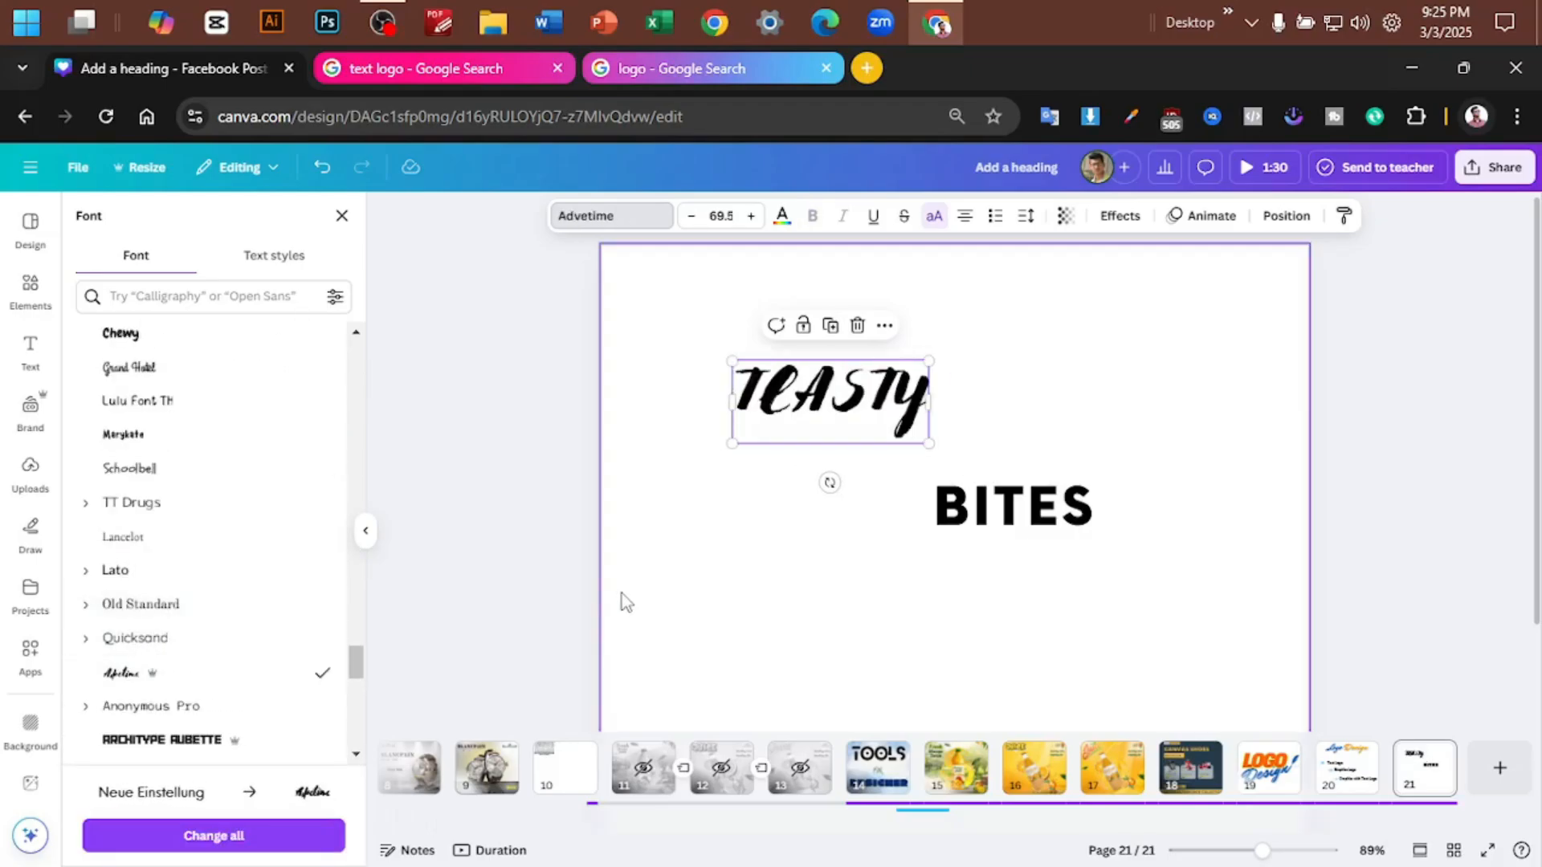
- Try further fonts on the upper word, including Bakerie
{"action": "scroll", "coordinate": [144, 562], "scroll_direction": "down", "scroll_amount": 5}
{"action": "left_click", "coordinate": [166, 571]}
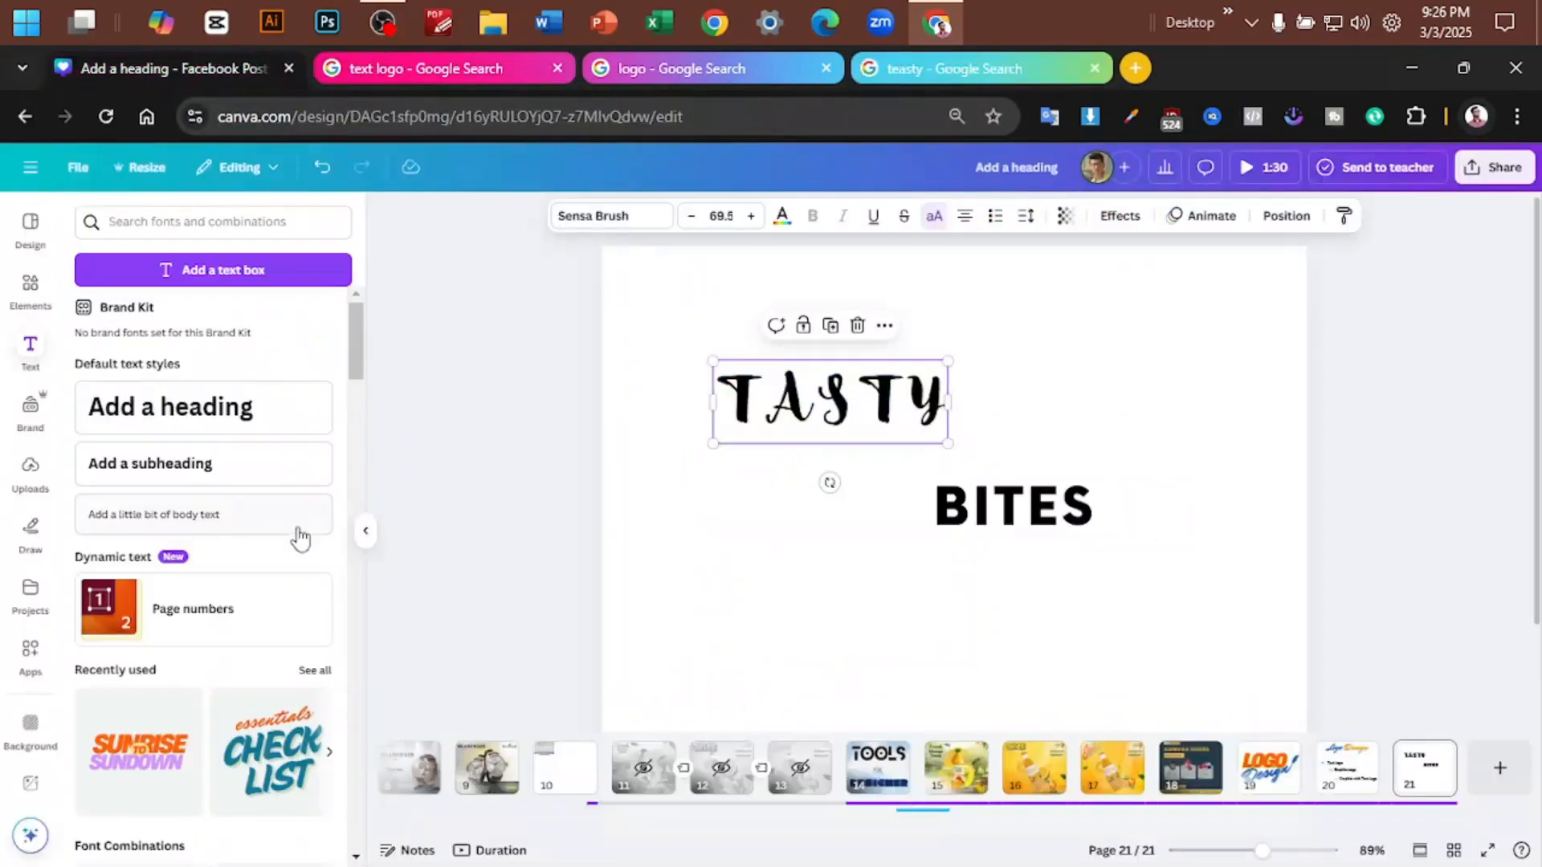
{"action": "left_click", "coordinate": [612, 216]}
{"action": "scroll", "coordinate": [179, 548], "scroll_direction": "down", "scroll_amount": 10}
{"action": "left_click", "coordinate": [179, 547]}
{"action": "scroll", "coordinate": [144, 562], "scroll_direction": "down", "scroll_amount": 10}
{"action": "left_click", "coordinate": [121, 629]}
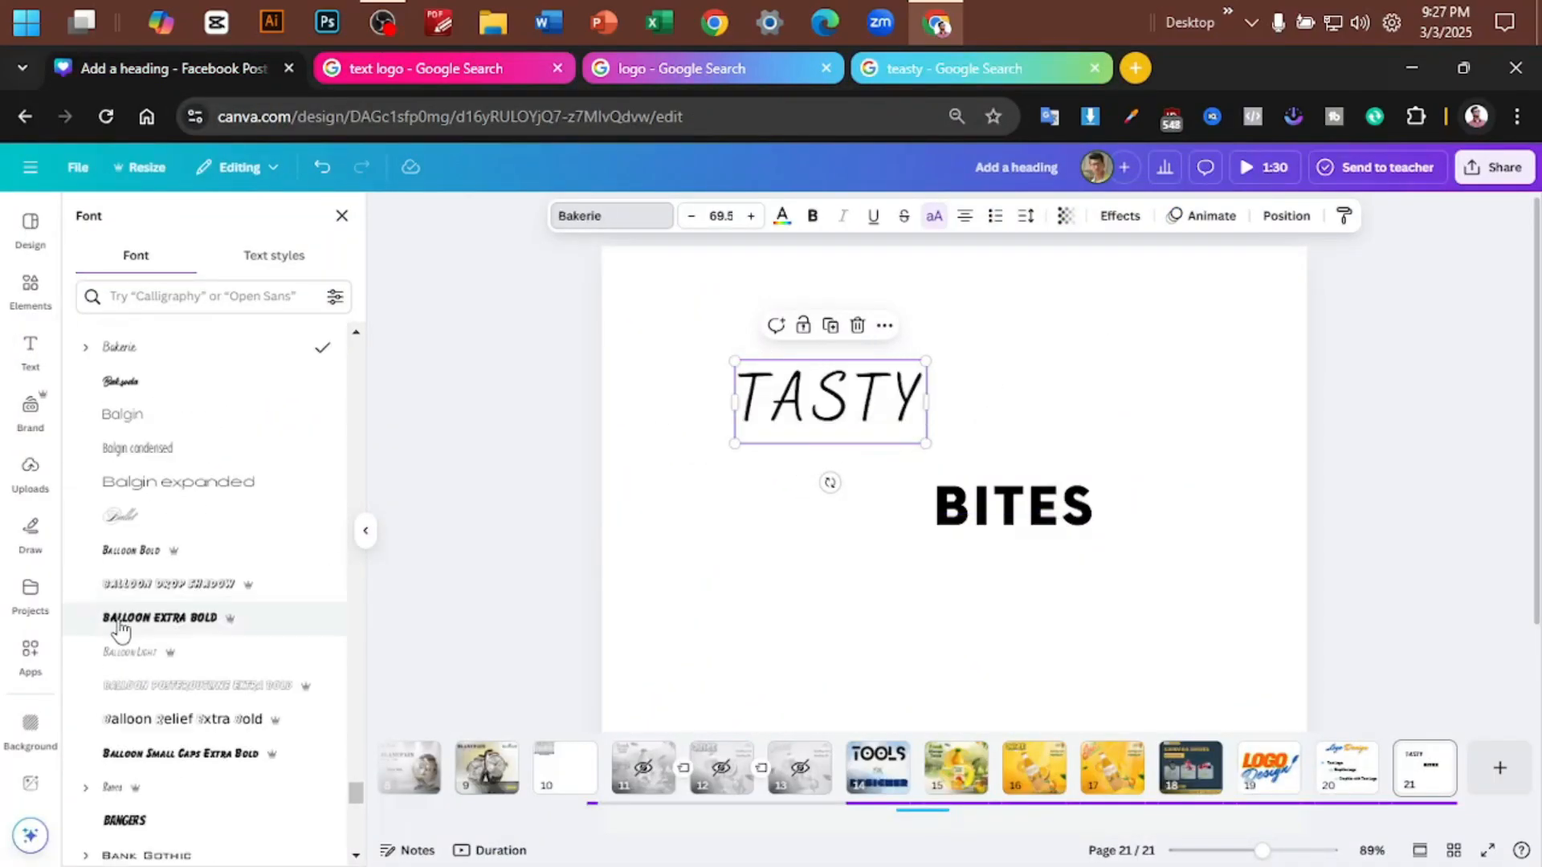
- Set the upper word Tasty in the Cortado script font and close the font list
{"action": "scroll", "coordinate": [153, 594], "scroll_direction": "down", "scroll_amount": 10}
{"action": "left_click", "coordinate": [162, 592]}
{"action": "left_click", "coordinate": [144, 539]}
{"action": "scroll", "coordinate": [146, 562], "scroll_direction": "up", "scroll_amount": 10}
{"action": "left_click", "coordinate": [121, 344]}
{"action": "left_click", "coordinate": [342, 215]}
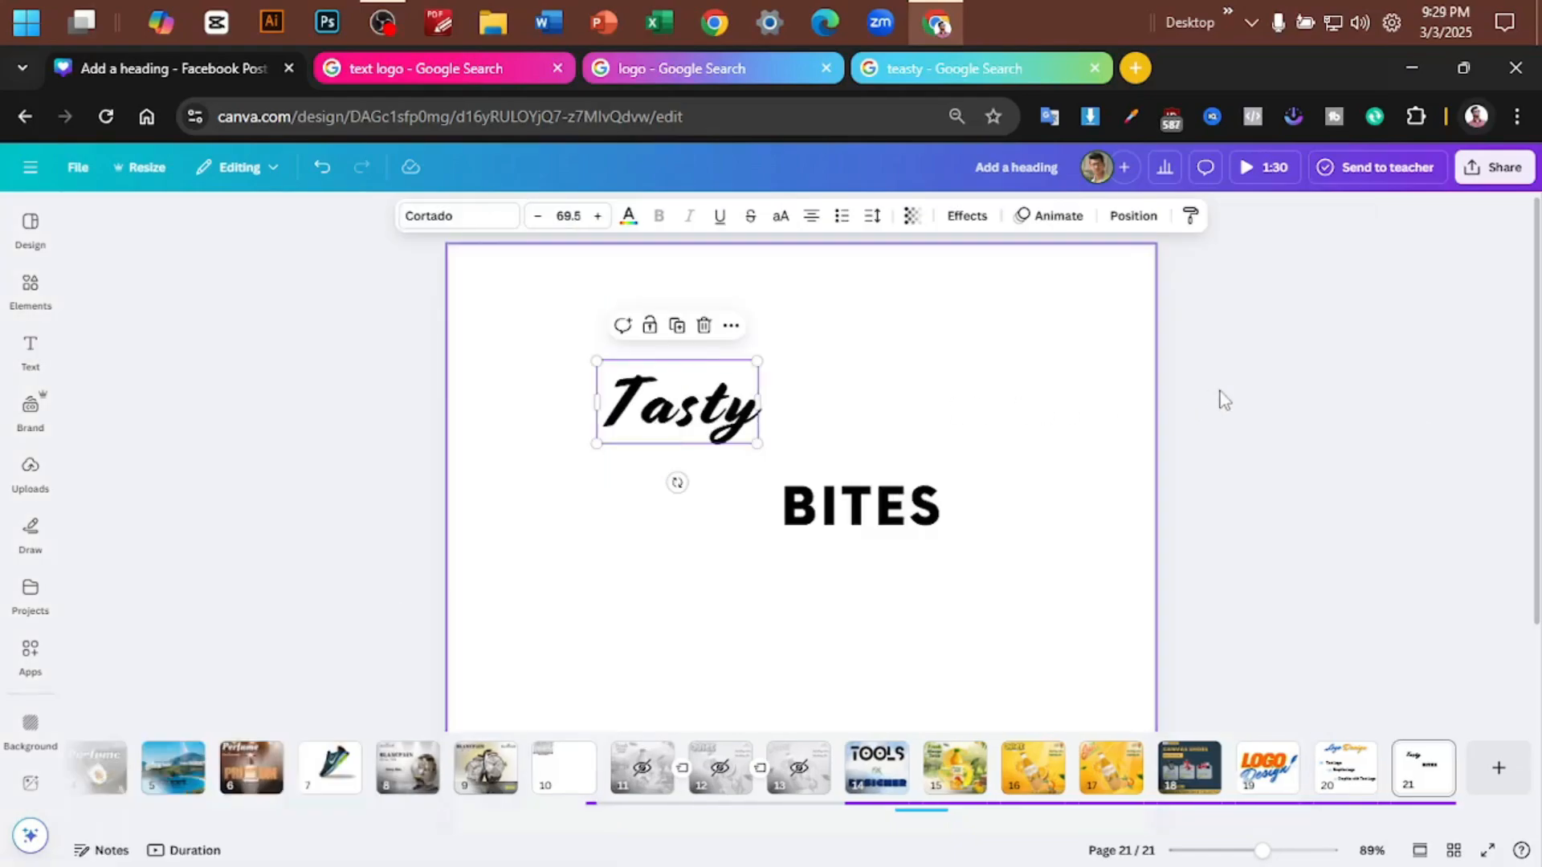
- Copy the text style of Tasty onto the word BITES and select the restyled word
{"action": "left_click", "coordinate": [1220, 391]}
{"action": "scroll", "coordinate": [1044, 408], "scroll_direction": "up", "scroll_amount": 2}
{"action": "scroll", "coordinate": [1044, 408], "scroll_direction": "up", "scroll_amount": 2}
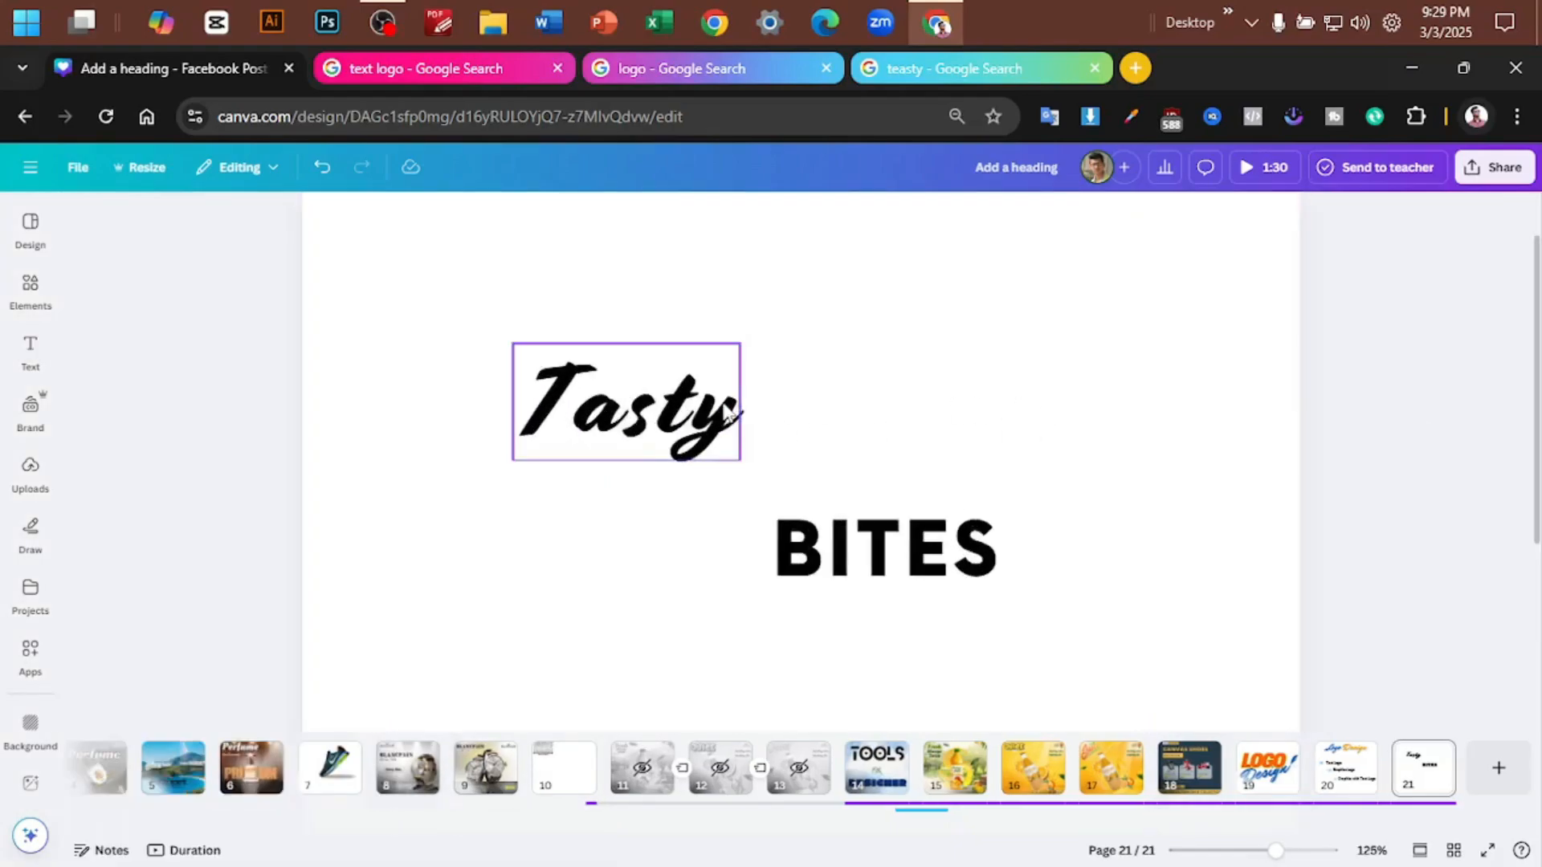
{"action": "left_click", "coordinate": [626, 401]}
{"action": "left_click", "coordinate": [1182, 224]}
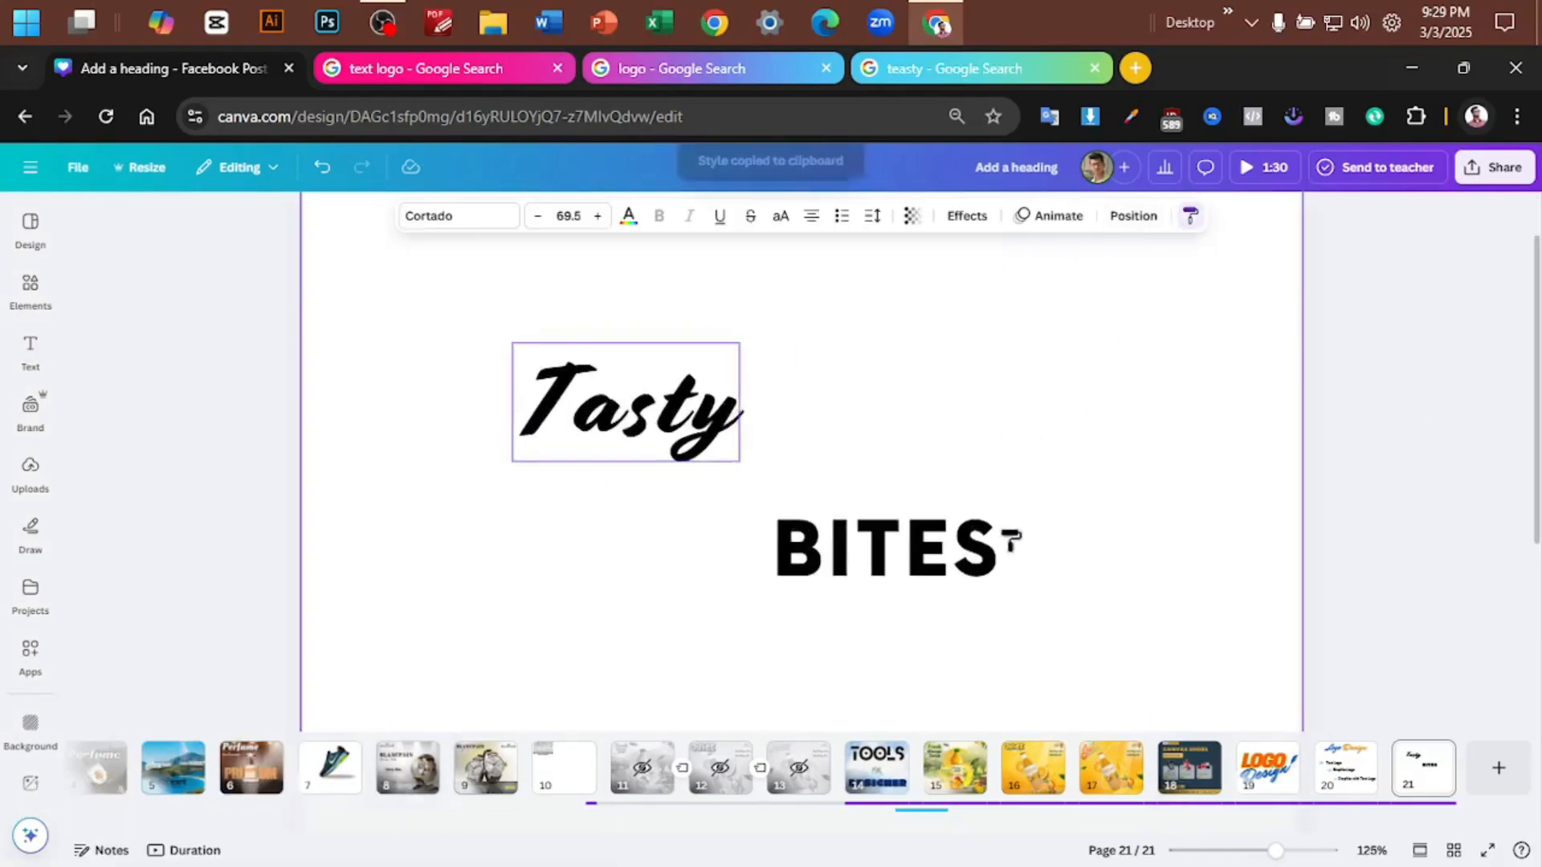
{"action": "left_click", "coordinate": [1008, 540]}
{"action": "left_click", "coordinate": [1111, 507]}
{"action": "left_click", "coordinate": [959, 558]}
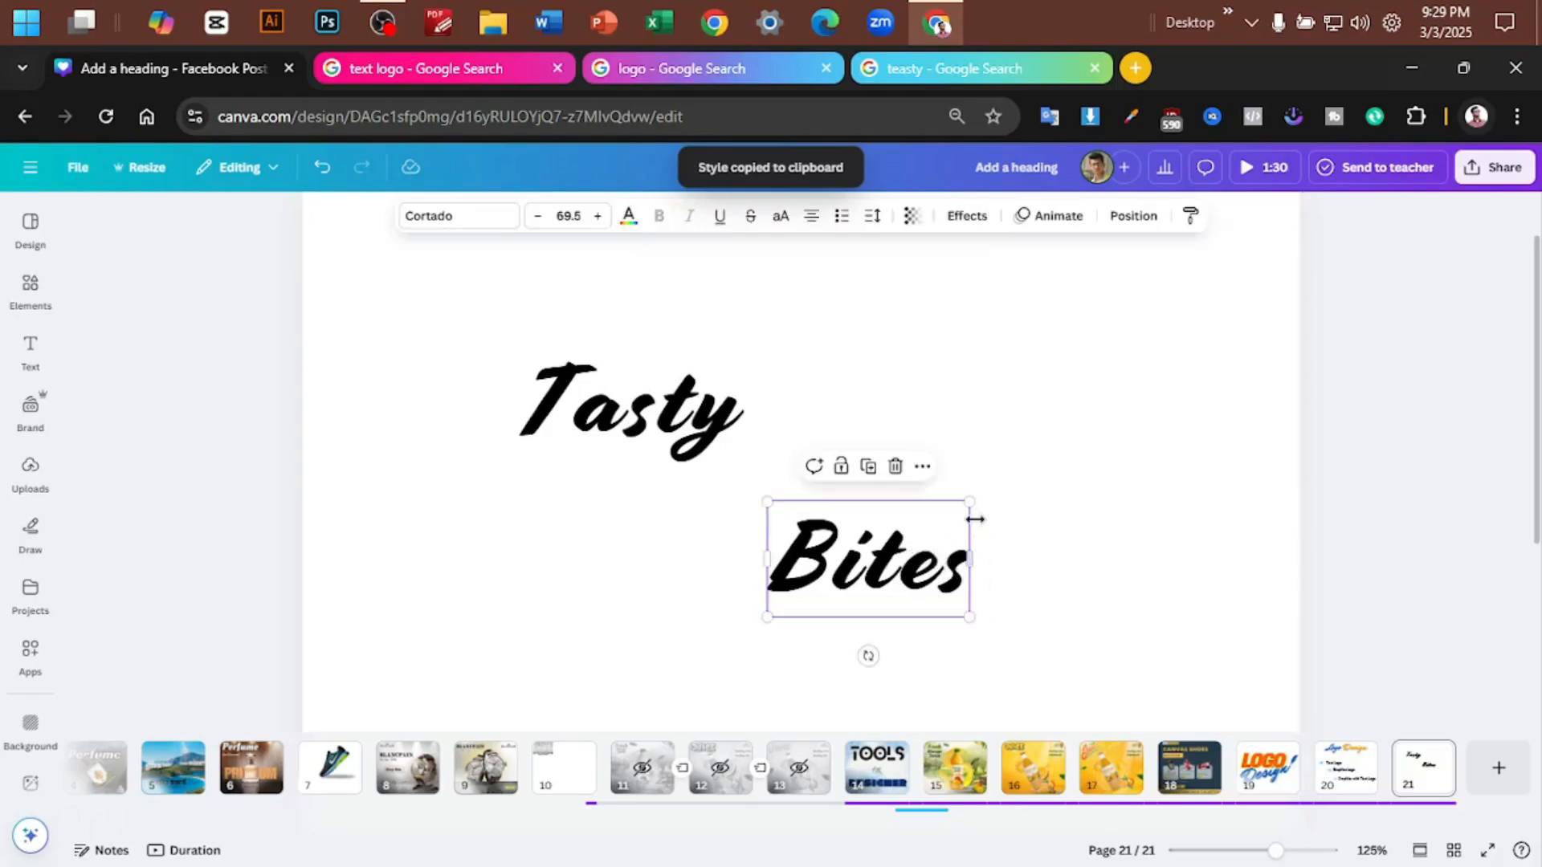
- Enlarge Bites to about font size 88.8 and Tasty to about 89.4, and shift Bites up closer beneath Tasty's end
{"action": "left_click_drag", "start_coordinate": [971, 504], "coordinate": [1000, 485]}
{"action": "left_click", "coordinate": [692, 434]}
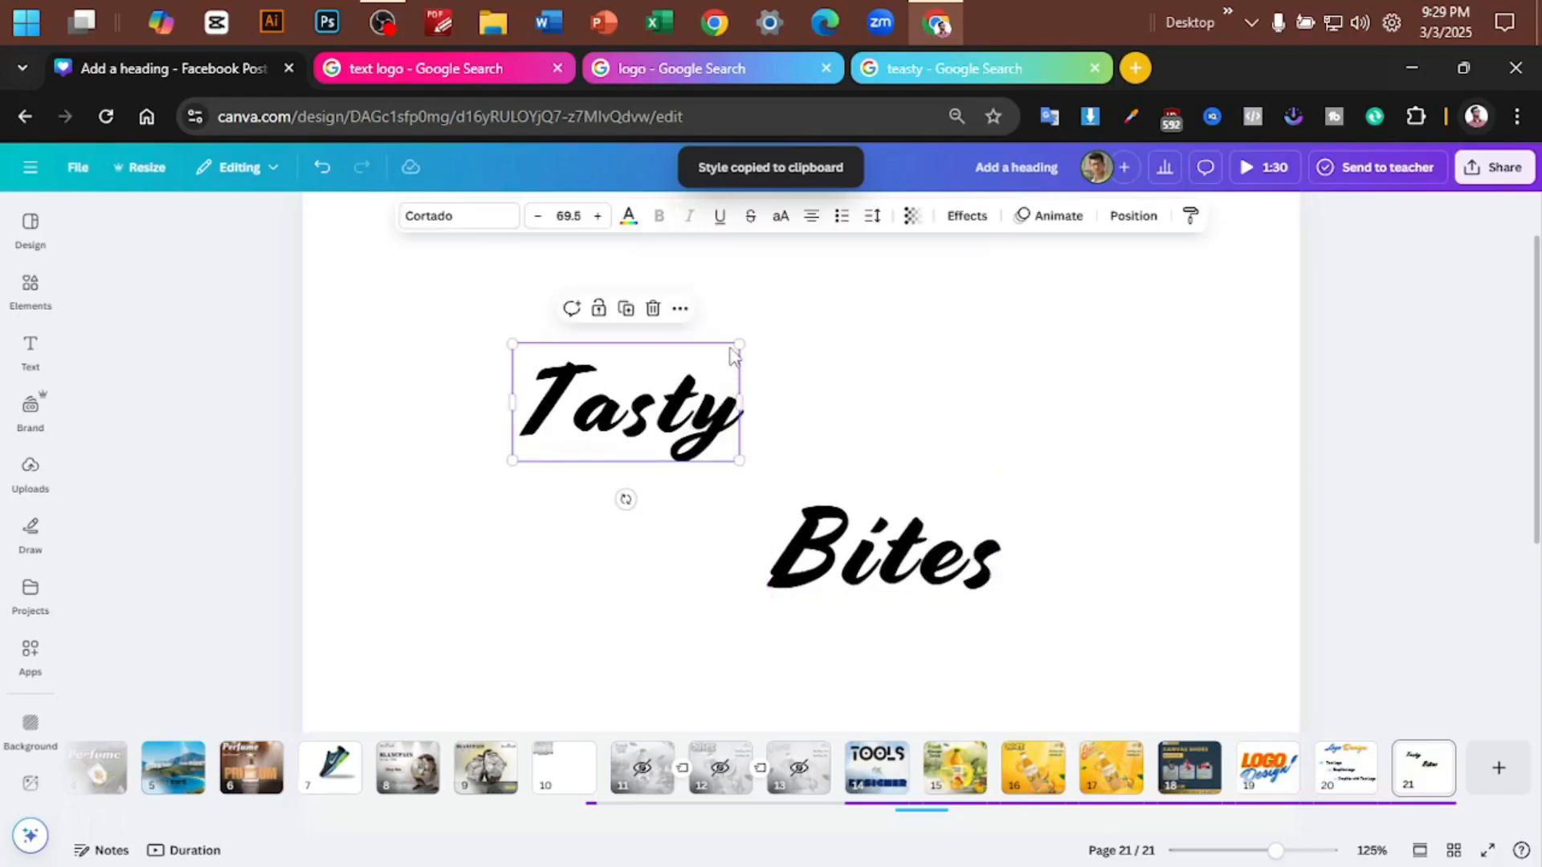
{"action": "left_click_drag", "start_coordinate": [739, 343], "coordinate": [776, 324]}
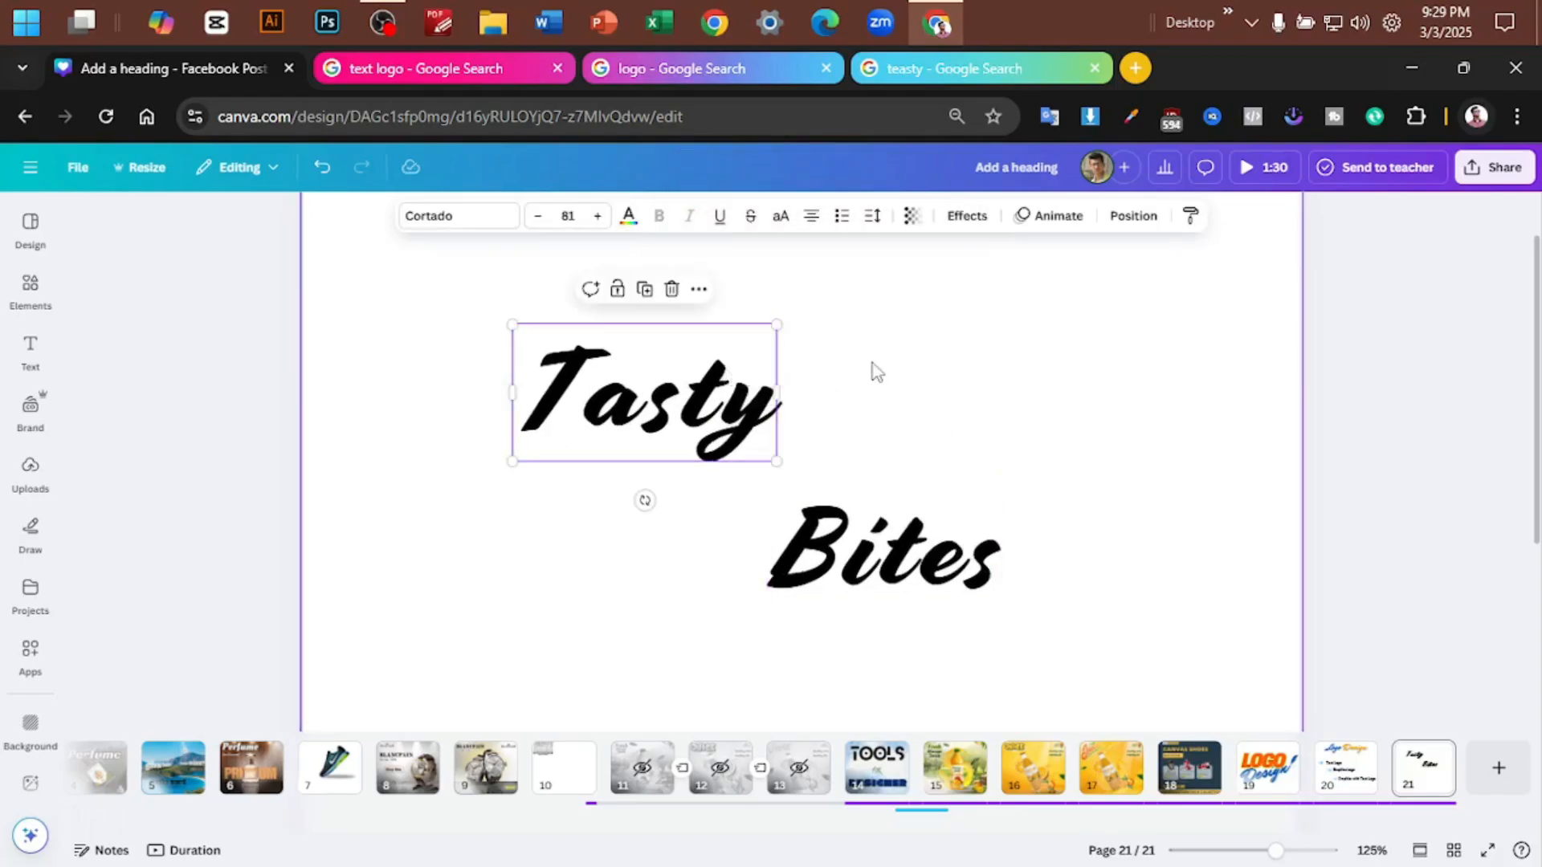
{"action": "left_click_drag", "start_coordinate": [733, 386], "coordinate": [758, 385]}
{"action": "left_click_drag", "start_coordinate": [803, 323], "coordinate": [826, 306]}
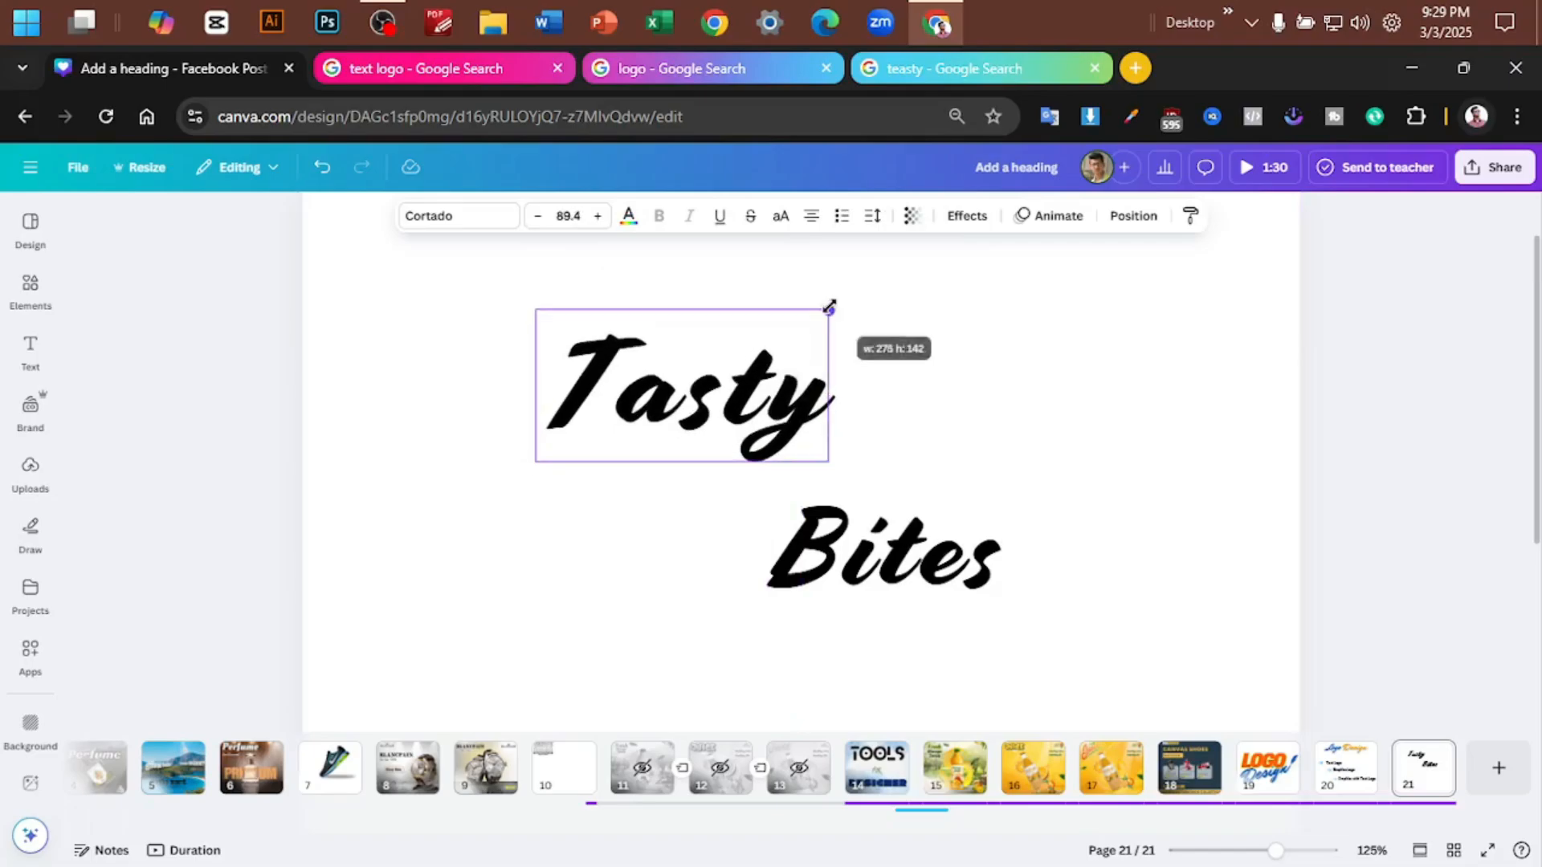
{"action": "left_click", "coordinate": [962, 514]}
{"action": "left_click_drag", "start_coordinate": [962, 514], "coordinate": [1037, 399]}
{"action": "left_click", "coordinate": [1032, 398]}
- Colour both words, Tasty and Bites, in the dark red from the photo colours and deselect the text
{"action": "left_click", "coordinate": [562, 337]}
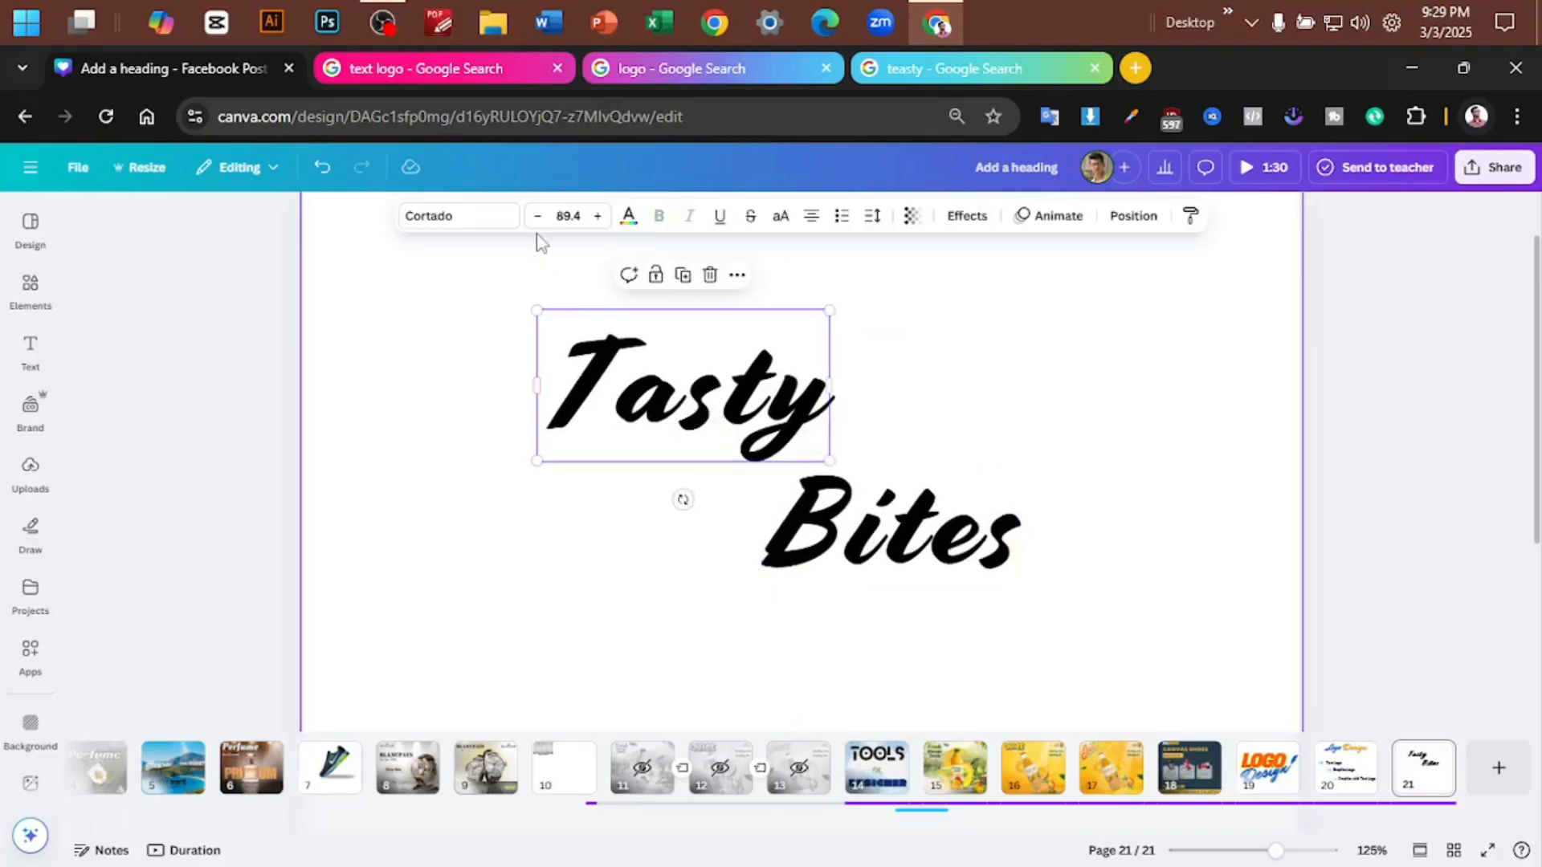
{"action": "left_click", "coordinate": [628, 215]}
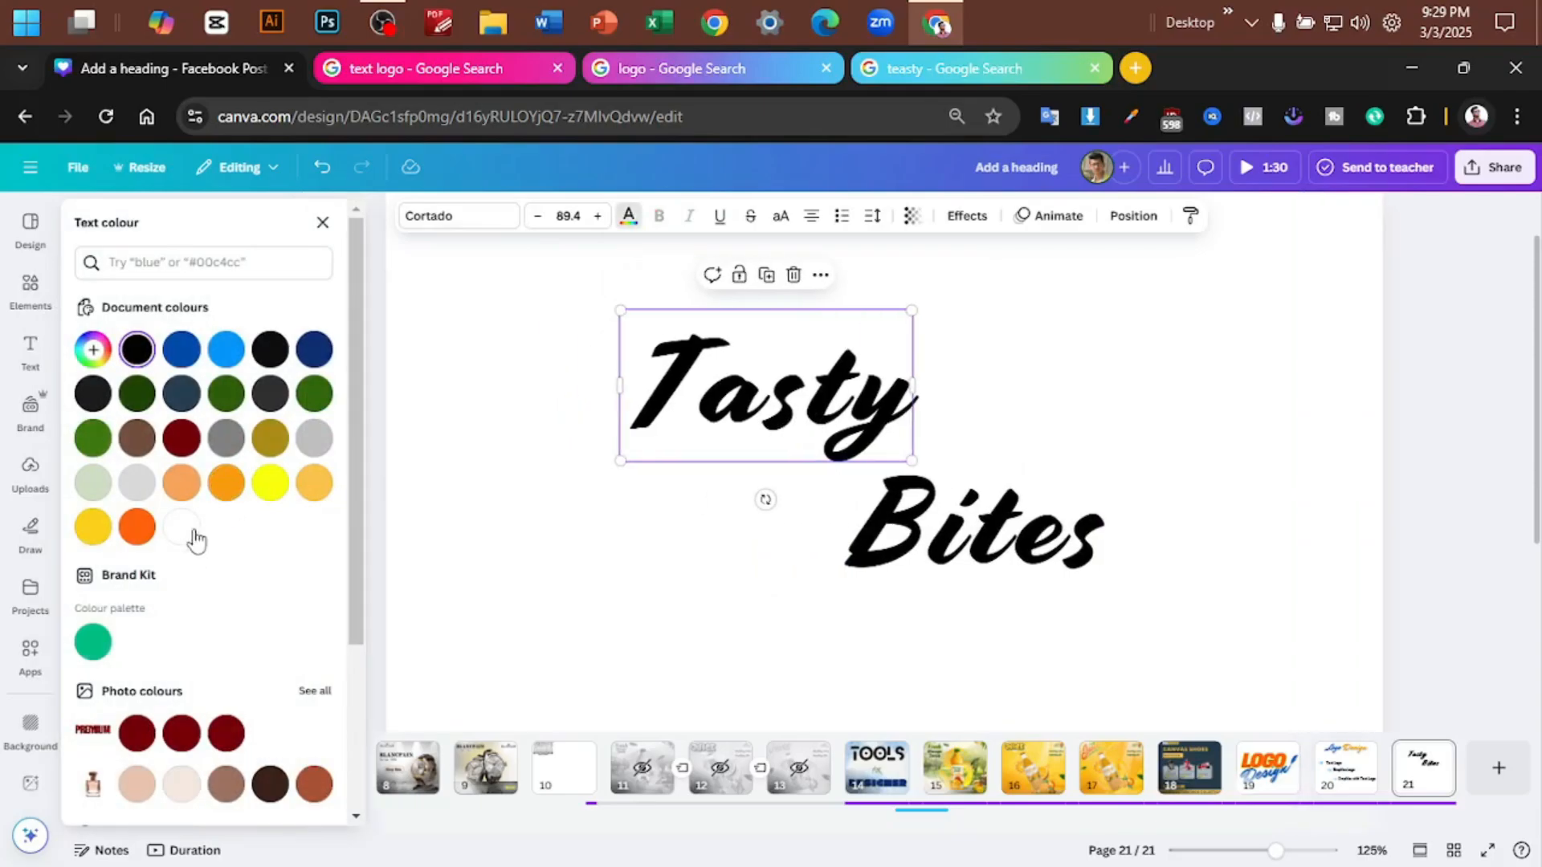
{"action": "left_click", "coordinate": [138, 733]}
{"action": "left_click", "coordinate": [971, 522]}
{"action": "left_click", "coordinate": [137, 733]}
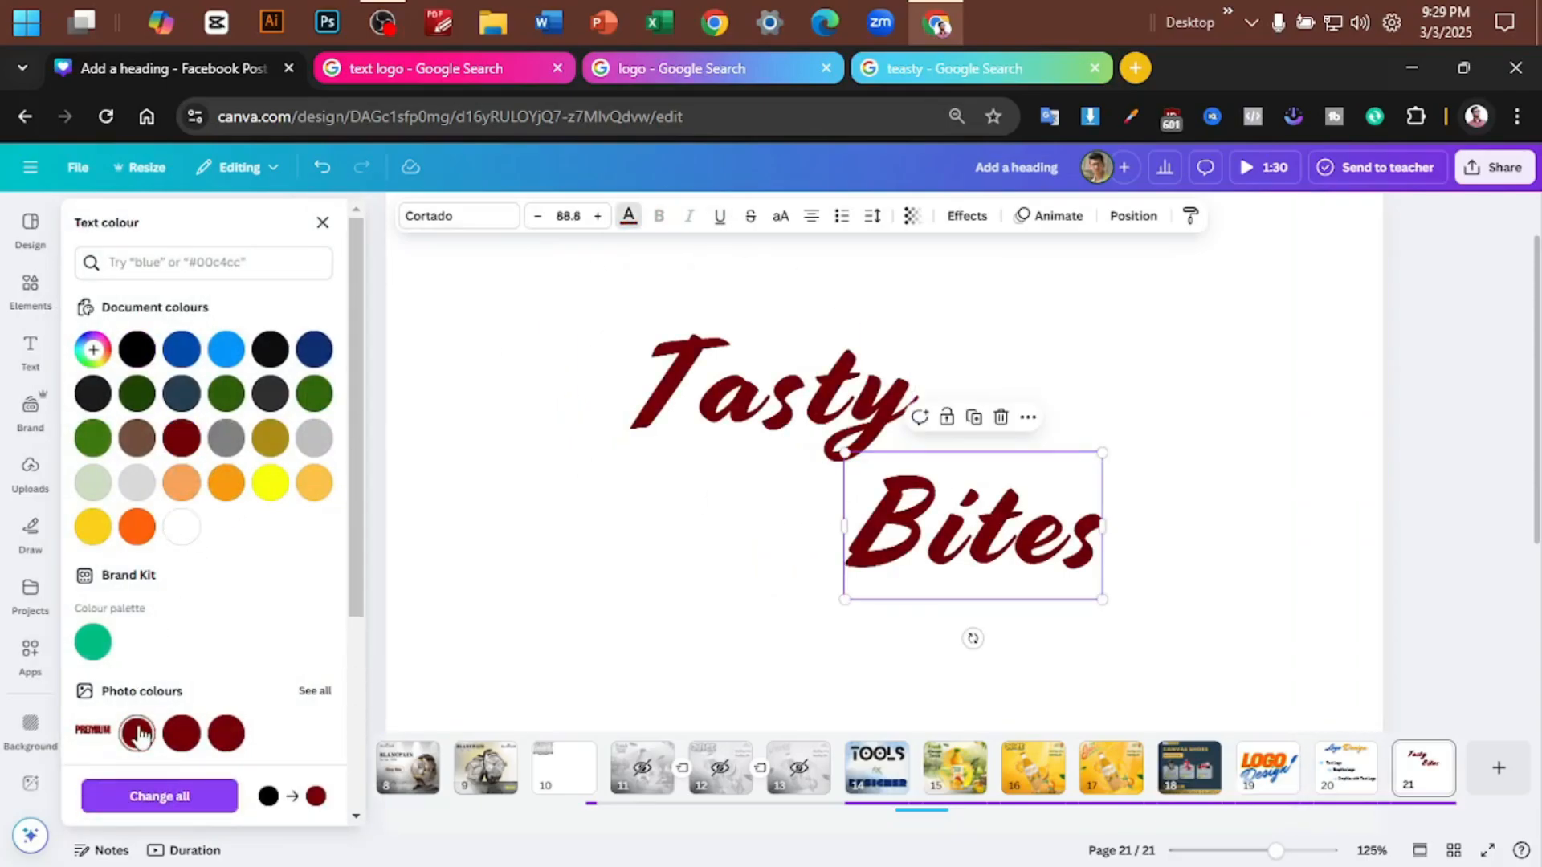
{"action": "left_click", "coordinate": [1093, 354]}
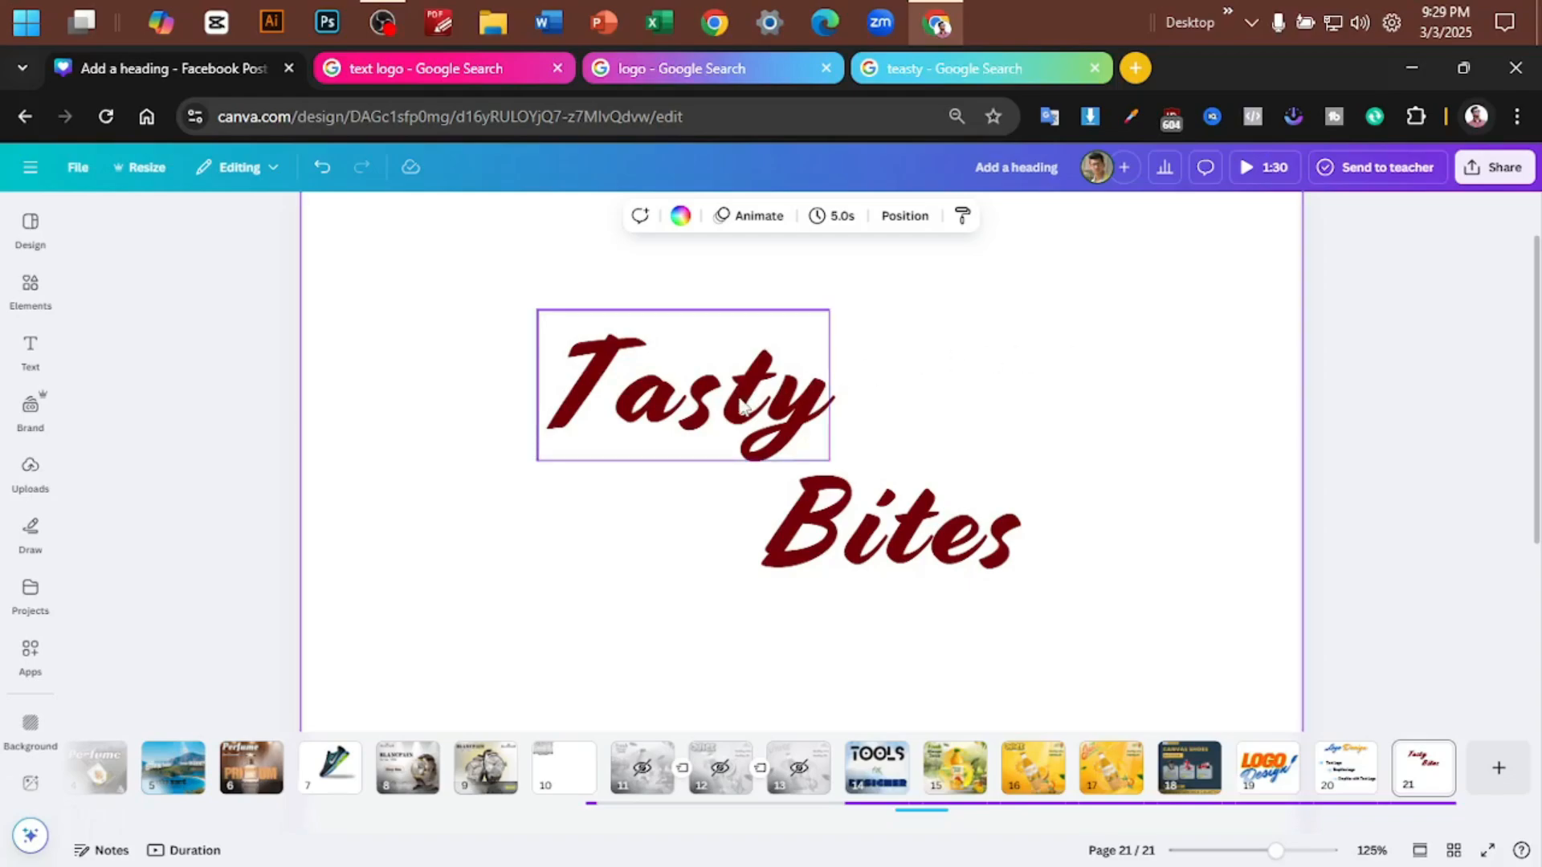
{"action": "left_click", "coordinate": [824, 315]}
{"action": "left_click", "coordinate": [937, 317]}
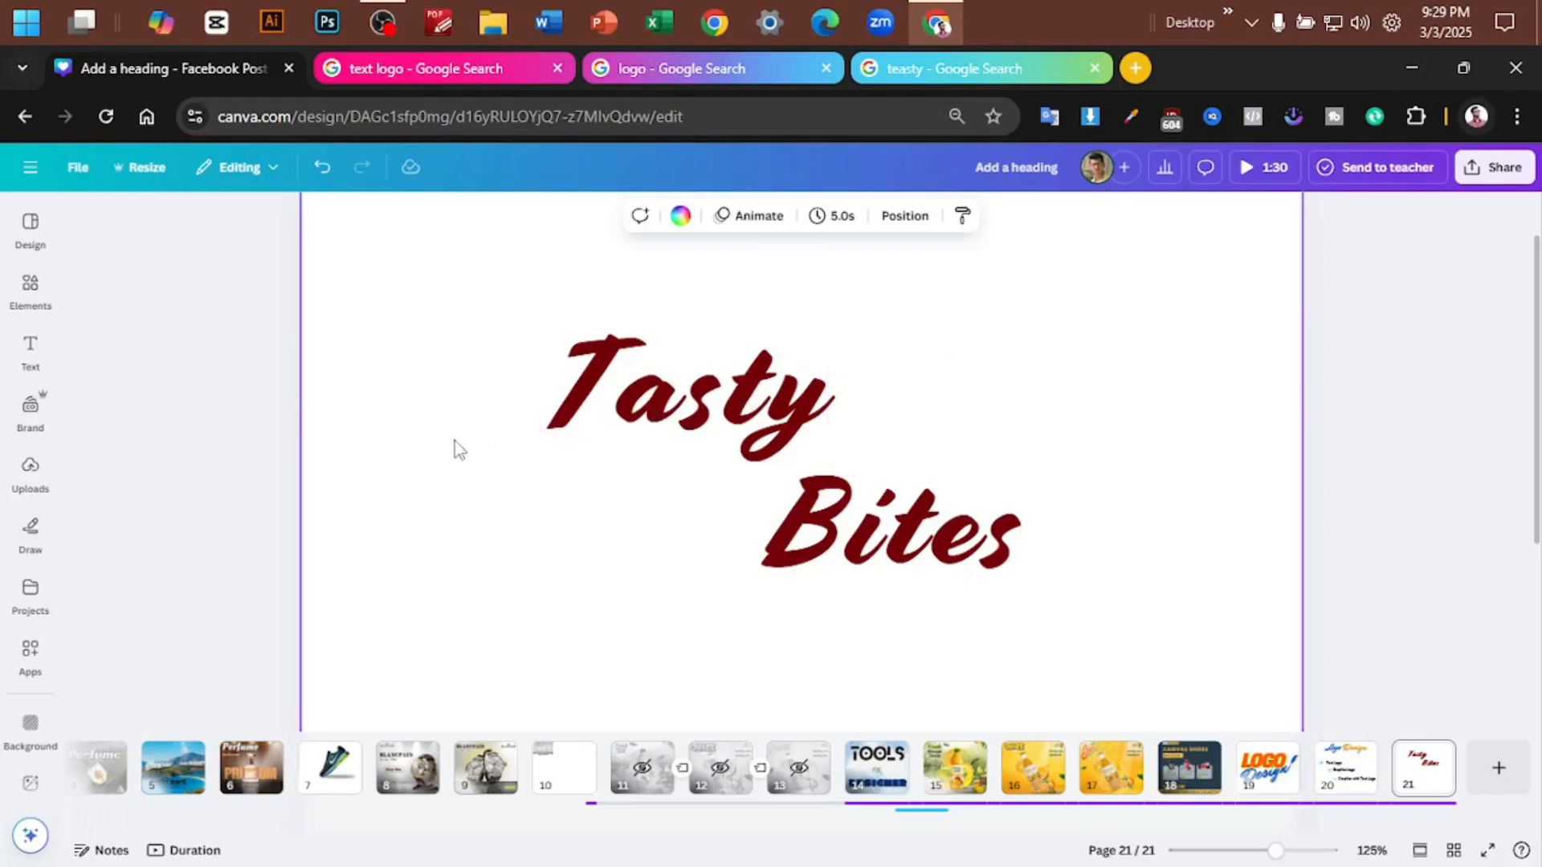
- Remove the T from the word Tasty and paste it onto the page as a separate text element
{"action": "left_click", "coordinate": [568, 417]}
{"action": "left_click", "coordinate": [613, 391]}
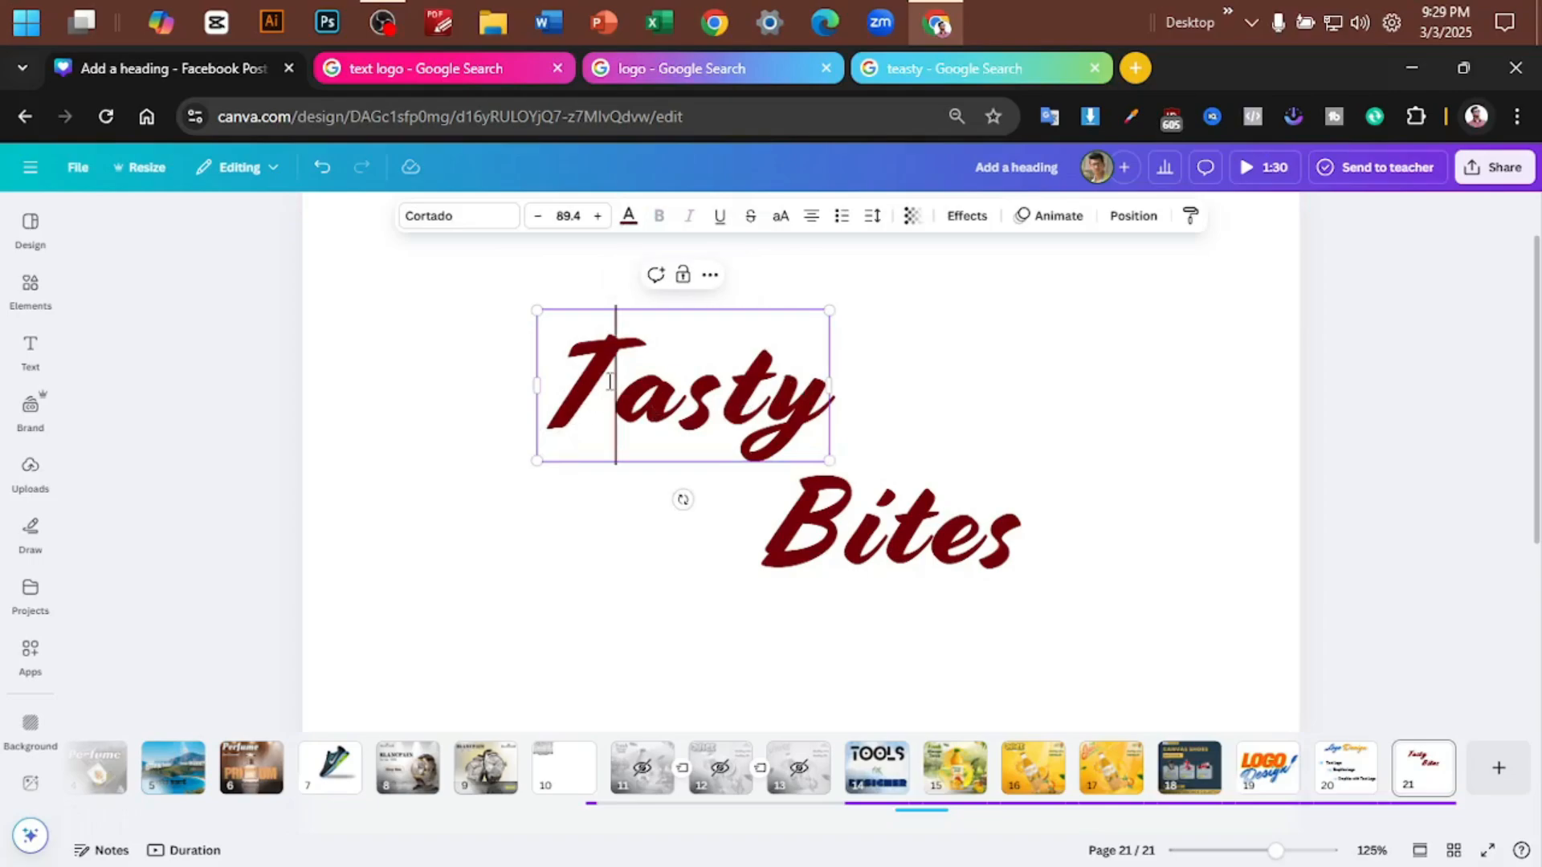
{"action": "left_click_drag", "start_coordinate": [613, 391], "coordinate": [571, 391]}
{"action": "key", "text": "BackSpace"}
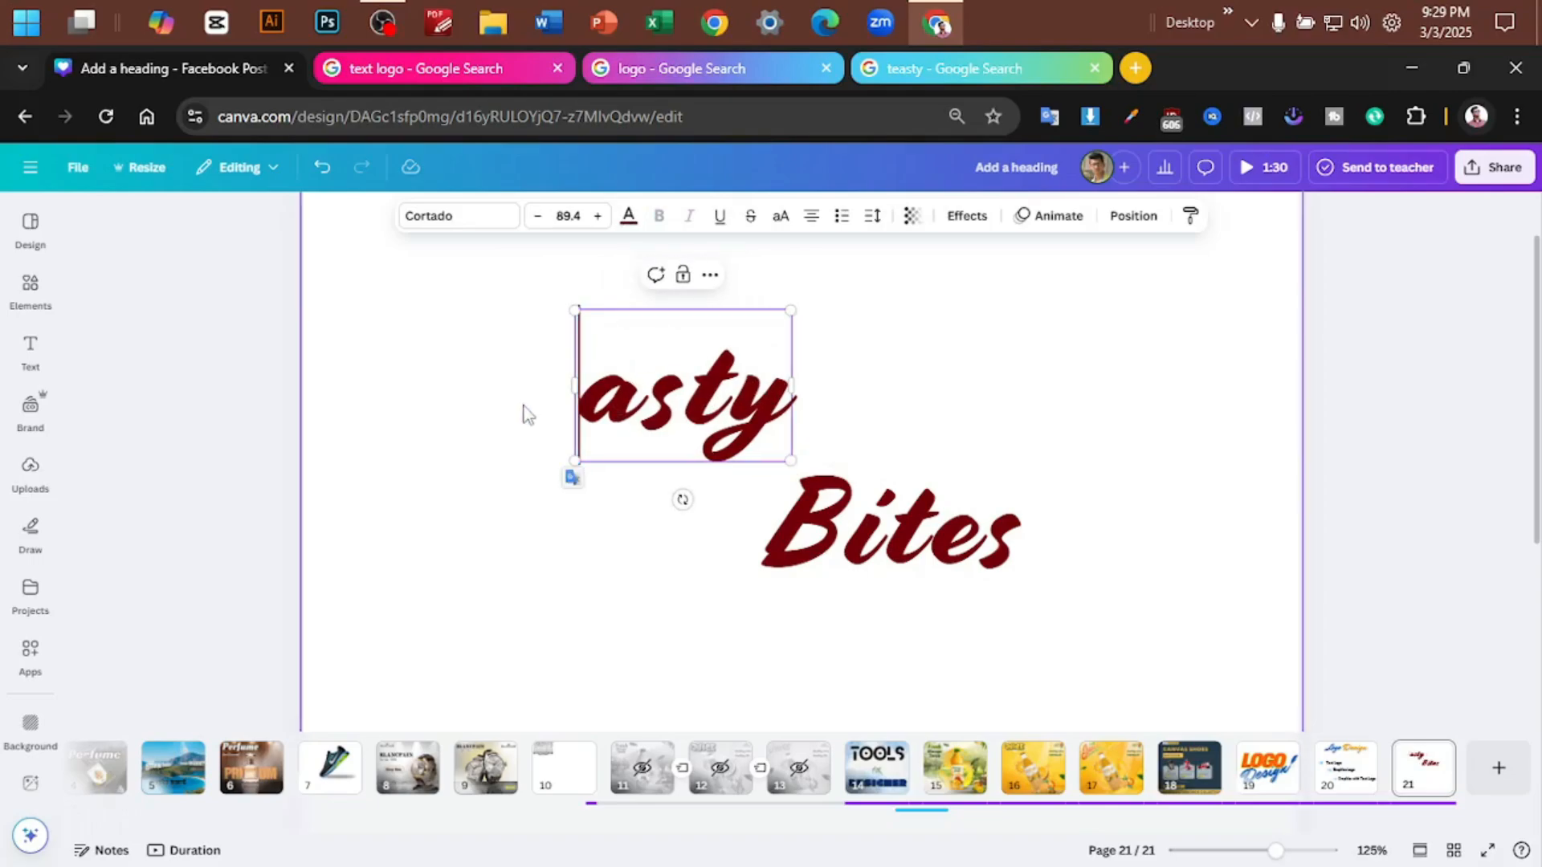
{"action": "left_click", "coordinate": [526, 414]}
{"action": "key", "text": "ctrl+v"}
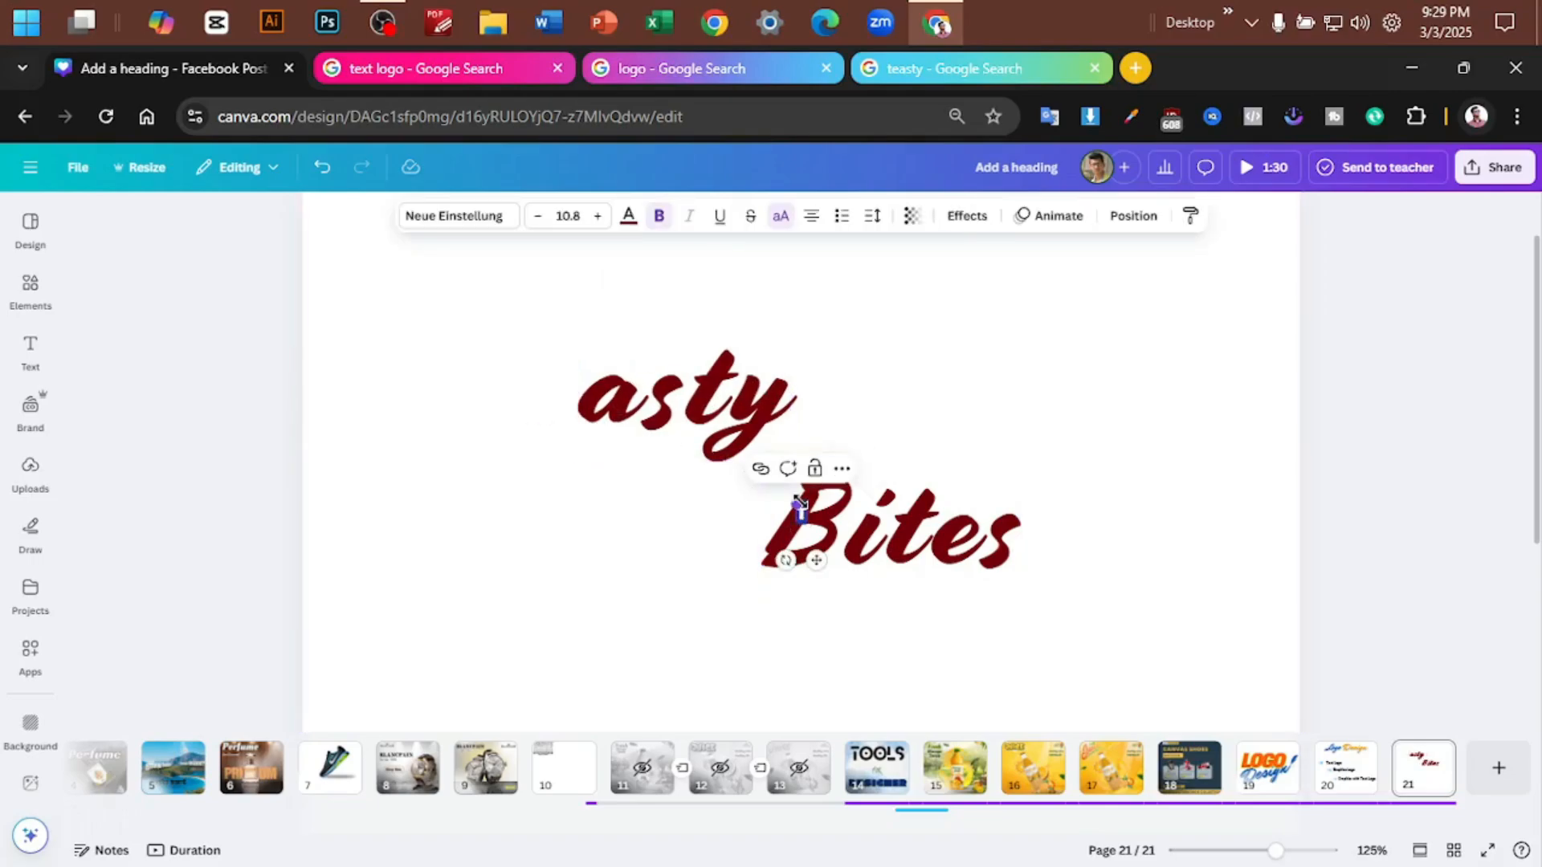
- Move the separate T clear of the words and copy the text style of "asty" onto it
{"action": "left_click_drag", "start_coordinate": [790, 485], "coordinate": [746, 394]}
{"action": "left_click_drag", "start_coordinate": [772, 510], "coordinate": [559, 529]}
{"action": "left_click", "coordinate": [681, 405]}
{"action": "left_click", "coordinate": [1190, 217]}
{"action": "left_click", "coordinate": [567, 492]}
- Fit the separate T in front of "asty" and enlarge it so it towers over the other letters
{"action": "left_click_drag", "start_coordinate": [763, 400], "coordinate": [793, 417]}
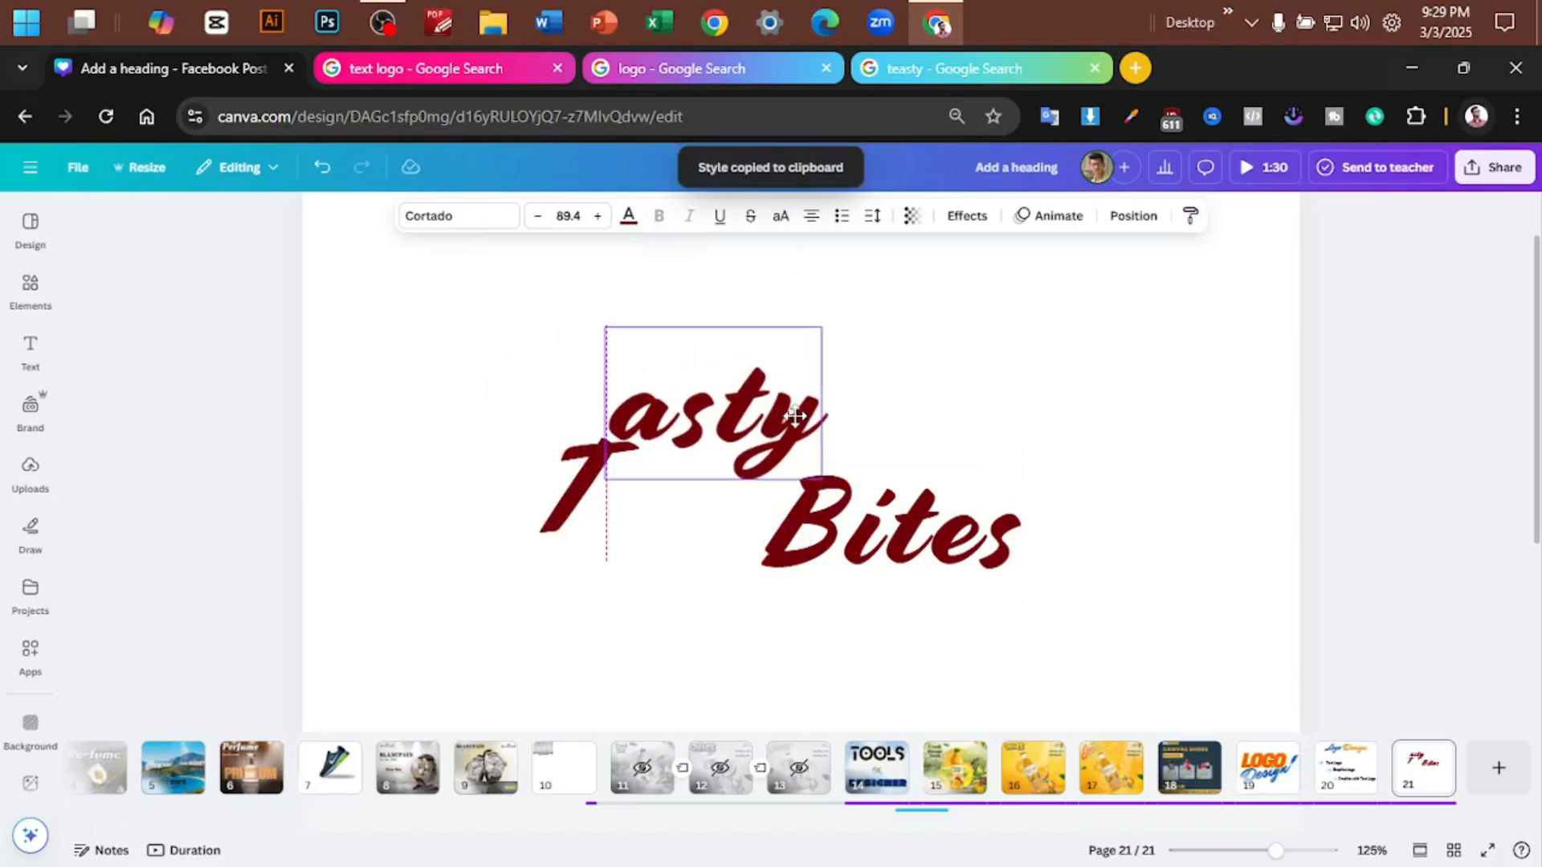
{"action": "left_click", "coordinate": [998, 396]}
{"action": "left_click_drag", "start_coordinate": [592, 506], "coordinate": [615, 409]}
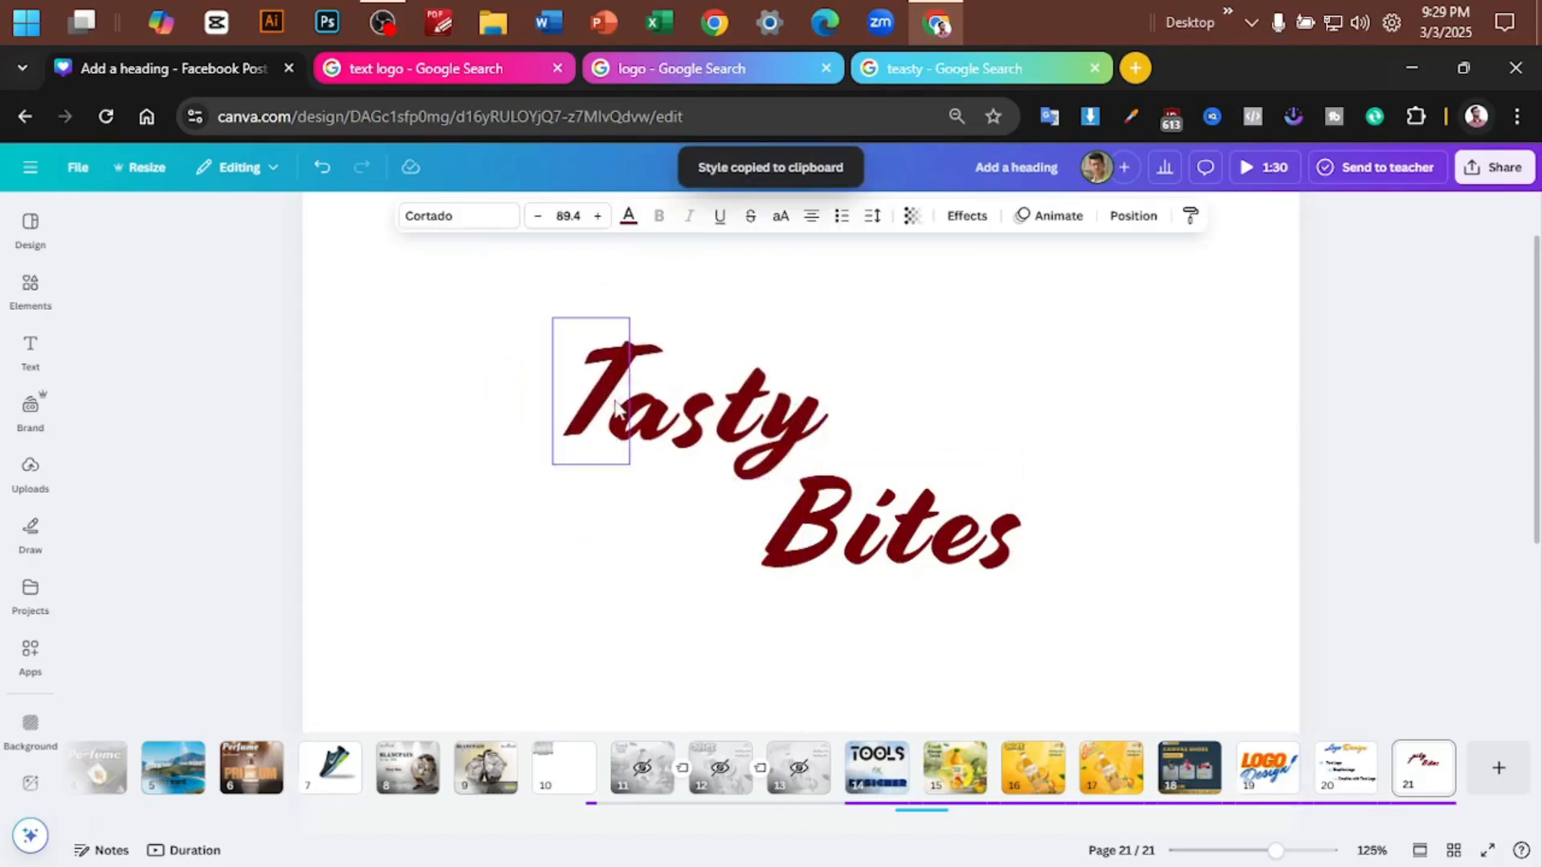
{"action": "mouse_move", "coordinate": [629, 320]}
{"action": "left_mouse_down"}
{"action": "mouse_move", "coordinate": [664, 252]}
{"action": "mouse_move", "coordinate": [641, 324]}
{"action": "left_mouse_up"}
{"action": "left_click", "coordinate": [892, 406]}
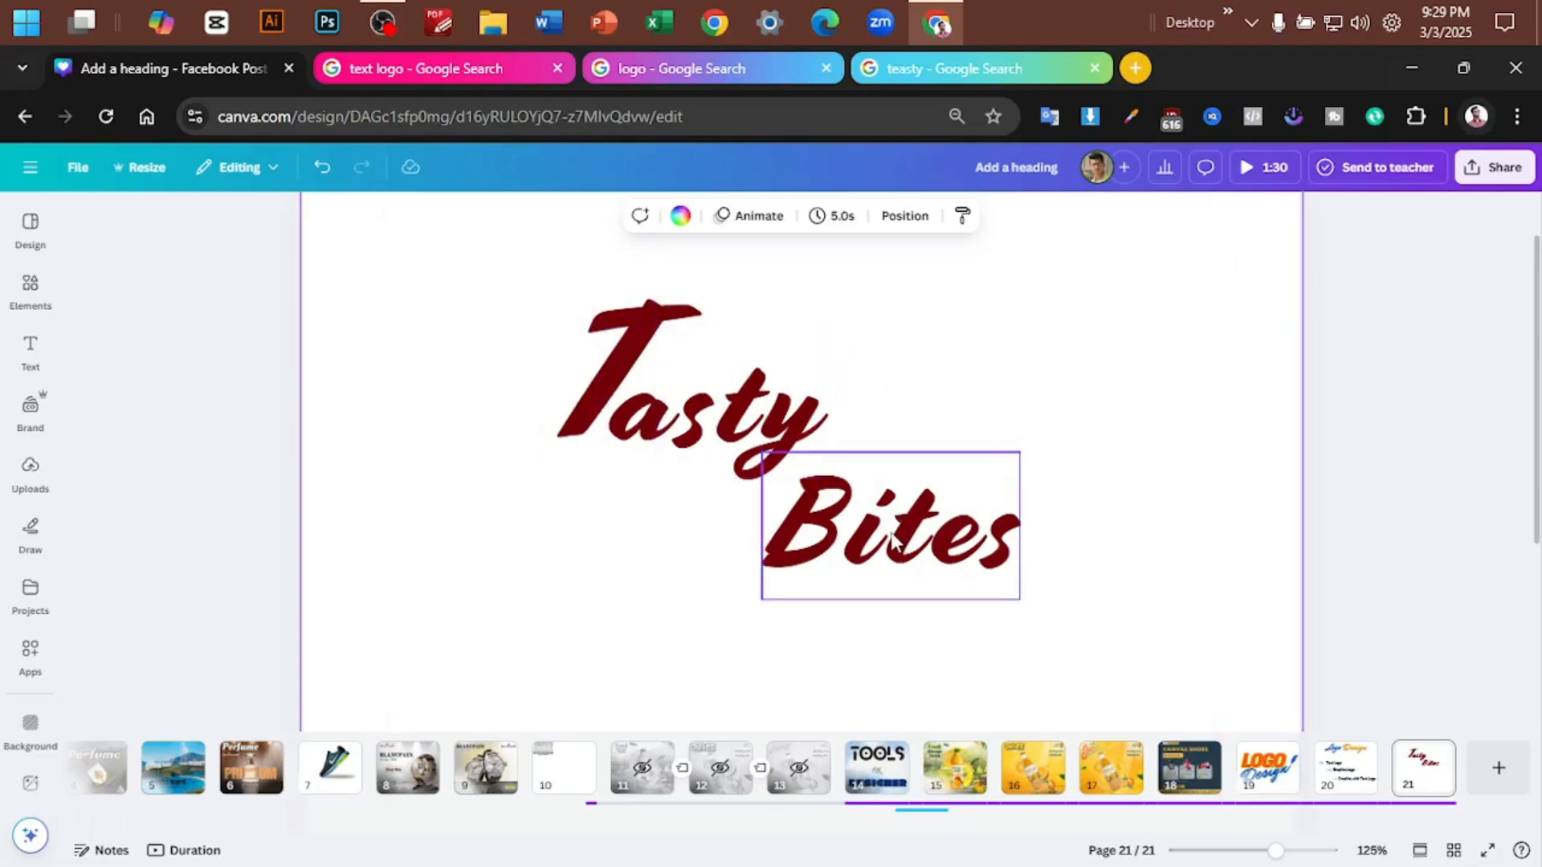
- Remove the B from the word Bites and add B as a separate text element
{"action": "left_click", "coordinate": [843, 518]}
{"action": "double_click", "coordinate": [833, 504]}
{"action": "left_click", "coordinate": [827, 509]}
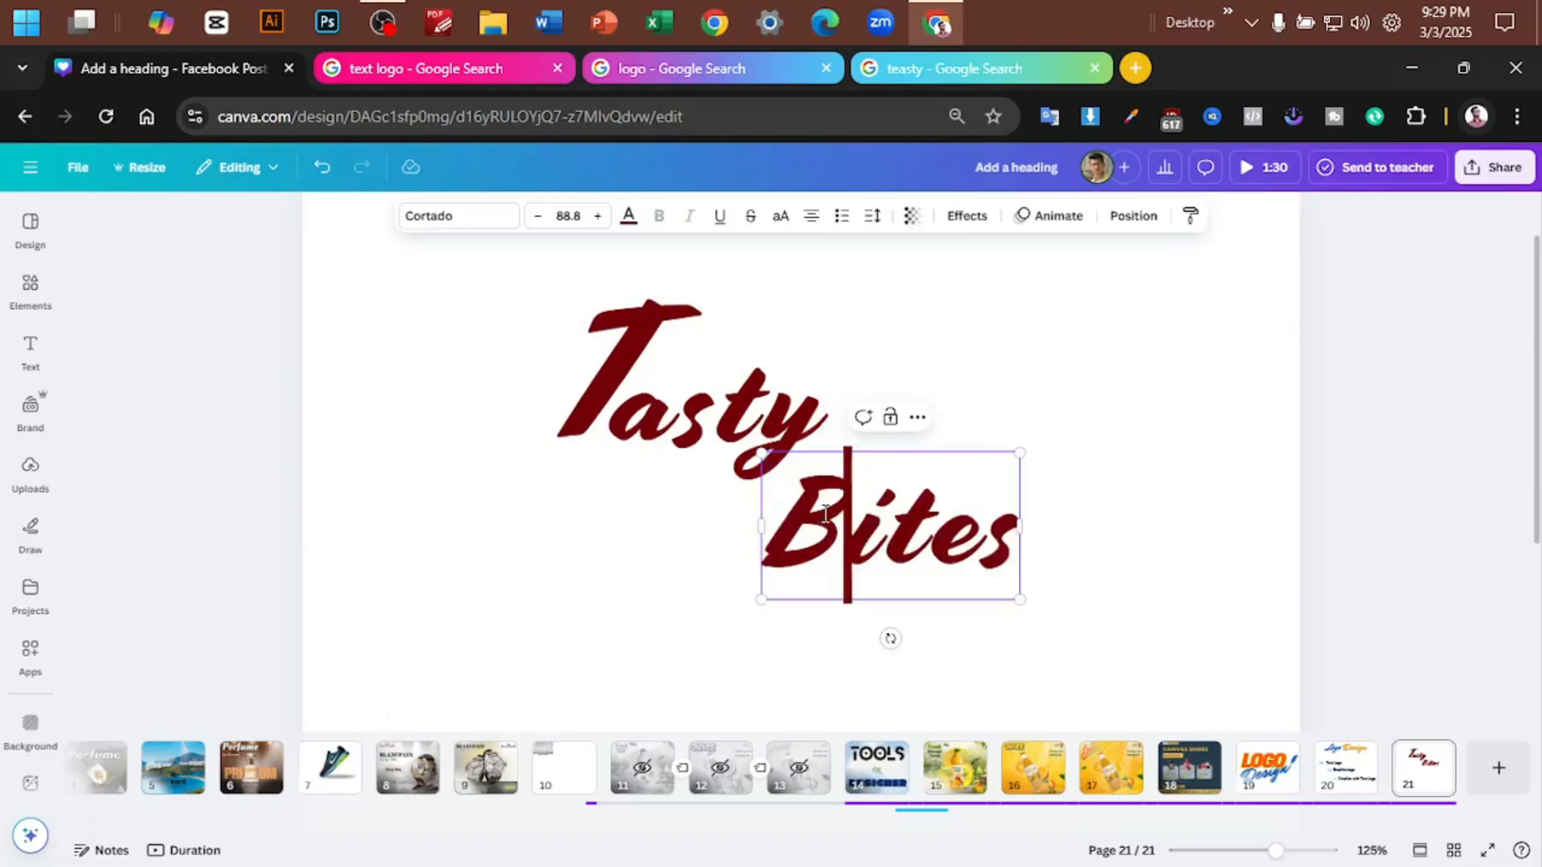
{"action": "double_click", "coordinate": [825, 515]}
{"action": "left_click", "coordinate": [825, 514]}
{"action": "left_click", "coordinate": [808, 515]}
{"action": "double_click", "coordinate": [808, 515]}
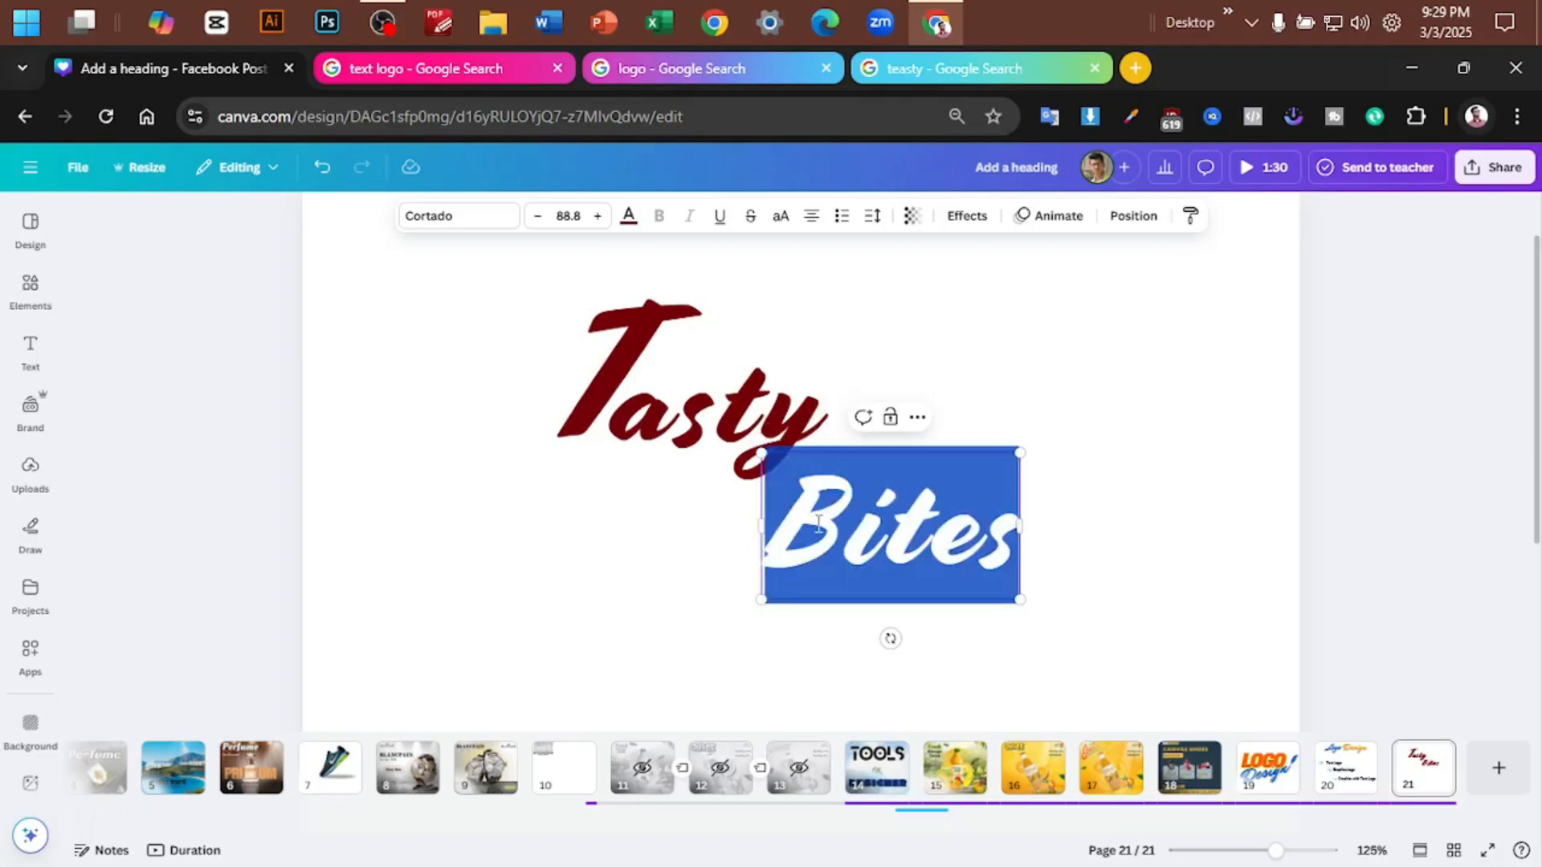
{"action": "left_click", "coordinate": [844, 516]}
{"action": "key", "text": "shift+Left"}
{"action": "key", "text": "BackSpace"}
{"action": "type", "text": "B"}
- Copy the text style of "ites" onto the separate B and enlarge the B to about font size 132
{"action": "left_click", "coordinate": [891, 526]}
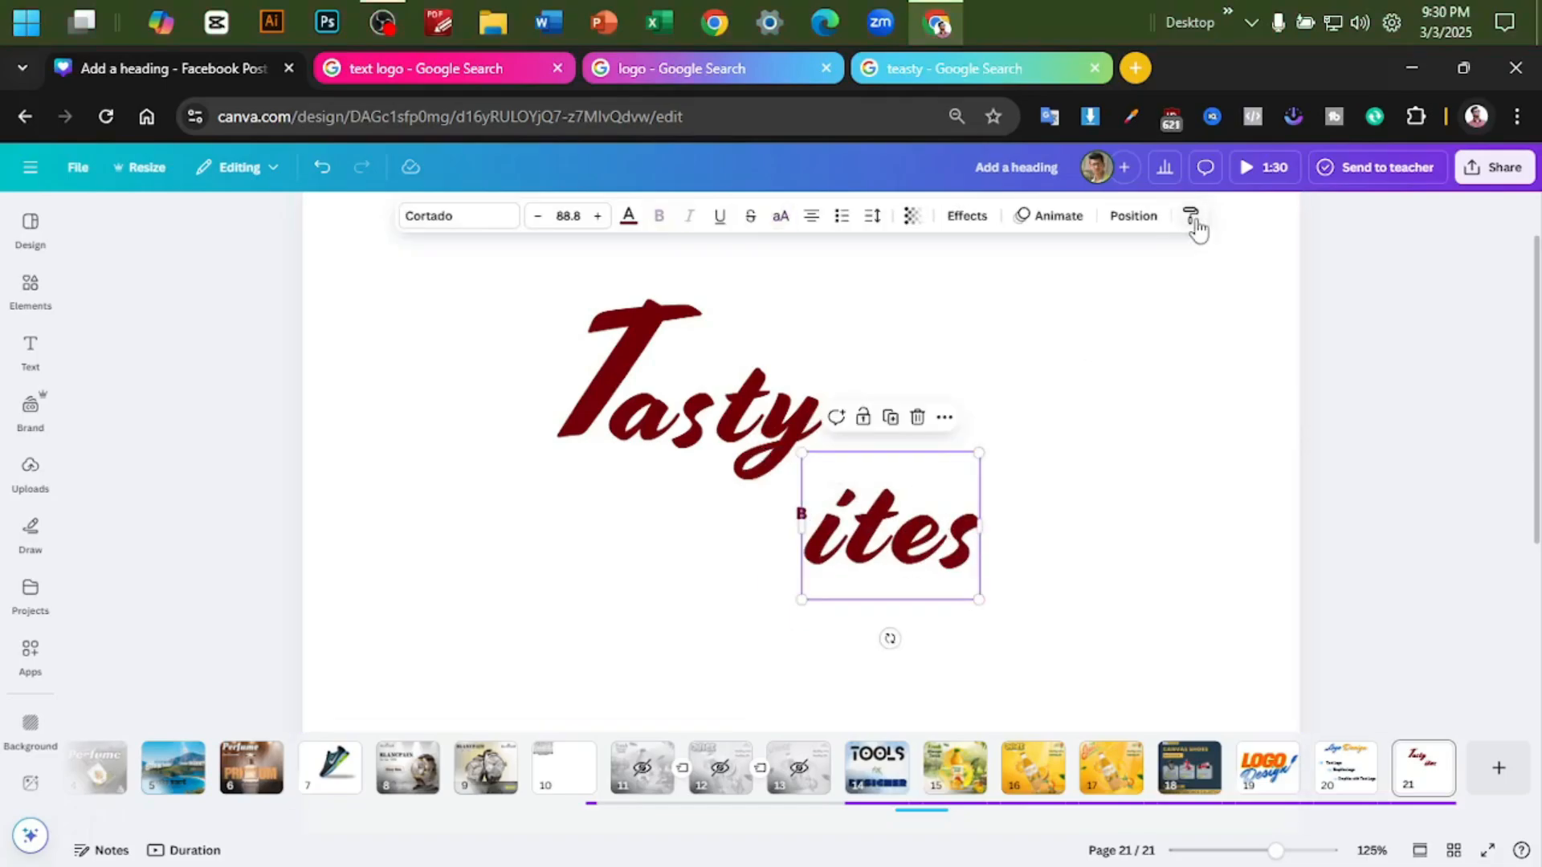
{"action": "left_click", "coordinate": [1191, 216]}
{"action": "left_click", "coordinate": [803, 514]}
{"action": "left_click_drag", "start_coordinate": [831, 522], "coordinate": [888, 426]}
{"action": "left_click_drag", "start_coordinate": [916, 536], "coordinate": [1023, 455]}
- Place the large B and the letters "ites" together as one word beneath Tasty, slightly indented
{"action": "scroll", "coordinate": [907, 408], "scroll_direction": "up", "scroll_amount": 3}
{"action": "left_click_drag", "start_coordinate": [908, 408], "coordinate": [679, 599]}
{"action": "left_click_drag", "start_coordinate": [1067, 402], "coordinate": [897, 581]}
{"action": "scroll", "coordinate": [739, 514], "scroll_direction": "down", "scroll_amount": 4}
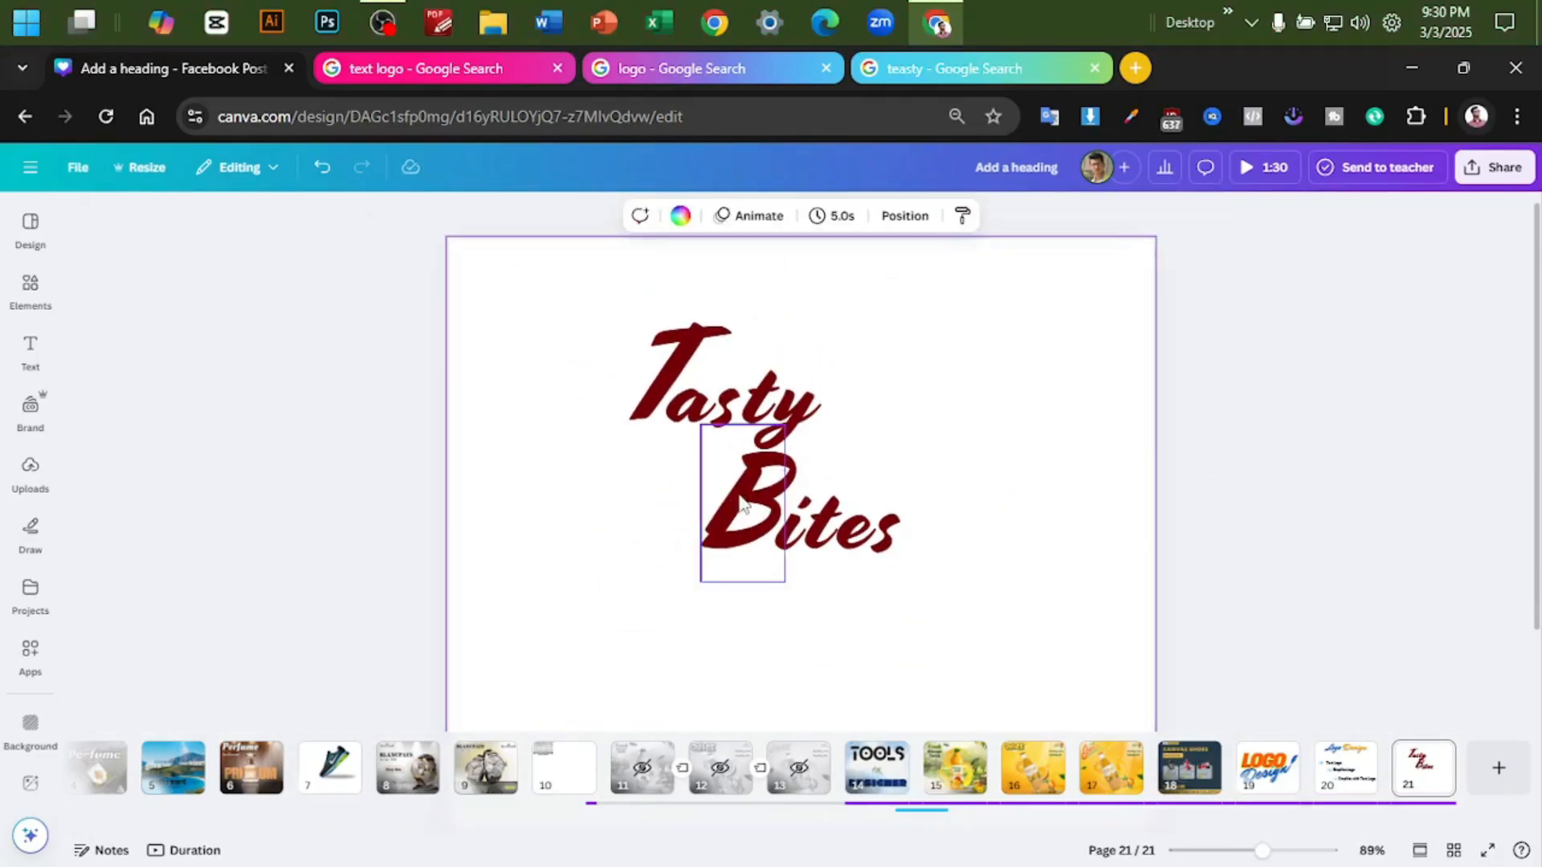
- Show the rulers and lay guides along the top and front edge of the T and the baseline of Bites
{"action": "scroll", "coordinate": [787, 482], "scroll_direction": "up", "scroll_amount": 2}
{"action": "key", "text": "shift+r"}
{"action": "left_click_drag", "start_coordinate": [803, 203], "coordinate": [803, 297]}
{"action": "left_click_drag", "start_coordinate": [803, 203], "coordinate": [803, 441]}
{"action": "left_click_drag", "start_coordinate": [72, 378], "coordinate": [568, 379]}
{"action": "left_click_drag", "start_coordinate": [1078, 441], "coordinate": [1078, 616]}
- Nudge "ites" against the B to align it with the baseline guide, and hide the rulers and guides
{"action": "left_click_drag", "start_coordinate": [841, 570], "coordinate": [833, 575]}
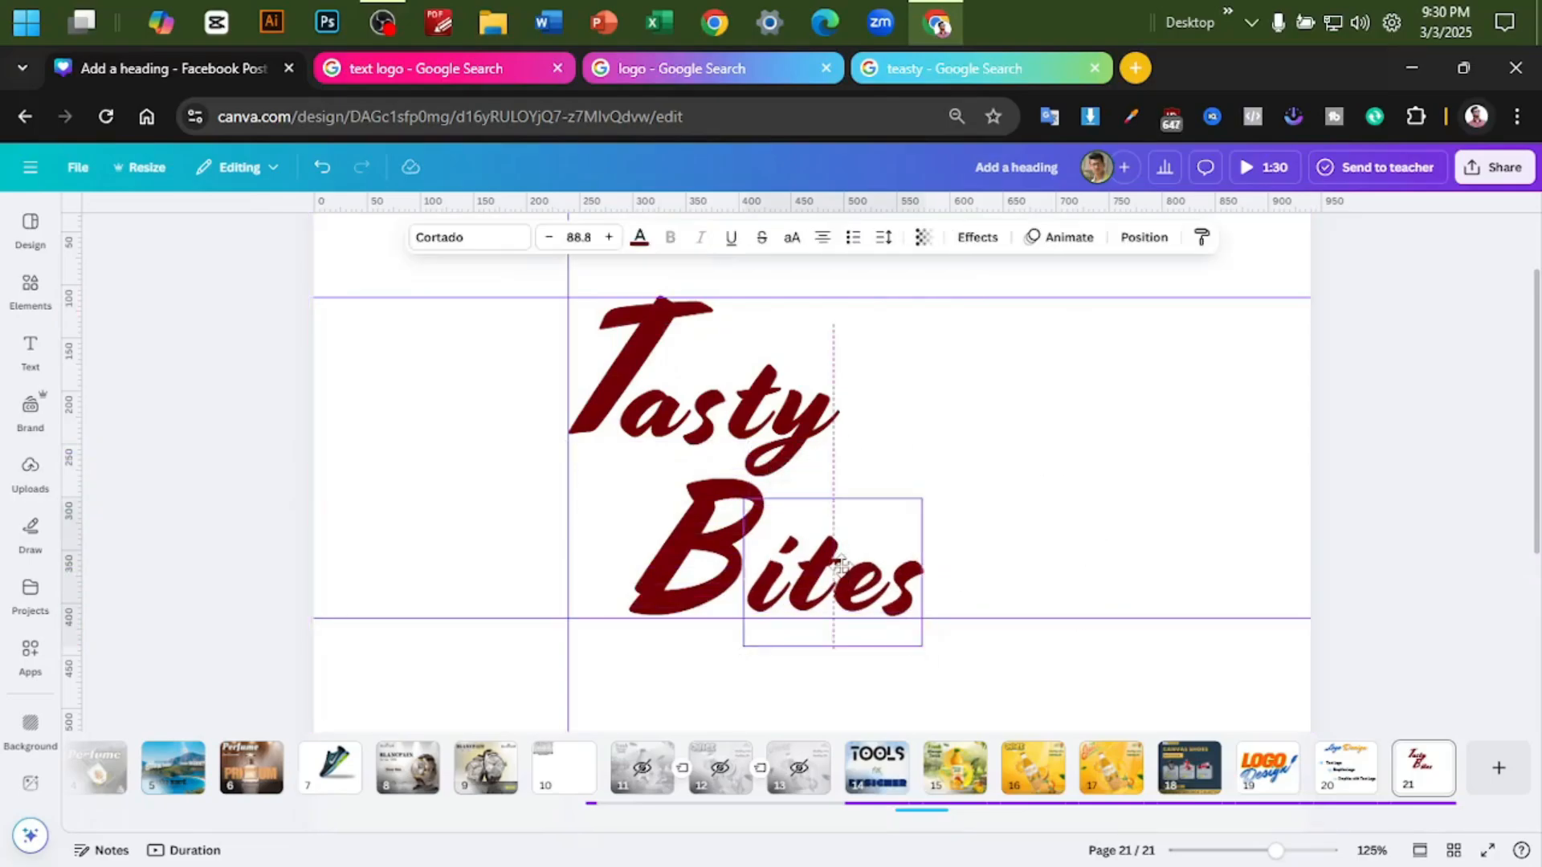
{"action": "left_click", "coordinate": [1230, 422]}
{"action": "key", "text": "shift+r"}
{"action": "scroll", "coordinate": [1230, 423], "scroll_direction": "down", "scroll_amount": 2}
{"action": "scroll", "coordinate": [1034, 435], "scroll_direction": "up", "scroll_amount": 3}
{"action": "scroll", "coordinate": [1034, 434], "scroll_direction": "down", "scroll_amount": 2}
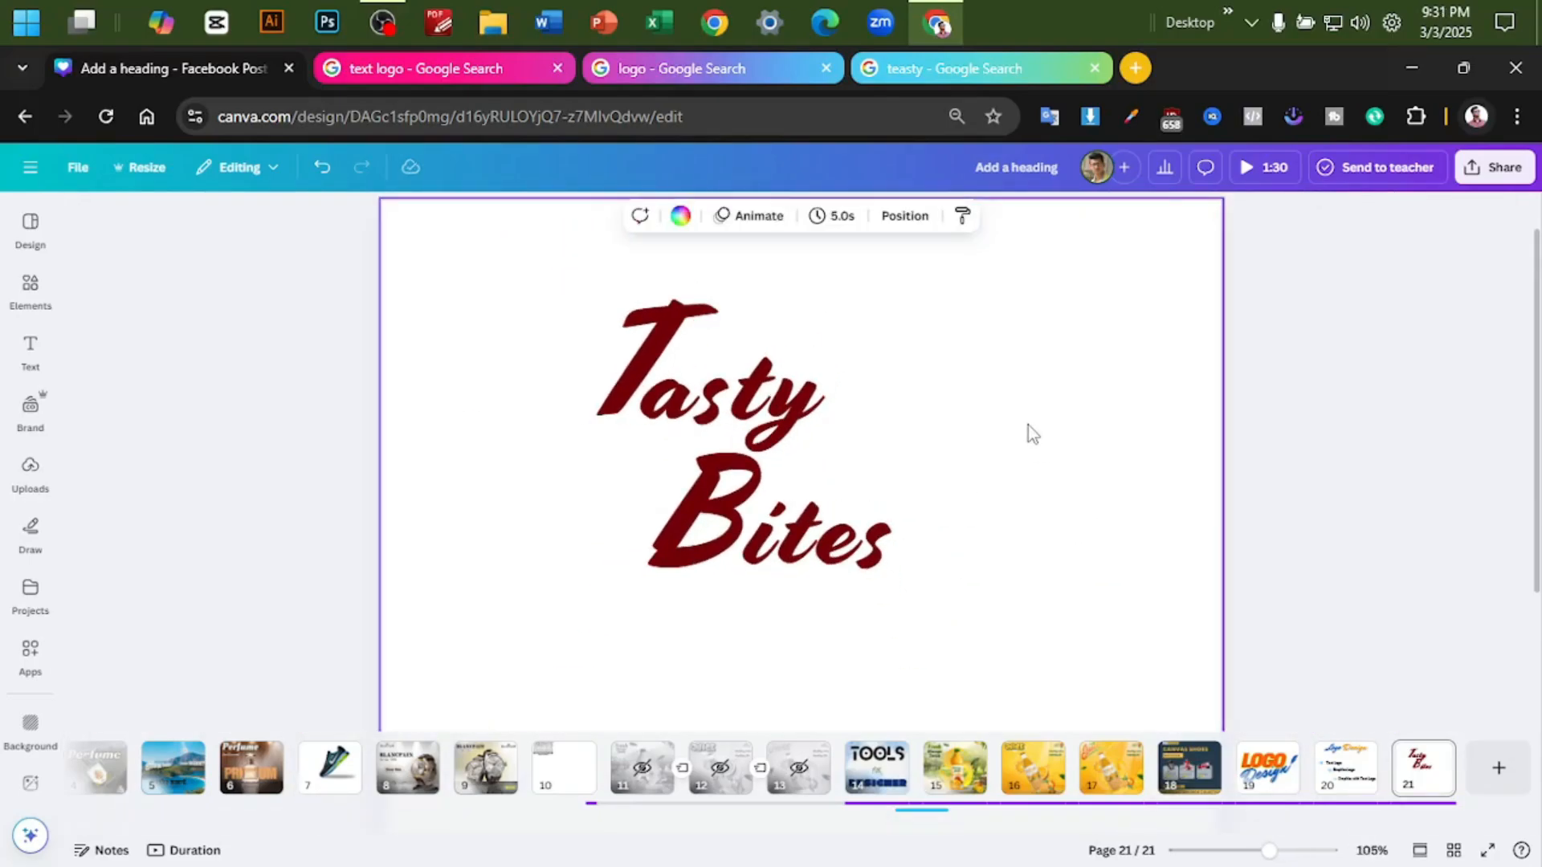
- Try enlarging "asty", undo that, and try placing Bites beside Tasty on one line
{"action": "left_click", "coordinate": [754, 398]}
{"action": "left_click_drag", "start_coordinate": [821, 325], "coordinate": [874, 291]}
{"action": "key", "text": "ctrl+z"}
{"action": "left_click", "coordinate": [711, 518]}
{"action": "left_click", "coordinate": [827, 542], "text": "shift"}
{"action": "left_click_drag", "start_coordinate": [829, 543], "coordinate": [994, 432]}
- Try adding a separate "ty" in the logo's text style, and undo back to the stacked layout of Tasty over Bites
{"action": "left_click", "coordinate": [785, 433]}
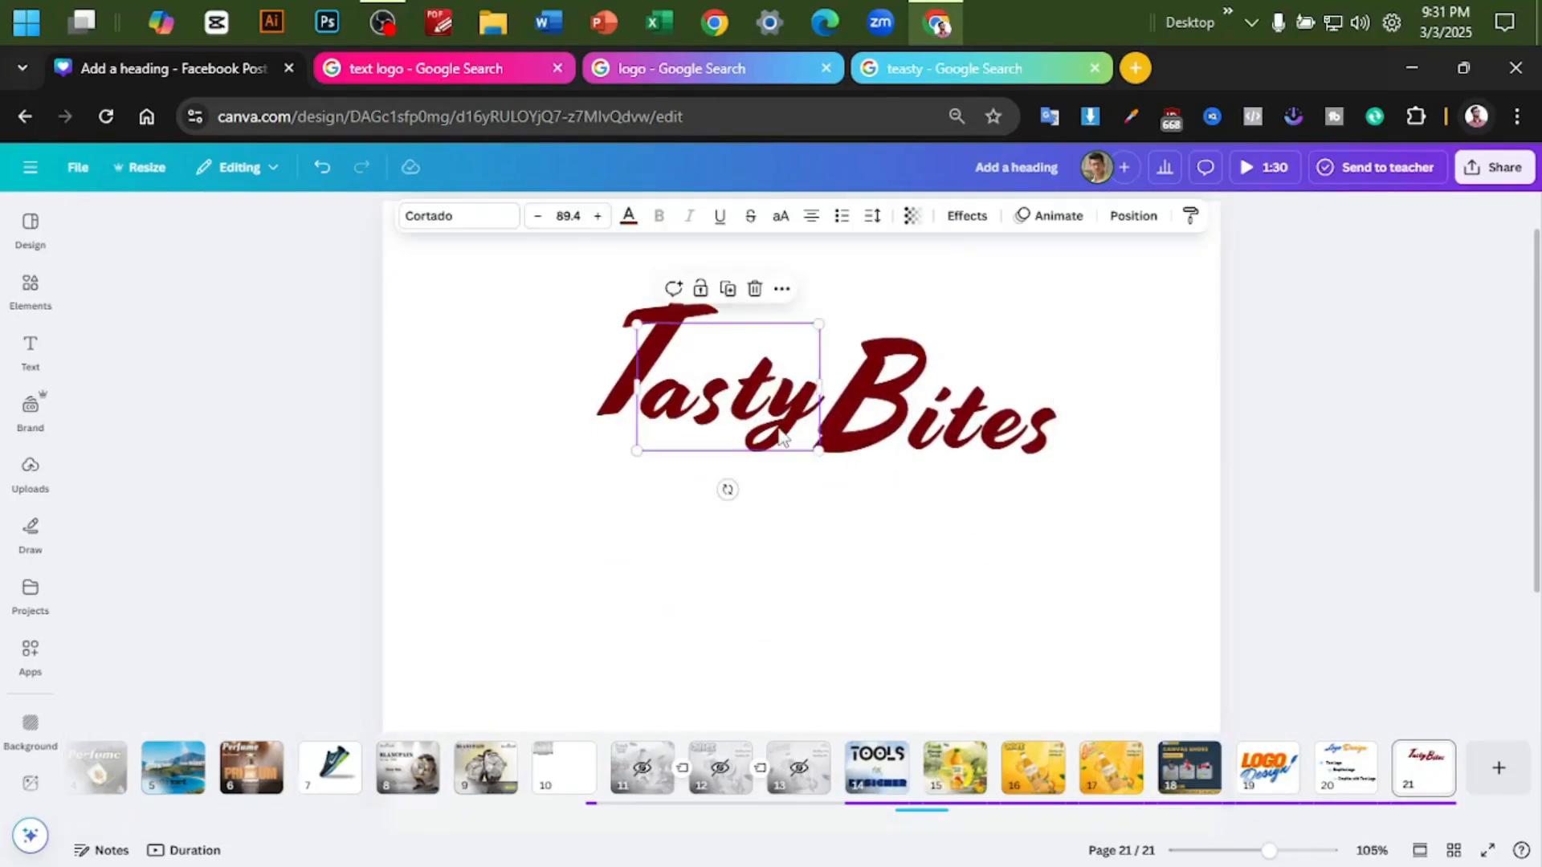
{"action": "key", "text": "BackSpace"}
{"action": "type", "text": "ty"}
{"action": "key", "text": "ctrl+alt+c"}
{"action": "key", "text": "ctrl+alt+v"}
{"action": "left_click_drag", "start_coordinate": [801, 627], "coordinate": [822, 408]}
{"action": "key", "text": "ctrl+z"}
{"action": "key", "text": "ctrl+z"}
{"action": "key", "text": "ctrl+z"}
{"action": "key", "text": "ctrl+z"}
{"action": "key", "text": "ctrl+z"}
{"action": "key", "text": "ctrl+z"}
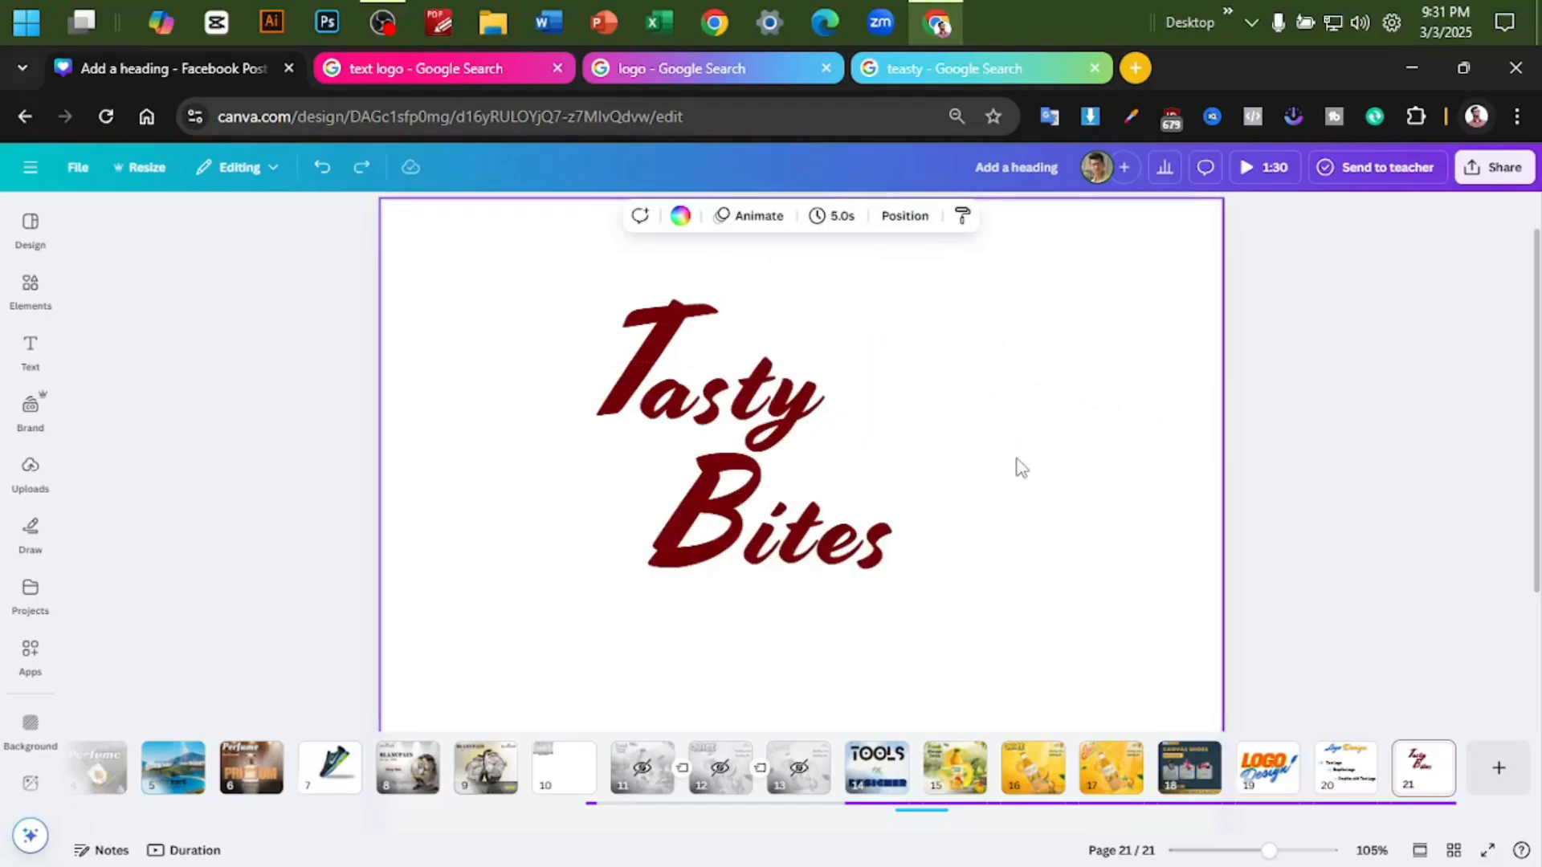
{"action": "scroll", "coordinate": [1049, 443], "scroll_direction": "up", "scroll_amount": 3}
{"action": "scroll", "coordinate": [1049, 441], "scroll_direction": "down", "scroll_amount": 2}
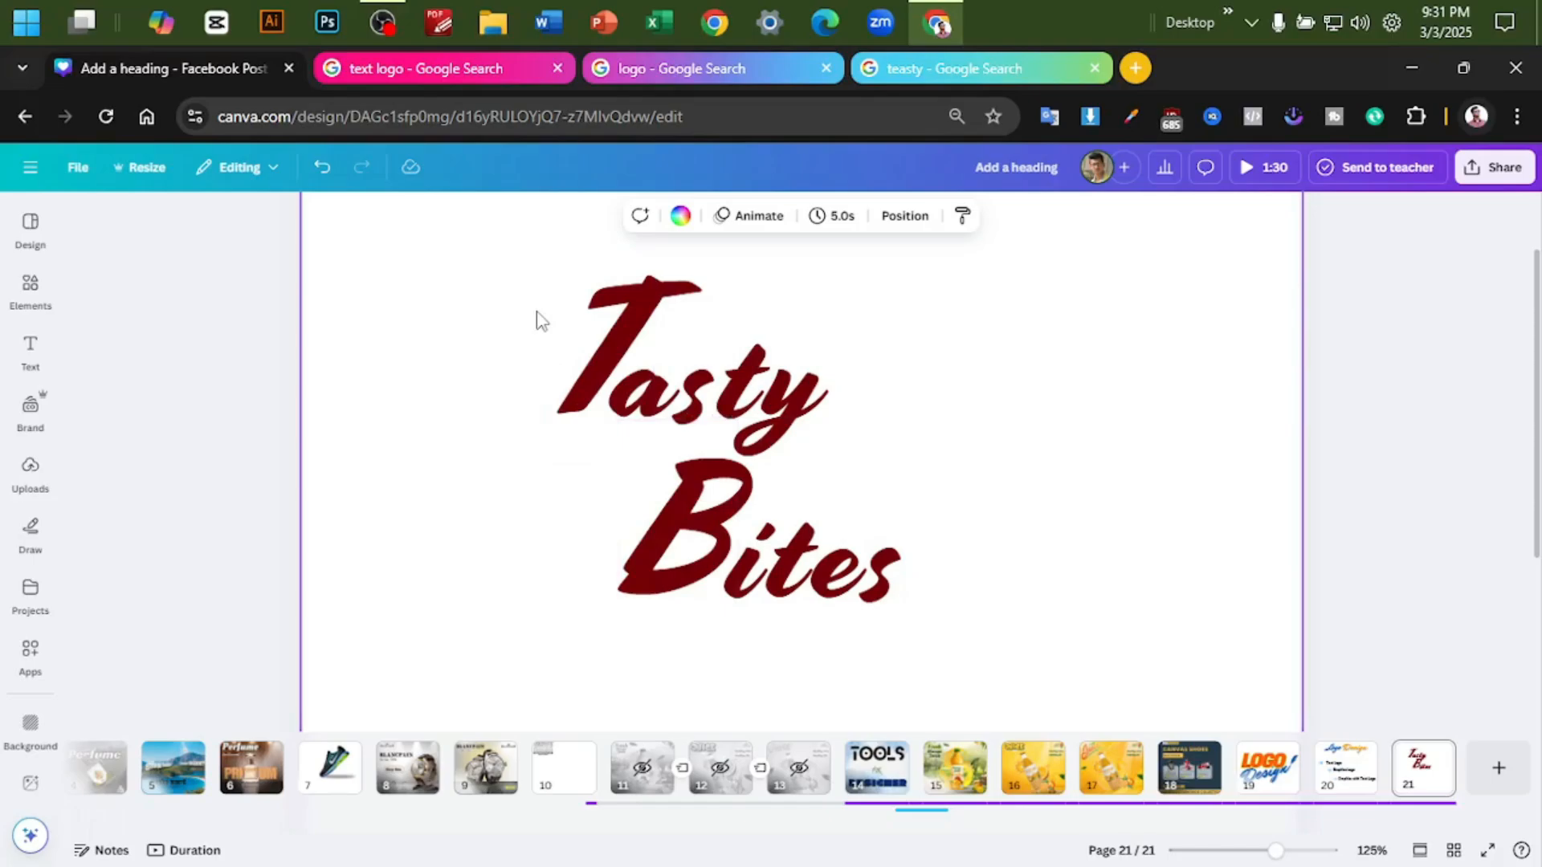
{"action": "scroll", "coordinate": [534, 321], "scroll_direction": "down", "scroll_amount": 2, "text": "ctrl"}
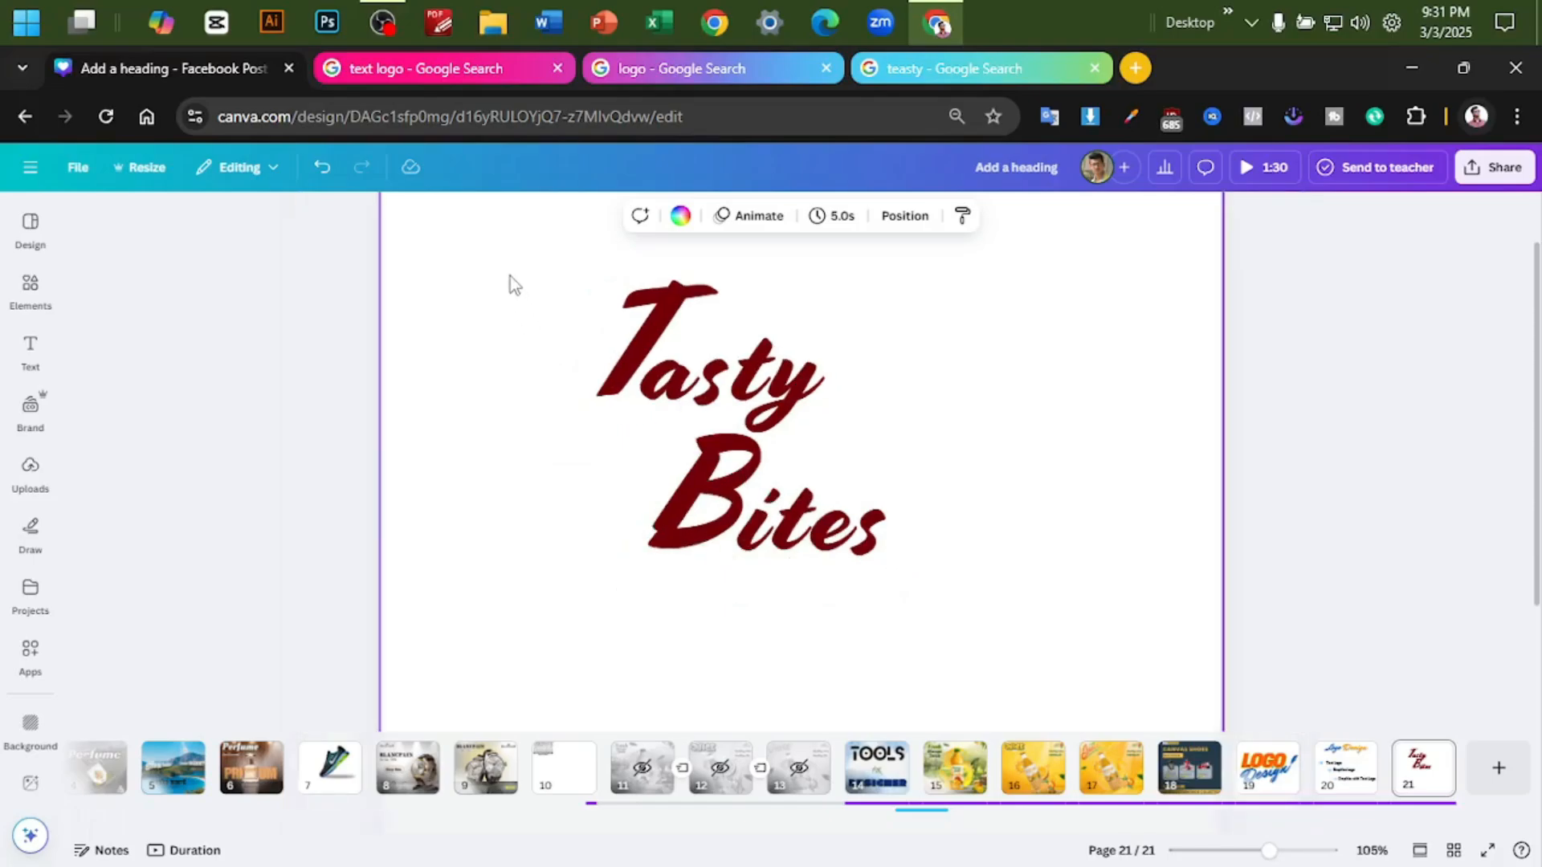
{"action": "left_click_drag", "start_coordinate": [509, 277], "coordinate": [911, 573]}
{"action": "left_click", "coordinate": [1042, 480]}
{"action": "left_click_drag", "start_coordinate": [497, 251], "coordinate": [771, 363]}
{"action": "left_click", "coordinate": [883, 366]}
- Try the Lift, Outline, Splice, Glitch and Echo effects on "asty", and reset its effect style to None
{"action": "left_click", "coordinate": [779, 363]}
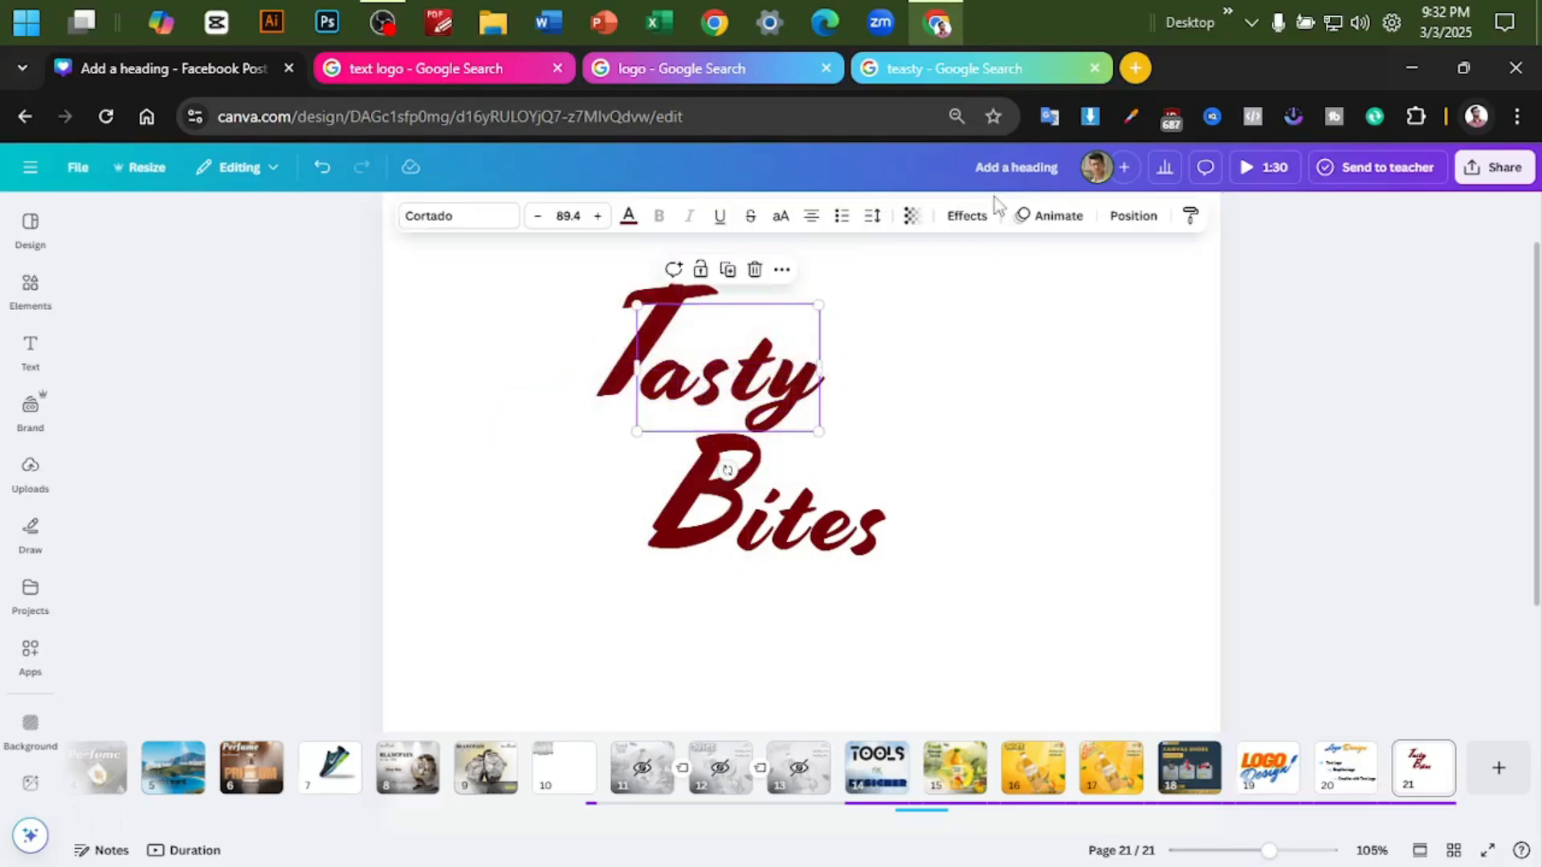
{"action": "left_click", "coordinate": [955, 219]}
{"action": "left_click", "coordinate": [292, 322]}
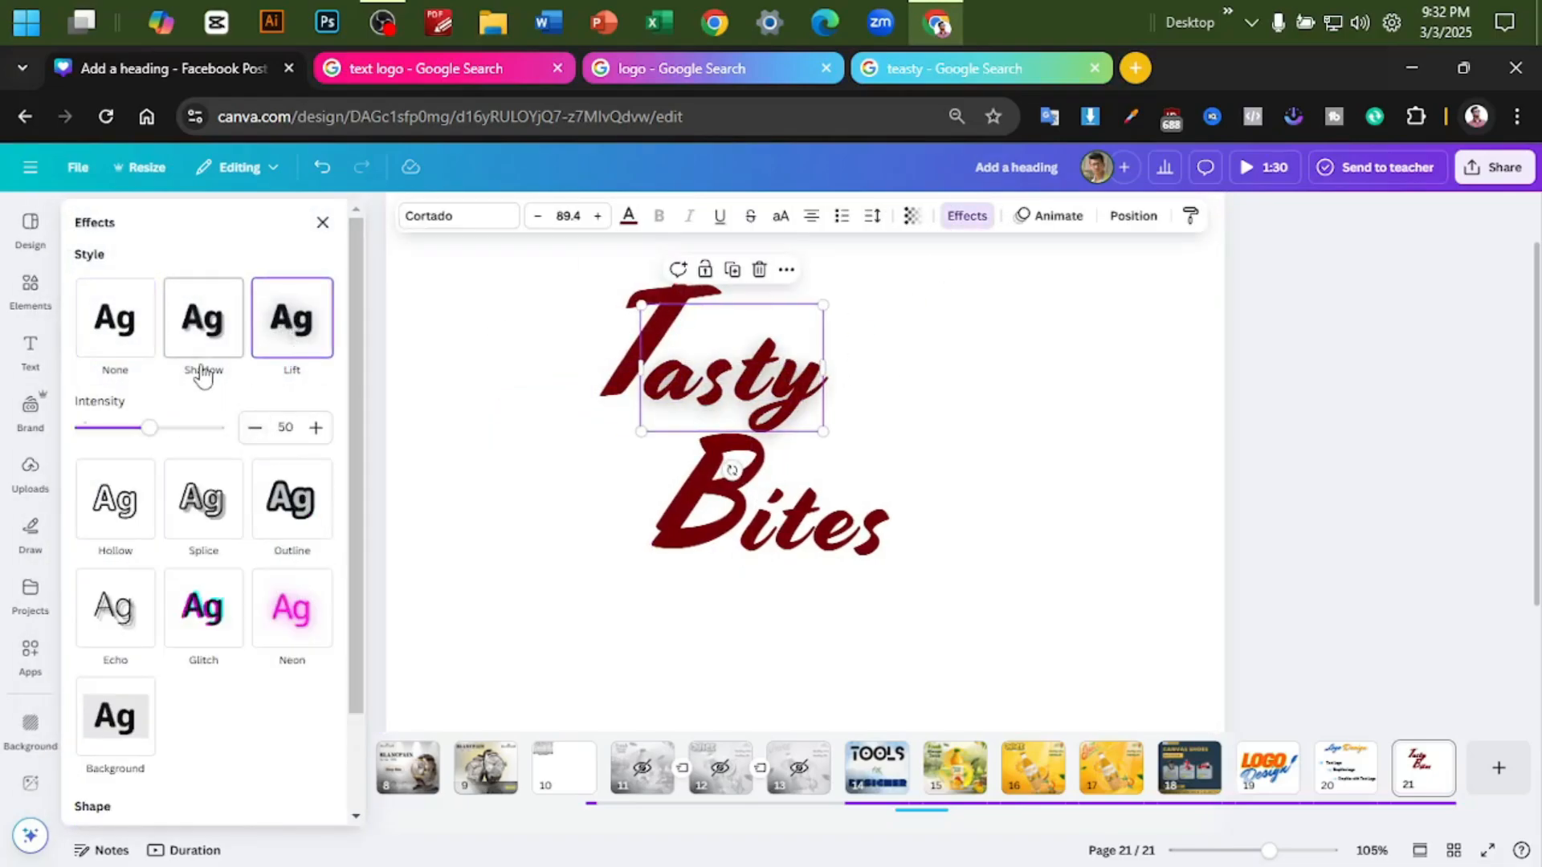
{"action": "left_click", "coordinate": [275, 518]}
{"action": "left_click", "coordinate": [203, 468]}
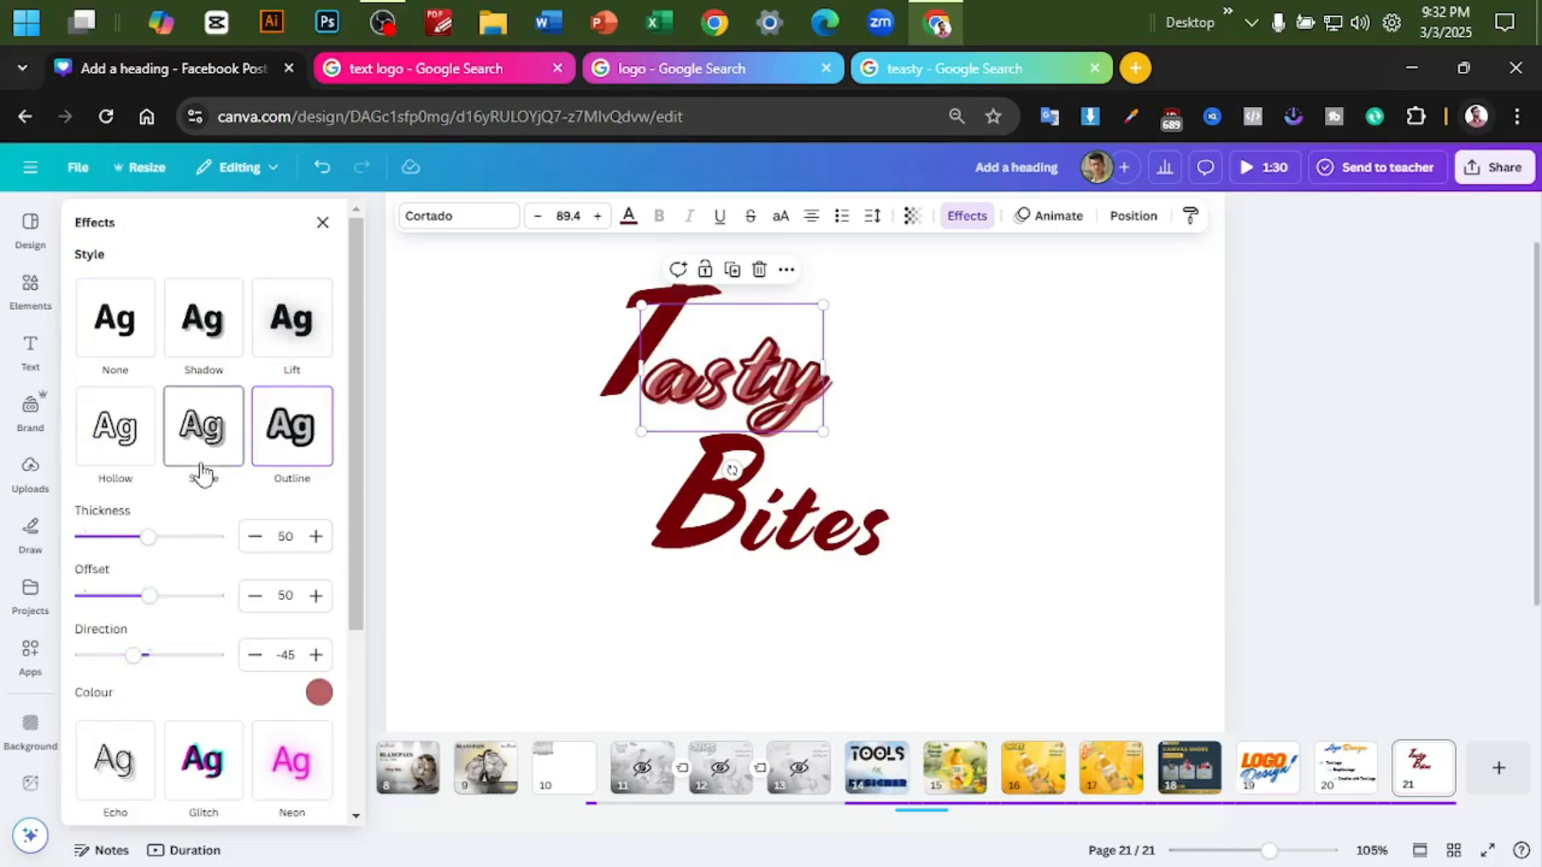
{"action": "scroll", "coordinate": [201, 482], "scroll_direction": "down", "scroll_amount": 3}
{"action": "left_click", "coordinate": [200, 533]}
{"action": "scroll", "coordinate": [241, 522], "scroll_direction": "down", "scroll_amount": 3}
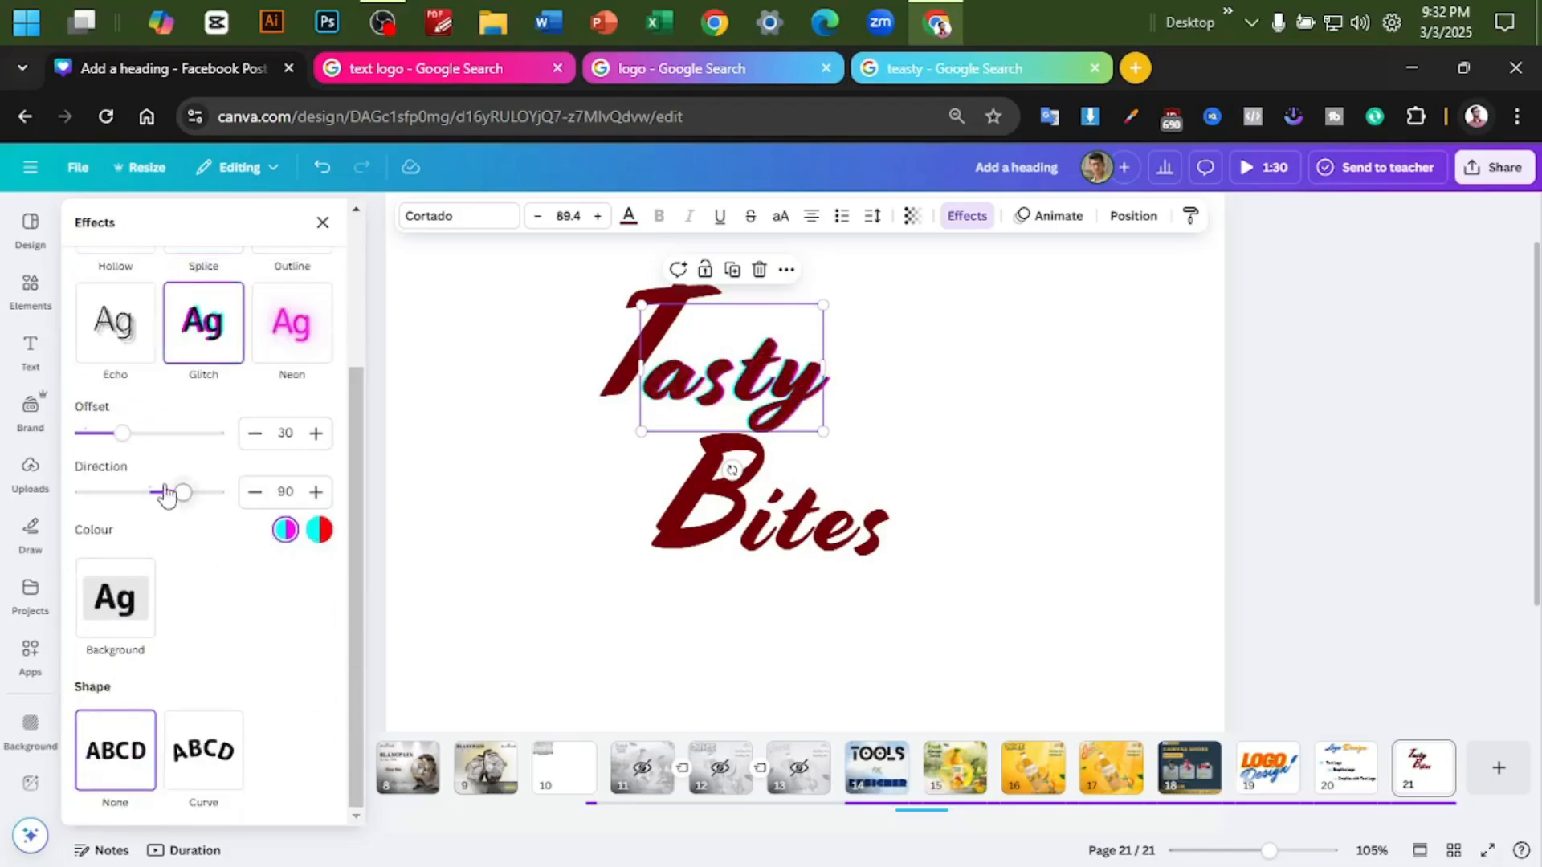
{"action": "left_click", "coordinate": [118, 341]}
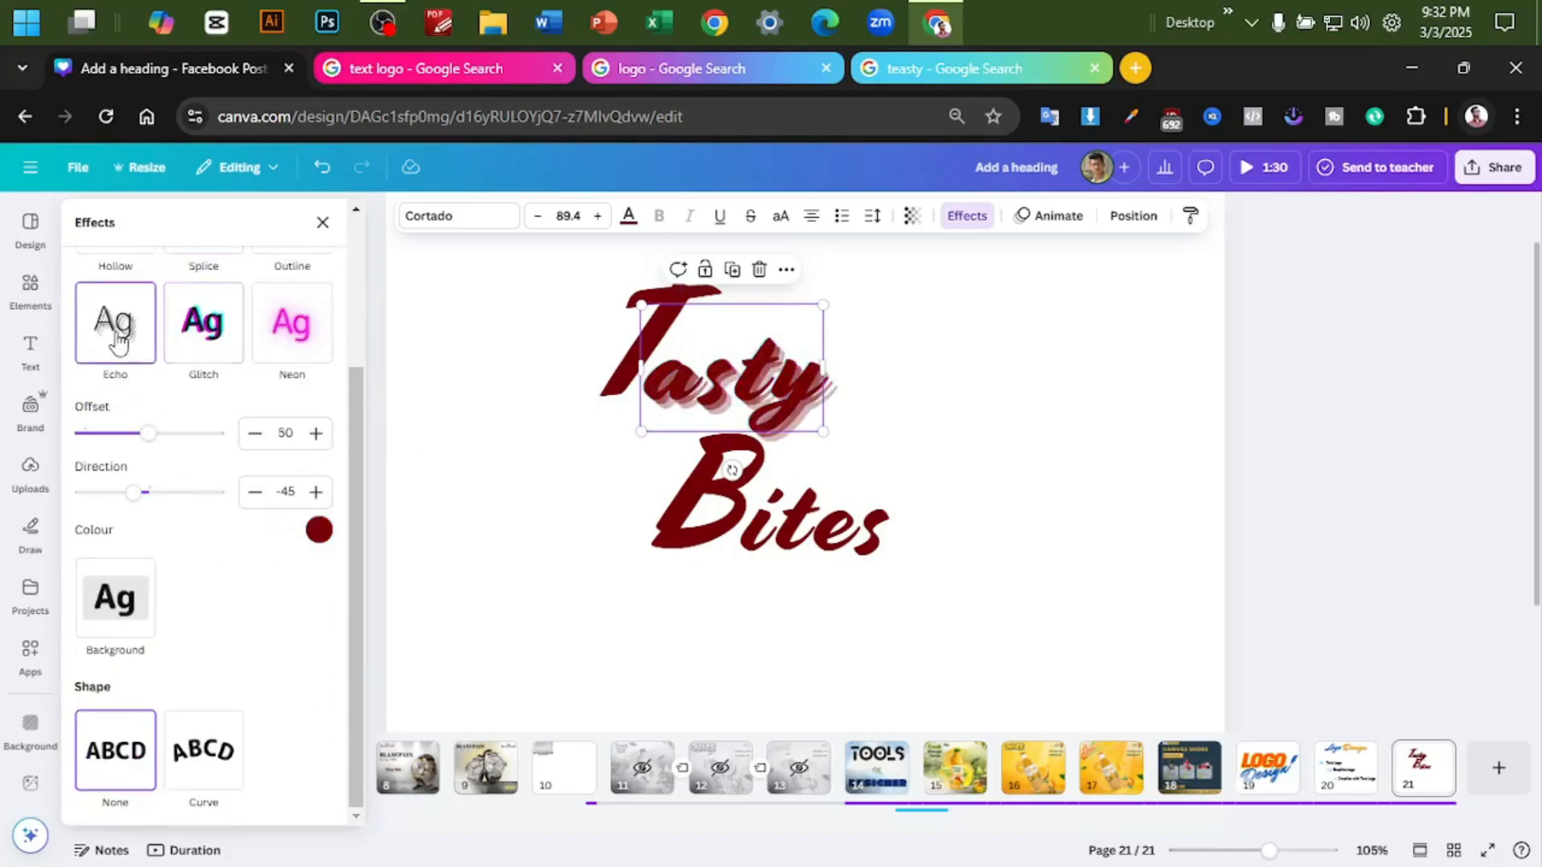
{"action": "scroll", "coordinate": [115, 339], "scroll_direction": "up", "scroll_amount": 3}
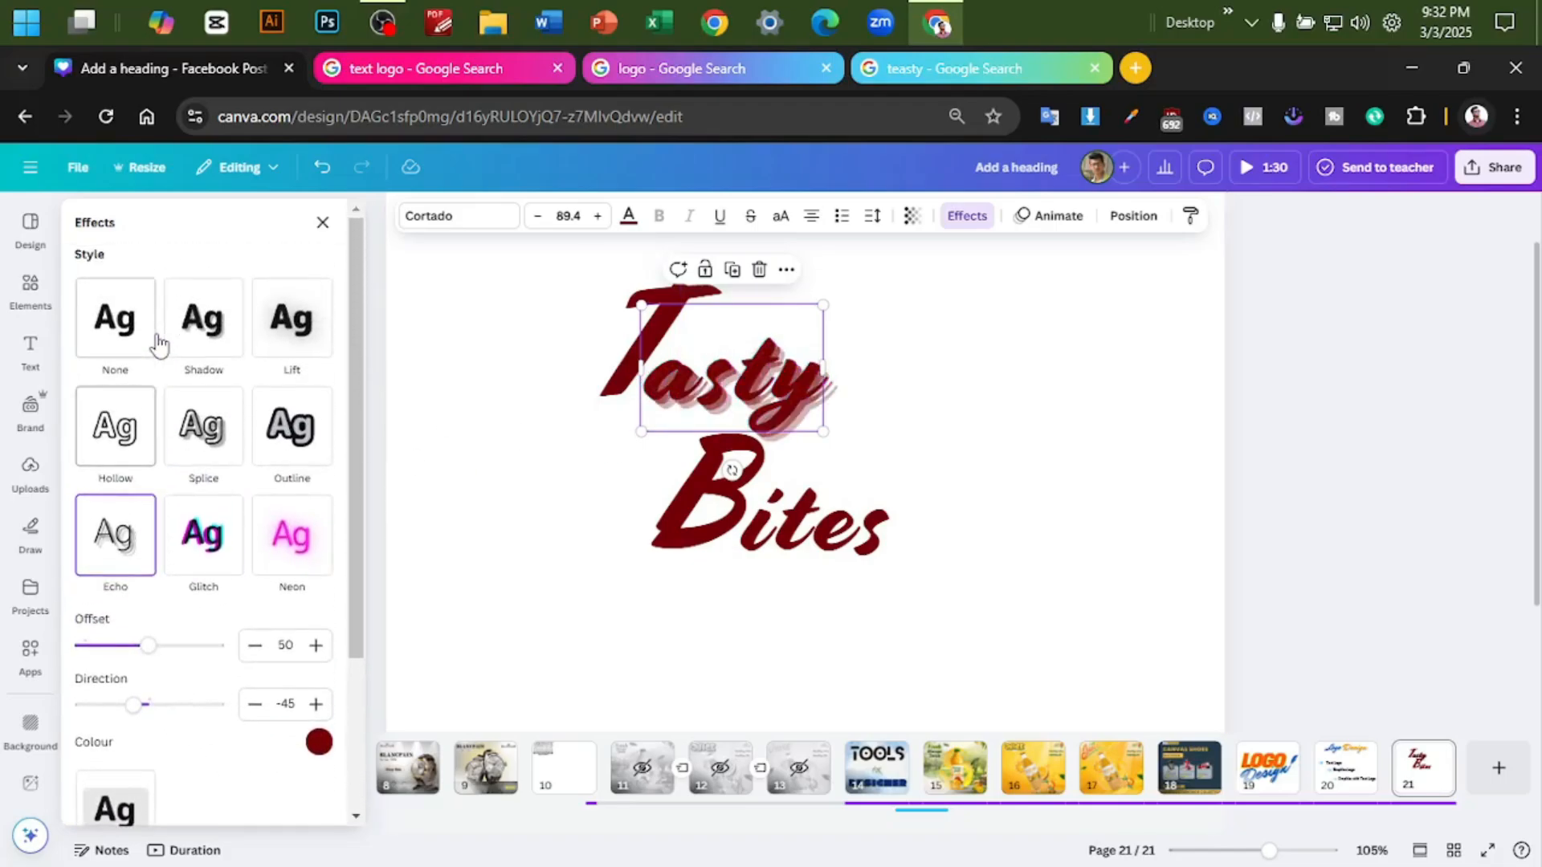
{"action": "left_click", "coordinate": [115, 336]}
{"action": "left_click", "coordinate": [1026, 399]}
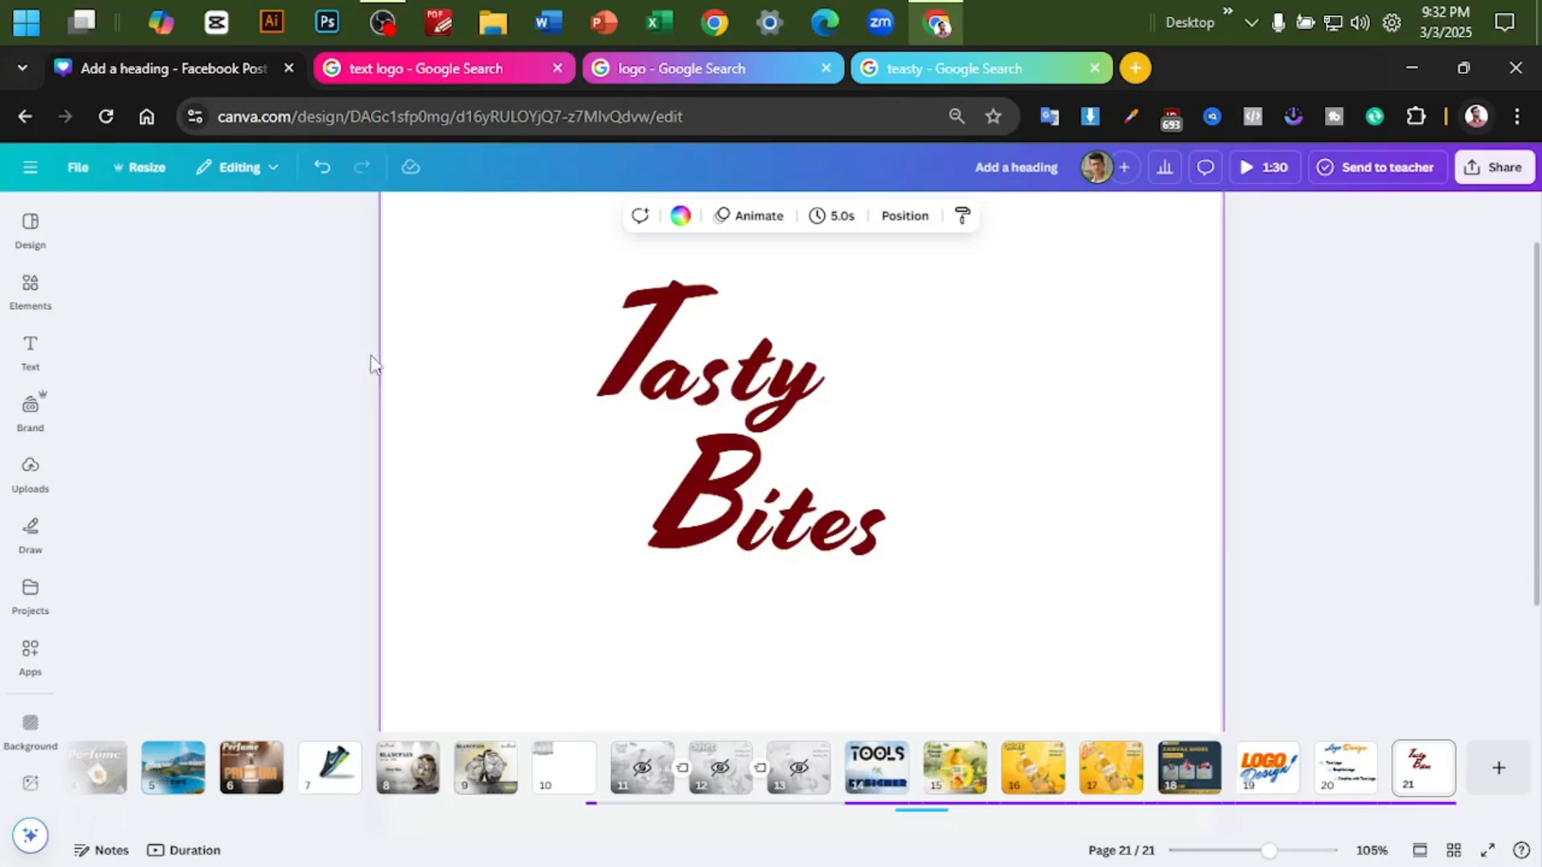
- Copy the whole Tasty Bites logo and paste it onto a new page 22
{"action": "left_click", "coordinate": [18, 294]}
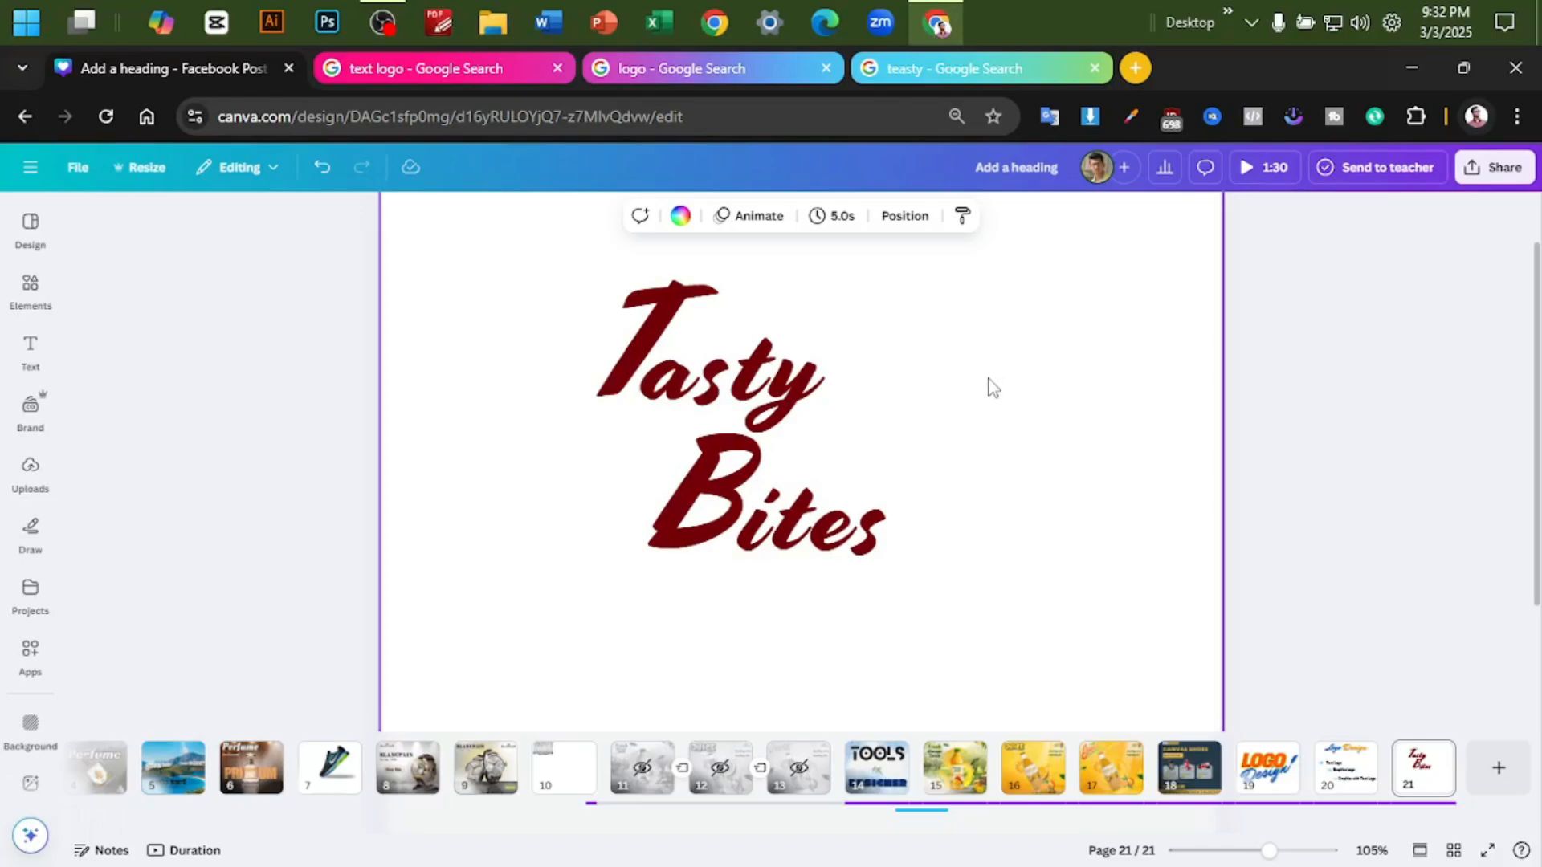
{"action": "mouse_move", "coordinate": [932, 321]}
{"action": "left_mouse_down"}
{"action": "mouse_move", "coordinate": [601, 553]}
{"action": "mouse_move", "coordinate": [623, 540]}
{"action": "left_mouse_up"}
{"action": "left_click", "coordinate": [1342, 585]}
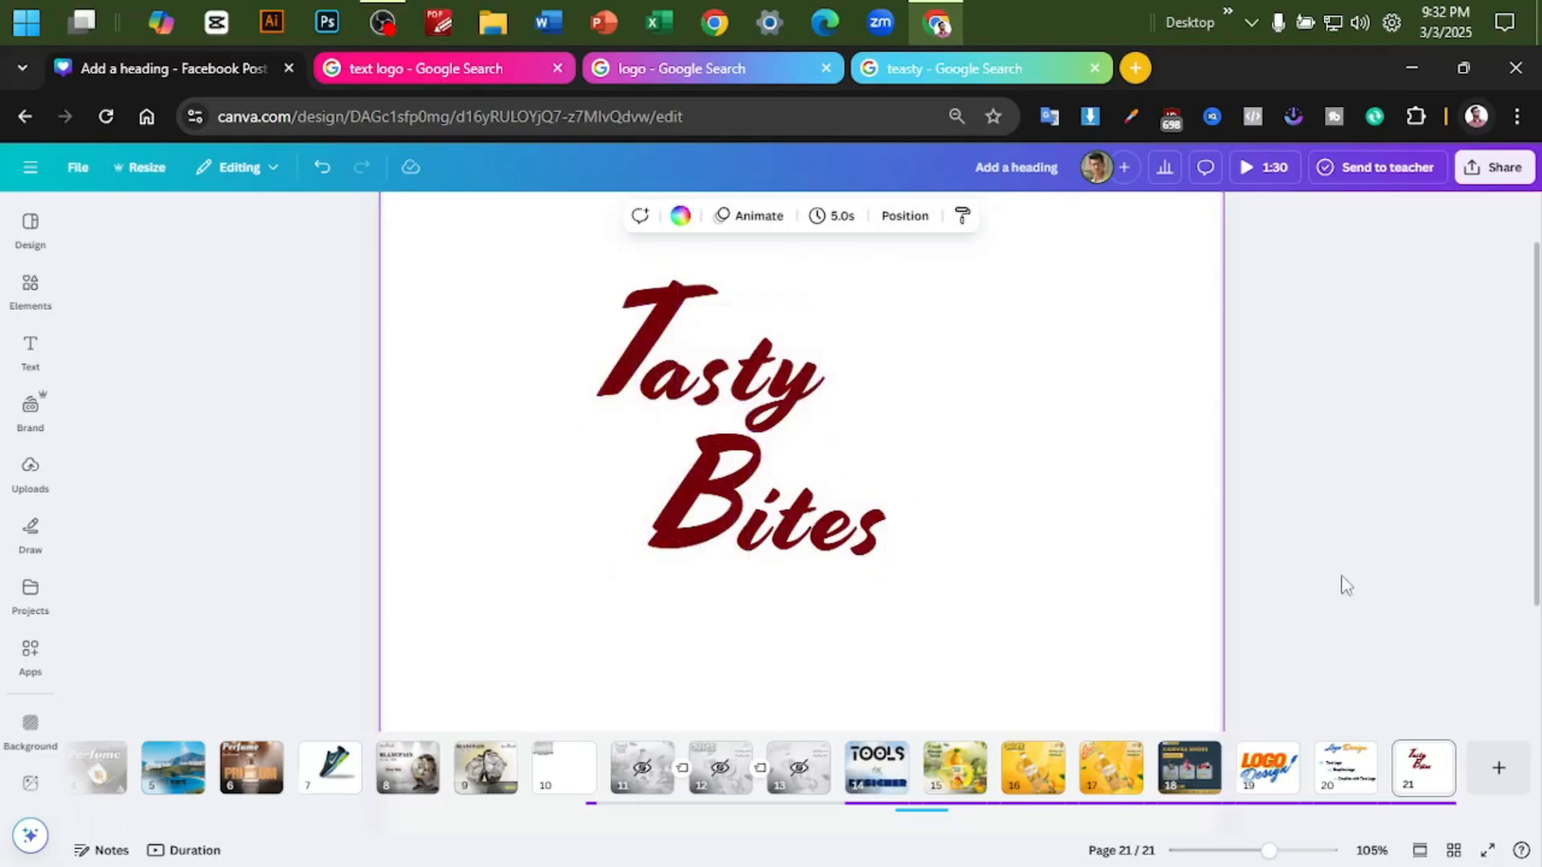
{"action": "left_click", "coordinate": [1518, 772]}
{"action": "key", "text": "ctrl+v"}
- On page 22, move "asty" aside, place the "B" beside the "T", and enlarge both initials, with the "T" at size 184
{"action": "left_click", "coordinate": [853, 406]}
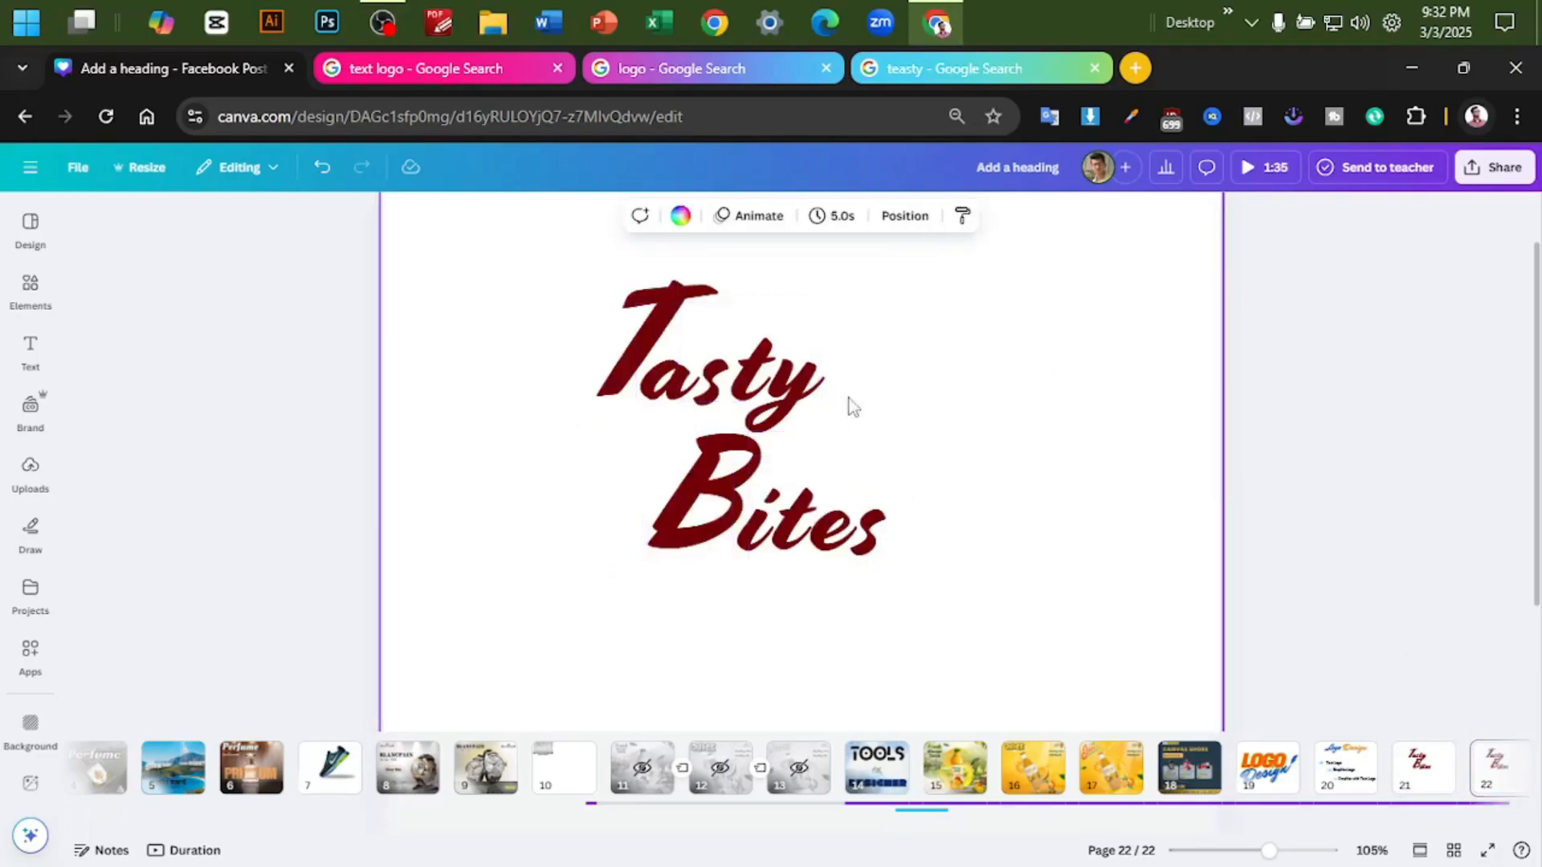
{"action": "left_click_drag", "start_coordinate": [853, 406], "coordinate": [1168, 414]}
{"action": "left_click_drag", "start_coordinate": [695, 470], "coordinate": [781, 338]}
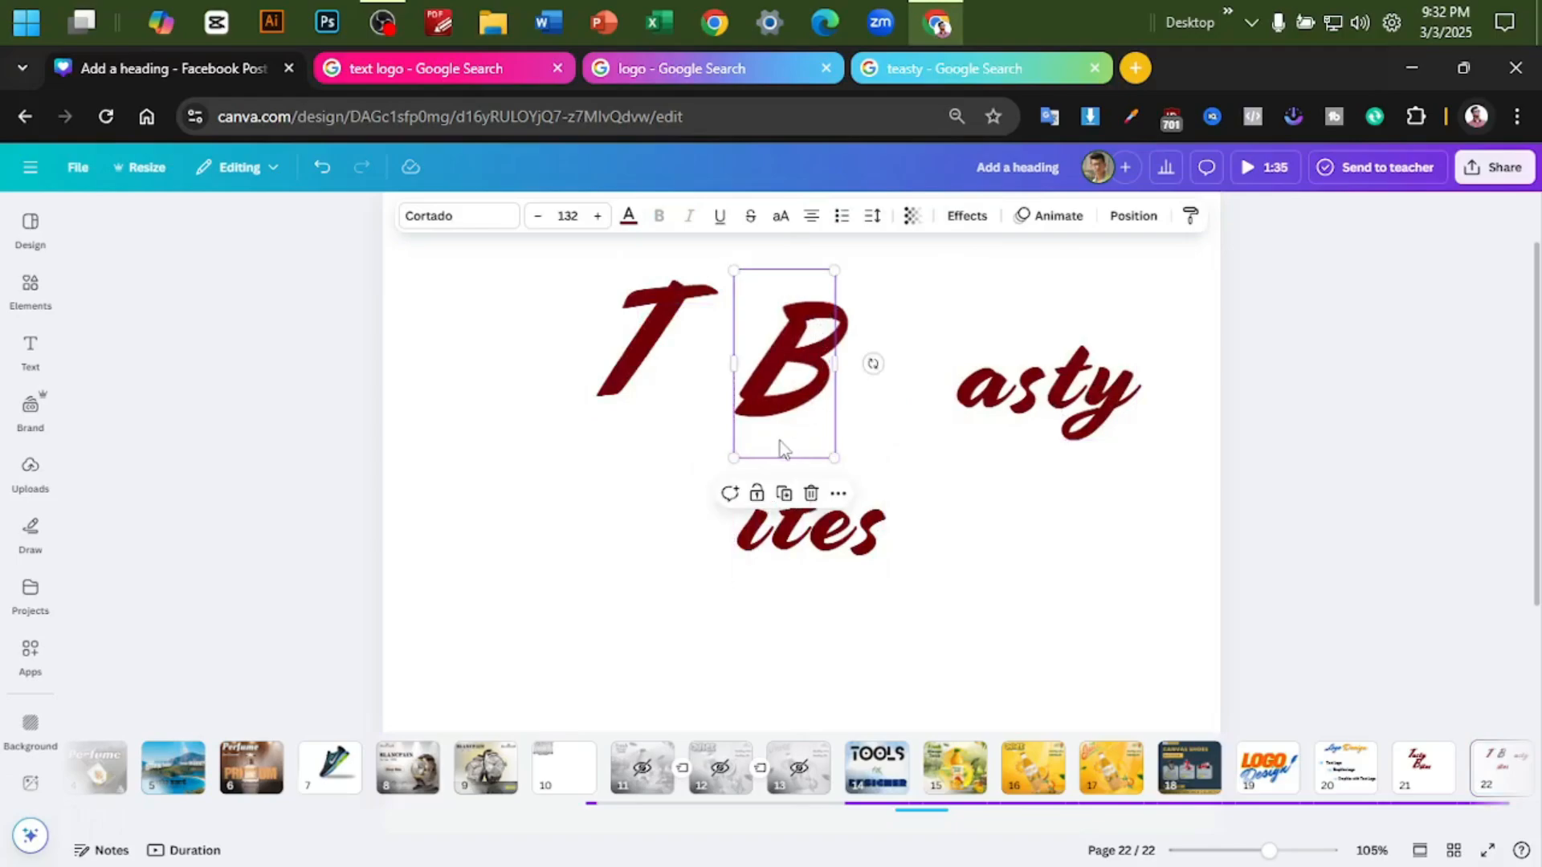
{"action": "left_click_drag", "start_coordinate": [732, 457], "coordinate": [787, 390]}
{"action": "left_click", "coordinate": [633, 369]}
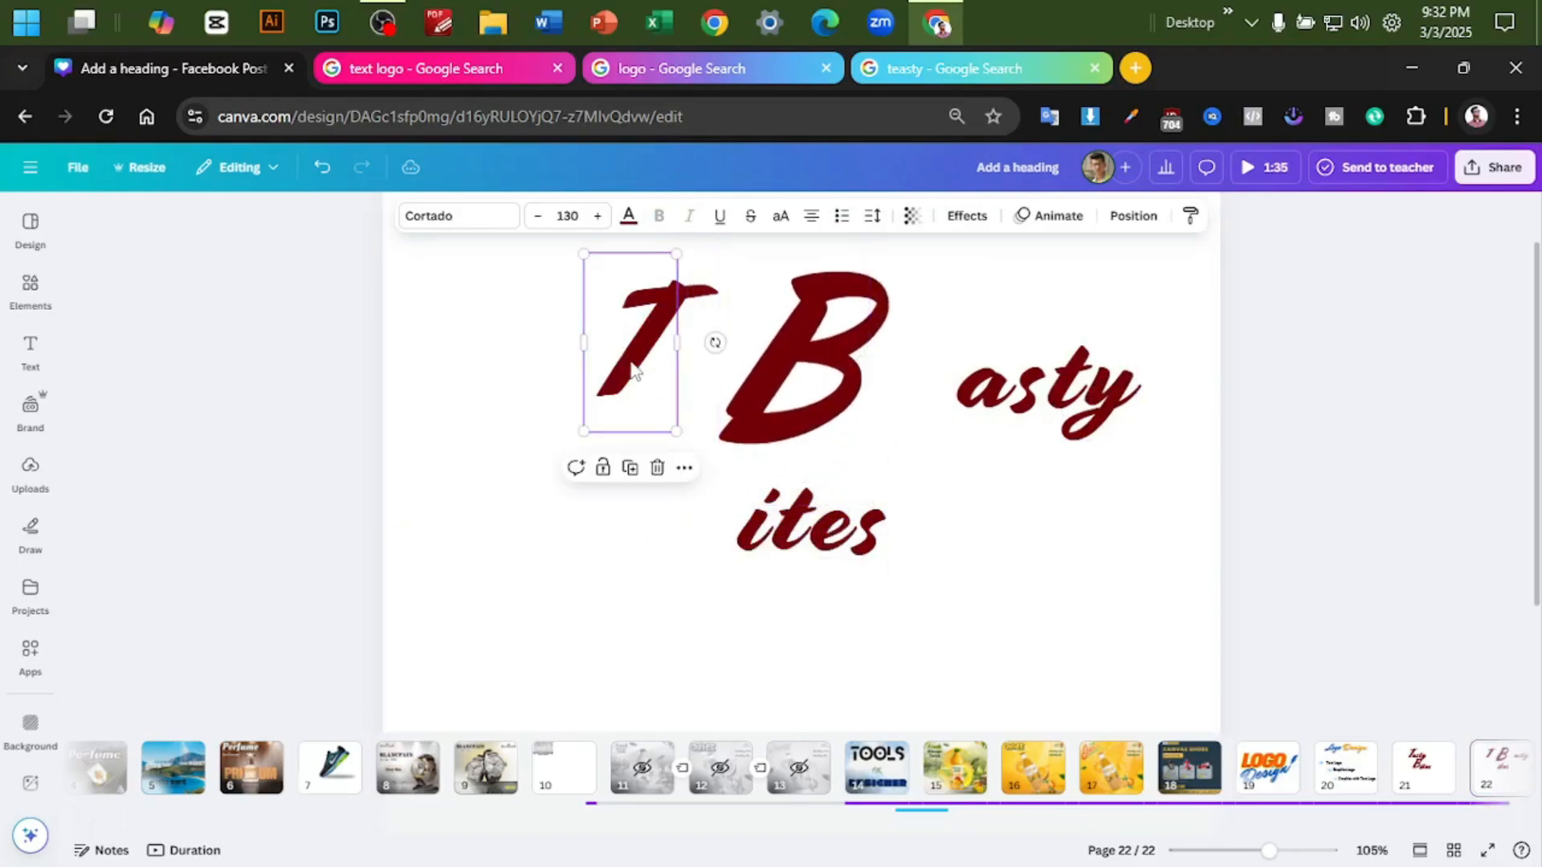
{"action": "mouse_move", "coordinate": [583, 430]}
{"action": "left_mouse_down"}
{"action": "mouse_move", "coordinate": [544, 498]}
{"action": "mouse_move", "coordinate": [567, 406]}
{"action": "left_mouse_up"}
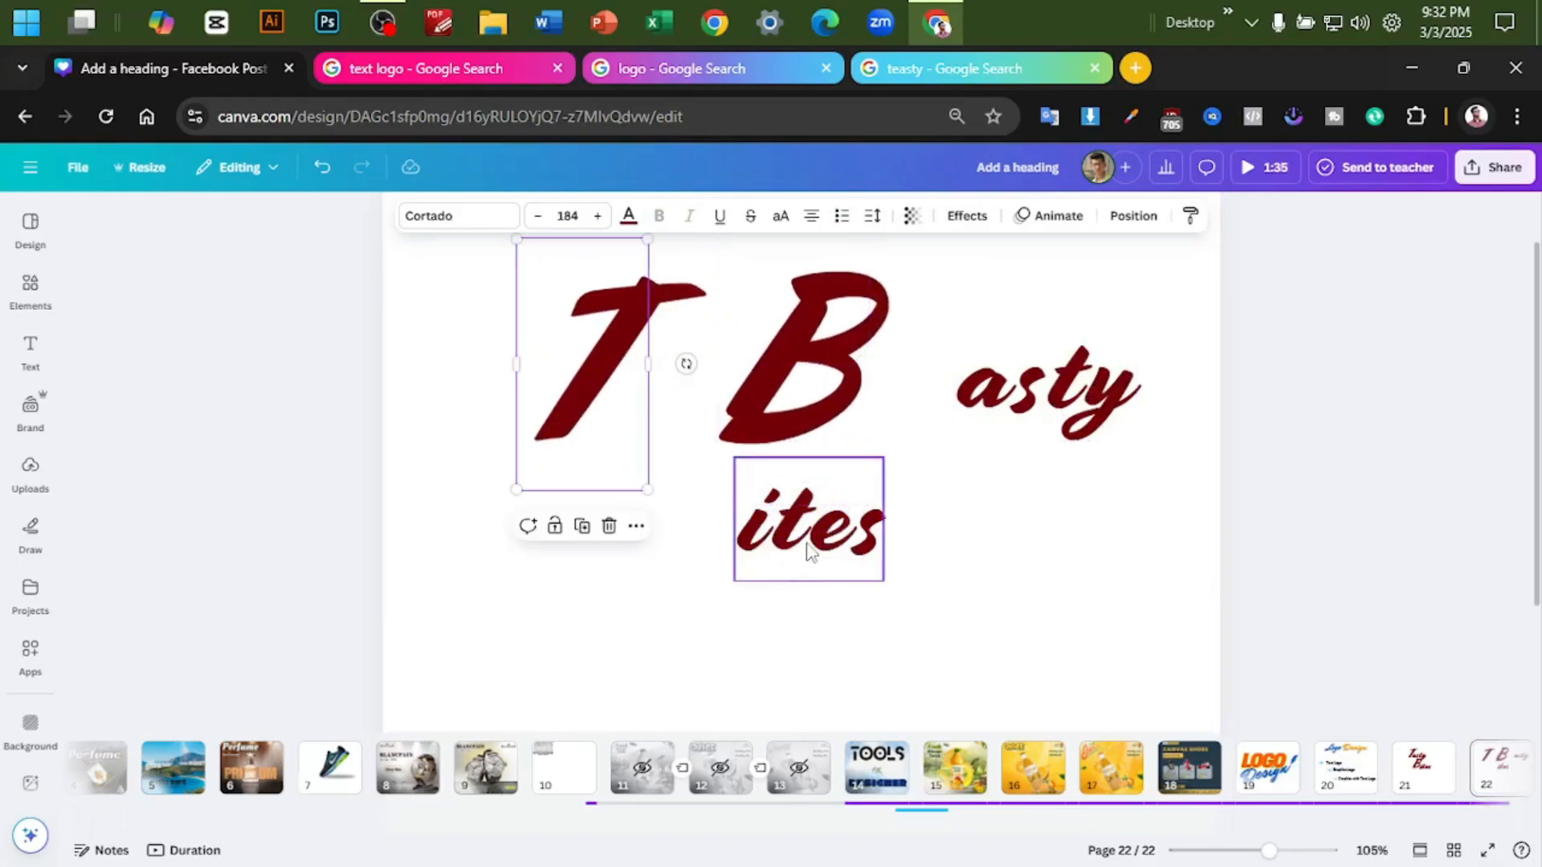
- Arrange "asty", the "B" and "ites" after the "T" so that Tasty Bites reads on one line
{"action": "left_click", "coordinate": [1059, 380]}
{"action": "left_click_drag", "start_coordinate": [1058, 380], "coordinate": [683, 397]}
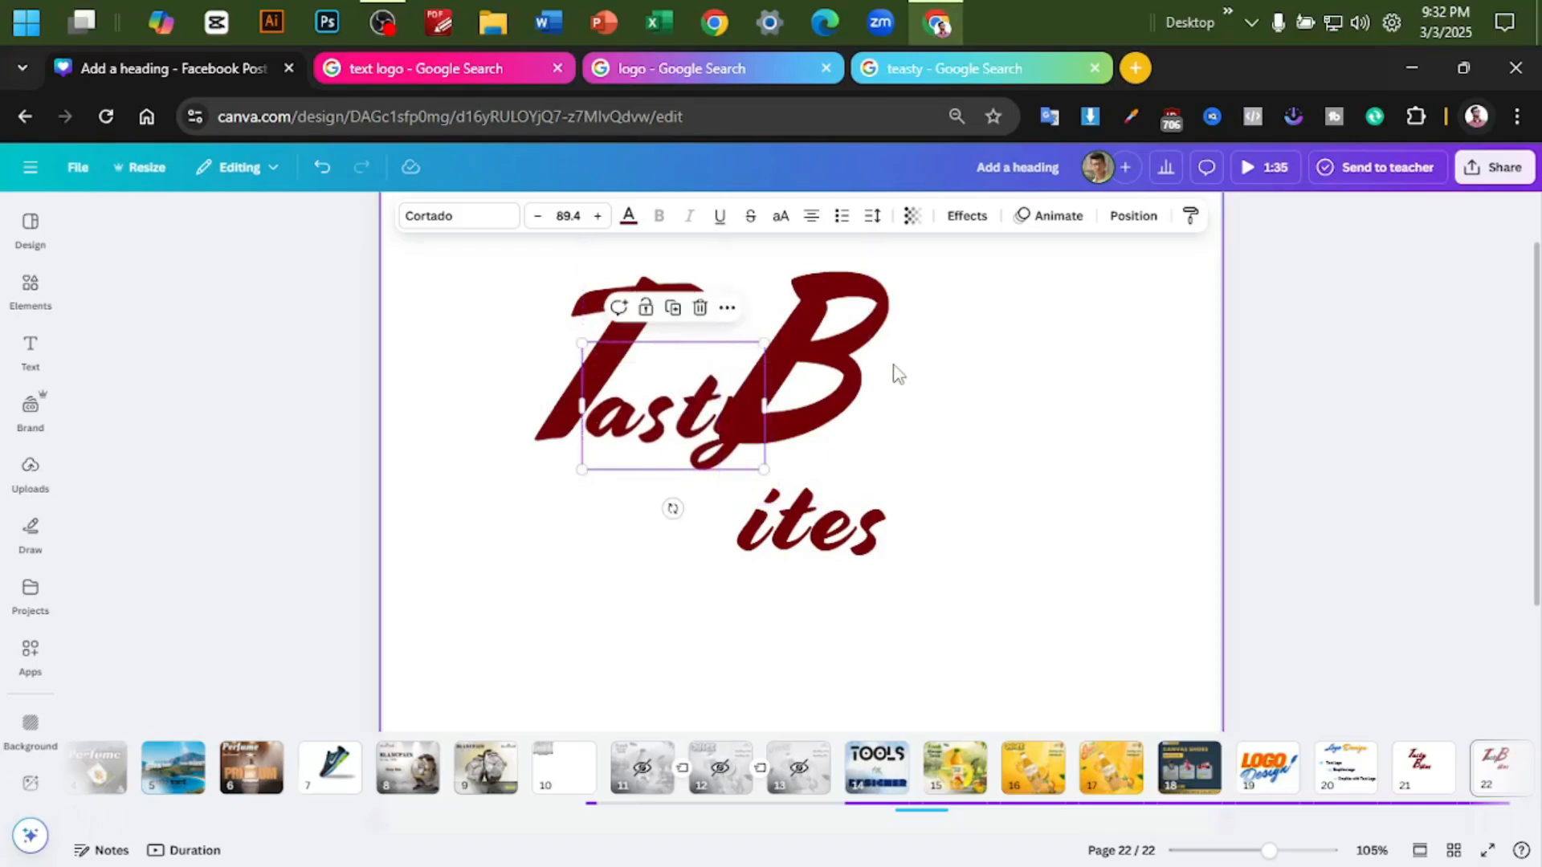
{"action": "mouse_move", "coordinate": [838, 359]}
{"action": "left_mouse_down"}
{"action": "mouse_move", "coordinate": [853, 387]}
{"action": "mouse_move", "coordinate": [860, 370]}
{"action": "left_mouse_up"}
{"action": "left_click", "coordinate": [811, 607]}
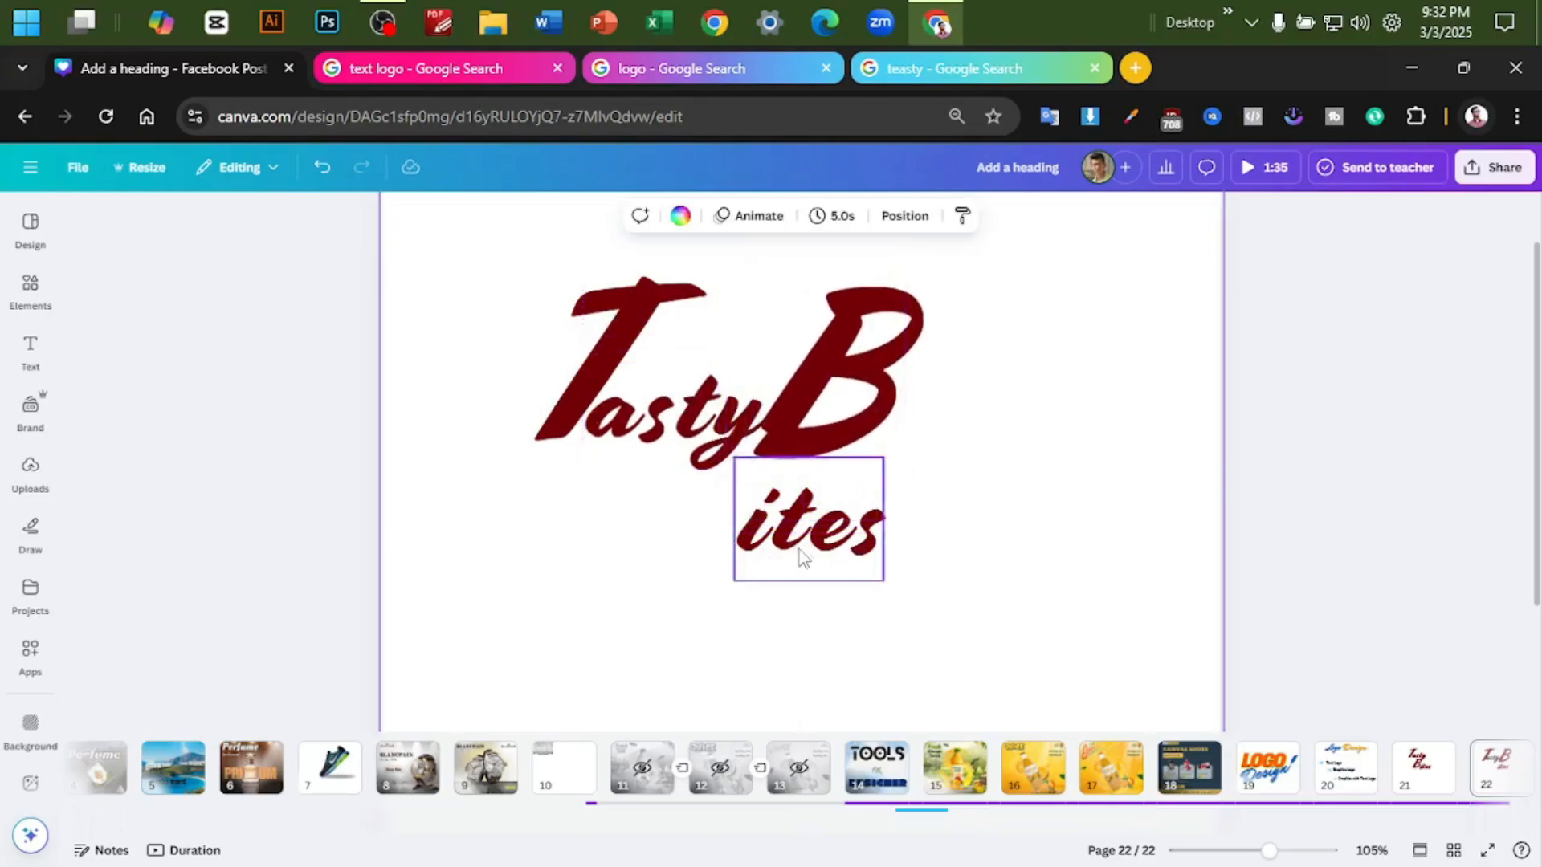
{"action": "left_click_drag", "start_coordinate": [820, 536], "coordinate": [968, 443]}
{"action": "left_click", "coordinate": [1221, 364]}
{"action": "scroll", "coordinate": [1228, 379], "scroll_direction": "down", "scroll_amount": 2}
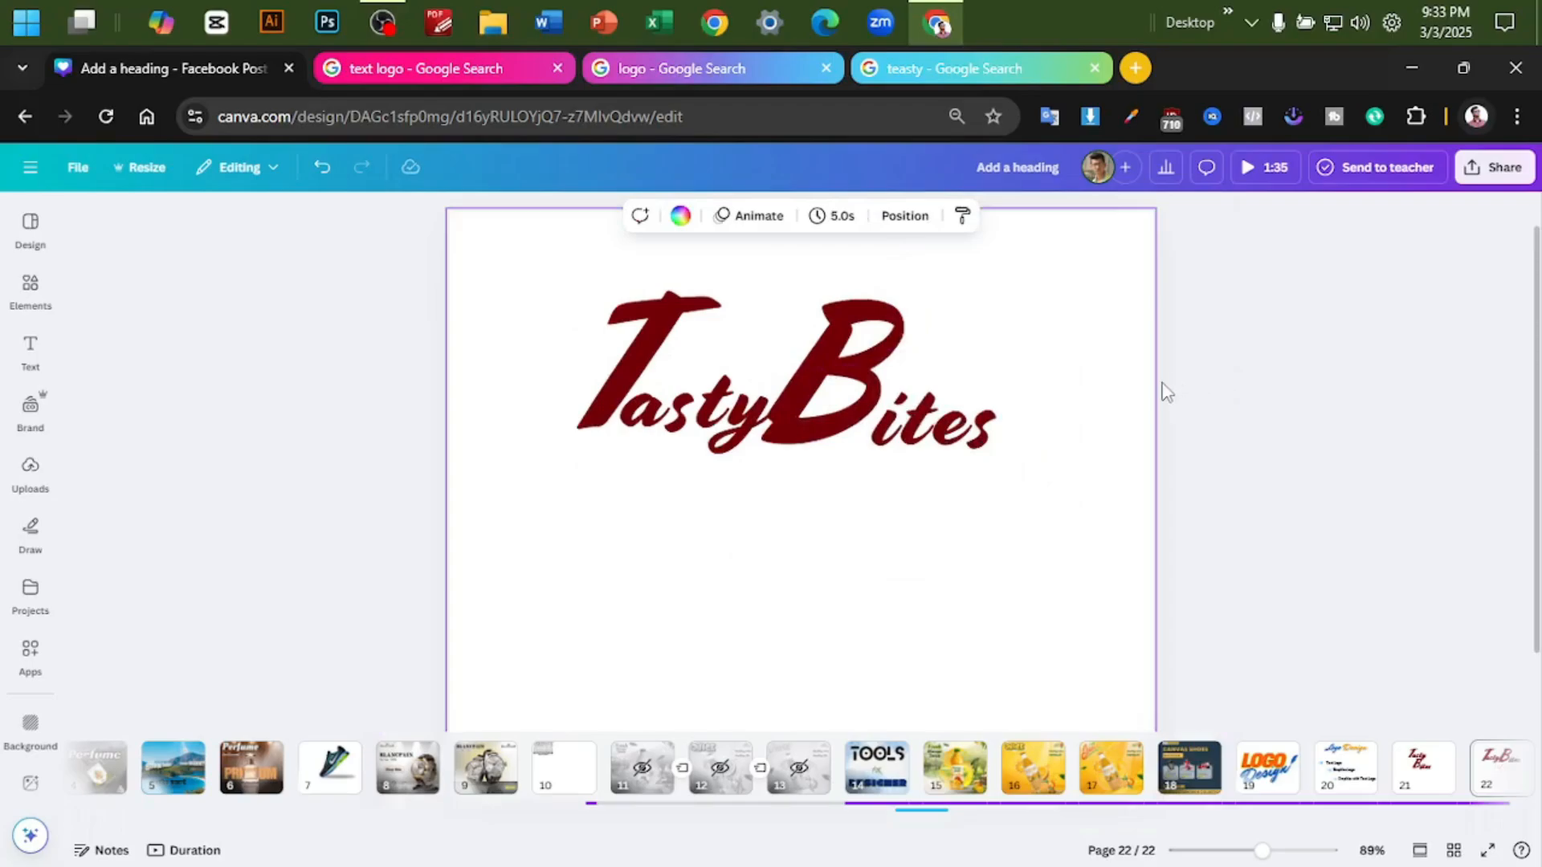
{"action": "scroll", "coordinate": [1165, 389], "scroll_direction": "up", "scroll_amount": 3}
- Return to page 21 and add a circle shape behind the stacked Tasty Bites logo
{"action": "right_click", "coordinate": [1423, 764]}
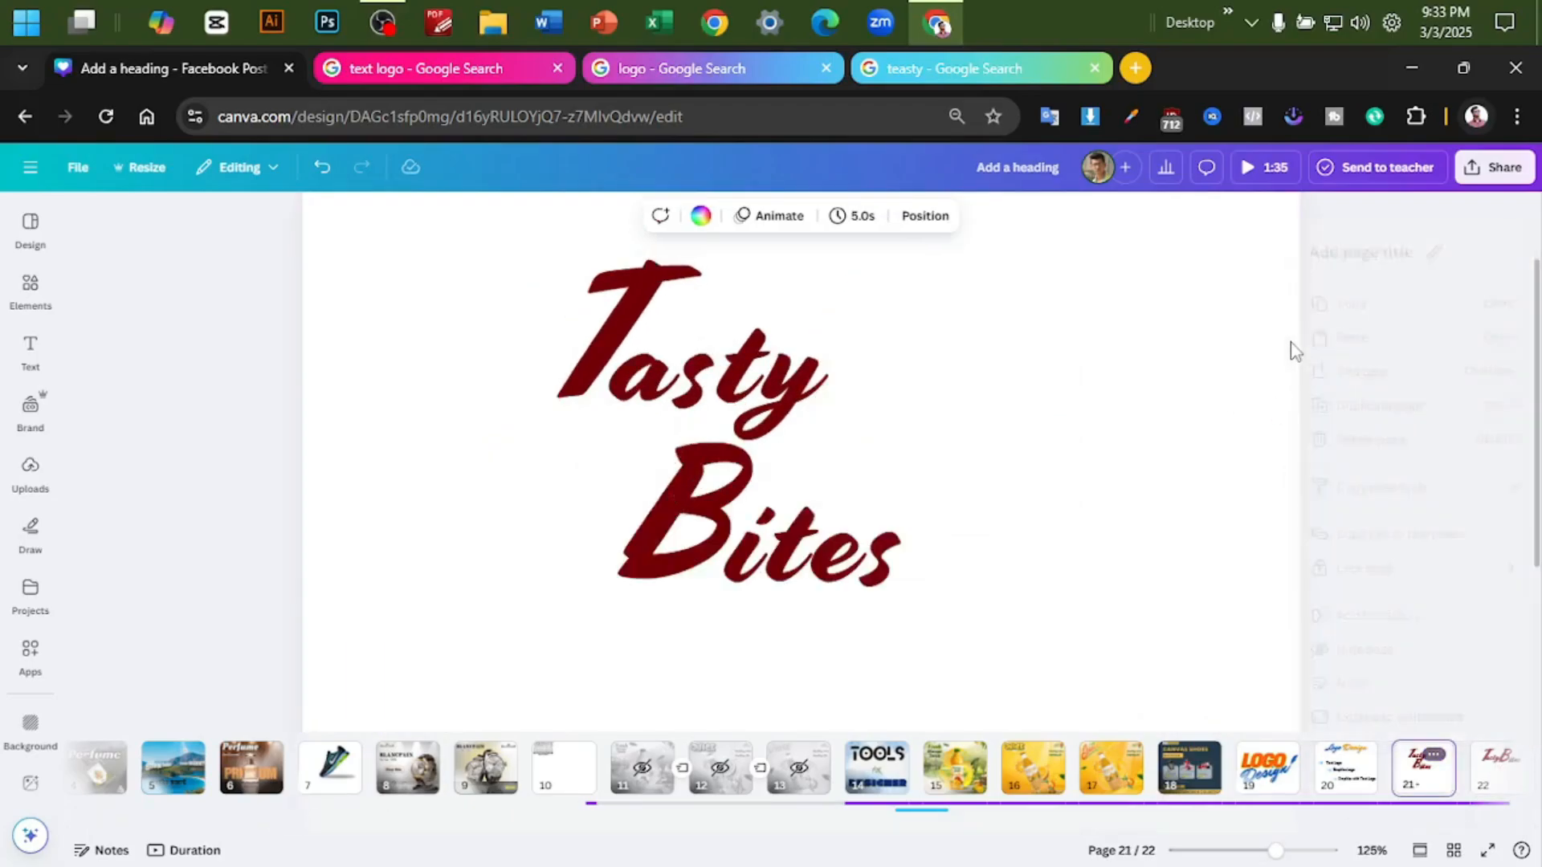
{"action": "left_click", "coordinate": [1111, 361]}
{"action": "scroll", "coordinate": [1113, 362], "scroll_direction": "down", "scroll_amount": 2}
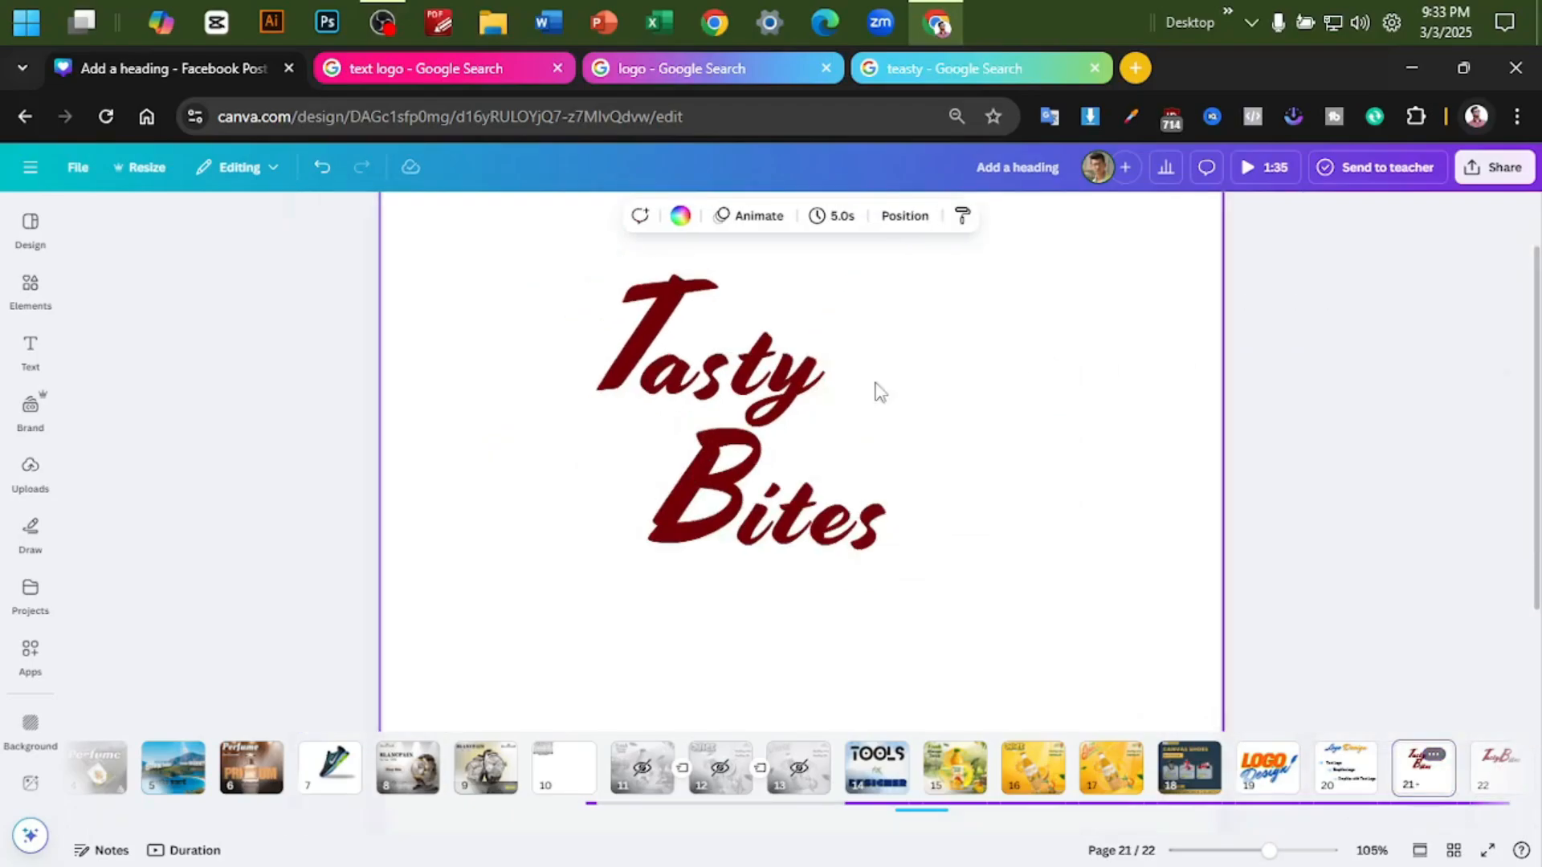
{"action": "left_click", "coordinate": [30, 296]}
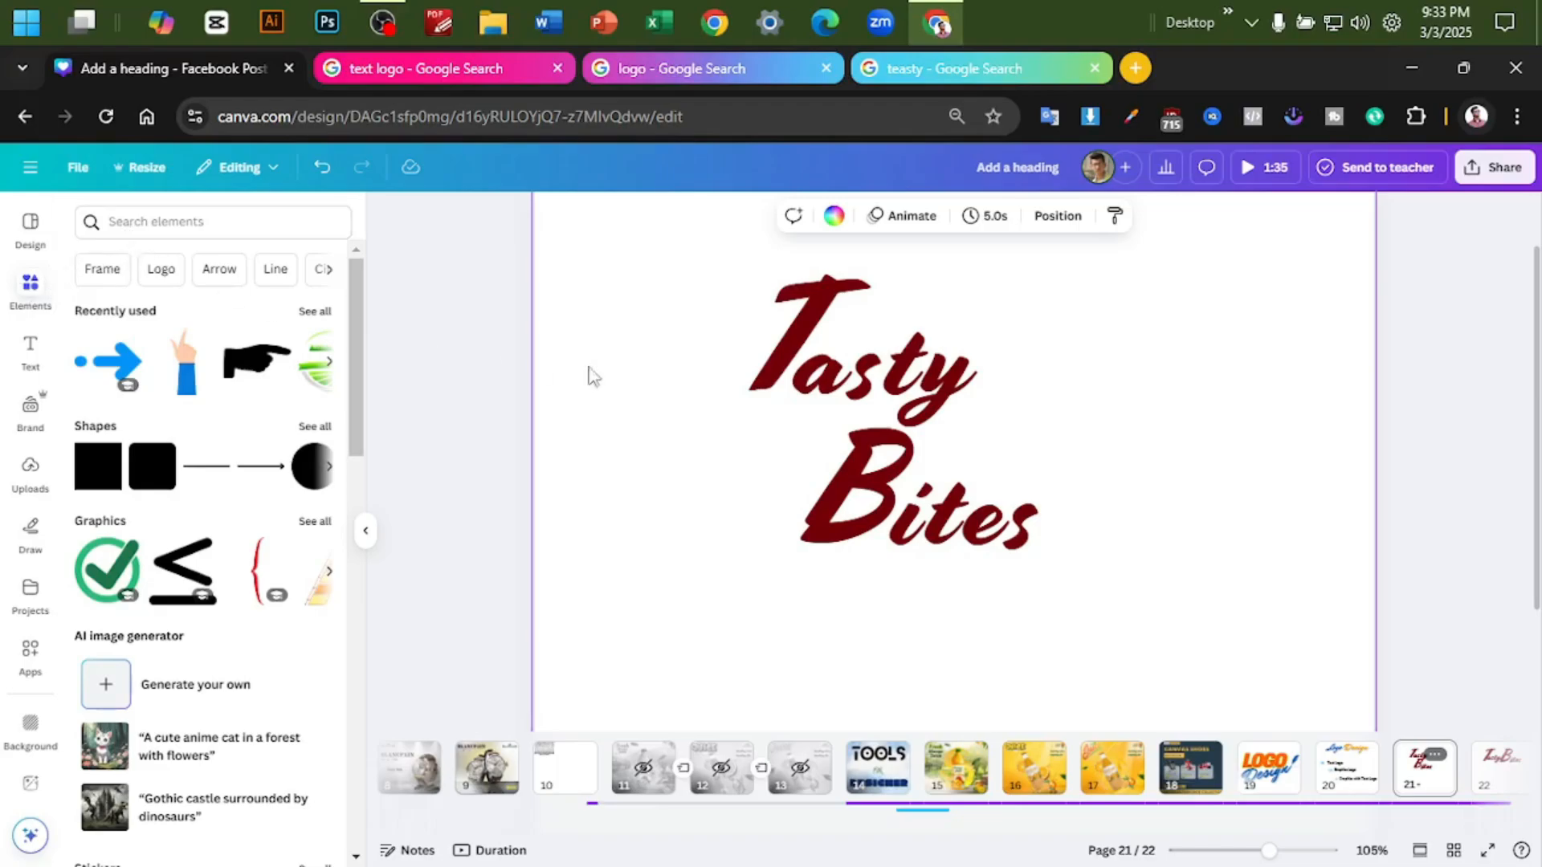
{"action": "scroll", "coordinate": [703, 556], "scroll_direction": "down", "scroll_amount": 2}
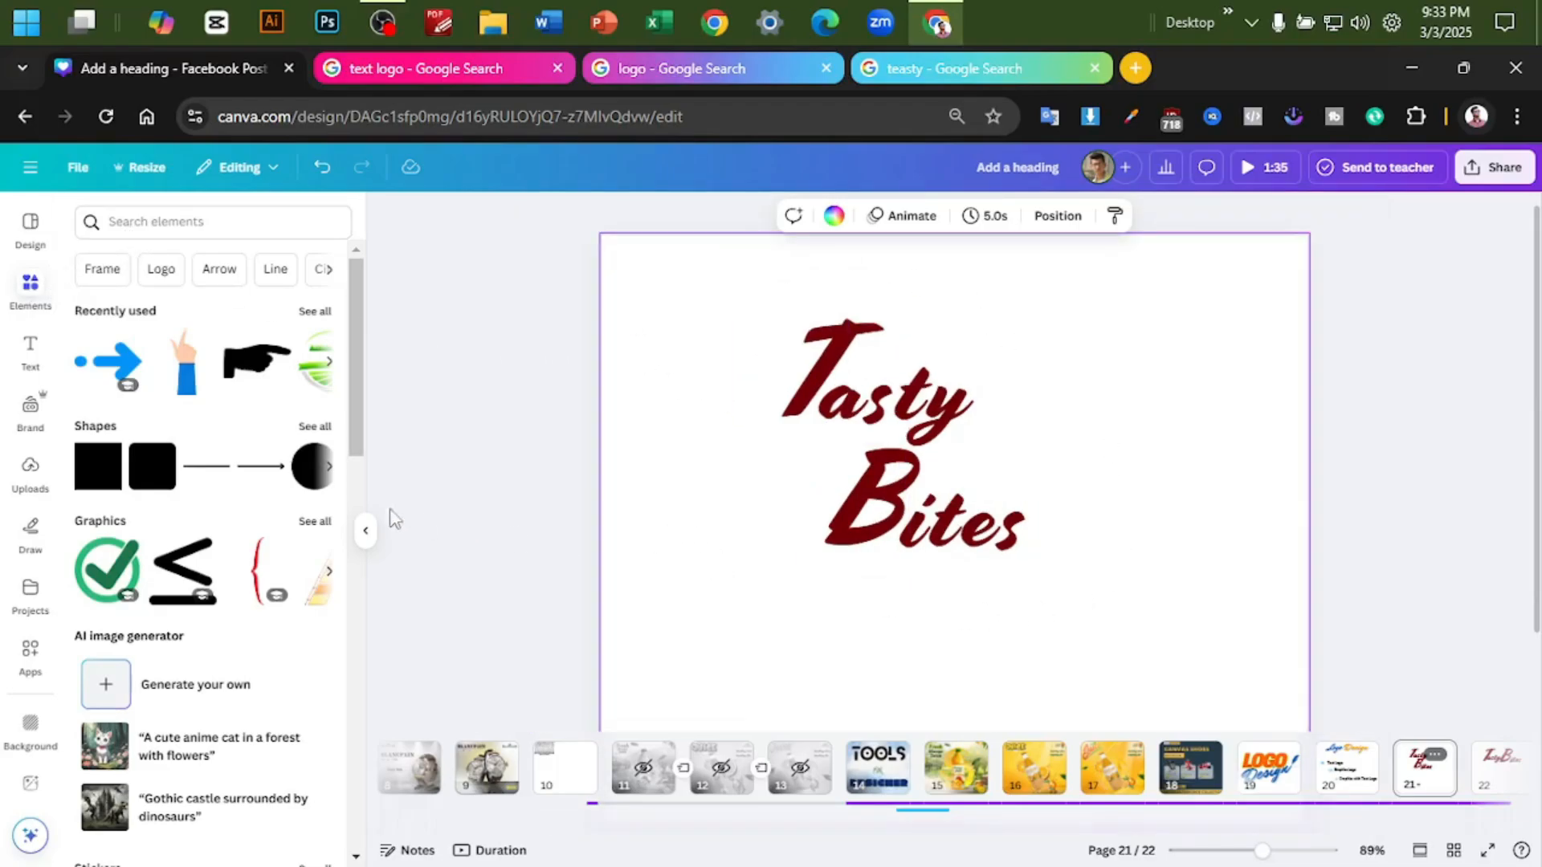
{"action": "left_click", "coordinate": [330, 470]}
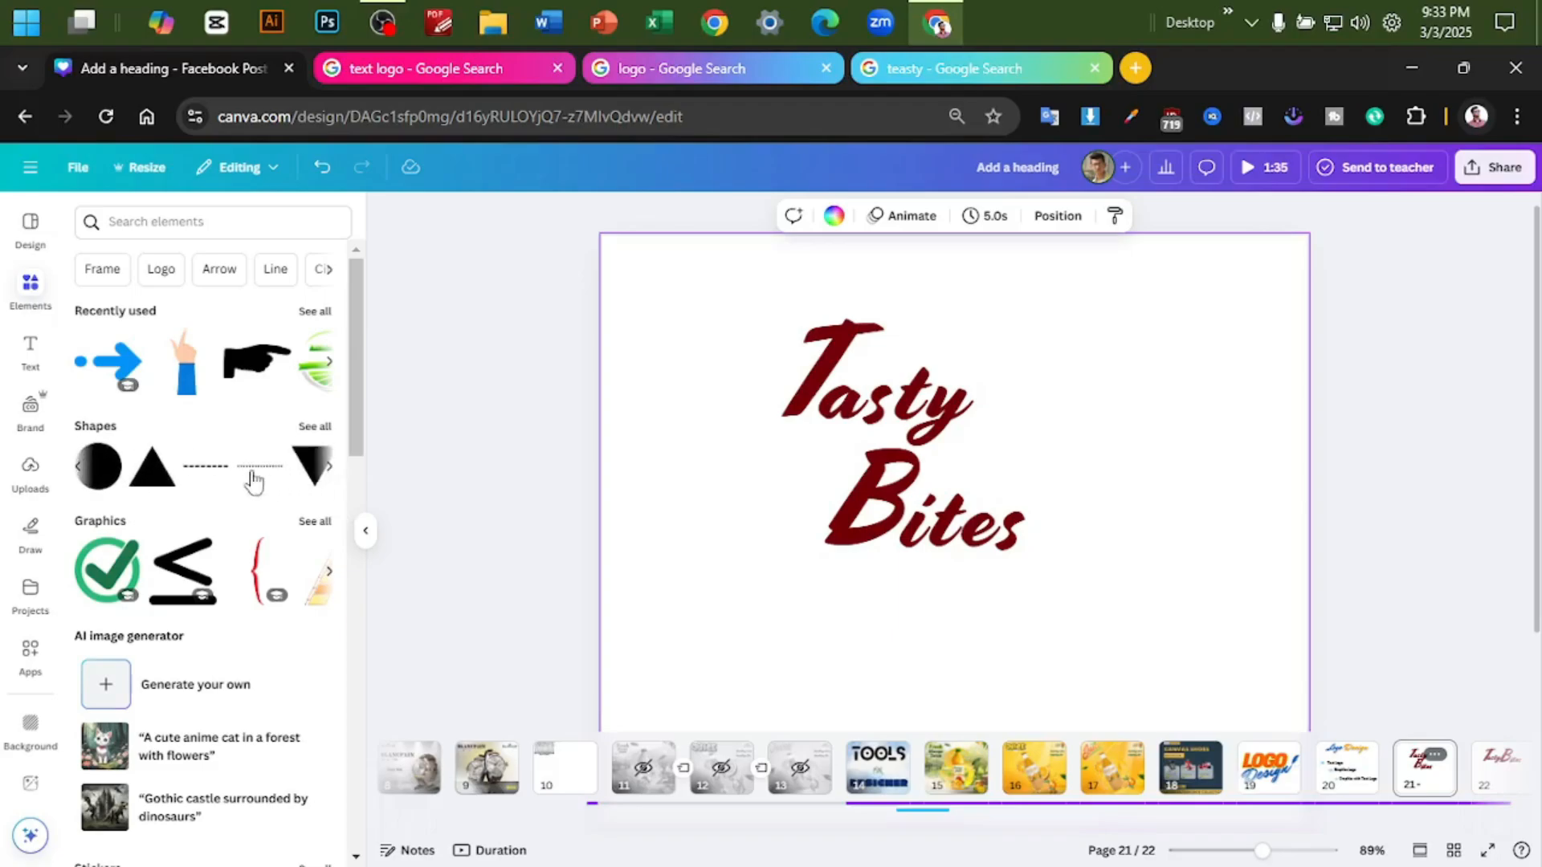
{"action": "left_click", "coordinate": [98, 465]}
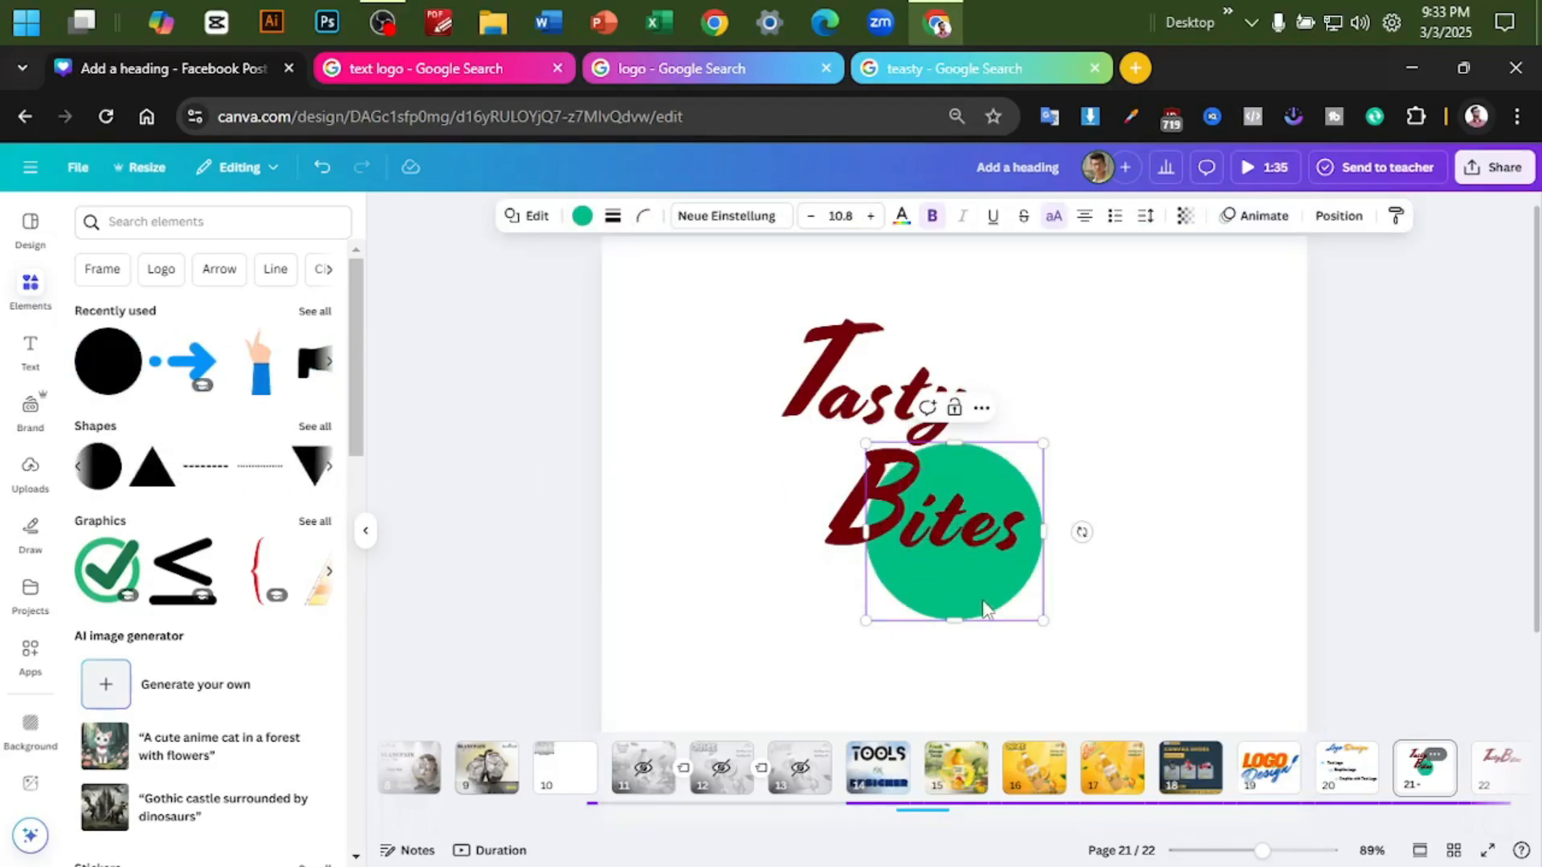
- Move and enlarge the circle so it surrounds the whole Tasty Bites text
{"action": "left_click_drag", "start_coordinate": [954, 536], "coordinate": [815, 361]}
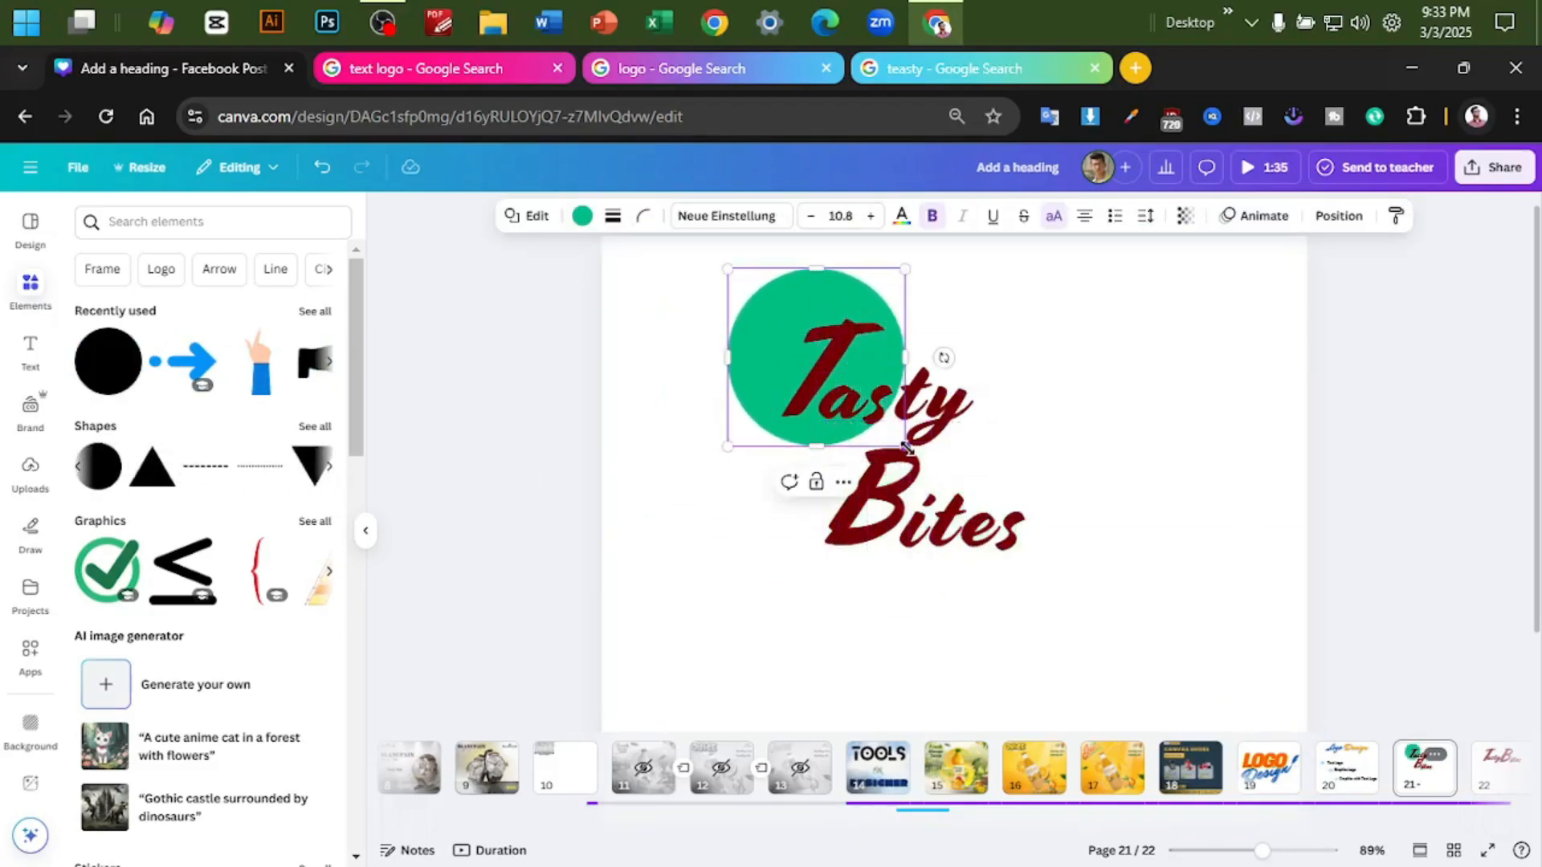
{"action": "left_click_drag", "start_coordinate": [903, 448], "coordinate": [1048, 652]}
{"action": "left_click", "coordinate": [1177, 508]}
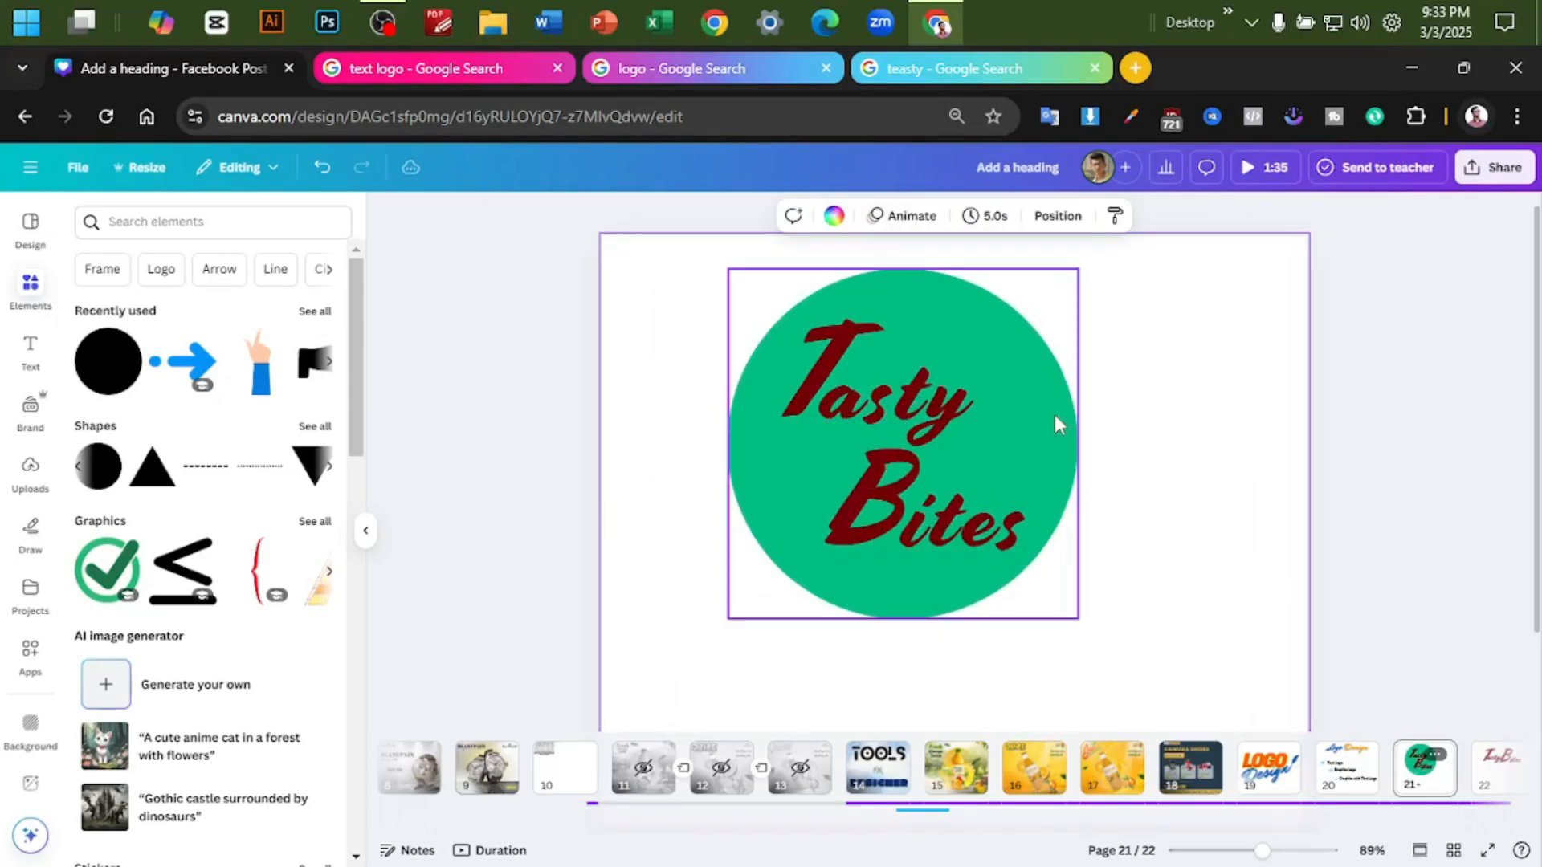
- Give the circle a thicker solid border and remove its fill colour
{"action": "left_click", "coordinate": [1054, 414]}
{"action": "left_click", "coordinate": [610, 217]}
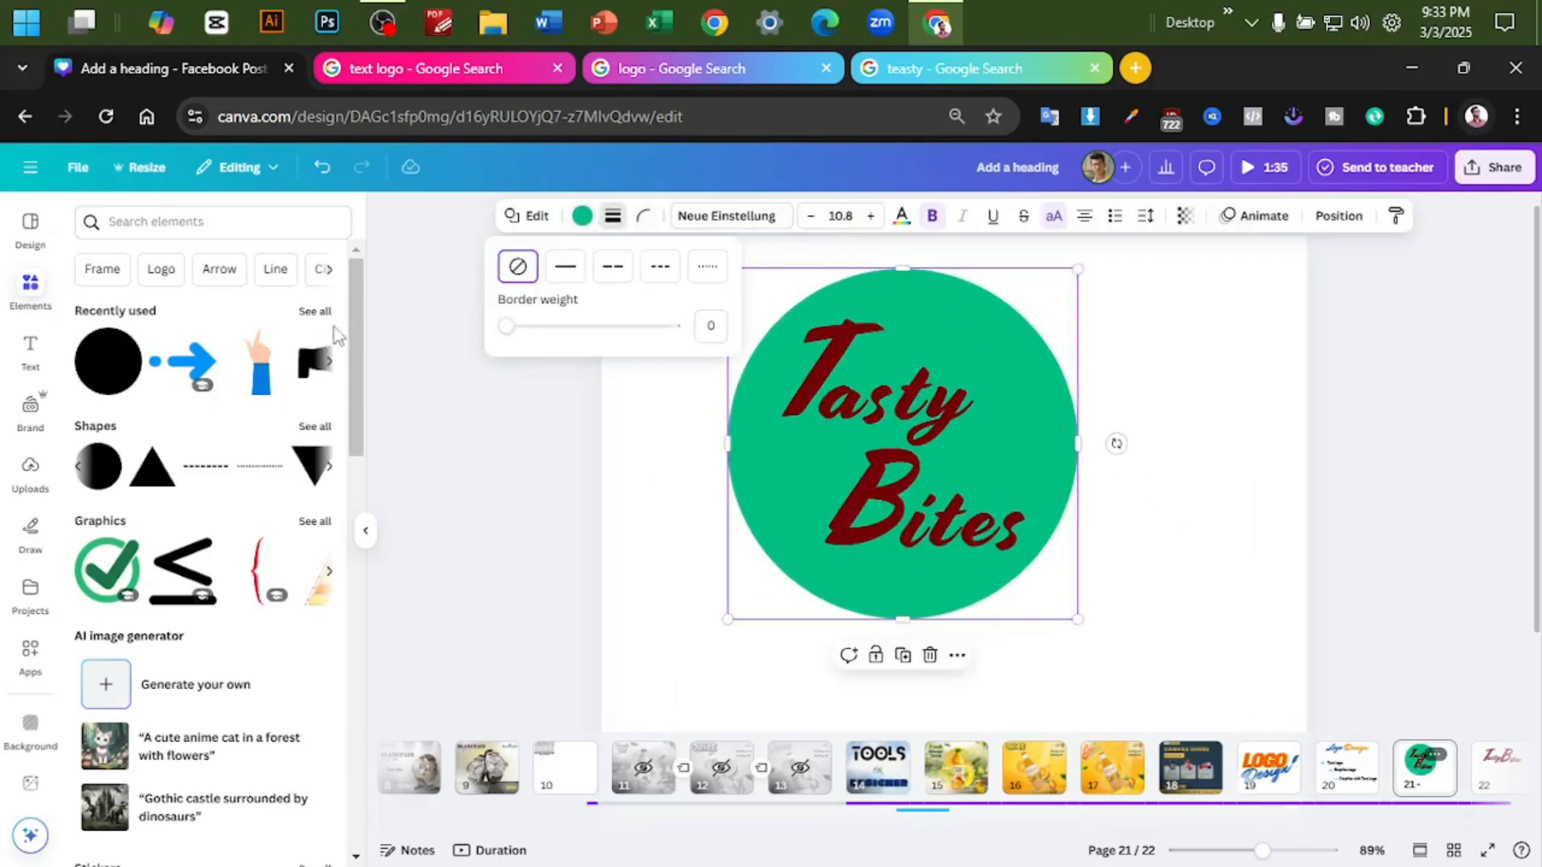
{"action": "left_click", "coordinate": [565, 265]}
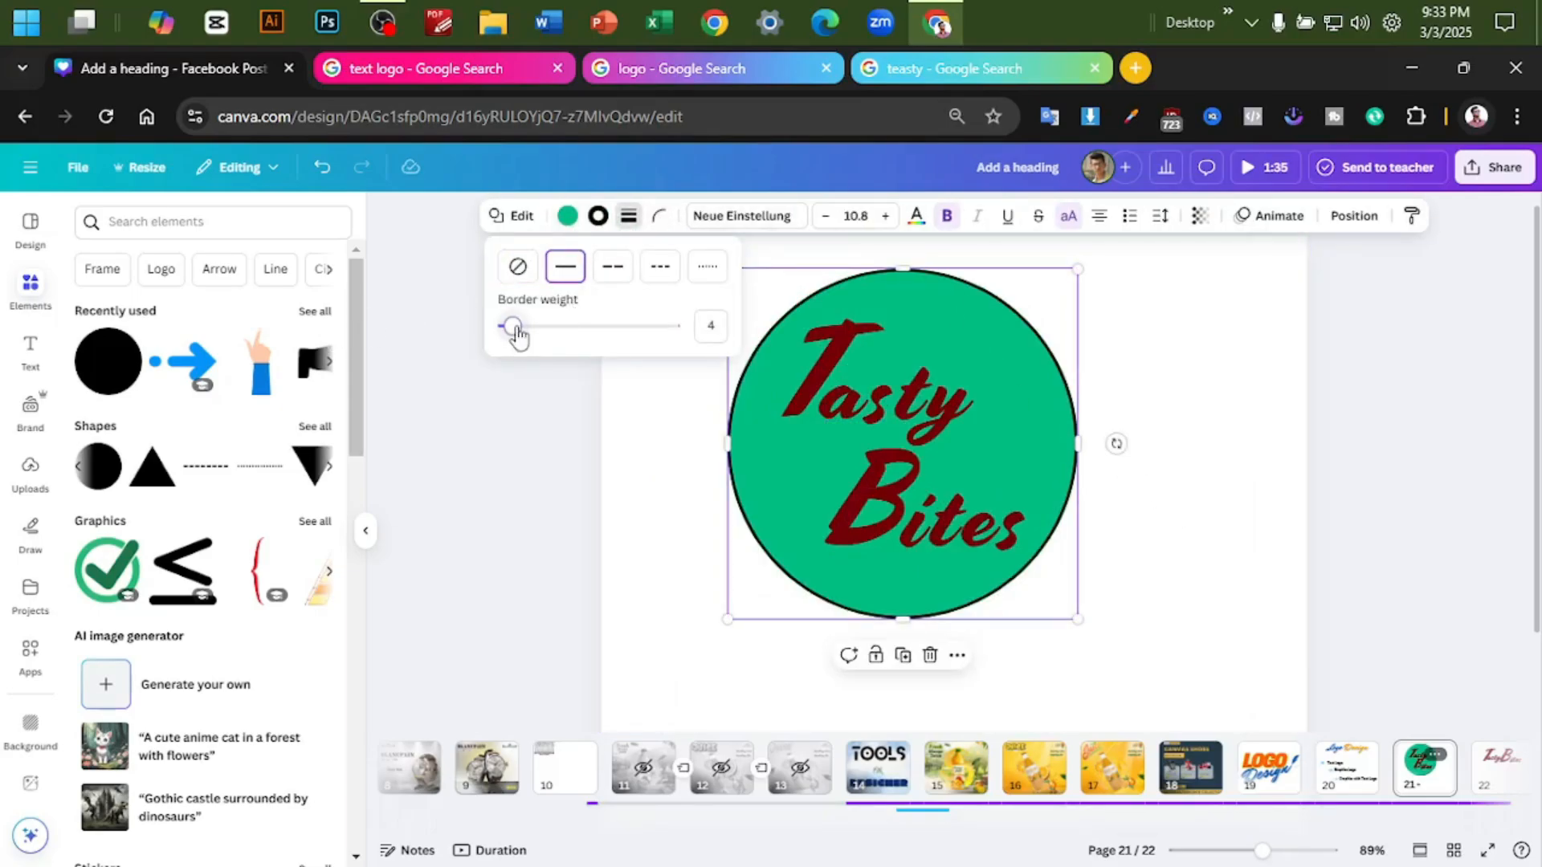
{"action": "left_click_drag", "start_coordinate": [516, 334], "coordinate": [521, 325]}
{"action": "left_click", "coordinate": [567, 215]}
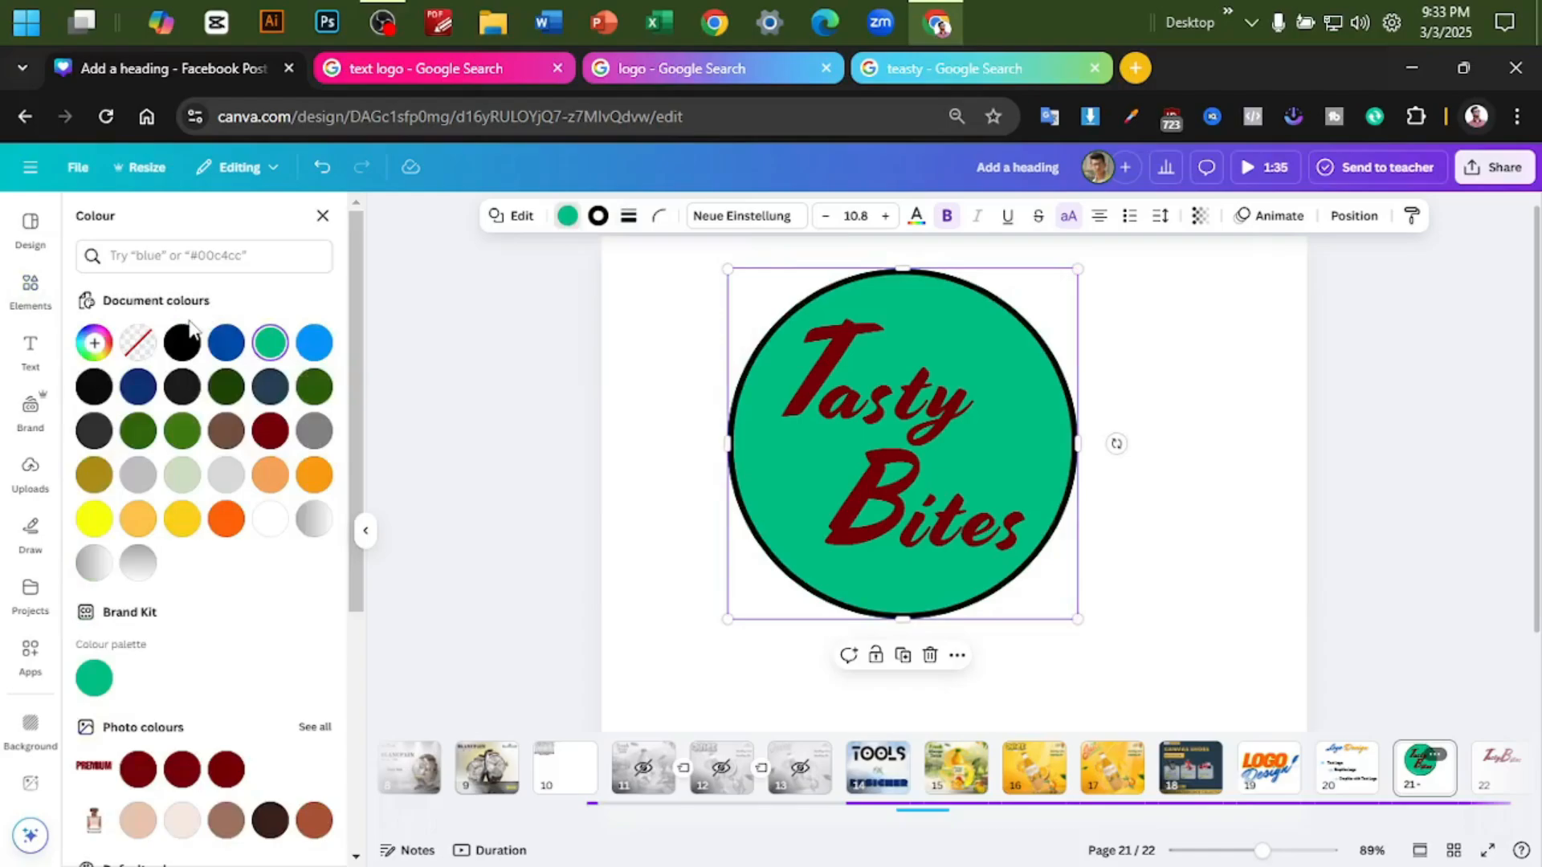
{"action": "left_click", "coordinate": [139, 342]}
{"action": "left_click", "coordinate": [1211, 398]}
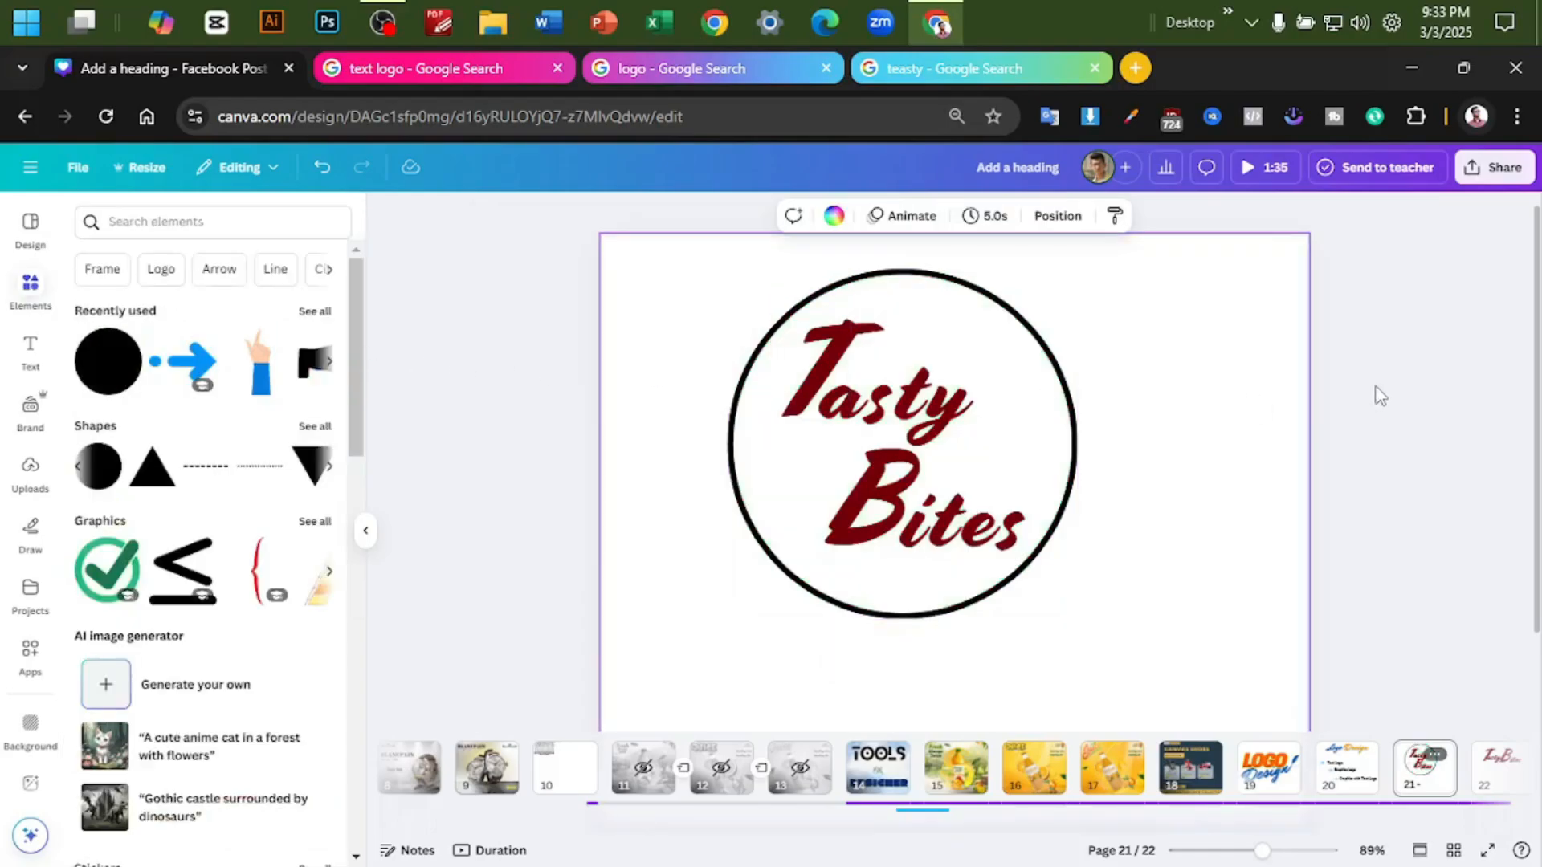
- Group the Tasty Bites text with the circle and centre the group horizontally and vertically on the page
{"action": "scroll", "coordinate": [1380, 396], "scroll_direction": "up", "scroll_amount": 2}
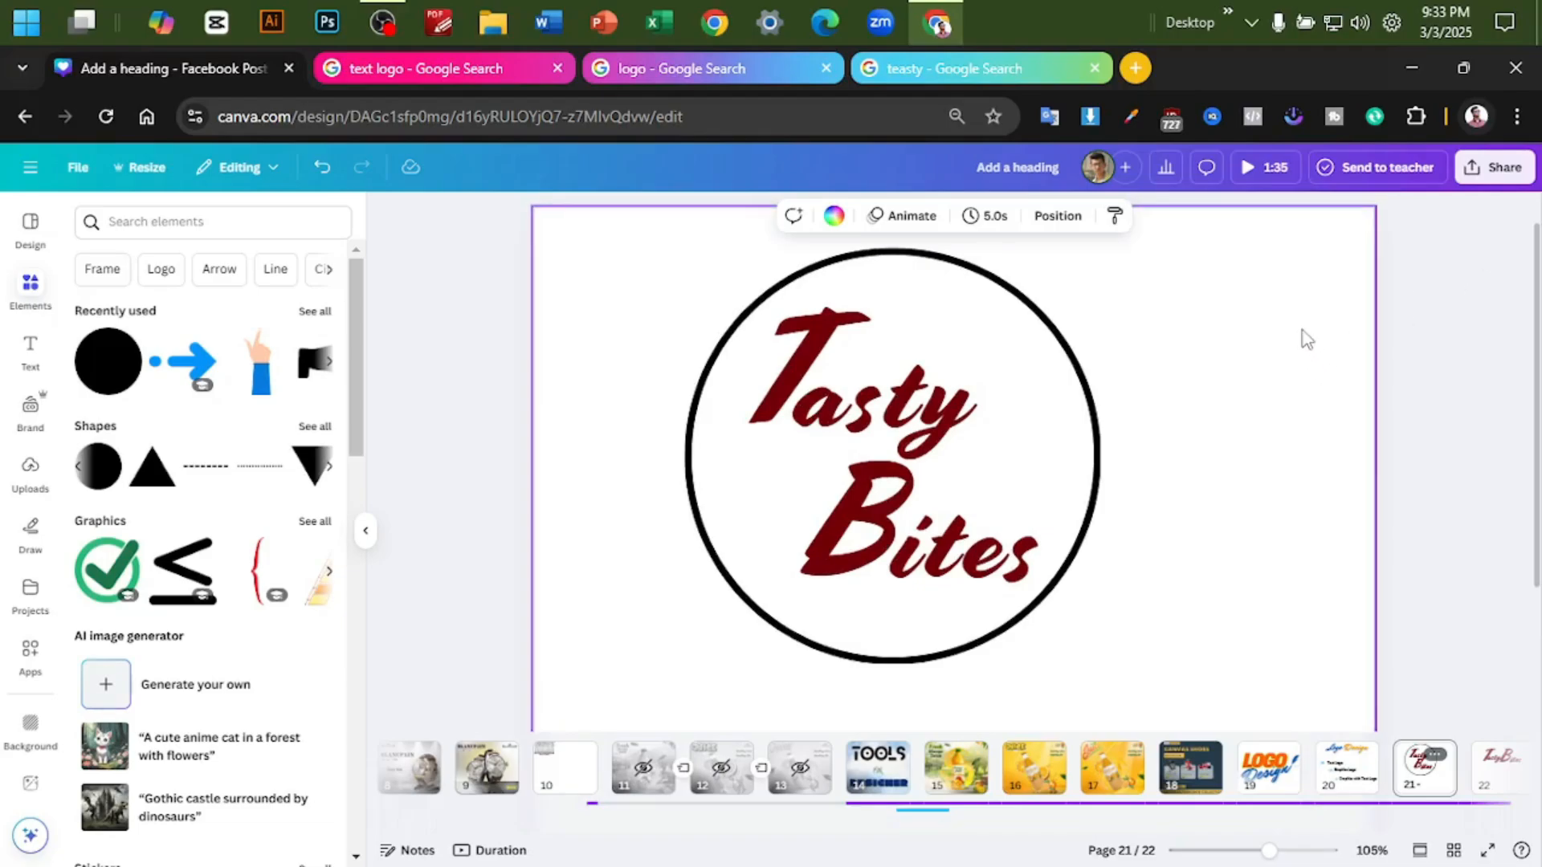
{"action": "scroll", "coordinate": [1301, 348], "scroll_direction": "down", "scroll_amount": 4}
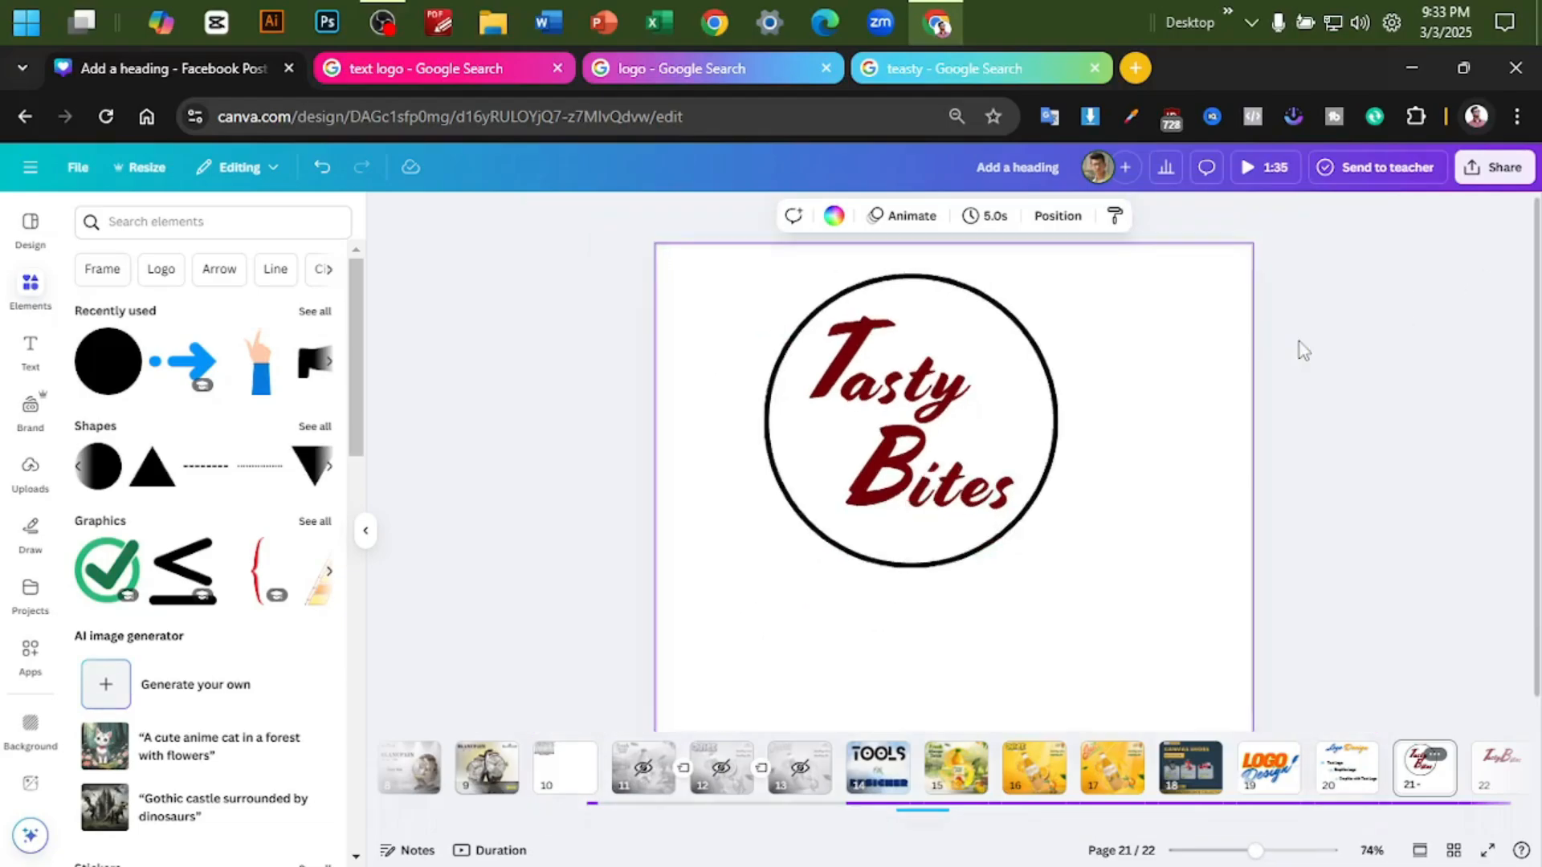
{"action": "left_click_drag", "start_coordinate": [1108, 559], "coordinate": [783, 297]}
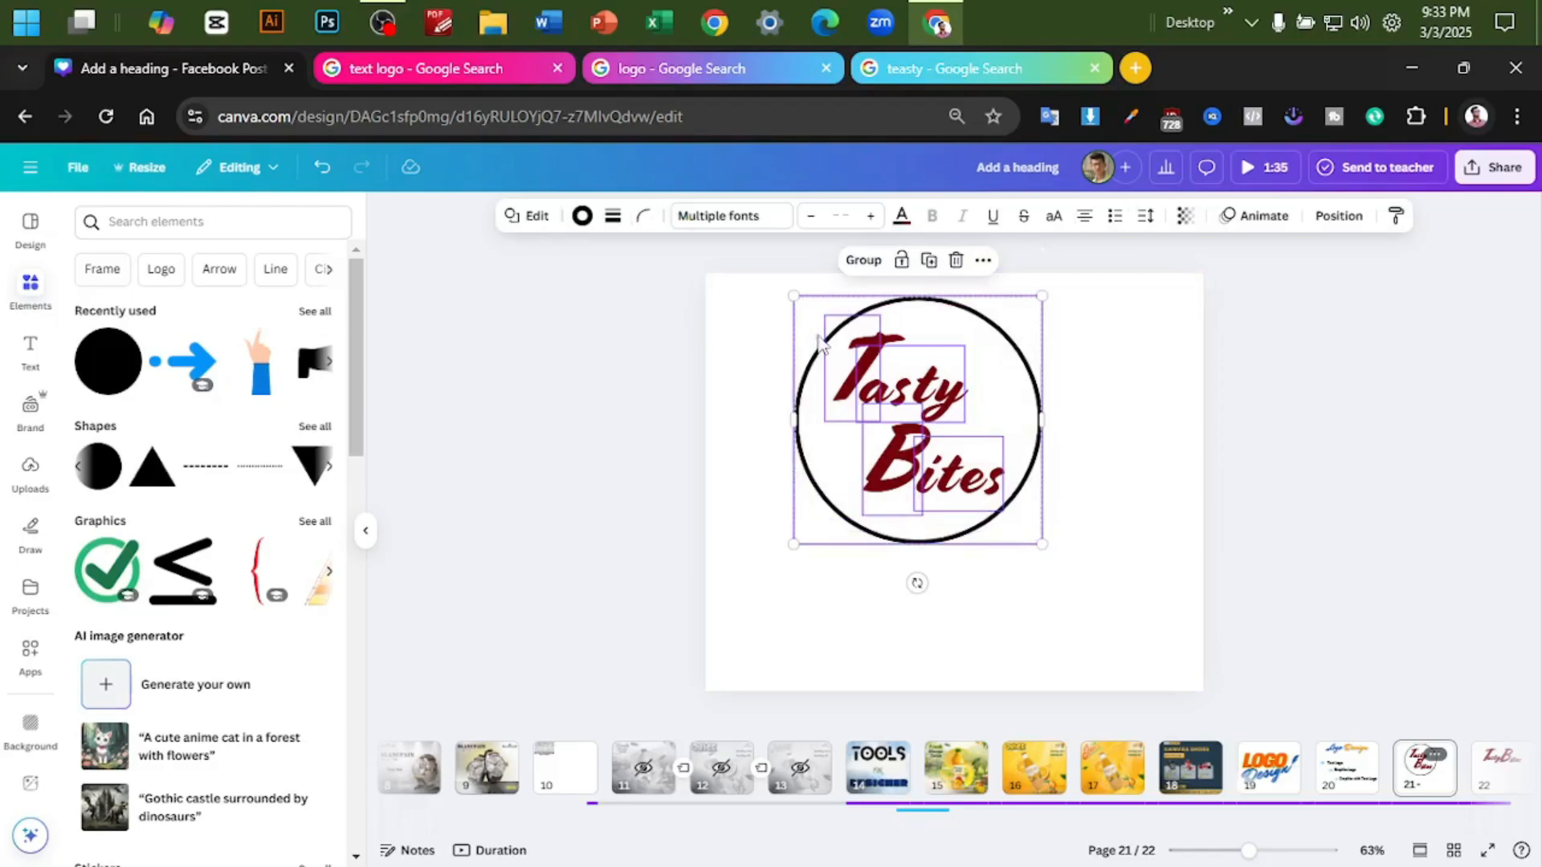
{"action": "left_click", "coordinate": [863, 259]}
{"action": "right_click", "coordinate": [1015, 396]}
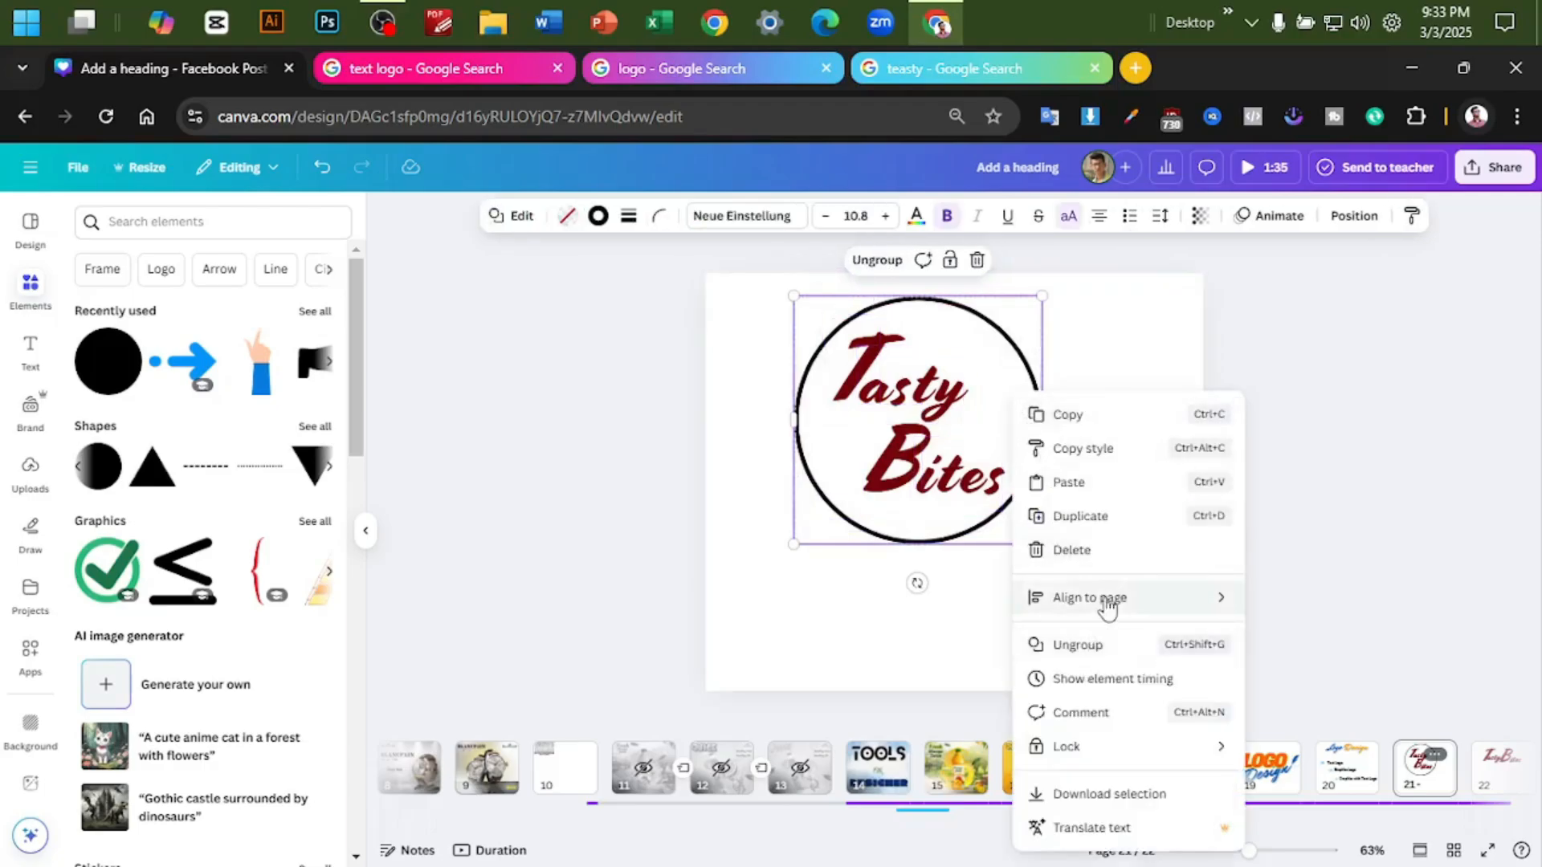
{"action": "mouse_move", "coordinate": [1213, 598]}
{"action": "left_click", "coordinate": [1297, 633]}
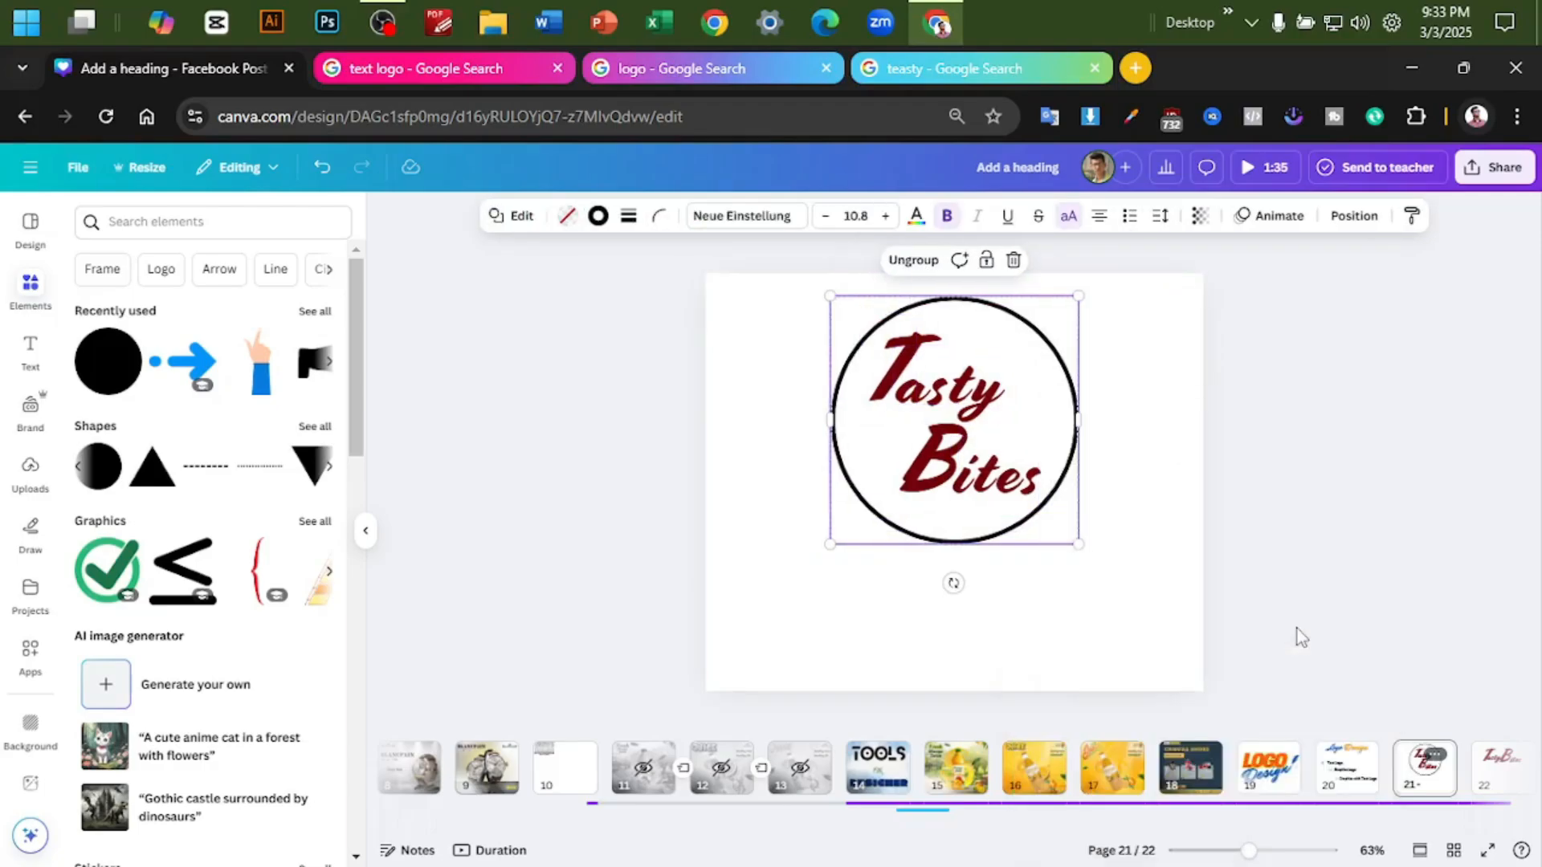
{"action": "right_click", "coordinate": [1036, 478]}
{"action": "mouse_move", "coordinate": [1136, 578]}
{"action": "left_click", "coordinate": [1313, 721]}
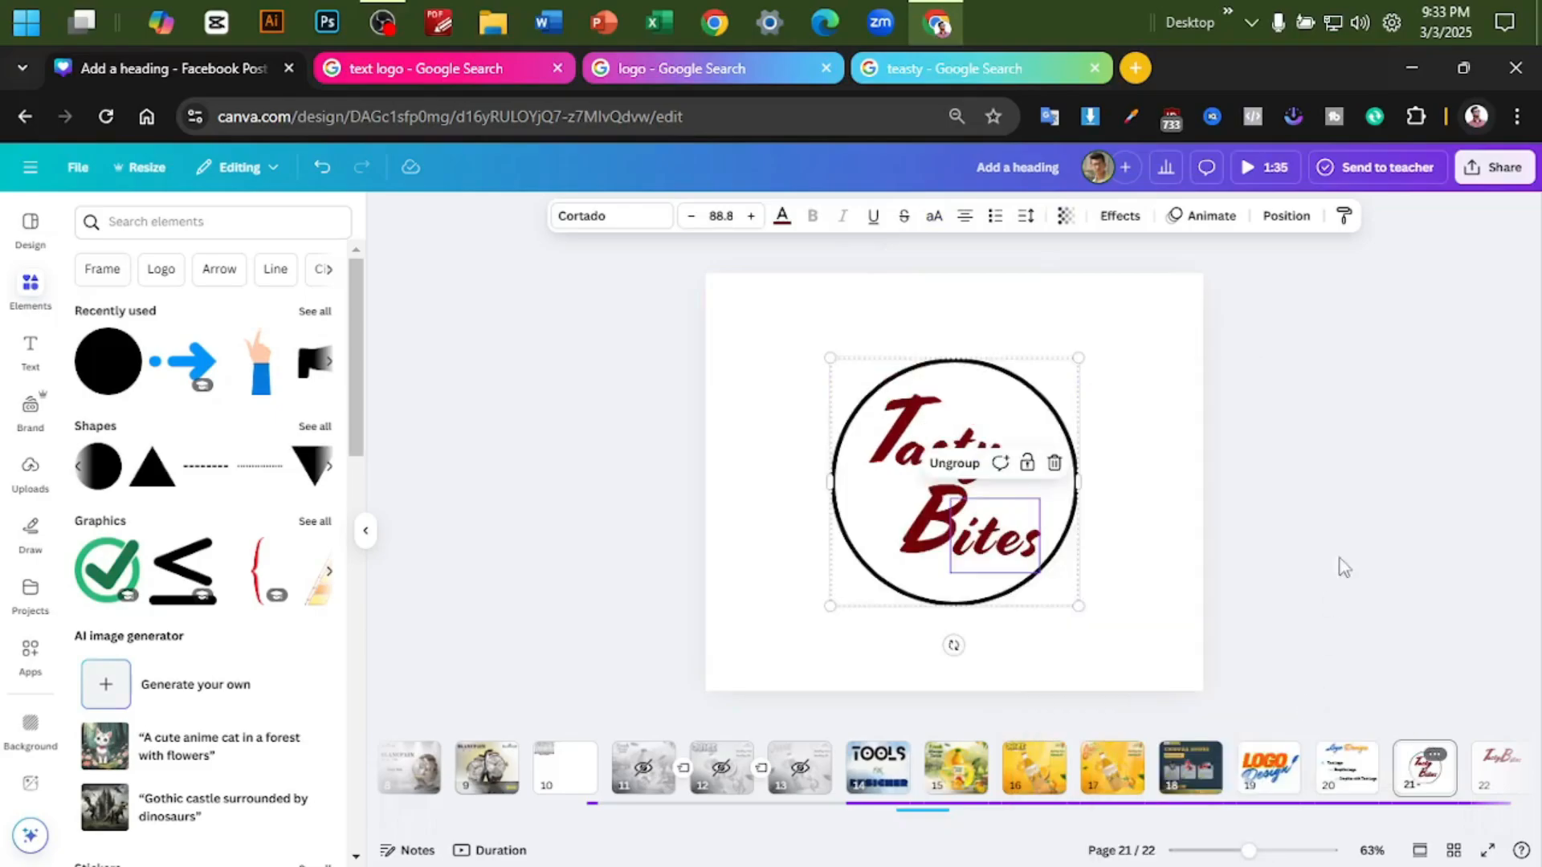
{"action": "left_click", "coordinate": [1361, 417]}
- Ungroup the centred logo into its separate letters and circle
{"action": "scroll", "coordinate": [1290, 434], "scroll_direction": "up", "scroll_amount": 3}
{"action": "scroll", "coordinate": [1295, 429], "scroll_direction": "down", "scroll_amount": 1}
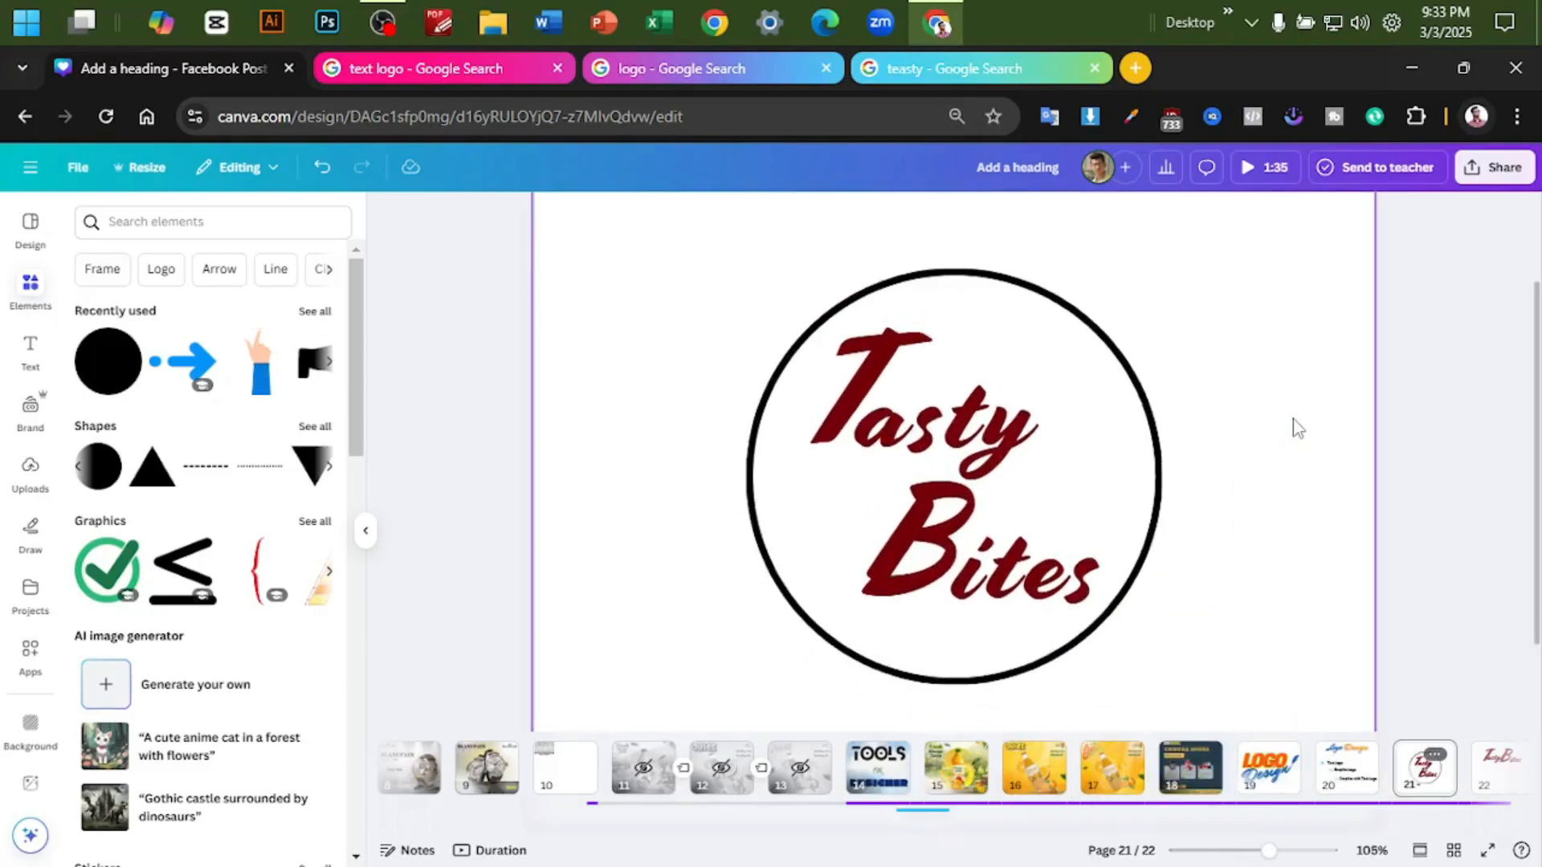
{"action": "scroll", "coordinate": [1319, 413], "scroll_direction": "down", "scroll_amount": 2}
{"action": "key", "text": "ctrl+a"}
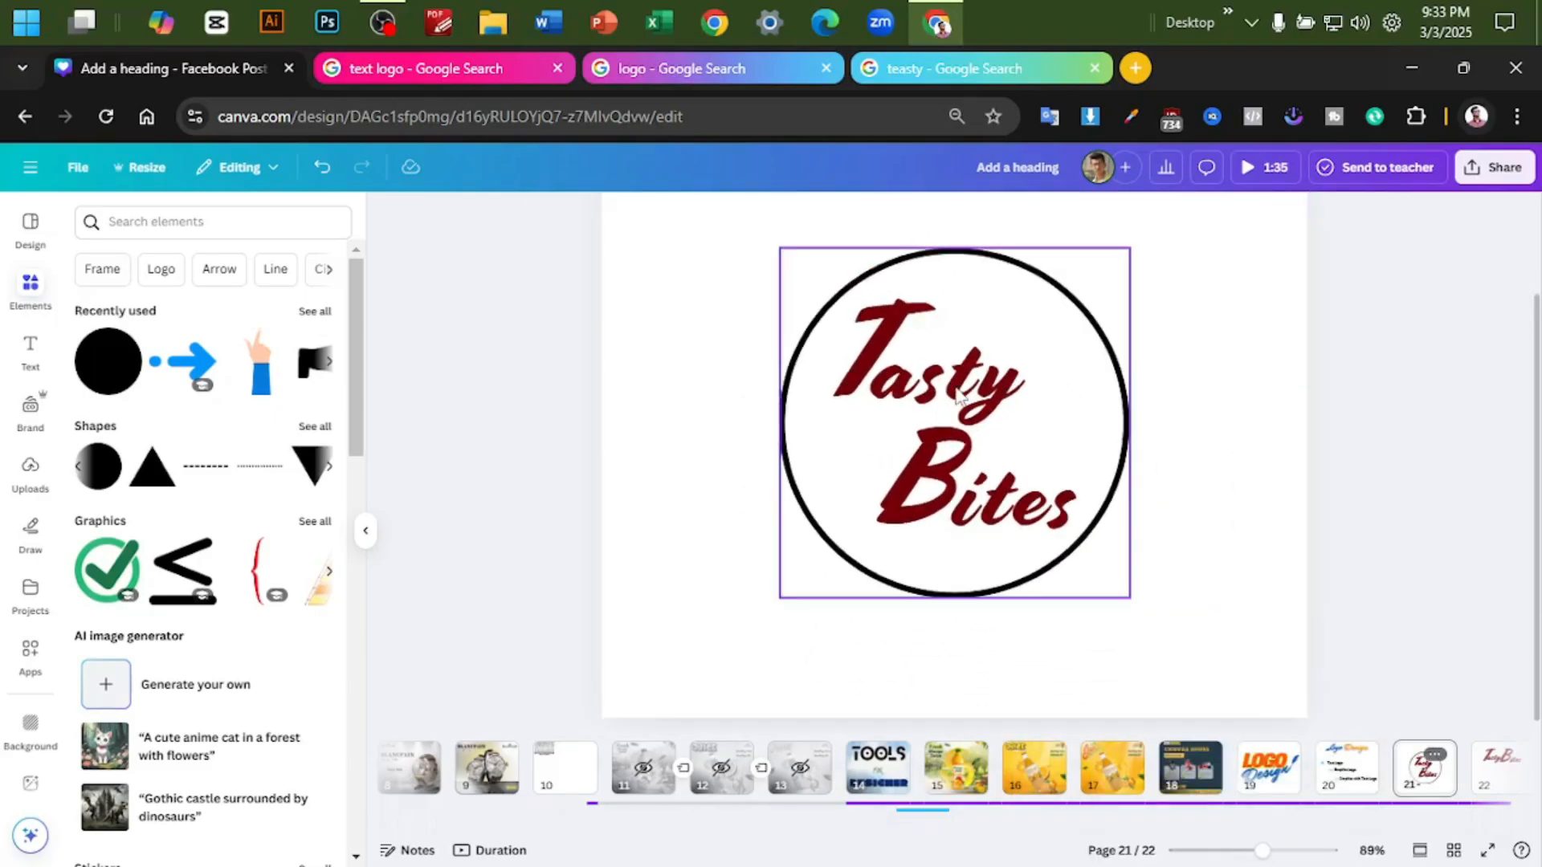
{"action": "left_click", "coordinate": [1305, 394]}
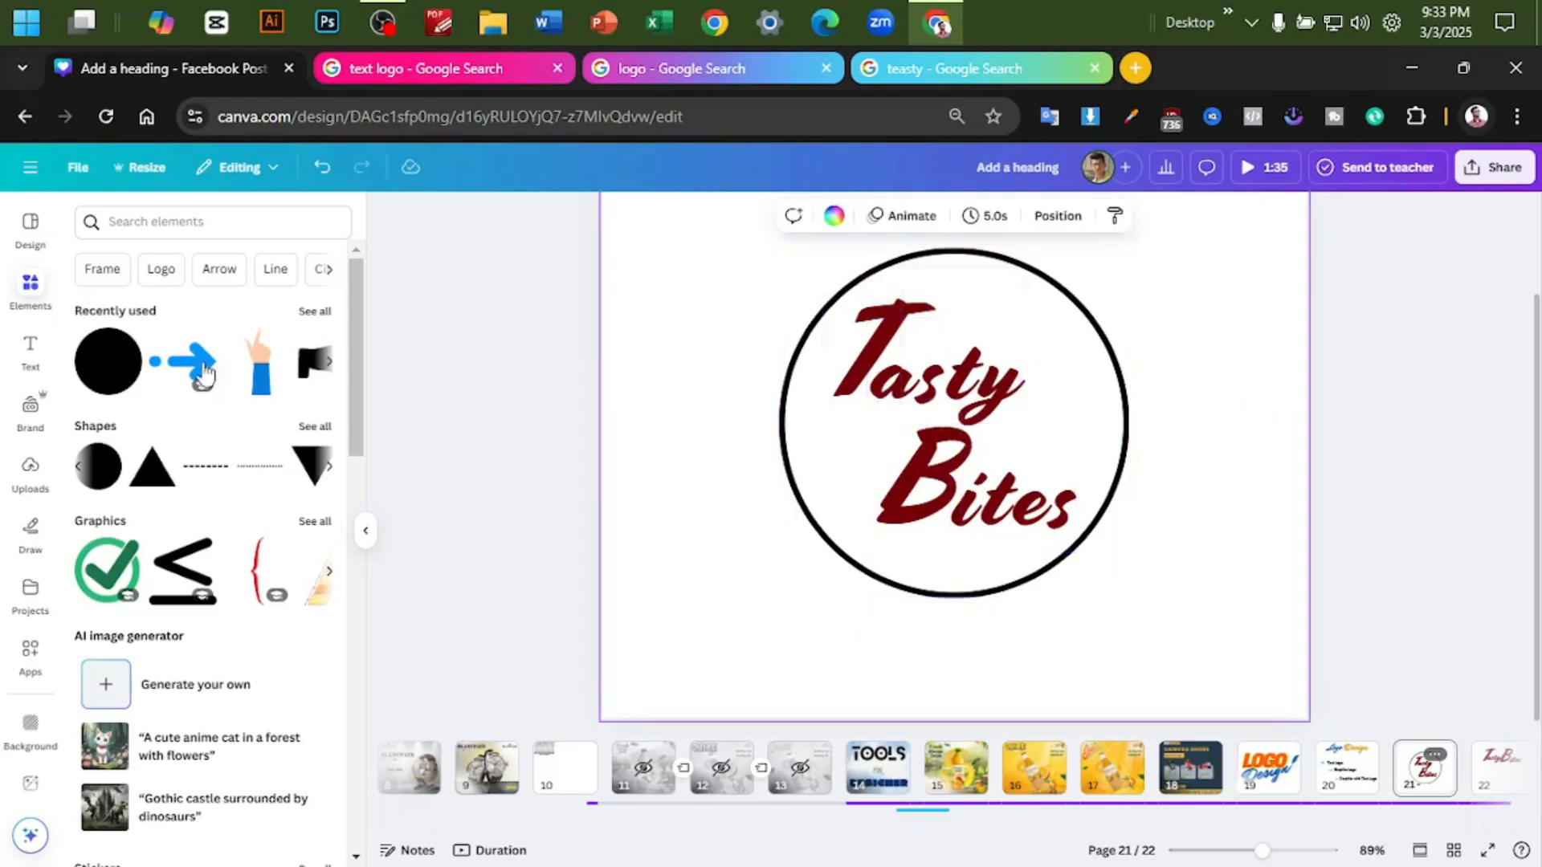
- Search the elements for "shadow" graphics and add a soft elliptical shadow onto the logo
{"action": "left_click", "coordinate": [115, 224]}
{"action": "type", "text": "shad"}
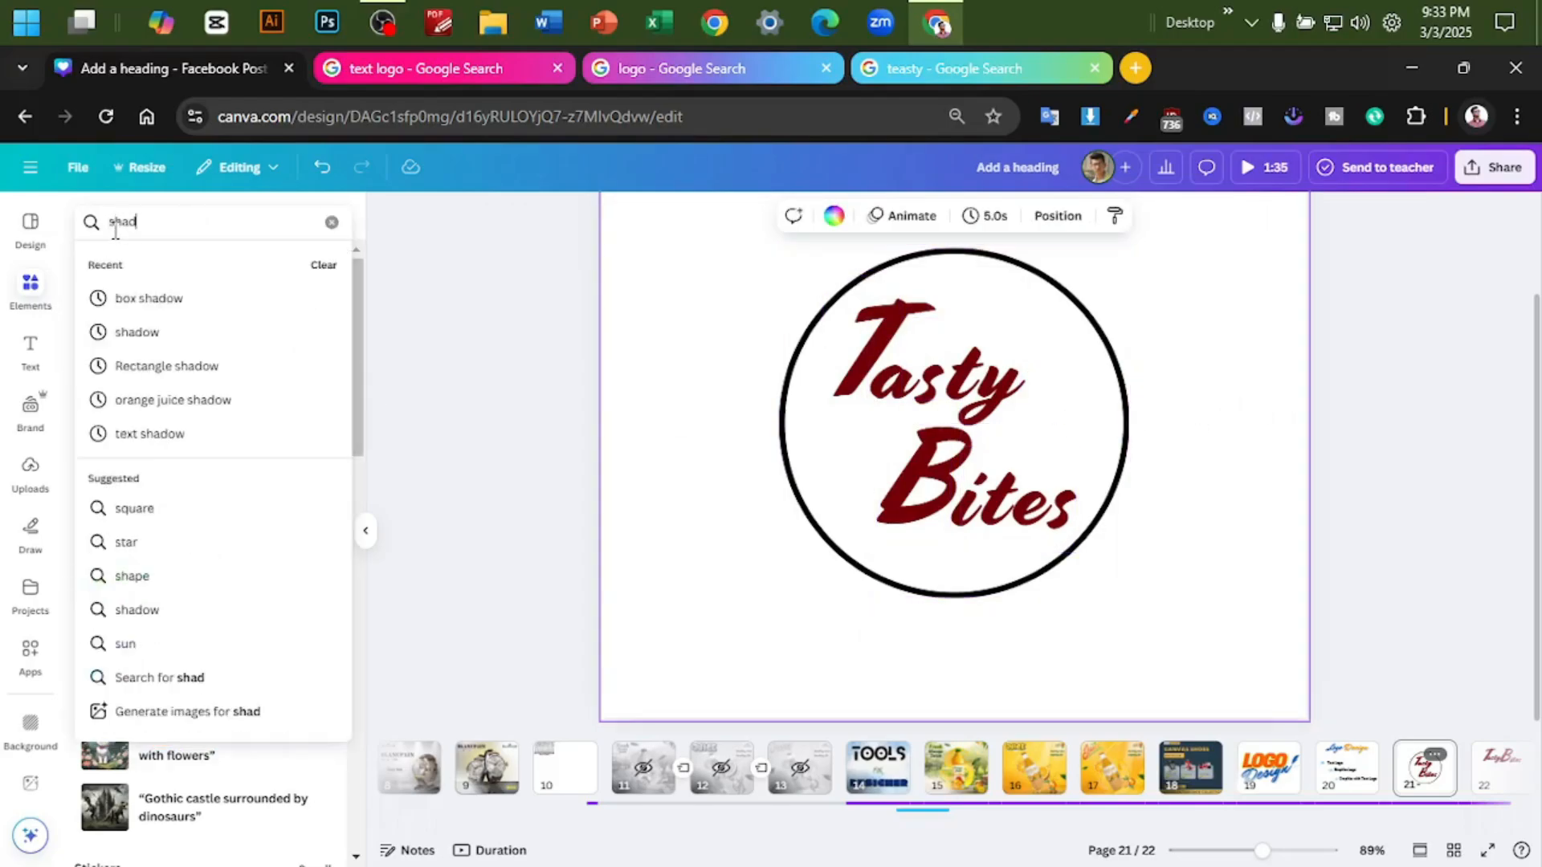
{"action": "type", "text": "ow"}
{"action": "key", "text": "Return"}
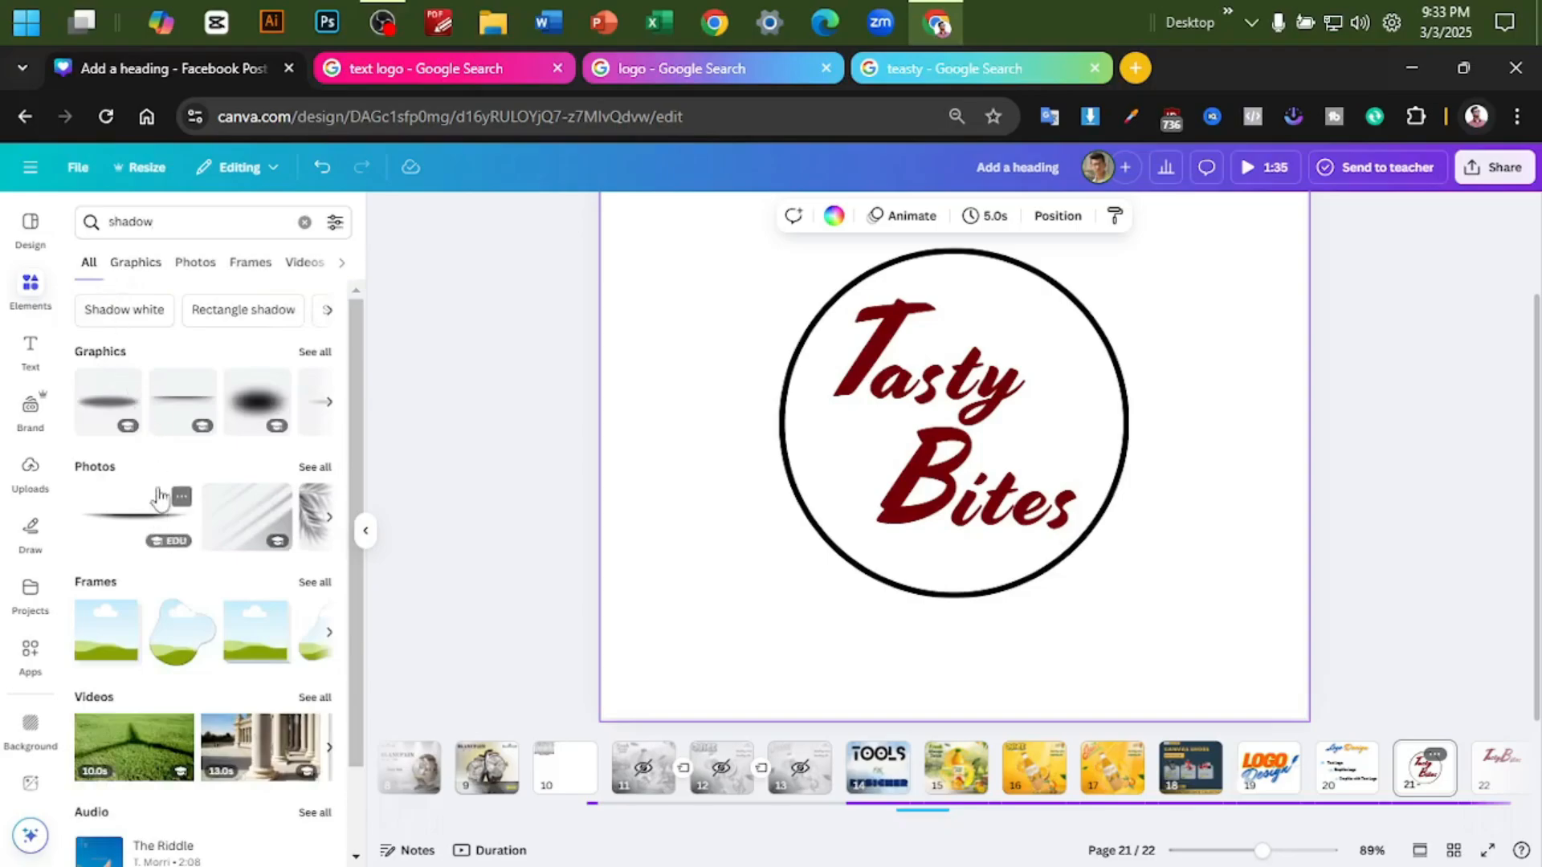
{"action": "left_click", "coordinate": [136, 262]}
{"action": "left_click_drag", "start_coordinate": [115, 381], "coordinate": [1100, 418]}
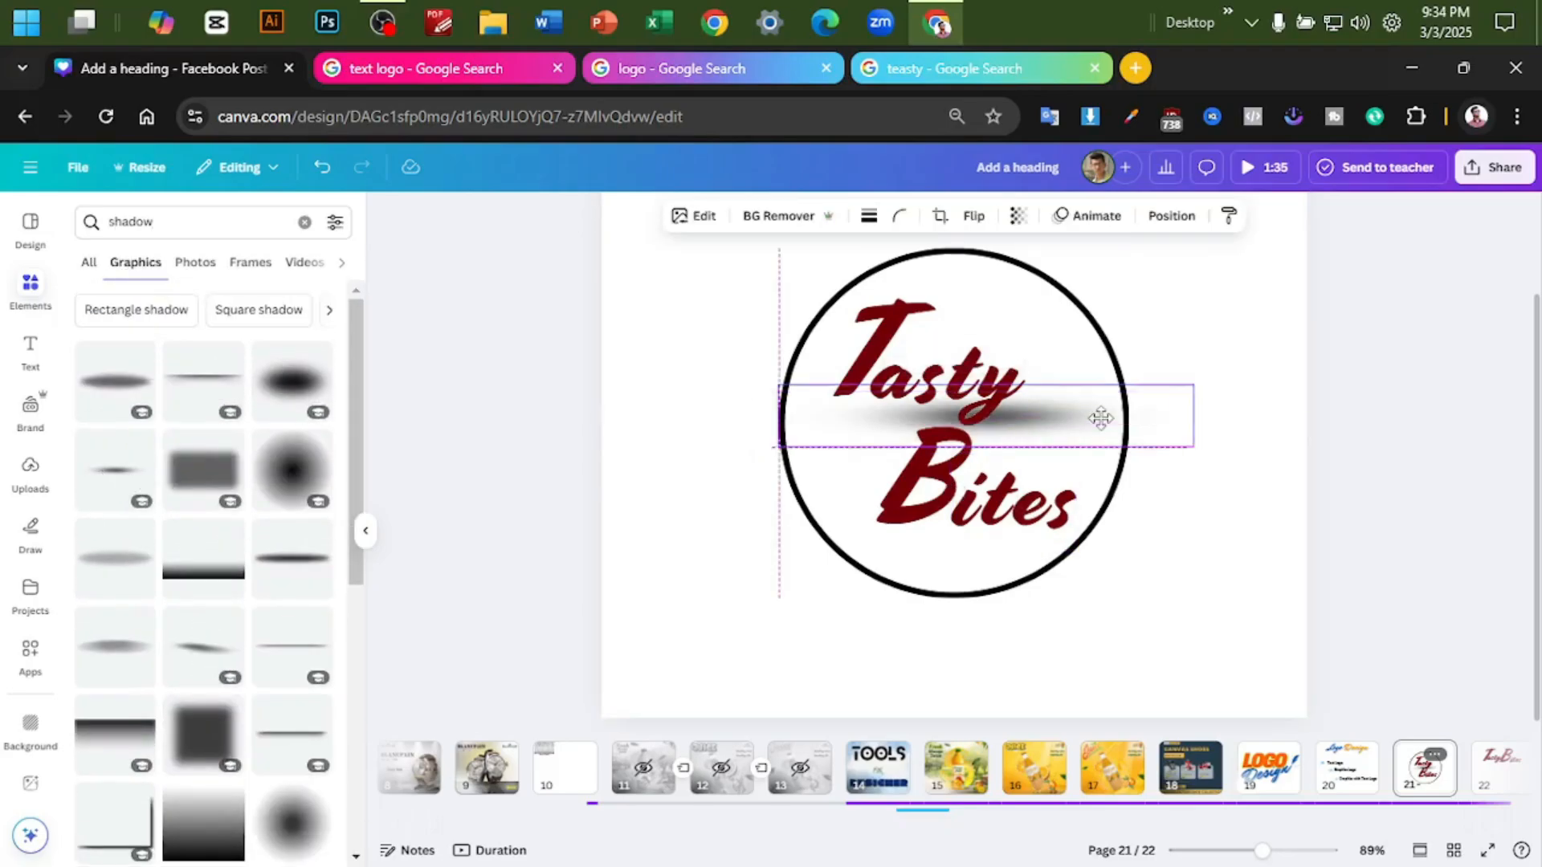
- Shrink the shadow, place it beneath "Tasty", and put a copy of it beneath "Bites"
{"action": "left_click_drag", "start_coordinate": [1193, 447], "coordinate": [1047, 424]}
{"action": "left_click_drag", "start_coordinate": [819, 420], "coordinate": [931, 440]}
{"action": "left_click_drag", "start_coordinate": [1071, 426], "coordinate": [1078, 534], "text": "alt"}
{"action": "left_click_drag", "start_coordinate": [1064, 429], "coordinate": [1039, 422]}
- Lower the opacity of the shadows beneath "Tasty" and "Bites"
{"action": "left_click", "coordinate": [1018, 216]}
{"action": "left_click", "coordinate": [988, 287]}
{"action": "left_click", "coordinate": [1189, 450]}
{"action": "left_click", "coordinate": [1114, 542]}
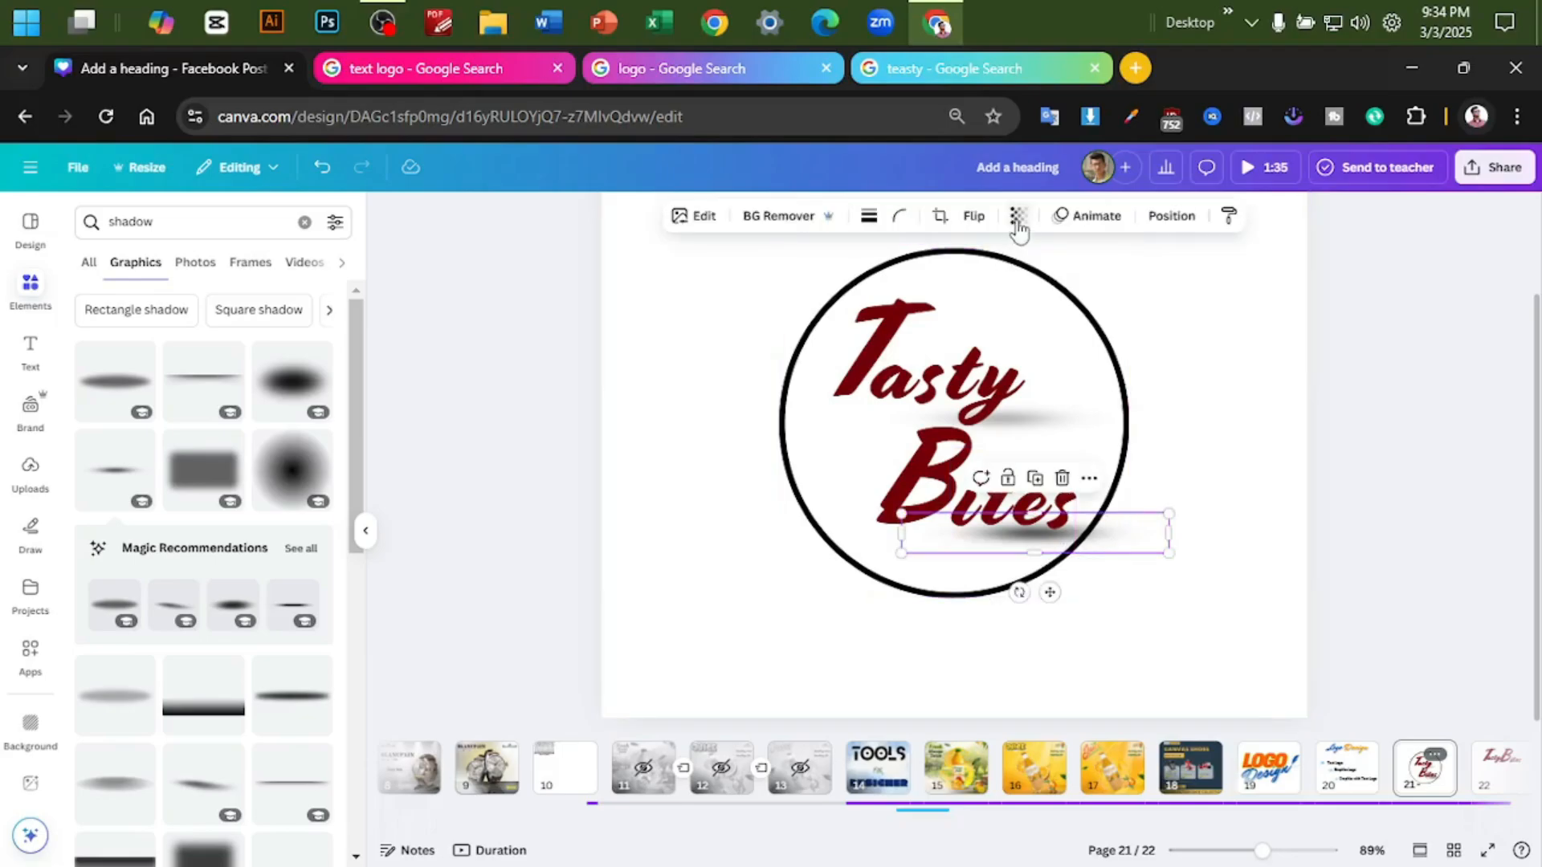
{"action": "left_click", "coordinate": [1018, 216]}
{"action": "left_click_drag", "start_coordinate": [1050, 283], "coordinate": [1017, 287]}
{"action": "left_click", "coordinate": [1236, 340]}
{"action": "left_click", "coordinate": [1417, 365]}
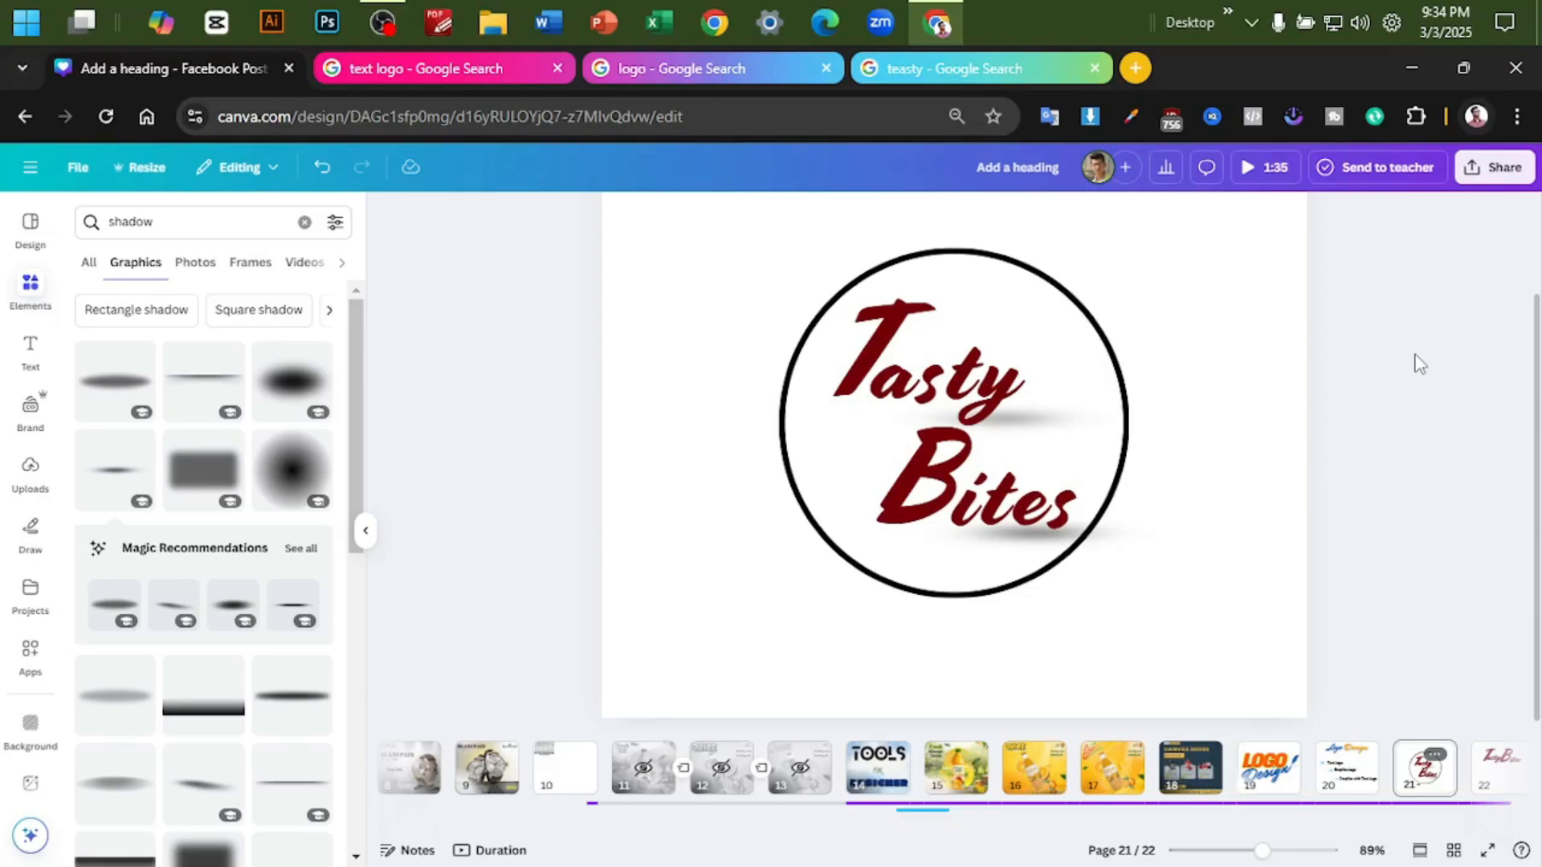
- Set the design's download file type to PNG and close the download settings
{"action": "left_click", "coordinate": [1476, 170]}
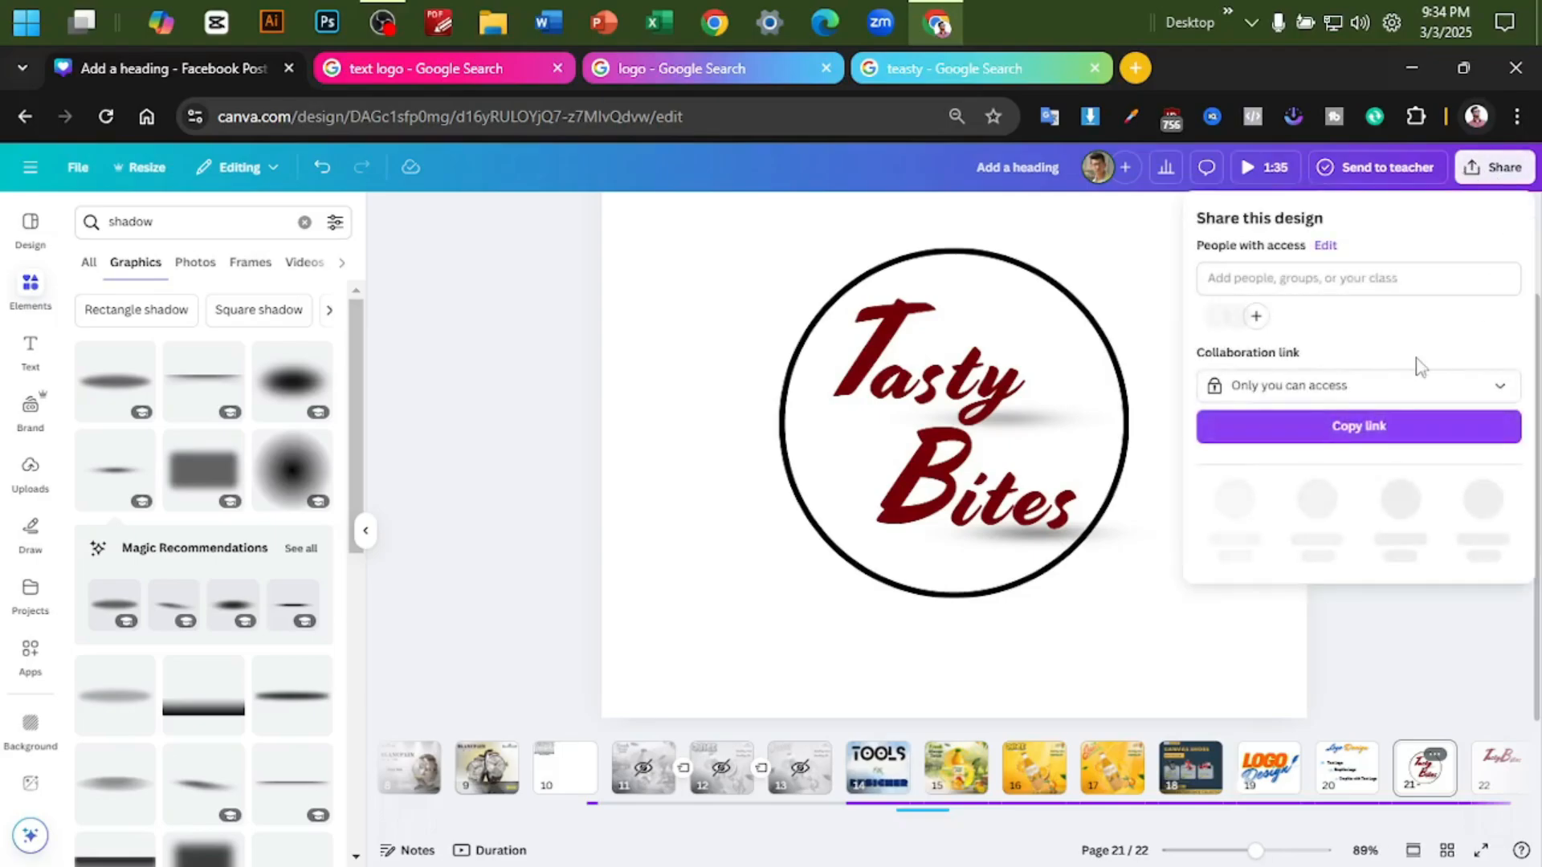
{"action": "left_click", "coordinate": [1232, 518]}
{"action": "left_click", "coordinate": [1277, 288]}
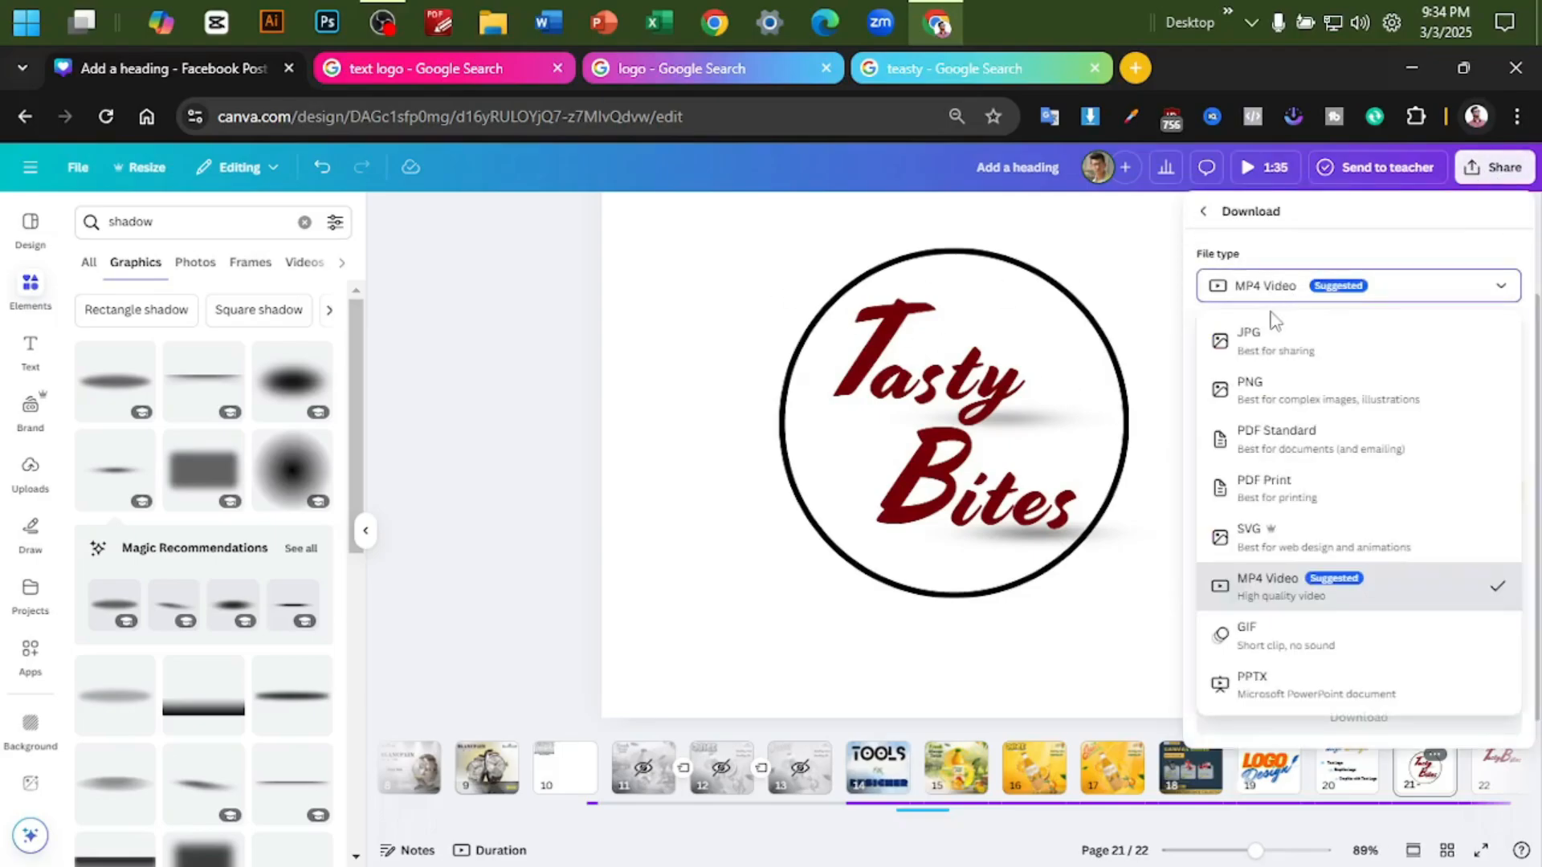
{"action": "left_click", "coordinate": [1277, 385]}
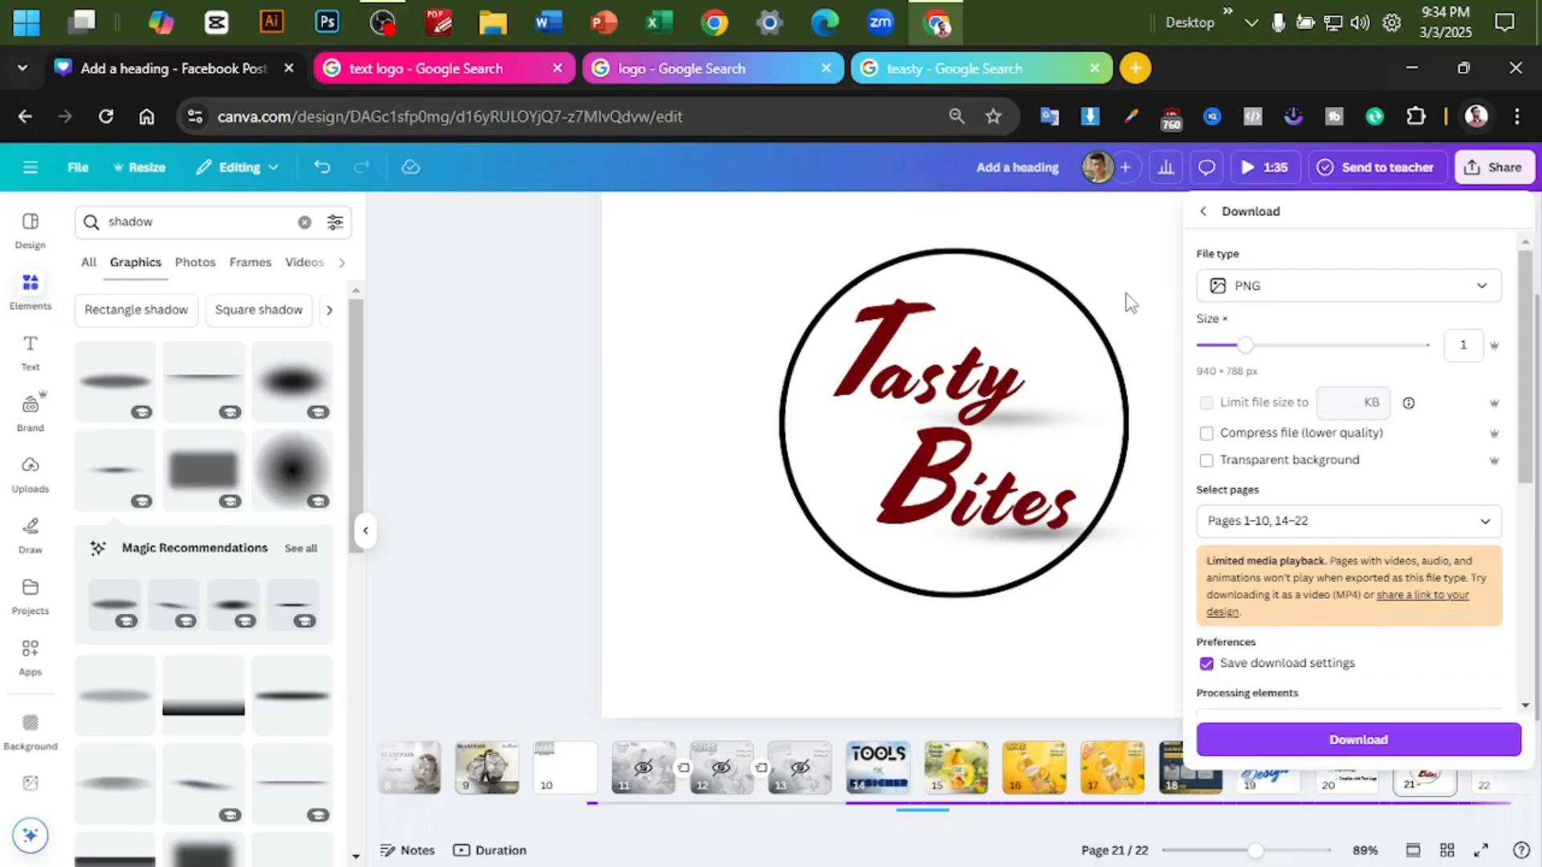
{"action": "left_click", "coordinate": [1062, 297]}
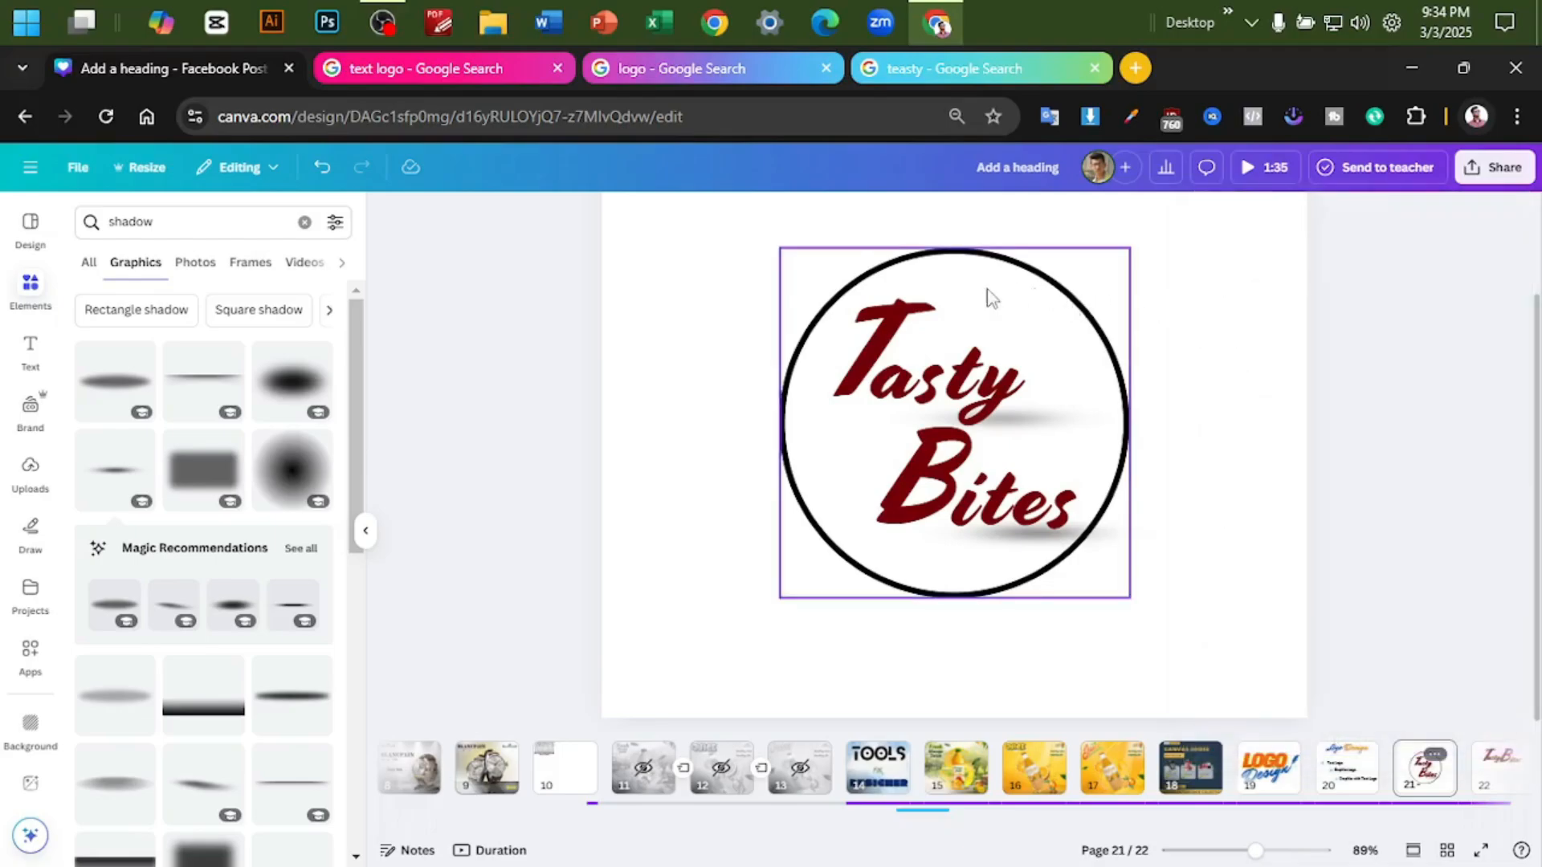
- Fill the logo's circle with white
{"action": "left_click", "coordinate": [893, 255]}
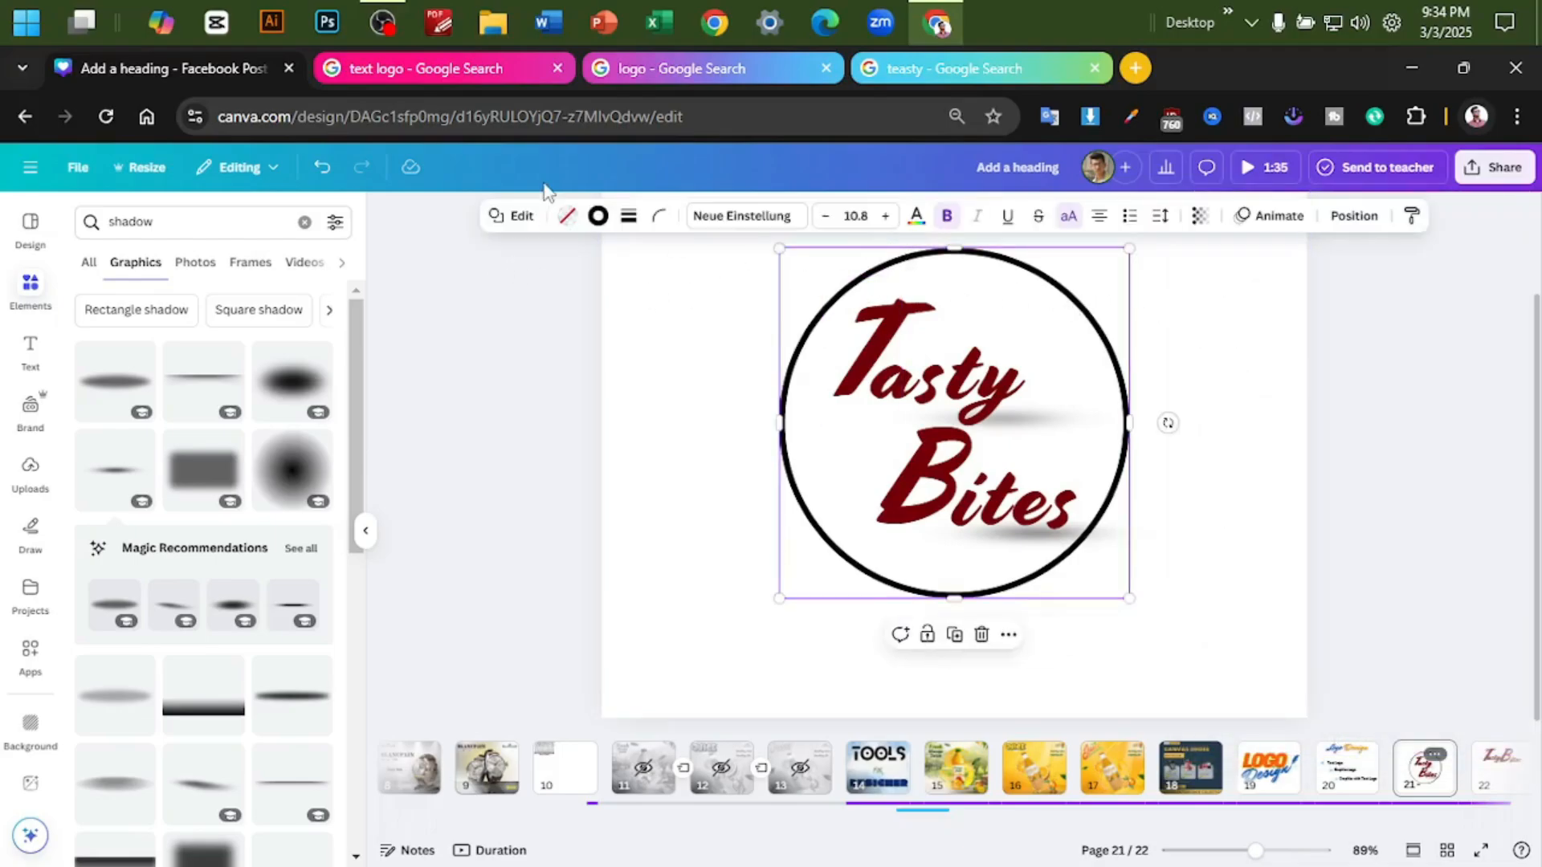
{"action": "left_click", "coordinate": [567, 217]}
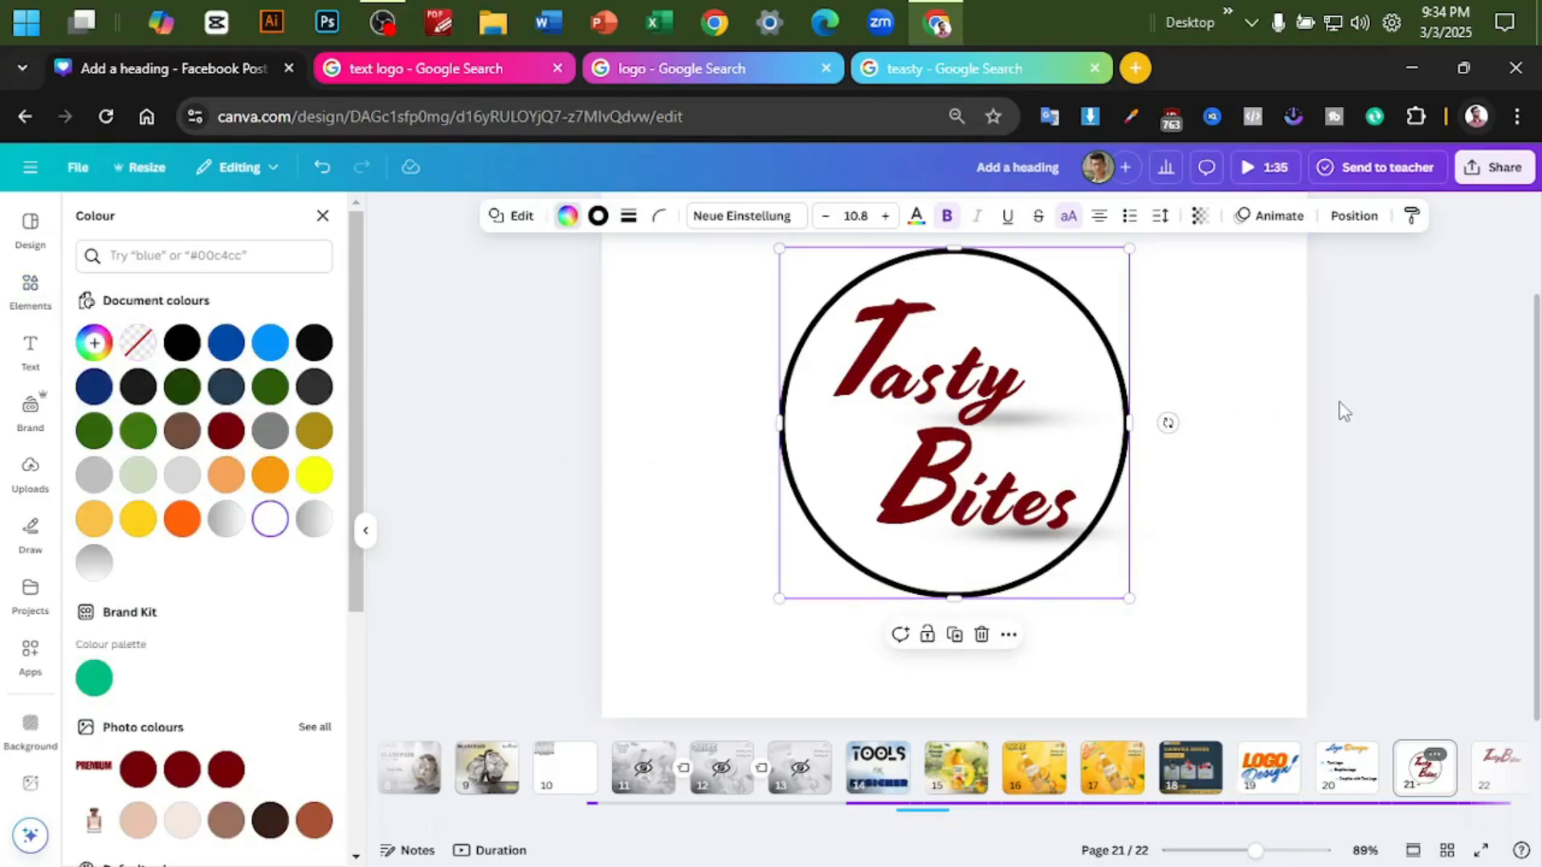
{"action": "key", "text": "Escape"}
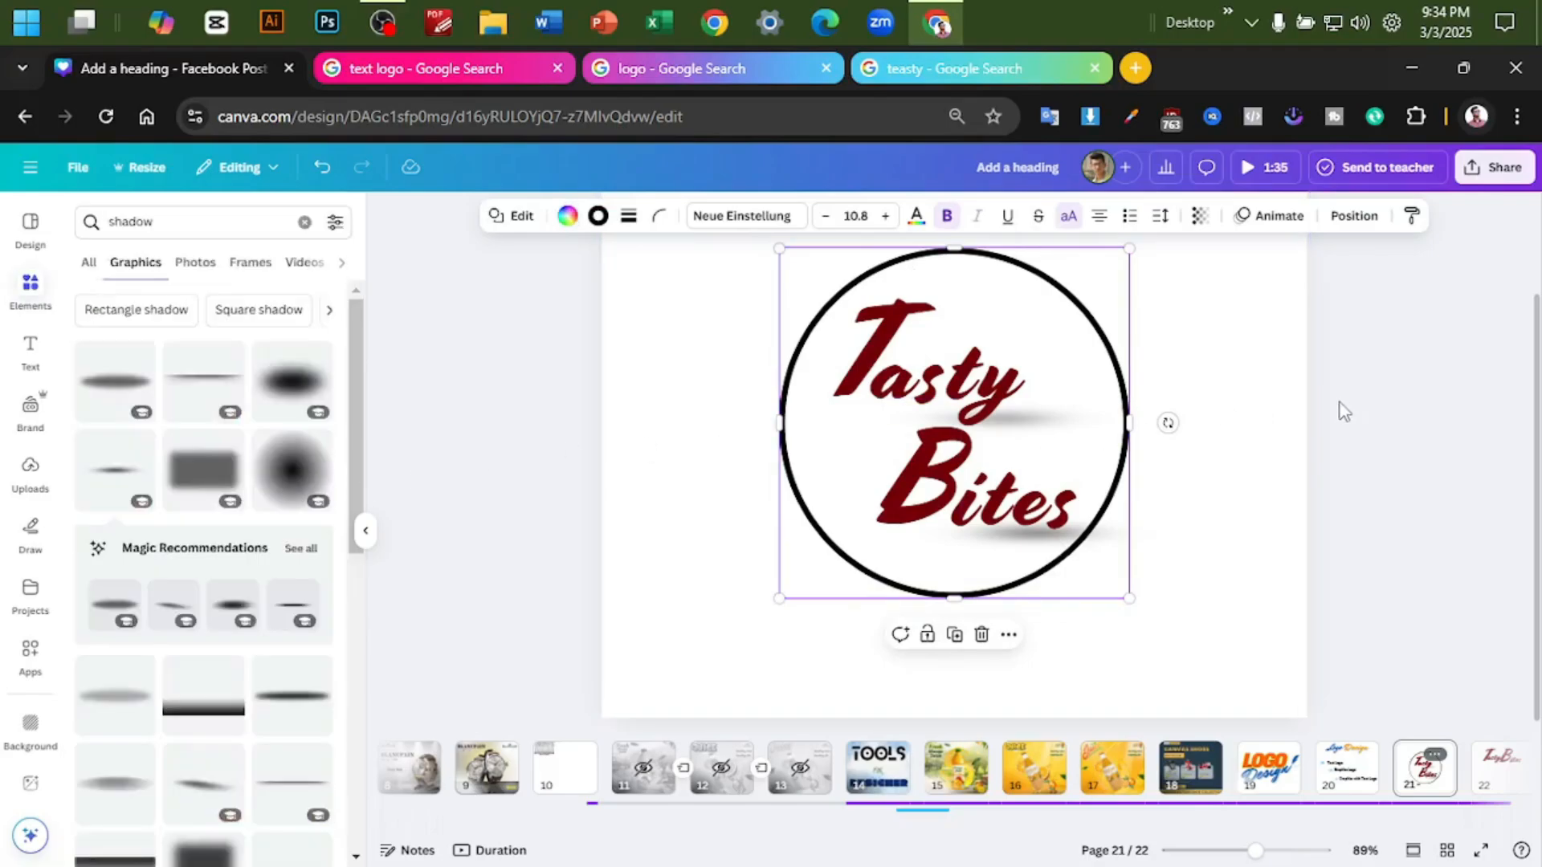
{"action": "left_click", "coordinate": [1370, 360]}
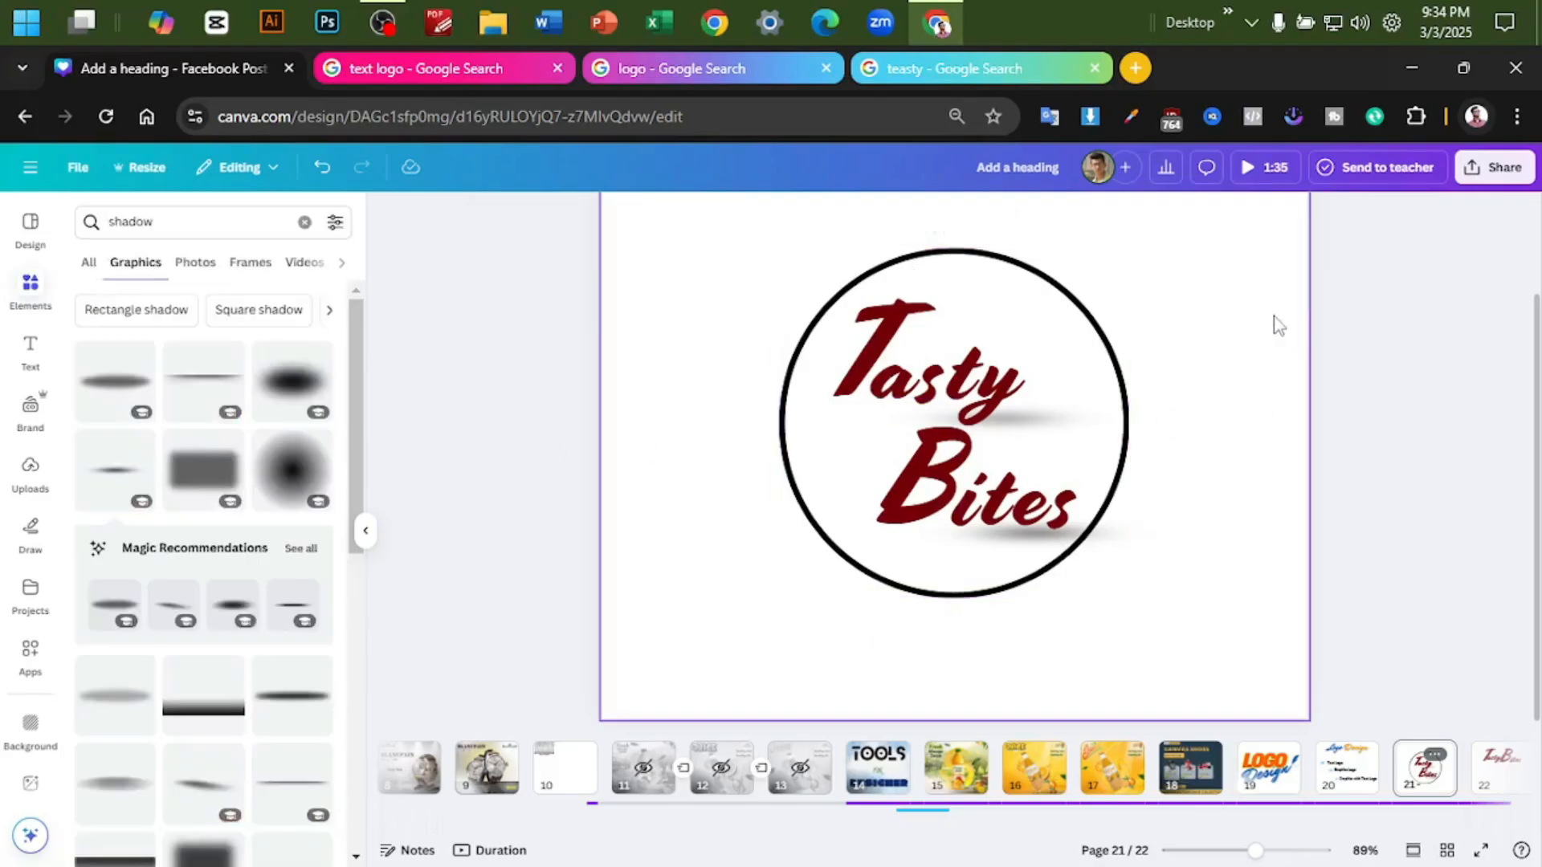
- Download the circular logo page as a PNG with a transparent background
{"action": "left_click", "coordinate": [1490, 170]}
{"action": "left_click", "coordinate": [1250, 526]}
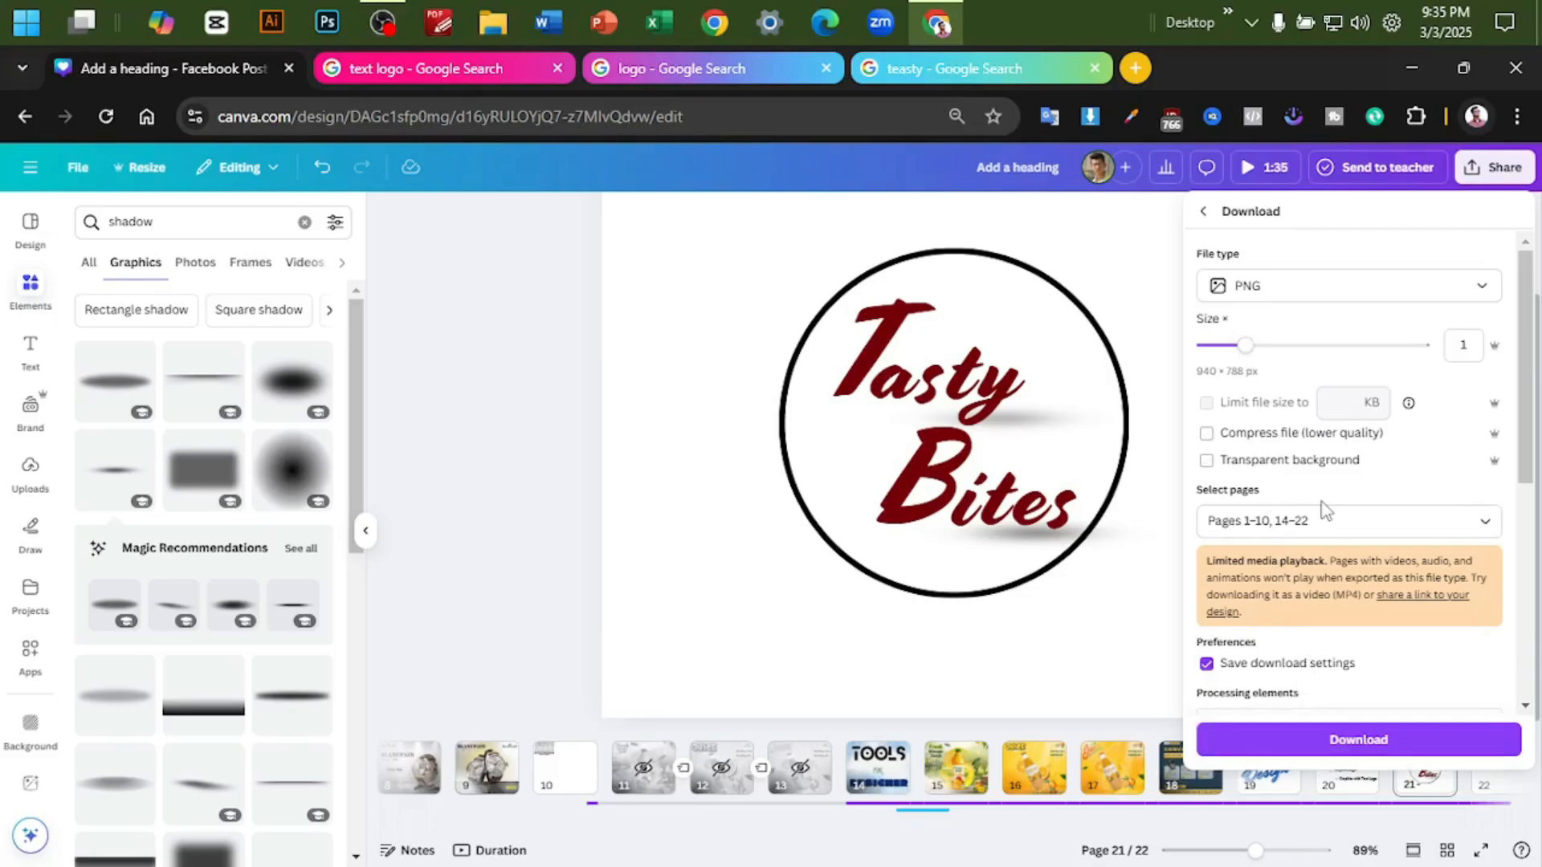
{"action": "left_click", "coordinate": [1359, 681]}
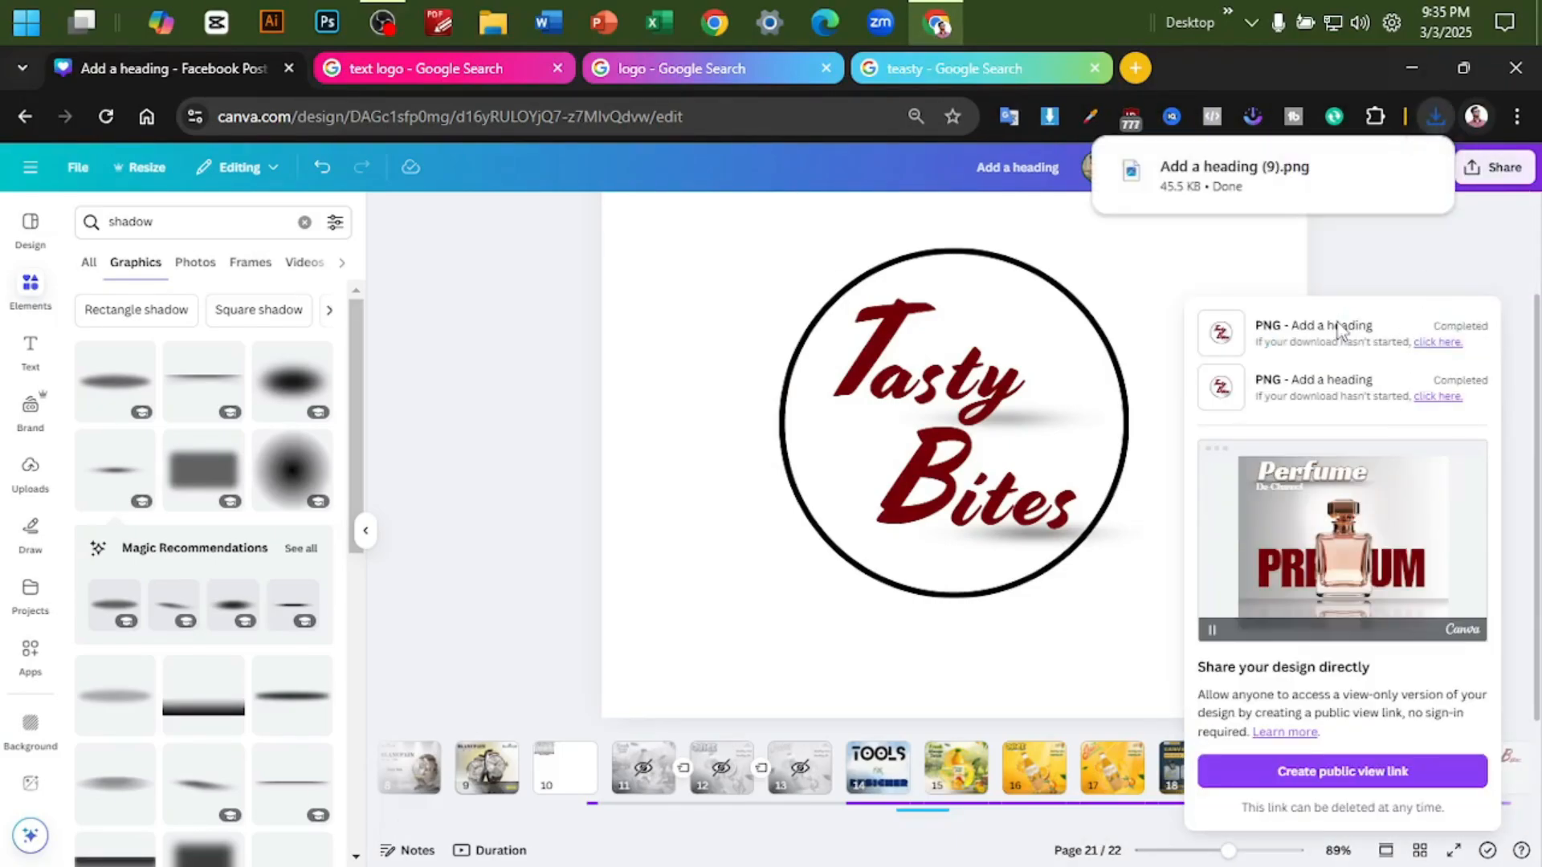
- Open the downloaded PNG in the image viewer to check the logo and return to the design
{"action": "left_click", "coordinate": [1269, 187]}
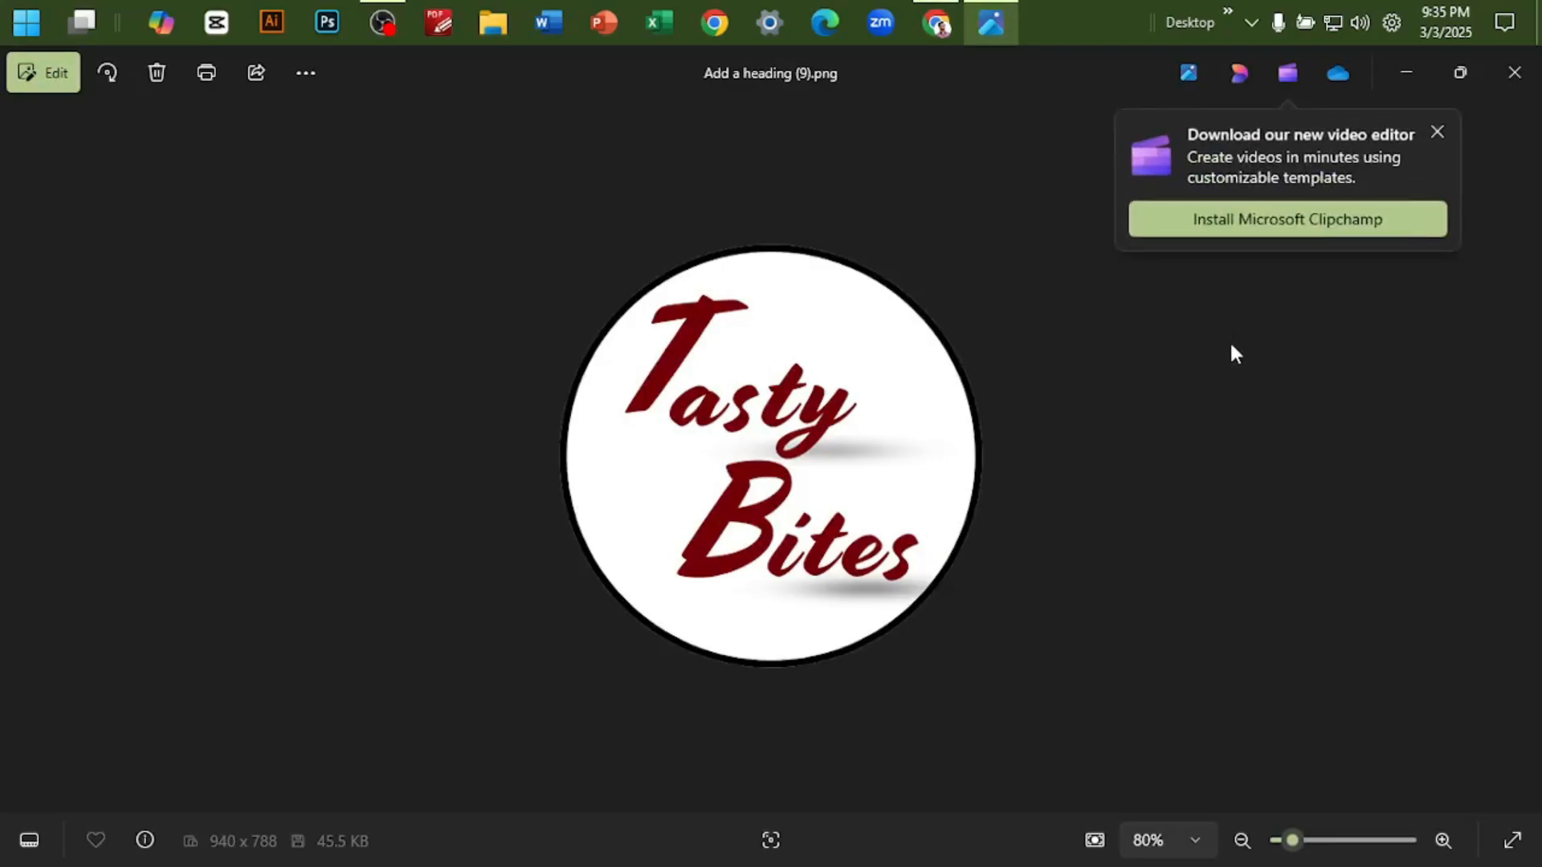
{"action": "left_click", "coordinate": [1413, 89]}
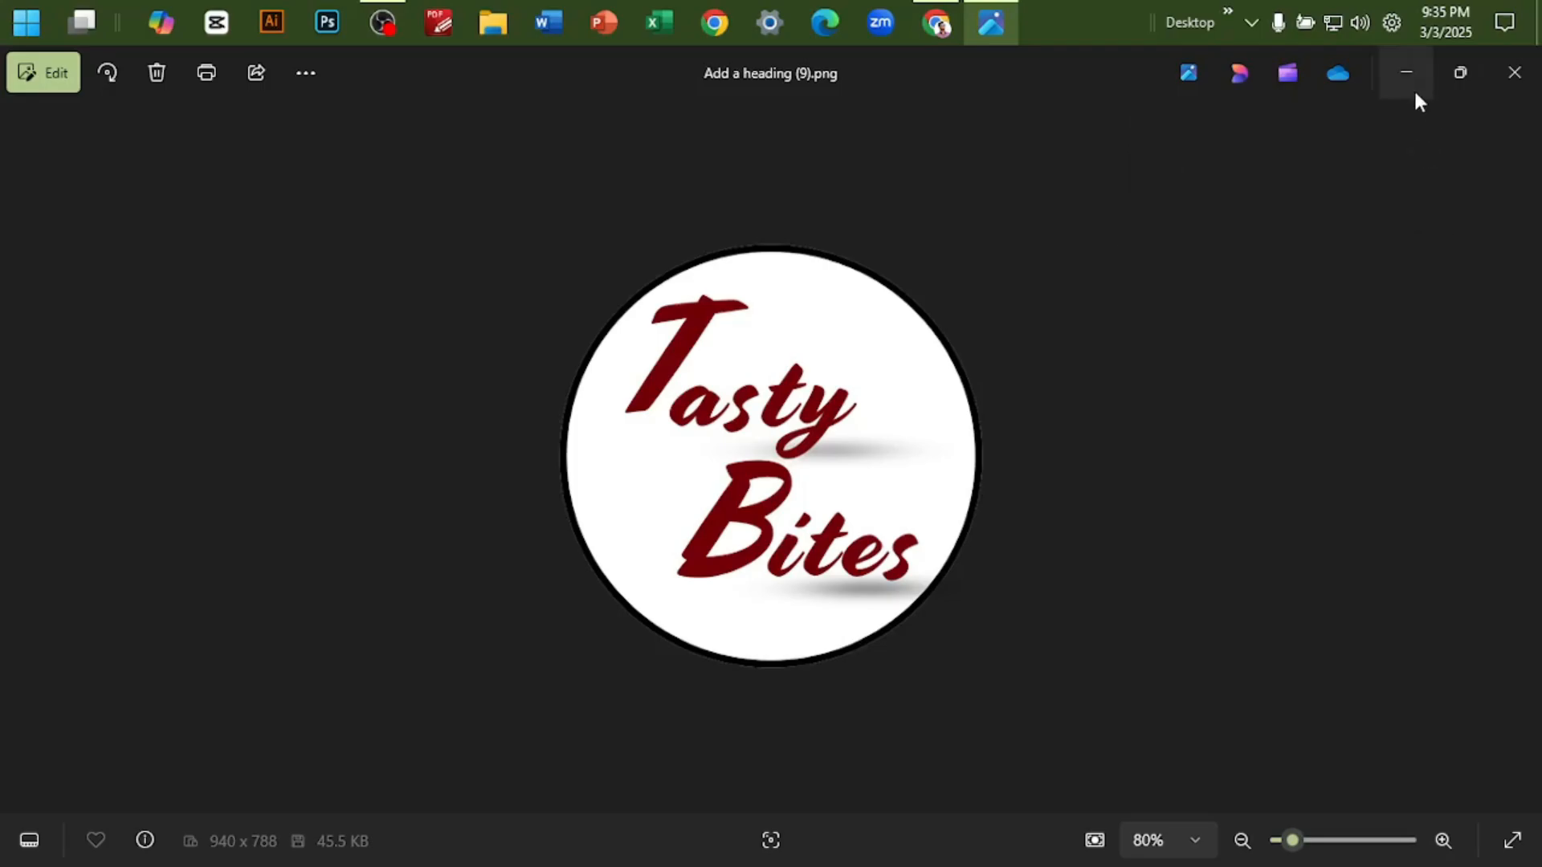
{"action": "left_click", "coordinate": [1413, 89]}
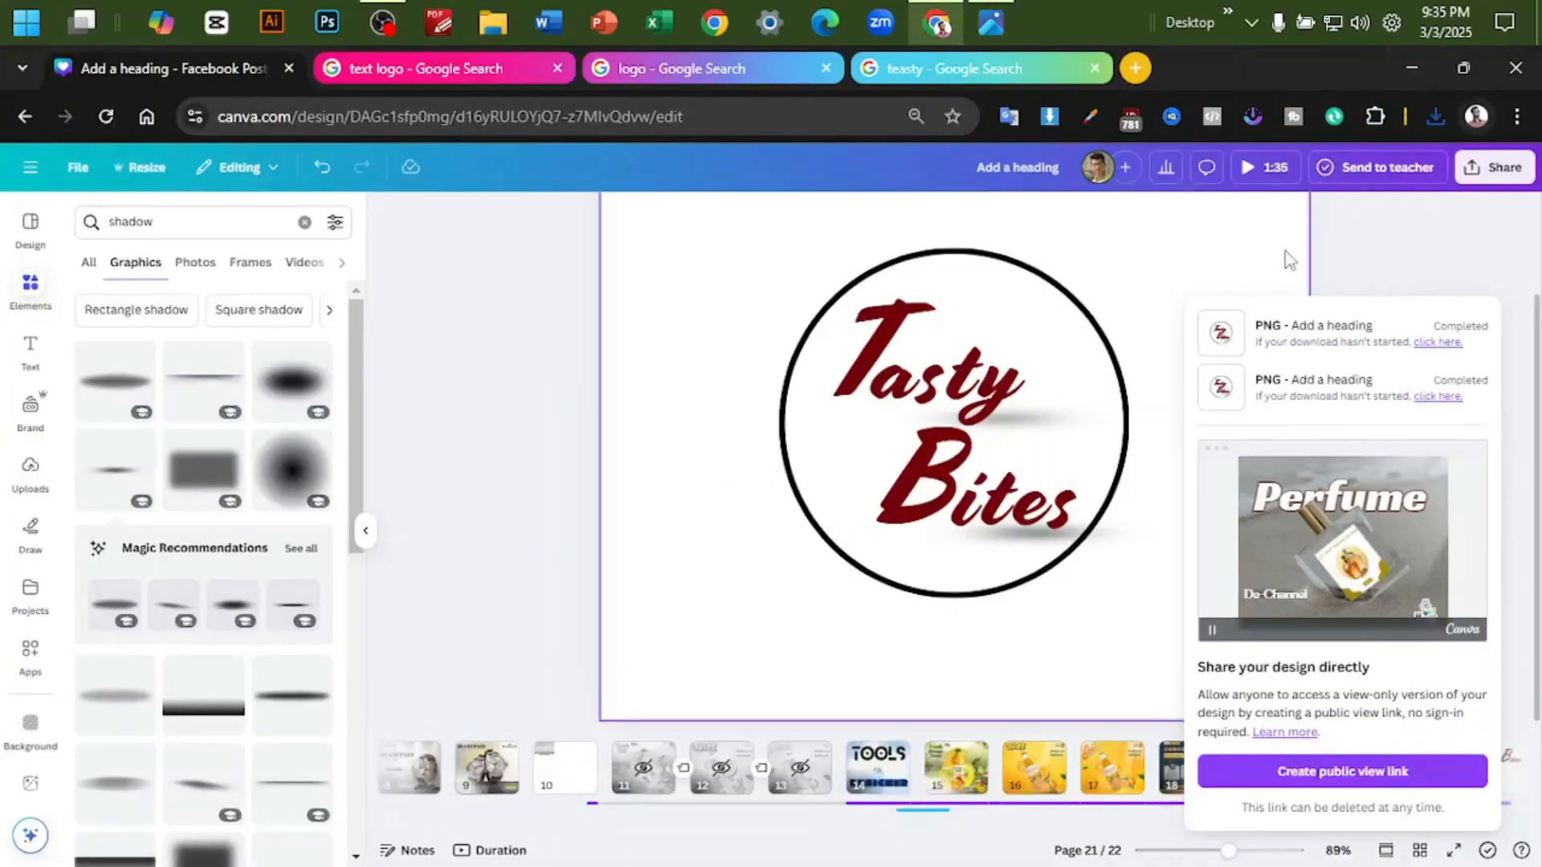
- Duplicate page 21 with the circular Tasty Bites logo
{"action": "left_click", "coordinate": [1373, 276]}
{"action": "left_click", "coordinate": [1435, 755]}
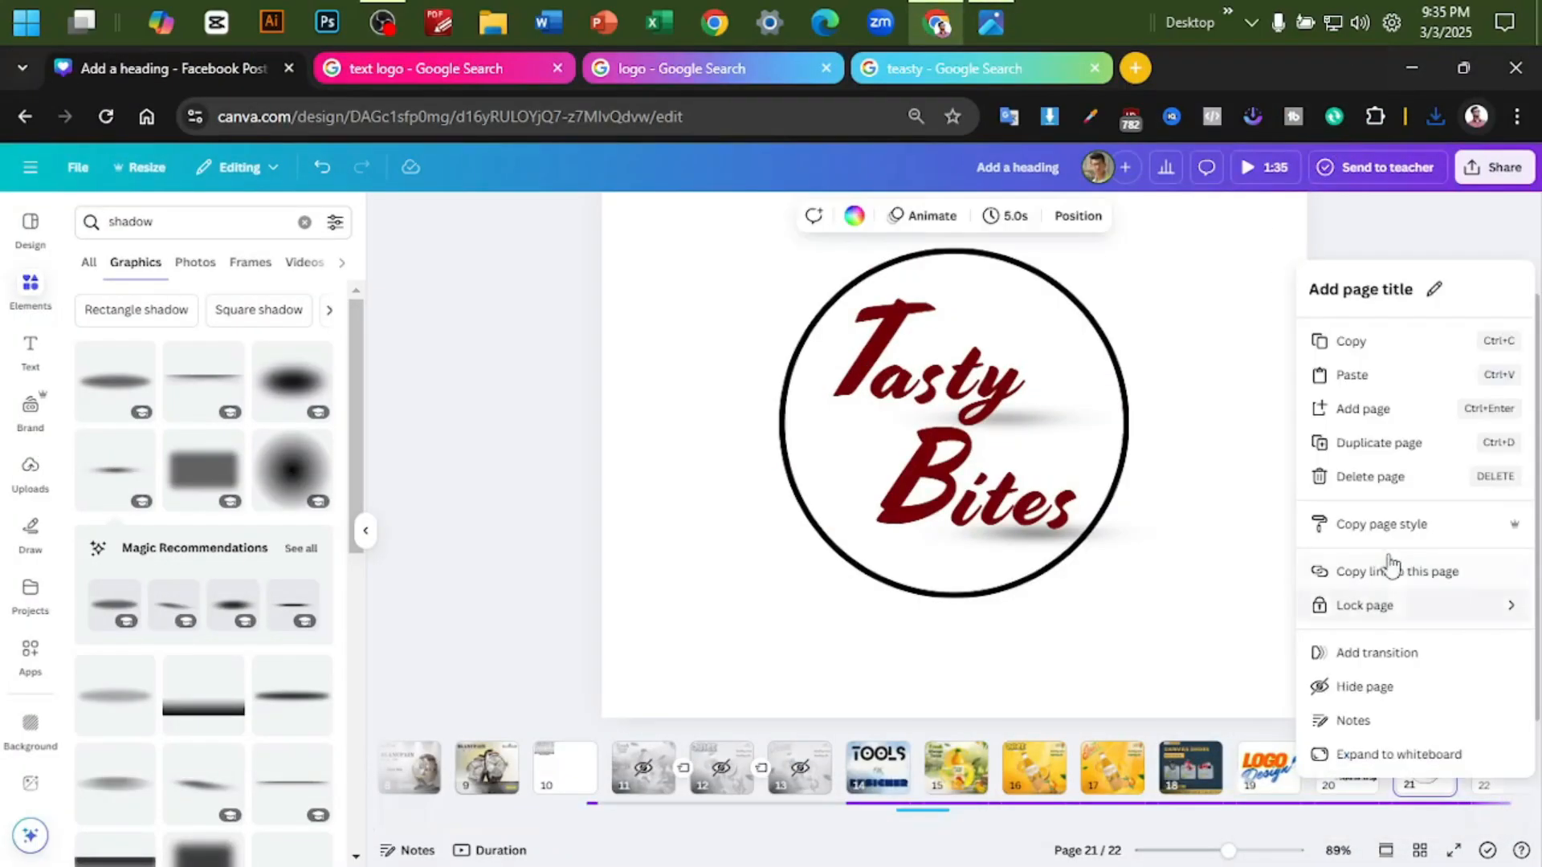
{"action": "left_click", "coordinate": [1387, 444]}
{"action": "left_click", "coordinate": [1360, 379]}
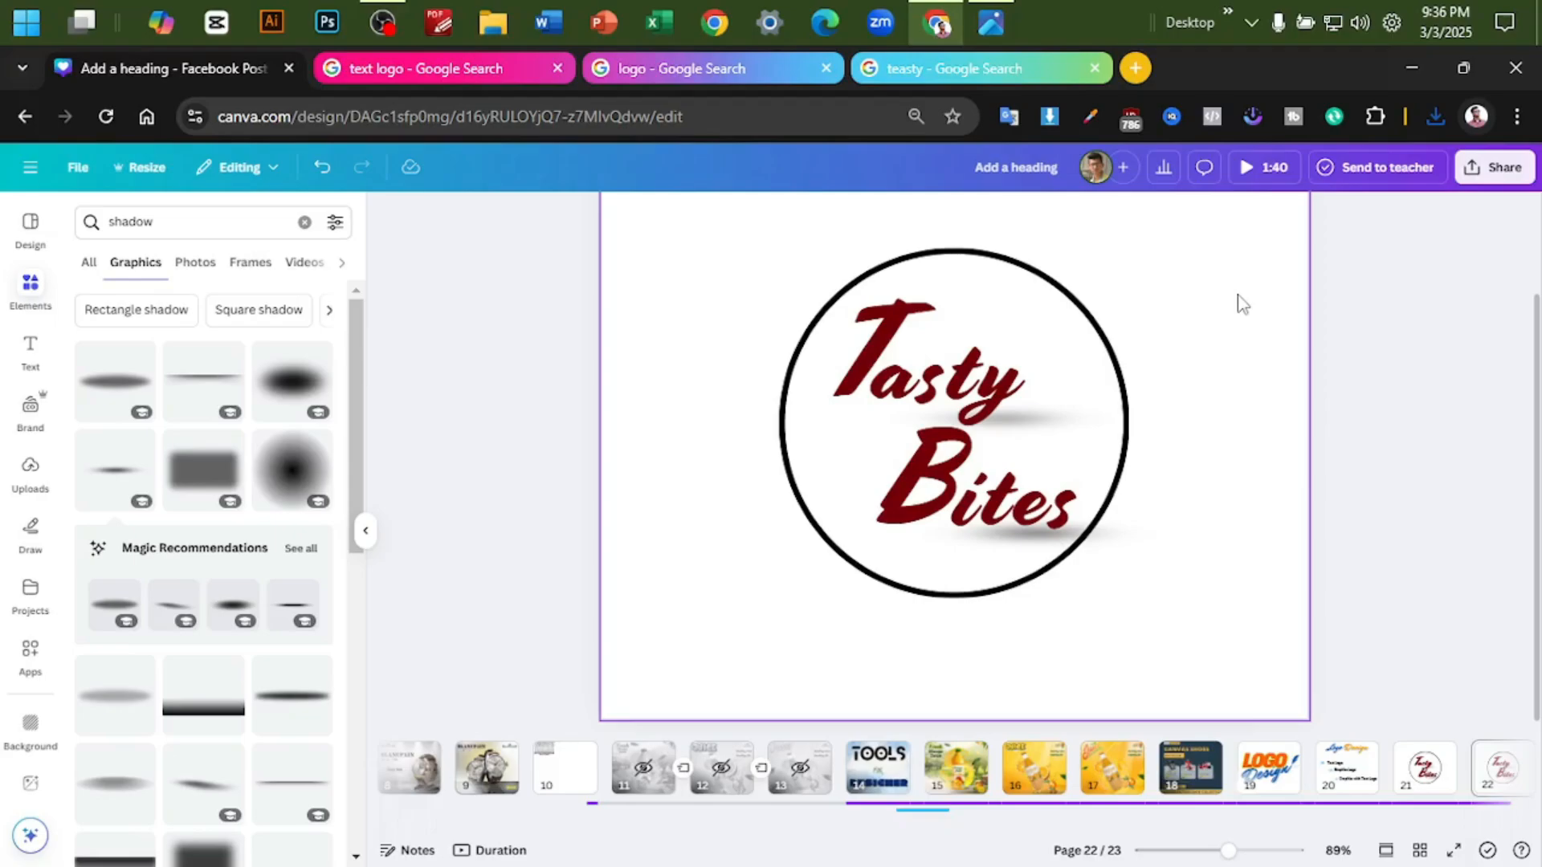
- Search the graphics for "spoon" and browse the results for one that suits the logo
{"action": "left_click_drag", "start_coordinate": [191, 218], "coordinate": [93, 219]}
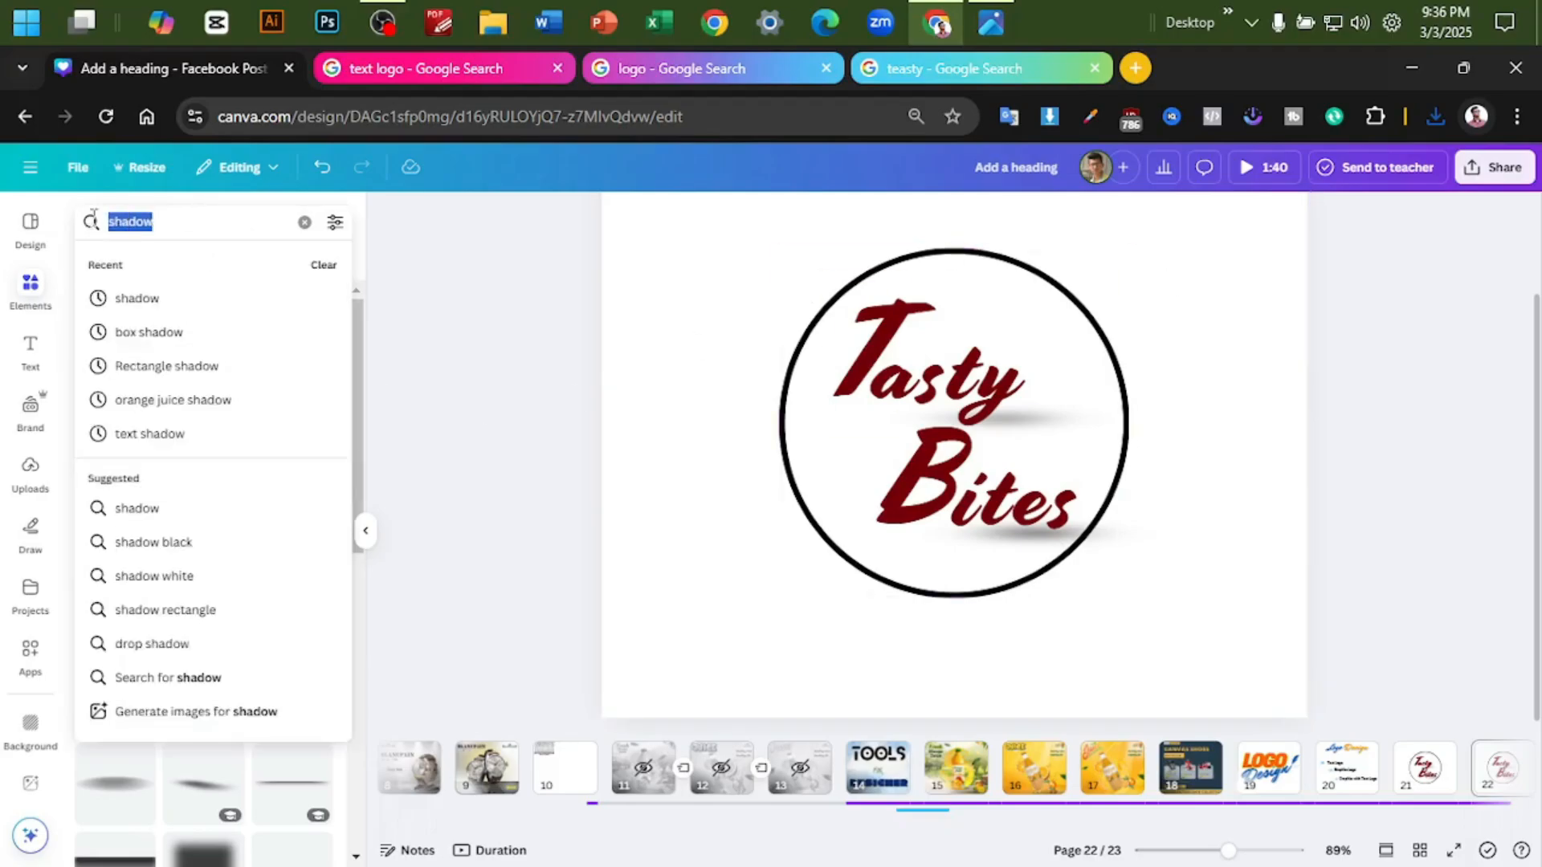
{"action": "type", "text": "spoon"}
{"action": "key", "text": "Return"}
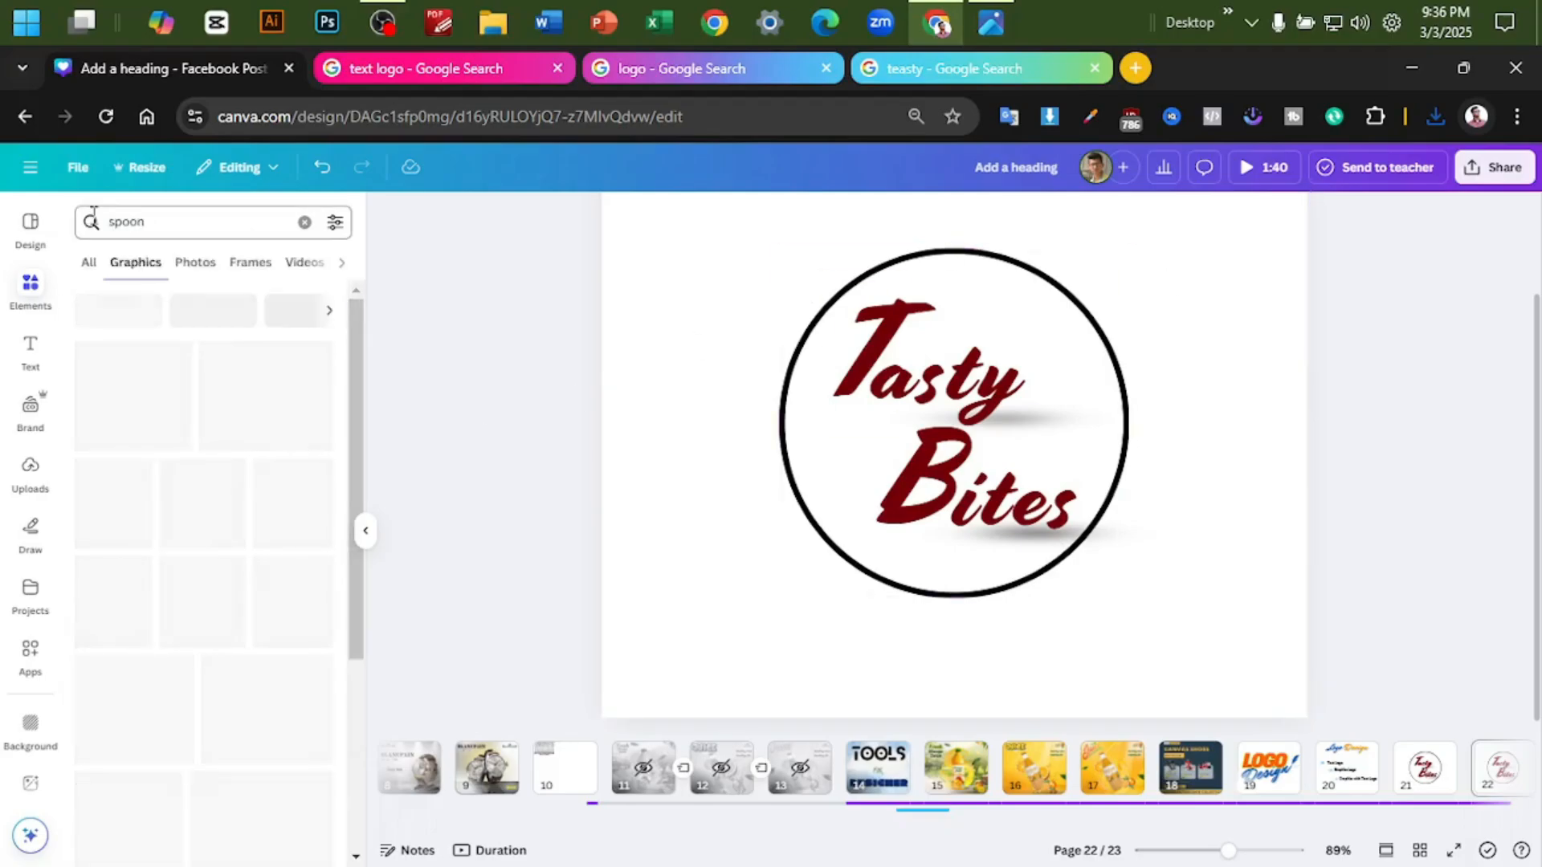
{"action": "scroll", "coordinate": [149, 418], "scroll_direction": "down", "scroll_amount": 4}
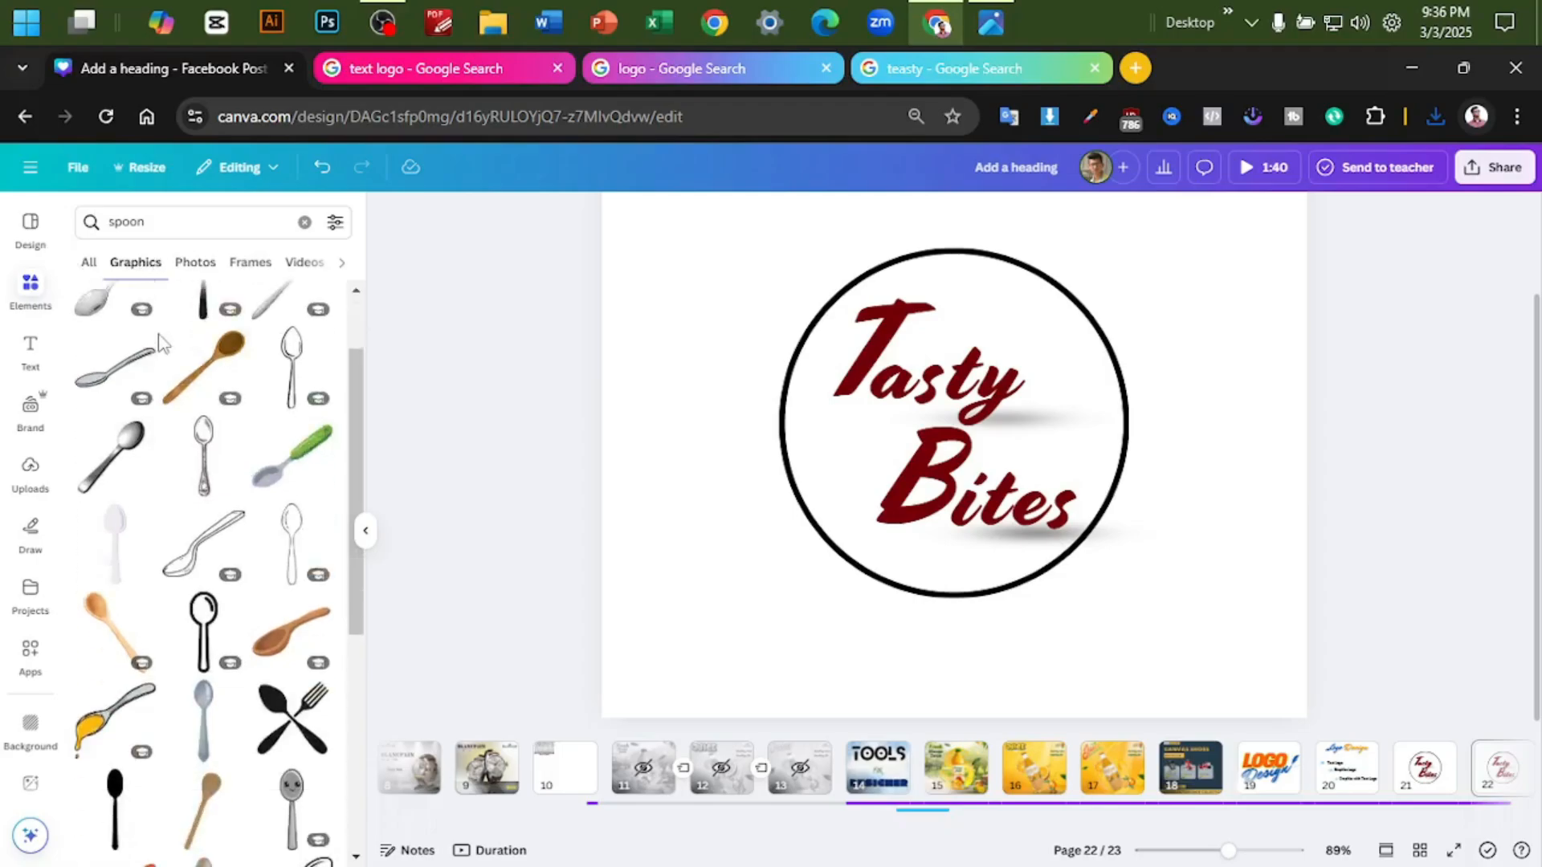
{"action": "scroll", "coordinate": [149, 418], "scroll_direction": "down", "scroll_amount": 4}
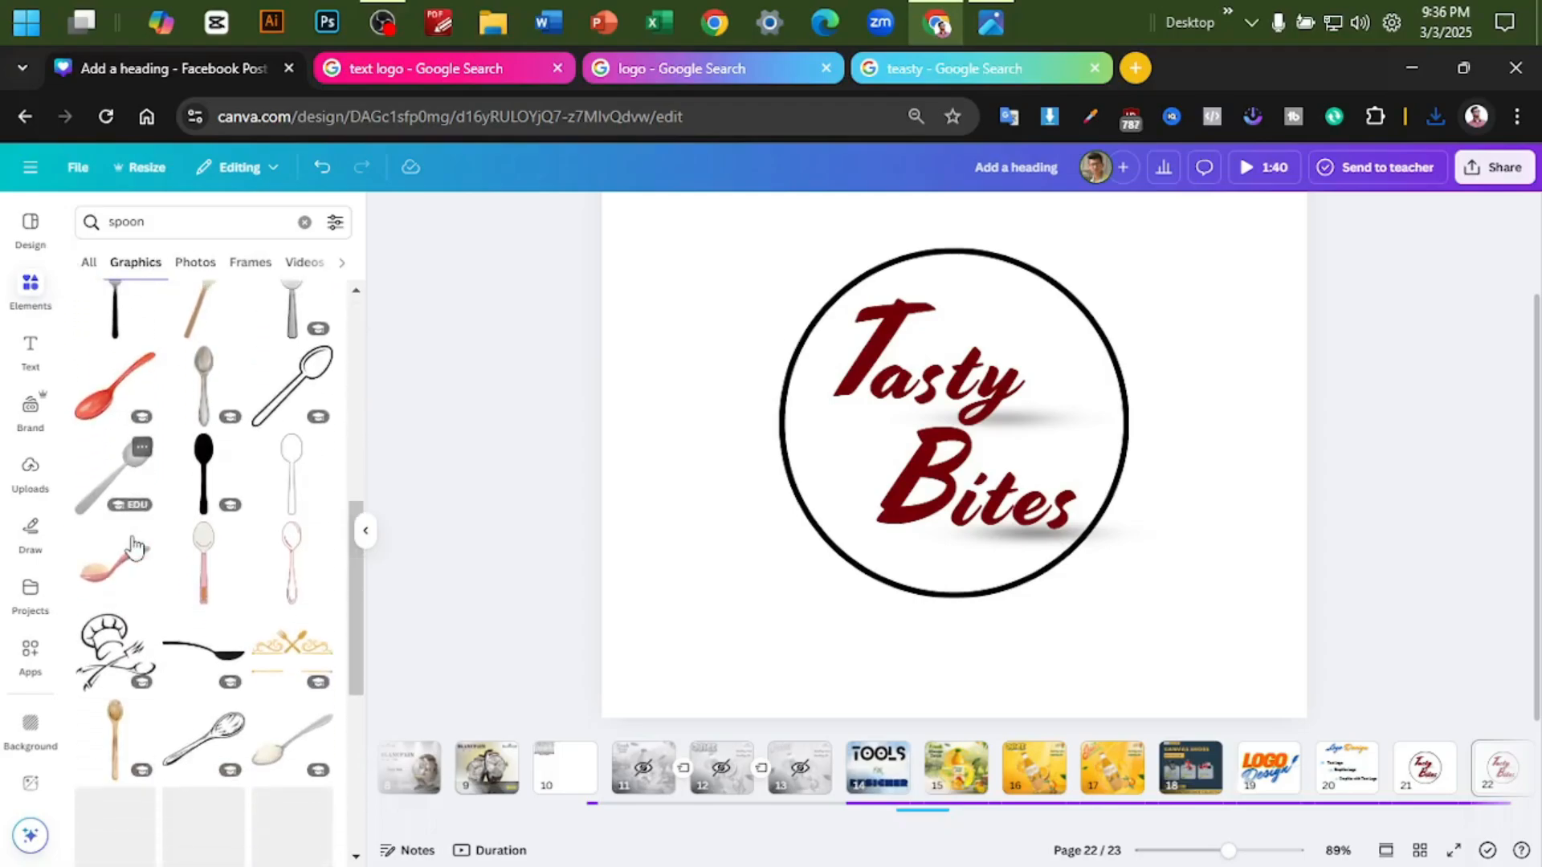
- Search the graphics for "fork" and browse the results
{"action": "left_click", "coordinate": [161, 229]}
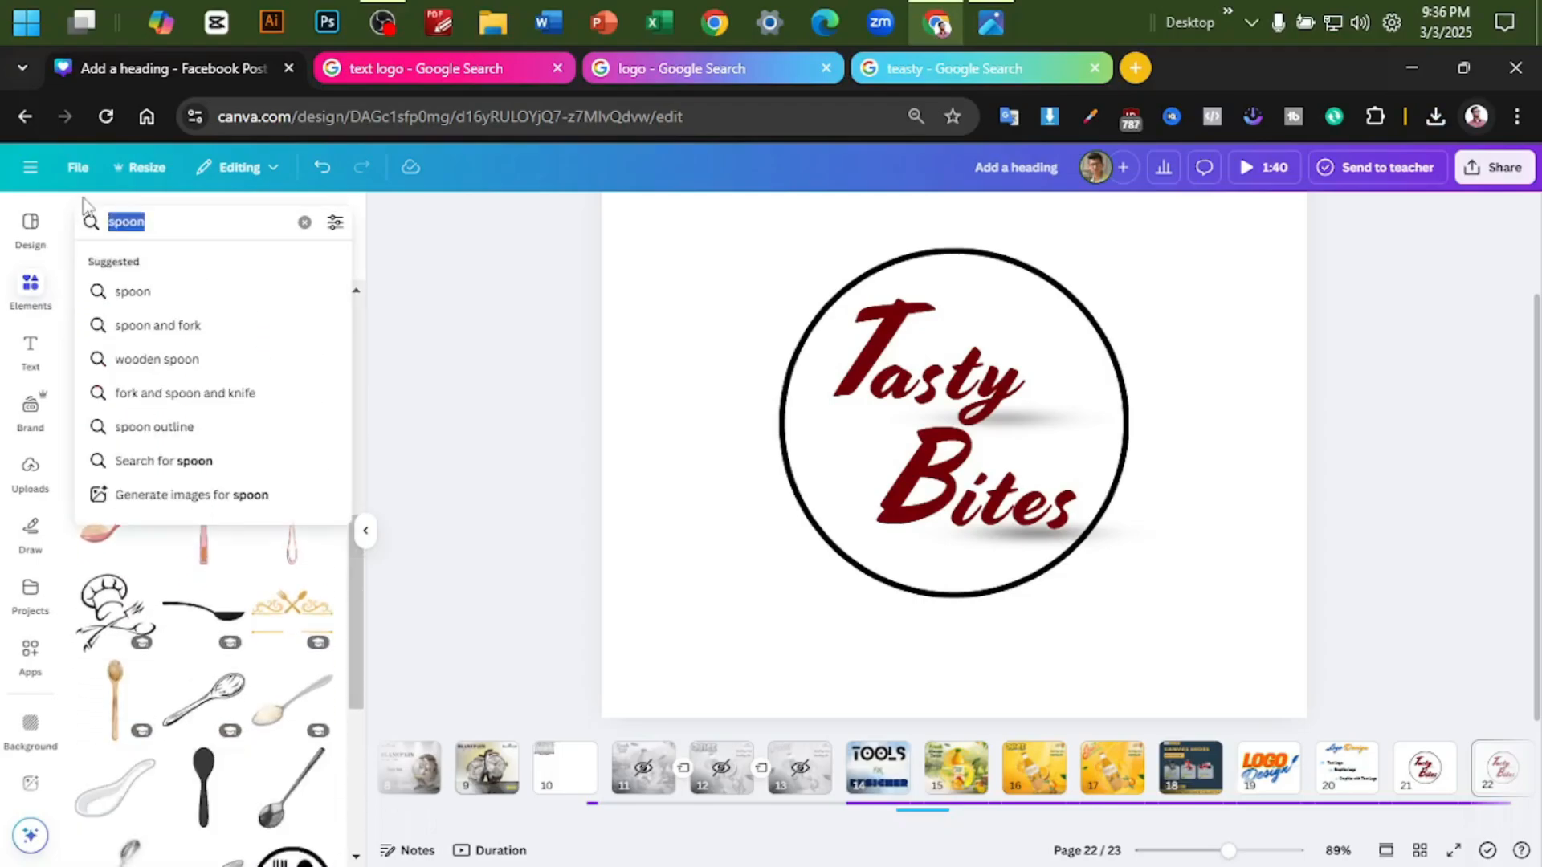
{"action": "type", "text": "fork"}
{"action": "key", "text": "Return"}
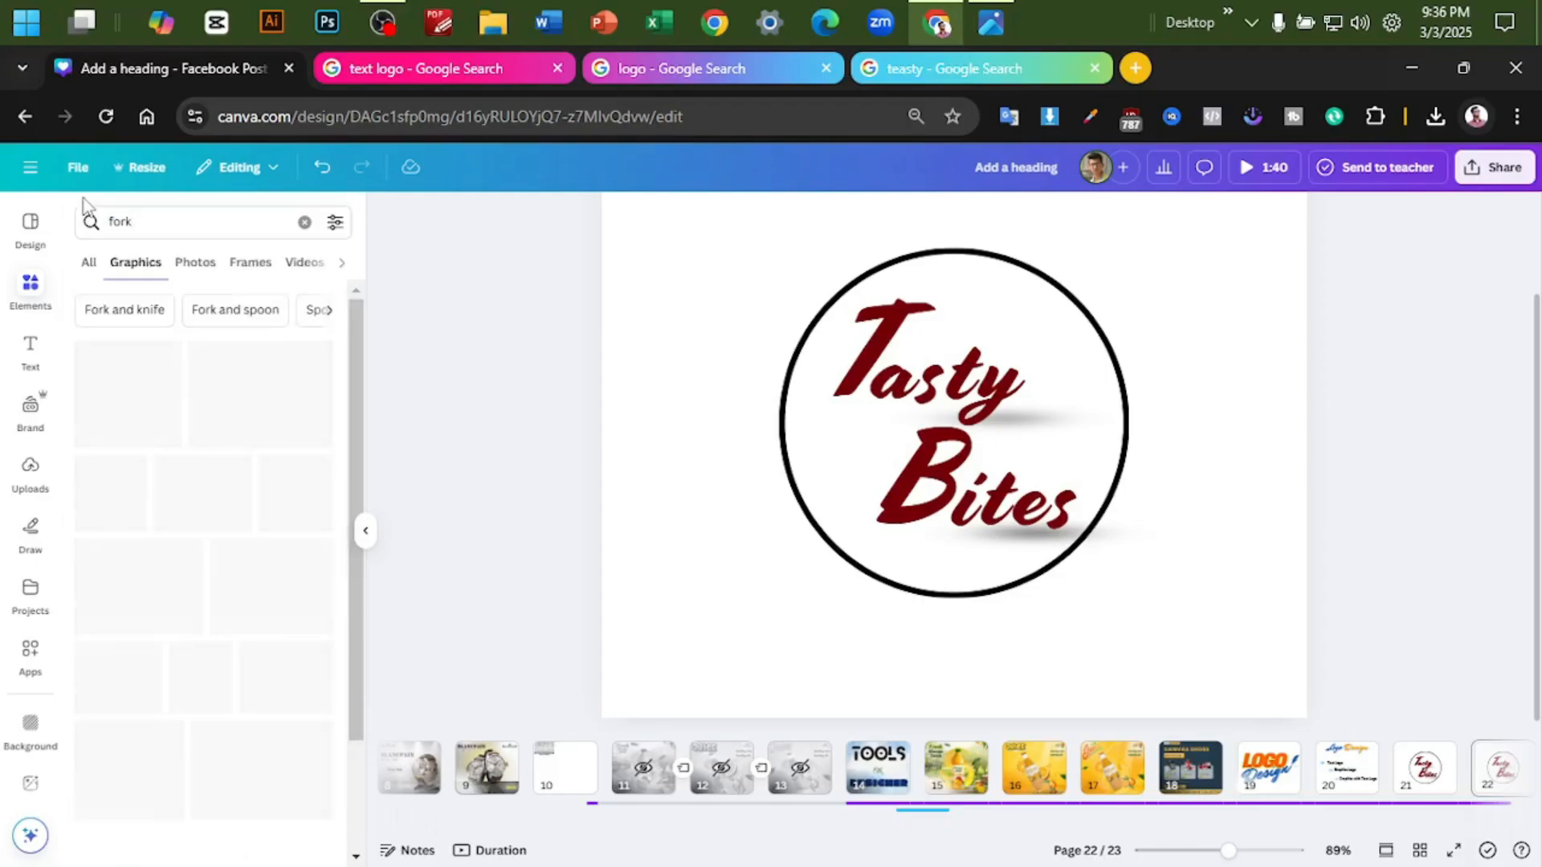
{"action": "scroll", "coordinate": [168, 482], "scroll_direction": "down", "scroll_amount": 5}
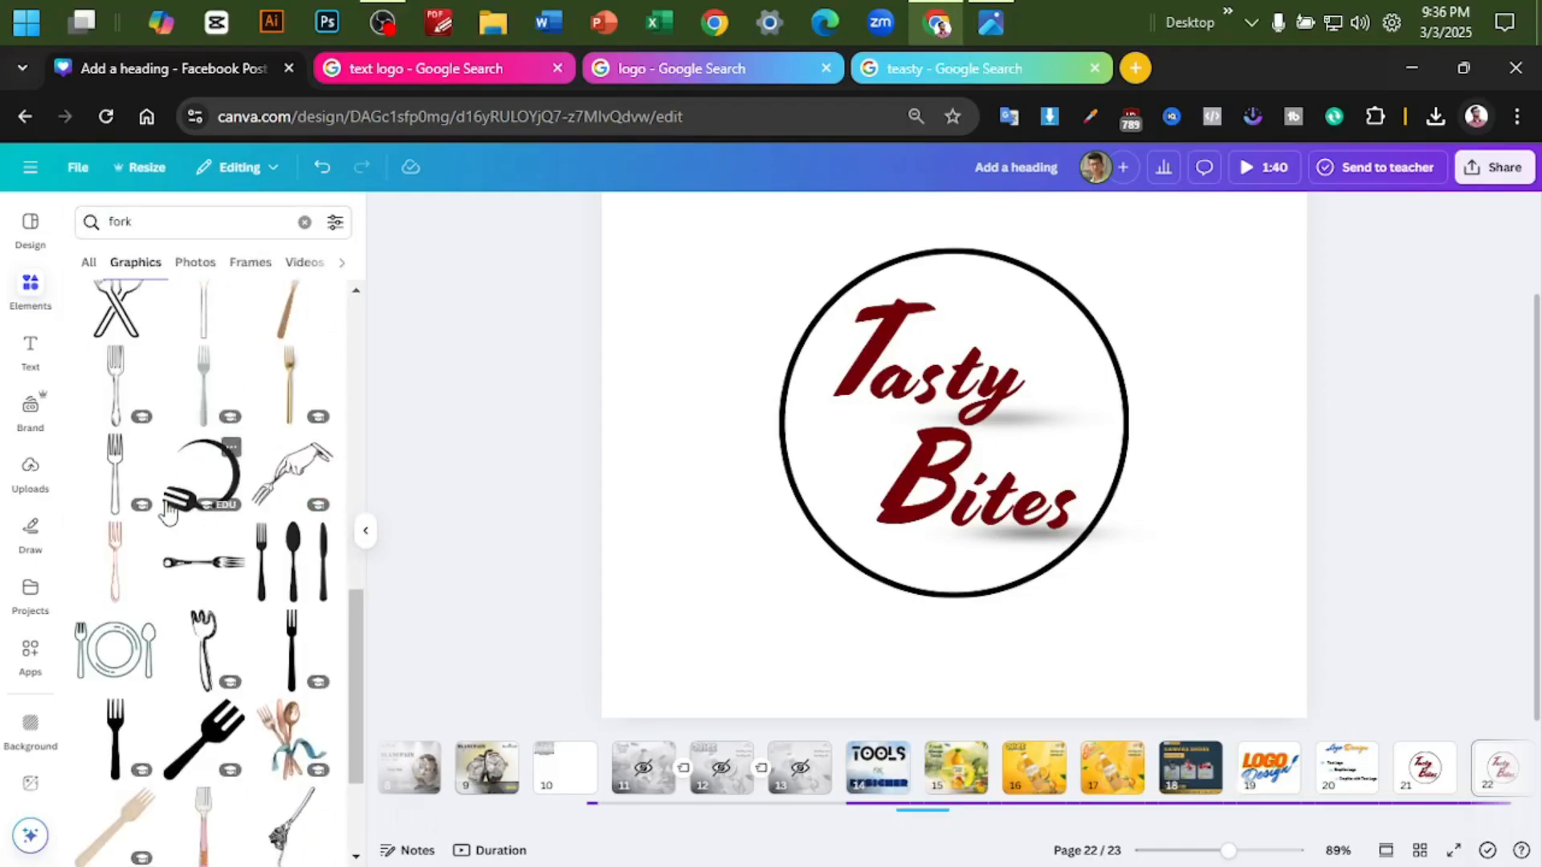
- Try the curved fork graphic on the logo and delete it
{"action": "left_click", "coordinate": [191, 500]}
{"action": "left_click_drag", "start_coordinate": [1032, 411], "coordinate": [763, 586]}
{"action": "key", "text": "Delete"}
- Add the solid black fork graphic and lay it almost horizontally across the top of the "T" in "Tasty"
{"action": "scroll", "coordinate": [184, 492], "scroll_direction": "up", "scroll_amount": 4}
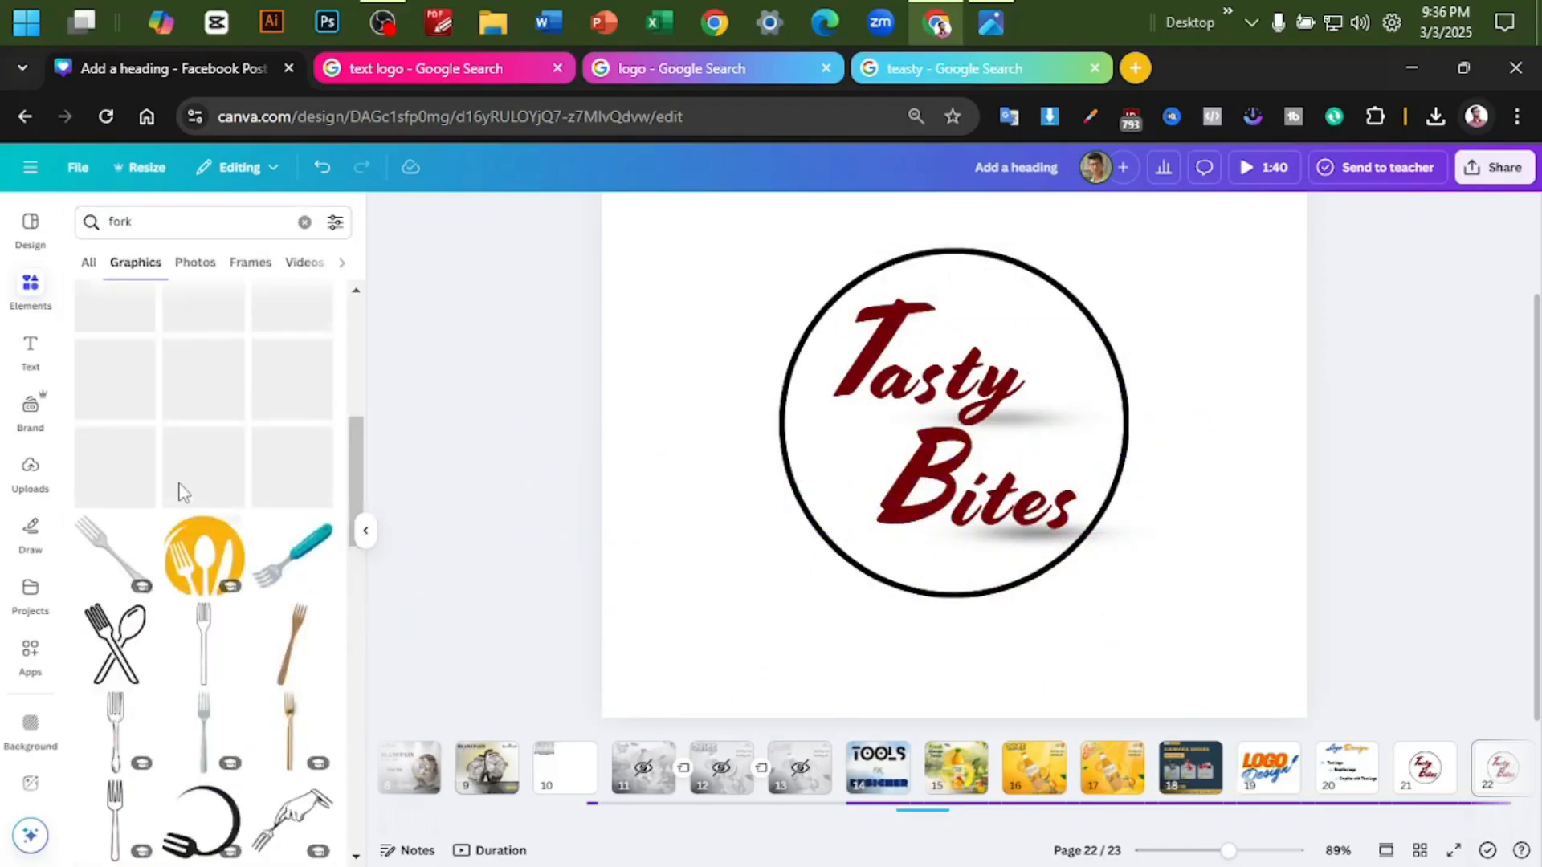
{"action": "scroll", "coordinate": [184, 493], "scroll_direction": "up", "scroll_amount": 5}
{"action": "left_click", "coordinate": [204, 378]}
{"action": "left_click_drag", "start_coordinate": [952, 466], "coordinate": [1013, 352]}
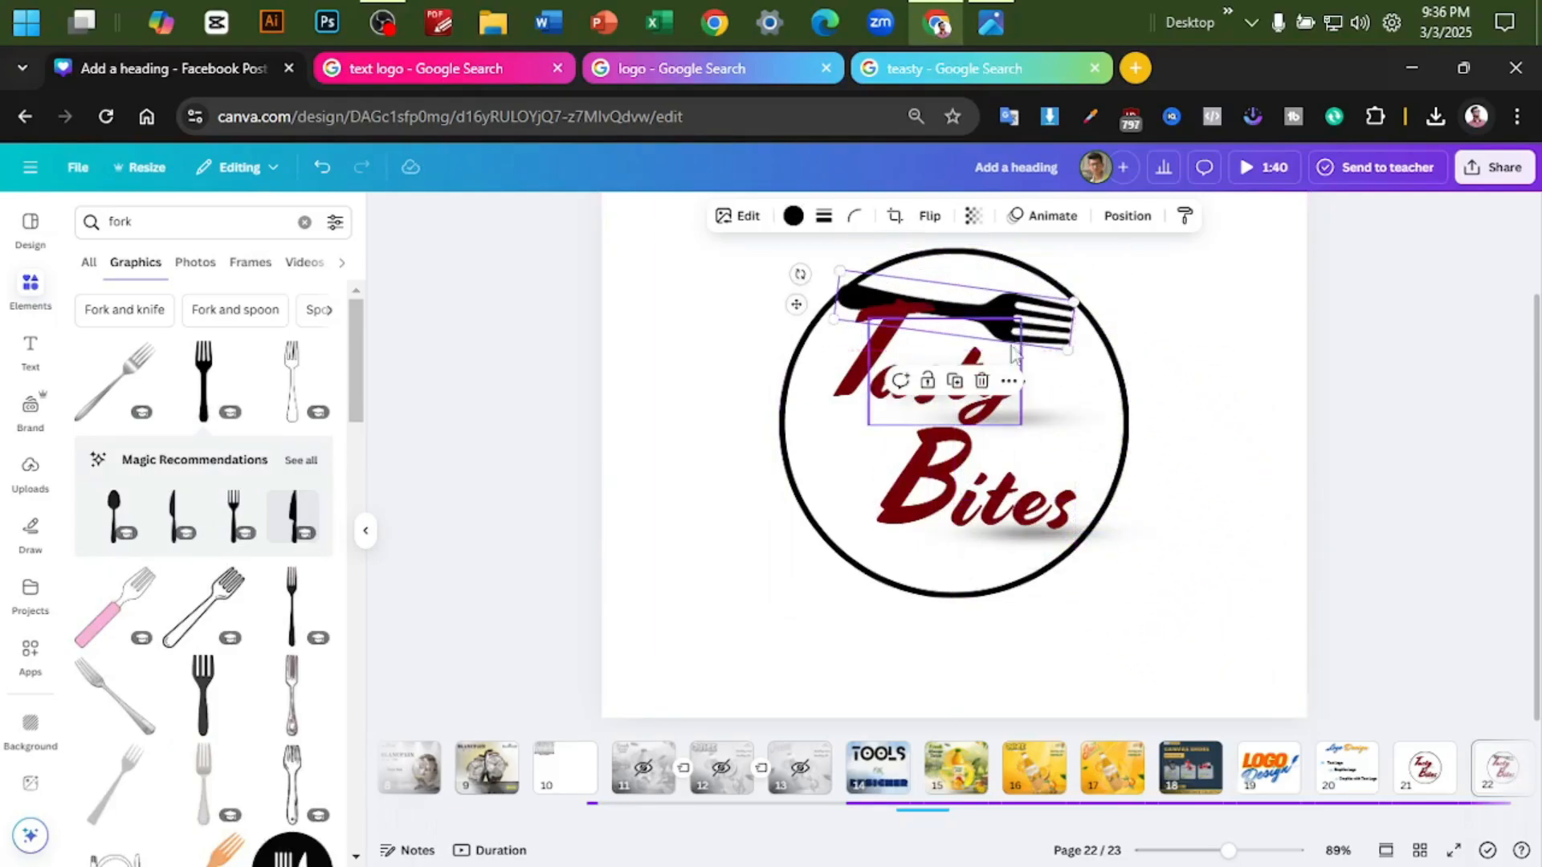
{"action": "left_click_drag", "start_coordinate": [799, 275], "coordinate": [796, 301]}
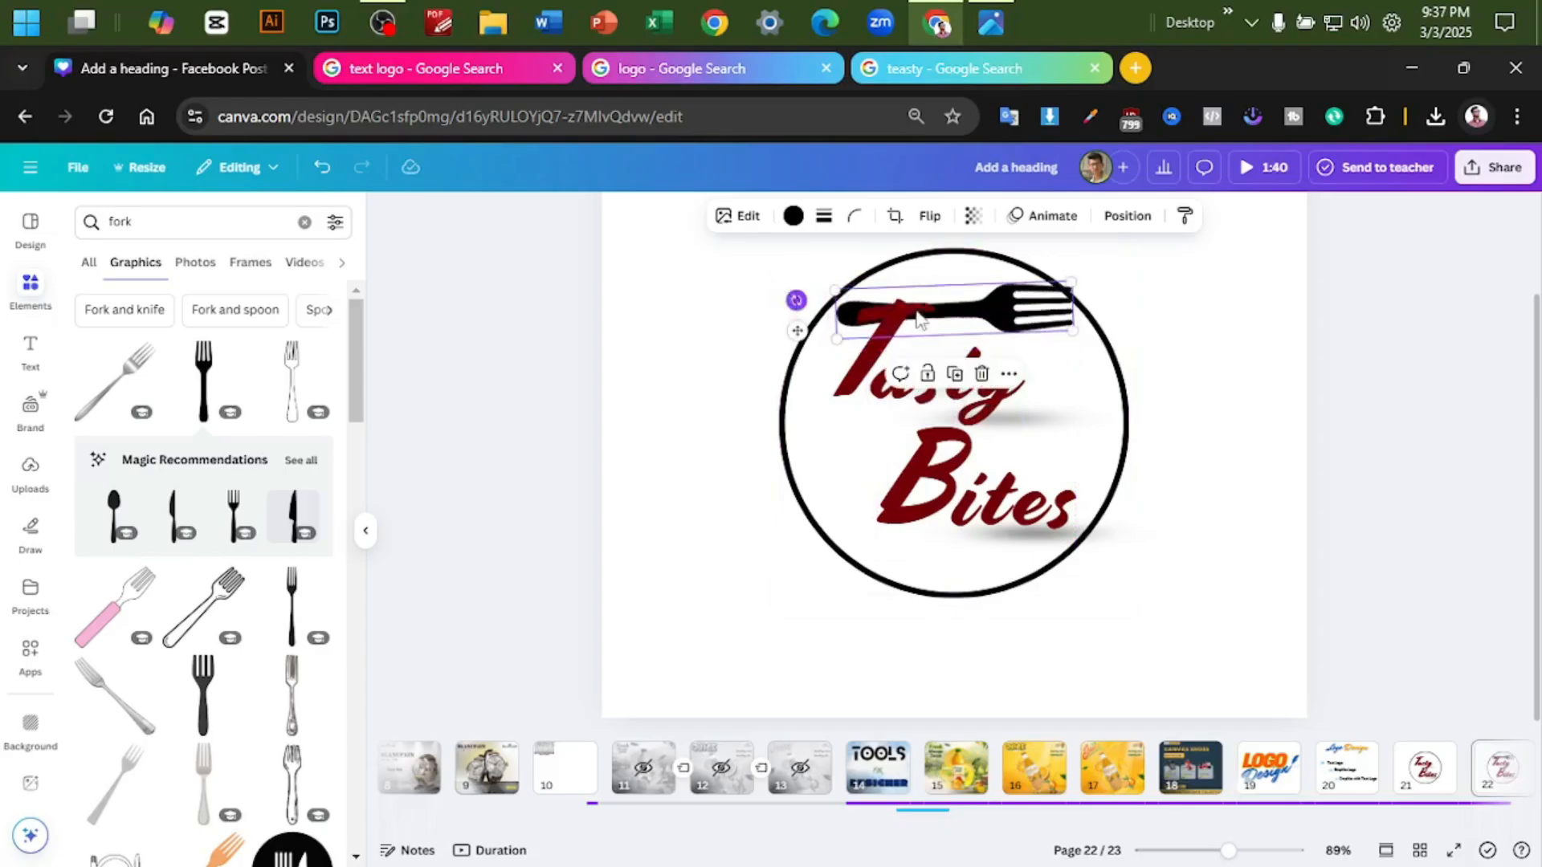
- Shrink the fork and tilt it to 84° so that its handle follows the crossbar of the "T"
{"action": "scroll", "coordinate": [1160, 348], "scroll_direction": "up", "scroll_amount": 5, "text": "ctrl"}
{"action": "key", "text": "F11"}
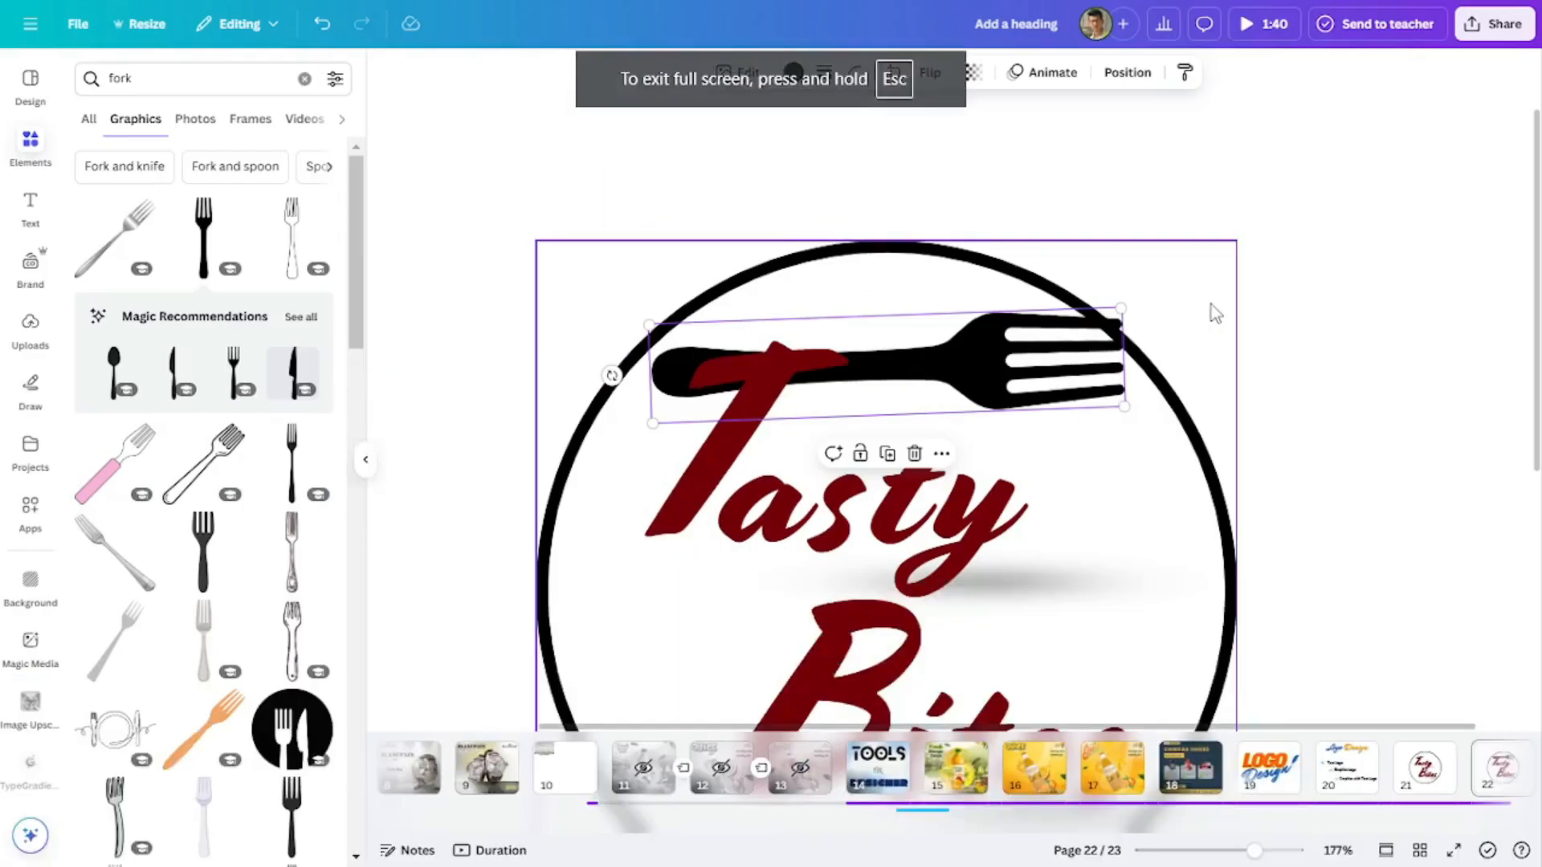
{"action": "left_click_drag", "start_coordinate": [1124, 406], "coordinate": [980, 382]}
{"action": "key", "text": "ctrl+minus"}
{"action": "key", "text": "ctrl+minus"}
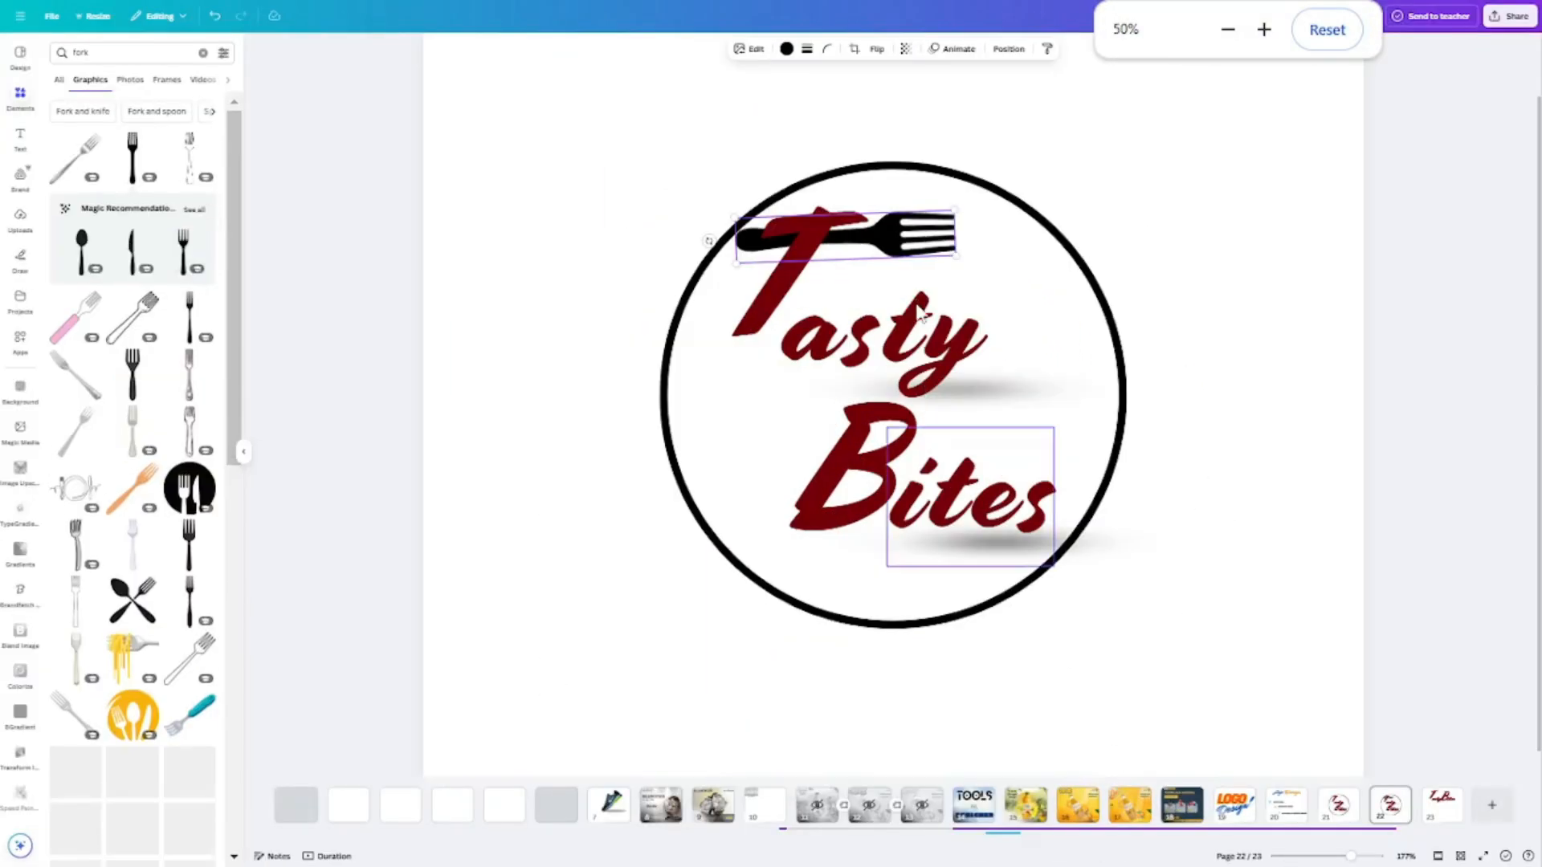
{"action": "scroll", "coordinate": [962, 272], "scroll_direction": "up", "scroll_amount": 2, "text": "ctrl"}
{"action": "scroll", "coordinate": [1197, 240], "scroll_direction": "up", "scroll_amount": 1}
{"action": "left_click_drag", "start_coordinate": [884, 290], "coordinate": [917, 265]}
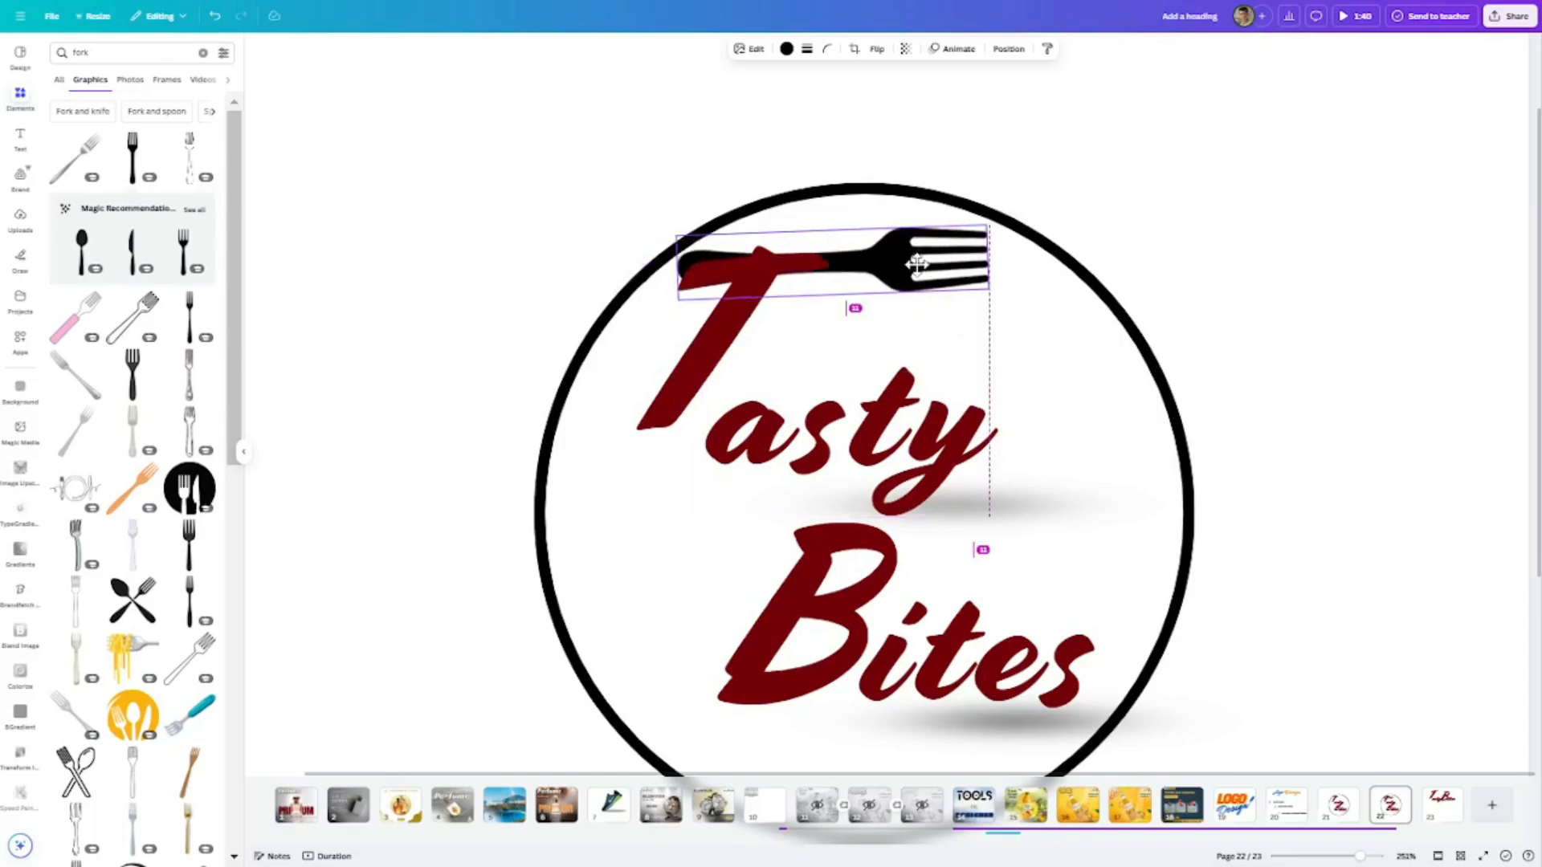
{"action": "left_click_drag", "start_coordinate": [647, 265], "coordinate": [646, 277]}
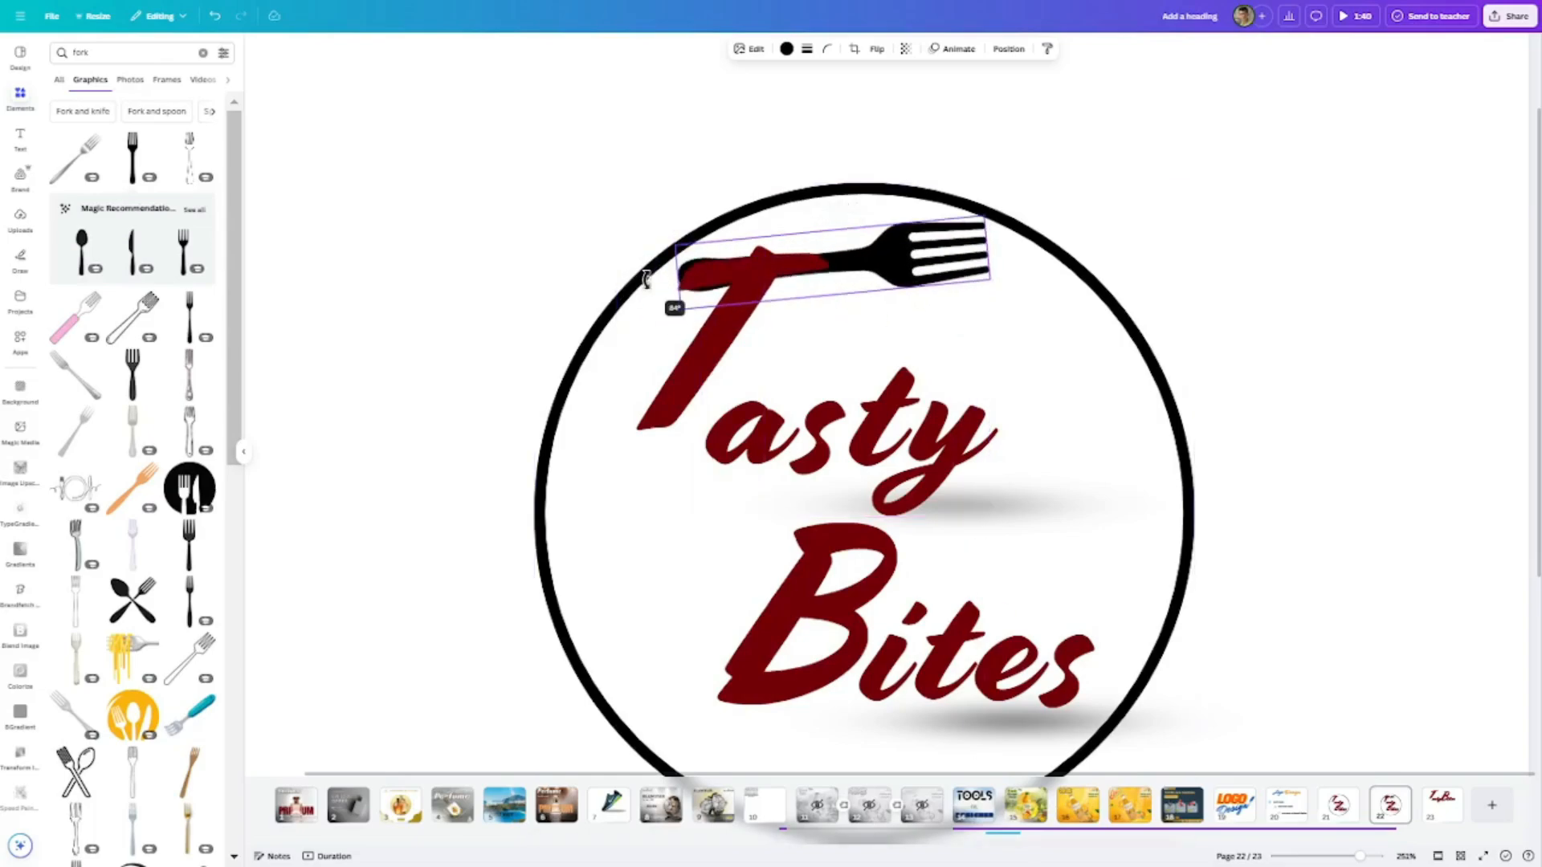
{"action": "left_click_drag", "start_coordinate": [993, 280], "coordinate": [914, 277]}
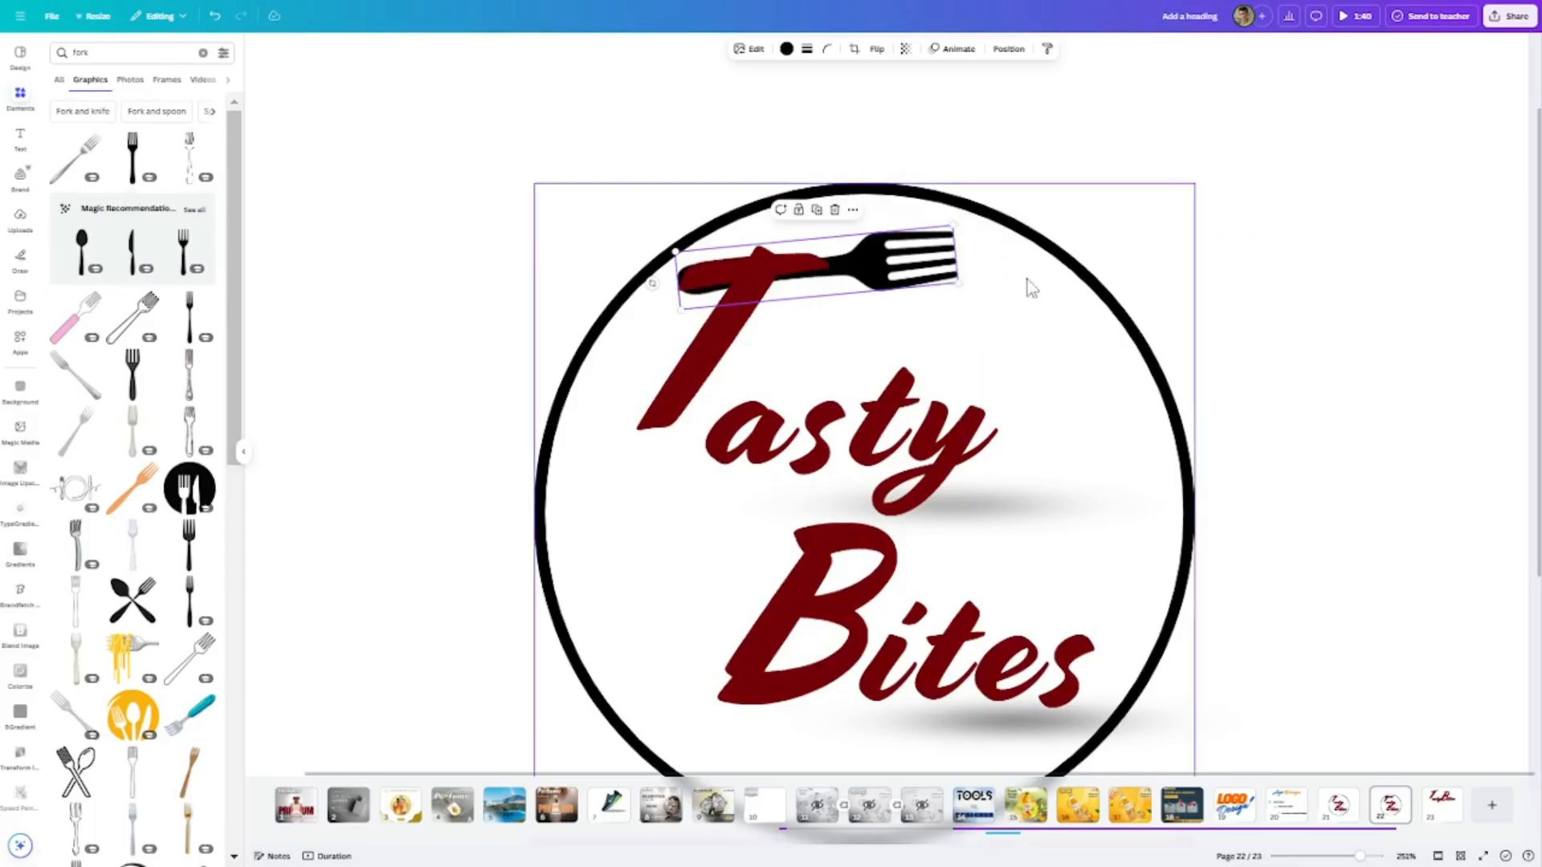
- Recolour the fork to the dark red of the lettering
{"action": "left_click", "coordinate": [786, 48]}
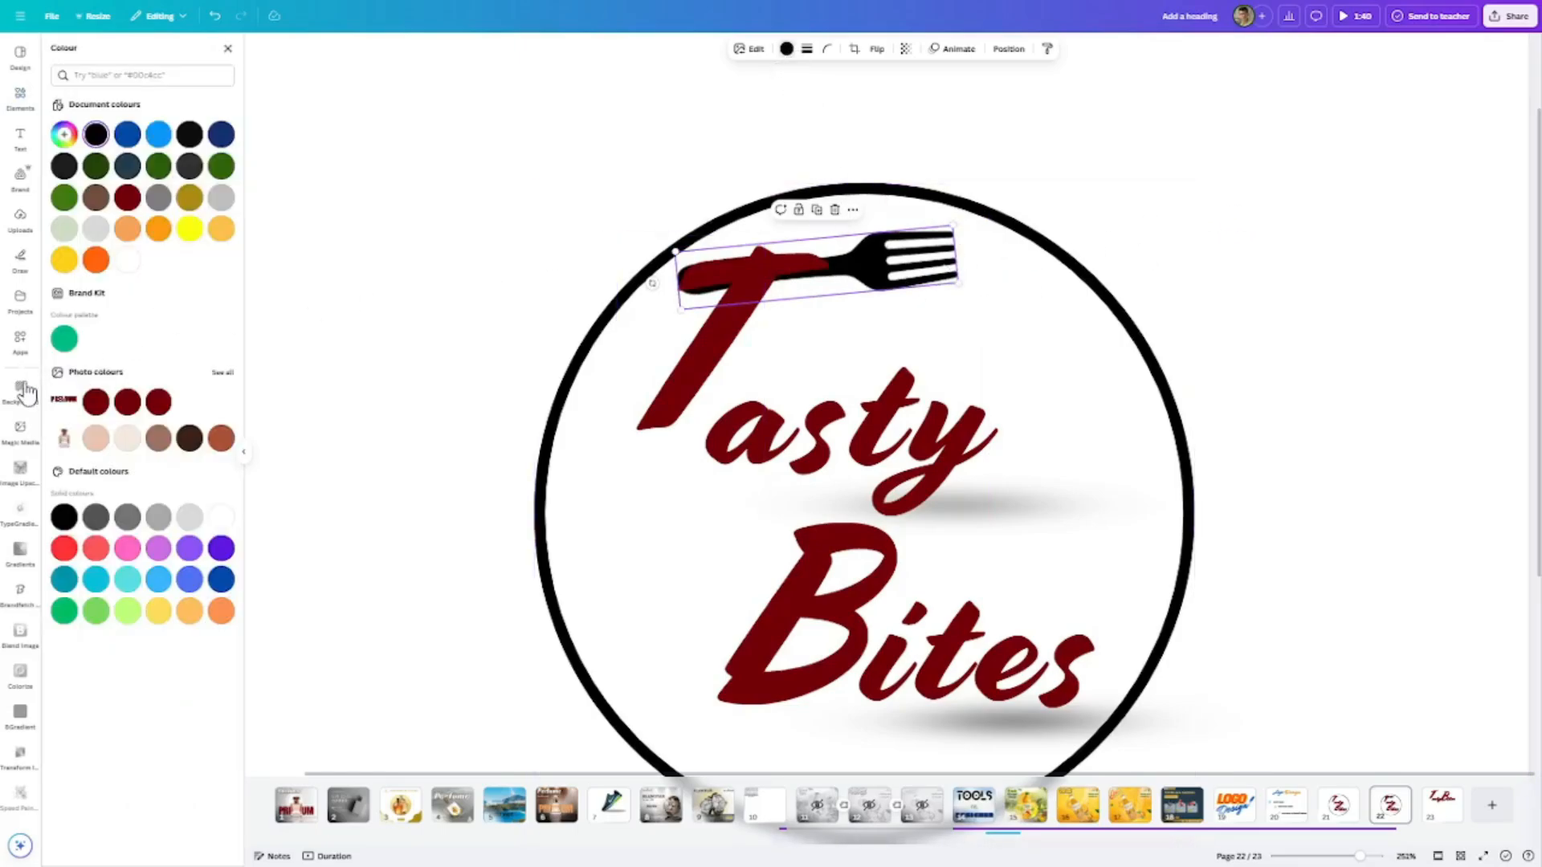
{"action": "left_click", "coordinate": [95, 401]}
{"action": "left_click", "coordinate": [1153, 202]}
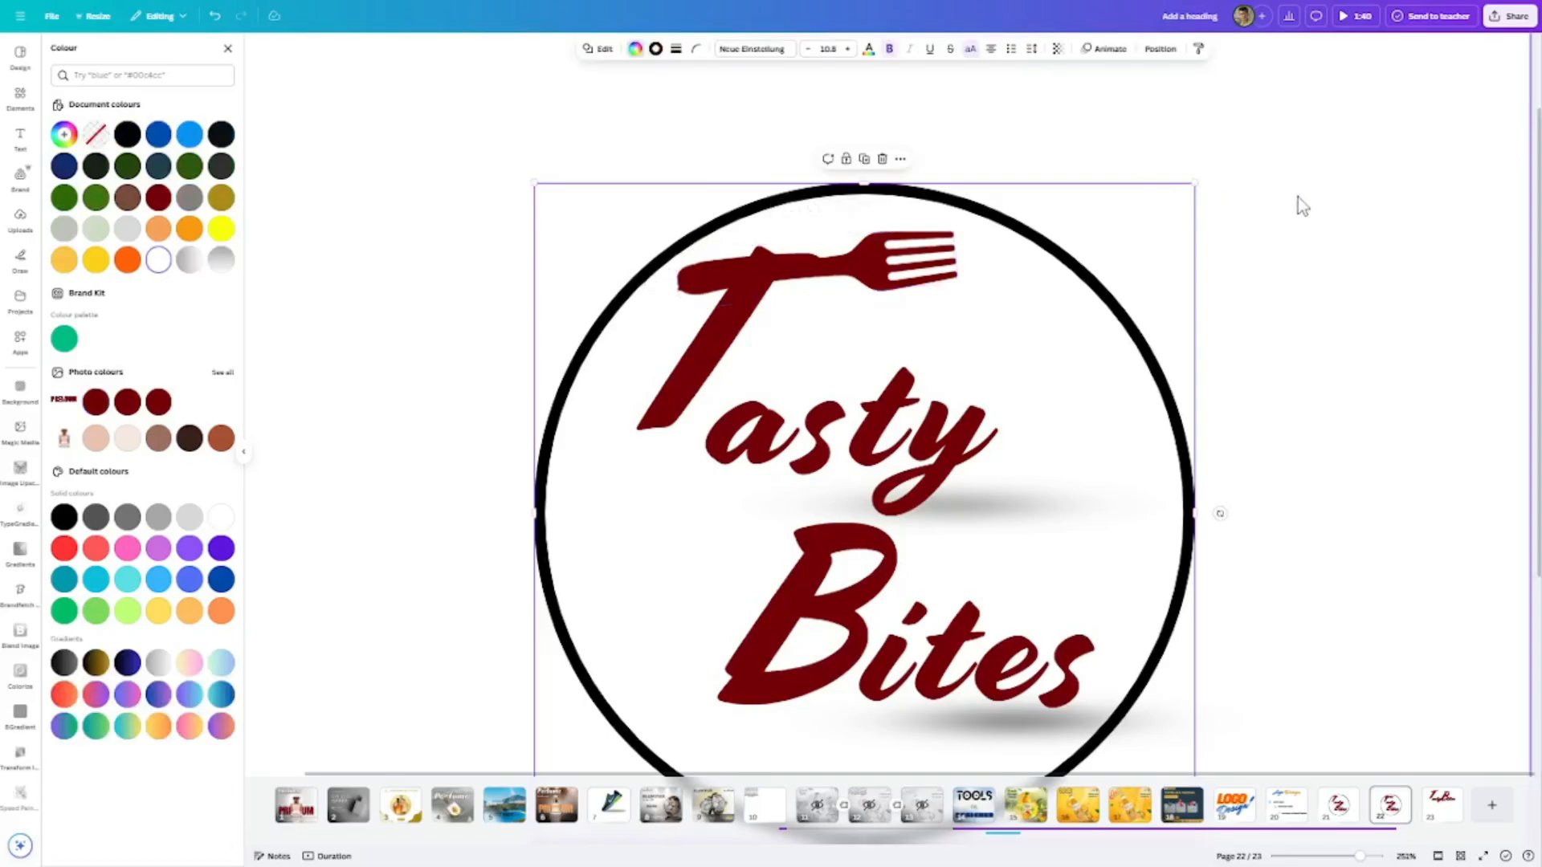
- Nudge the fork onto the crossbar of the "T" and enlarge it slightly so its handle blends into the letter
{"action": "scroll", "coordinate": [932, 265], "scroll_direction": "up", "scroll_amount": 5}
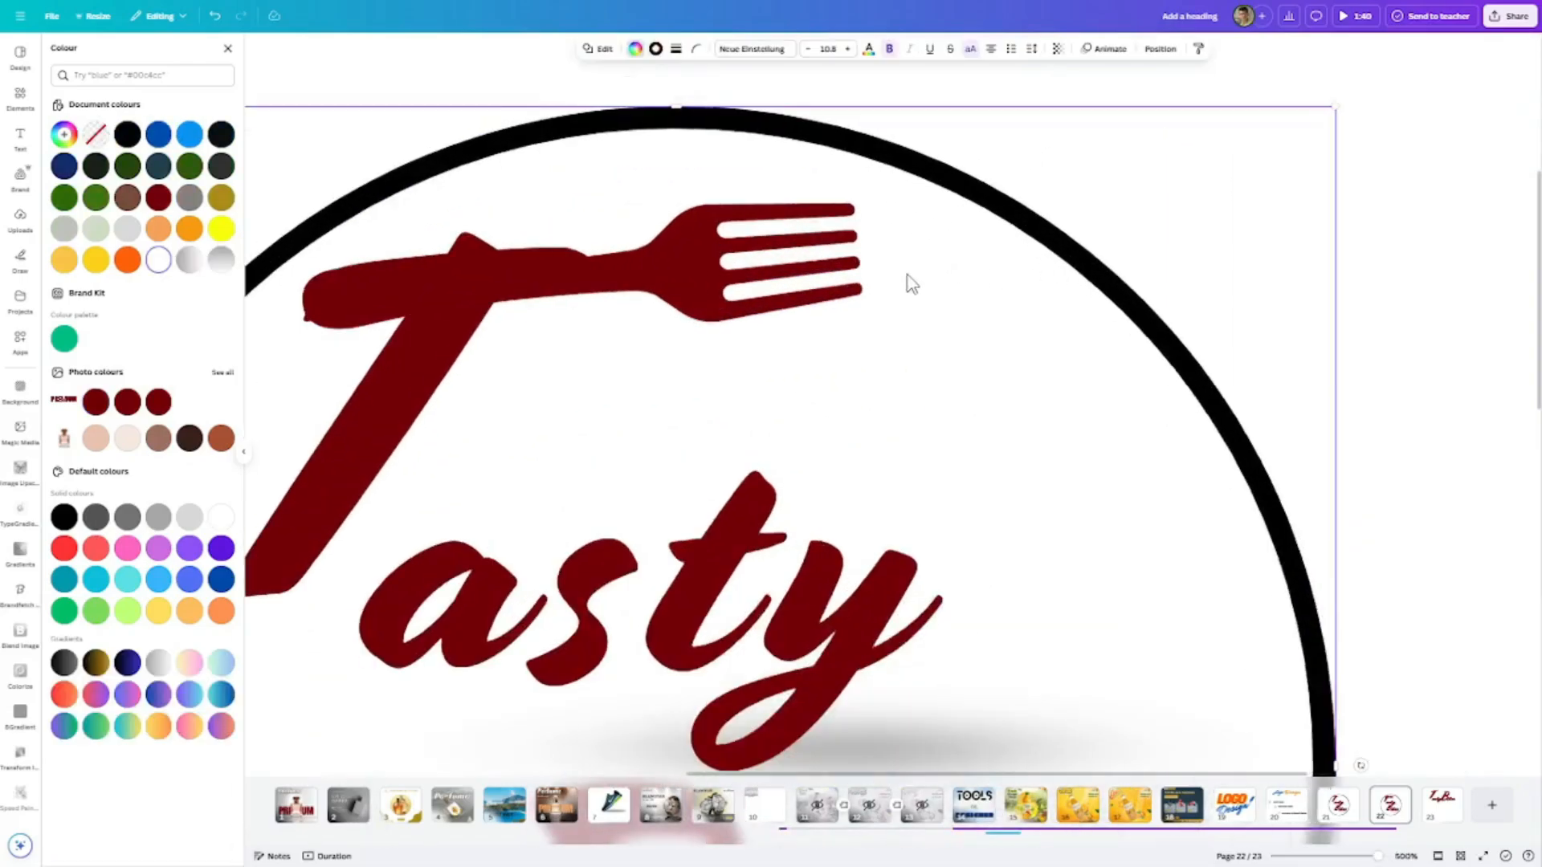
{"action": "scroll", "coordinate": [905, 281], "scroll_direction": "left", "scroll_amount": 3}
{"action": "left_click", "coordinate": [827, 269]}
{"action": "left_click_drag", "start_coordinate": [827, 262], "coordinate": [822, 268]}
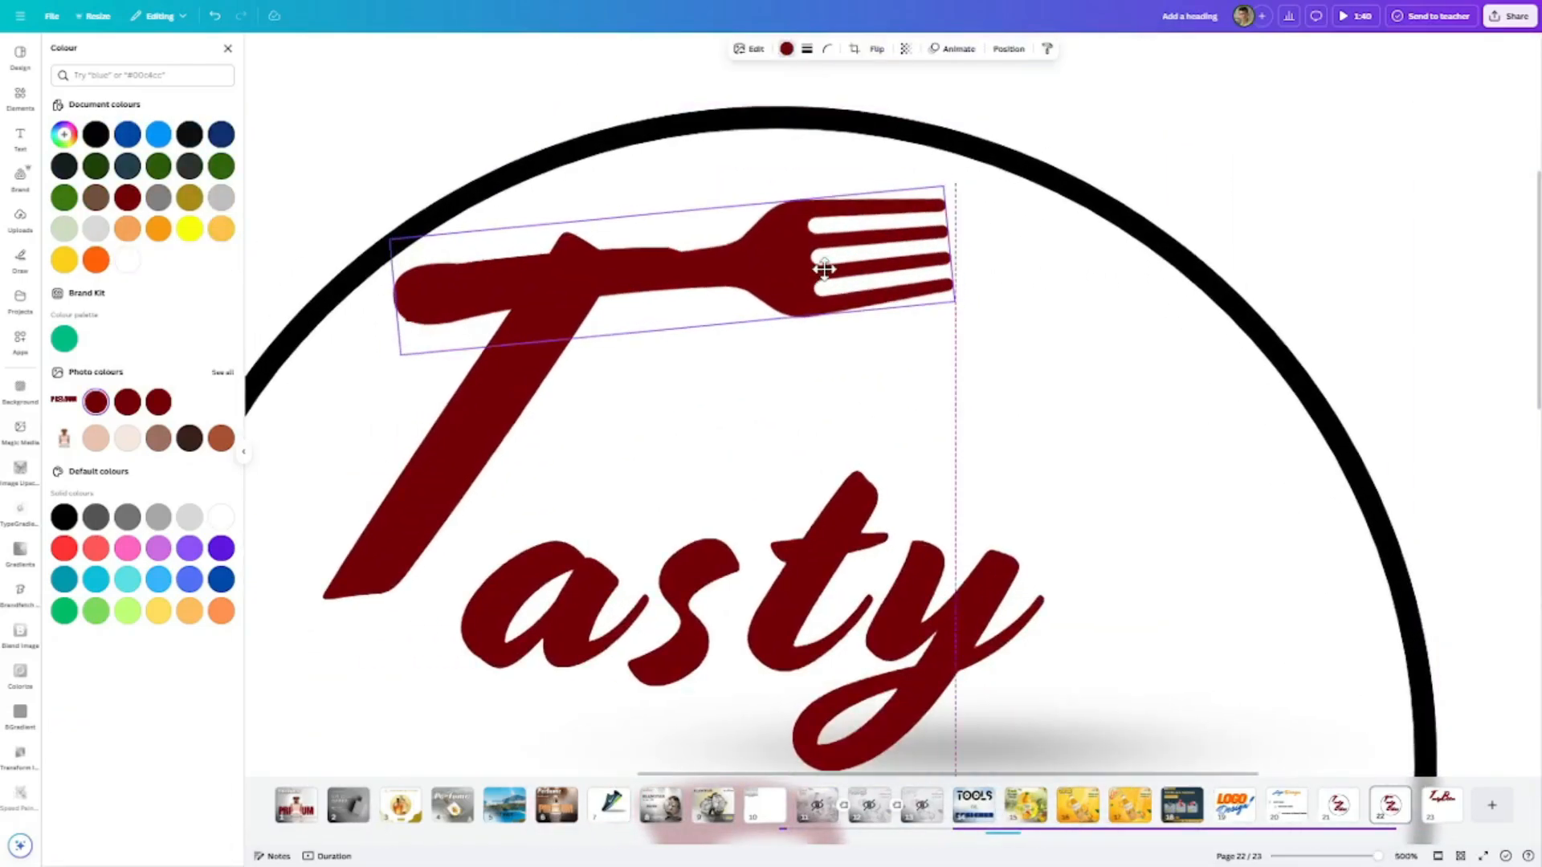
{"action": "left_click_drag", "start_coordinate": [958, 301], "coordinate": [995, 305]}
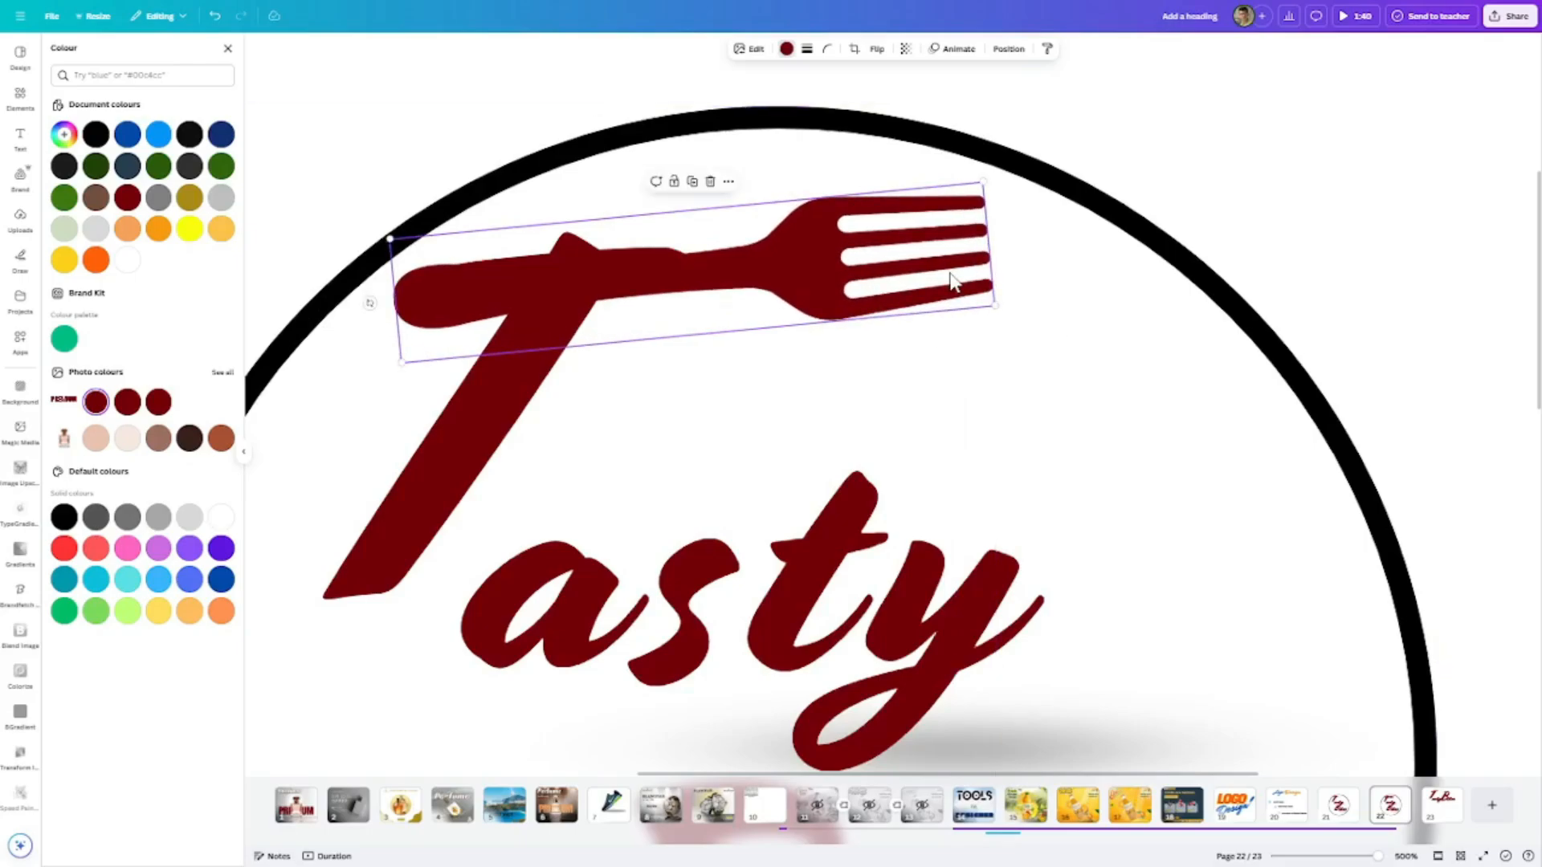
- Shift the fork slightly along the crossbar of the "T" so its handle extends past the letter's stem
{"action": "left_click_drag", "start_coordinate": [883, 261], "coordinate": [864, 251]}
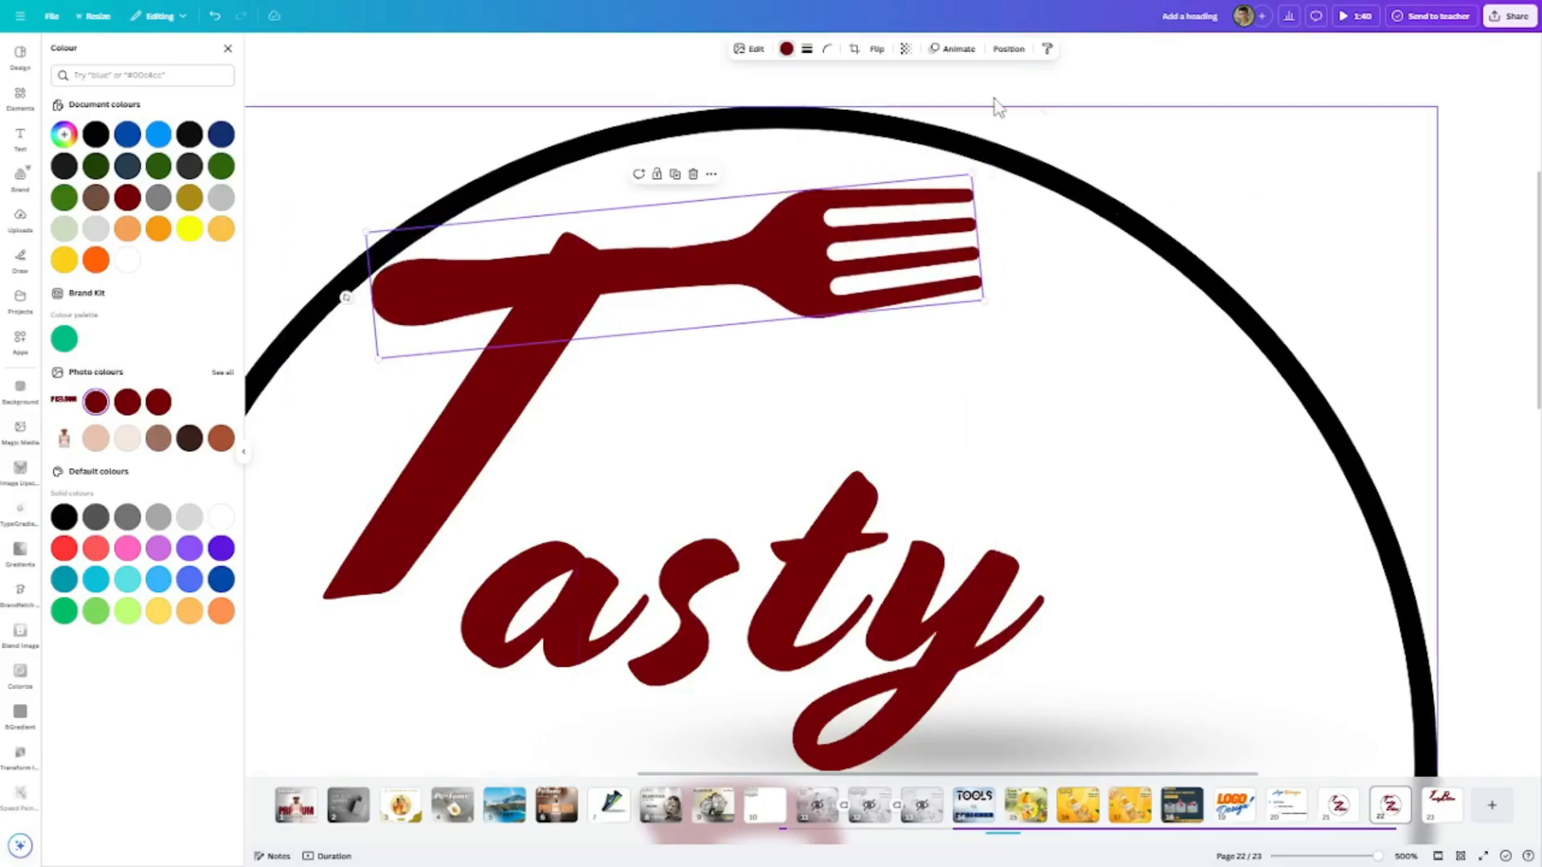
{"action": "left_click", "coordinate": [767, 78]}
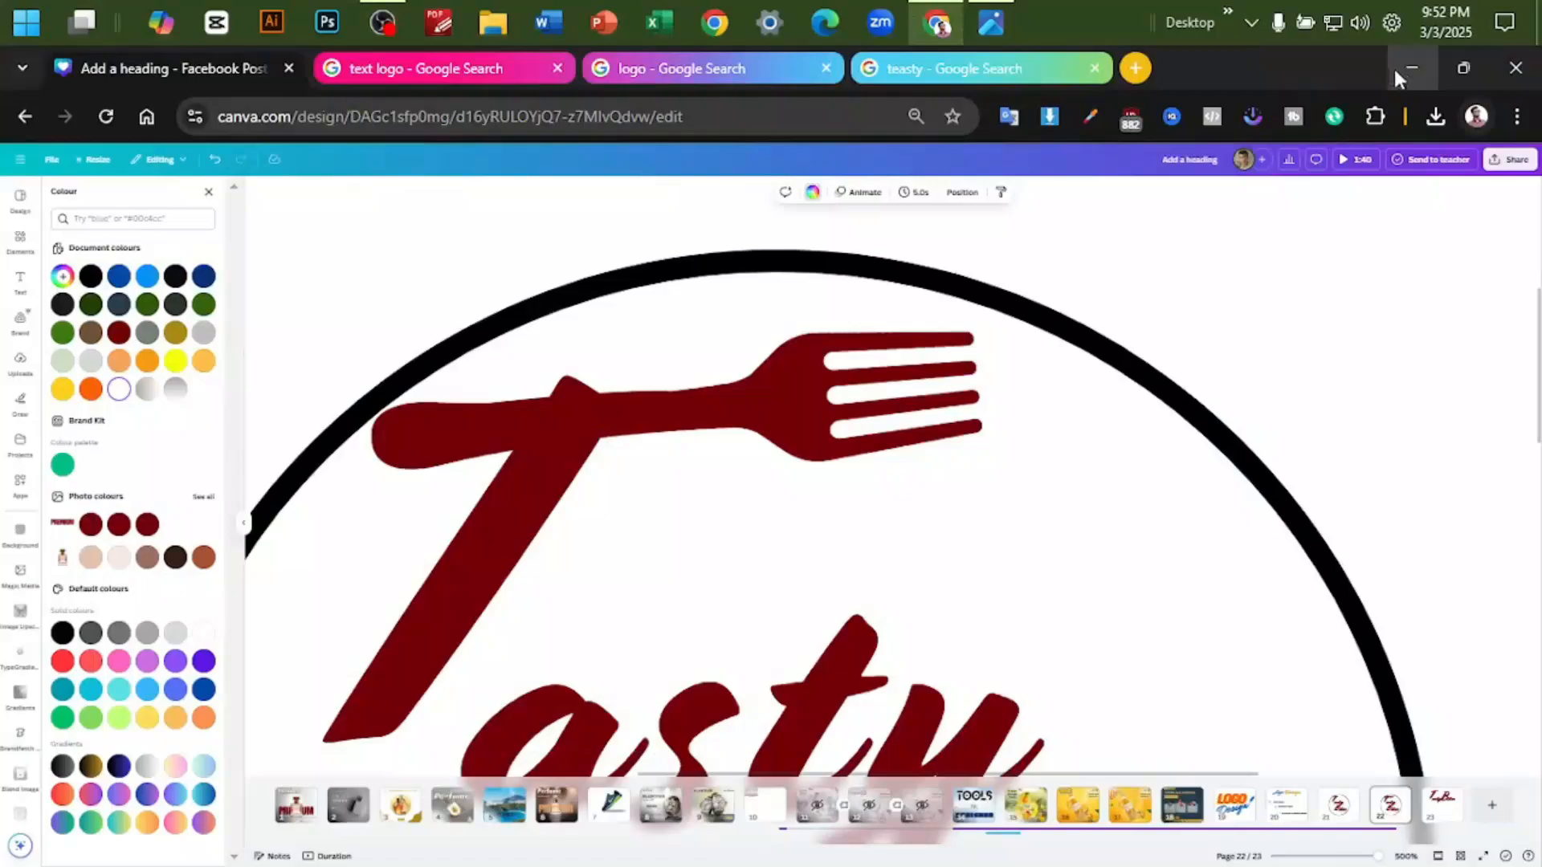
{"action": "key", "text": "F11"}
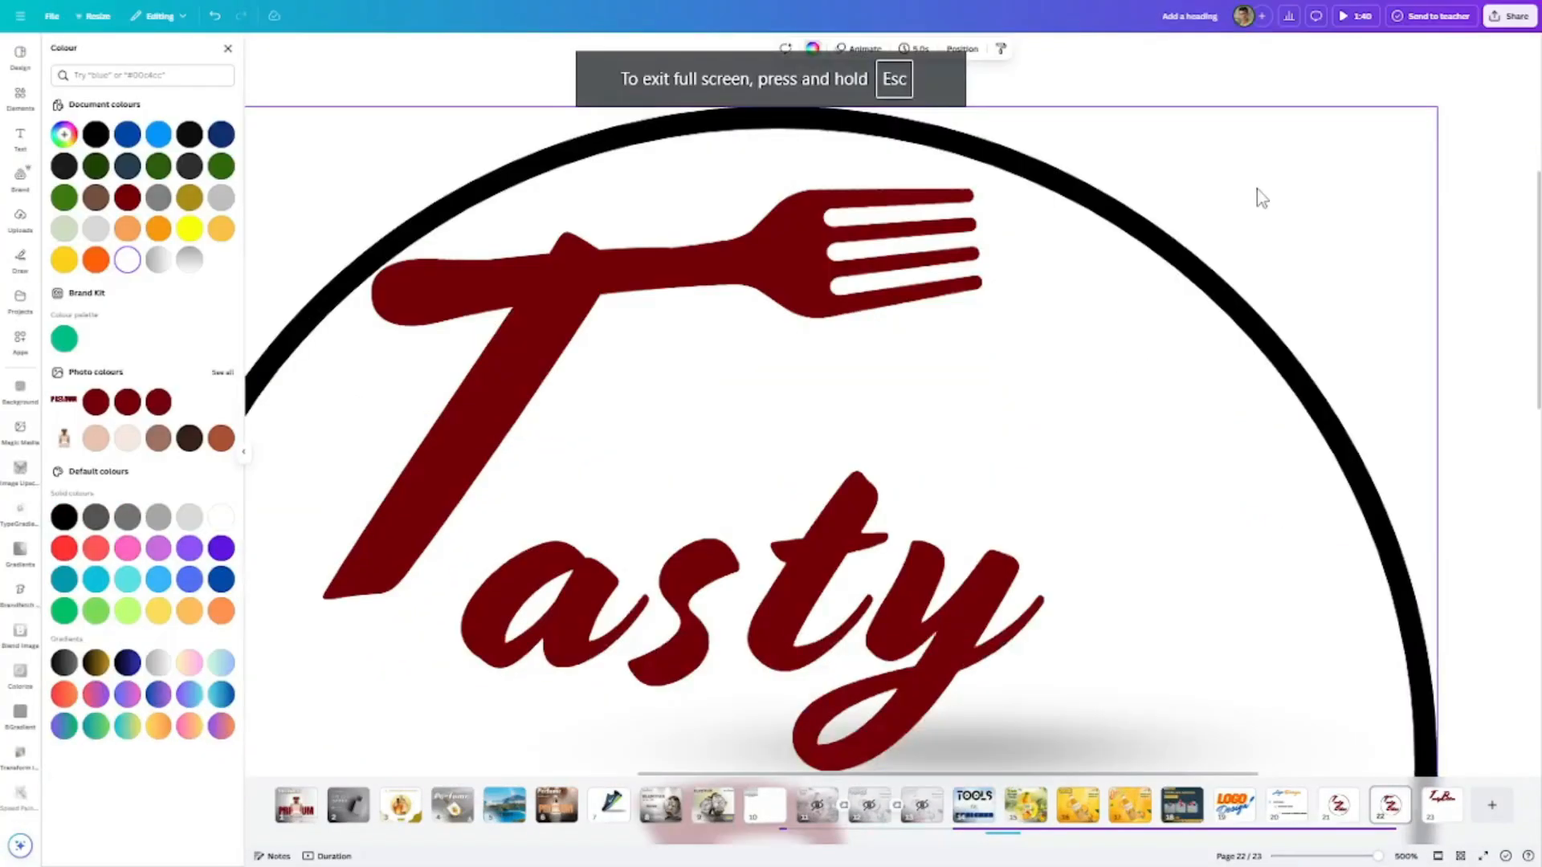
{"action": "scroll", "coordinate": [1203, 247], "scroll_direction": "down", "scroll_amount": 2, "text": "ctrl"}
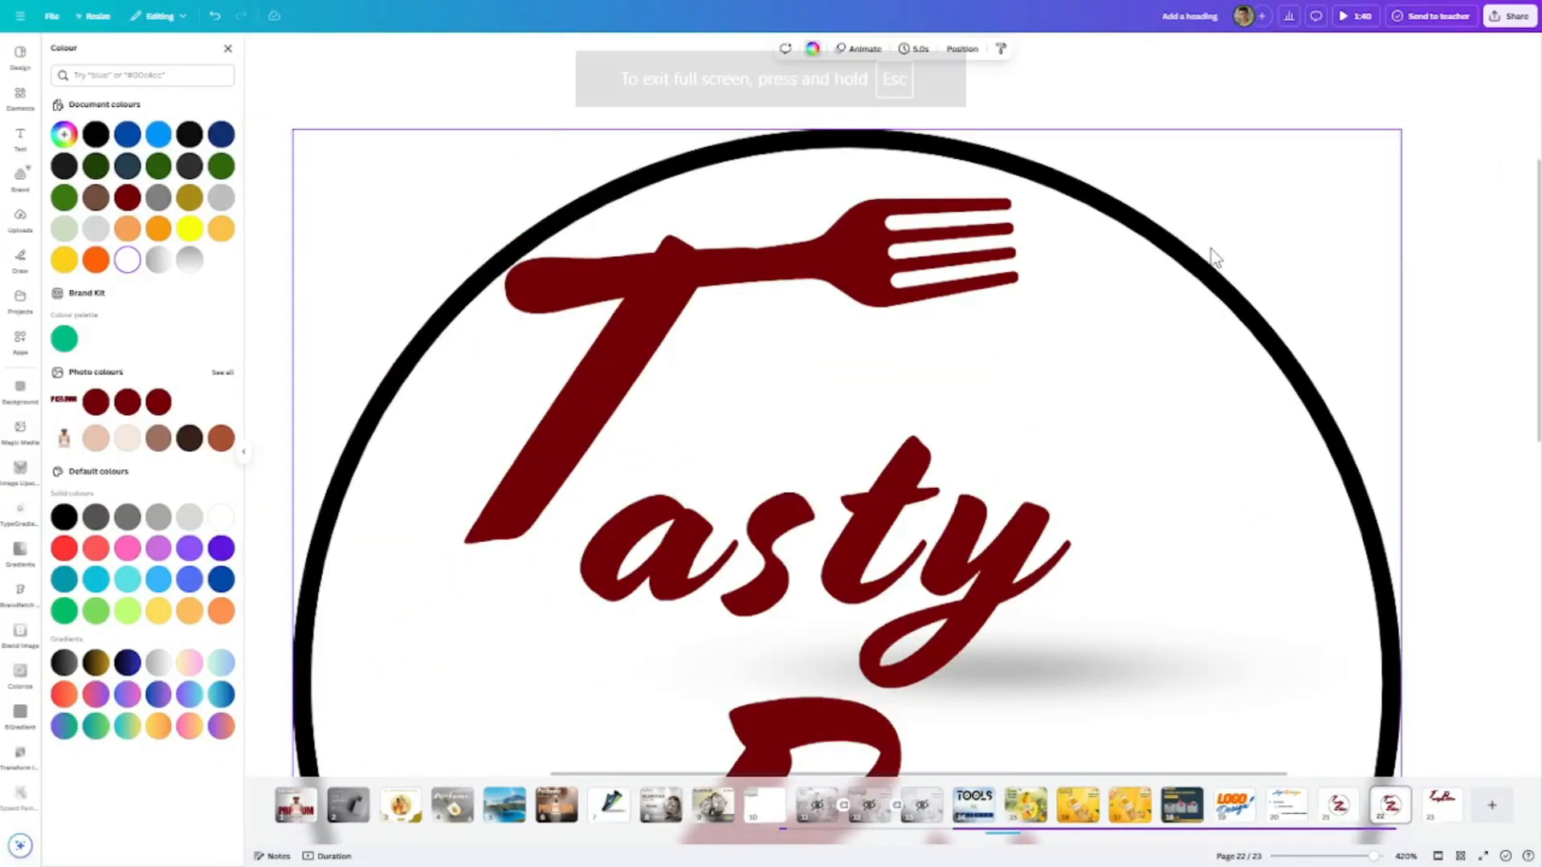
{"action": "scroll", "coordinate": [1201, 258], "scroll_direction": "down", "scroll_amount": 1, "text": "ctrl"}
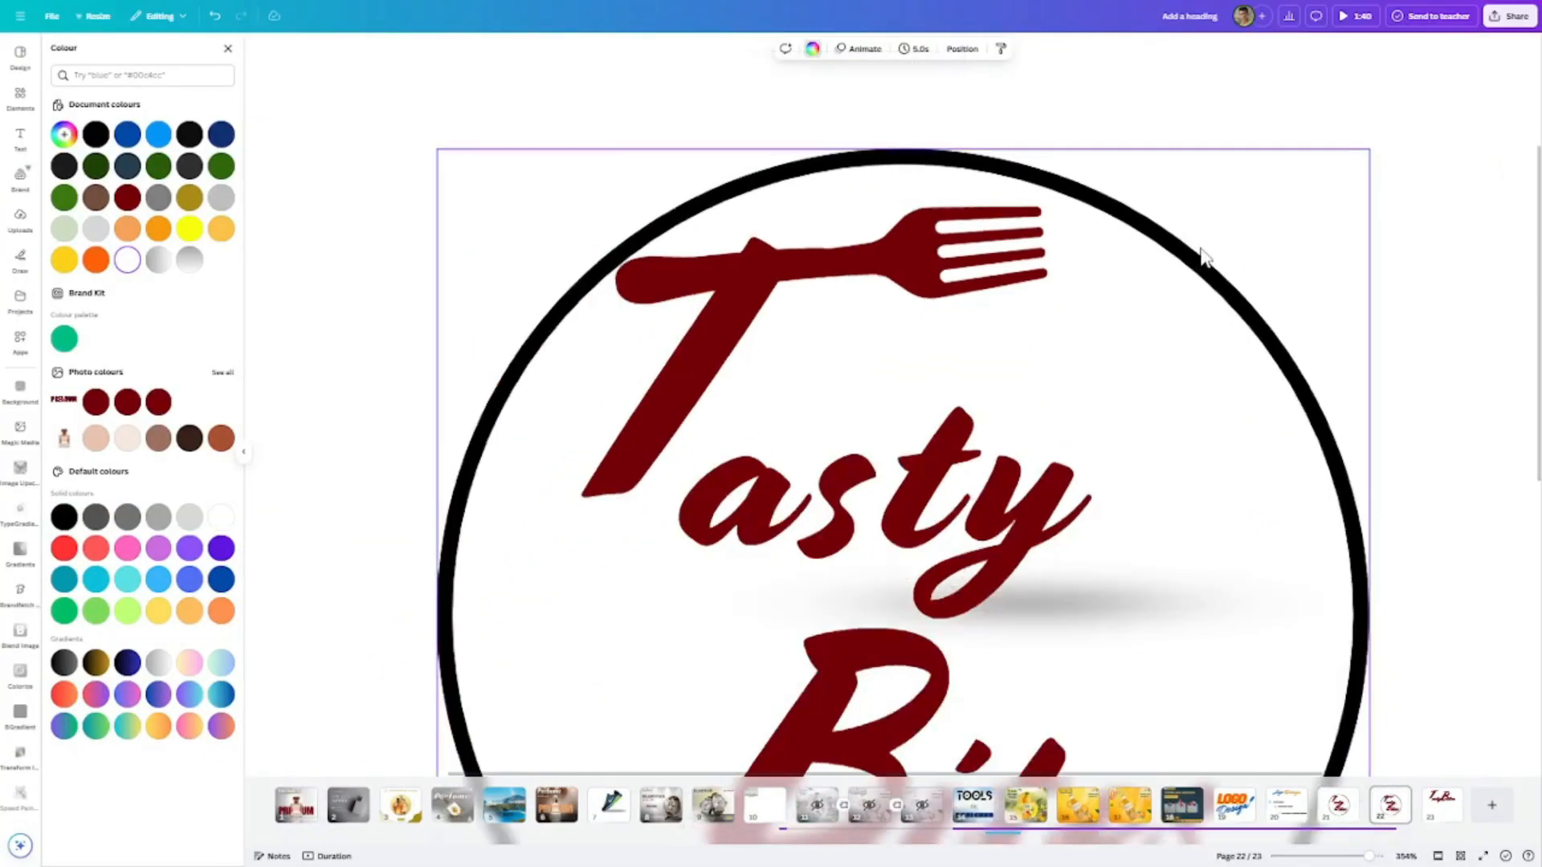
{"action": "scroll", "coordinate": [1329, 273], "scroll_direction": "down", "scroll_amount": 4}
{"action": "scroll", "coordinate": [1329, 273], "scroll_direction": "up", "scroll_amount": 4}
{"action": "scroll", "coordinate": [1329, 273], "scroll_direction": "down", "scroll_amount": 1, "text": "ctrl"}
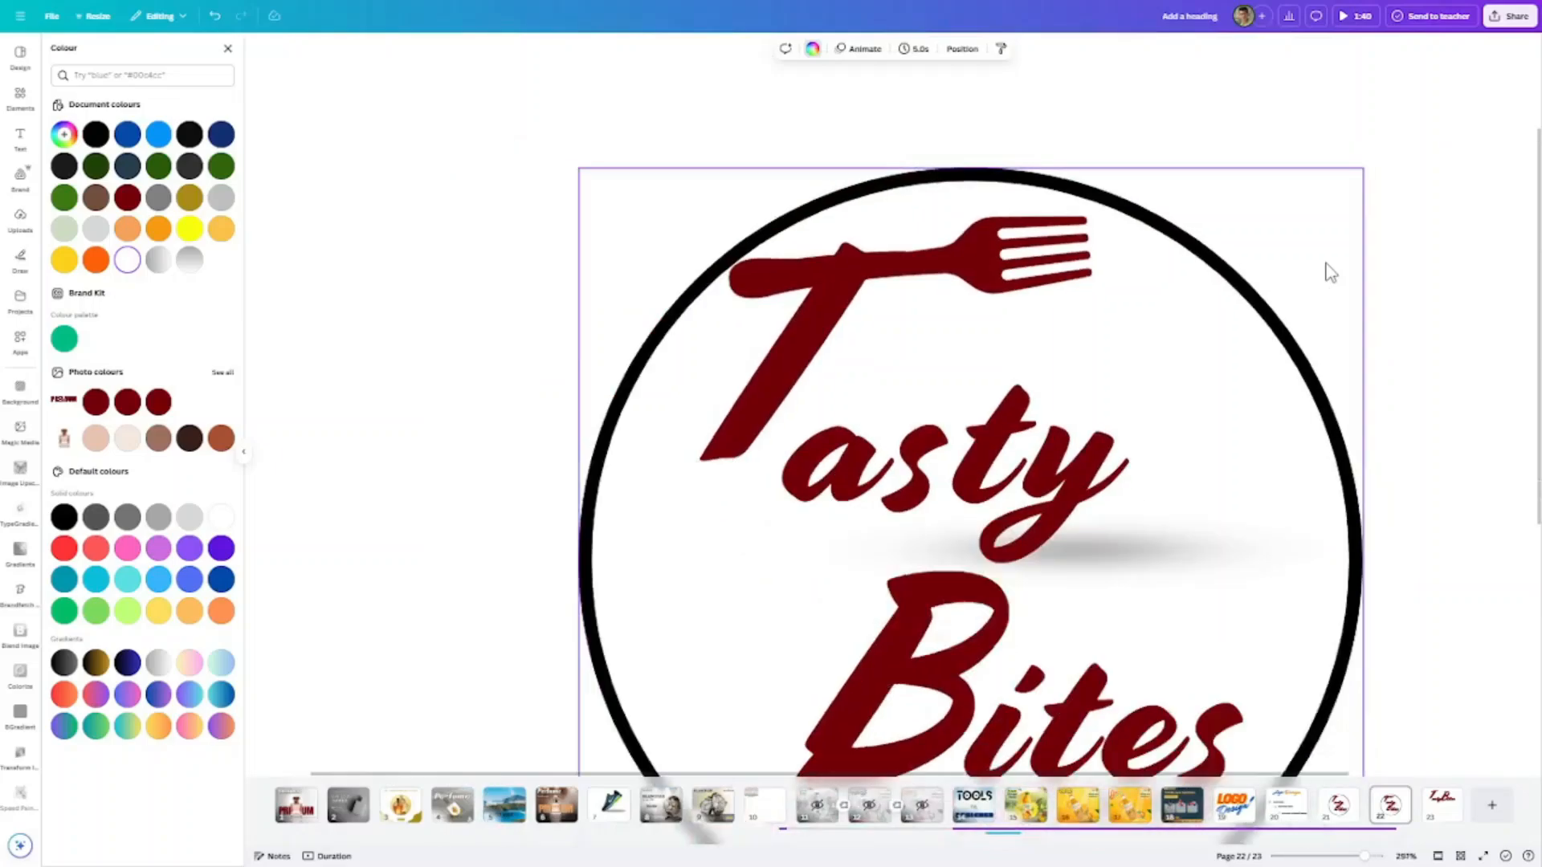
{"action": "scroll", "coordinate": [1337, 277], "scroll_direction": "down", "scroll_amount": 1, "text": "ctrl"}
{"action": "scroll", "coordinate": [816, 308], "scroll_direction": "up", "scroll_amount": 3, "text": "ctrl"}
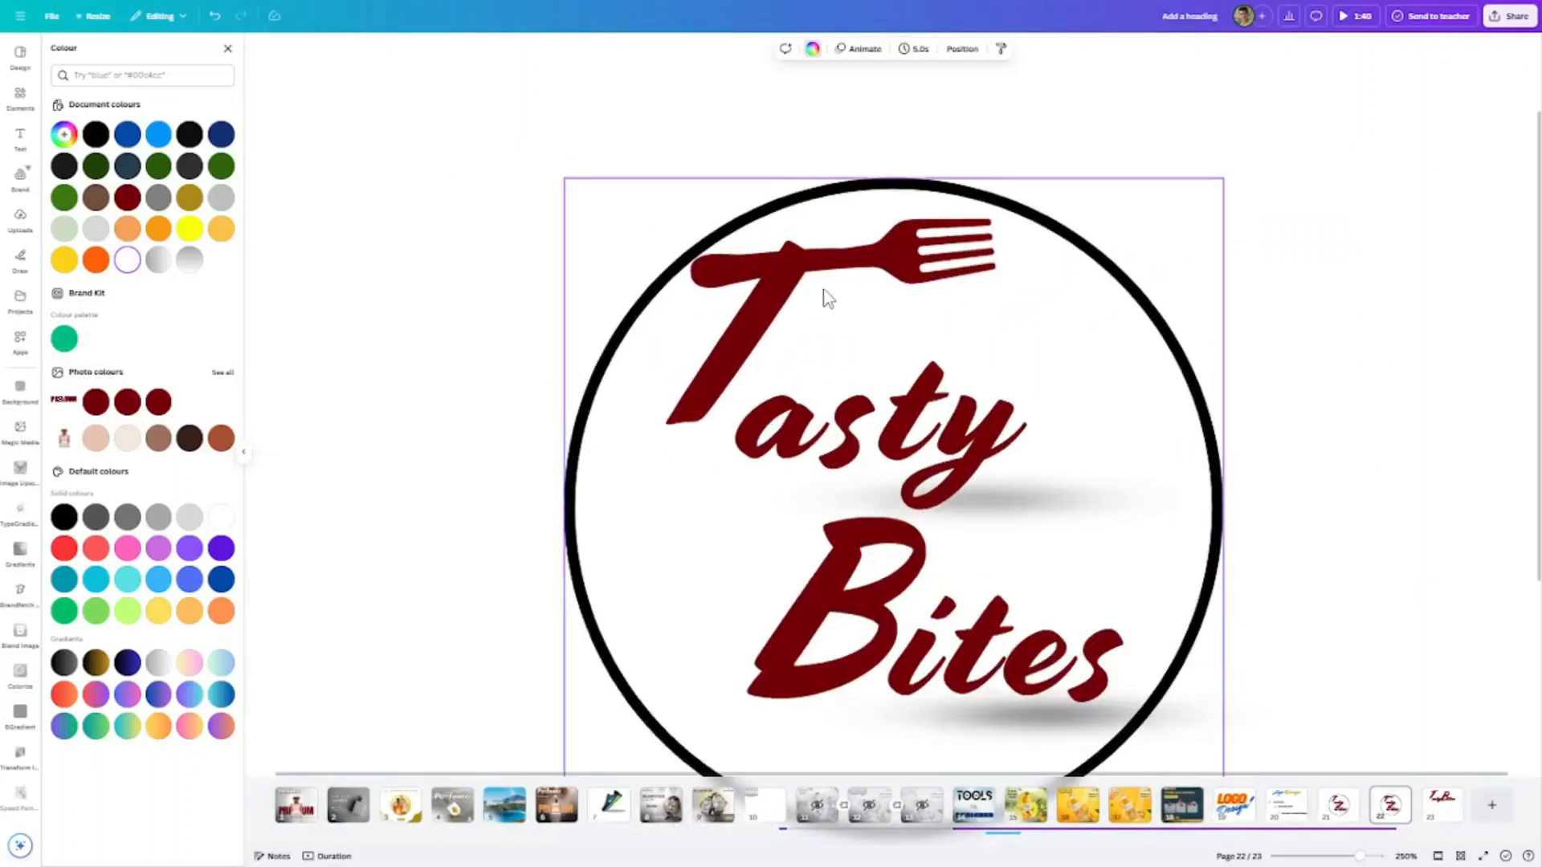
{"action": "scroll", "coordinate": [816, 308], "scroll_direction": "up", "scroll_amount": 1, "text": "ctrl"}
- Group the fork with the letter "T" and move the group slightly lower inside the circle
{"action": "left_click", "coordinate": [831, 261]}
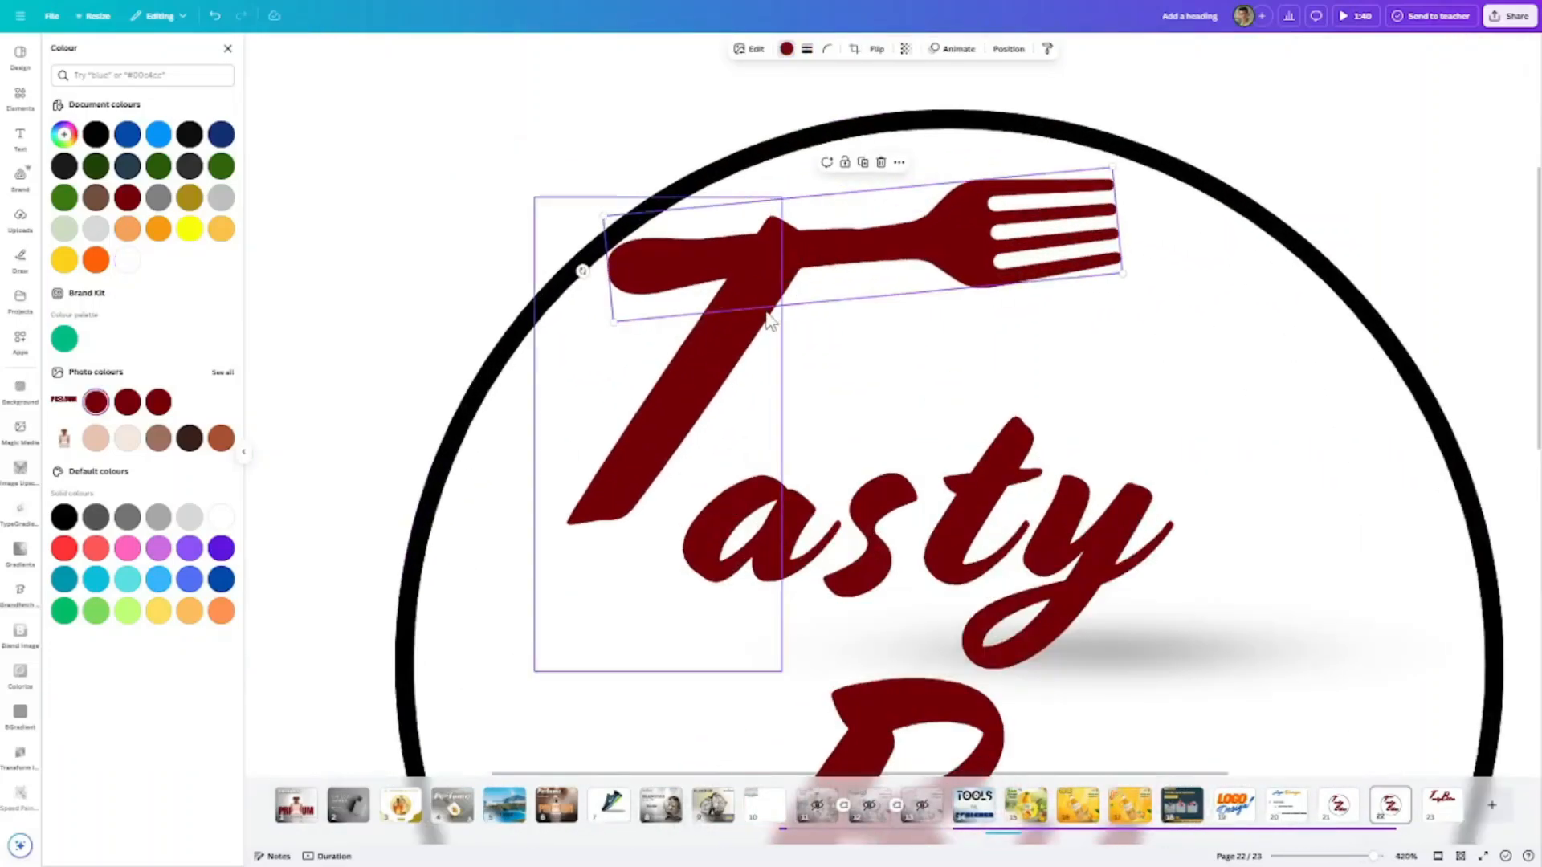
{"action": "left_click", "coordinate": [725, 342]}
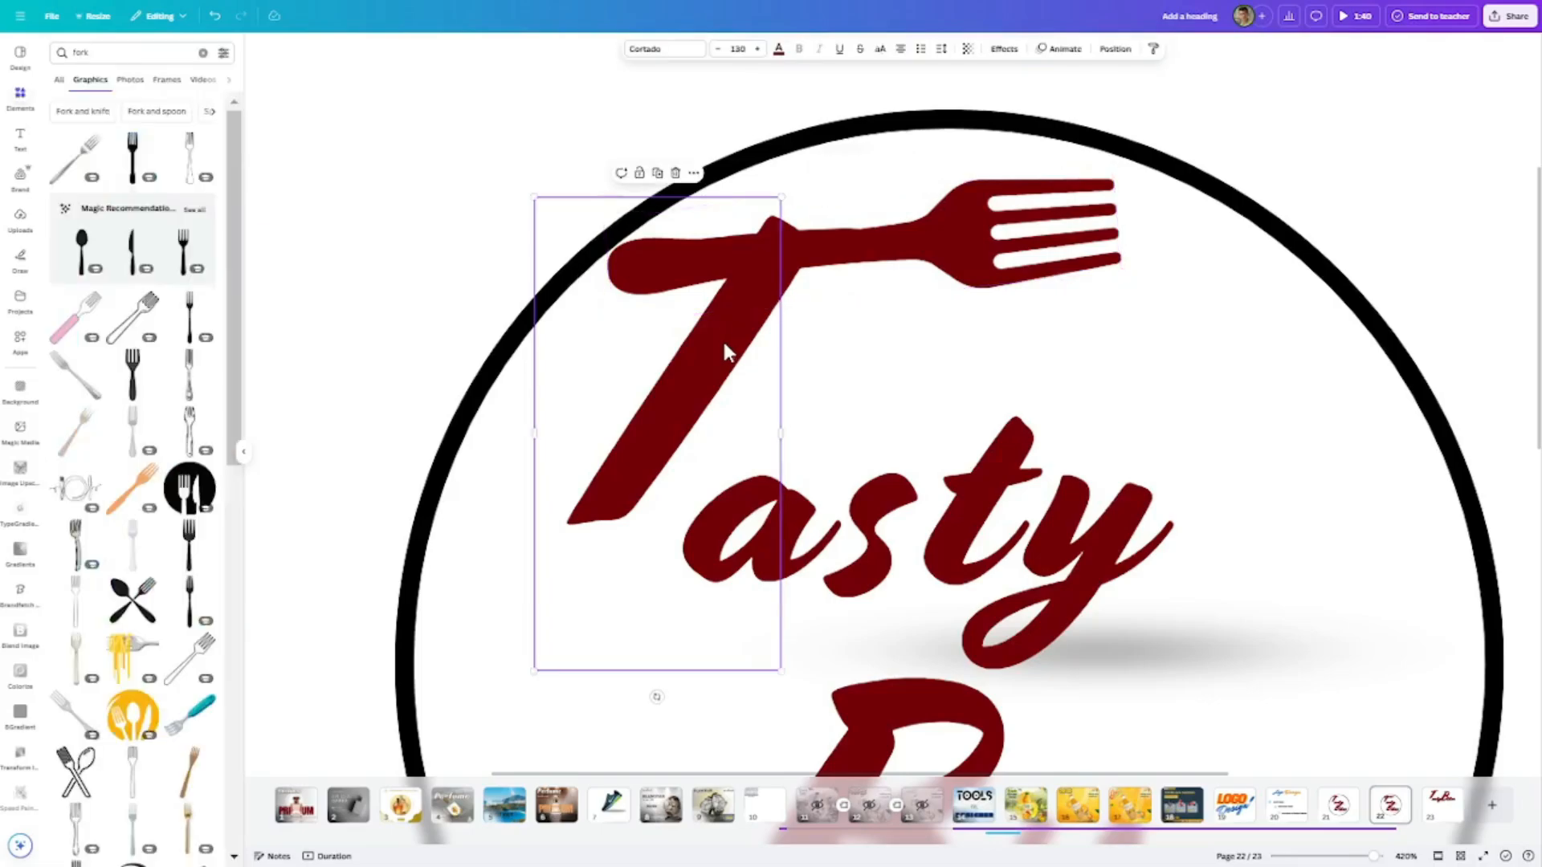
{"action": "left_click", "coordinate": [836, 248], "text": "shift"}
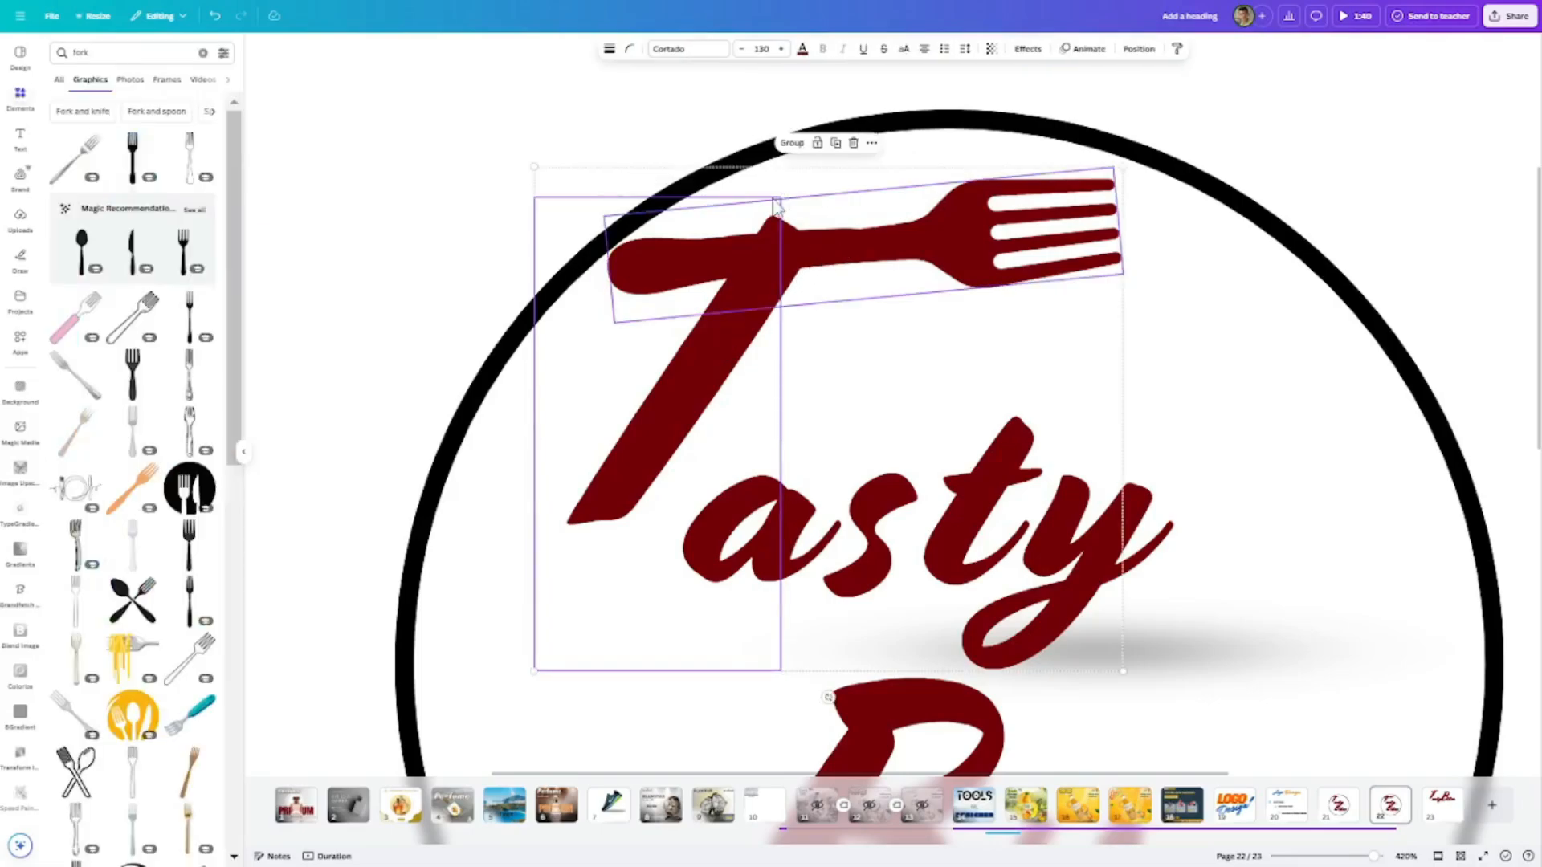
{"action": "left_click", "coordinate": [793, 144]}
{"action": "left_click_drag", "start_coordinate": [896, 229], "coordinate": [913, 268]}
{"action": "left_click", "coordinate": [1381, 93]}
{"action": "scroll", "coordinate": [1379, 92], "scroll_direction": "down", "scroll_amount": 5}
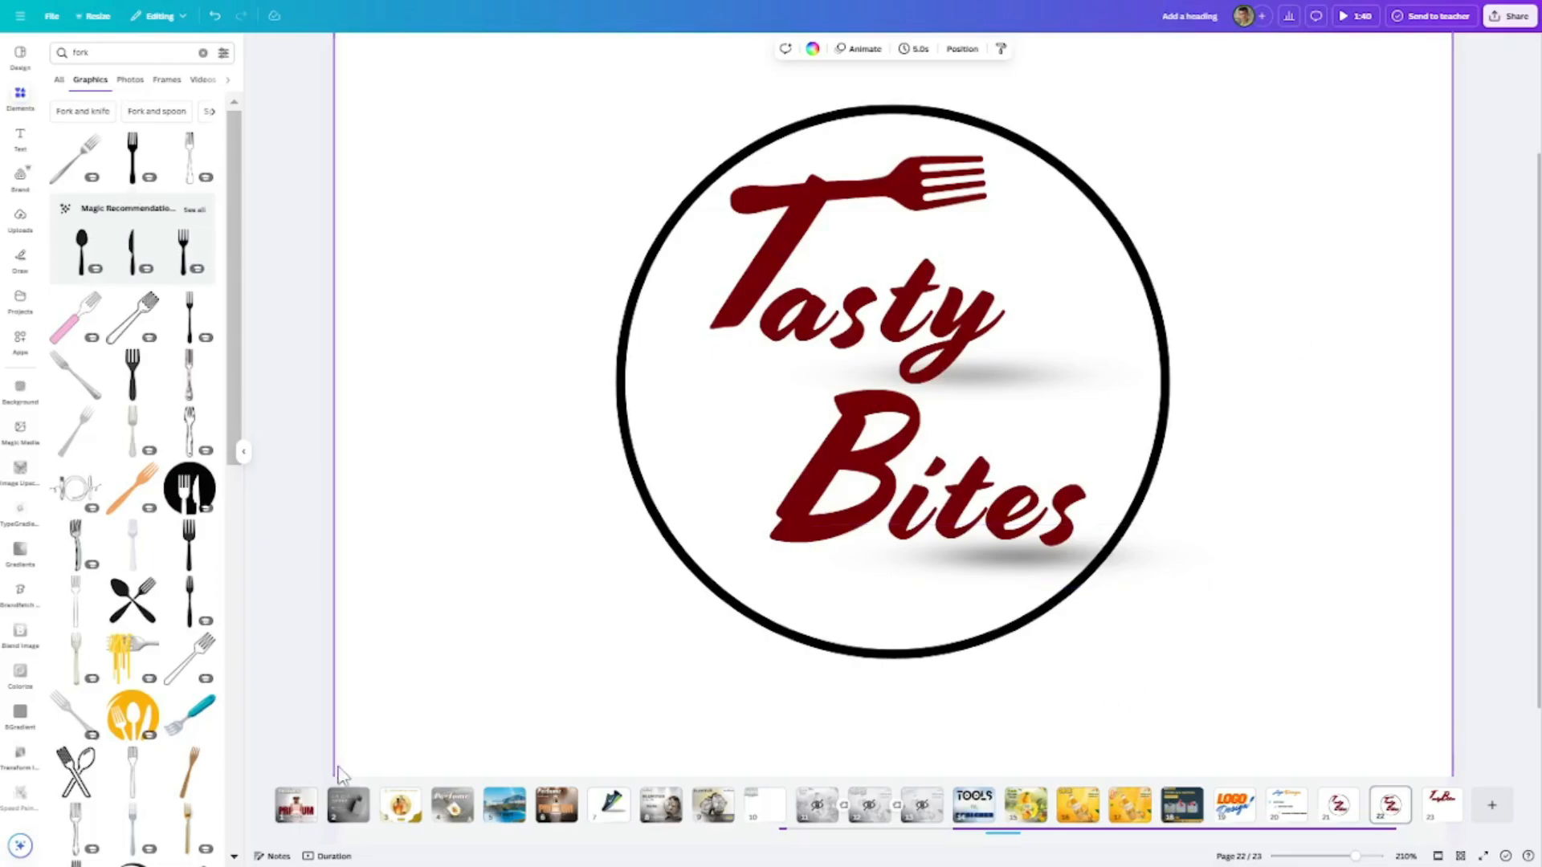
- Try the black crescent-shaped fork graphic over the logo and discard it
{"action": "scroll", "coordinate": [220, 583], "scroll_direction": "down", "scroll_amount": 4}
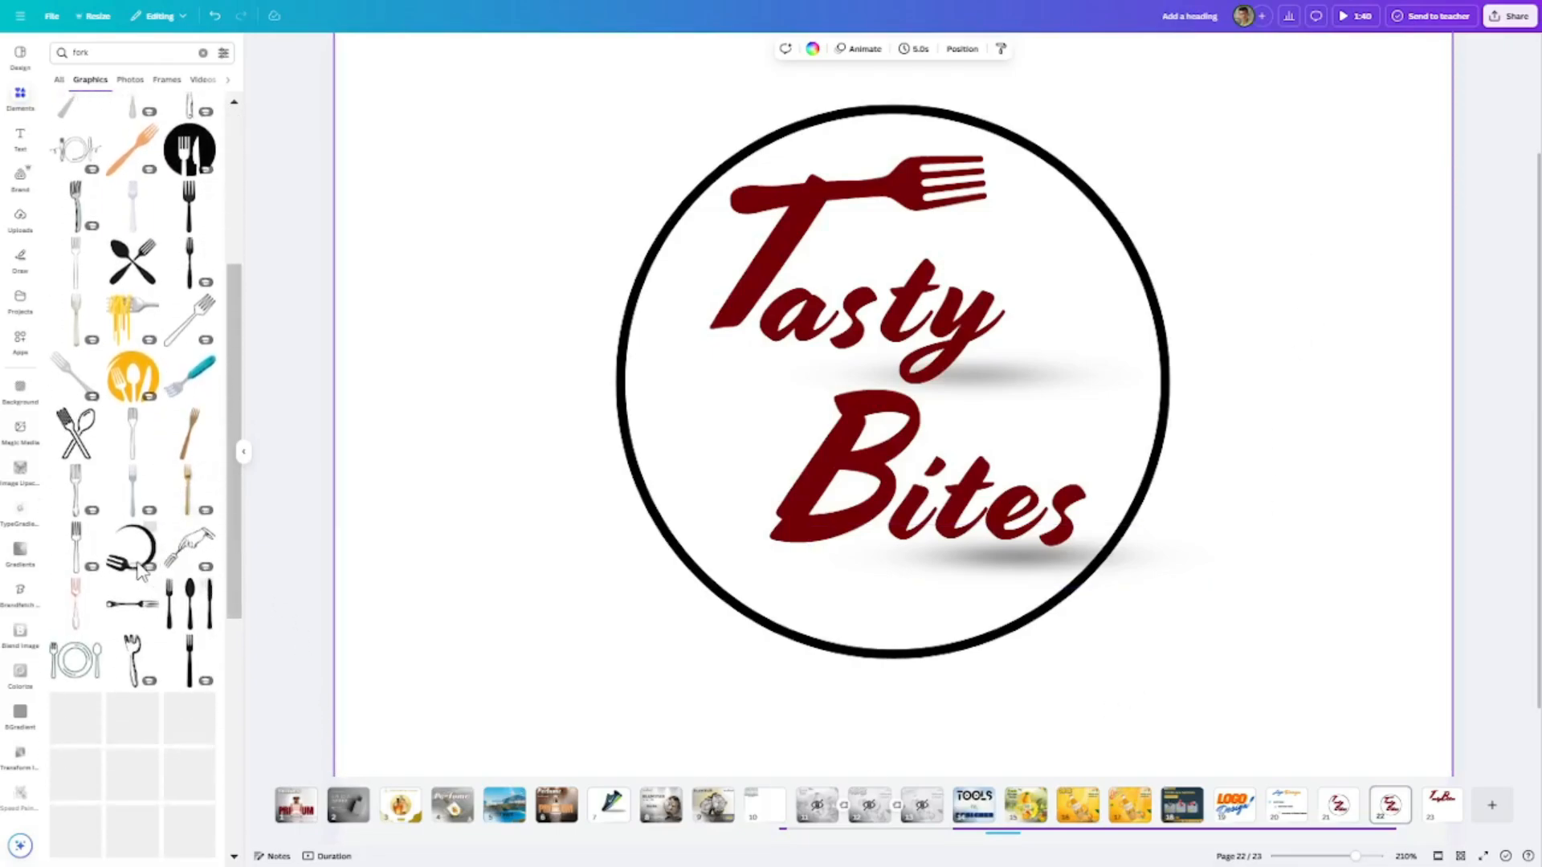
{"action": "left_click", "coordinate": [133, 552]}
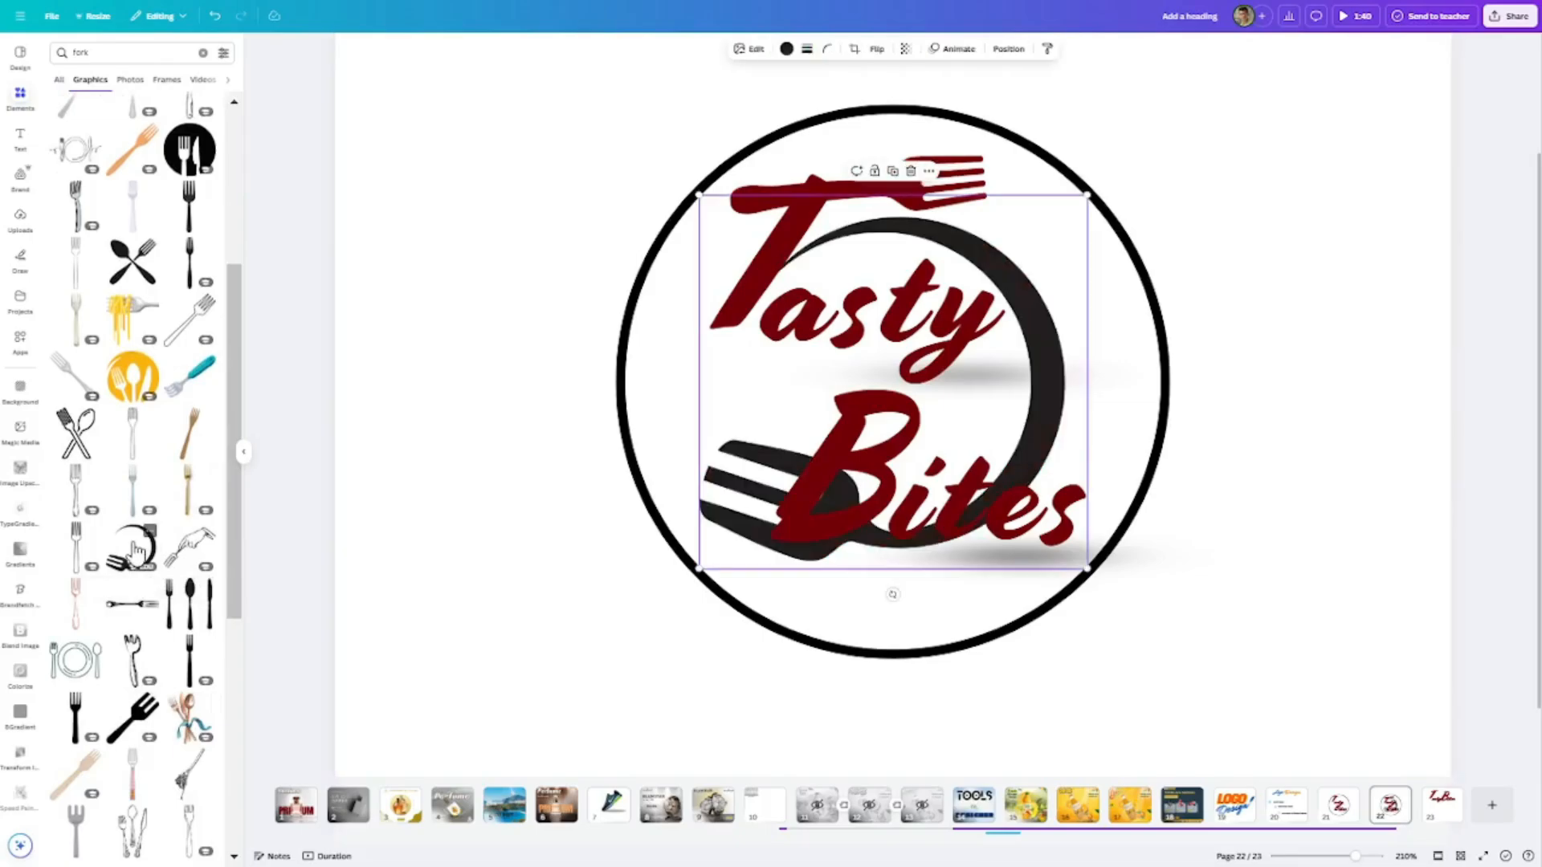
{"action": "left_click_drag", "start_coordinate": [1039, 378], "coordinate": [186, 434]}
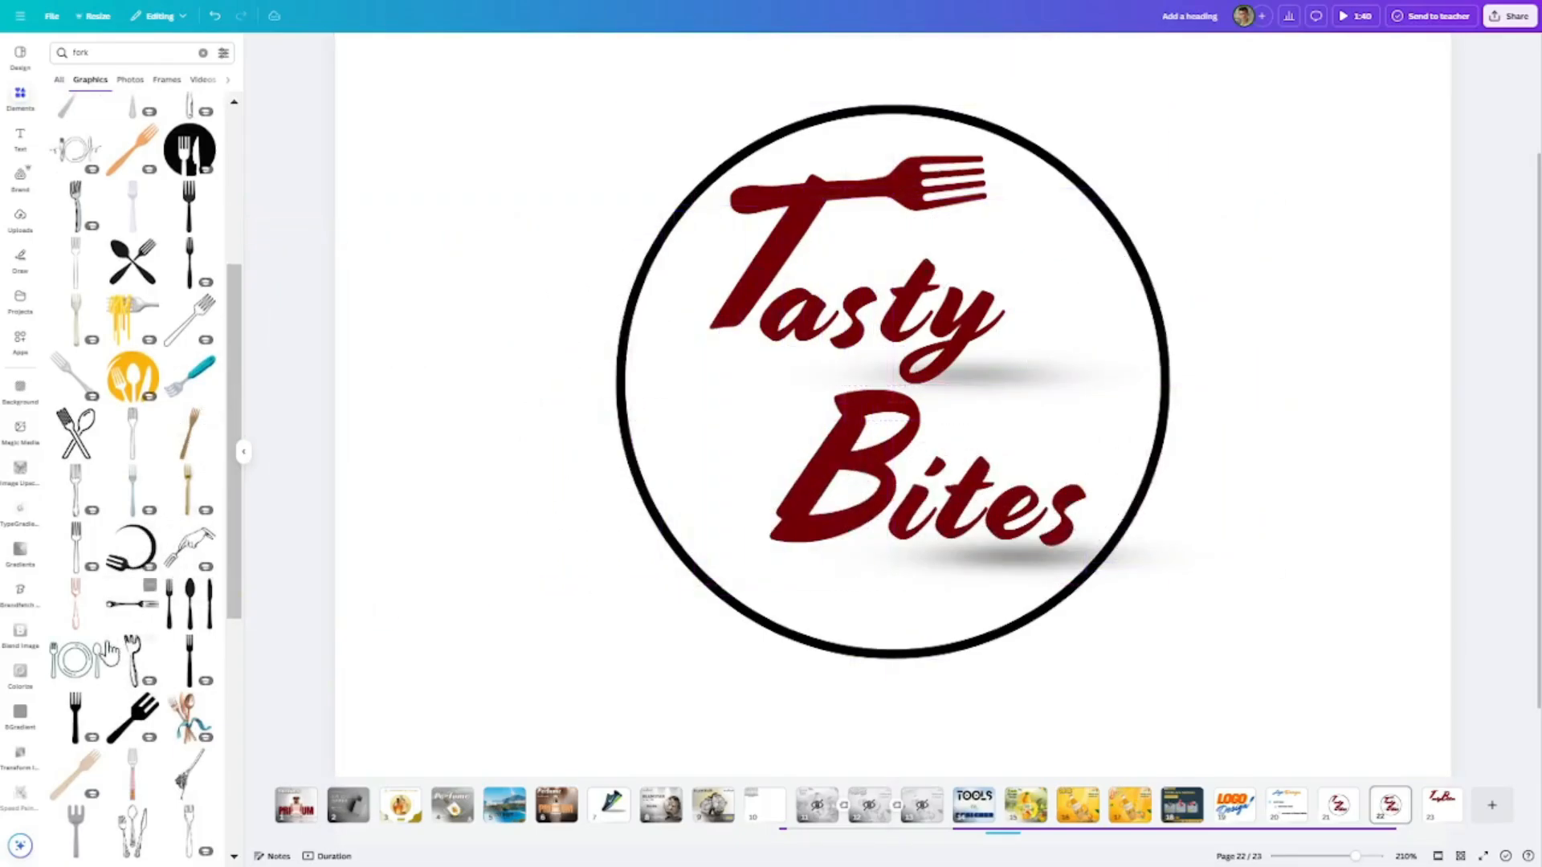
- Add the green outlined plate with fork and spoon and enlarge it to surround the Tasty Bites lettering
{"action": "left_click", "coordinate": [78, 660]}
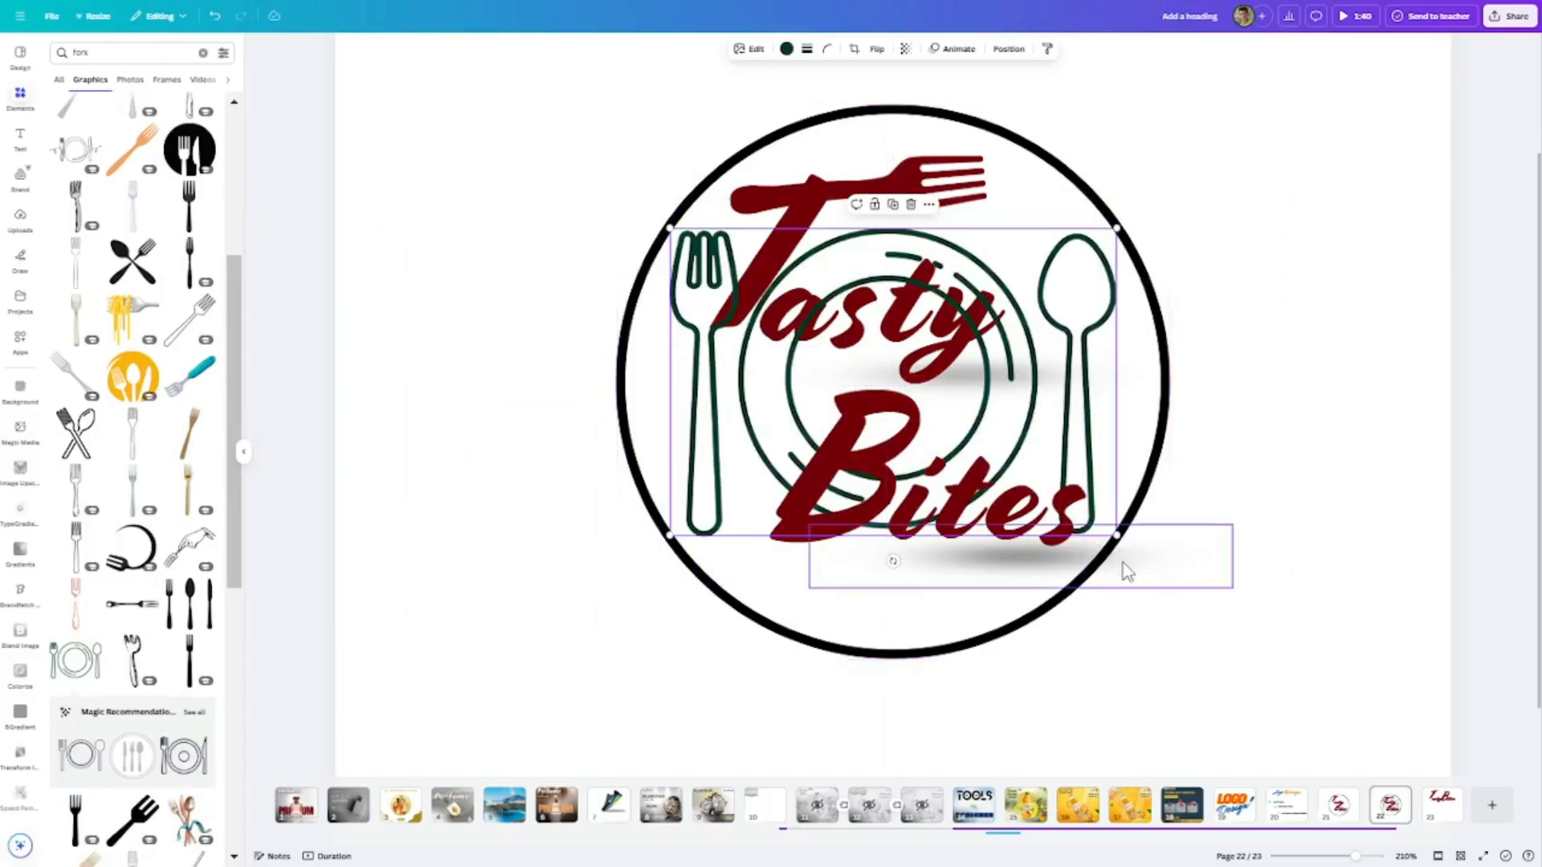
{"action": "left_click_drag", "start_coordinate": [1114, 536], "coordinate": [1373, 678]}
{"action": "left_click_drag", "start_coordinate": [1332, 623], "coordinate": [1174, 511]}
{"action": "left_click_drag", "start_coordinate": [1299, 652], "coordinate": [1431, 742]}
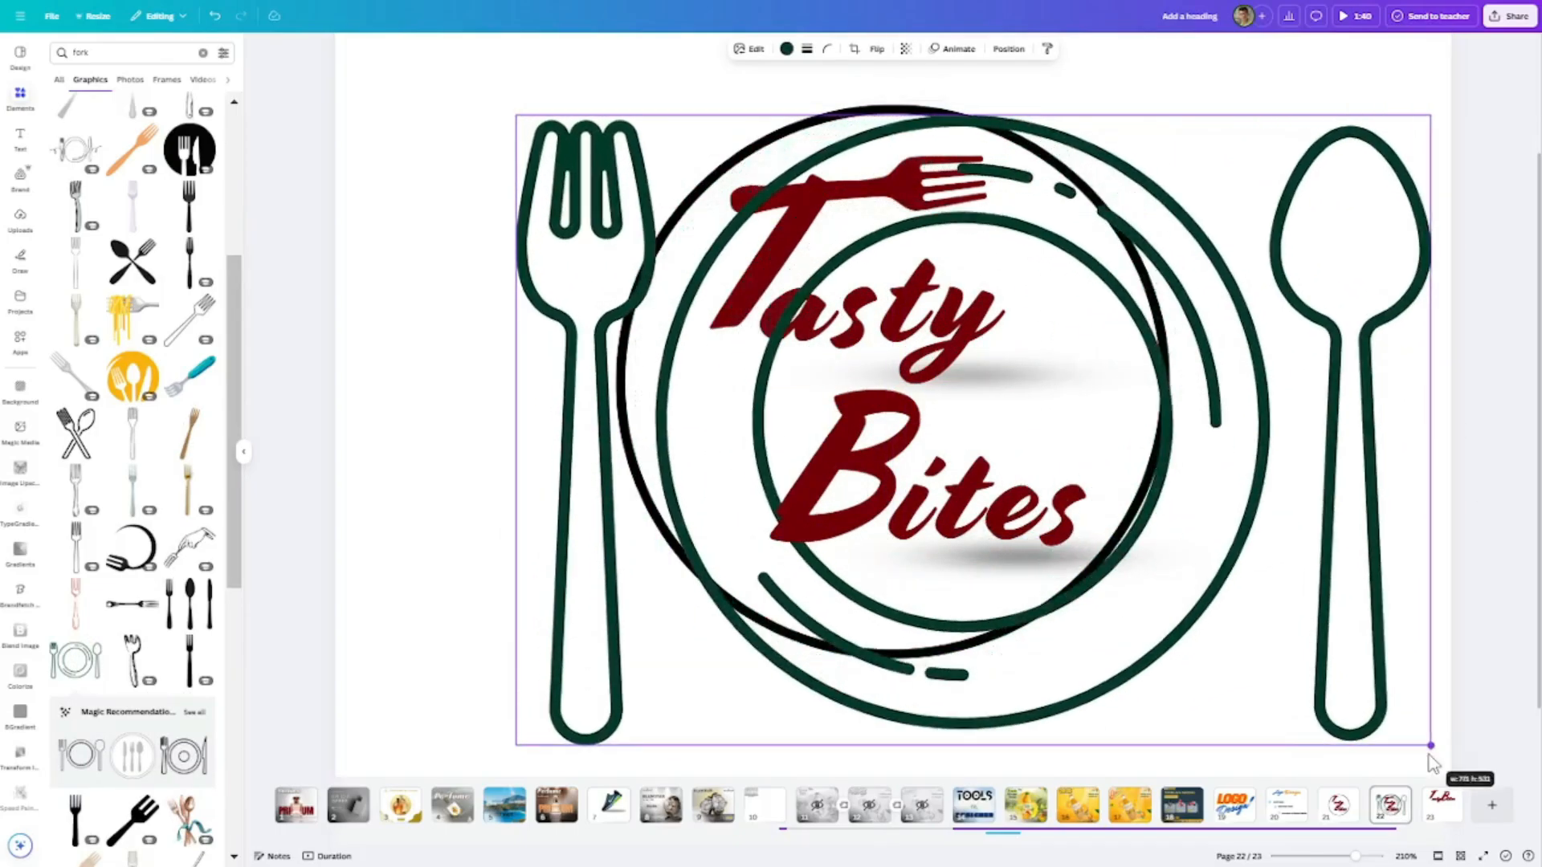
{"action": "left_click_drag", "start_coordinate": [1334, 632], "coordinate": [1263, 582]}
{"action": "scroll", "coordinate": [1300, 527], "scroll_direction": "down", "scroll_amount": 3}
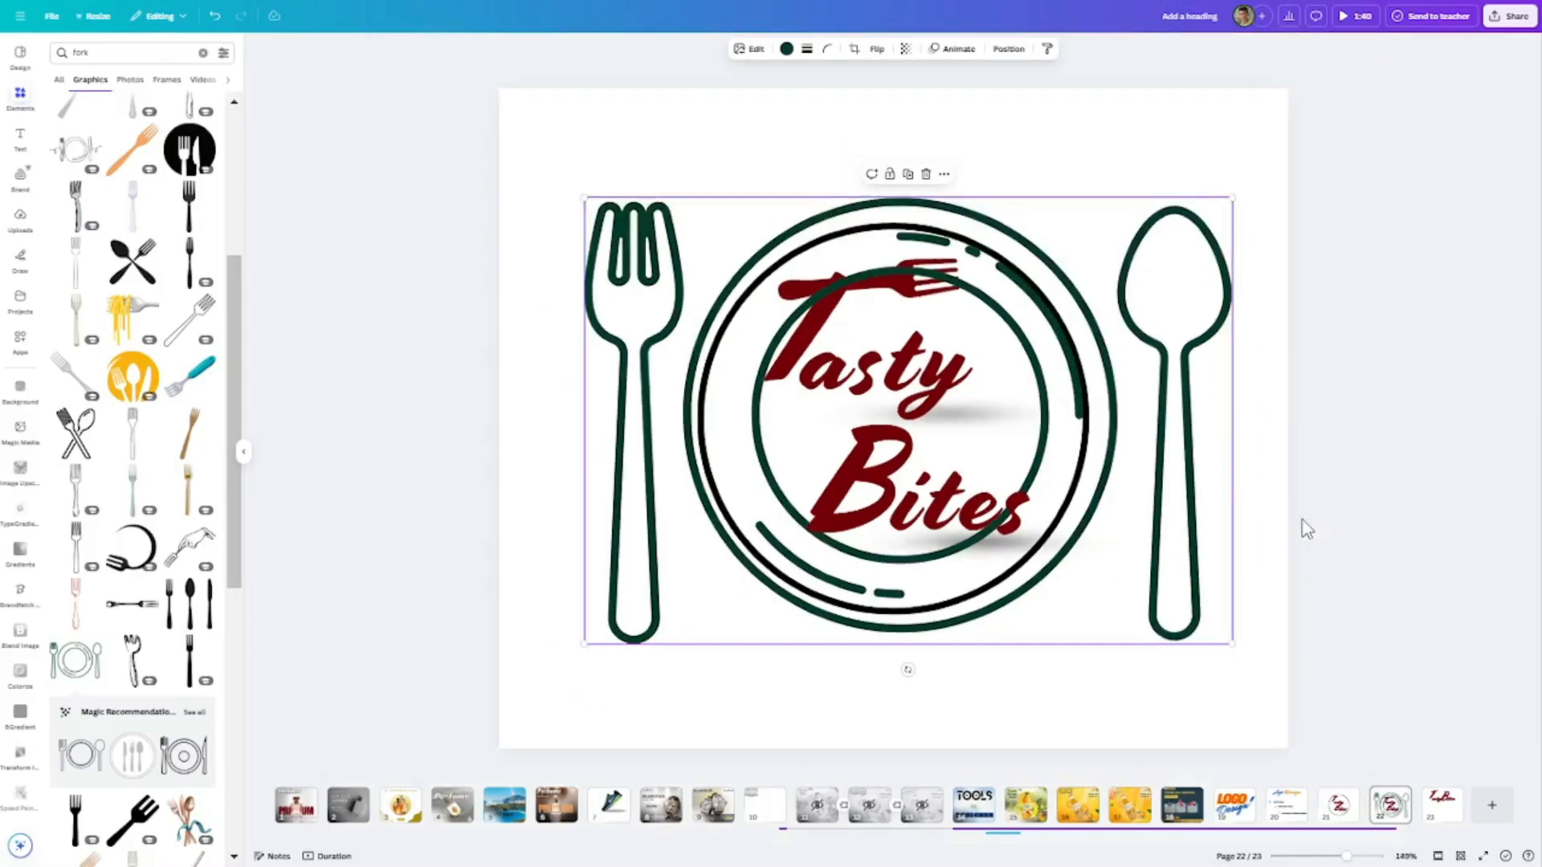
- Move the place setting aside and delete the black circle around the lettering
{"action": "left_click_drag", "start_coordinate": [1178, 397], "coordinate": [1104, 662]}
{"action": "left_click", "coordinate": [1069, 335]}
{"action": "left_click", "coordinate": [913, 200]}
- Try the green place setting at a larger size centred around the lettering and discard it
{"action": "left_click_drag", "start_coordinate": [1095, 536], "coordinate": [1173, 261]}
{"action": "left_click_drag", "start_coordinate": [1235, 627], "coordinate": [1409, 742]}
{"action": "left_click_drag", "start_coordinate": [1272, 571], "coordinate": [1177, 519]}
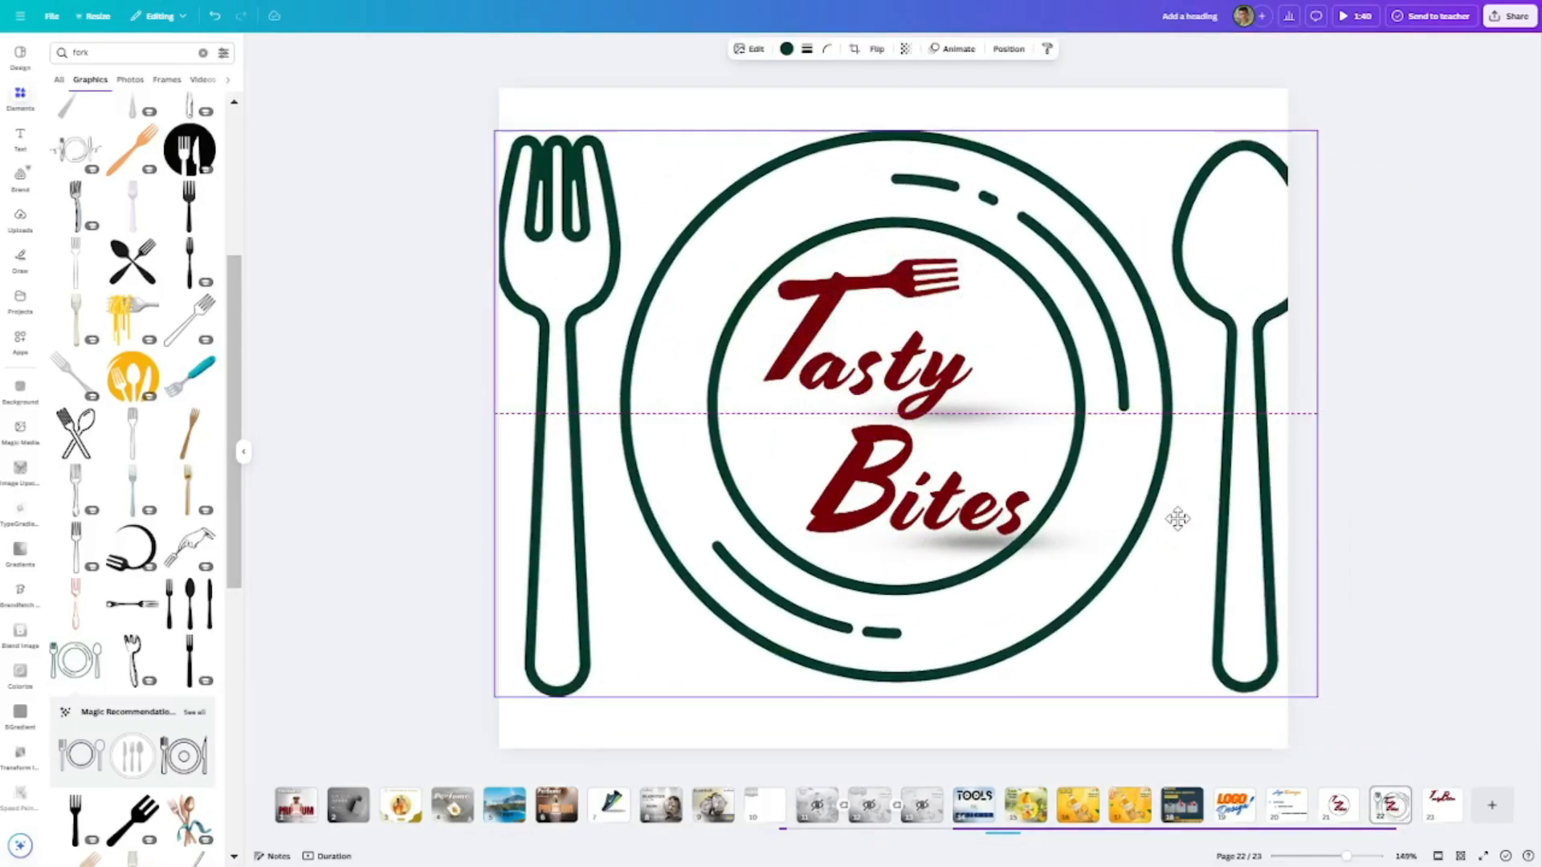
{"action": "left_click", "coordinate": [1363, 408]}
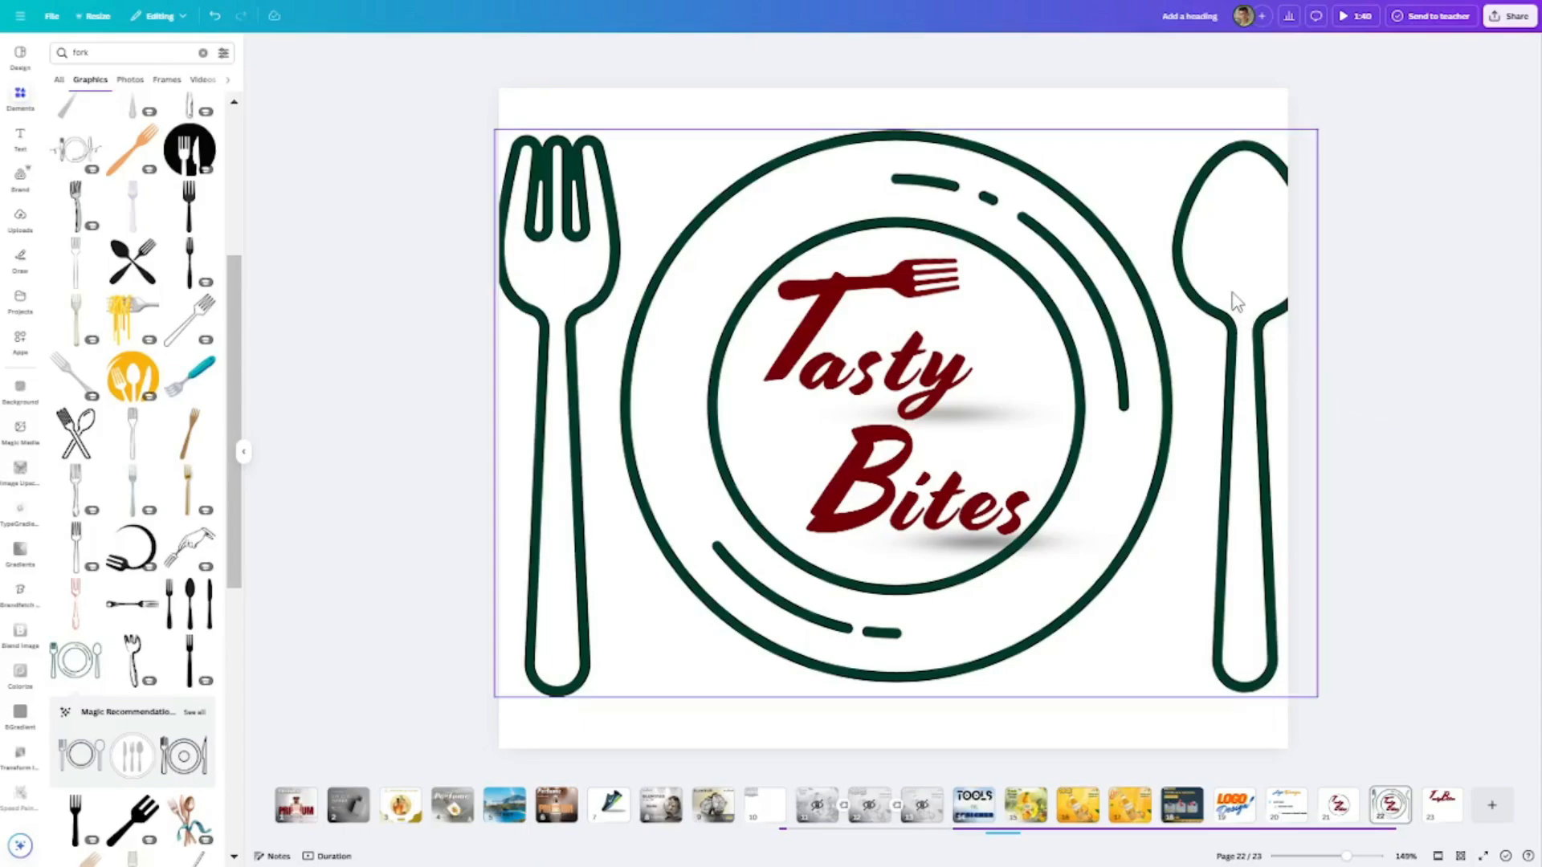
{"action": "left_click_drag", "start_coordinate": [1235, 302], "coordinate": [1269, 283]}
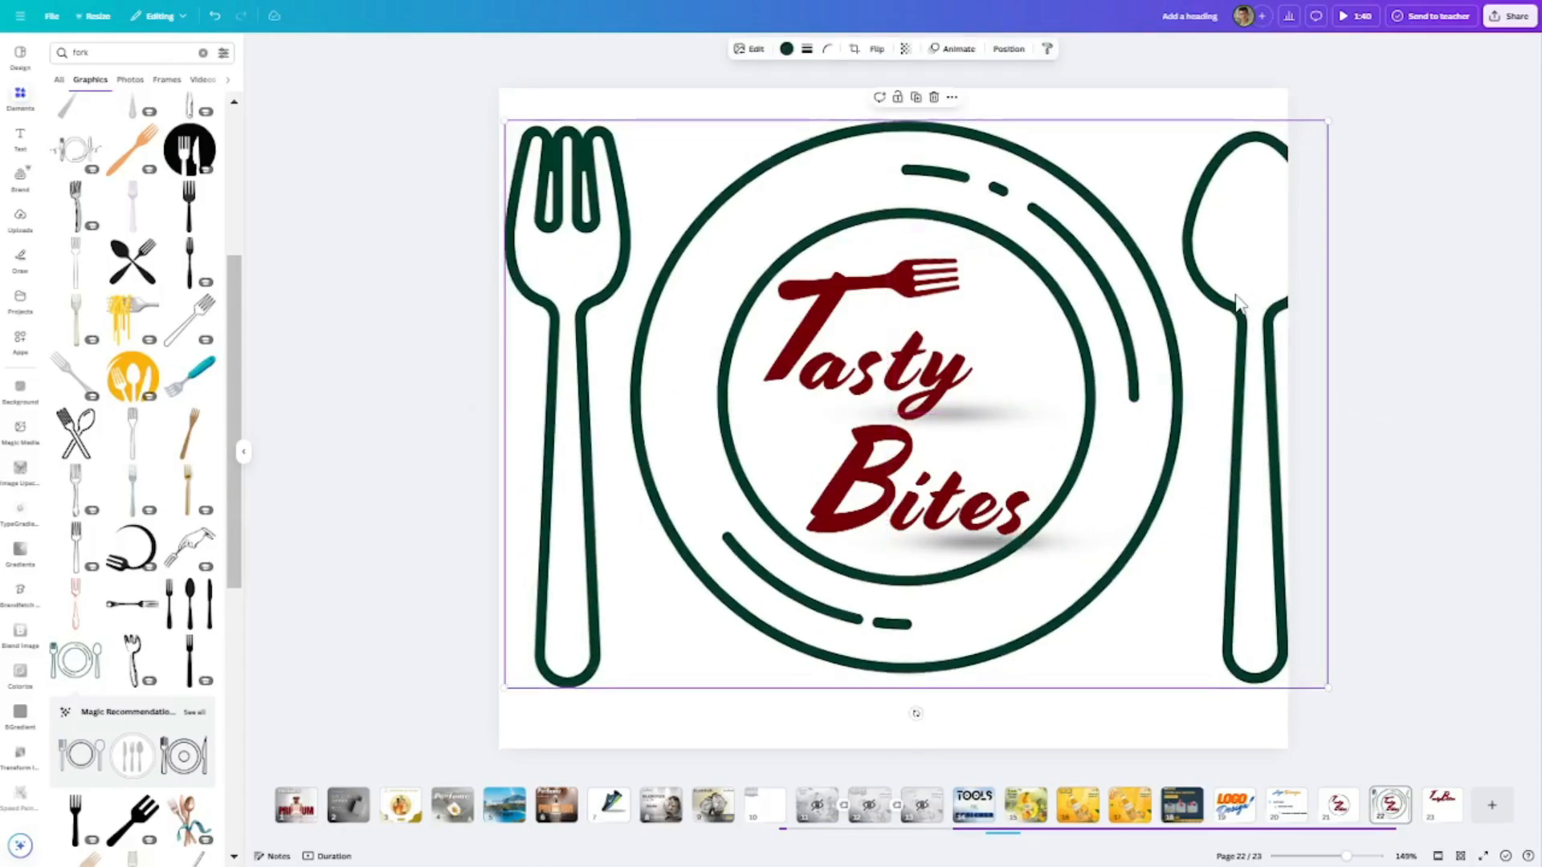
{"action": "key", "text": "Delete"}
- Try the black outlined plate with fork and knife over the lettering and delete it
{"action": "scroll", "coordinate": [133, 482], "scroll_direction": "down", "scroll_amount": 3}
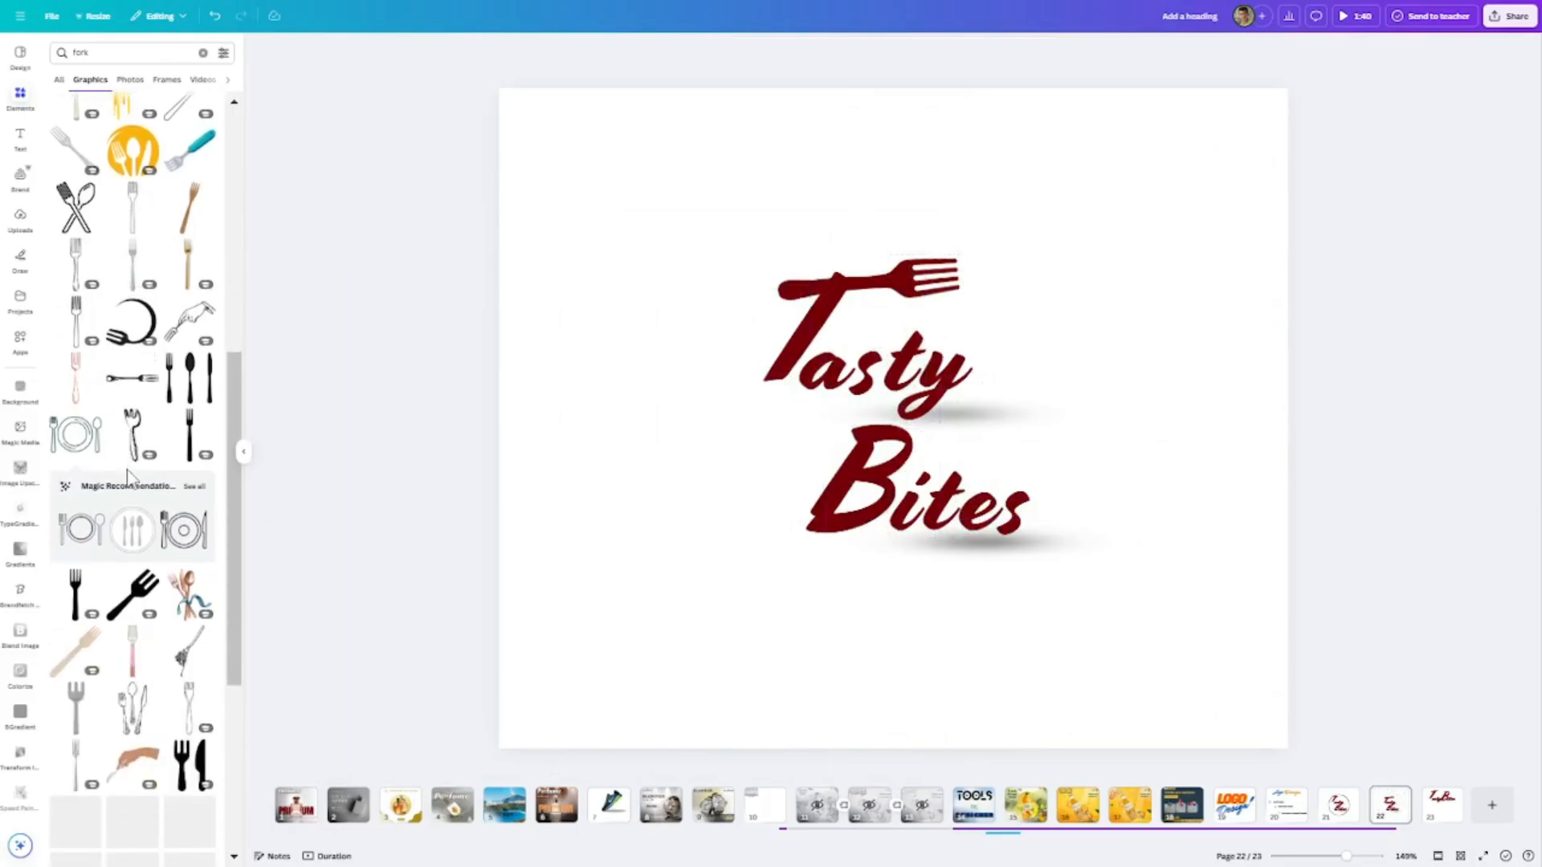
{"action": "left_click", "coordinate": [183, 530]}
{"action": "mouse_move", "coordinate": [1034, 325]}
{"action": "left_mouse_down"}
{"action": "mouse_move", "coordinate": [1188, 266]}
{"action": "mouse_move", "coordinate": [1026, 296]}
{"action": "left_mouse_up"}
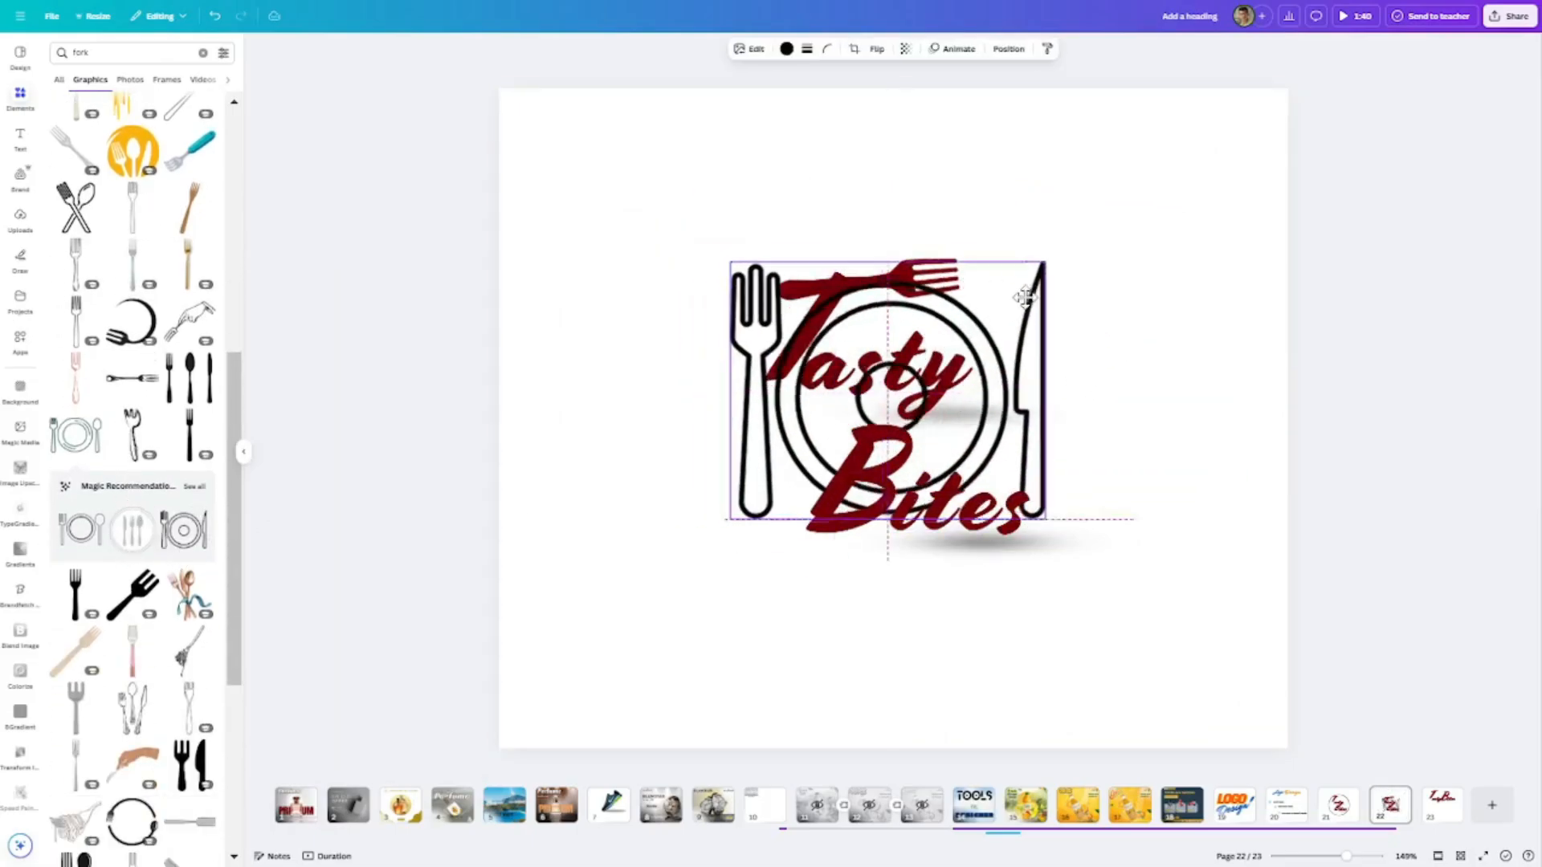
{"action": "key", "text": "Delete"}
- Add the circular fork-and-spoon frame graphic and enlarge it to enclose the Tasty Bites lettering
{"action": "scroll", "coordinate": [143, 591], "scroll_direction": "down", "scroll_amount": 3}
{"action": "left_click", "coordinate": [143, 591]}
{"action": "left_click_drag", "start_coordinate": [1036, 539], "coordinate": [1093, 576]}
- Recolour the fork-and-spoon frame to the dark red of the lettering and centre it around the text
{"action": "left_click", "coordinate": [786, 50]}
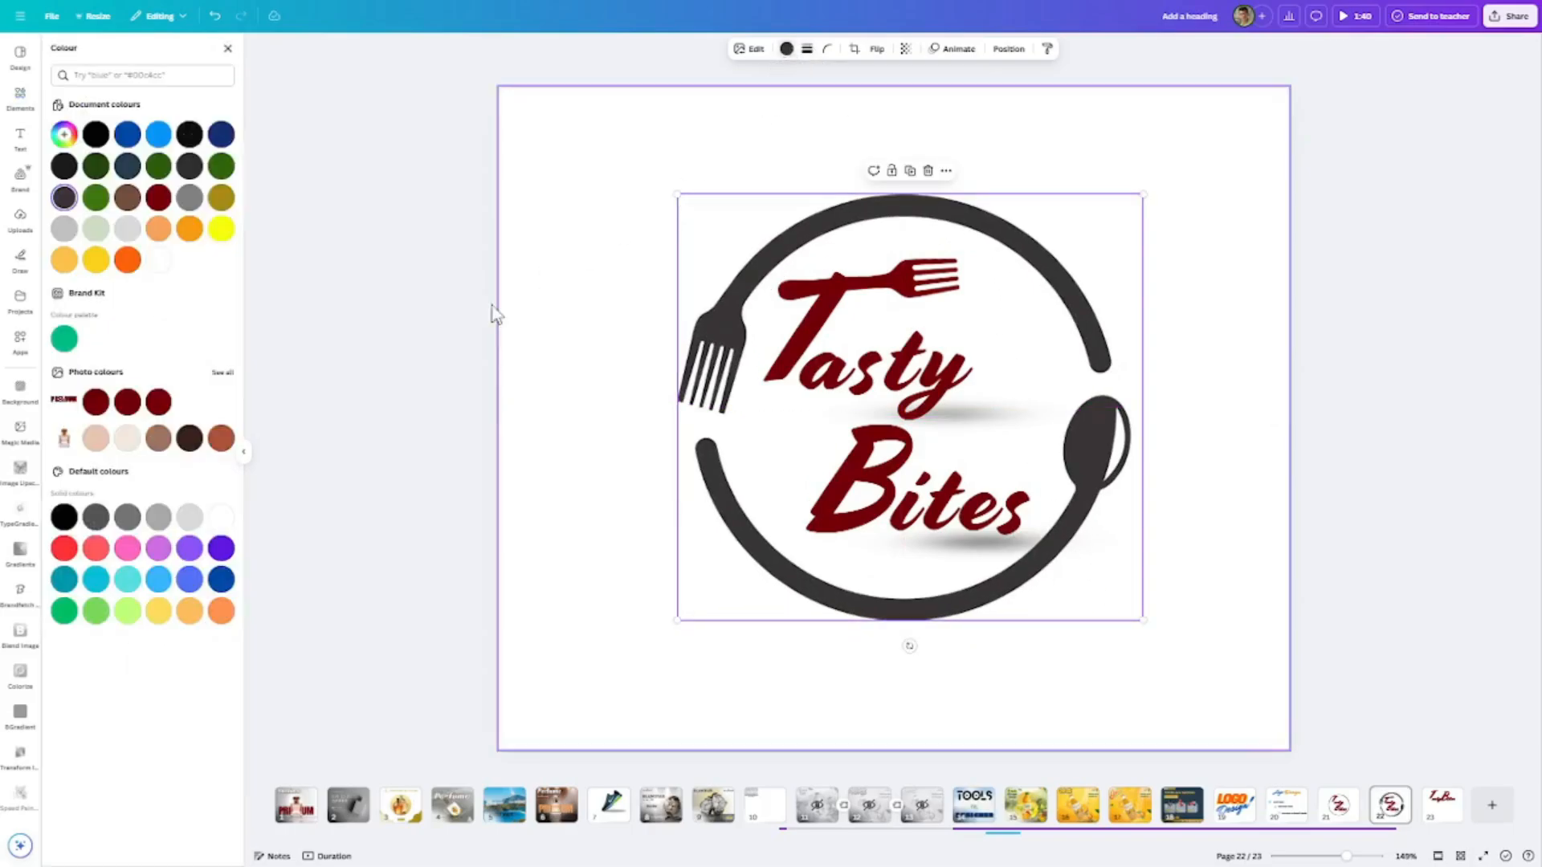
{"action": "left_click", "coordinate": [94, 402]}
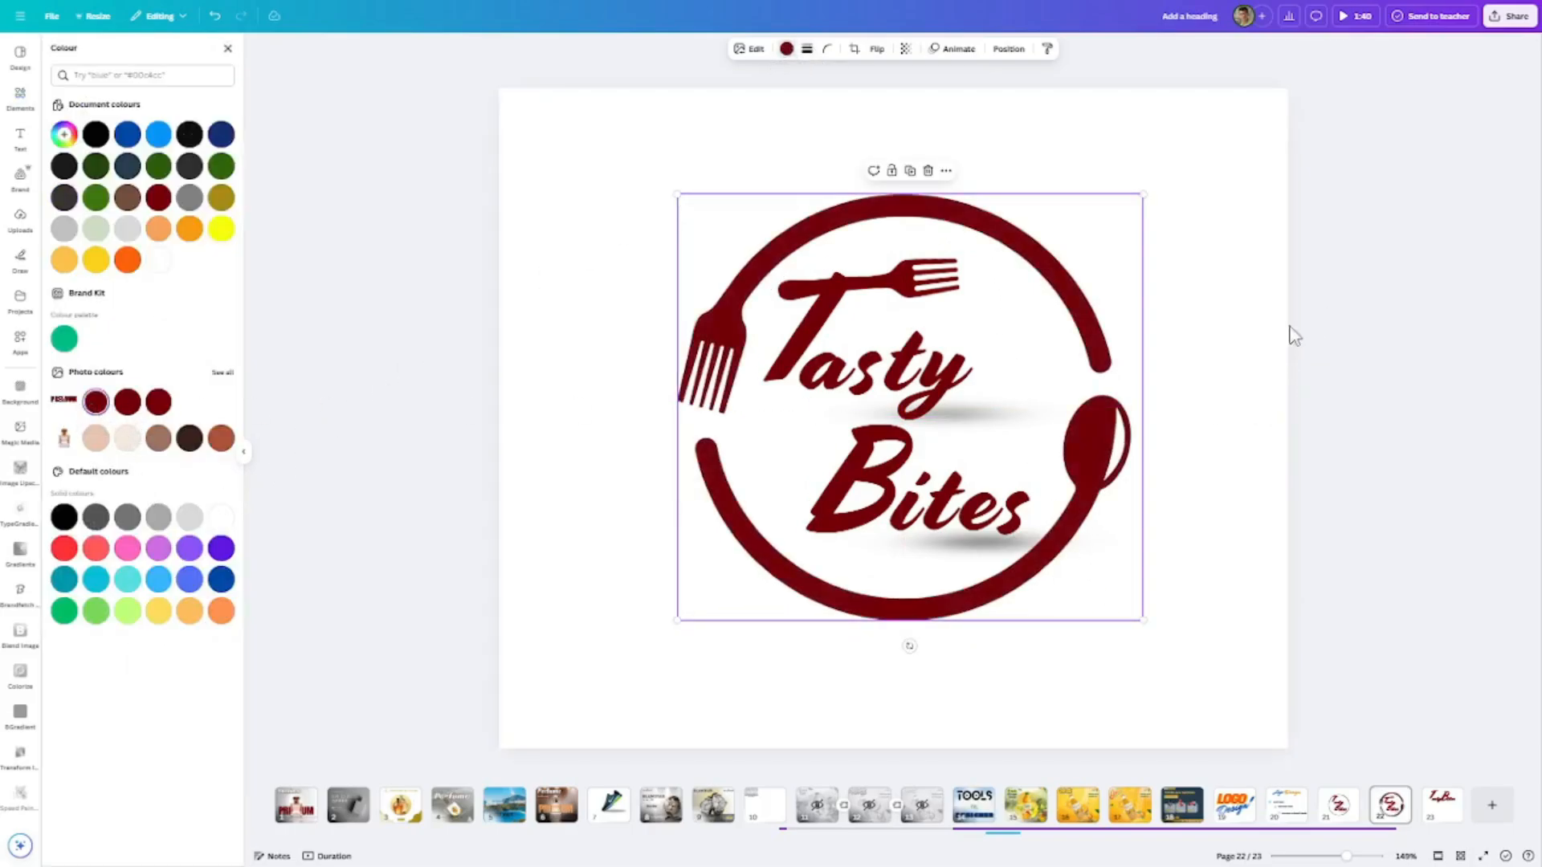
{"action": "left_click_drag", "start_coordinate": [1123, 431], "coordinate": [1113, 430]}
{"action": "left_click", "coordinate": [1294, 377]}
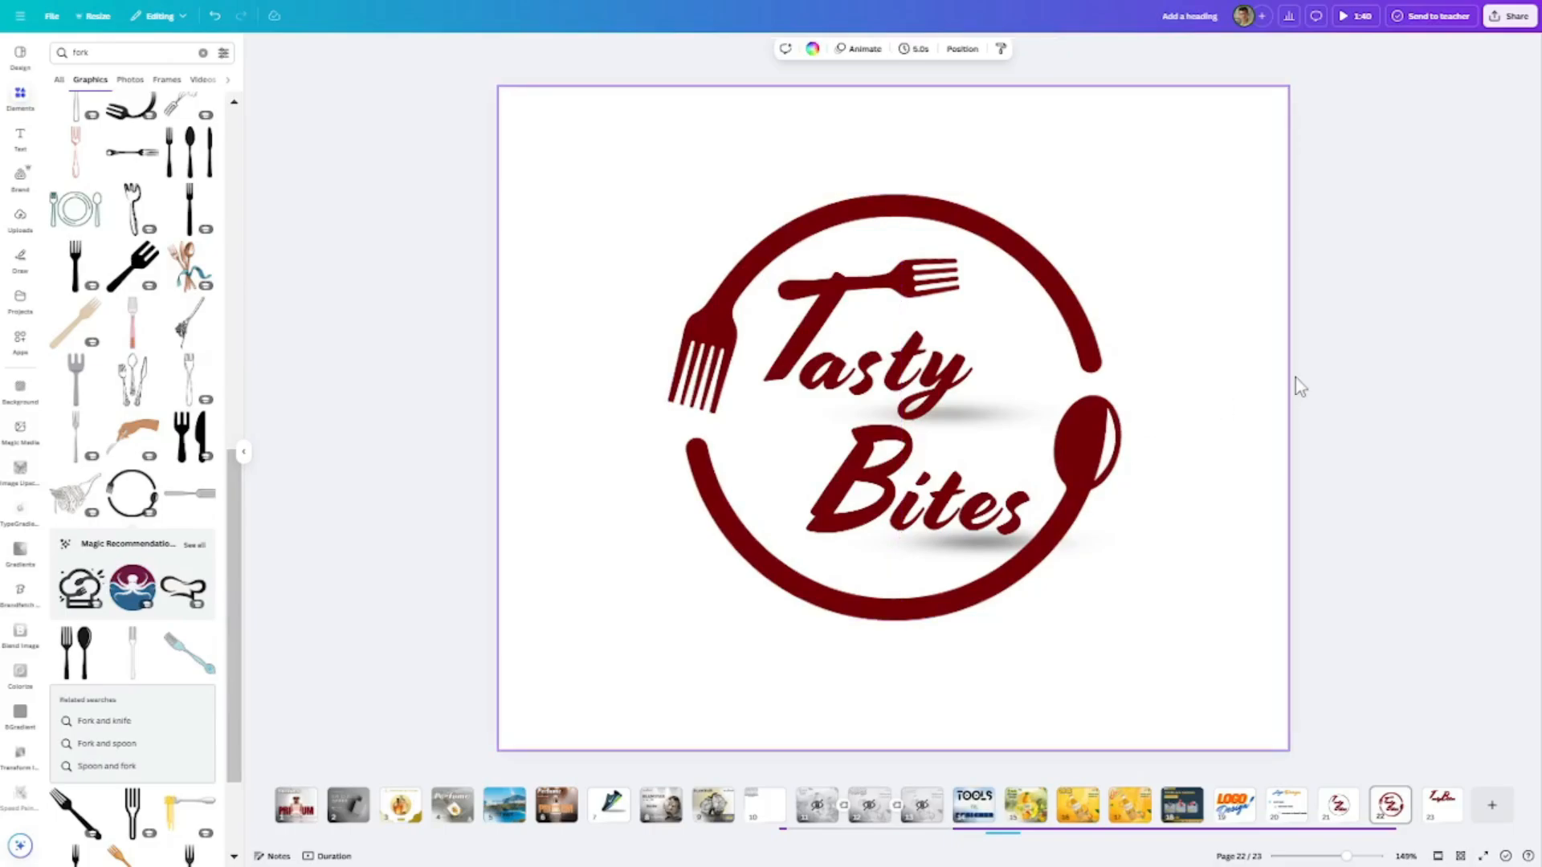
{"action": "scroll", "coordinate": [1301, 403], "scroll_direction": "up", "scroll_amount": 3}
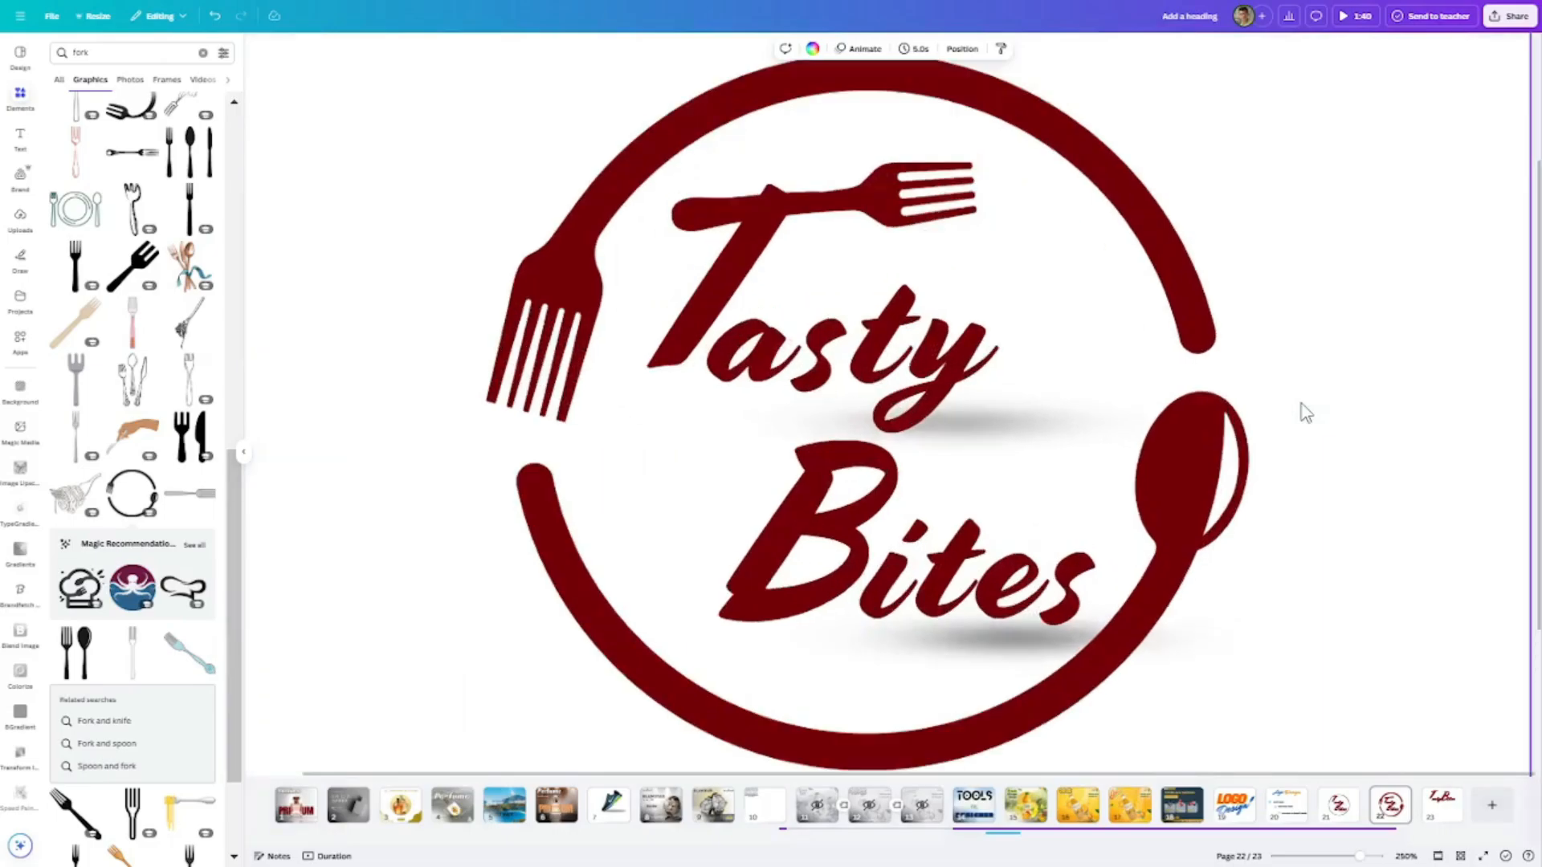
{"action": "scroll", "coordinate": [1300, 403], "scroll_direction": "down", "scroll_amount": 3}
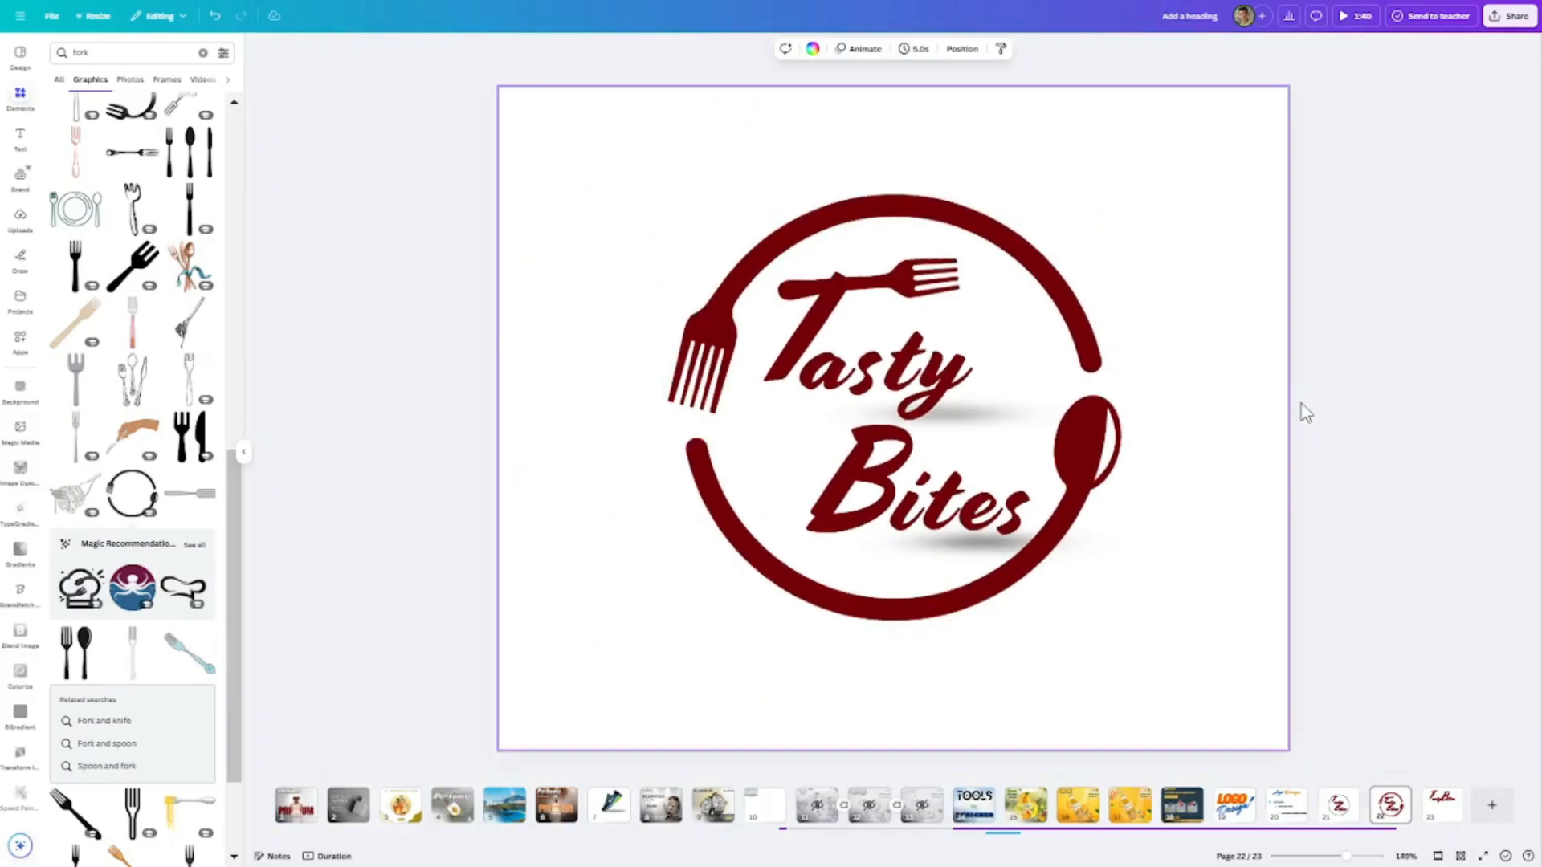
- Duplicate the logo page and delete the circular fork-and-spoon frame from the copy
{"action": "right_click", "coordinate": [1389, 820]}
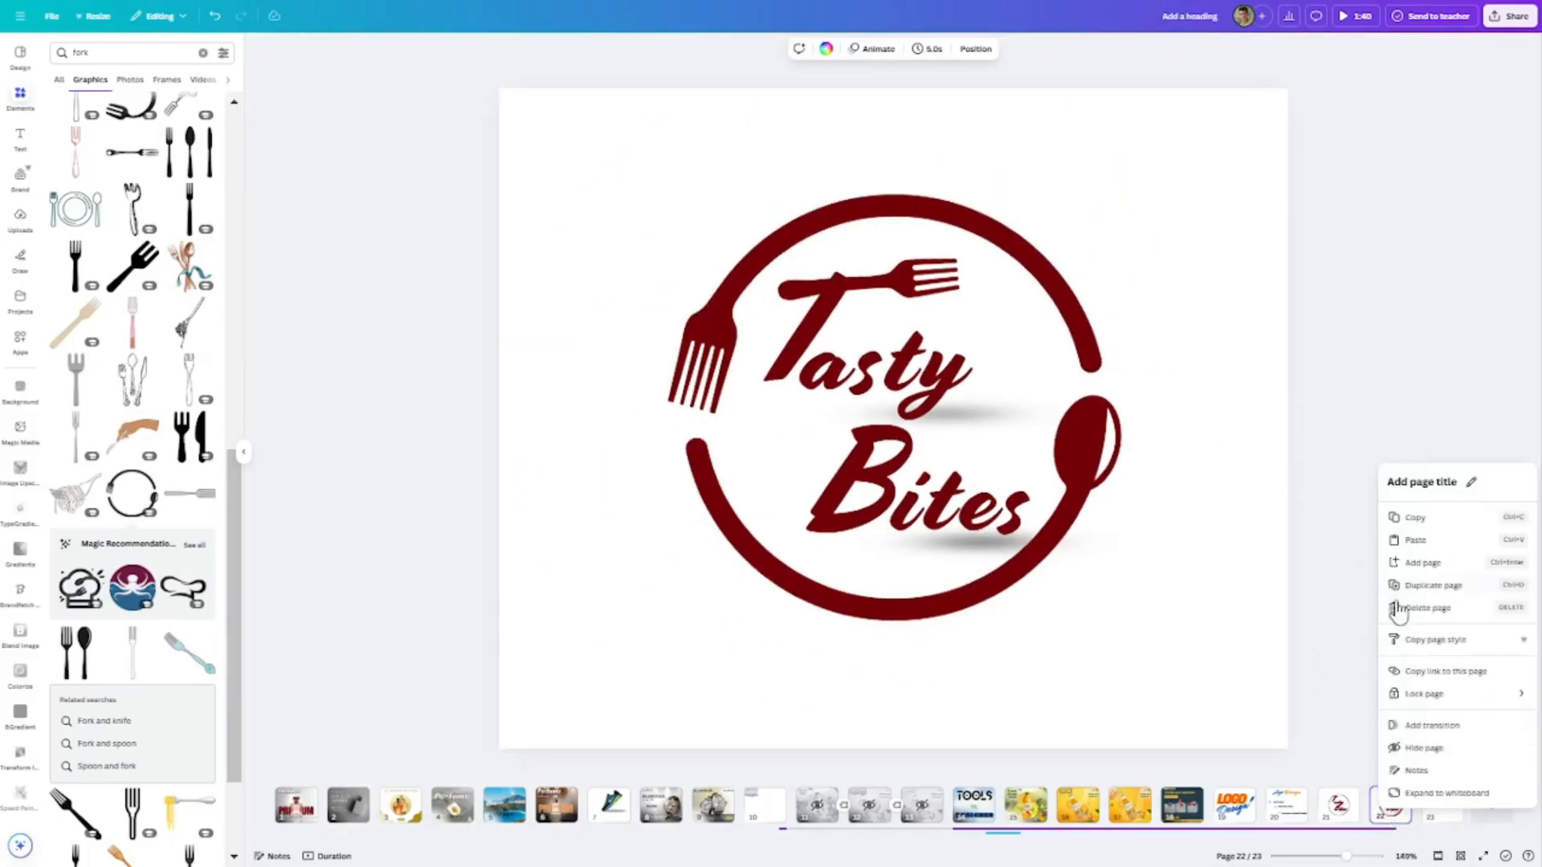
{"action": "left_click", "coordinate": [1423, 585]}
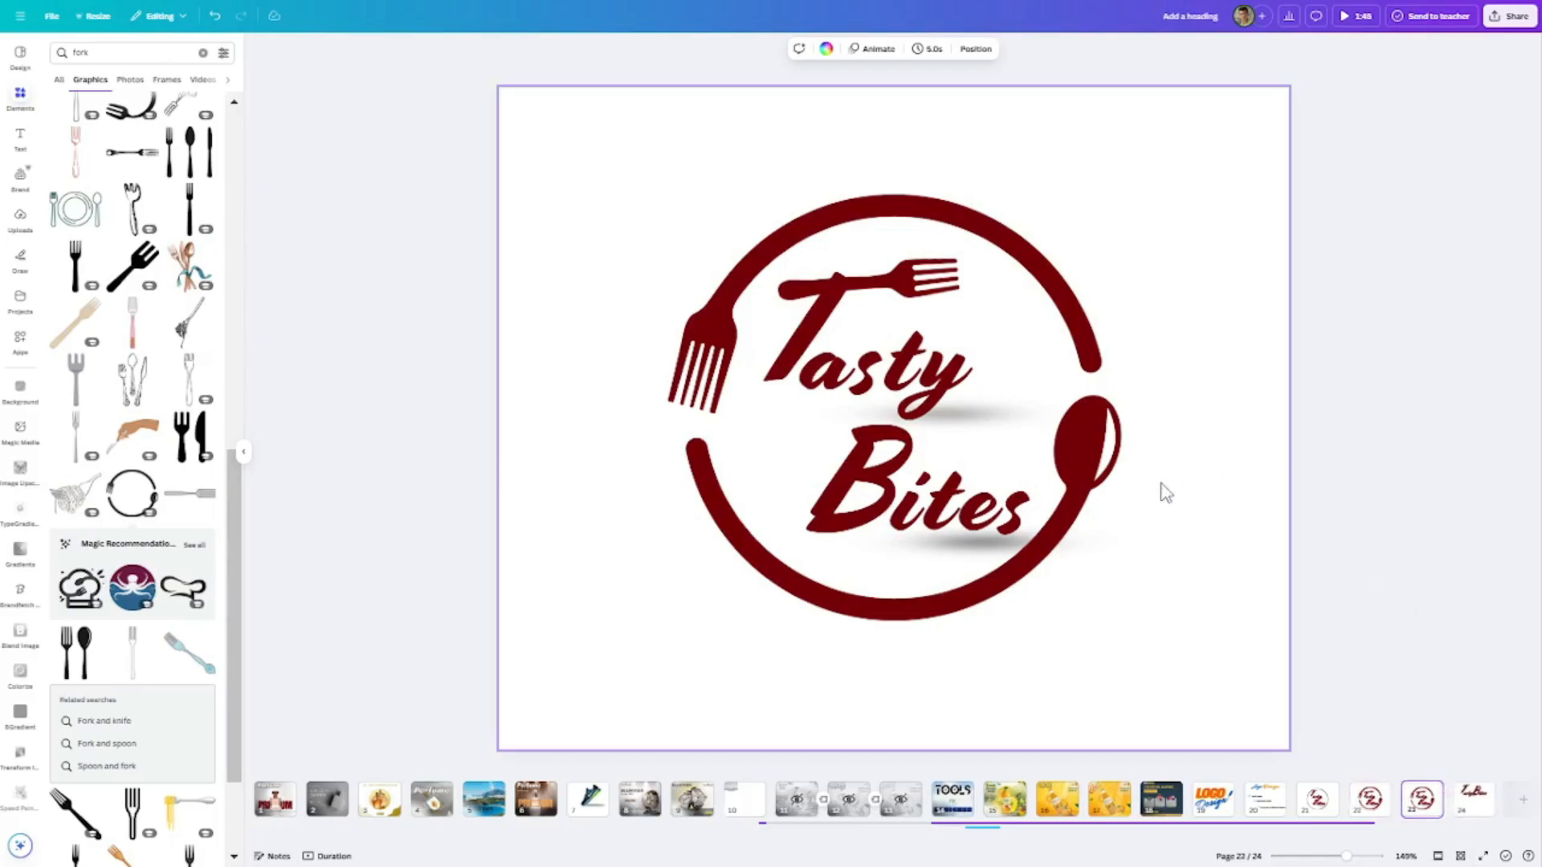
{"action": "left_click", "coordinate": [1097, 486]}
{"action": "key", "text": "Delete"}
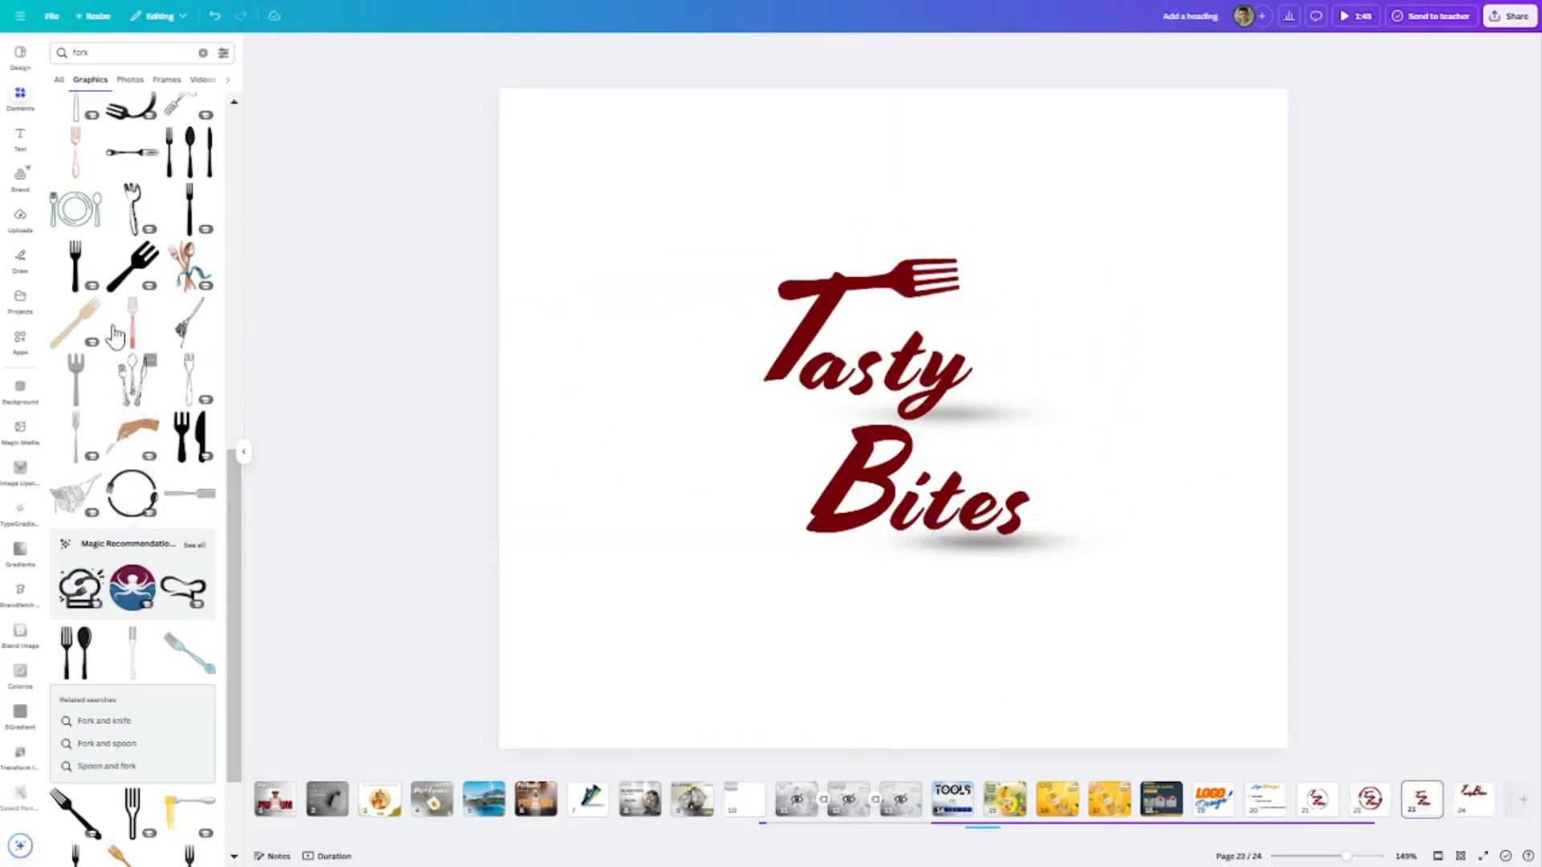
- Add the green outlined plate with fork and spoon, enlarge it and centre it around the lettering
{"action": "left_click", "coordinate": [75, 210]}
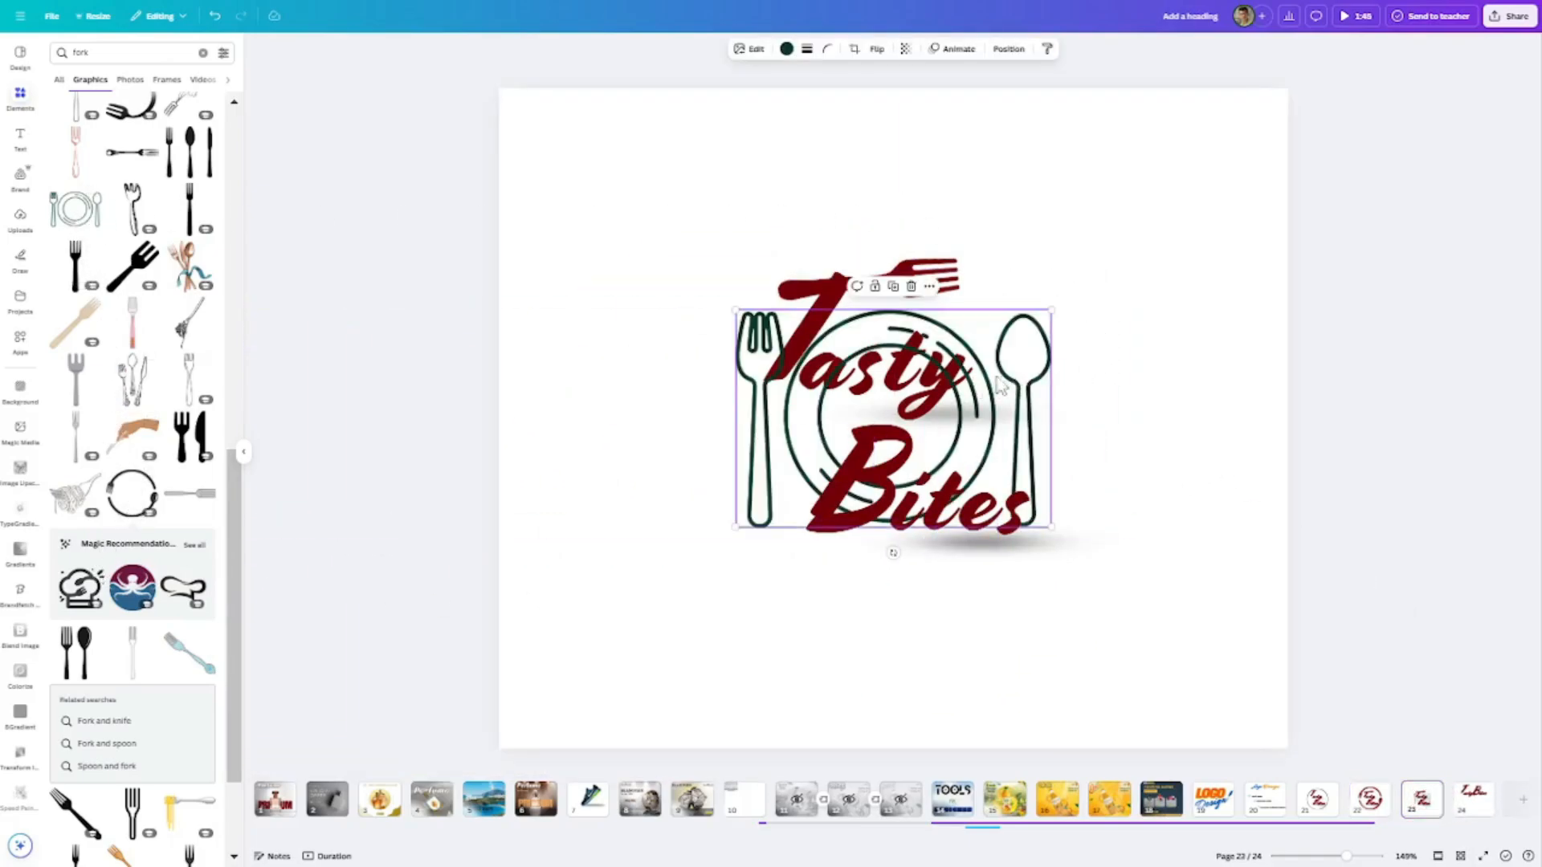
{"action": "left_click_drag", "start_coordinate": [1046, 537], "coordinate": [1346, 714]}
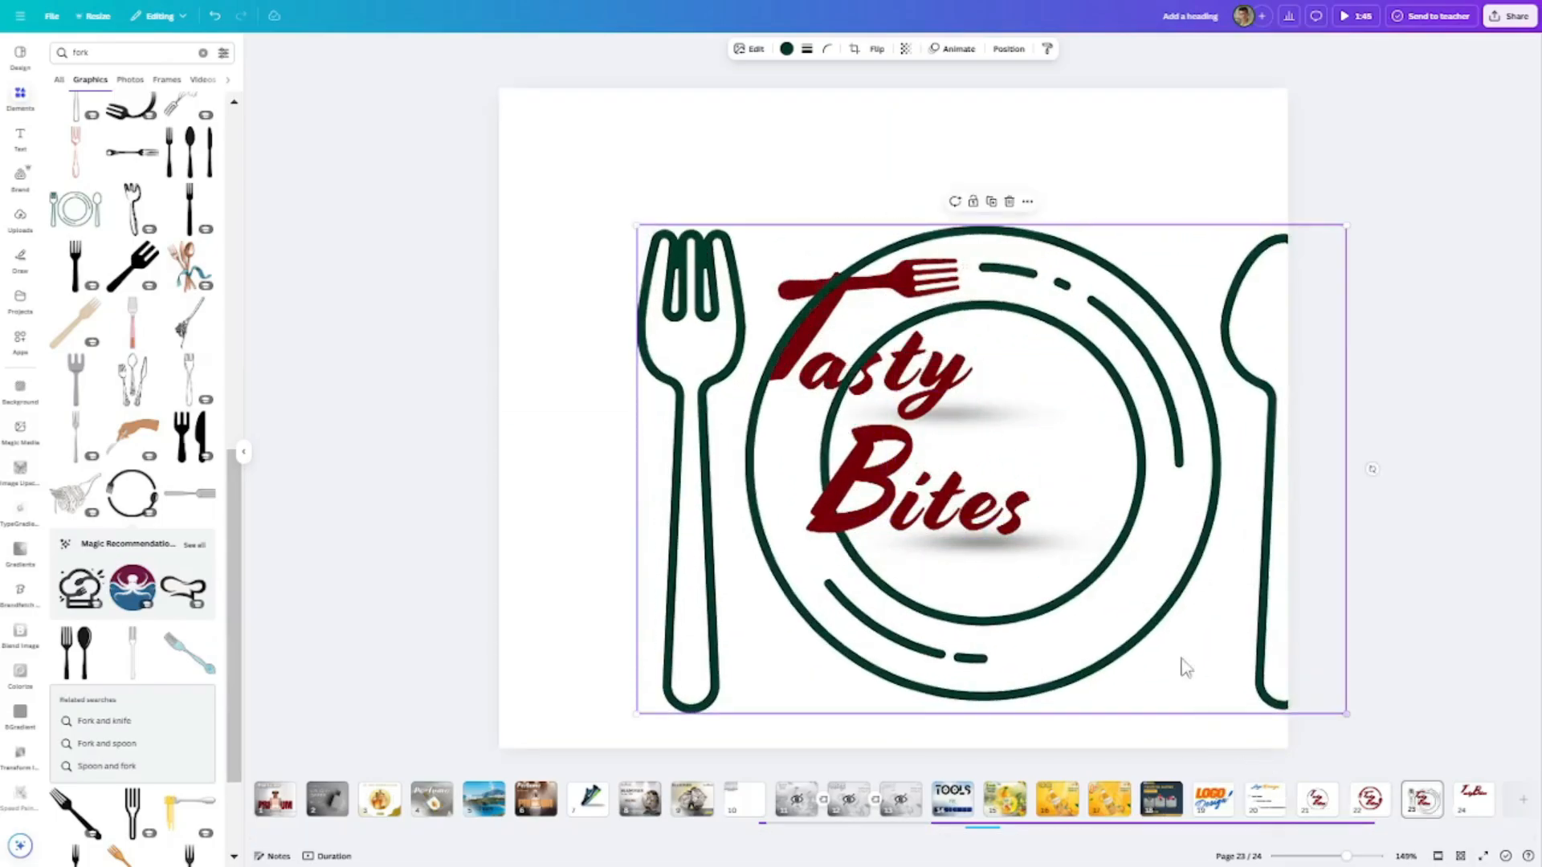
{"action": "left_click_drag", "start_coordinate": [1181, 654], "coordinate": [1097, 608]}
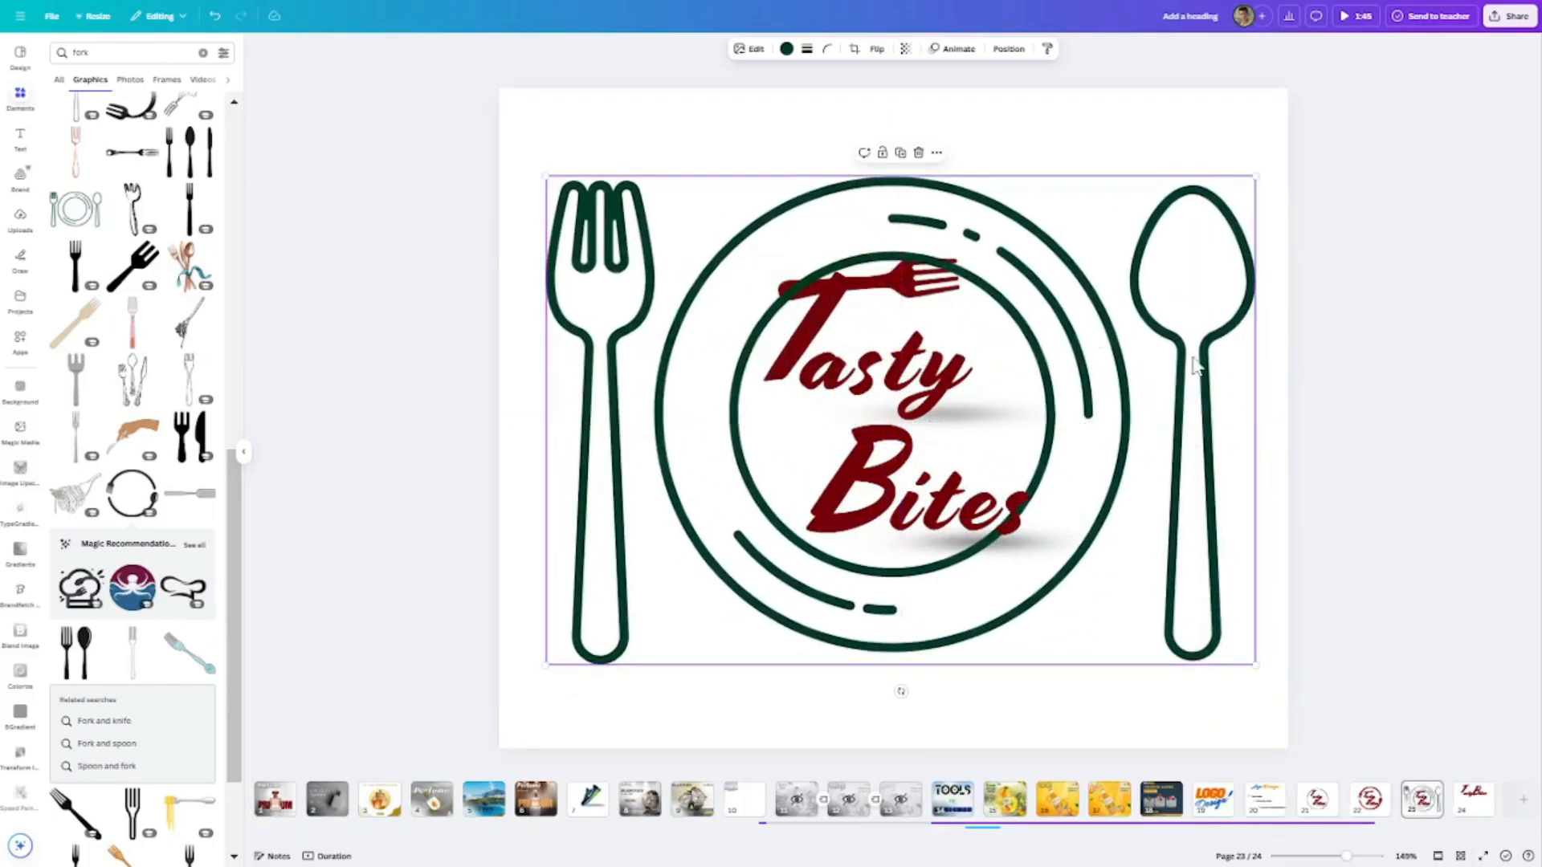
- Check the edit options for the green outlined plate graphic, then delete it from the page
{"action": "left_click", "coordinate": [712, 65]}
{"action": "left_click", "coordinate": [627, 188]}
{"action": "left_click", "coordinate": [751, 49]}
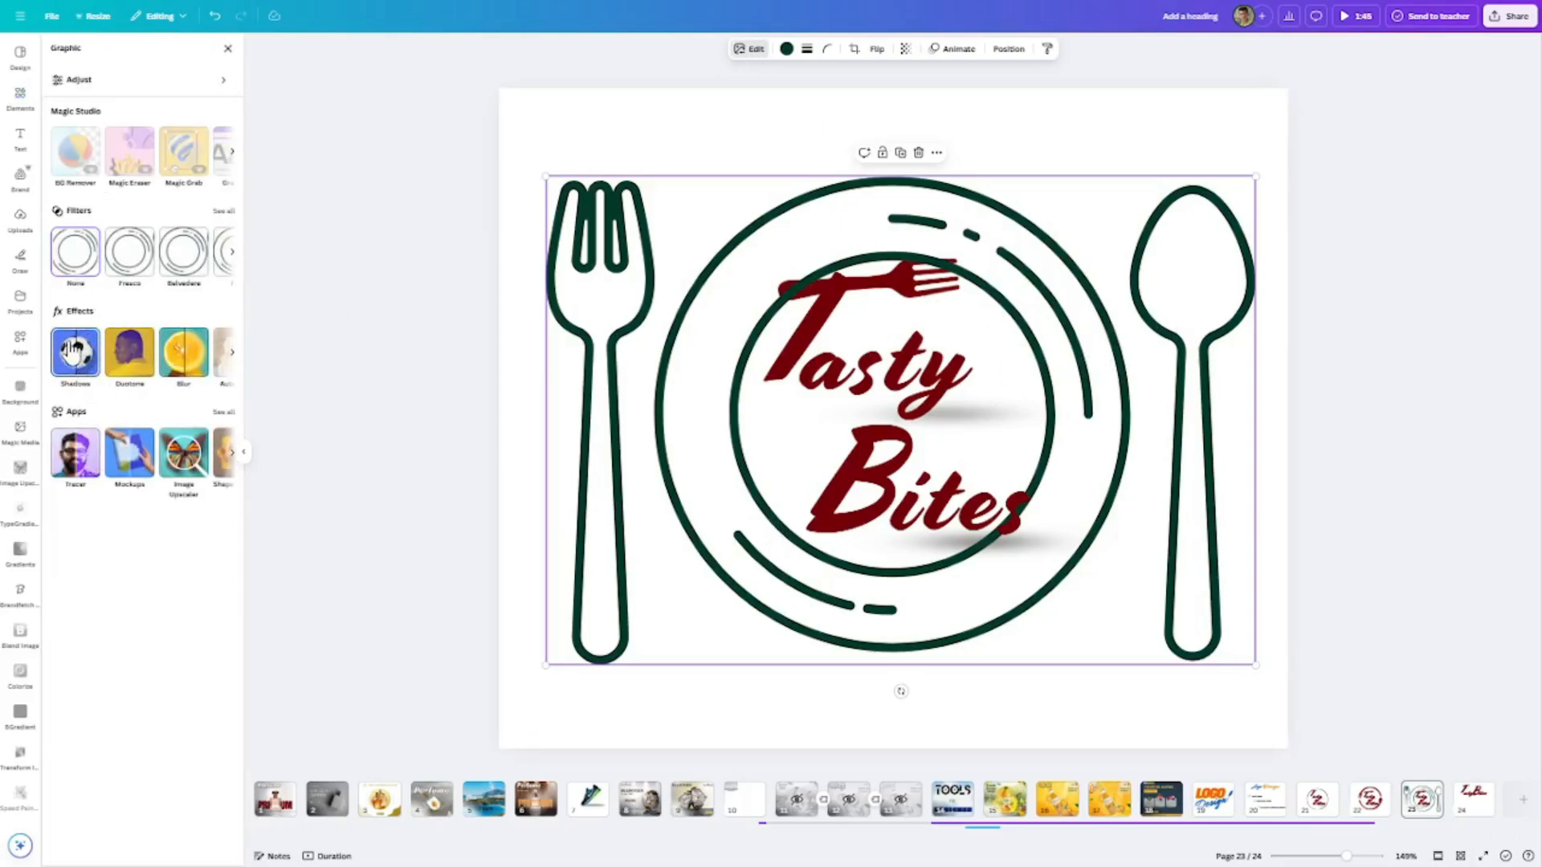
{"action": "left_click", "coordinate": [604, 257]}
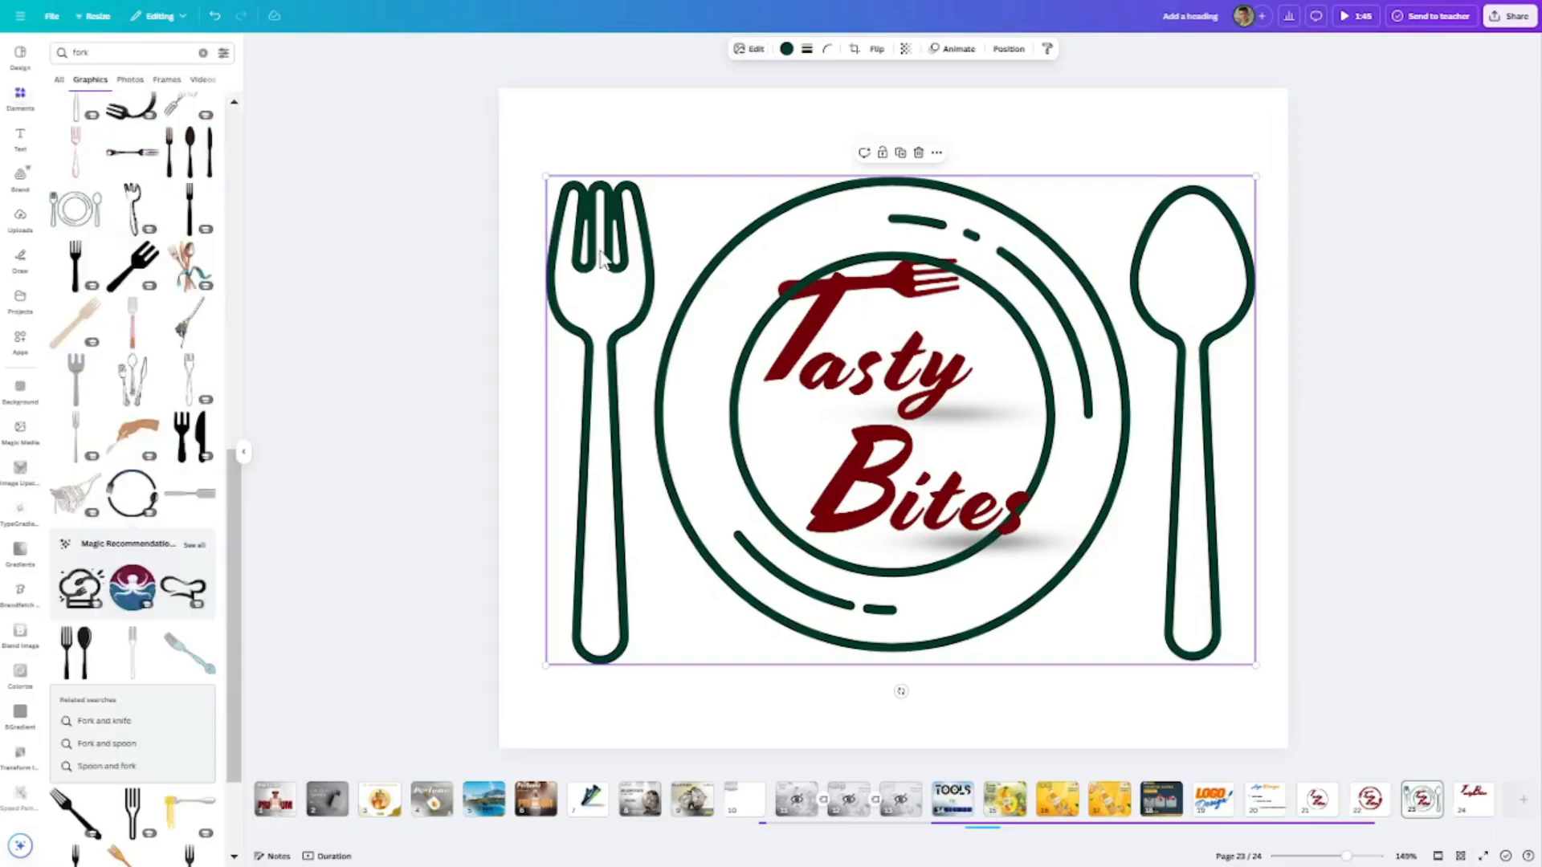
{"action": "left_click", "coordinate": [751, 53]}
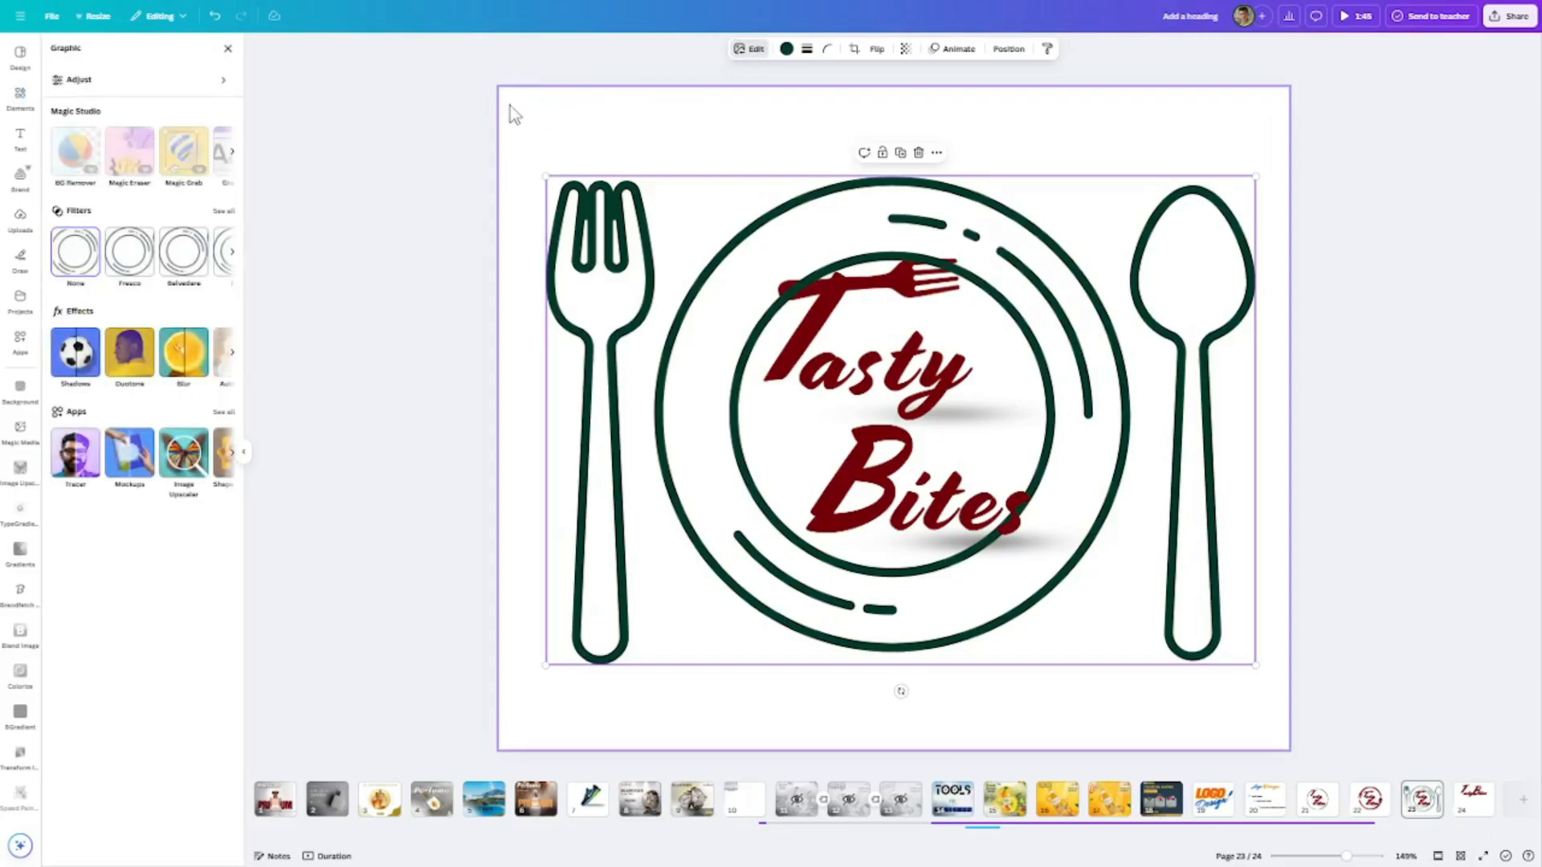
{"action": "left_click", "coordinate": [618, 249]}
{"action": "left_click_drag", "start_coordinate": [618, 249], "coordinate": [281, 473]}
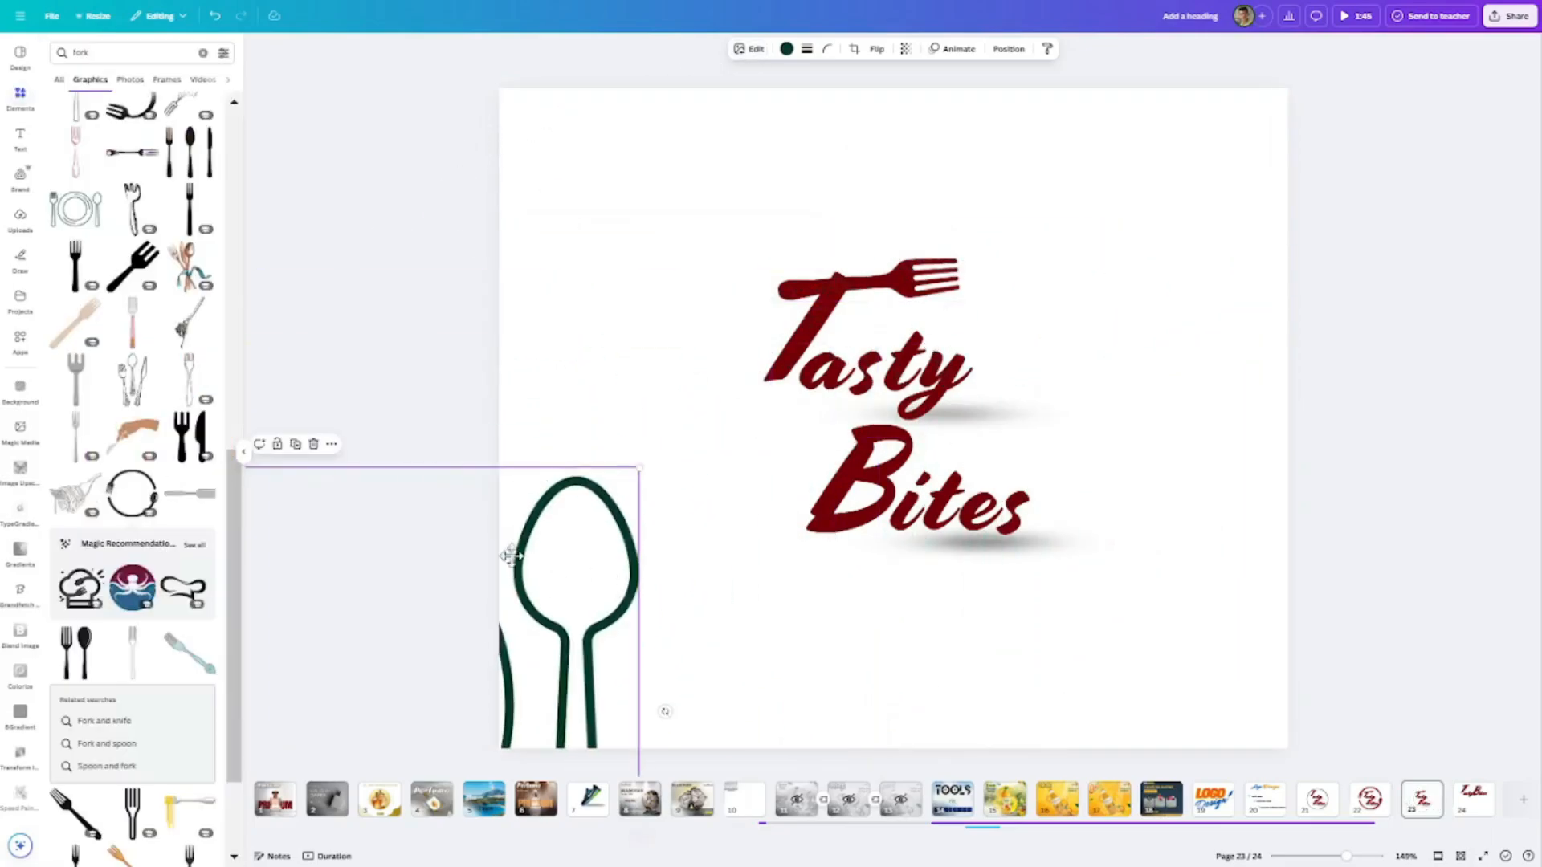
{"action": "key", "text": "Delete"}
- Add the silver fork-and-knife graphic and place it in the upper-left corner of the design, clear of the lettering
{"action": "scroll", "coordinate": [122, 371], "scroll_direction": "down", "scroll_amount": 6}
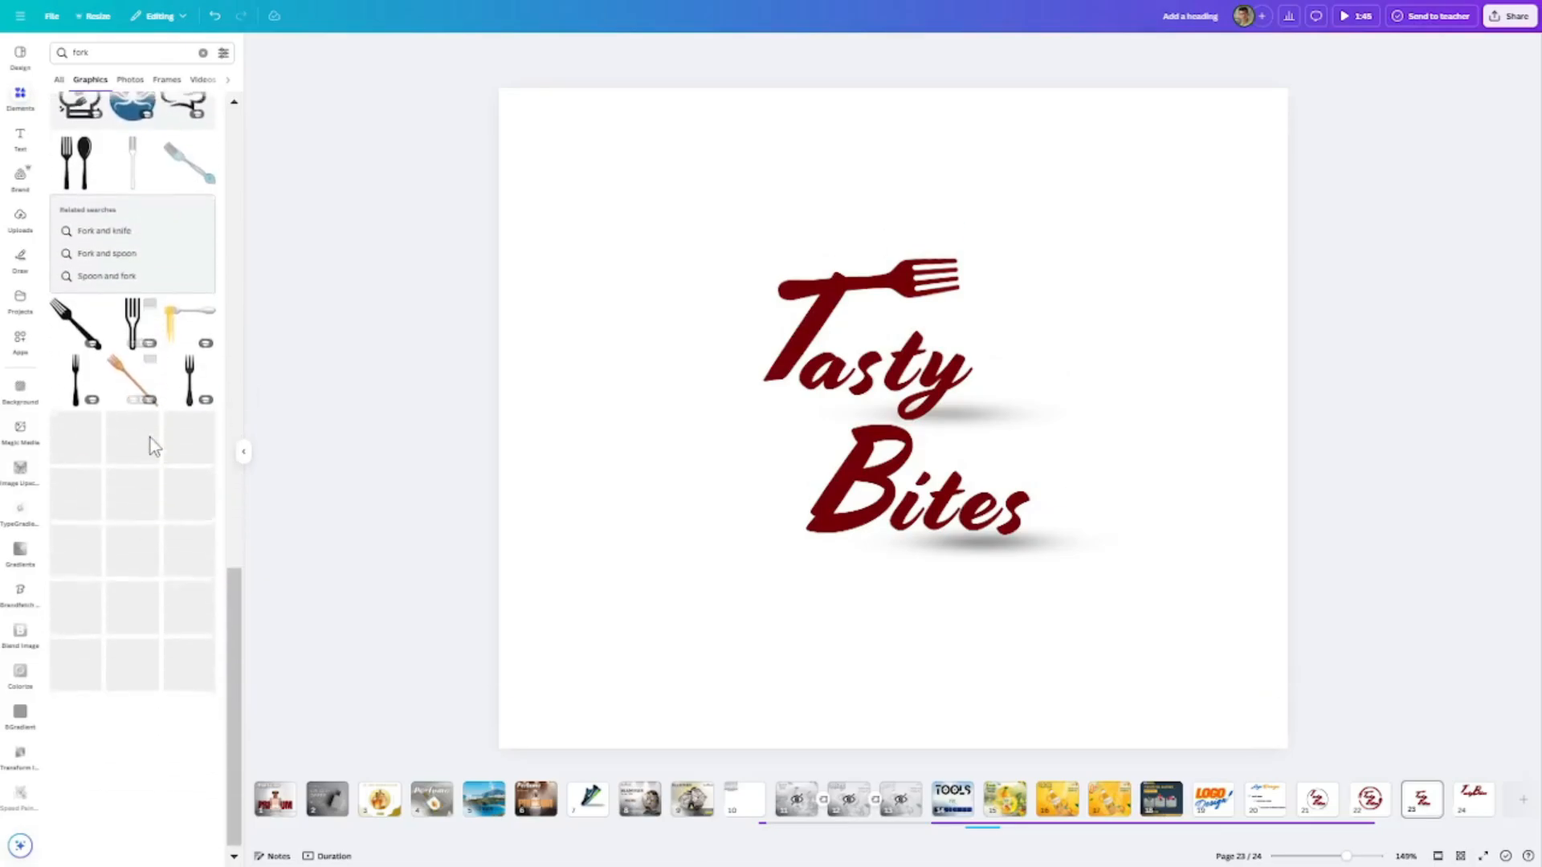
{"action": "scroll", "coordinate": [161, 458], "scroll_direction": "down", "scroll_amount": 5}
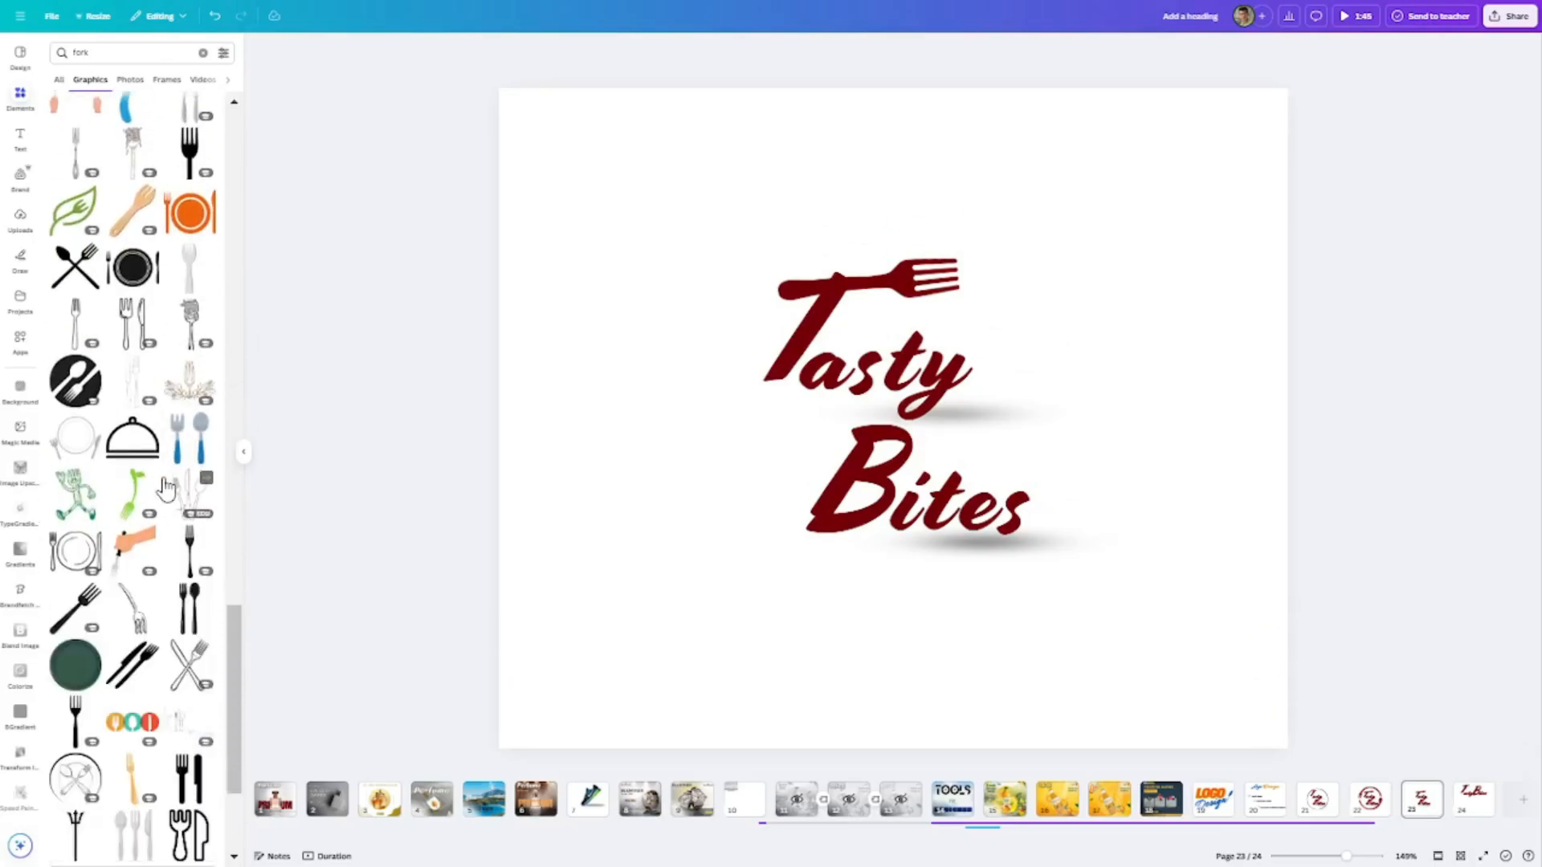
{"action": "scroll", "coordinate": [165, 390], "scroll_direction": "up", "scroll_amount": 5}
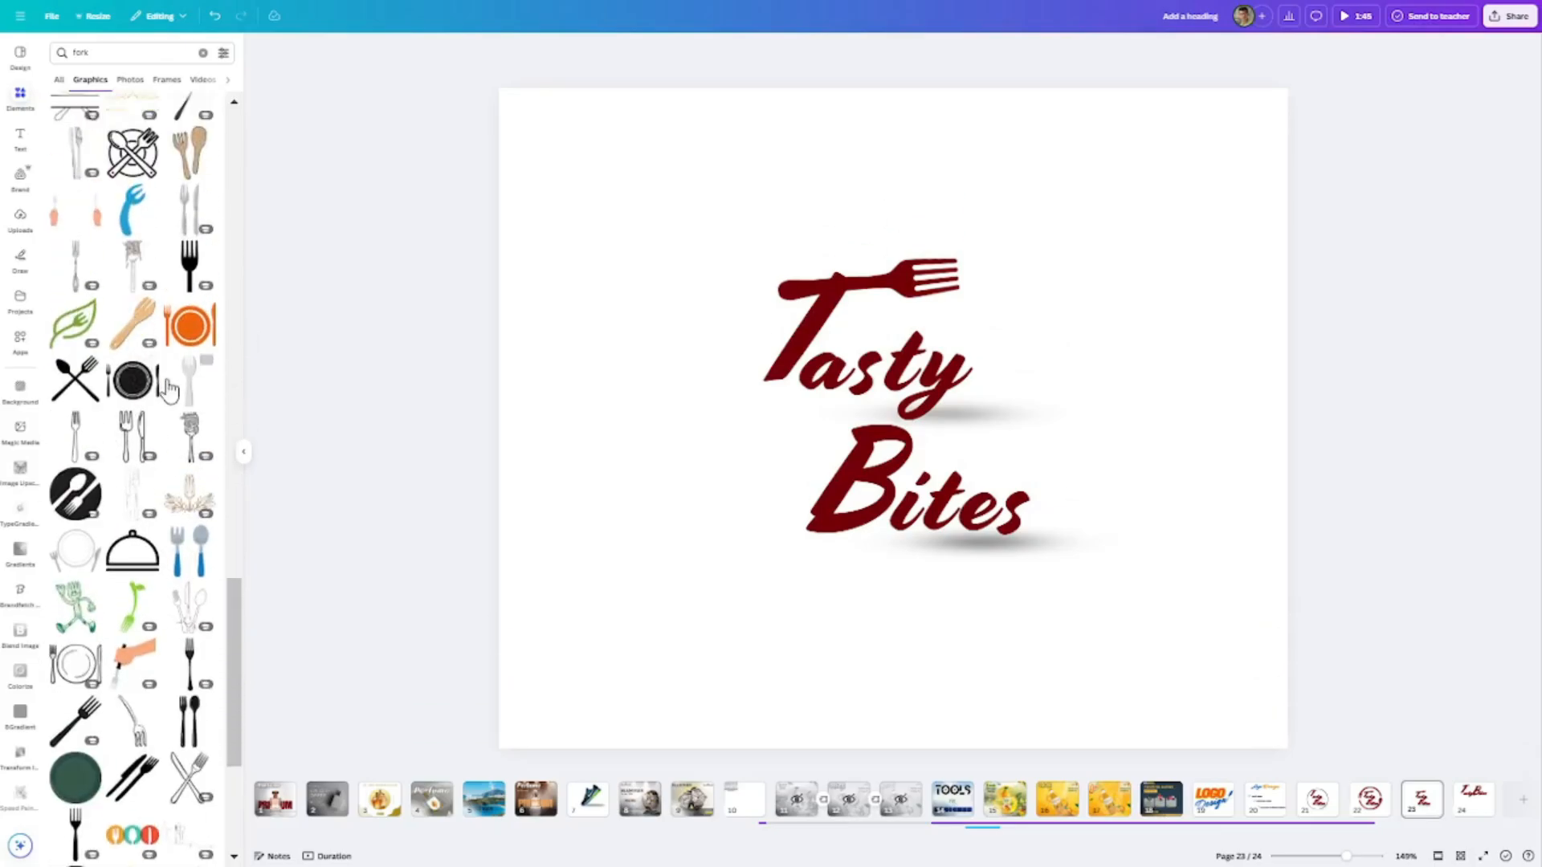
{"action": "scroll", "coordinate": [171, 387], "scroll_direction": "down", "scroll_amount": 2}
{"action": "left_click", "coordinate": [190, 432]}
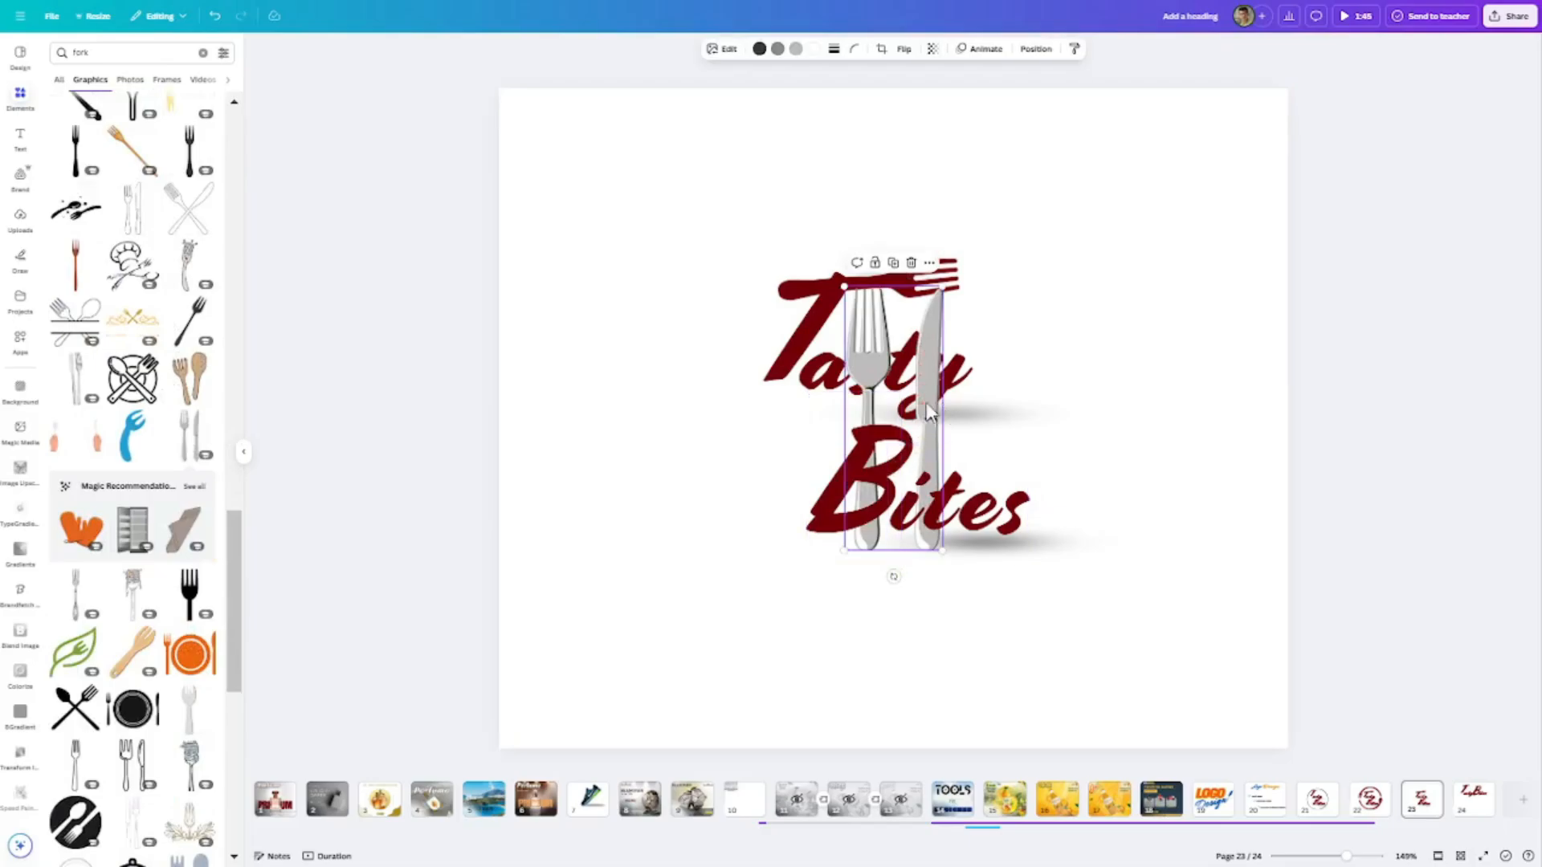
{"action": "left_click_drag", "start_coordinate": [918, 402], "coordinate": [664, 404]}
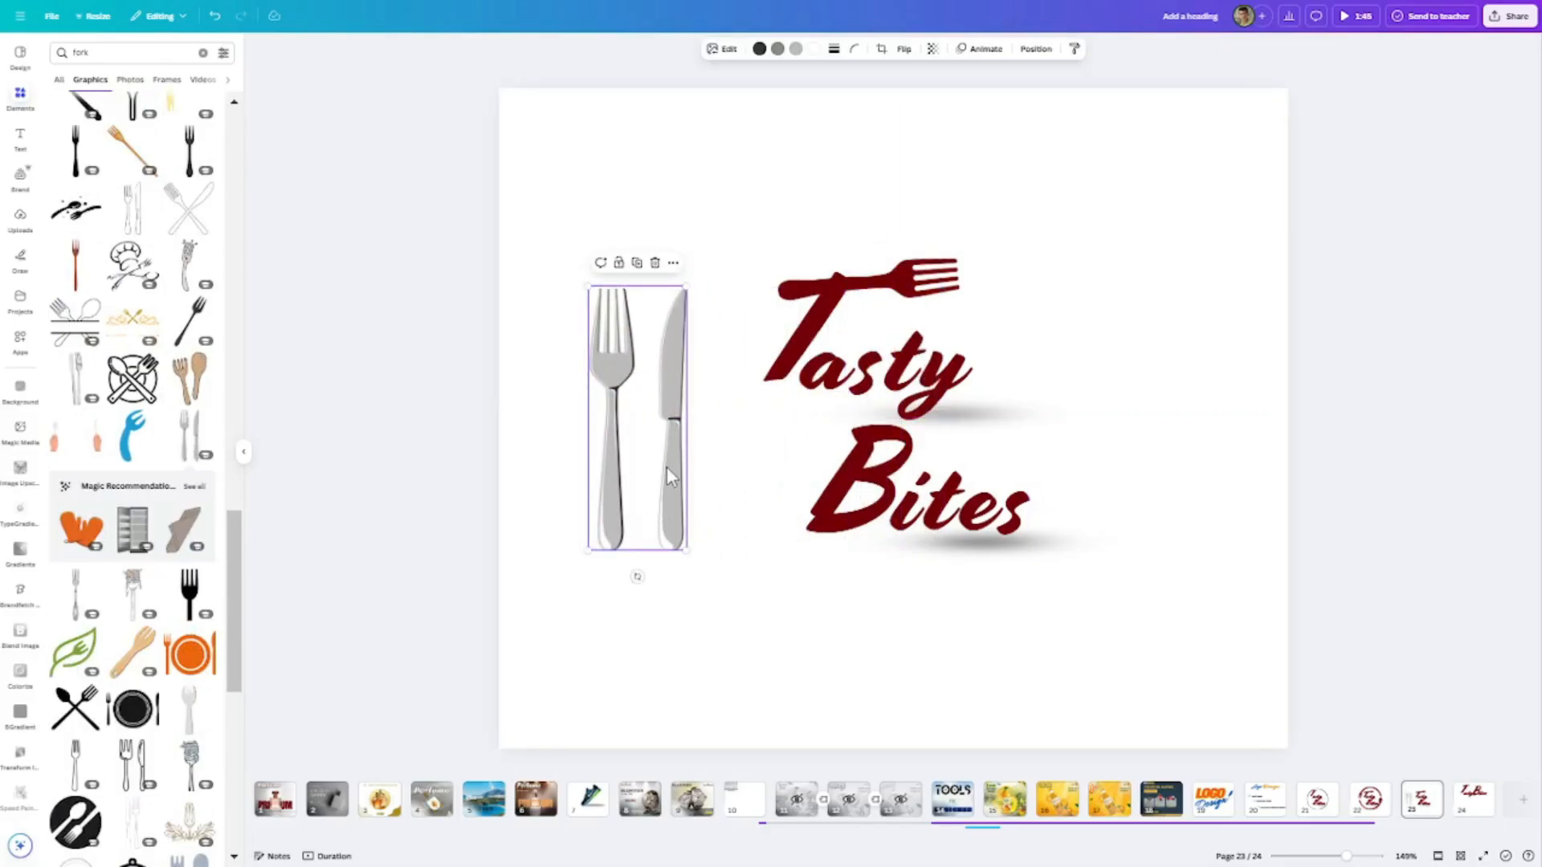
{"action": "left_click_drag", "start_coordinate": [667, 466], "coordinate": [657, 358]}
{"action": "scroll", "coordinate": [126, 502], "scroll_direction": "up", "scroll_amount": 2}
{"action": "scroll", "coordinate": [126, 501], "scroll_direction": "up", "scroll_amount": 10}
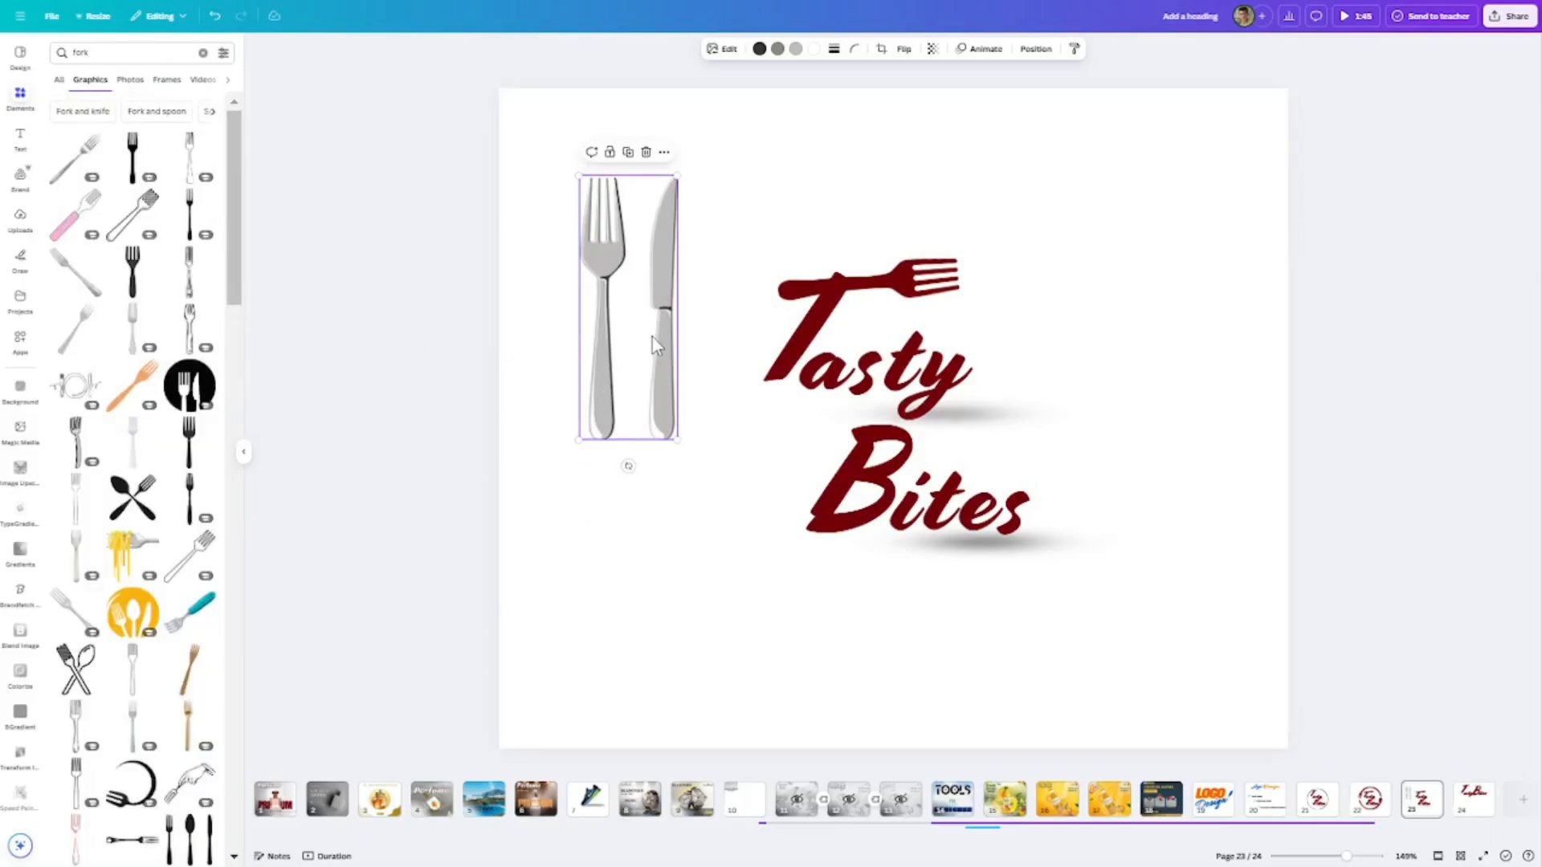
{"action": "left_click_drag", "start_coordinate": [652, 336], "coordinate": [609, 257]}
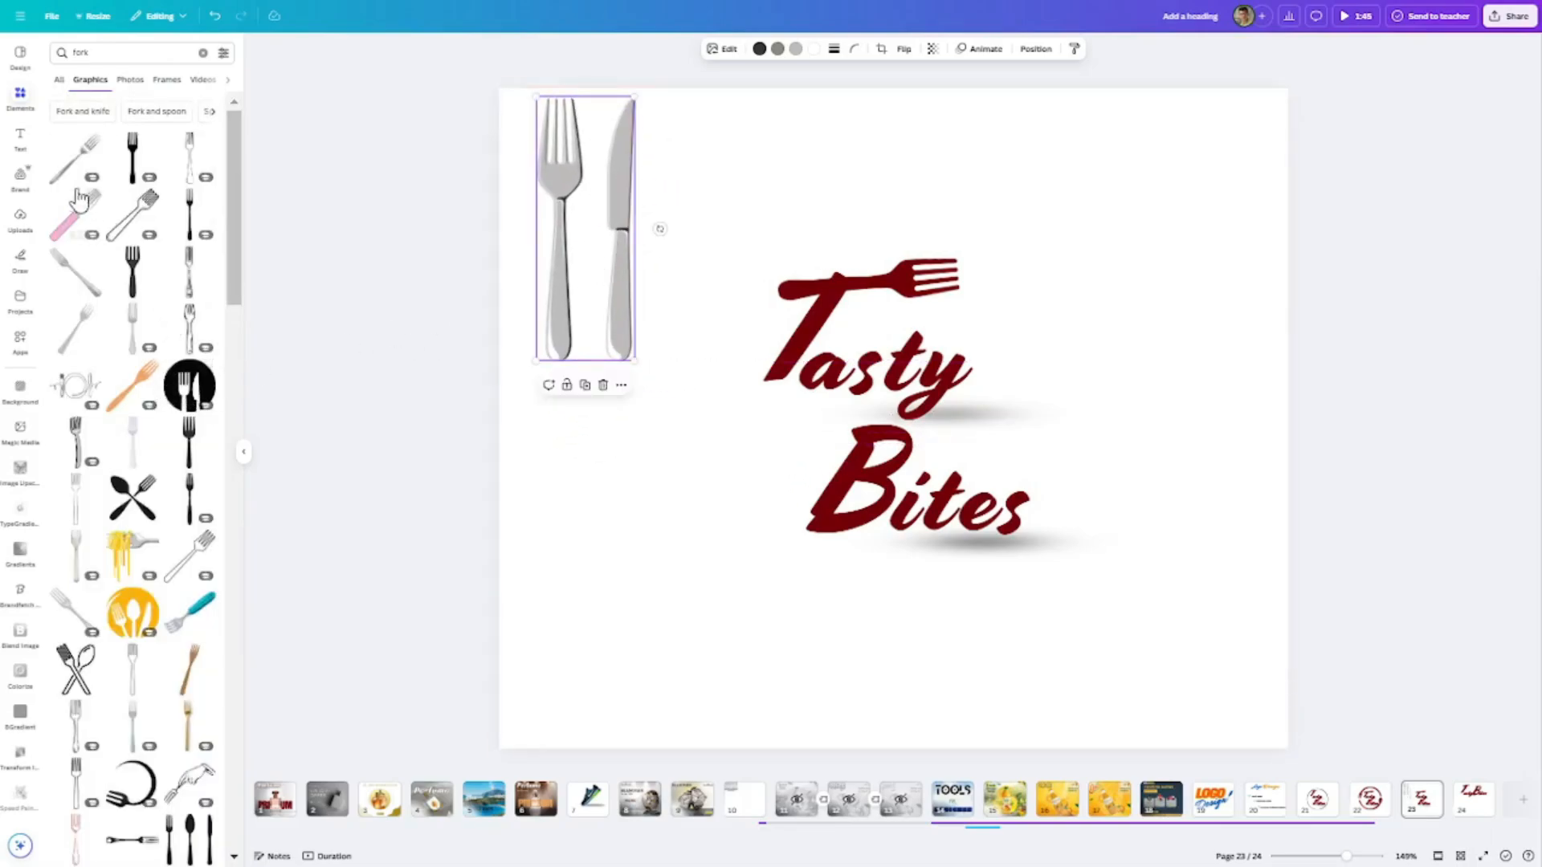
- Copy the black circle outline from page 21 and paste it around the lettering on page 23
{"action": "left_click", "coordinate": [202, 53]}
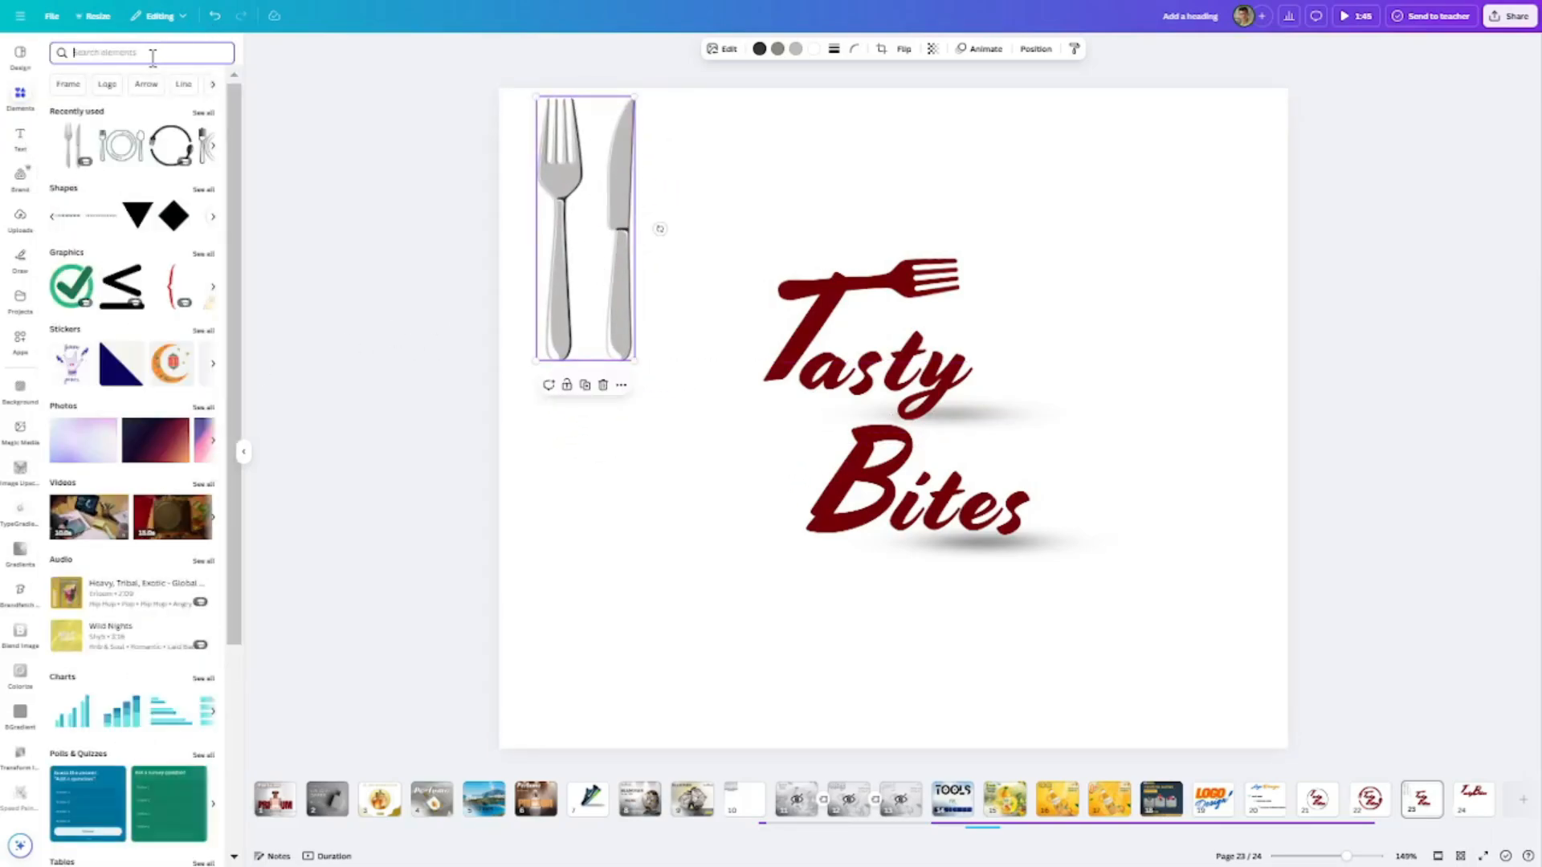
{"action": "left_click", "coordinate": [1316, 797]}
{"action": "left_click", "coordinate": [1041, 329]}
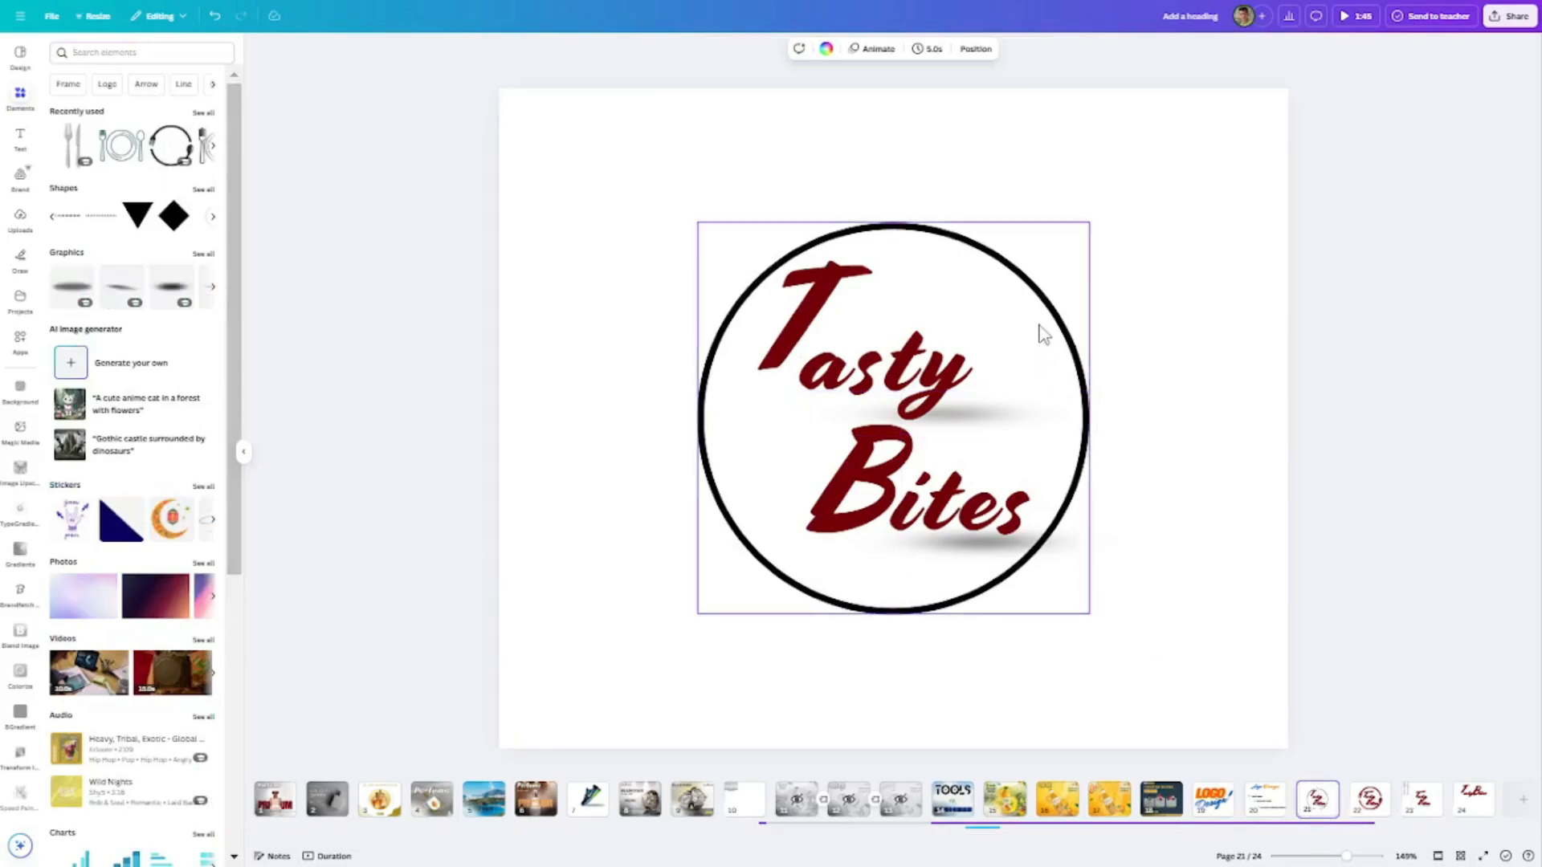
{"action": "left_click", "coordinate": [1421, 799]}
{"action": "key", "text": "ctrl+v"}
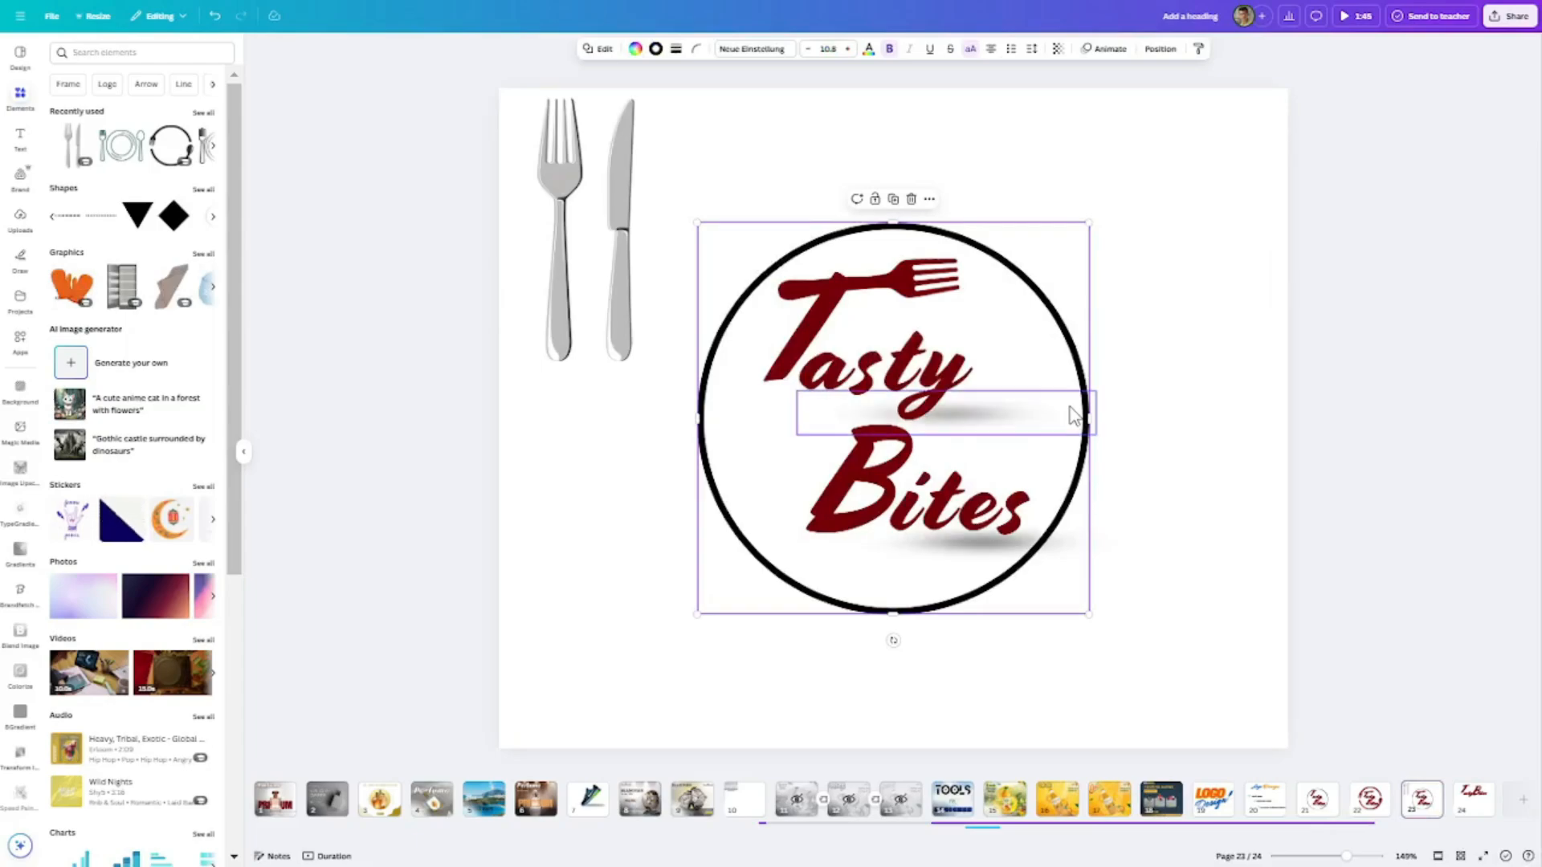
- Duplicate the silver fork-and-knife graphic beside the circle and crop the copy to show only the fork
{"action": "left_click", "coordinate": [558, 230]}
{"action": "left_click_drag", "start_coordinate": [559, 230], "coordinate": [695, 446]}
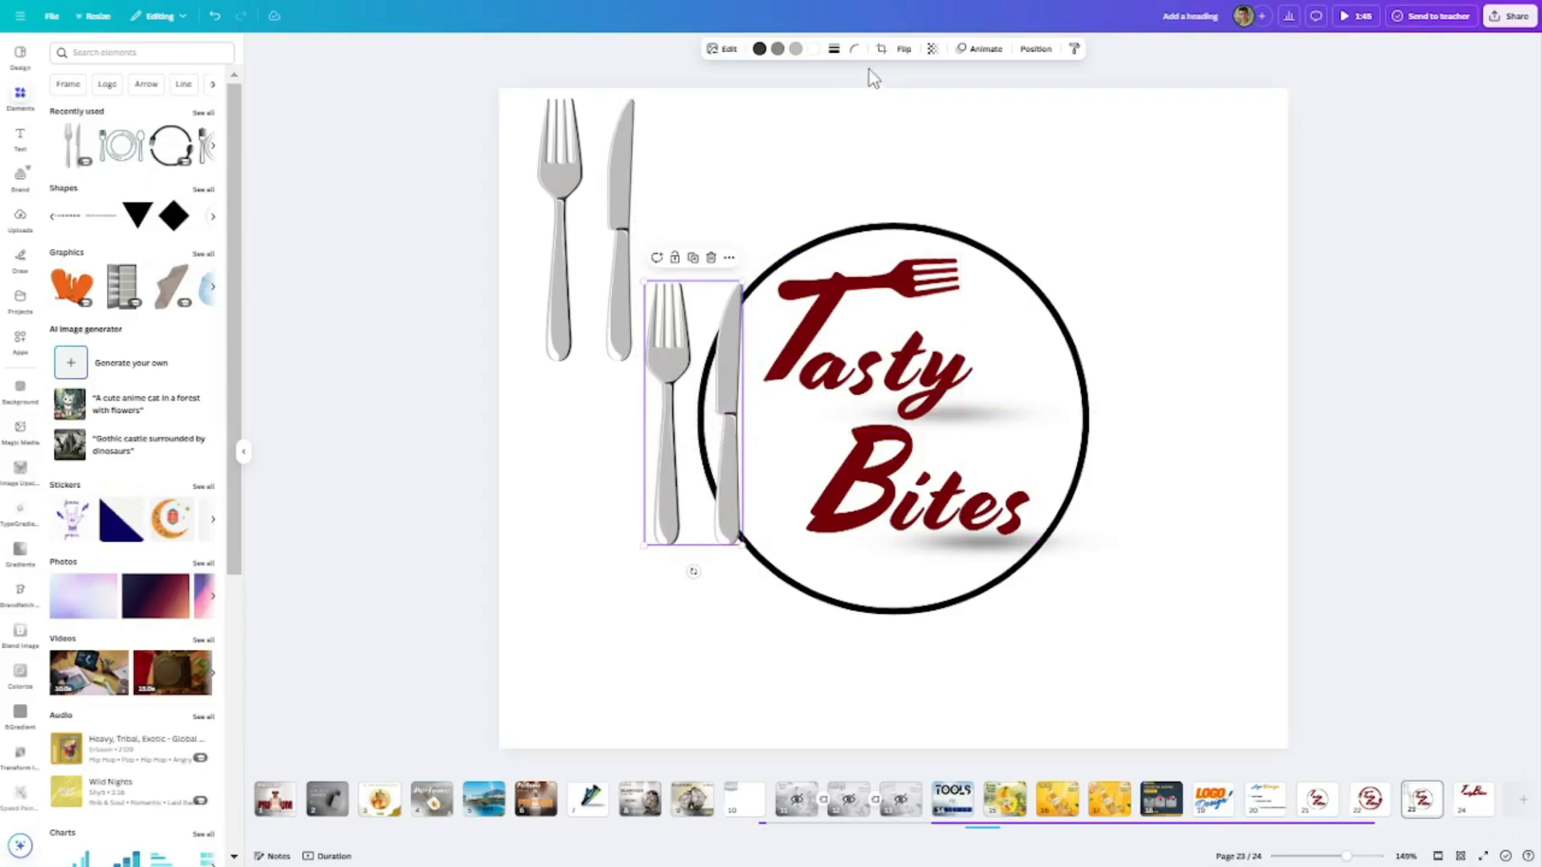
{"action": "double_click", "coordinate": [726, 474]}
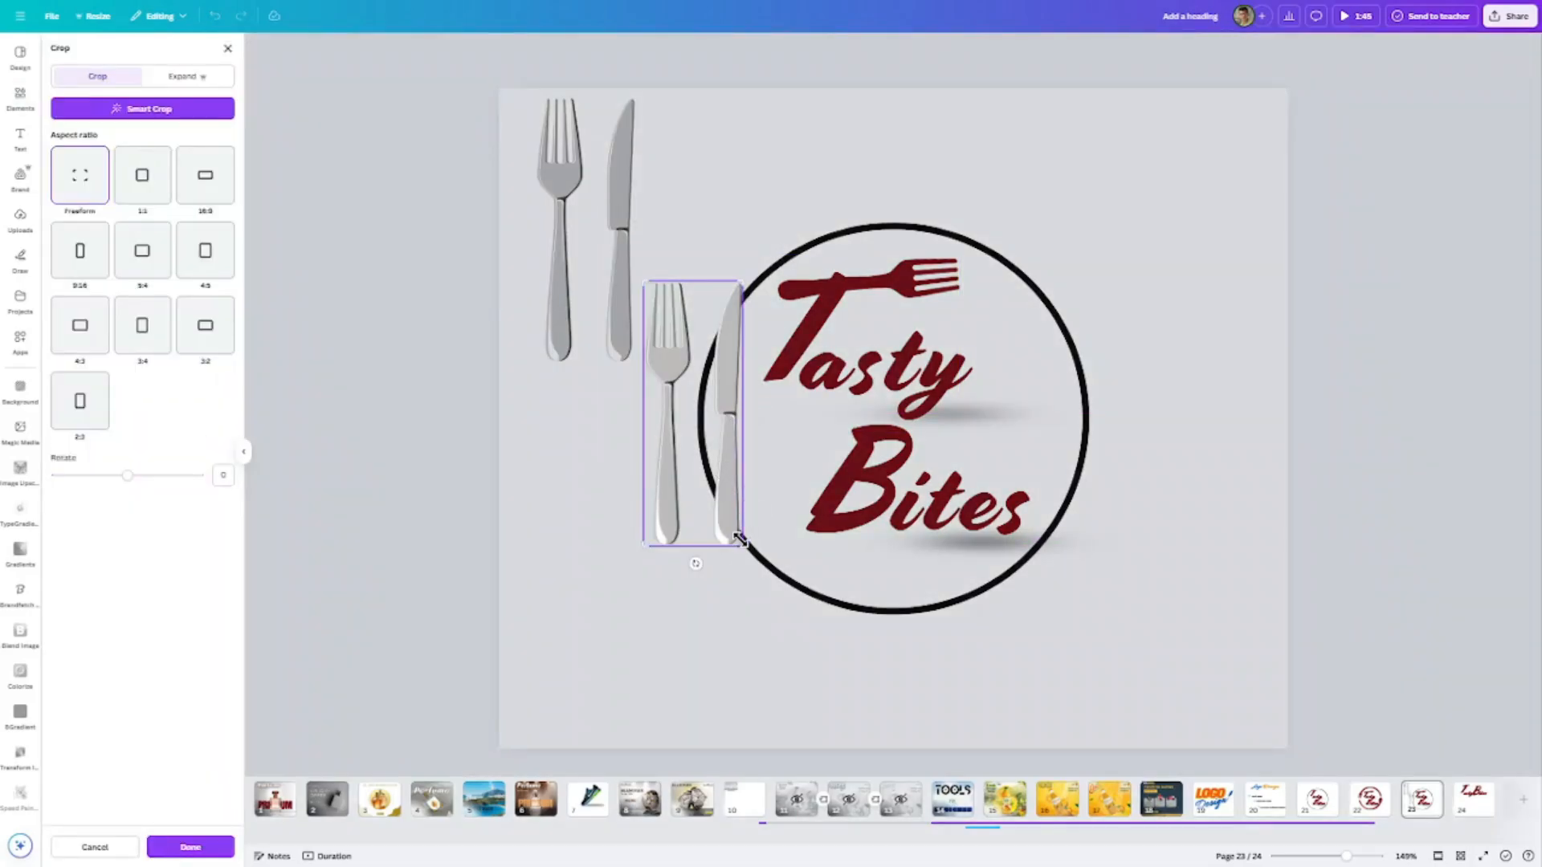
{"action": "left_click_drag", "start_coordinate": [739, 540], "coordinate": [697, 550]}
{"action": "left_click", "coordinate": [964, 205]}
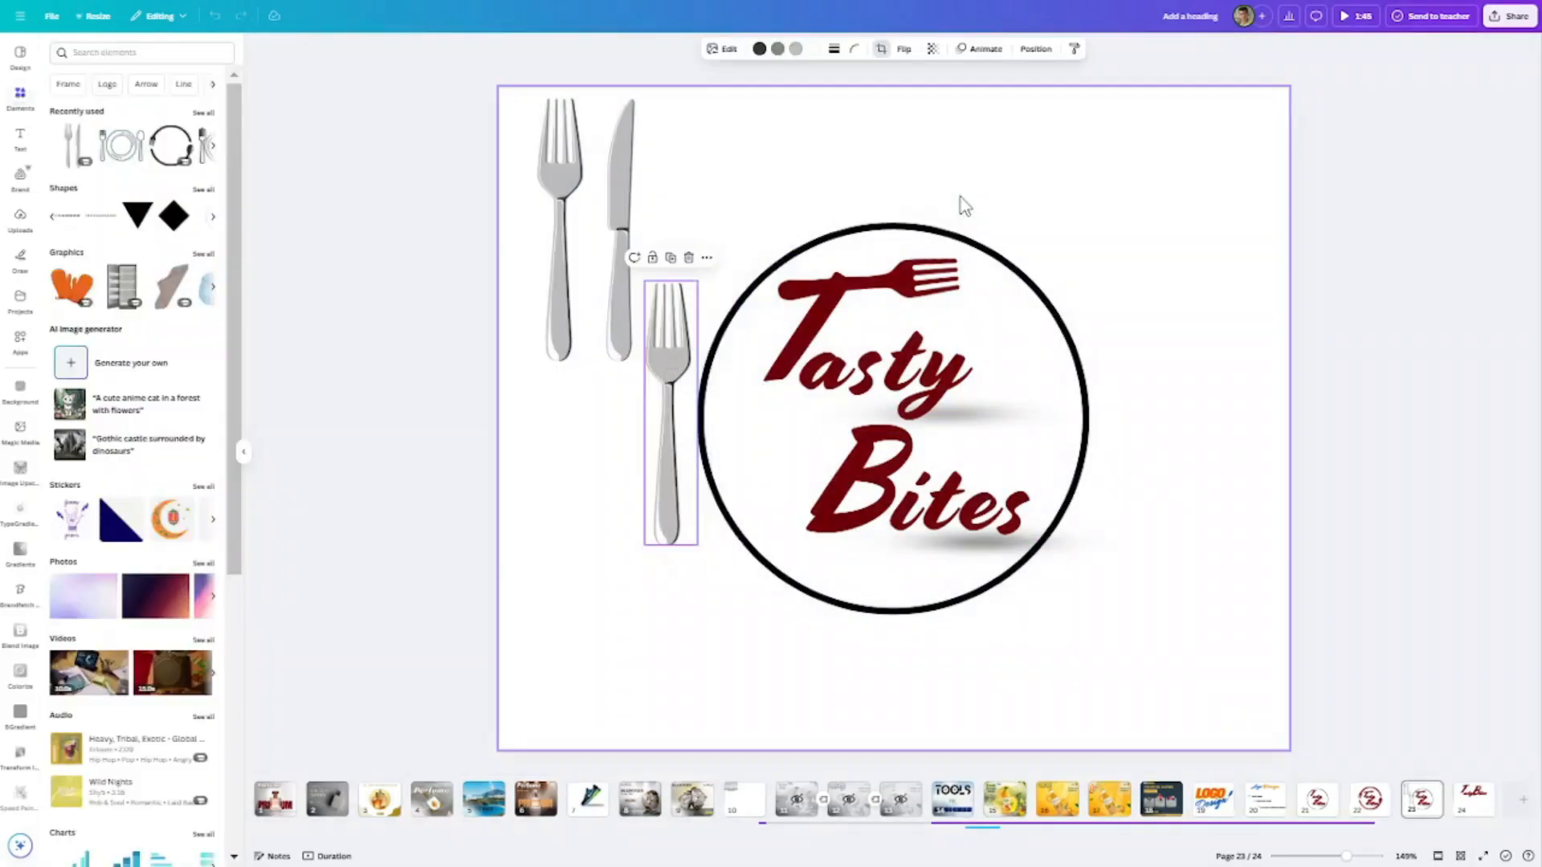
- Place a copy of the cropped fork to the right of the circle and delete the original fork-and-knife graphic
{"action": "left_click_drag", "start_coordinate": [677, 455], "coordinate": [1088, 452]}
{"action": "left_click", "coordinate": [620, 241]}
{"action": "key", "text": "Delete"}
- Enlarge the left fork to nearly the circle's height and replace the small right fork with a copy of it
{"action": "left_click", "coordinate": [671, 482]}
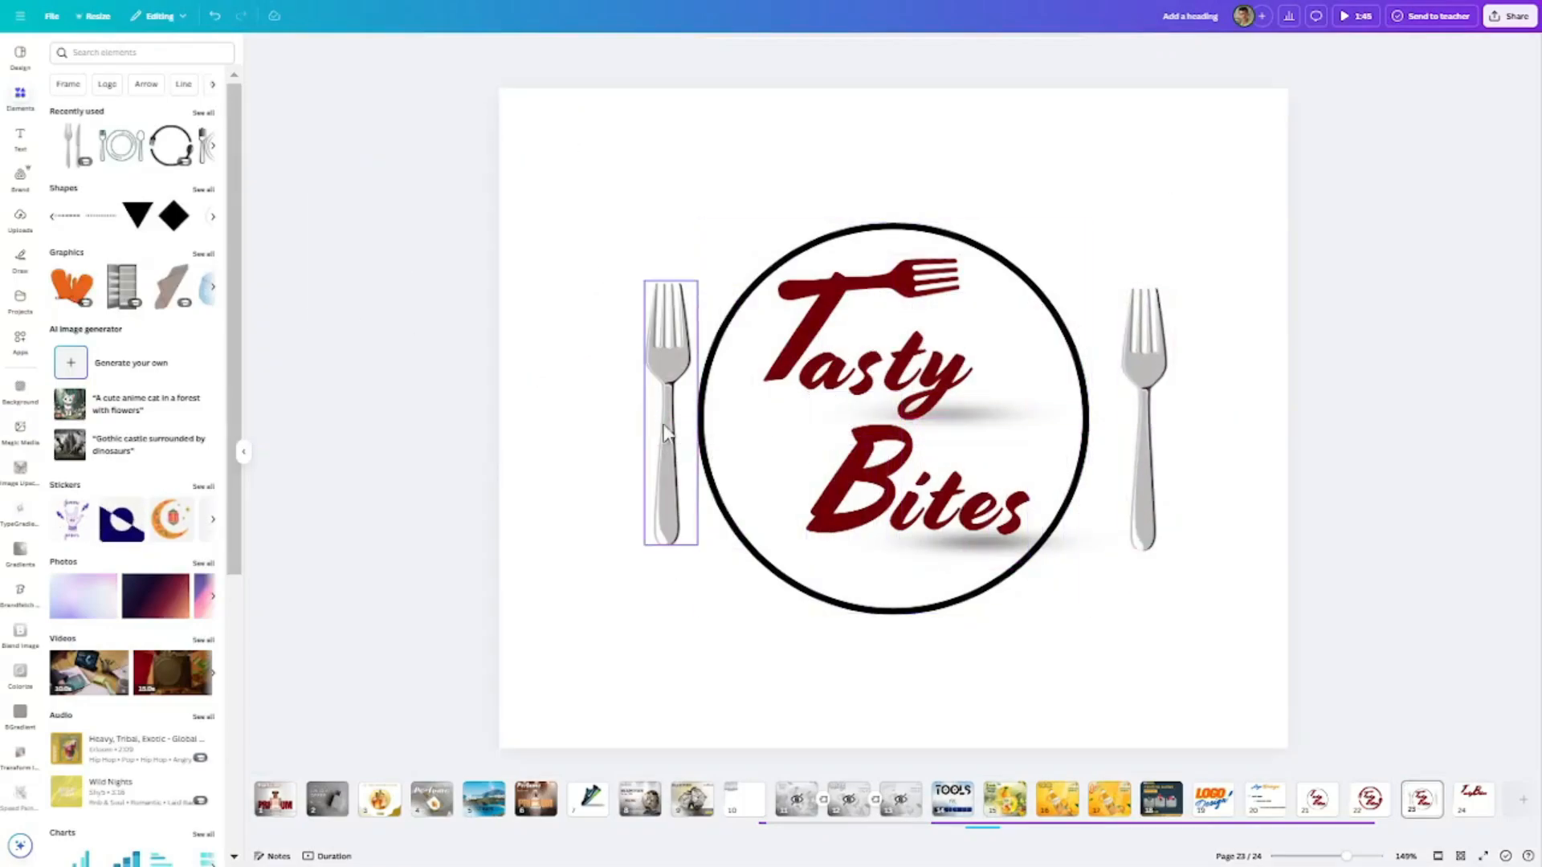
{"action": "left_click_drag", "start_coordinate": [696, 545], "coordinate": [644, 514]}
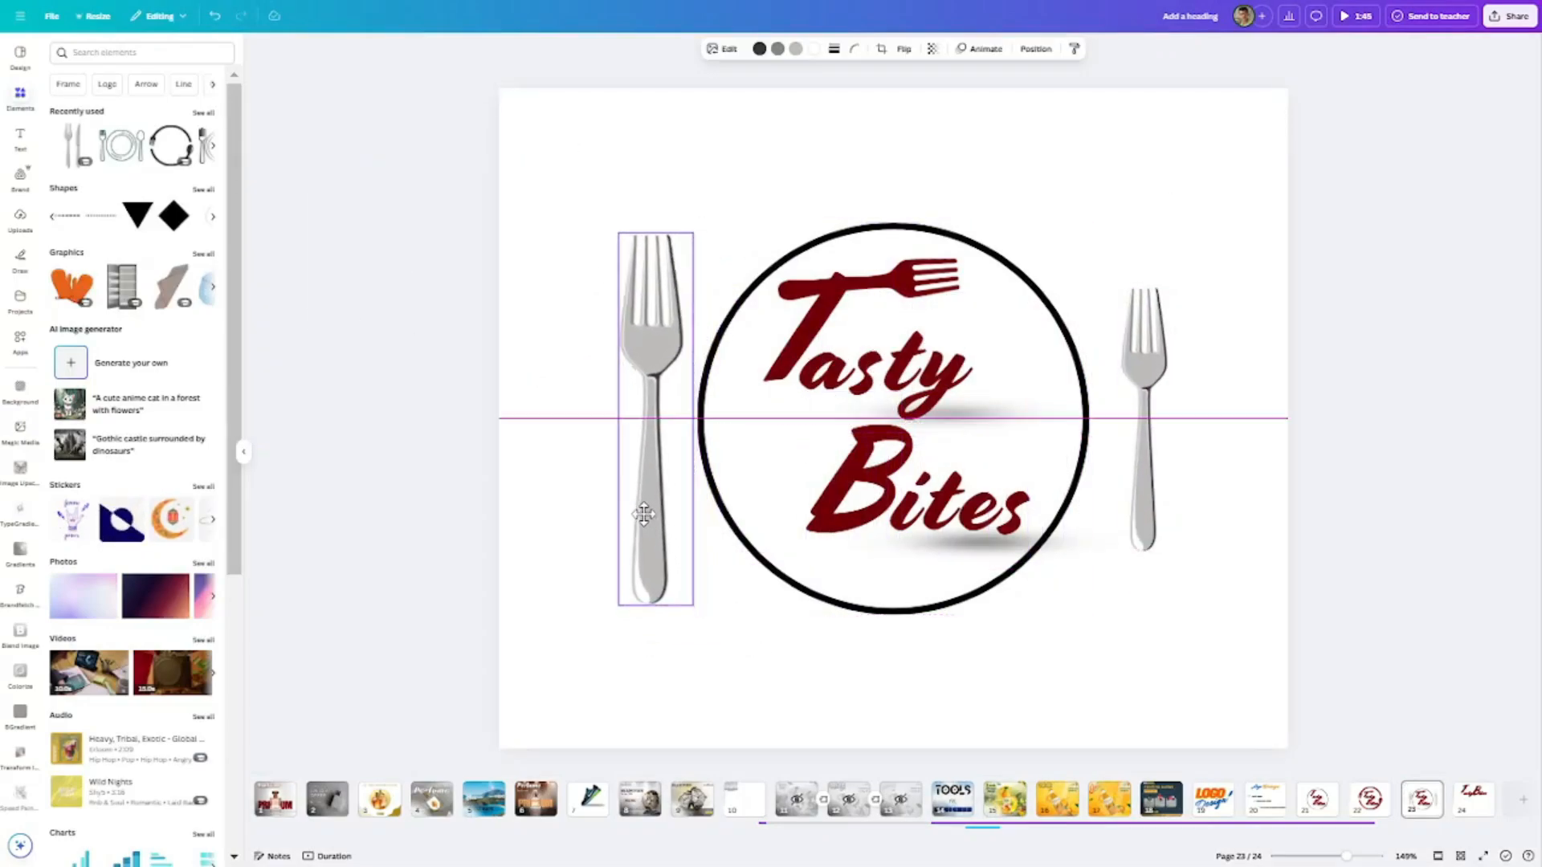
{"action": "left_click", "coordinate": [1126, 523]}
{"action": "left_click_drag", "start_coordinate": [1146, 517], "coordinate": [1537, 503]}
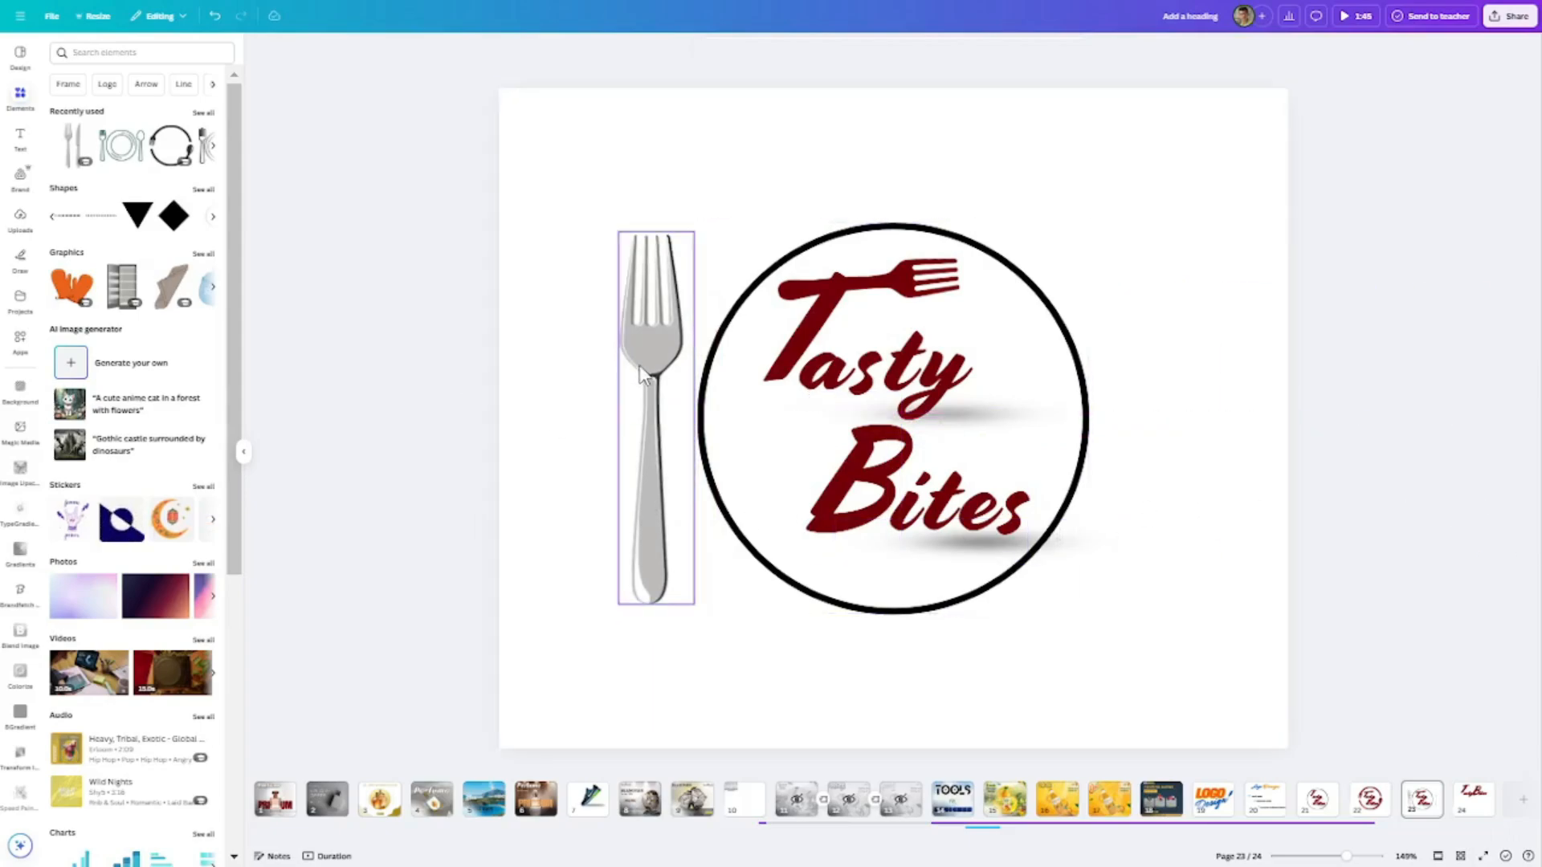
{"action": "left_click_drag", "start_coordinate": [639, 364], "coordinate": [1128, 375]}
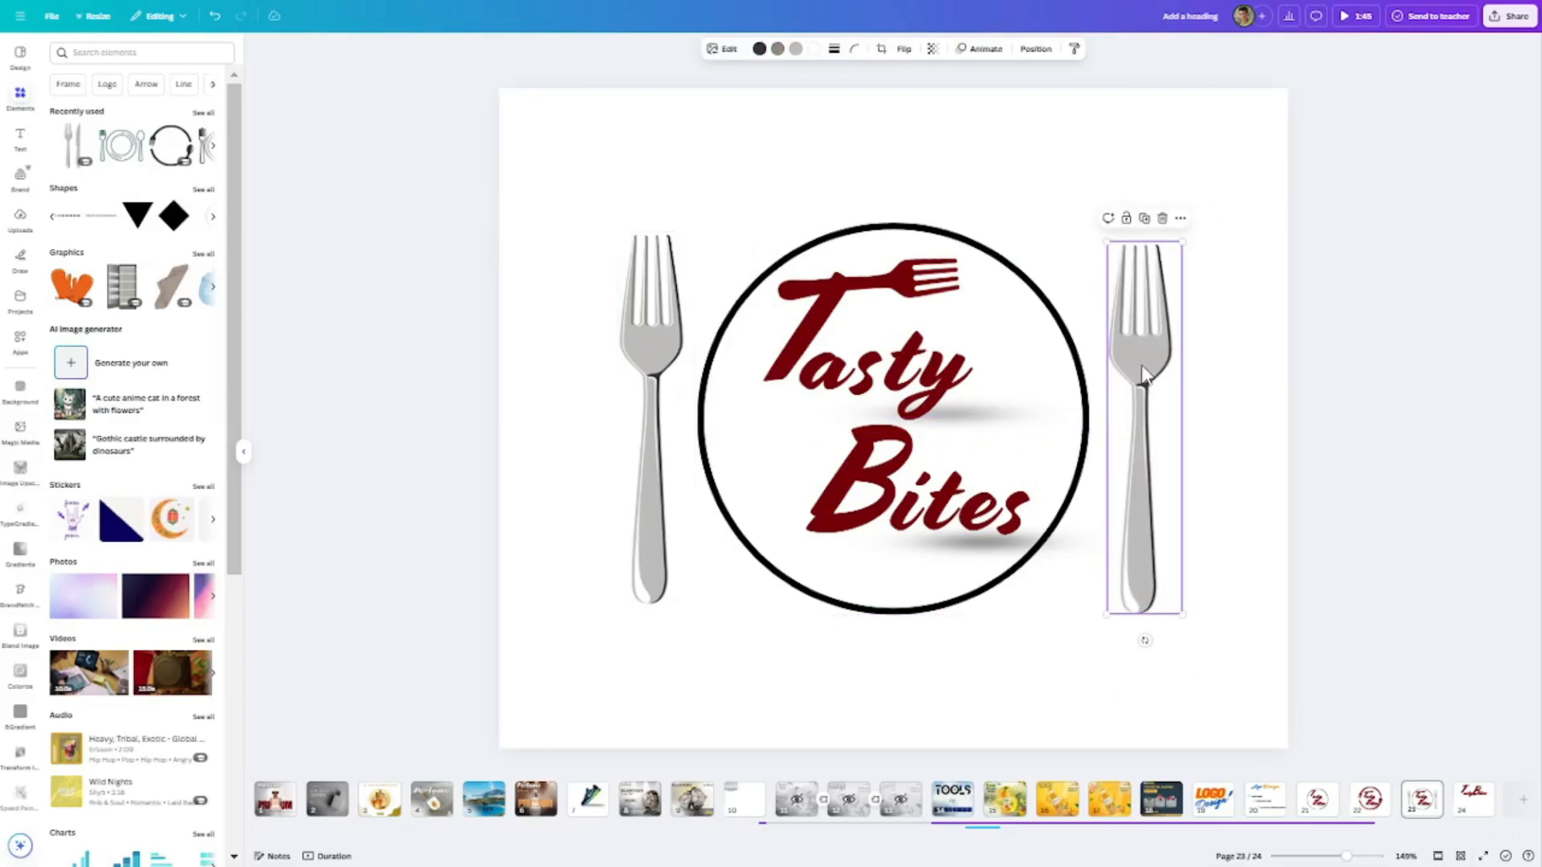
- Crop the right-hand copy to show only the knife and align it level with the fork
{"action": "left_click", "coordinate": [881, 48]}
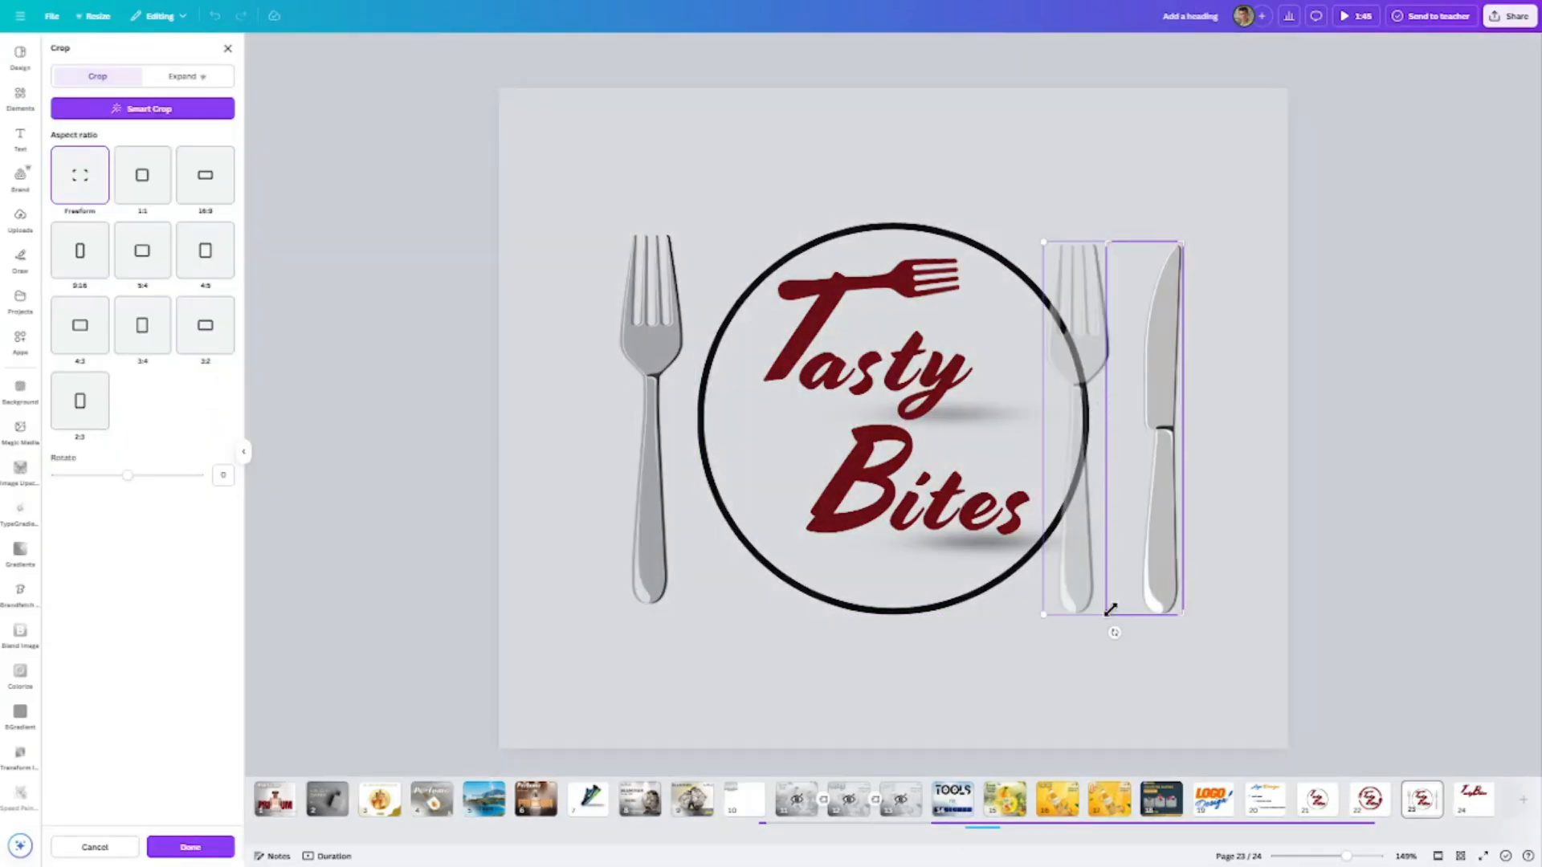
{"action": "left_click_drag", "start_coordinate": [1111, 610], "coordinate": [1128, 603]}
{"action": "left_click", "coordinate": [1244, 474]}
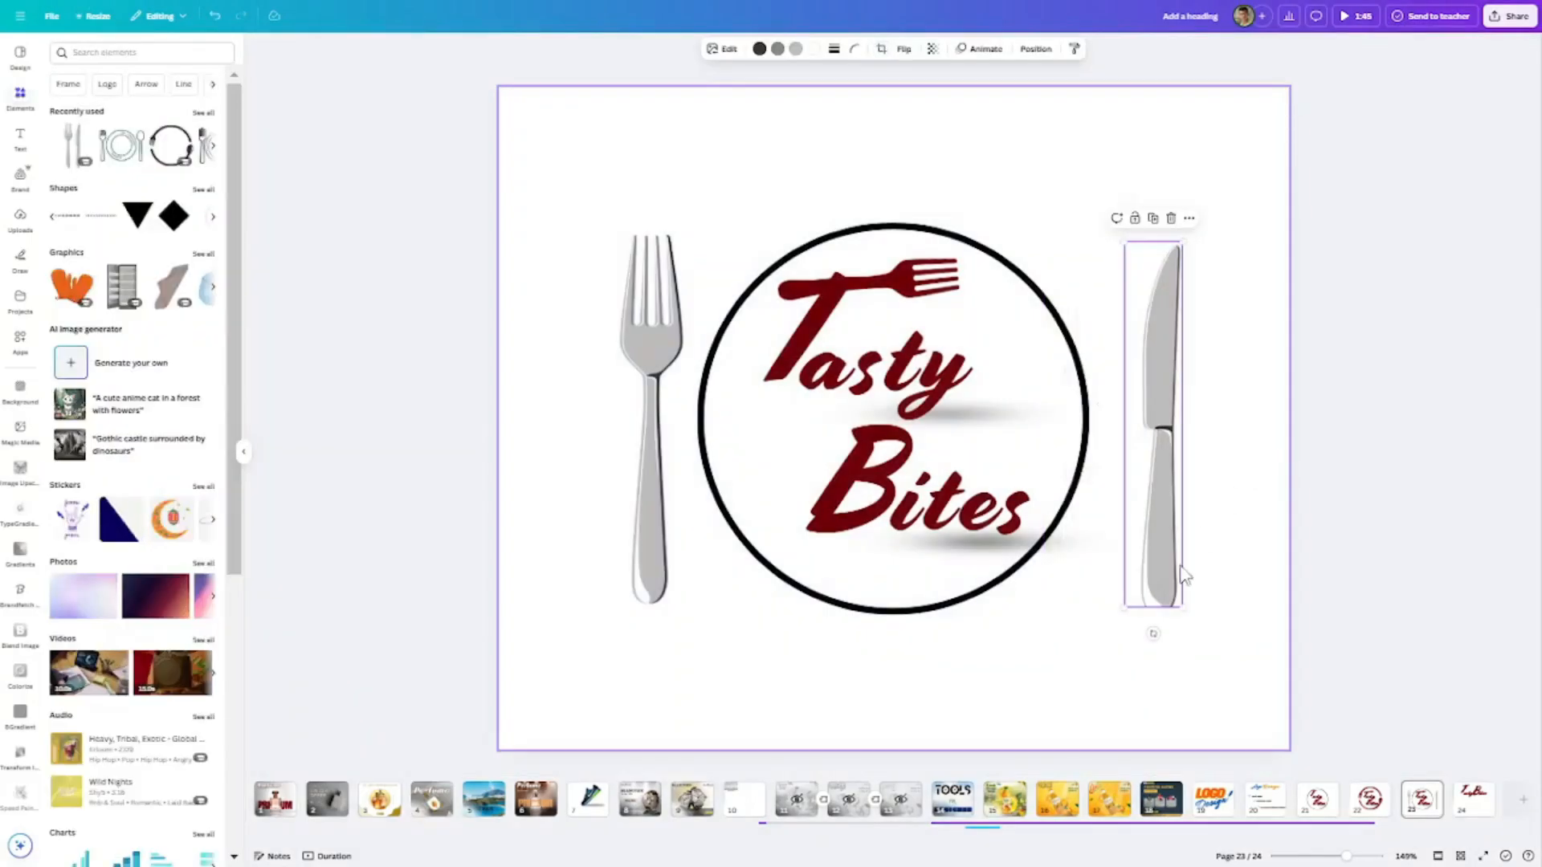
{"action": "key", "text": "ctrl+z"}
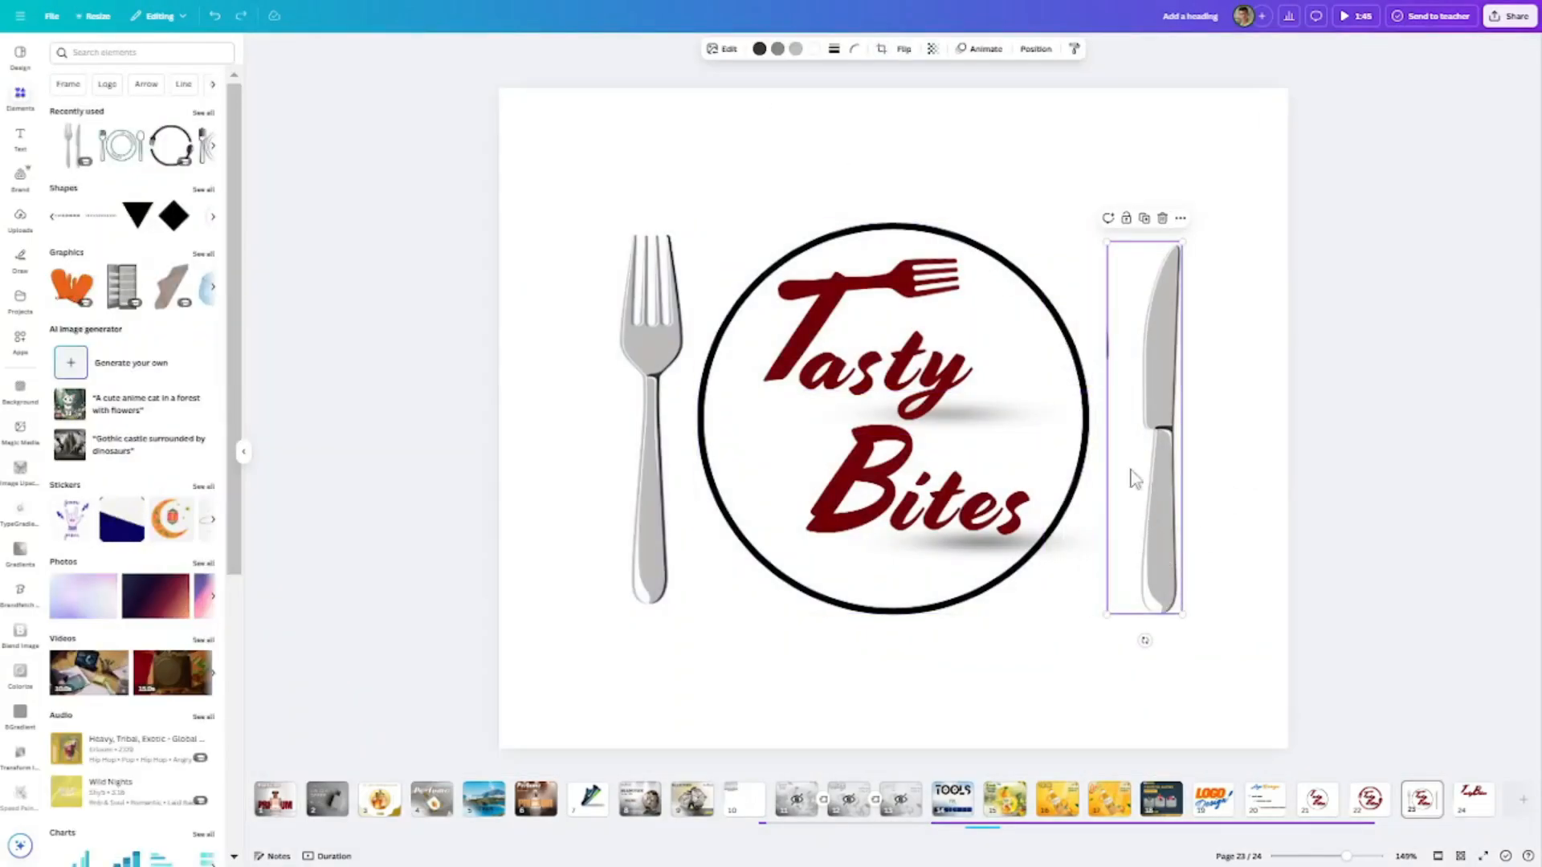
{"action": "left_click", "coordinate": [880, 52]}
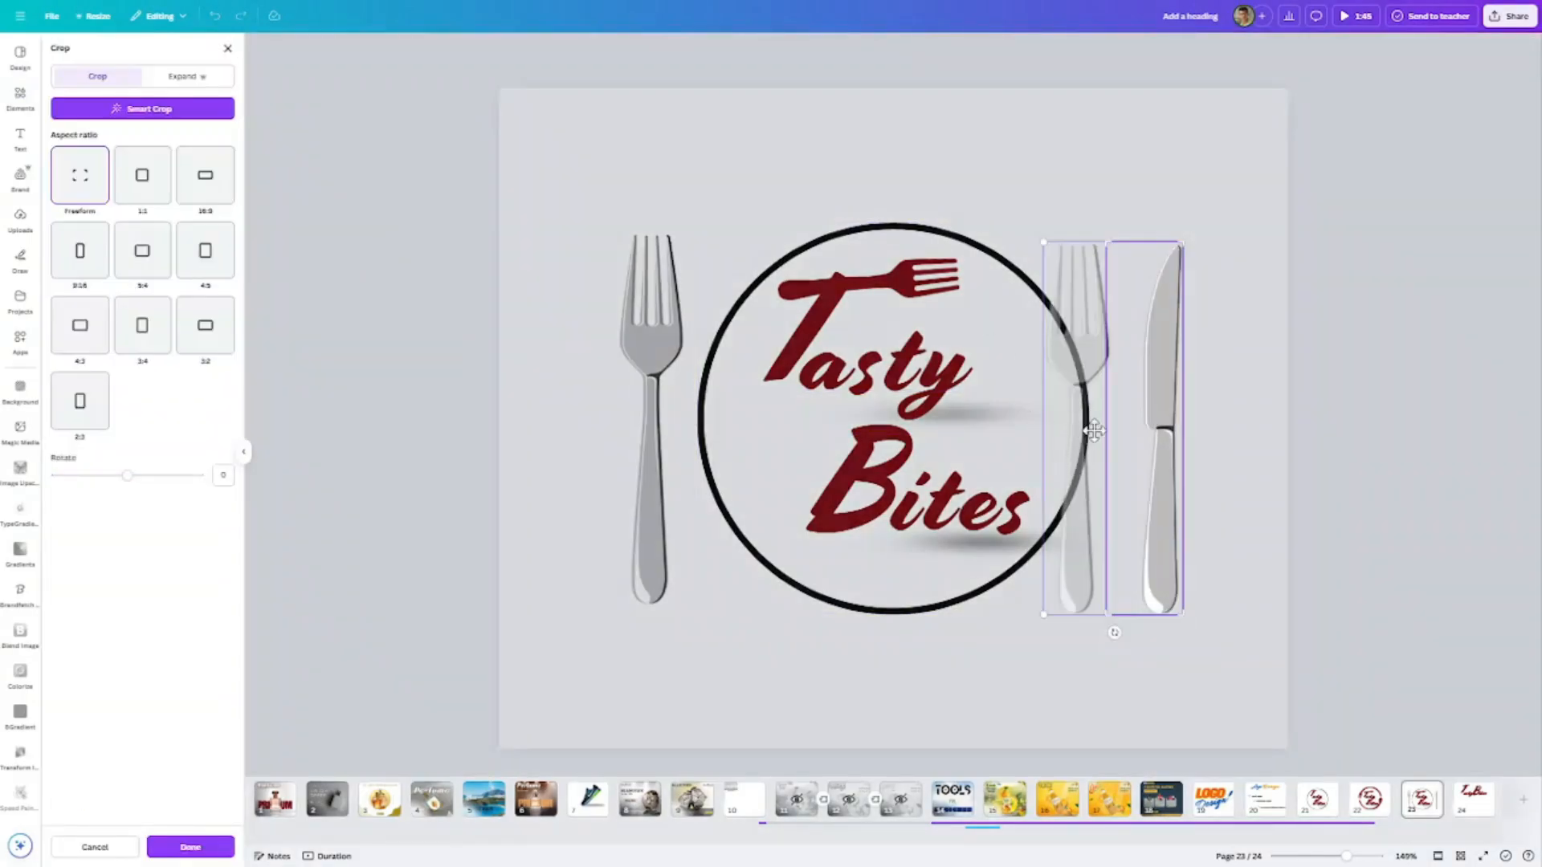
{"action": "left_click", "coordinate": [1263, 466]}
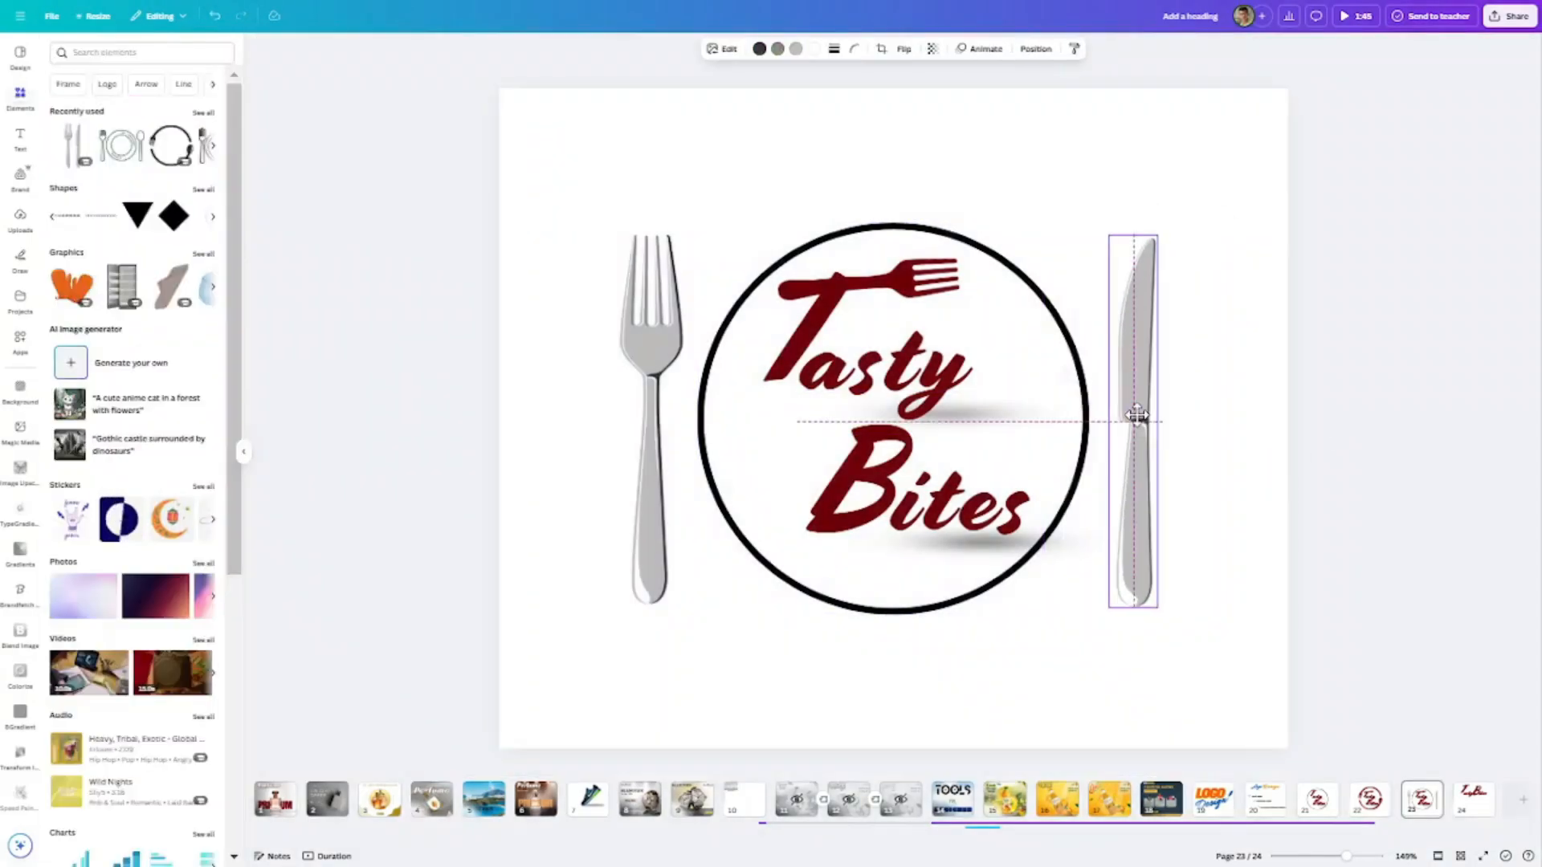
- Recolour the silver fill of the fork and knife to the lettering's dark red, with pale pink for the knife's secondary tone
{"action": "left_click", "coordinate": [664, 395]}
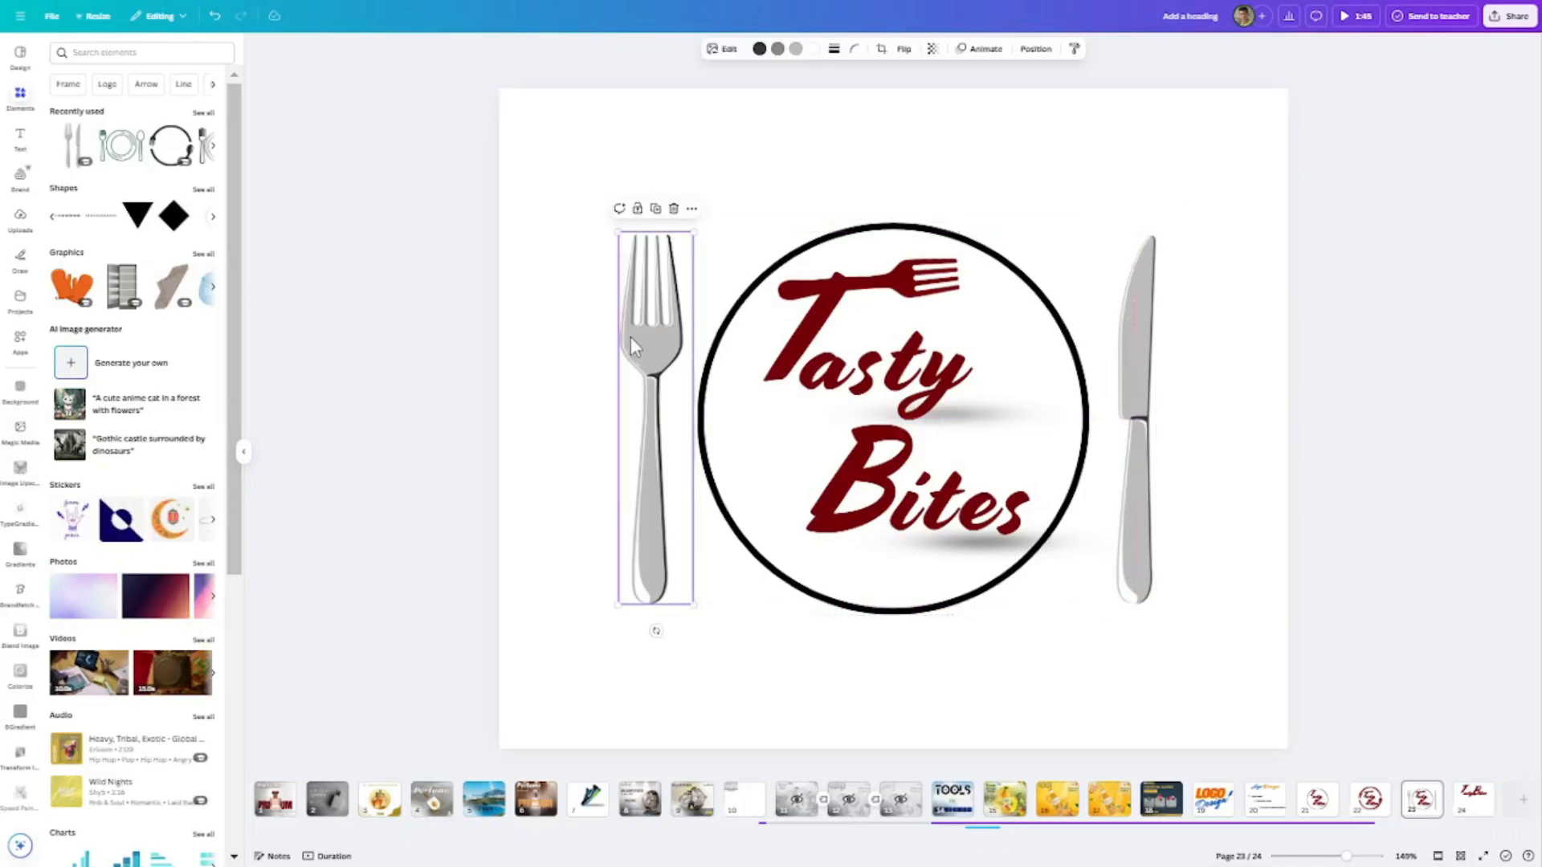
{"action": "left_click", "coordinate": [779, 50]}
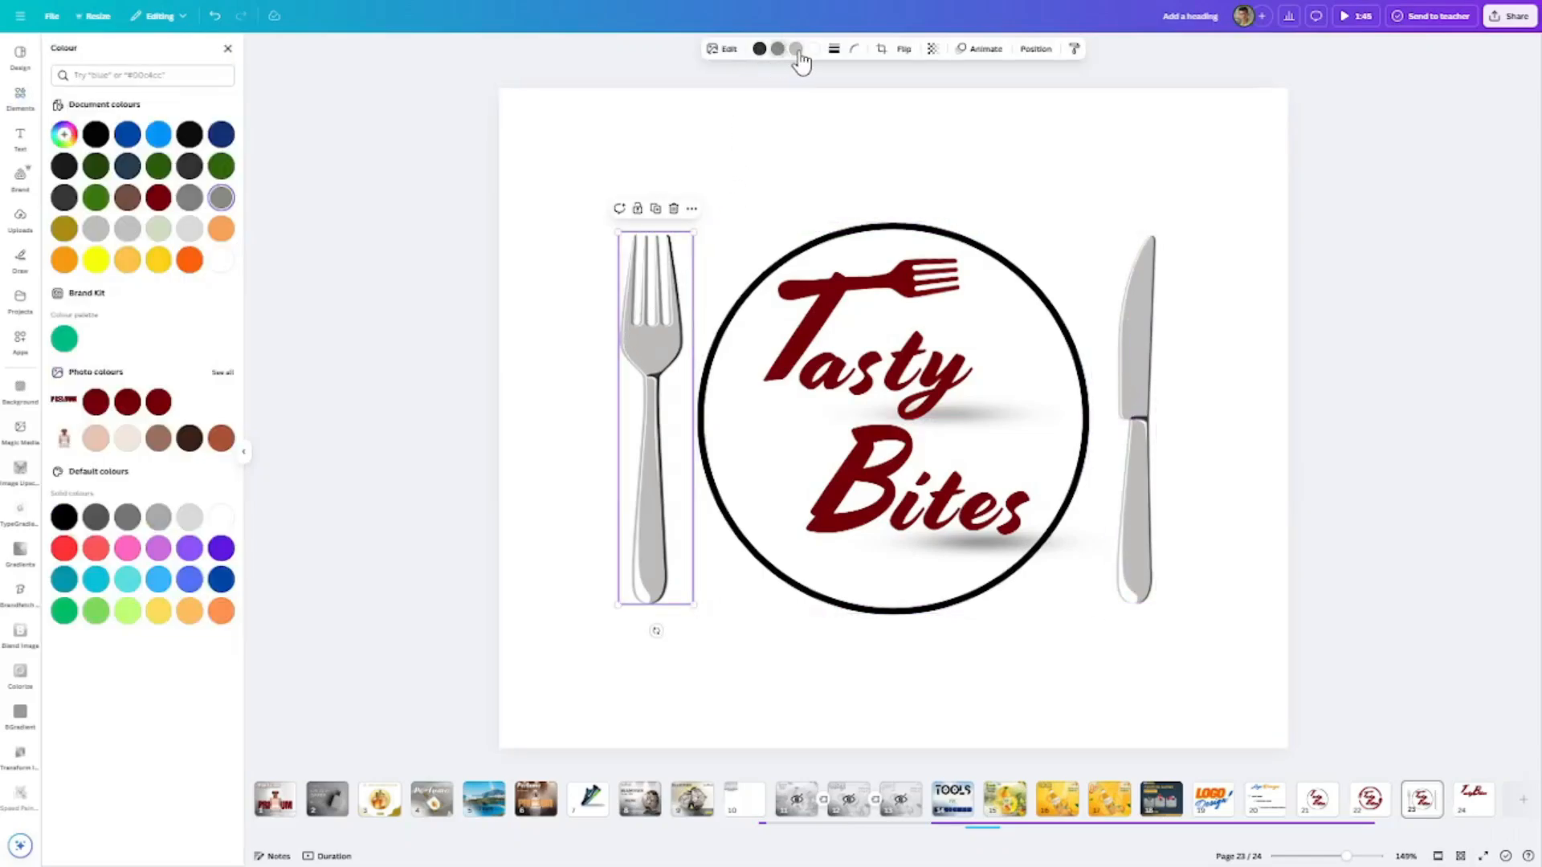
{"action": "left_click", "coordinate": [797, 51]}
{"action": "left_click", "coordinate": [102, 396]}
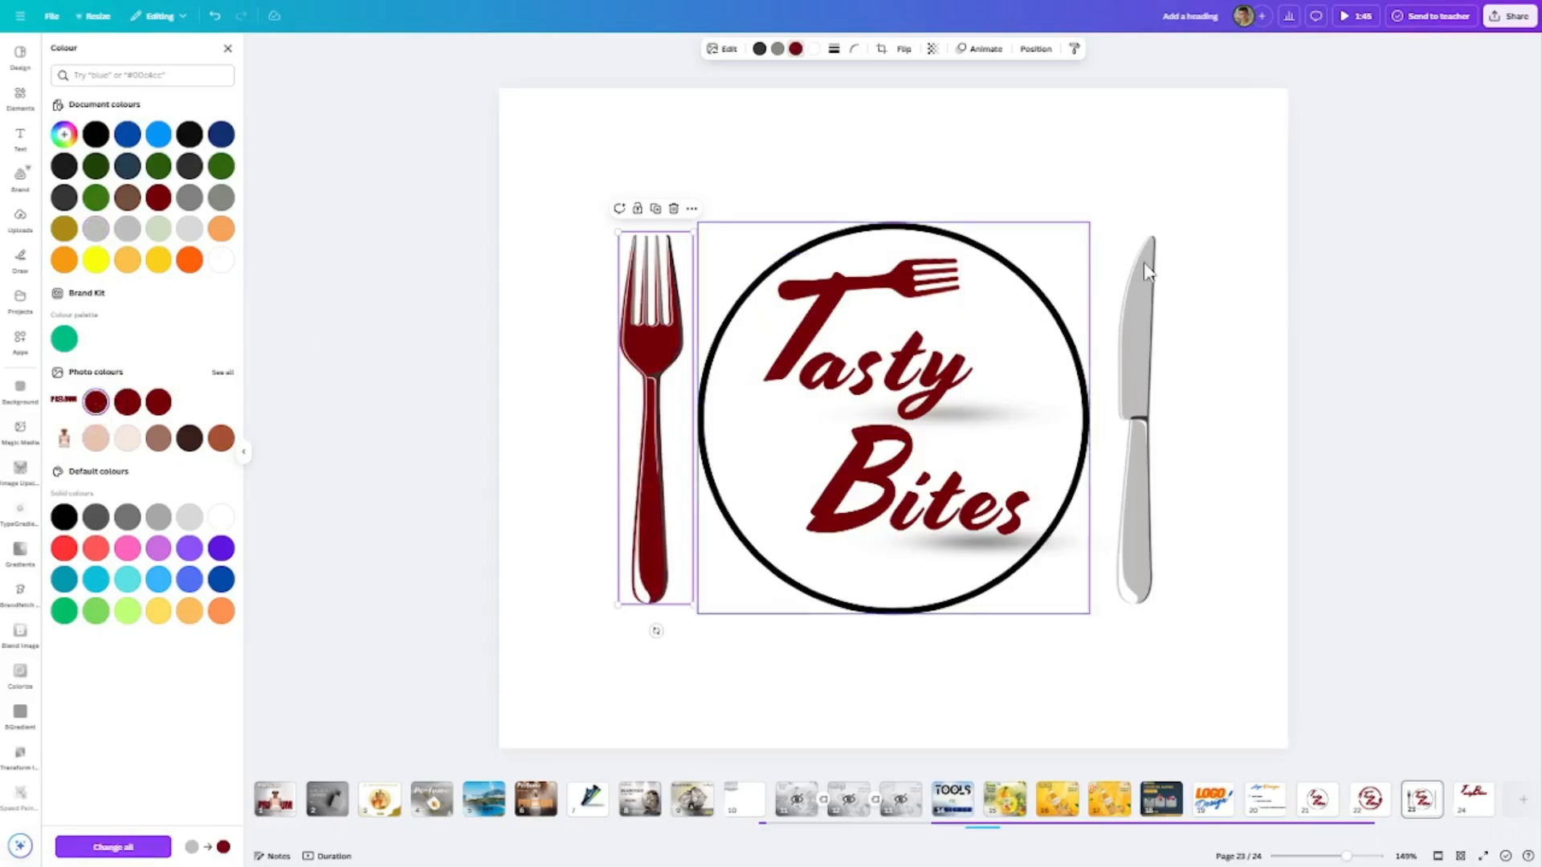
{"action": "left_click", "coordinate": [1142, 303]}
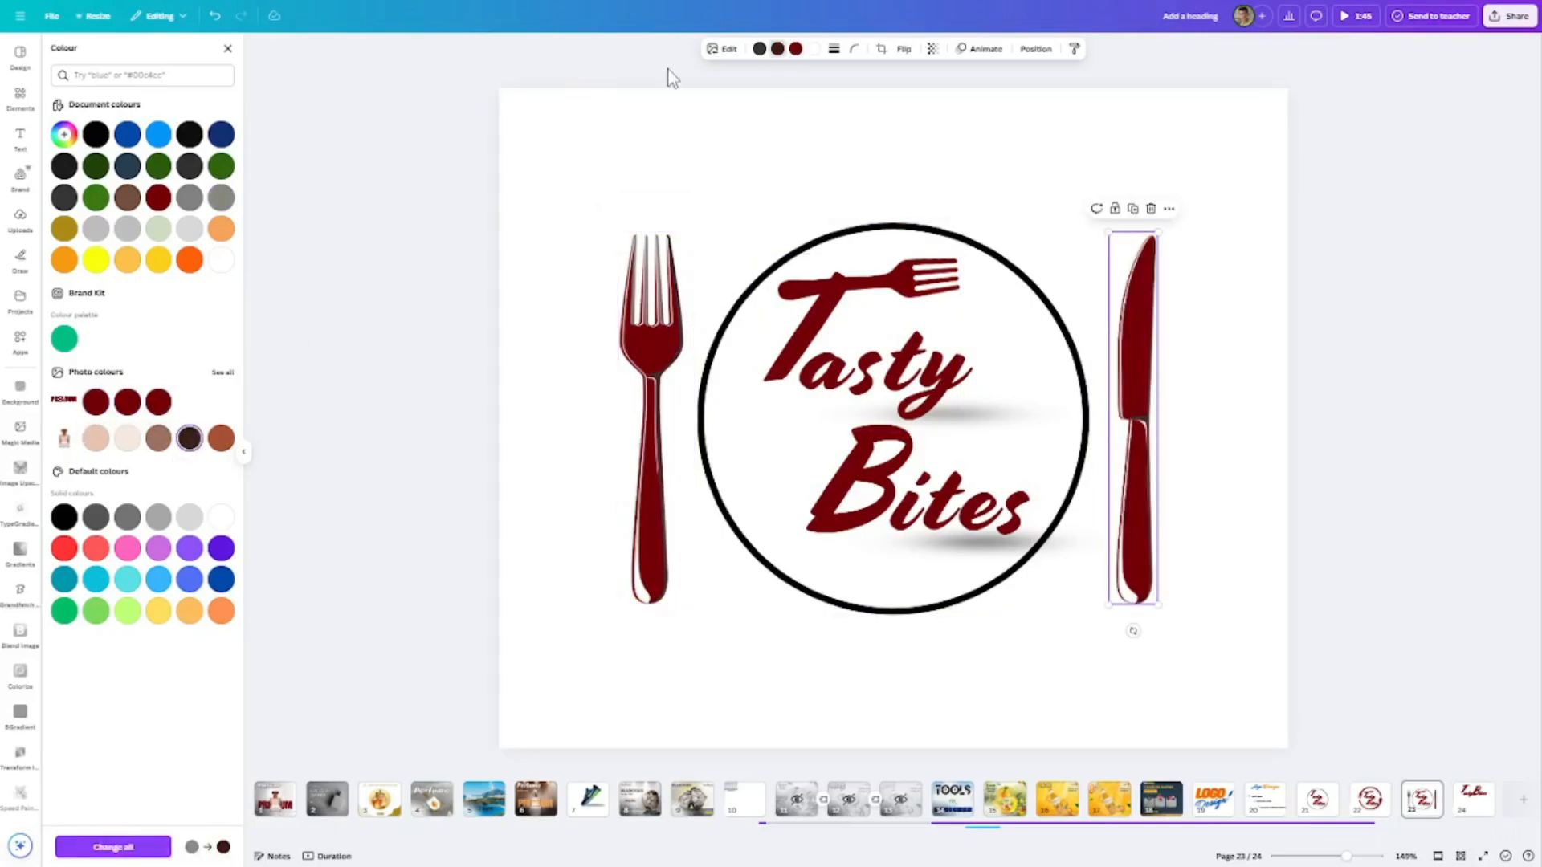
{"action": "left_click", "coordinate": [96, 438]}
- Set the fork's middle tone to dark red and its darkest tone to pale cream
{"action": "left_click", "coordinate": [652, 349]}
{"action": "left_click", "coordinate": [779, 52]}
{"action": "left_click", "coordinate": [96, 438]}
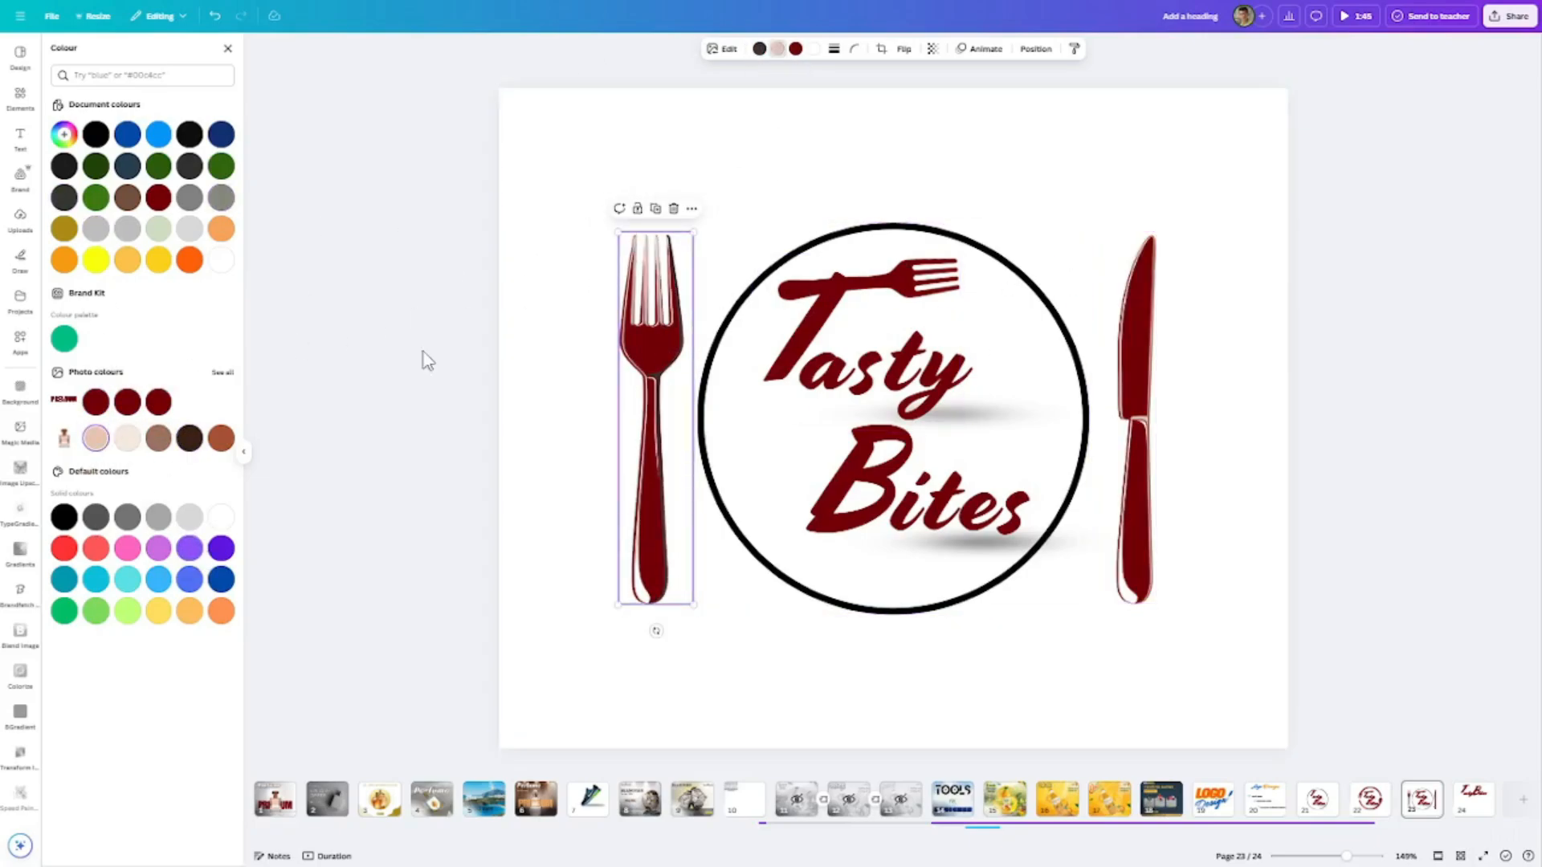
{"action": "left_click", "coordinate": [96, 401]}
{"action": "left_click", "coordinate": [760, 49]}
{"action": "left_click", "coordinate": [127, 438]}
{"action": "left_click", "coordinate": [1308, 347]}
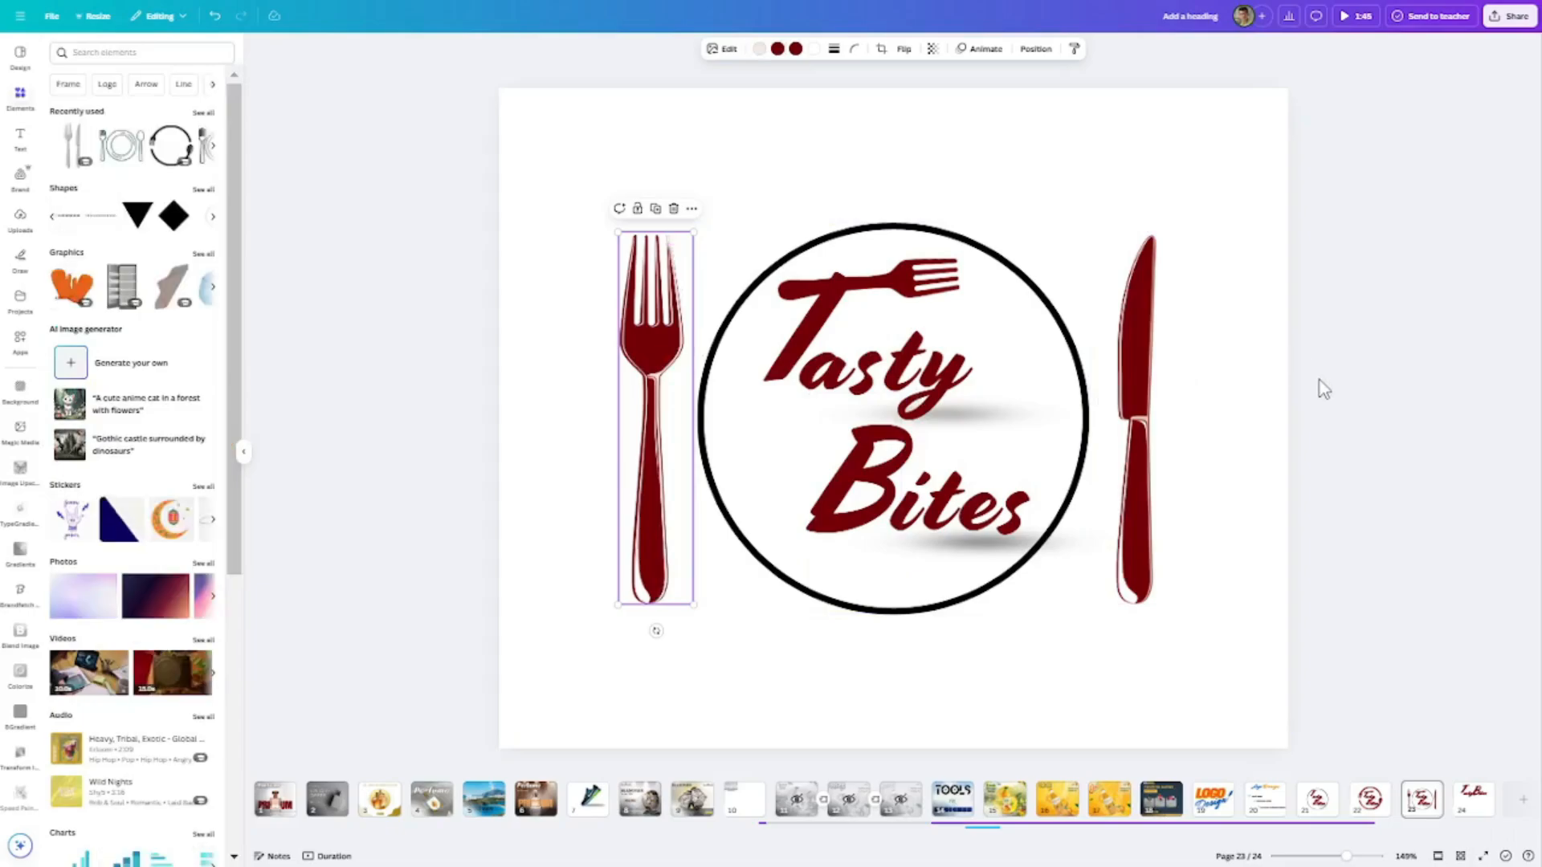
- Move the fork and knife closer to the circle on both sides and level them with each other
{"action": "left_click", "coordinate": [1321, 379]}
{"action": "scroll", "coordinate": [1347, 393], "scroll_direction": "up", "scroll_amount": 3}
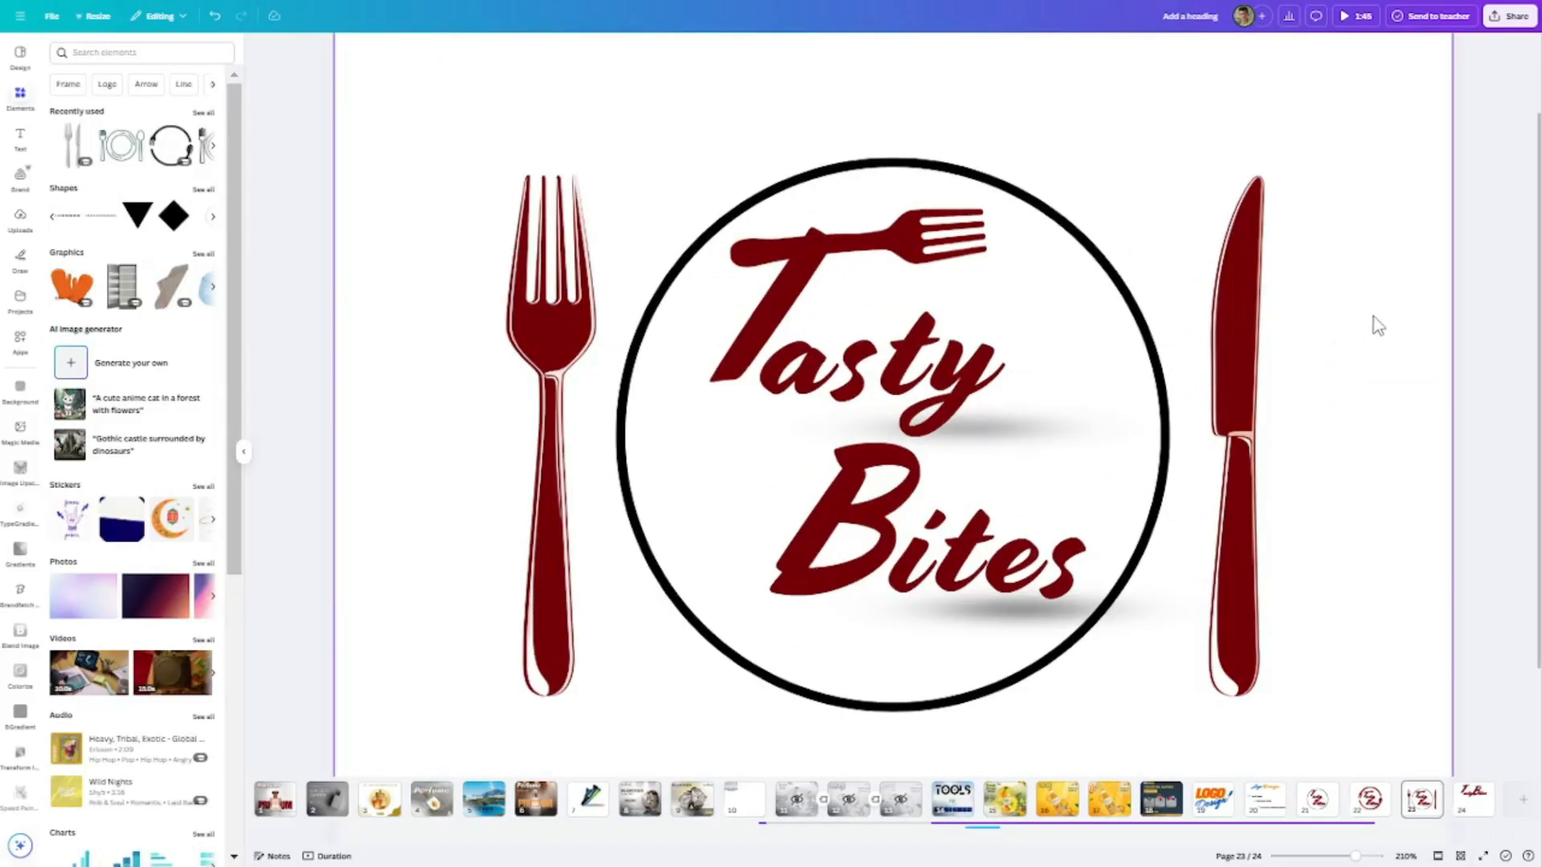
{"action": "left_click_drag", "start_coordinate": [1372, 297], "coordinate": [1231, 344]}
{"action": "left_click", "coordinate": [1249, 364]}
{"action": "left_click_drag", "start_coordinate": [543, 348], "coordinate": [588, 316]}
{"action": "left_click", "coordinate": [485, 372]}
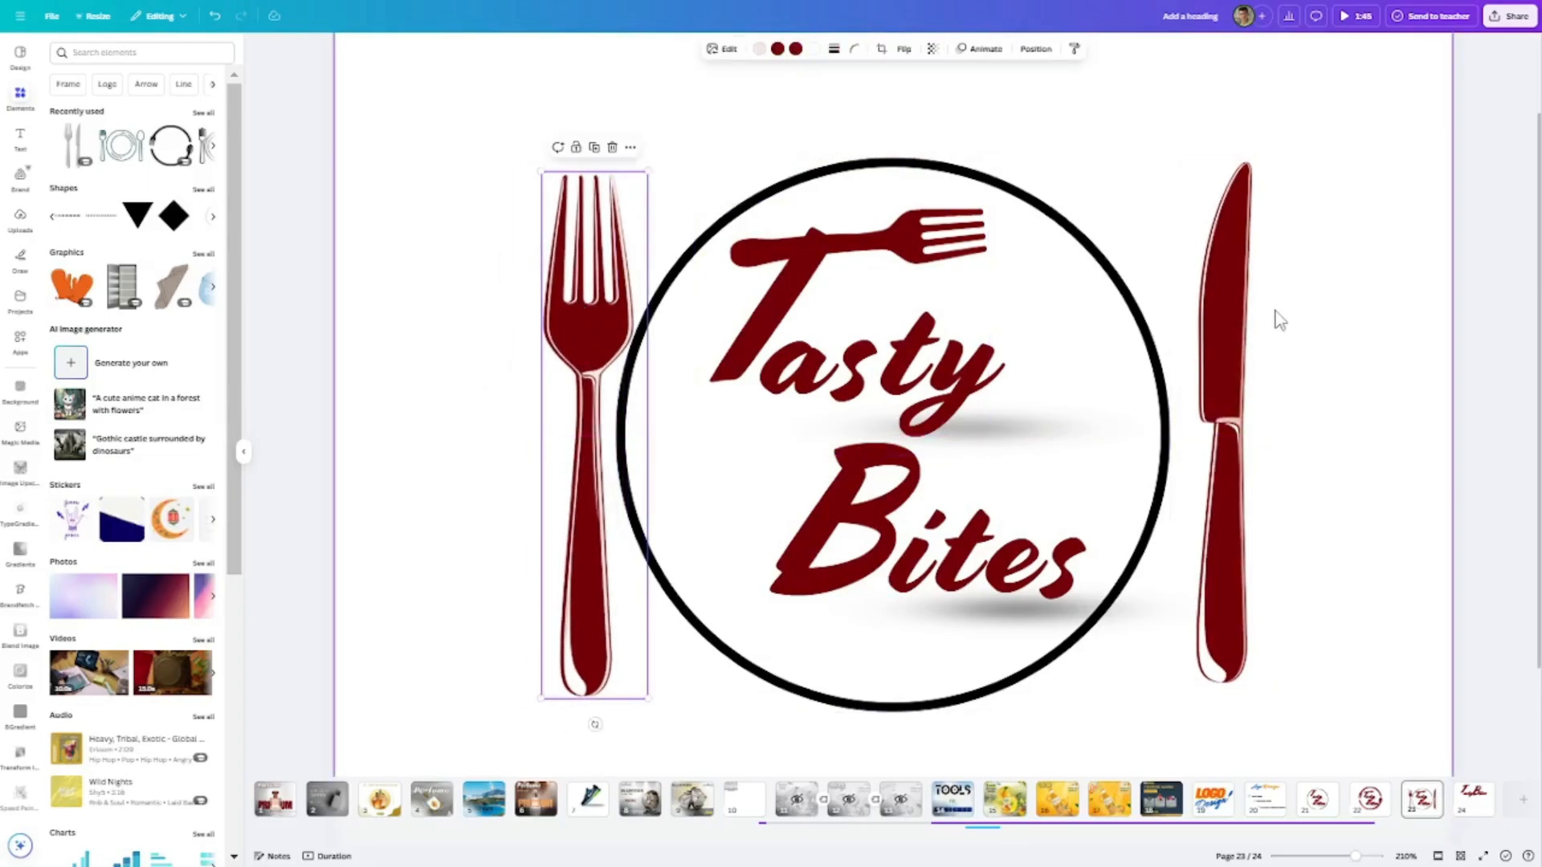
{"action": "left_click", "coordinate": [1237, 318]}
{"action": "left_click_drag", "start_coordinate": [1237, 318], "coordinate": [1226, 340]}
{"action": "left_click", "coordinate": [1365, 312]}
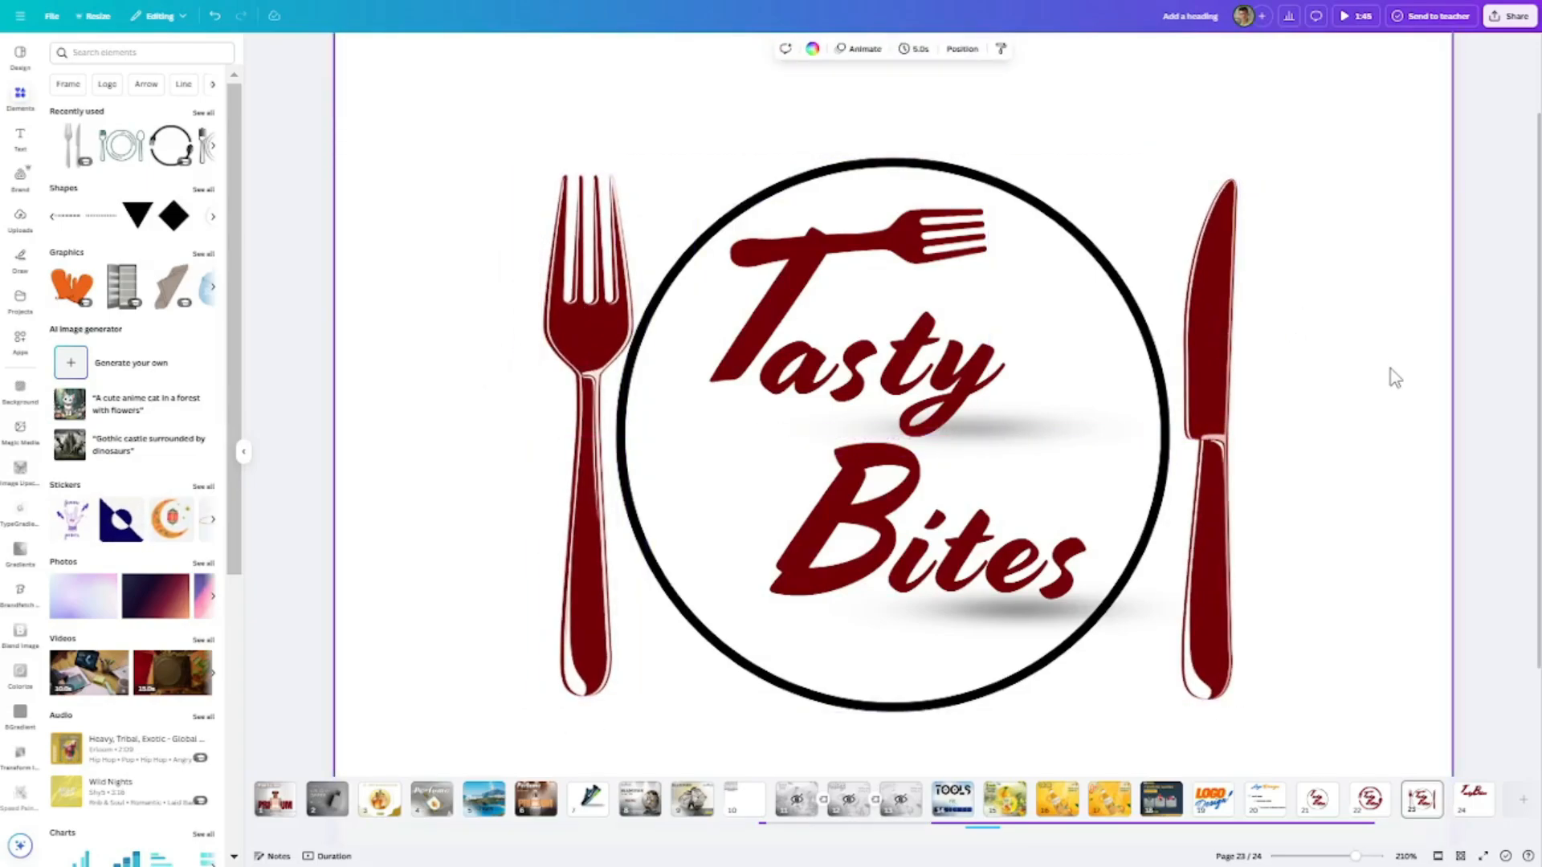
- On page 23, nudge the large fork slightly outward so it clears the circle's outline
{"action": "scroll", "coordinate": [1396, 378], "scroll_direction": "down", "scroll_amount": 5}
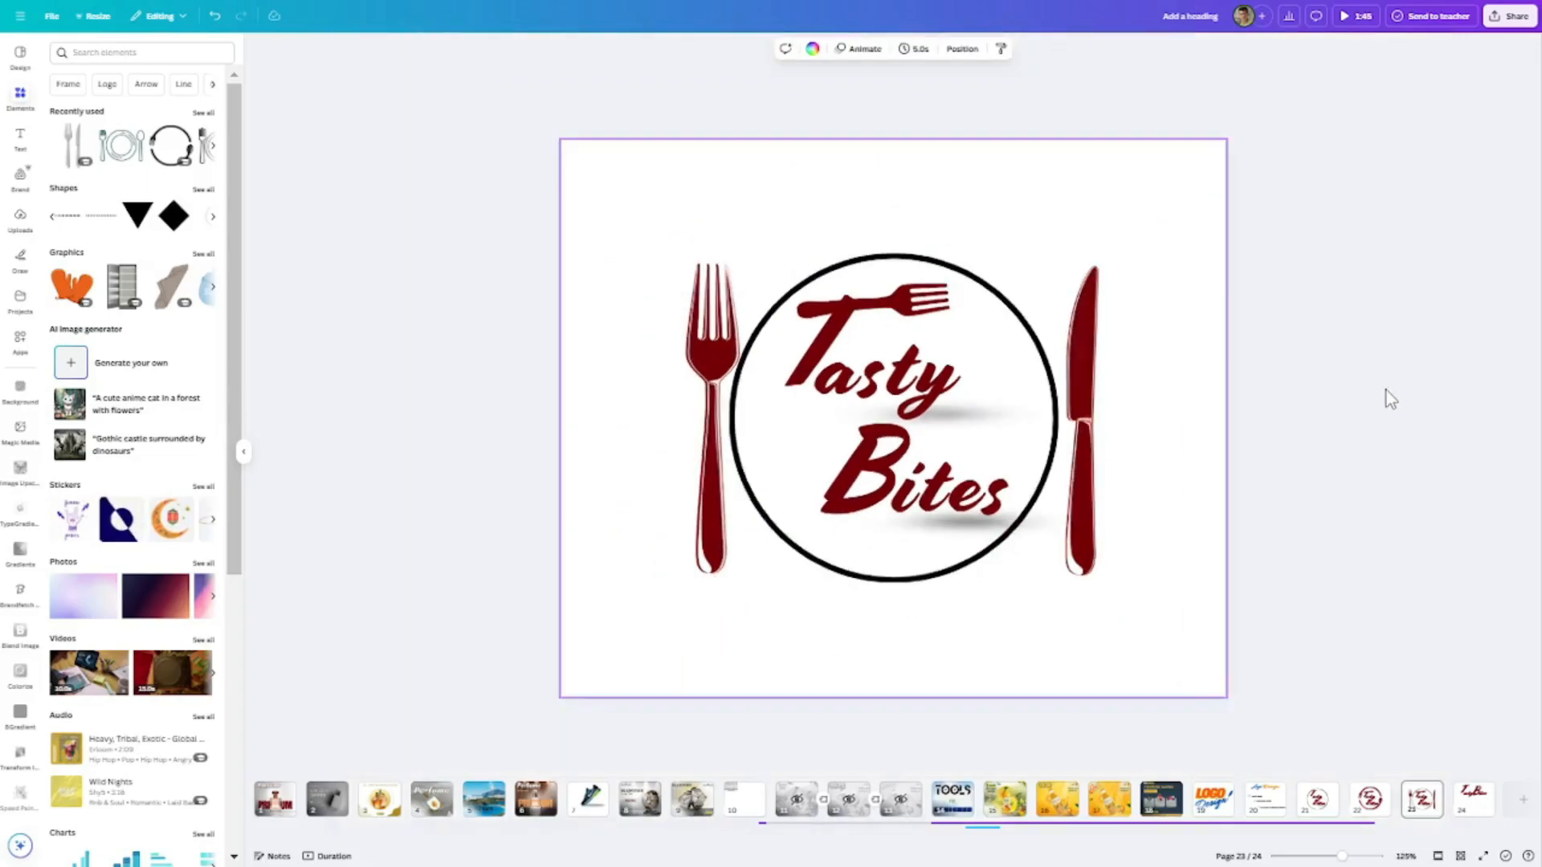
{"action": "left_click", "coordinate": [1309, 807]}
{"action": "key", "text": "Page_Down"}
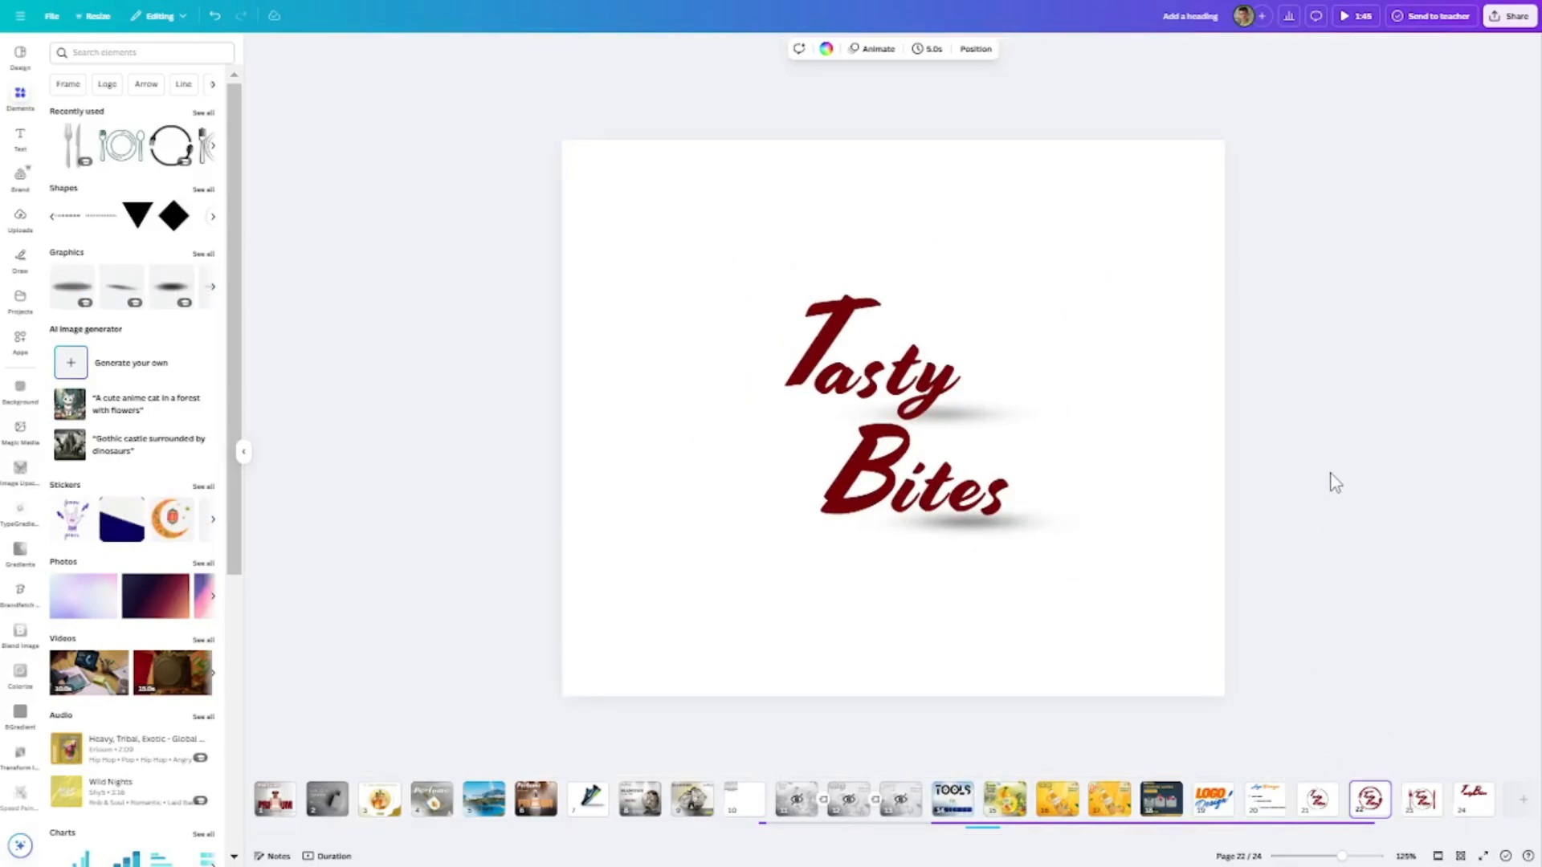
{"action": "key", "text": "Page_Down"}
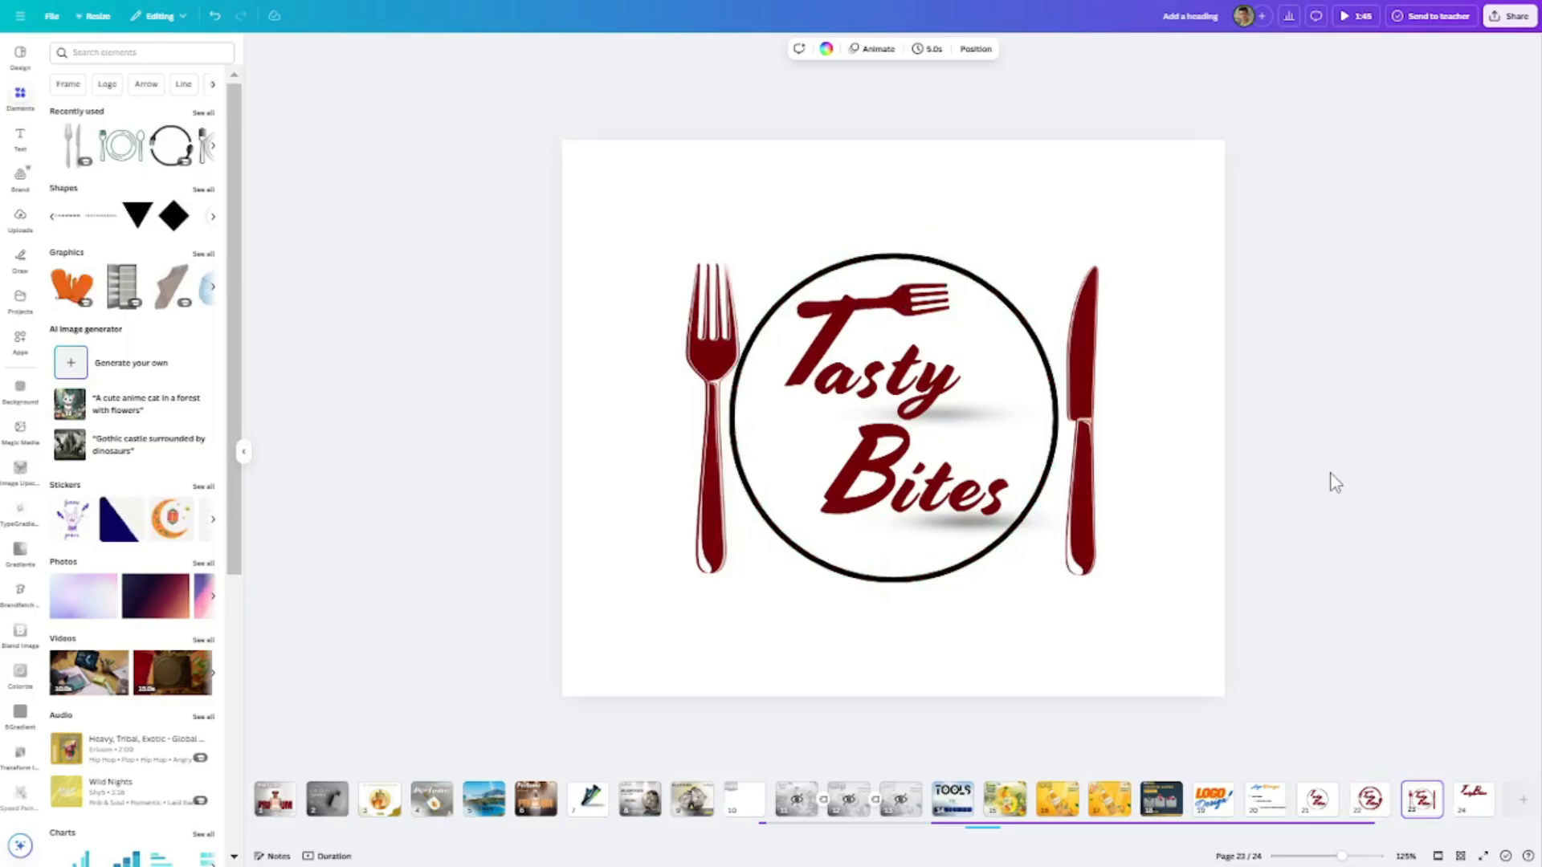
{"action": "scroll", "coordinate": [1335, 483], "scroll_direction": "up", "scroll_amount": 3}
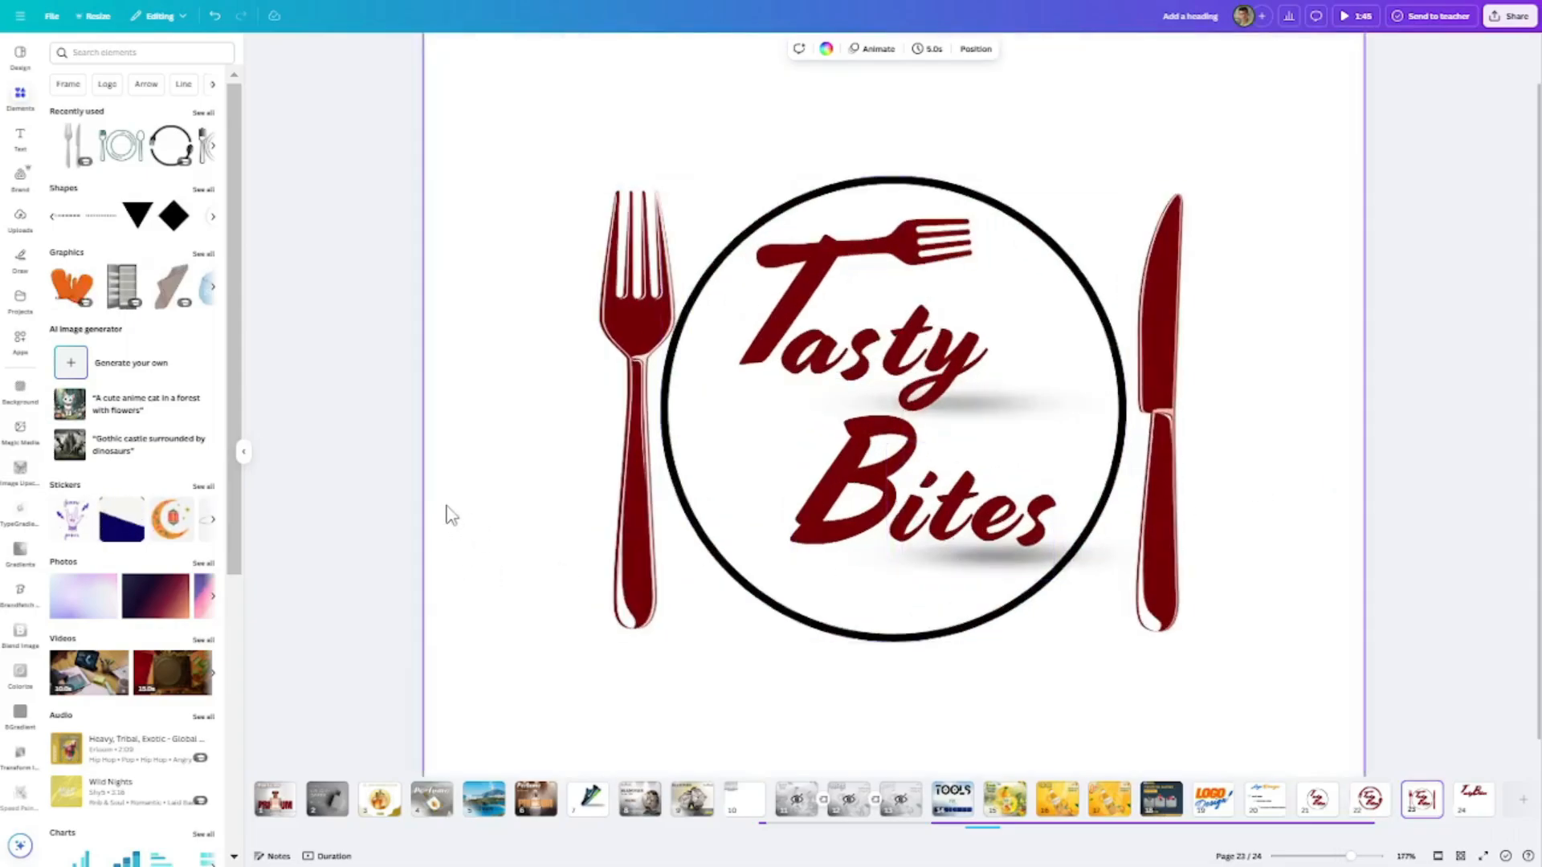
{"action": "left_click", "coordinate": [604, 382]}
{"action": "key", "text": "Left"}
{"action": "key", "text": "Left"}
{"action": "key", "text": "Left"}
{"action": "key", "text": "Left"}
{"action": "key", "text": "Left"}
{"action": "key", "text": "Left"}
{"action": "key", "text": "Left"}
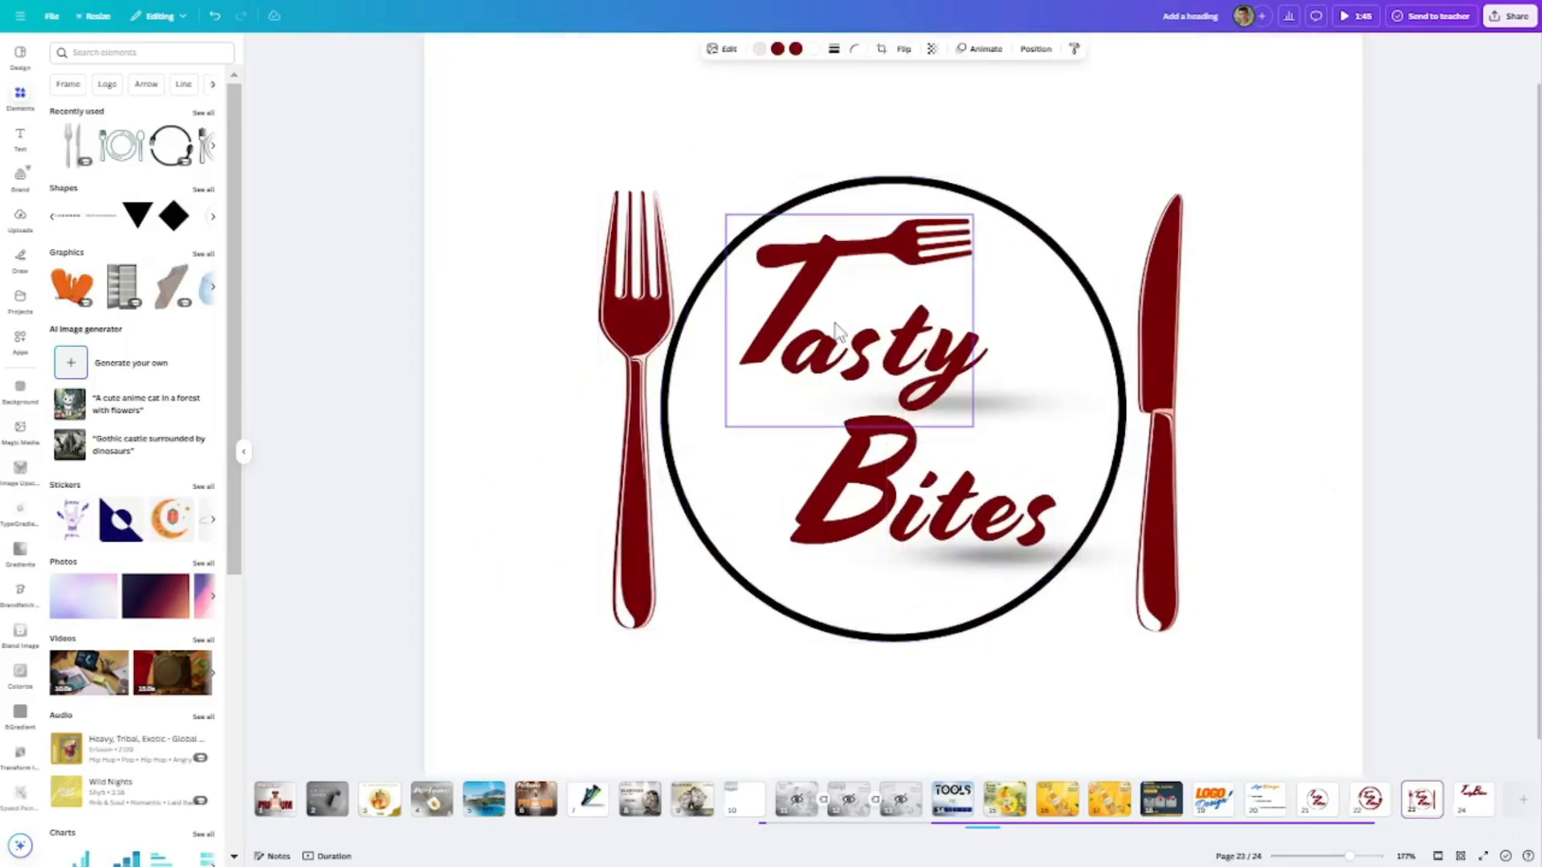
{"action": "key", "text": "Left"}
{"action": "key", "text": "Left"}
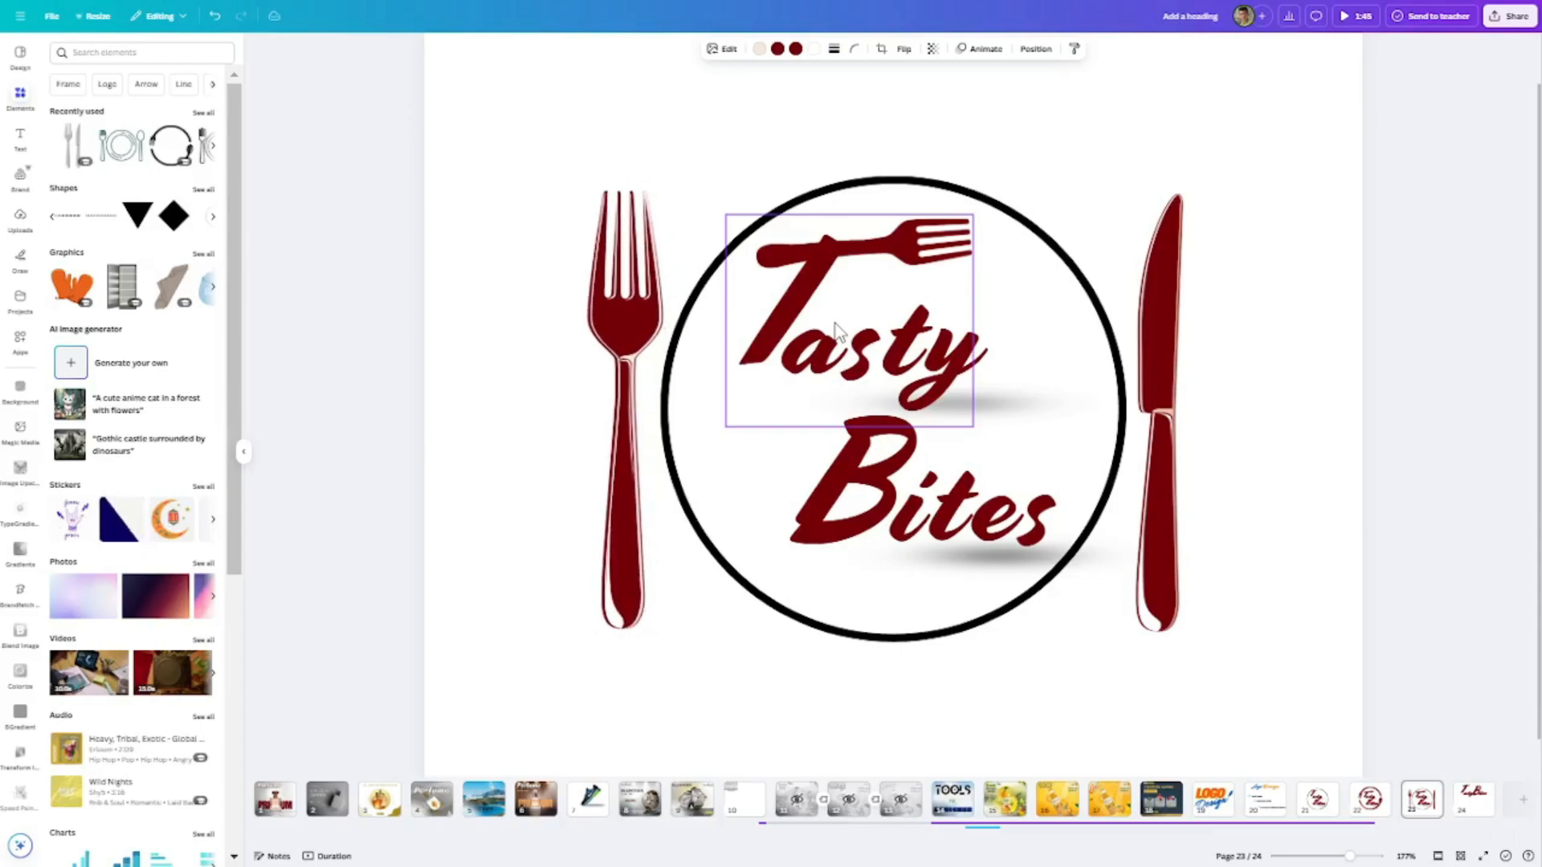
{"action": "left_click", "coordinate": [1494, 266]}
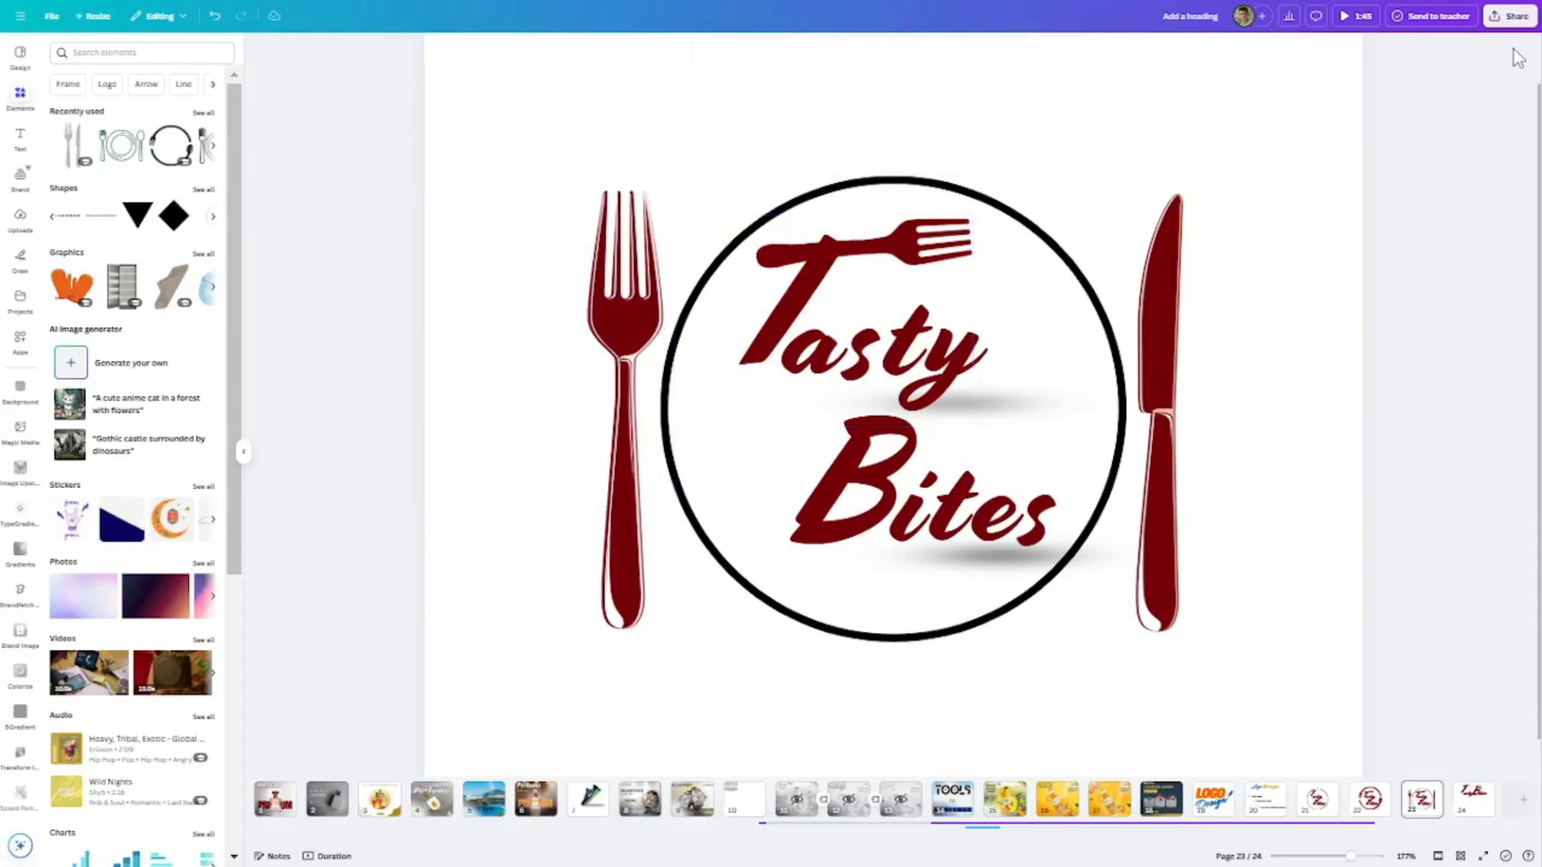
- Download only the current page as a PNG with a transparent background
{"action": "left_click", "coordinate": [1510, 16]}
{"action": "left_click", "coordinate": [1335, 239]}
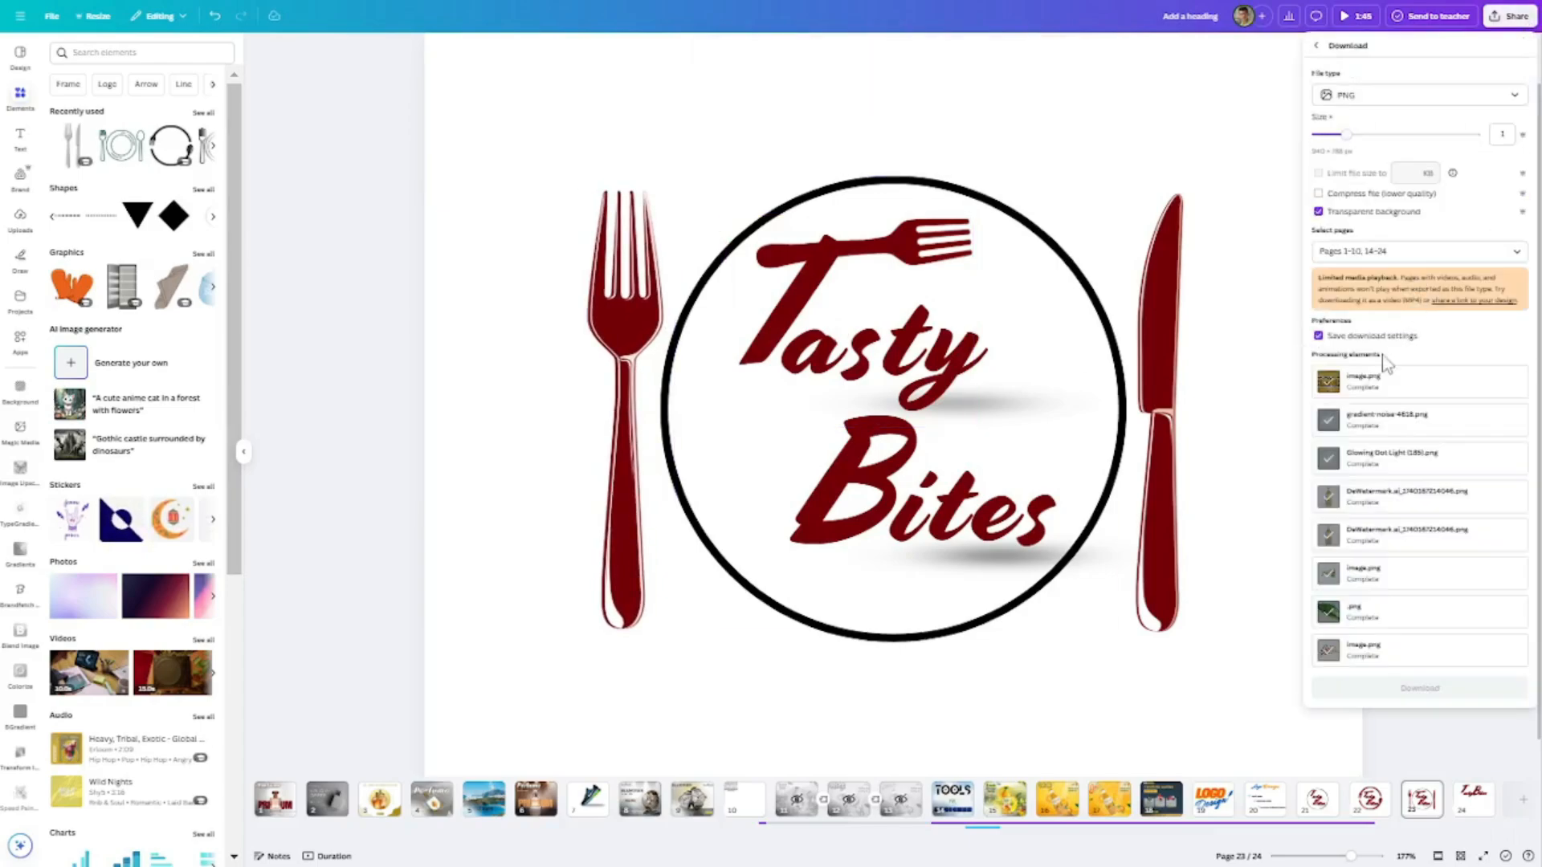
{"action": "left_click", "coordinate": [1394, 251]}
{"action": "left_click", "coordinate": [1394, 306]}
{"action": "left_click", "coordinate": [1407, 420]}
{"action": "left_click", "coordinate": [1405, 689]}
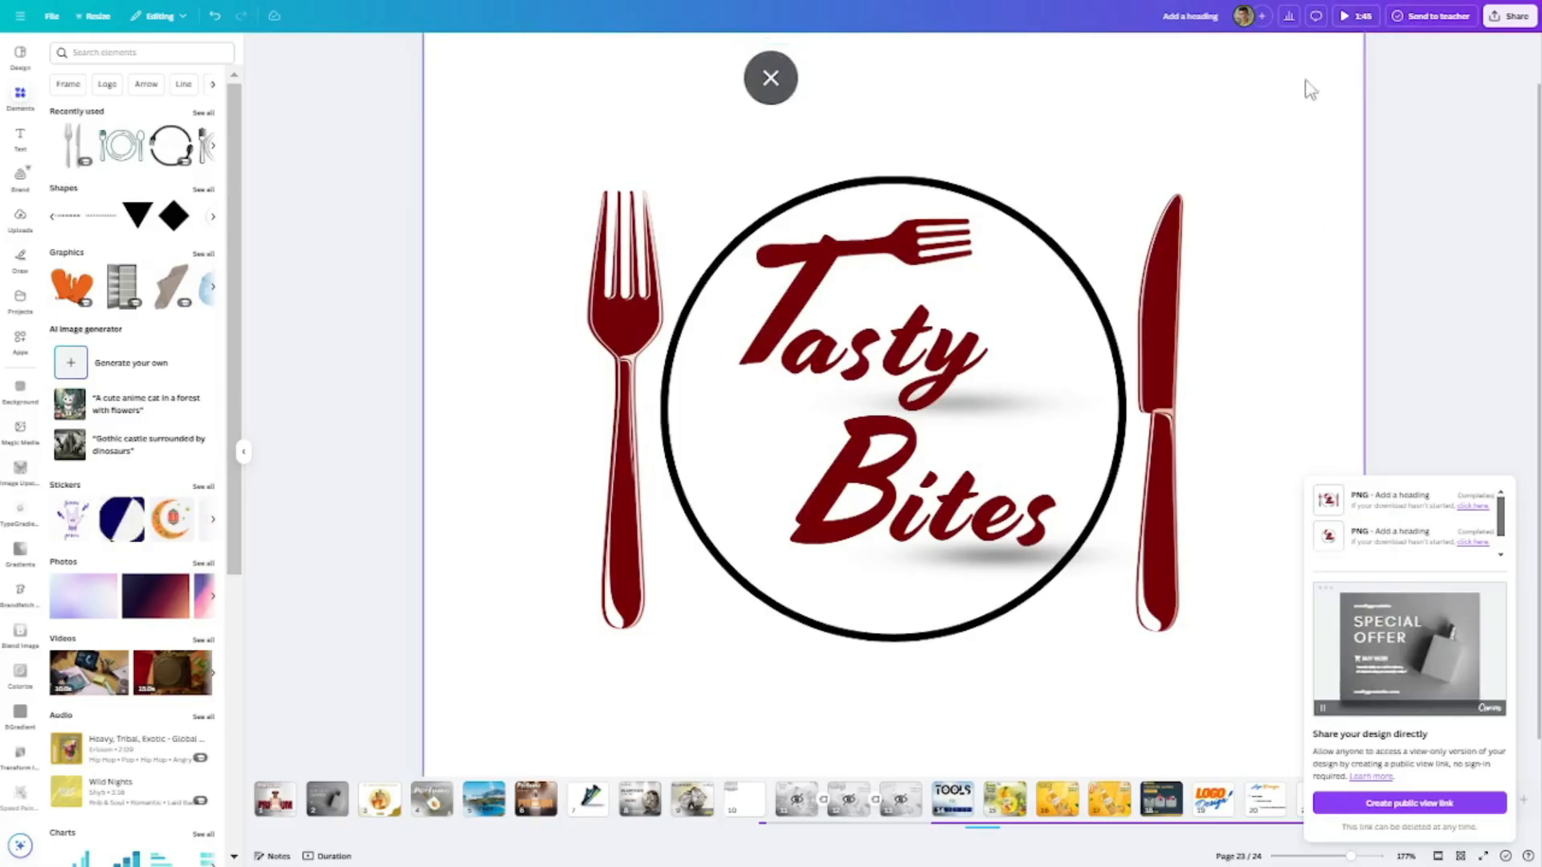
- Open the downloaded PNG in the image viewer, inspect the logo on the dark background, and return to Canva
{"action": "left_click", "coordinate": [771, 77]}
{"action": "left_click", "coordinate": [1264, 193]}
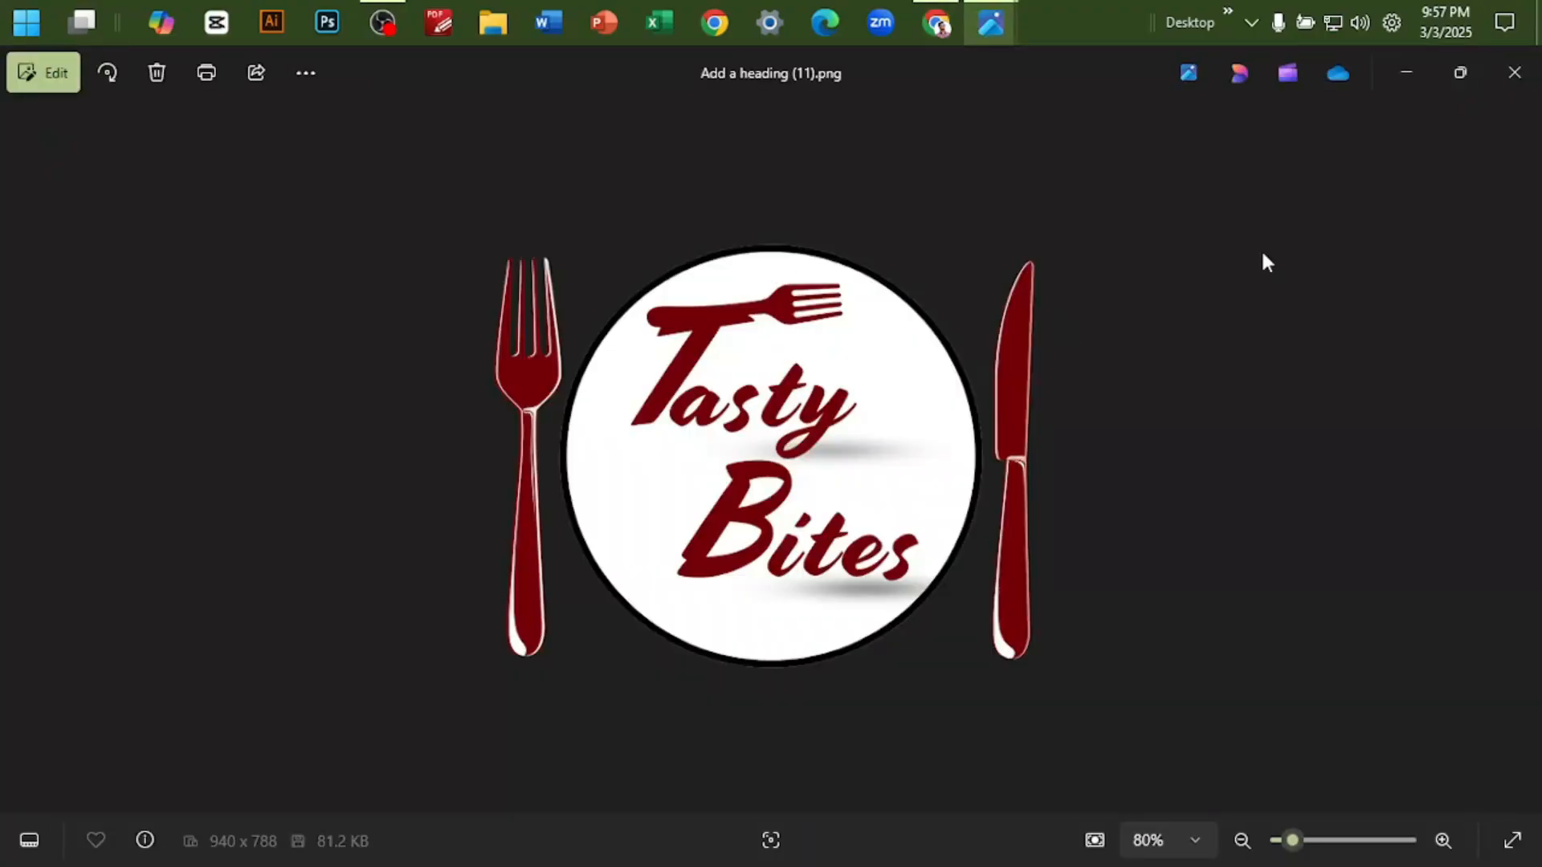
{"action": "scroll", "coordinate": [1272, 261], "scroll_direction": "up", "scroll_amount": 3}
{"action": "scroll", "coordinate": [1277, 277], "scroll_direction": "down", "scroll_amount": 3}
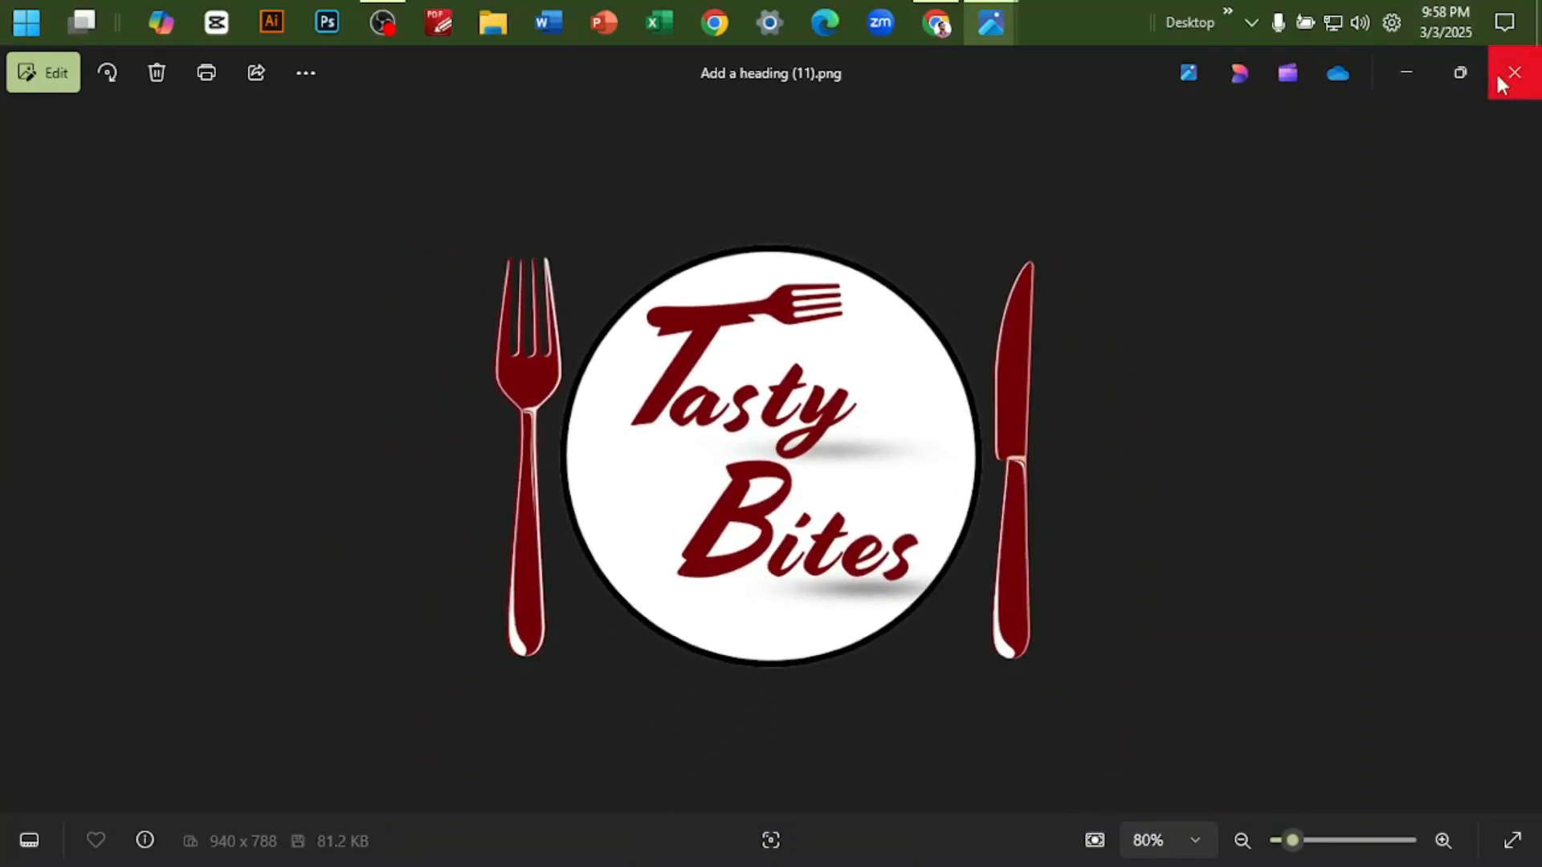
{"action": "left_click", "coordinate": [943, 28]}
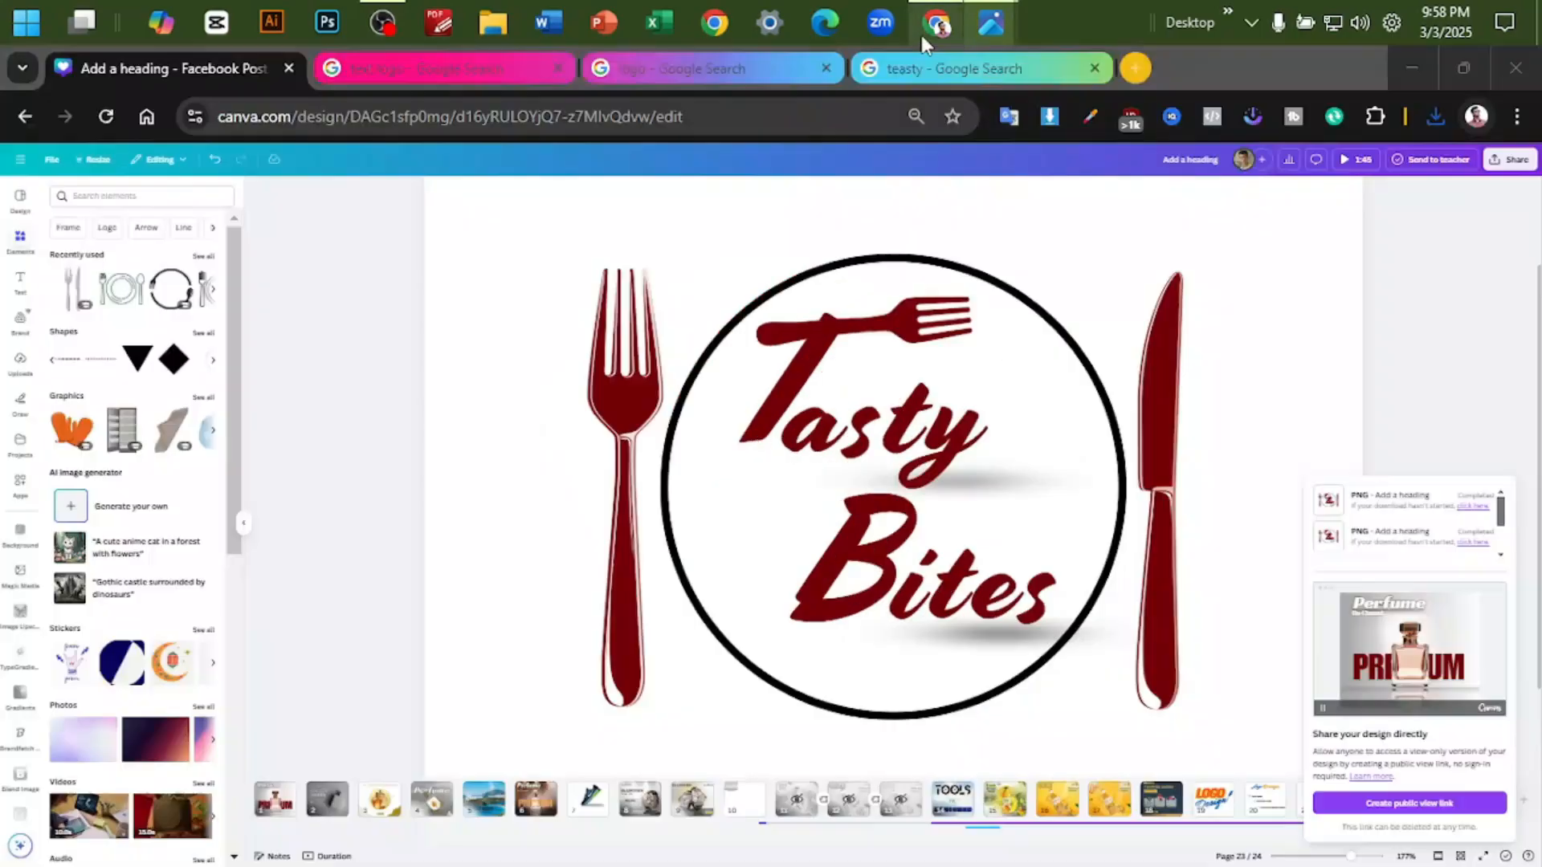
- Duplicate page 23 with the fork, knife and circle logo
{"action": "scroll", "coordinate": [1417, 333], "scroll_direction": "up", "scroll_amount": 3}
{"action": "scroll", "coordinate": [1204, 374], "scroll_direction": "down", "scroll_amount": 3}
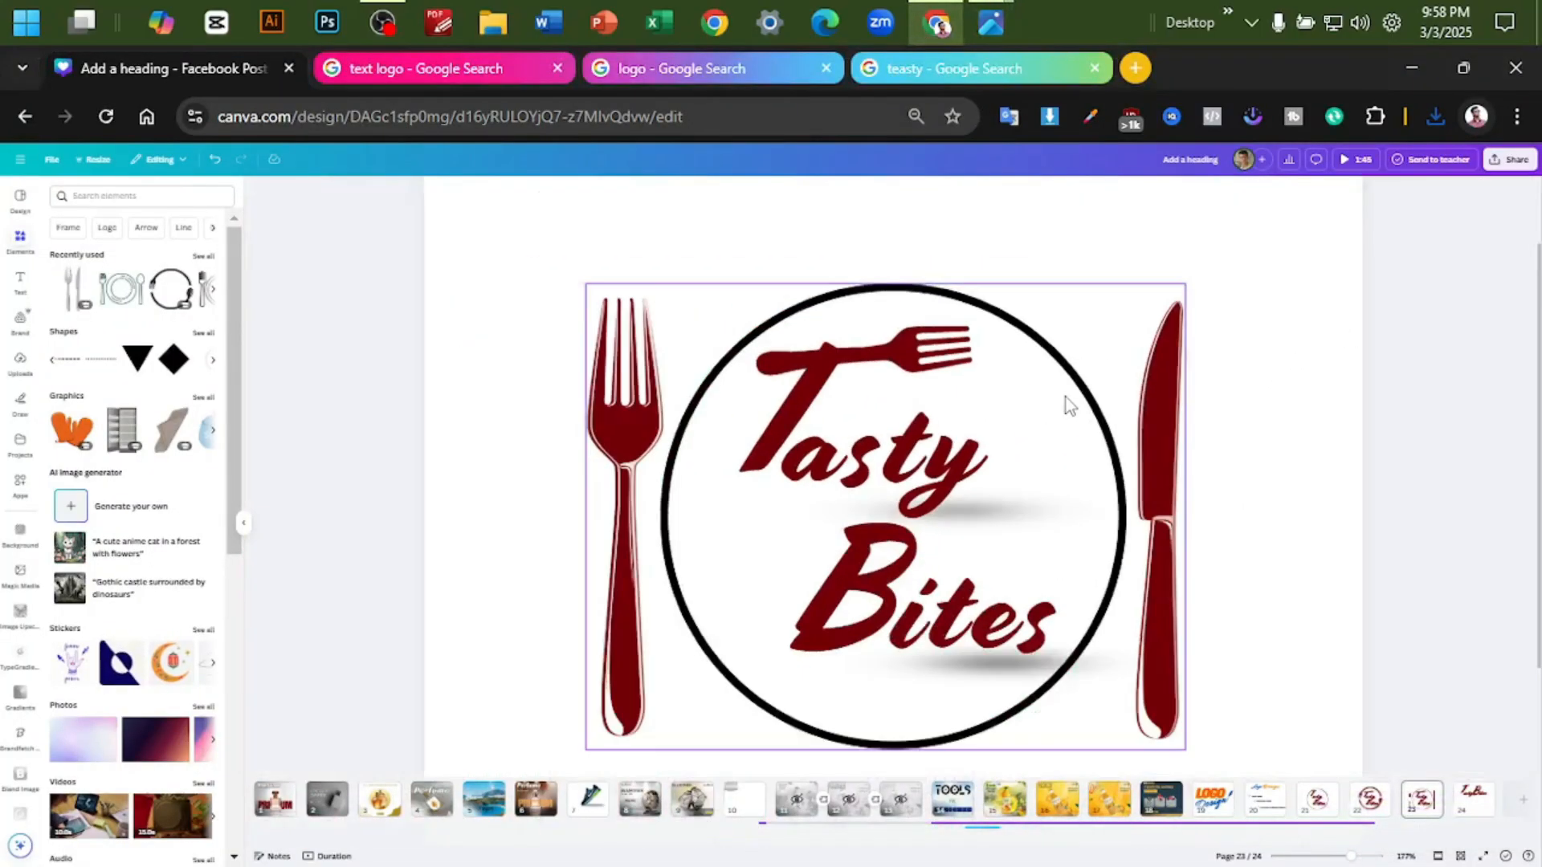
{"action": "scroll", "coordinate": [1253, 404], "scroll_direction": "down", "scroll_amount": 2}
{"action": "scroll", "coordinate": [1339, 482], "scroll_direction": "down", "scroll_amount": 2}
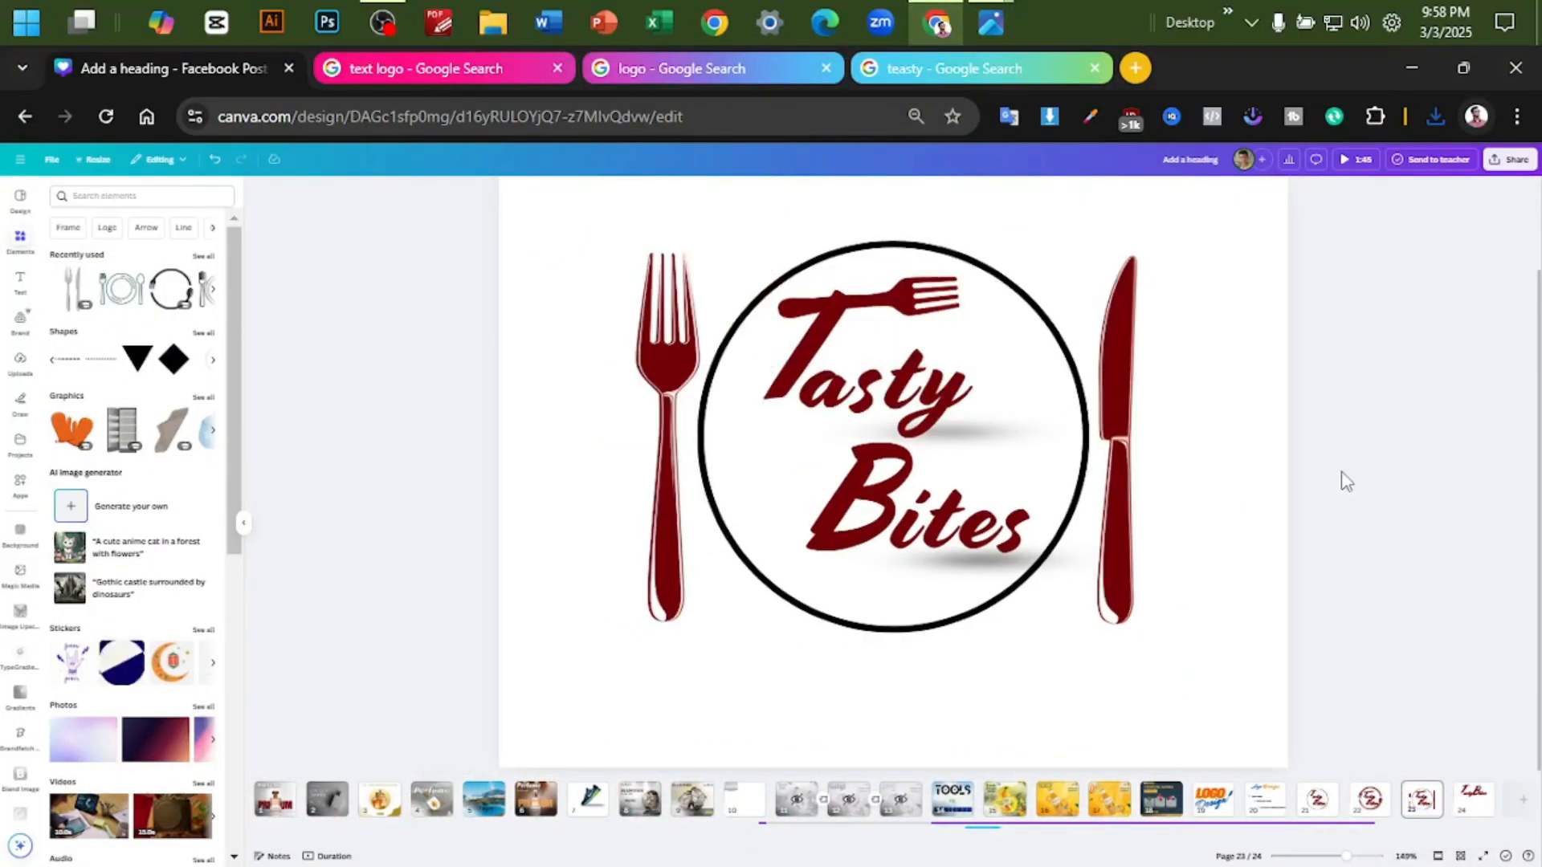
{"action": "right_click", "coordinate": [1416, 800]}
{"action": "left_click", "coordinate": [1427, 577]}
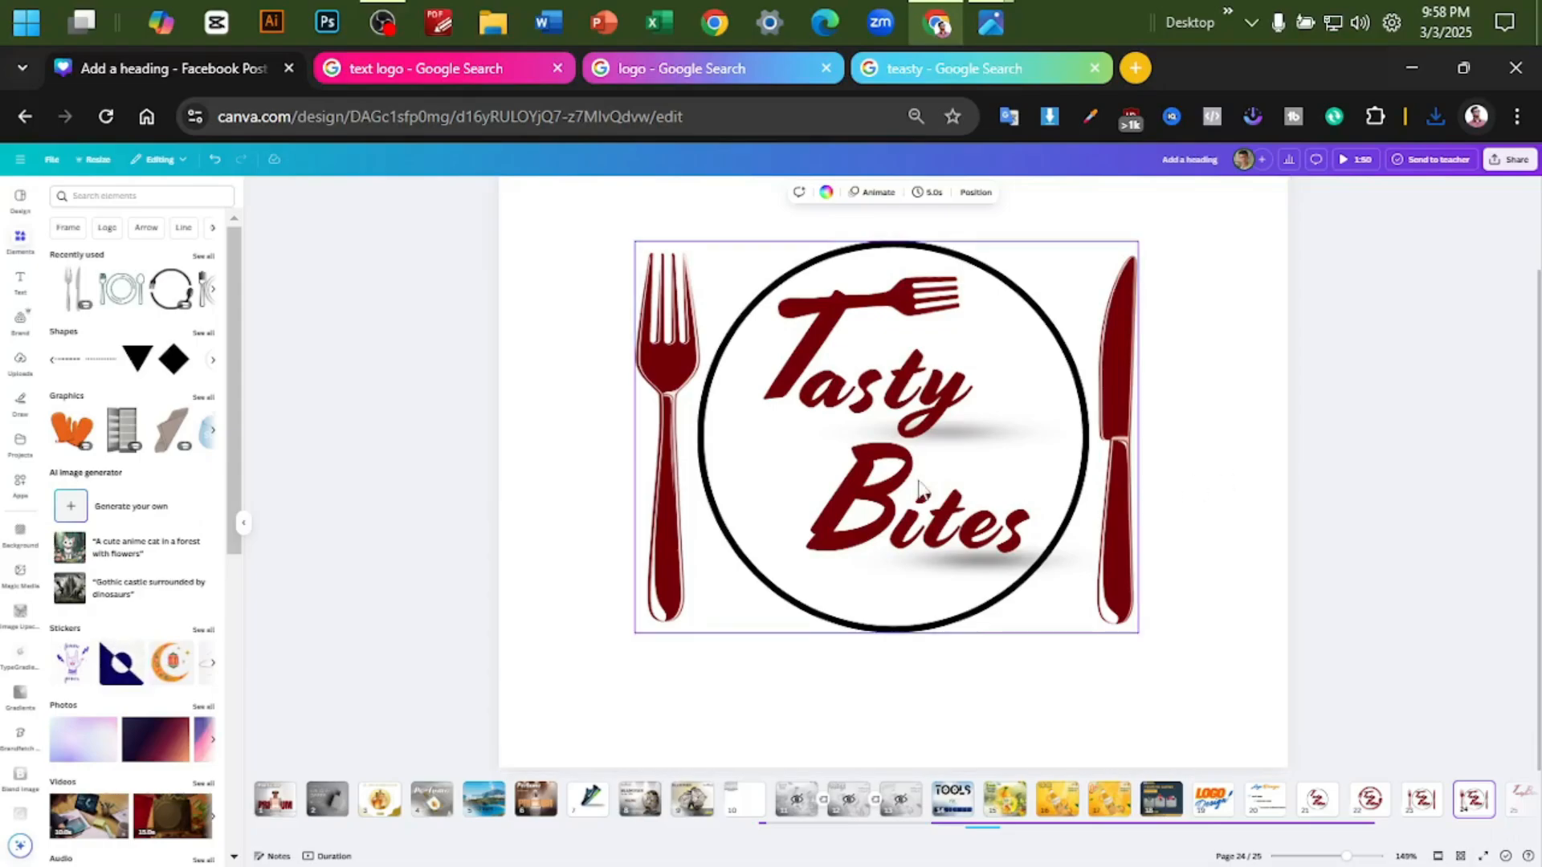
- Ungroup the logo on the duplicated page and delete its circle and the small fork forming the T's crossbar
{"action": "left_click", "coordinate": [1110, 418]}
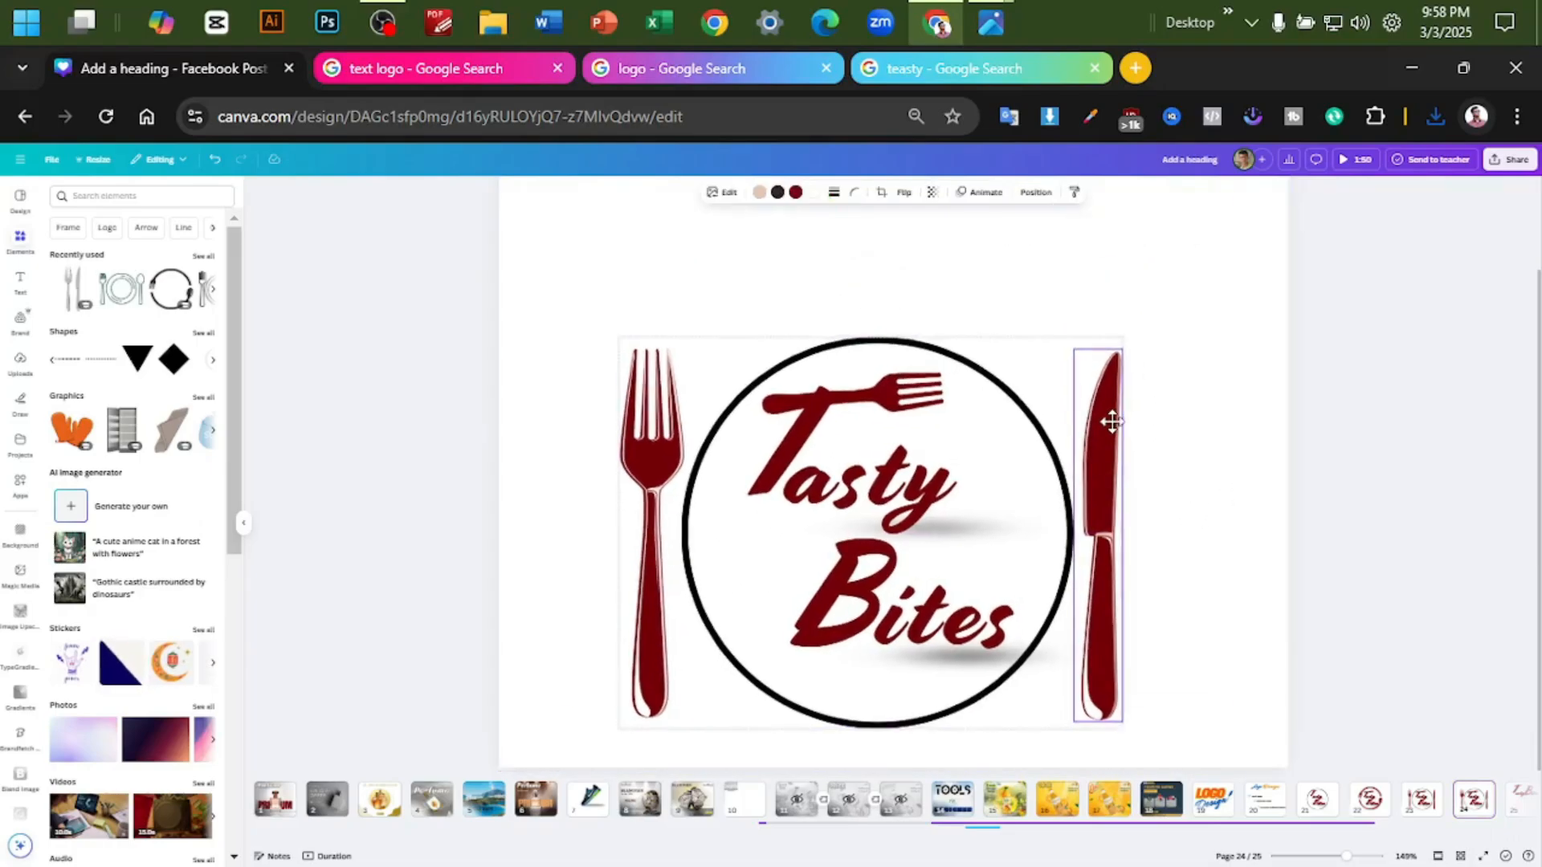
{"action": "left_click", "coordinate": [964, 319]}
{"action": "left_click", "coordinate": [671, 267]}
{"action": "left_click", "coordinate": [1351, 368]}
{"action": "scroll", "coordinate": [1351, 368], "scroll_direction": "up", "scroll_amount": 1}
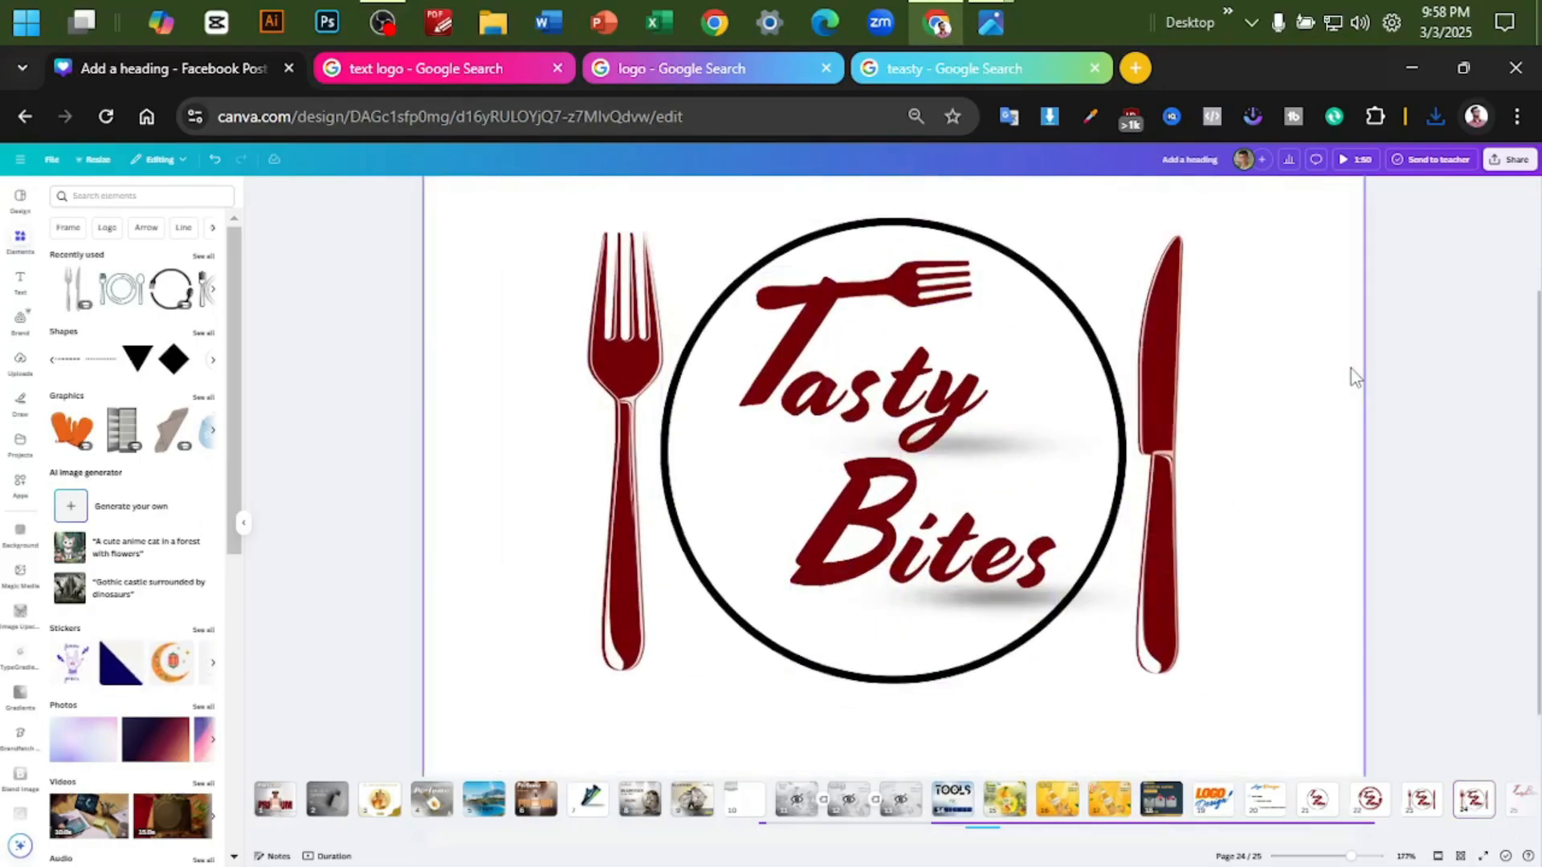
{"action": "scroll", "coordinate": [1351, 367], "scroll_direction": "down", "scroll_amount": 1}
{"action": "scroll", "coordinate": [1351, 369], "scroll_direction": "up", "scroll_amount": 1}
{"action": "left_click", "coordinate": [1061, 332]}
{"action": "key", "text": "Delete"}
{"action": "left_click_drag", "start_coordinate": [898, 272], "coordinate": [979, 236]}
{"action": "key", "text": "Delete"}
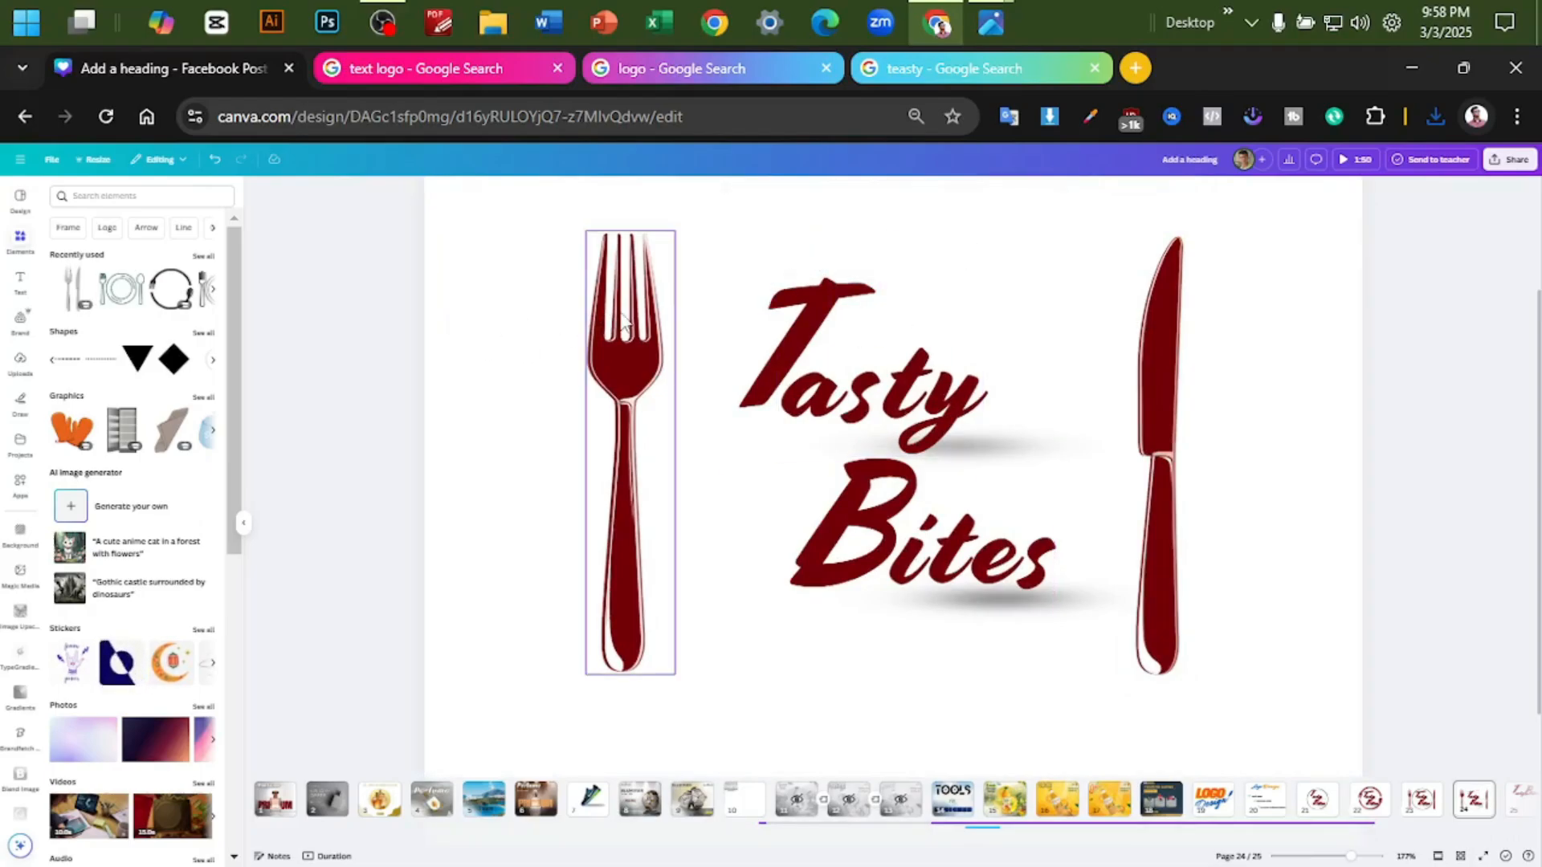
- Move the large fork and knife away from the lettering, down to opposite lower corners of the page
{"action": "left_click_drag", "start_coordinate": [626, 385], "coordinate": [575, 498]}
{"action": "left_click_drag", "start_coordinate": [1162, 383], "coordinate": [1296, 433]}
{"action": "left_click_drag", "start_coordinate": [561, 403], "coordinate": [494, 597]}
{"action": "left_click_drag", "start_coordinate": [1290, 480], "coordinate": [1310, 690]}
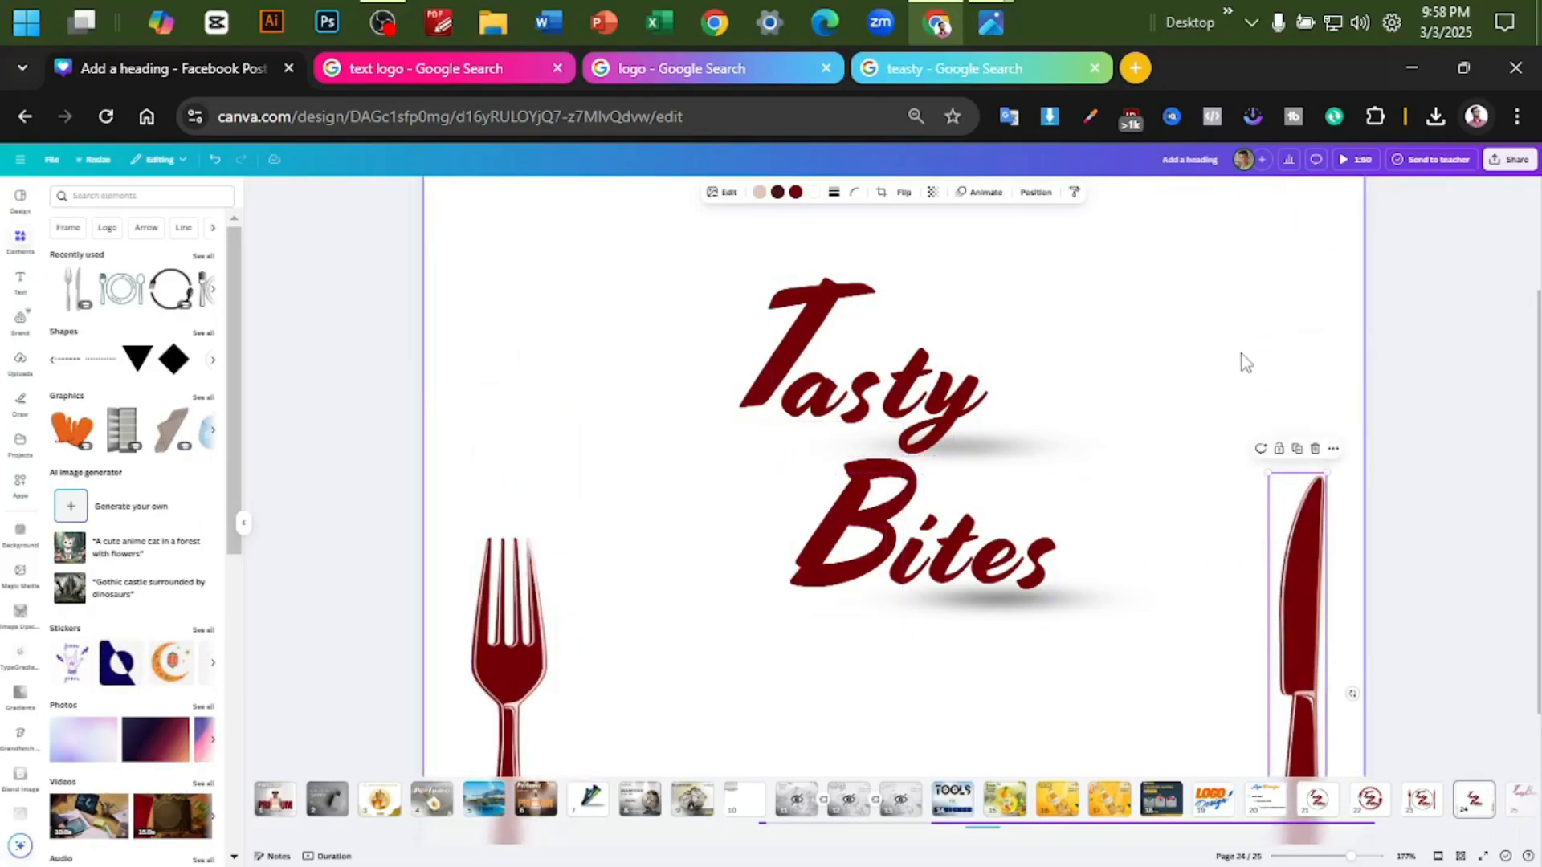
{"action": "left_click", "coordinate": [1241, 355]}
{"action": "key", "text": "ctrl+minus"}
{"action": "key", "text": "ctrl+minus"}
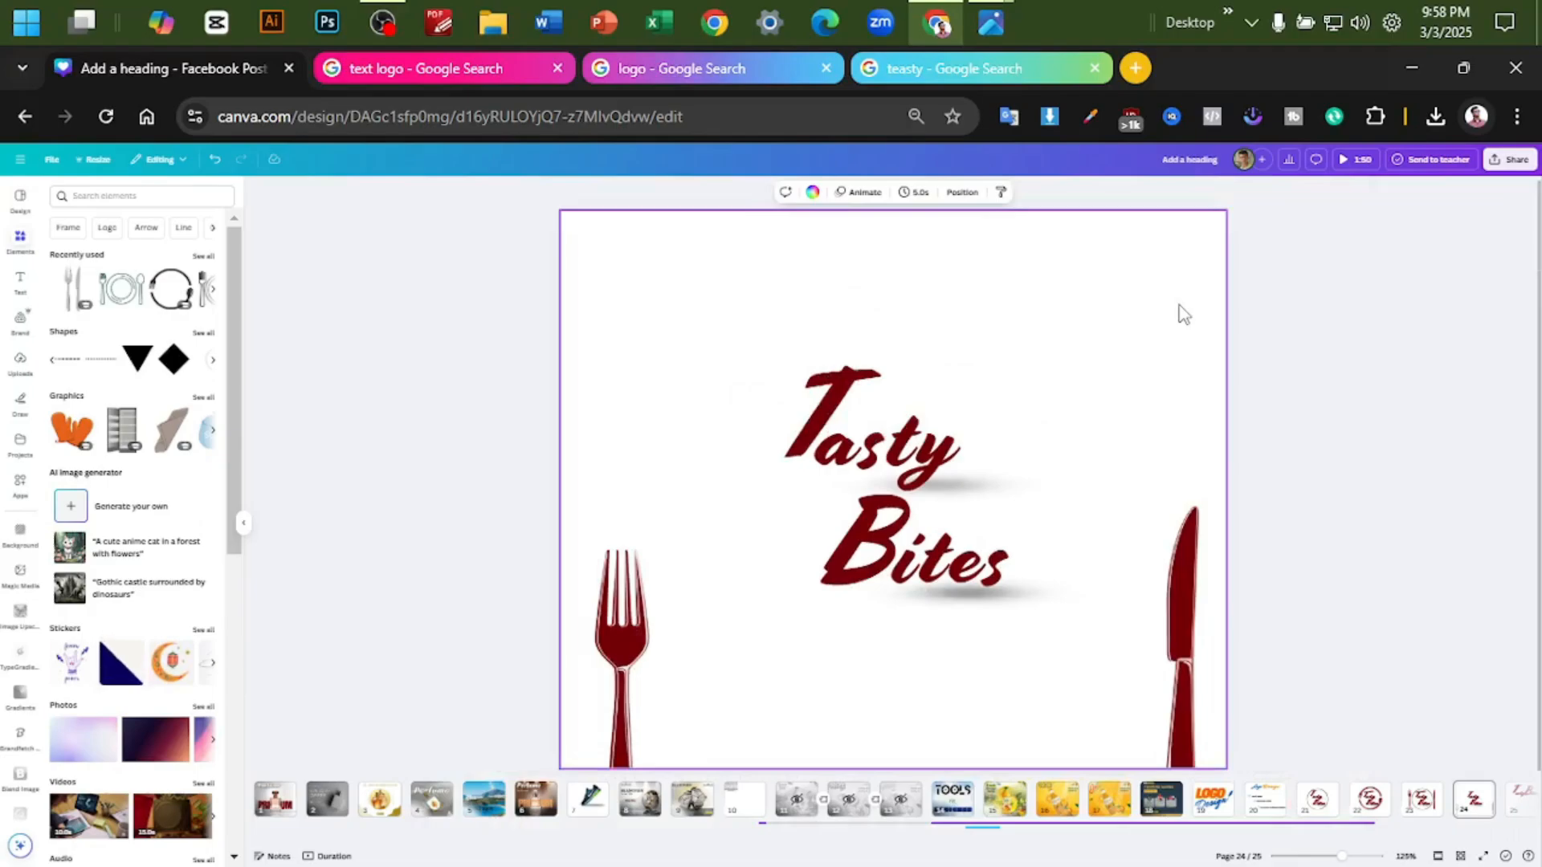
- Search the elements for "logo" and limit the results to graphics
{"action": "left_click", "coordinate": [157, 194]}
{"action": "type", "text": "logo"}
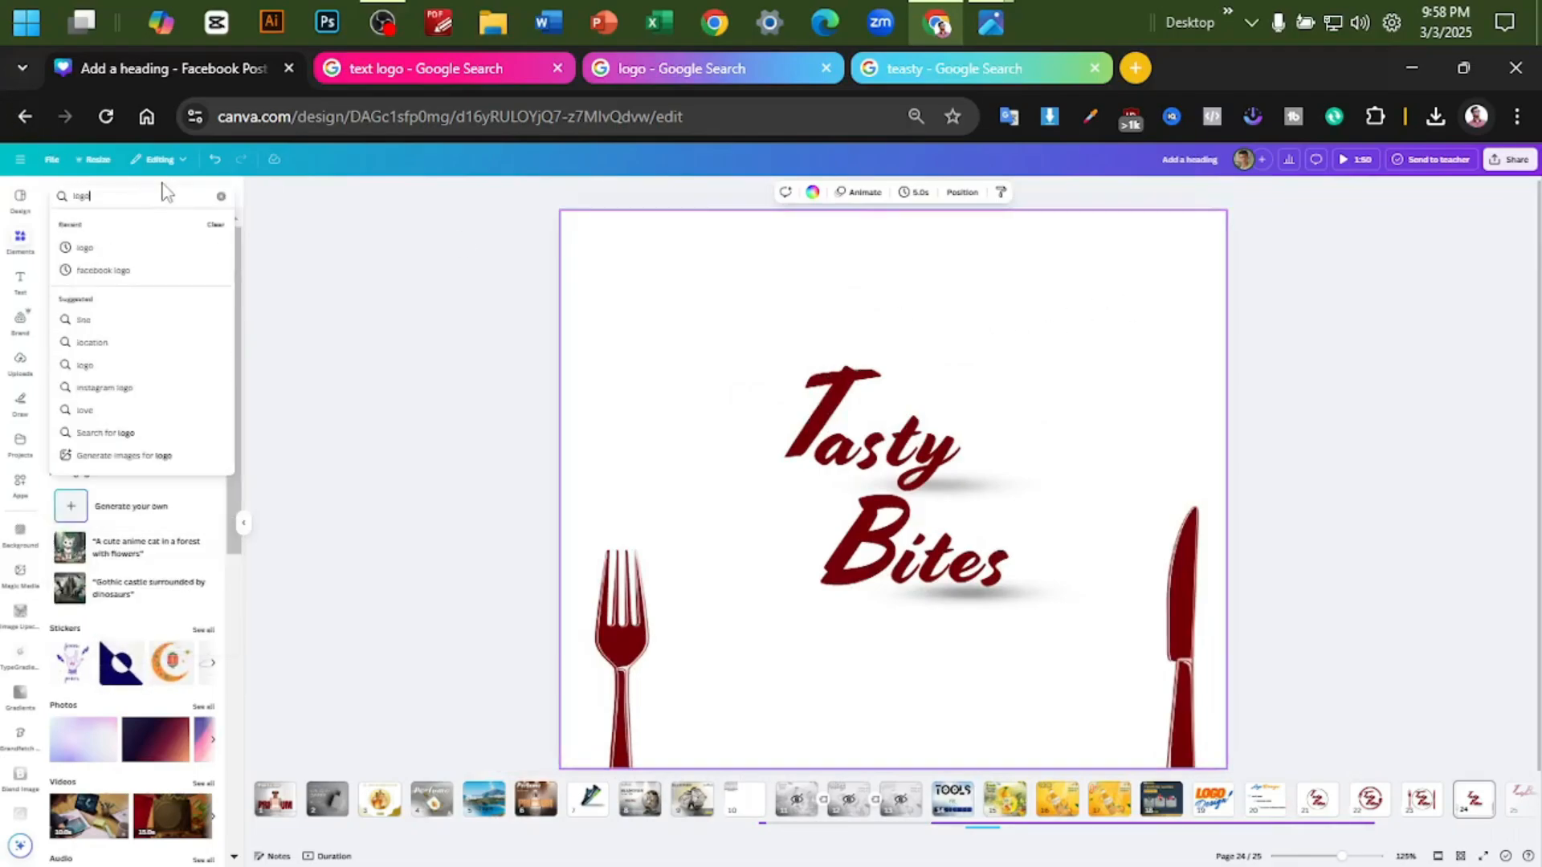
{"action": "key", "text": "Return"}
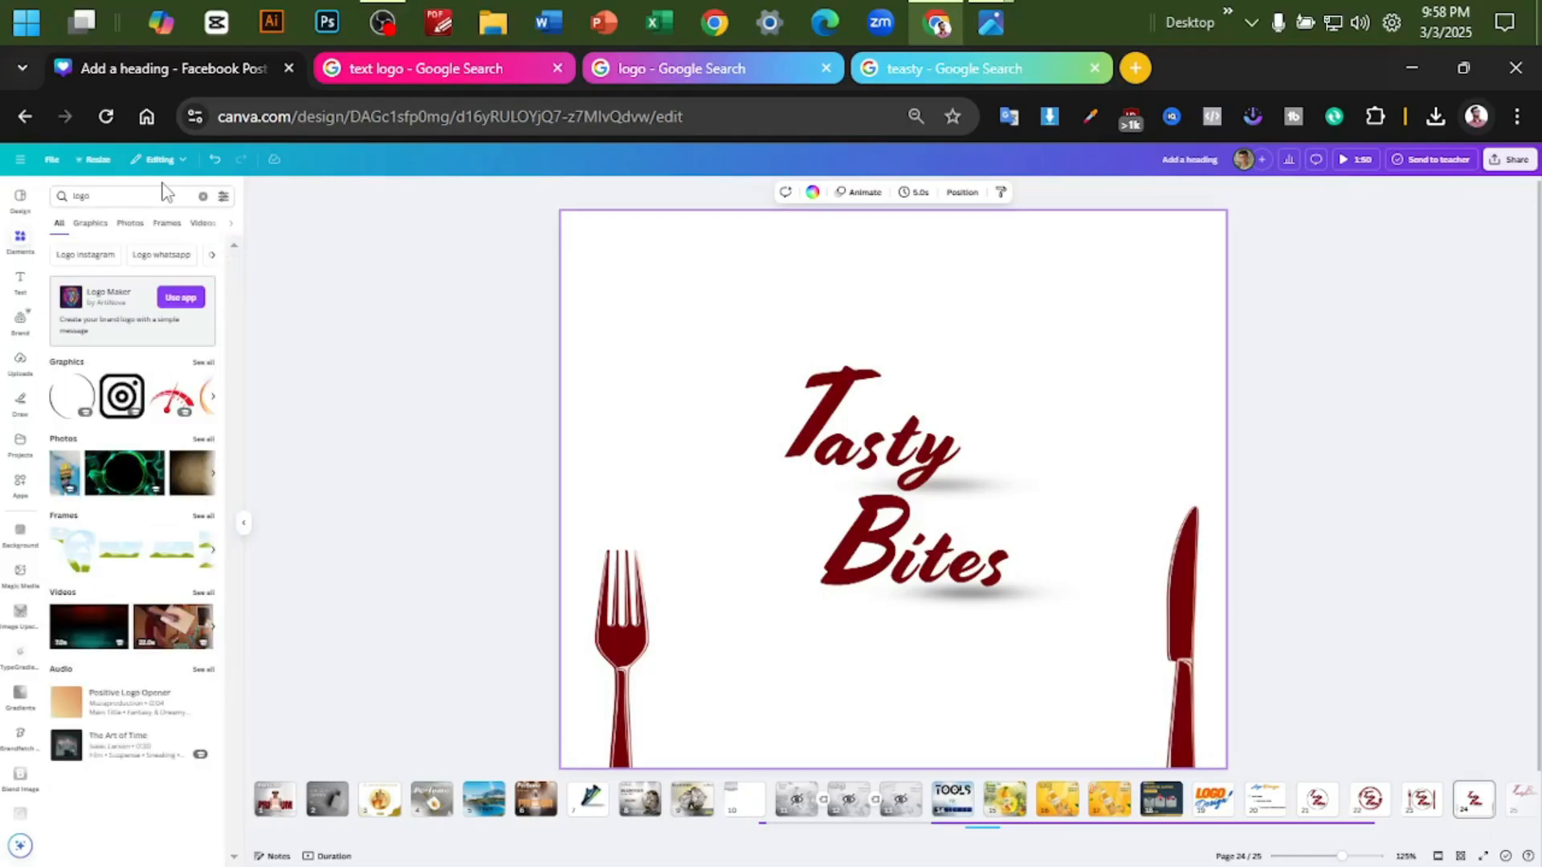
{"action": "scroll", "coordinate": [97, 426], "scroll_direction": "up", "scroll_amount": 5}
{"action": "scroll", "coordinate": [97, 425], "scroll_direction": "down", "scroll_amount": 3}
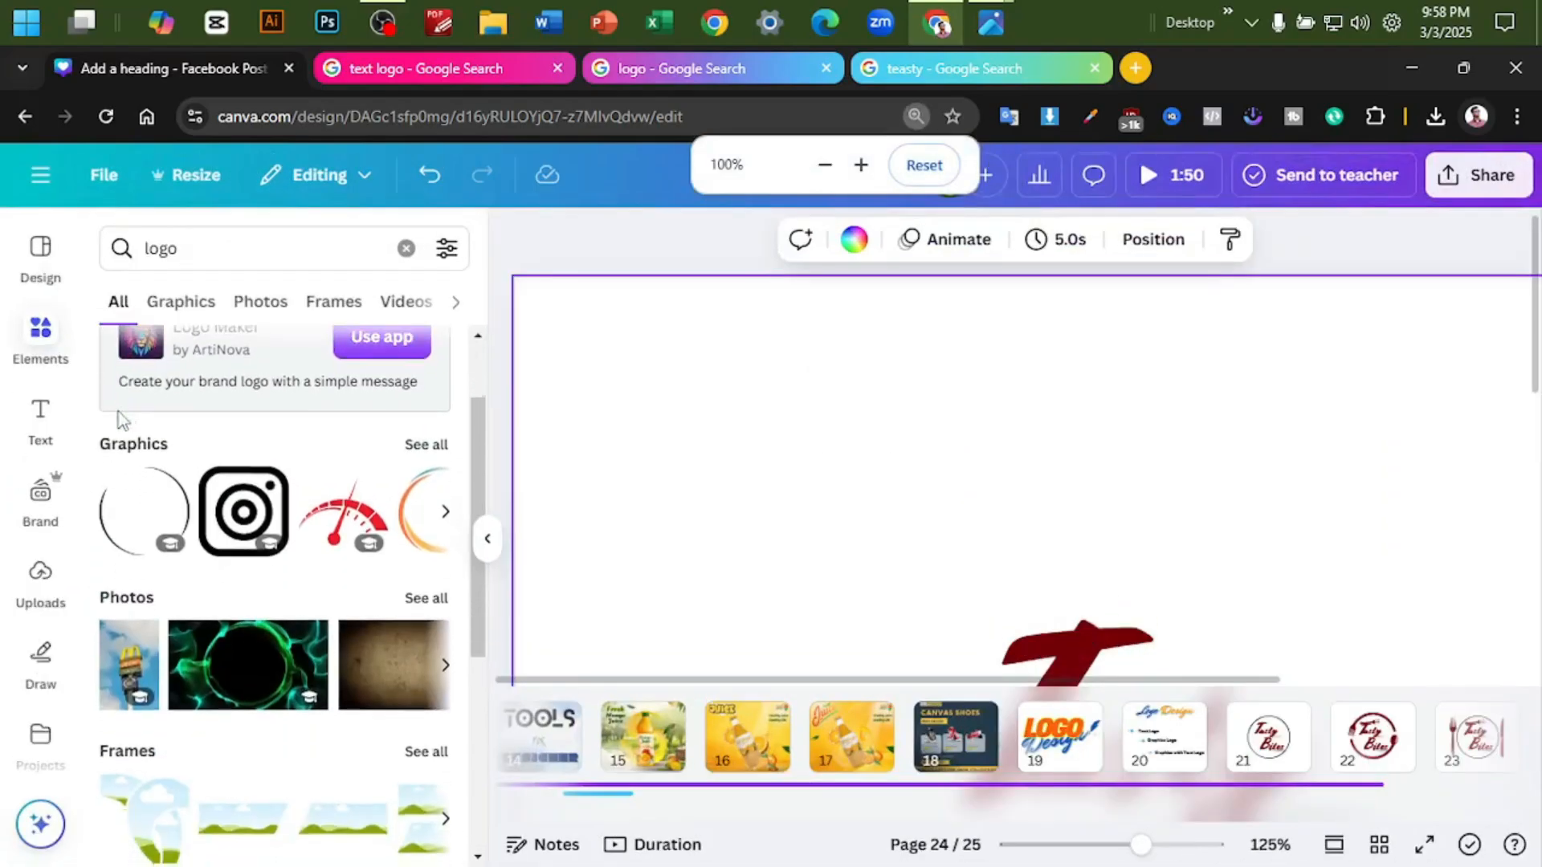
{"action": "left_click", "coordinate": [141, 275]}
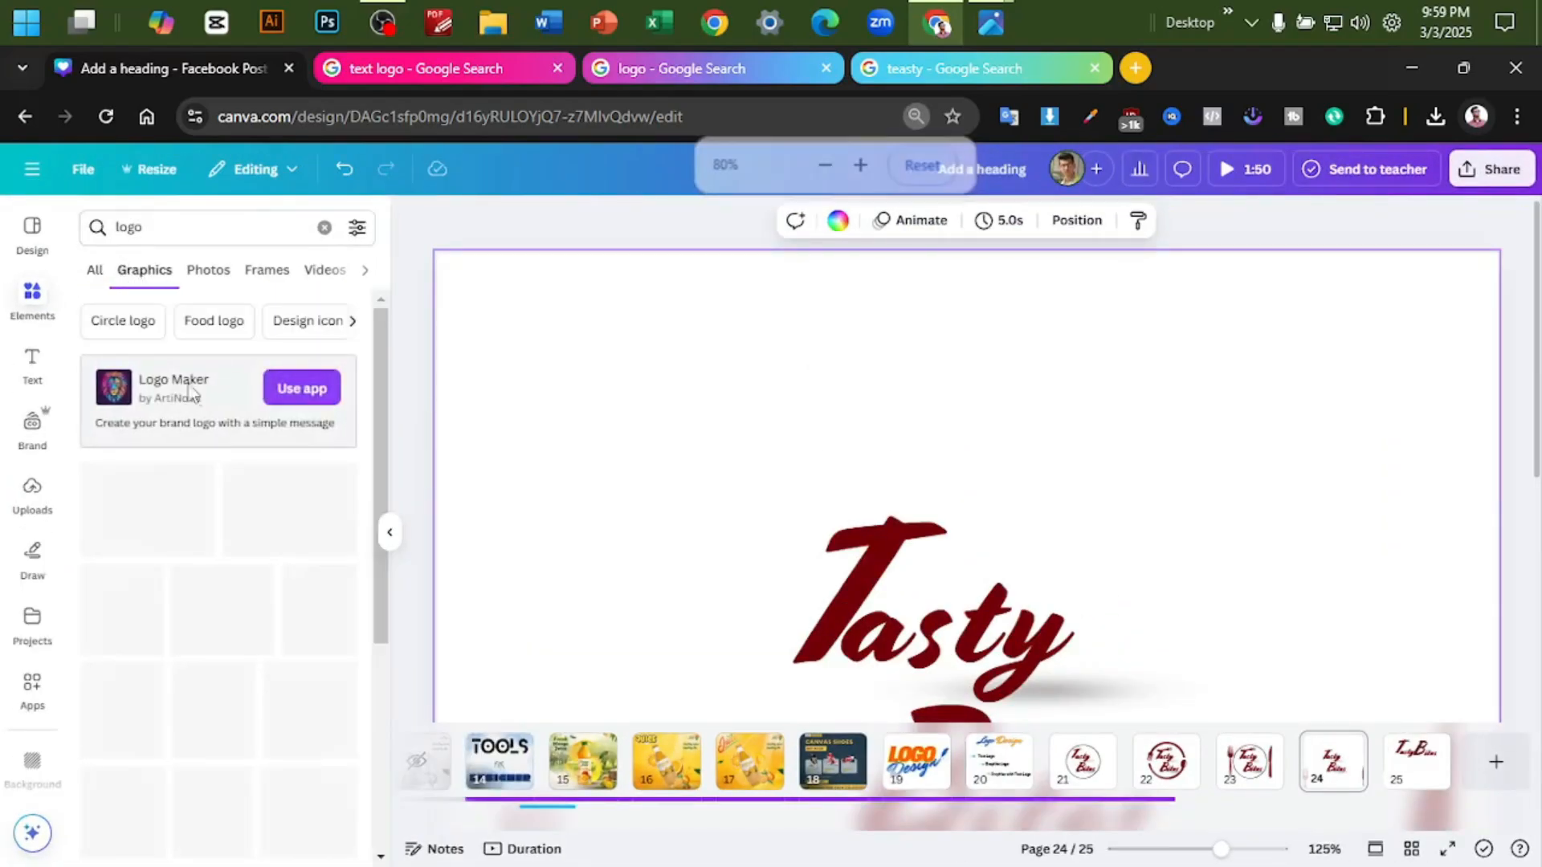
- Add the blue and yellow crescent ring graphic to page 24 and move it above and left of the lettering
{"action": "scroll", "coordinate": [231, 440], "scroll_direction": "down", "scroll_amount": 4}
{"action": "scroll", "coordinate": [231, 440], "scroll_direction": "down", "scroll_amount": 1}
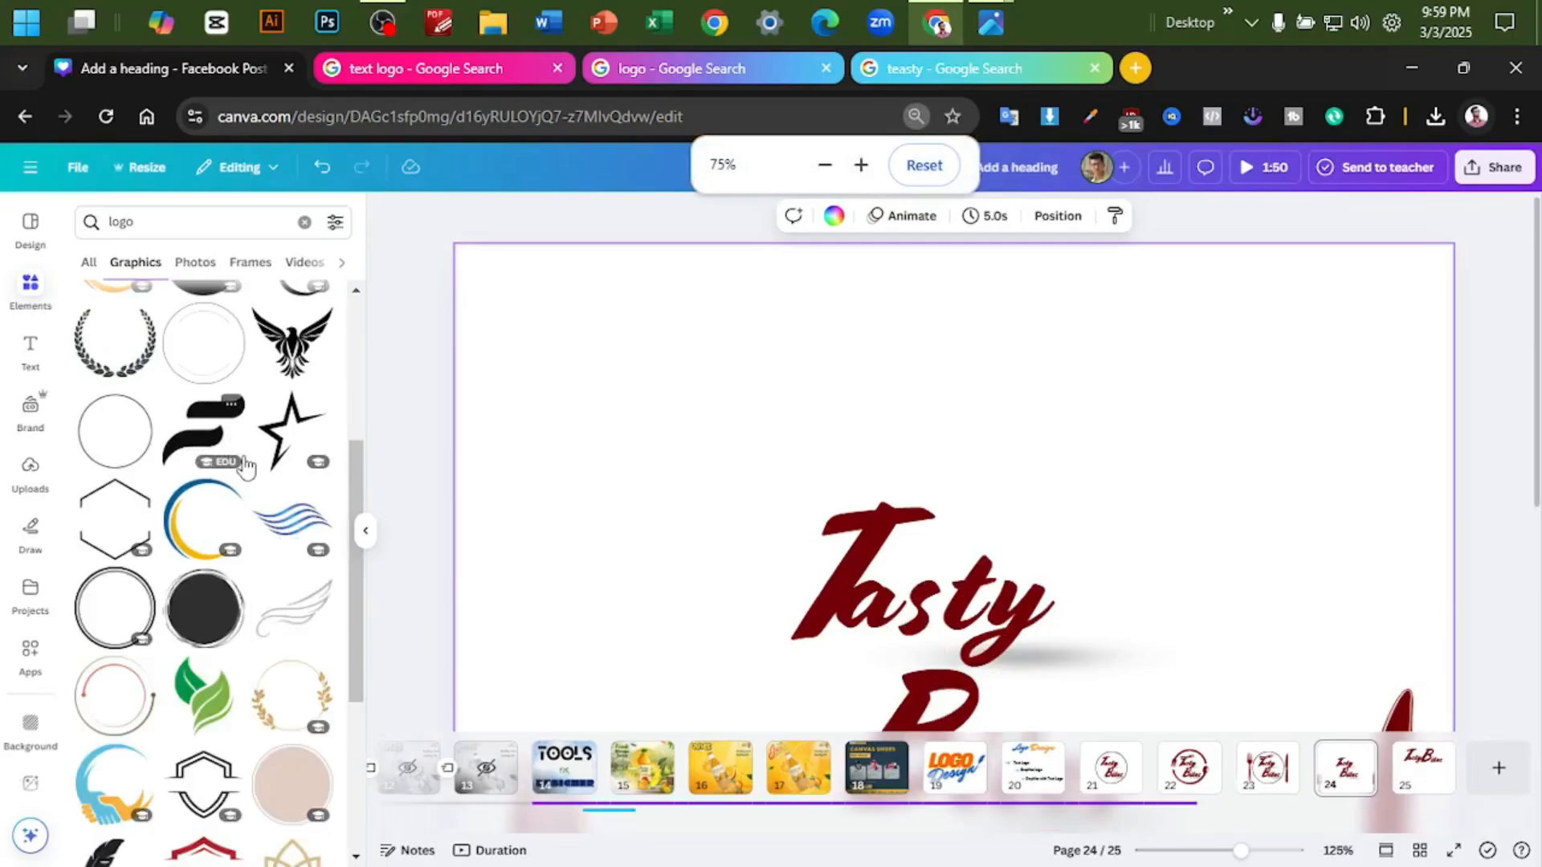
{"action": "scroll", "coordinate": [217, 425], "scroll_direction": "down", "scroll_amount": 2}
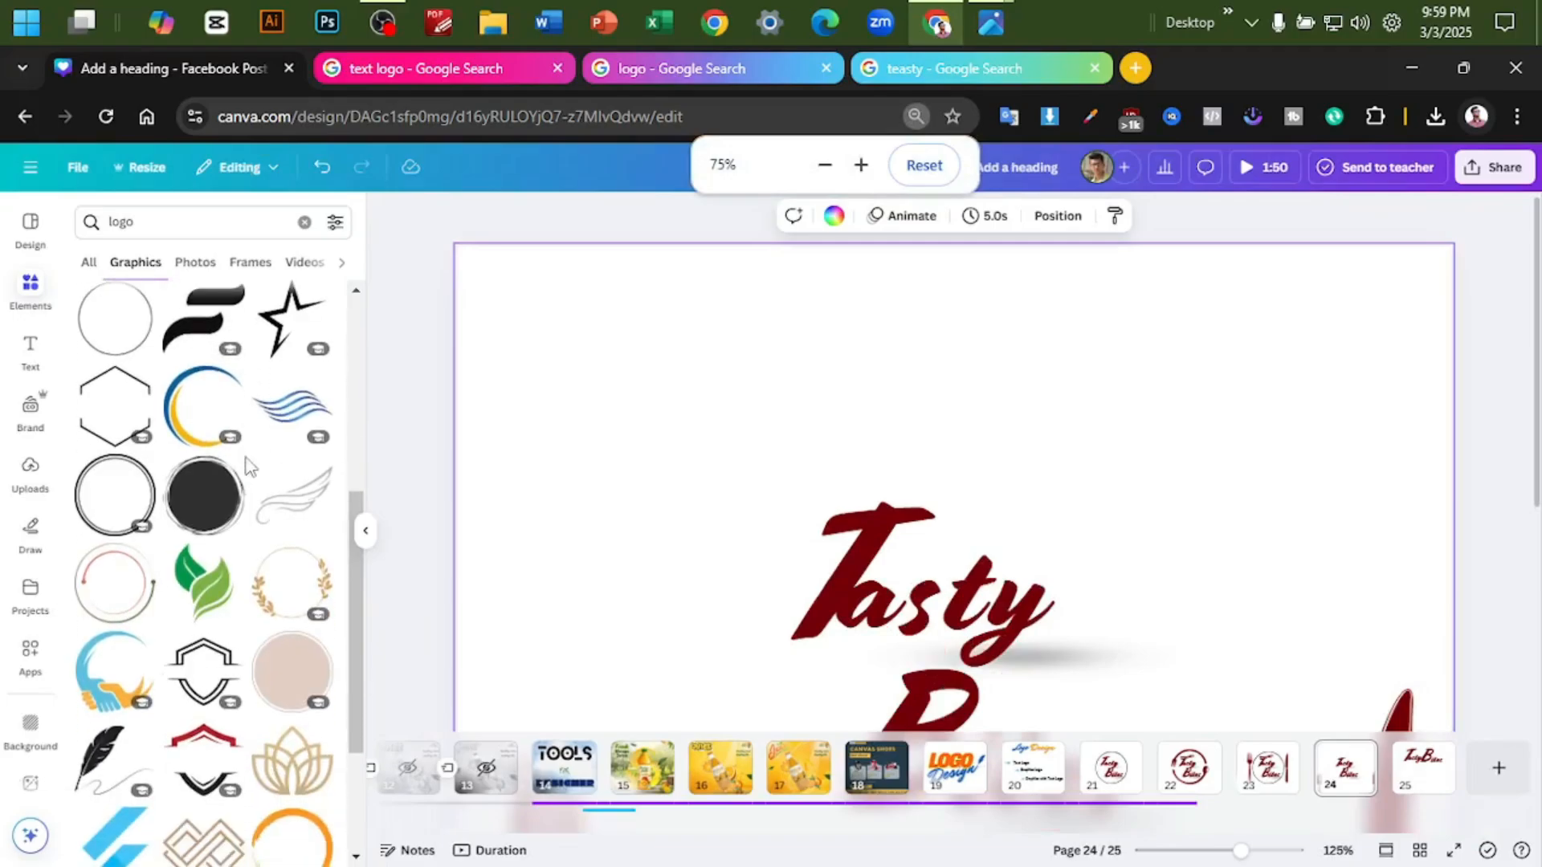
{"action": "left_click", "coordinate": [197, 407]}
{"action": "left_click", "coordinate": [1132, 540]}
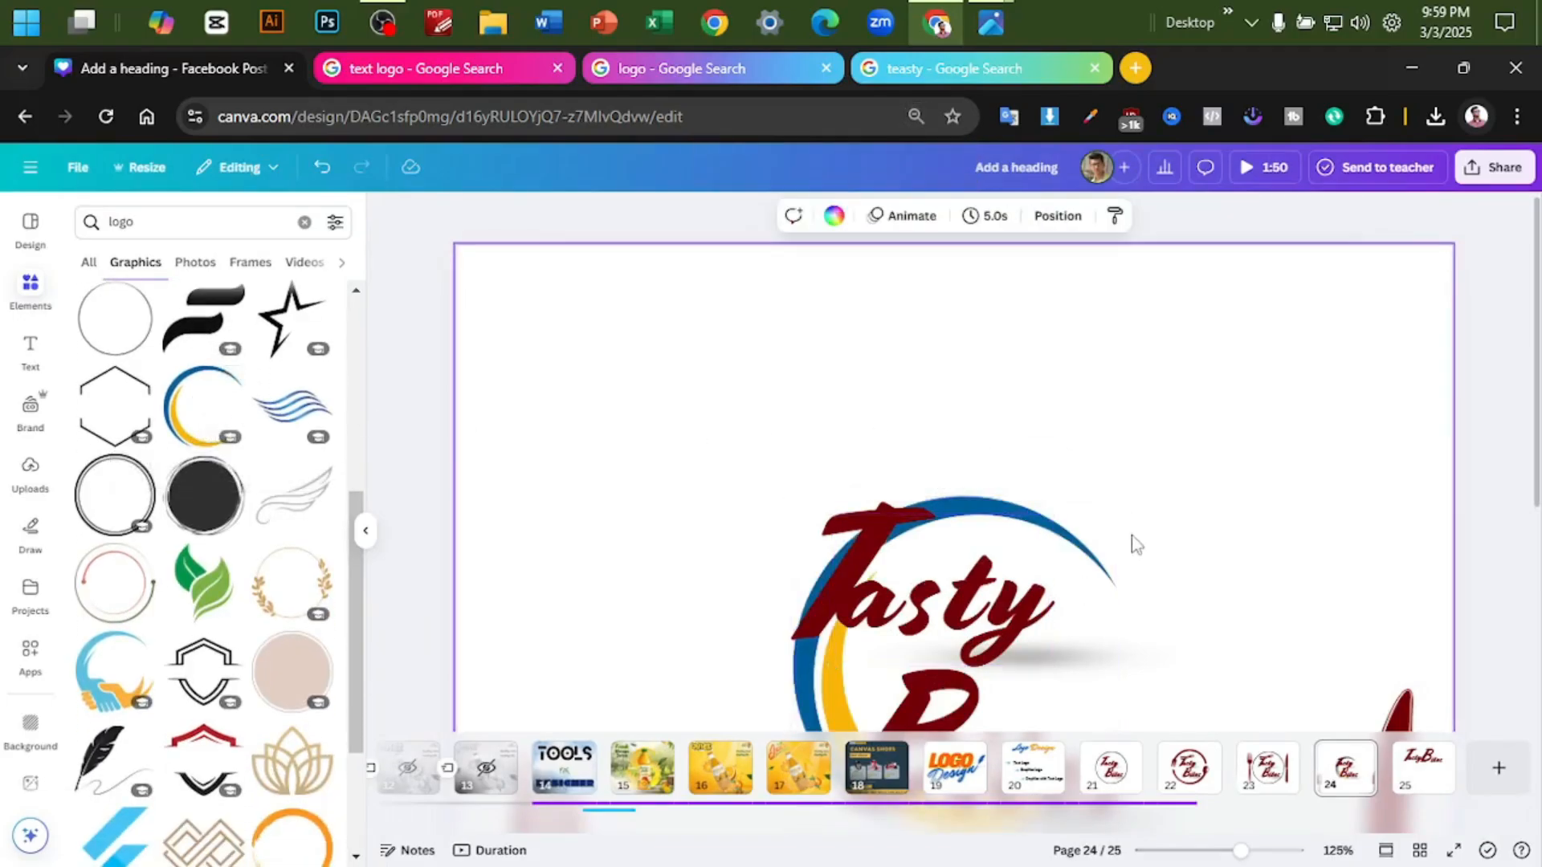
{"action": "left_click_drag", "start_coordinate": [1080, 525], "coordinate": [844, 286]}
{"action": "scroll", "coordinate": [1082, 359], "scroll_direction": "down", "scroll_amount": 3}
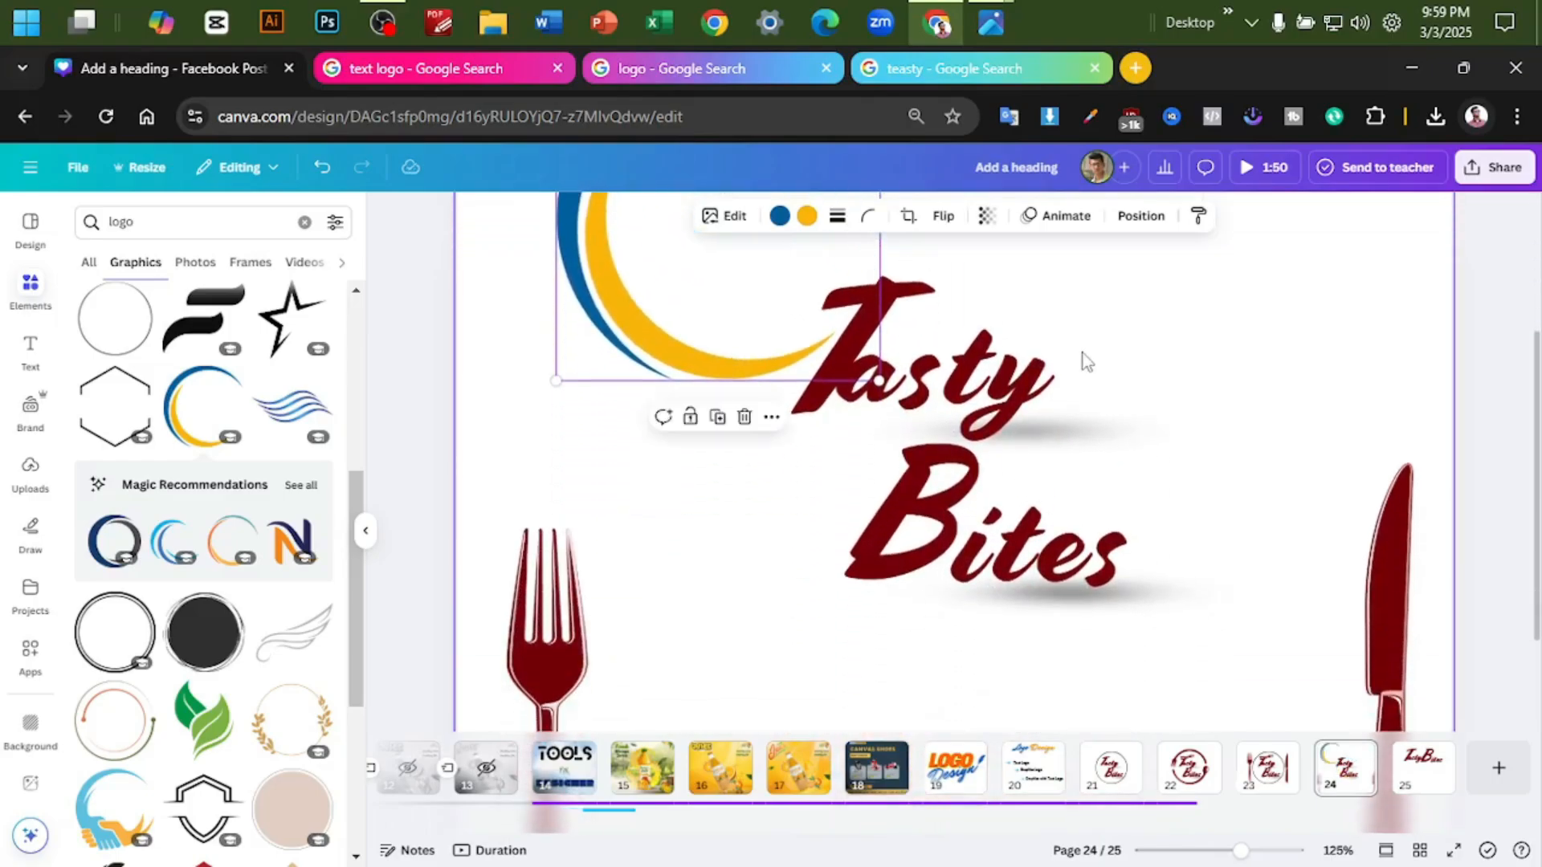
{"action": "scroll", "coordinate": [1072, 386], "scroll_direction": "up", "scroll_amount": 3}
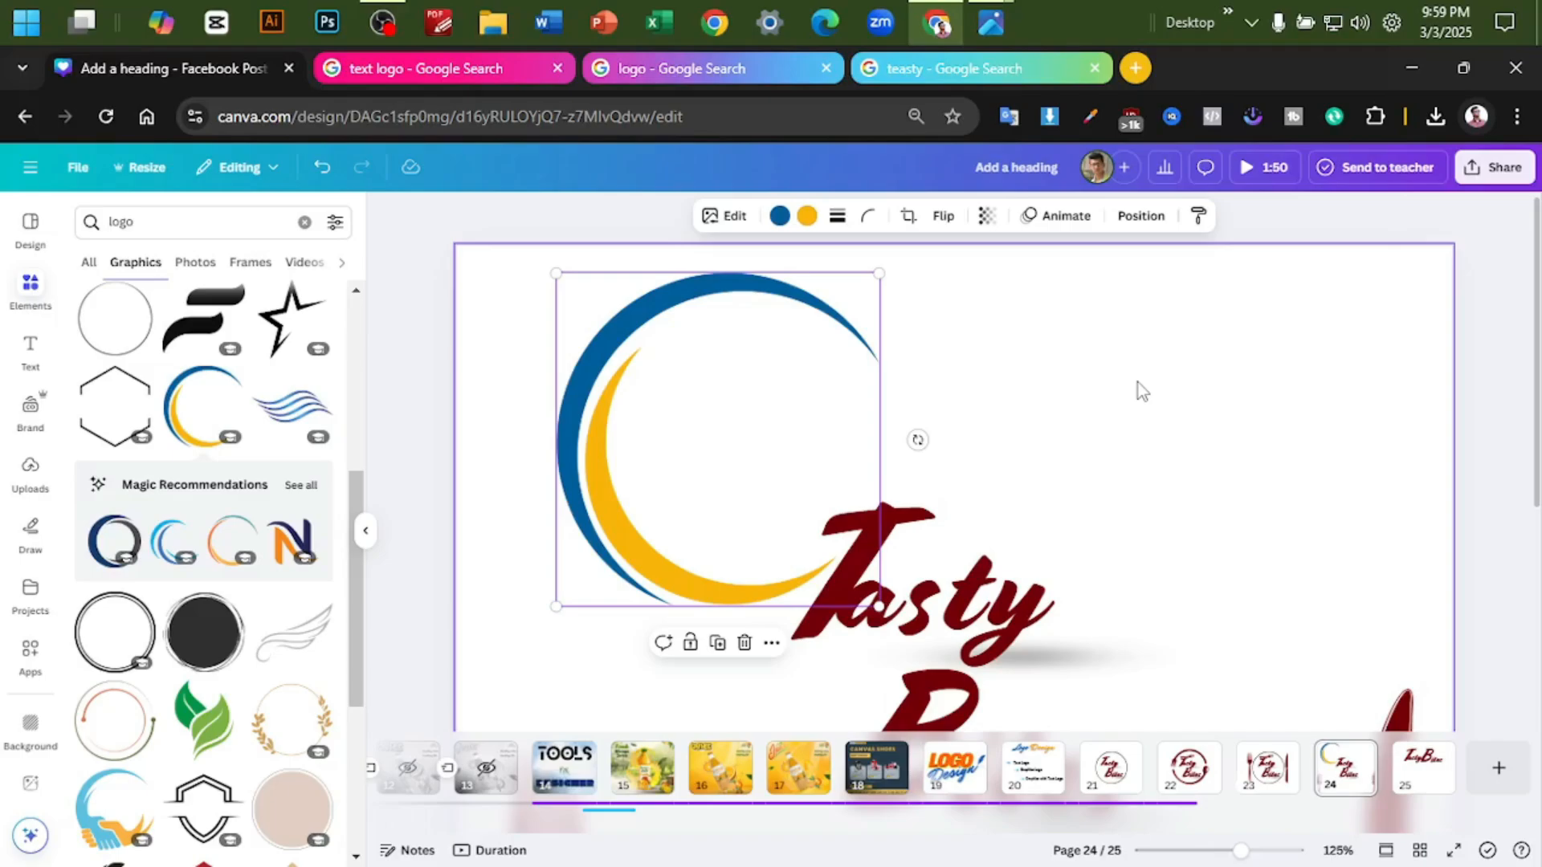
- Move the blue and yellow crescent ring on page 24 so it frames the Tasty Bites lettering
{"action": "left_click", "coordinate": [1138, 382]}
{"action": "scroll", "coordinate": [1149, 417], "scroll_direction": "down", "scroll_amount": 2}
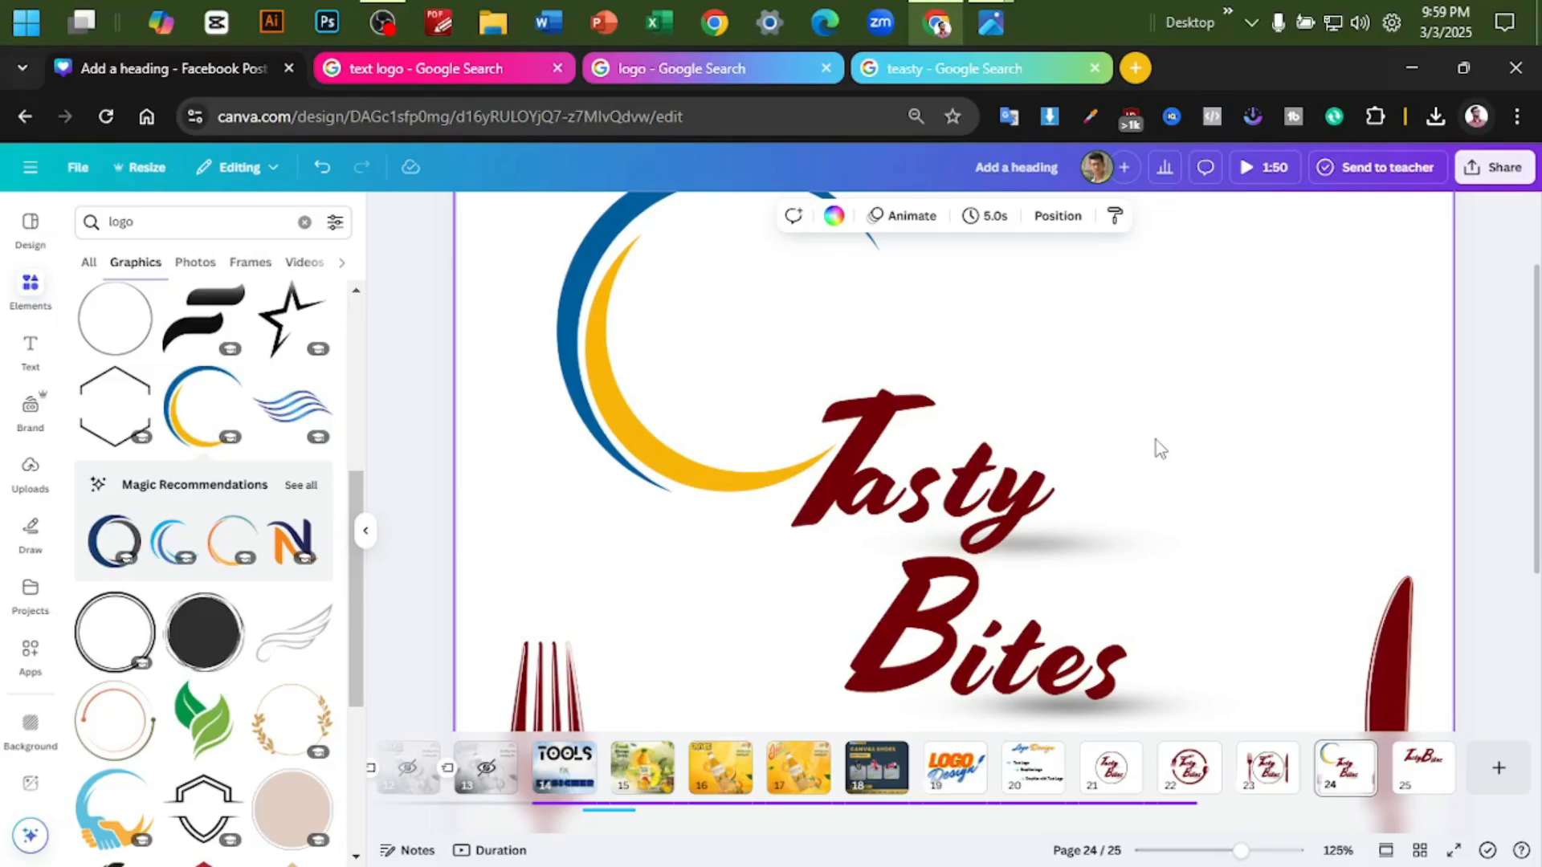
{"action": "scroll", "coordinate": [1161, 446], "scroll_direction": "down", "scroll_amount": 5}
{"action": "left_click", "coordinate": [858, 452]}
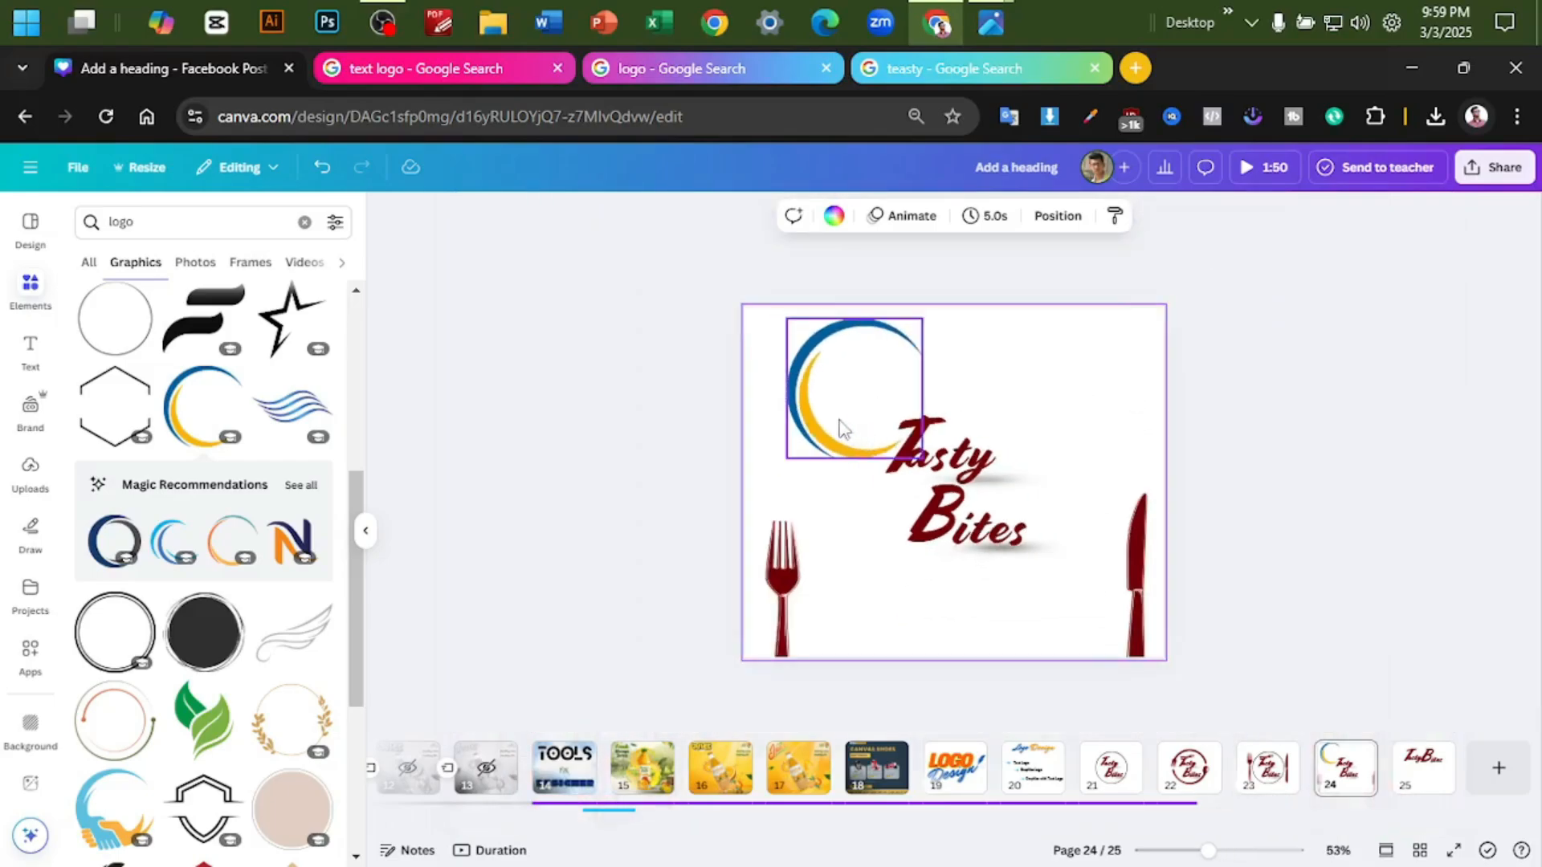
{"action": "left_click_drag", "start_coordinate": [858, 451], "coordinate": [980, 577]}
- Remove the large knife and fork from the lower corners of page 24
{"action": "left_click", "coordinate": [1351, 542]}
{"action": "left_click", "coordinate": [1132, 566]}
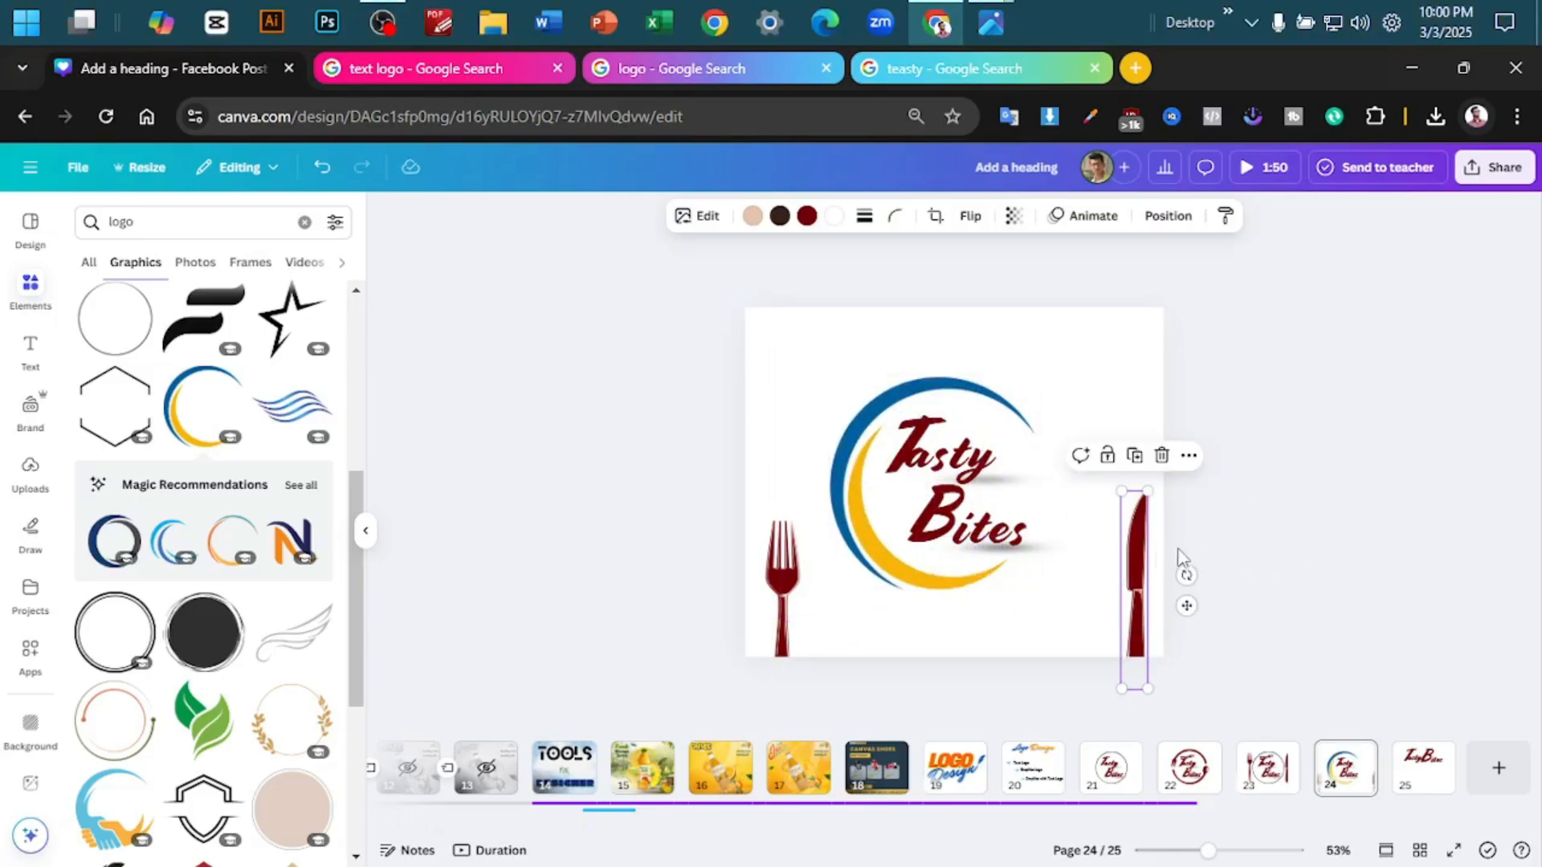
{"action": "key", "text": "Delete"}
{"action": "left_click_drag", "start_coordinate": [780, 598], "coordinate": [477, 466]}
- Enlarge the crescent ring slightly and reposition it so the whole lettering sits inside it
{"action": "scroll", "coordinate": [1204, 465], "scroll_direction": "up", "scroll_amount": 2}
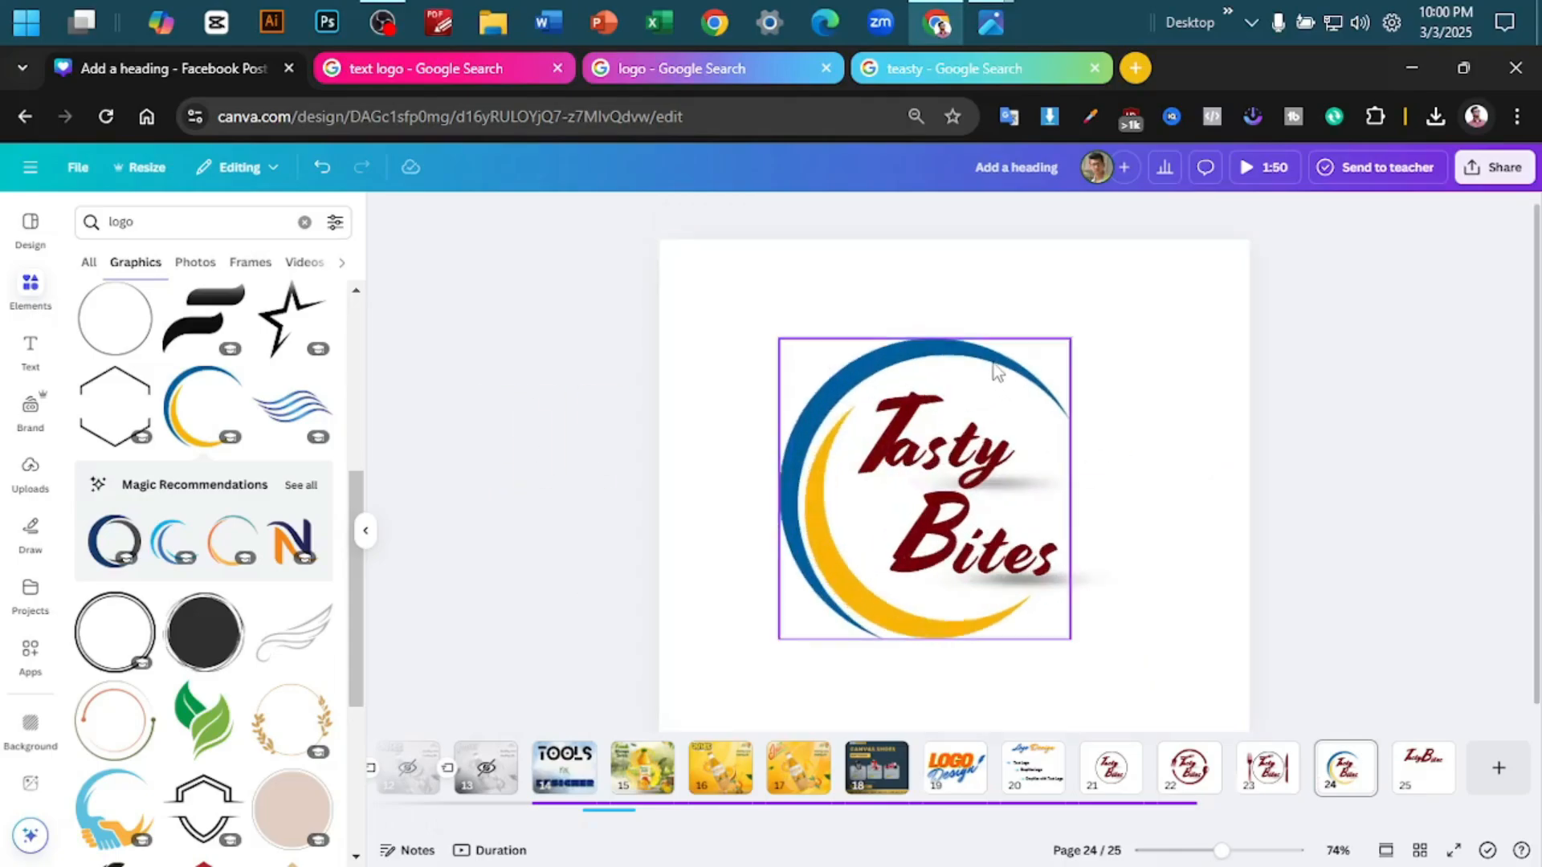
{"action": "left_click", "coordinate": [996, 371]}
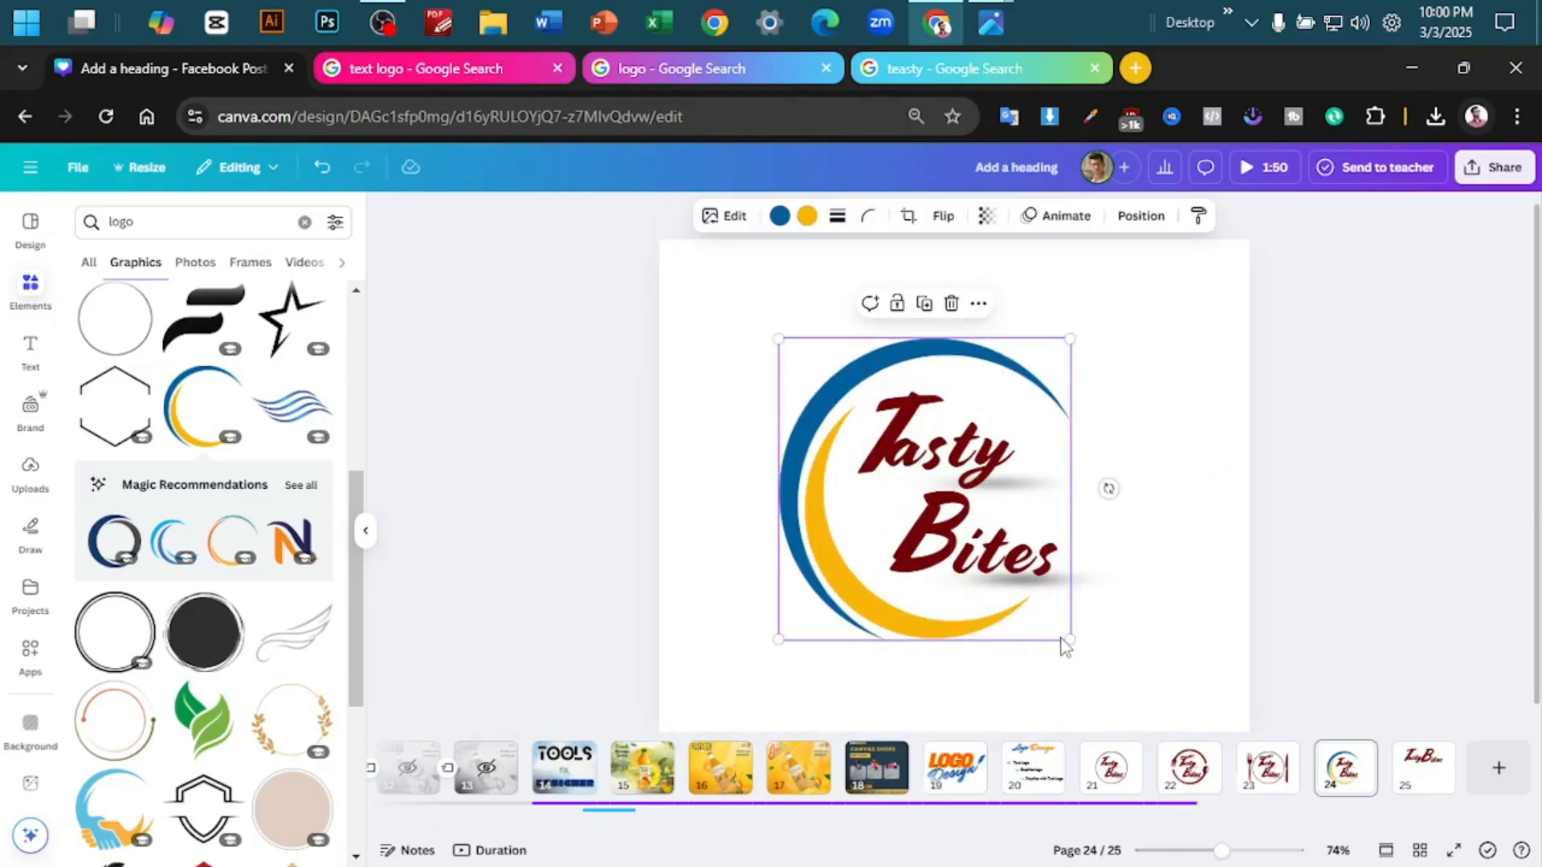
{"action": "left_click_drag", "start_coordinate": [1068, 642], "coordinate": [1036, 640]}
- Try green #3e790b for the ring's blue crescent, and undo the recolouring
{"action": "left_click", "coordinate": [780, 215]}
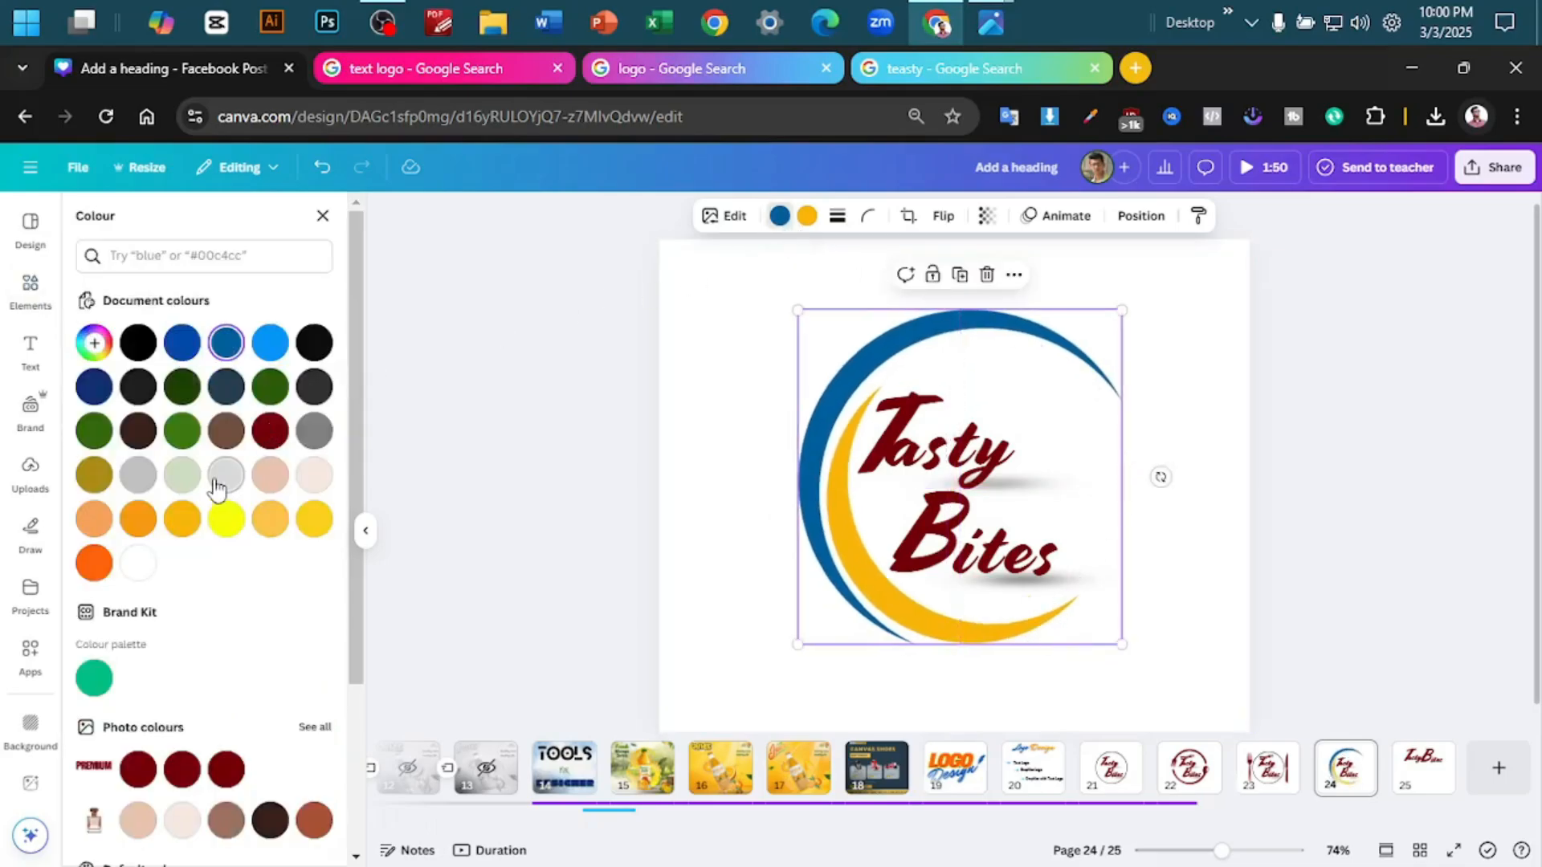
{"action": "left_click", "coordinate": [183, 430]}
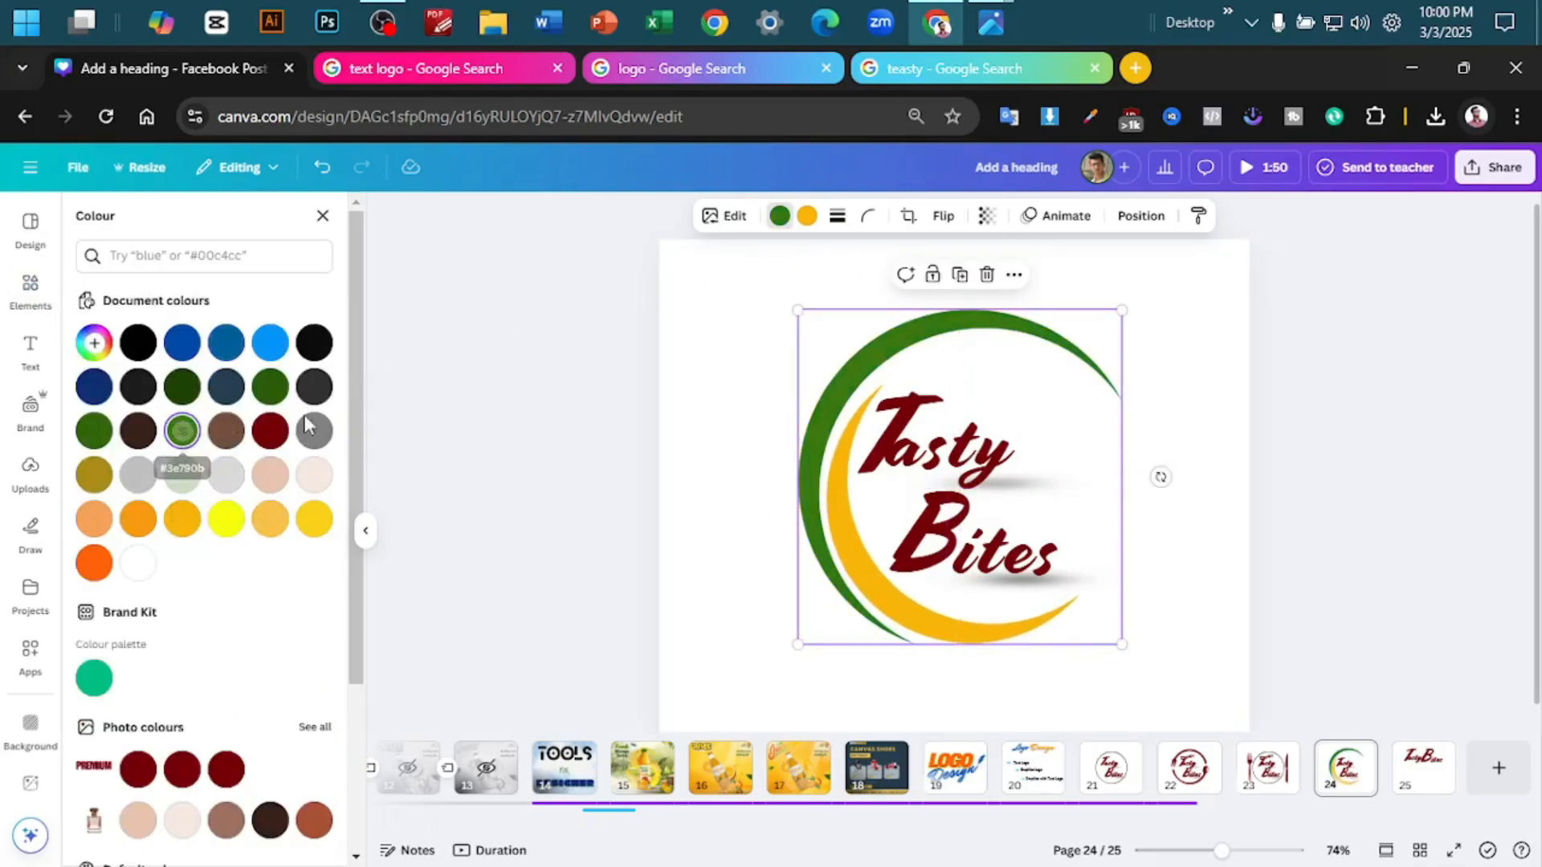
{"action": "key", "text": "ctrl+z"}
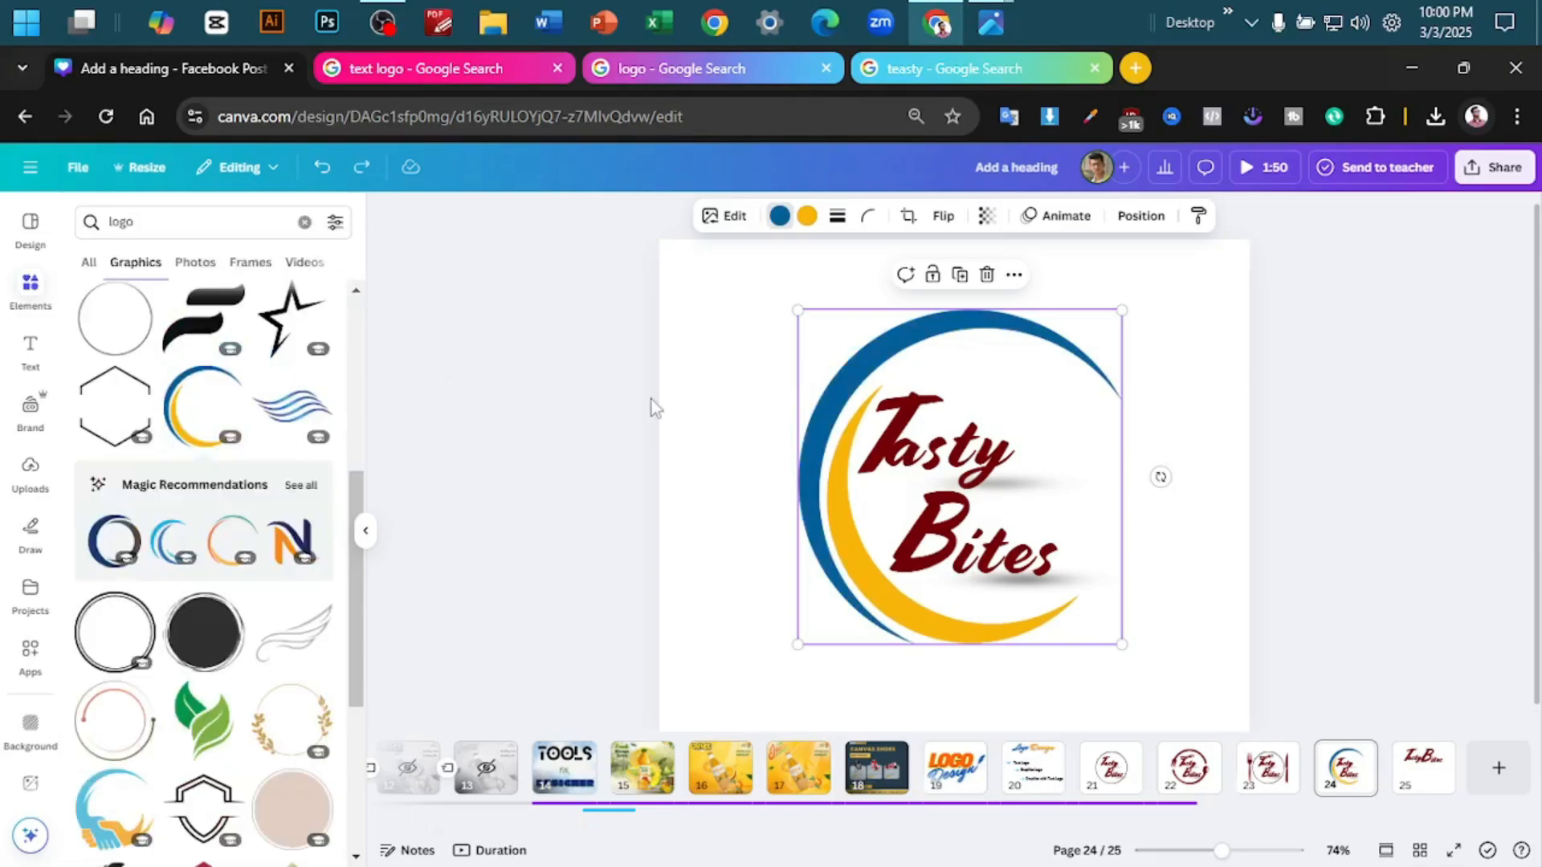
- Shrink the crescent ring and shift it so the lettering reaches into its open side, and check the logo at different zooms
{"action": "left_click", "coordinate": [1293, 395]}
{"action": "scroll", "coordinate": [1293, 394], "scroll_direction": "down", "scroll_amount": 3}
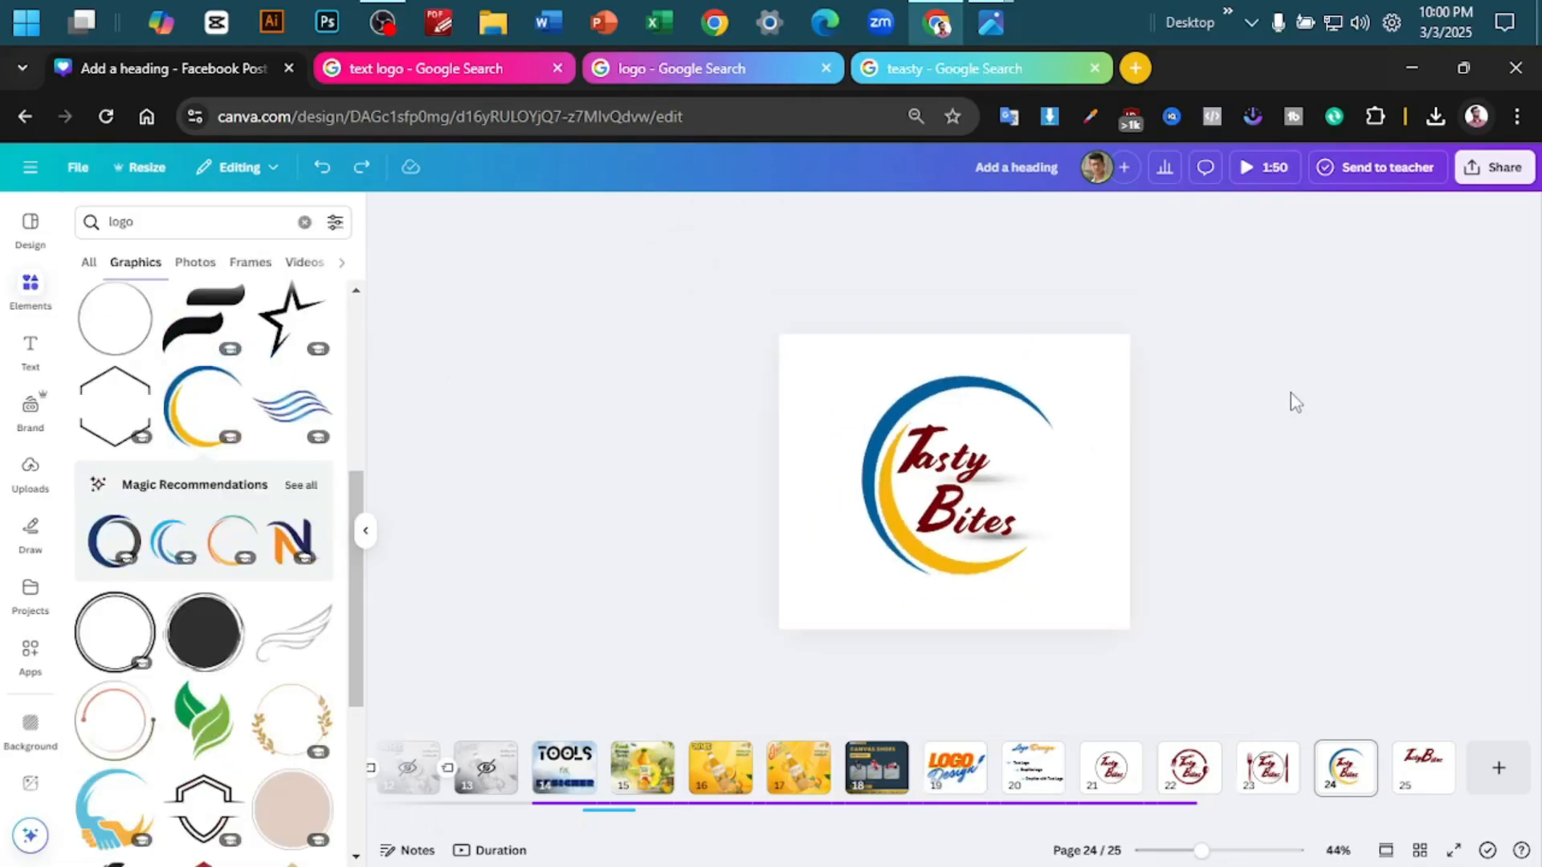
{"action": "scroll", "coordinate": [1293, 401], "scroll_direction": "up", "scroll_amount": 4}
{"action": "left_click", "coordinate": [1064, 386]}
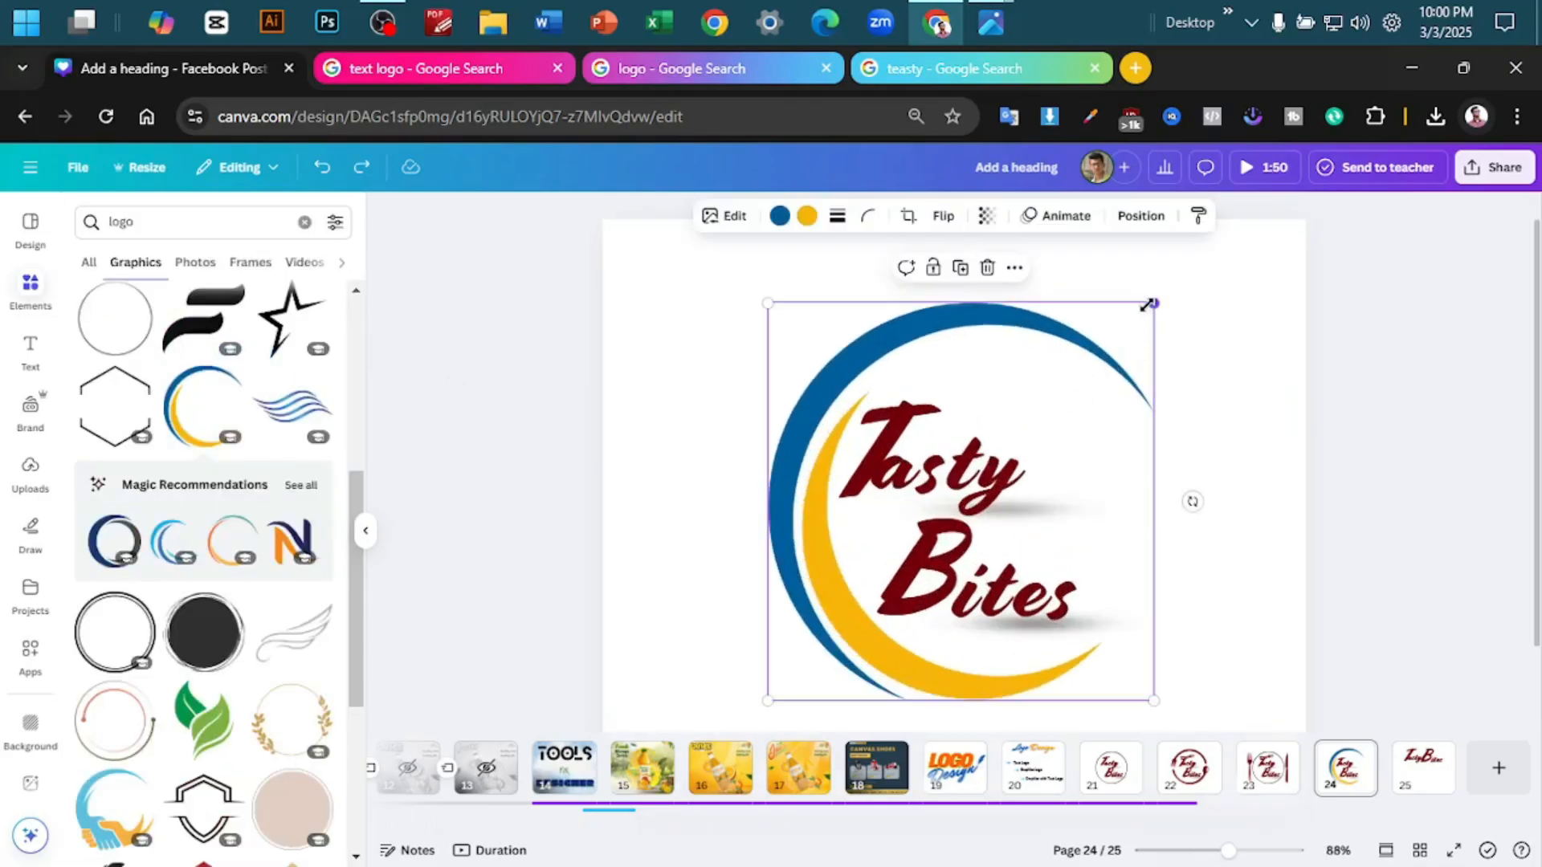
{"action": "left_click_drag", "start_coordinate": [1148, 305], "coordinate": [1019, 383]}
{"action": "left_click", "coordinate": [1286, 367]}
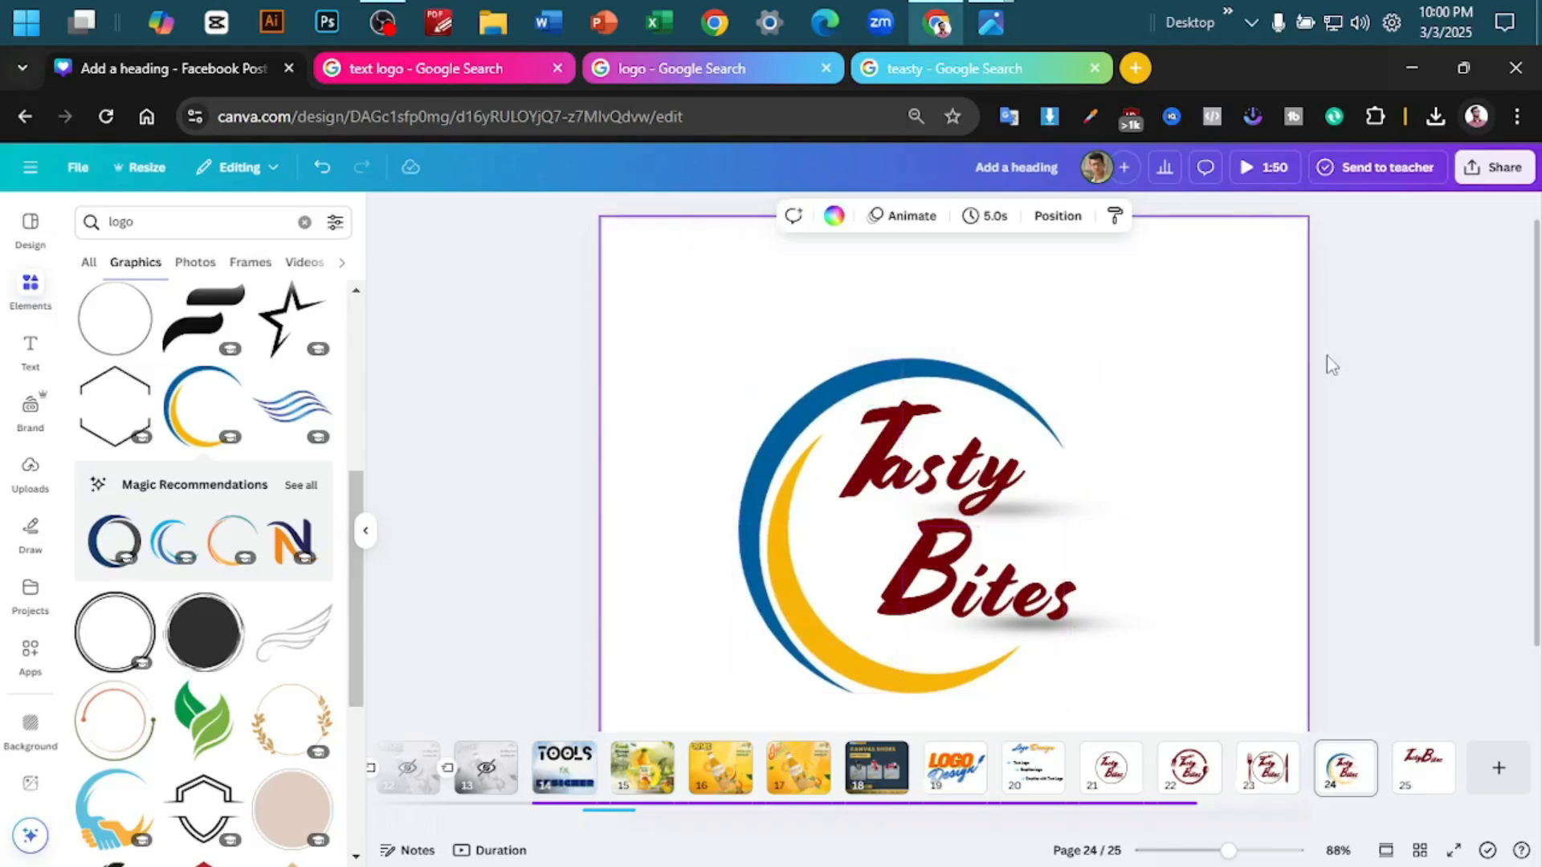
{"action": "scroll", "coordinate": [1352, 369], "scroll_direction": "down", "scroll_amount": 5}
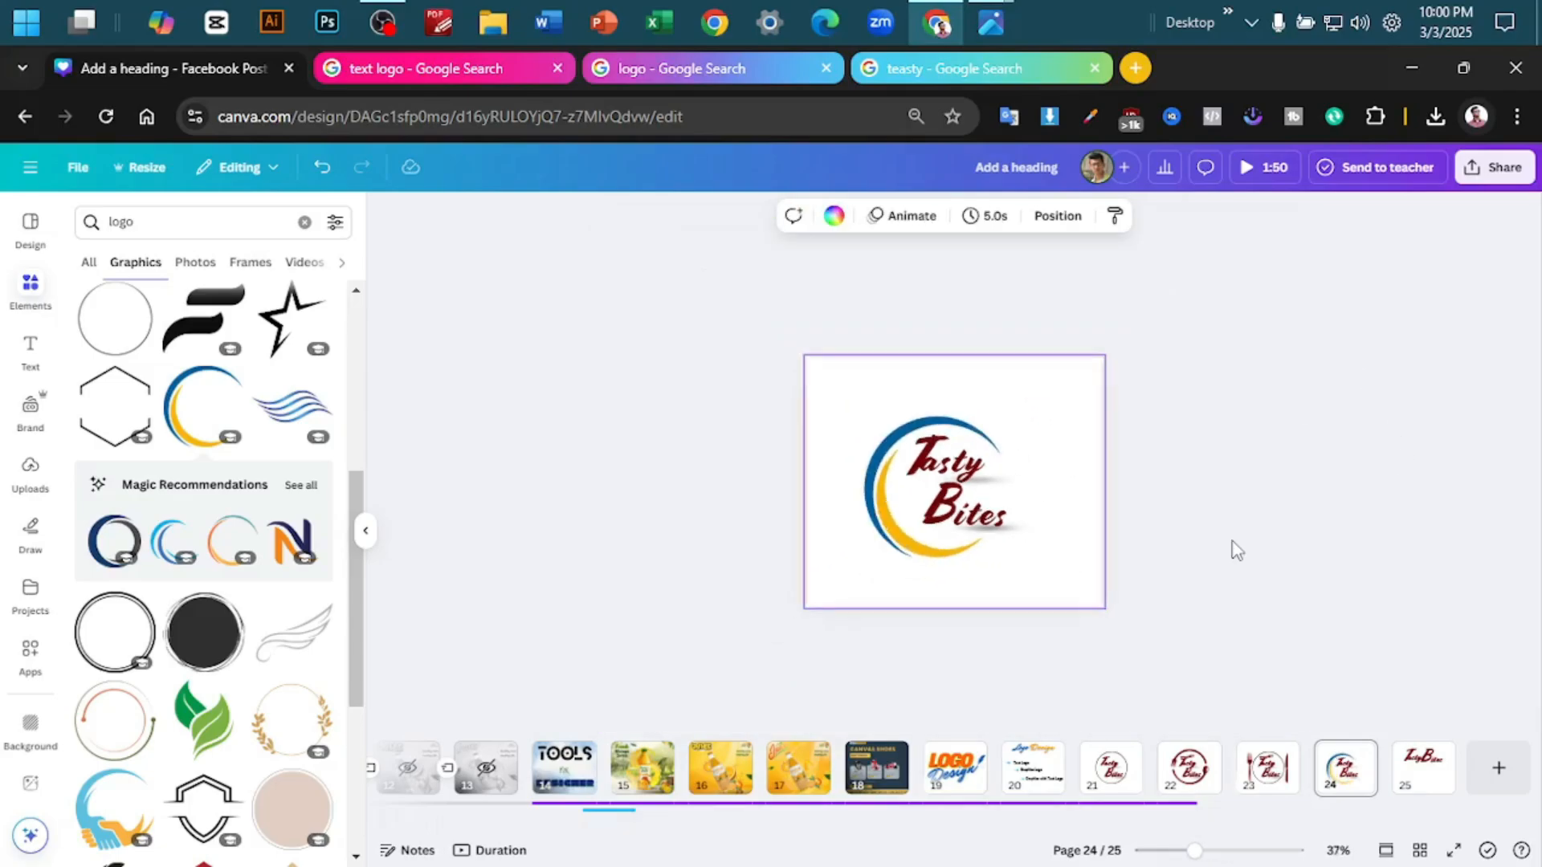
{"action": "scroll", "coordinate": [1236, 551], "scroll_direction": "up", "scroll_amount": 6}
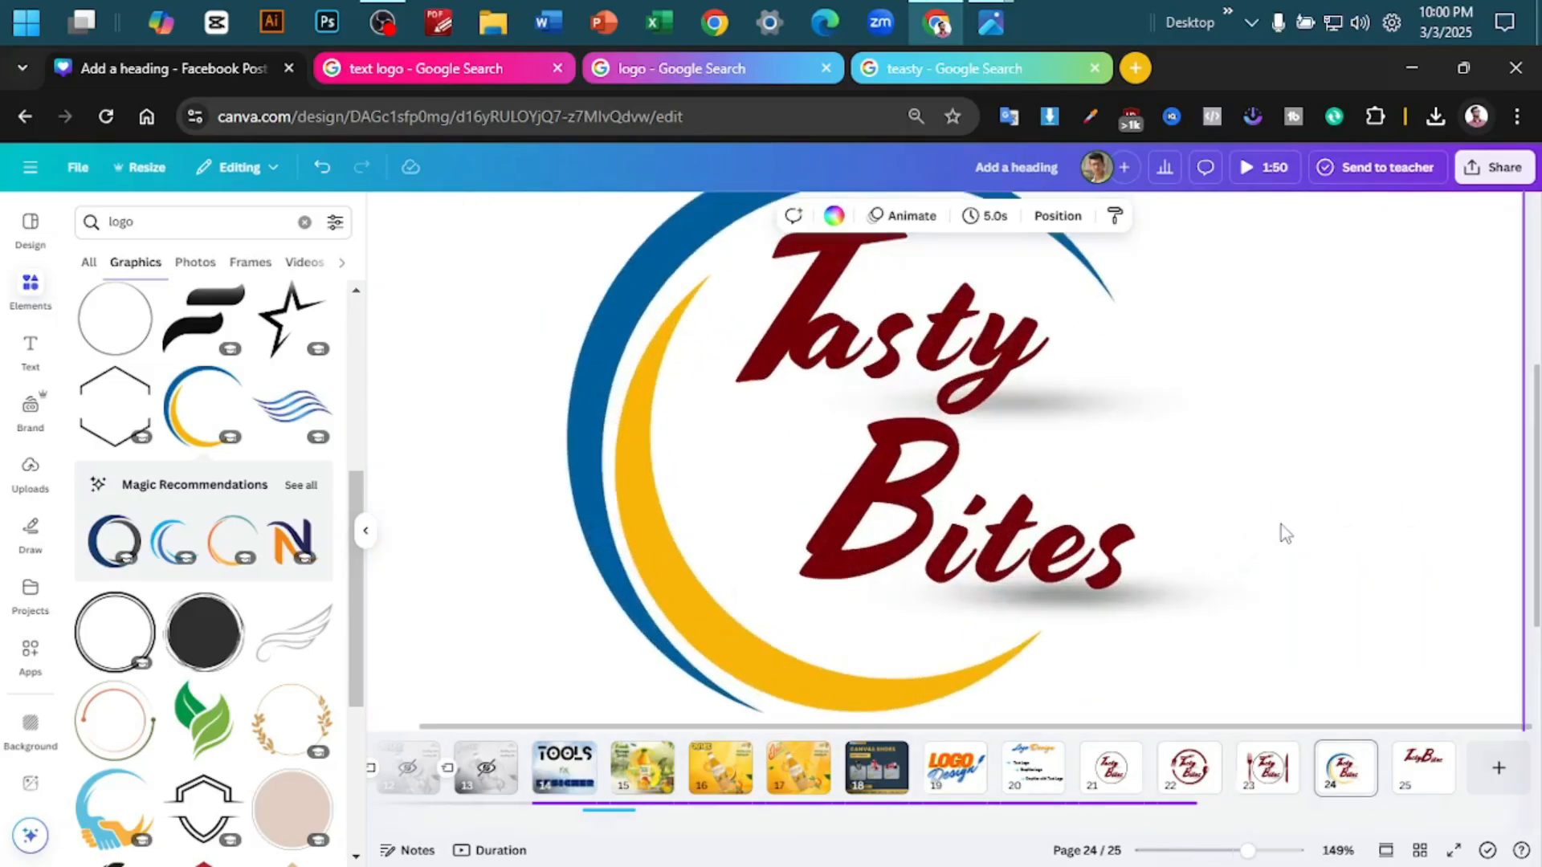
{"action": "scroll", "coordinate": [1280, 524], "scroll_direction": "down", "scroll_amount": 3}
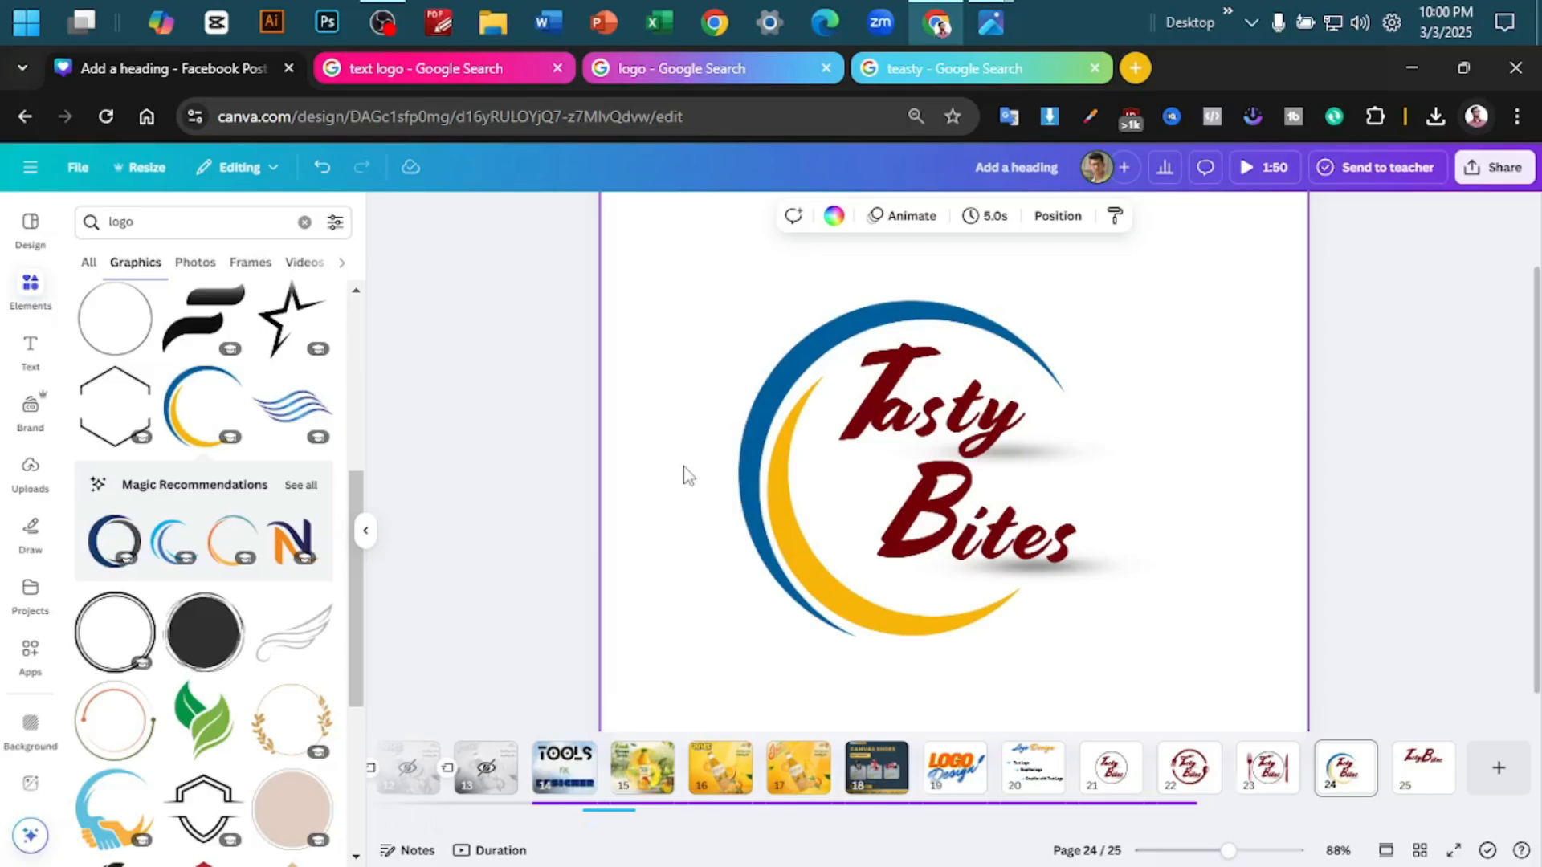
- Duplicate page 24 and delete the crescent ring from the copy, keeping only the lettering
{"action": "right_click", "coordinate": [1337, 775]}
{"action": "left_click", "coordinate": [1369, 452]}
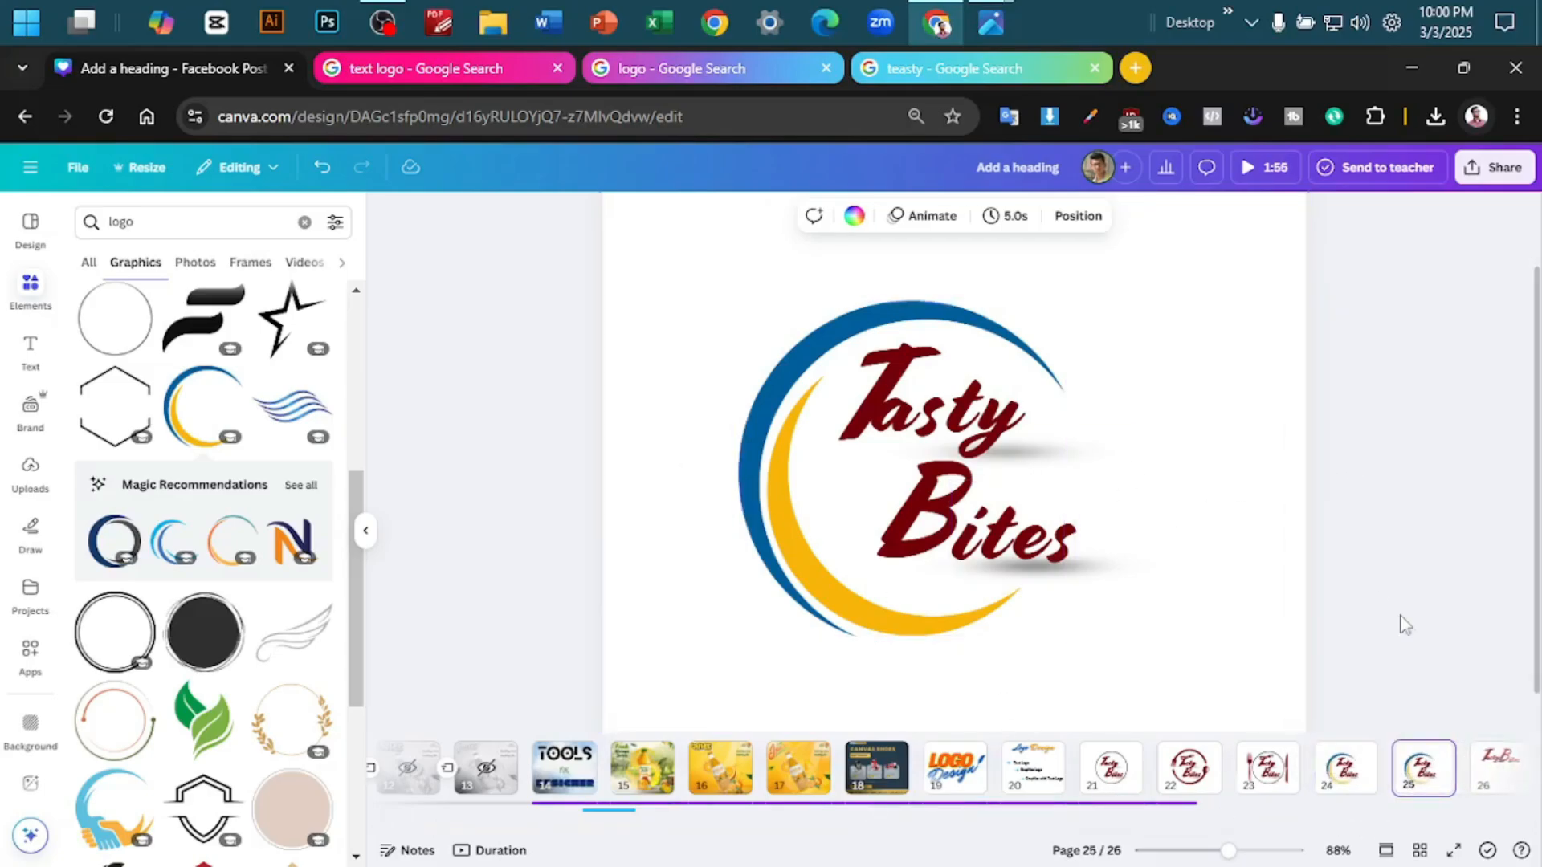
{"action": "left_click", "coordinate": [784, 389]}
{"action": "key", "text": "Delete"}
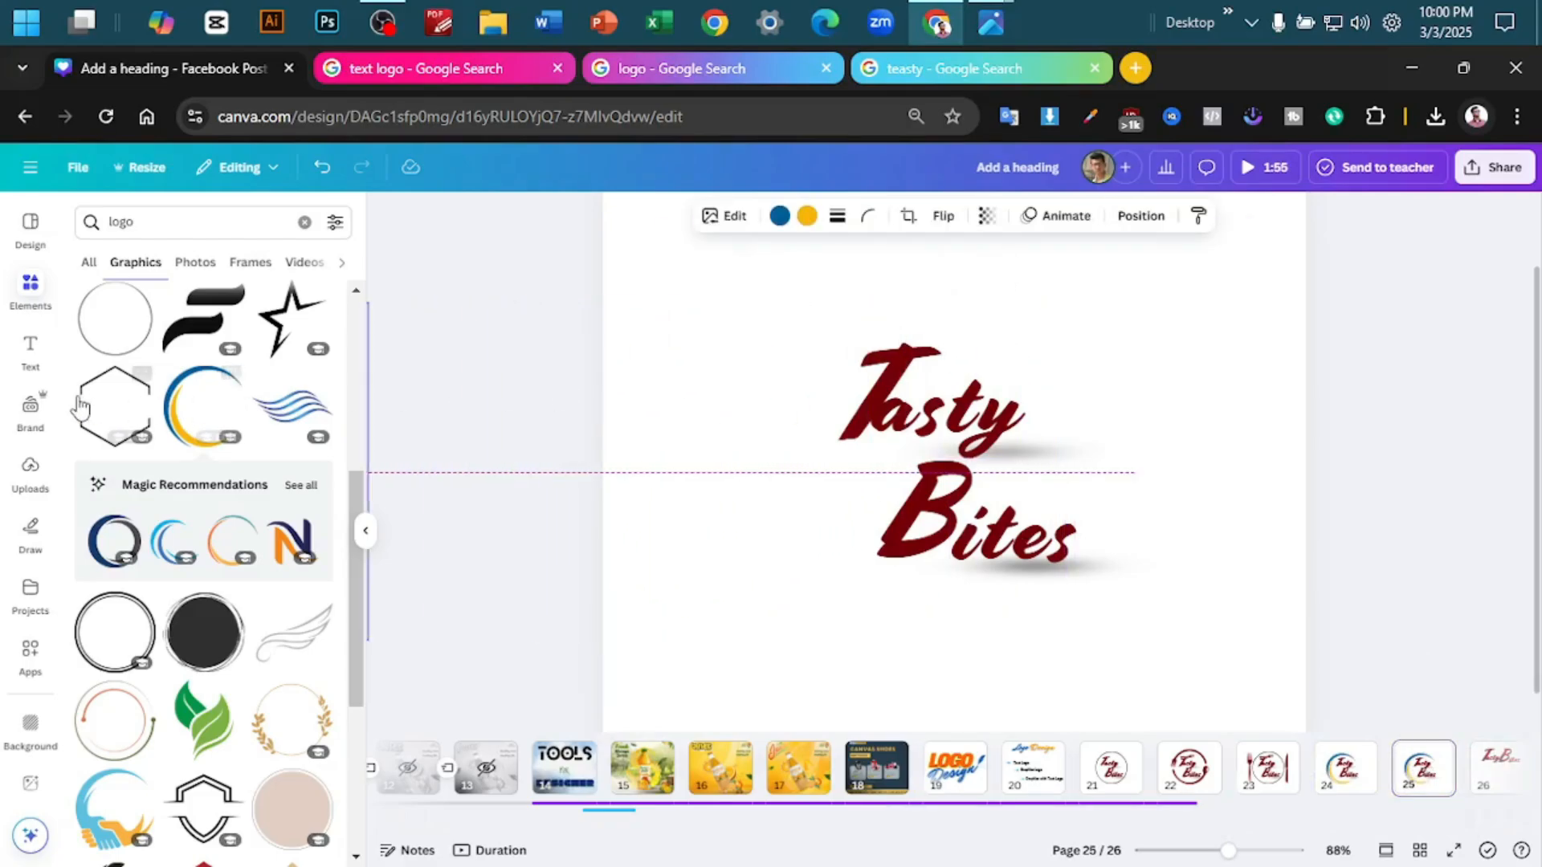
- Add the black double-line circle graphic with side gaps to page 25, enlarge it and place it around the lettering
{"action": "scroll", "coordinate": [109, 655], "scroll_direction": "down", "scroll_amount": 4}
{"action": "scroll", "coordinate": [112, 634], "scroll_direction": "up", "scroll_amount": 1}
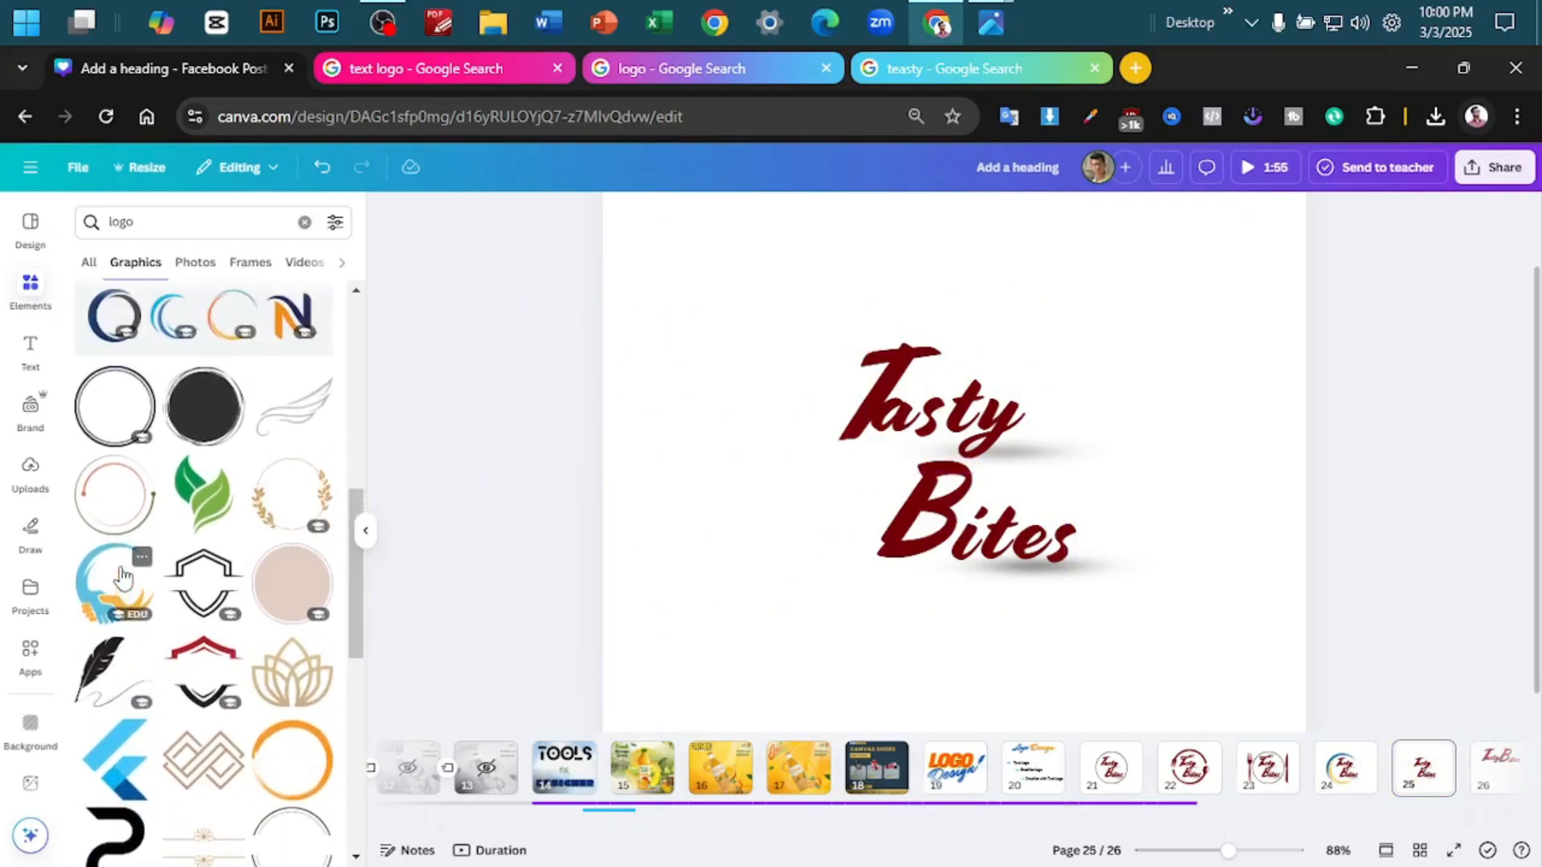
{"action": "scroll", "coordinate": [161, 595], "scroll_direction": "down", "scroll_amount": 4}
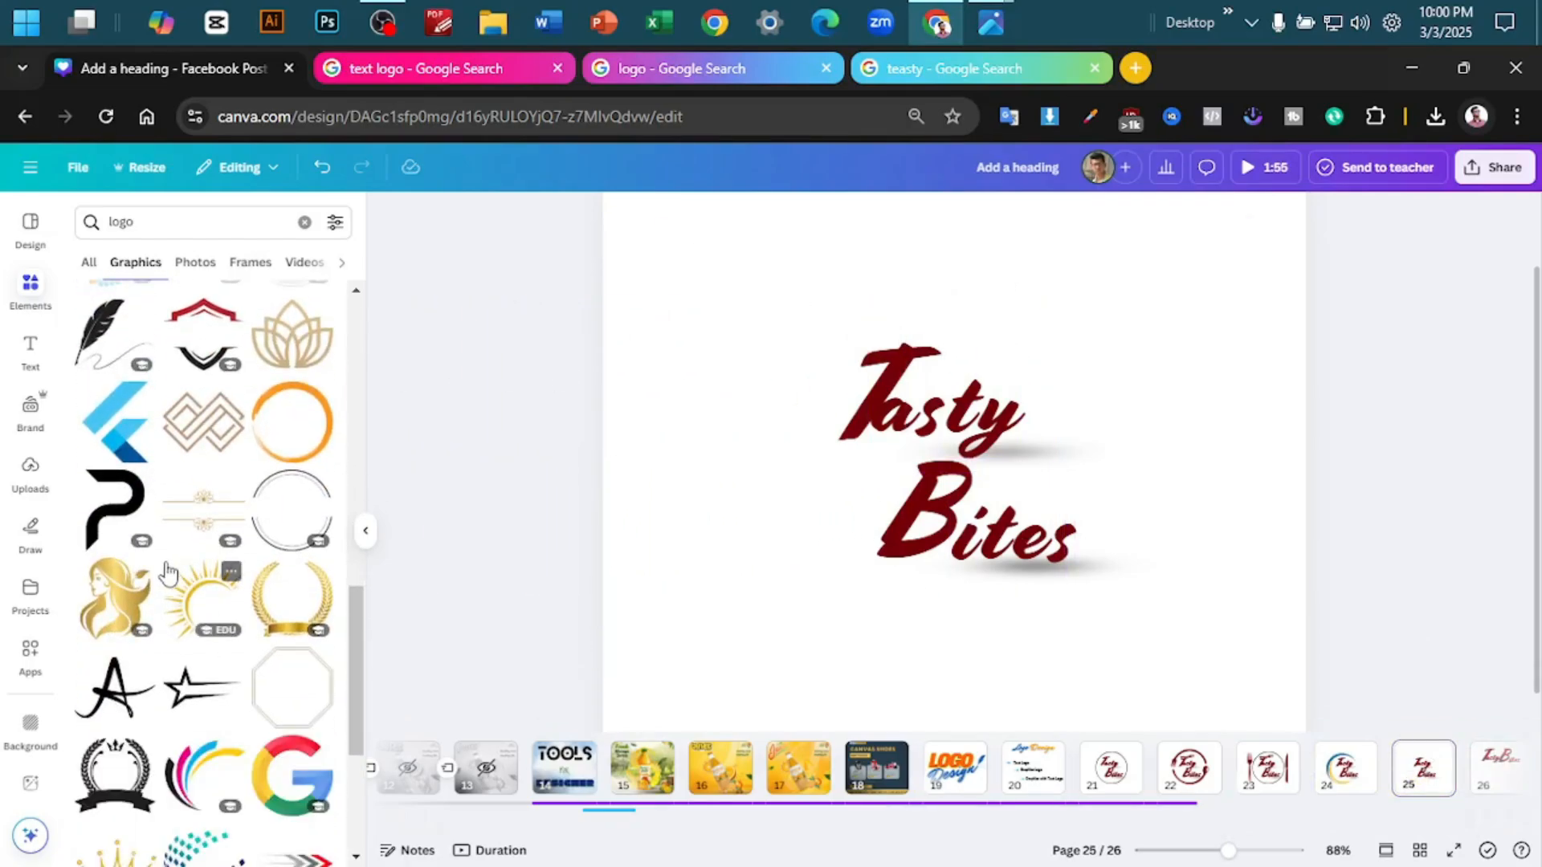
{"action": "left_click", "coordinate": [268, 526]}
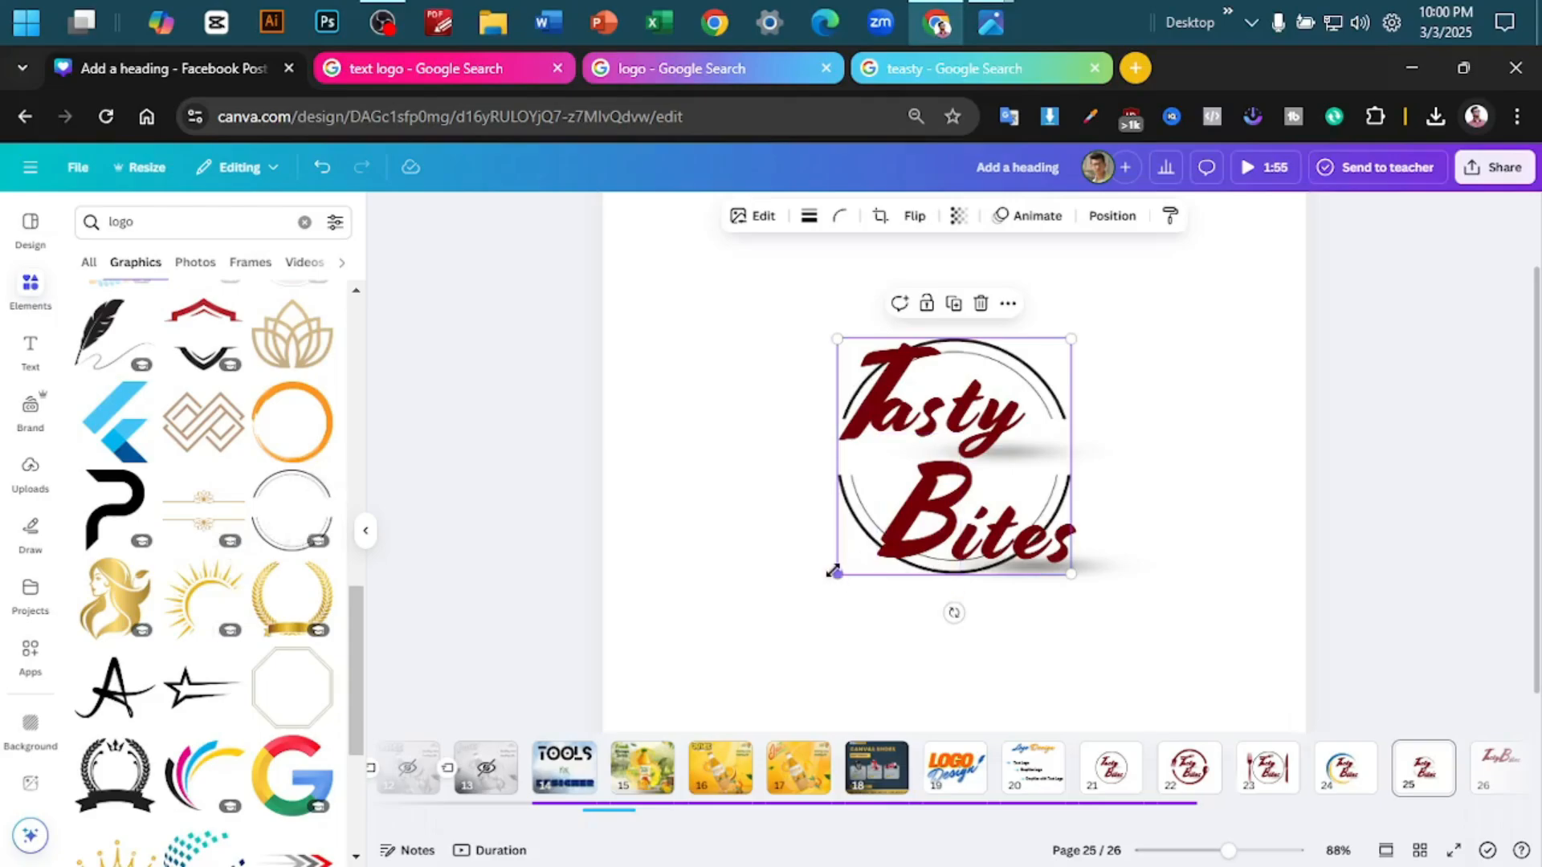
{"action": "left_click_drag", "start_coordinate": [836, 568], "coordinate": [727, 684]}
{"action": "left_click_drag", "start_coordinate": [793, 641], "coordinate": [830, 584]}
{"action": "left_click", "coordinate": [1247, 503]}
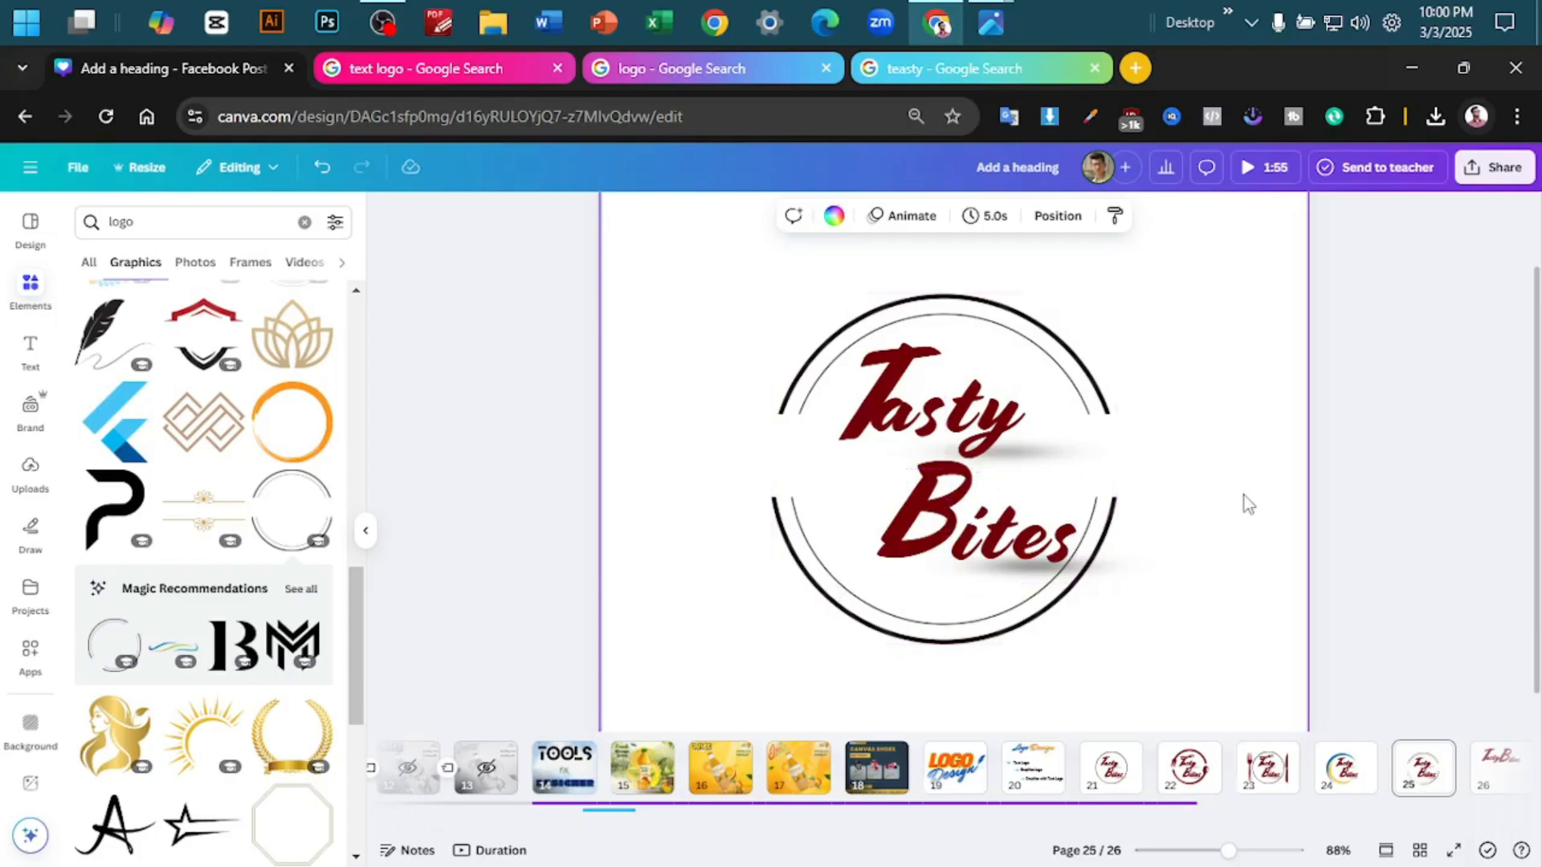
- Duplicate page 25 and nudge the letter T on the copy slightly left and up
{"action": "right_click", "coordinate": [1428, 773]}
{"action": "left_click", "coordinate": [1386, 440]}
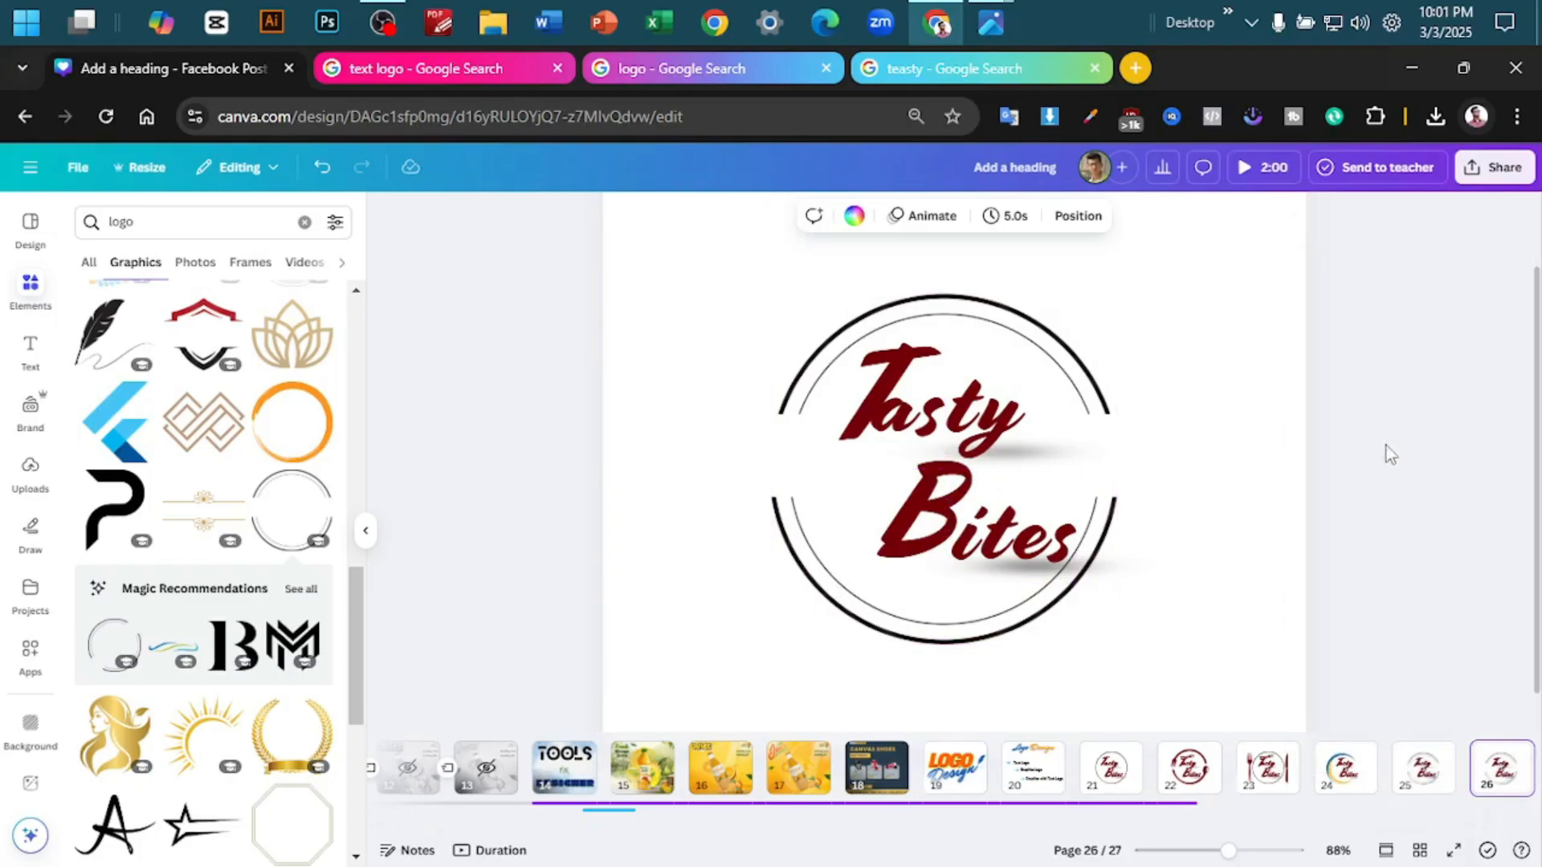
{"action": "left_click", "coordinate": [865, 437]}
{"action": "key", "text": "Left"}
{"action": "key", "text": "Left"}
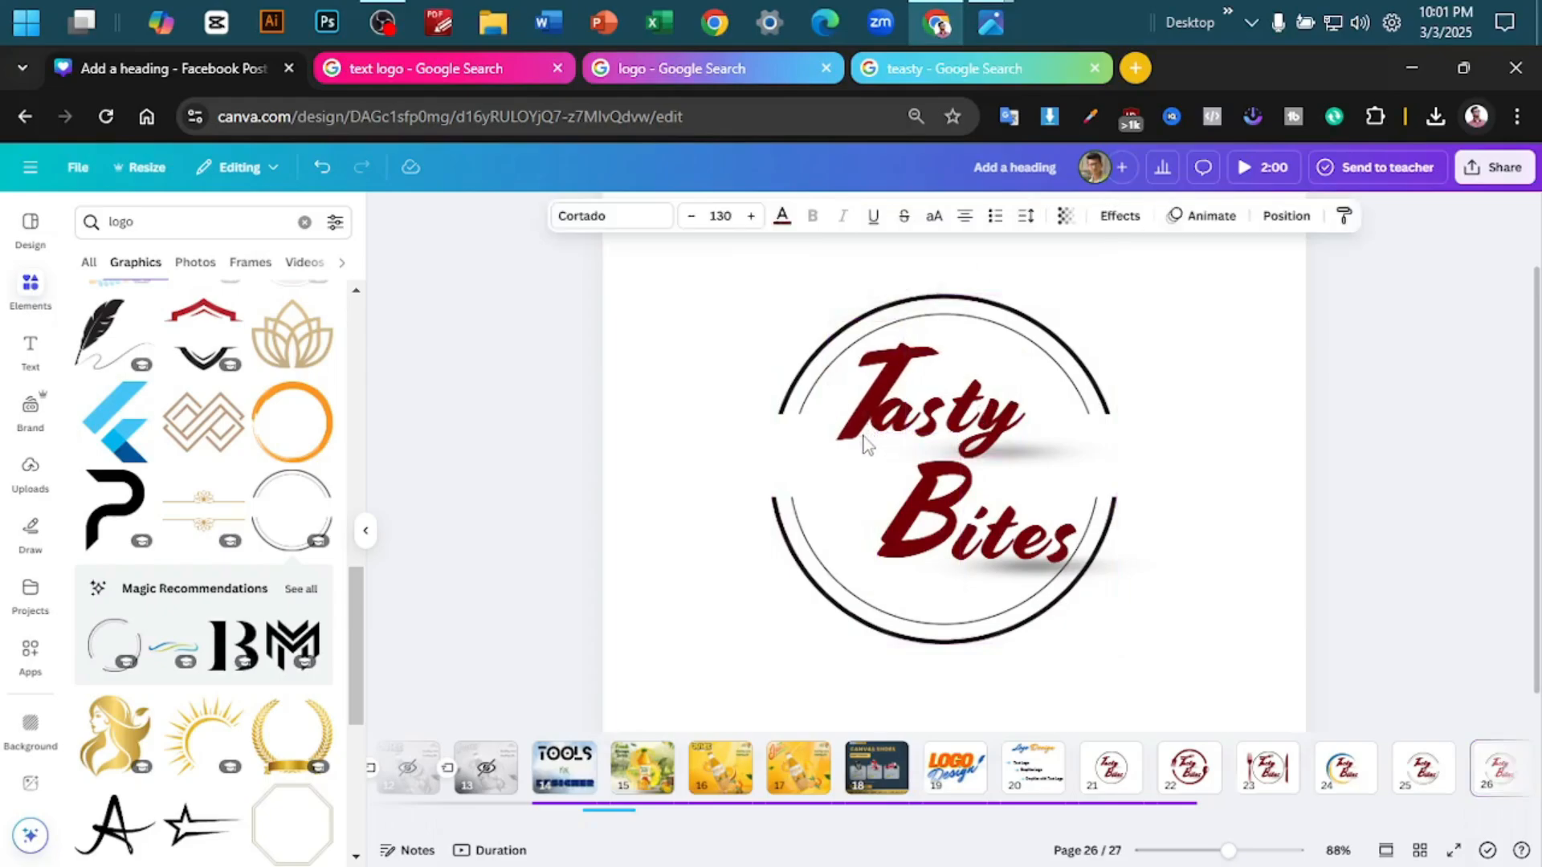
{"action": "key", "text": "Left"}
{"action": "key", "text": "Left"}
{"action": "key", "text": "Left"}
{"action": "key", "text": "Left"}
{"action": "key", "text": "Left"}
{"action": "key", "text": "Left"}
{"action": "key", "text": "Left"}
{"action": "key", "text": "Left"}
{"action": "key", "text": "Up"}
{"action": "key", "text": "Up"}
{"action": "key", "text": "Up"}
{"action": "key", "text": "Up"}
{"action": "key", "text": "Up"}
{"action": "key", "text": "Up"}
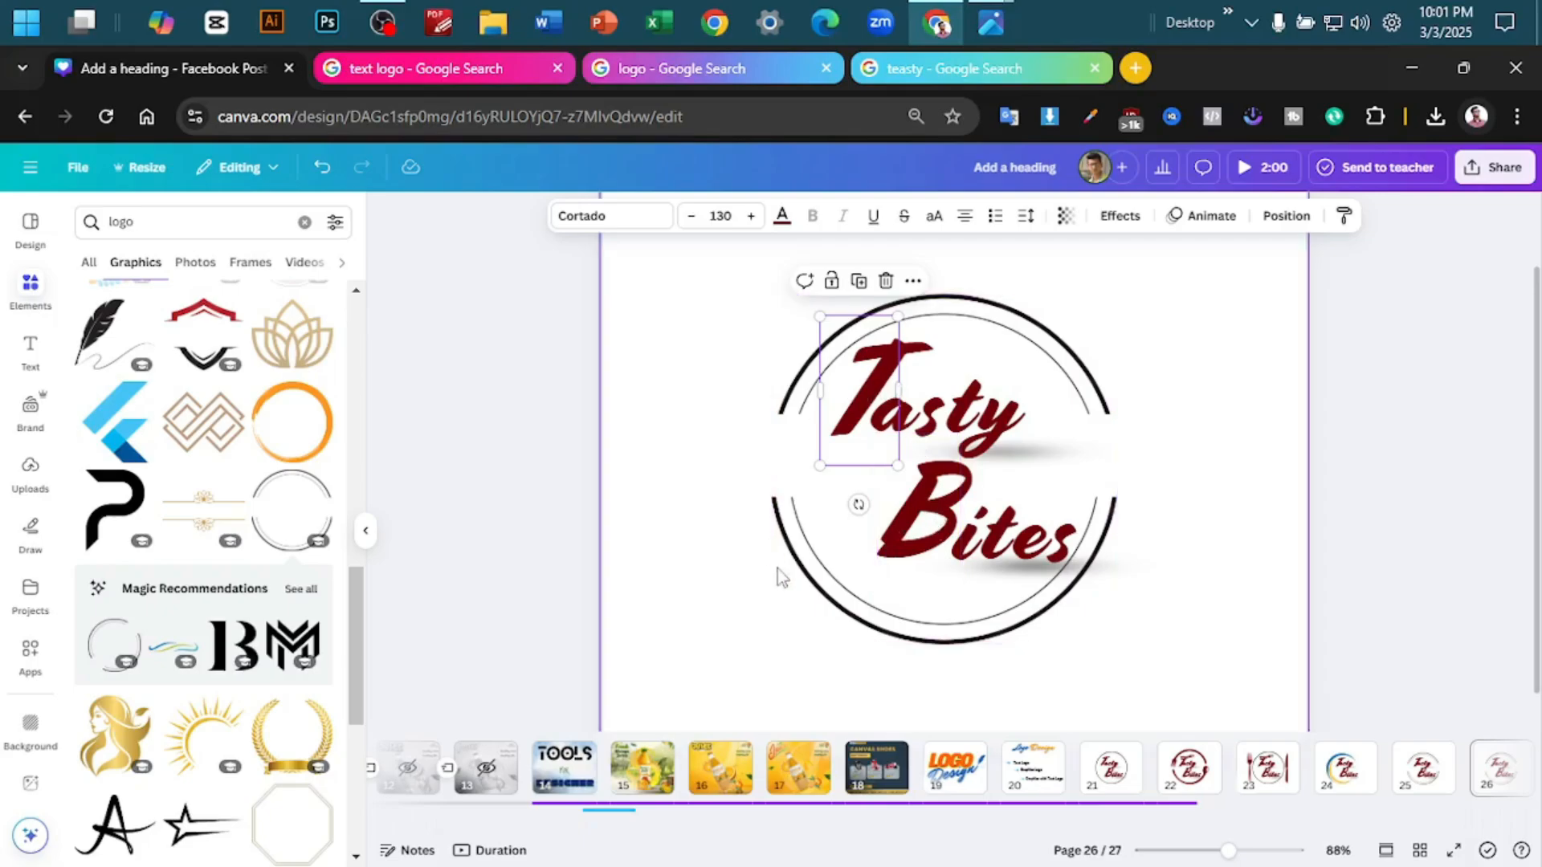
- Look through the logo graphics in the element results and the logo examples in the Google image search
{"action": "scroll", "coordinate": [241, 572], "scroll_direction": "down", "scroll_amount": 5}
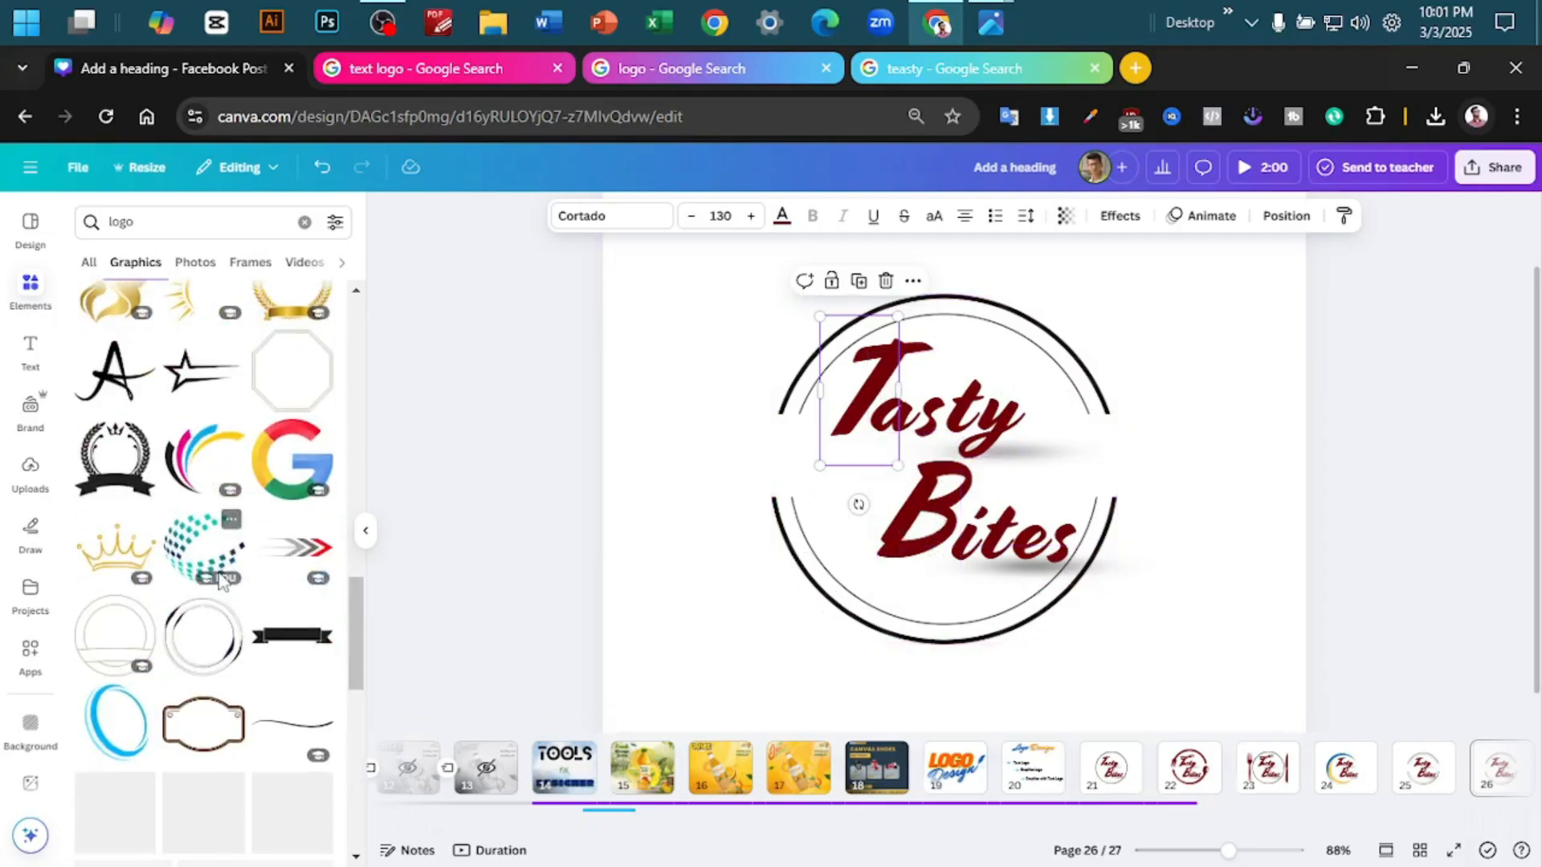
{"action": "scroll", "coordinate": [213, 602], "scroll_direction": "down", "scroll_amount": 5}
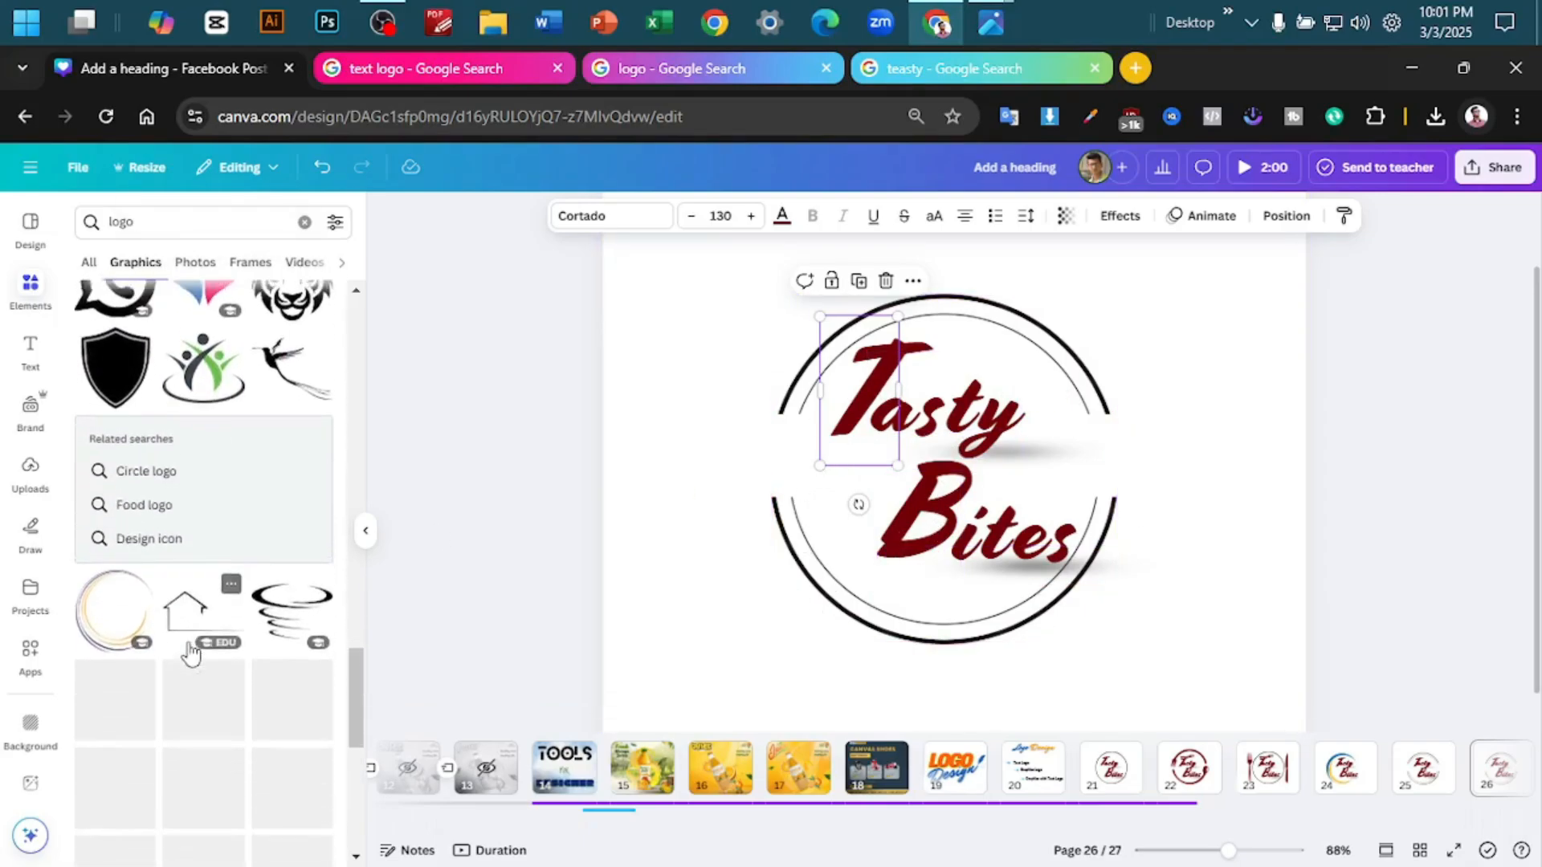
{"action": "scroll", "coordinate": [190, 652], "scroll_direction": "up", "scroll_amount": 10}
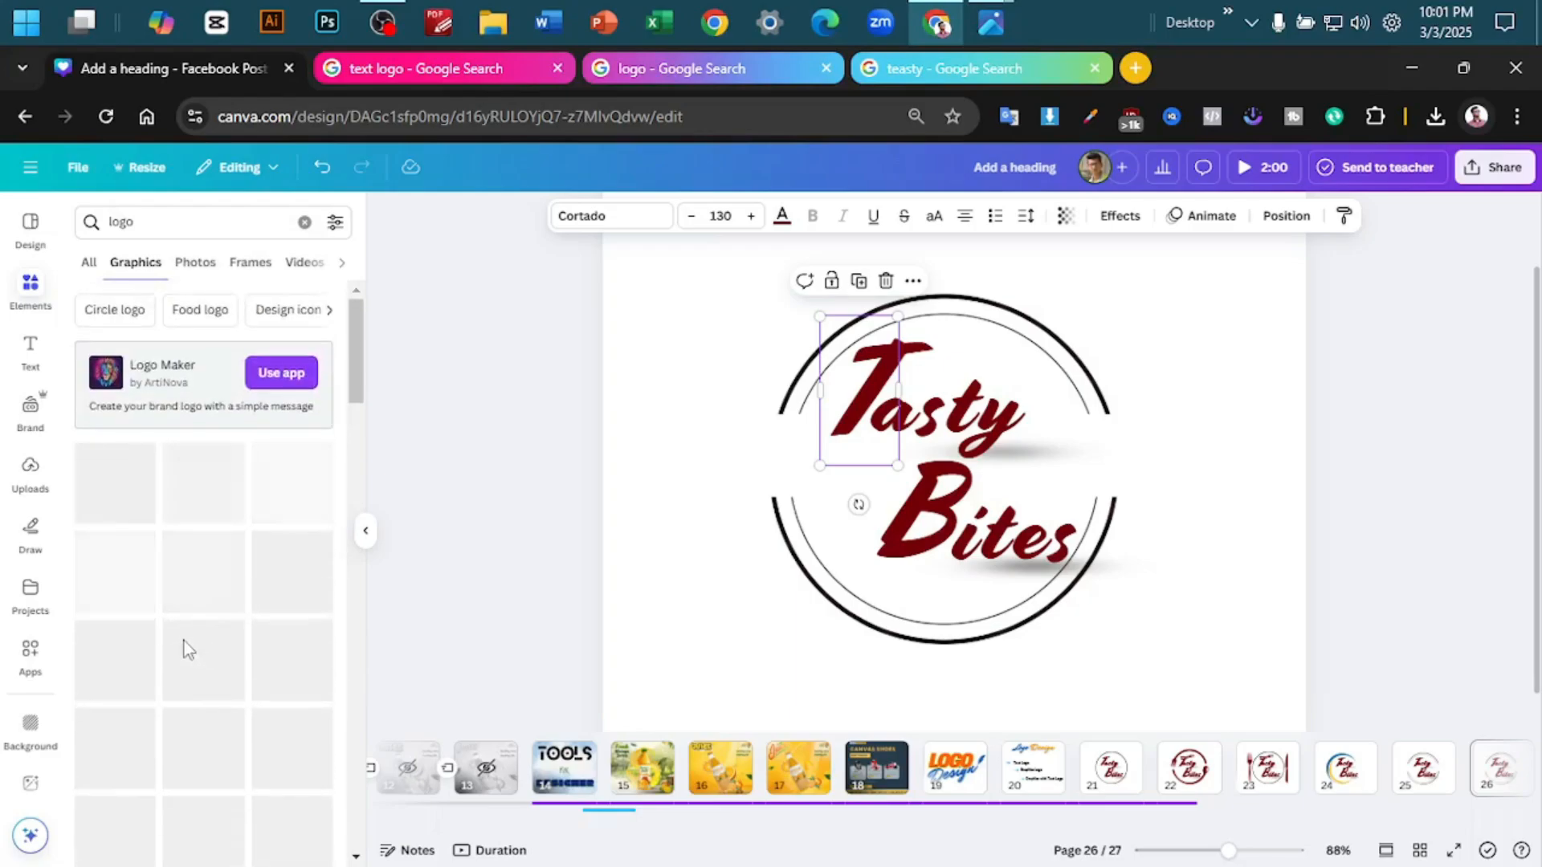
{"action": "scroll", "coordinate": [241, 522], "scroll_direction": "down", "scroll_amount": 3}
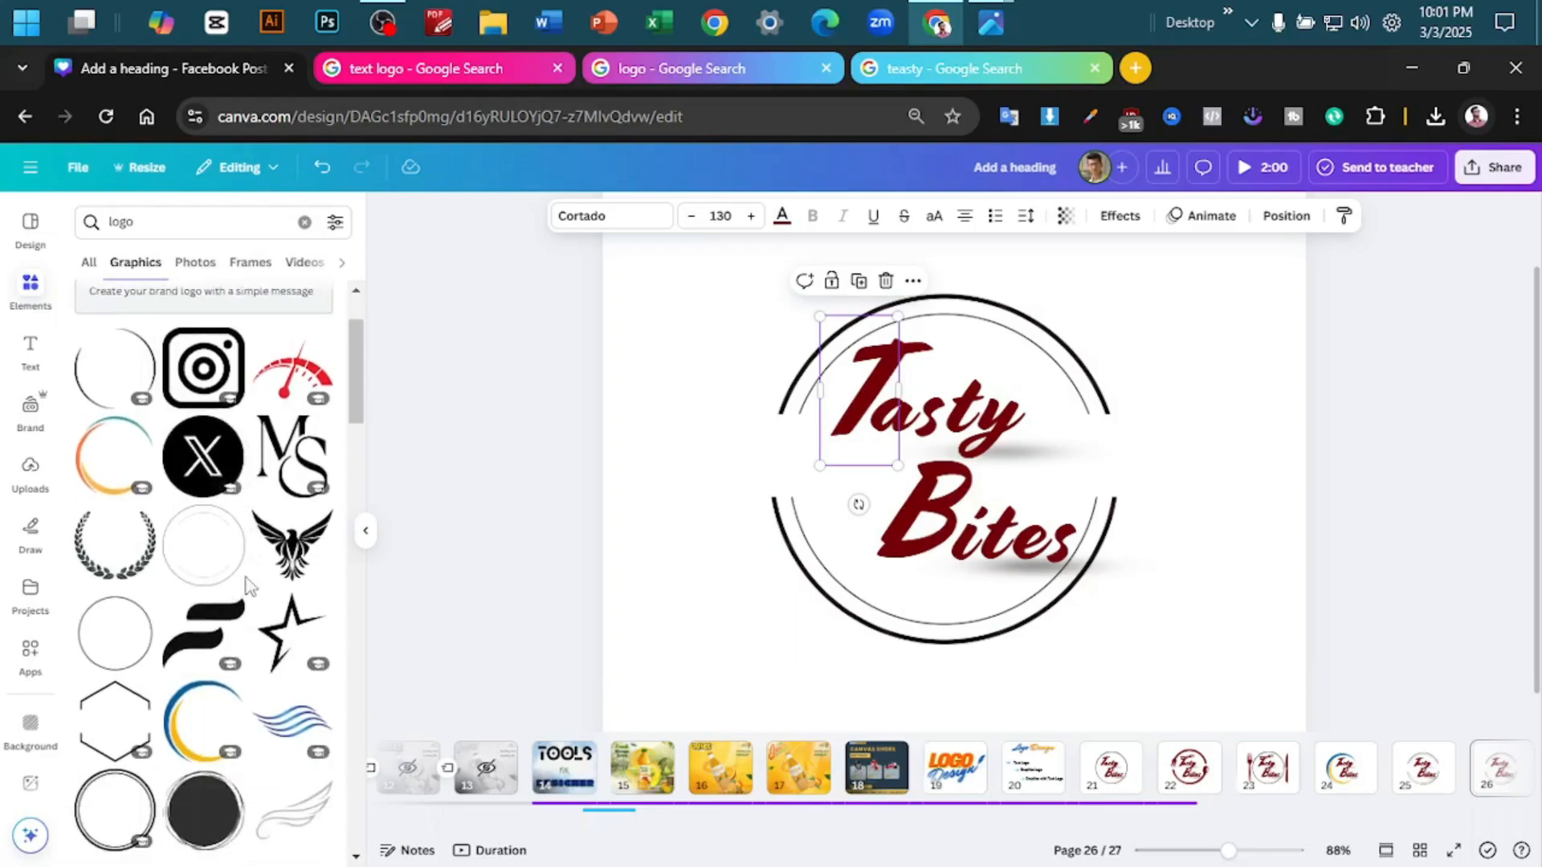
{"action": "left_click", "coordinate": [733, 81]}
{"action": "scroll", "coordinate": [297, 624], "scroll_direction": "down", "scroll_amount": 5}
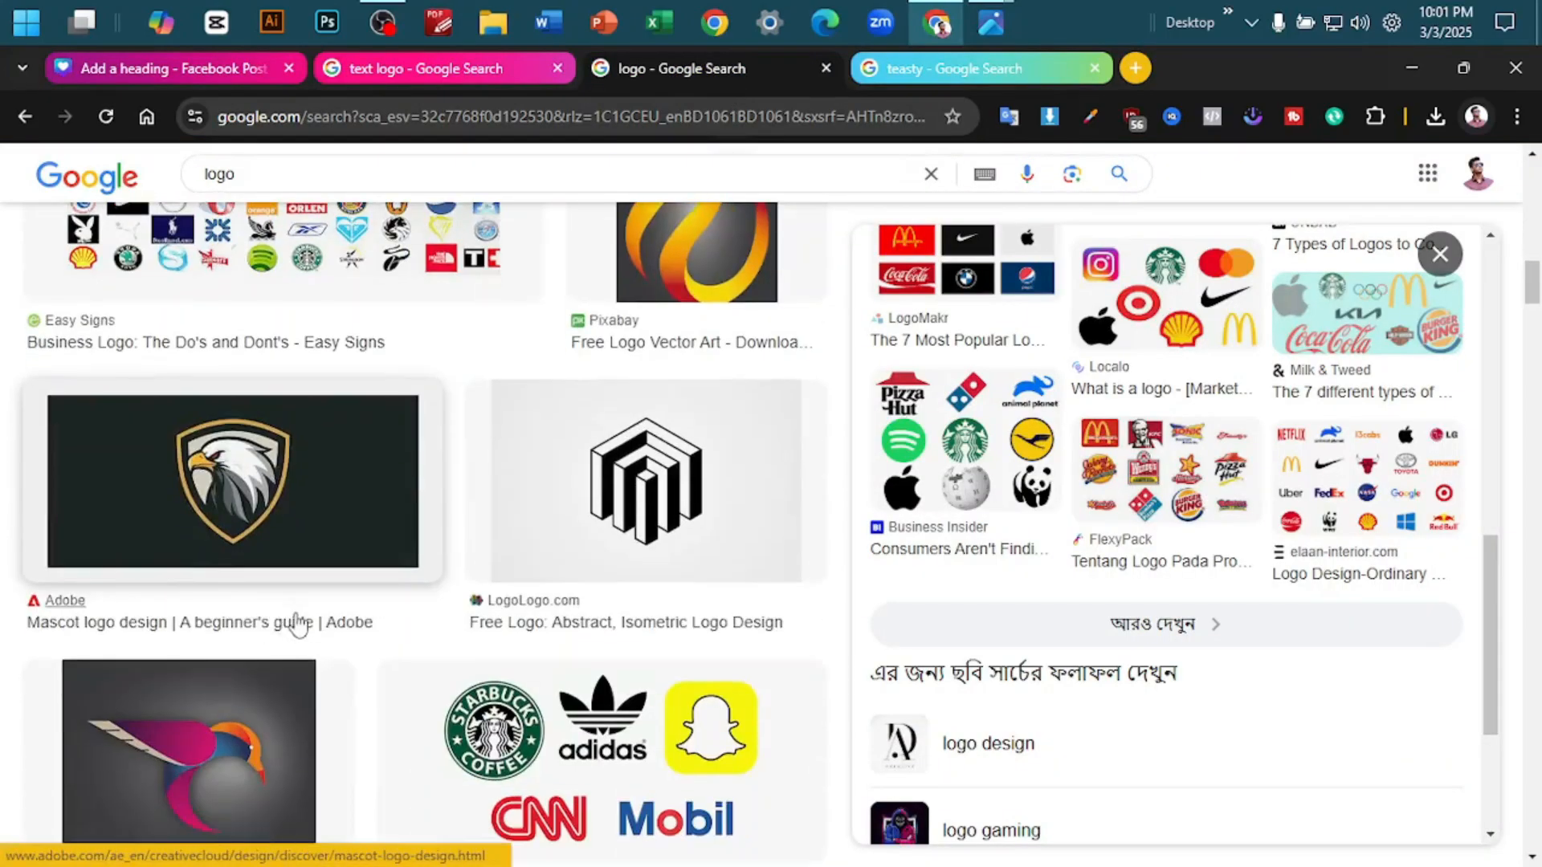
{"action": "scroll", "coordinate": [297, 625], "scroll_direction": "down", "scroll_amount": 4}
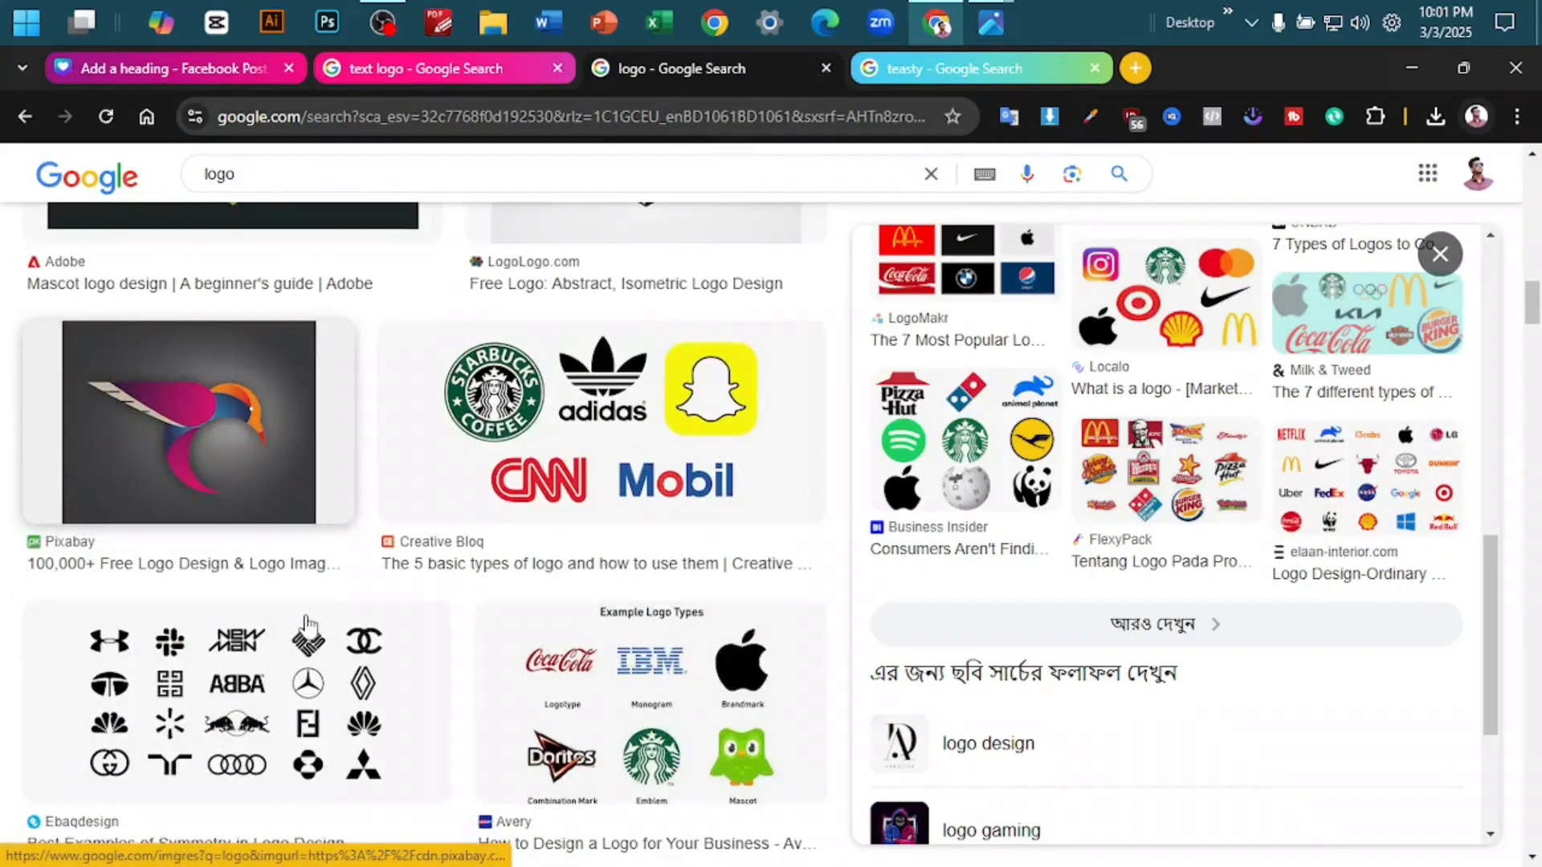
- Switch to the Google "text logo" image results and examine the LINERX, Slab and ZenBusiness brand-name logo examples
{"action": "left_click", "coordinate": [436, 77]}
{"action": "scroll", "coordinate": [578, 434], "scroll_direction": "down", "scroll_amount": 7}
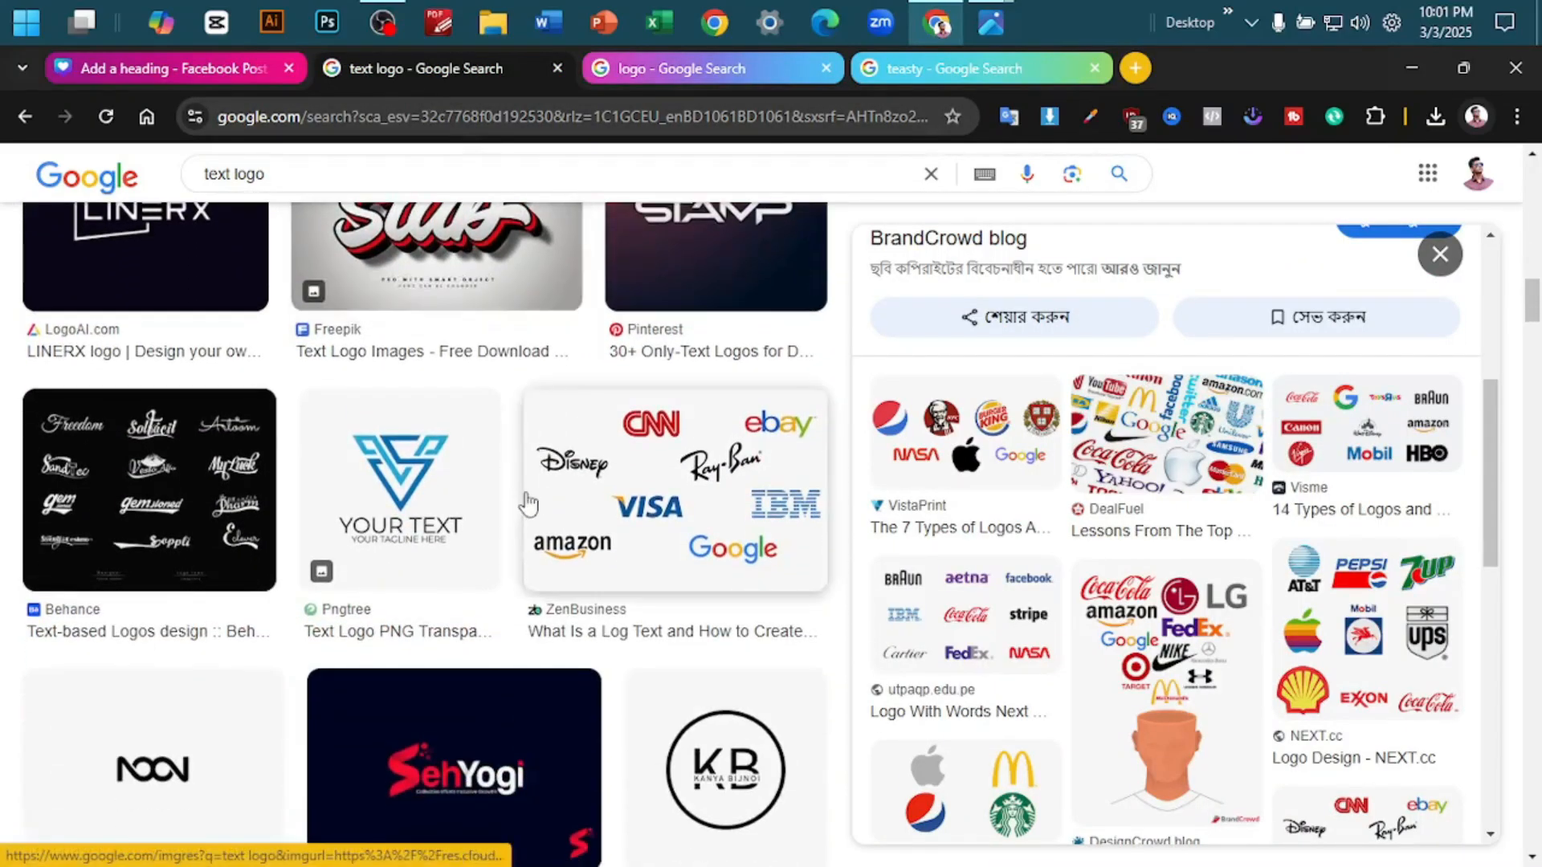
{"action": "scroll", "coordinate": [527, 503], "scroll_direction": "up", "scroll_amount": 3}
{"action": "left_click", "coordinate": [151, 483]}
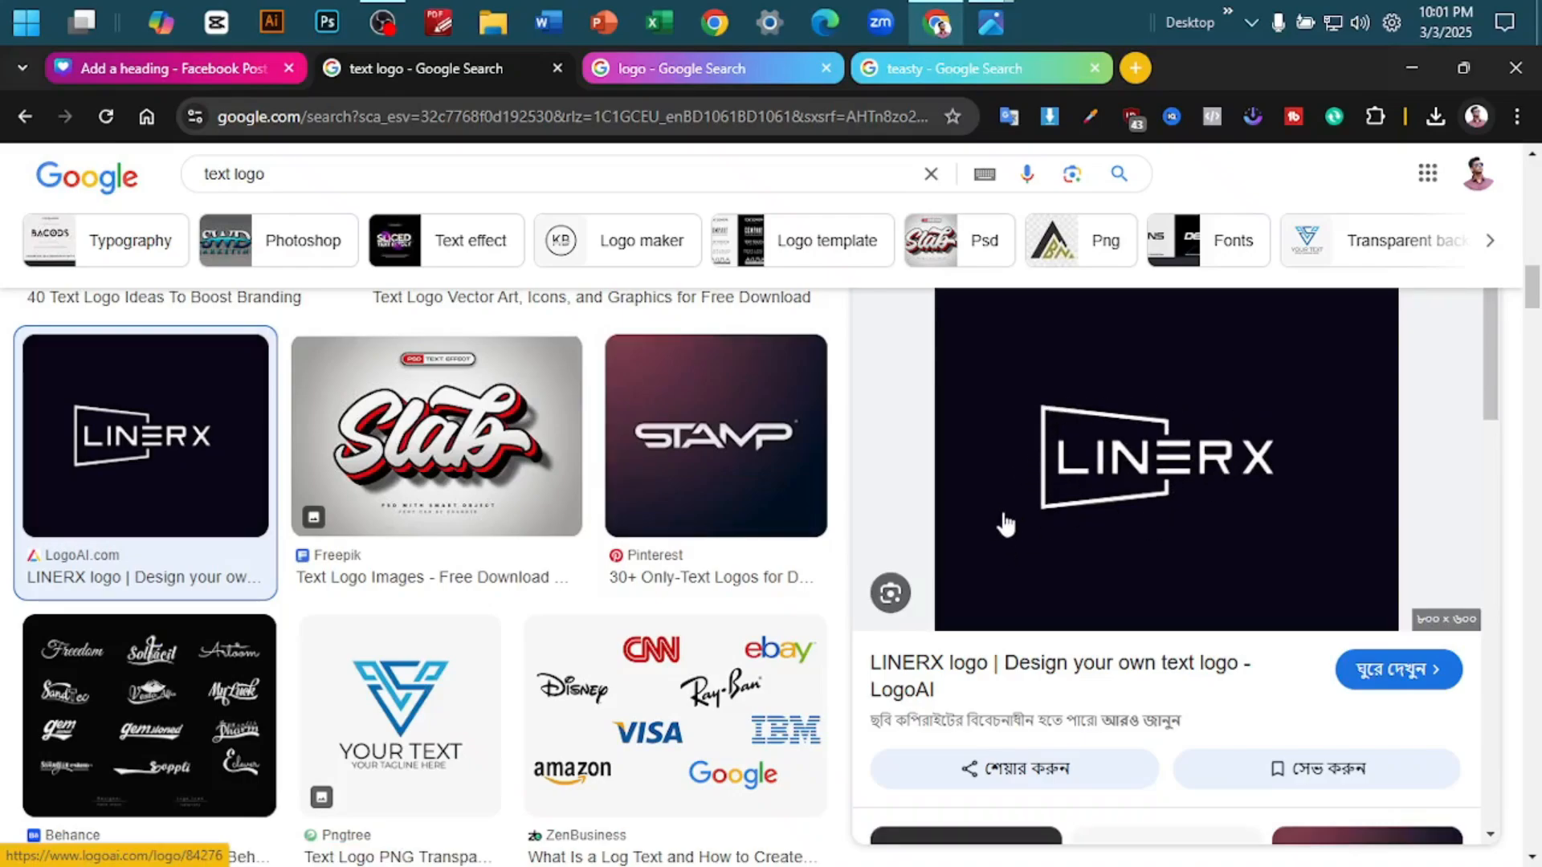
{"action": "left_click", "coordinate": [501, 452]}
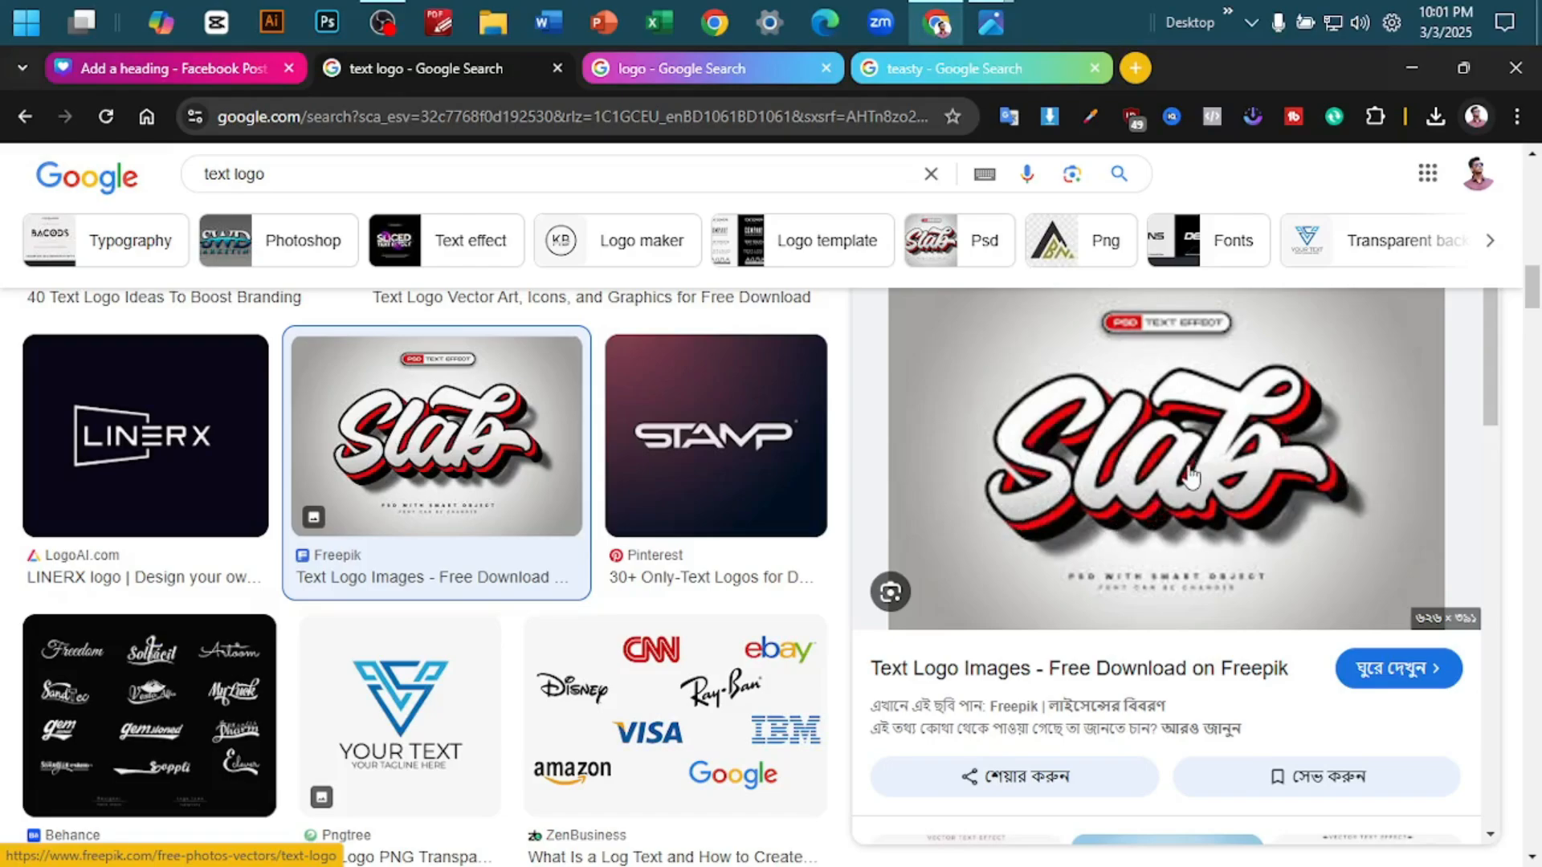
{"action": "scroll", "coordinate": [433, 570], "scroll_direction": "down", "scroll_amount": 5}
{"action": "scroll", "coordinate": [447, 567], "scroll_direction": "up", "scroll_amount": 2}
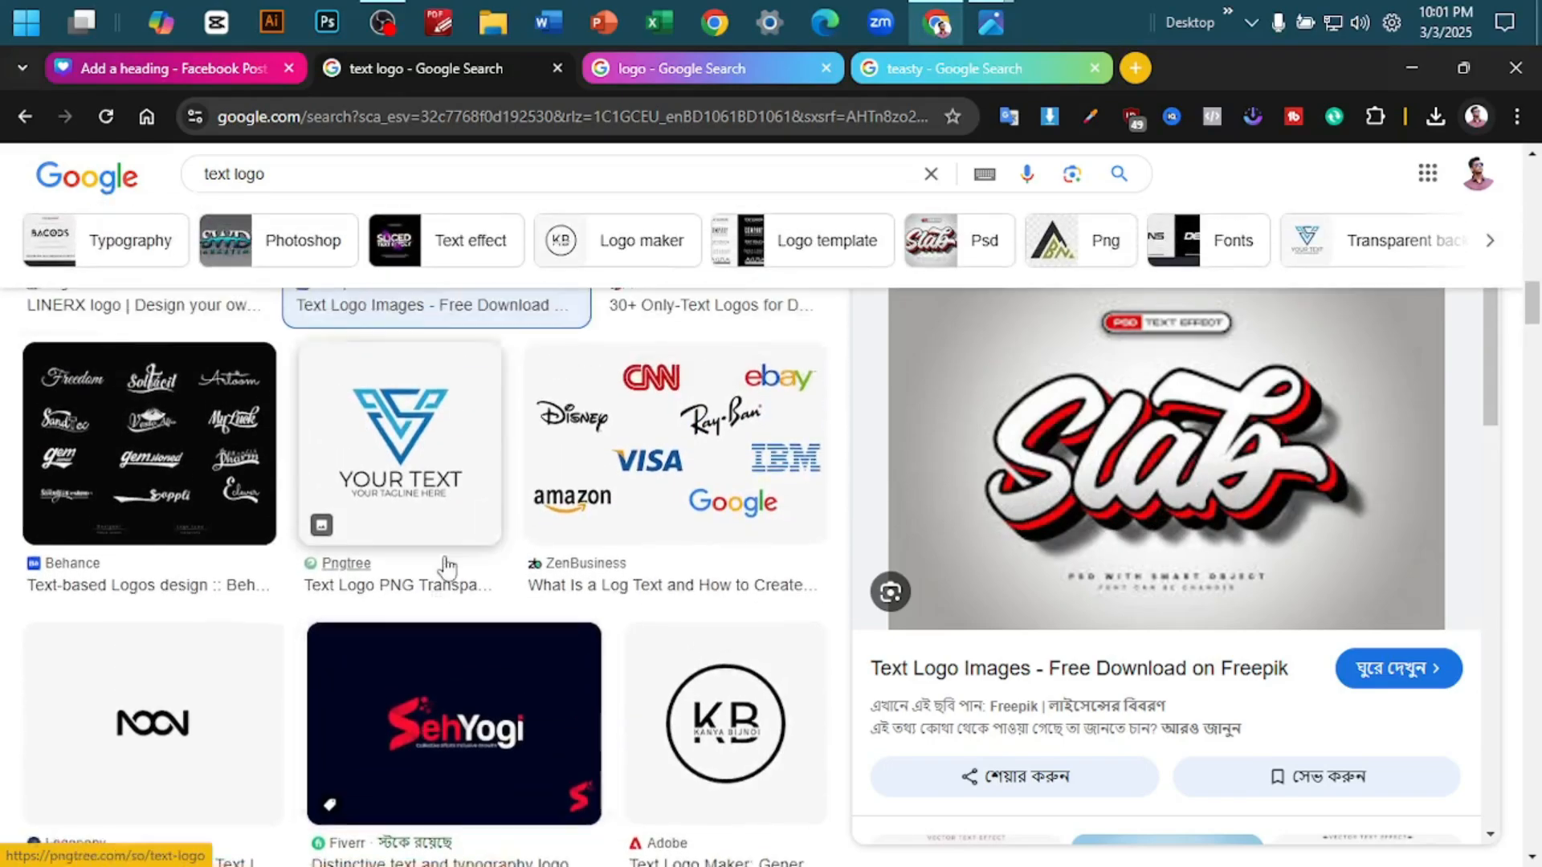
{"action": "scroll", "coordinate": [448, 567], "scroll_direction": "up", "scroll_amount": 1}
{"action": "left_click", "coordinate": [675, 490]}
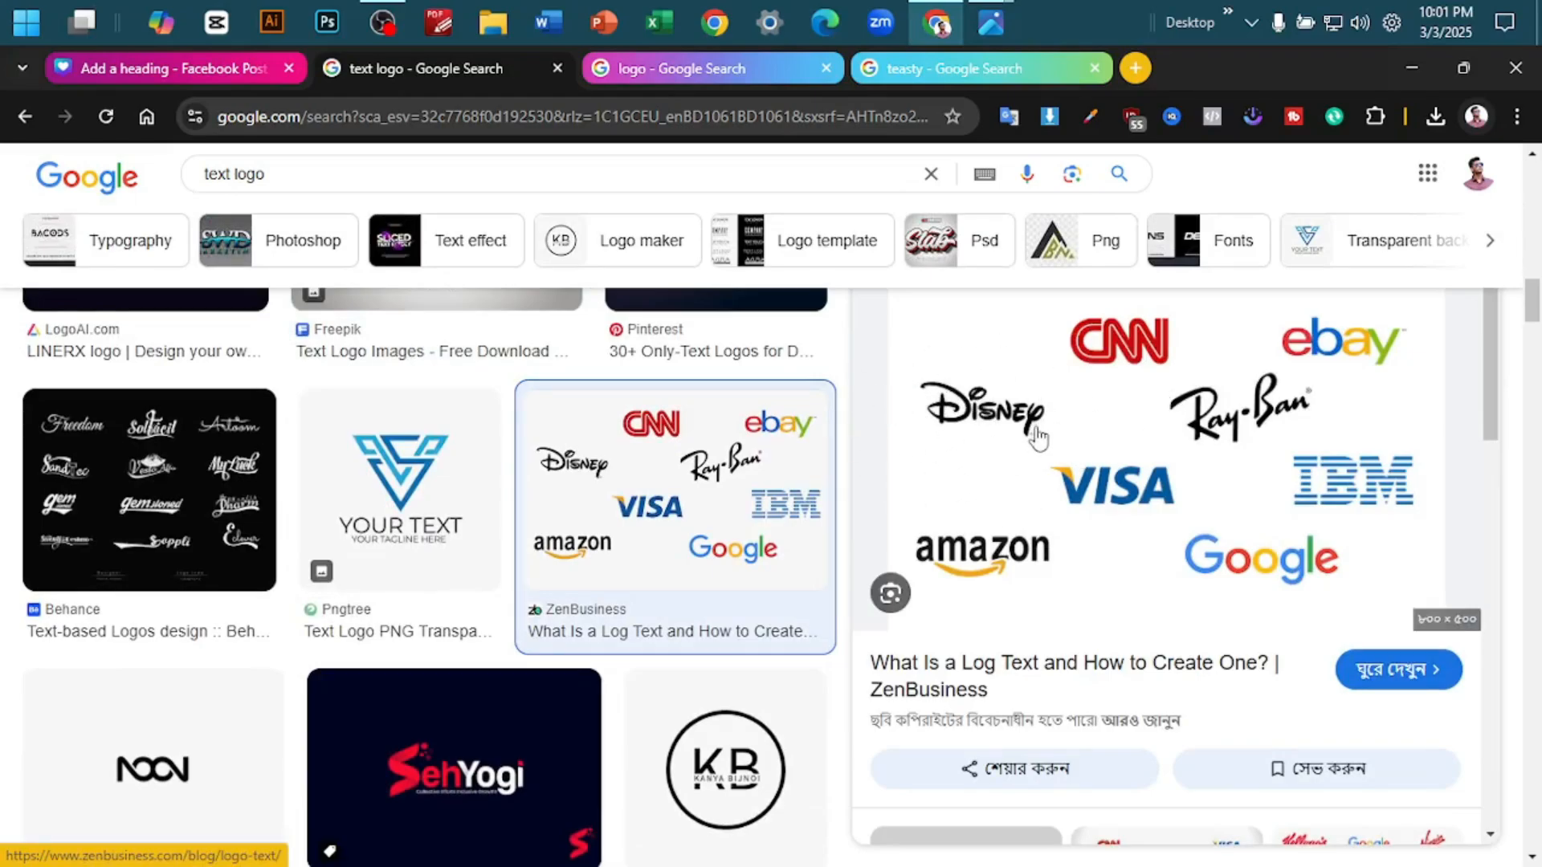
{"action": "scroll", "coordinate": [1037, 437], "scroll_direction": "down", "scroll_amount": 1}
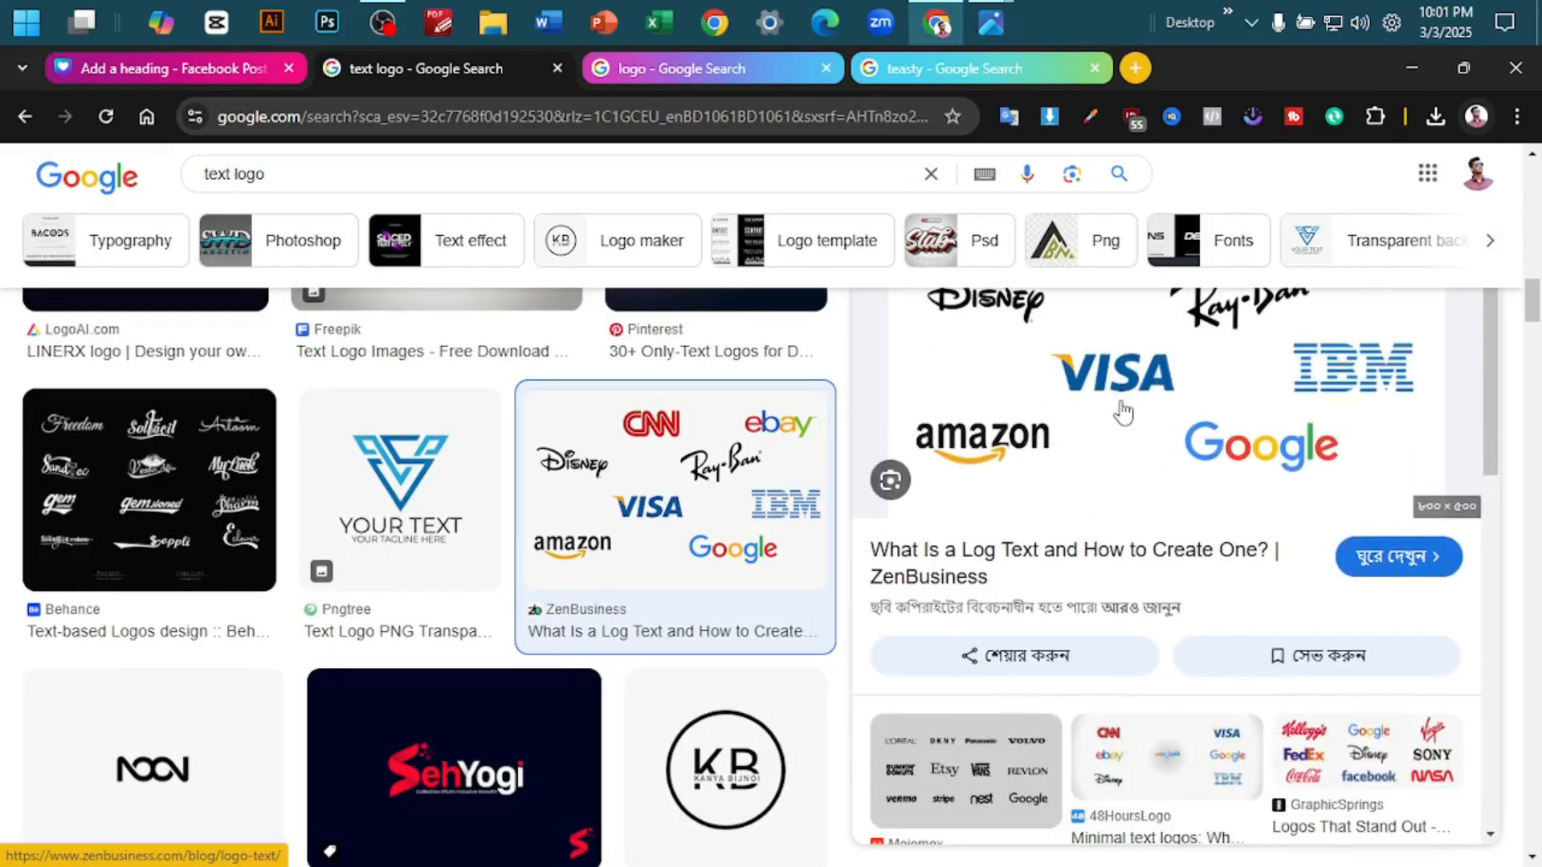
- Examine the brand-name logos in the ZenBusiness example up close, briefly opening its article and returning to the image results
{"action": "scroll", "coordinate": [1122, 412], "scroll_direction": "up", "scroll_amount": 2}
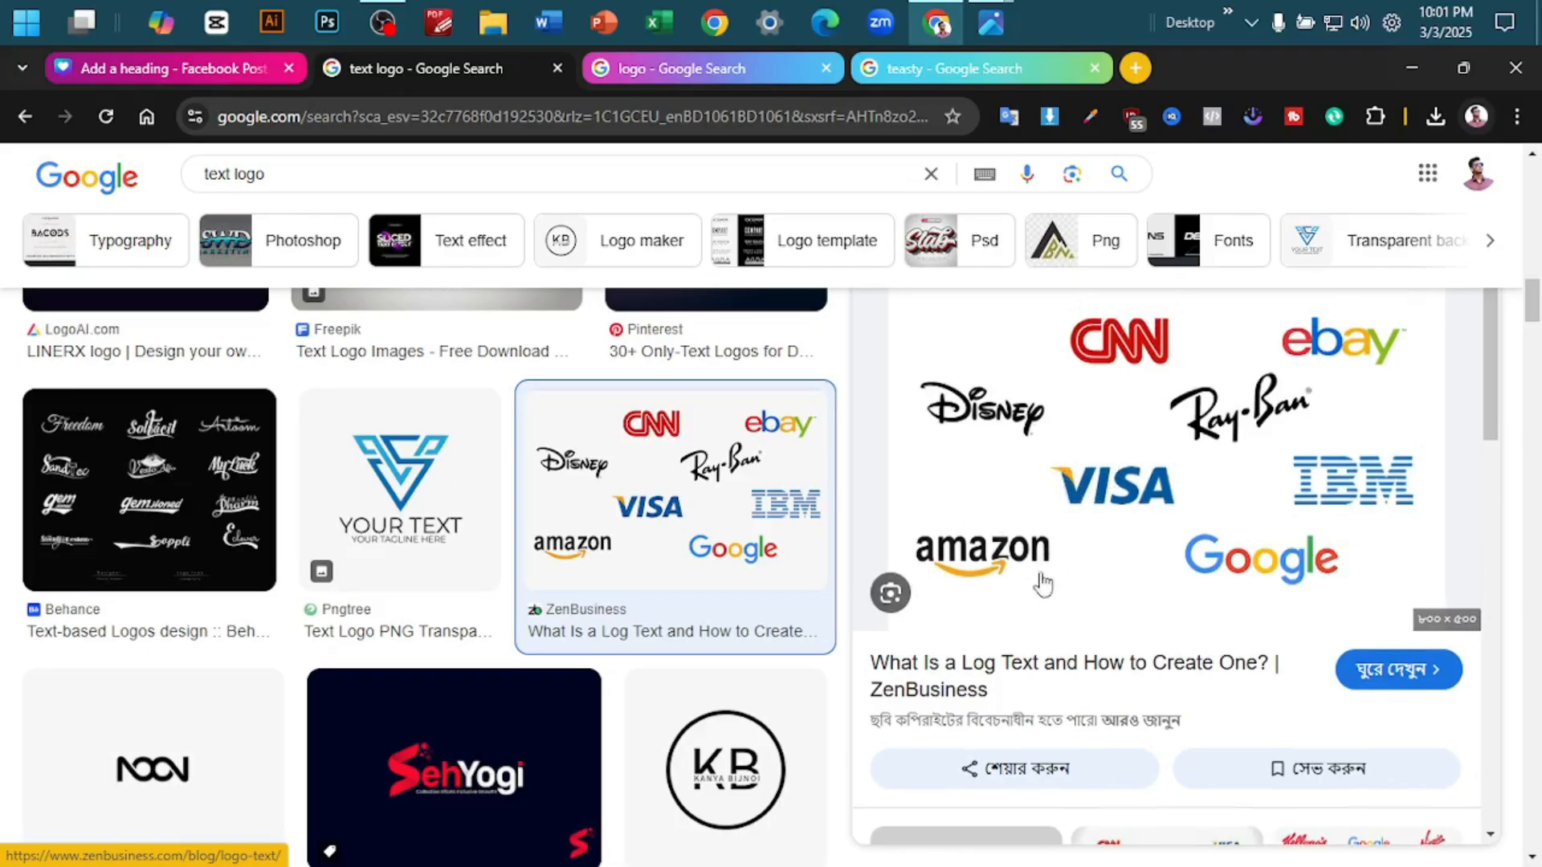
{"action": "left_click", "coordinate": [974, 596]}
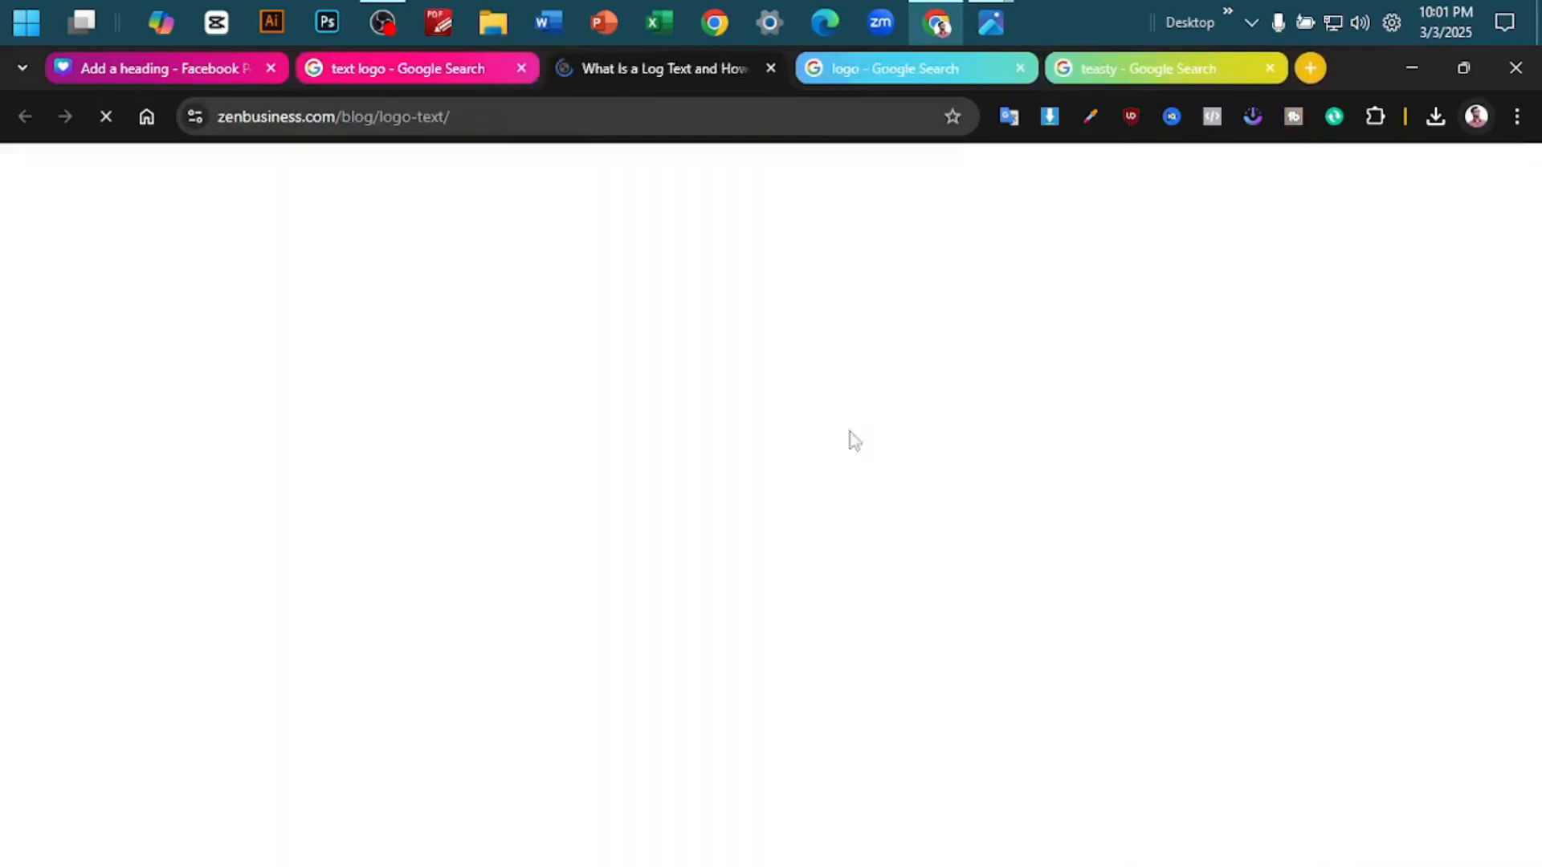
{"action": "left_click", "coordinate": [389, 90]}
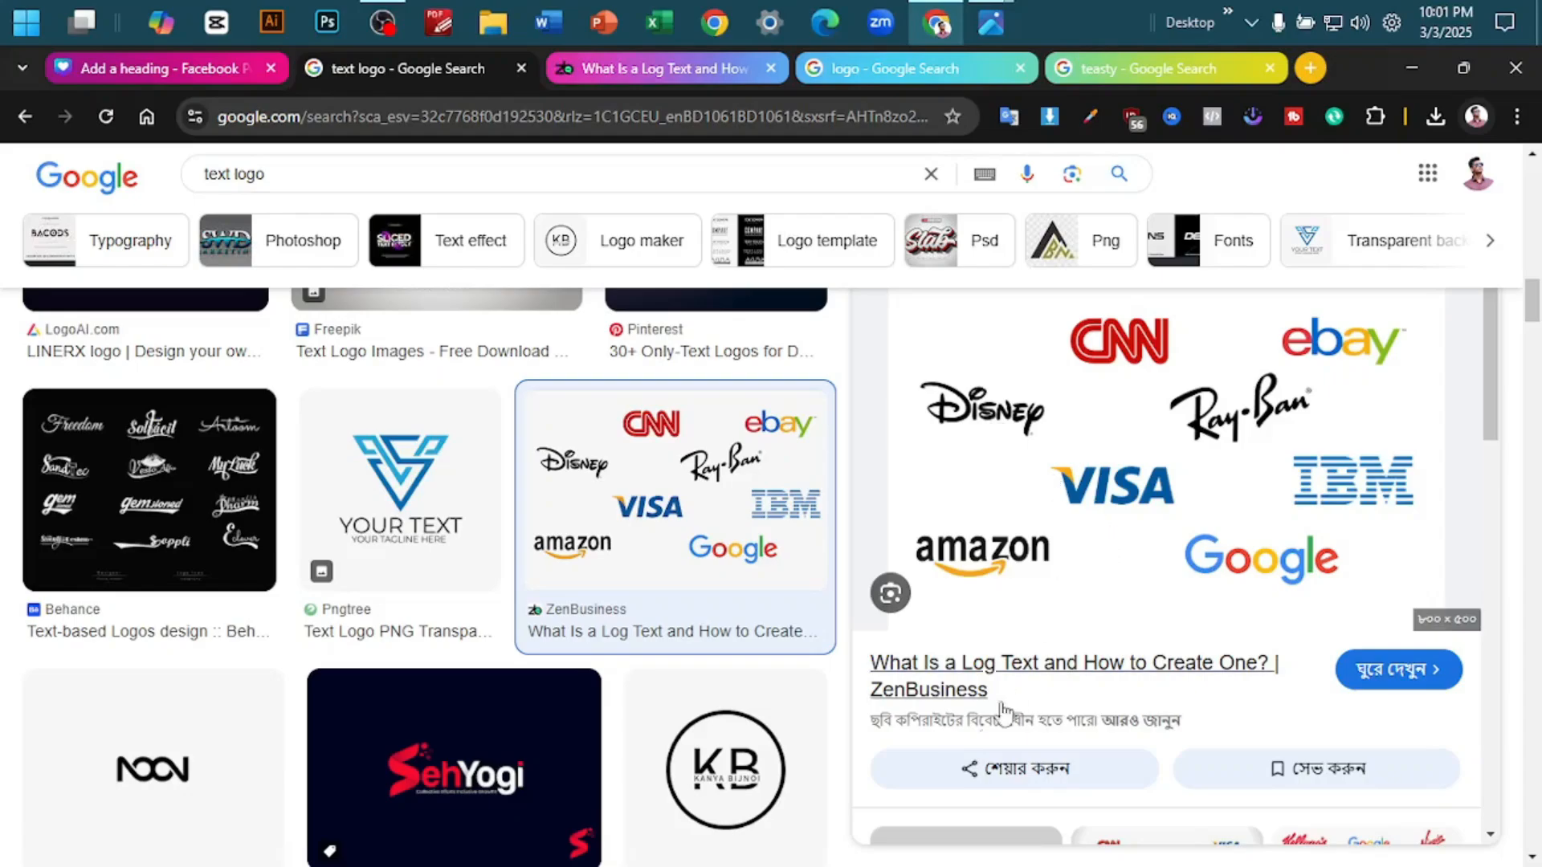
{"action": "scroll", "coordinate": [1009, 609], "scroll_direction": "up", "scroll_amount": 5}
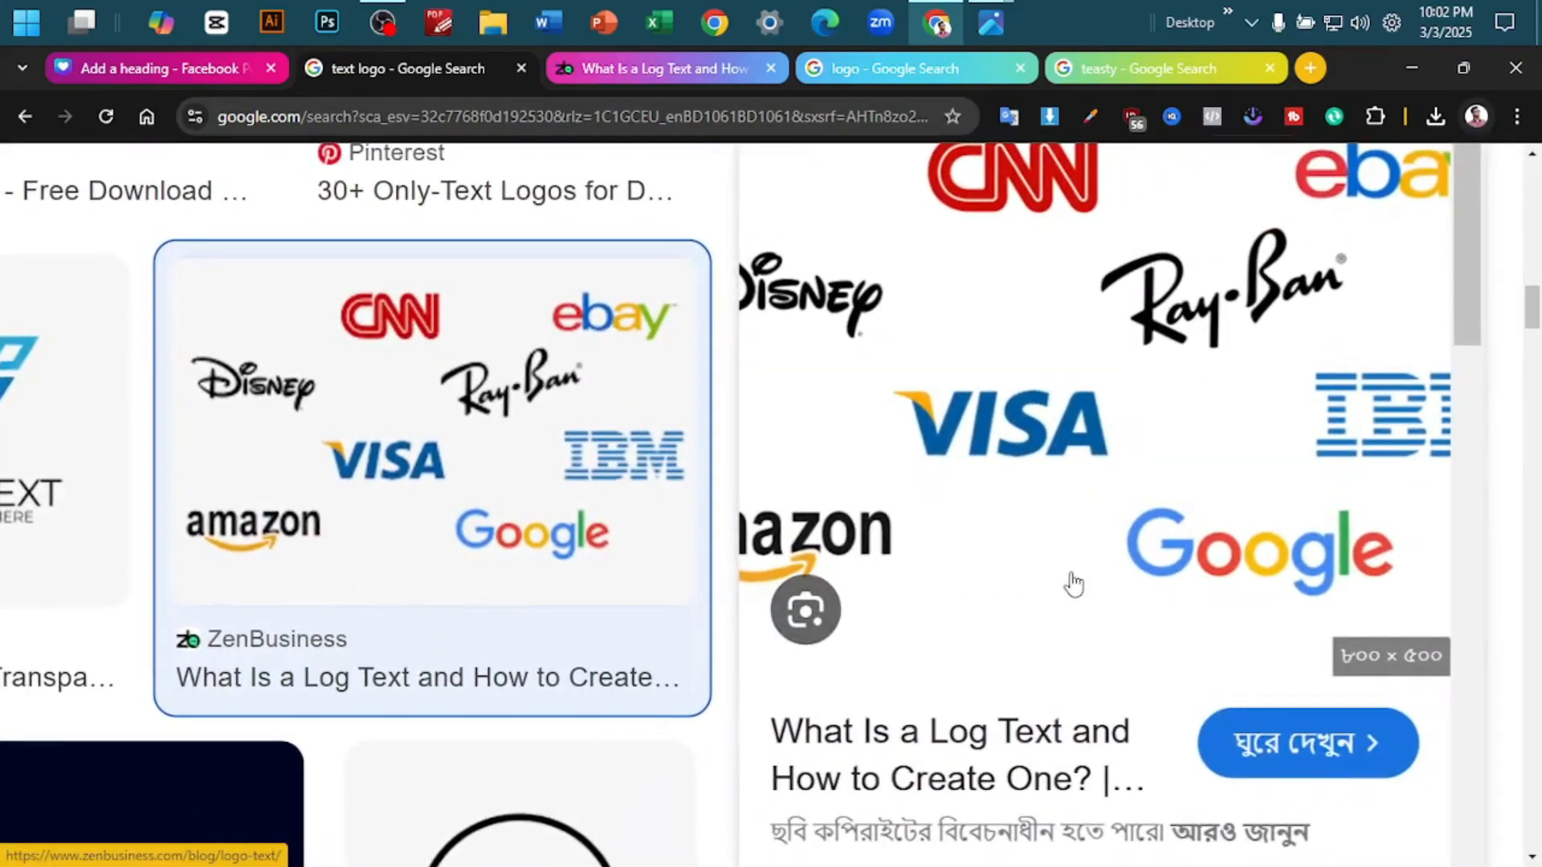
{"action": "scroll", "coordinate": [974, 578], "scroll_direction": "down", "scroll_amount": 5}
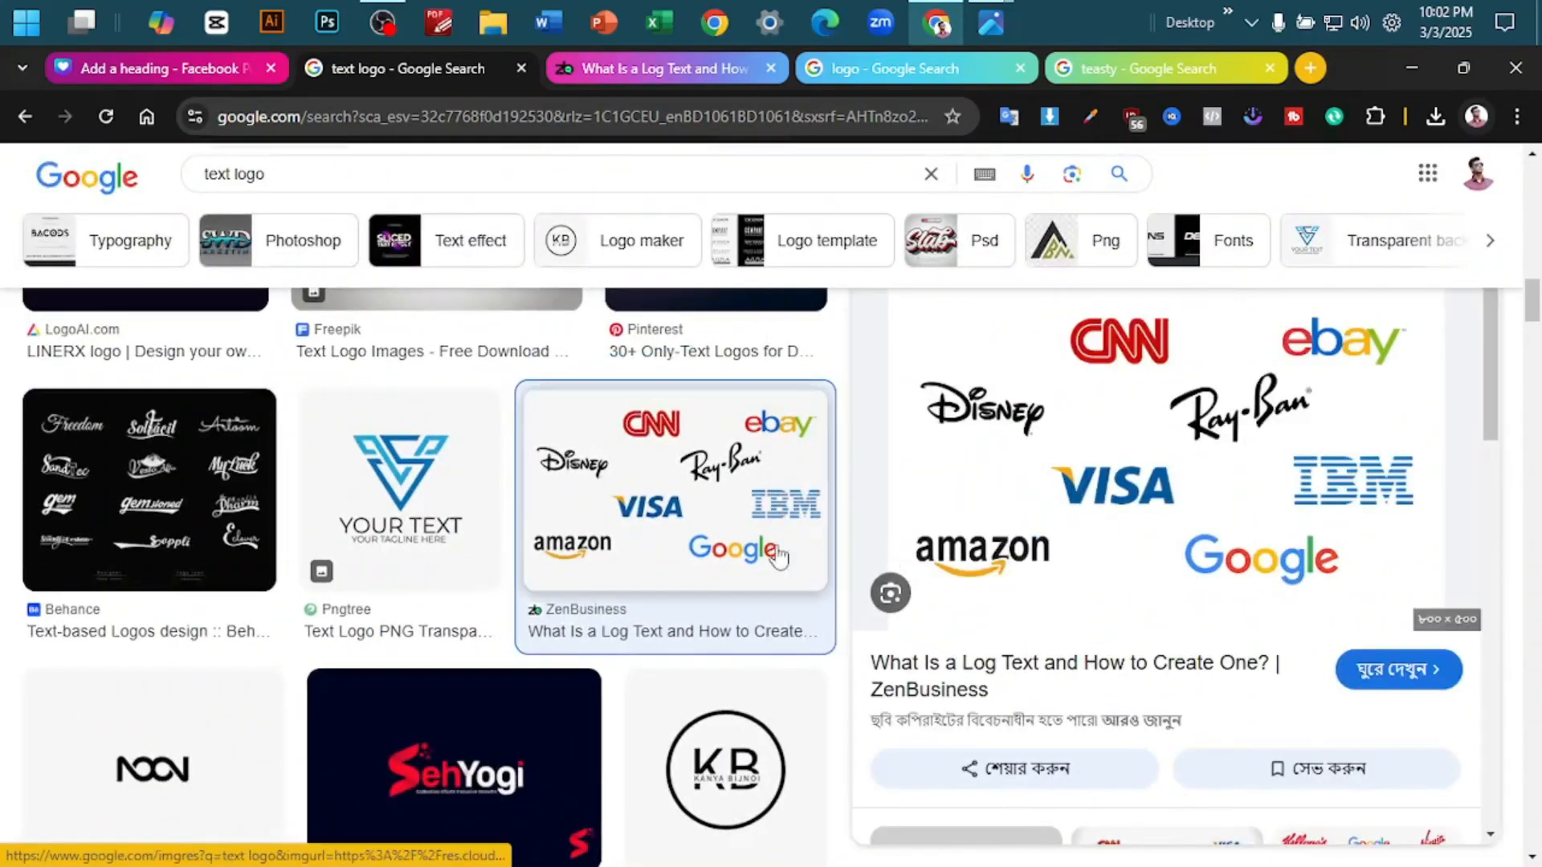
- Find the SWD Marketing logo in the "text logo" results and examine how its curved swoosh cuts through the letters
{"action": "scroll", "coordinate": [573, 557], "scroll_direction": "down", "scroll_amount": 10}
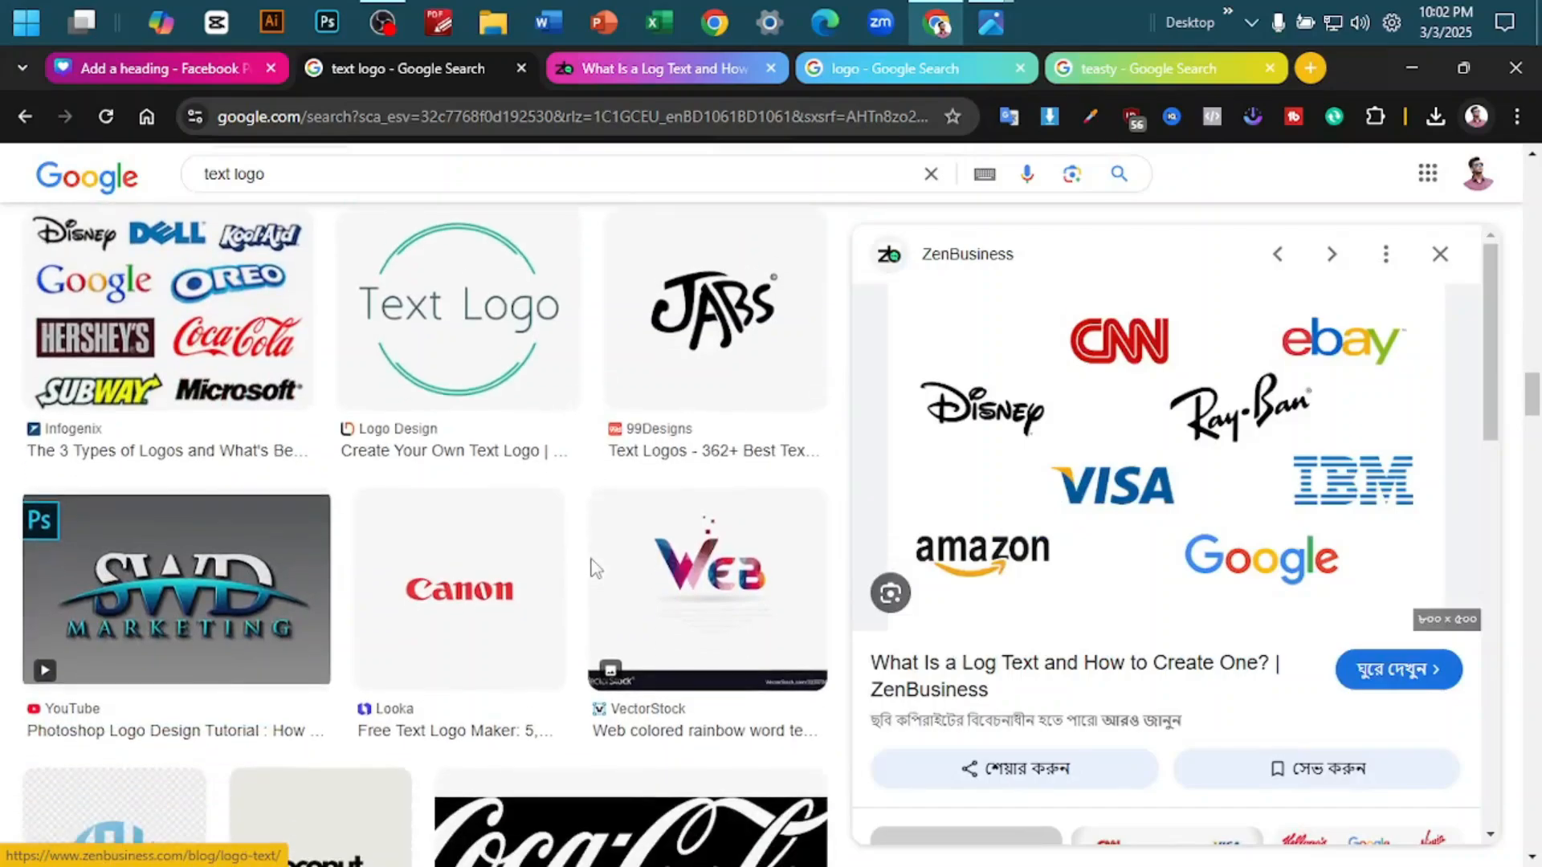
{"action": "left_click", "coordinate": [276, 570]}
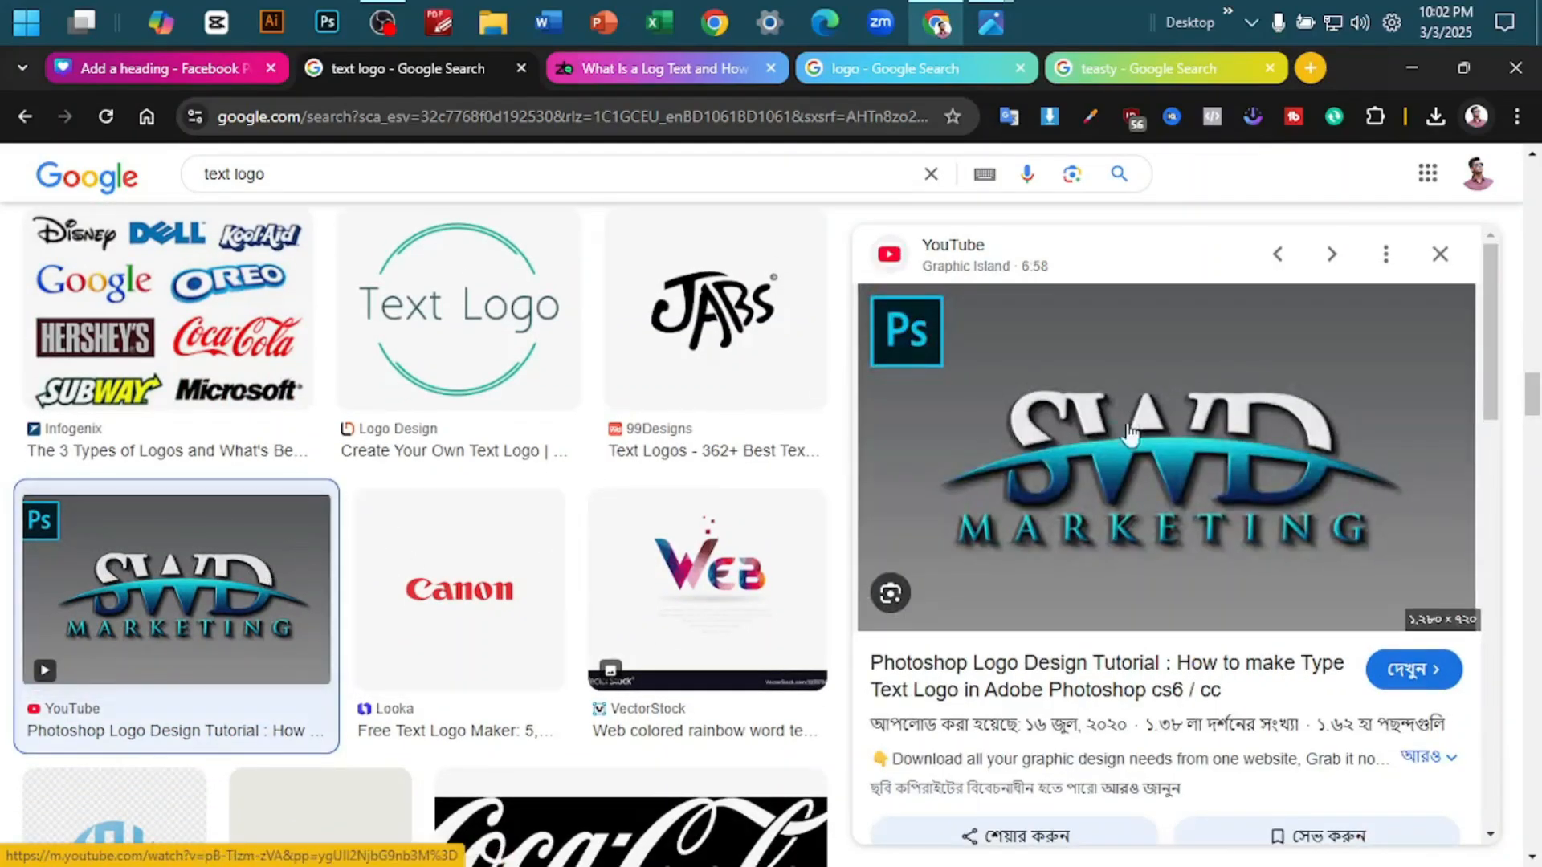
{"action": "scroll", "coordinate": [1013, 514], "scroll_direction": "up", "scroll_amount": 5}
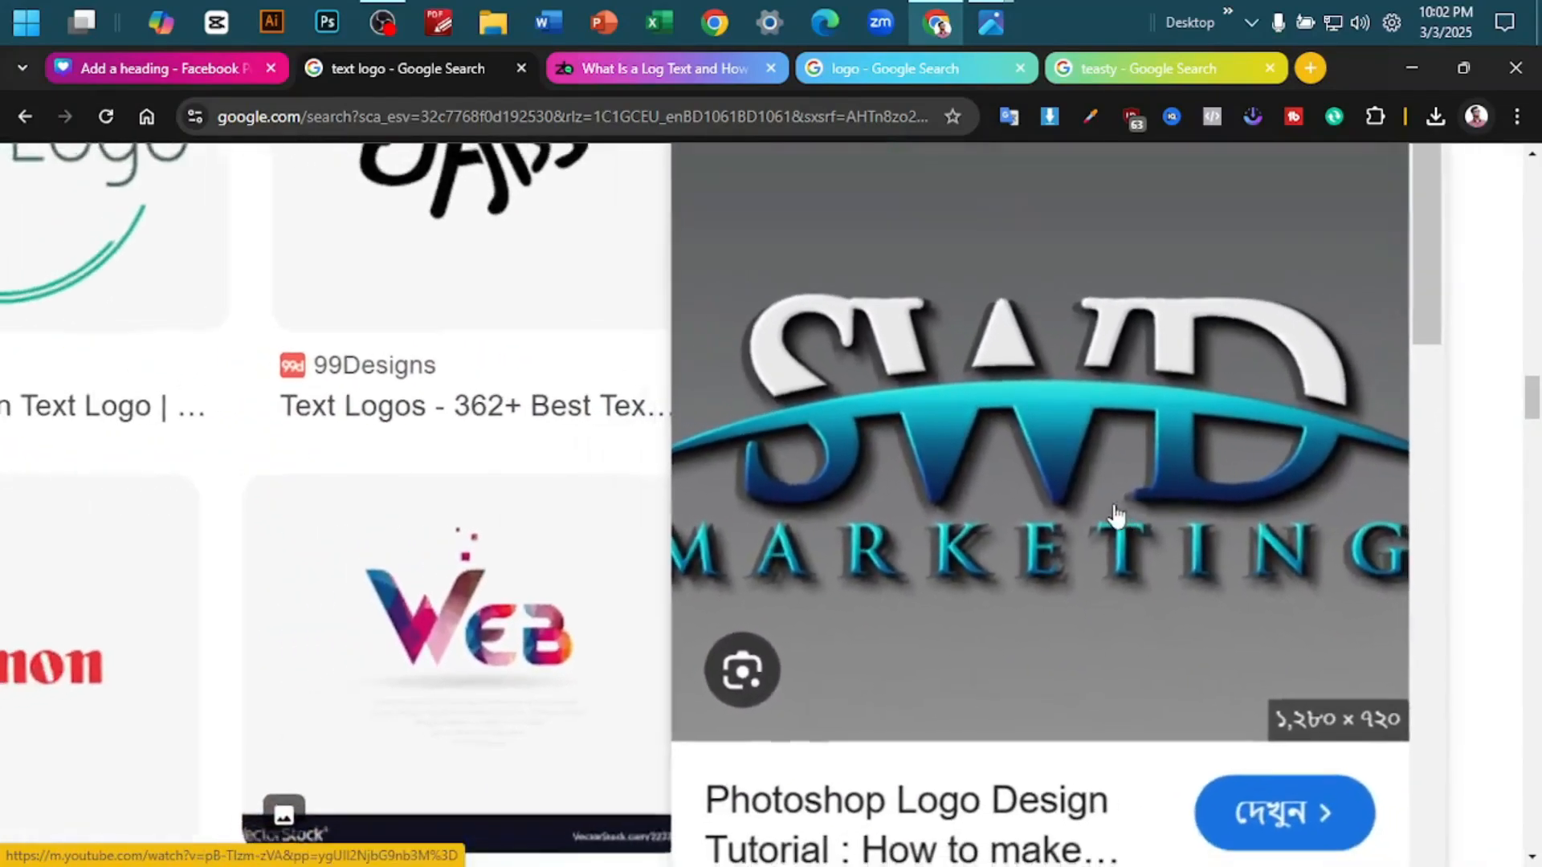
{"action": "scroll", "coordinate": [772, 489], "scroll_direction": "down", "scroll_amount": 3}
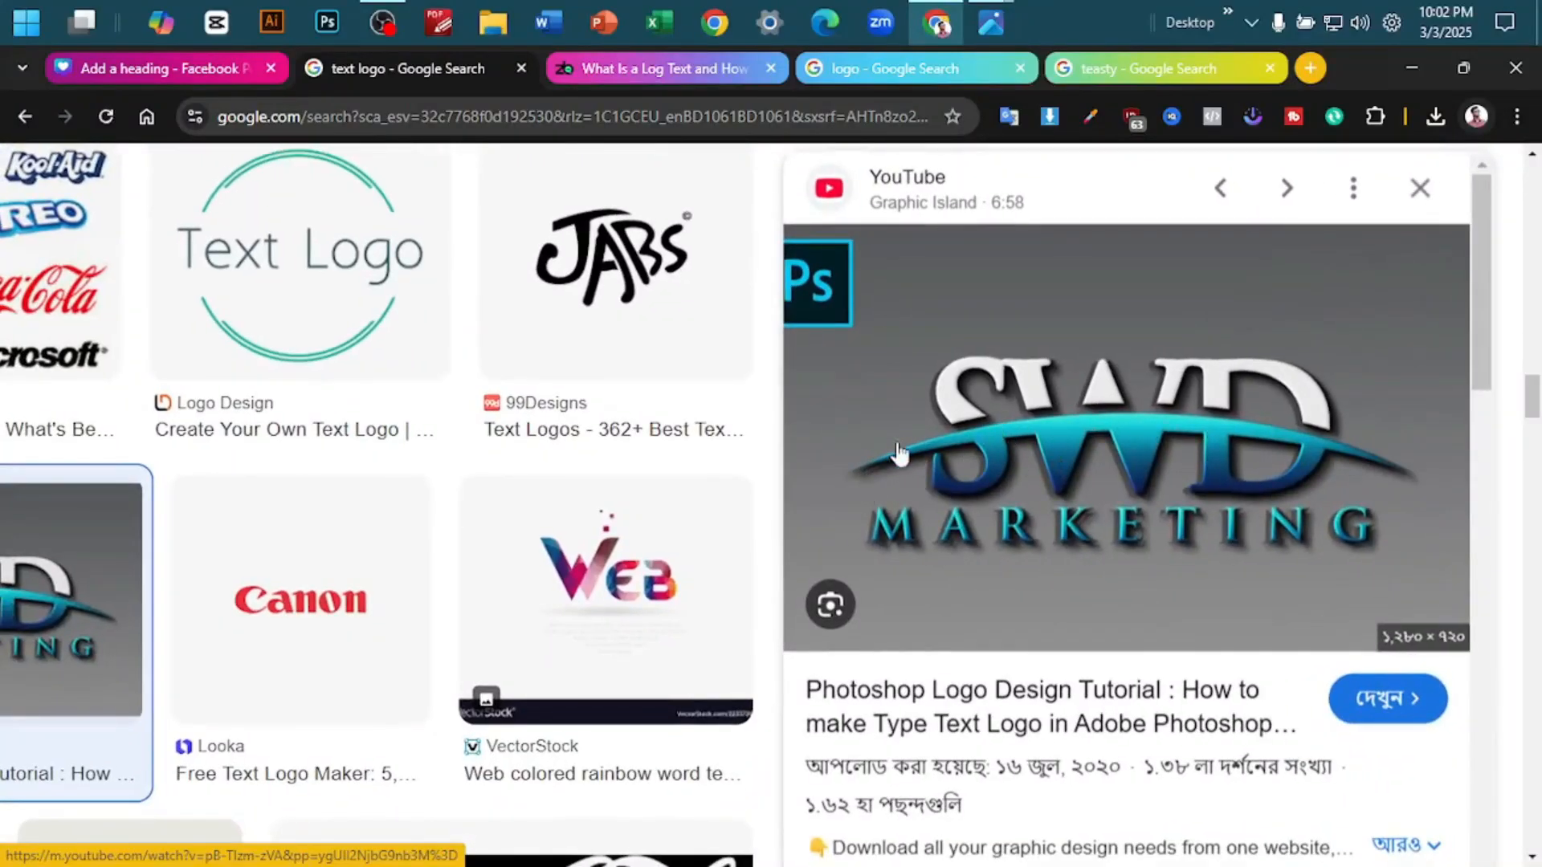
{"action": "scroll", "coordinate": [406, 533], "scroll_direction": "down", "scroll_amount": 3}
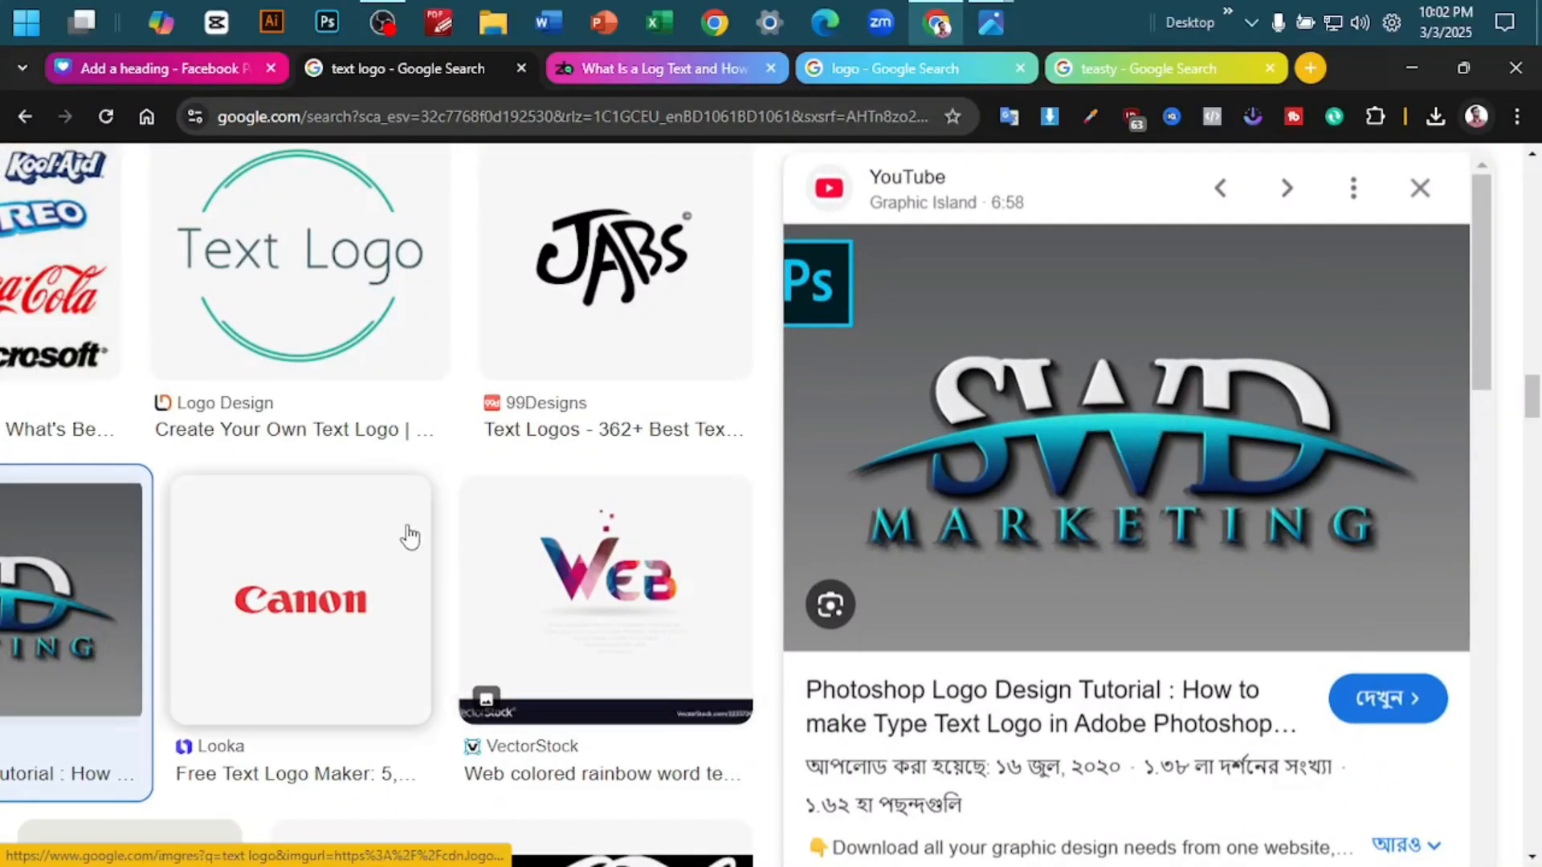
- Browse further through the "text logo" results and examine the colourful New example and the nasa example up close
{"action": "scroll", "coordinate": [498, 551], "scroll_direction": "down", "scroll_amount": 5}
{"action": "scroll", "coordinate": [508, 573], "scroll_direction": "down", "scroll_amount": 5}
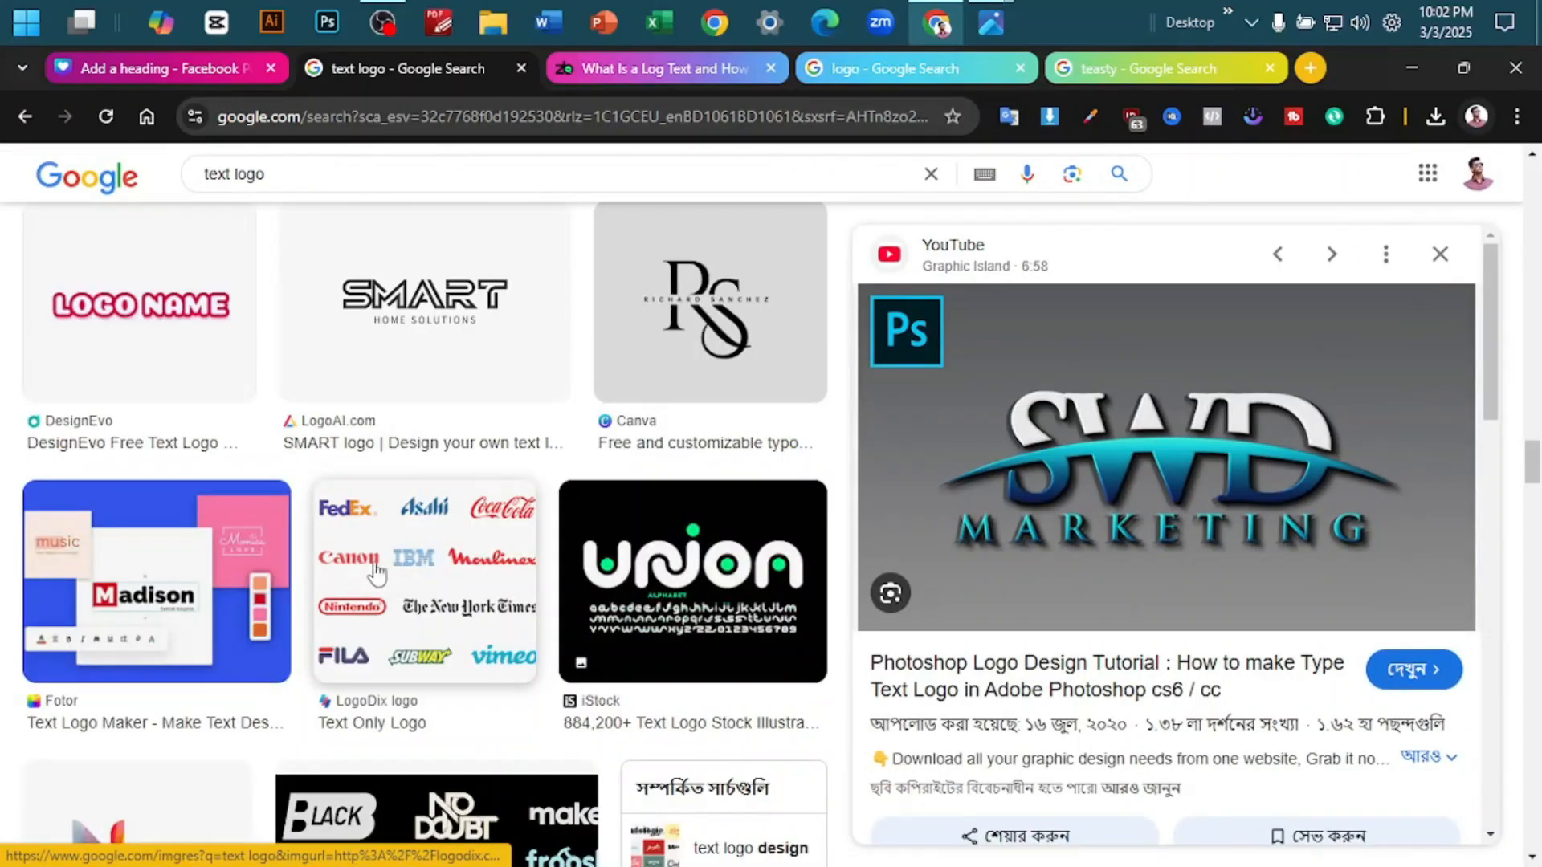
{"action": "scroll", "coordinate": [671, 635], "scroll_direction": "down", "scroll_amount": 3}
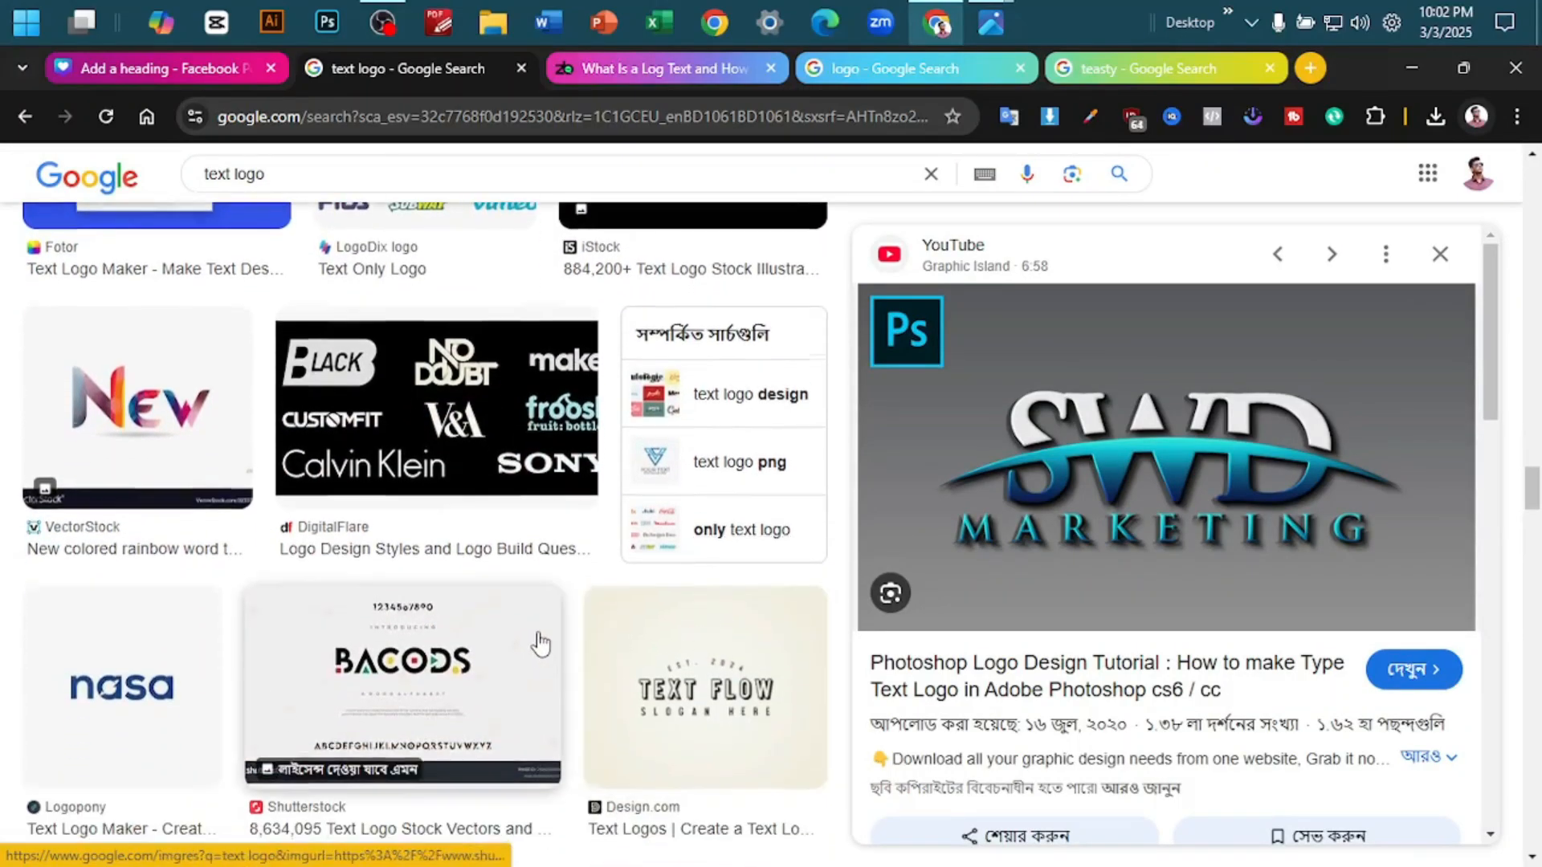
{"action": "scroll", "coordinate": [537, 640], "scroll_direction": "down", "scroll_amount": 2}
{"action": "left_click", "coordinate": [136, 321]}
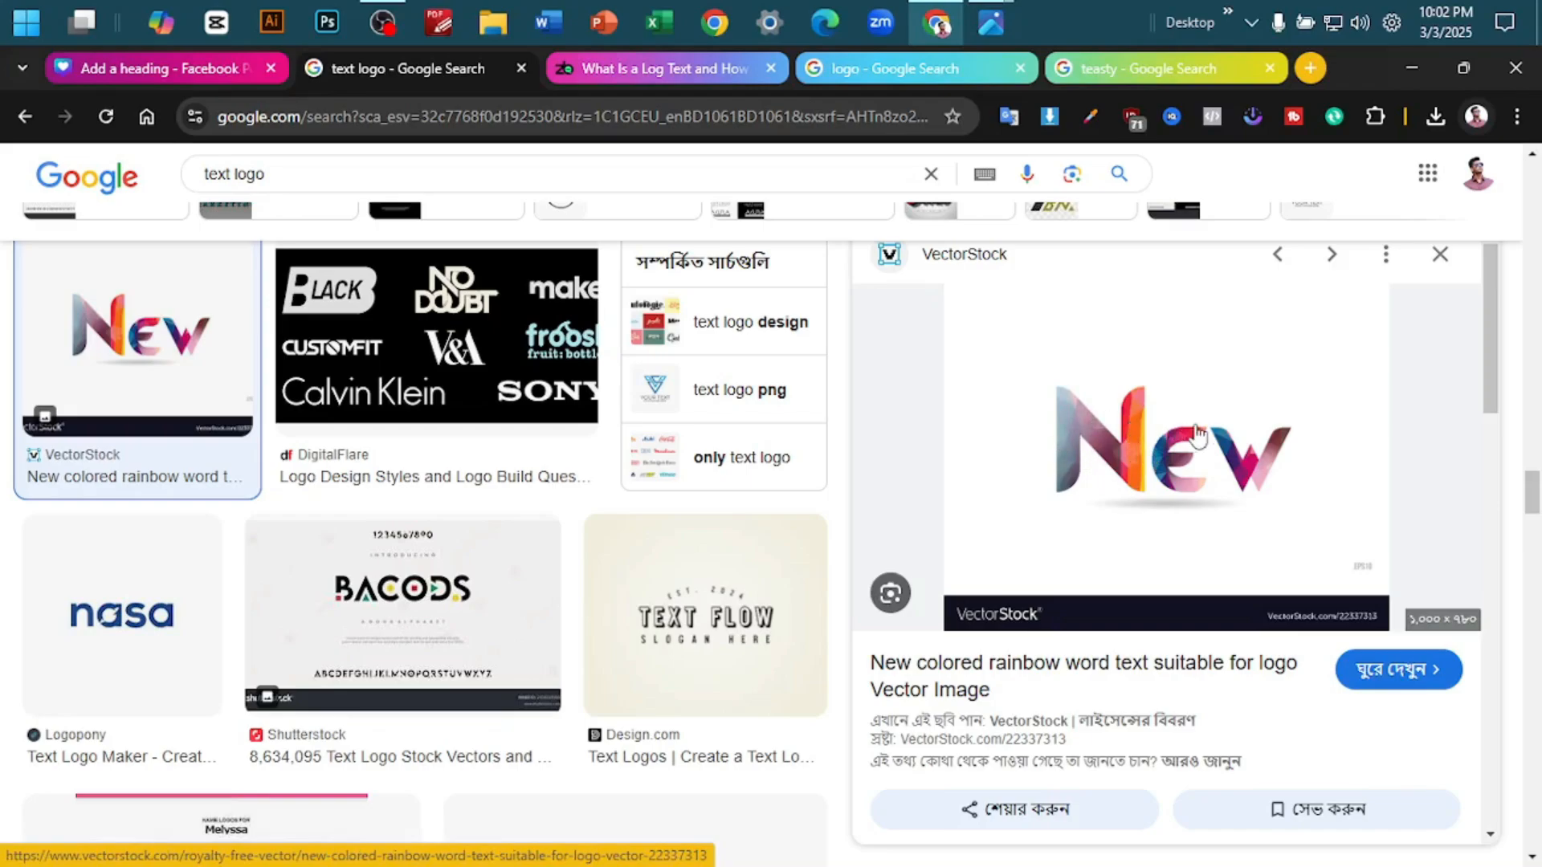
{"action": "scroll", "coordinate": [1197, 433], "scroll_direction": "down", "scroll_amount": 2}
{"action": "left_click", "coordinate": [167, 600]}
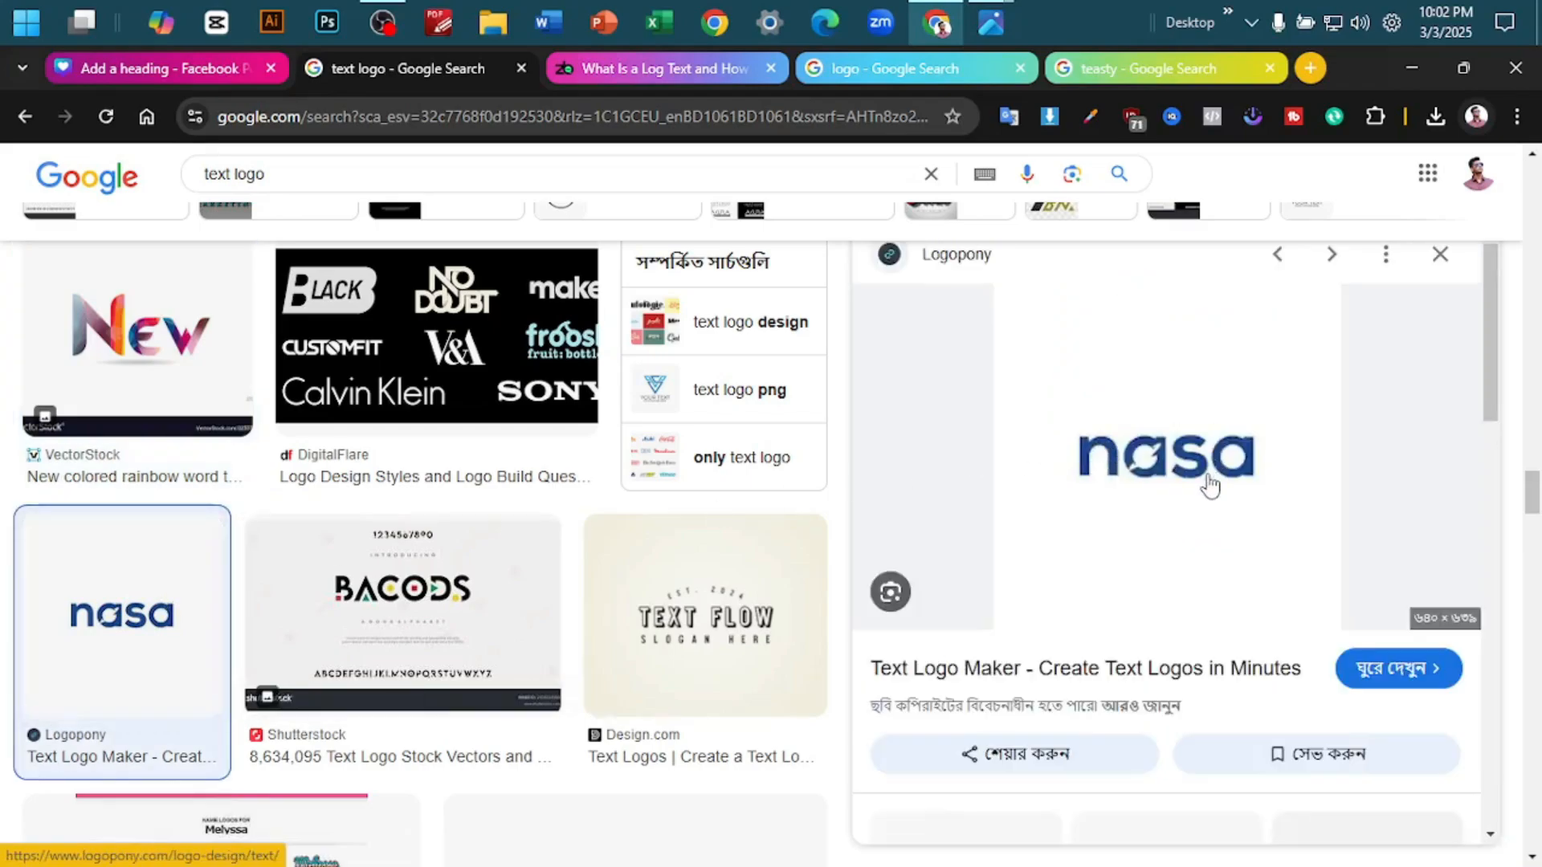
{"action": "scroll", "coordinate": [1210, 486], "scroll_direction": "up", "scroll_amount": 5}
{"action": "scroll", "coordinate": [1014, 485], "scroll_direction": "down", "scroll_amount": 4}
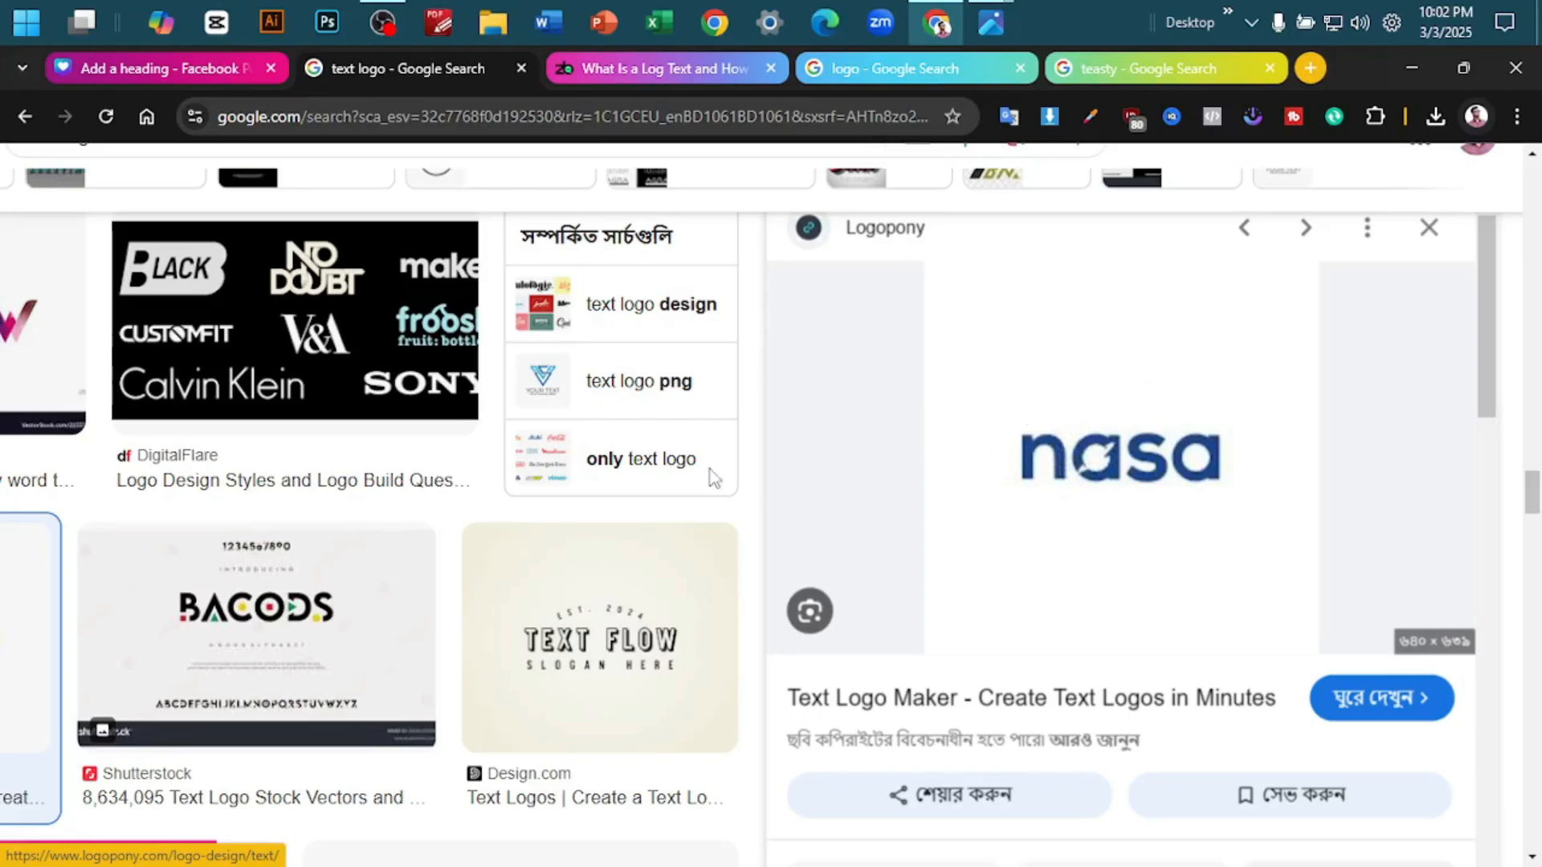
{"action": "scroll", "coordinate": [714, 478], "scroll_direction": "down", "scroll_amount": 3}
- Switch back to the Canva design, add a blank page at the end and move it to position 27
{"action": "left_click", "coordinate": [160, 72]}
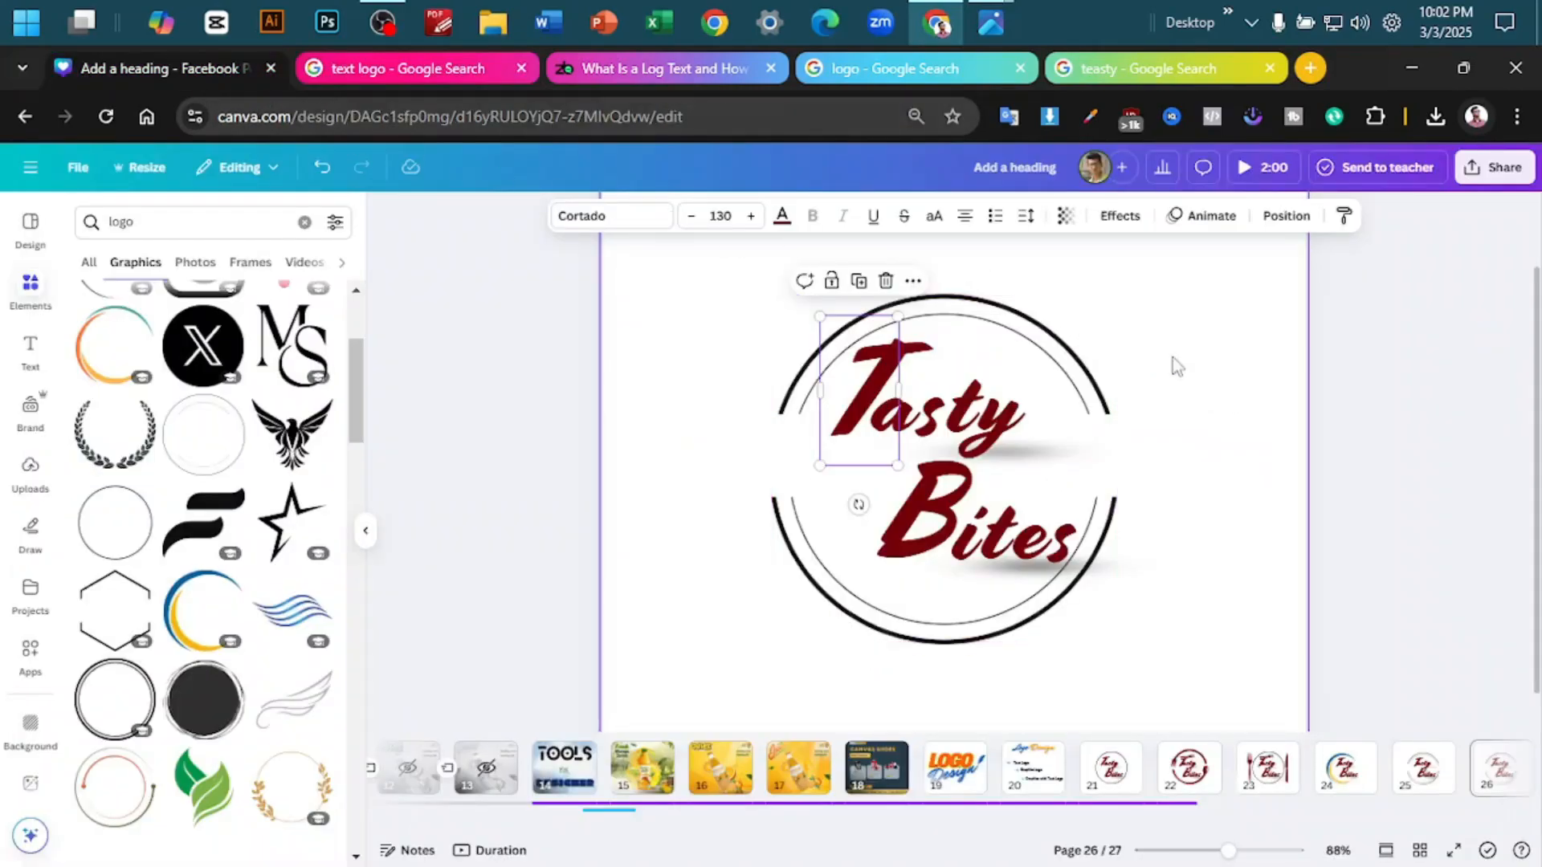
{"action": "left_click", "coordinate": [1269, 393]}
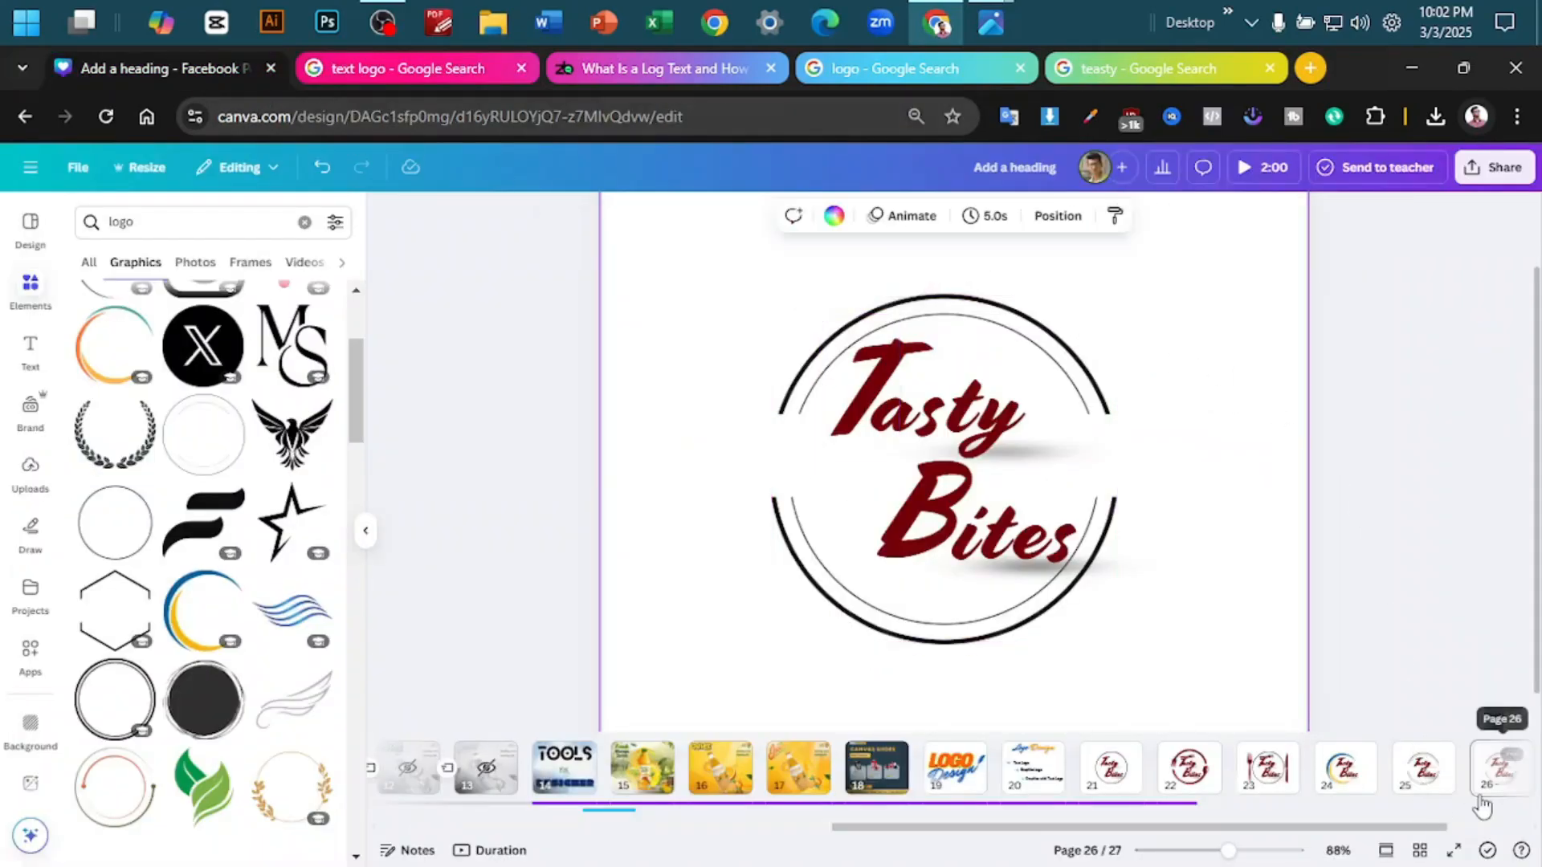
{"action": "scroll", "coordinate": [1482, 806], "scroll_direction": "right", "scroll_amount": 3}
{"action": "left_click", "coordinate": [1499, 771]}
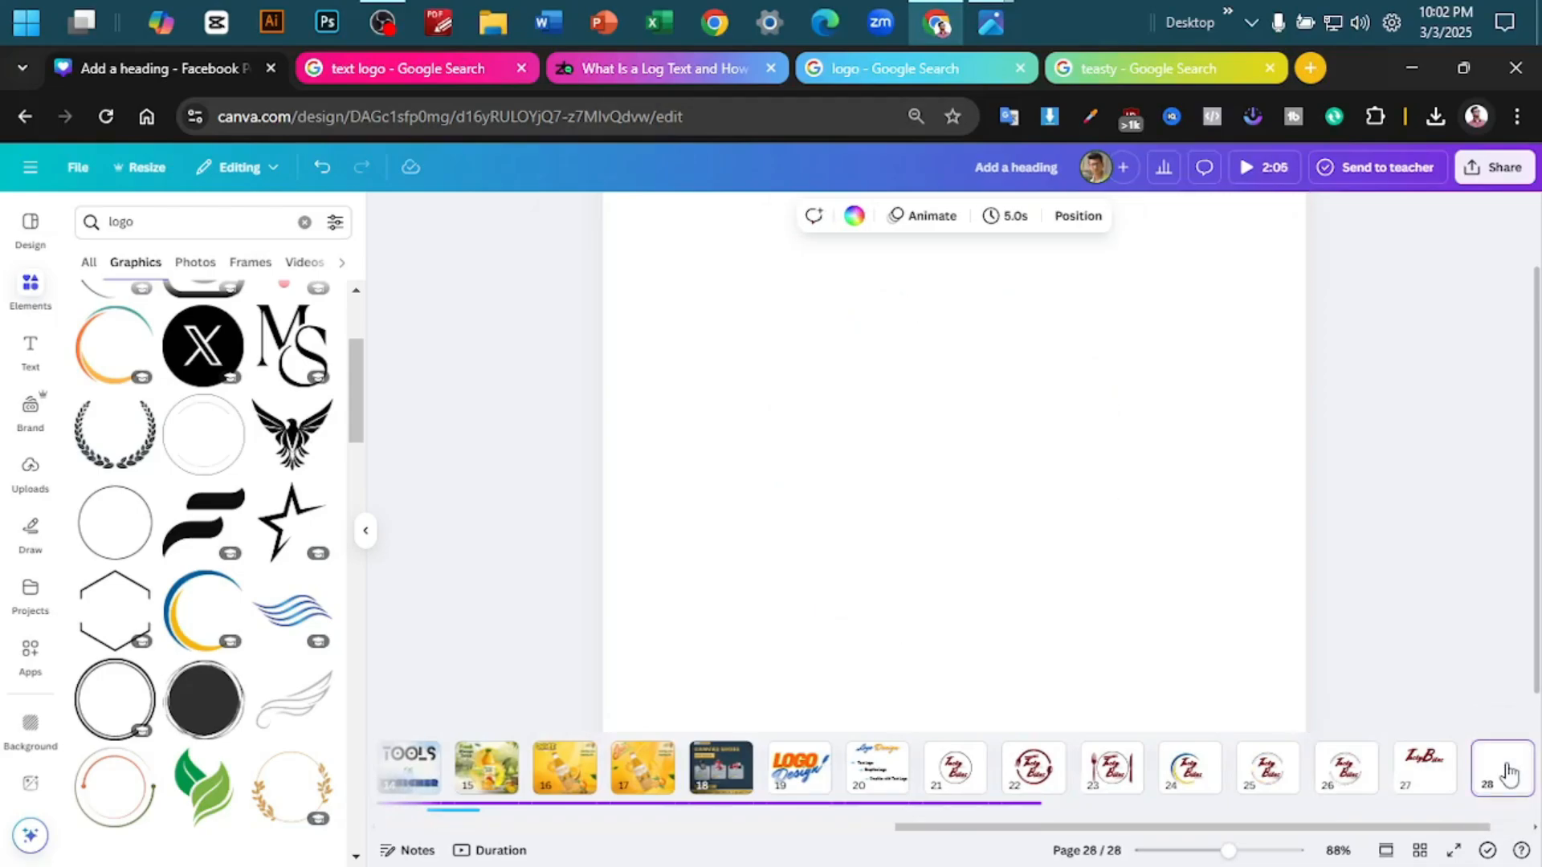
{"action": "scroll", "coordinate": [1435, 771], "scroll_direction": "right", "scroll_amount": 1}
{"action": "left_click_drag", "start_coordinate": [1425, 772], "coordinate": [1321, 776]}
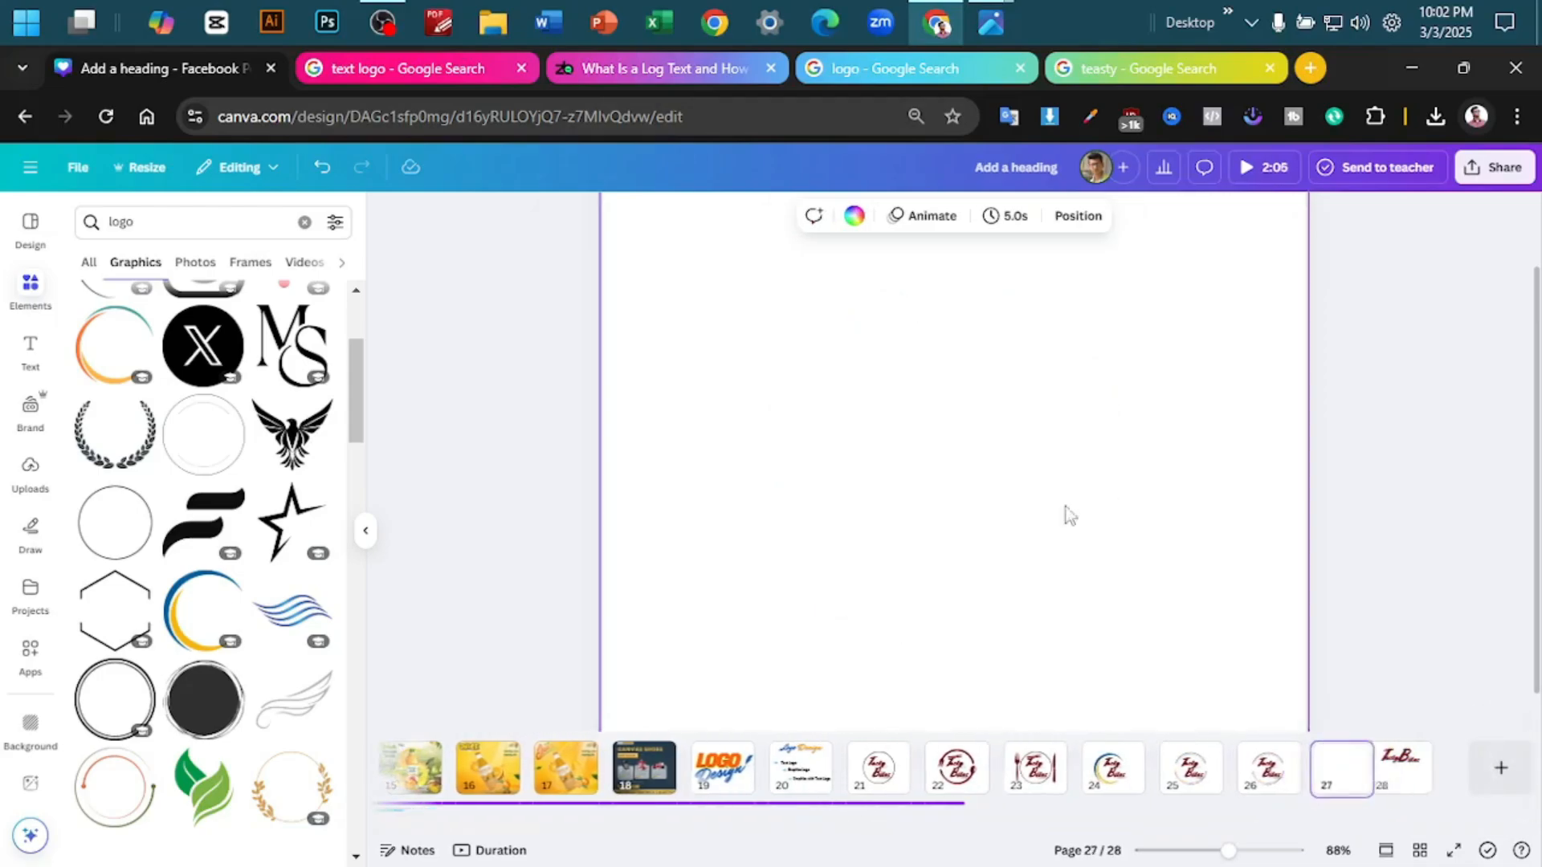
- Copy the orange LOGO text from page 19 onto blank page 27 and enlarge it to font size 224
{"action": "left_click", "coordinate": [710, 772]}
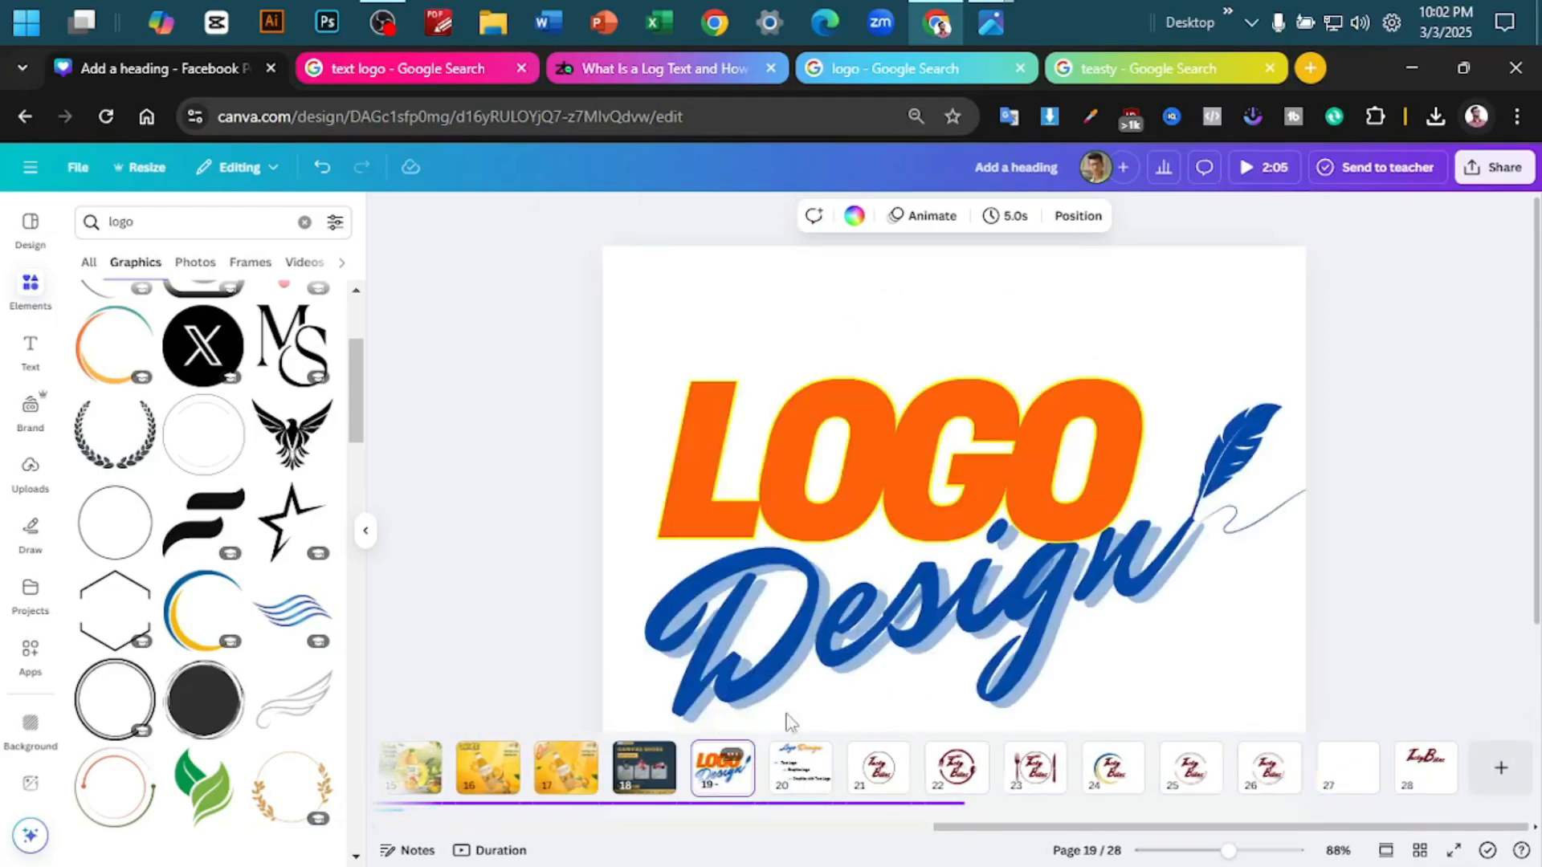
{"action": "left_click", "coordinate": [1019, 492]}
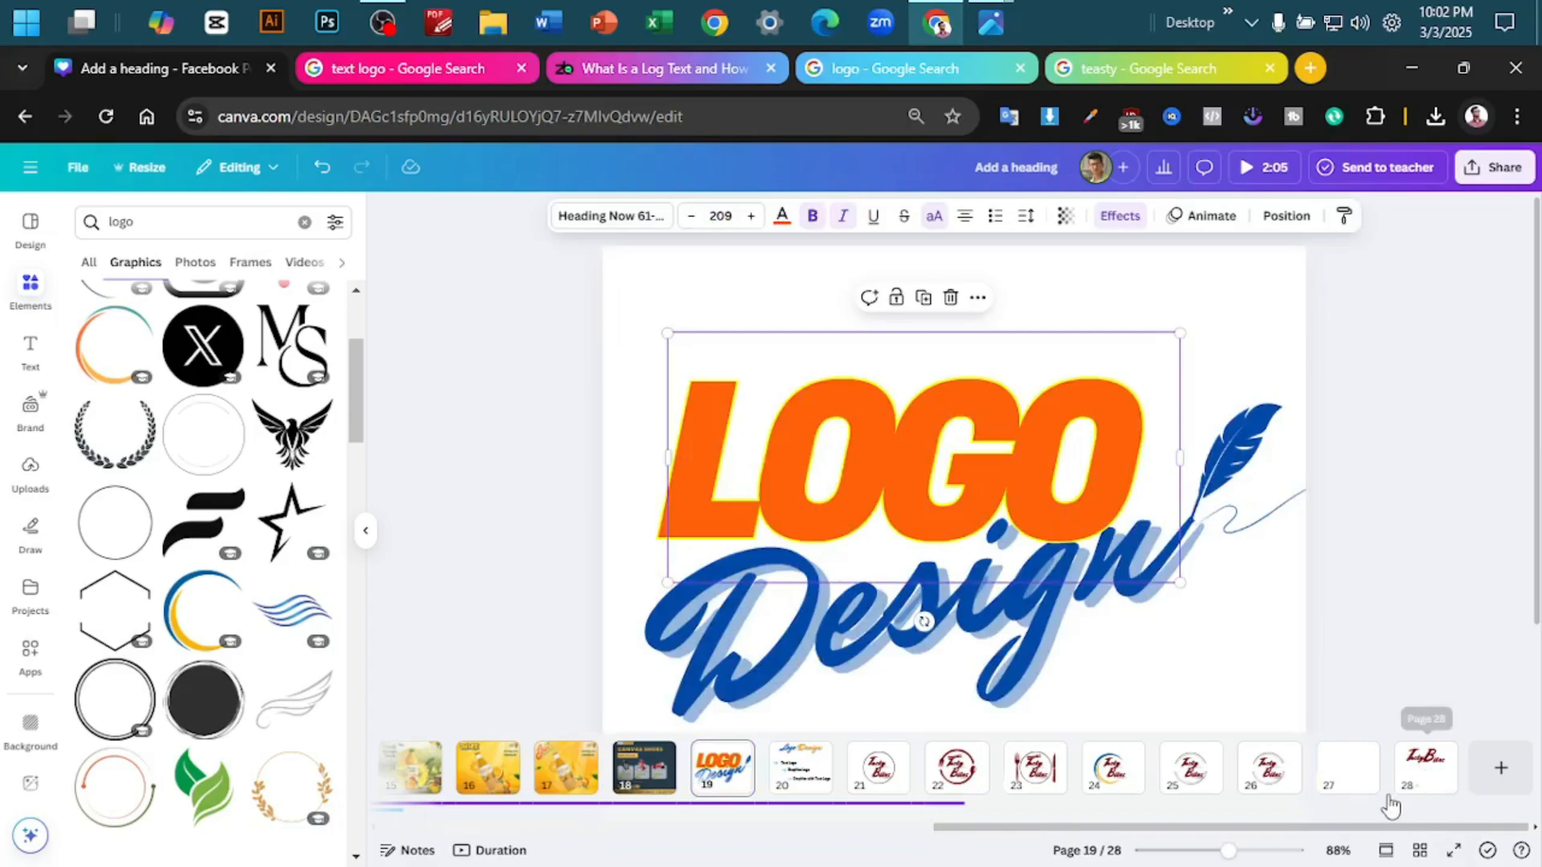
{"action": "left_click", "coordinate": [1358, 778]}
{"action": "key", "text": "ctrl+v"}
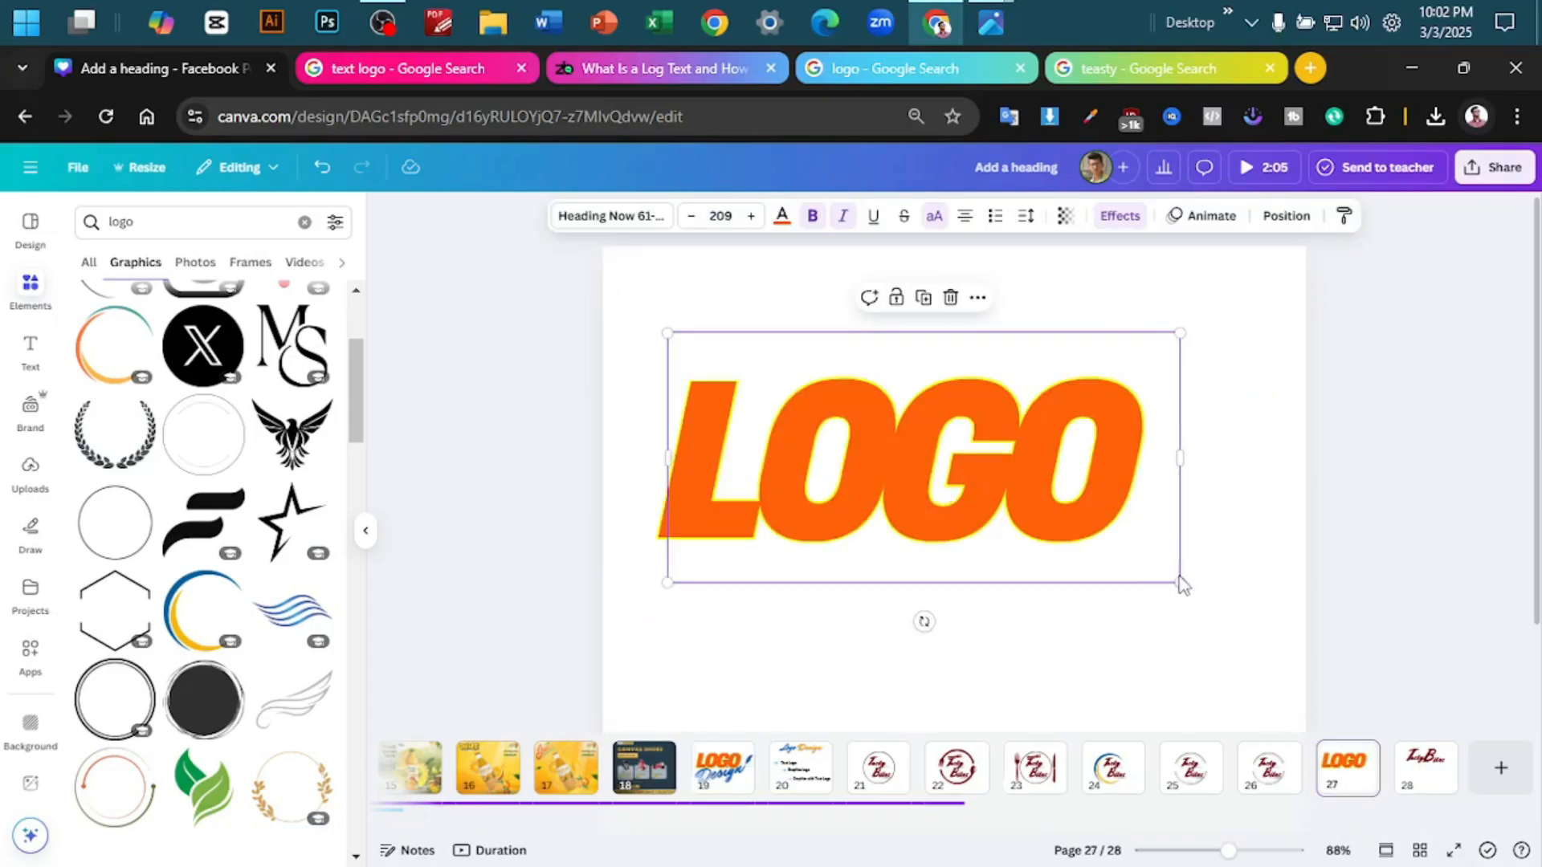
{"action": "left_click_drag", "start_coordinate": [1182, 584], "coordinate": [1211, 612]}
{"action": "left_click", "coordinate": [1290, 485]}
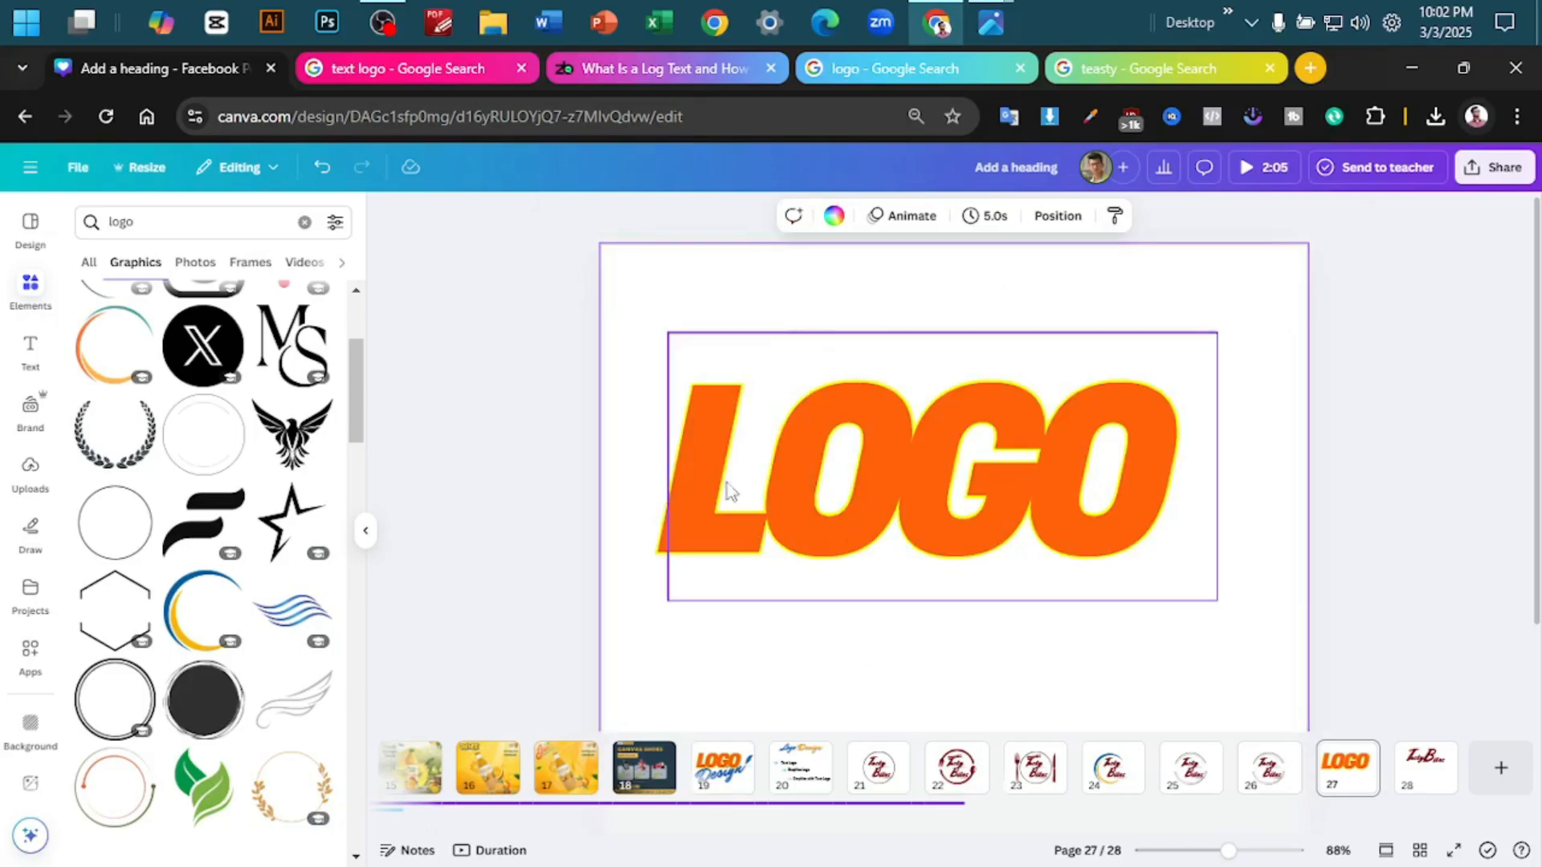
{"action": "left_click", "coordinate": [802, 448]}
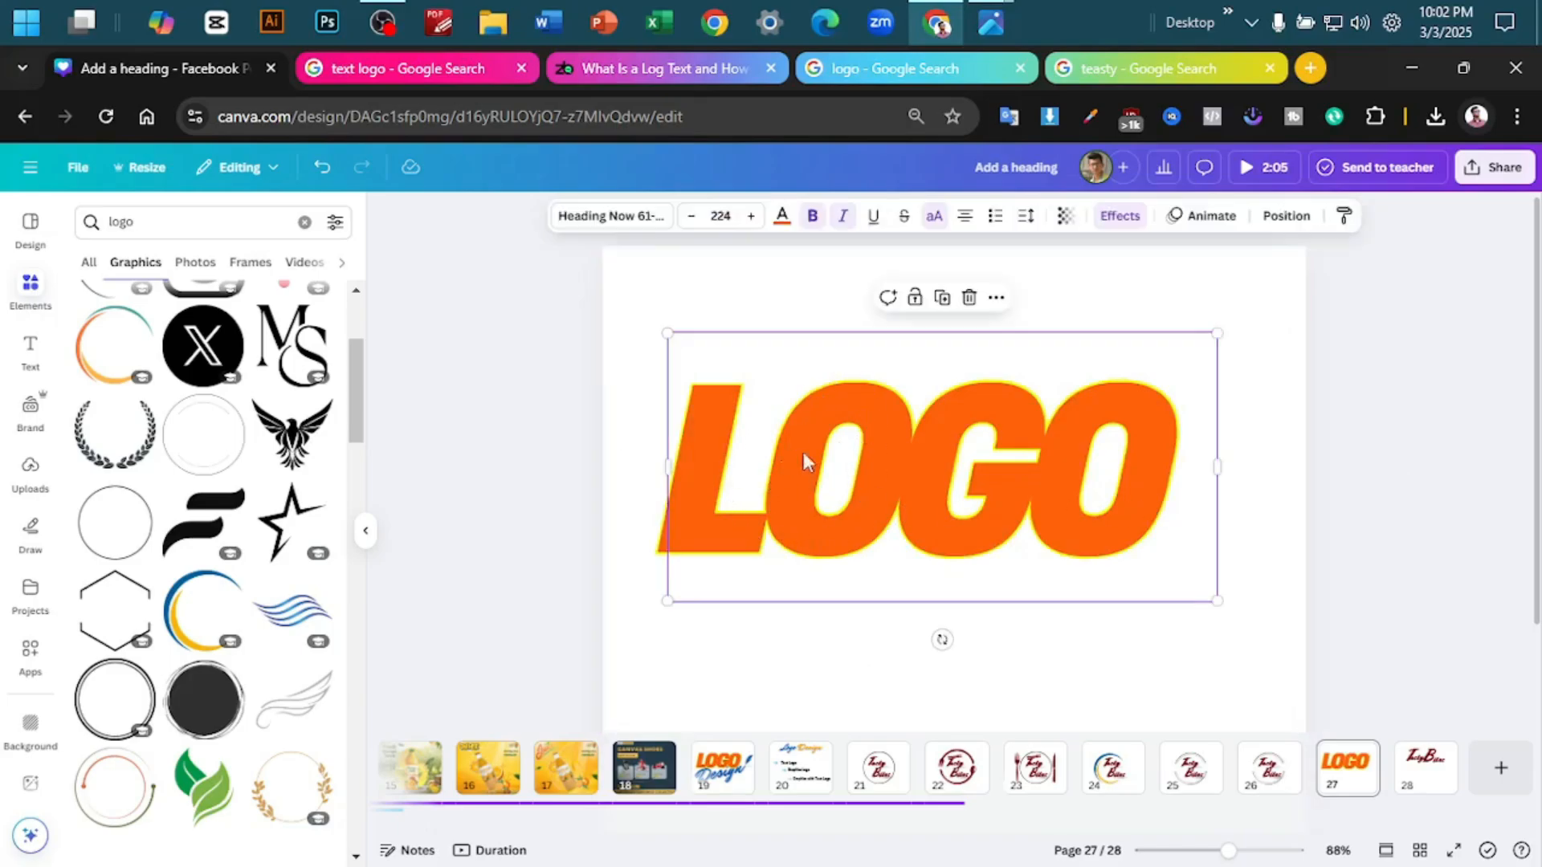
{"action": "left_click", "coordinate": [1297, 421]}
{"action": "left_click", "coordinate": [1092, 440]}
{"action": "left_click", "coordinate": [1114, 442]}
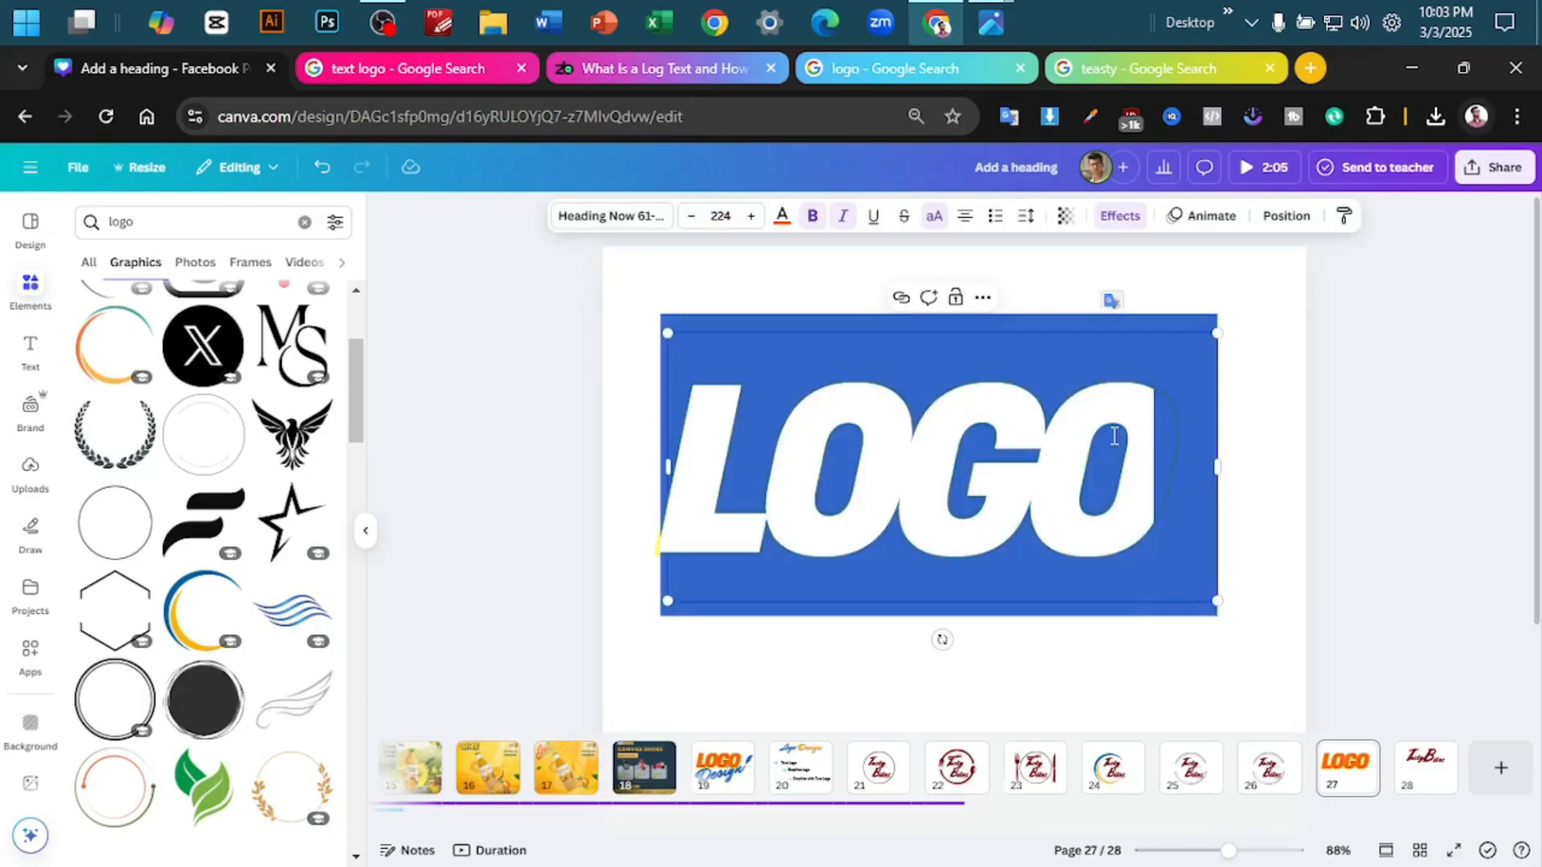
{"action": "left_click", "coordinate": [1212, 465]}
{"action": "left_click", "coordinate": [1035, 482]}
{"action": "left_click", "coordinate": [1291, 429]}
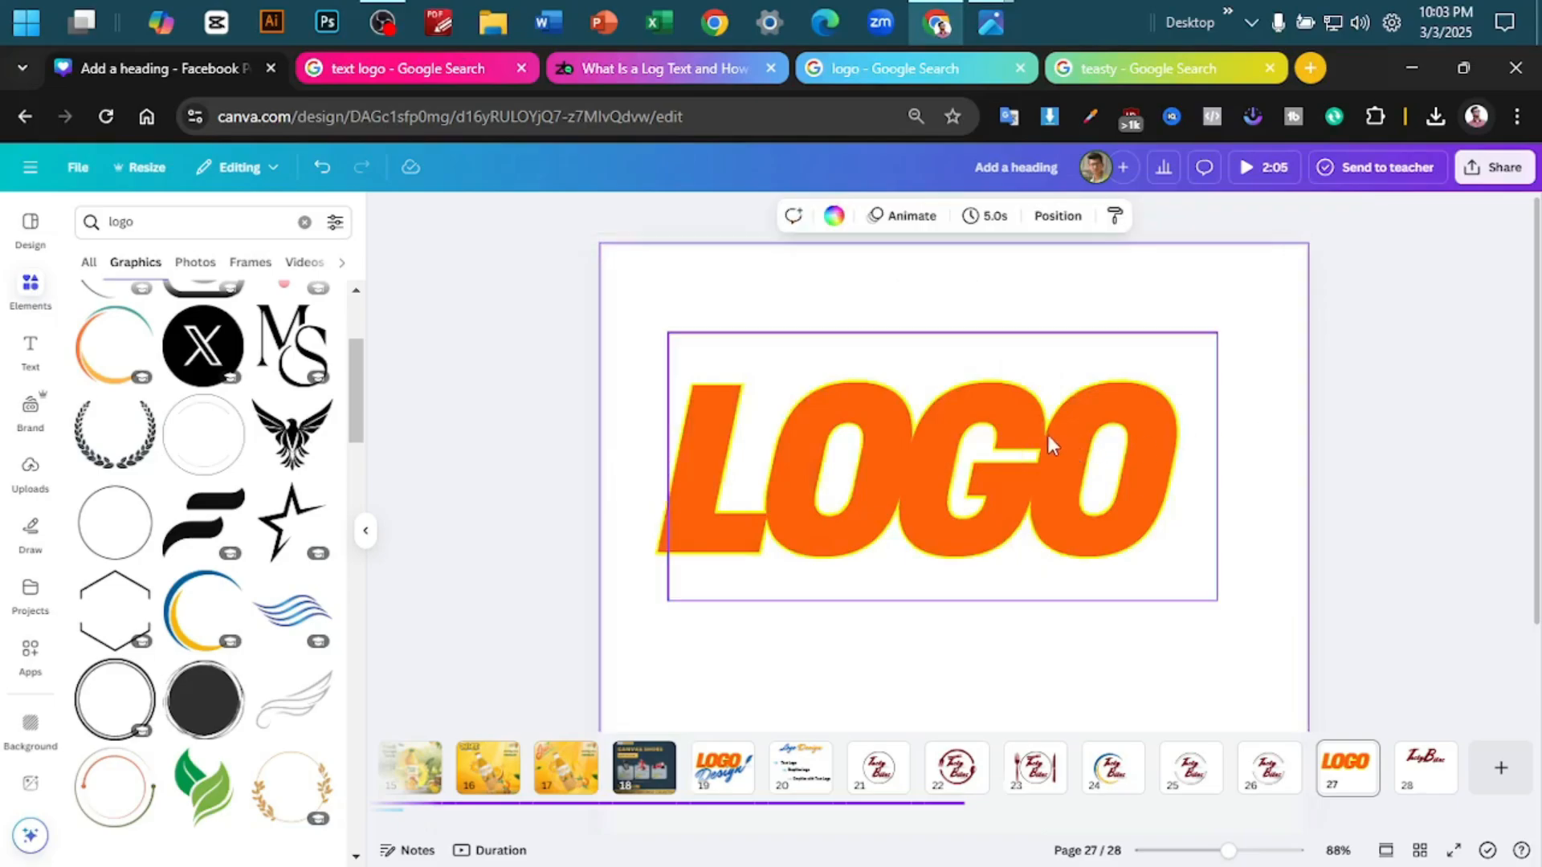
- Make two copies of the LOGO text on the lower half of page 27 and shift the original slightly up
{"action": "left_click_drag", "start_coordinate": [1046, 434], "coordinate": [1052, 618]}
{"action": "scroll", "coordinate": [1053, 615], "scroll_direction": "down", "scroll_amount": 2}
{"action": "left_click_drag", "start_coordinate": [1104, 338], "coordinate": [1116, 260]}
{"action": "left_click_drag", "start_coordinate": [917, 540], "coordinate": [912, 566]}
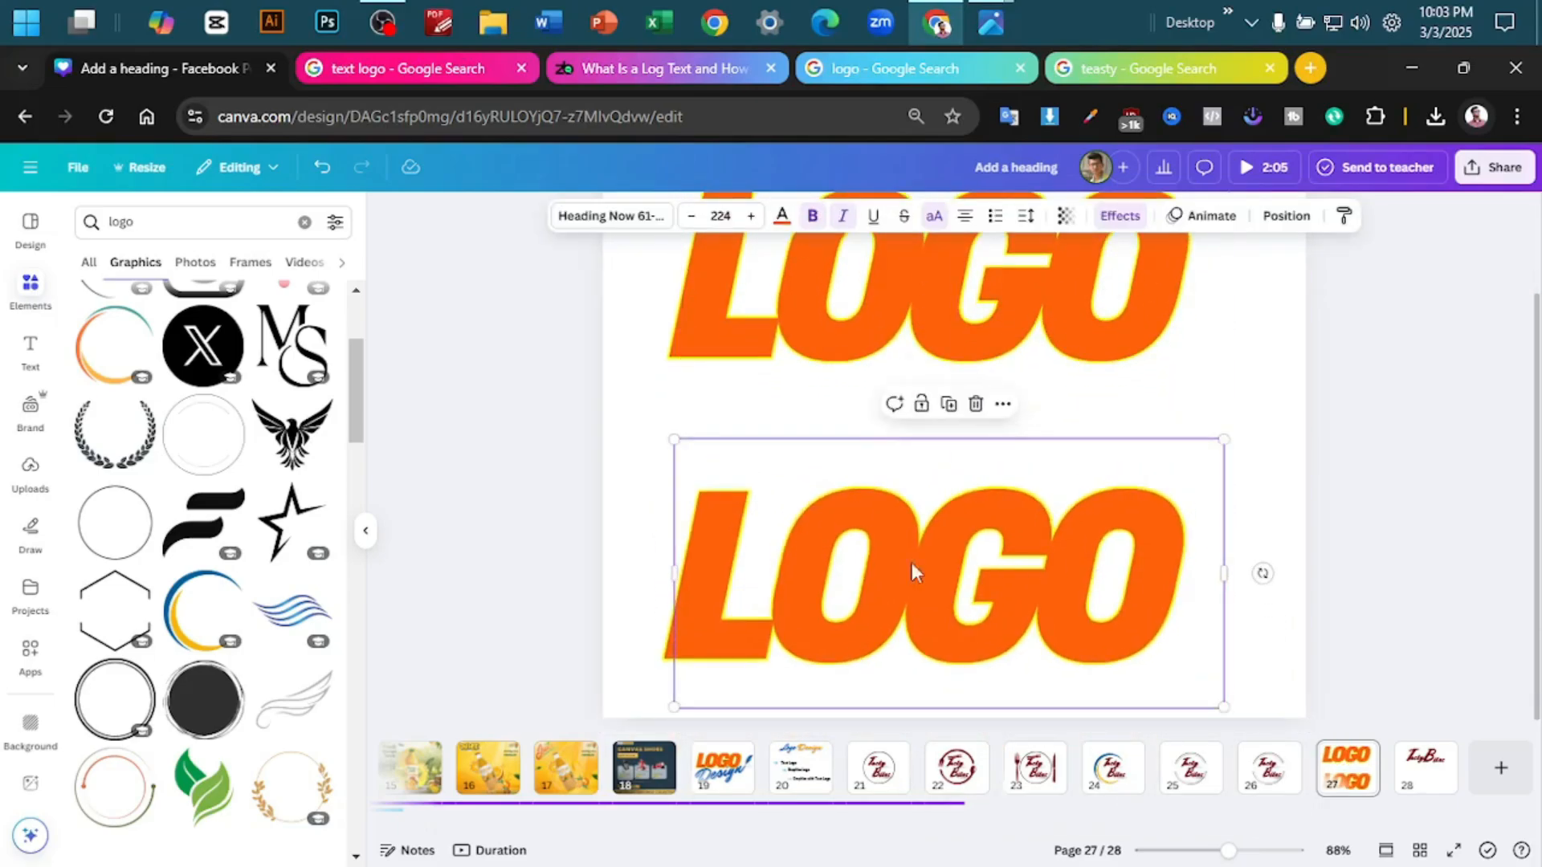
{"action": "left_click", "coordinate": [865, 561]}
{"action": "left_click", "coordinate": [1084, 558]}
{"action": "left_click_drag", "start_coordinate": [1015, 647], "coordinate": [1067, 831]}
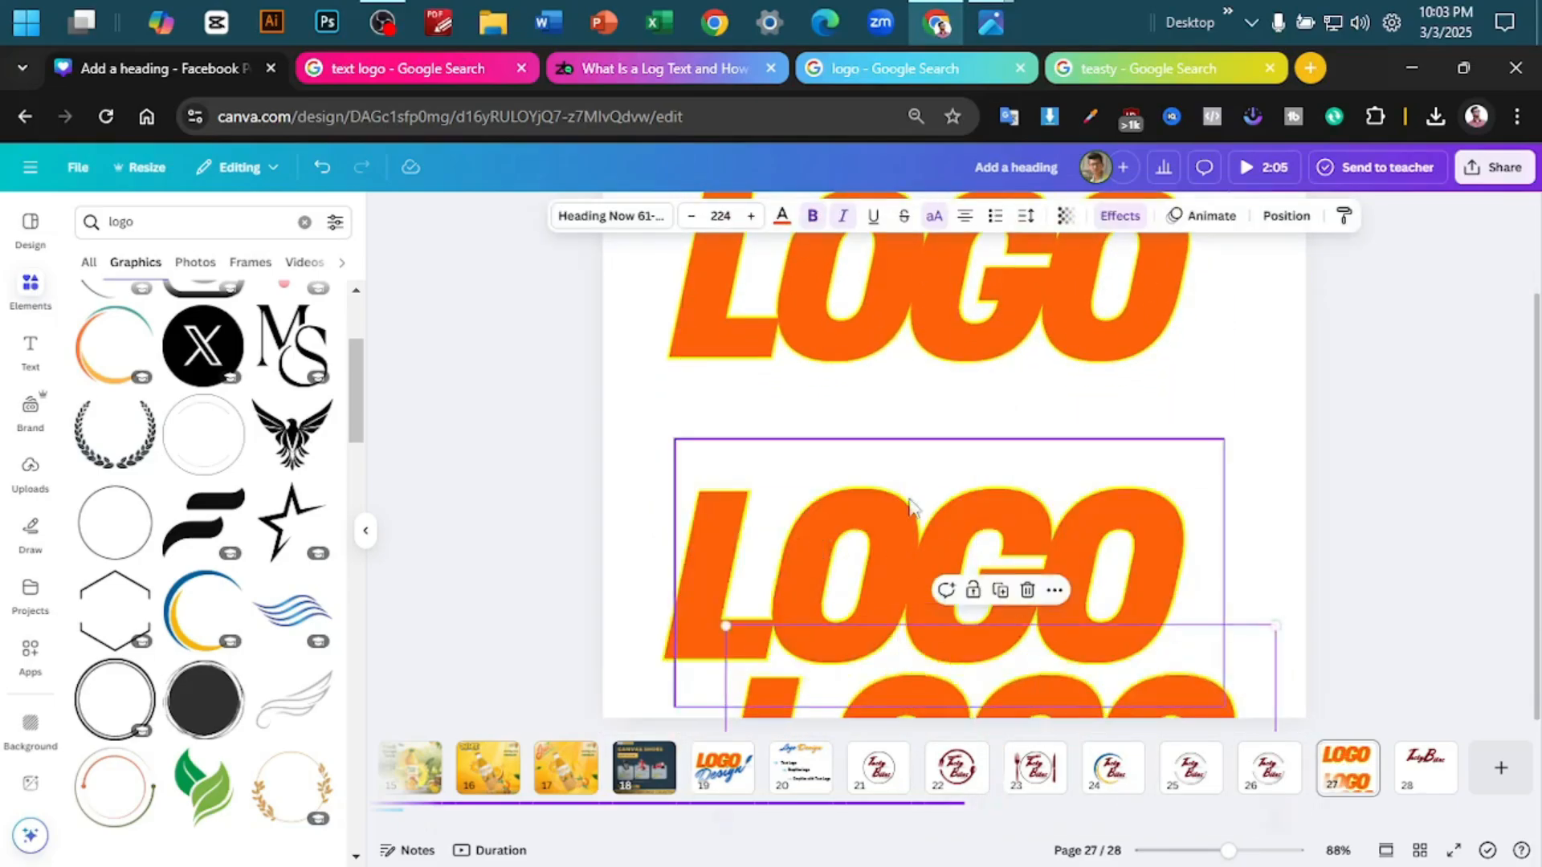
- Reduce the middle LOGO copy to the single letter L and place it on the left side beneath the full word
{"action": "left_click", "coordinate": [848, 511]}
{"action": "left_click", "coordinate": [816, 514]}
{"action": "key", "text": "ctrl+a"}
{"action": "left_click", "coordinate": [860, 524]}
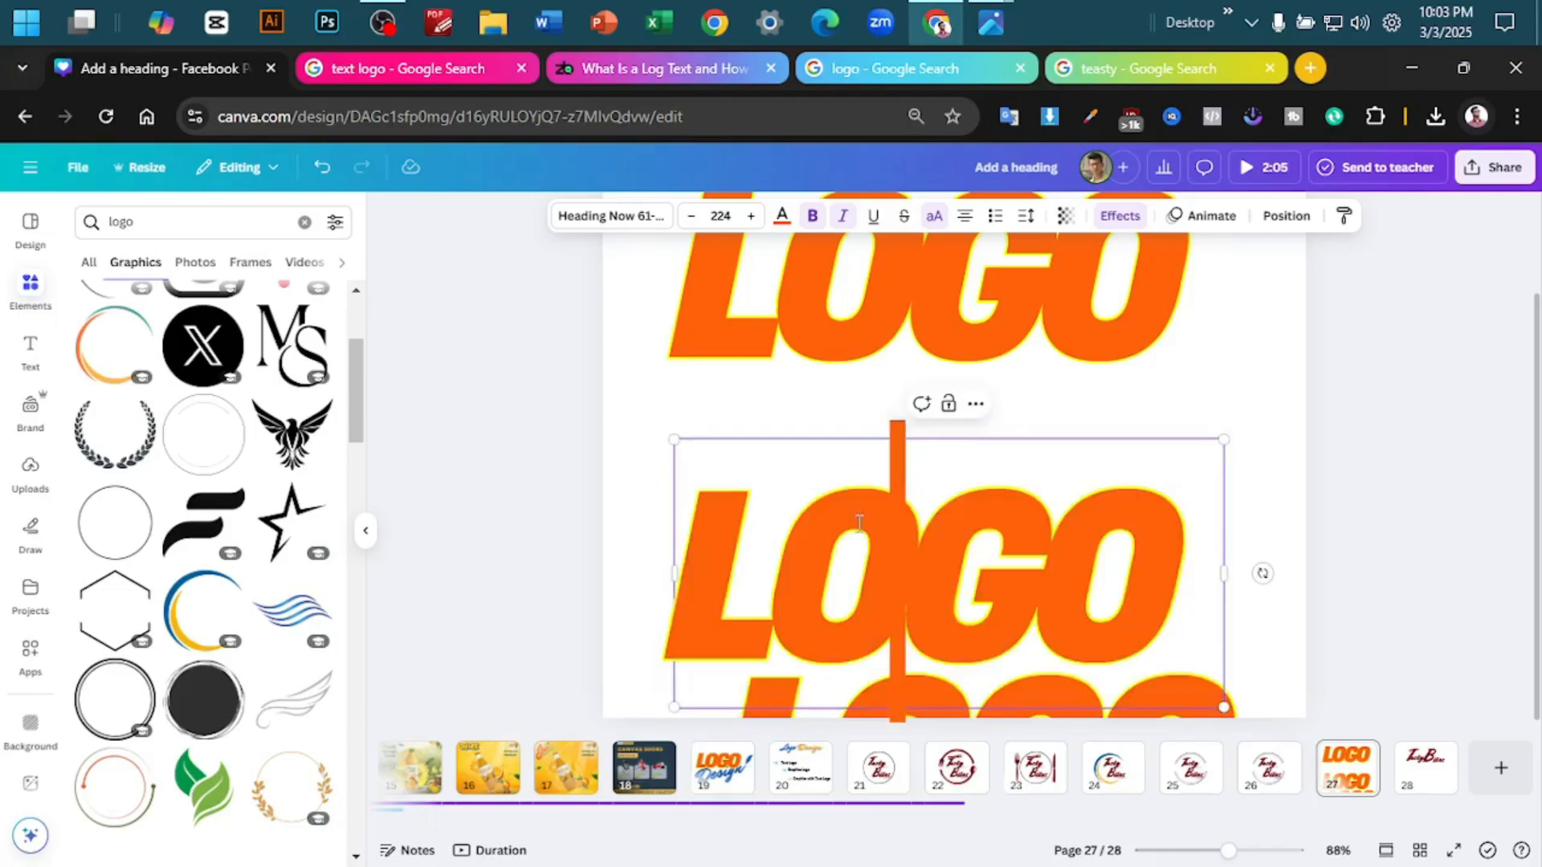
{"action": "left_click_drag", "start_coordinate": [797, 524], "coordinate": [1132, 531]}
{"action": "key", "text": "BackSpace"}
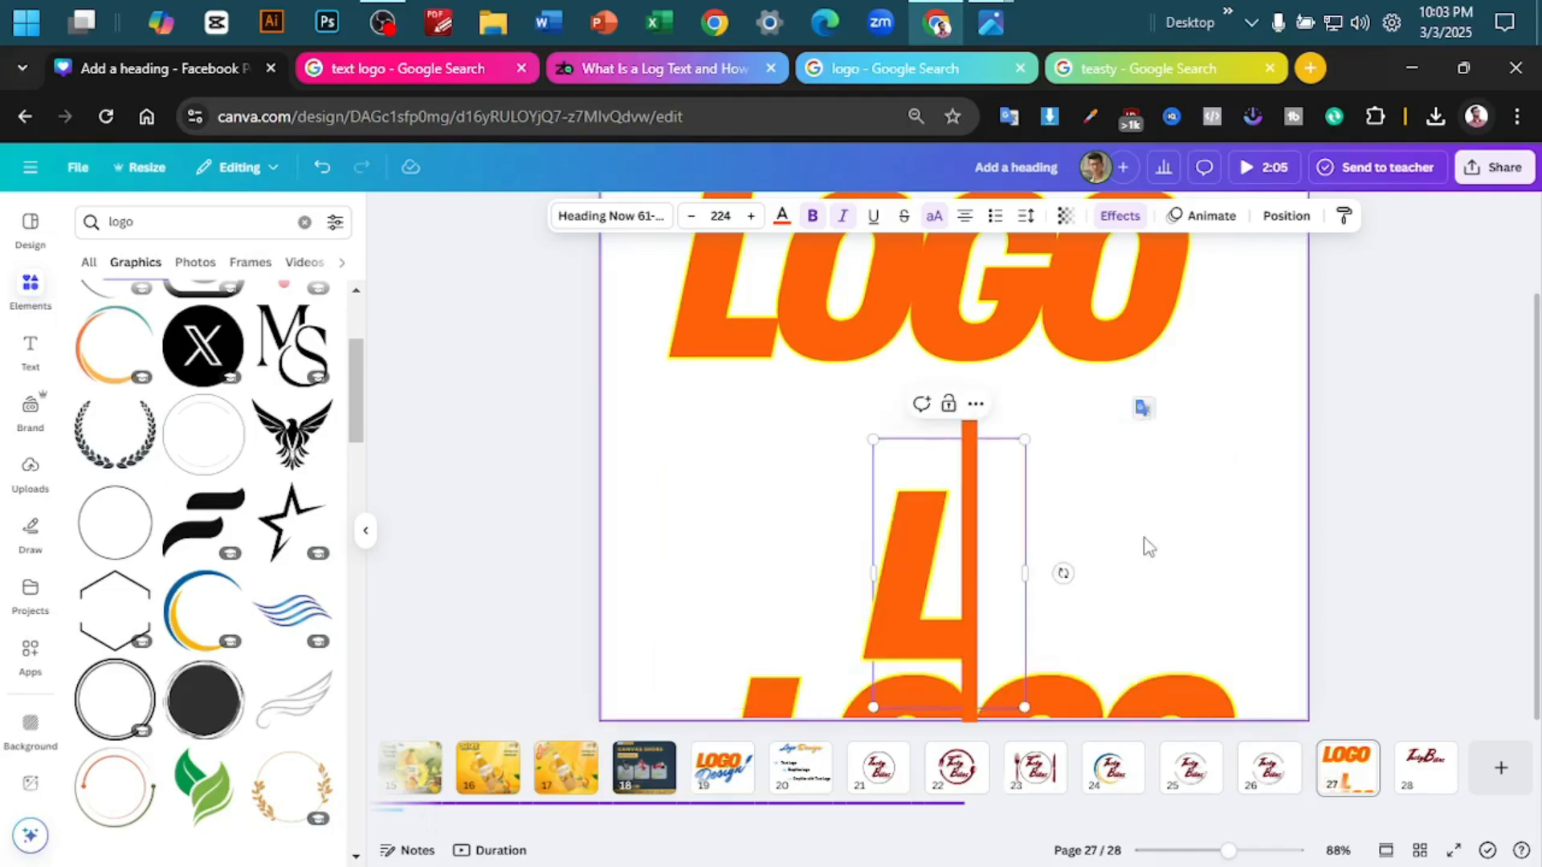
{"action": "left_click_drag", "start_coordinate": [747, 493], "coordinate": [772, 517]}
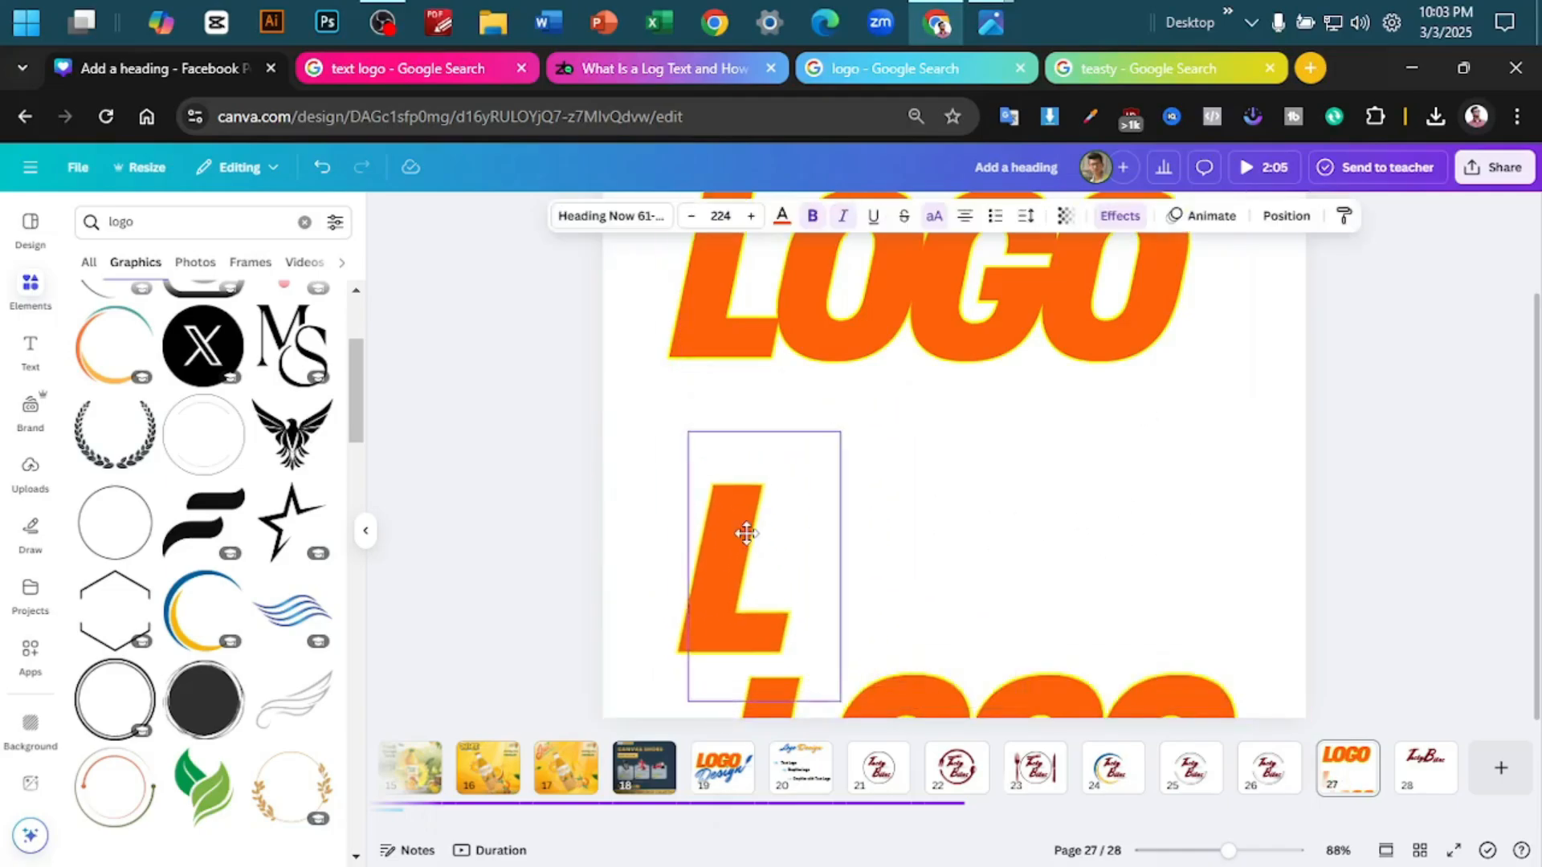
- Move the lowest LOGO copy up, reduce it to the single letter G and place it level with the L, leaving a gap between them
{"action": "left_click_drag", "start_coordinate": [1053, 685], "coordinate": [1036, 516]}
{"action": "double_click", "coordinate": [1035, 517]}
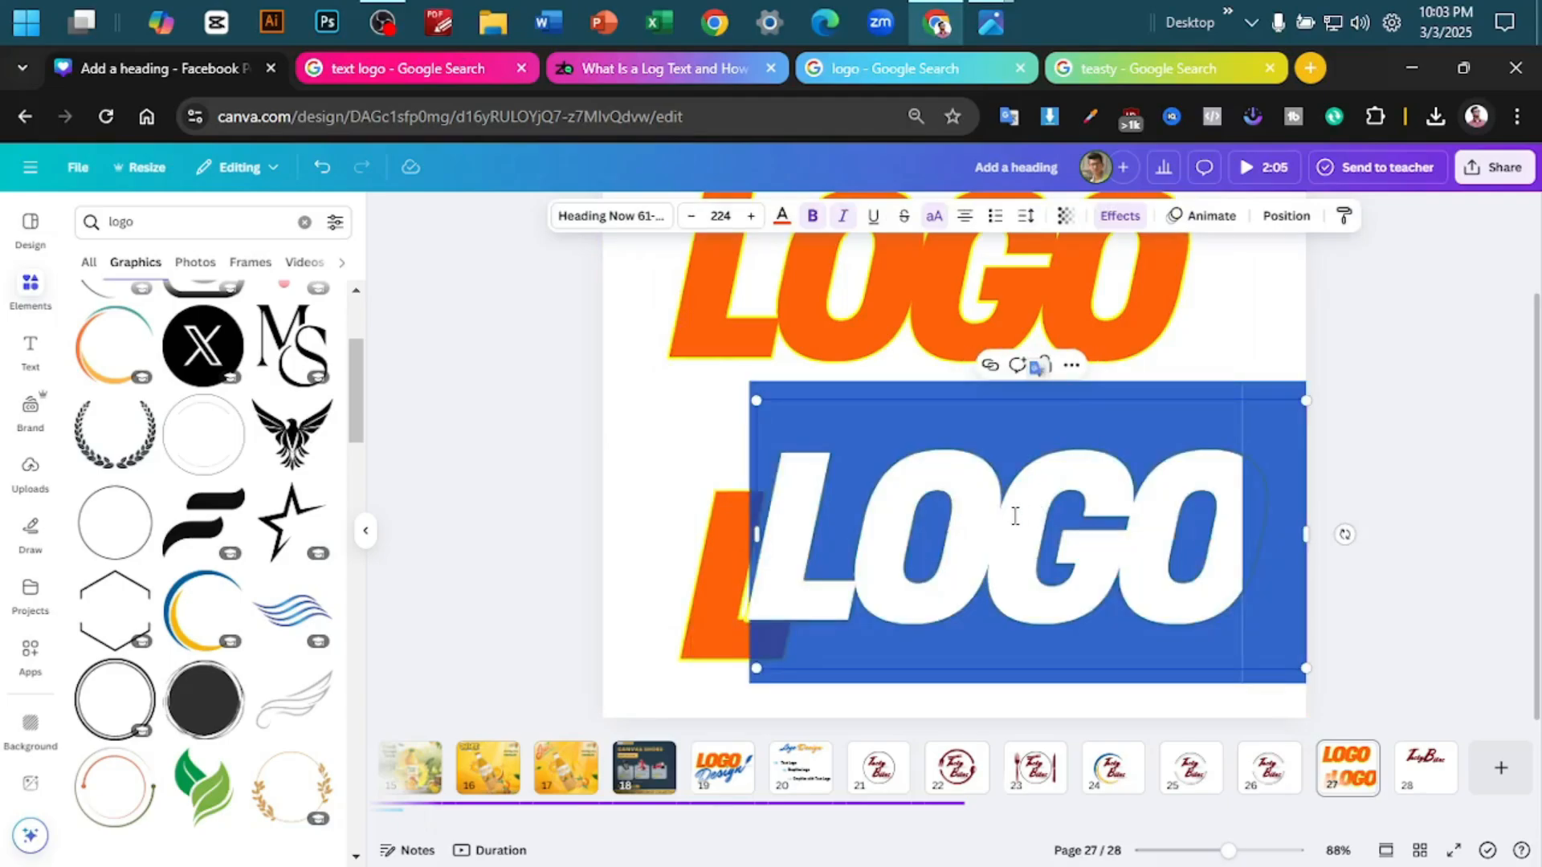
{"action": "left_click", "coordinate": [1007, 517]}
{"action": "key", "text": "BackSpace"}
{"action": "key", "text": "BackSpace"}
{"action": "left_click", "coordinate": [1122, 501]}
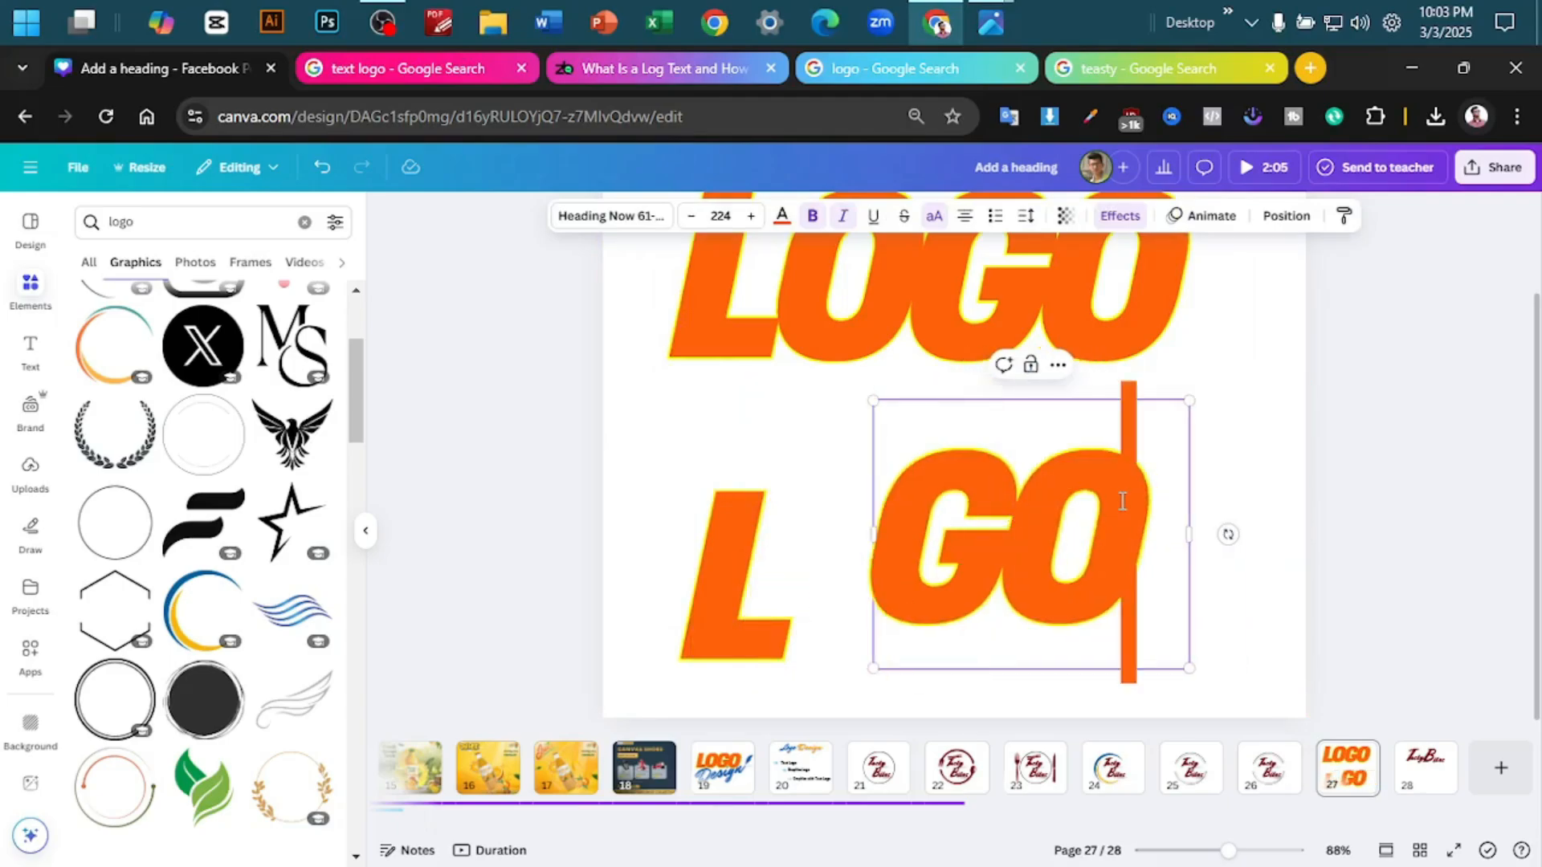
{"action": "key", "text": "BackSpace"}
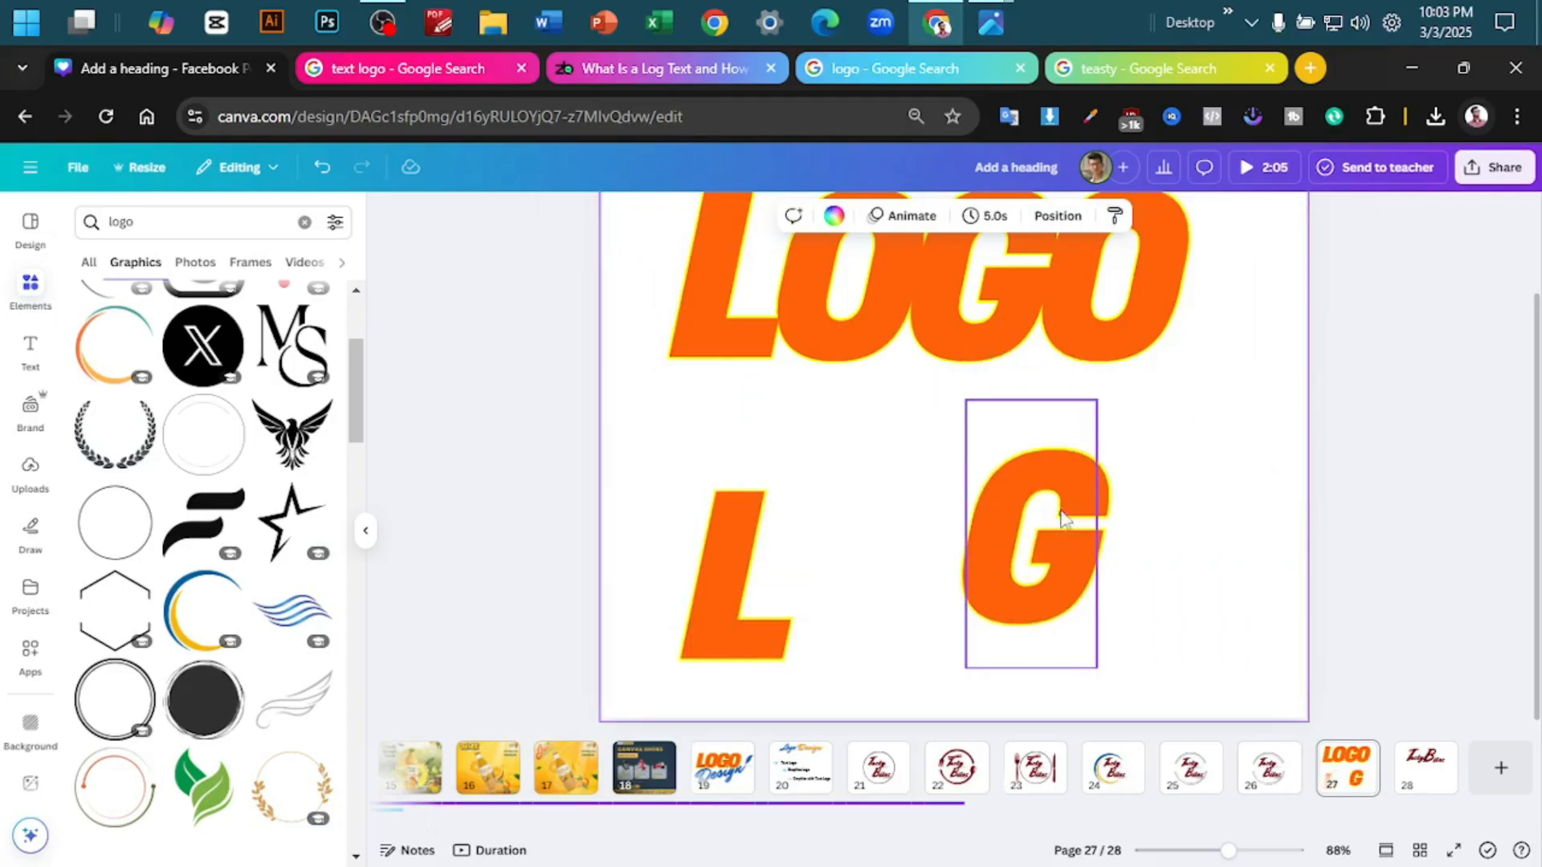
{"action": "left_click", "coordinate": [851, 546]}
{"action": "scroll", "coordinate": [337, 598], "scroll_direction": "down", "scroll_amount": 5}
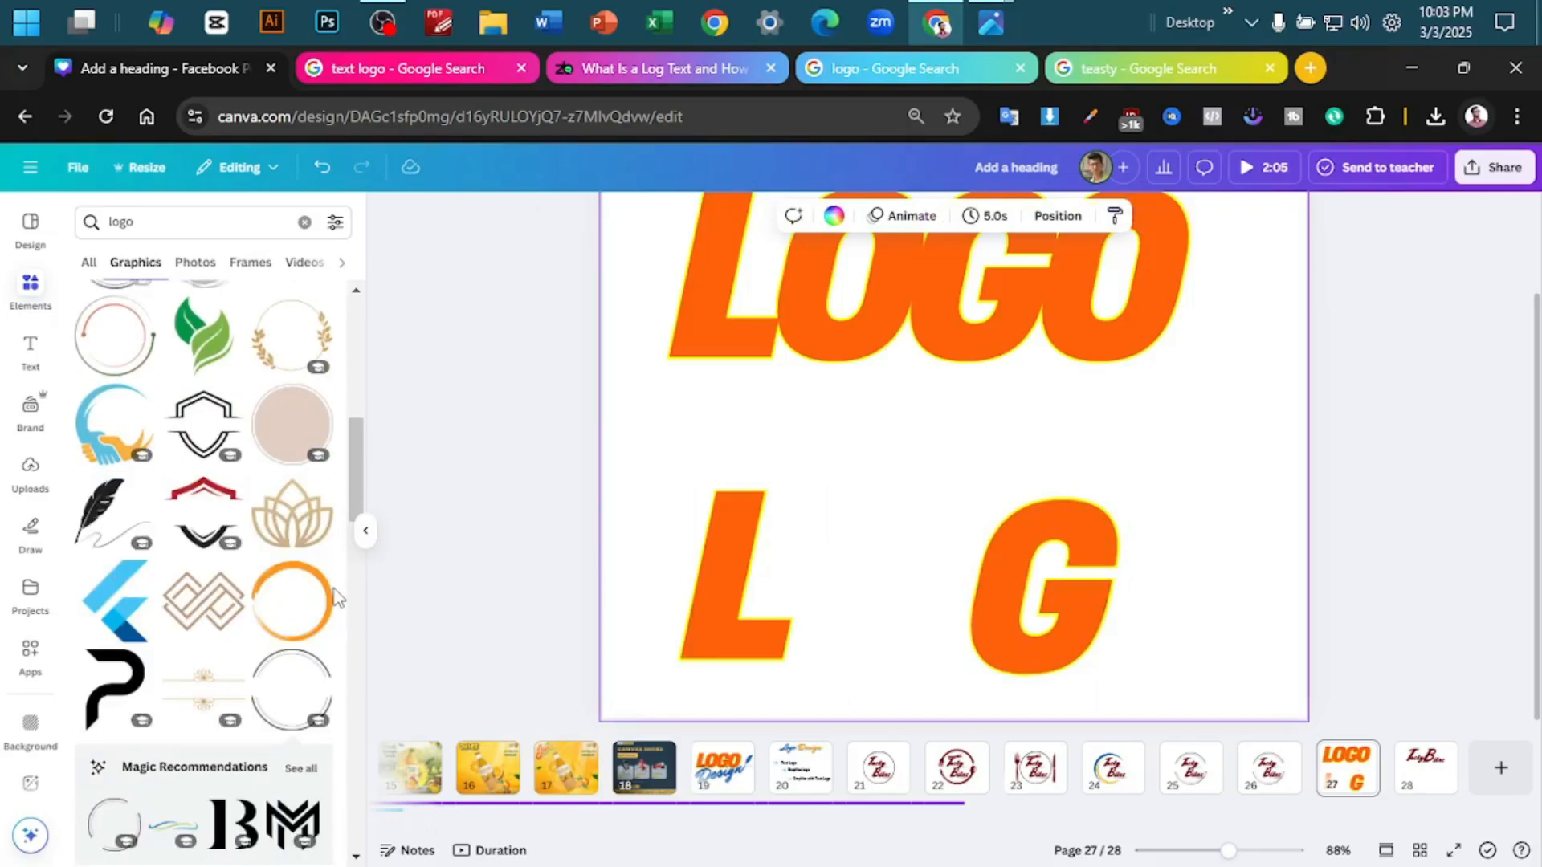
- Search the graphics library for "circle frame" and browse the ring designs
{"action": "left_click", "coordinate": [183, 231]}
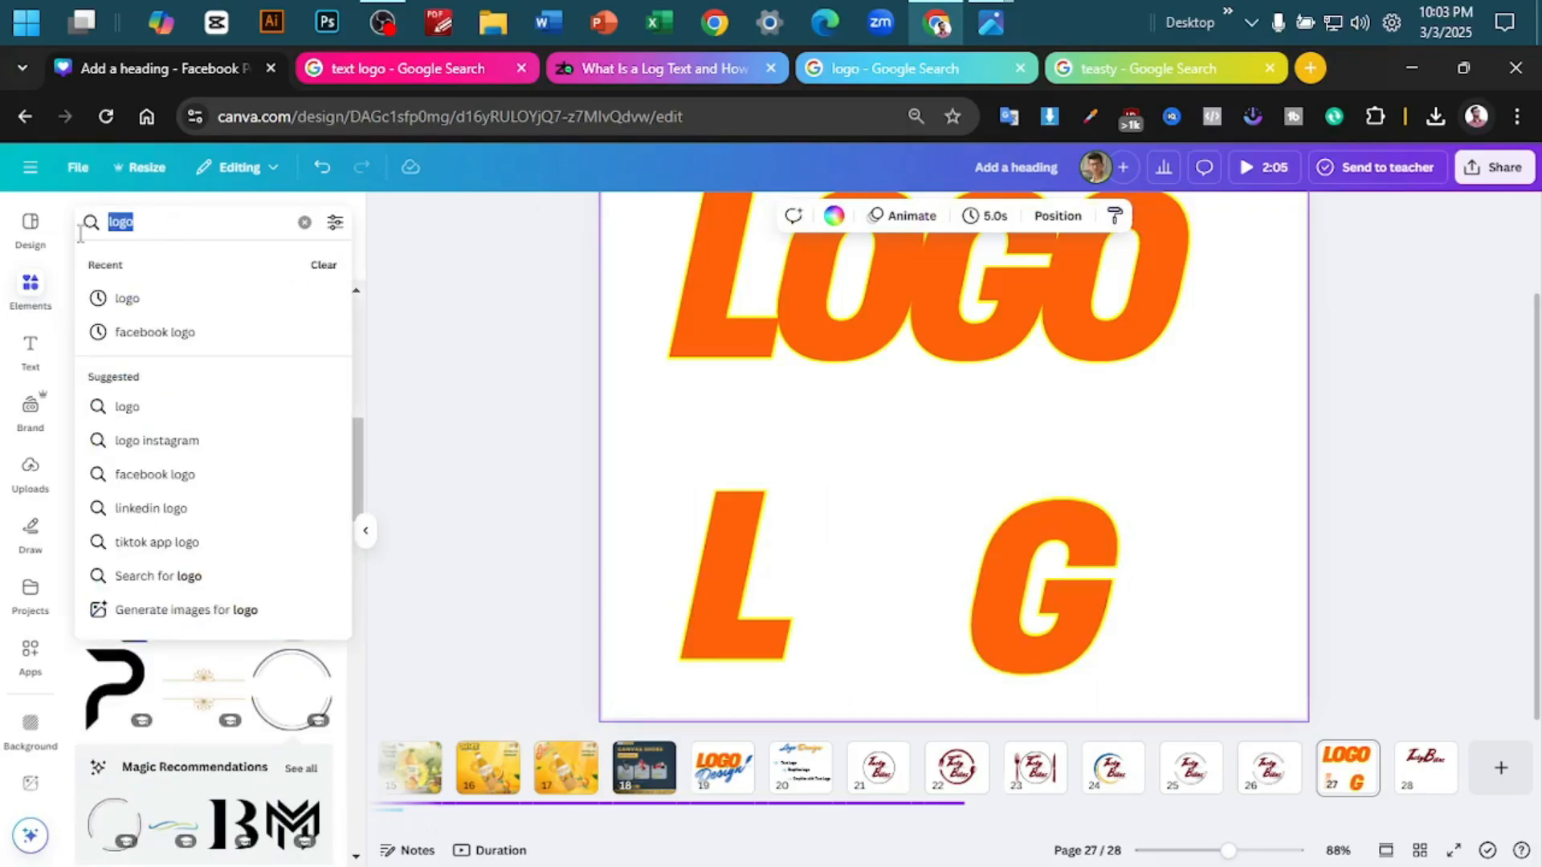
{"action": "type", "text": "circle "}
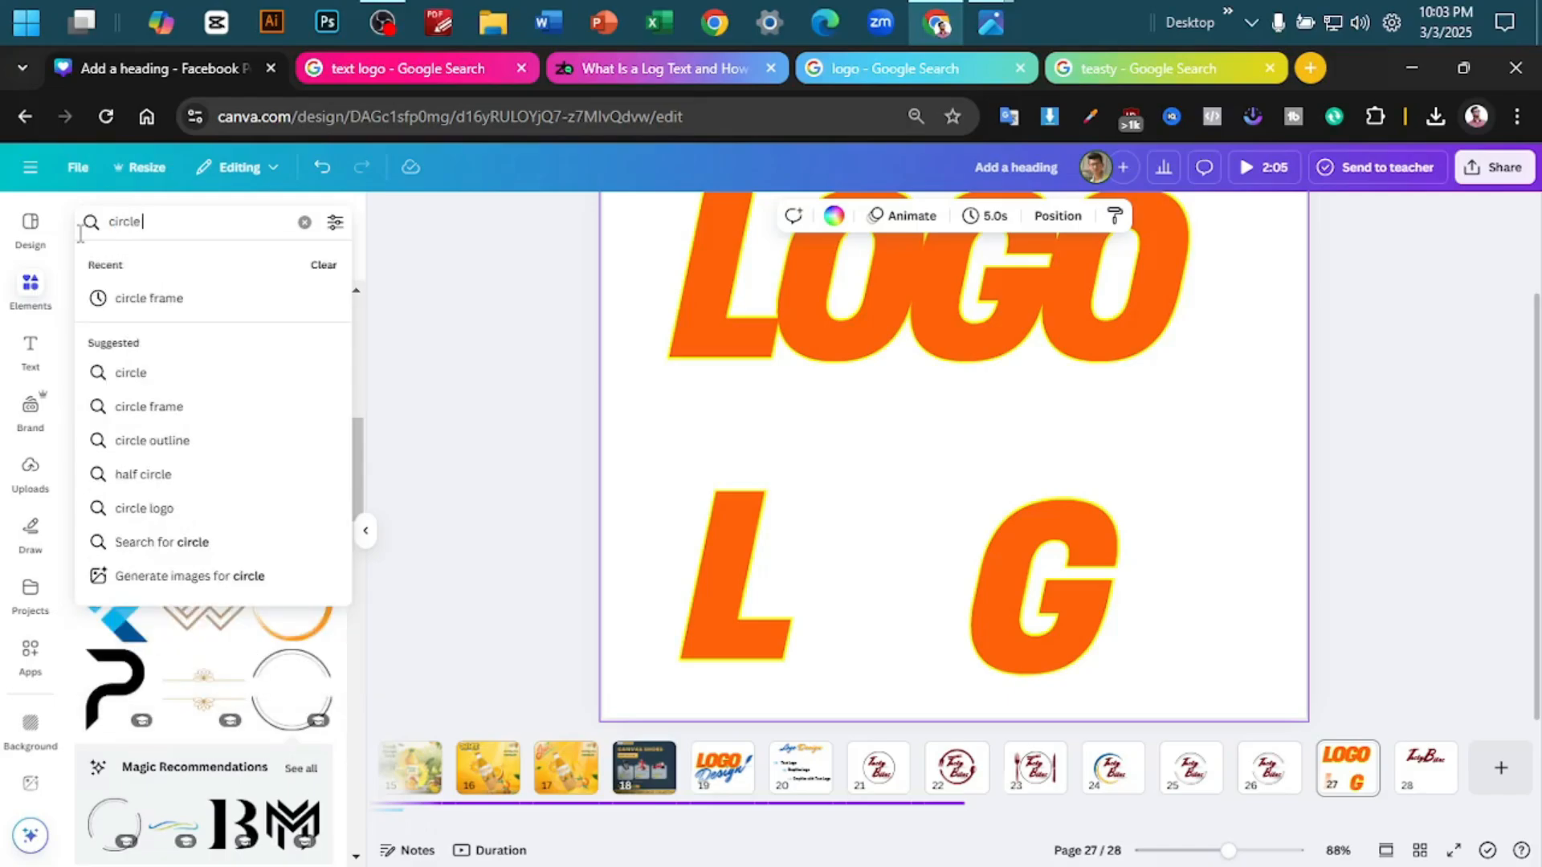
{"action": "type", "text": "frame"}
{"action": "key", "text": "Return"}
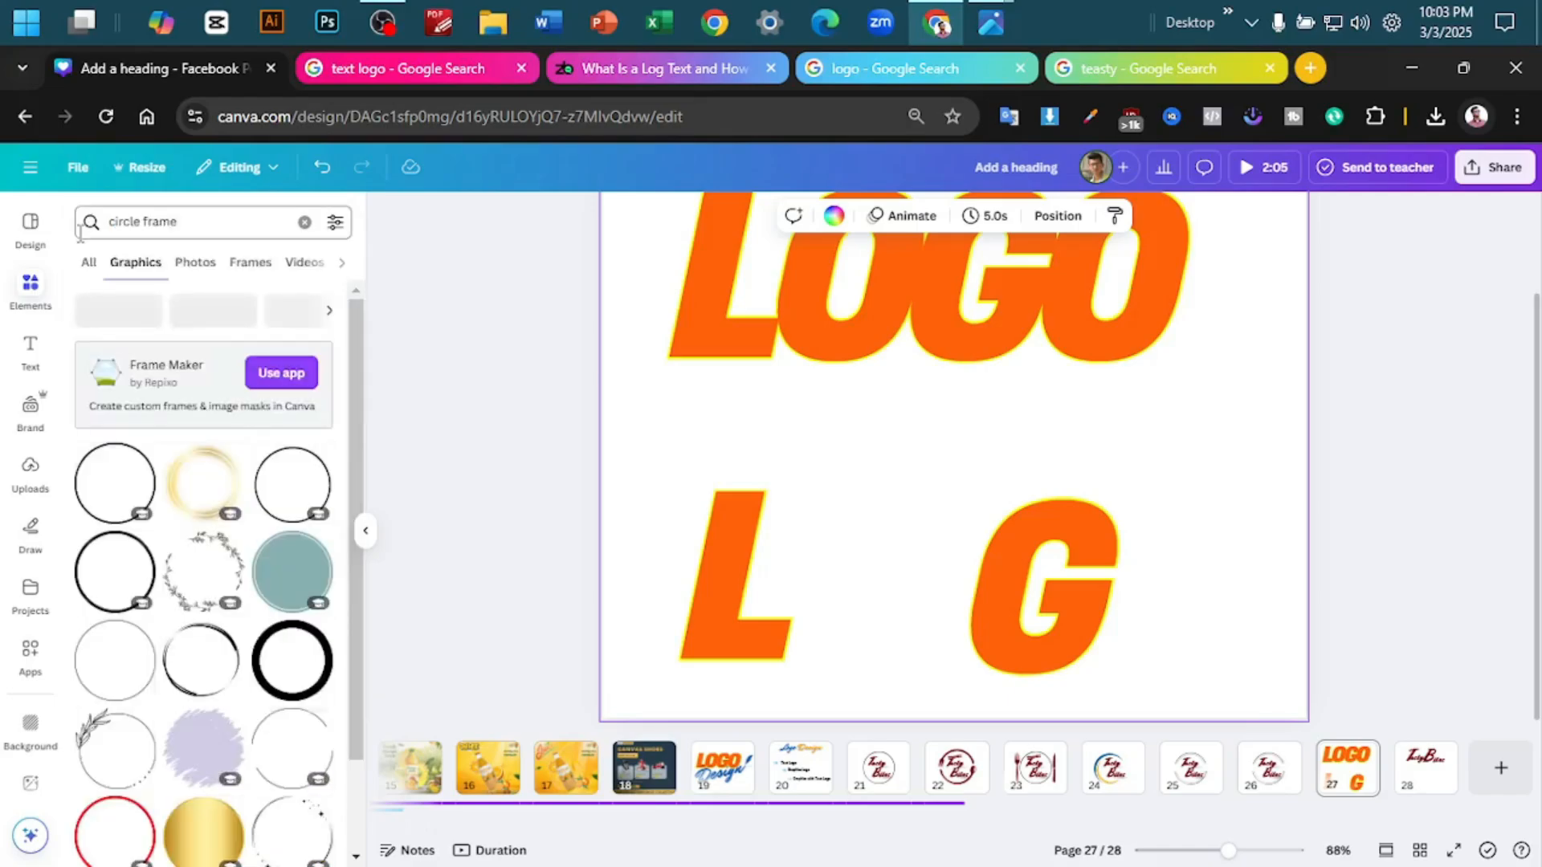
{"action": "scroll", "coordinate": [234, 482], "scroll_direction": "down", "scroll_amount": 5}
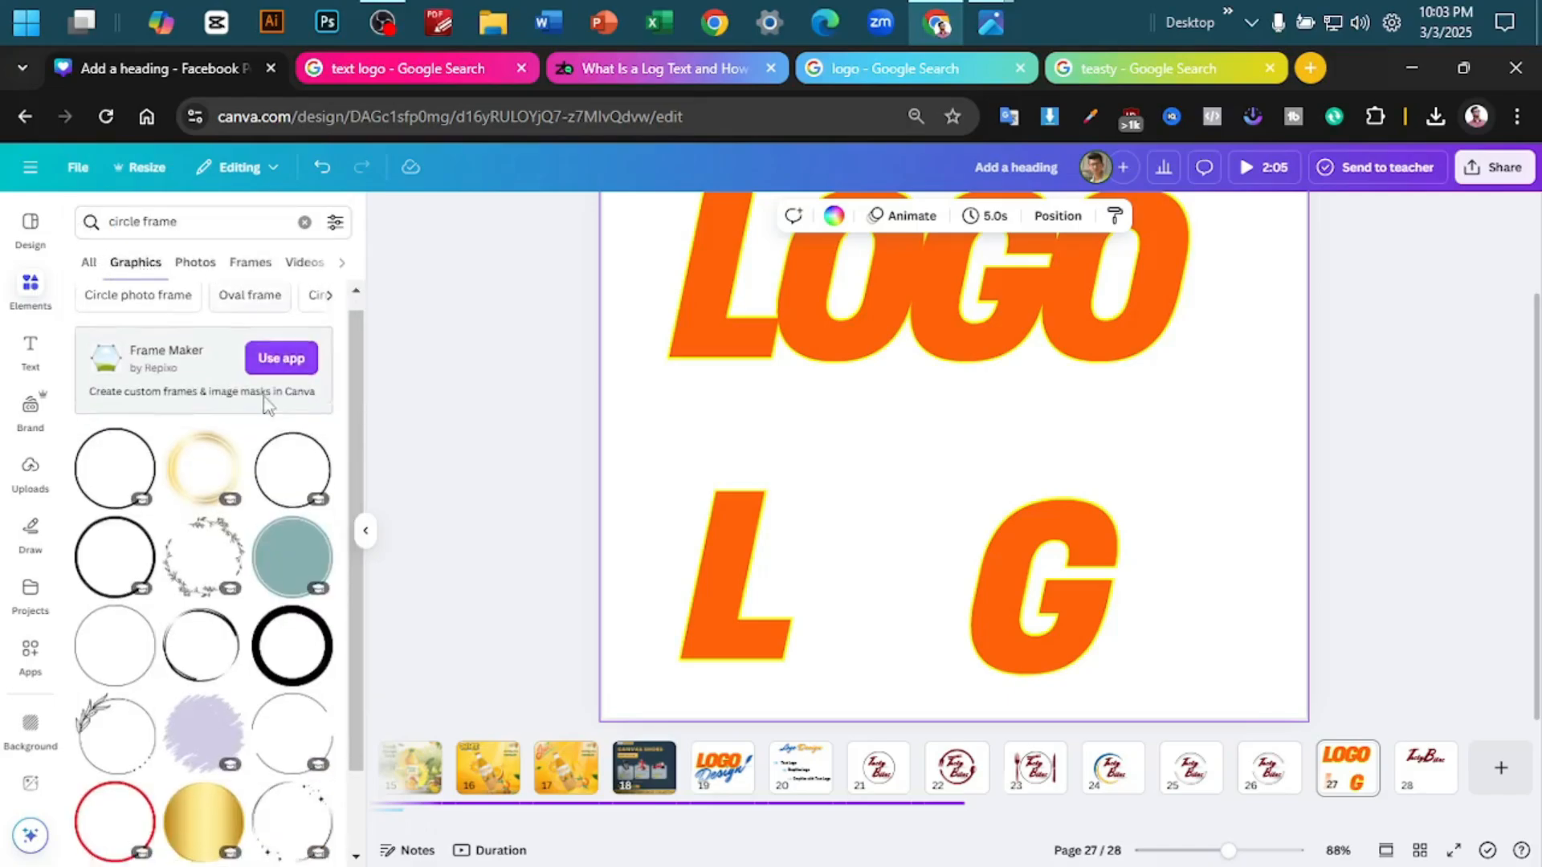
- Add the teal, green and yellow ring to page 27 and shrink it to fit between the L and the G
{"action": "left_click", "coordinate": [118, 560]}
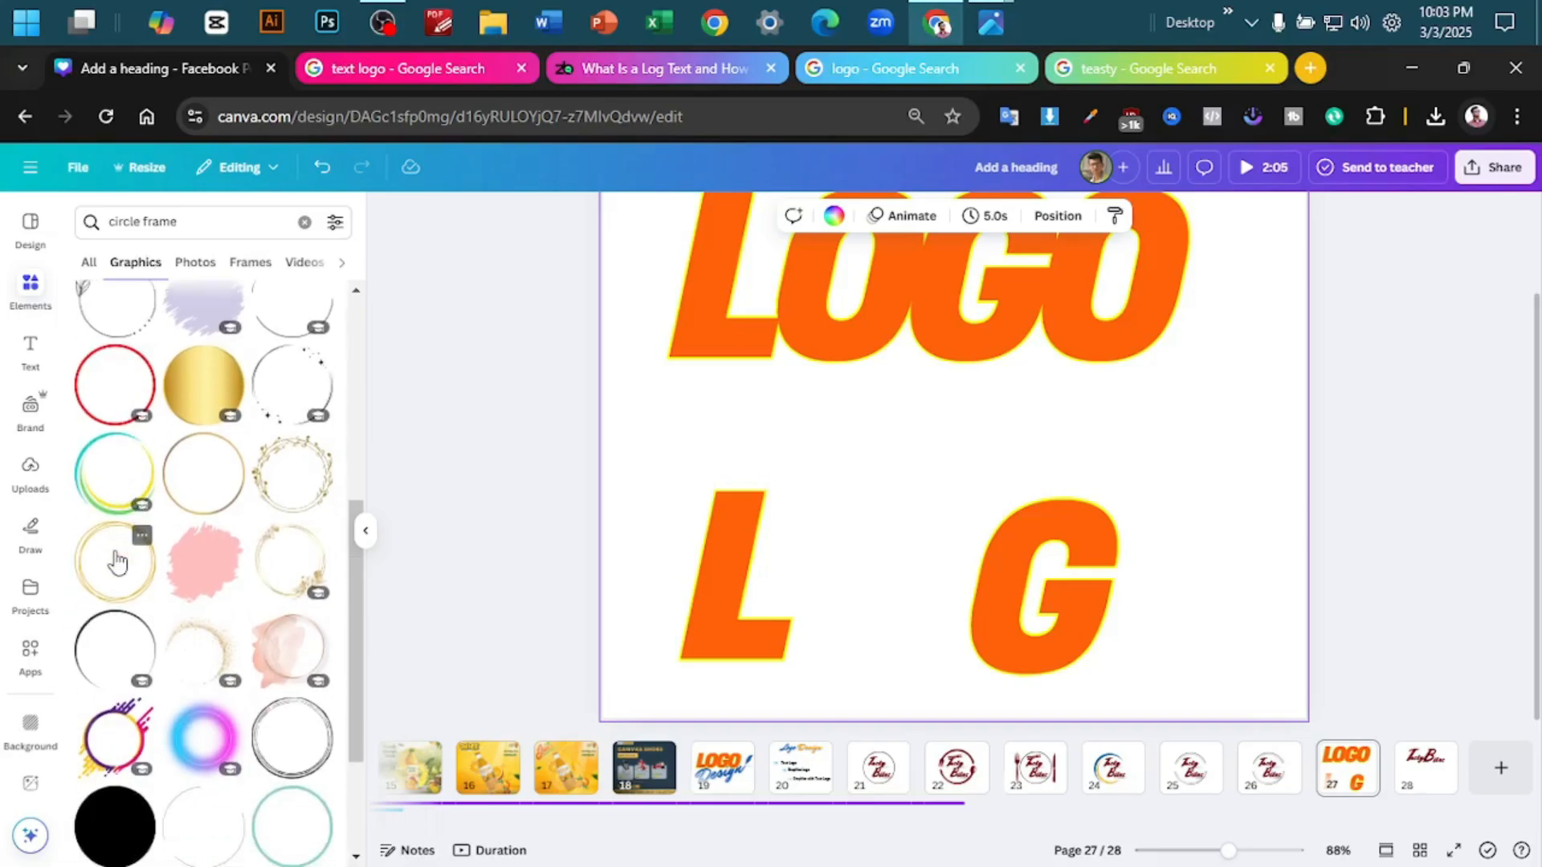
{"action": "left_click_drag", "start_coordinate": [970, 509], "coordinate": [920, 576]}
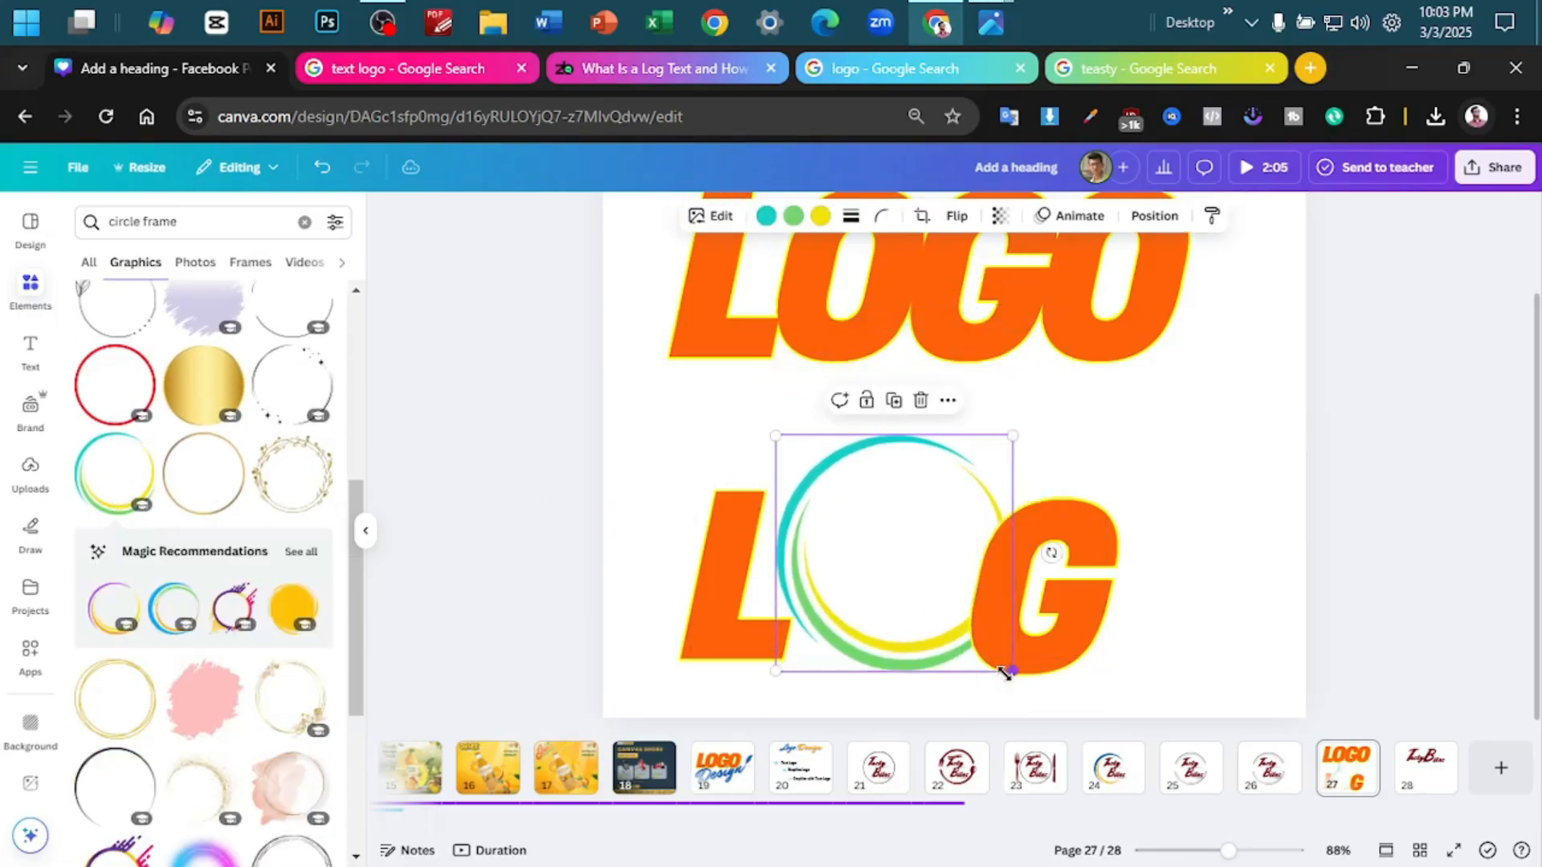
{"action": "left_click_drag", "start_coordinate": [1008, 667], "coordinate": [887, 616]}
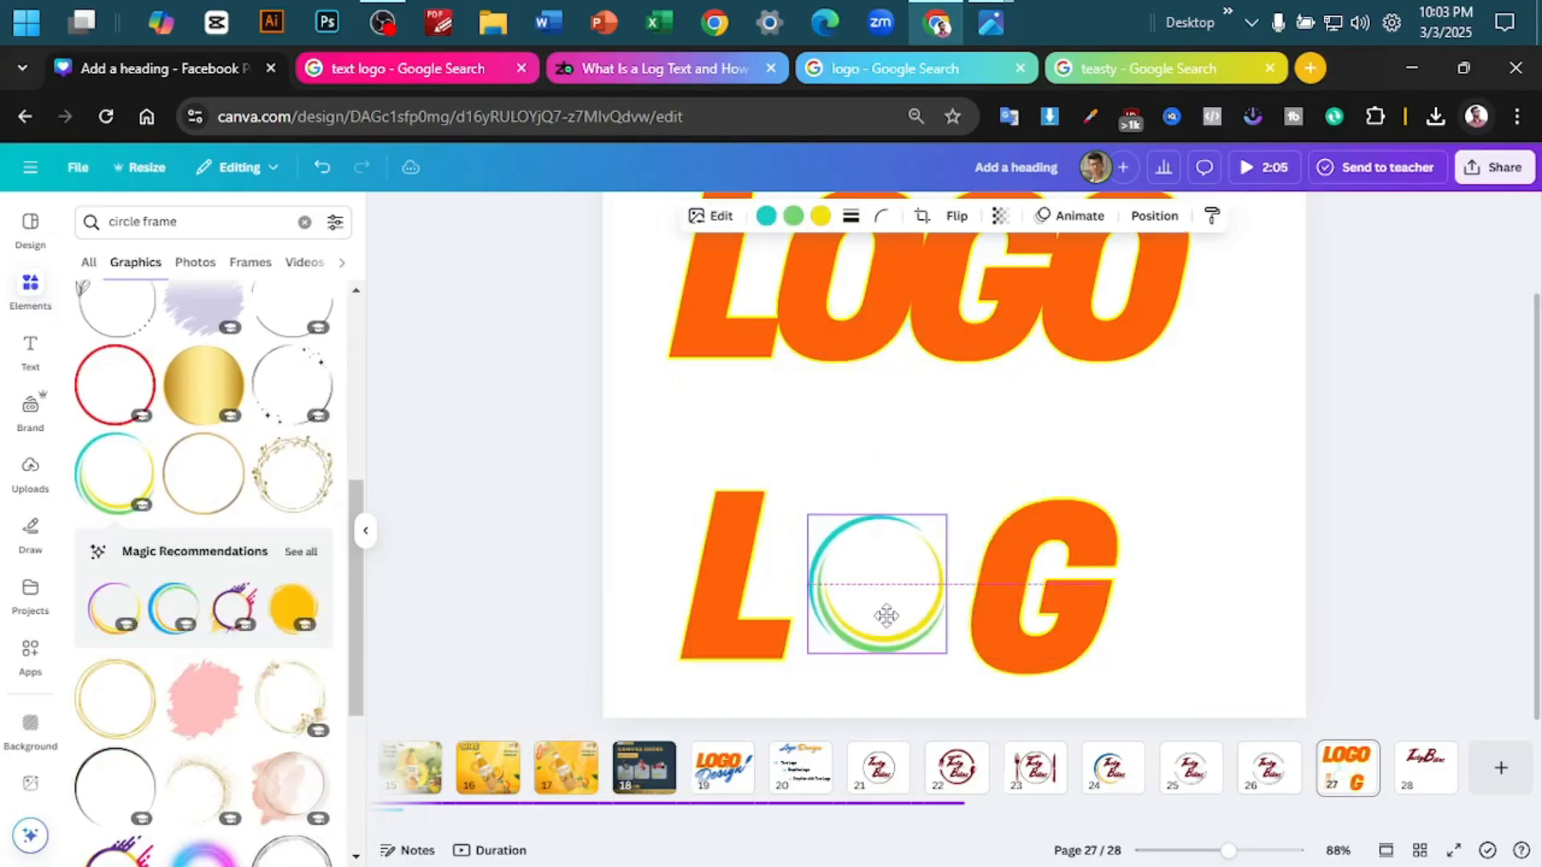
{"action": "left_click", "coordinate": [1232, 586]}
- Make a copy of the coloured ring and place it after the G as the second O
{"action": "scroll", "coordinate": [214, 608], "scroll_direction": "down", "scroll_amount": 1}
{"action": "scroll", "coordinate": [214, 608], "scroll_direction": "down", "scroll_amount": 3}
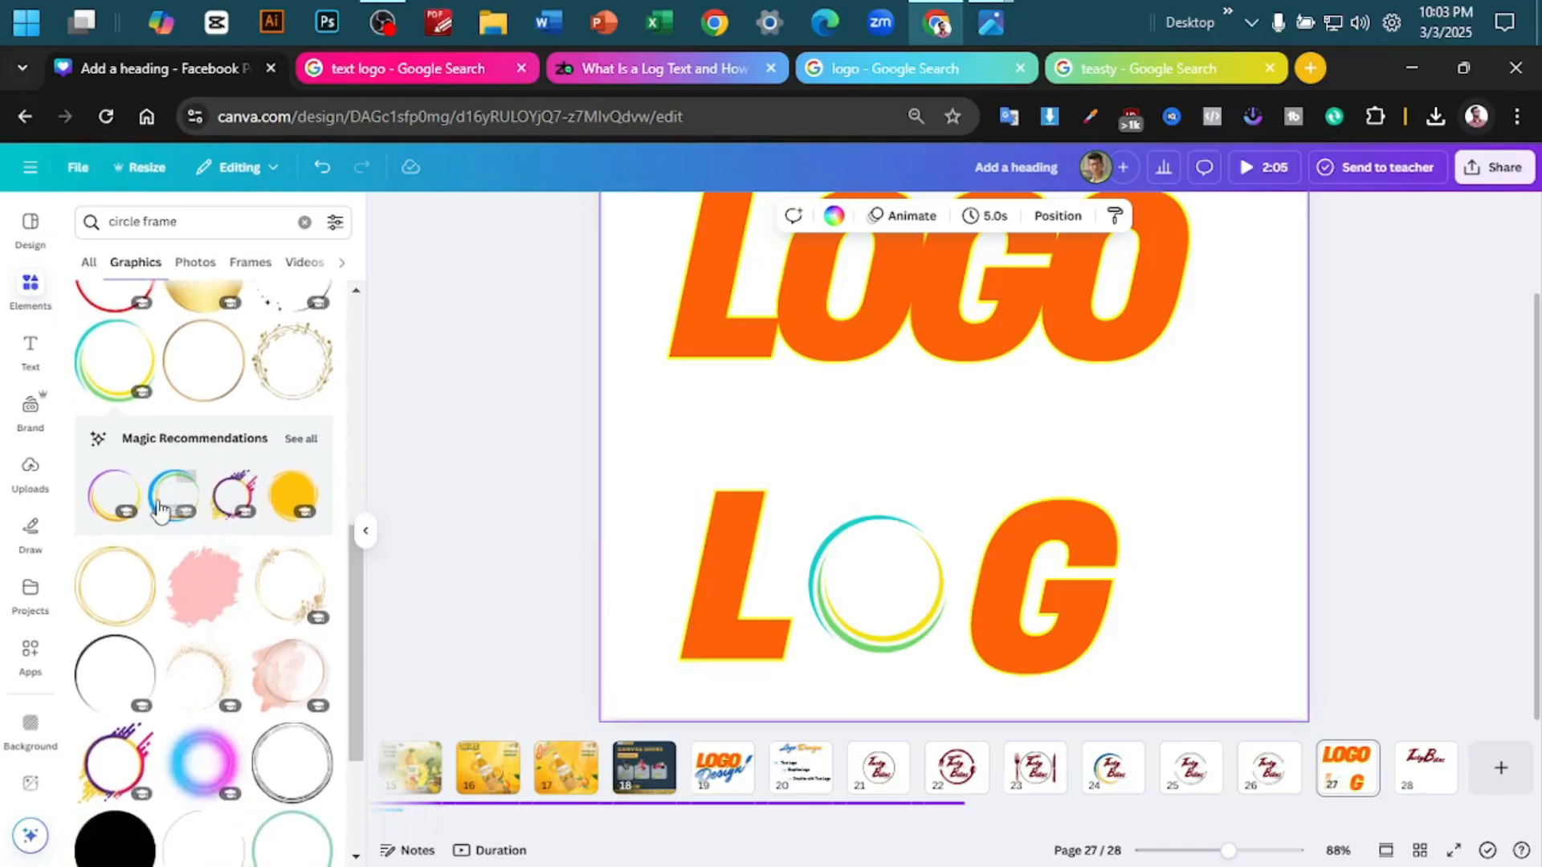
{"action": "left_click_drag", "start_coordinate": [982, 429], "coordinate": [1532, 527]}
{"action": "left_click_drag", "start_coordinate": [846, 605], "coordinate": [1171, 613]}
{"action": "left_click", "coordinate": [1391, 519]}
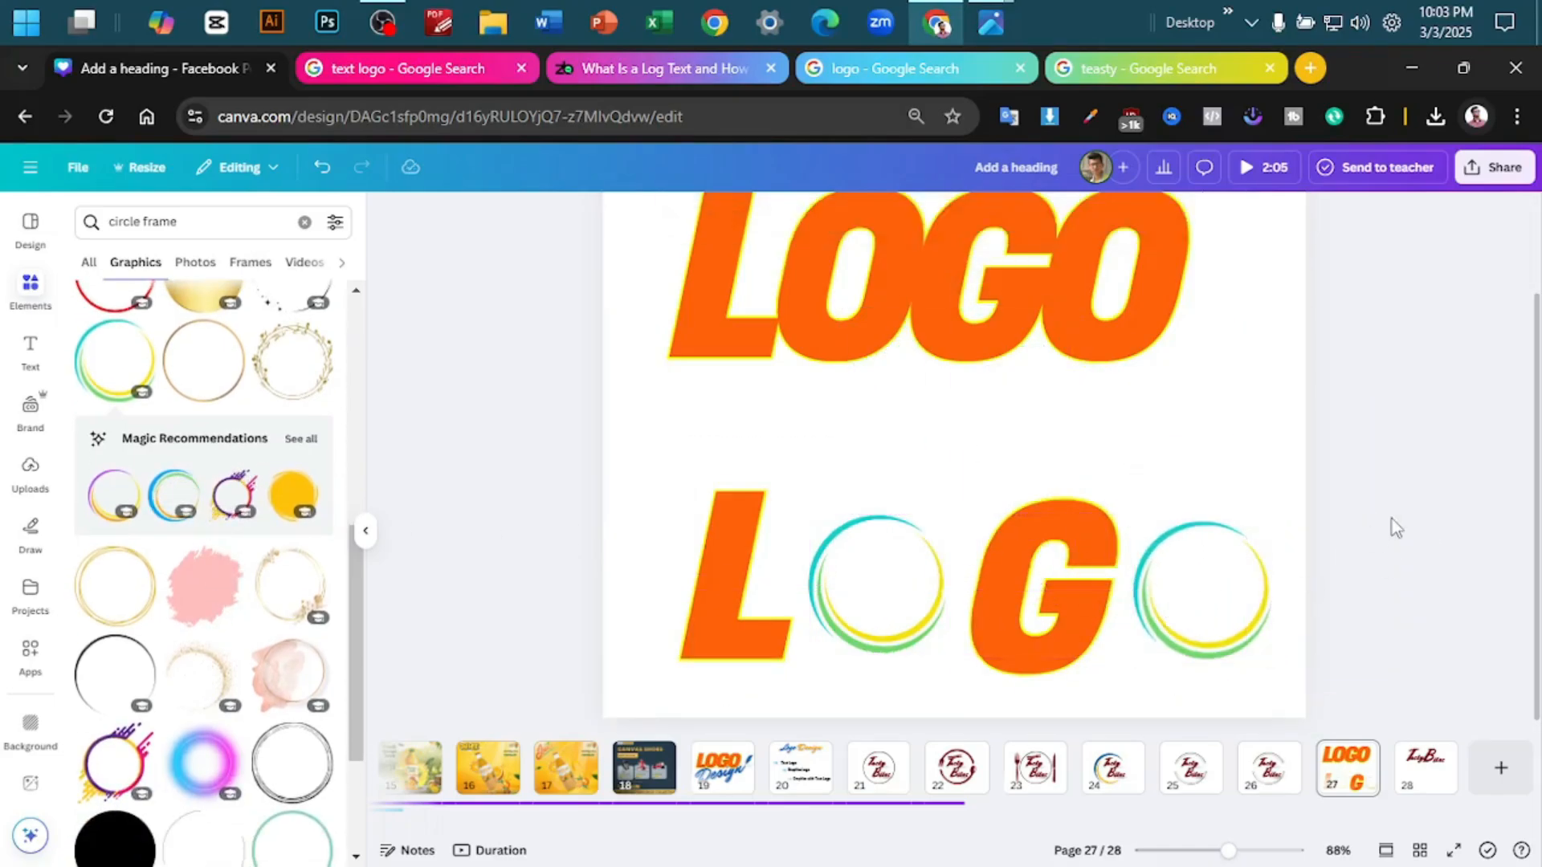
- Tighten the lower word by moving the first ring, the G and the second ring close together beside the L
{"action": "scroll", "coordinate": [1396, 518], "scroll_direction": "down", "scroll_amount": 2}
{"action": "left_click_drag", "start_coordinate": [1297, 502], "coordinate": [747, 626]}
{"action": "left_click", "coordinate": [1068, 344]}
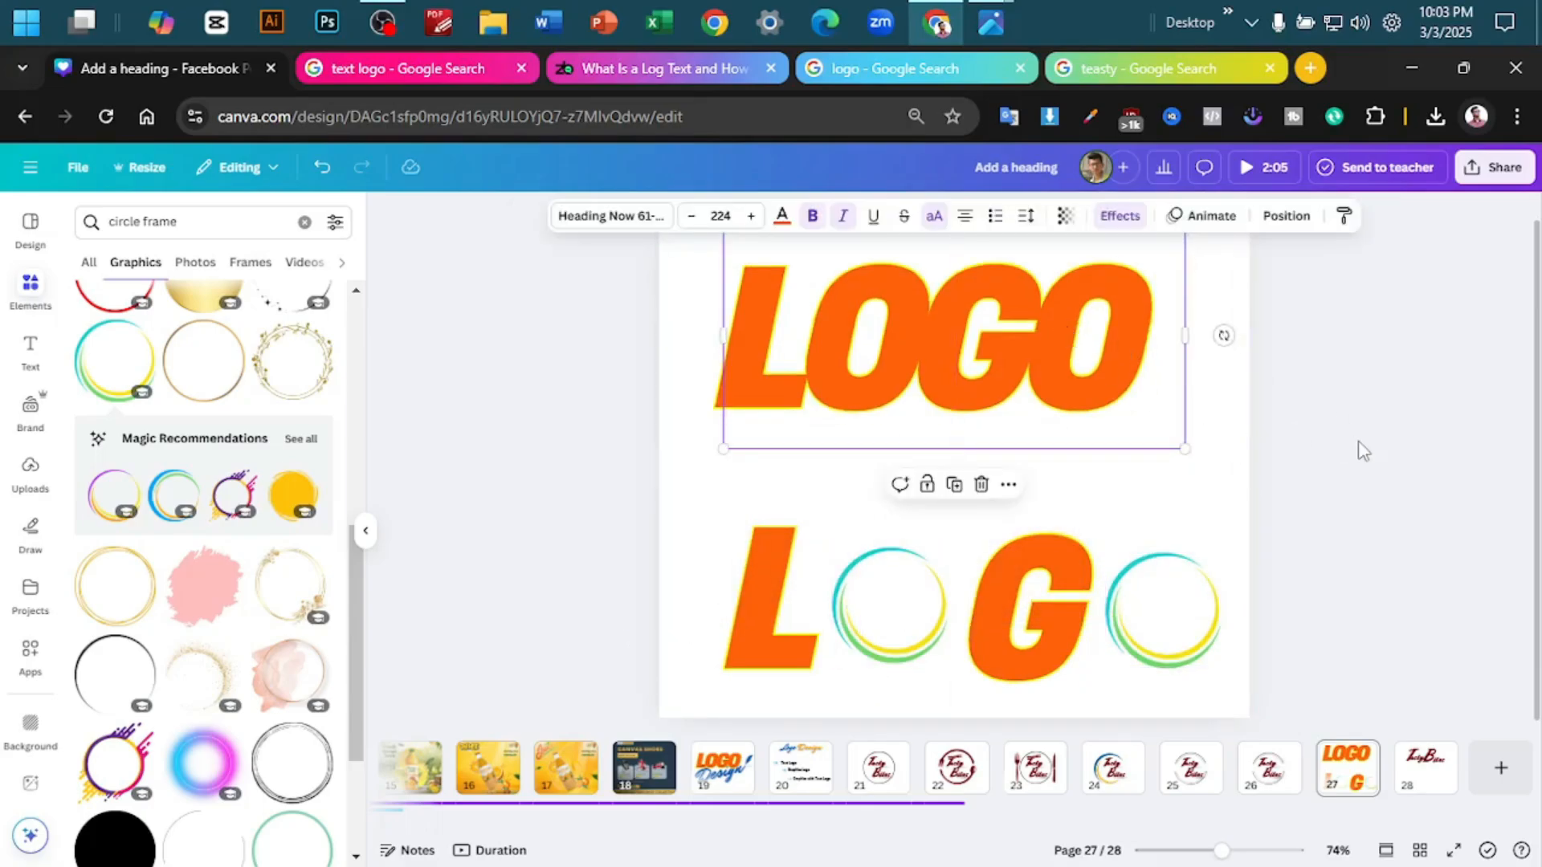
{"action": "left_click", "coordinate": [793, 668]}
{"action": "left_click_drag", "start_coordinate": [885, 615], "coordinate": [853, 615]}
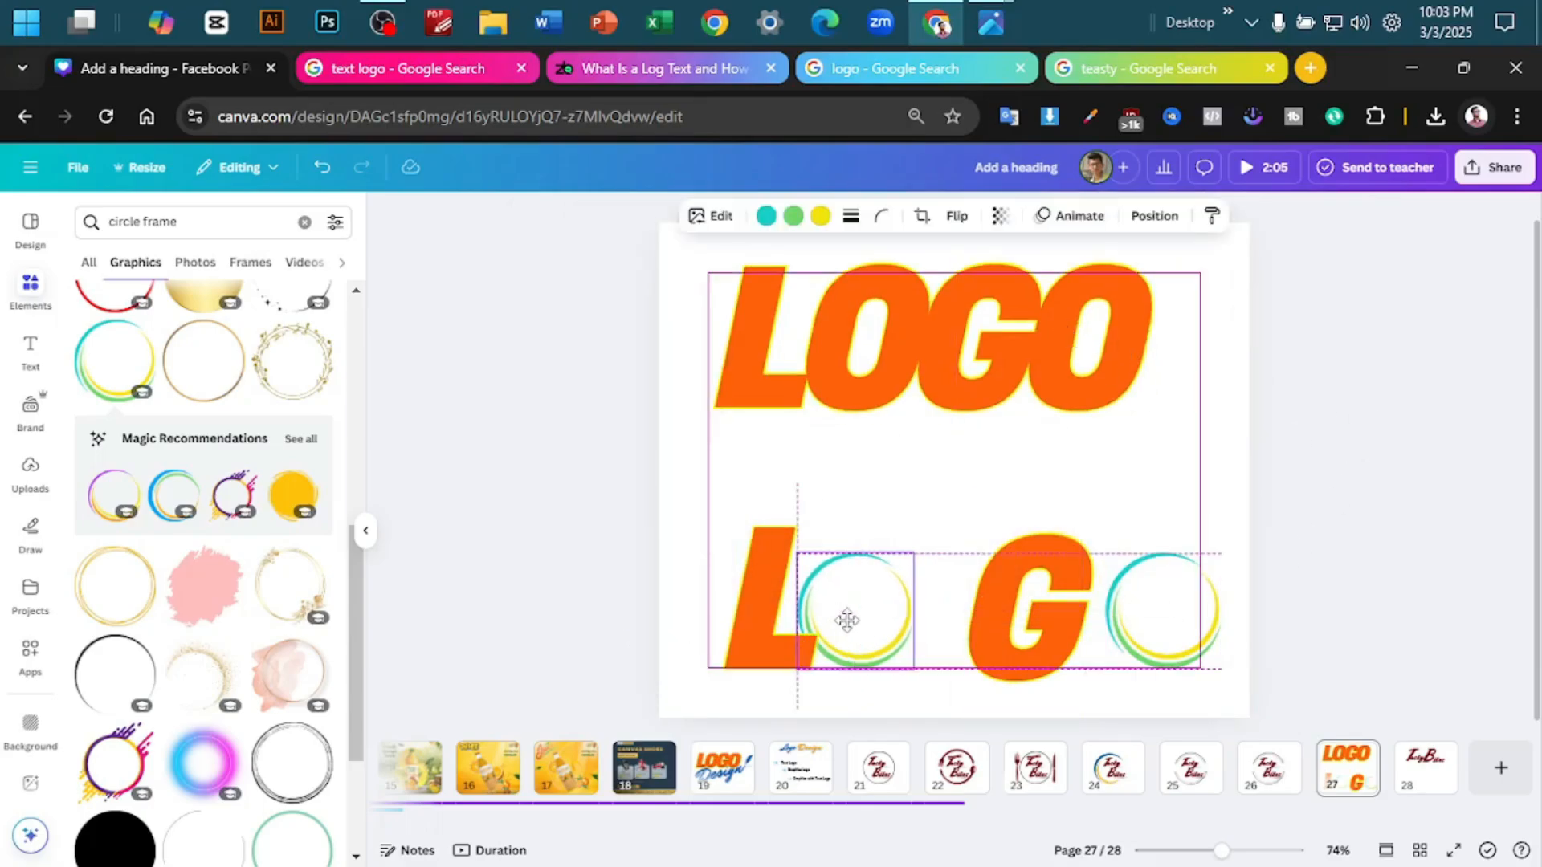
{"action": "left_click_drag", "start_coordinate": [1011, 620], "coordinate": [950, 620]}
{"action": "left_click_drag", "start_coordinate": [1170, 620], "coordinate": [1099, 620]}
{"action": "left_click", "coordinate": [1297, 566]}
{"action": "scroll", "coordinate": [1337, 577], "scroll_direction": "up", "scroll_amount": 2}
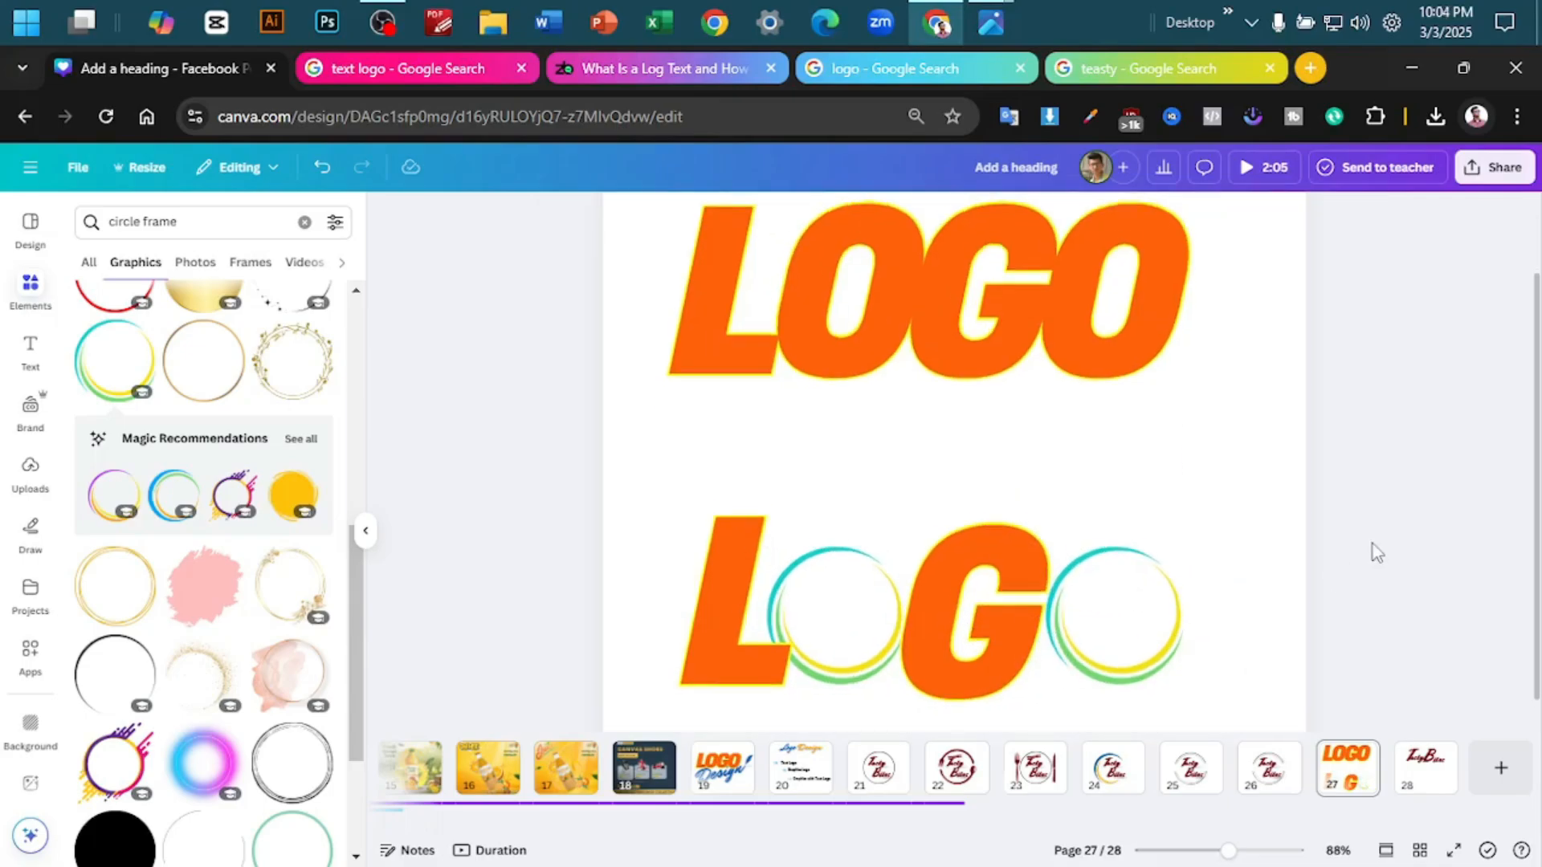
- Delete both coloured rings from the lower word, leaving only the L and the G
{"action": "scroll", "coordinate": [1371, 562], "scroll_direction": "down", "scroll_amount": 2}
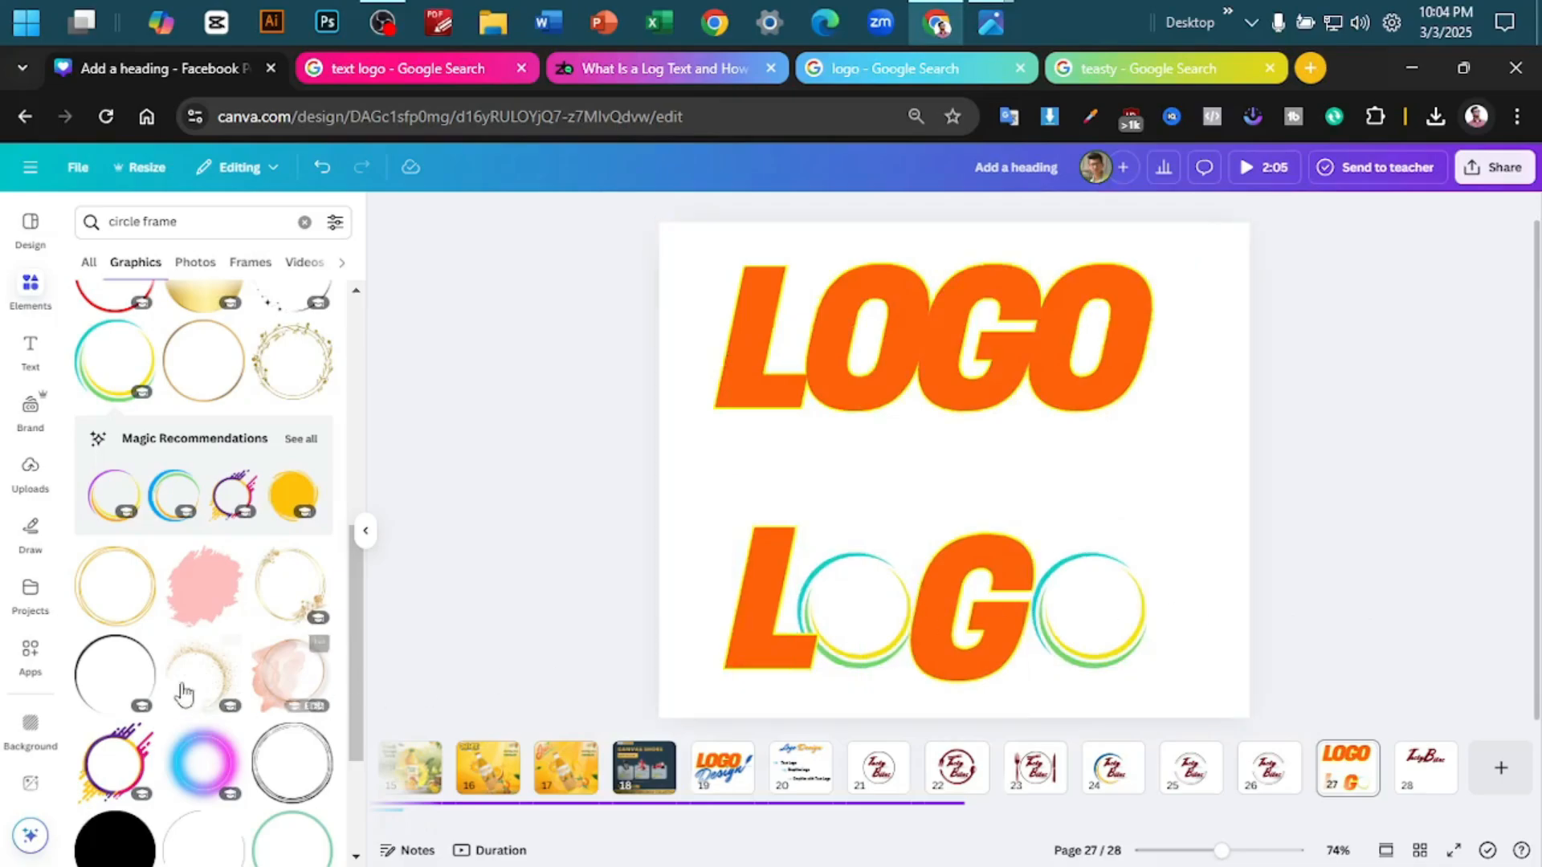
{"action": "scroll", "coordinate": [129, 663], "scroll_direction": "down", "scroll_amount": 5}
{"action": "scroll", "coordinate": [128, 663], "scroll_direction": "down", "scroll_amount": 6}
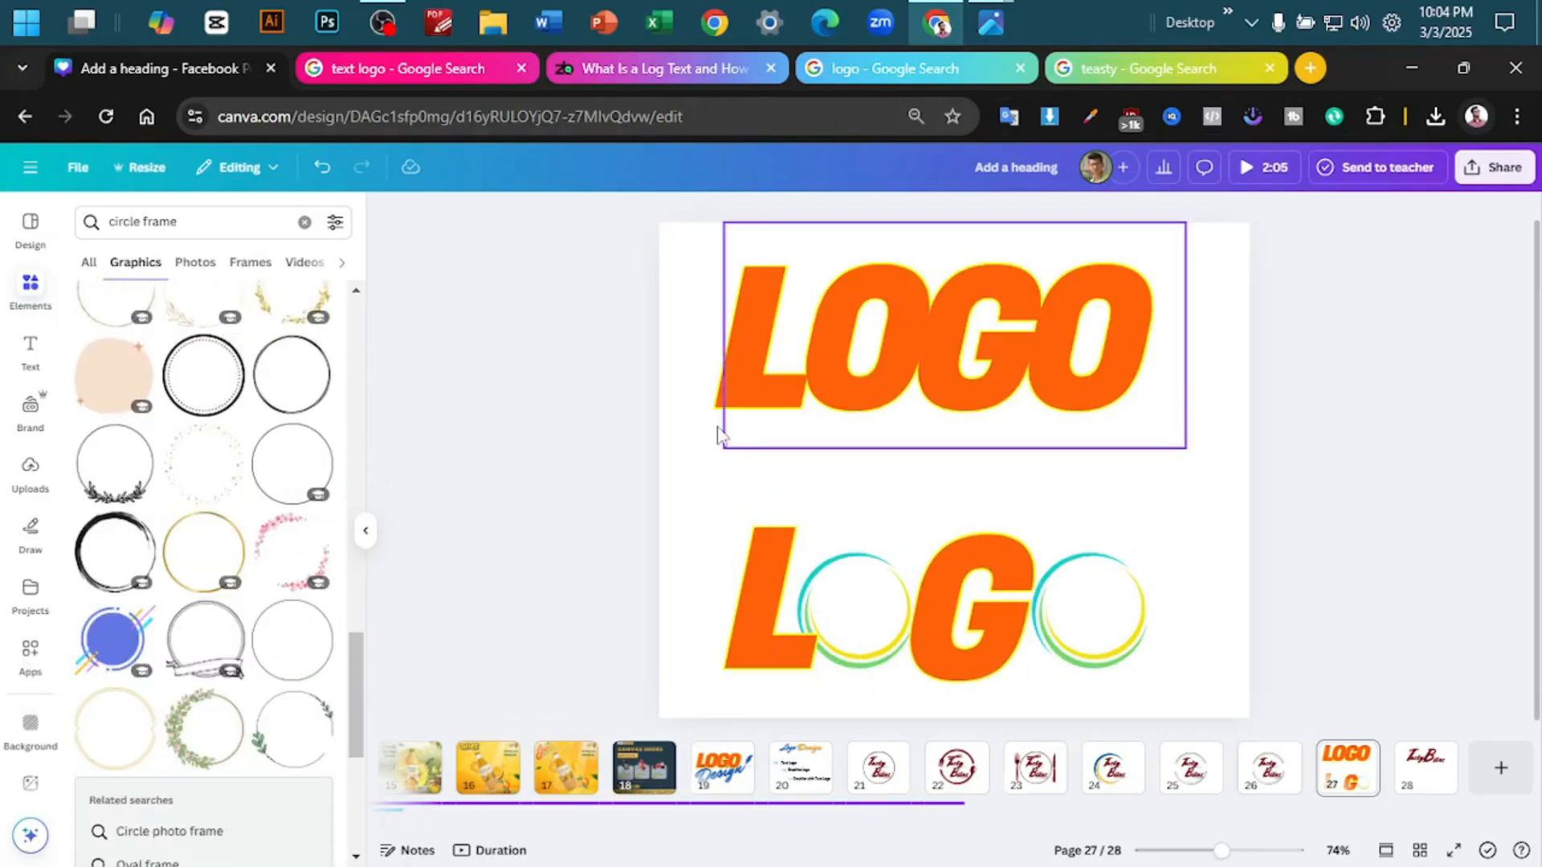
{"action": "left_click_drag", "start_coordinate": [1125, 603], "coordinate": [1486, 562]}
{"action": "key", "text": "Delete"}
{"action": "left_click", "coordinate": [867, 579]}
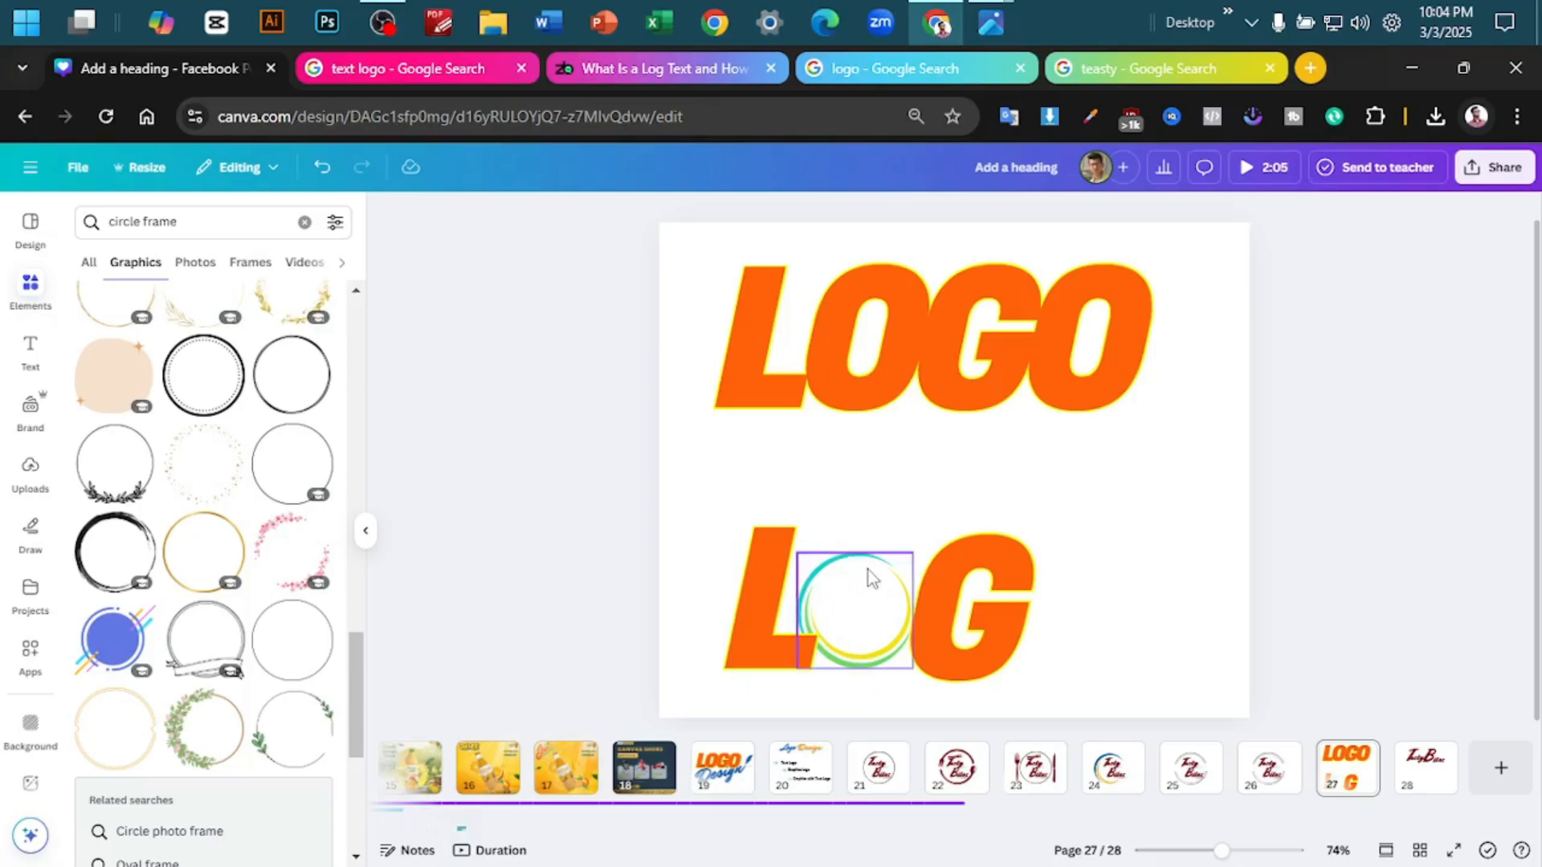
{"action": "key", "text": "Delete"}
- Search the graphics library for "plannet"
{"action": "left_click", "coordinate": [203, 220]}
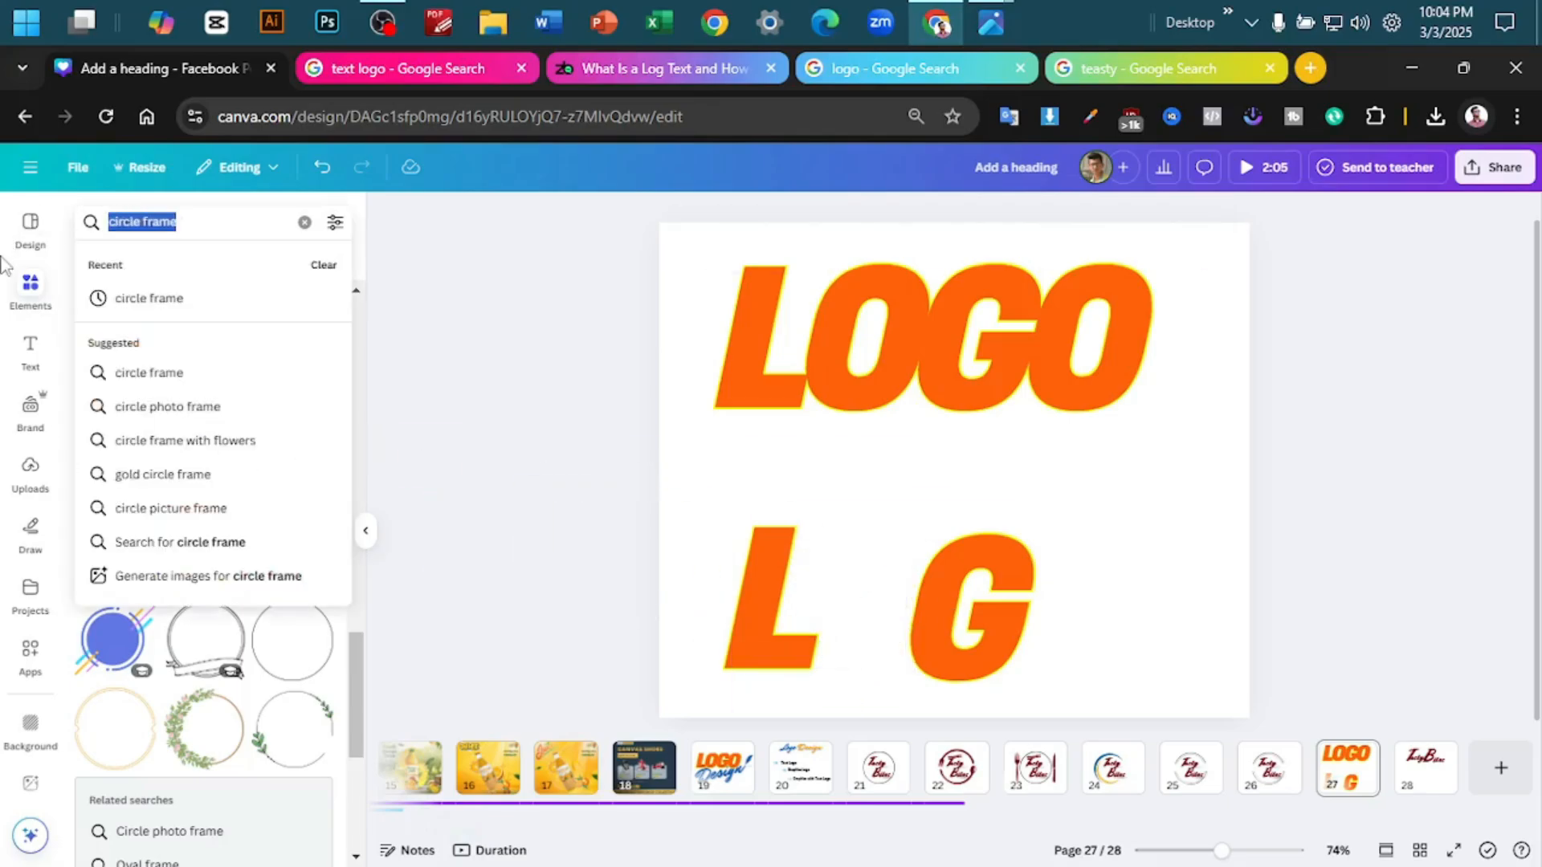
{"action": "type", "text": "plannet"}
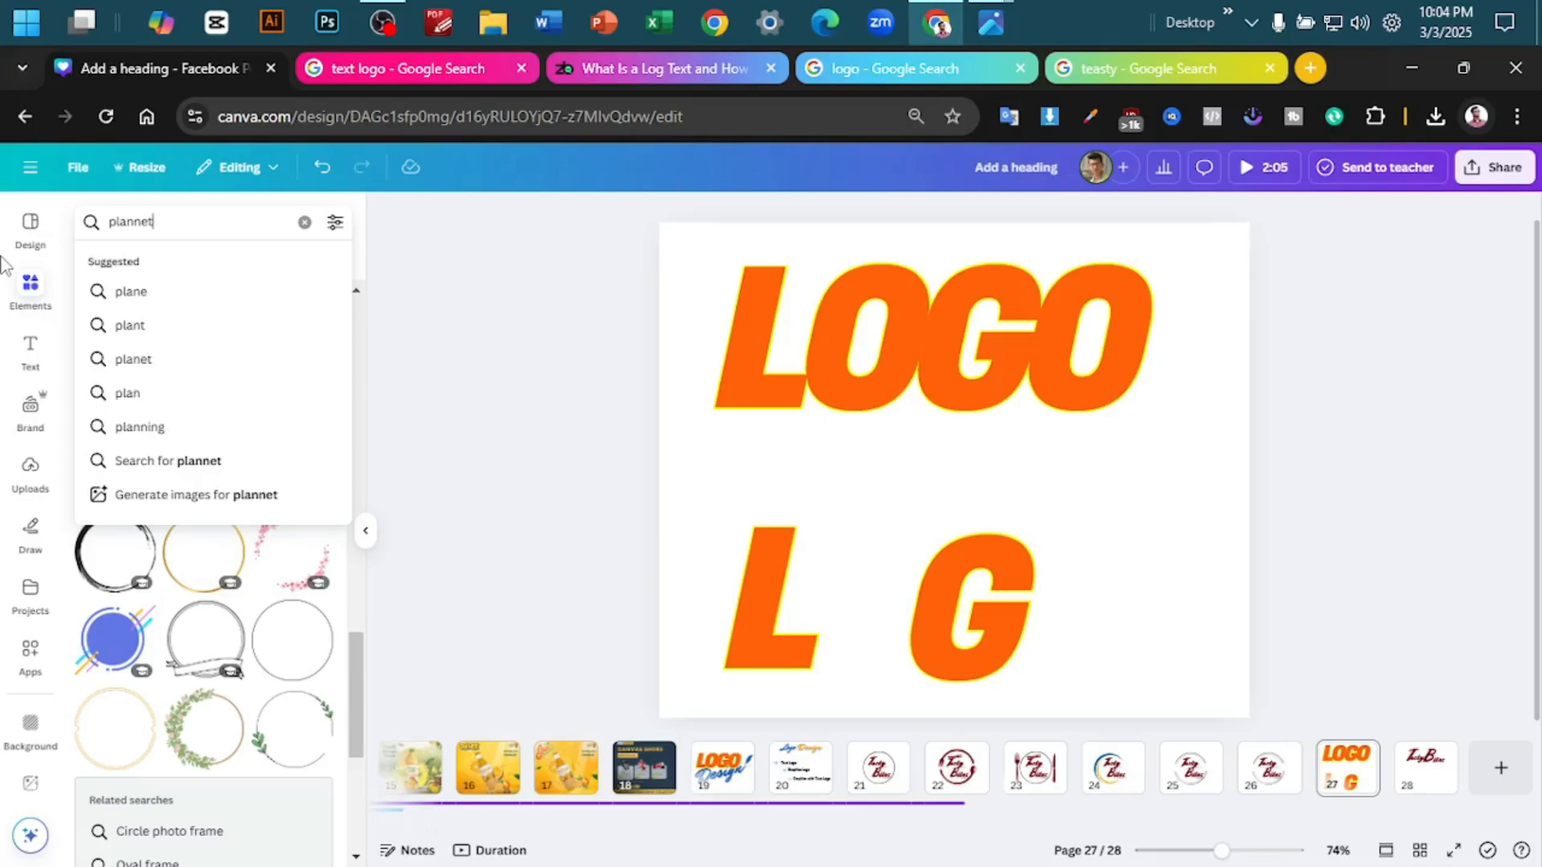
{"action": "key", "text": "Return"}
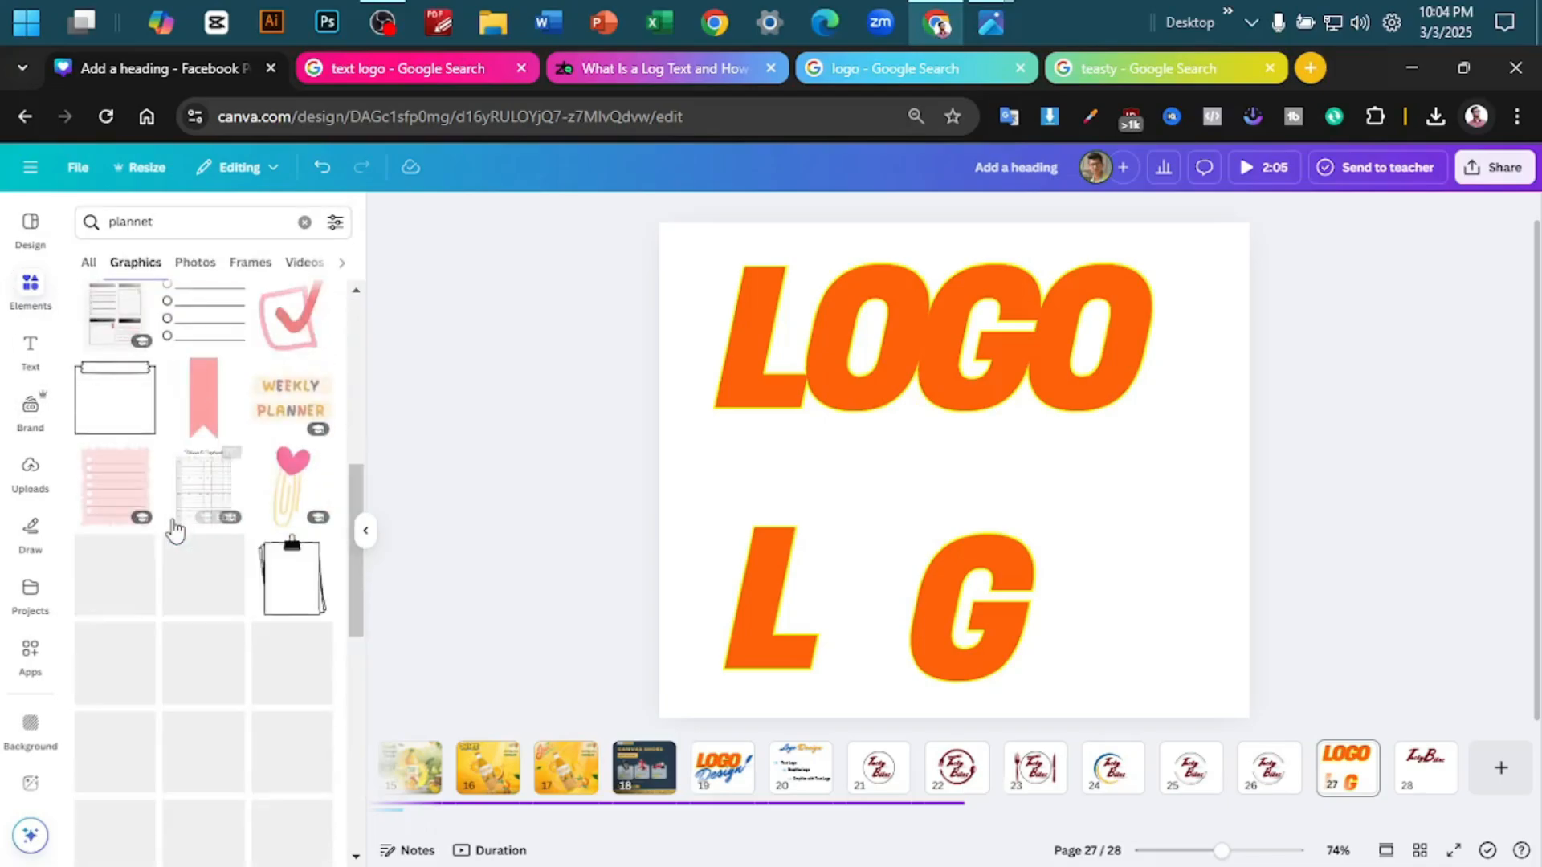
- Switch to the Google search for teasty, search for "planet logo" instead and browse the image results
{"action": "left_click", "coordinate": [1164, 69]}
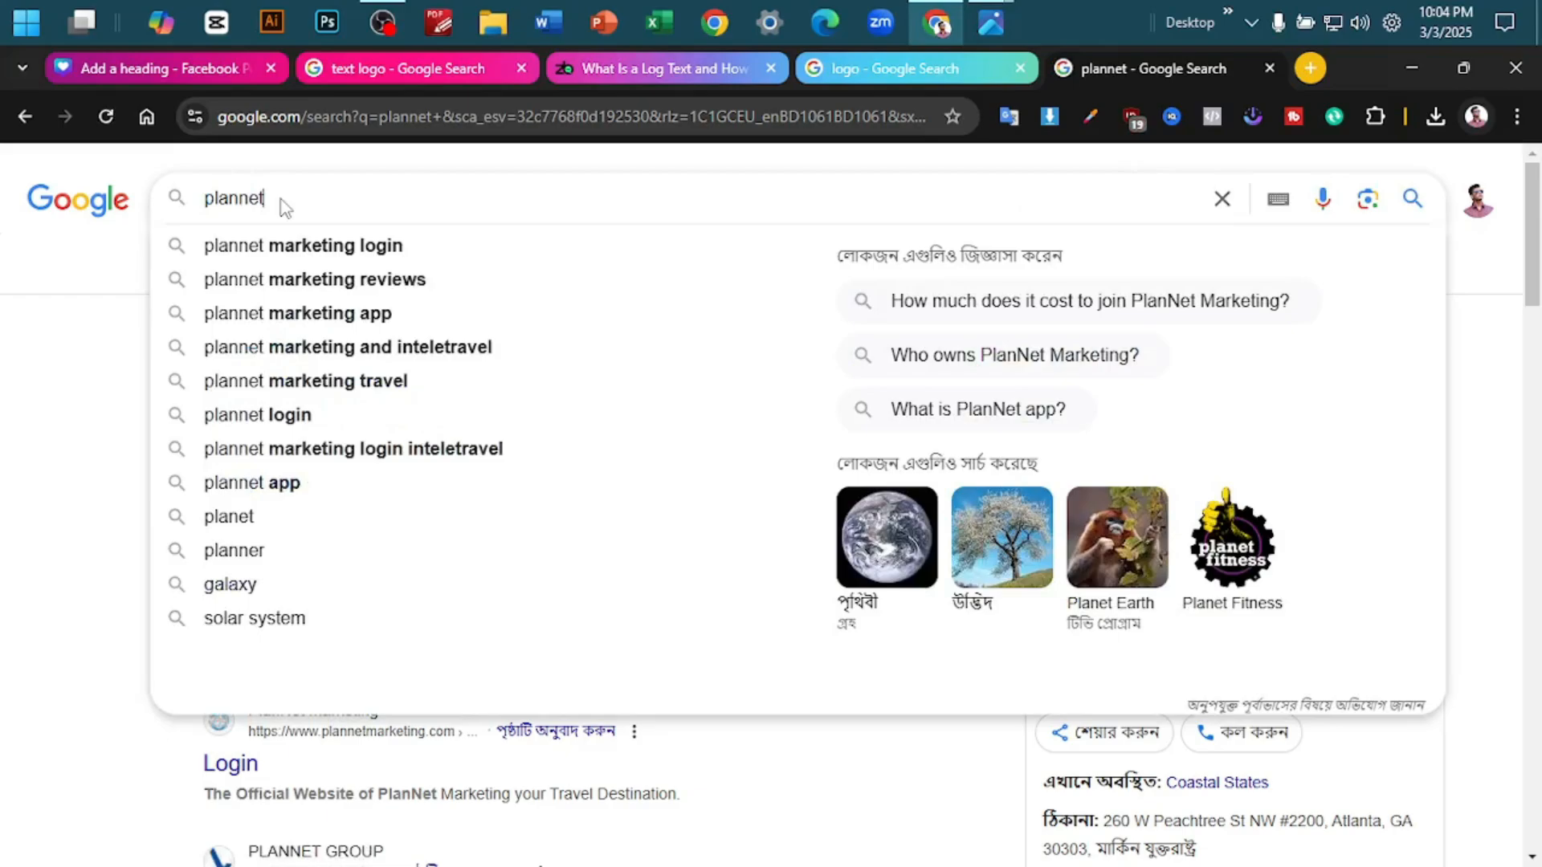
{"action": "type", "text": "logo"}
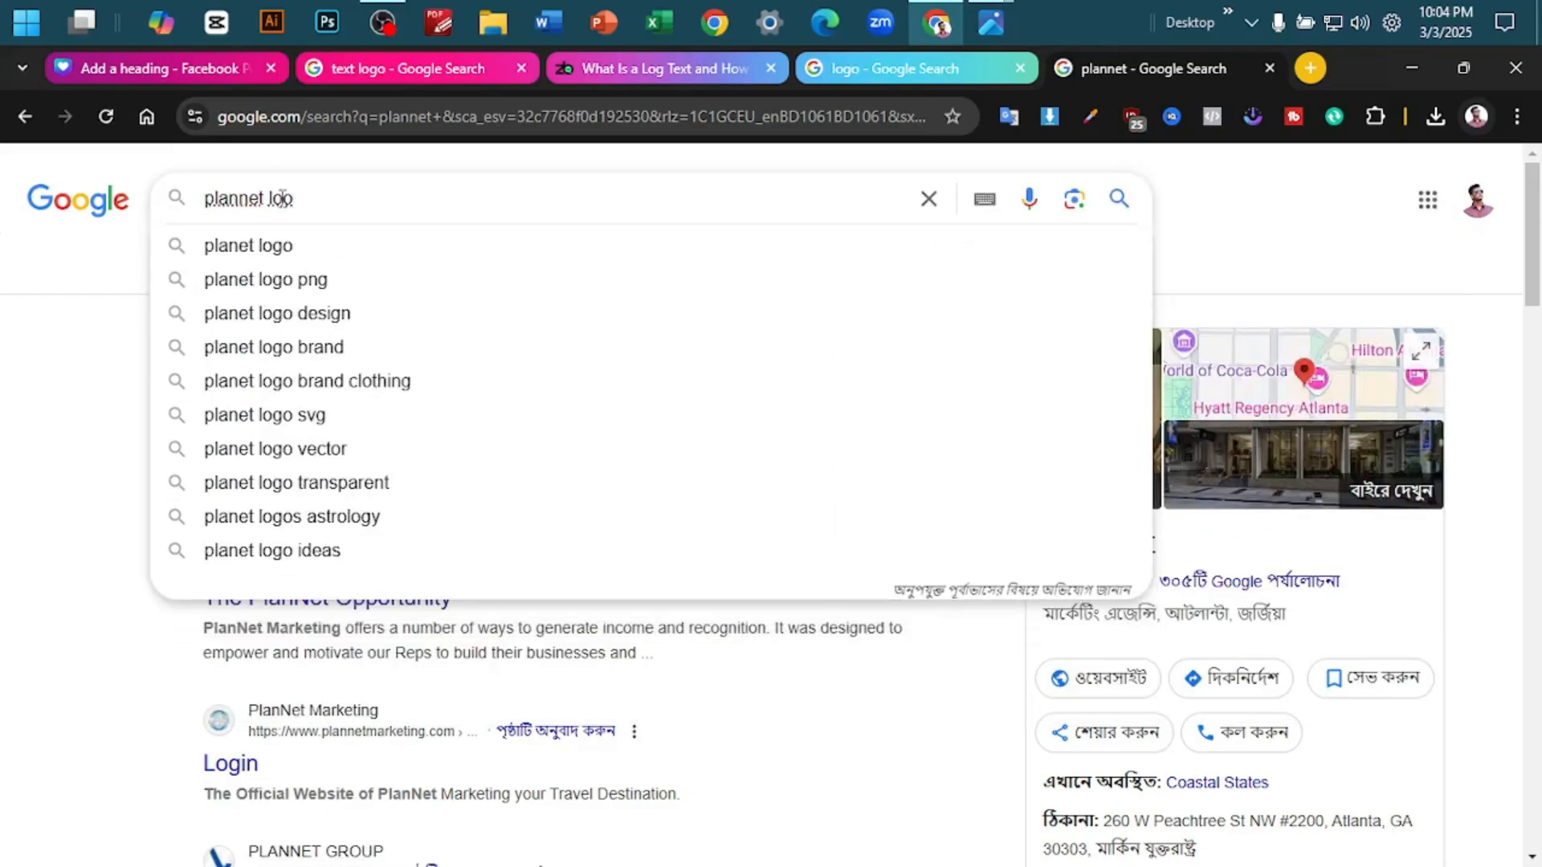
{"action": "key", "text": "Down"}
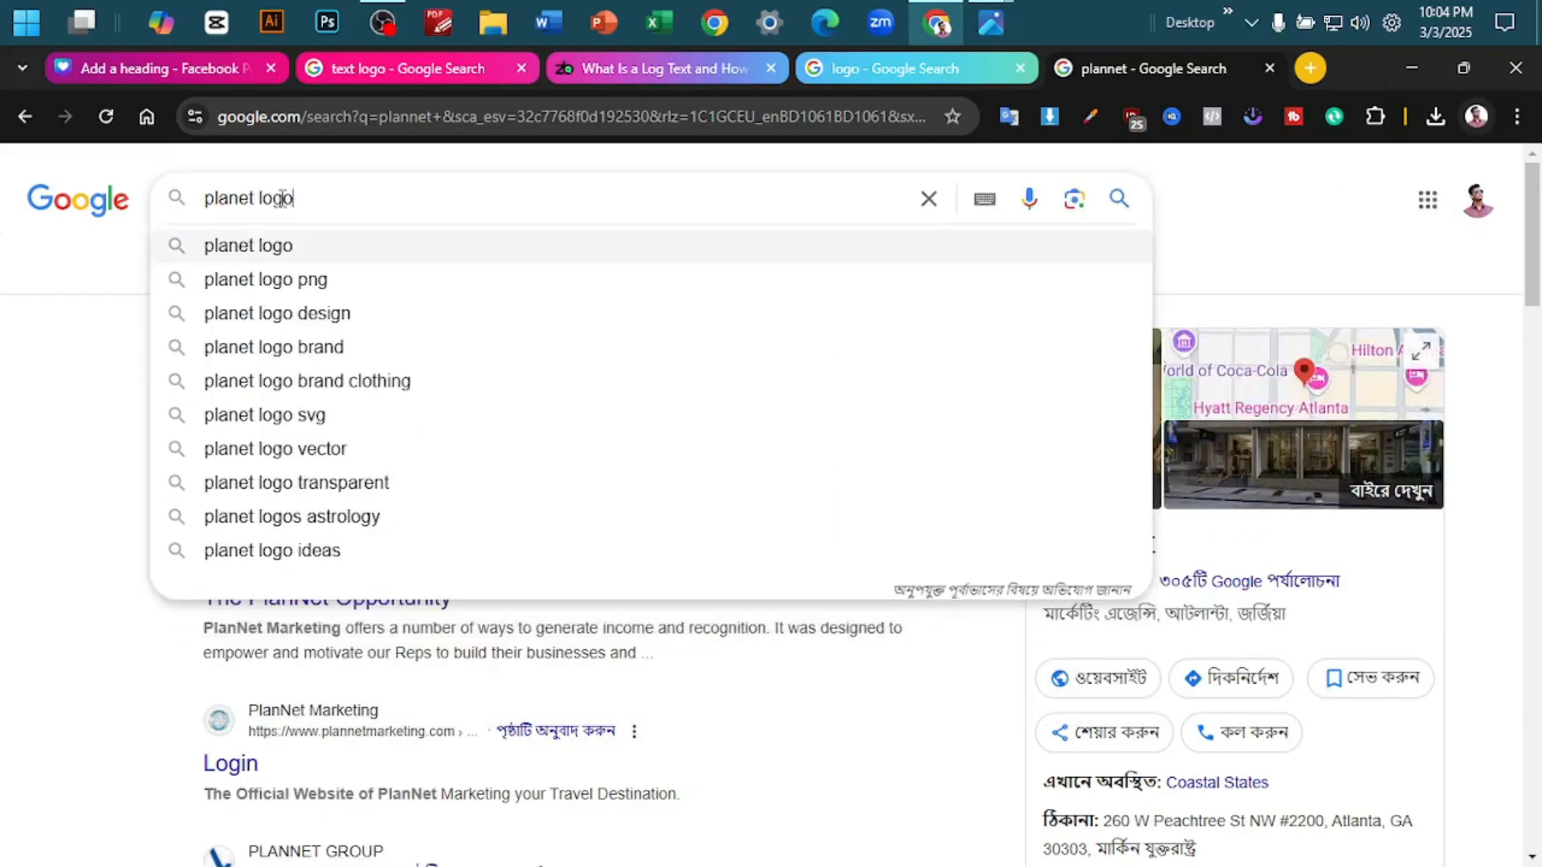
{"action": "key", "text": "Return"}
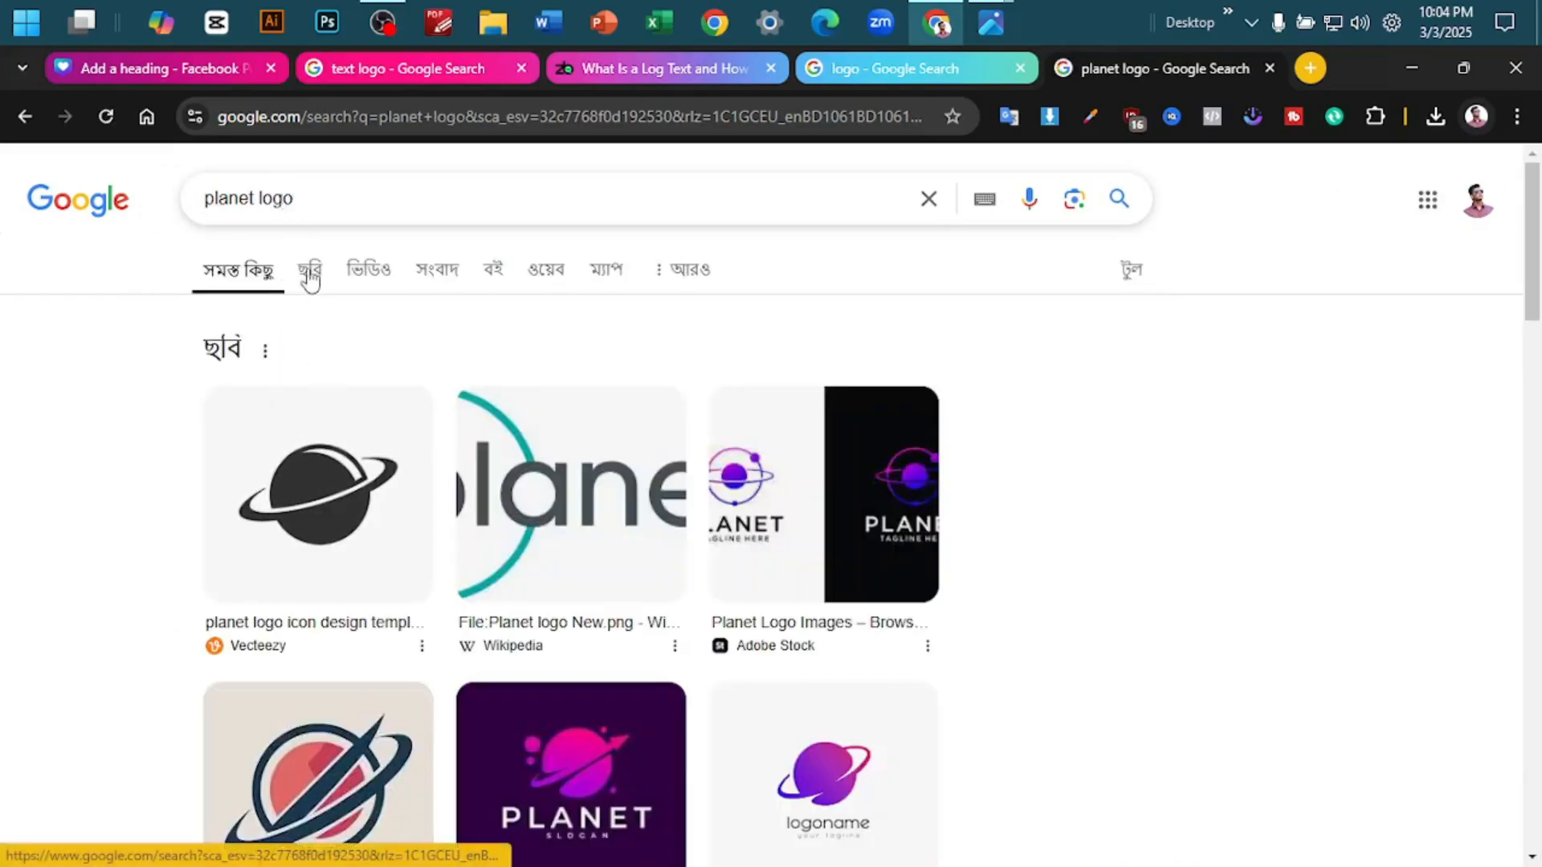
{"action": "left_click", "coordinate": [310, 270]}
{"action": "scroll", "coordinate": [632, 518], "scroll_direction": "down", "scroll_amount": 3}
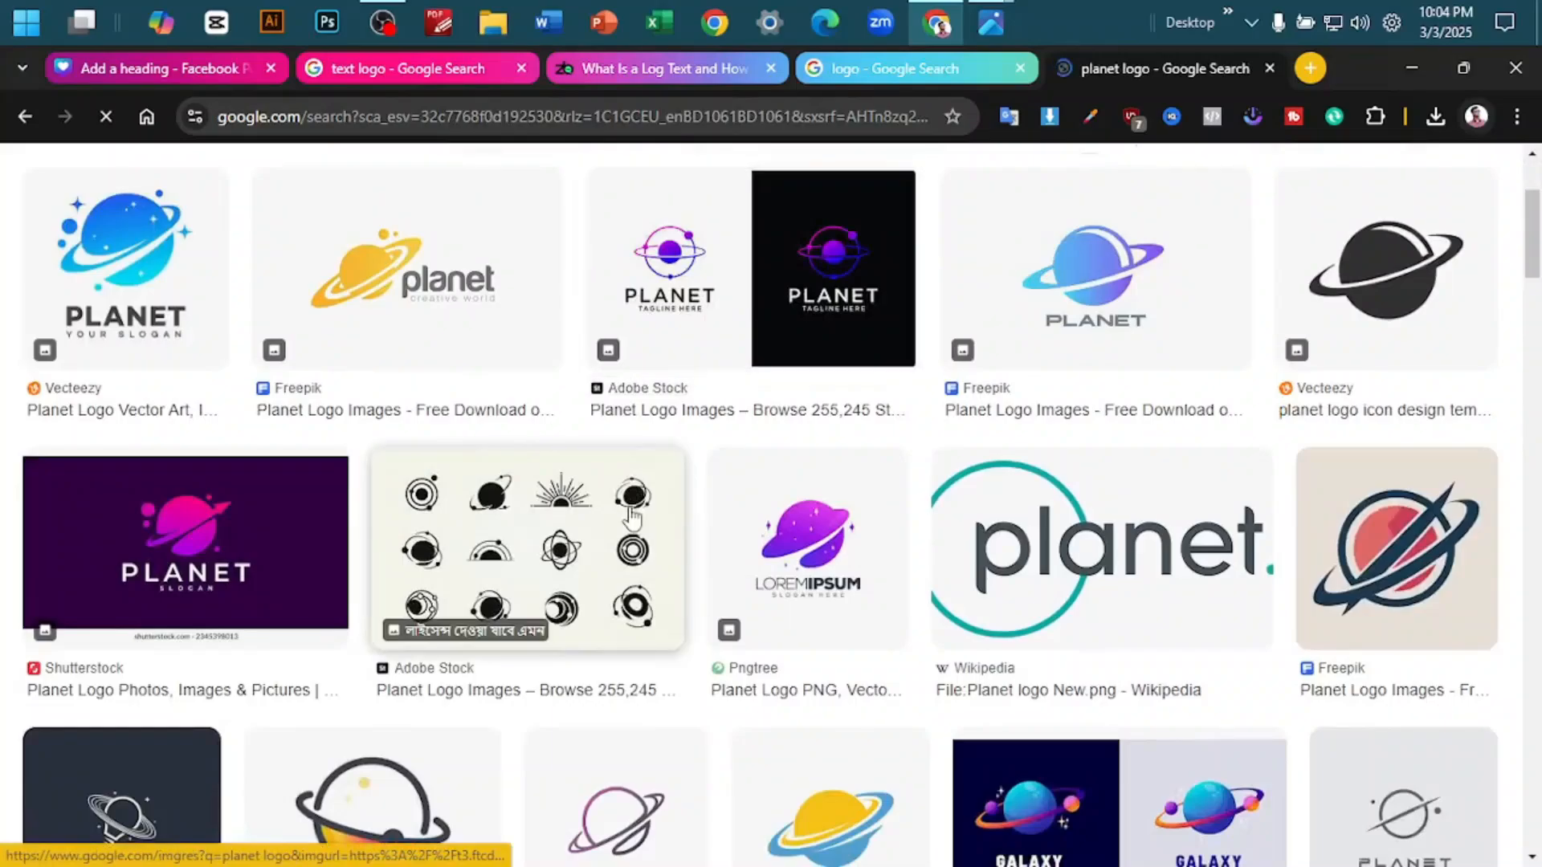
{"action": "scroll", "coordinate": [632, 518], "scroll_direction": "up", "scroll_amount": 1}
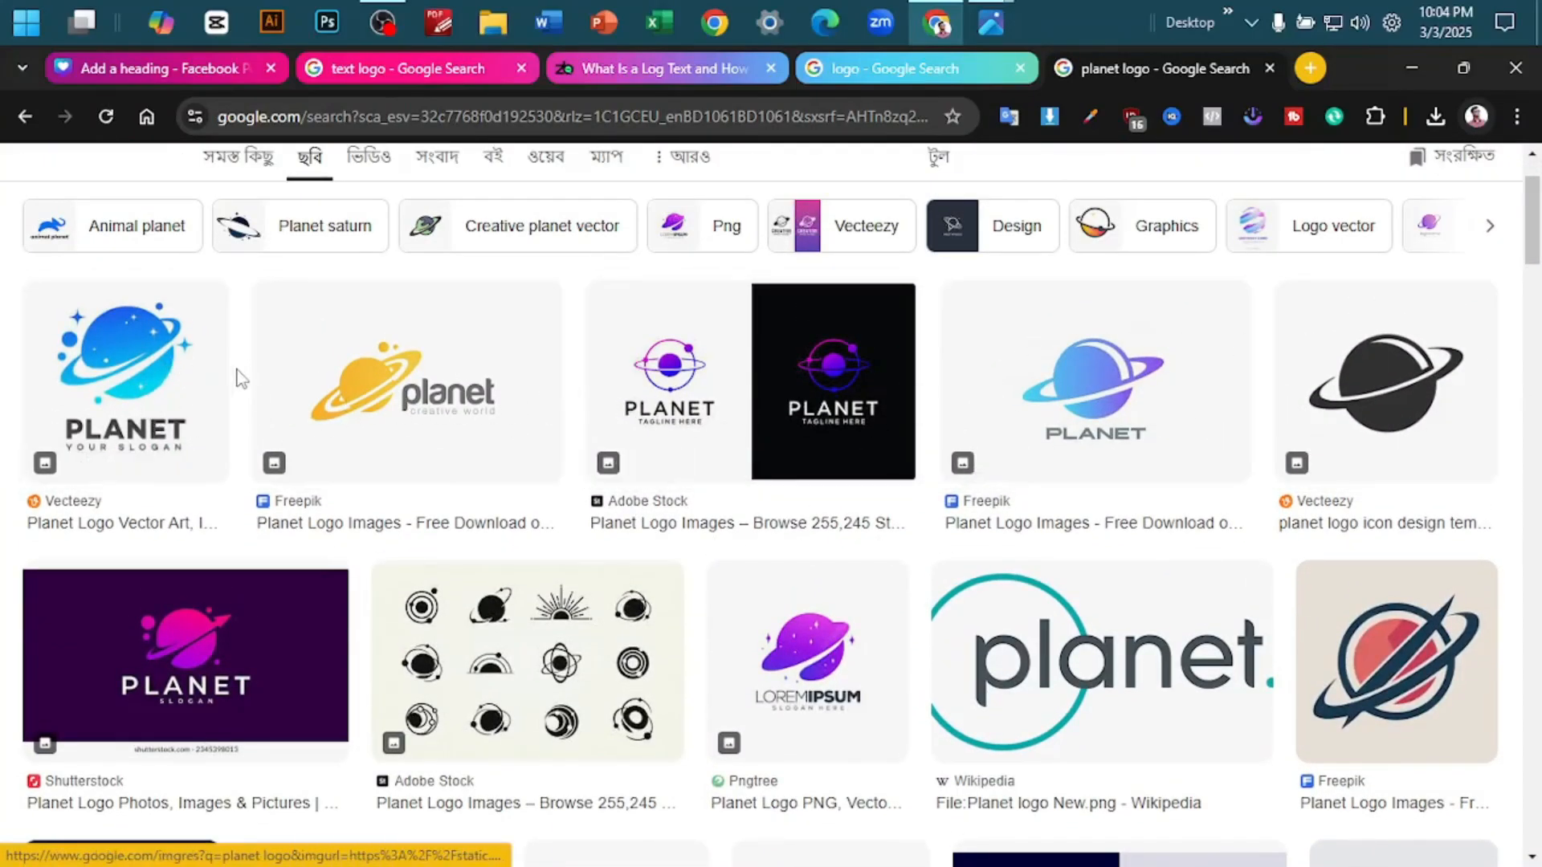
{"action": "scroll", "coordinate": [225, 442], "scroll_direction": "down", "scroll_amount": 1}
{"action": "scroll", "coordinate": [562, 241], "scroll_direction": "up", "scroll_amount": 2}
{"action": "scroll", "coordinate": [943, 437], "scroll_direction": "down", "scroll_amount": 1}
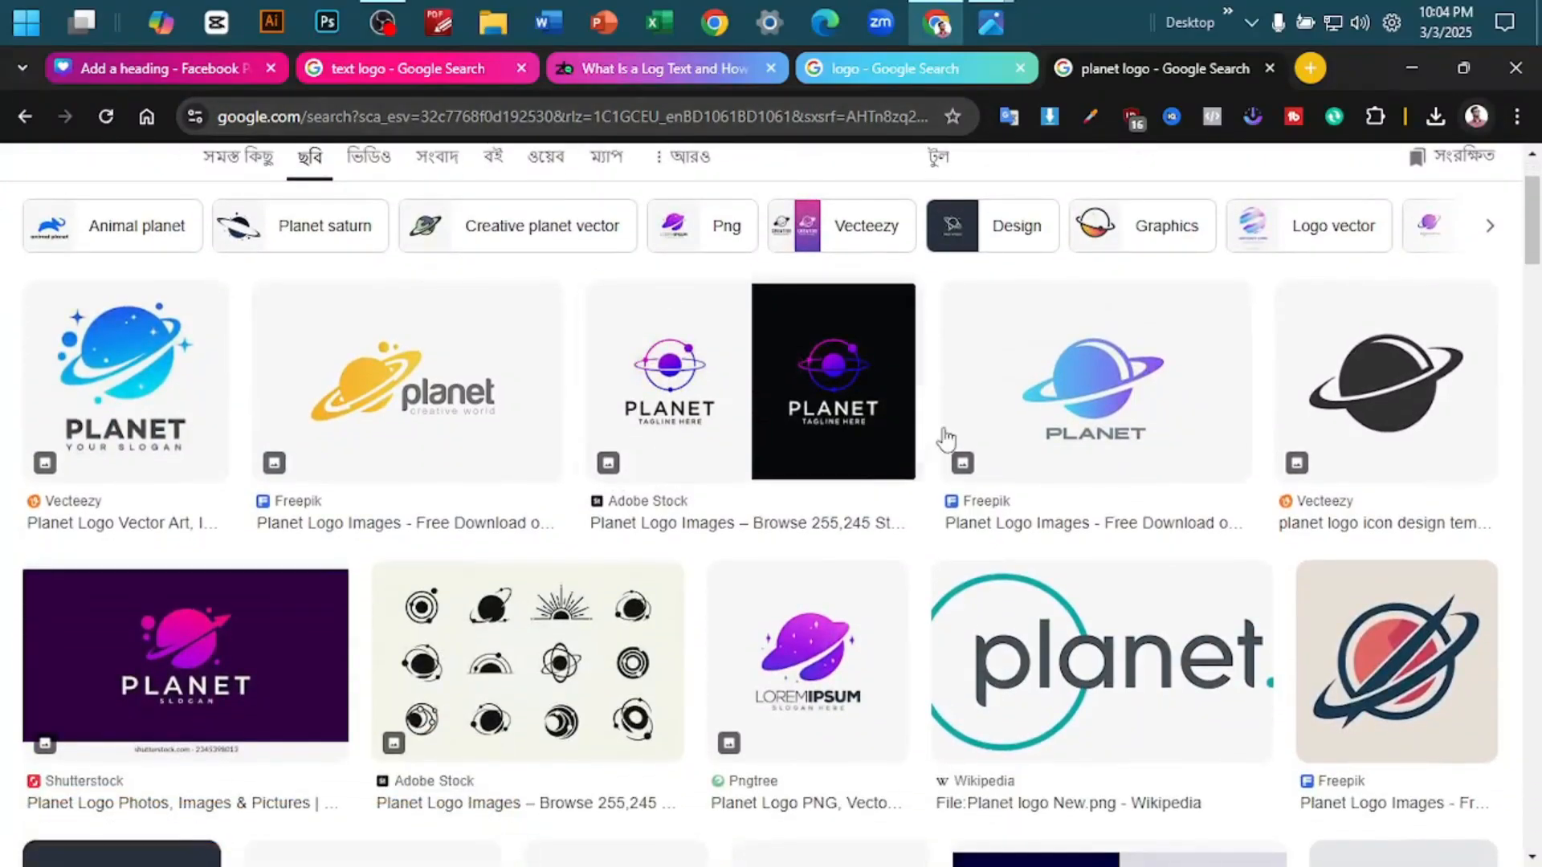
- Copy the blue-purple ringed planet image from the Freepik result and paste it onto Canva page 27 between the two words
{"action": "left_click", "coordinate": [1198, 403]}
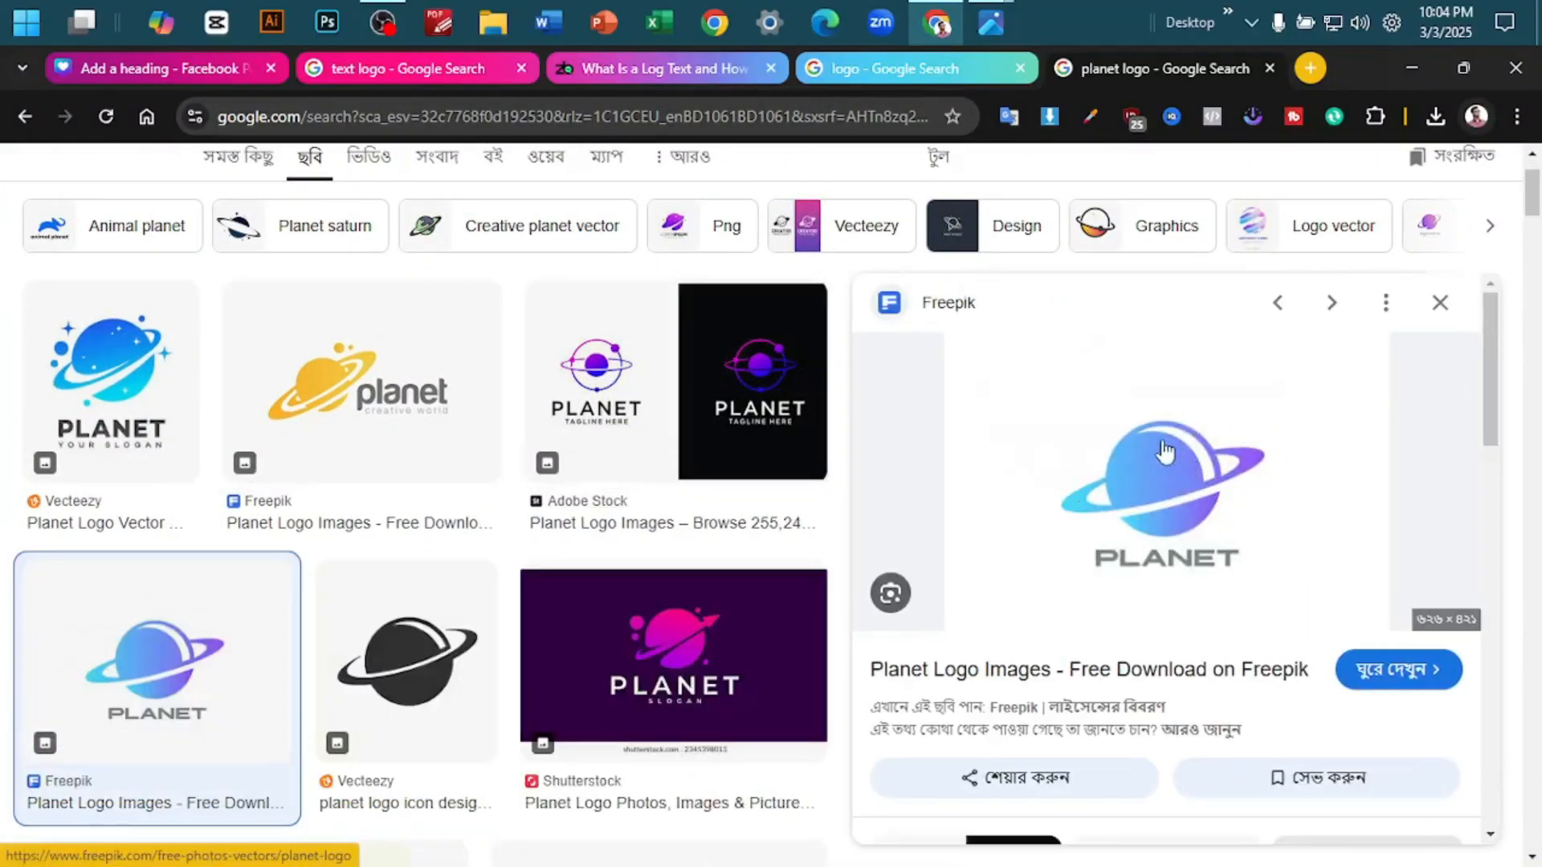
{"action": "right_click", "coordinate": [1158, 440]}
{"action": "left_click", "coordinate": [1237, 606]}
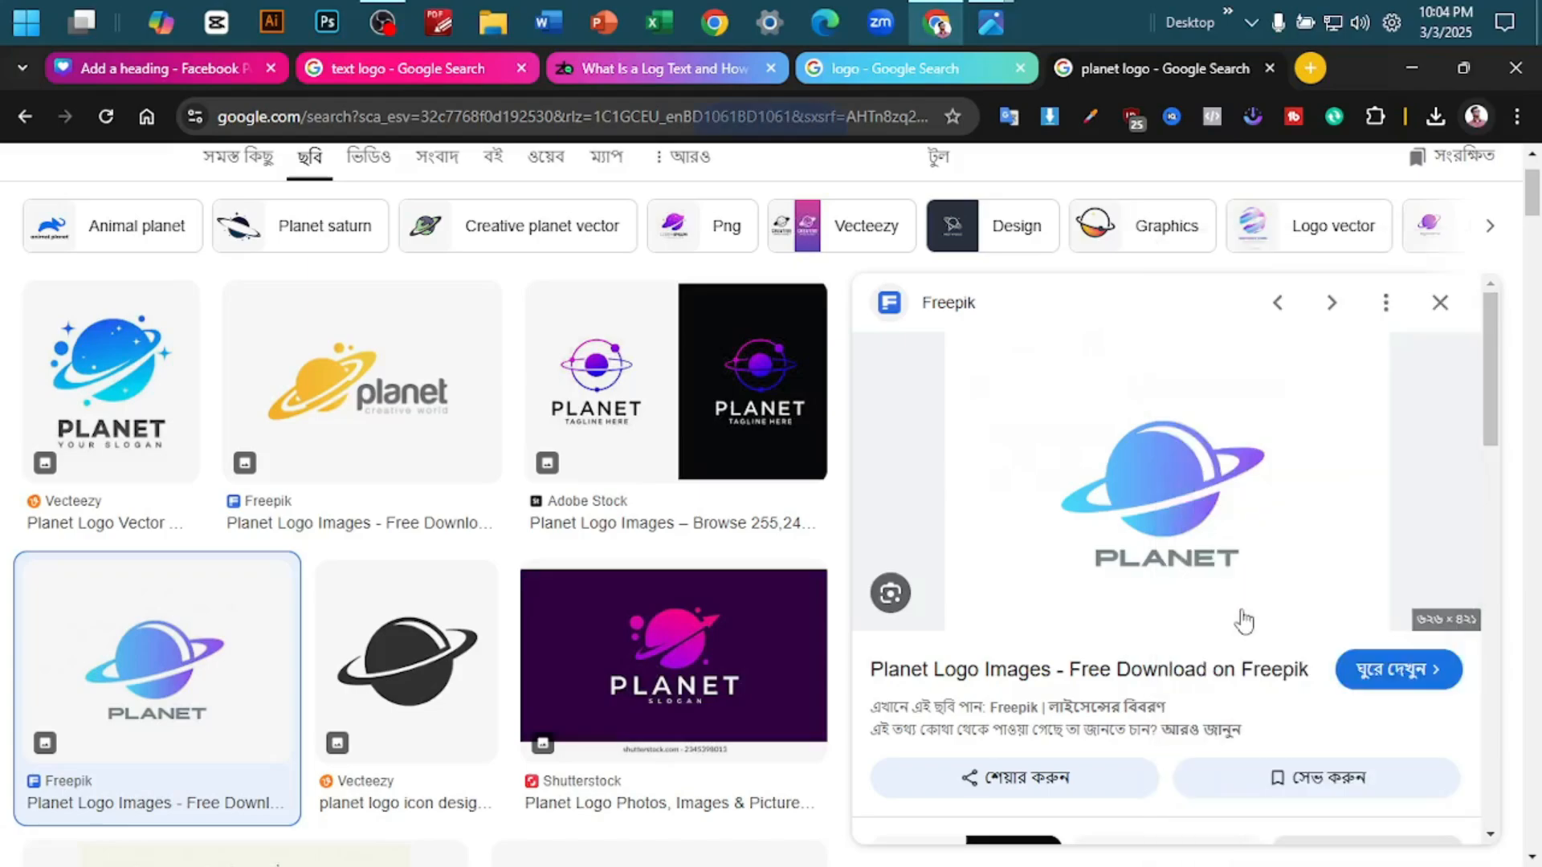
{"action": "key", "text": "ctrl+1"}
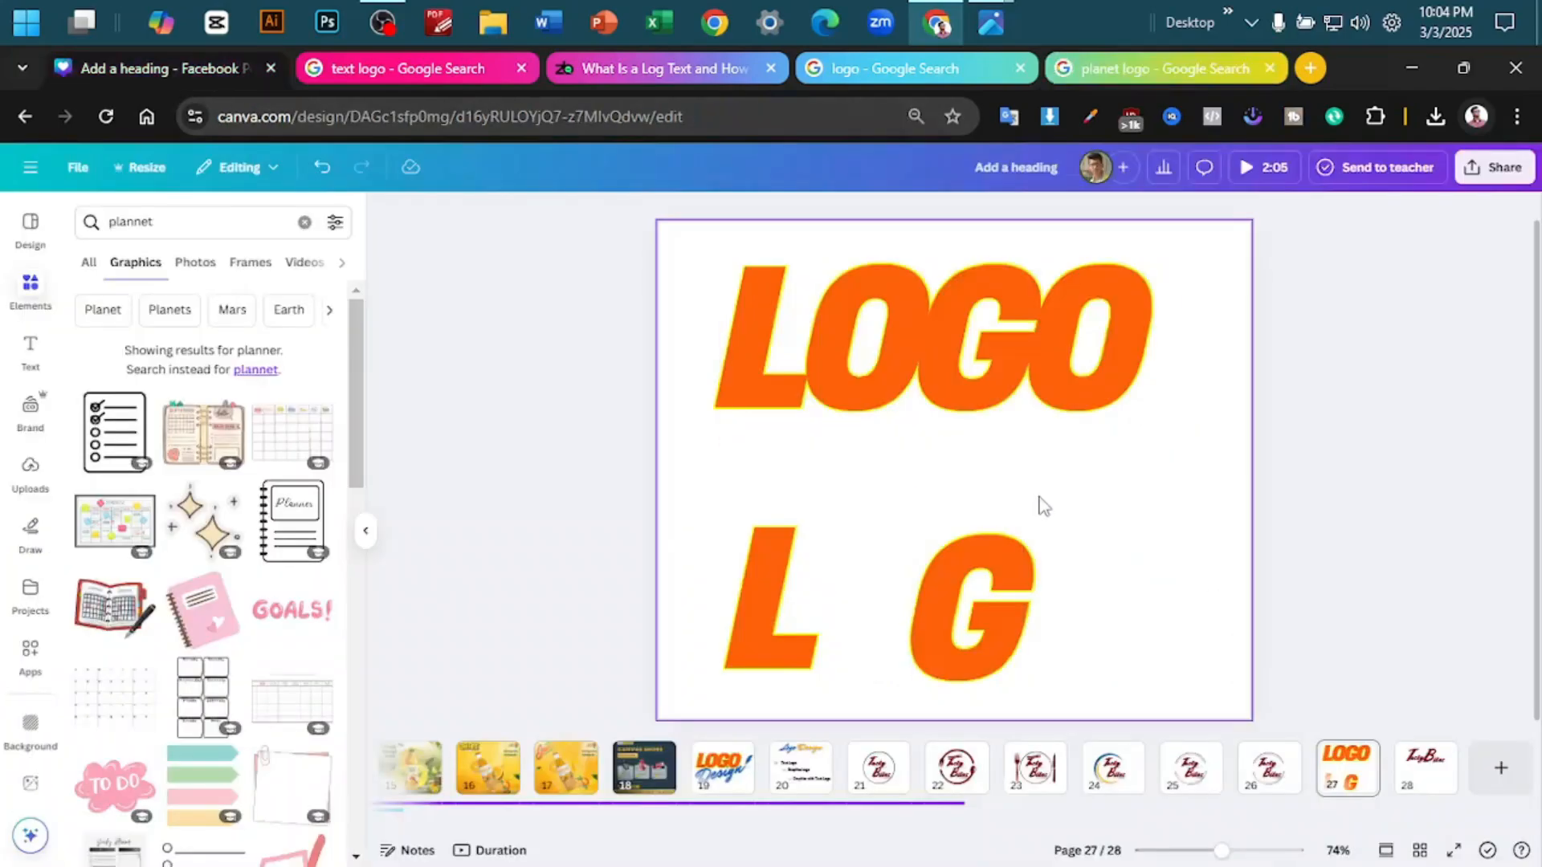
{"action": "key", "text": "ctrl+v"}
{"action": "left_click_drag", "start_coordinate": [970, 481], "coordinate": [1102, 486]}
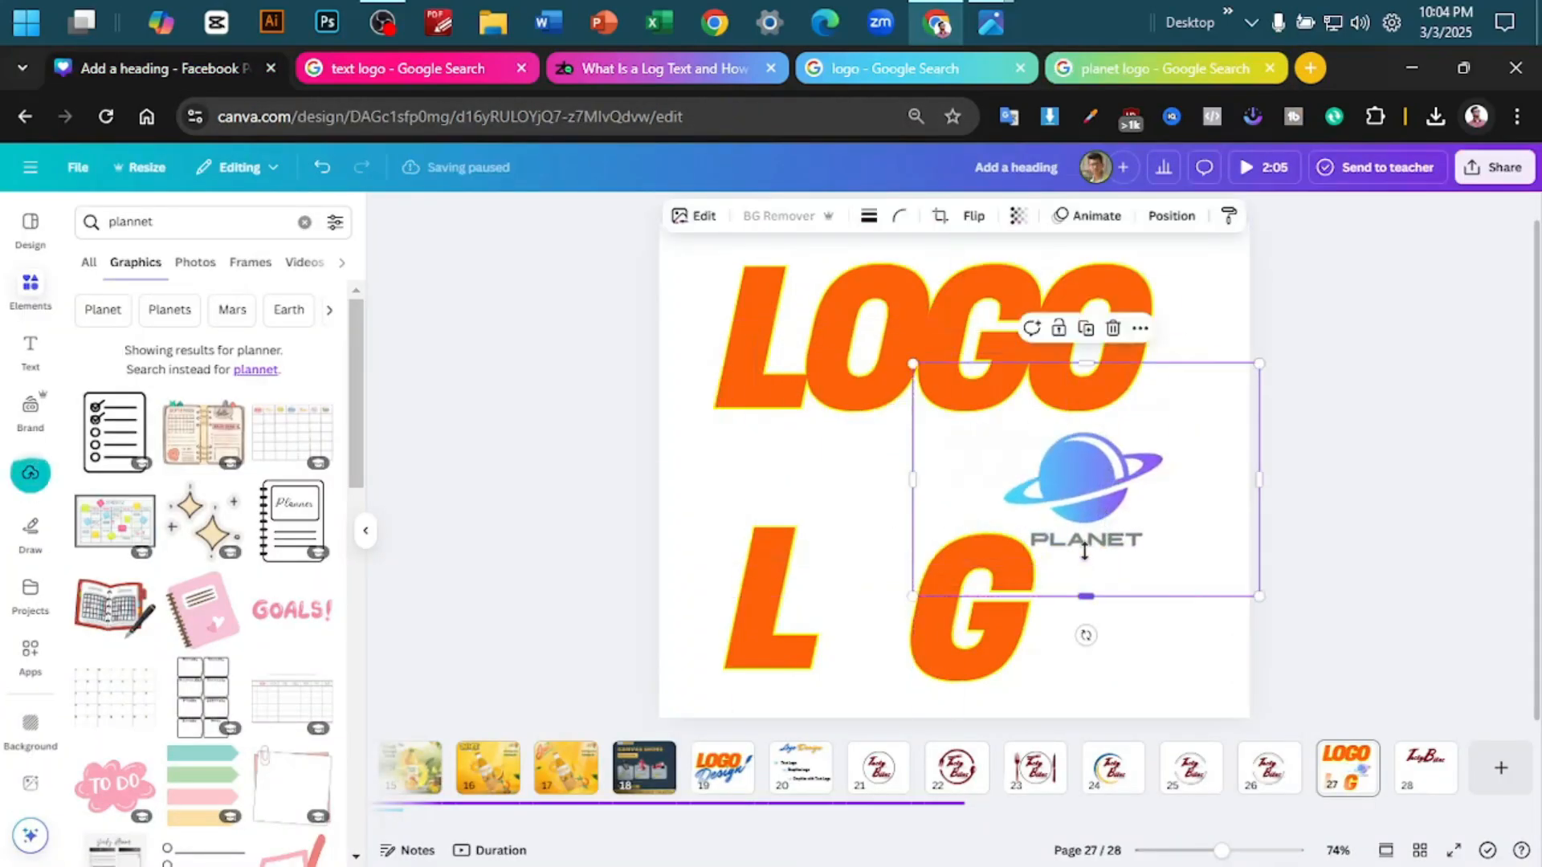
- Crop the PLANET wordmark off the pasted image, remove its background and move it down towards the lower word
{"action": "left_click_drag", "start_coordinate": [1086, 595], "coordinate": [1088, 531]}
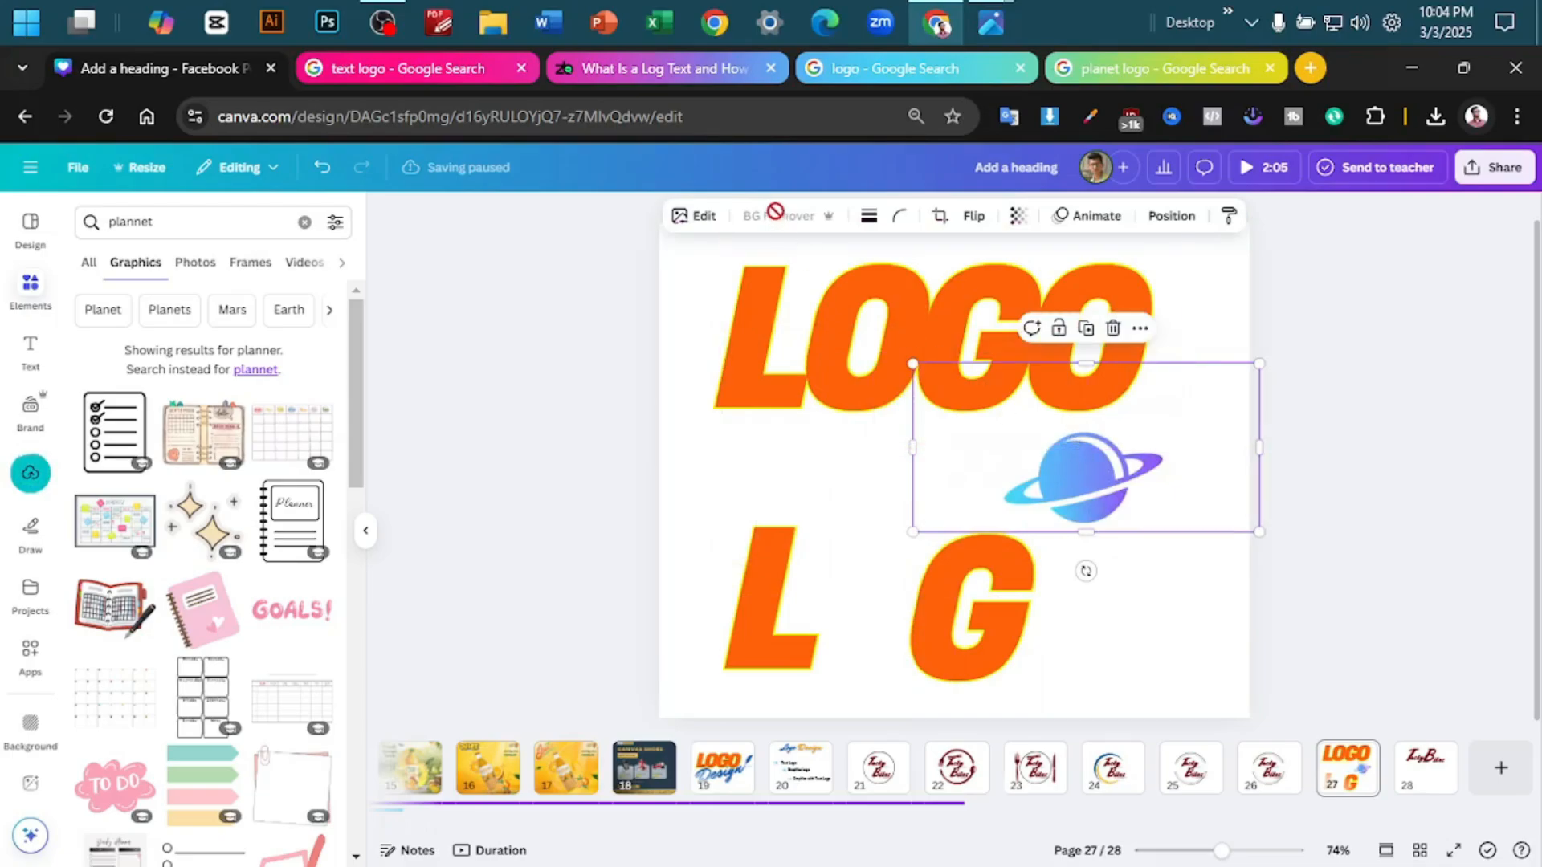
{"action": "left_click", "coordinate": [751, 231]}
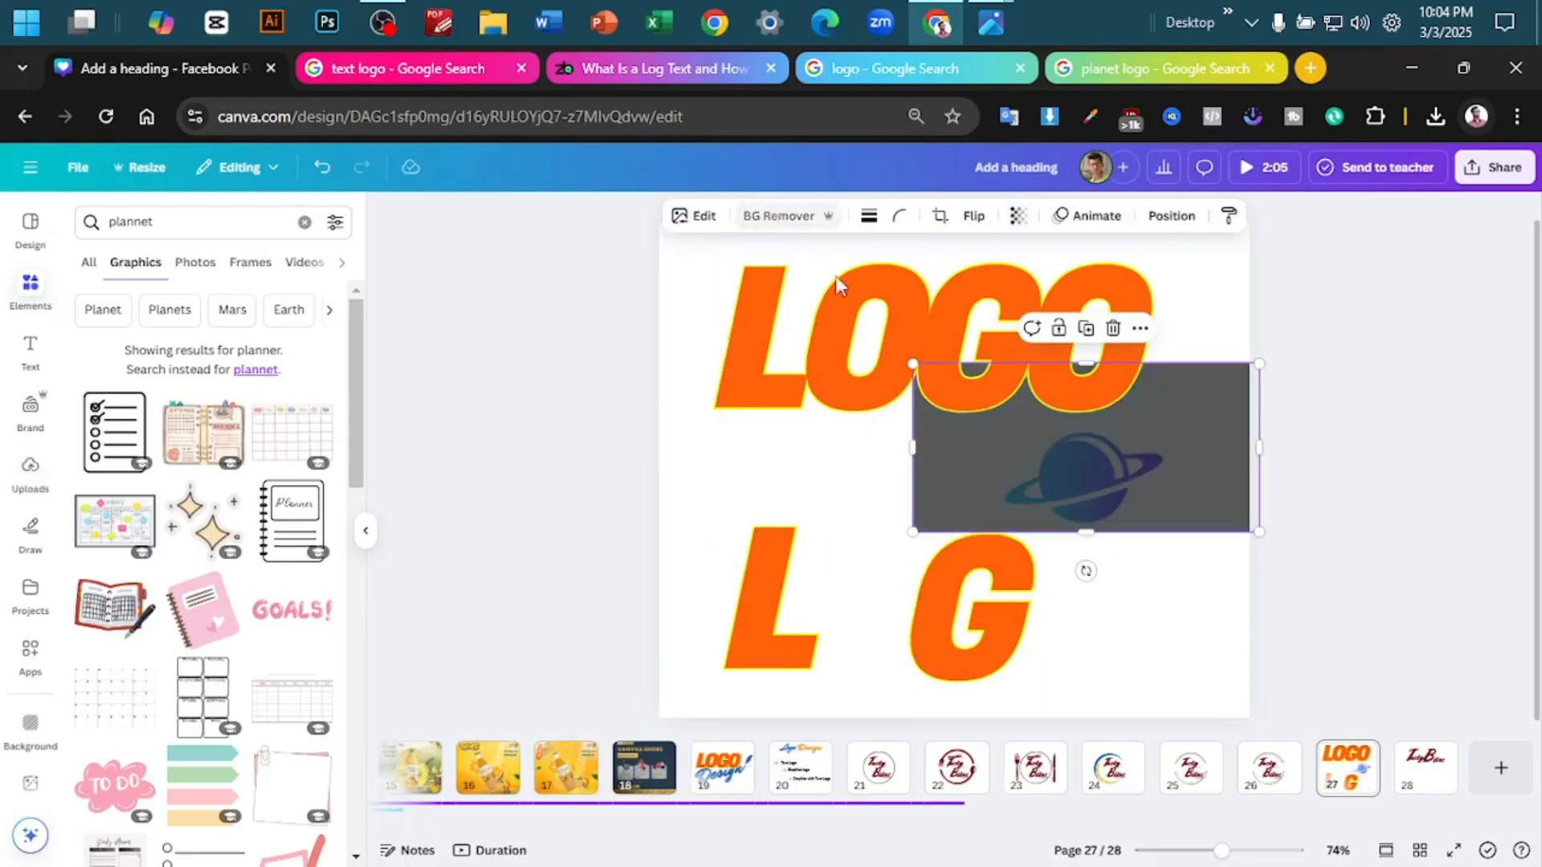
{"action": "left_click_drag", "start_coordinate": [1139, 473], "coordinate": [1134, 548]}
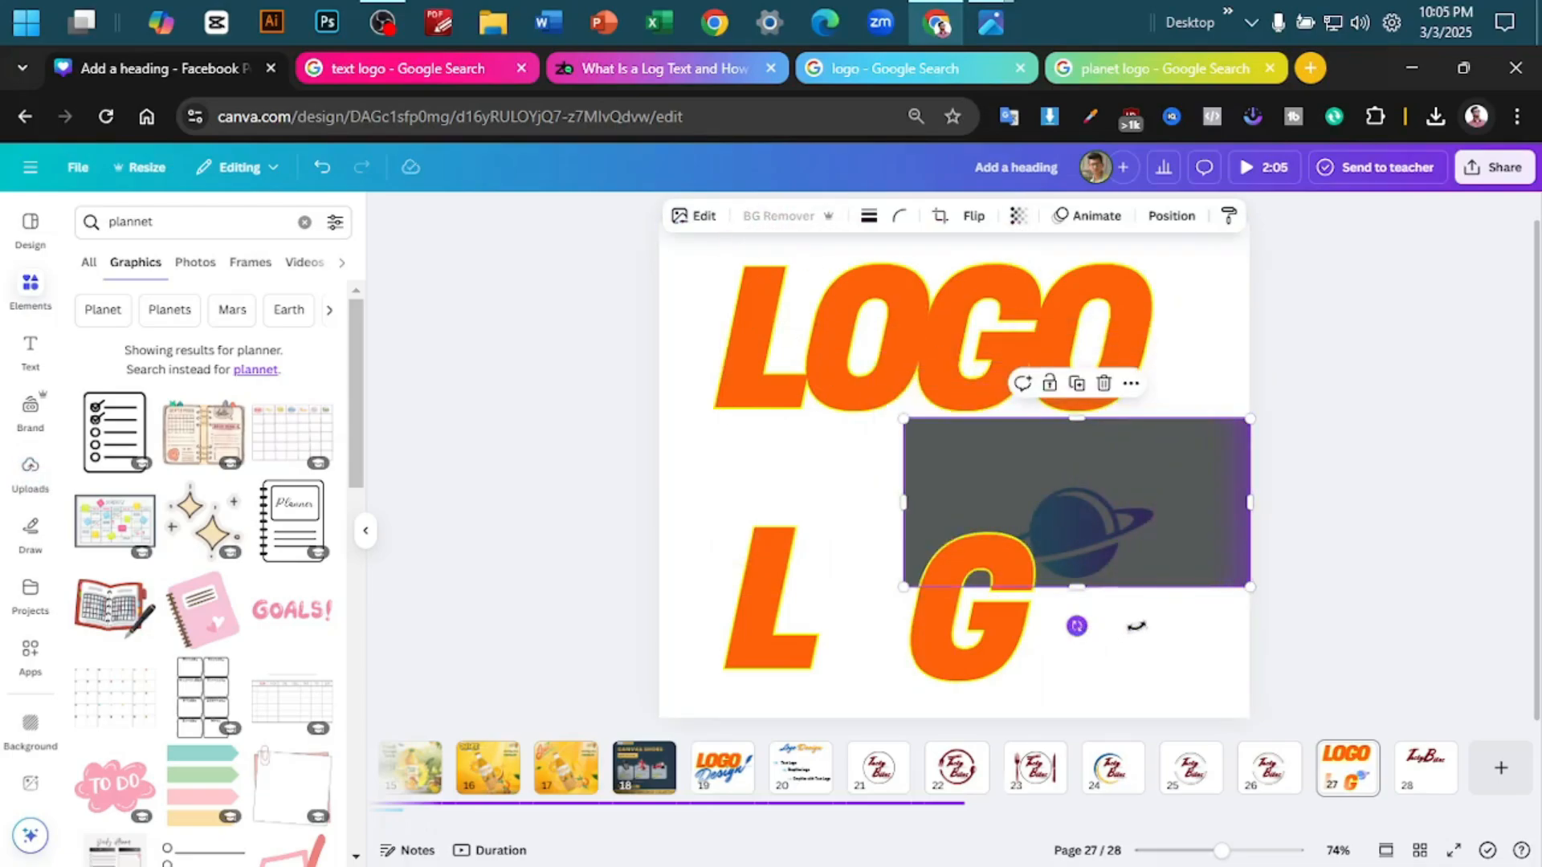
- Tilt the planet counterclockwise, place it as the O between the L and the G, and shift the G slightly right
{"action": "left_click_drag", "start_coordinate": [1077, 626], "coordinate": [1145, 624]}
{"action": "left_click_drag", "start_coordinate": [1124, 514], "coordinate": [915, 574]}
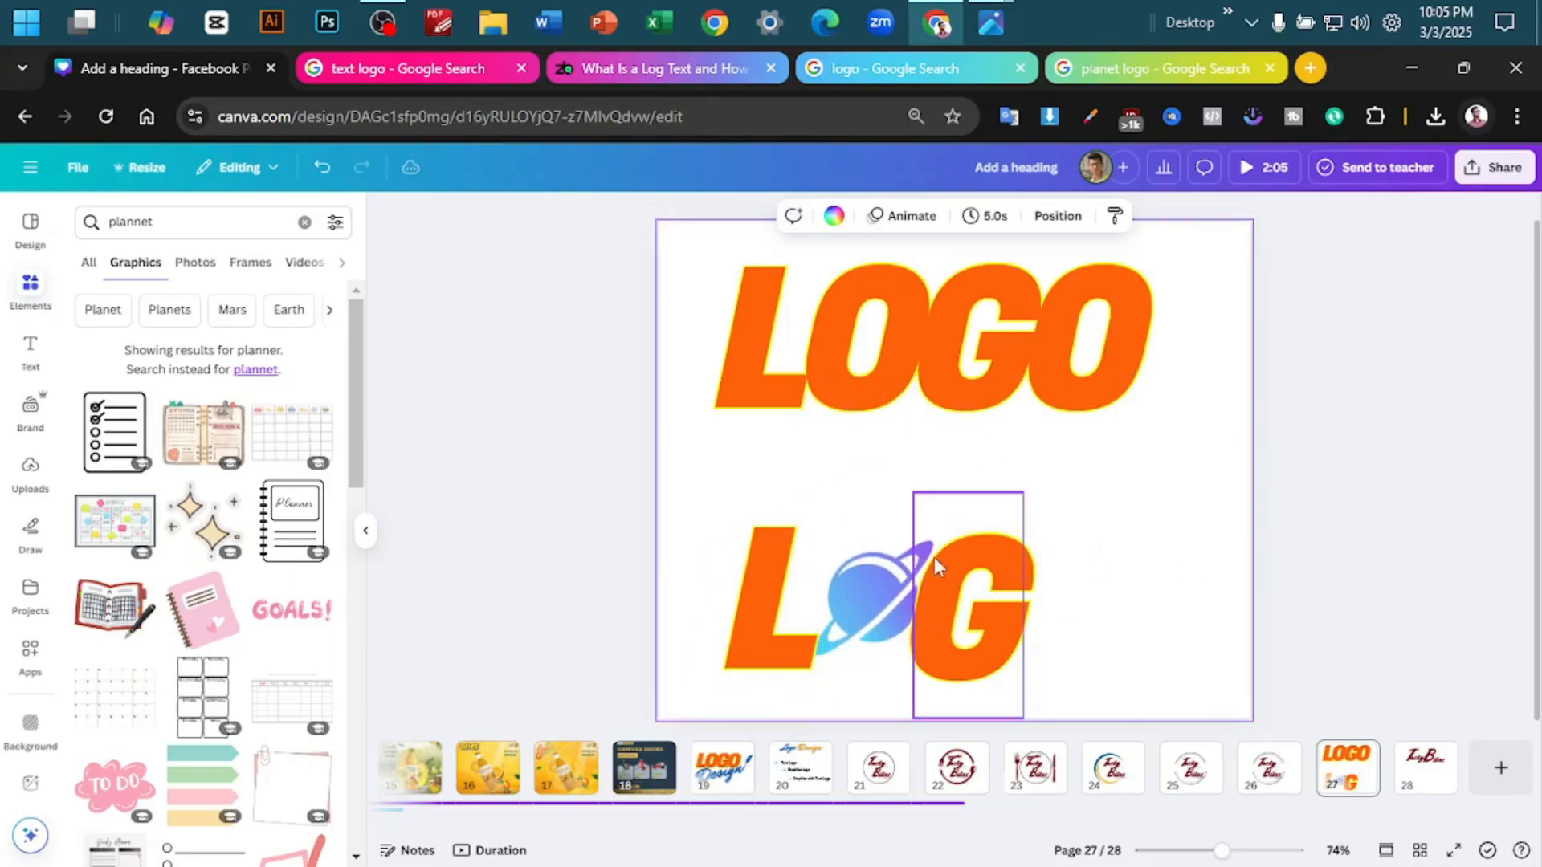
{"action": "mouse_move", "coordinate": [1004, 625]}
{"action": "left_mouse_down"}
{"action": "mouse_move", "coordinate": [1043, 623]}
{"action": "mouse_move", "coordinate": [1013, 624]}
{"action": "left_mouse_up"}
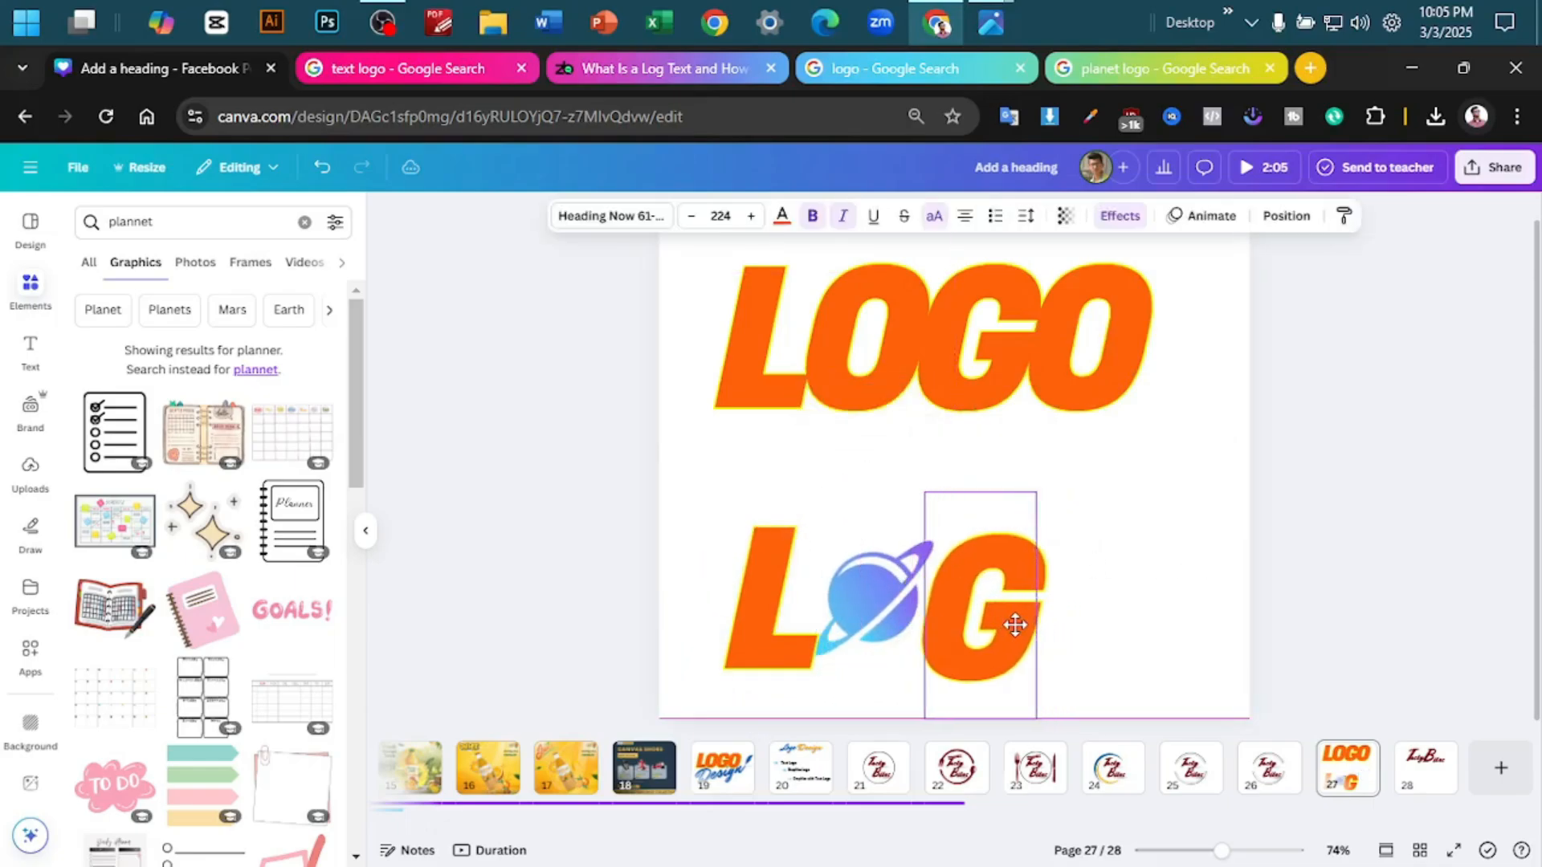
{"action": "key", "text": "alt"}
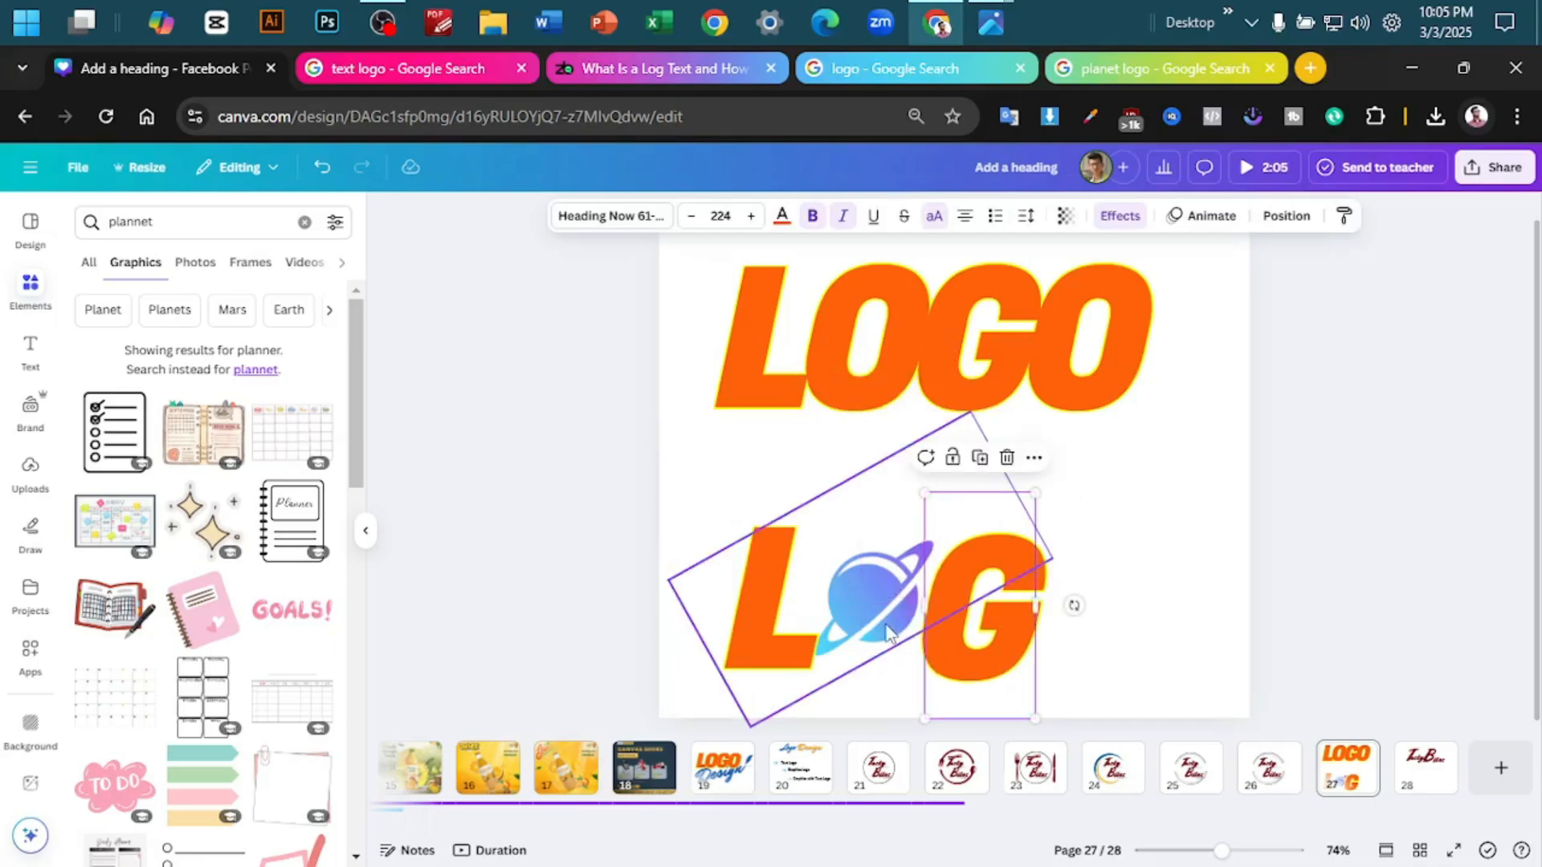
- Duplicate the planet and place the copy after the G as the final O of the lower word
{"action": "left_click_drag", "start_coordinate": [881, 620], "coordinate": [1099, 636]}
{"action": "scroll", "coordinate": [1437, 547], "scroll_direction": "up", "scroll_amount": 2}
{"action": "scroll", "coordinate": [1398, 572], "scroll_direction": "down", "scroll_amount": 1}
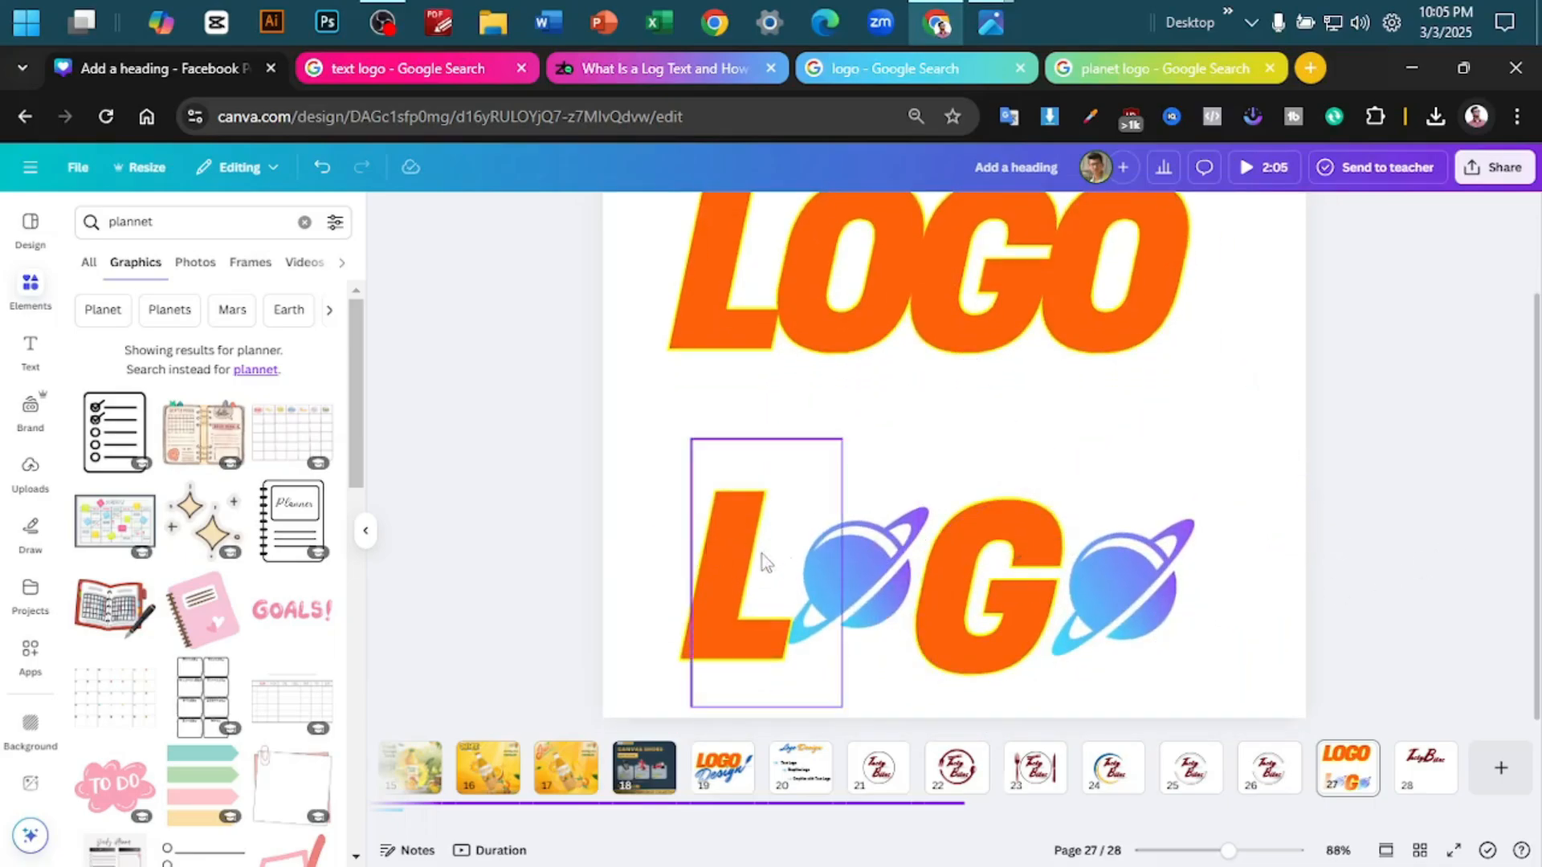
- Recolour the L and the G of the lower word dark blue from the document colours
{"action": "left_click", "coordinate": [718, 532]}
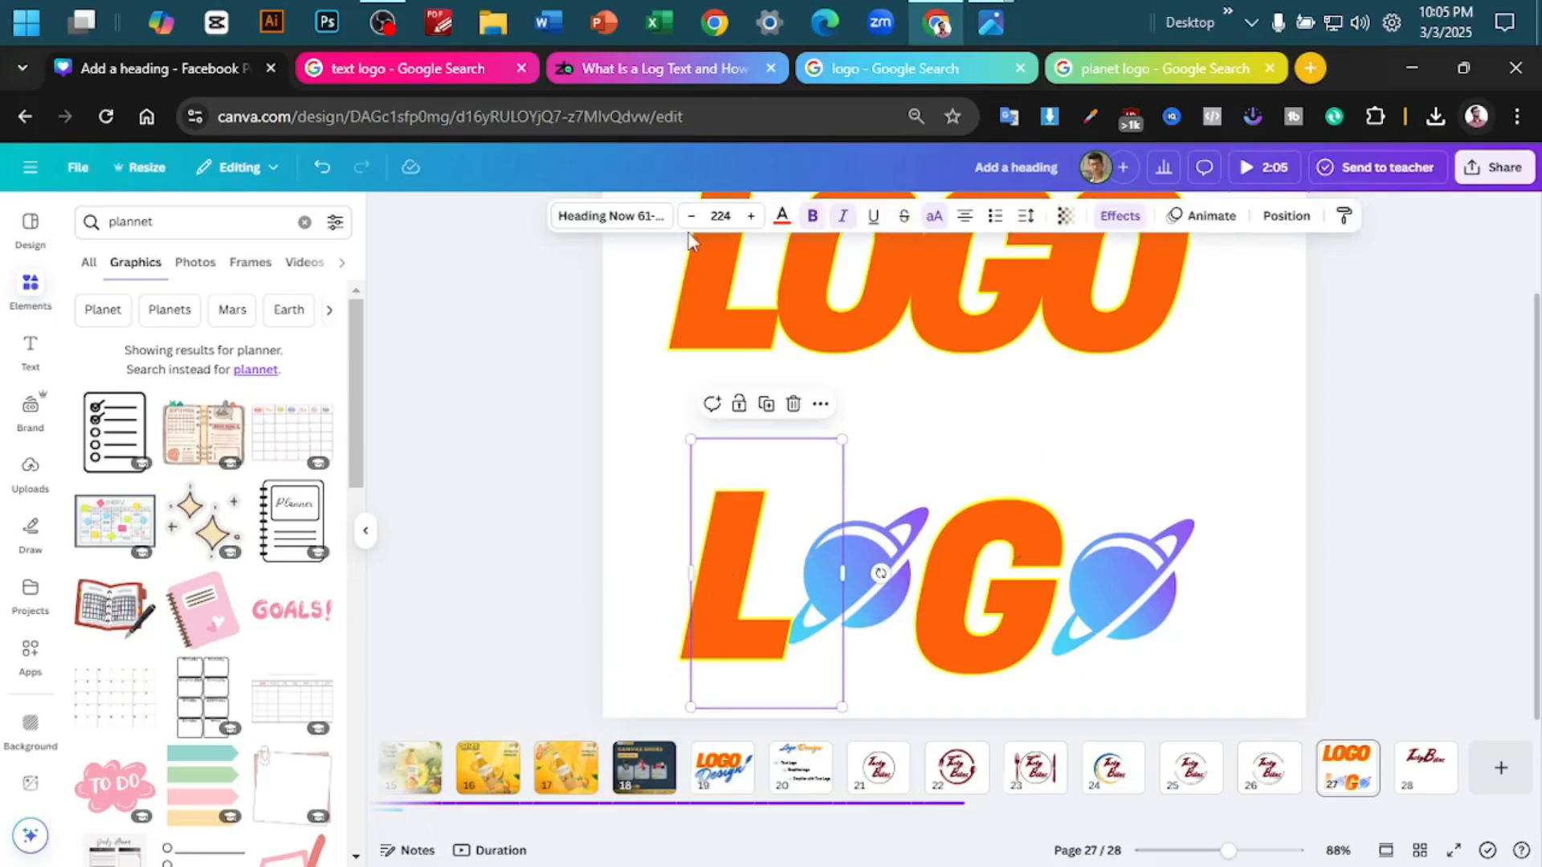
{"action": "left_click", "coordinate": [782, 217]}
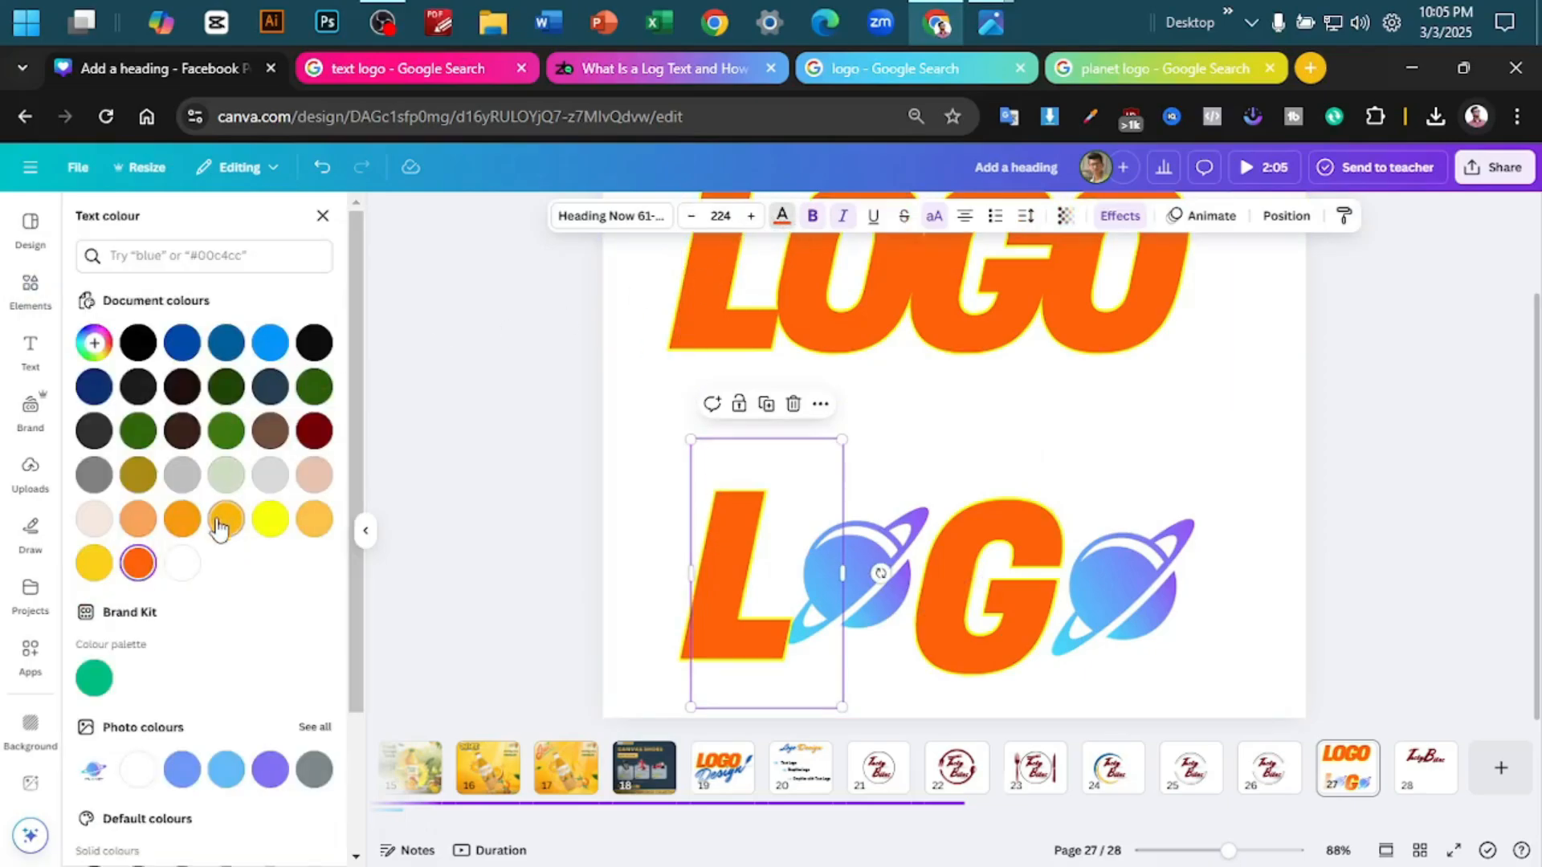
{"action": "left_click", "coordinate": [182, 343]}
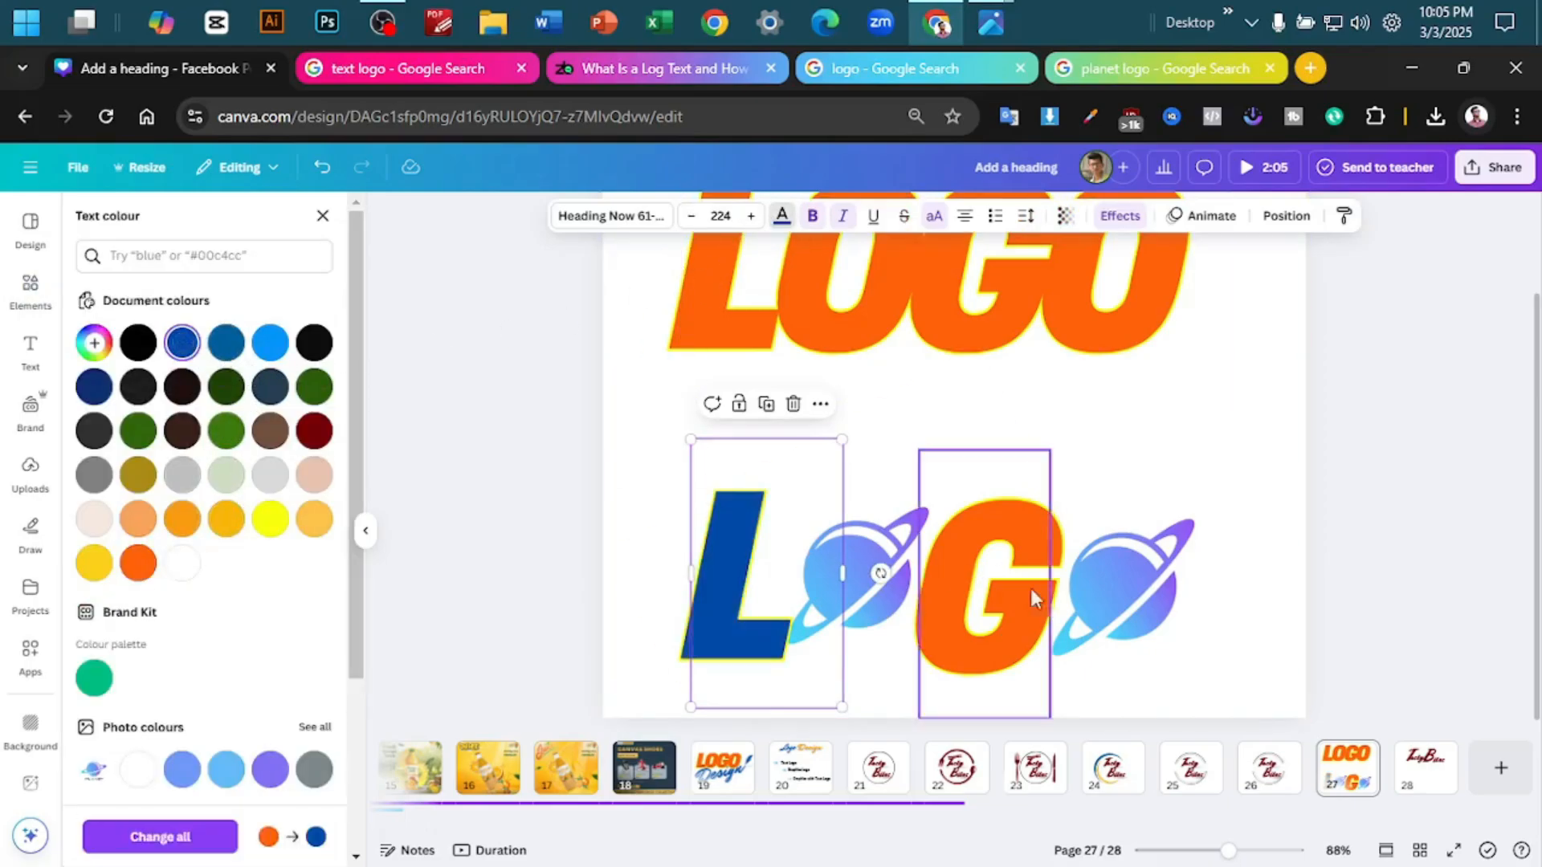
{"action": "left_click", "coordinate": [1116, 575]}
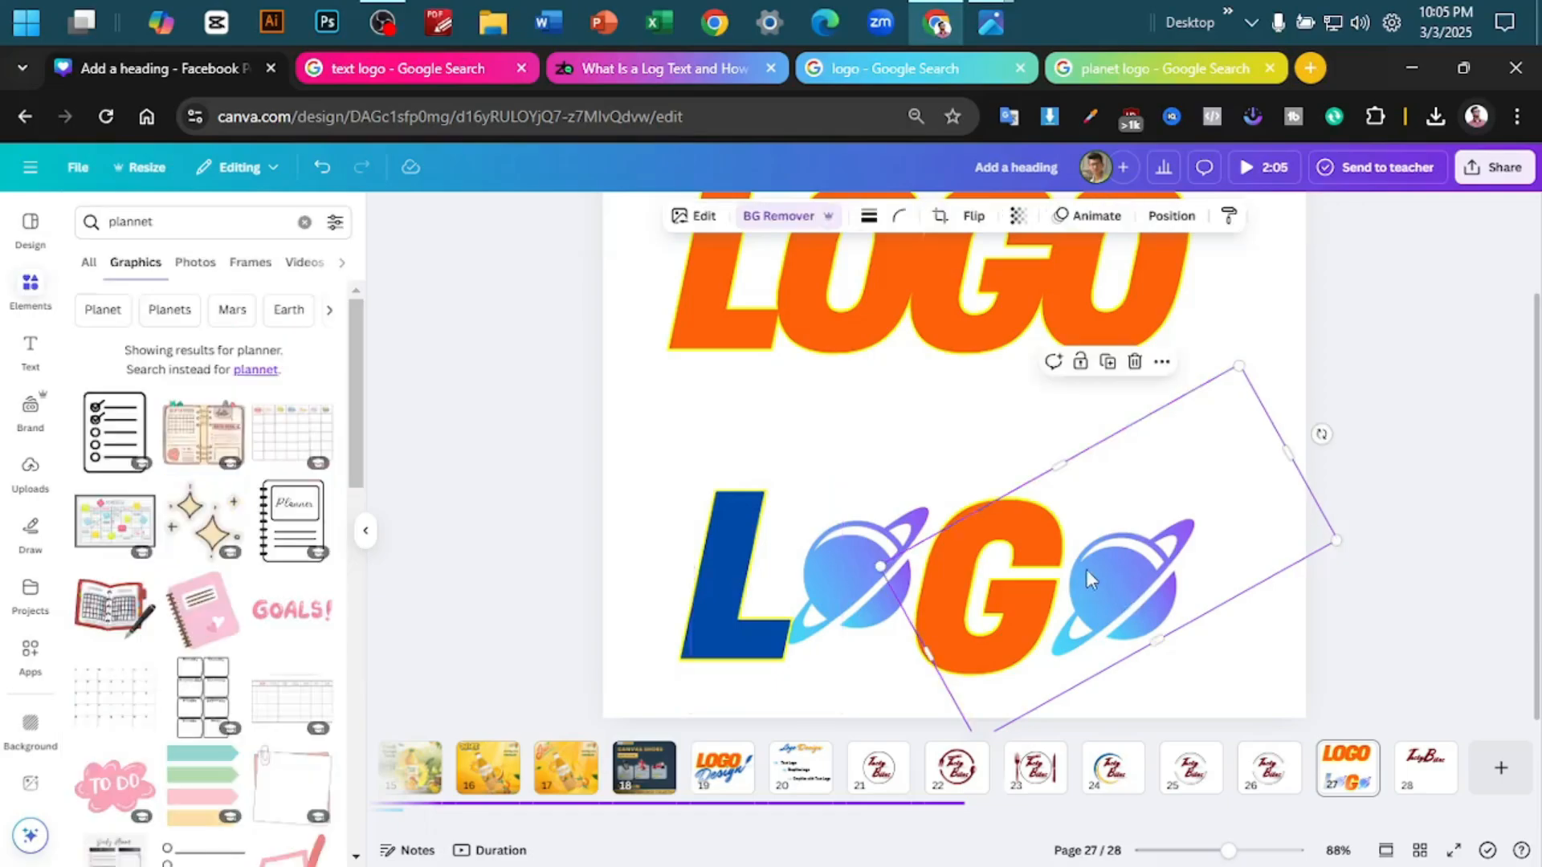
{"action": "left_click", "coordinate": [966, 543]}
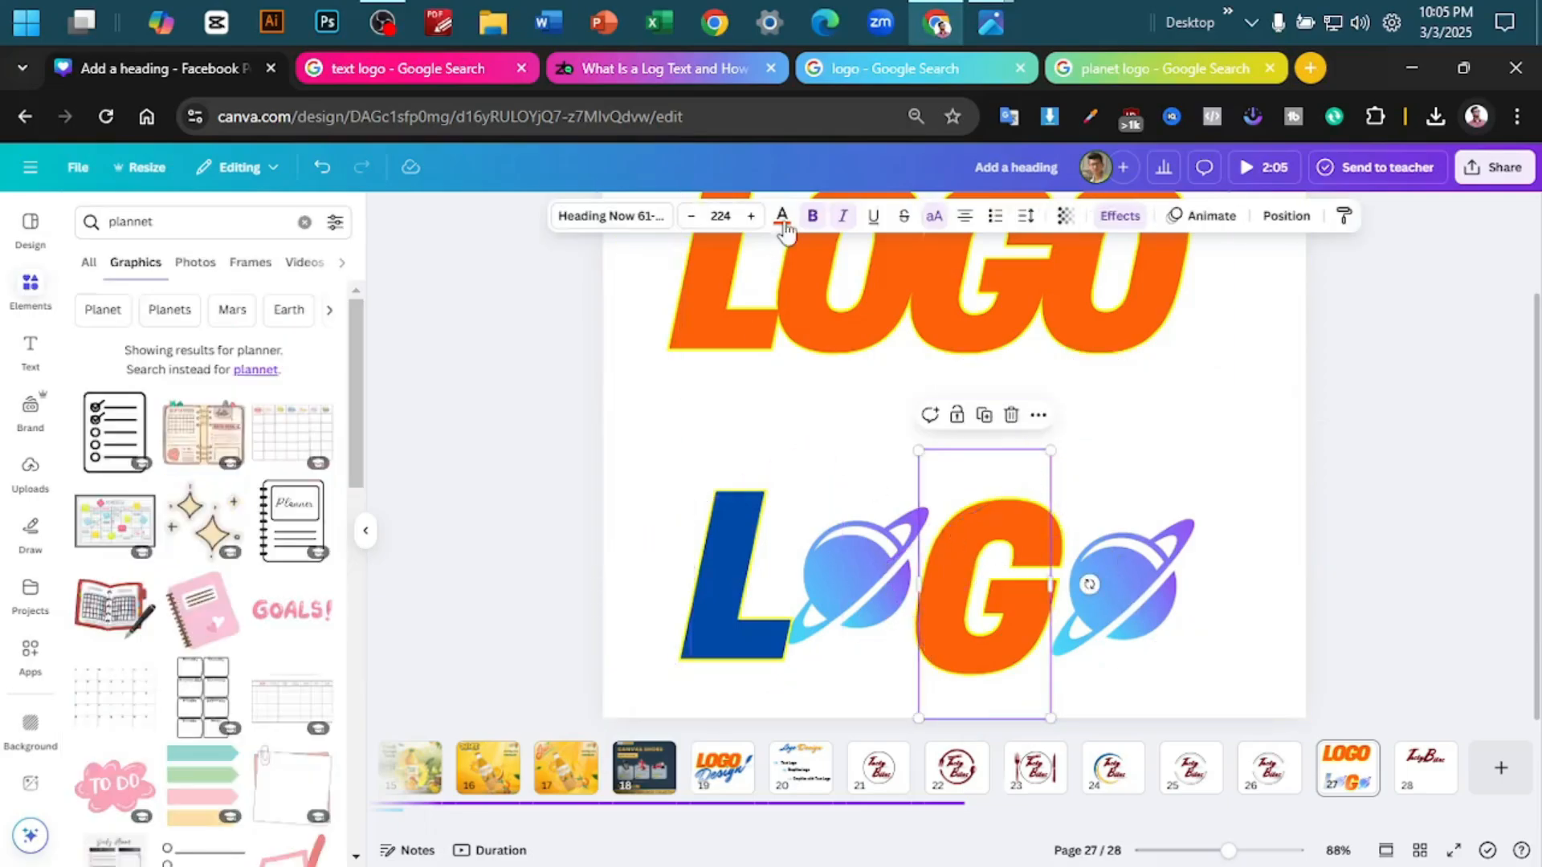
{"action": "left_click", "coordinate": [781, 215]}
{"action": "left_click", "coordinate": [182, 343]}
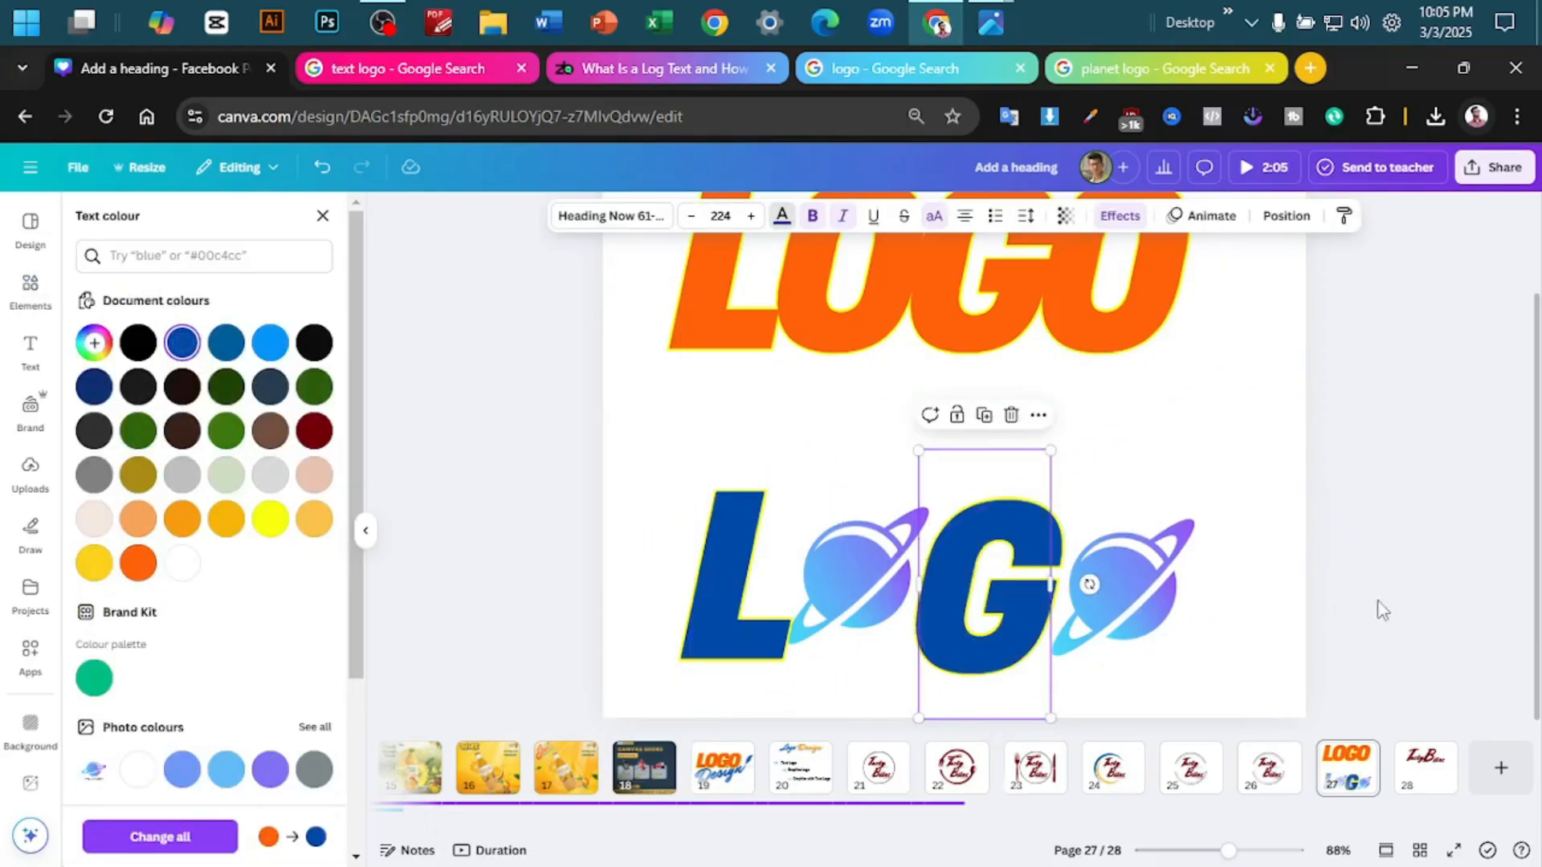
{"action": "left_click", "coordinate": [1448, 551]}
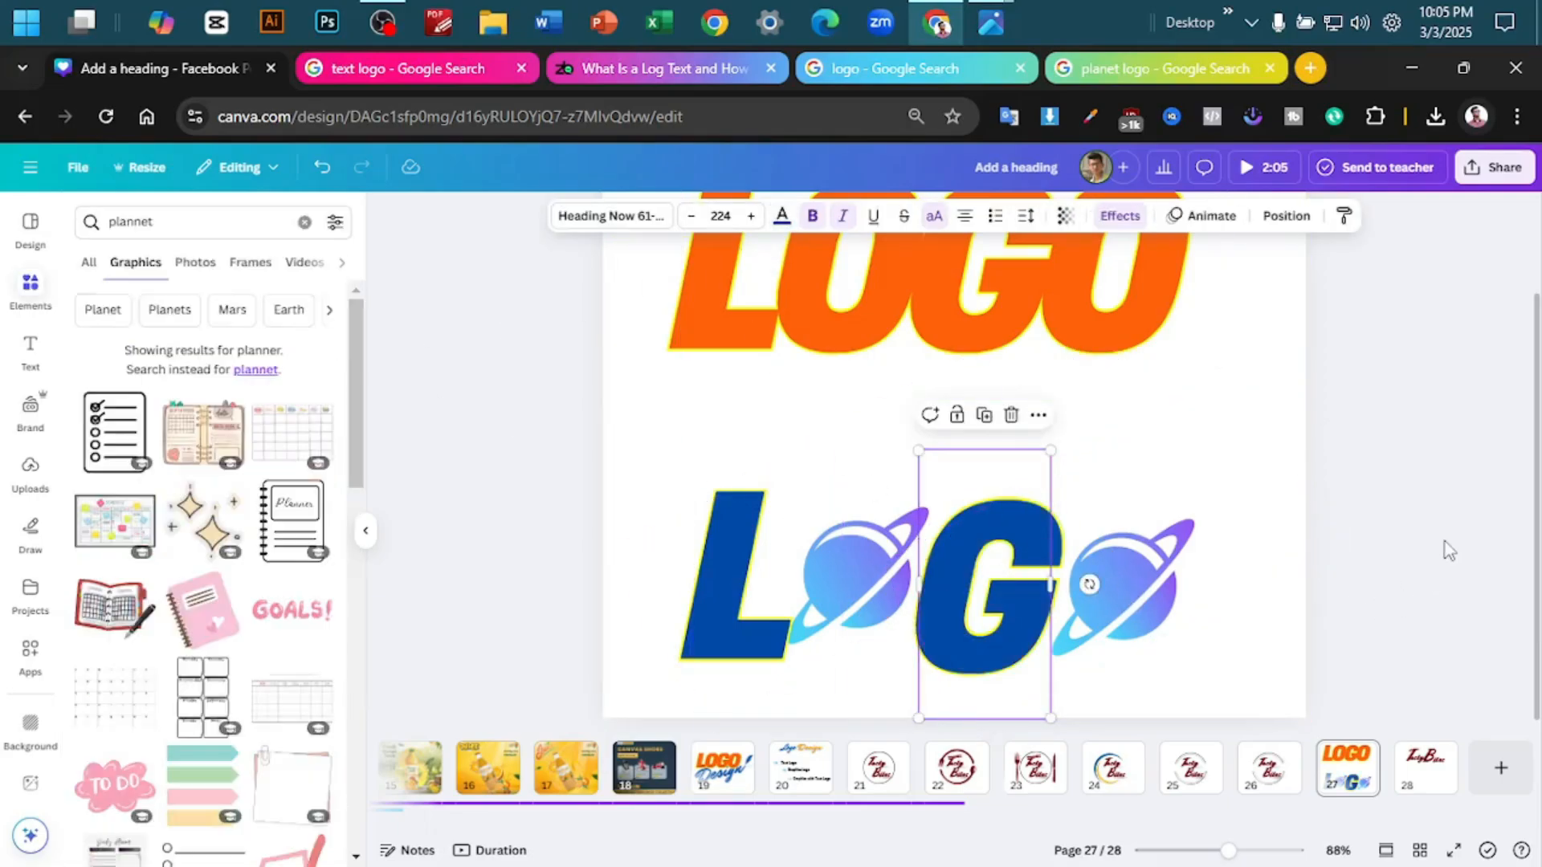
- Set the L's outline colour to bright blue and copy its style onto the G
{"action": "left_click", "coordinate": [725, 518]}
{"action": "left_click", "coordinate": [1318, 388]}
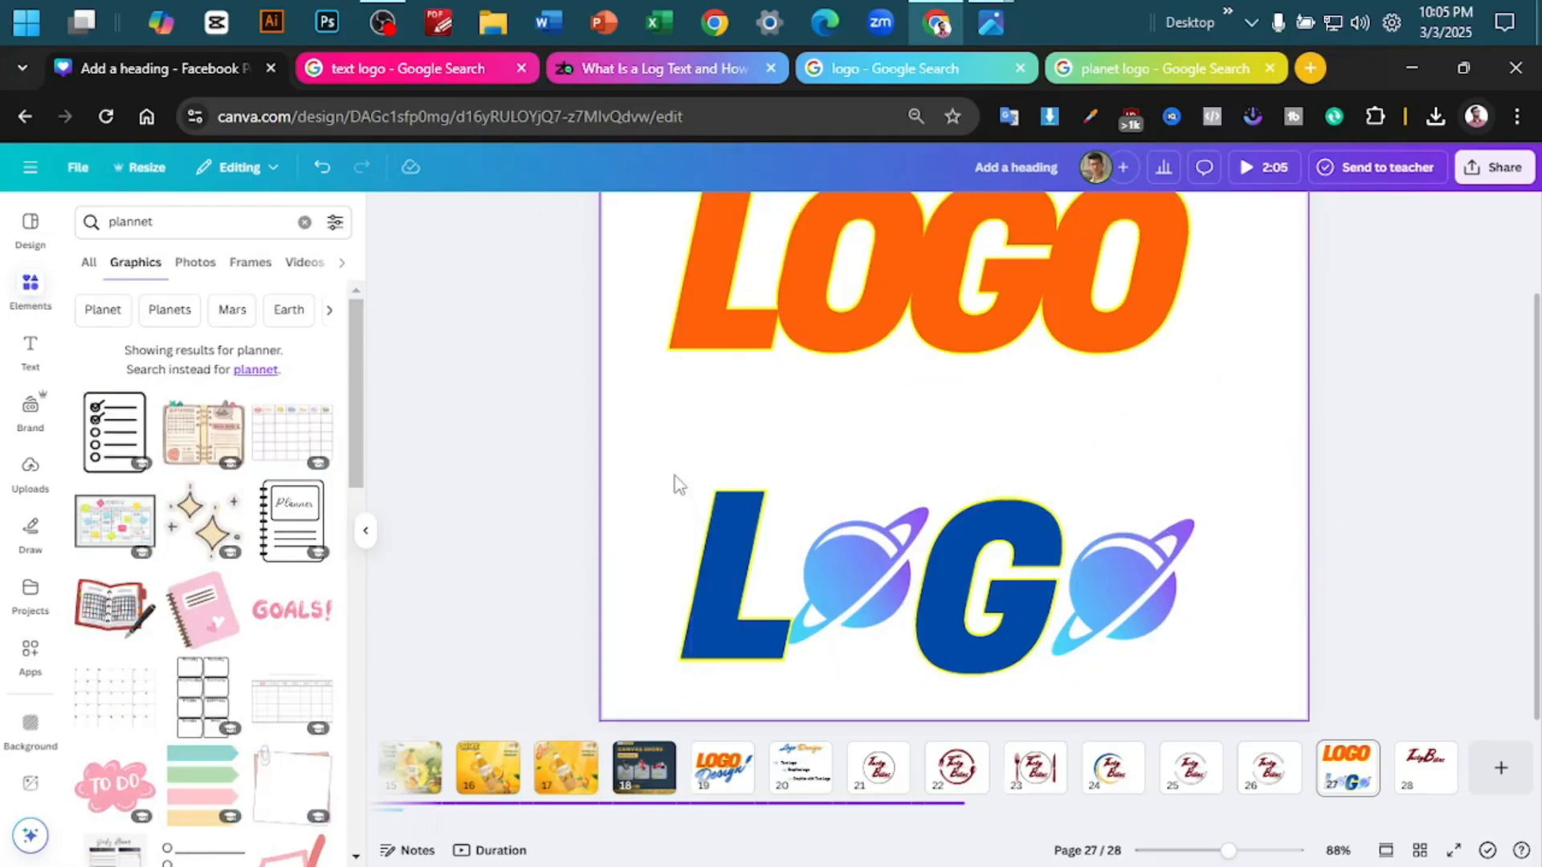
{"action": "left_click", "coordinate": [710, 514]}
{"action": "left_click", "coordinate": [1120, 216]}
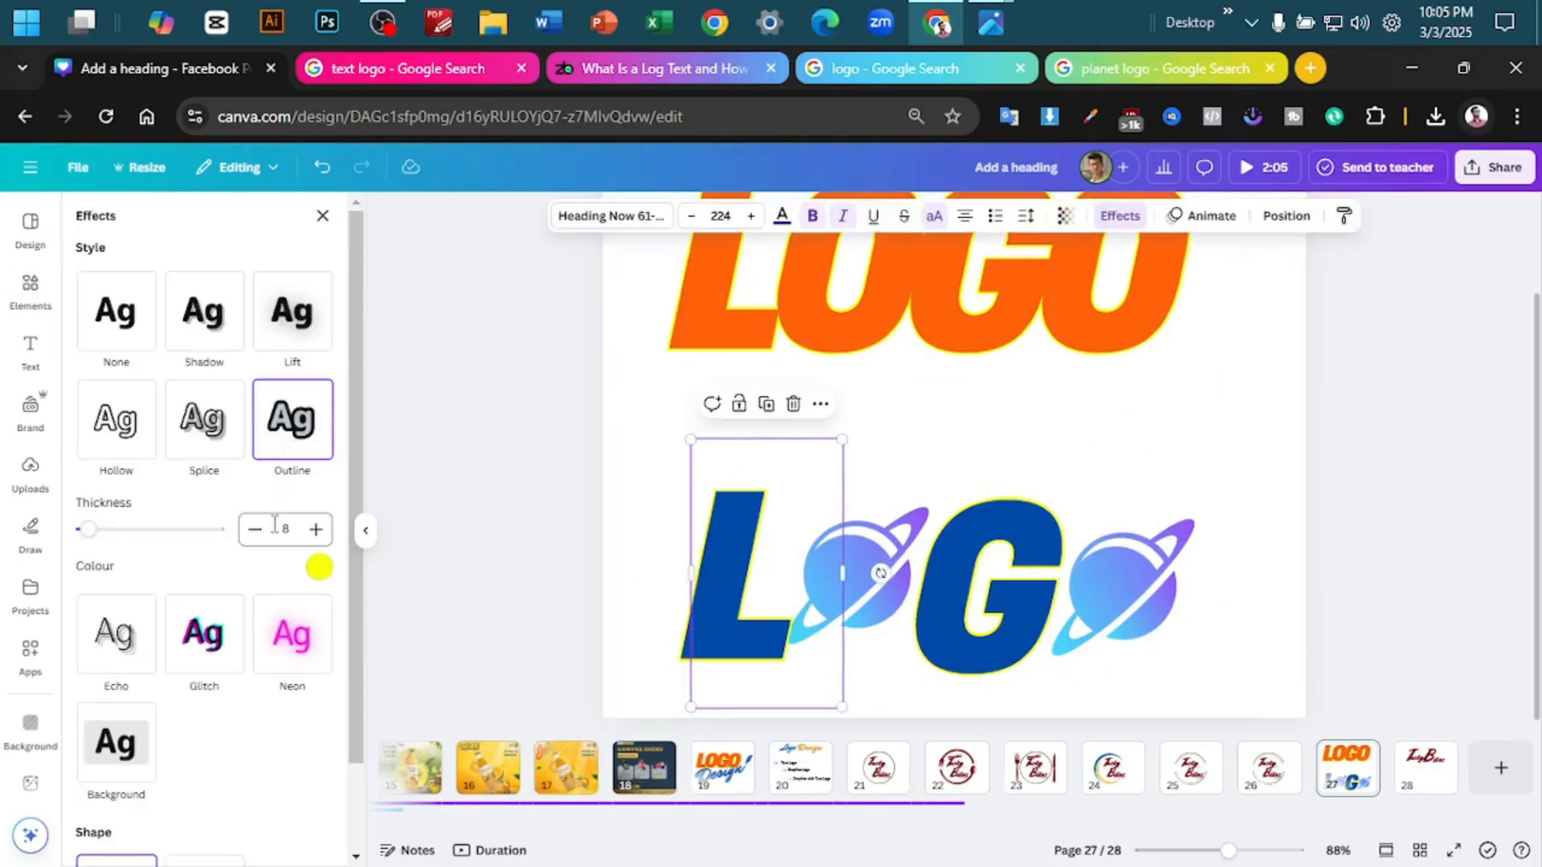
{"action": "left_click", "coordinate": [319, 568]}
{"action": "left_click", "coordinate": [243, 323]}
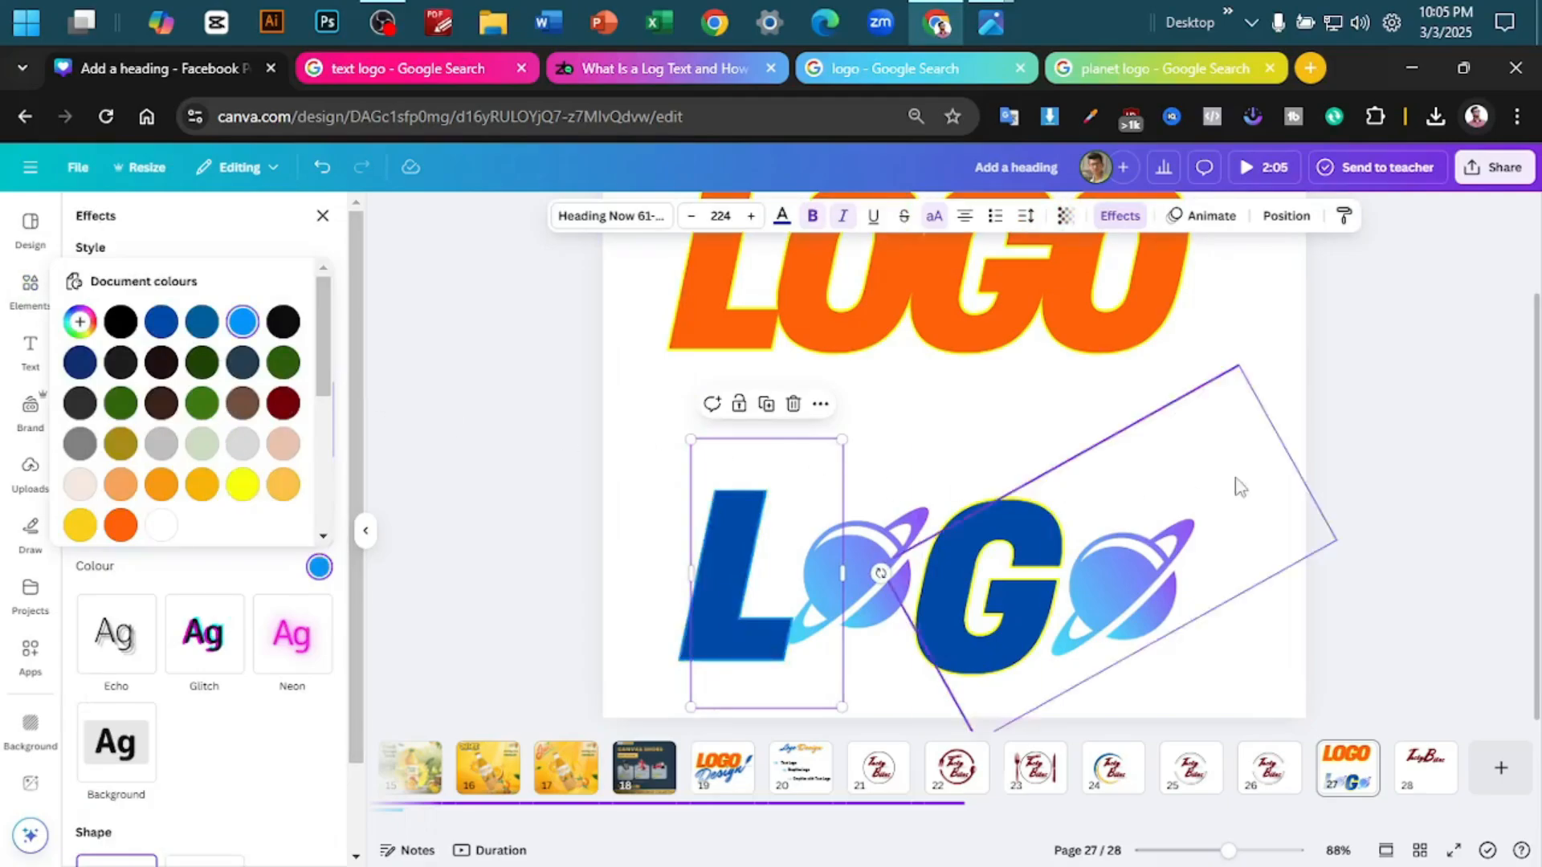
{"action": "left_click", "coordinate": [1261, 394]}
{"action": "left_click", "coordinate": [730, 538]}
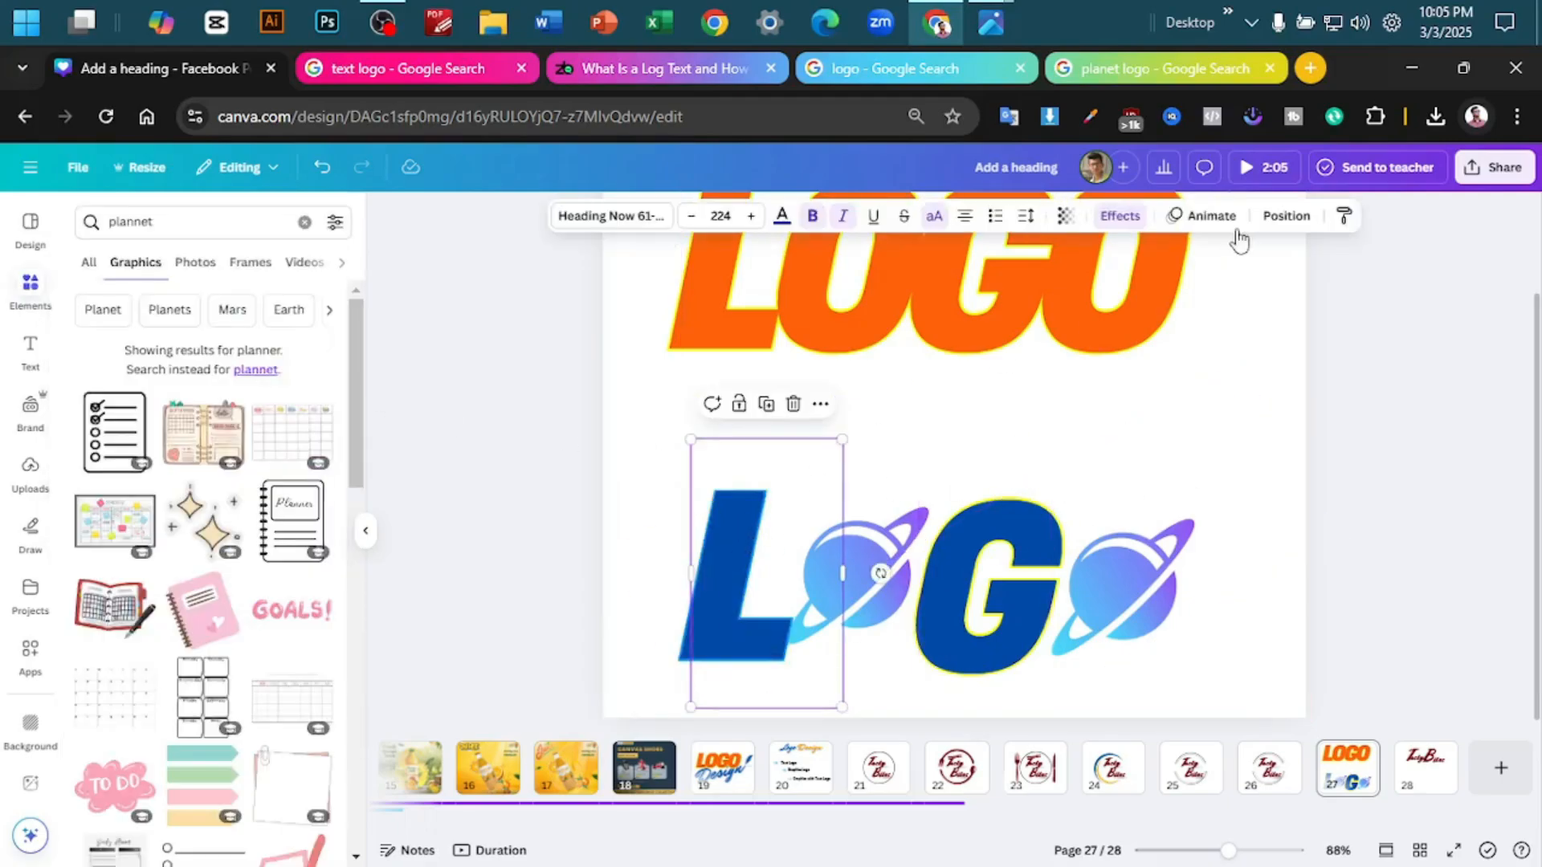
{"action": "left_click", "coordinate": [1343, 216]}
{"action": "left_click", "coordinate": [1023, 560]}
{"action": "left_click", "coordinate": [1341, 471]}
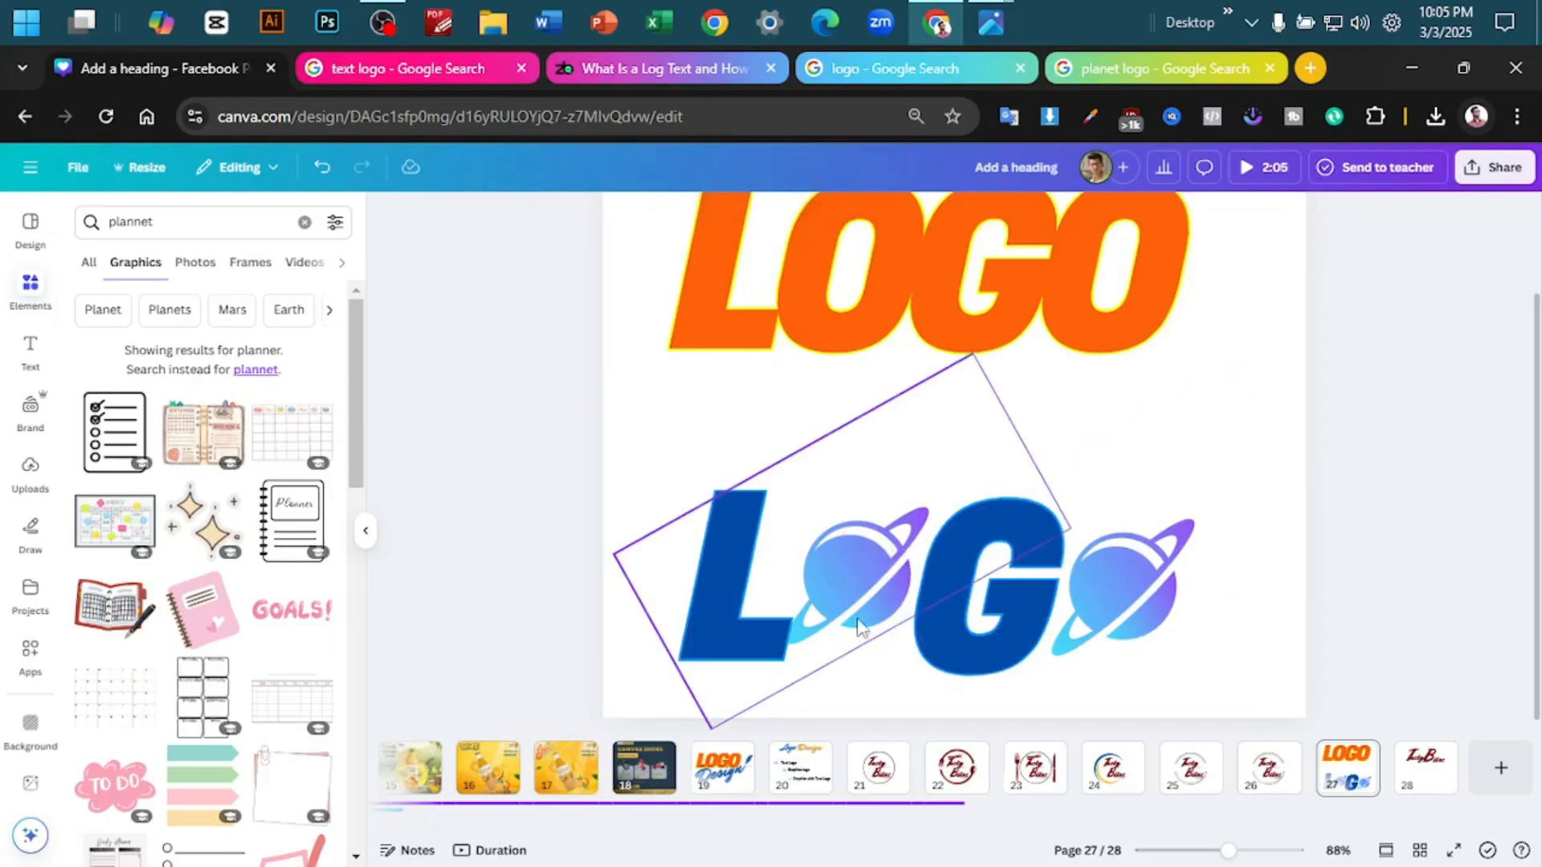
- Crop the empty area off the side of the planet between L and G and nudge the planet slightly right
{"action": "left_click", "coordinate": [867, 557]}
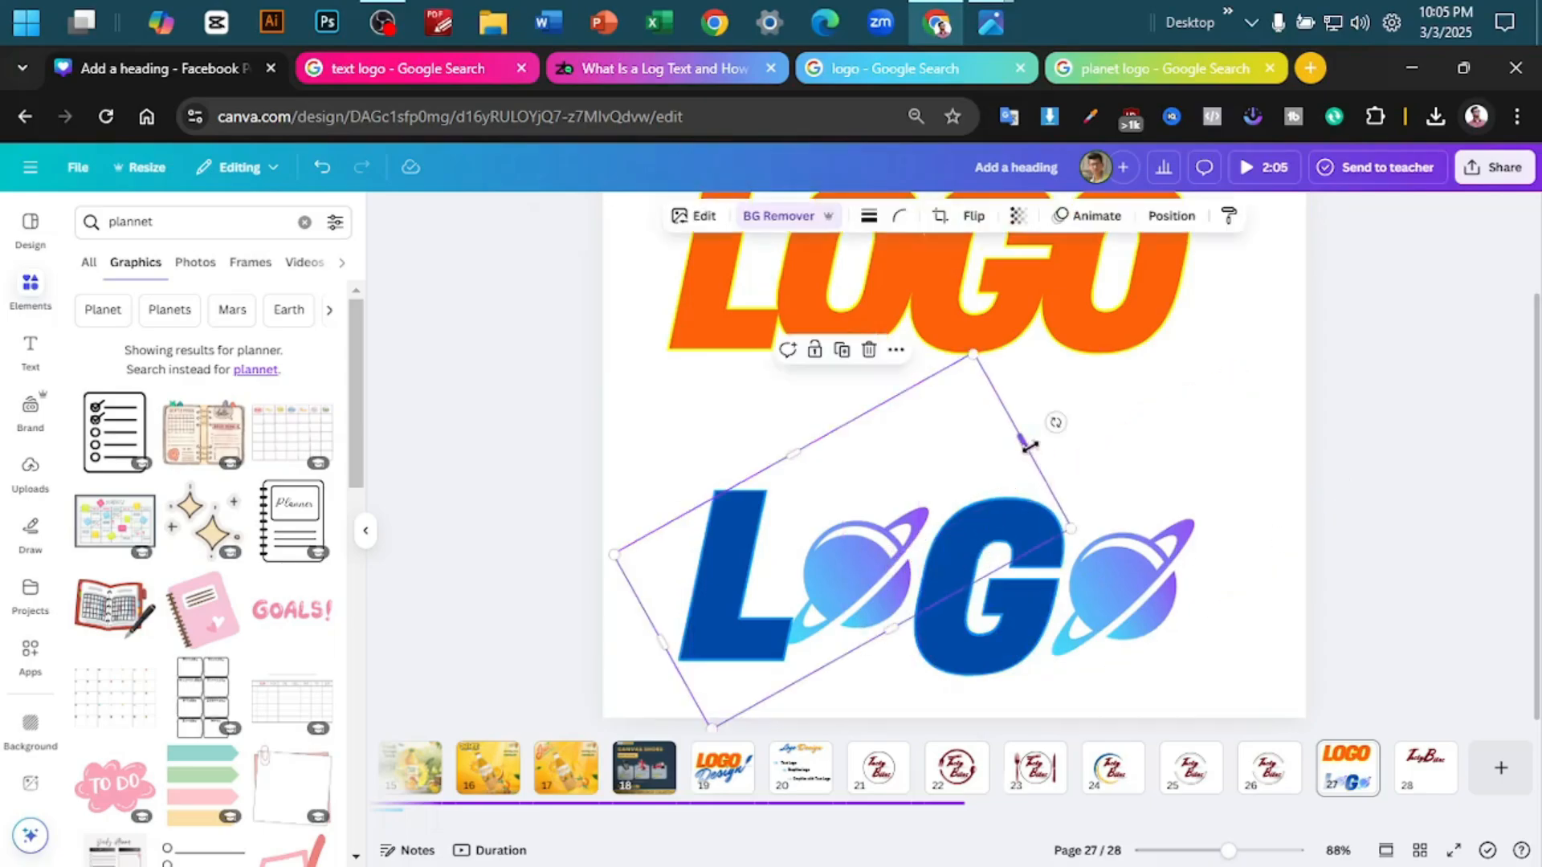
{"action": "left_click_drag", "start_coordinate": [1022, 440], "coordinate": [924, 496]}
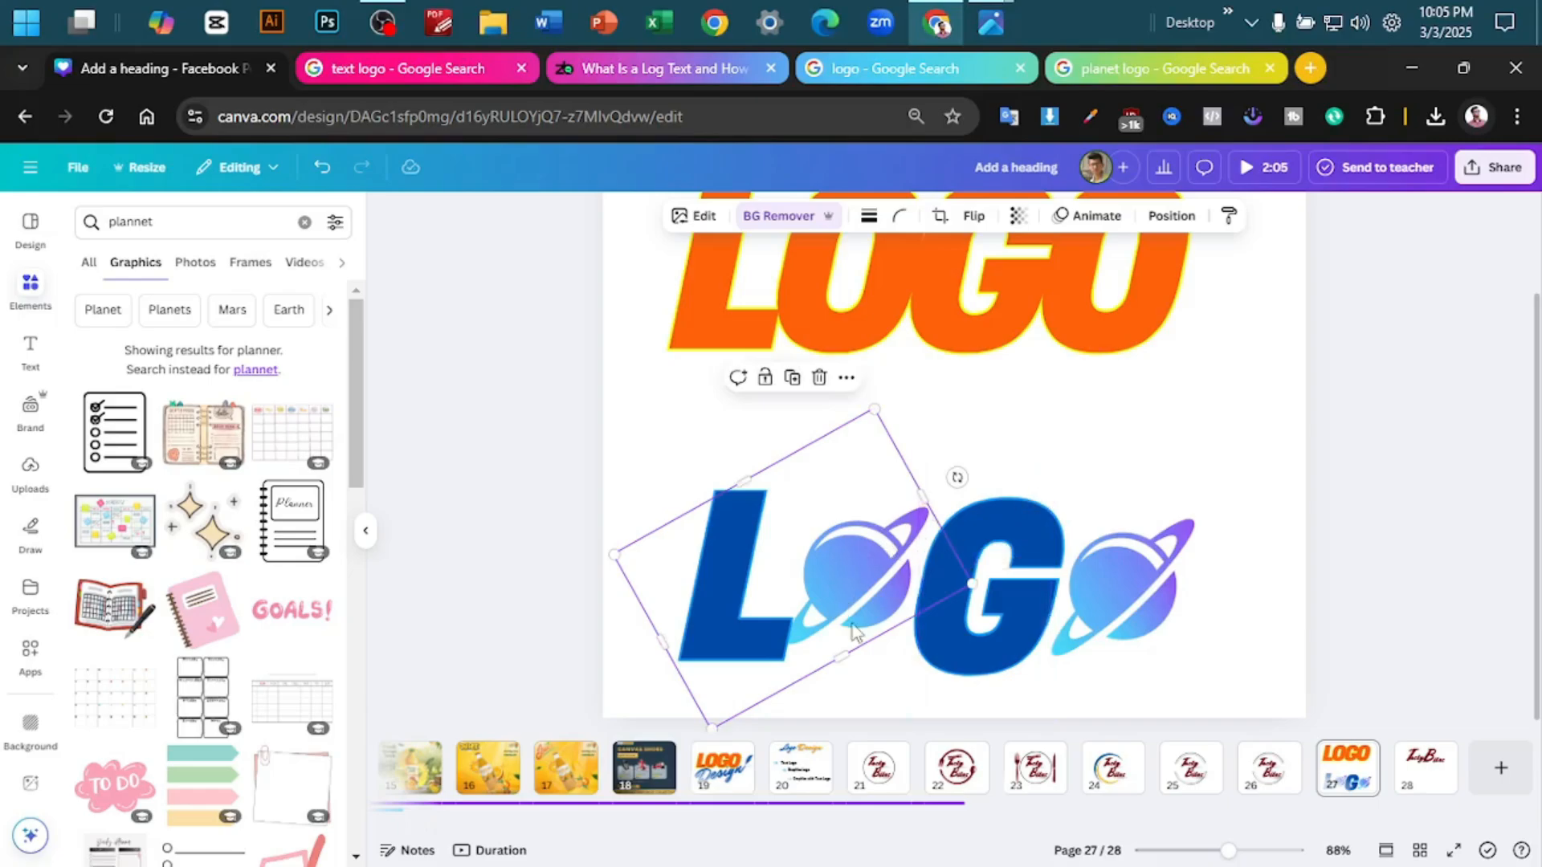
{"action": "key", "text": "Right"}
{"action": "key", "text": "Right"}
{"action": "key", "text": "Right"}
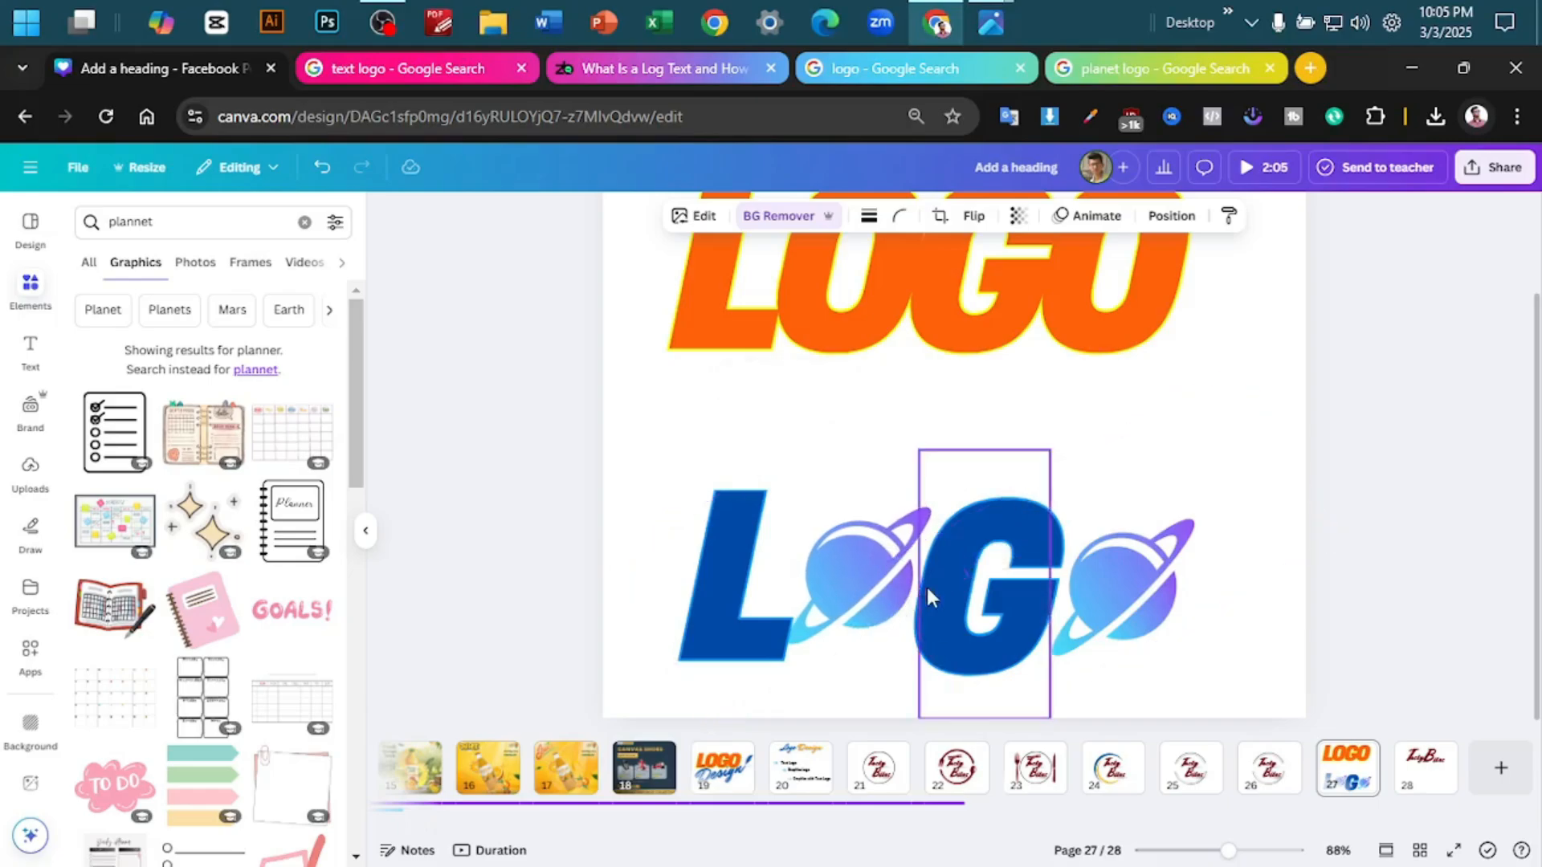
{"action": "key", "text": "Right"}
{"action": "key", "text": "Right"}
{"action": "left_click", "coordinate": [1366, 480]}
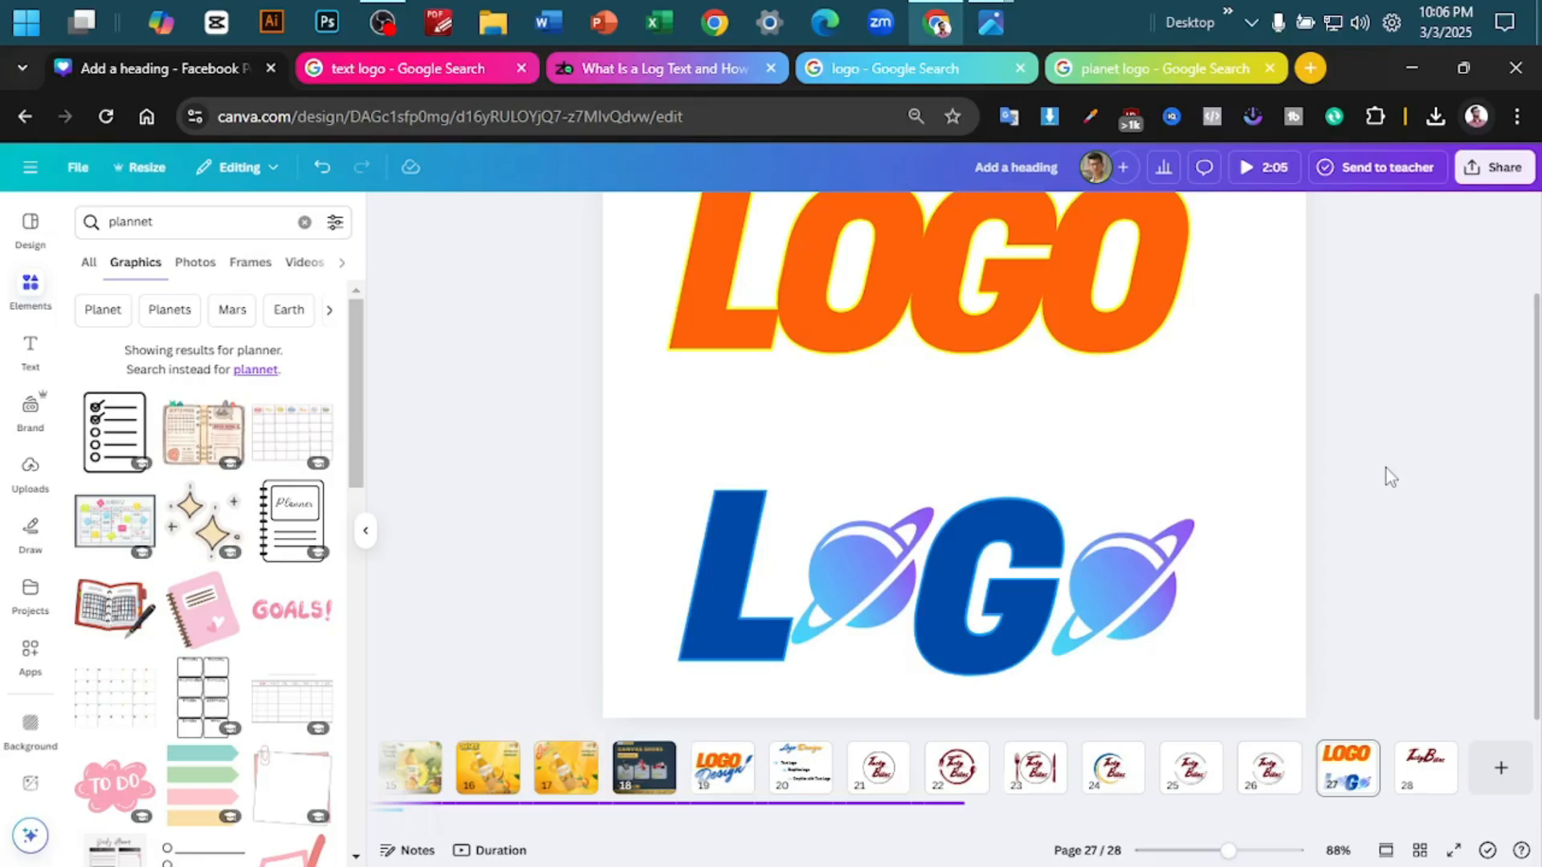
- Search the graphics for "planet logo" and browse the results
{"action": "left_click", "coordinate": [146, 222]}
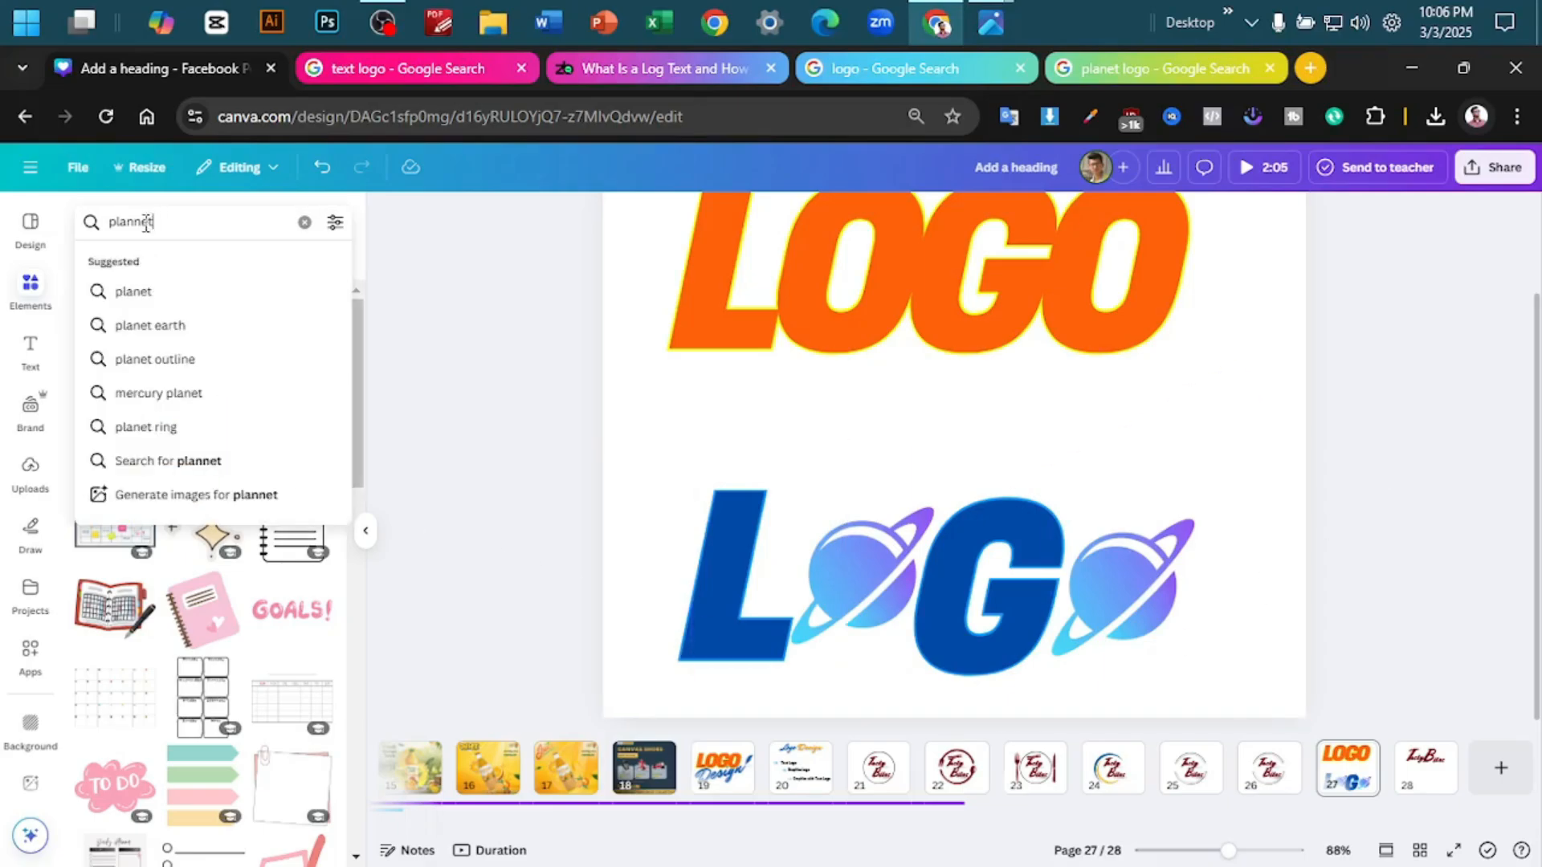
{"action": "left_click", "coordinate": [142, 224]}
{"action": "key", "text": "BackSpace"}
{"action": "key", "text": "Right"}
{"action": "key", "text": "Right"}
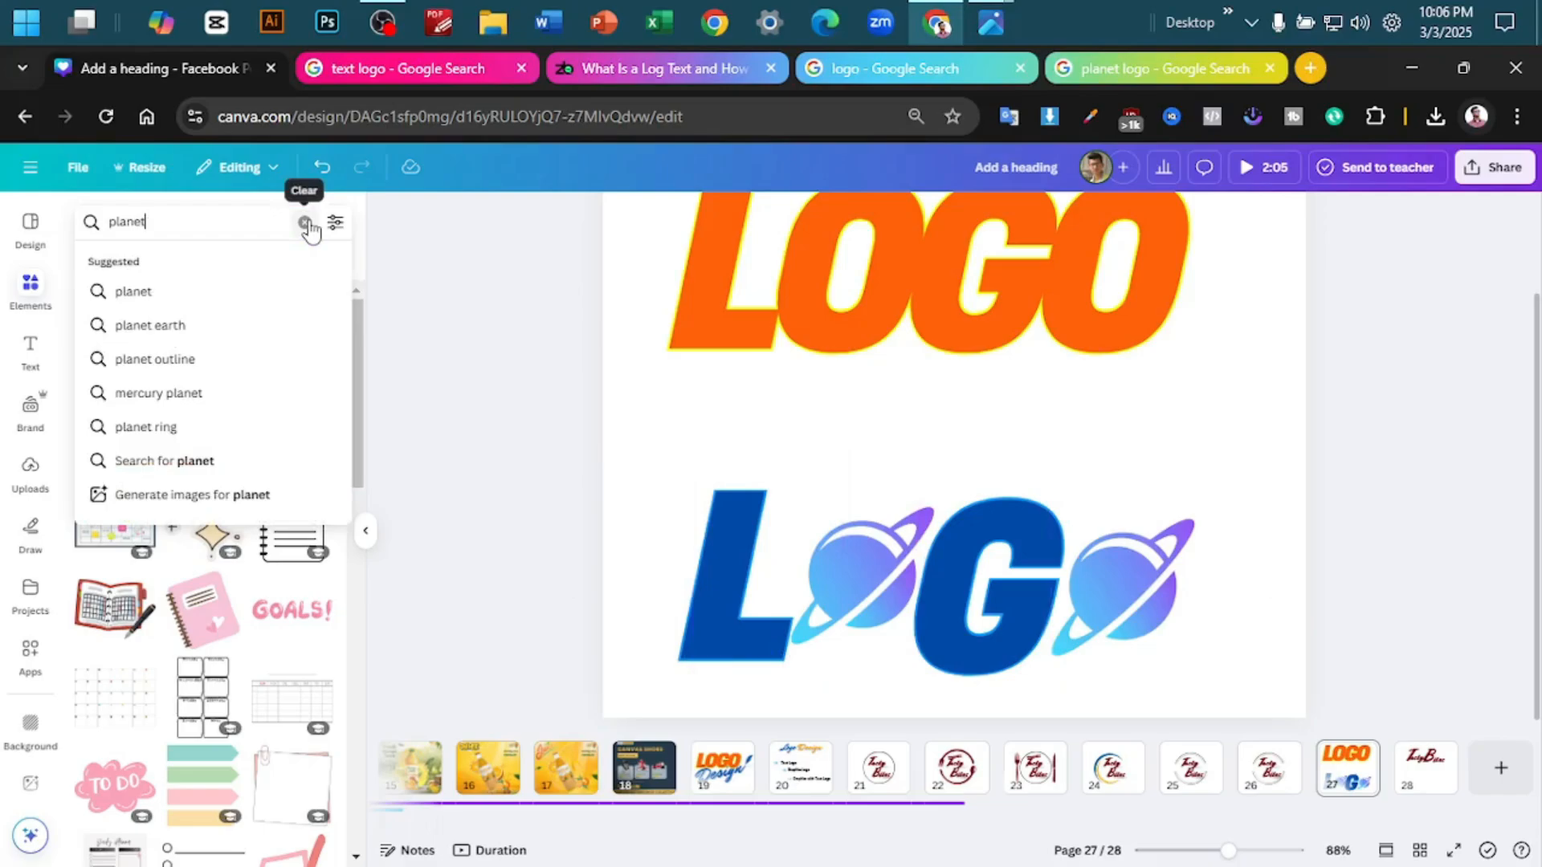
{"action": "type", "text": "logo"}
{"action": "key", "text": "Return"}
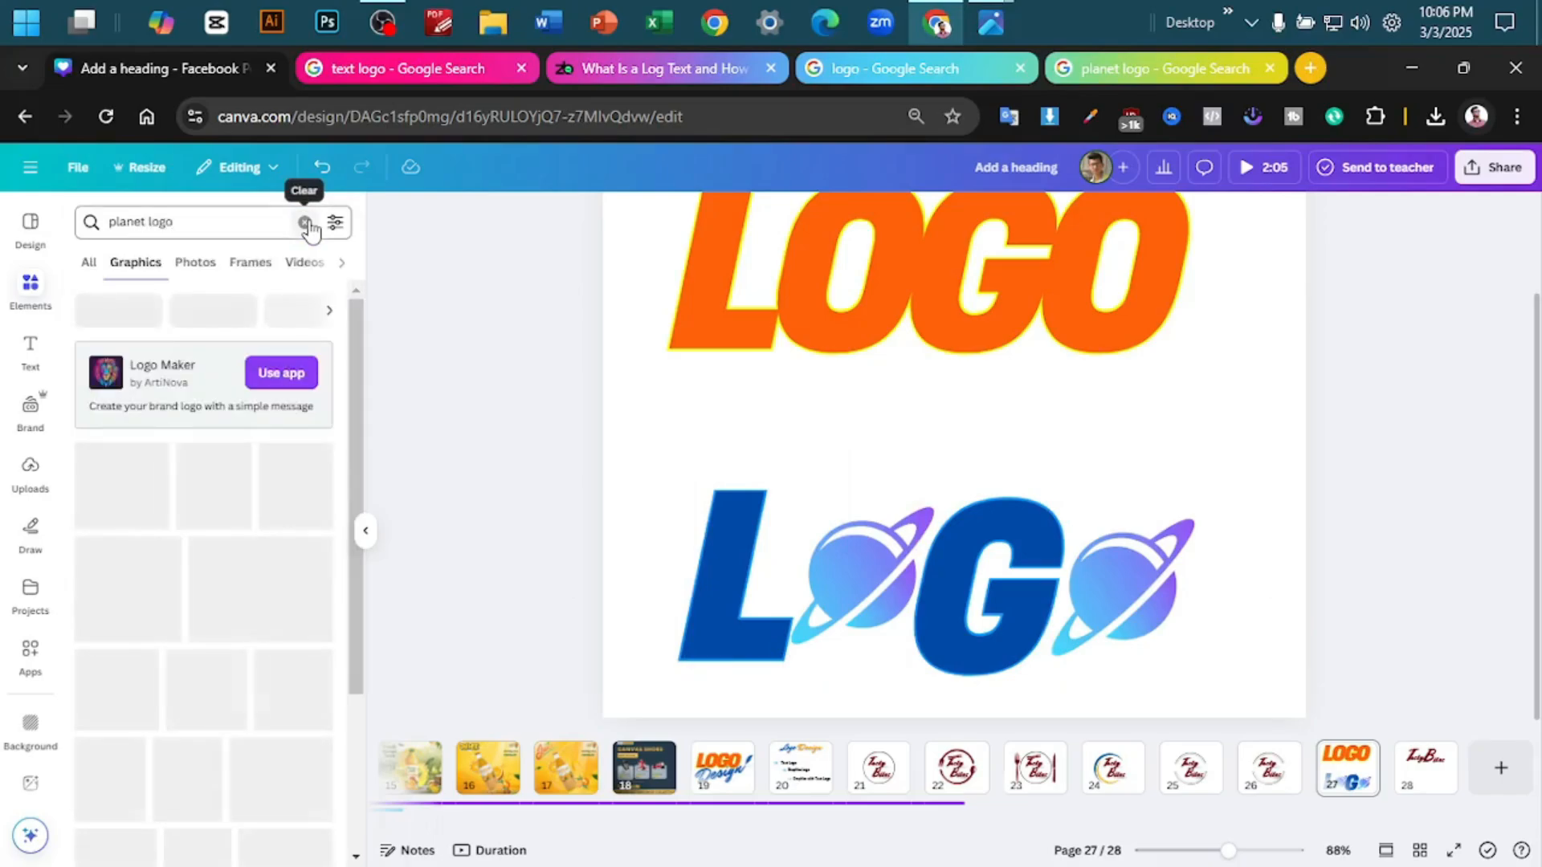
{"action": "scroll", "coordinate": [186, 626], "scroll_direction": "down", "scroll_amount": 3}
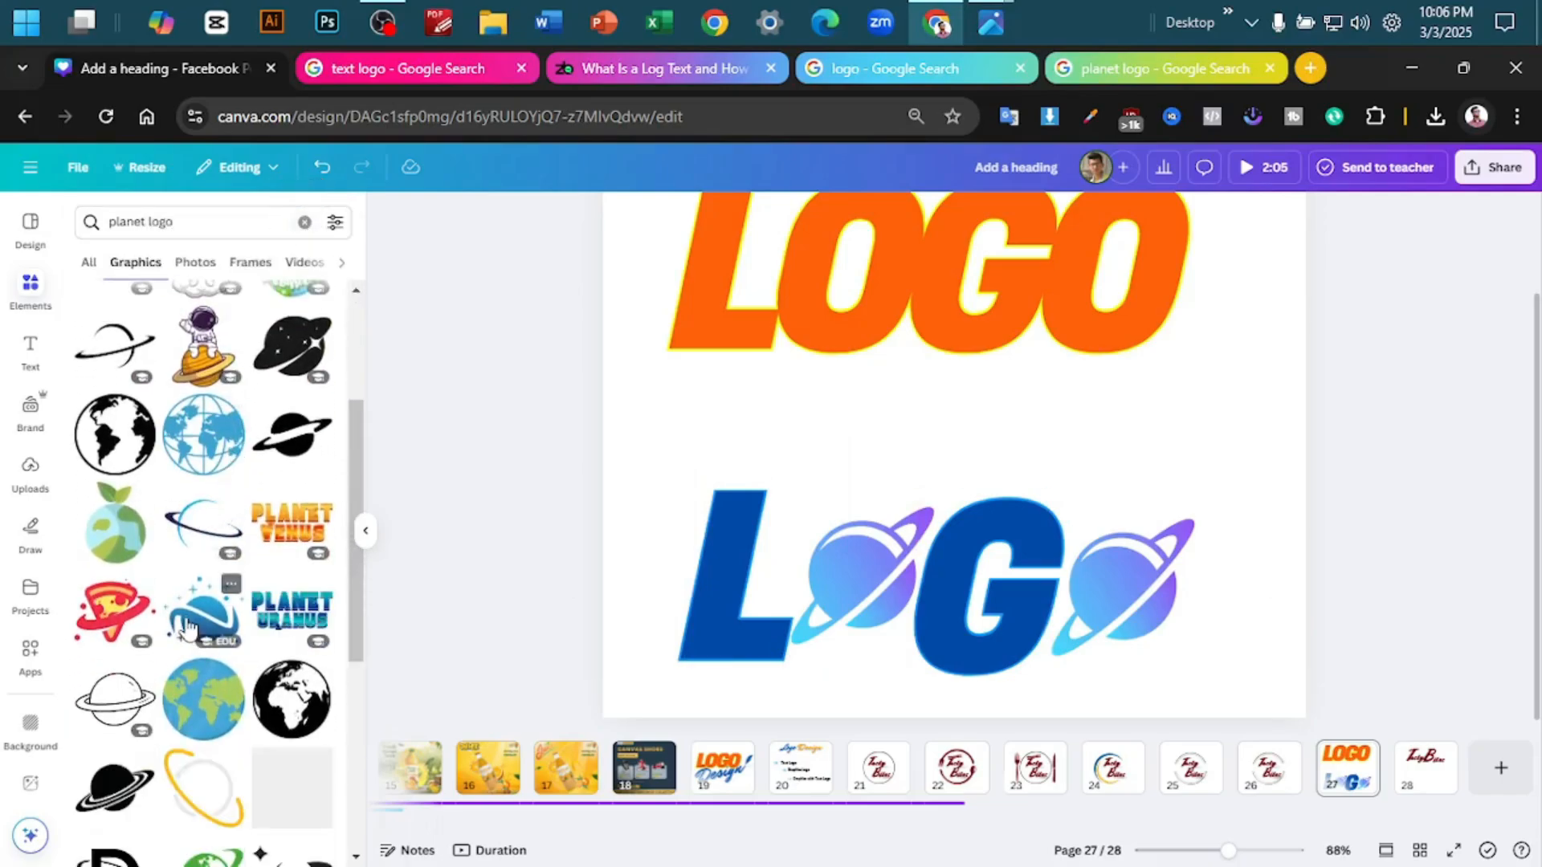
- Try the blue ringed planet with stars on the page, move it off the page and browse more planet graphics
{"action": "left_click", "coordinate": [188, 626]}
{"action": "left_click_drag", "start_coordinate": [998, 438], "coordinate": [1517, 369]}
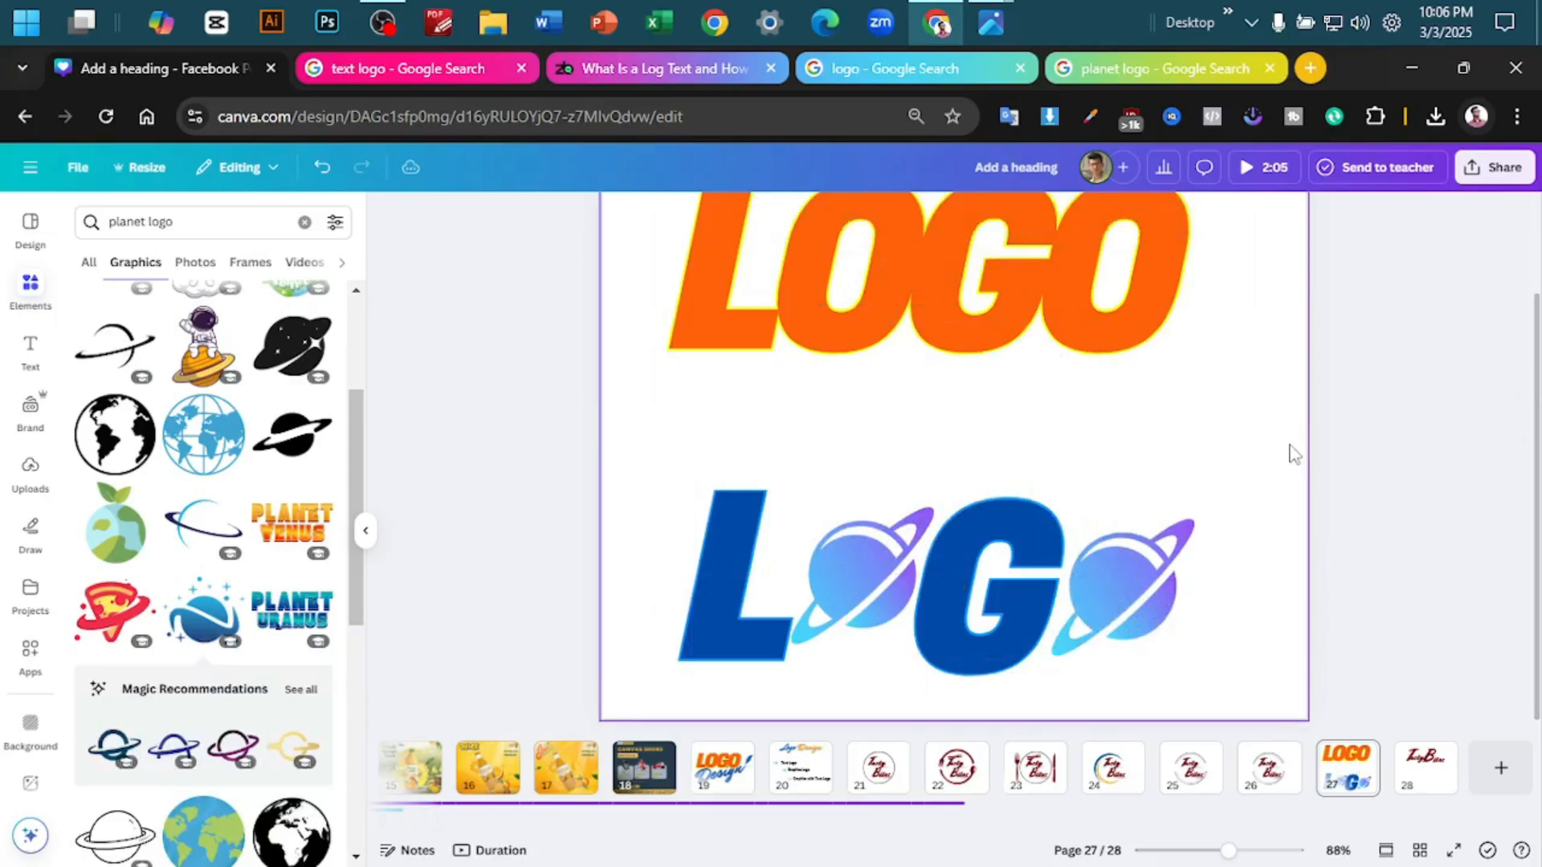
{"action": "scroll", "coordinate": [189, 614], "scroll_direction": "down", "scroll_amount": 3}
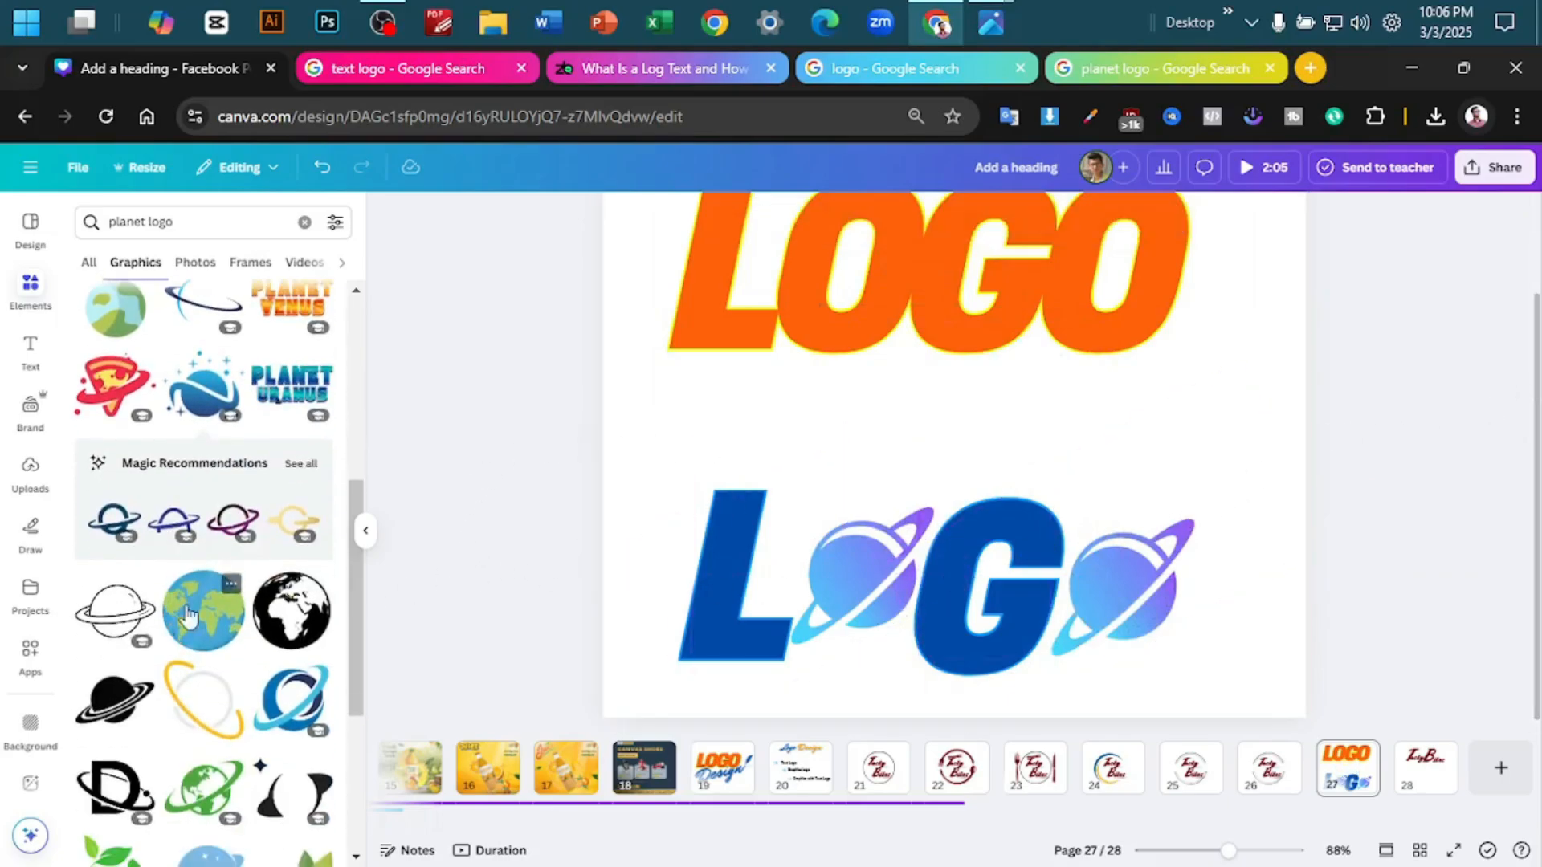
{"action": "scroll", "coordinate": [186, 615], "scroll_direction": "down", "scroll_amount": 6}
{"action": "scroll", "coordinate": [312, 524], "scroll_direction": "down", "scroll_amount": 2}
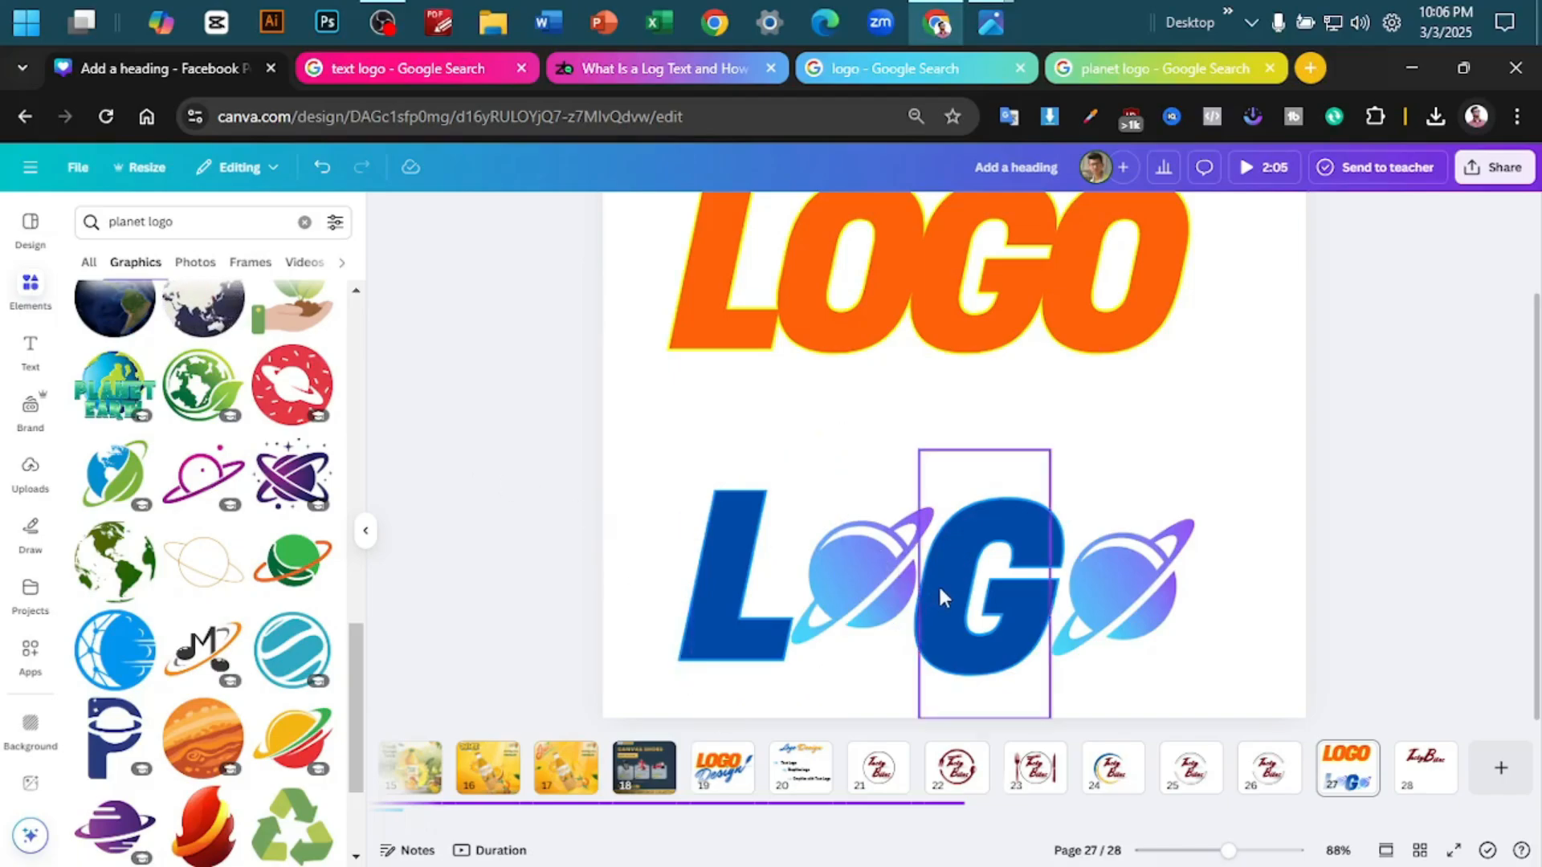
- Replace the final planet with the blue globe and green leaf graphic, and delete the planet between L and G
{"action": "left_click_drag", "start_coordinate": [1116, 566], "coordinate": [1425, 566]}
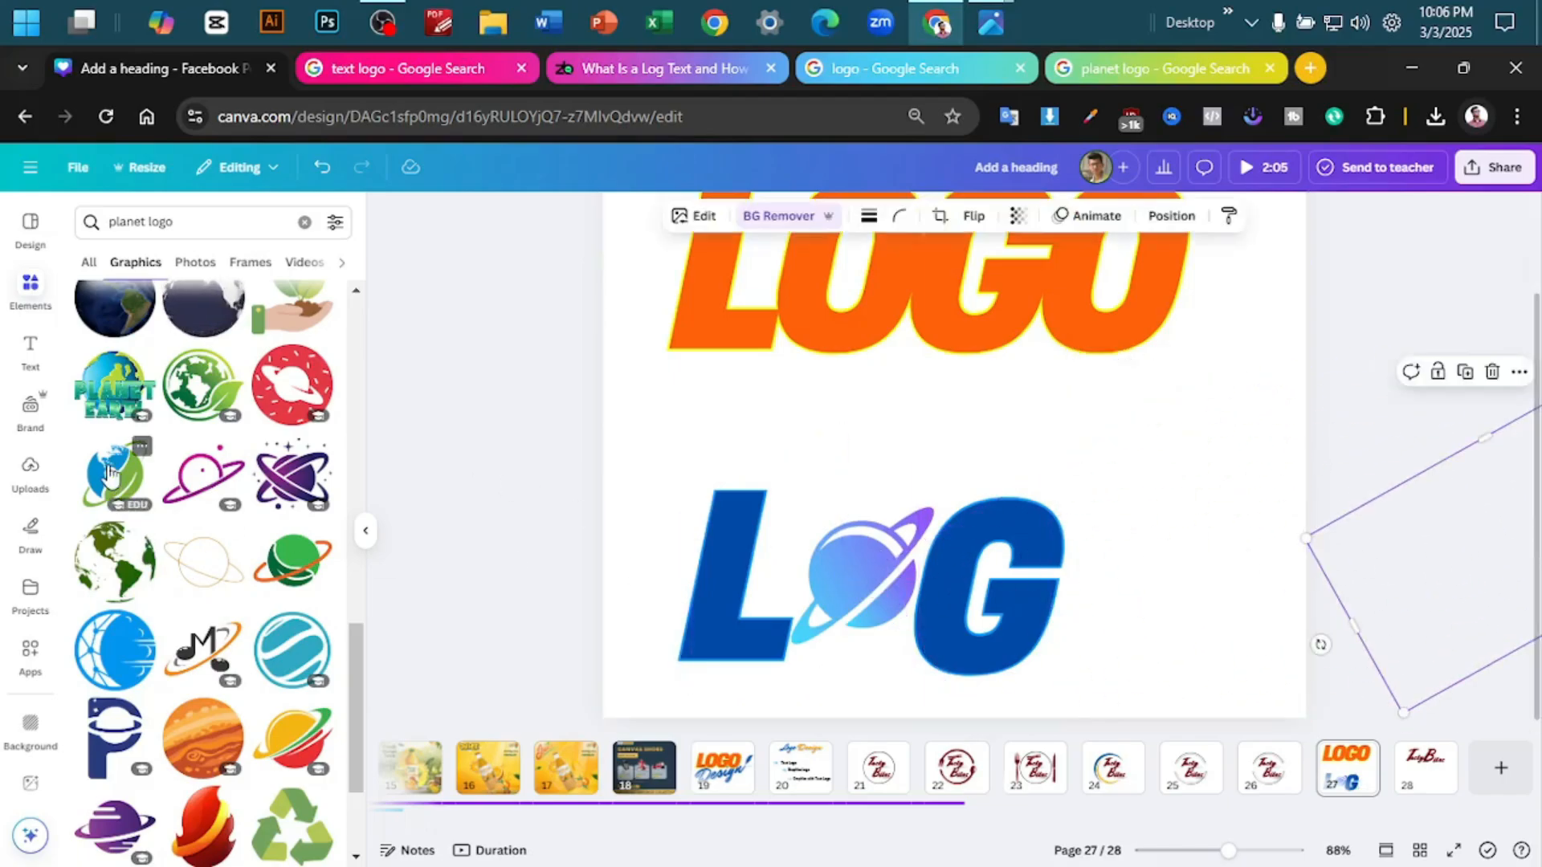
{"action": "left_click_drag", "start_coordinate": [116, 481], "coordinate": [1197, 596]}
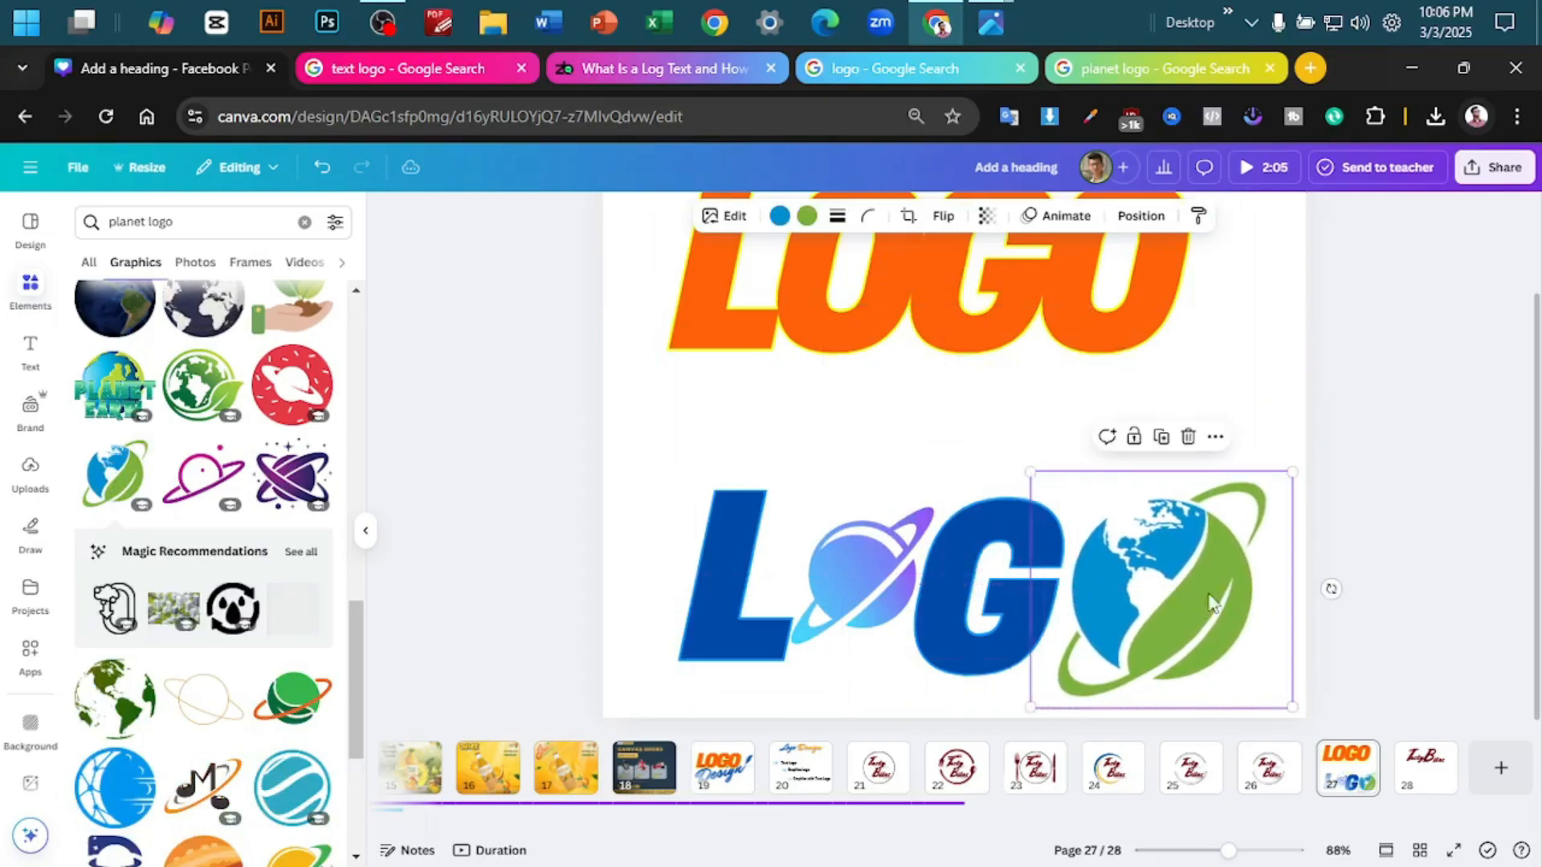
{"action": "left_click", "coordinate": [859, 570]}
{"action": "key", "text": "Delete"}
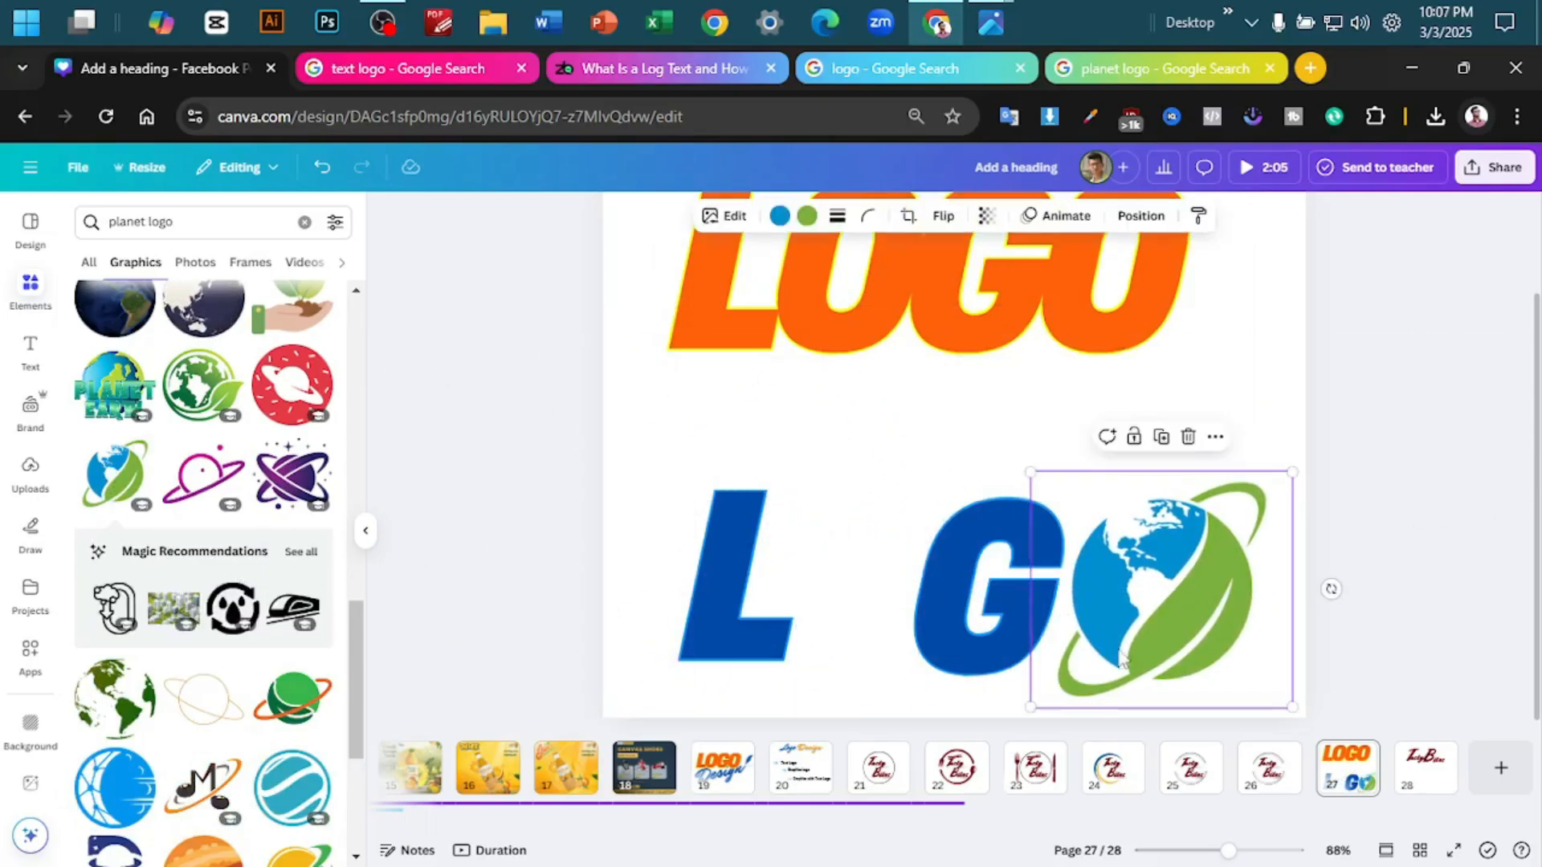
- Shrink the globe graphic slightly, place a duplicate between L and G, and shift the G slightly right
{"action": "left_click_drag", "start_coordinate": [1032, 706], "coordinate": [1066, 679]}
{"action": "left_click_drag", "start_coordinate": [1171, 602], "coordinate": [871, 600]}
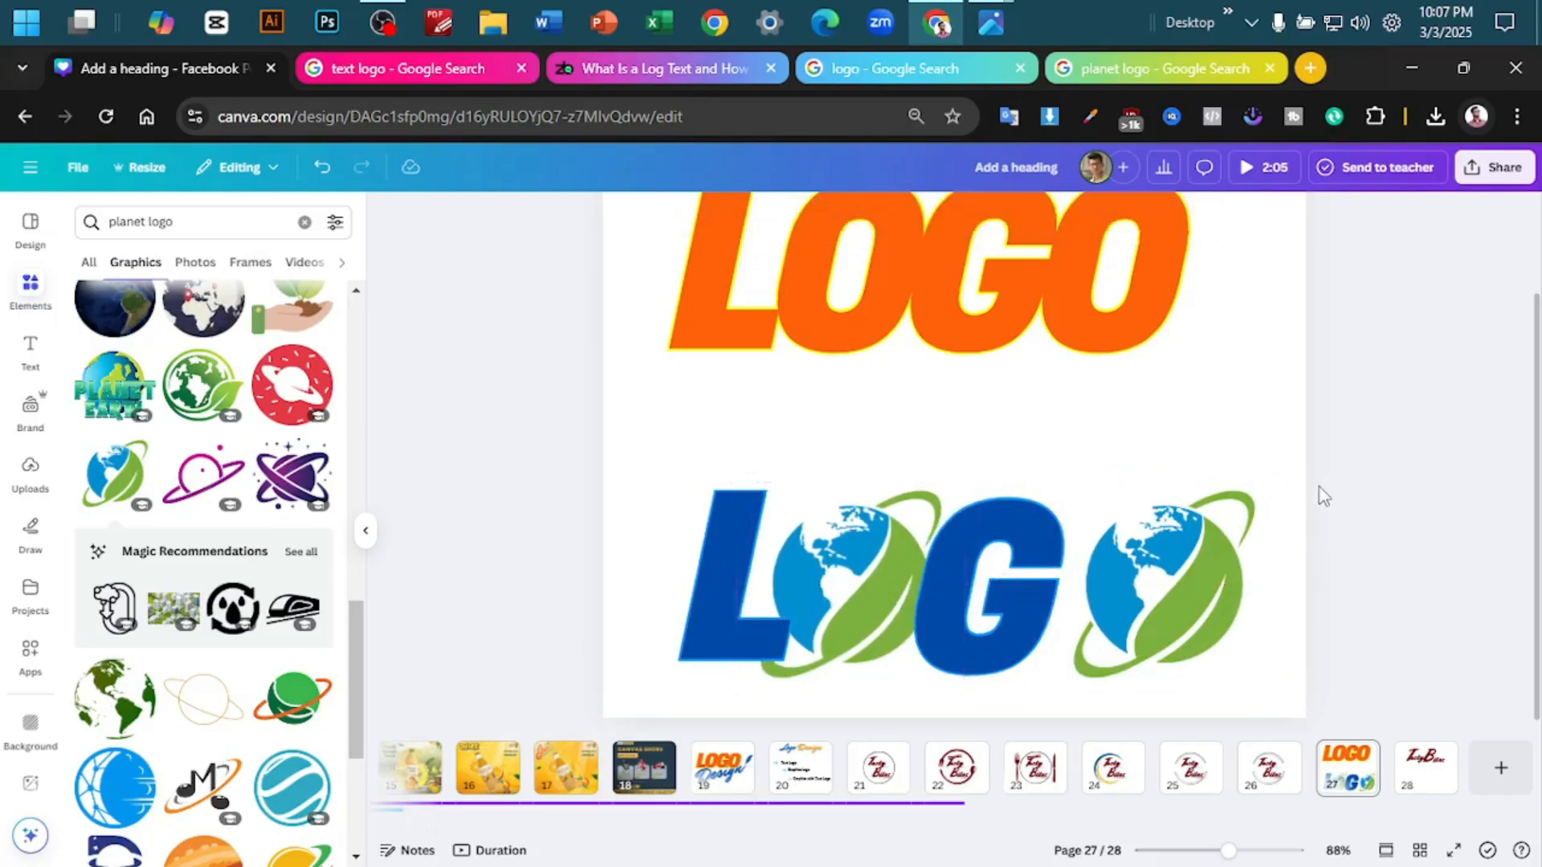
{"action": "left_click_drag", "start_coordinate": [1005, 575], "coordinate": [1021, 576]}
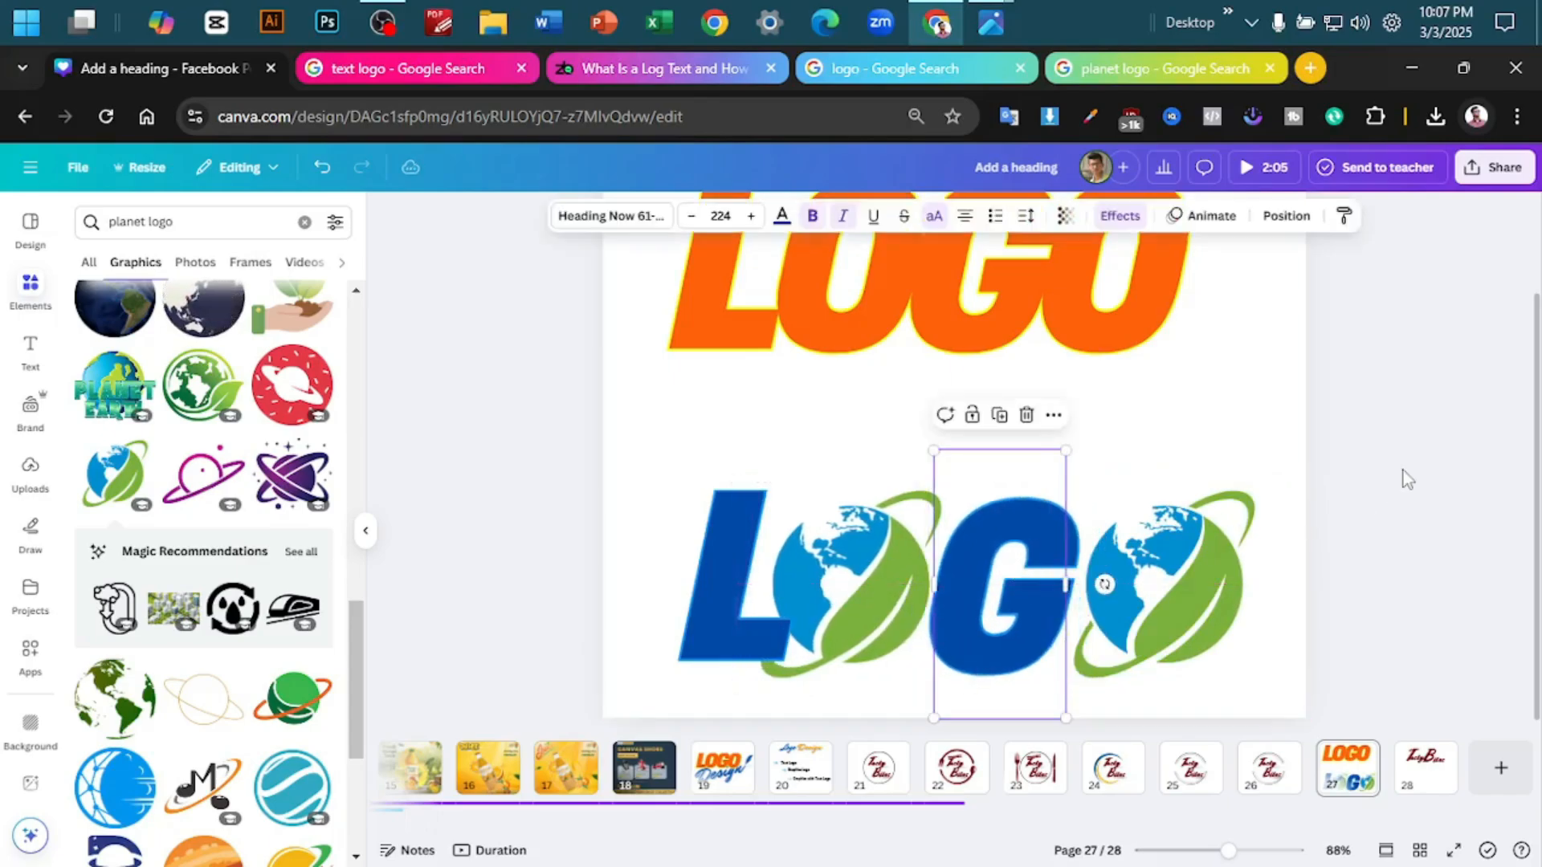
{"action": "left_click", "coordinate": [1404, 470]}
- Examine the lower LOGO word with its globe letters, first beside the orange version and up close
{"action": "scroll", "coordinate": [1409, 486], "scroll_direction": "down", "scroll_amount": 4}
{"action": "left_click_drag", "start_coordinate": [1269, 489], "coordinate": [585, 684]}
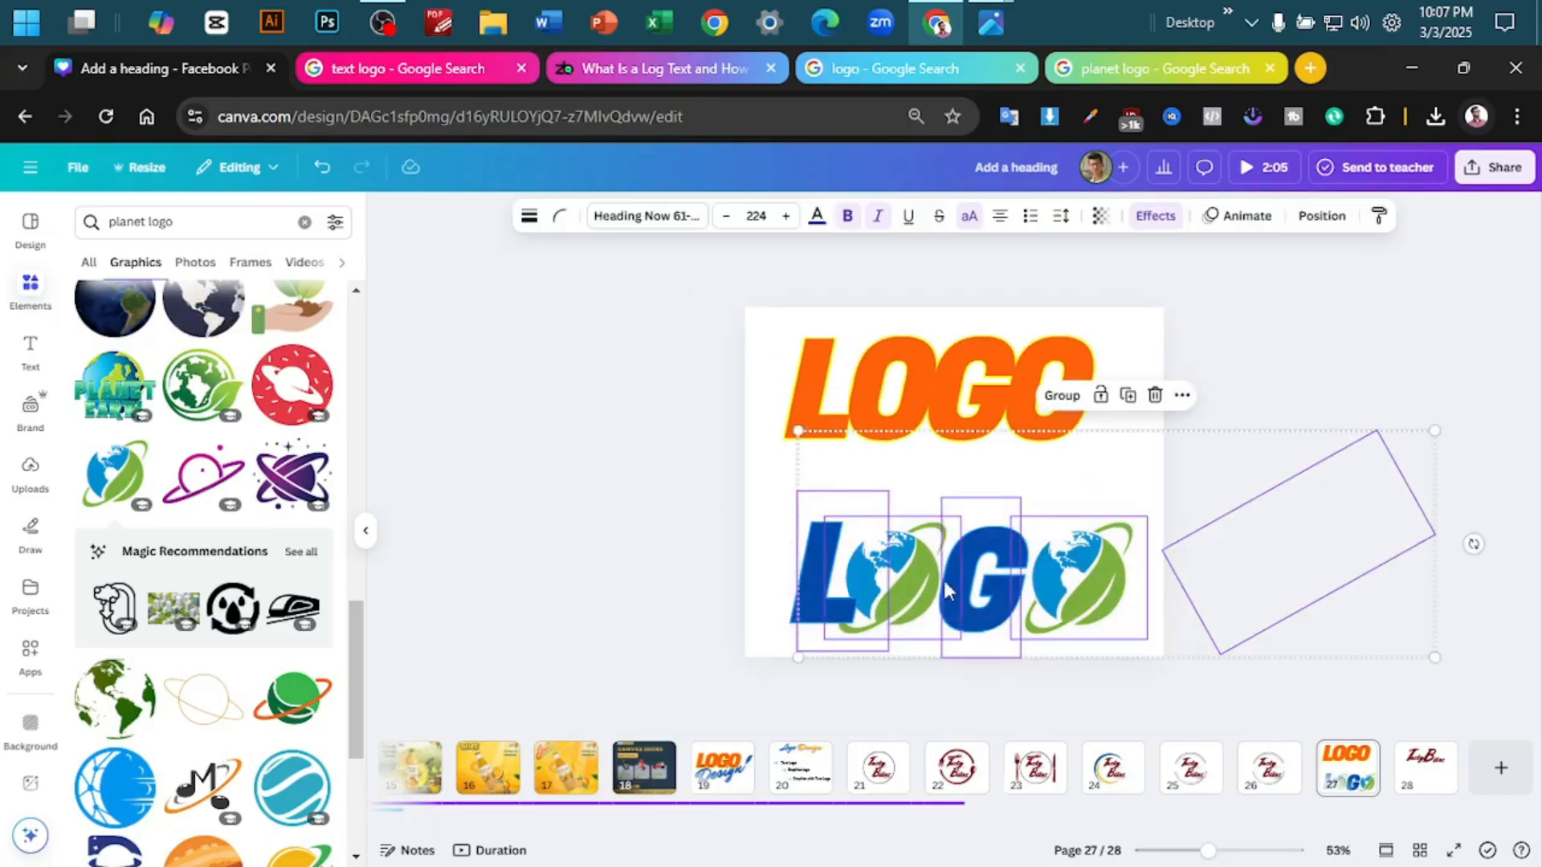
{"action": "left_click", "coordinate": [1327, 389]}
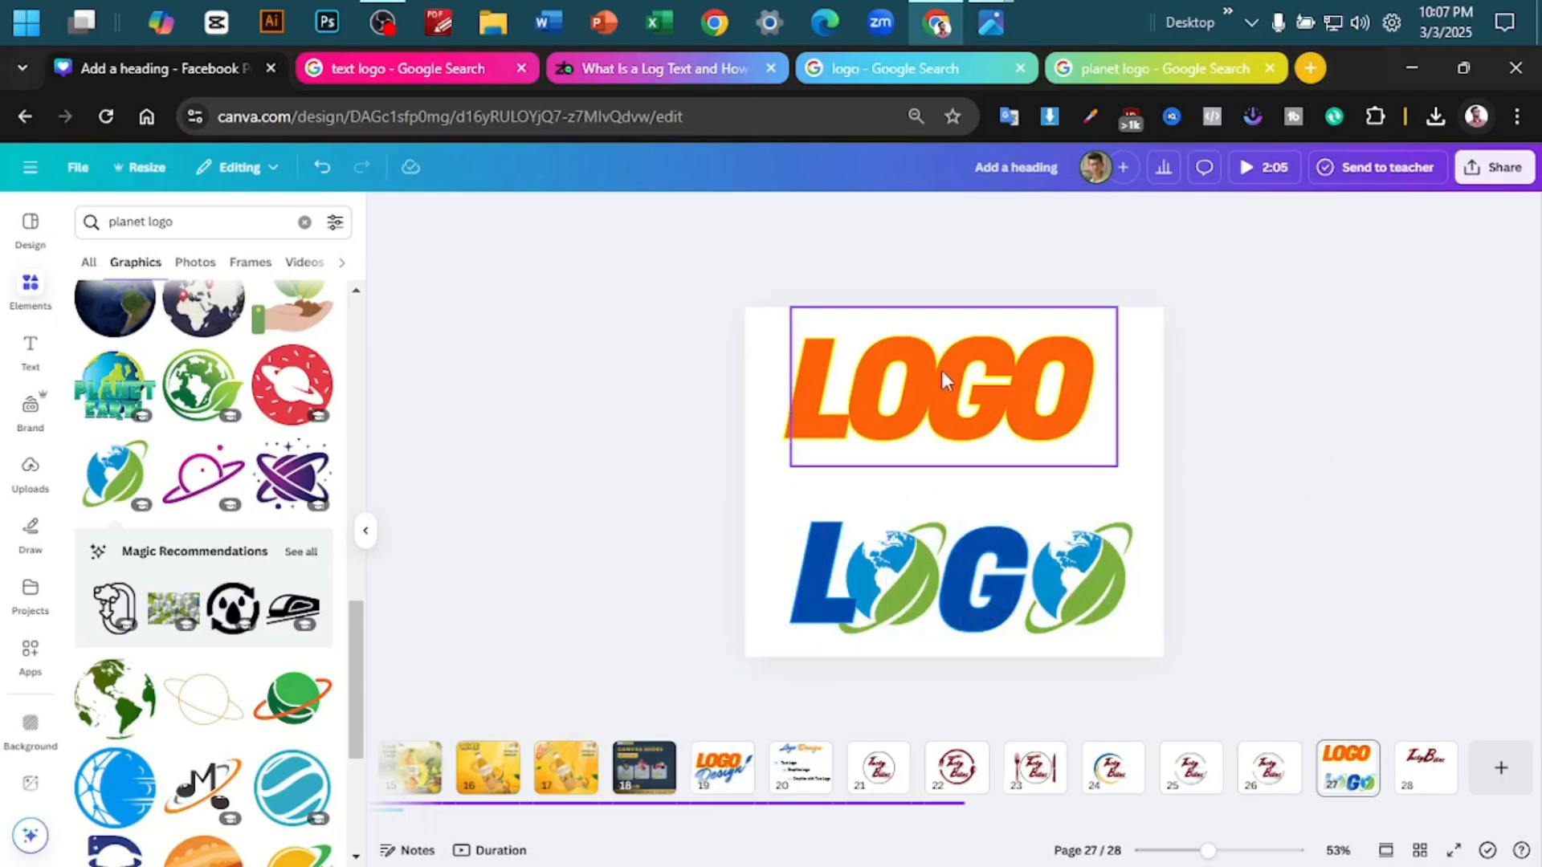
{"action": "scroll", "coordinate": [1181, 578], "scroll_direction": "up", "scroll_amount": 3}
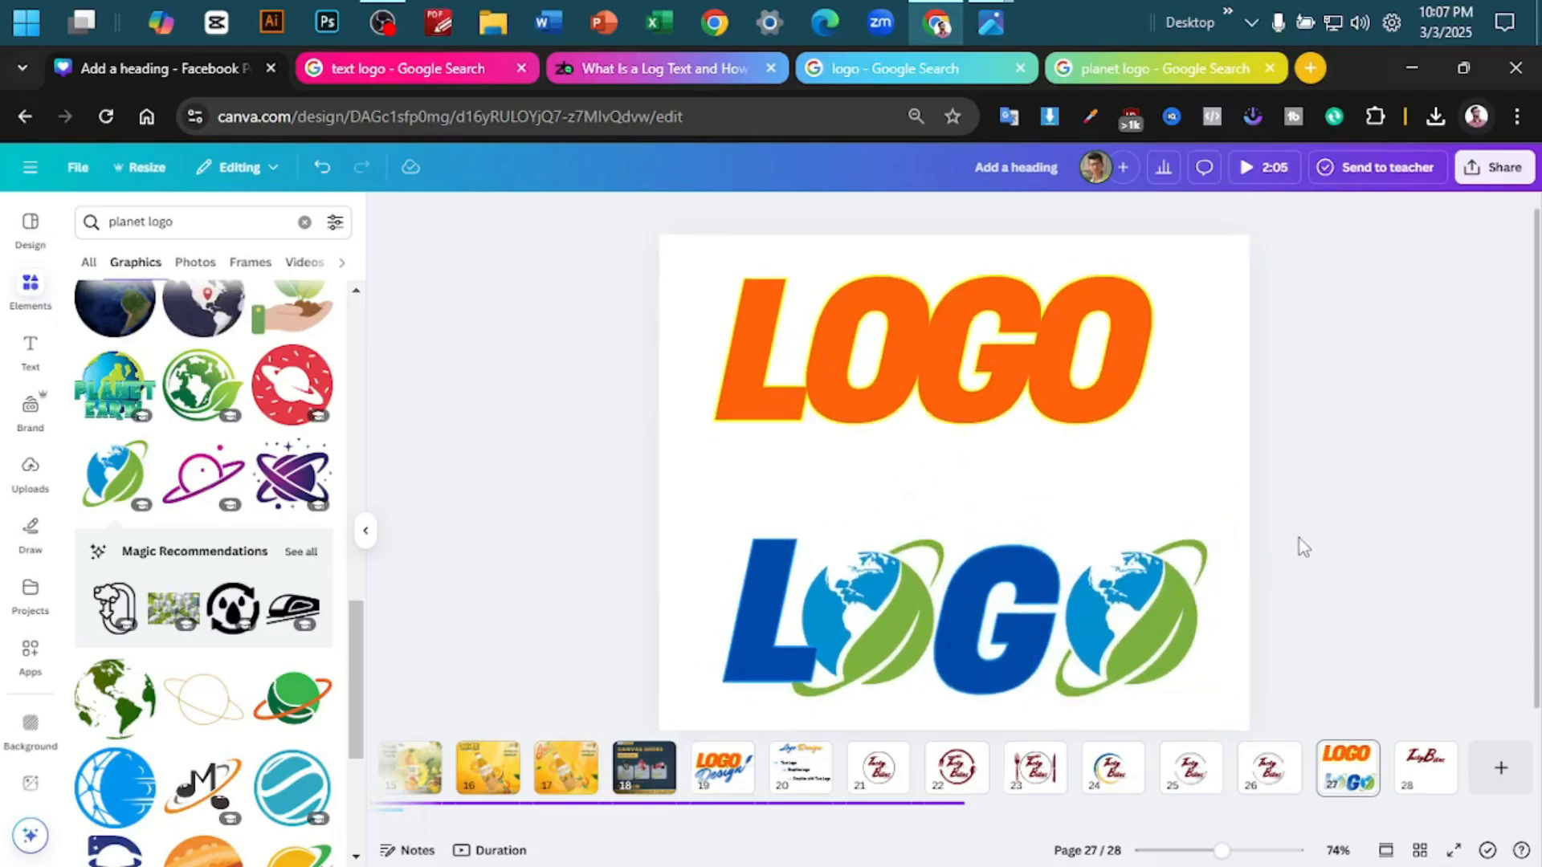
{"action": "scroll", "coordinate": [1300, 538], "scroll_direction": "up", "scroll_amount": 5}
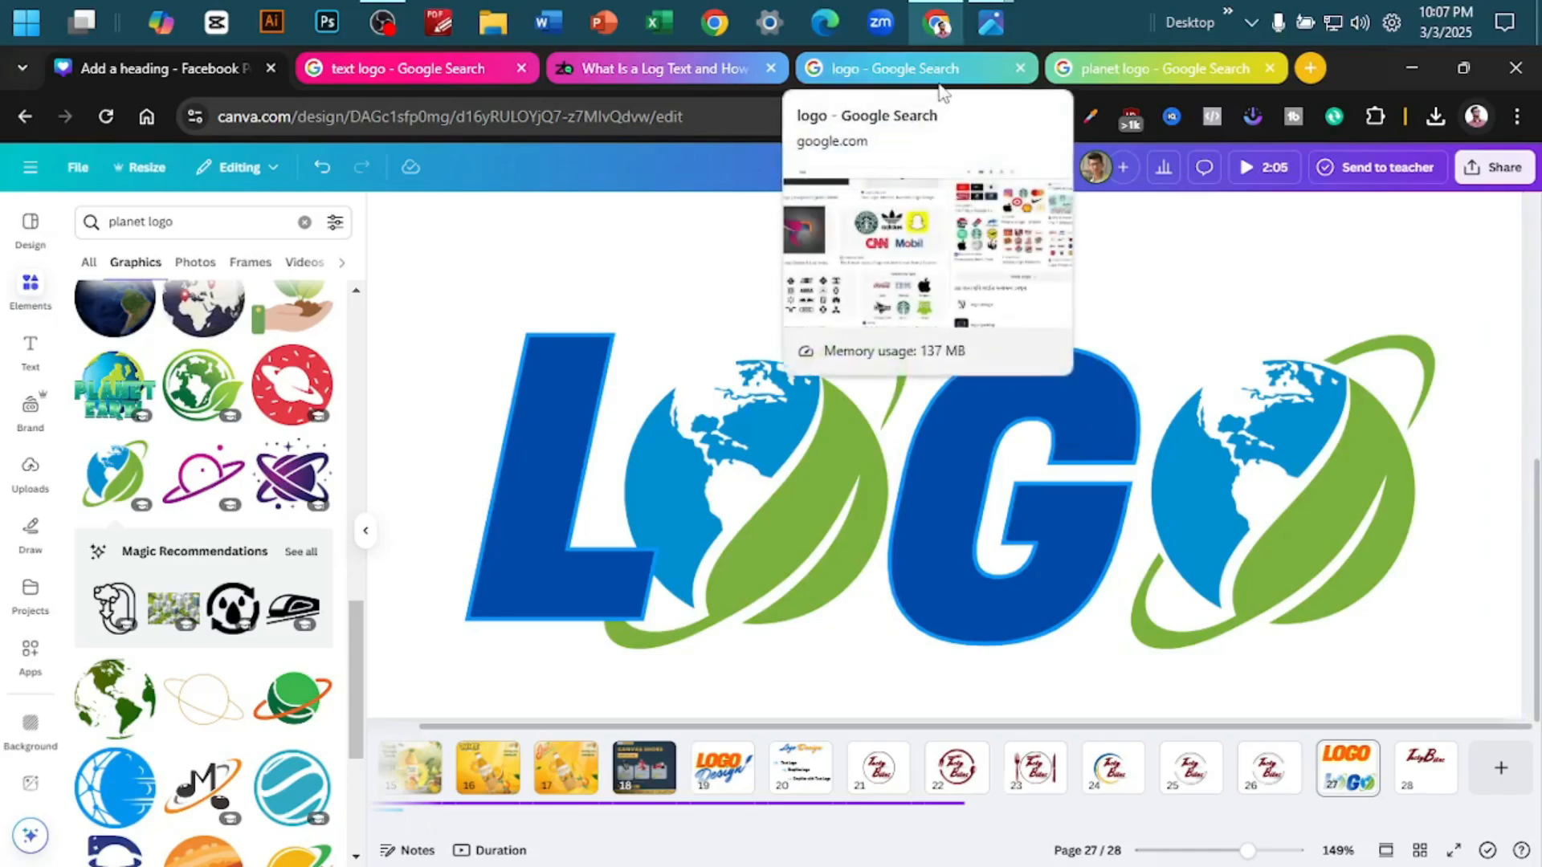
- Open page 26 and view its circular Tasty Bites logo
{"action": "left_click", "coordinate": [1280, 797]}
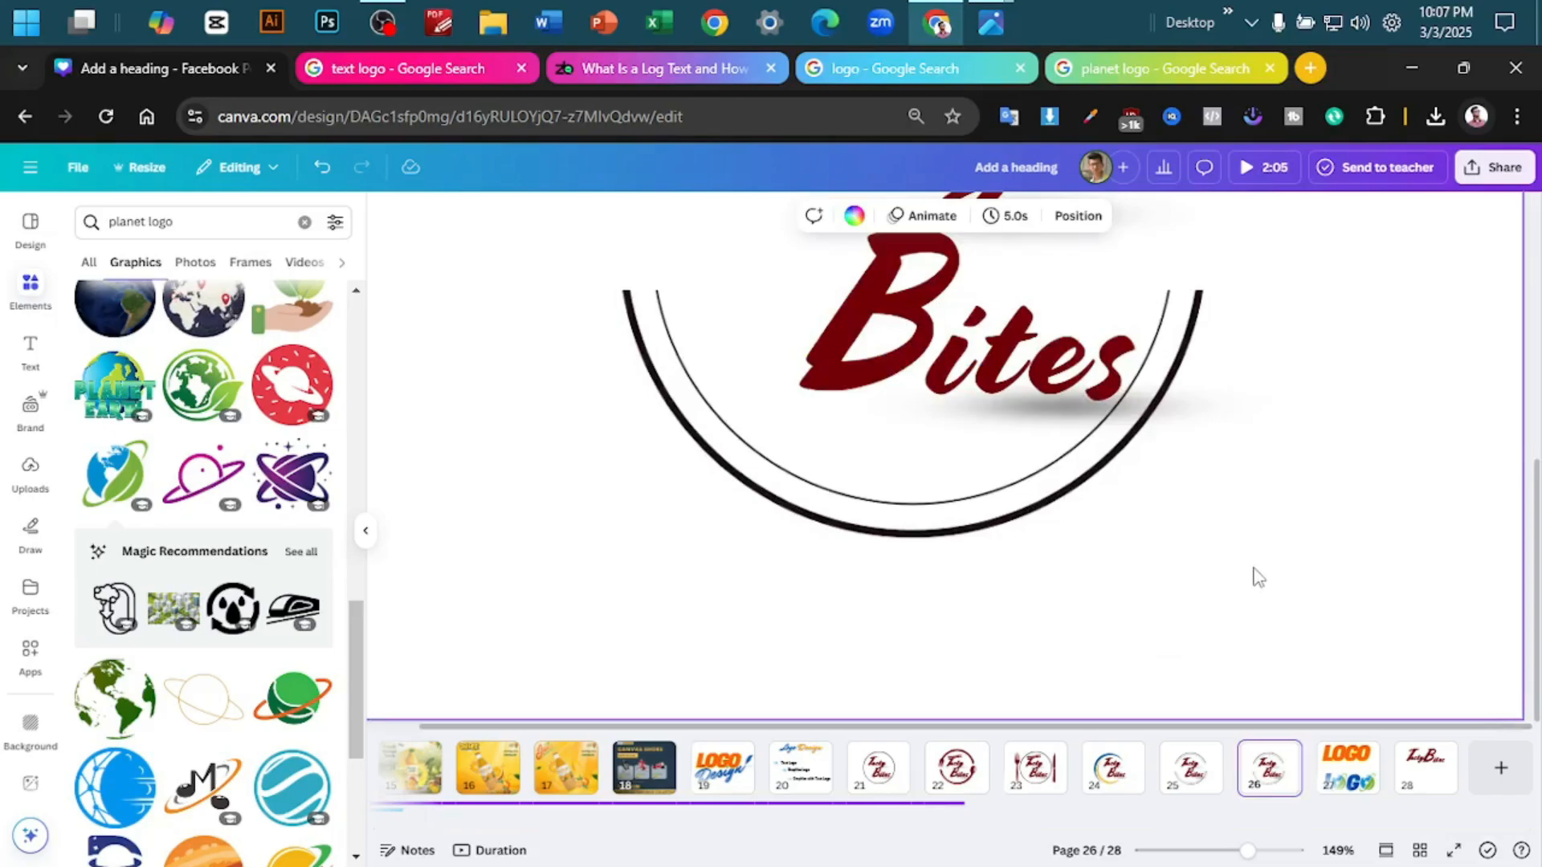
{"action": "scroll", "coordinate": [1258, 578], "scroll_direction": "down", "scroll_amount": 5}
{"action": "scroll", "coordinate": [1327, 546], "scroll_direction": "up", "scroll_amount": 2}
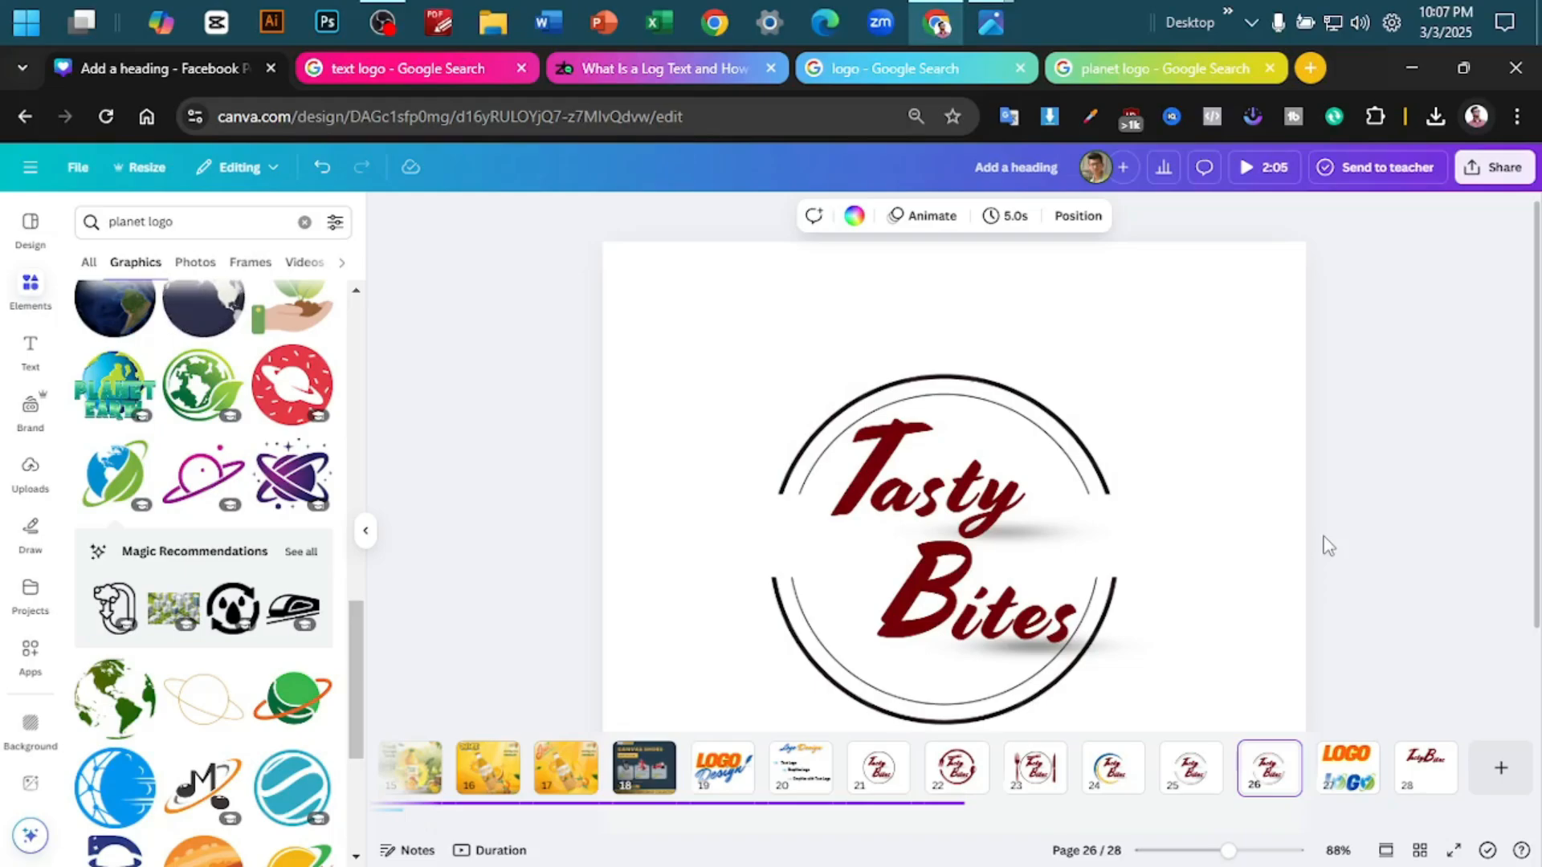
- View the circular Tasty Bites logo on page 21 and open the fork and spoon version on page 22
{"action": "left_click", "coordinate": [878, 769]}
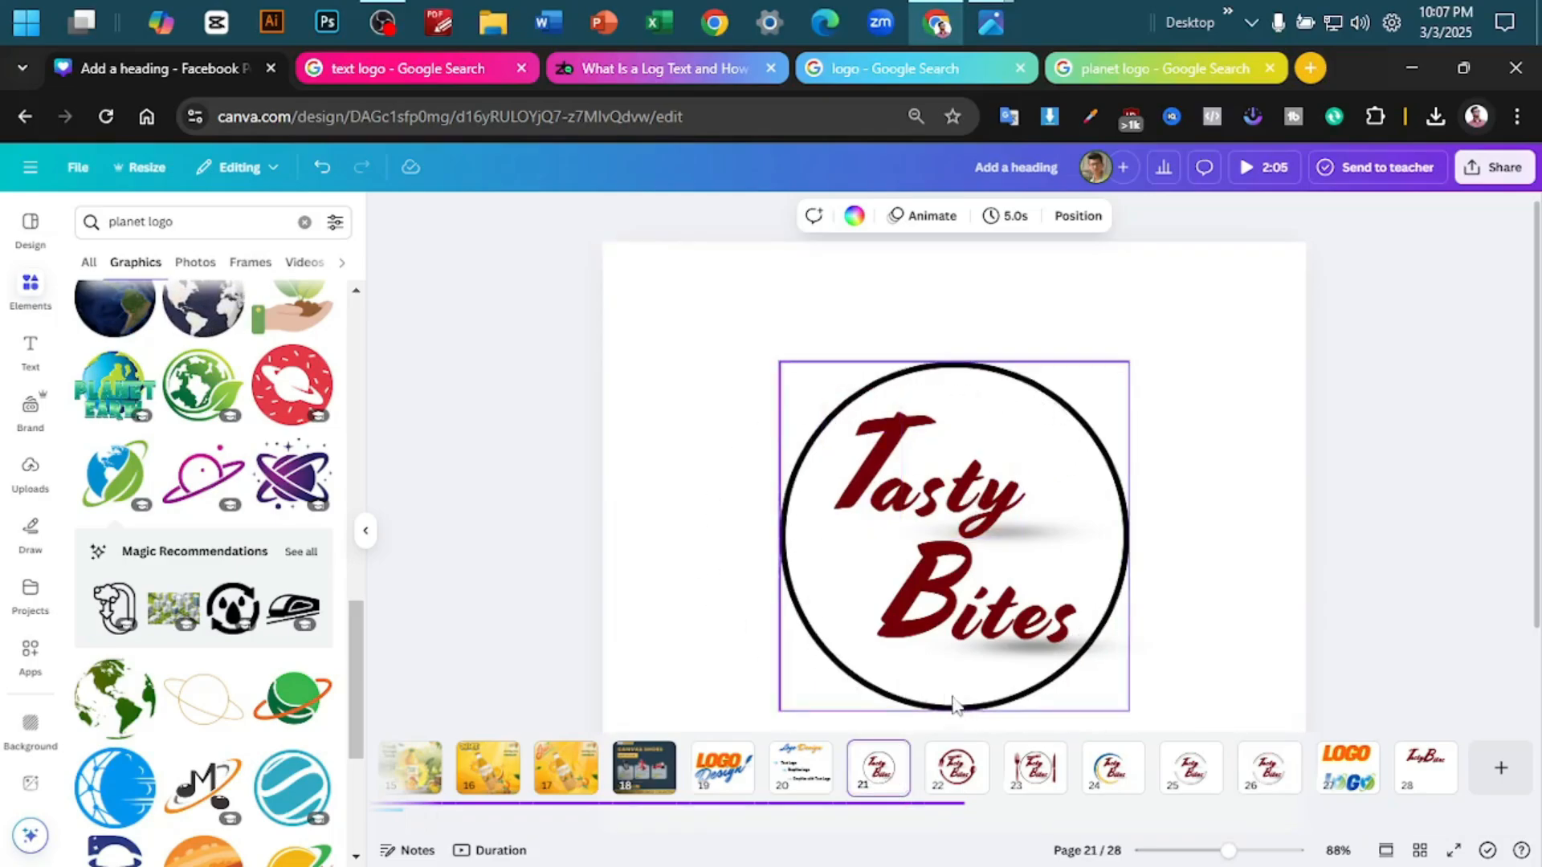
{"action": "right_click", "coordinate": [968, 759]}
{"action": "left_click", "coordinate": [681, 530]}
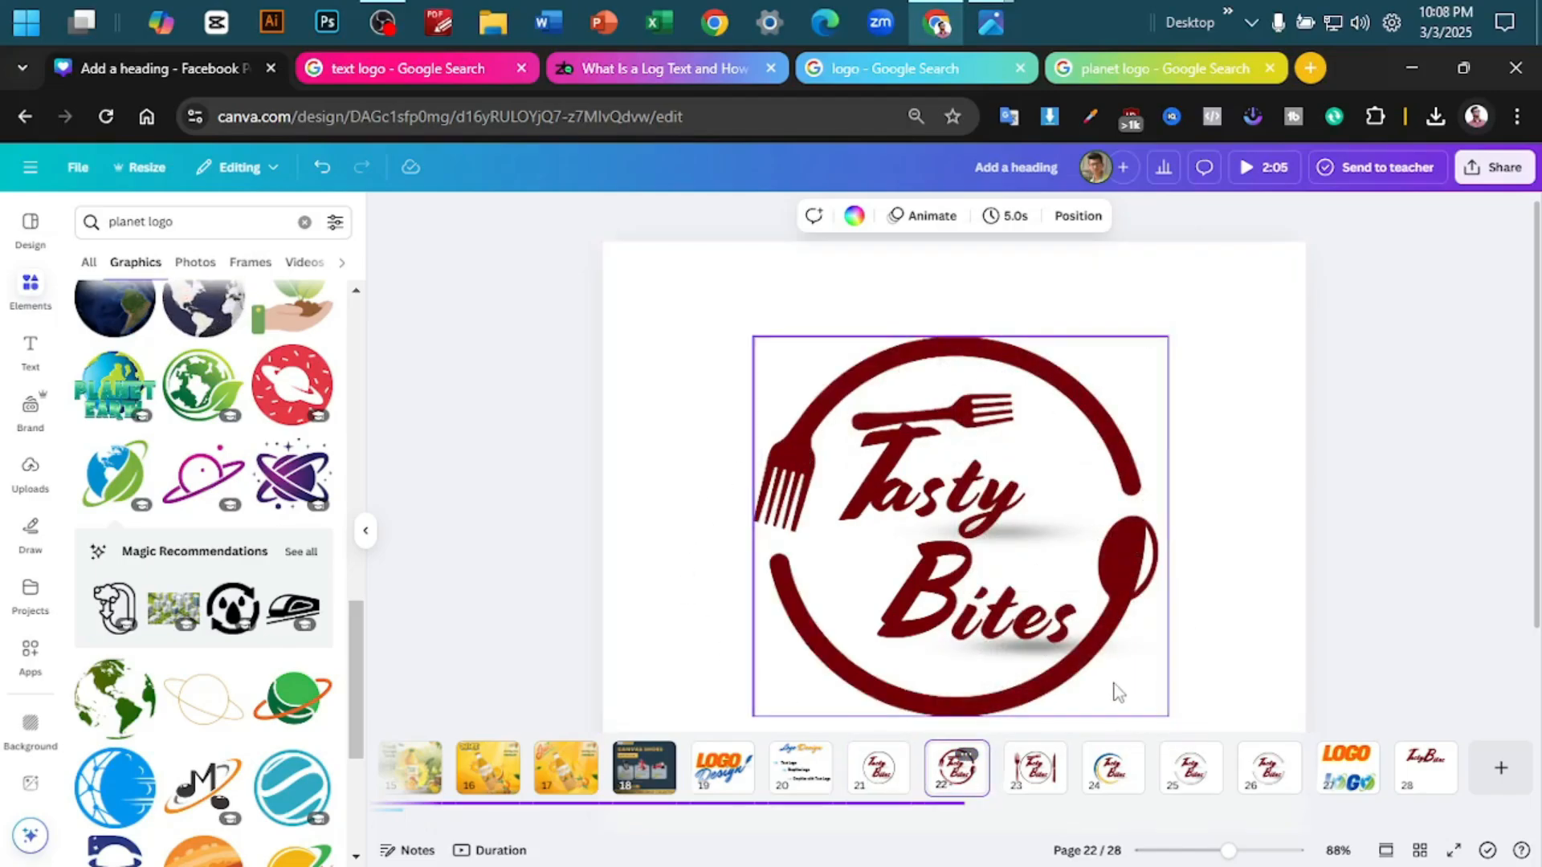
- Ungroup the horizontal fork from the Tasty lettering on page 22 and lower it onto the crossbar of the T
{"action": "left_click", "coordinate": [1004, 424]}
{"action": "scroll", "coordinate": [1240, 415], "scroll_direction": "up", "scroll_amount": 5, "text": "ctrl"}
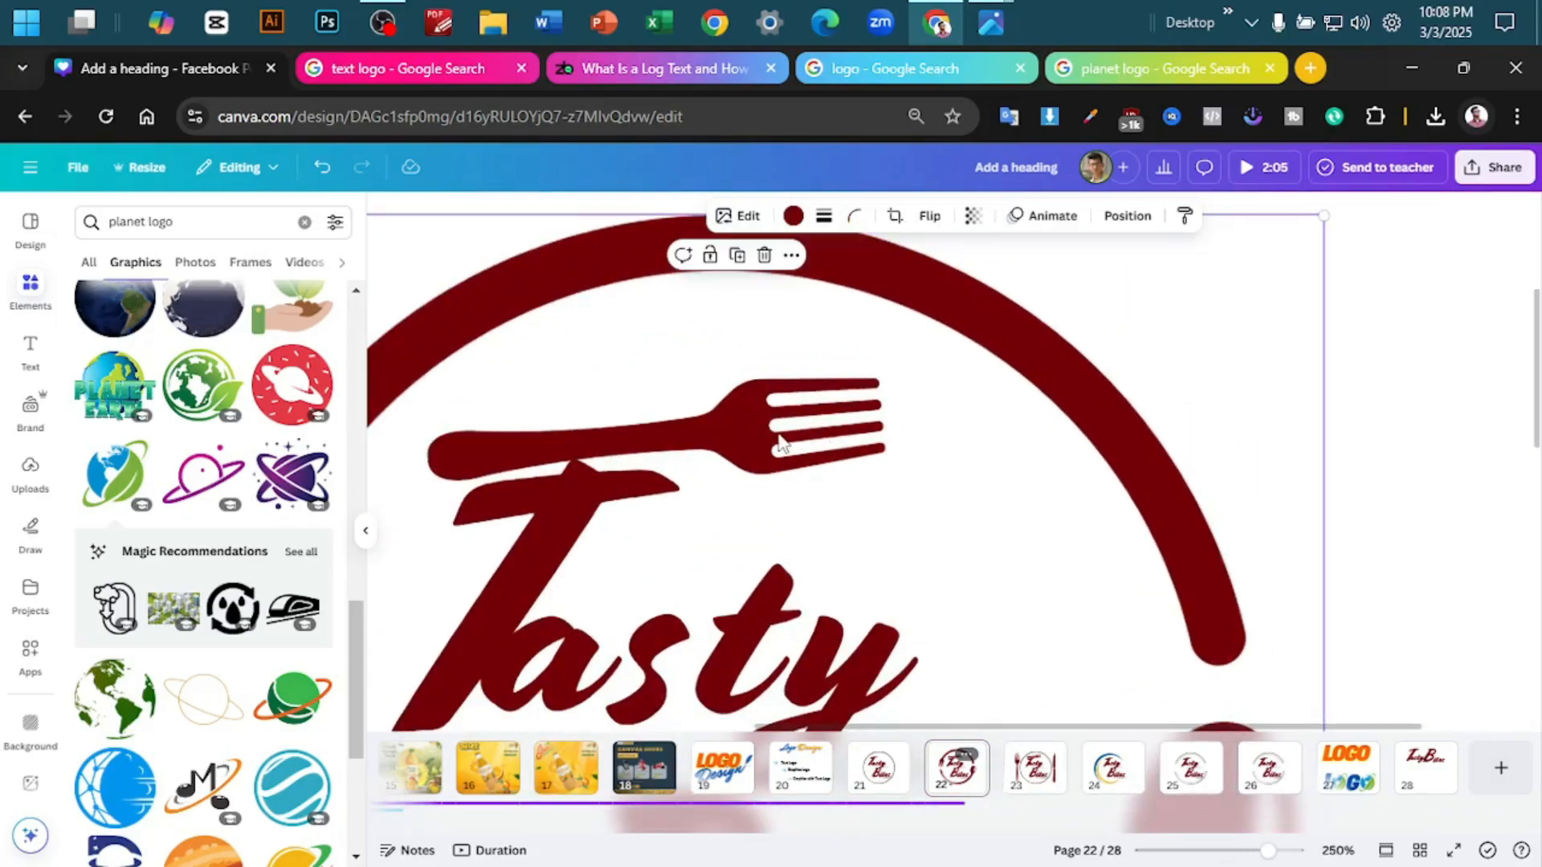
{"action": "left_click", "coordinate": [783, 445]}
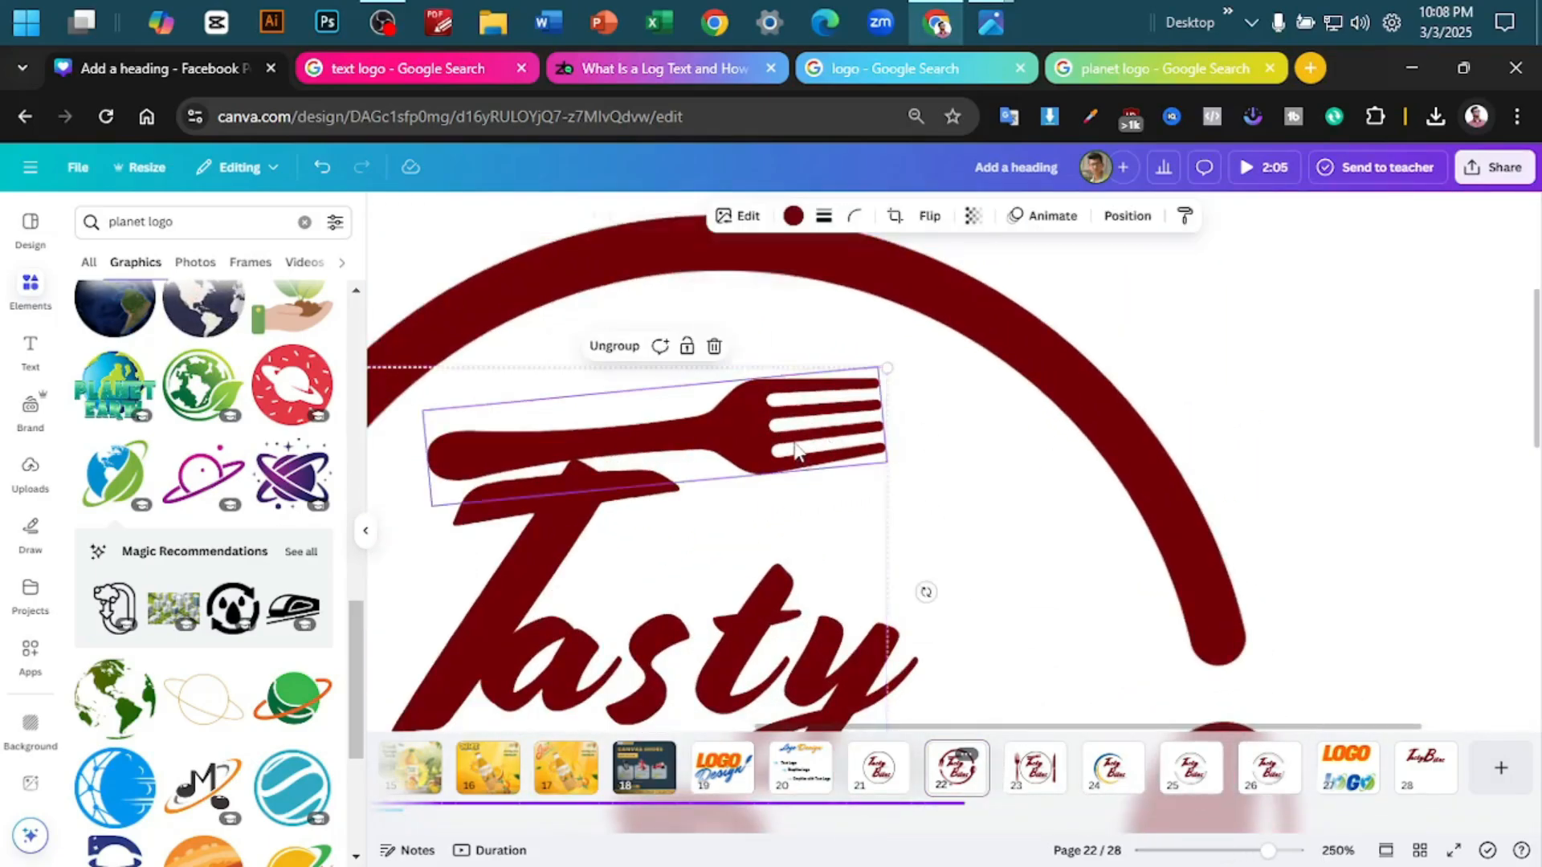
{"action": "left_click", "coordinate": [610, 353]}
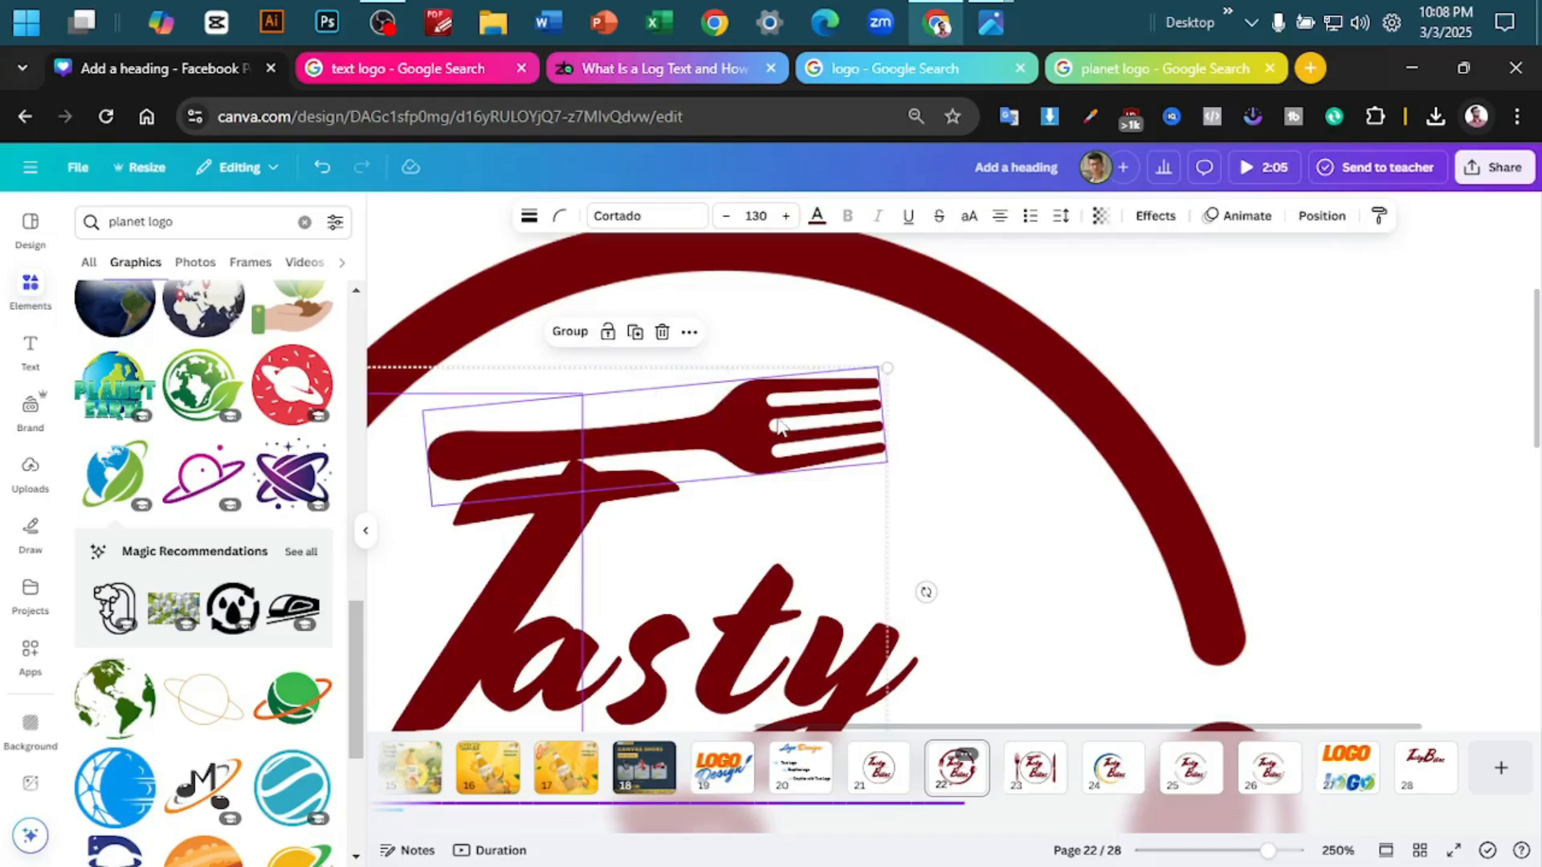
{"action": "left_click", "coordinate": [1086, 370]}
{"action": "left_click", "coordinate": [795, 421]}
{"action": "left_click_drag", "start_coordinate": [795, 421], "coordinate": [794, 451]}
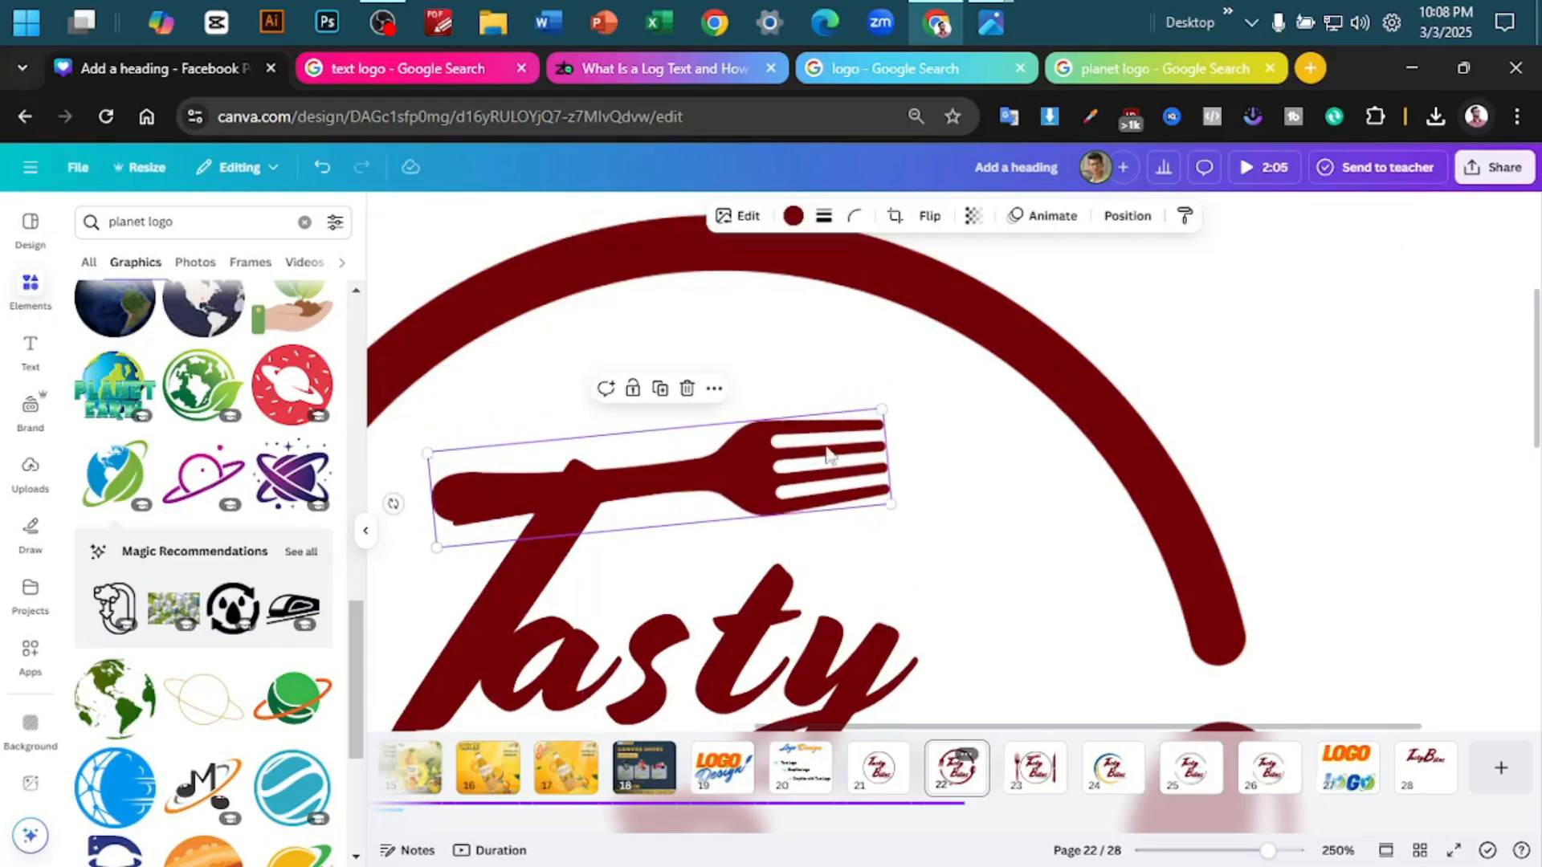
{"action": "scroll", "coordinate": [1170, 359], "scroll_direction": "down", "scroll_amount": 5, "text": "ctrl"}
{"action": "left_click", "coordinate": [1379, 362]}
{"action": "scroll", "coordinate": [1384, 385], "scroll_direction": "down", "scroll_amount": 3, "text": "ctrl"}
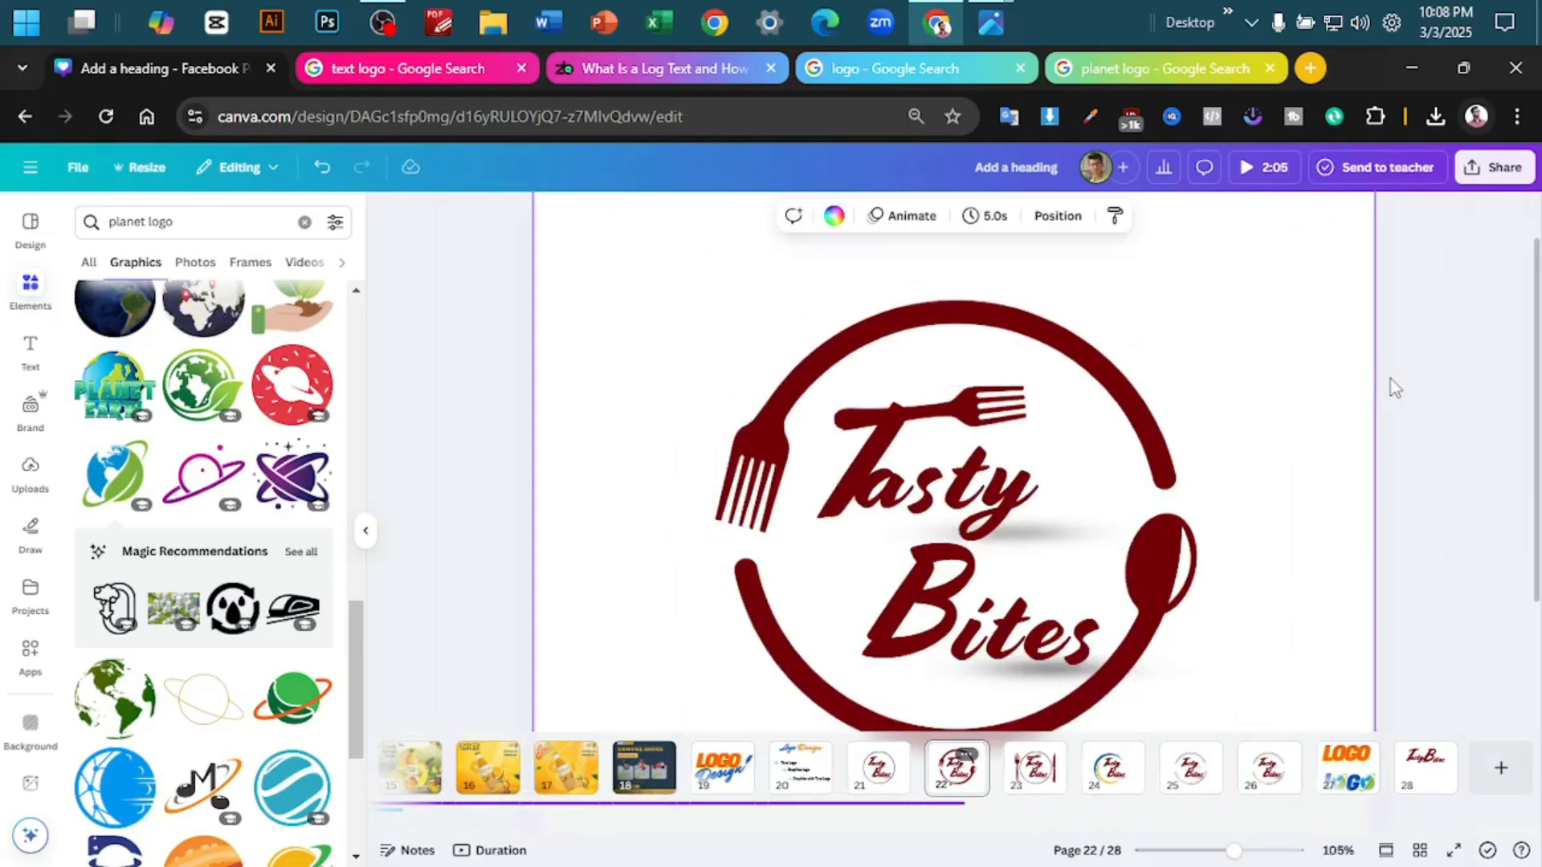
{"action": "scroll", "coordinate": [1220, 425], "scroll_direction": "down", "scroll_amount": 2}
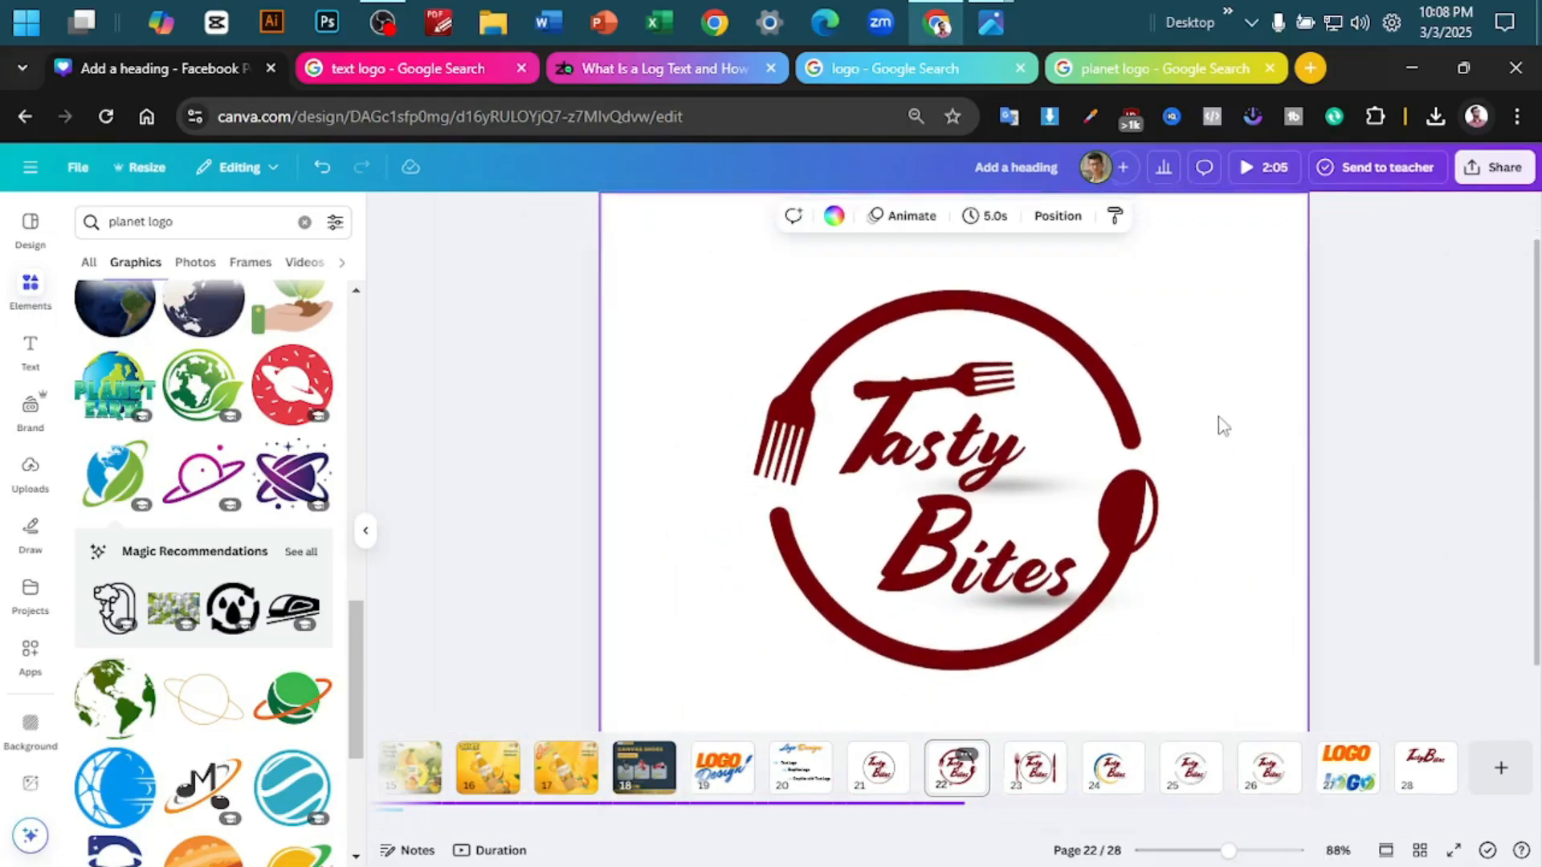
{"action": "scroll", "coordinate": [1197, 490], "scroll_direction": "up", "scroll_amount": 2}
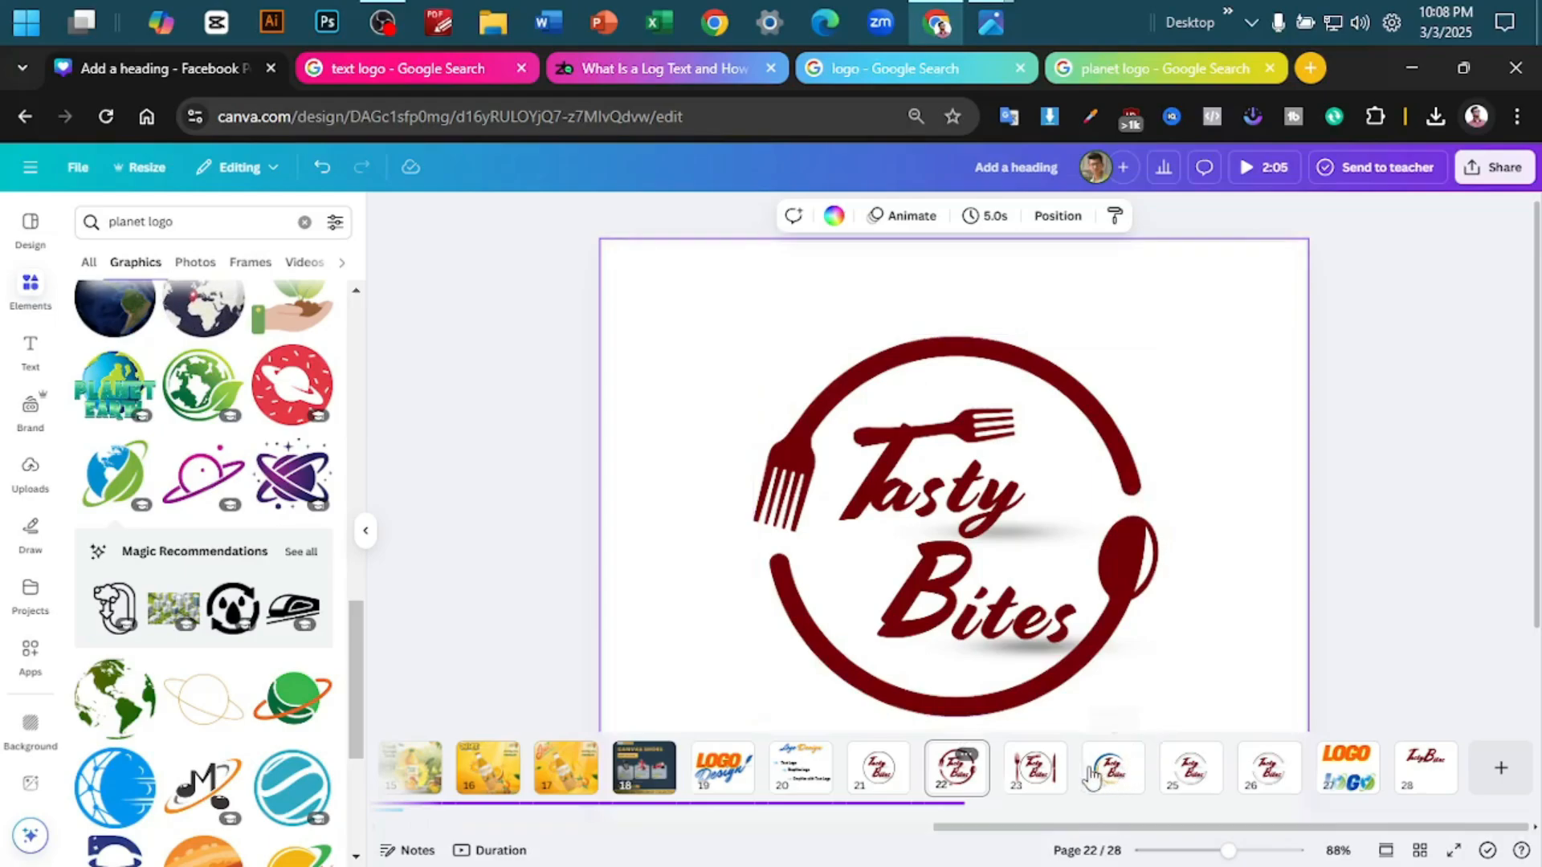
- View the fork and knife logo on page 23 and the blue and yellow crescent logo on page 24
{"action": "left_click", "coordinate": [1035, 768]}
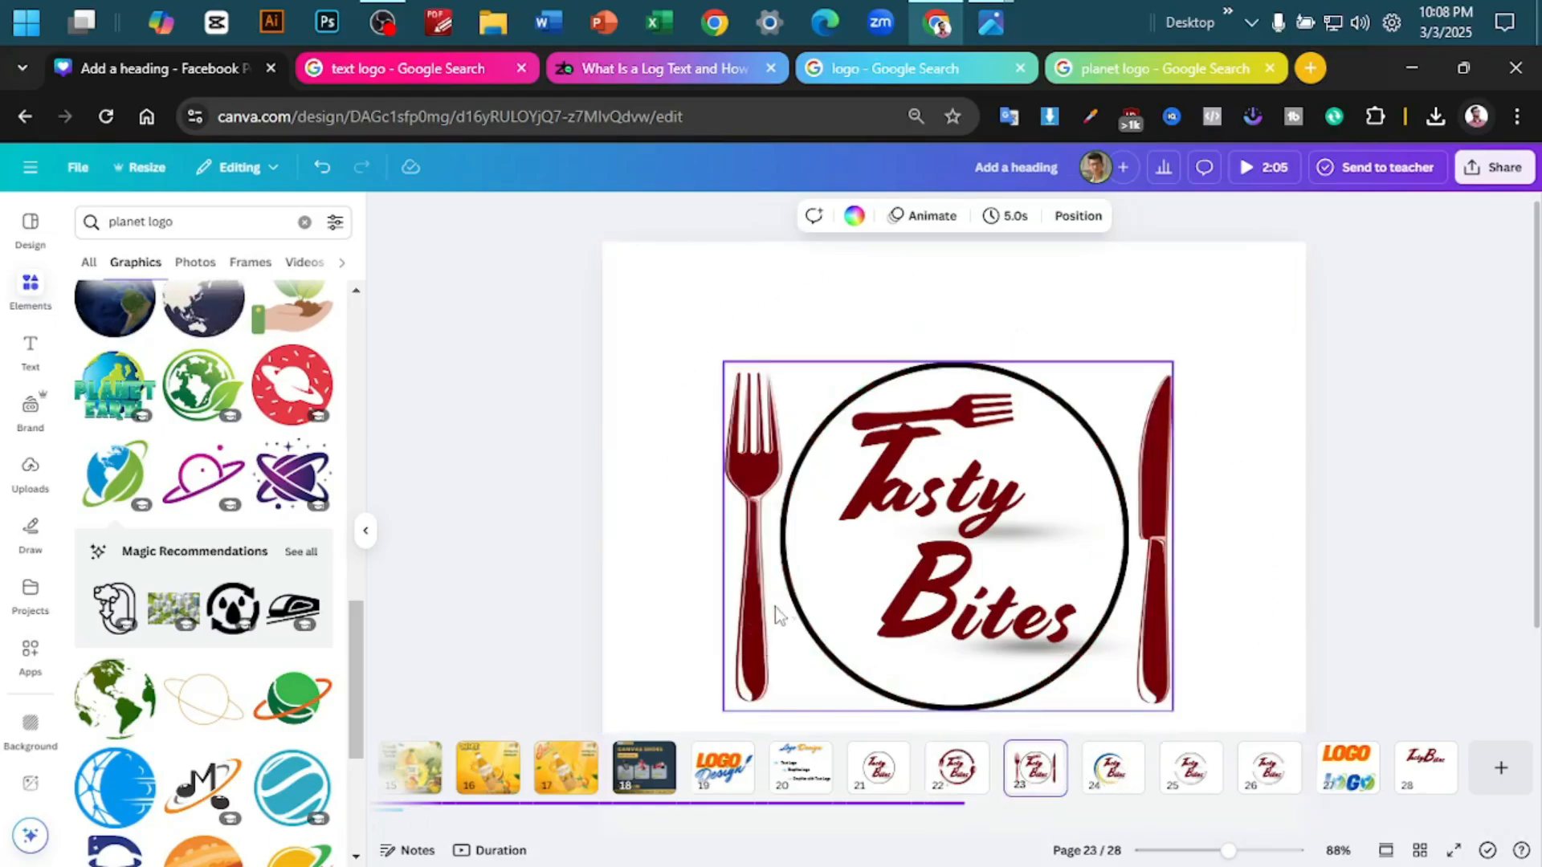
{"action": "scroll", "coordinate": [1237, 458], "scroll_direction": "down", "scroll_amount": 2}
{"action": "scroll", "coordinate": [1245, 473], "scroll_direction": "up", "scroll_amount": 2}
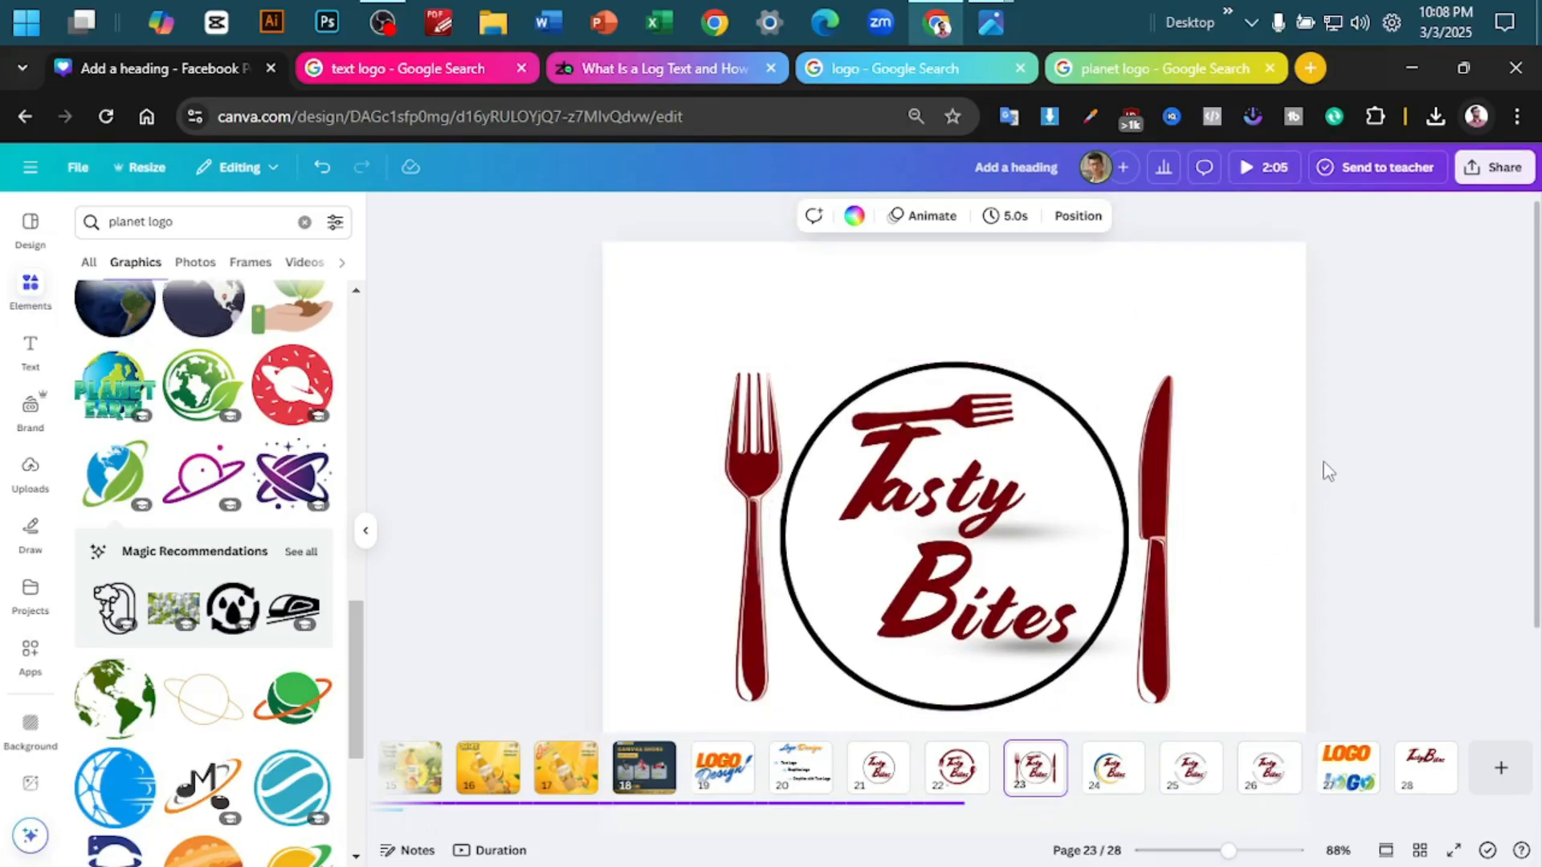
{"action": "left_click", "coordinate": [1100, 772]}
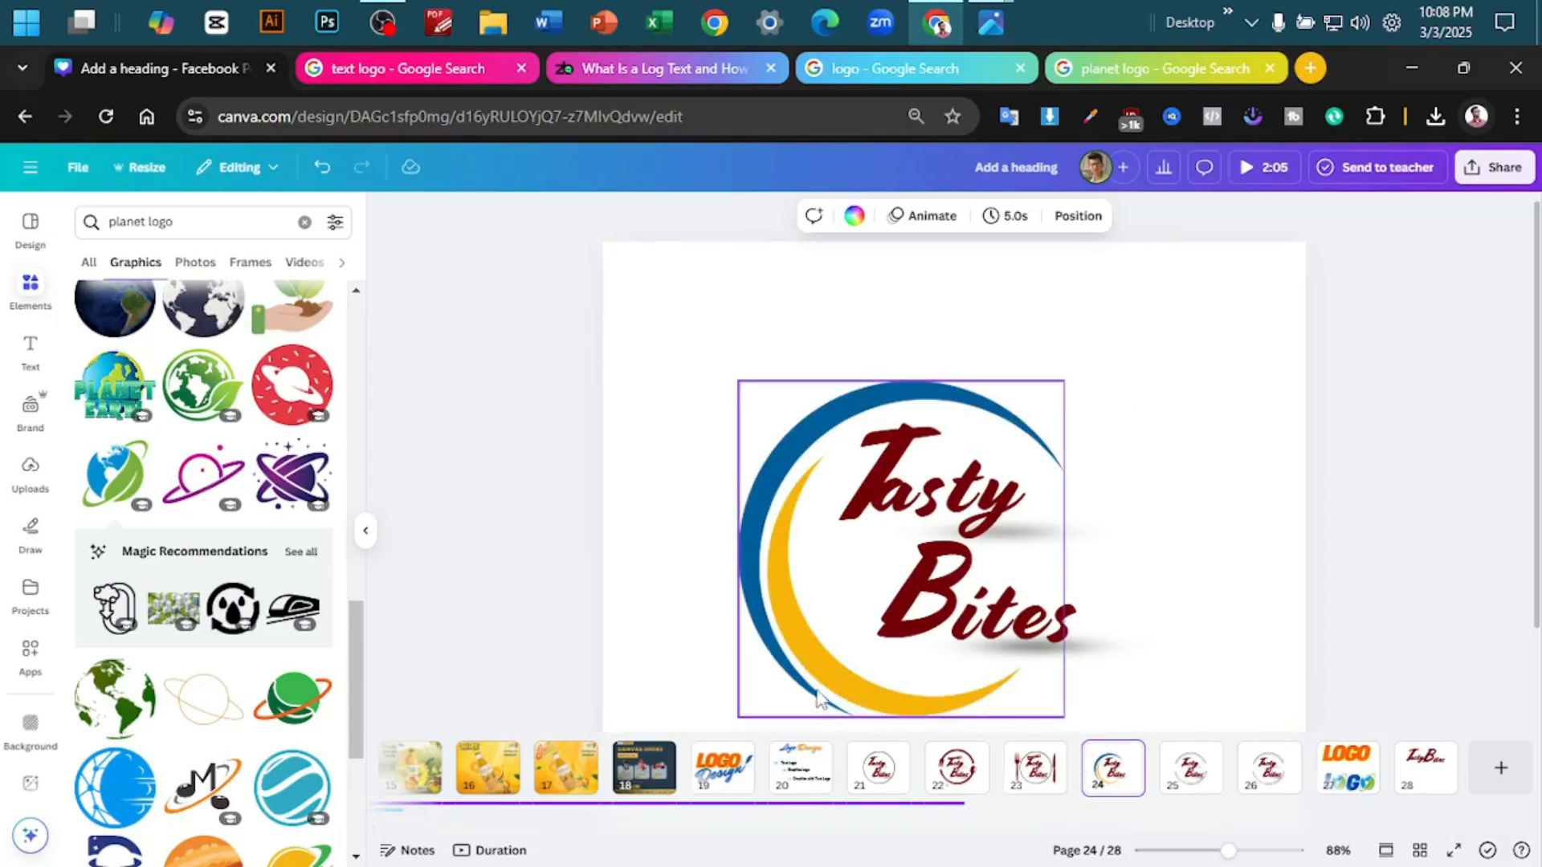
- Duplicate page 25 and remove the double-ring frame around the Tasty Bites lettering on the copy
{"action": "right_click", "coordinate": [1185, 773]}
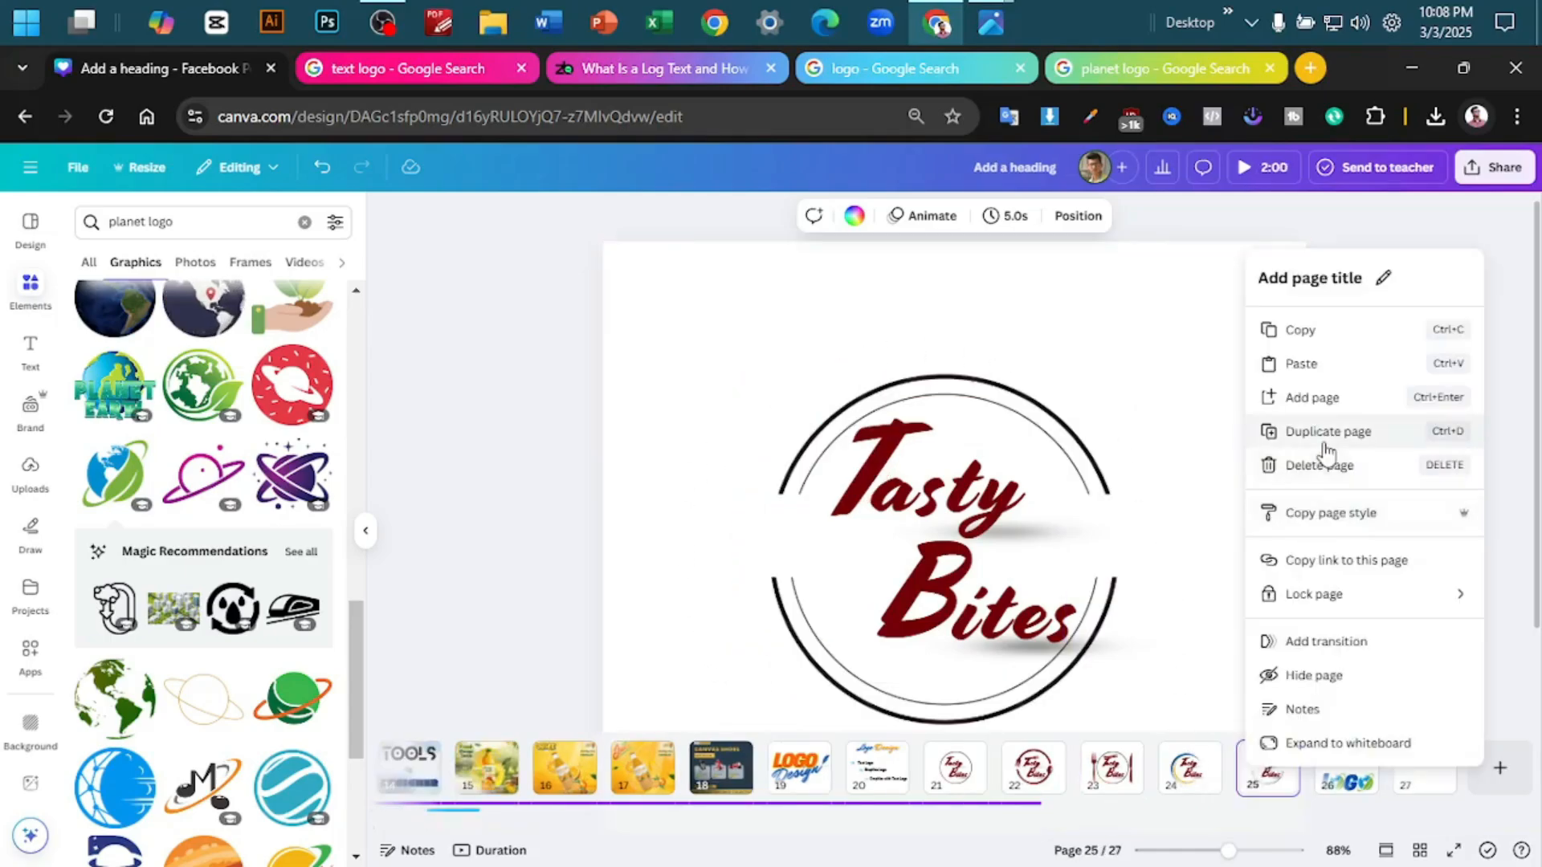
{"action": "left_click", "coordinate": [1324, 443]}
{"action": "scroll", "coordinate": [334, 427], "scroll_direction": "up", "scroll_amount": 5}
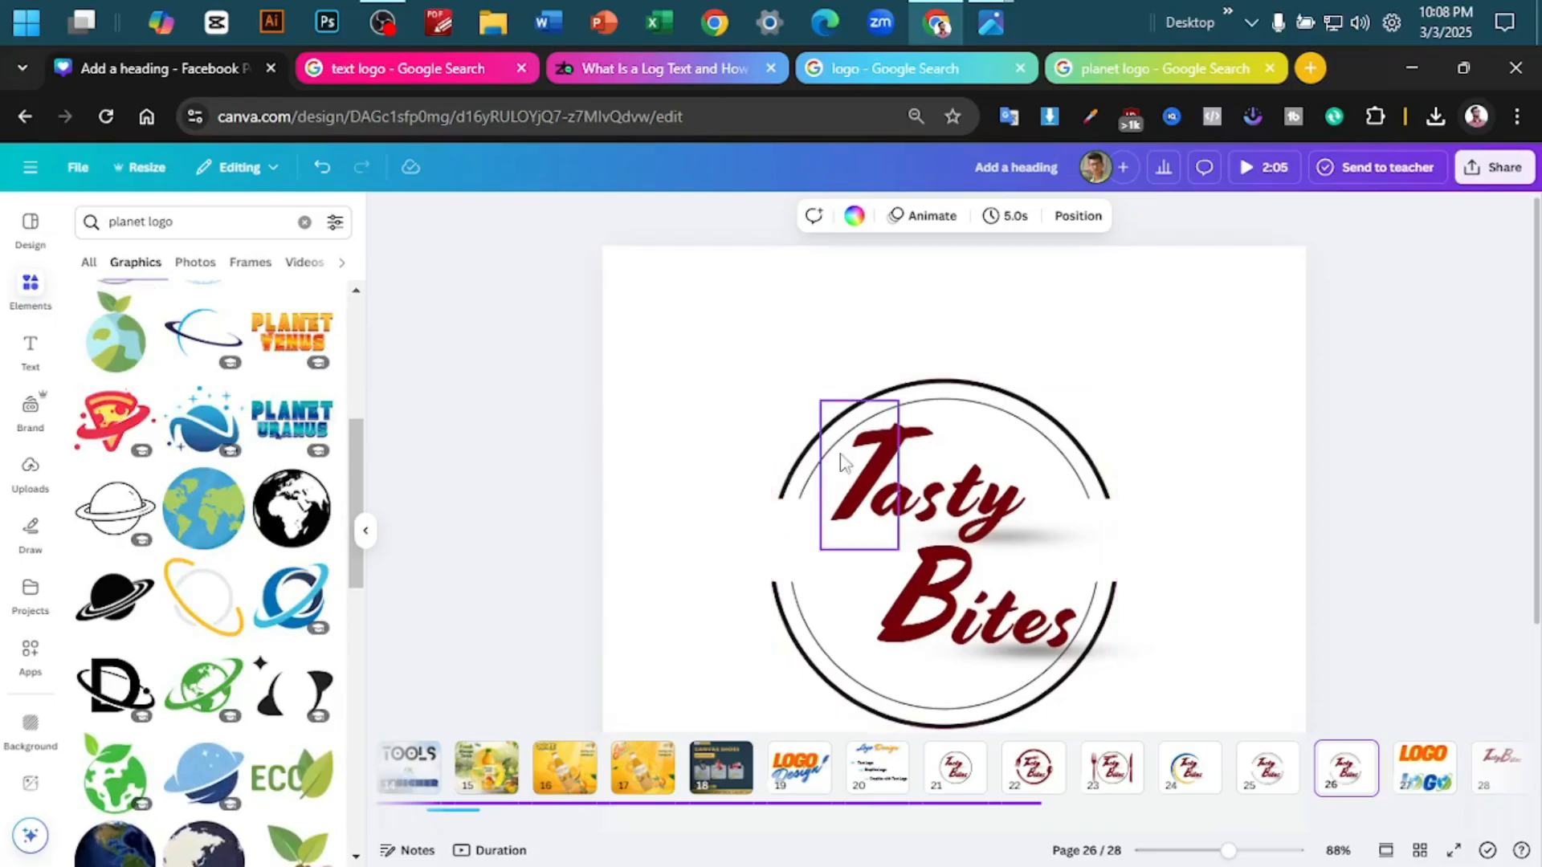
{"action": "left_click", "coordinate": [1068, 434]}
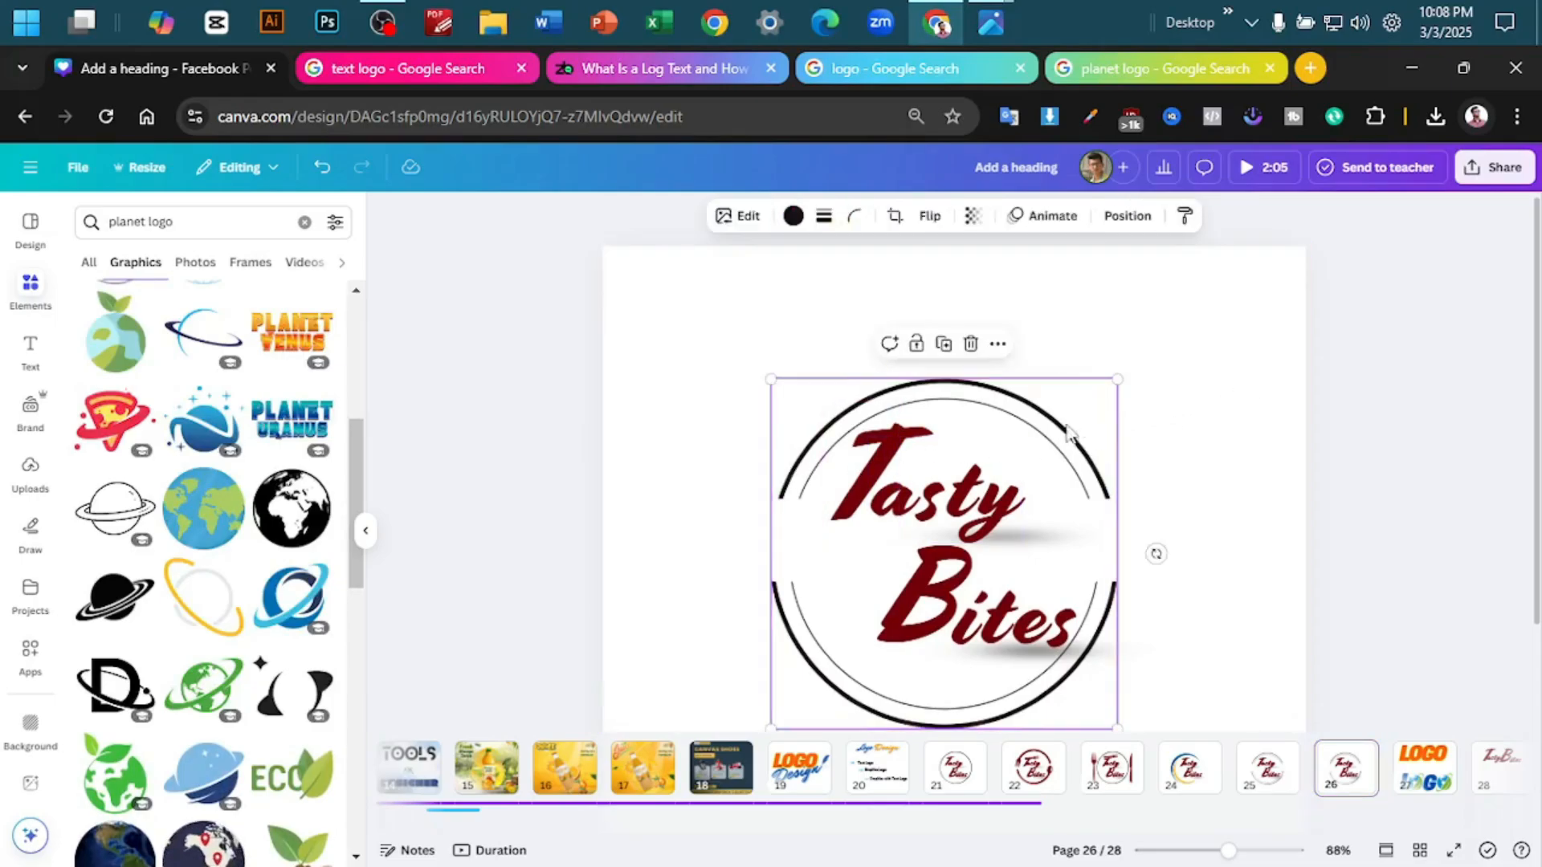
{"action": "left_click_drag", "start_coordinate": [1068, 434], "coordinate": [410, 430]}
{"action": "scroll", "coordinate": [299, 241], "scroll_direction": "up", "scroll_amount": 2}
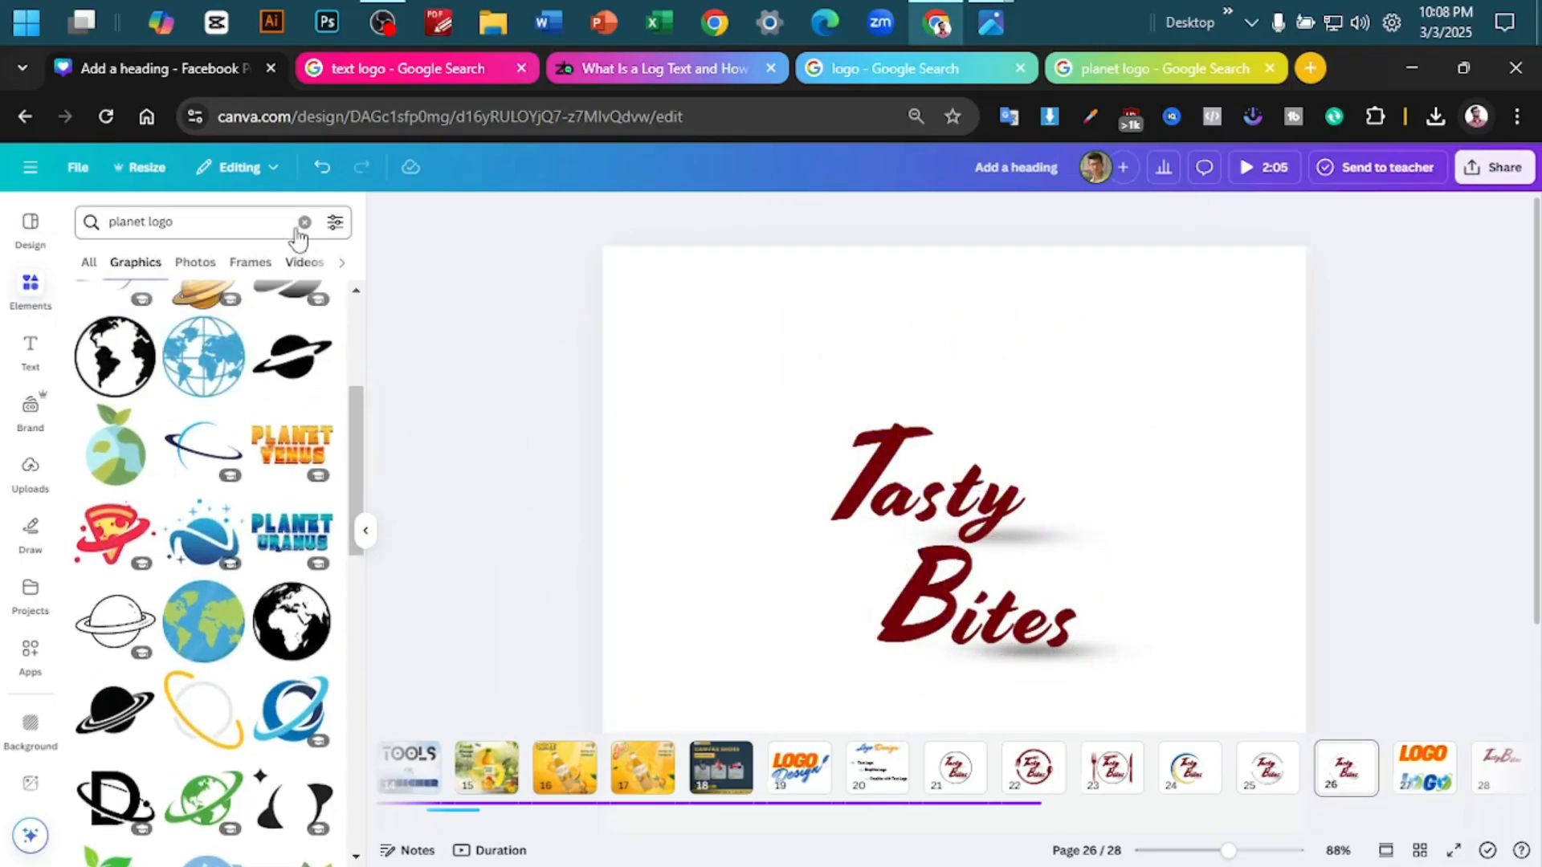
- Search the elements library and Google Images for "bargar logo" and open the Adobe Stock burger result
{"action": "left_click", "coordinate": [304, 222]}
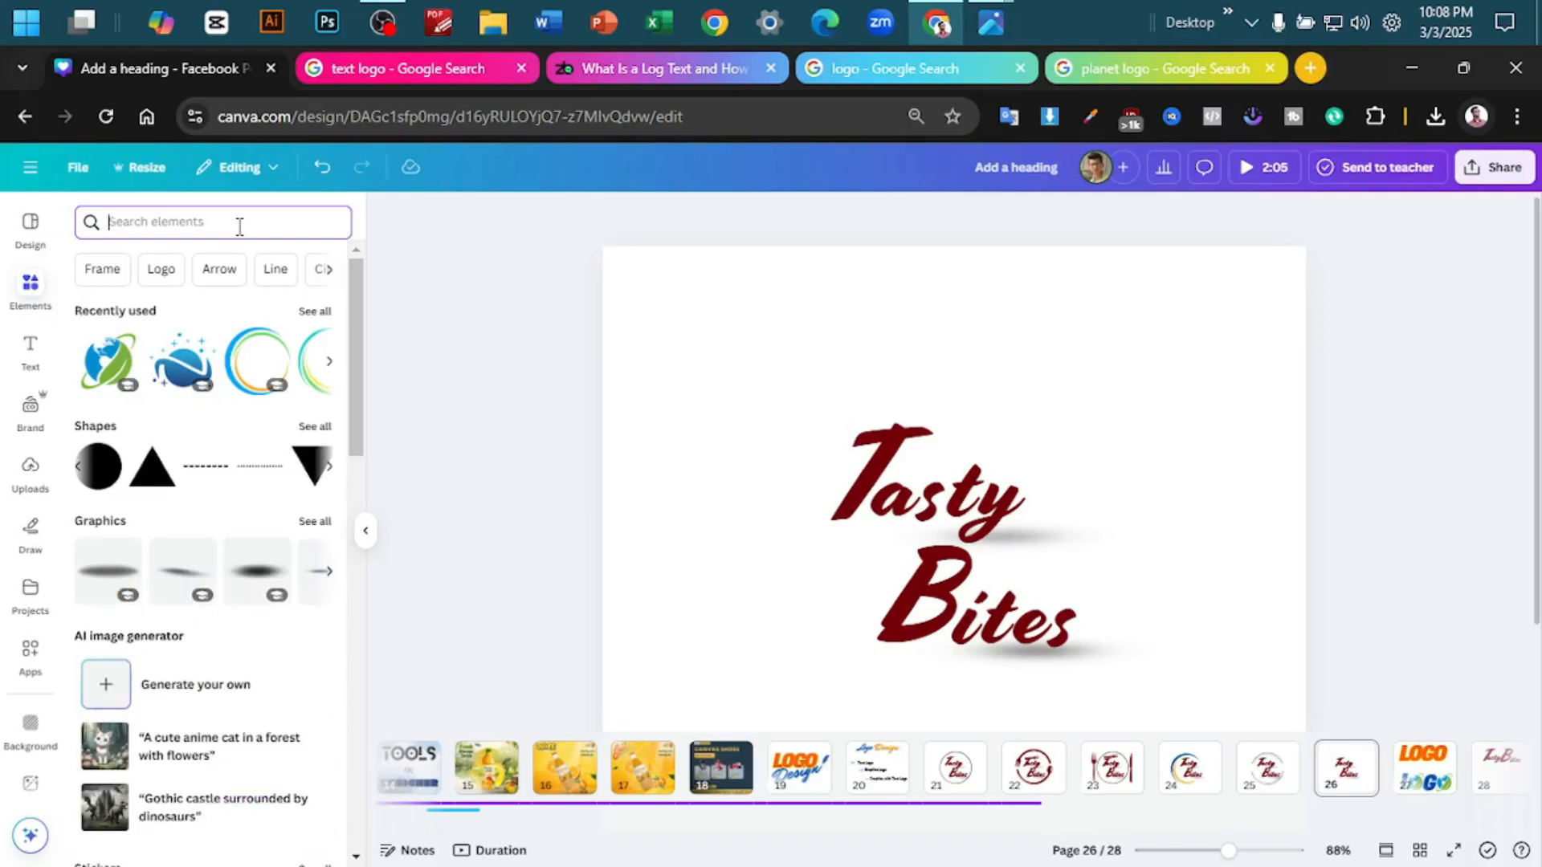
{"action": "type", "text": "bragar"}
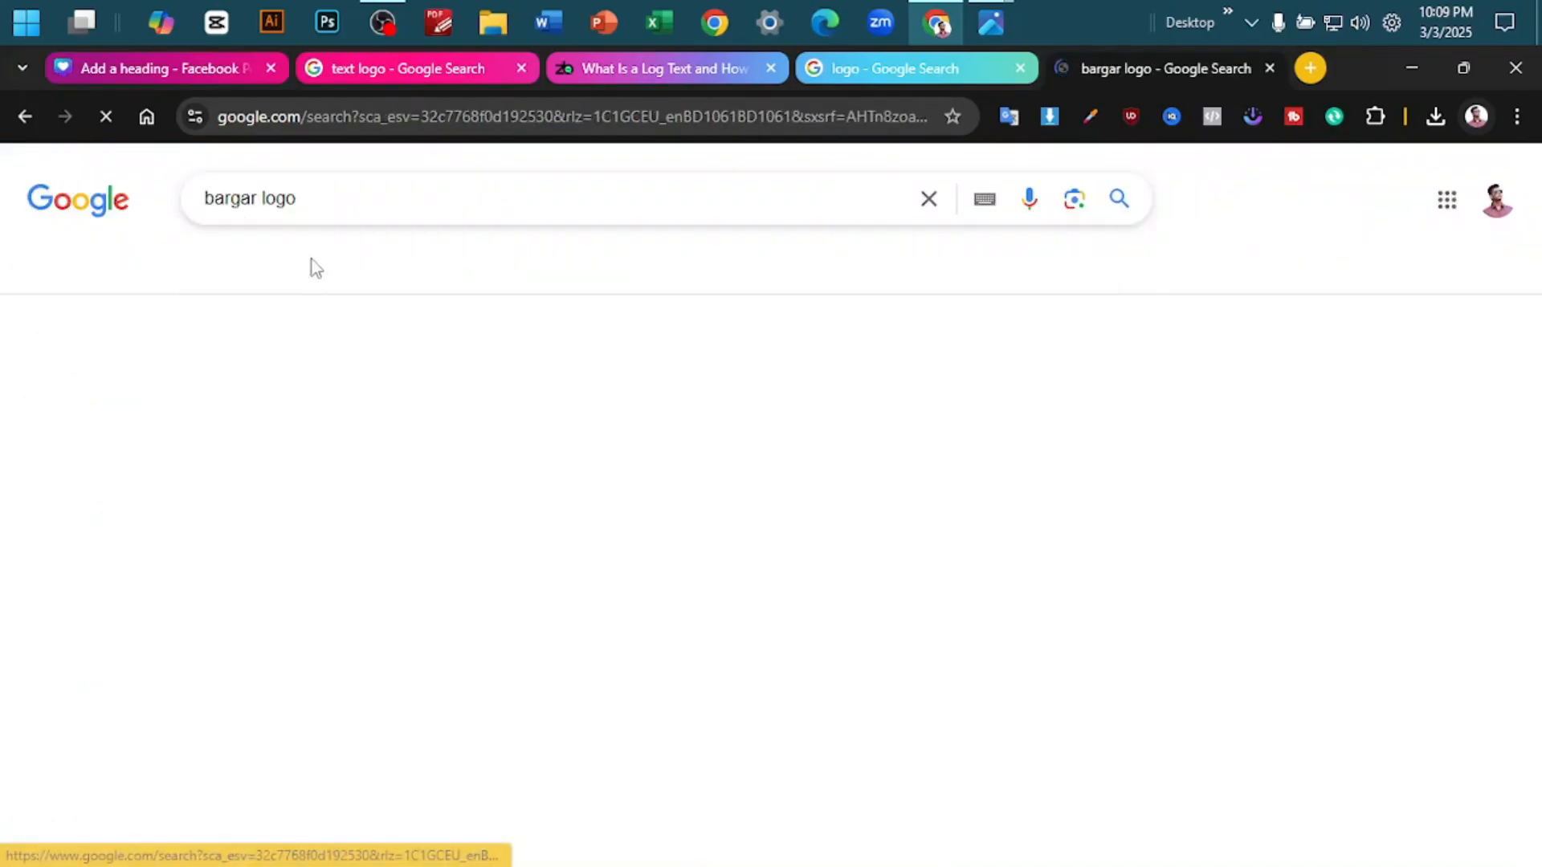
{"action": "scroll", "coordinate": [626, 353], "scroll_direction": "down", "scroll_amount": 3}
{"action": "scroll", "coordinate": [1118, 454], "scroll_direction": "down", "scroll_amount": 5}
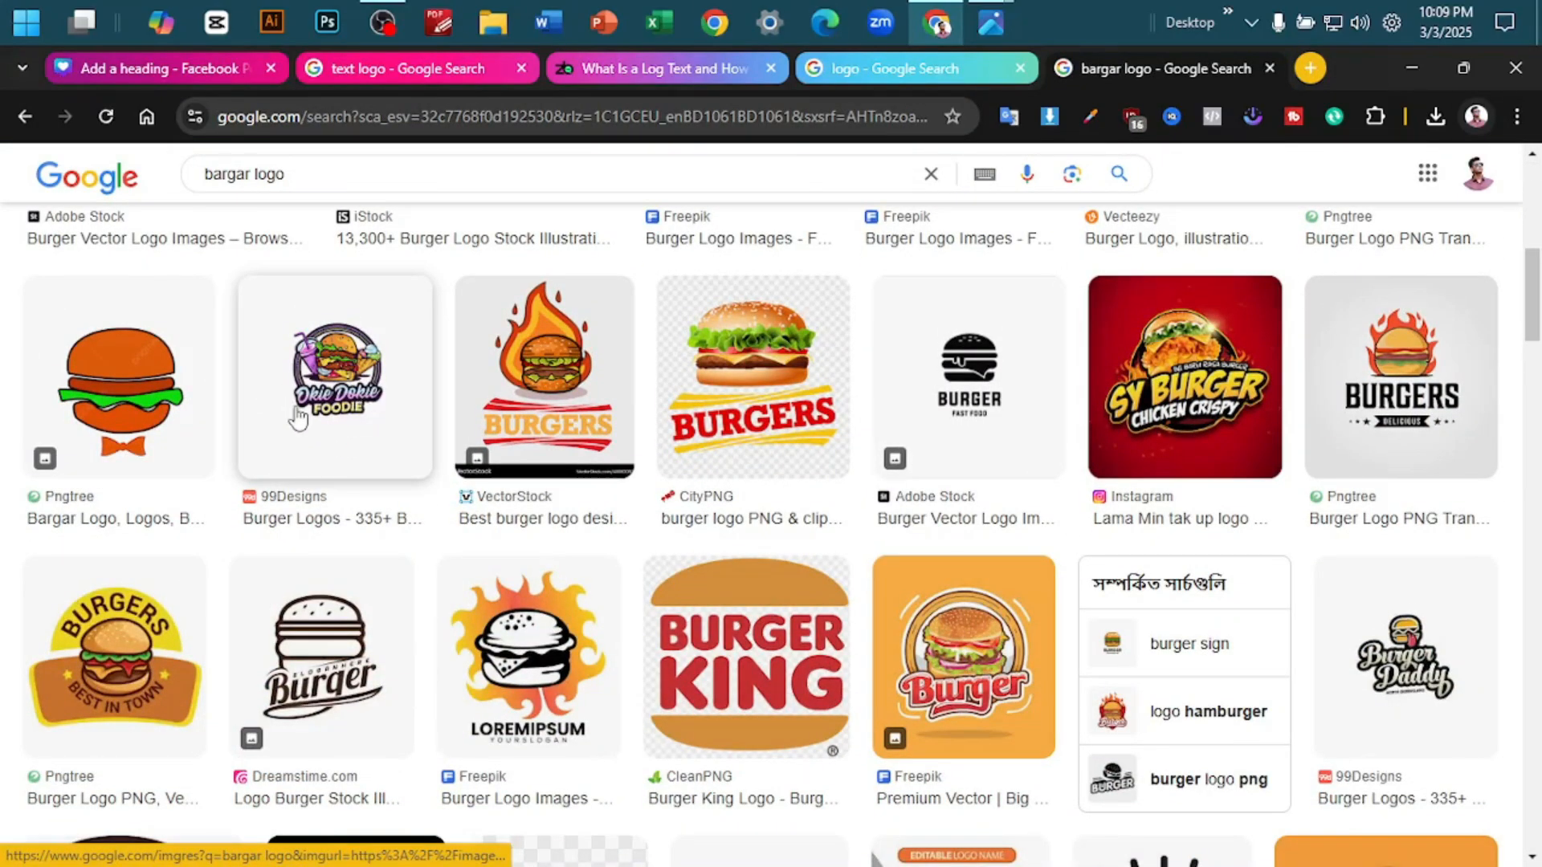
{"action": "scroll", "coordinate": [442, 413], "scroll_direction": "down", "scroll_amount": 10}
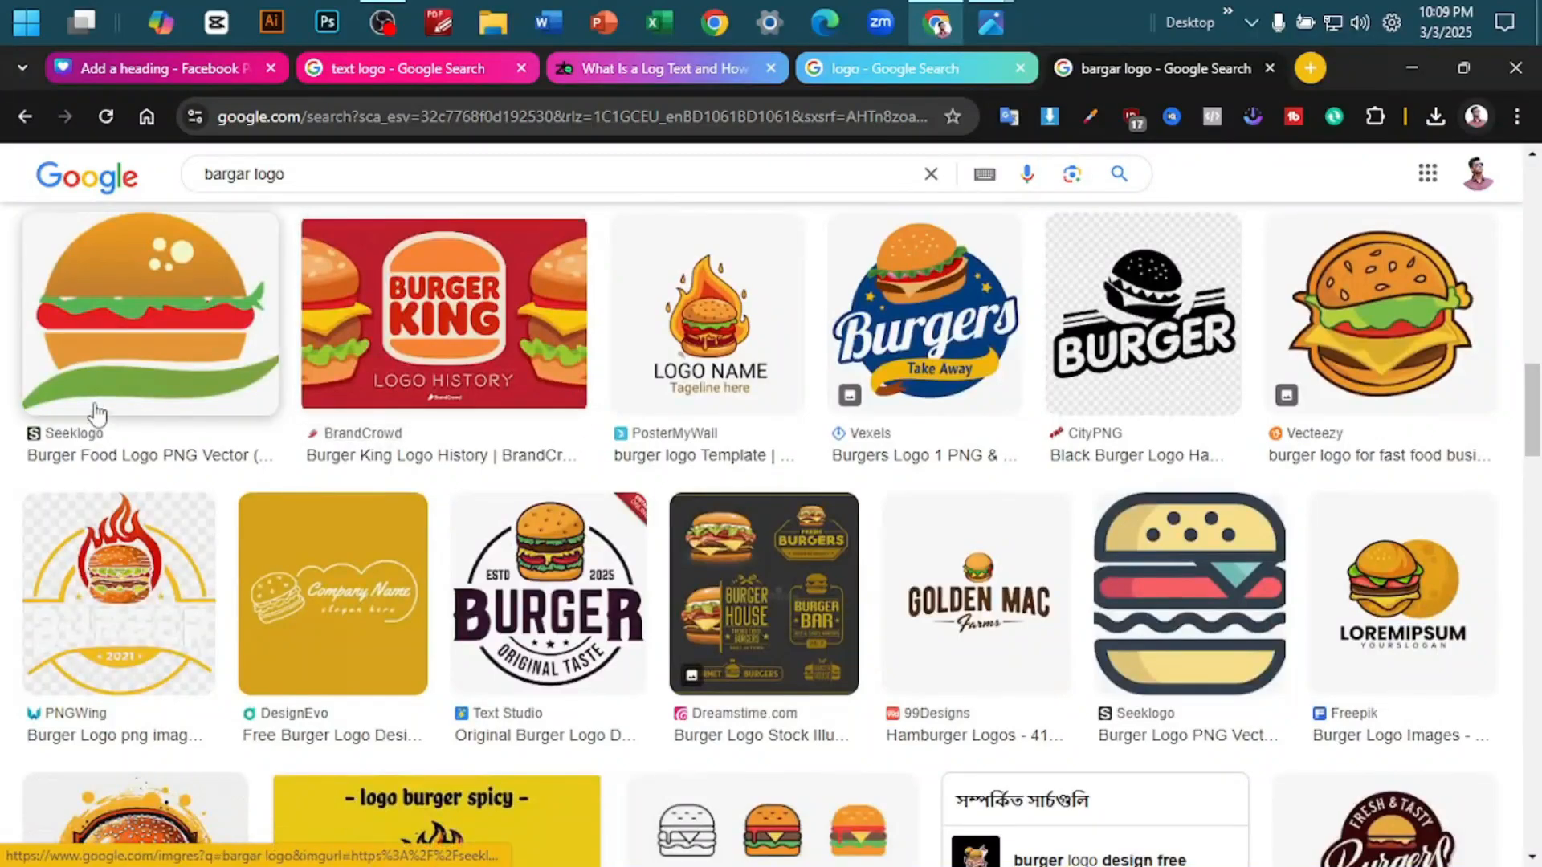
{"action": "scroll", "coordinate": [640, 426], "scroll_direction": "up", "scroll_amount": 15}
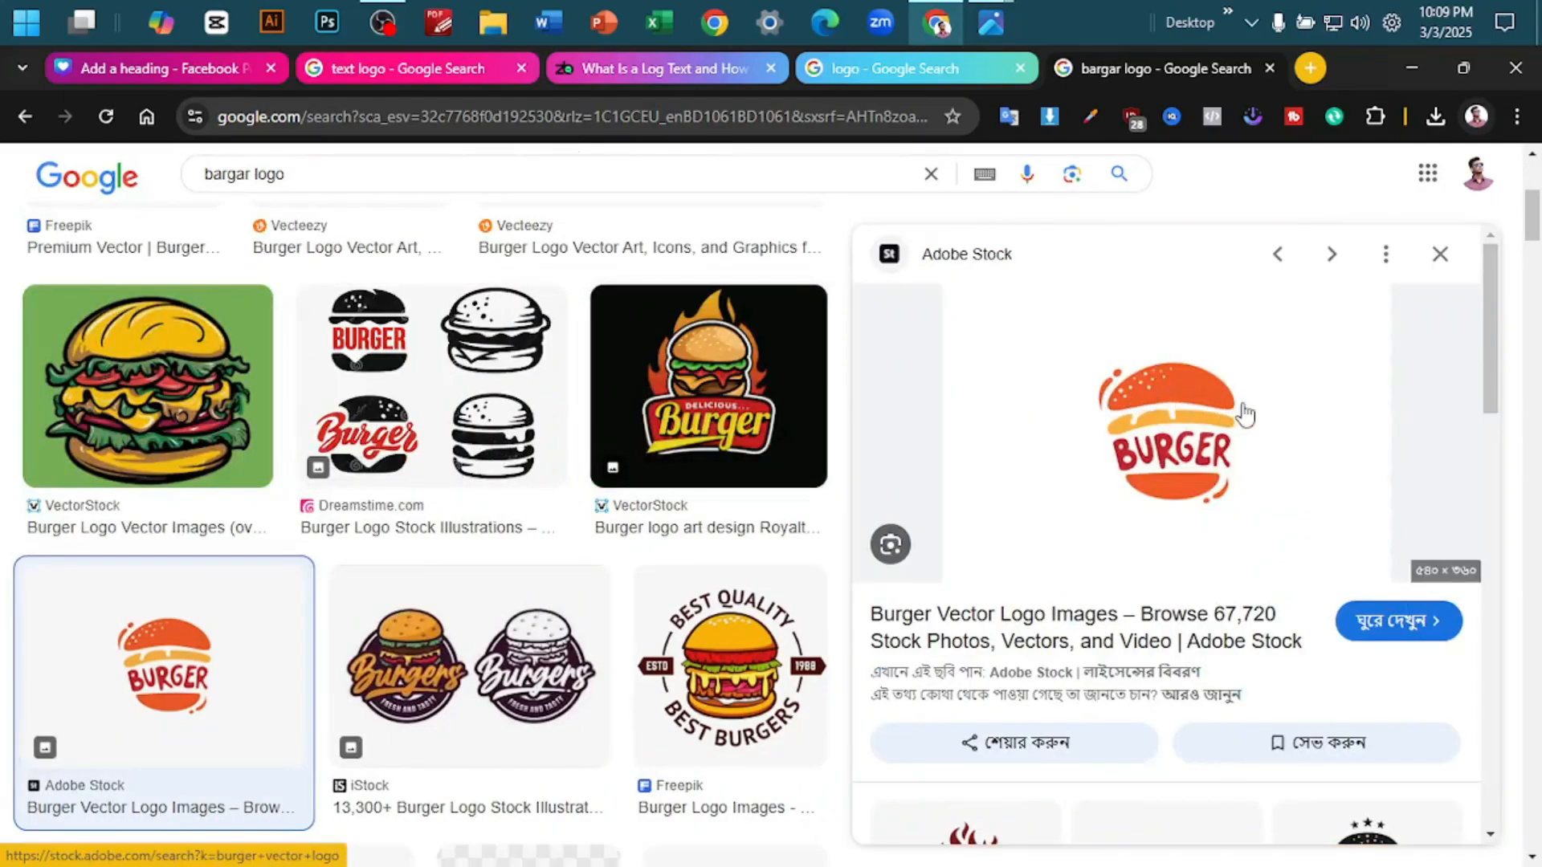
- Copy the Adobe Stock BURGER logo image, paste it onto page 26 in Canva, and enlarge it to about the page width
{"action": "scroll", "coordinate": [1254, 438], "scroll_direction": "up", "scroll_amount": 3}
{"action": "scroll", "coordinate": [1254, 437], "scroll_direction": "up", "scroll_amount": 3}
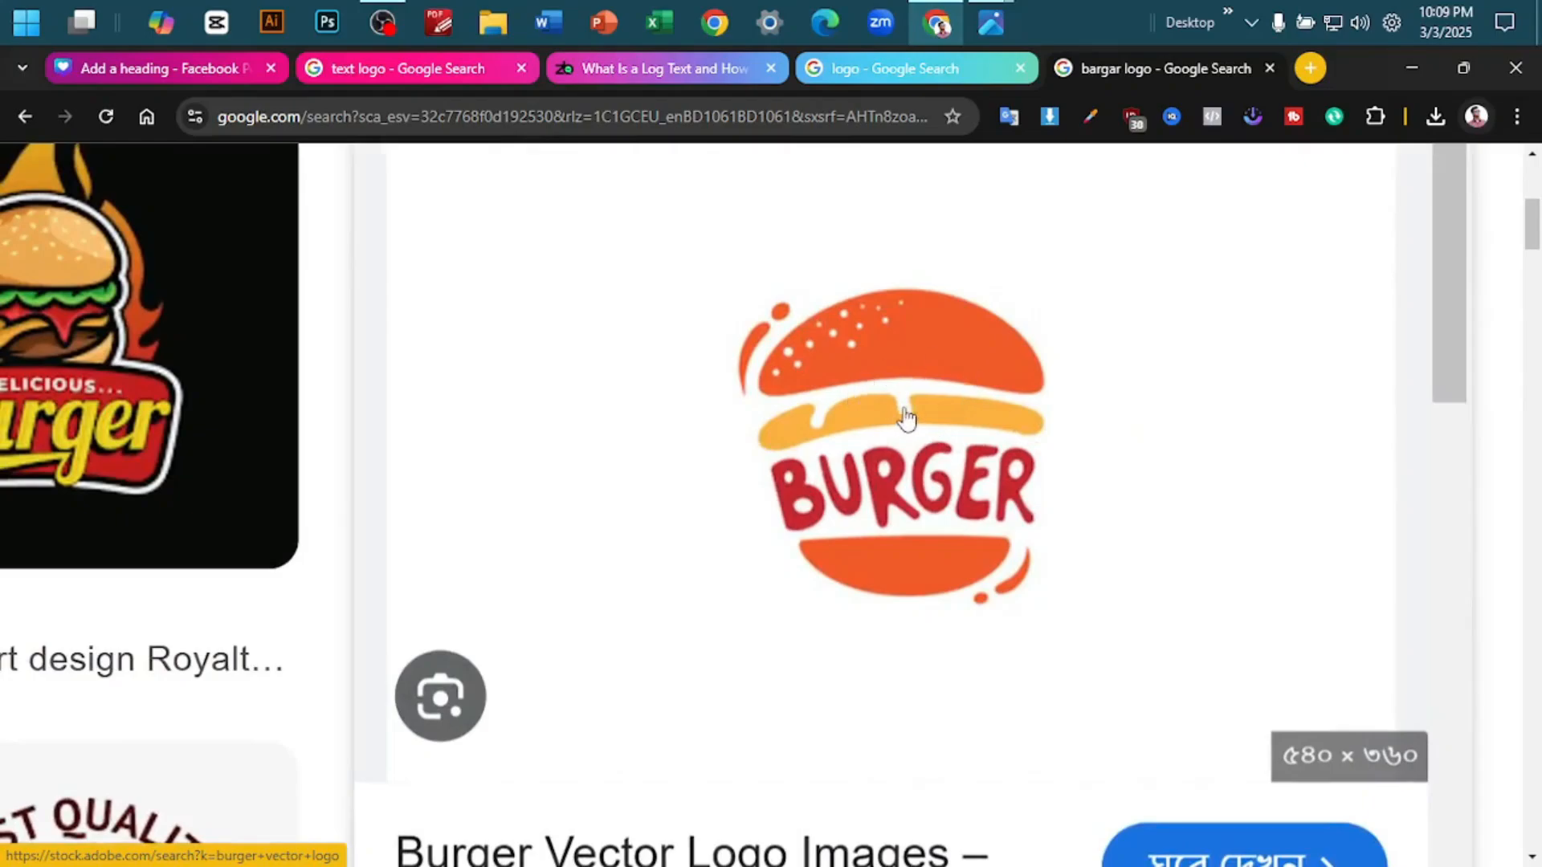
{"action": "scroll", "coordinate": [908, 416], "scroll_direction": "down", "scroll_amount": 5}
{"action": "right_click", "coordinate": [1218, 411]}
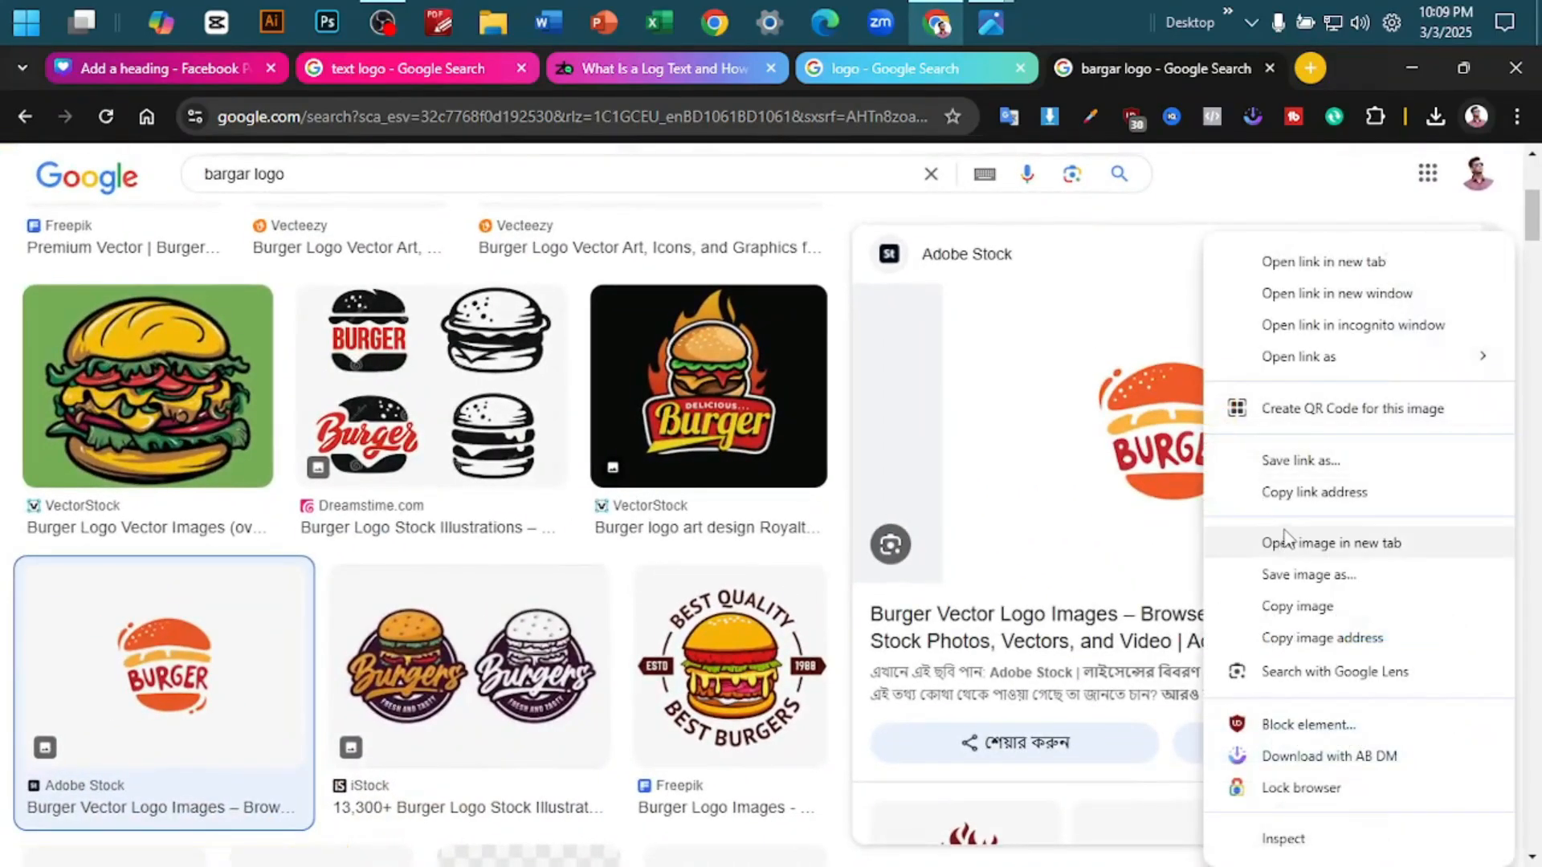
{"action": "left_click", "coordinate": [1298, 610]}
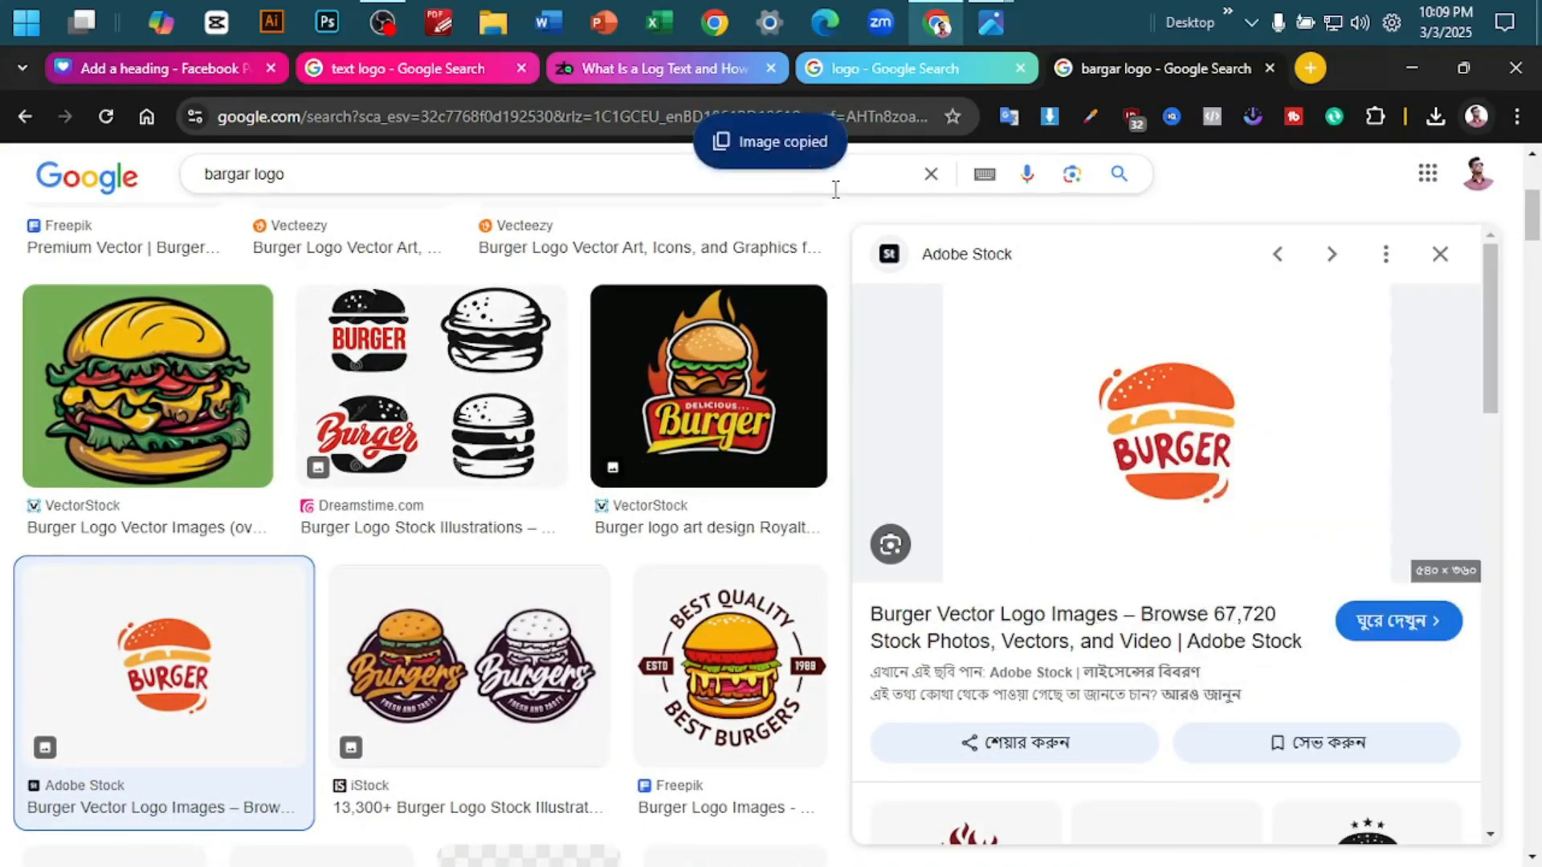
{"action": "left_click", "coordinate": [186, 69]}
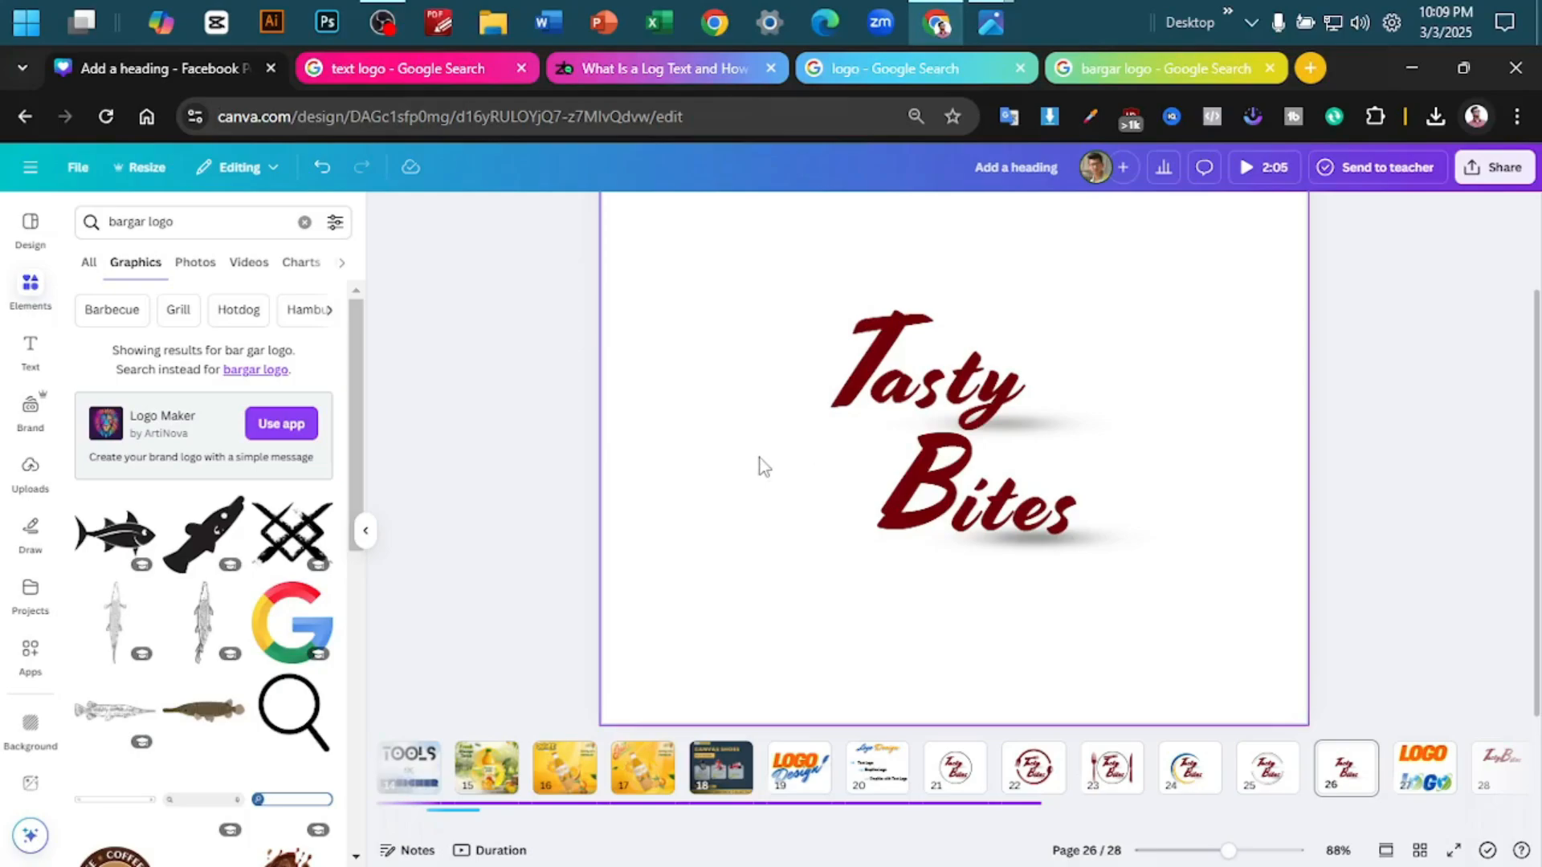
{"action": "key", "text": "ctrl+v"}
{"action": "left_click_drag", "start_coordinate": [1015, 618], "coordinate": [1228, 690]}
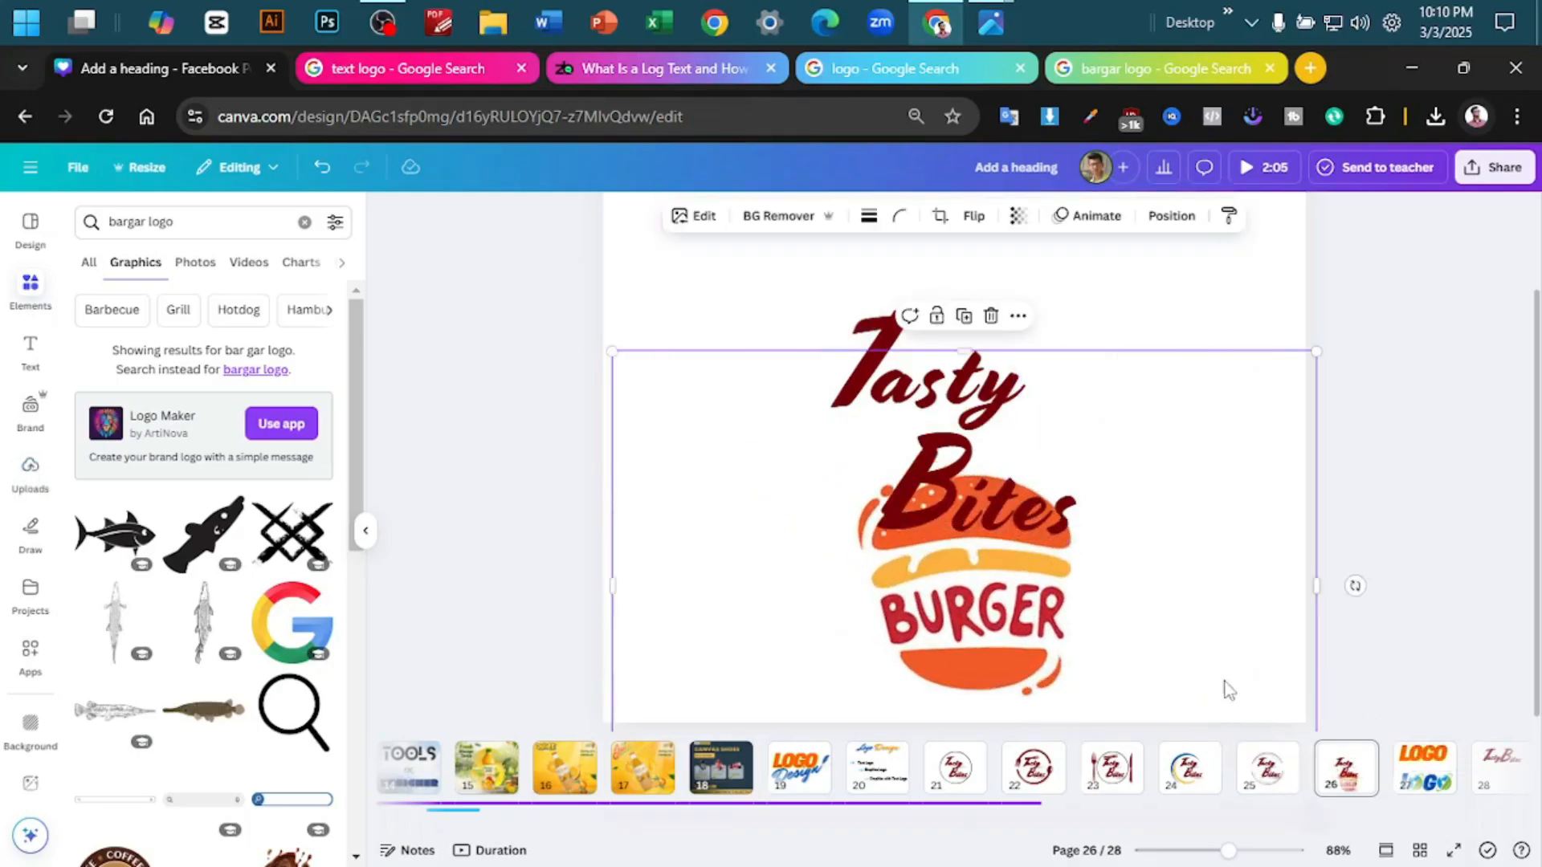
- Remove the burger image's background and position the burger over the start of the Tasty Bites lettering
{"action": "left_click_drag", "start_coordinate": [973, 607], "coordinate": [858, 450]}
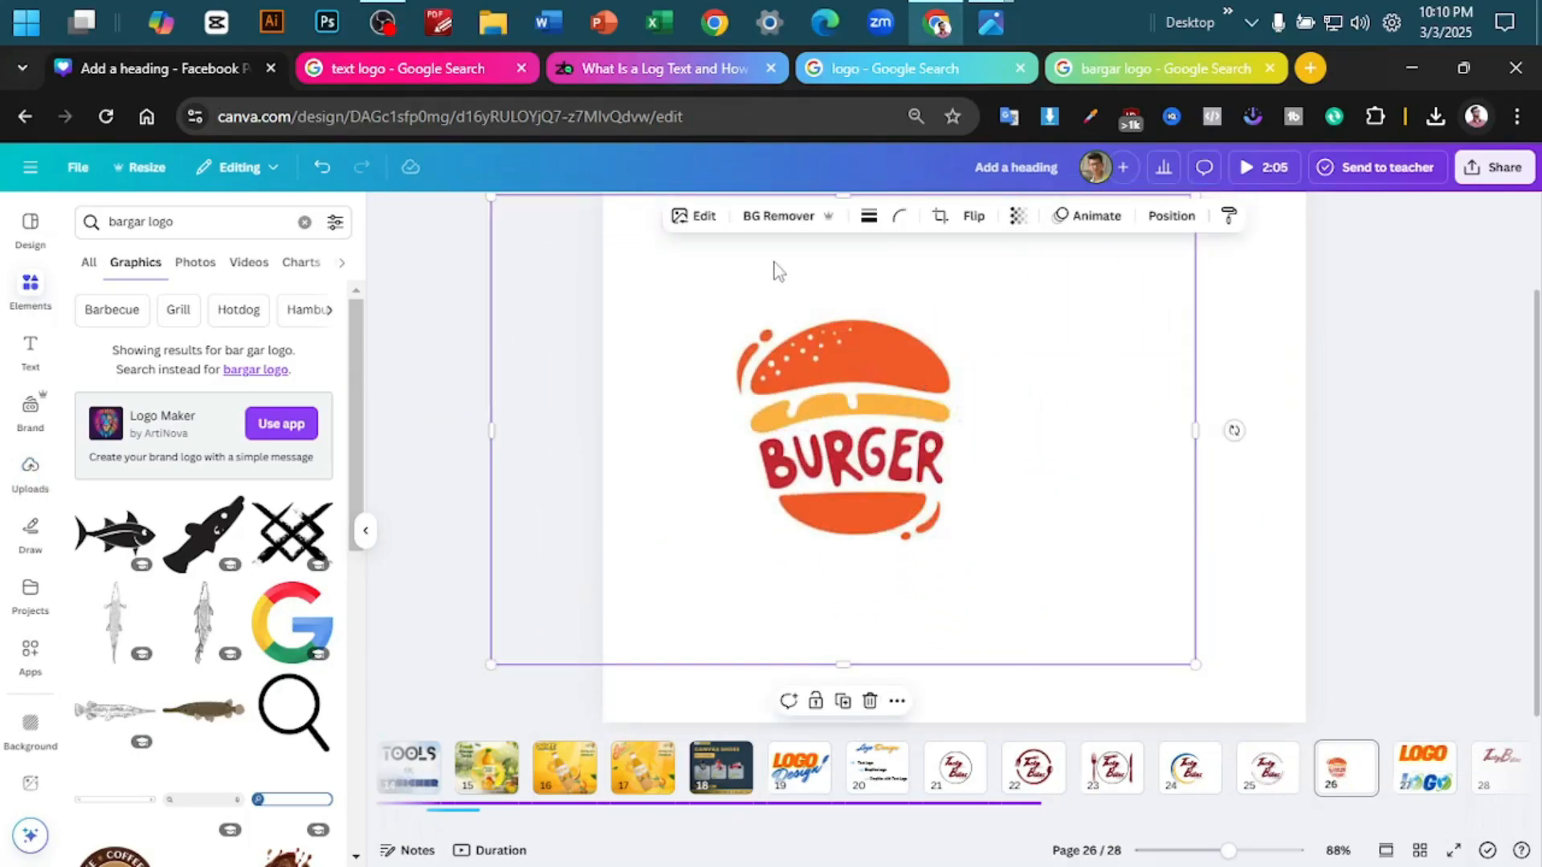
{"action": "left_click", "coordinate": [791, 216]}
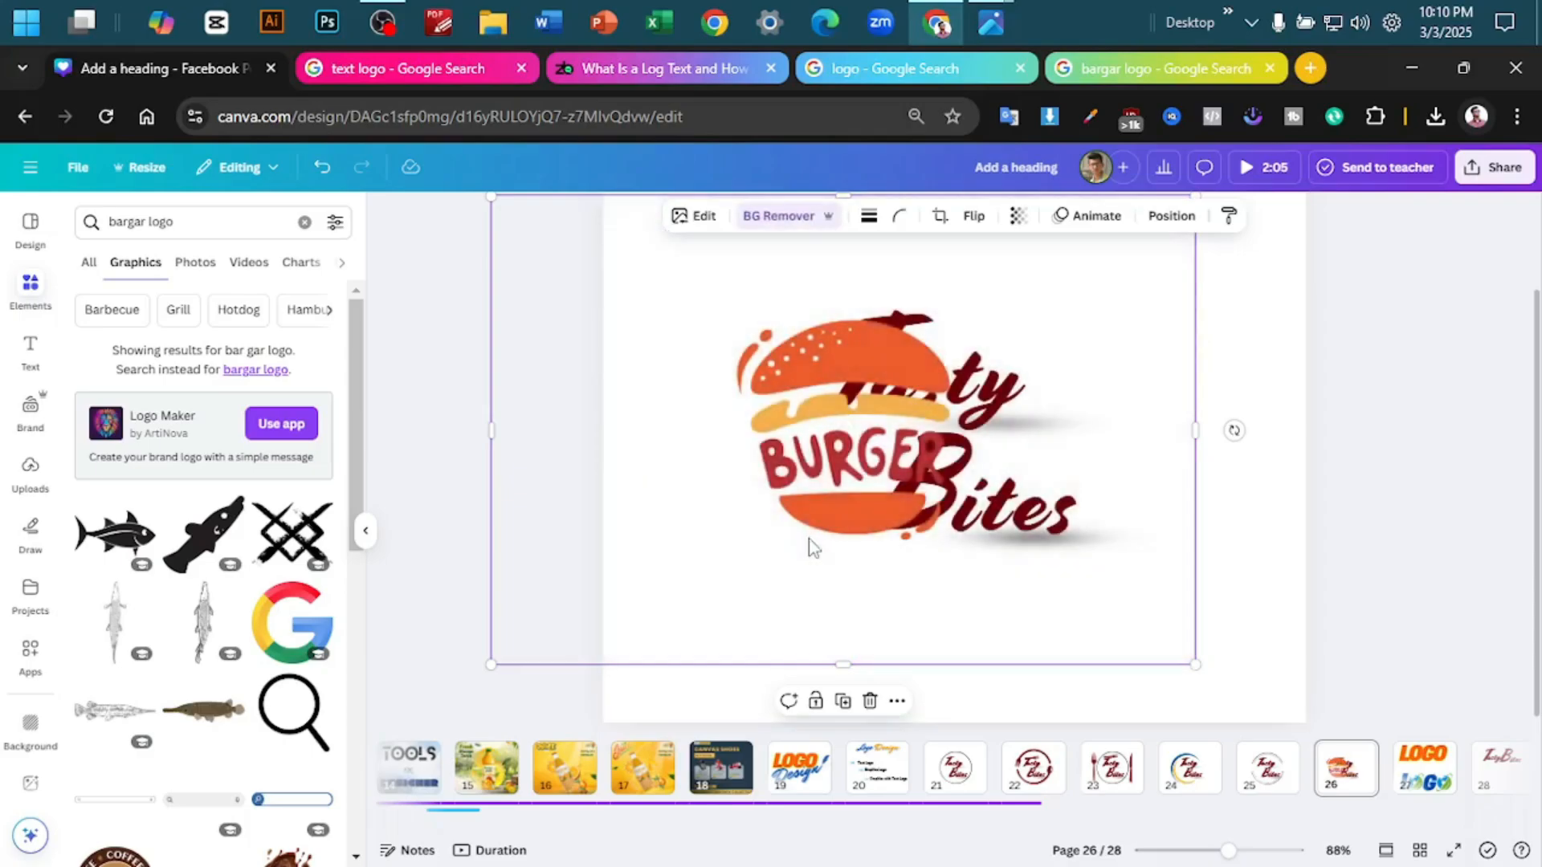
{"action": "left_click_drag", "start_coordinate": [821, 545], "coordinate": [825, 576]}
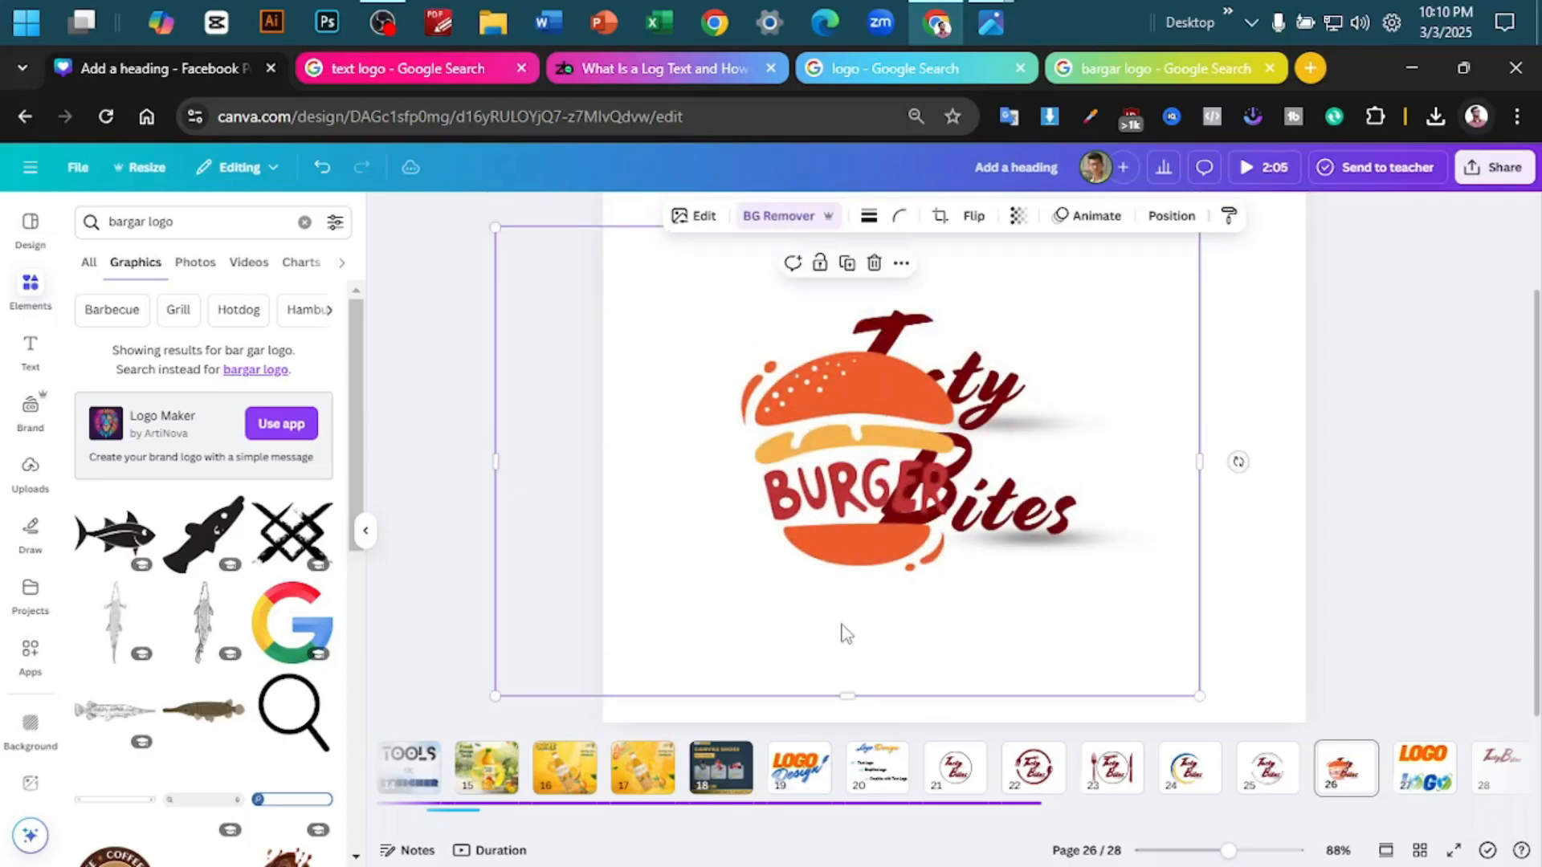
{"action": "left_click", "coordinate": [711, 224]}
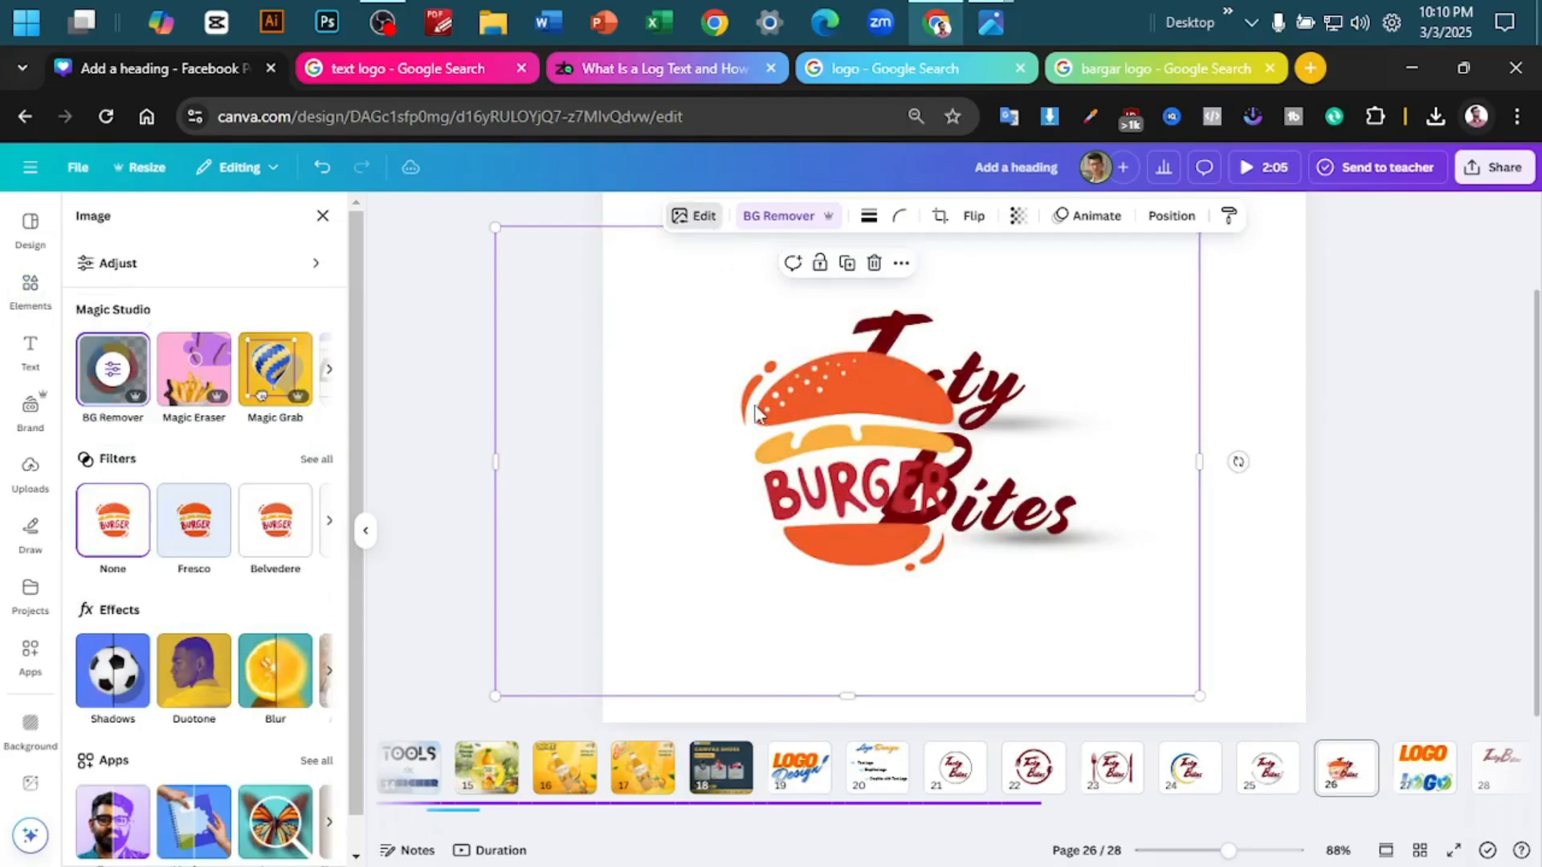
- Place a duplicate of the burger graphic partly beyond the page's lower-right corner
{"action": "left_click", "coordinate": [1269, 359]}
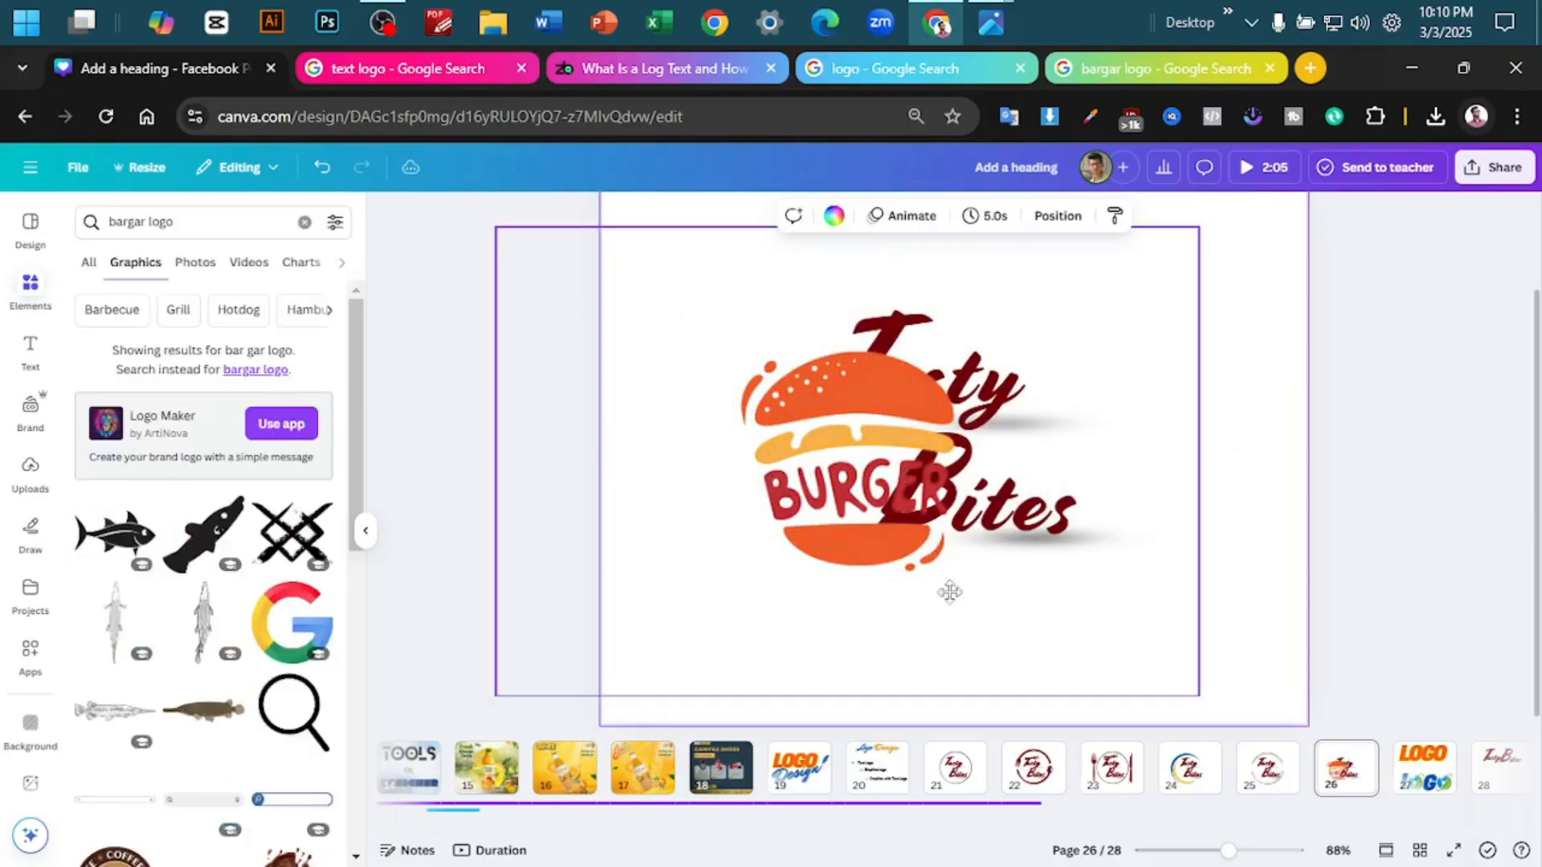
{"action": "left_click_drag", "start_coordinate": [756, 471], "coordinate": [1226, 668]}
{"action": "mouse_move", "coordinate": [1219, 577]}
{"action": "left_mouse_down"}
{"action": "mouse_move", "coordinate": [1227, 555]}
{"action": "mouse_move", "coordinate": [1212, 558]}
{"action": "left_mouse_up"}
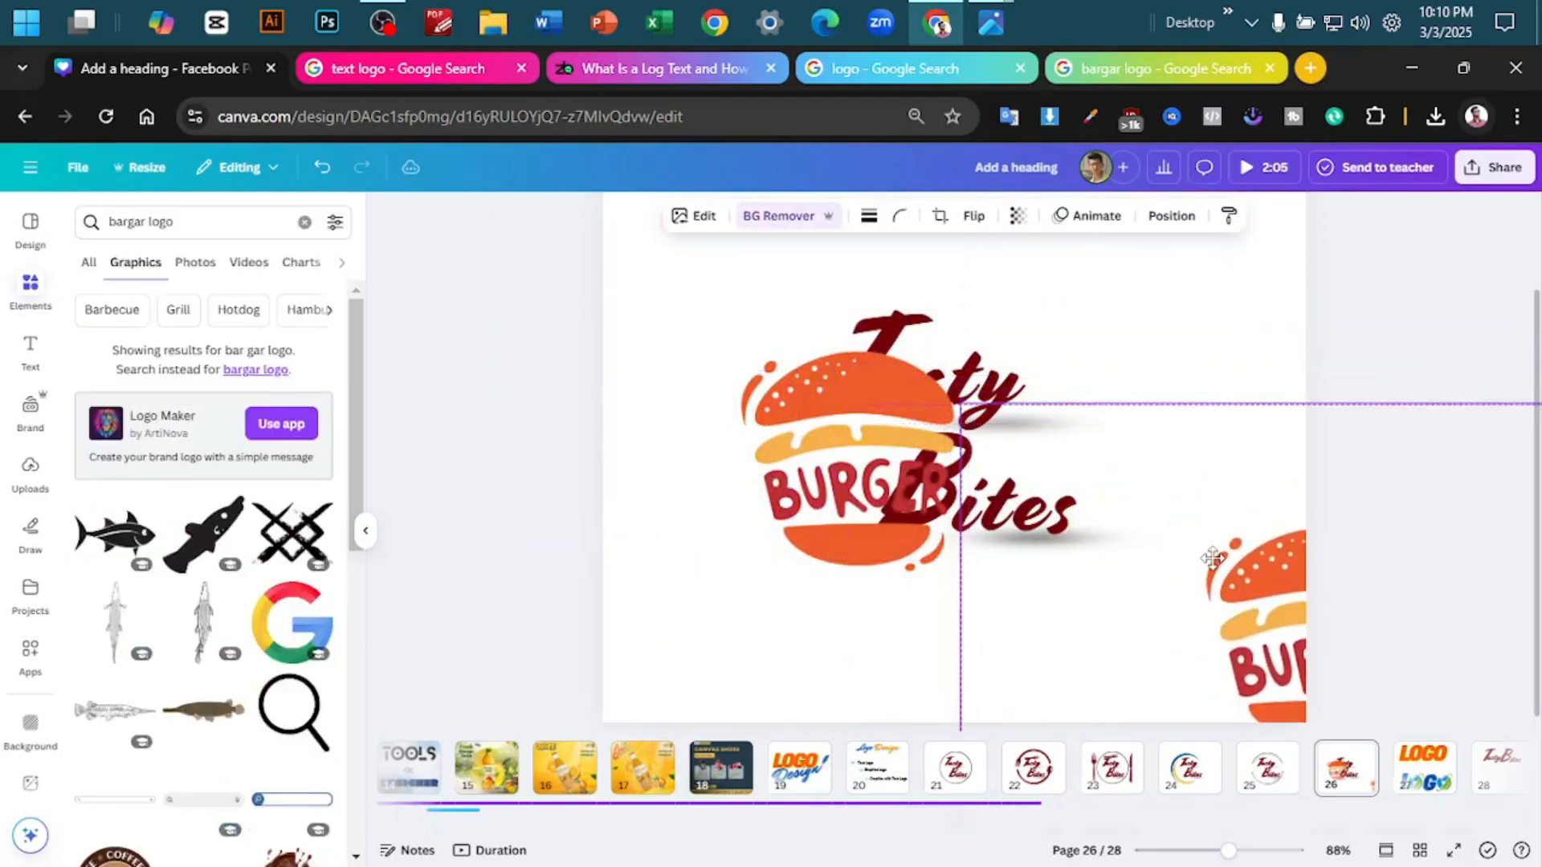
- Erase the BURGER lettering and bottom bun from the burger over the Tasty Bites text, using the background remover's erase brush at size 100
{"action": "left_click", "coordinate": [919, 640]}
{"action": "left_click", "coordinate": [698, 217]}
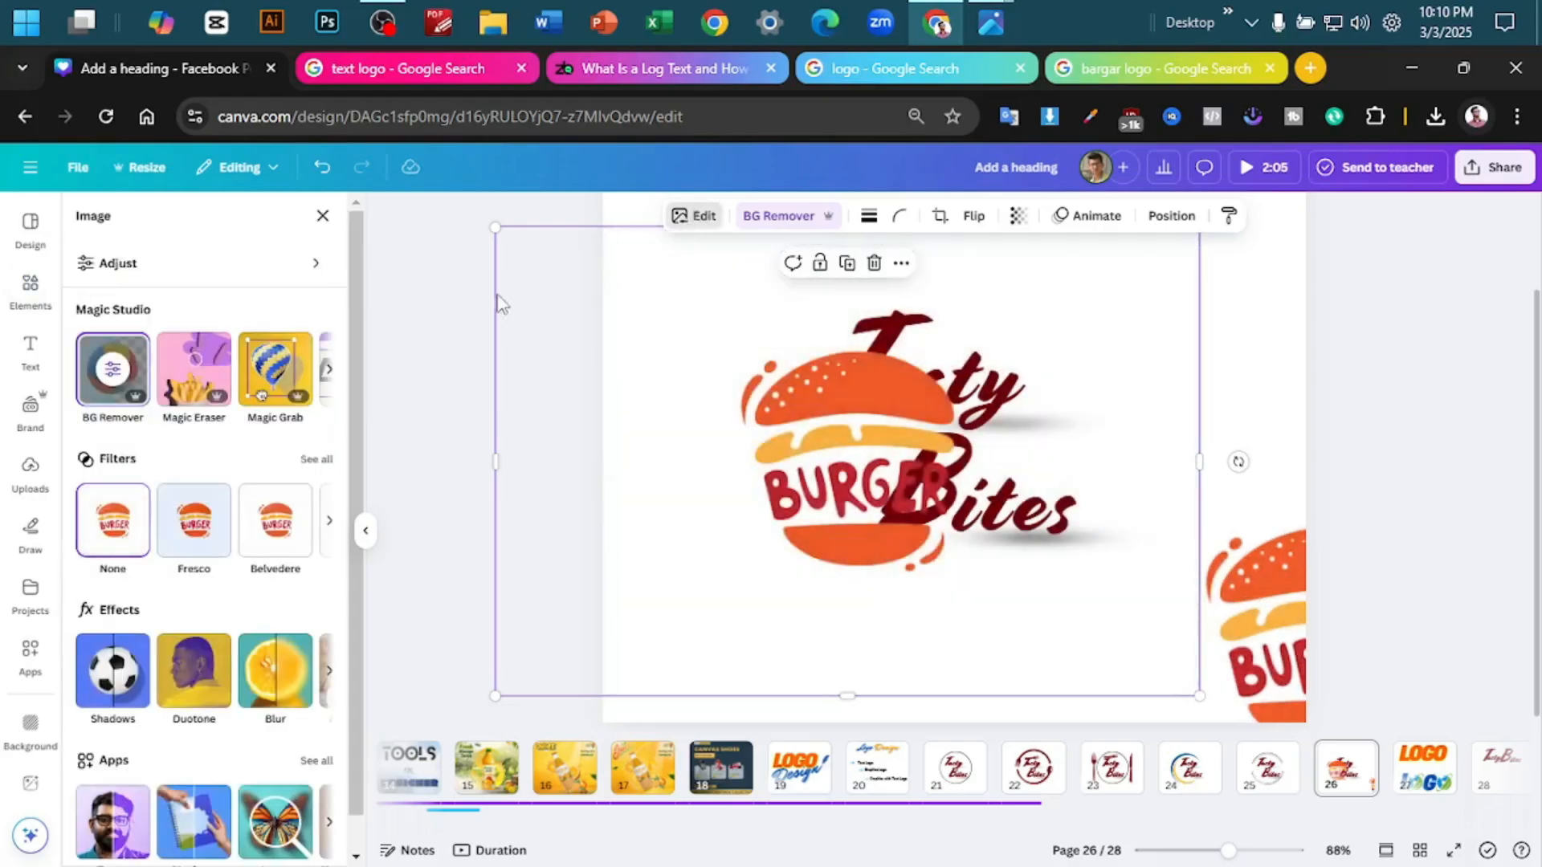
{"action": "left_click", "coordinate": [119, 378]}
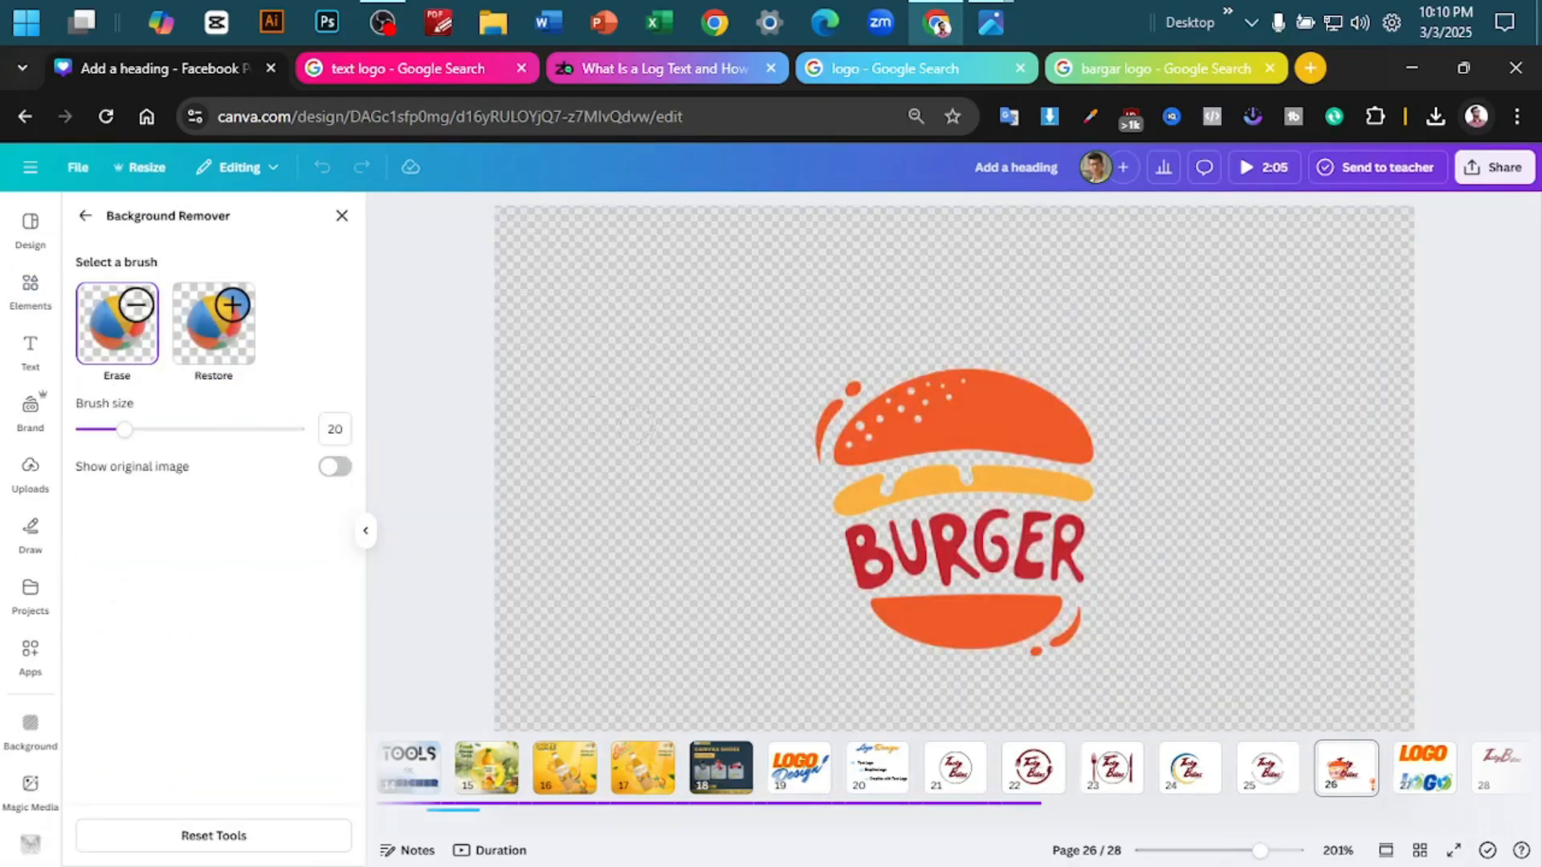
{"action": "left_click_drag", "start_coordinate": [126, 430], "coordinate": [296, 430]}
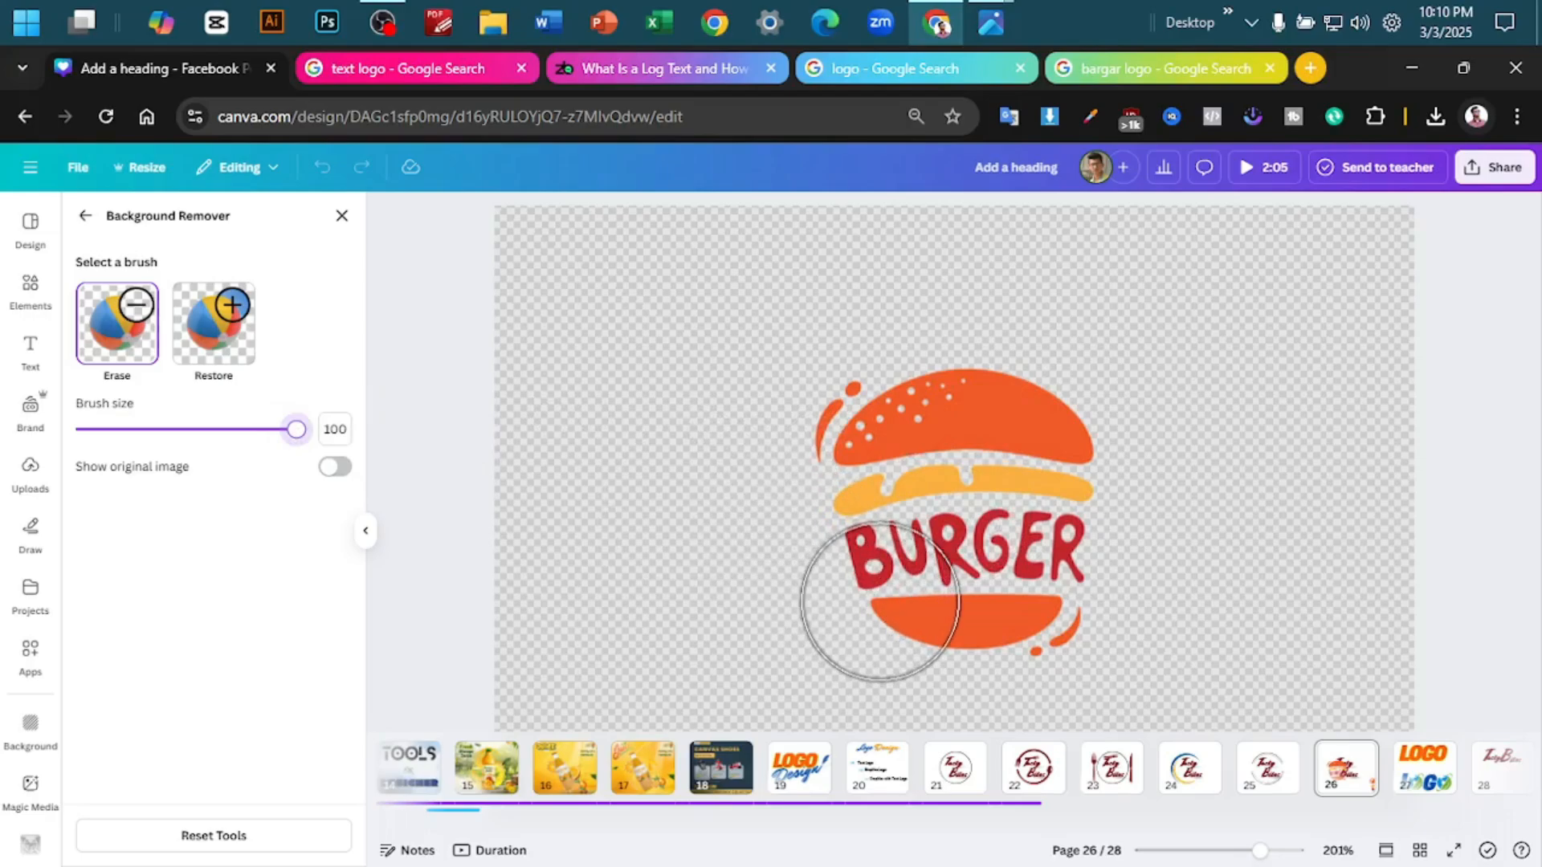
{"action": "mouse_move", "coordinate": [880, 600]}
{"action": "left_mouse_down"}
{"action": "mouse_move", "coordinate": [1047, 587]}
{"action": "mouse_move", "coordinate": [893, 591]}
{"action": "left_mouse_up"}
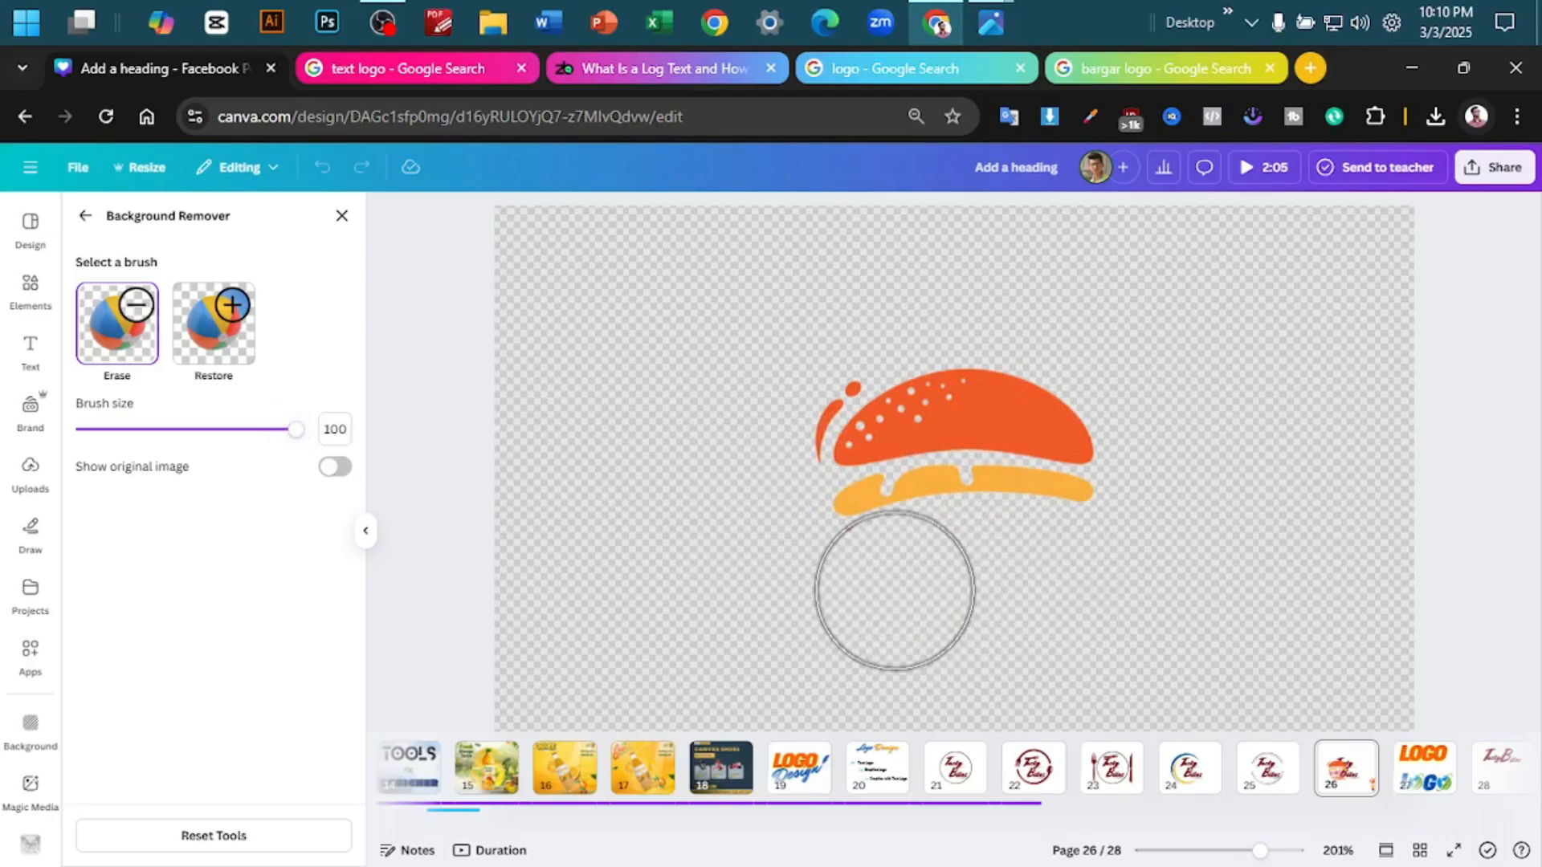
{"action": "left_click", "coordinate": [341, 217]}
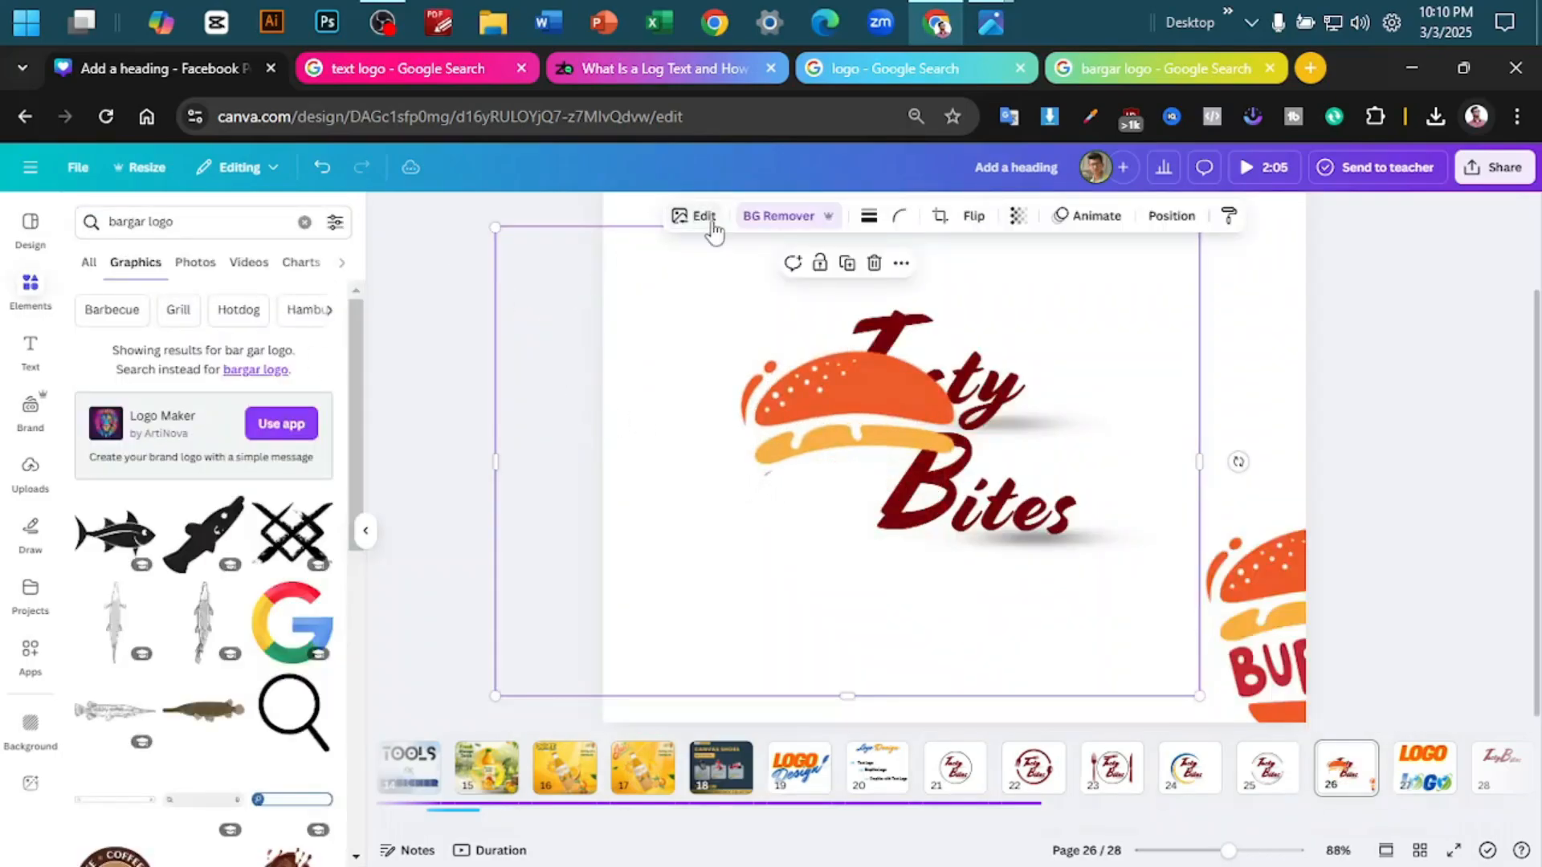
- Erase the leftover lettering fragment below the burger's yellow filling and move the remaining top bun above the Tasty lettering
{"action": "left_click", "coordinate": [753, 229]}
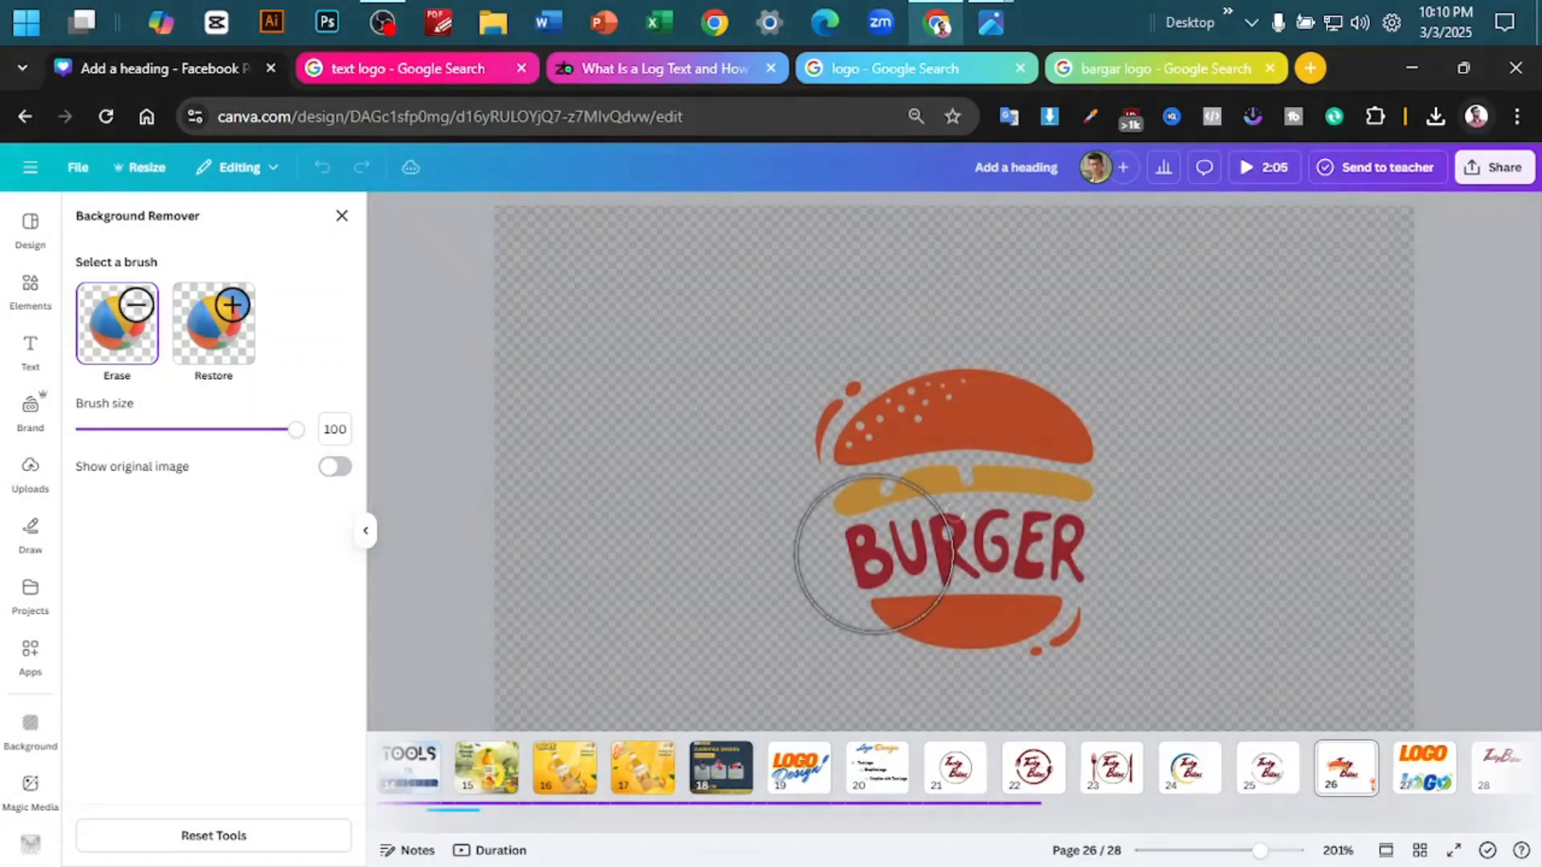
{"action": "mouse_move", "coordinate": [854, 557]}
{"action": "left_mouse_down"}
{"action": "mouse_move", "coordinate": [952, 583]}
{"action": "mouse_move", "coordinate": [929, 603]}
{"action": "mouse_move", "coordinate": [1088, 609]}
{"action": "left_mouse_up"}
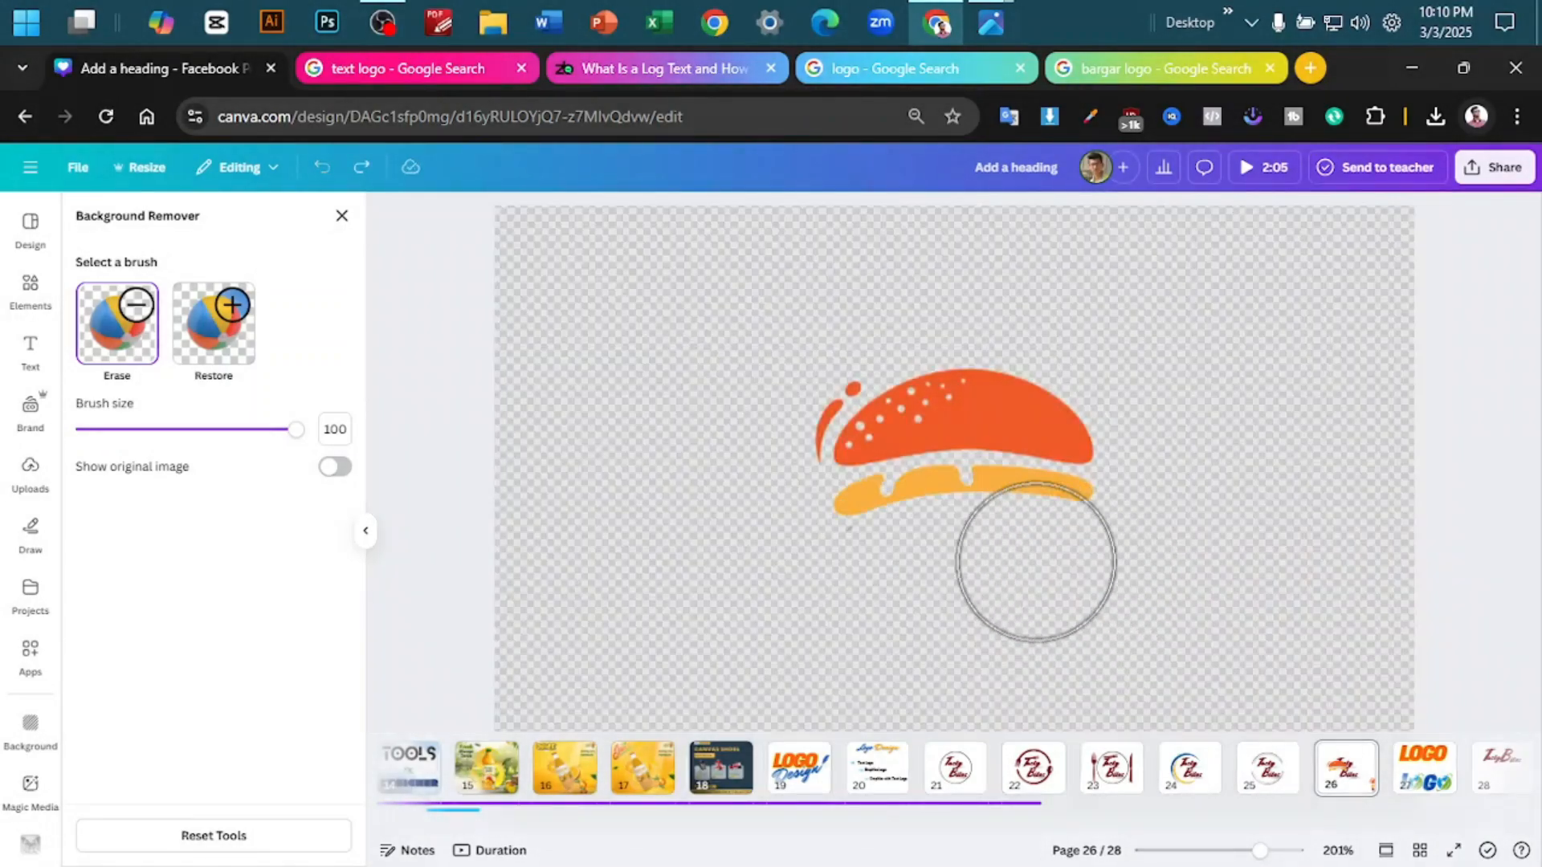
{"action": "left_click", "coordinate": [884, 591]}
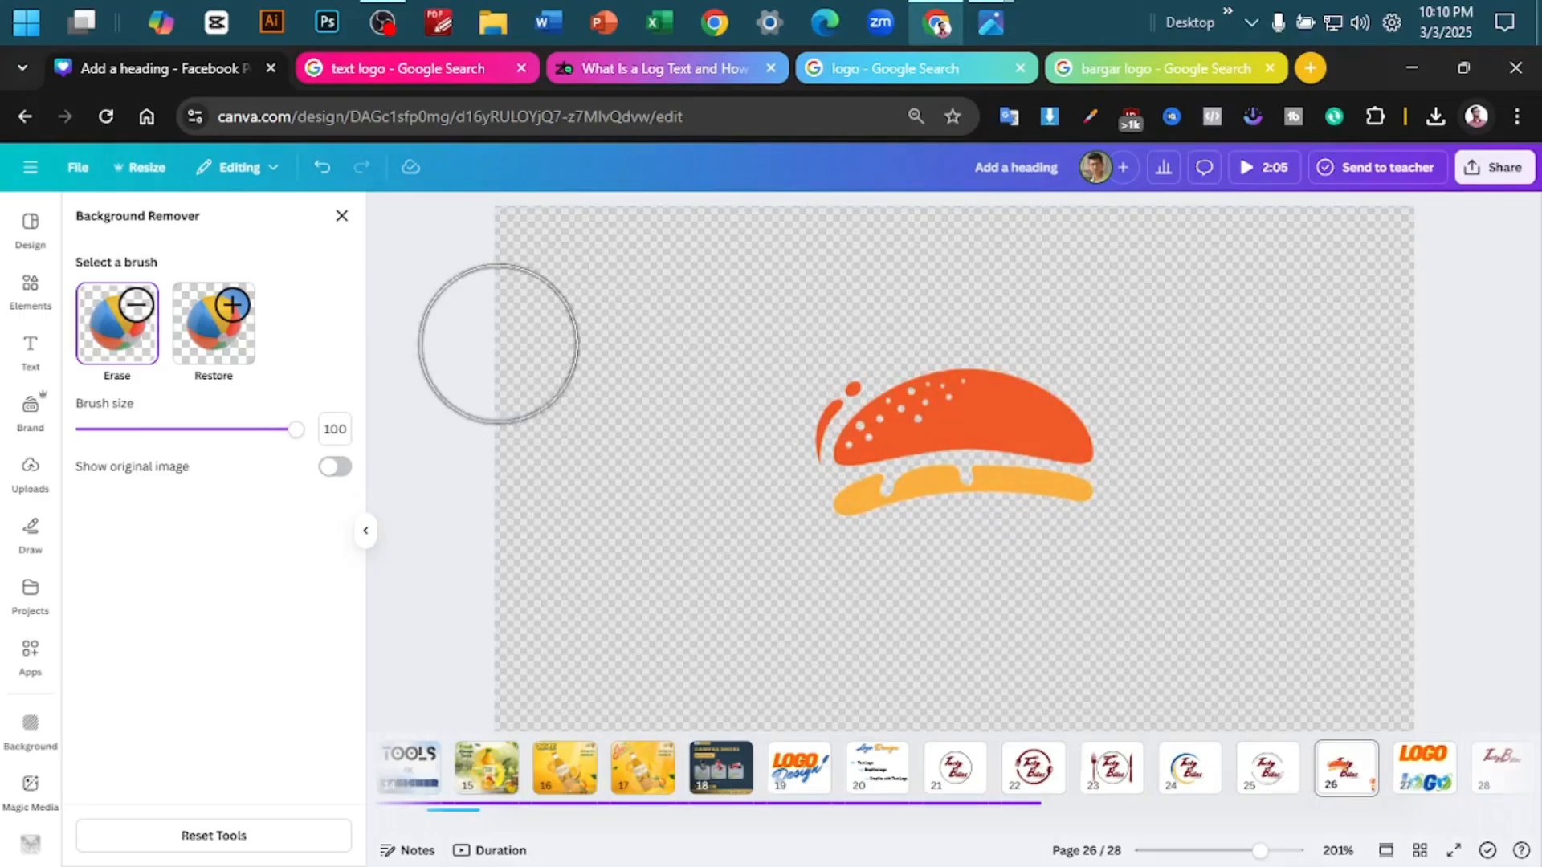
{"action": "left_click", "coordinate": [341, 217]}
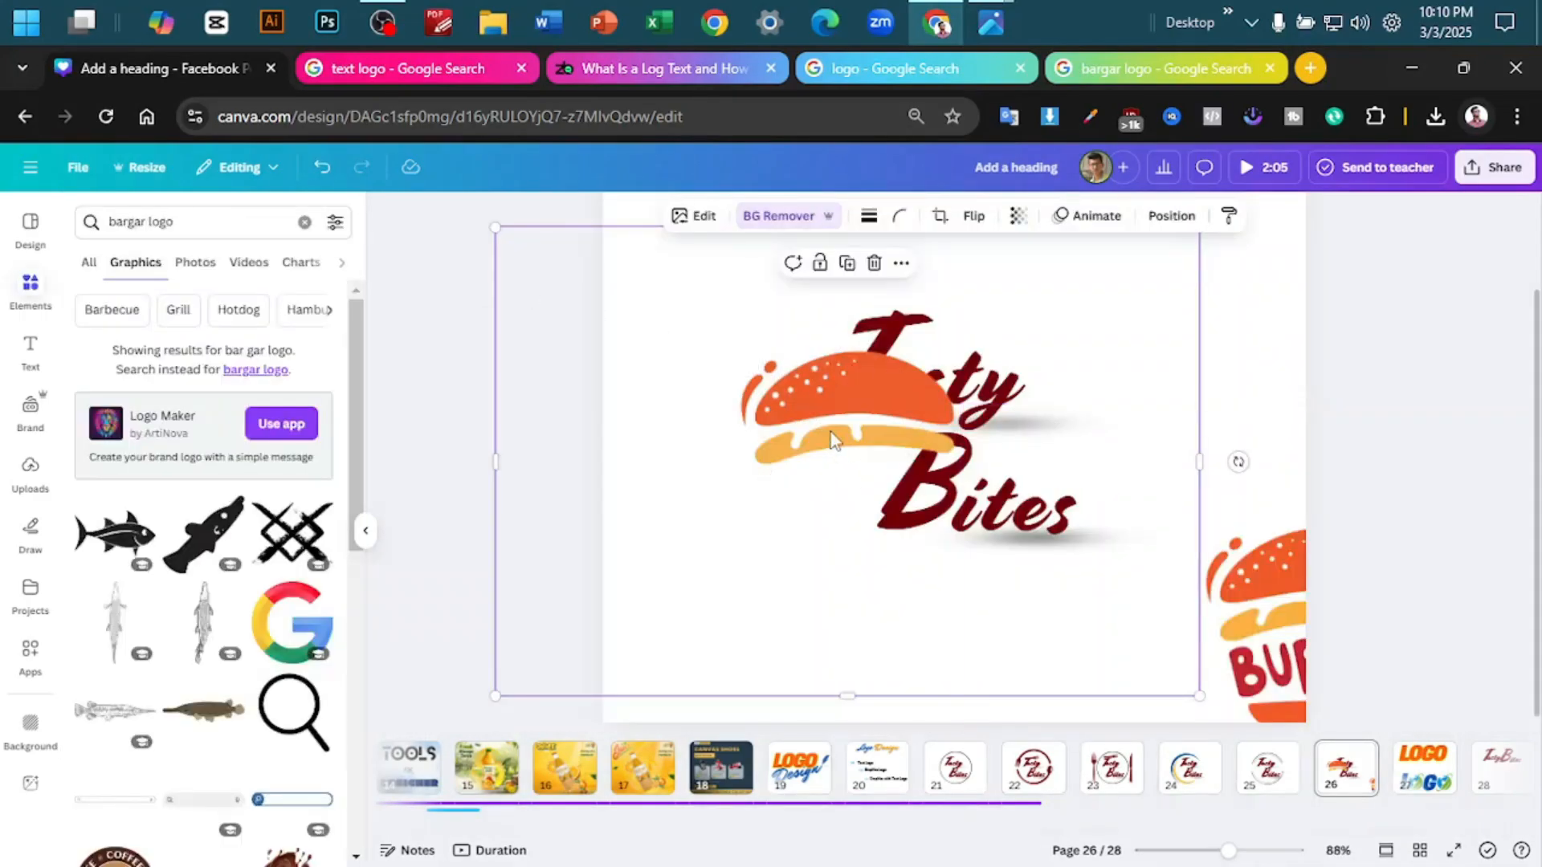
{"action": "left_click_drag", "start_coordinate": [865, 417], "coordinate": [878, 293]}
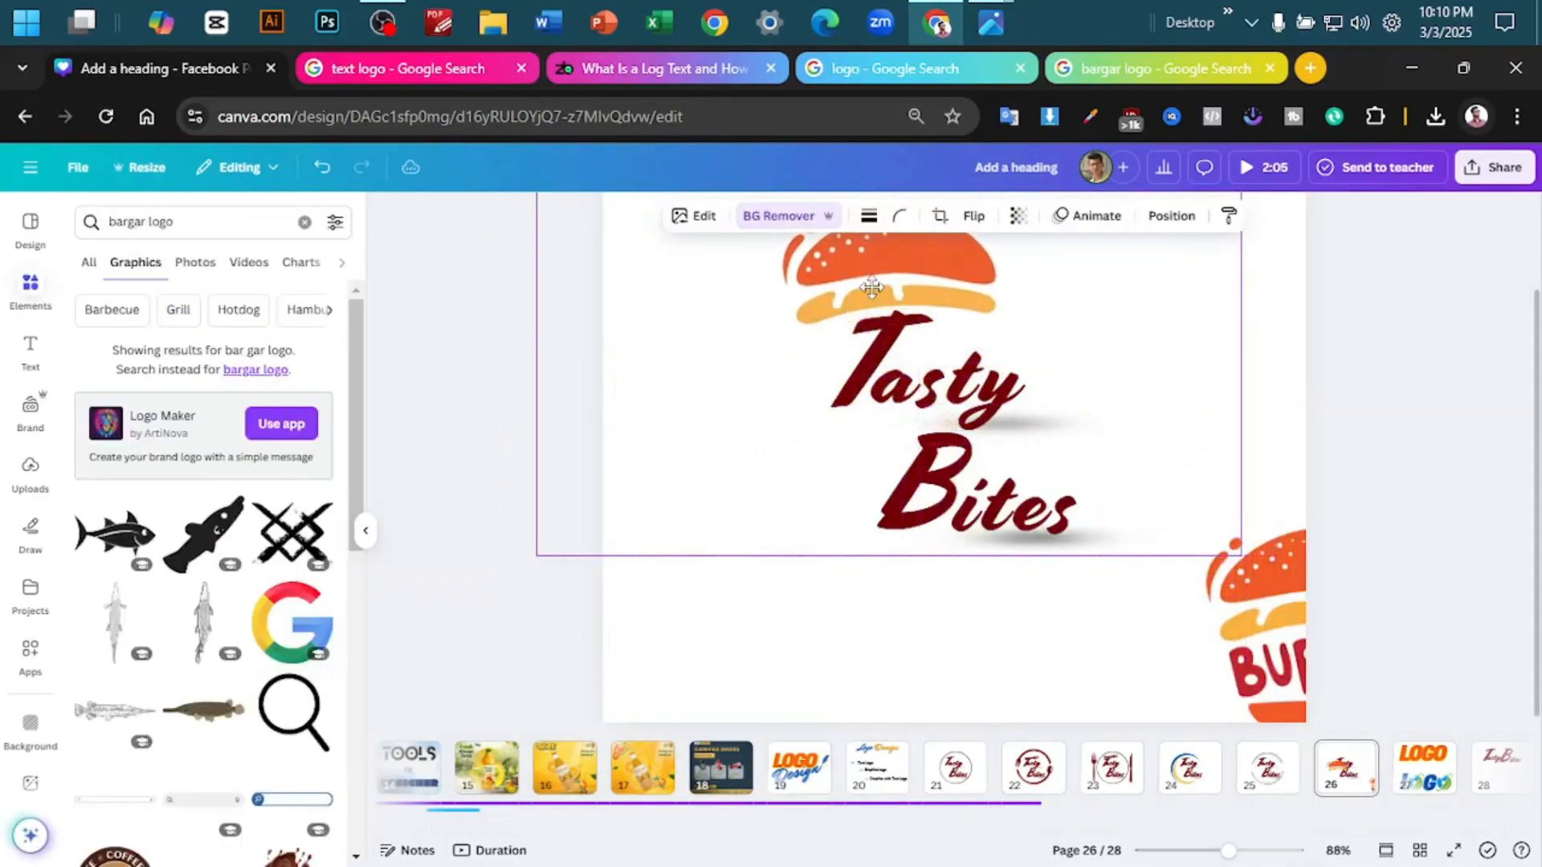
- Bring the duplicate burger fully onto the page and erase its top bun, filling and BURGER lettering, keeping the bottom bun
{"action": "left_click_drag", "start_coordinate": [1250, 605], "coordinate": [765, 500]}
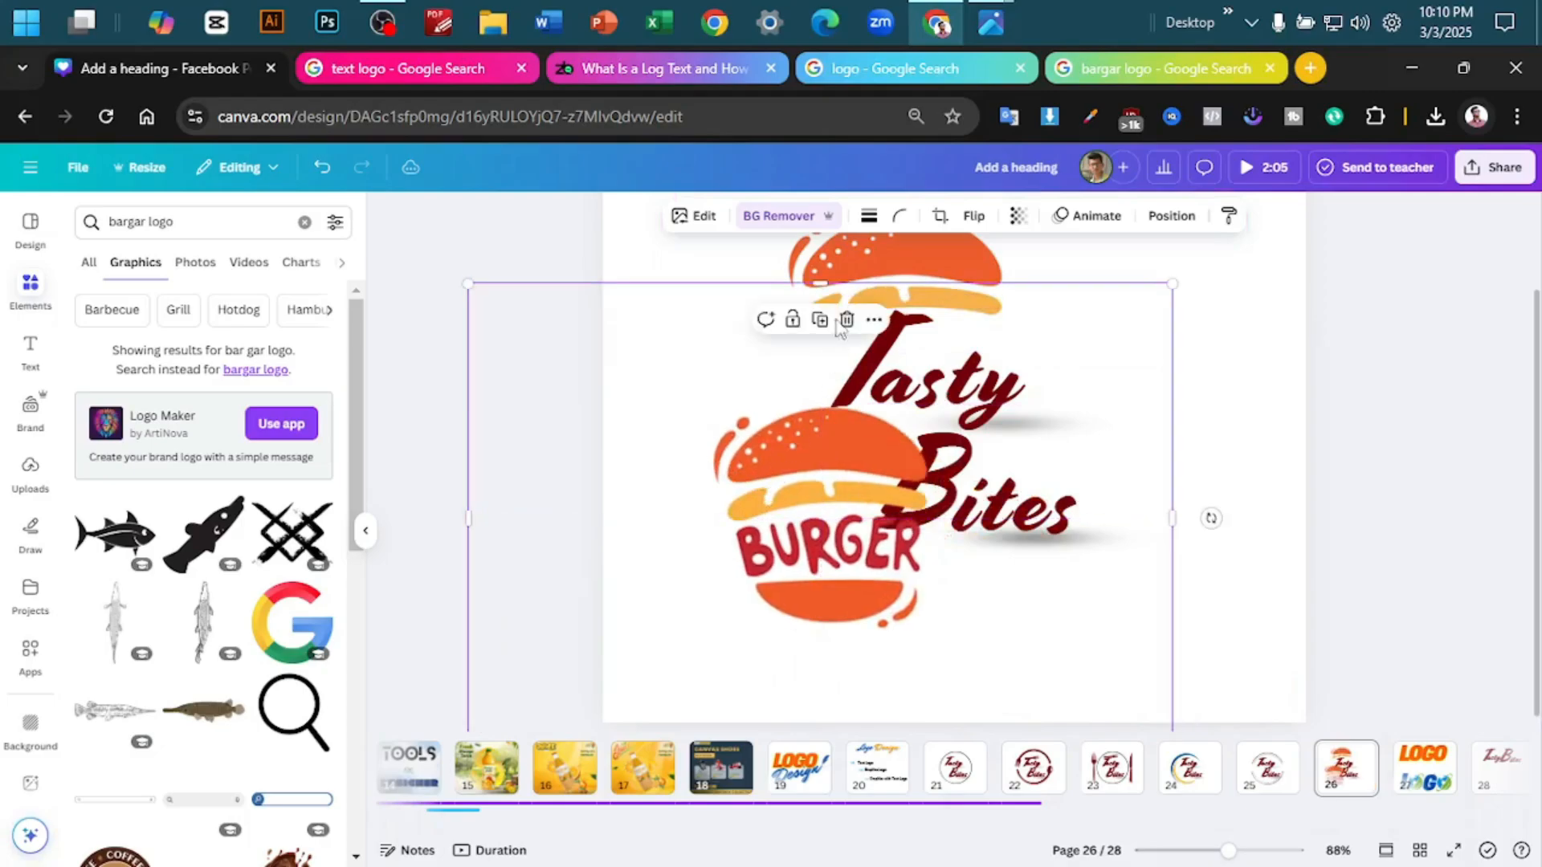
{"action": "left_click", "coordinate": [779, 215]}
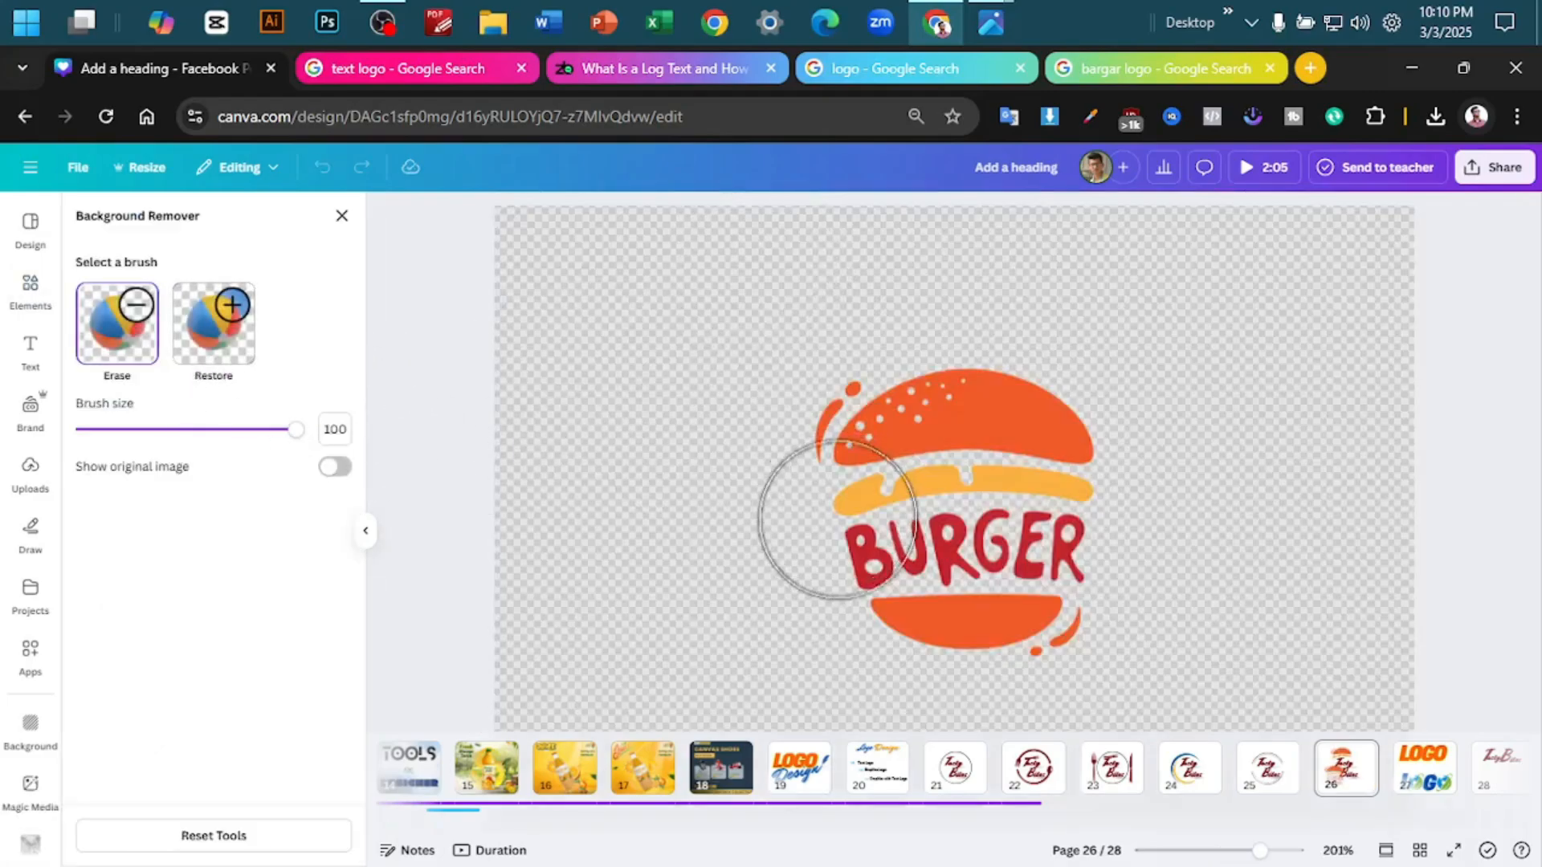
{"action": "mouse_move", "coordinate": [840, 519]}
{"action": "left_mouse_down"}
{"action": "mouse_move", "coordinate": [873, 436]}
{"action": "mouse_move", "coordinate": [1123, 439]}
{"action": "mouse_move", "coordinate": [942, 486]}
{"action": "left_mouse_up"}
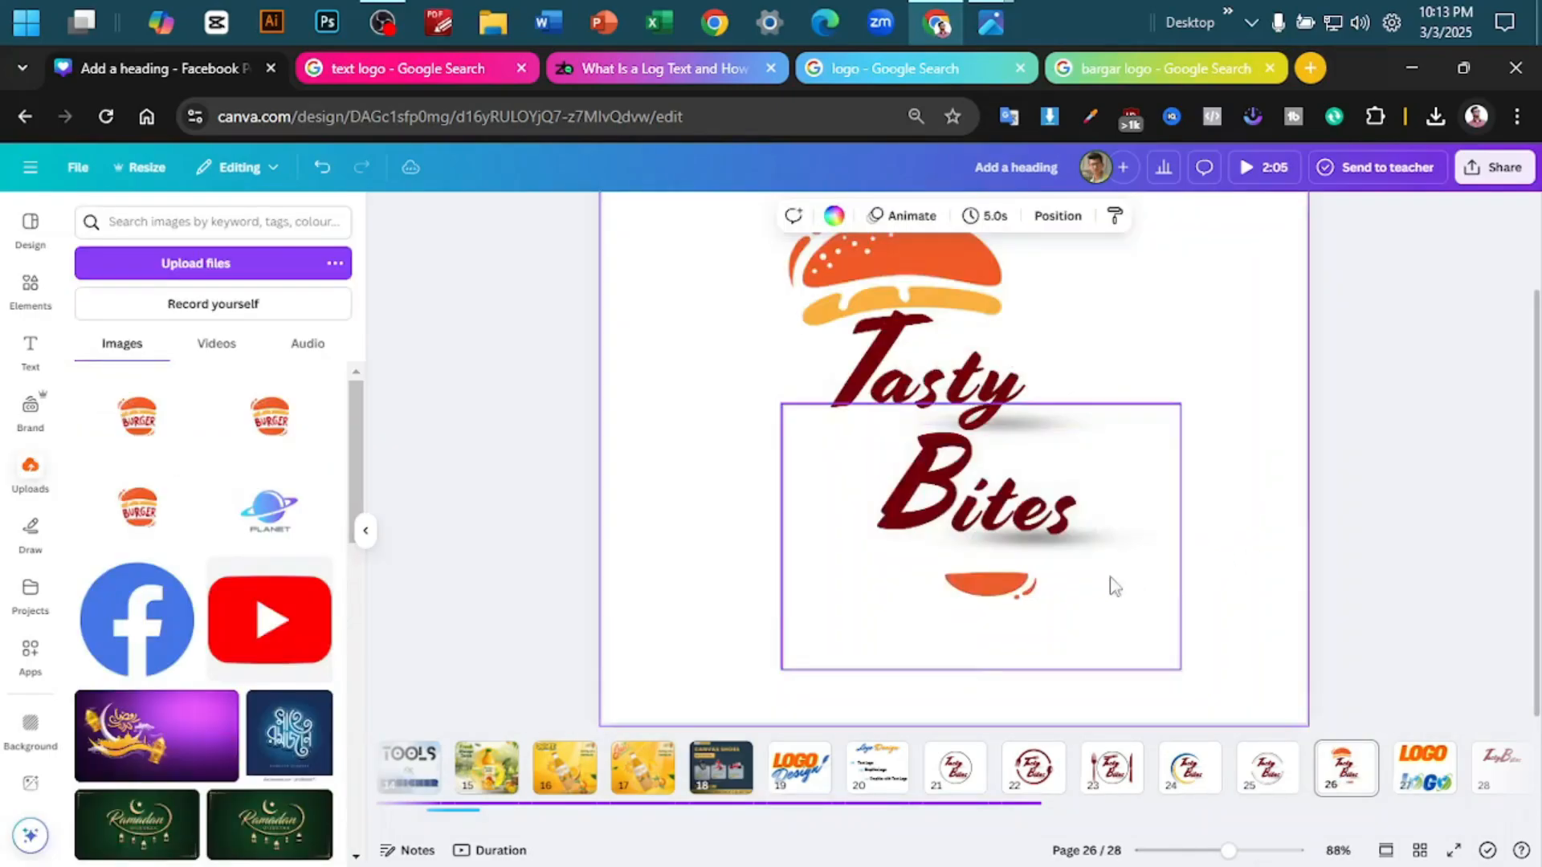
- Enlarge the bottom bun and place it directly beneath the Bites lettering
{"action": "scroll", "coordinate": [1109, 586], "scroll_direction": "up", "scroll_amount": 3}
{"action": "left_click", "coordinate": [994, 608]}
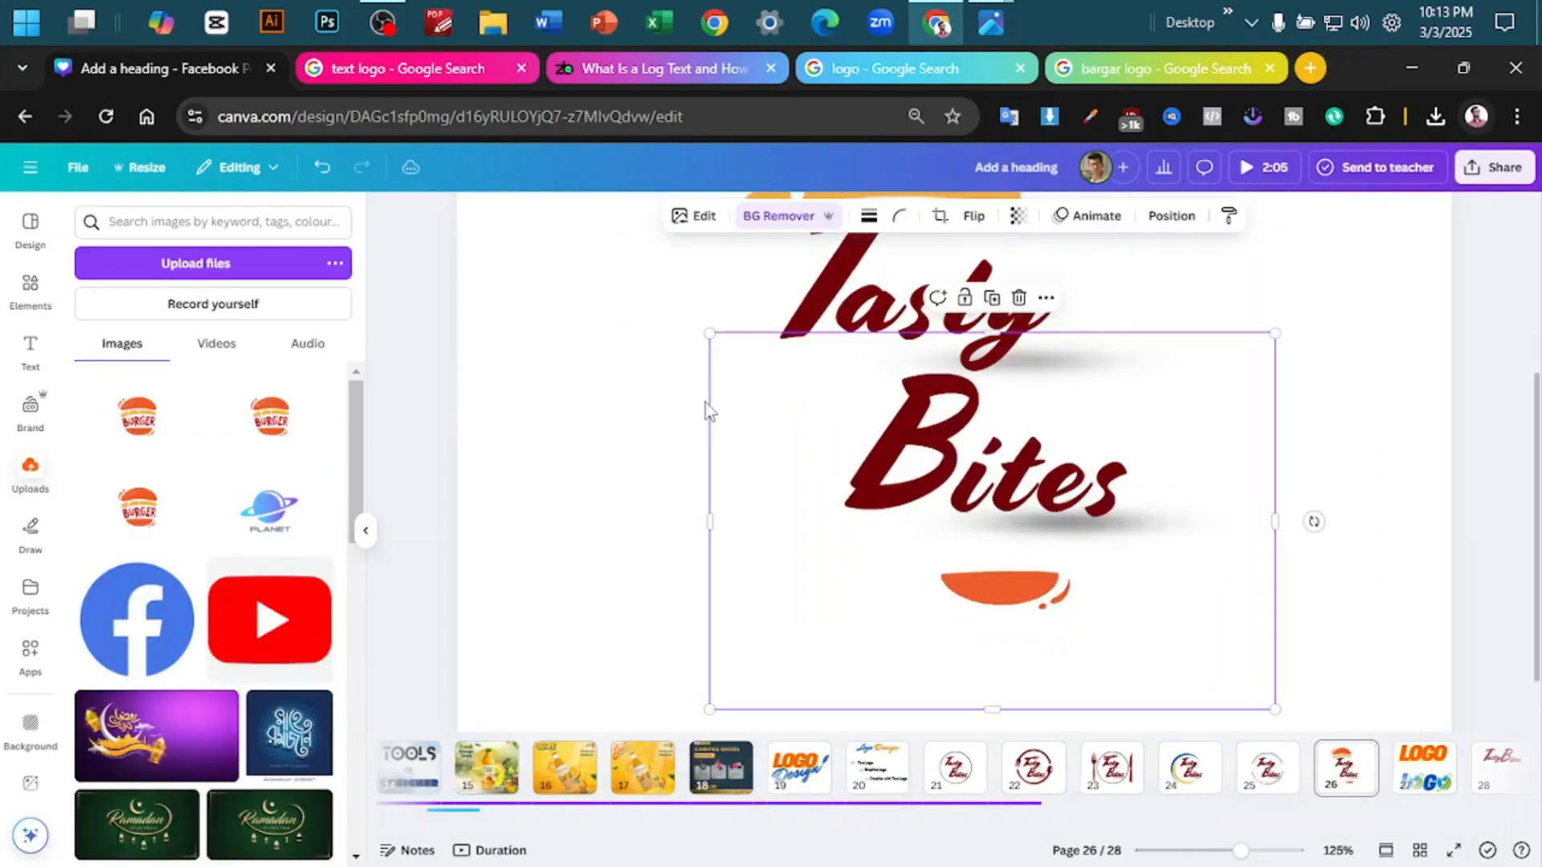
{"action": "left_click_drag", "start_coordinate": [709, 334], "coordinate": [504, 196]}
{"action": "left_click_drag", "start_coordinate": [739, 523], "coordinate": [826, 544]}
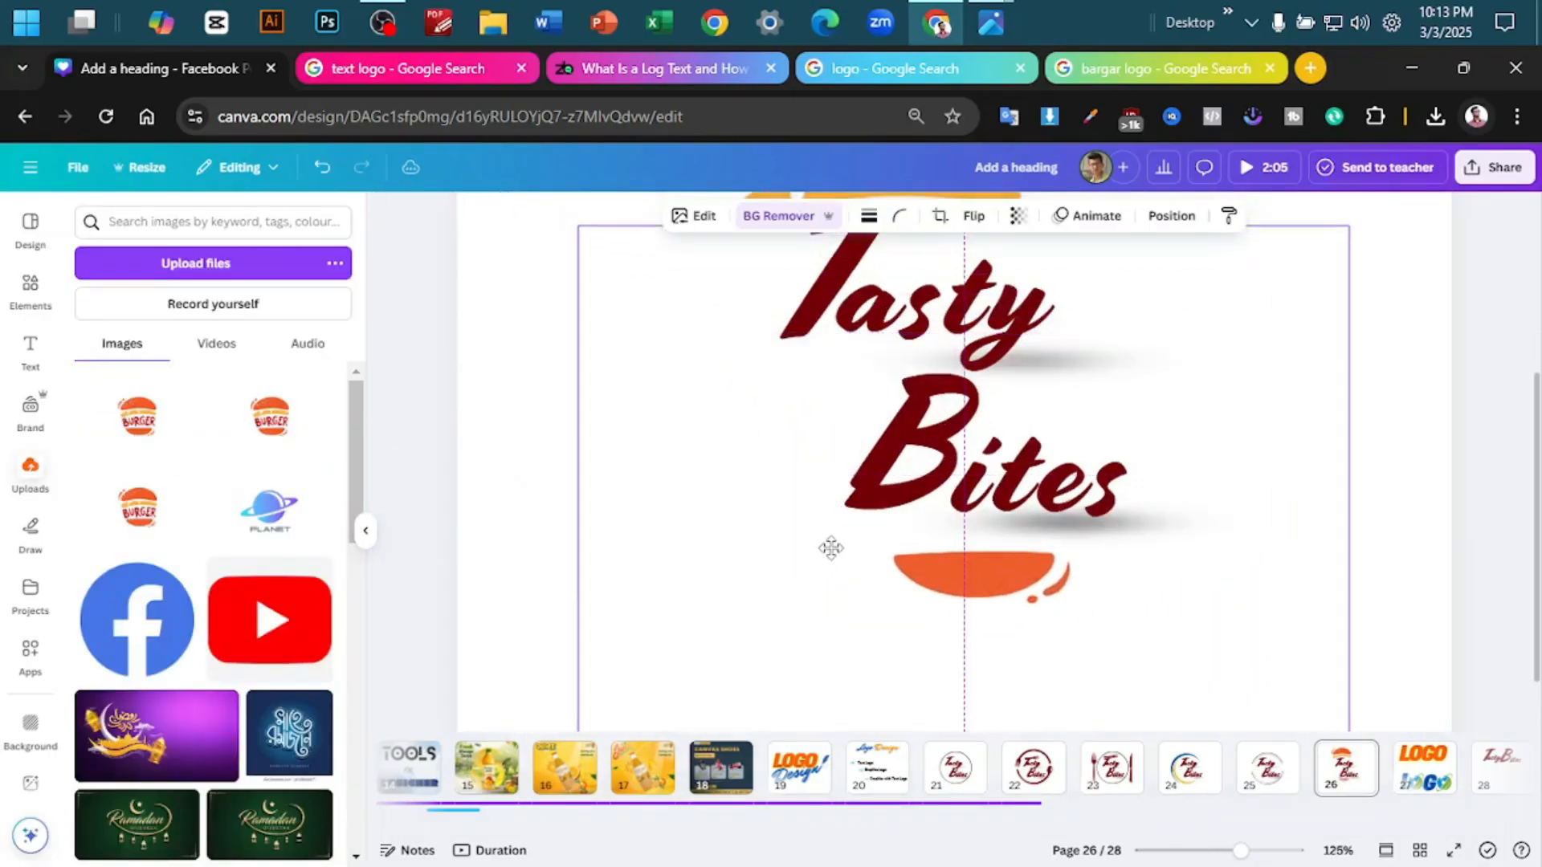
{"action": "scroll", "coordinate": [824, 424], "scroll_direction": "down", "scroll_amount": 7}
{"action": "left_click_drag", "start_coordinate": [1125, 421], "coordinate": [1346, 271]}
{"action": "left_click_drag", "start_coordinate": [1084, 515], "coordinate": [959, 565]}
{"action": "left_click", "coordinate": [1283, 355]}
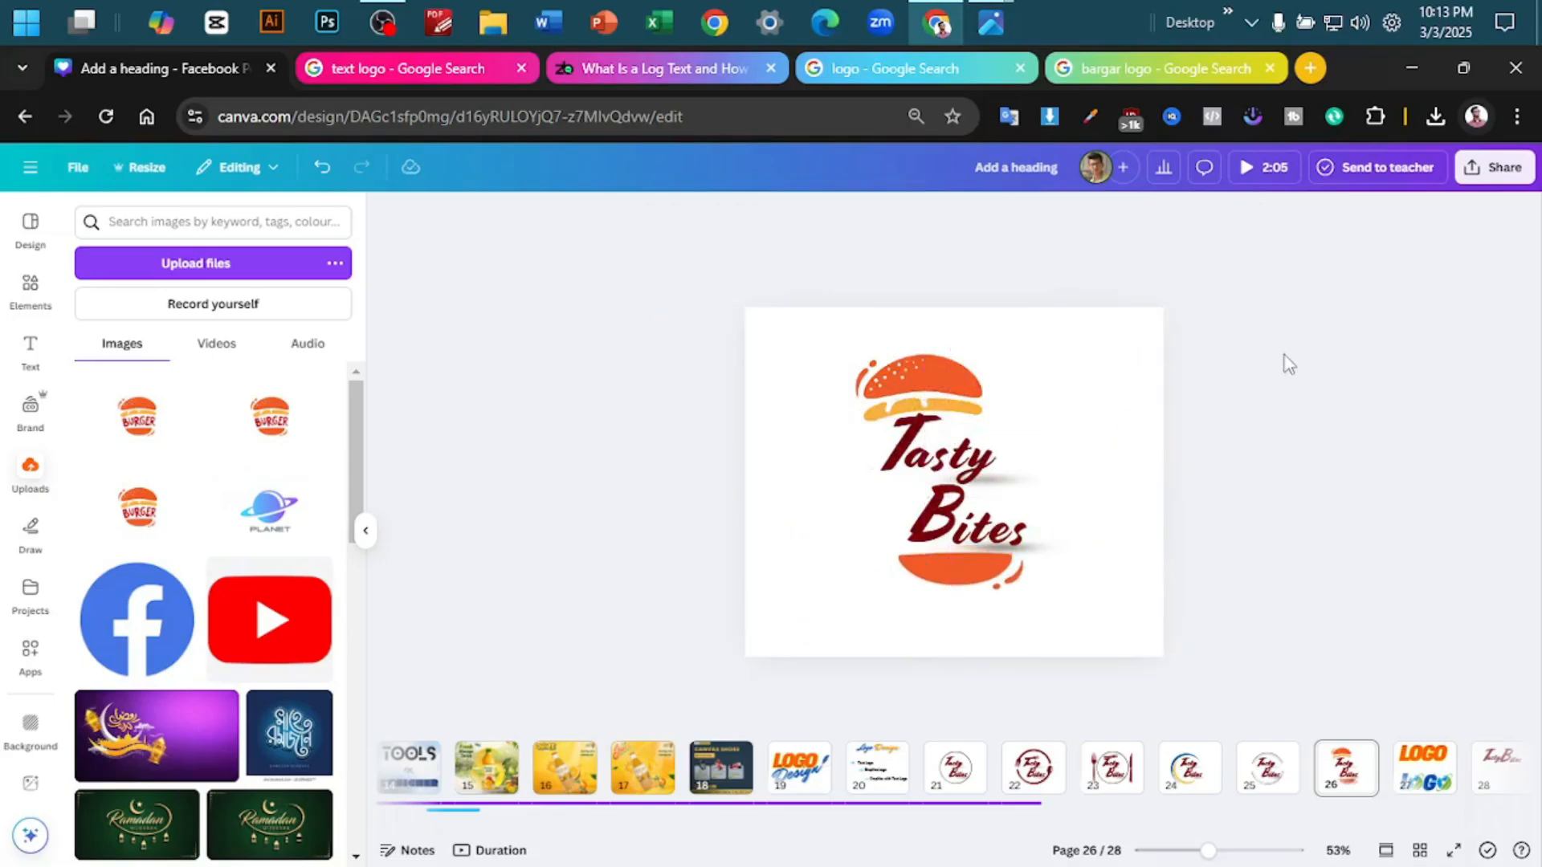
- Enlarge the top bun, tilt it slightly clockwise, and position it just above the Tasty lettering
{"action": "left_click", "coordinate": [961, 568]}
{"action": "left_click_drag", "start_coordinate": [948, 322], "coordinate": [948, 528]}
{"action": "left_click", "coordinate": [923, 381]}
{"action": "left_click_drag", "start_coordinate": [1128, 559], "coordinate": [1209, 614]}
{"action": "left_click_drag", "start_coordinate": [1143, 531], "coordinate": [1117, 492]}
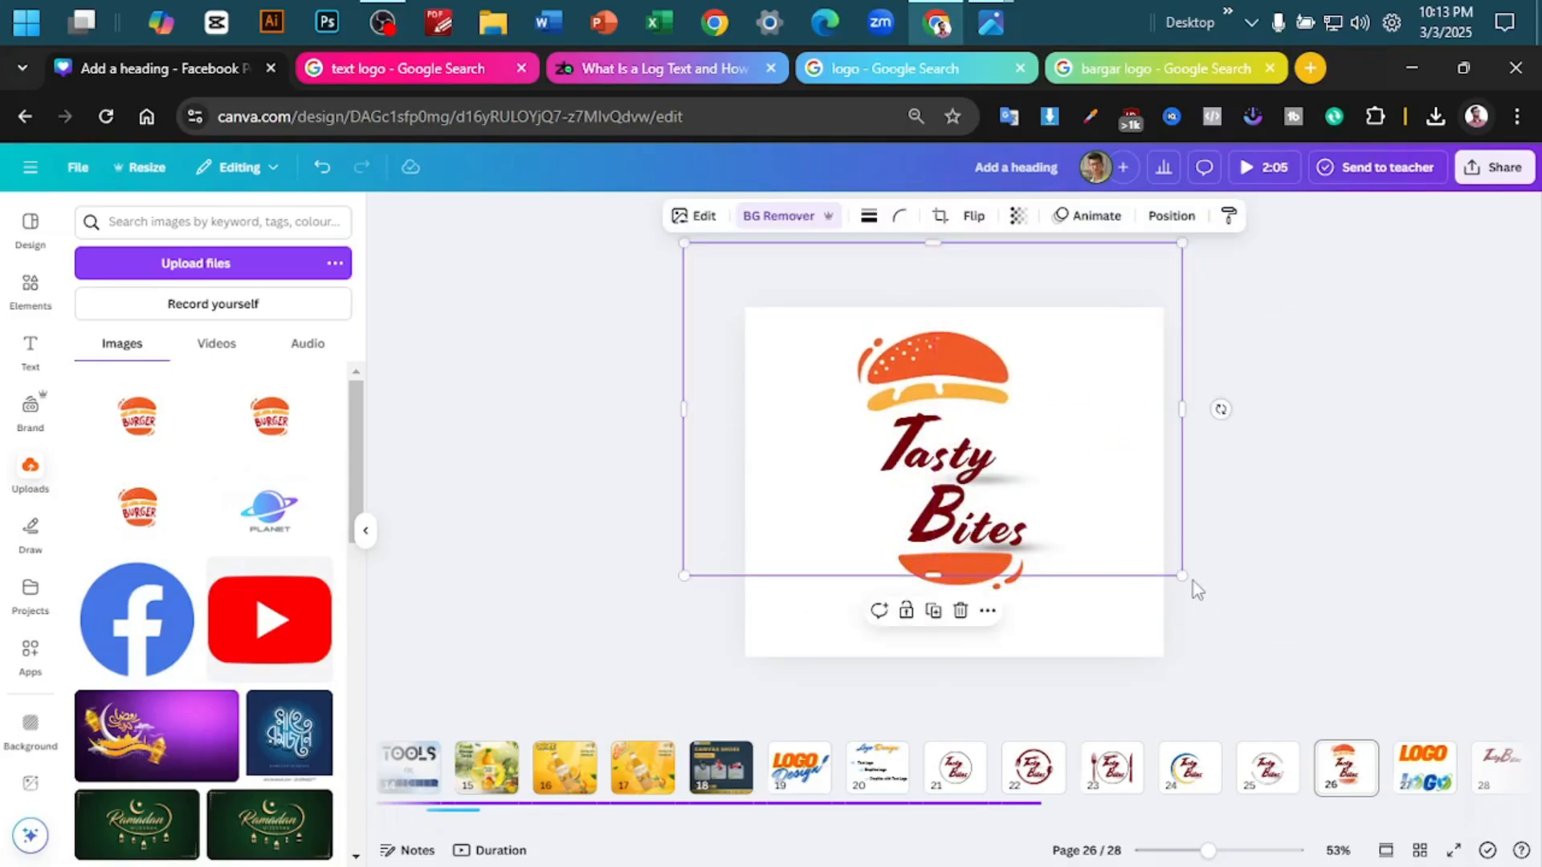
{"action": "left_click_drag", "start_coordinate": [1220, 409], "coordinate": [1215, 441]}
{"action": "left_click_drag", "start_coordinate": [1137, 480], "coordinate": [1136, 492]}
{"action": "left_click", "coordinate": [1342, 382]}
- Enlarge the bottom bun and the top bun further, centring them below and above the Tasty Bites lettering
{"action": "left_click", "coordinate": [955, 570]}
{"action": "left_click_drag", "start_coordinate": [676, 527], "coordinate": [380, 441]}
{"action": "left_click_drag", "start_coordinate": [811, 530], "coordinate": [943, 605]}
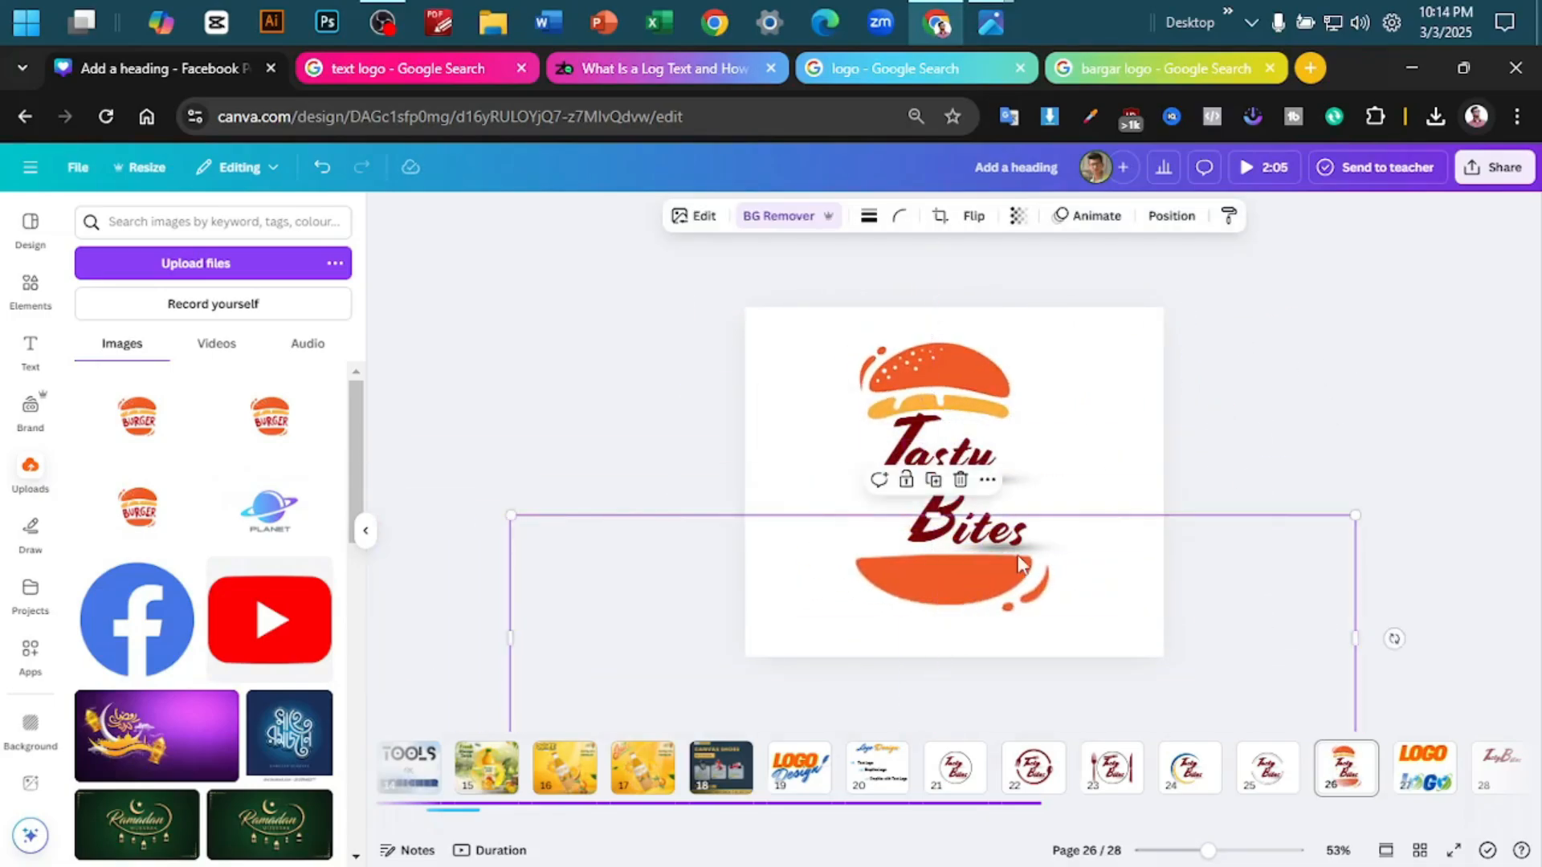
{"action": "left_click", "coordinate": [948, 373]}
{"action": "left_click_drag", "start_coordinate": [1177, 597], "coordinate": [1390, 755]}
{"action": "left_click_drag", "start_coordinate": [1253, 595], "coordinate": [1144, 518]}
{"action": "left_click", "coordinate": [1406, 527]}
- Scale both bun halves down together and reposition them closely around the Tasty Bites lettering
{"action": "left_click", "coordinate": [986, 355]}
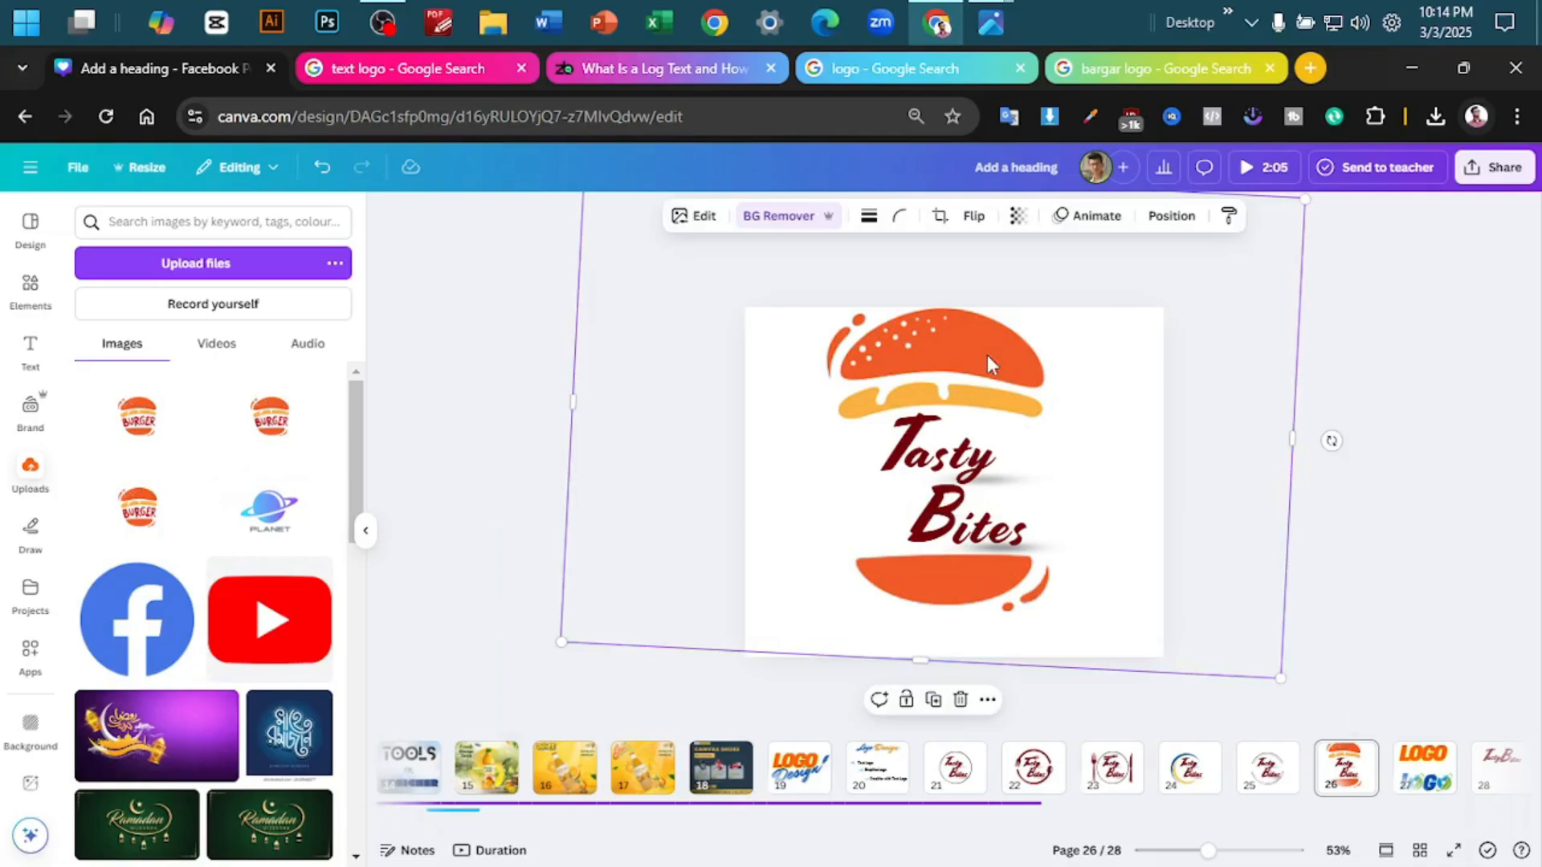
{"action": "left_click", "coordinate": [904, 602], "text": "shift"}
{"action": "scroll", "coordinate": [964, 385], "scroll_direction": "down", "scroll_amount": 1}
{"action": "left_click_drag", "start_coordinate": [1293, 213], "coordinate": [1190, 284]}
{"action": "left_click_drag", "start_coordinate": [1114, 364], "coordinate": [1178, 336]}
{"action": "left_click", "coordinate": [1317, 353]}
{"action": "left_click_drag", "start_coordinate": [1059, 365], "coordinate": [1058, 355]}
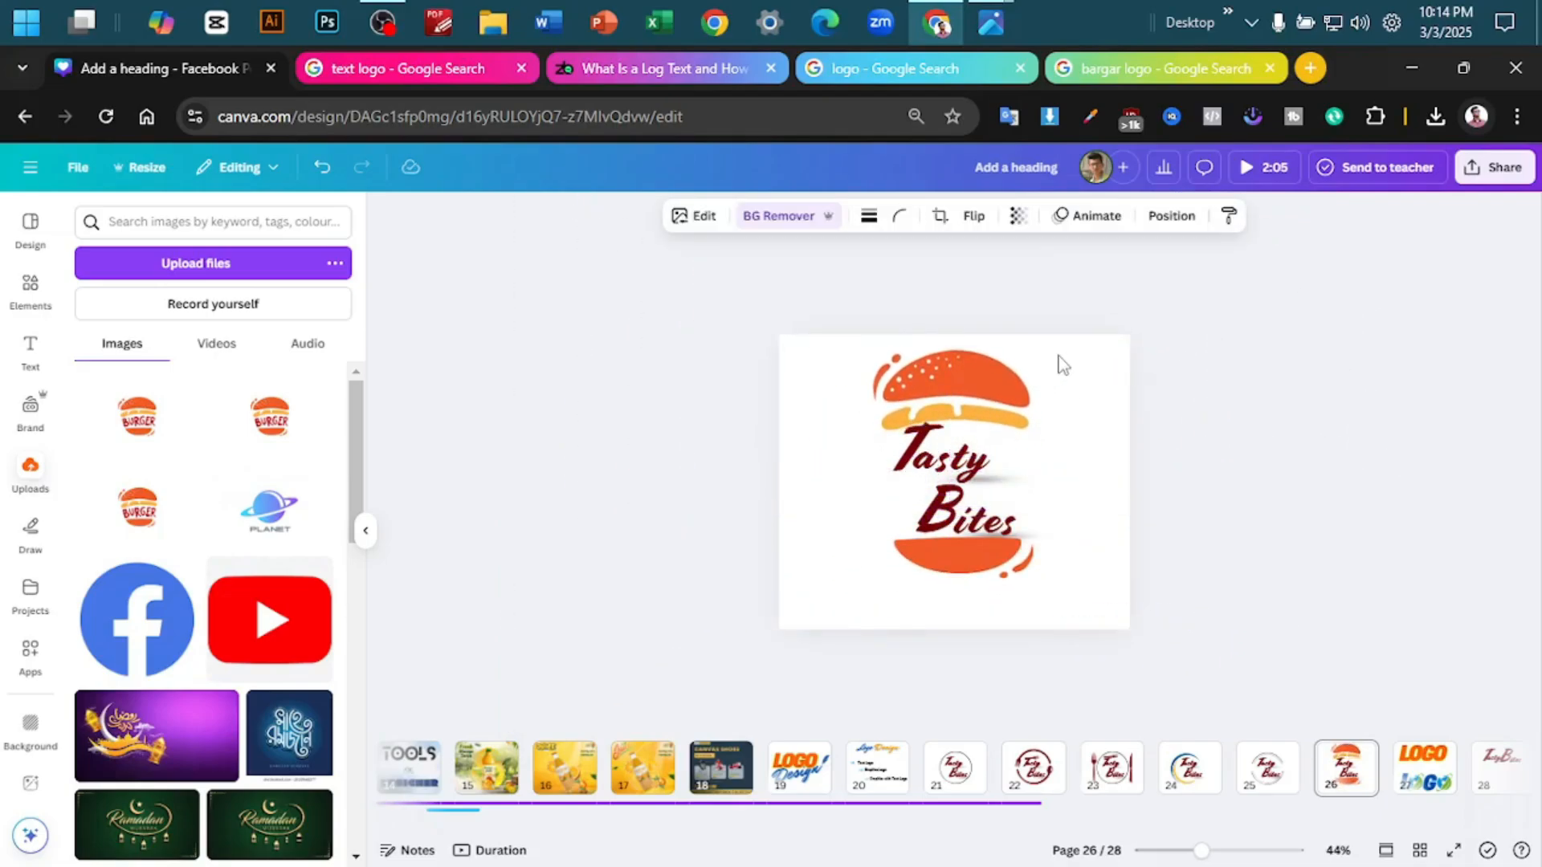
- Duplicate page 26 with the finished burger logo
{"action": "scroll", "coordinate": [1277, 426], "scroll_direction": "up", "scroll_amount": 3}
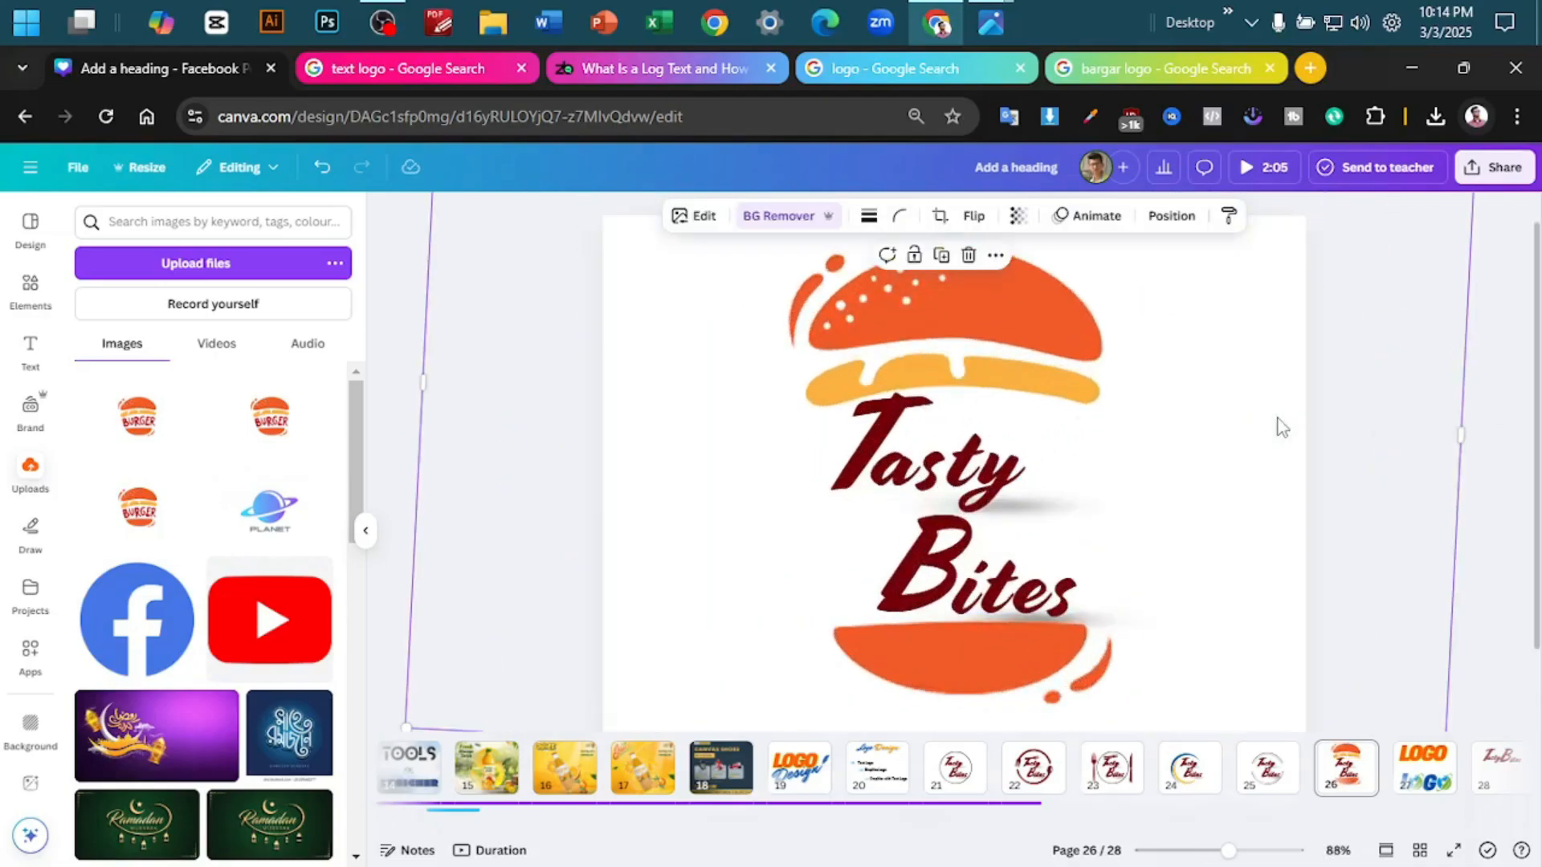
{"action": "scroll", "coordinate": [1297, 424], "scroll_direction": "down", "scroll_amount": 2}
{"action": "scroll", "coordinate": [1310, 421], "scroll_direction": "down", "scroll_amount": 1}
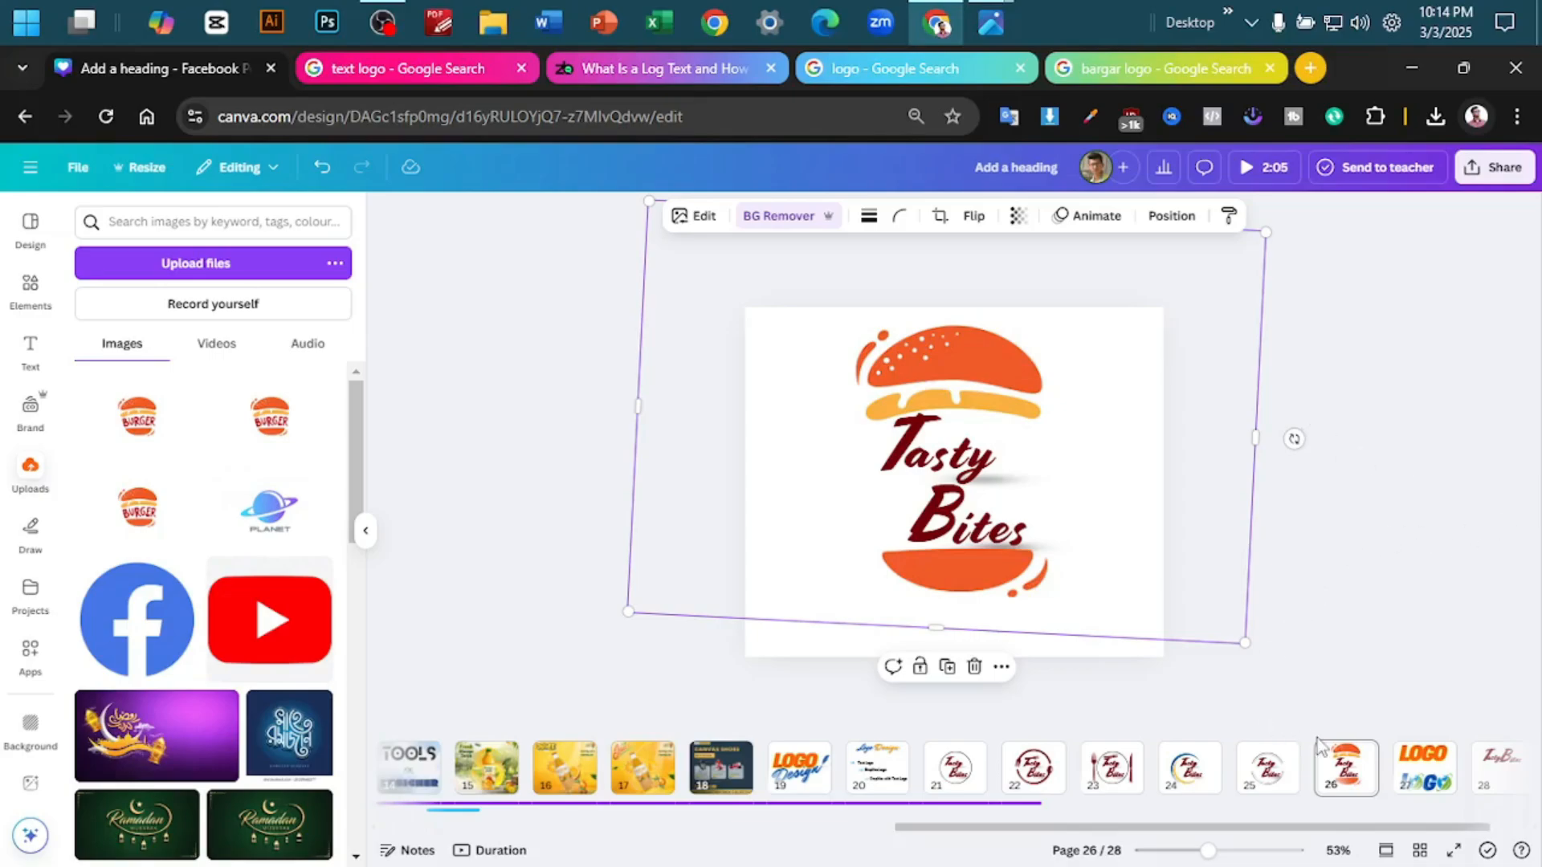
{"action": "left_click", "coordinate": [1355, 755]}
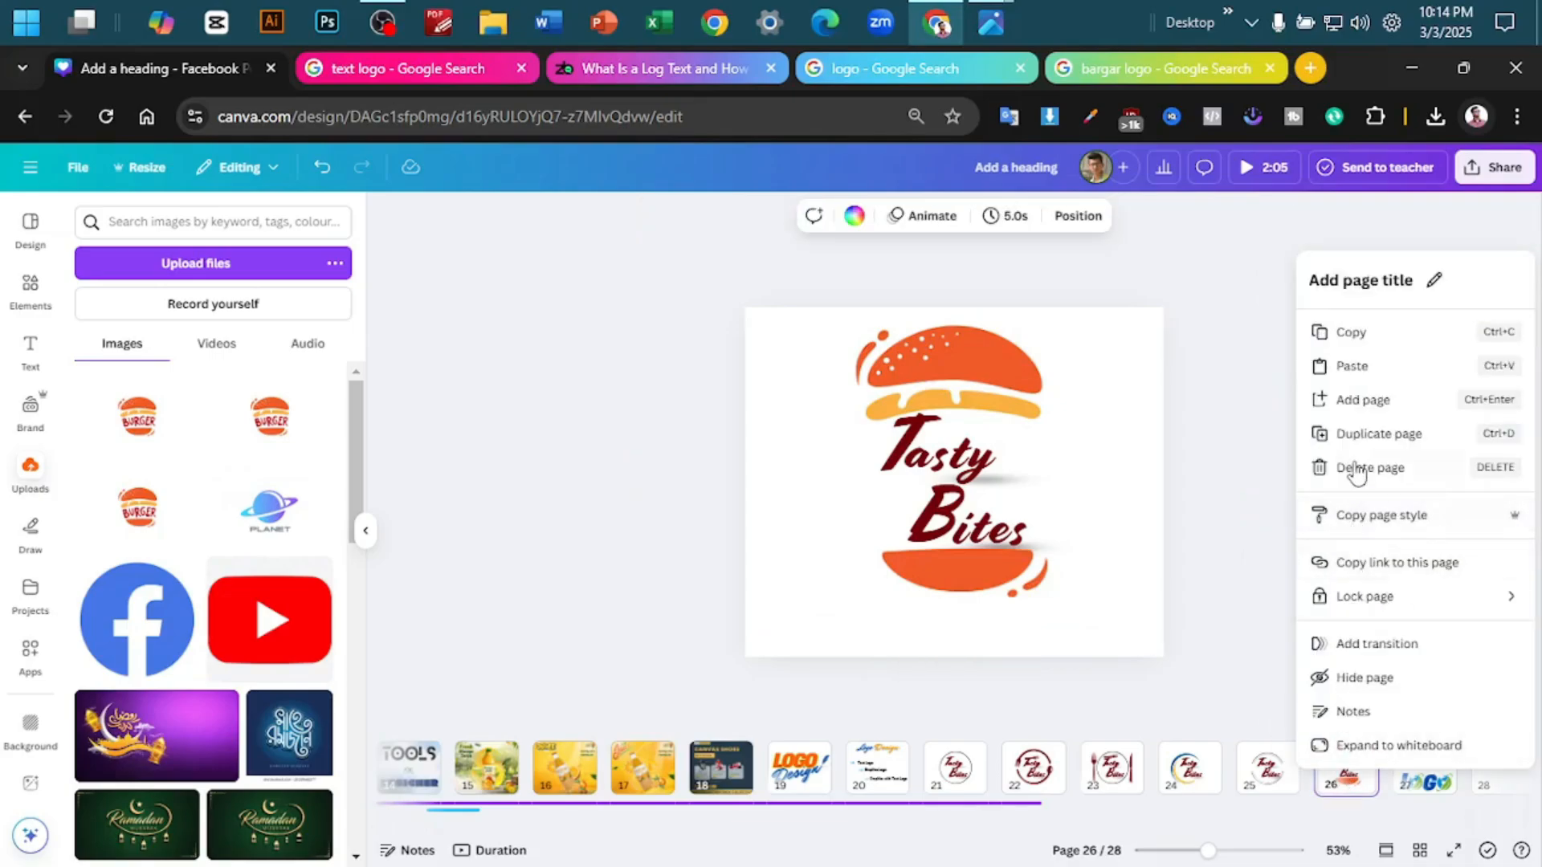
{"action": "left_click", "coordinate": [1357, 438]}
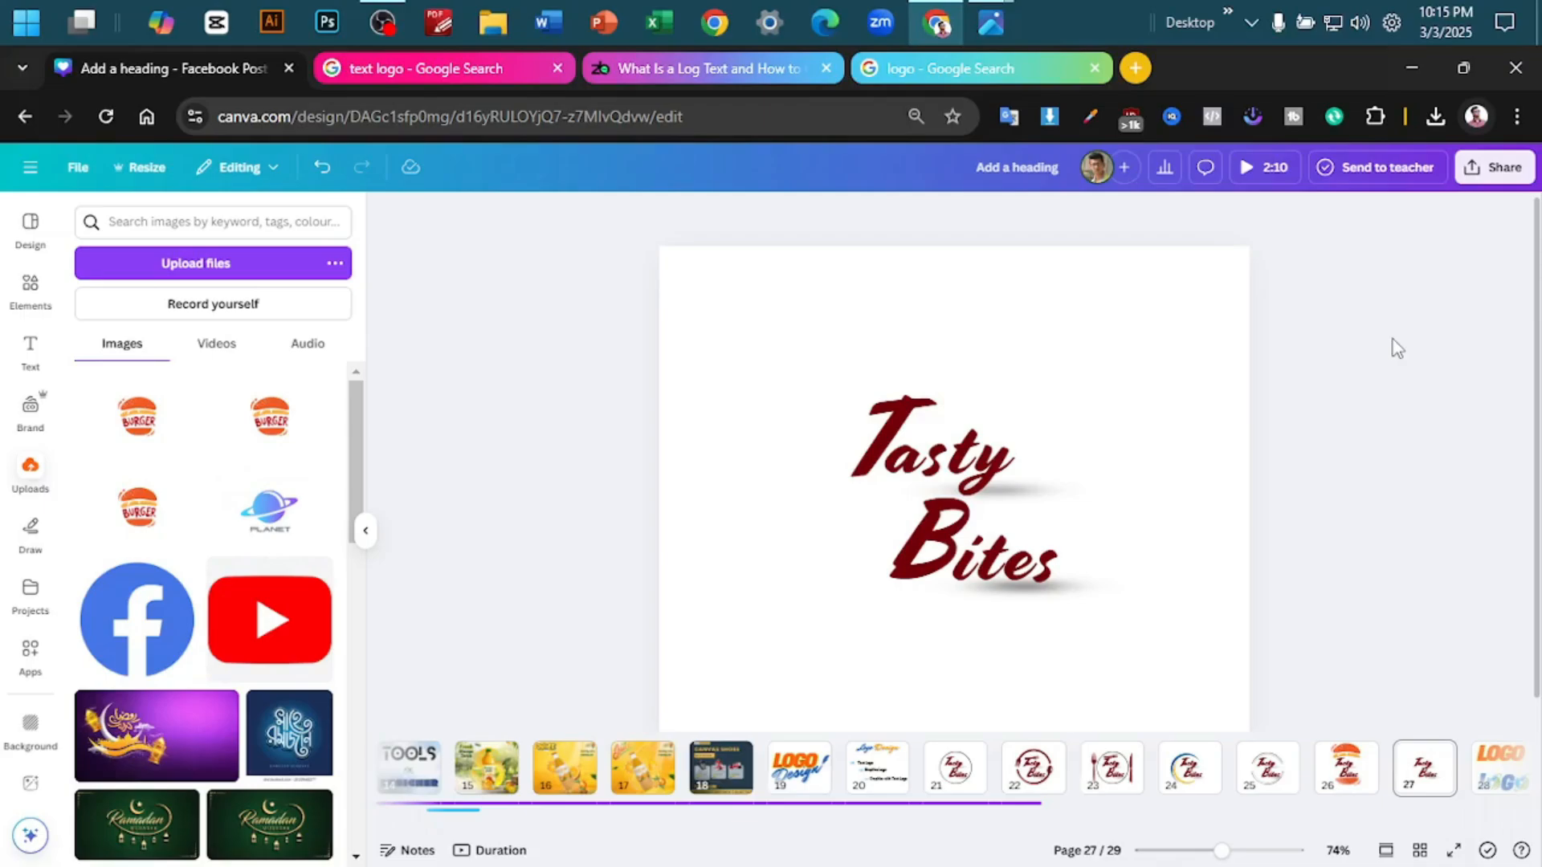
- Search Google for "kitchen hat logo" and copy the Adobe Stock chef hat image
{"action": "left_click", "coordinate": [917, 68]}
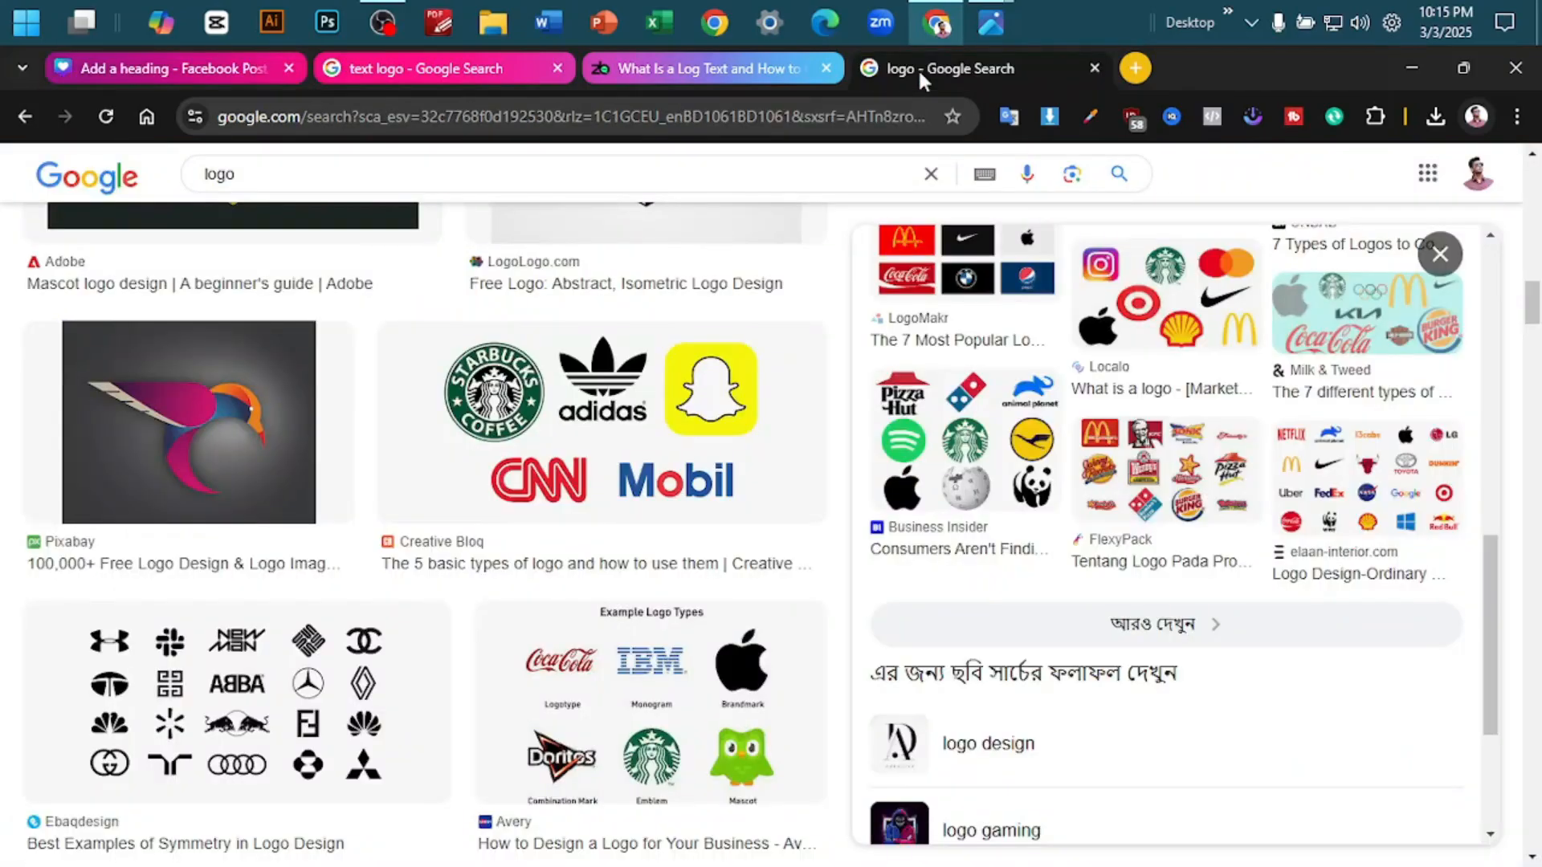
{"action": "left_click", "coordinate": [554, 107]}
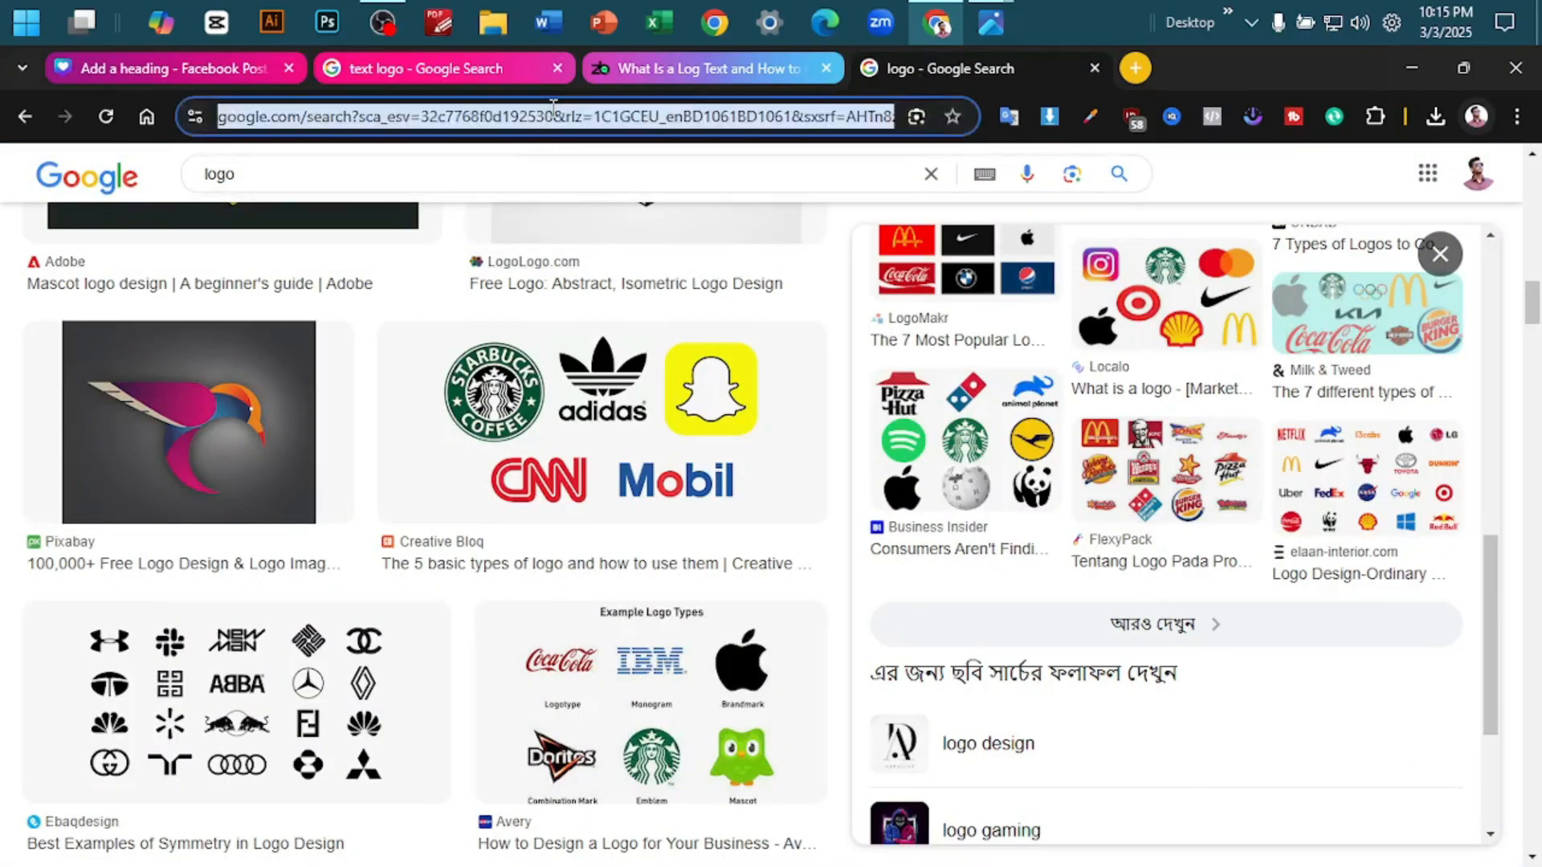
{"action": "type", "text": "kitch"}
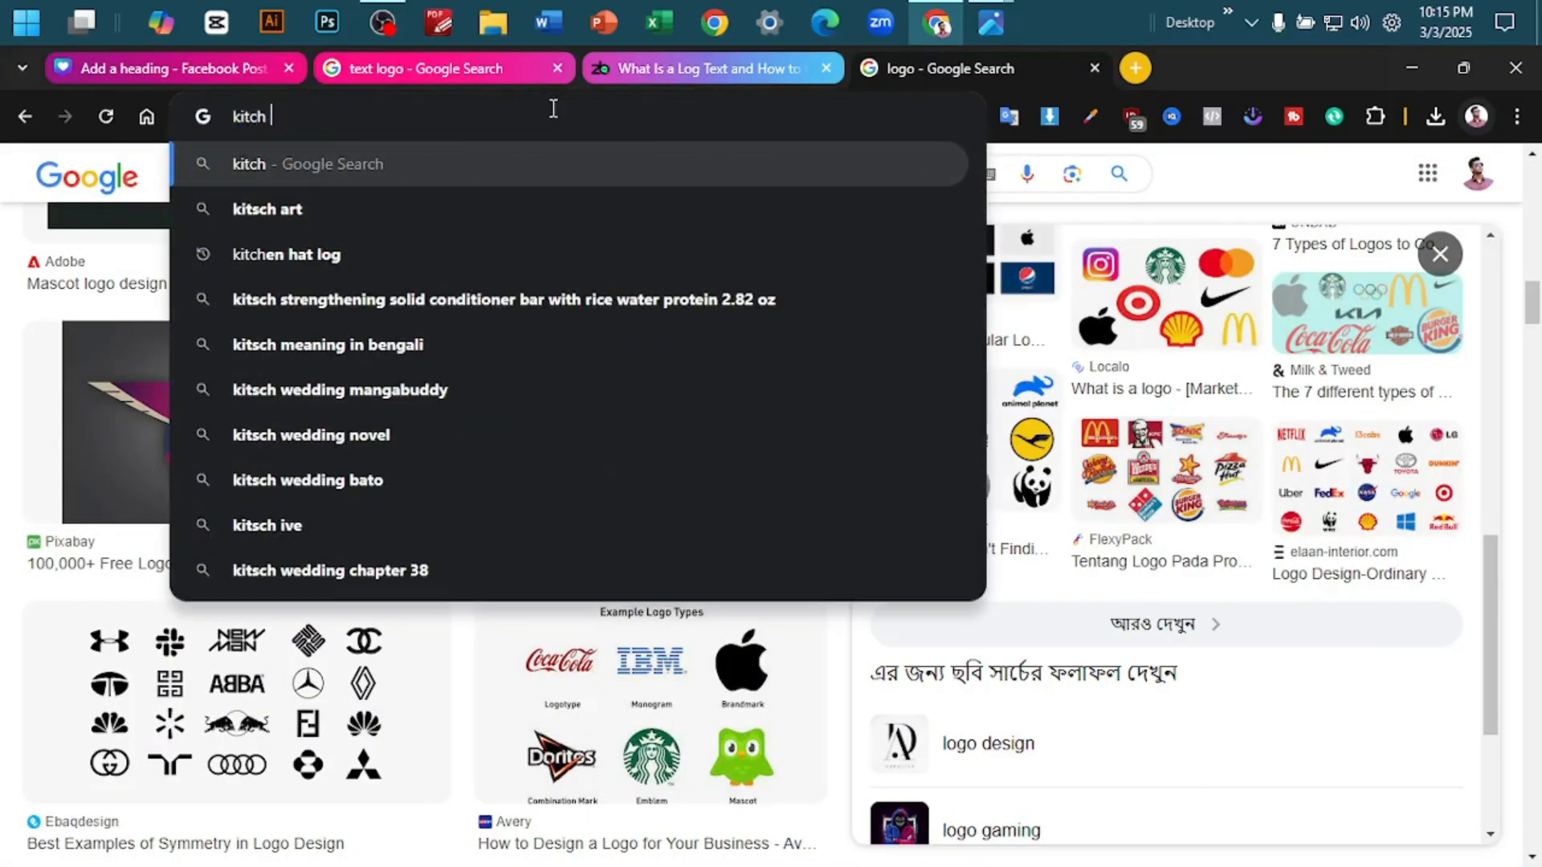
{"action": "type", "text": "en hat logo"}
{"action": "key", "text": "Return"}
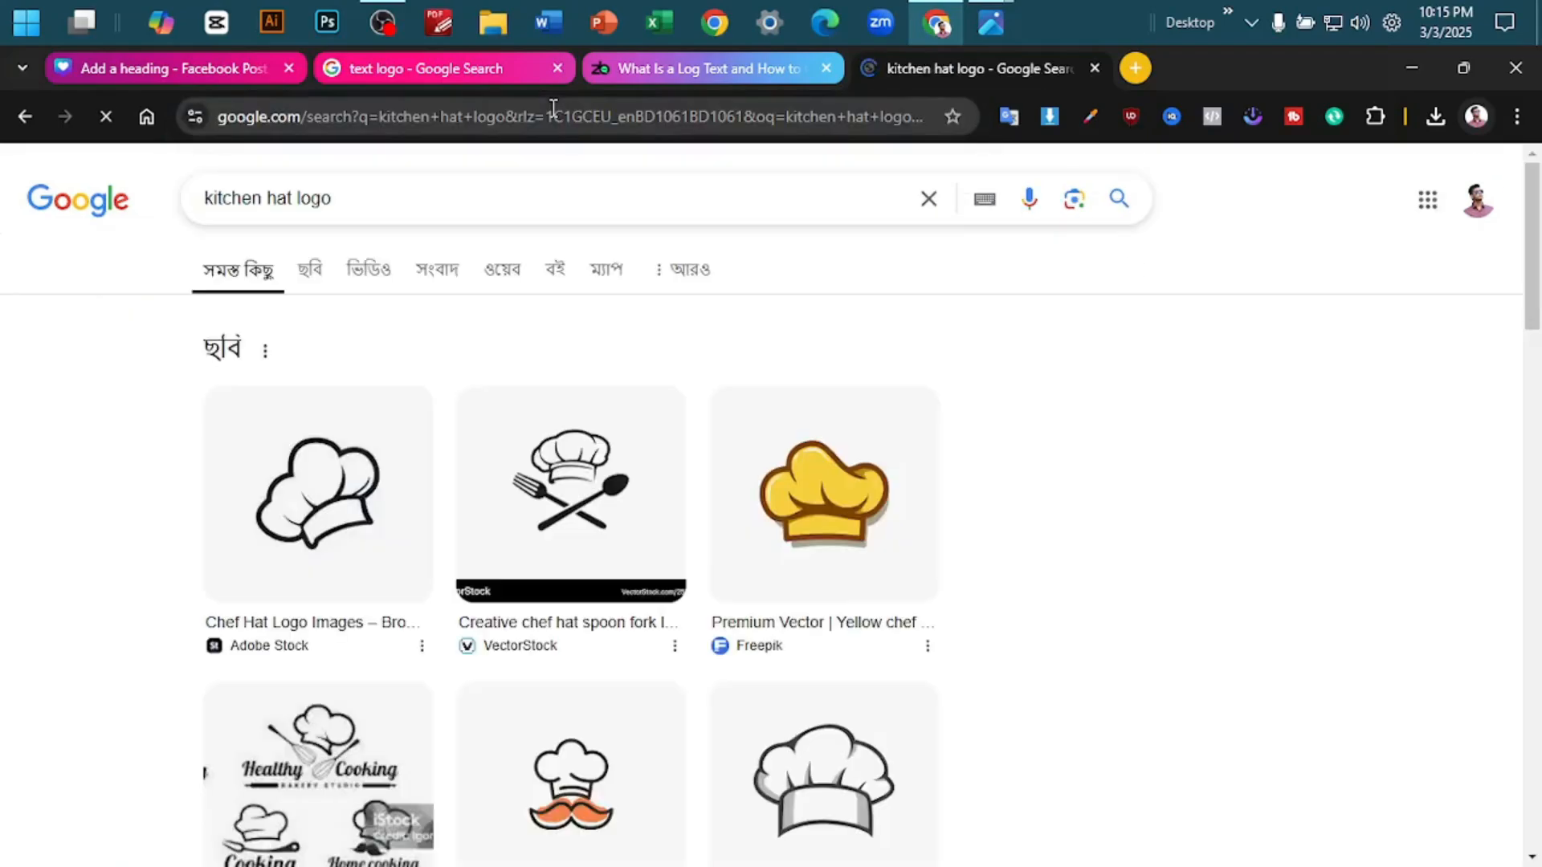
{"action": "scroll", "coordinate": [438, 646], "scroll_direction": "down", "scroll_amount": 5}
{"action": "scroll", "coordinate": [438, 646], "scroll_direction": "down", "scroll_amount": 5}
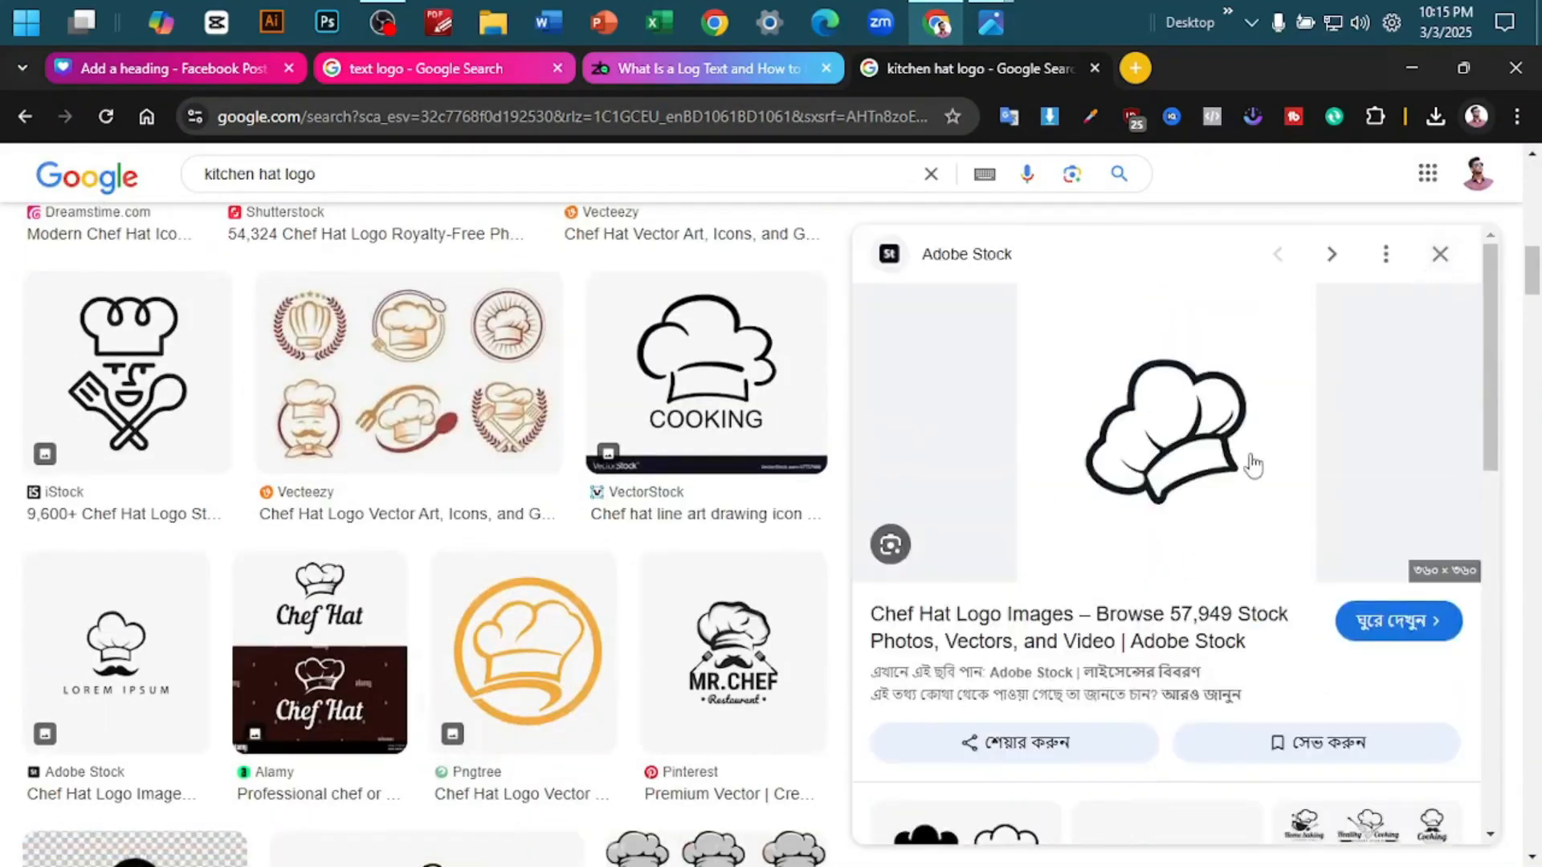
{"action": "right_click", "coordinate": [1277, 482]}
{"action": "left_click", "coordinate": [1052, 602]}
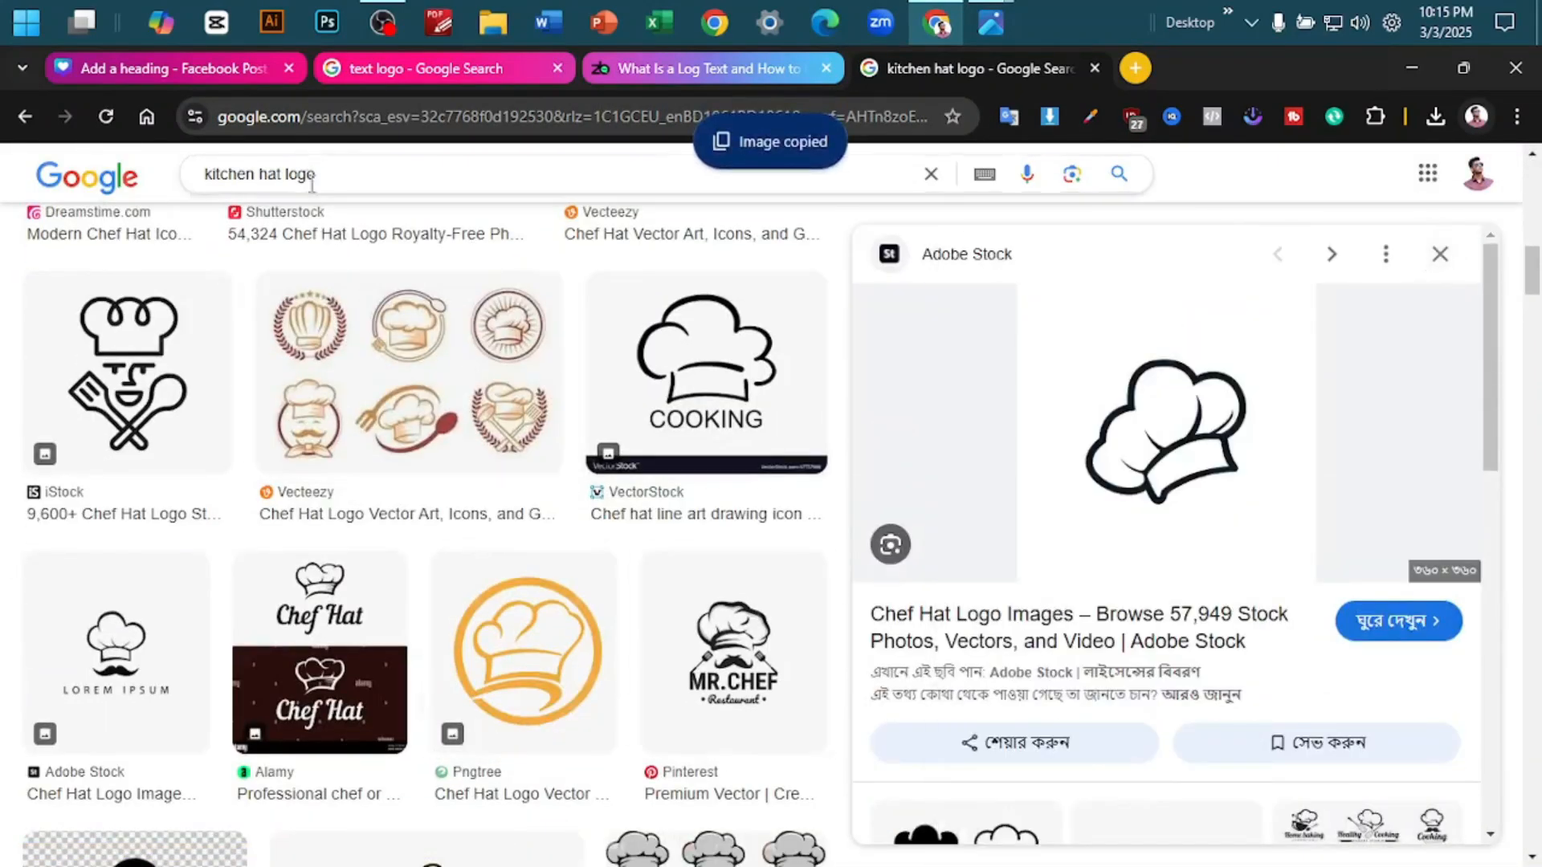
- Paste the chef hat onto page 27 in Canva, then resize and place it just above the T of Tasty
{"action": "left_click", "coordinate": [225, 68]}
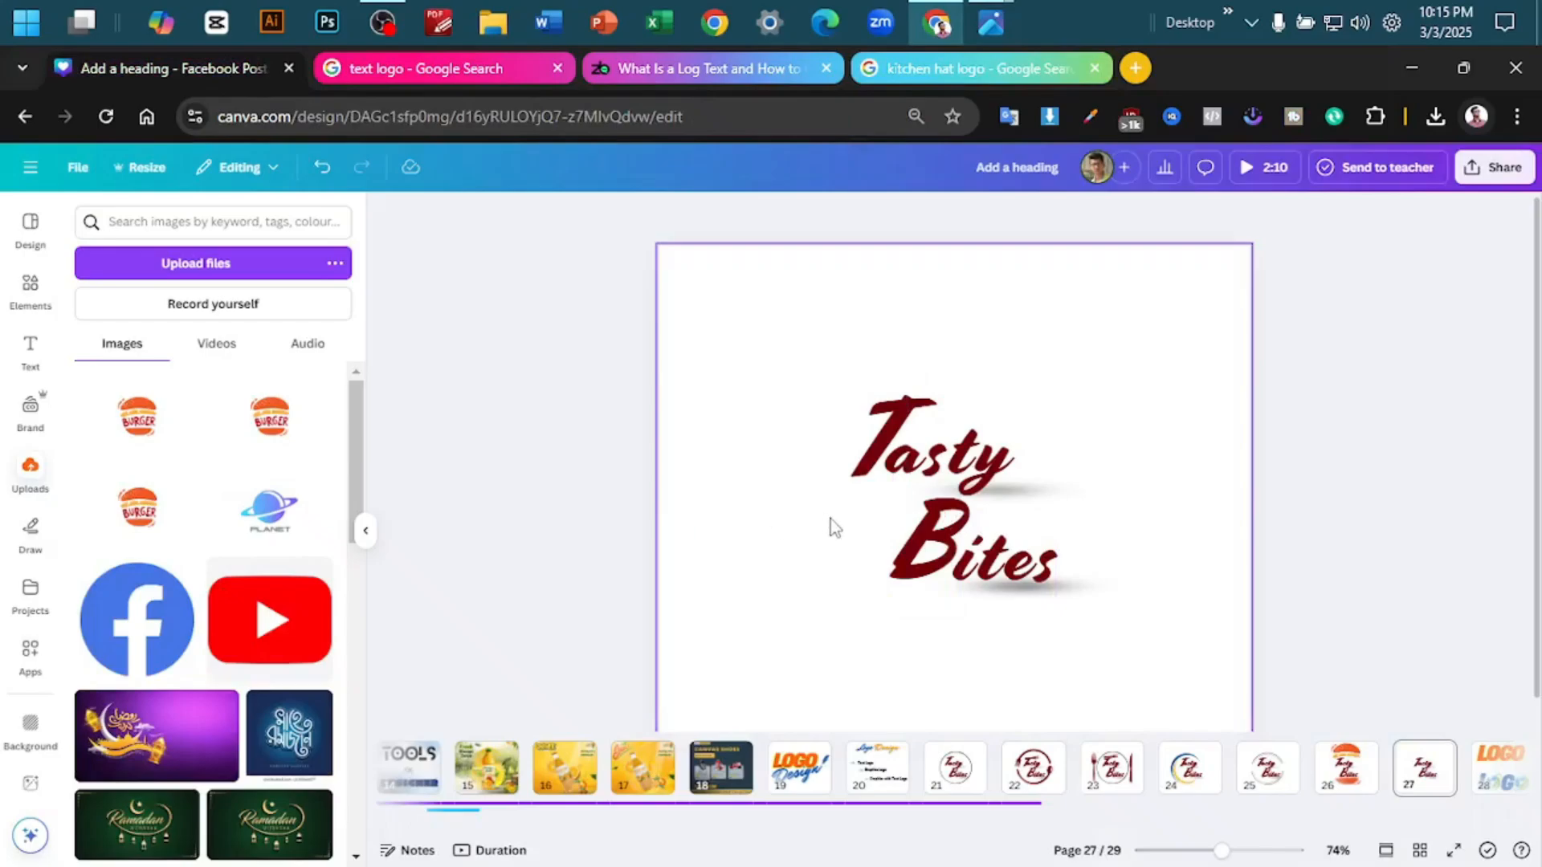
{"action": "key", "text": "ctrl+v"}
{"action": "left_click_drag", "start_coordinate": [1032, 441], "coordinate": [963, 301]}
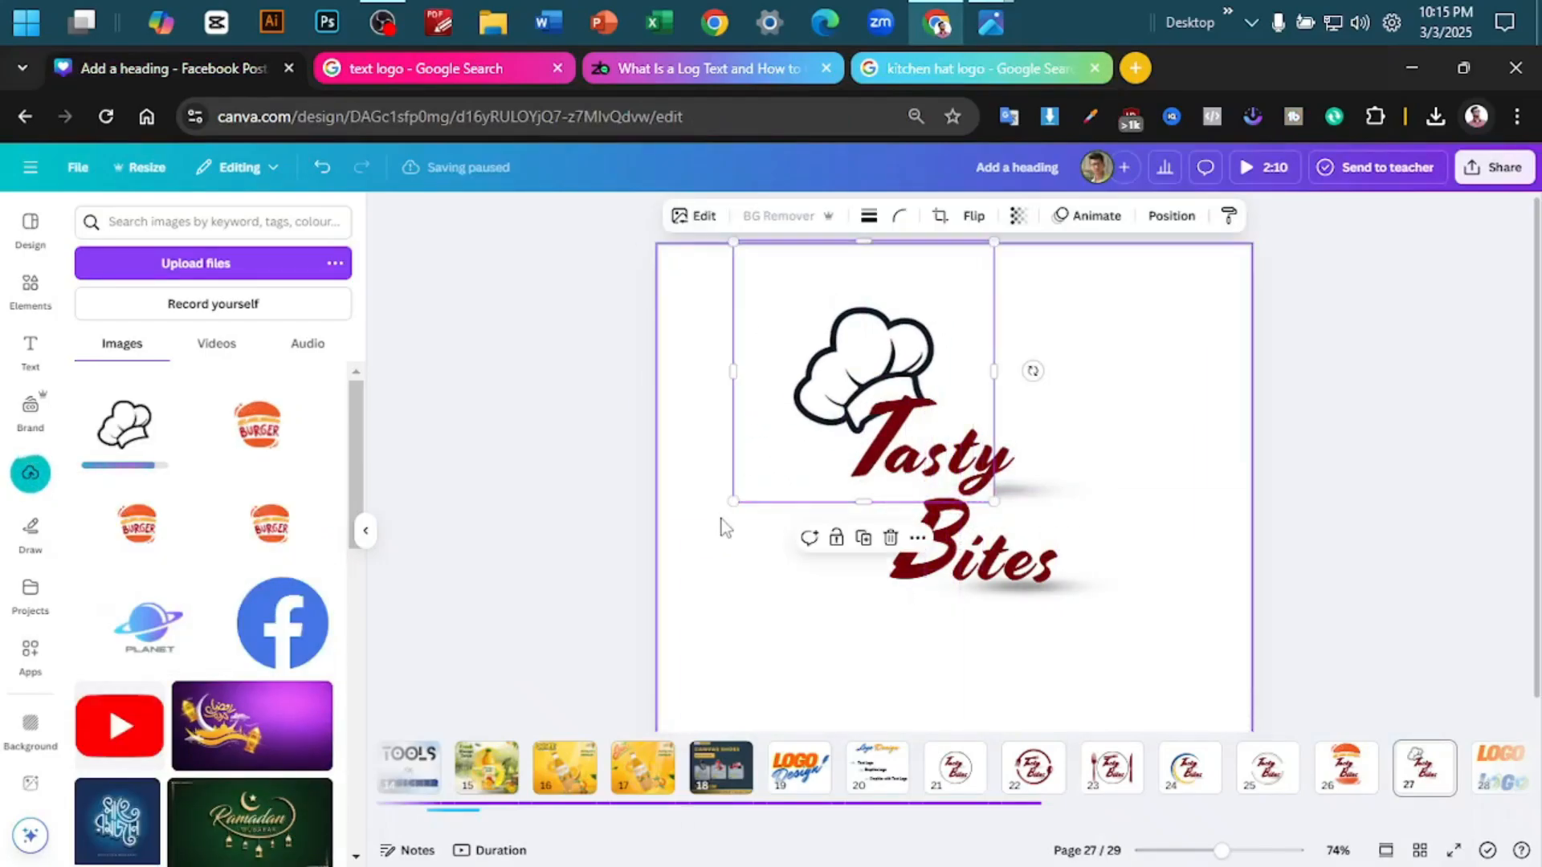
{"action": "left_click_drag", "start_coordinate": [734, 500], "coordinate": [670, 566]}
{"action": "left_click_drag", "start_coordinate": [785, 485], "coordinate": [806, 416]}
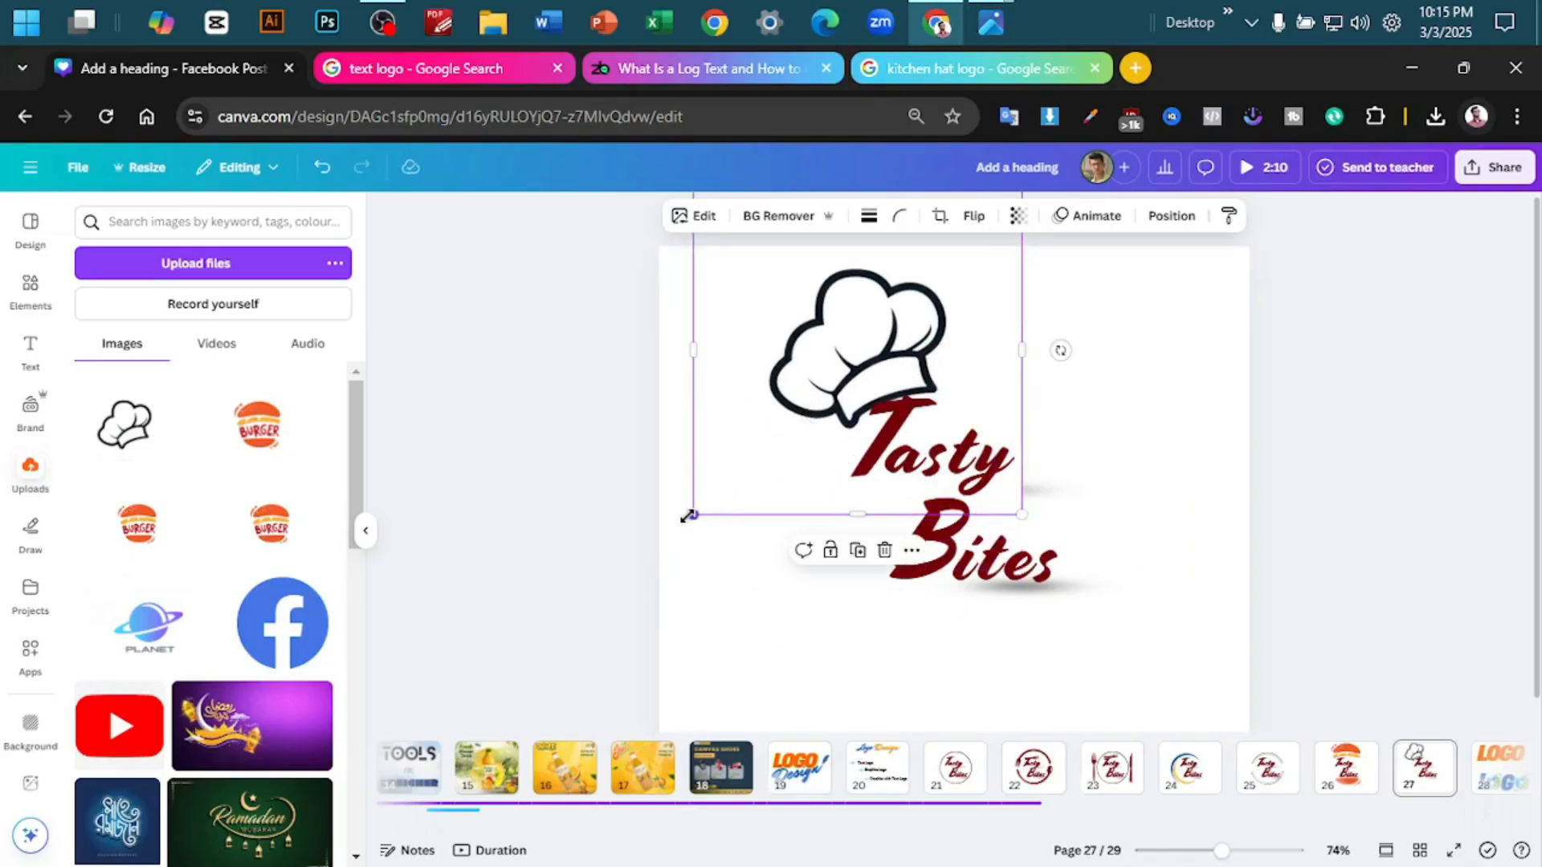
{"action": "left_click_drag", "start_coordinate": [689, 516], "coordinate": [769, 433]}
{"action": "left_click_drag", "start_coordinate": [918, 298], "coordinate": [890, 341]}
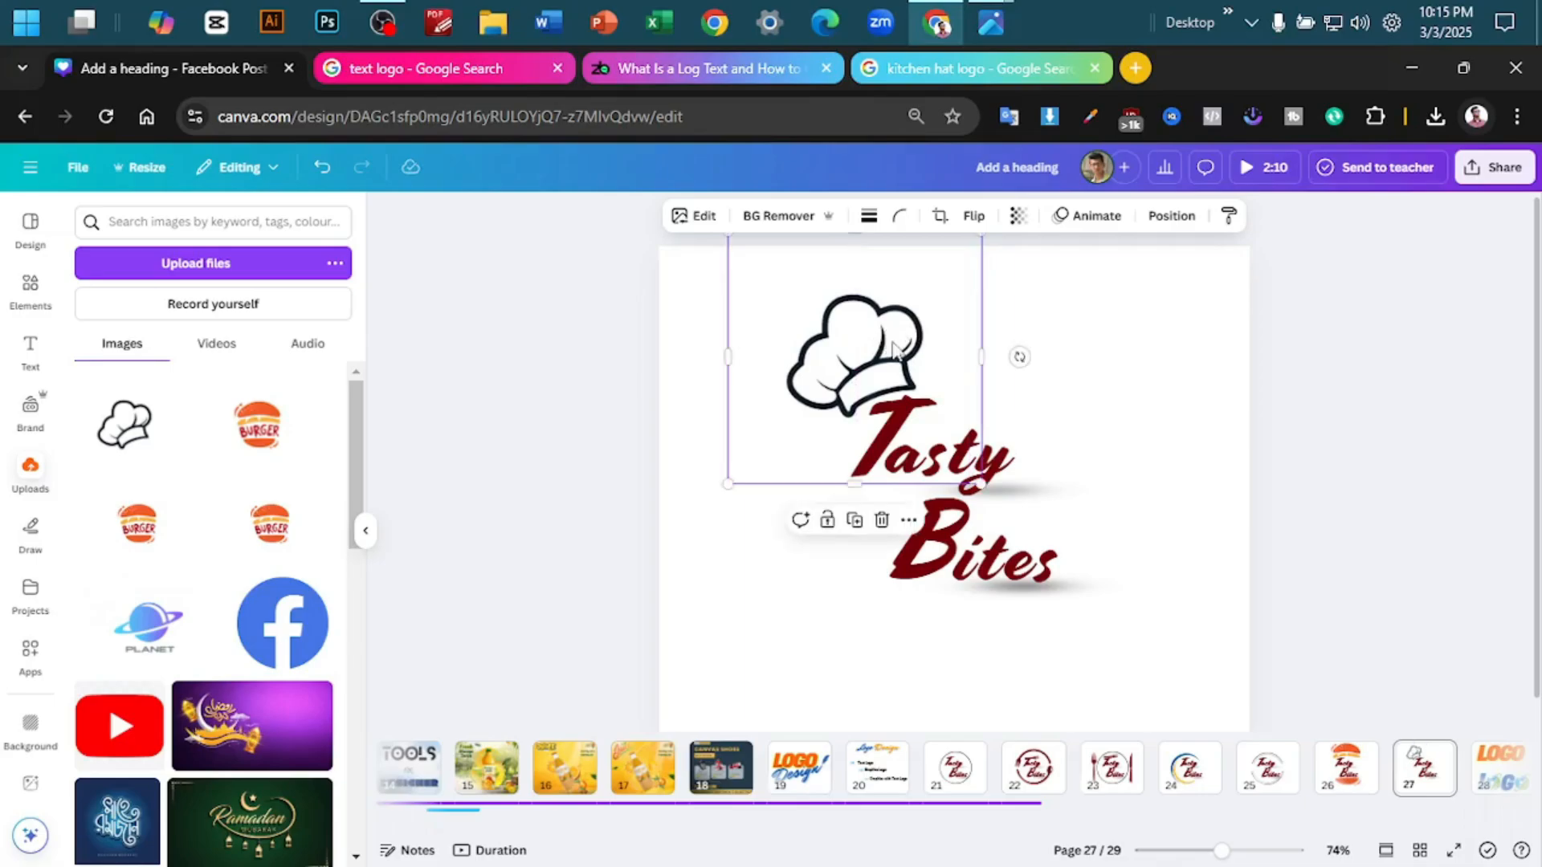
{"action": "left_click", "coordinate": [1138, 341]}
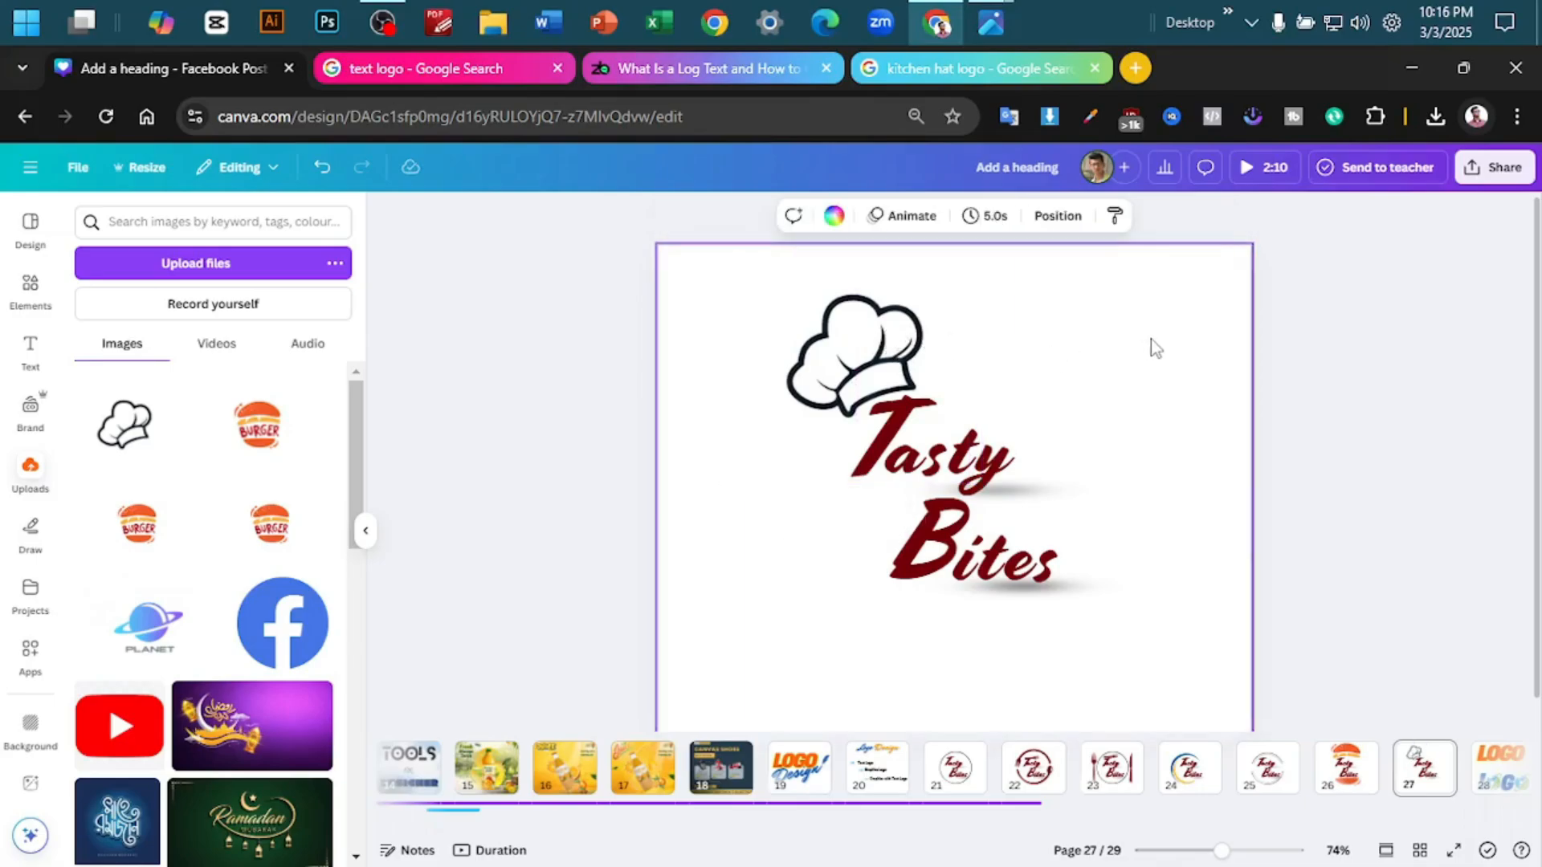
- Apply the Cherry duotone effect to the chef hat image and remove its background
{"action": "left_click", "coordinate": [861, 238]}
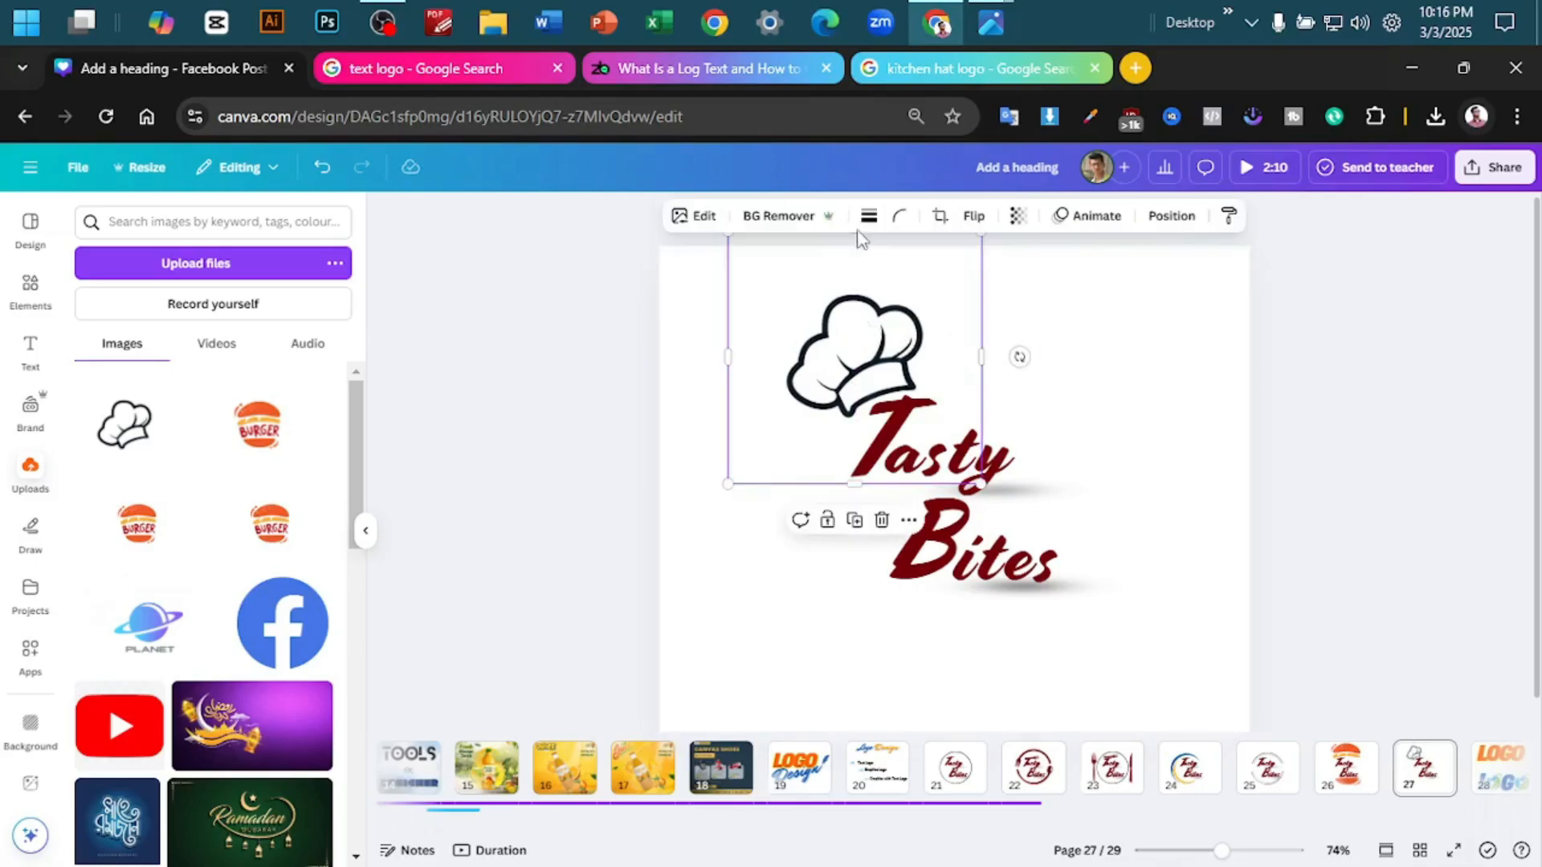
{"action": "left_click", "coordinate": [704, 216]}
{"action": "left_click", "coordinate": [204, 689]}
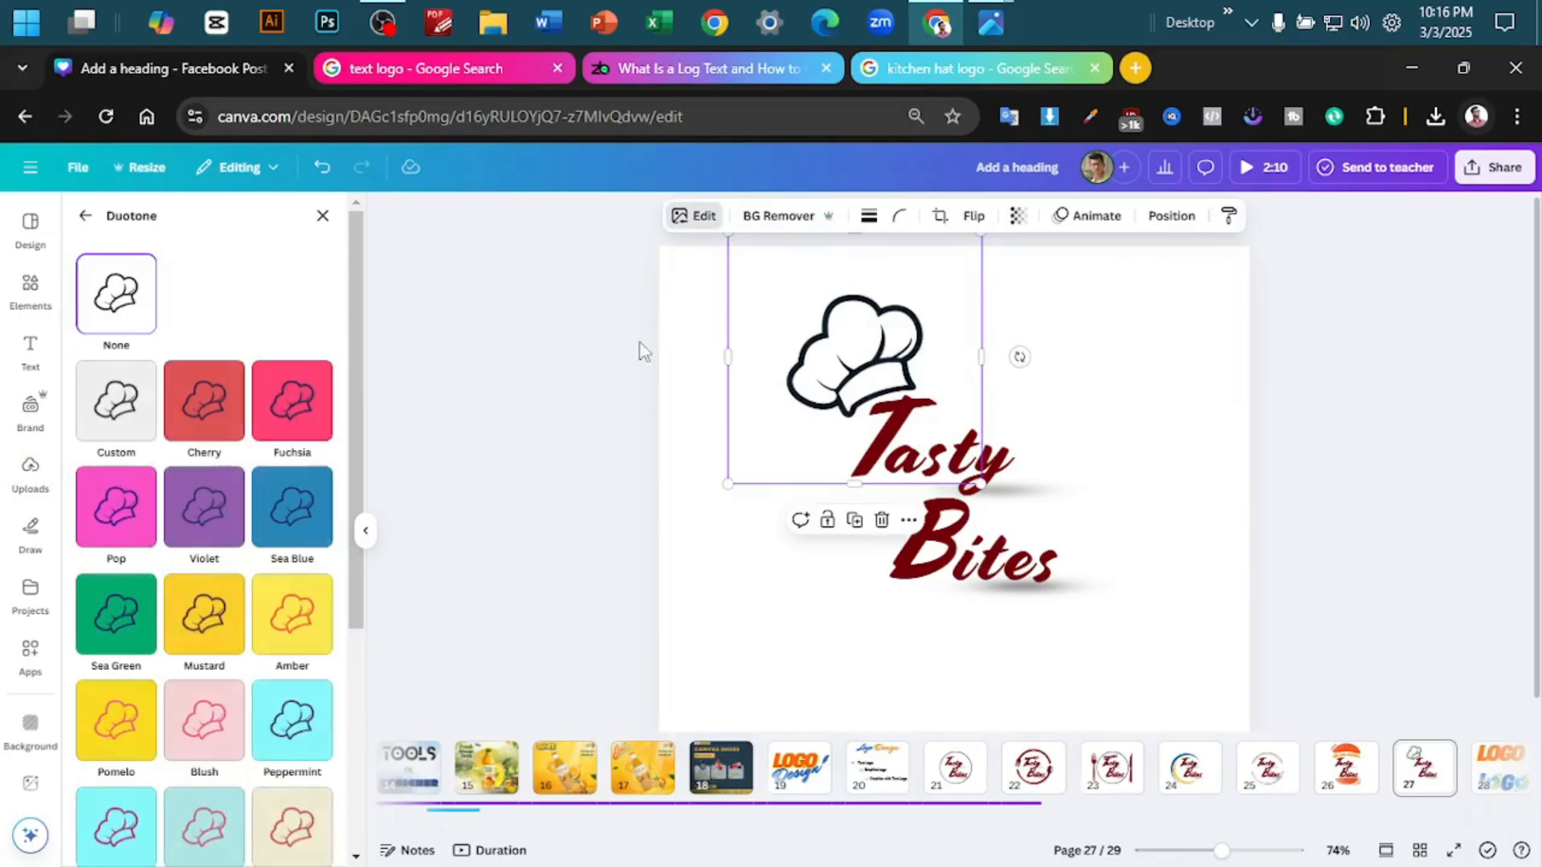
{"action": "left_click", "coordinate": [205, 433]}
{"action": "left_click", "coordinate": [827, 213]}
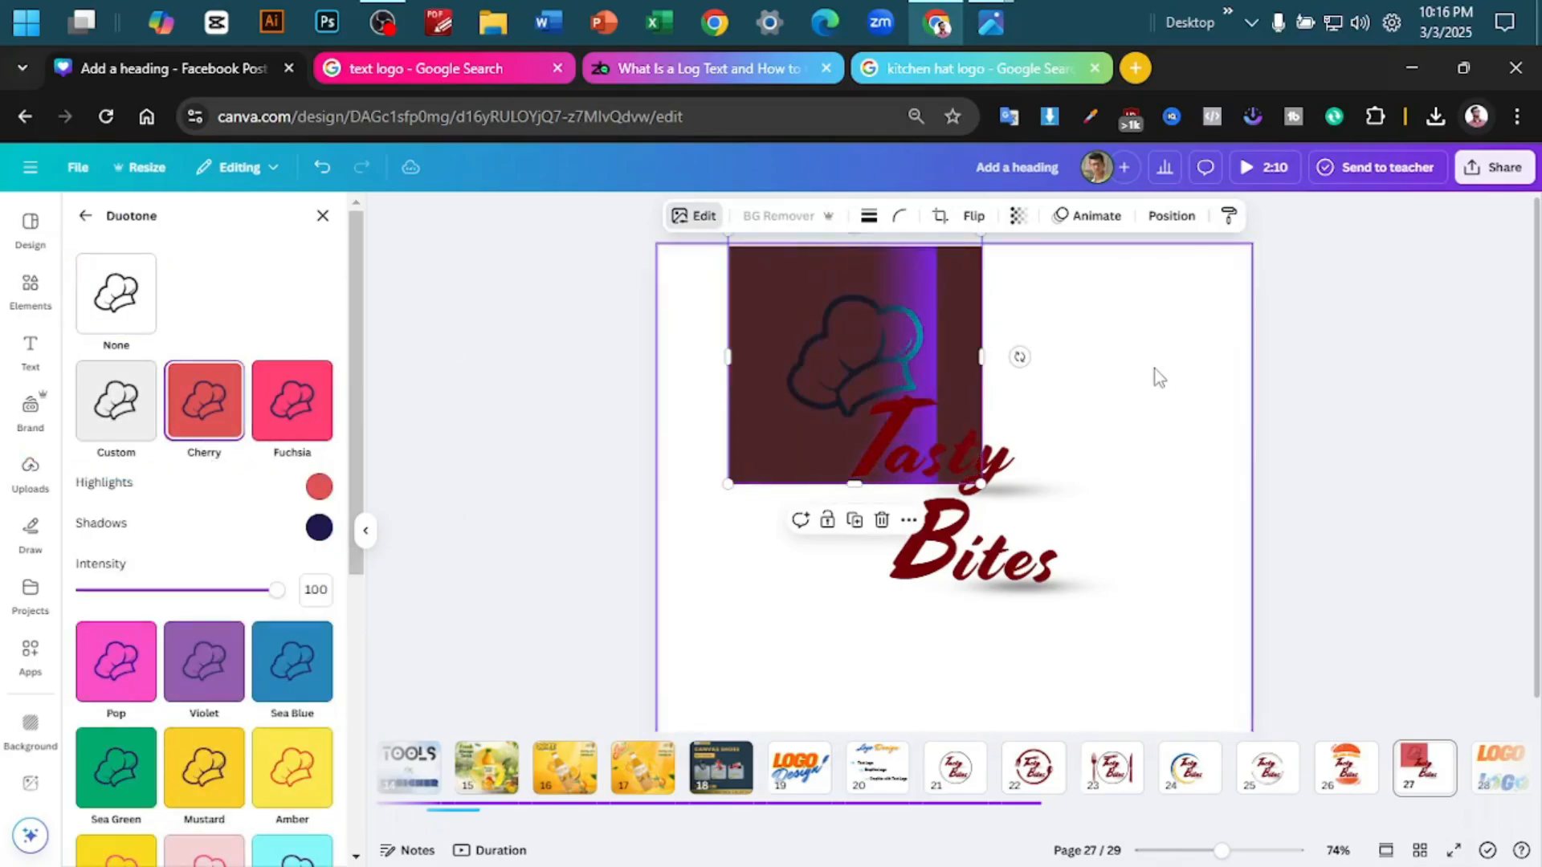
- Switch the chef hat to the Violet duotone and recolour it with the dark red sampled from the T of Tasty
{"action": "left_click", "coordinate": [204, 660]}
{"action": "left_click", "coordinate": [319, 593]}
{"action": "left_click", "coordinate": [546, 762]}
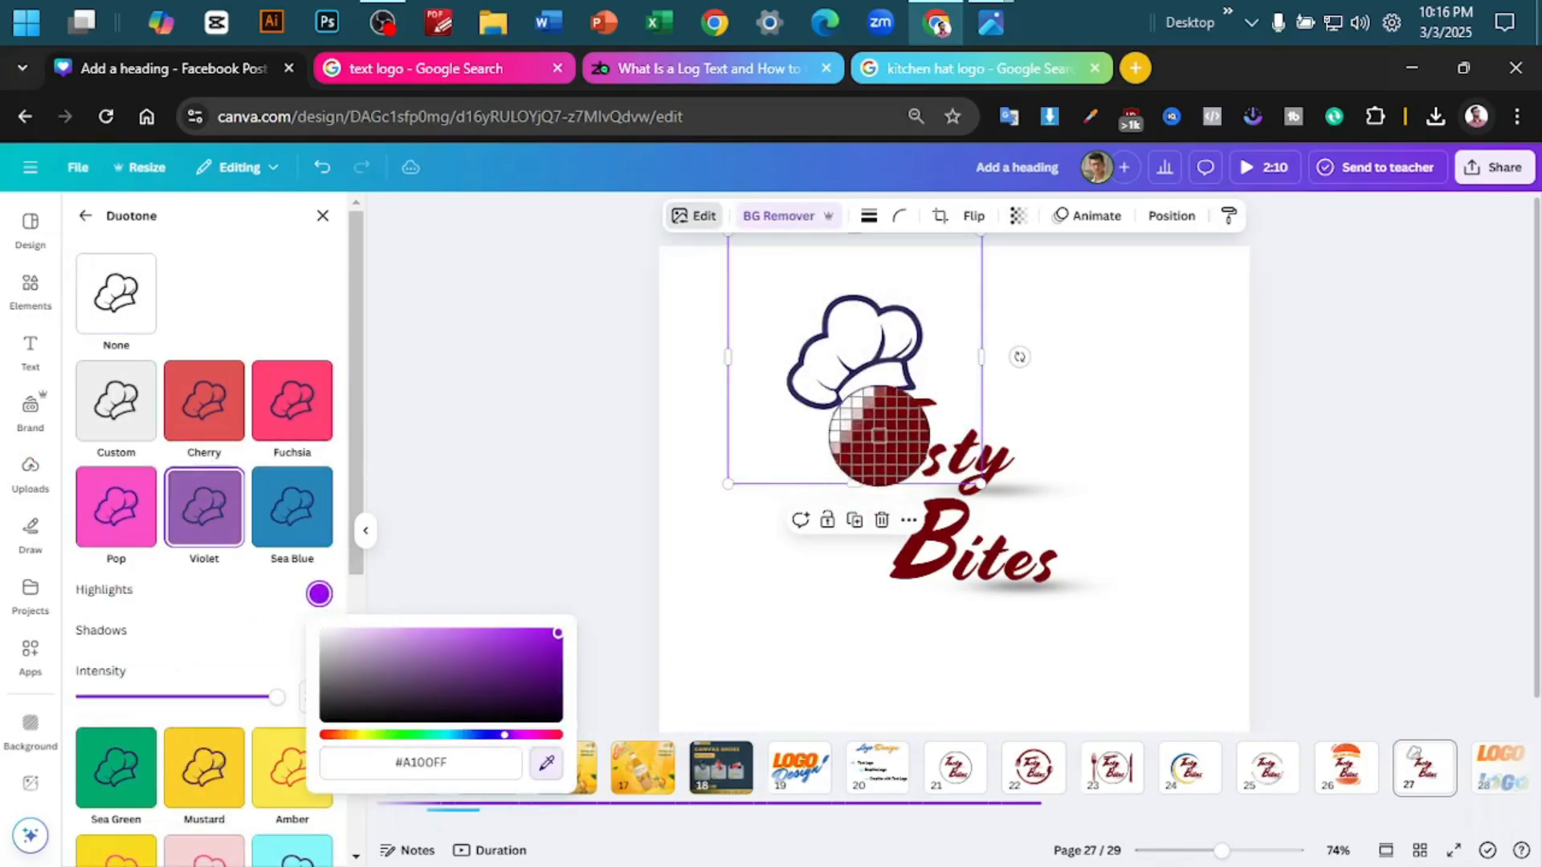
{"action": "left_click", "coordinate": [880, 436]}
{"action": "left_click", "coordinate": [318, 634]}
{"action": "left_click", "coordinate": [1459, 345]}
{"action": "scroll", "coordinate": [1413, 360], "scroll_direction": "up", "scroll_amount": 4, "text": "ctrl"}
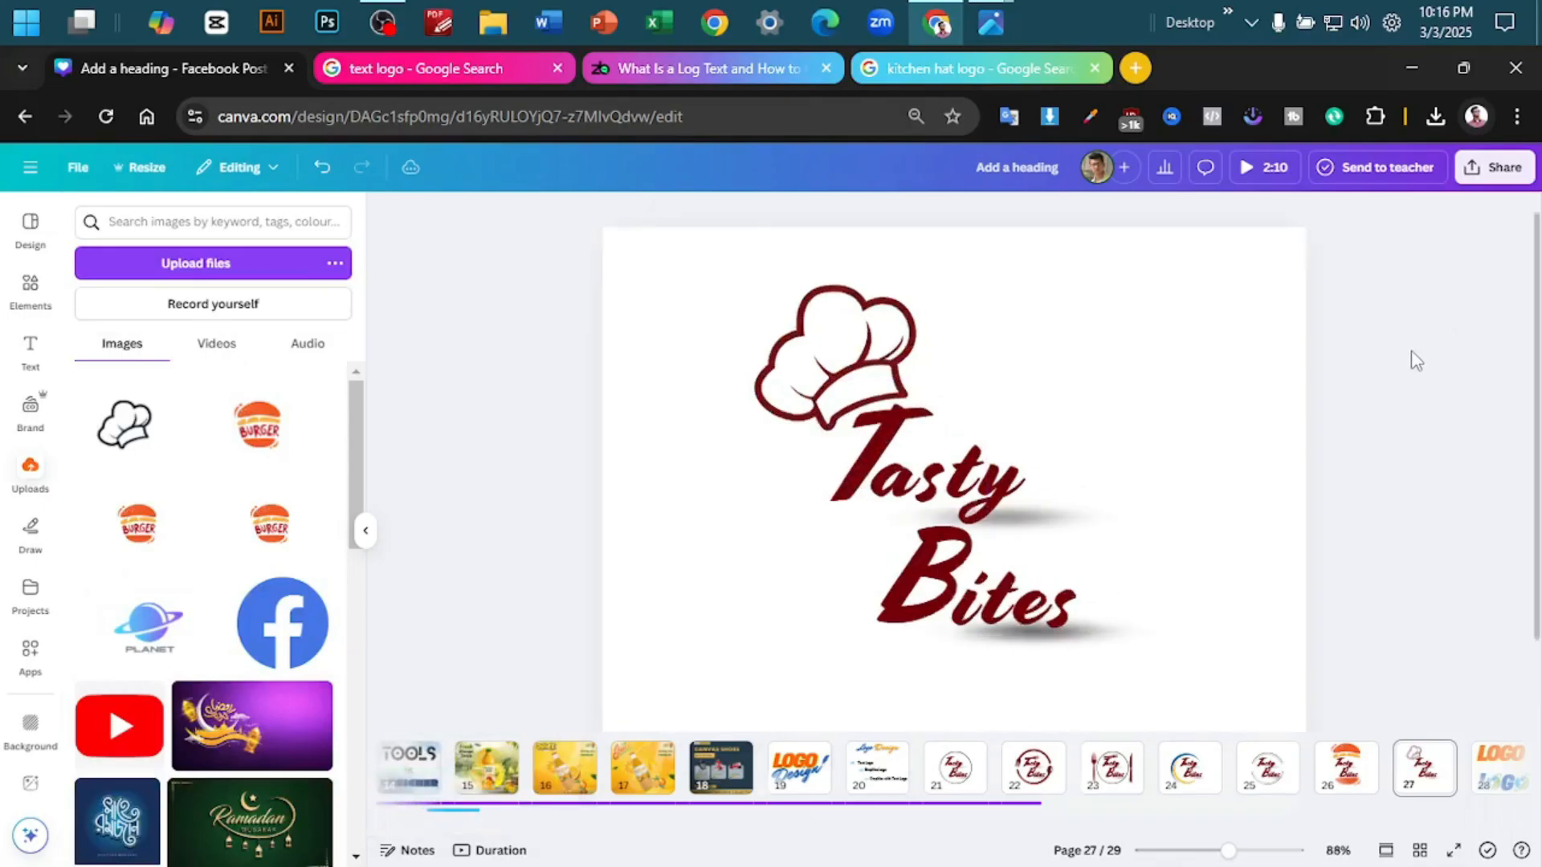
{"action": "scroll", "coordinate": [1413, 361], "scroll_direction": "down", "scroll_amount": 5, "text": "ctrl"}
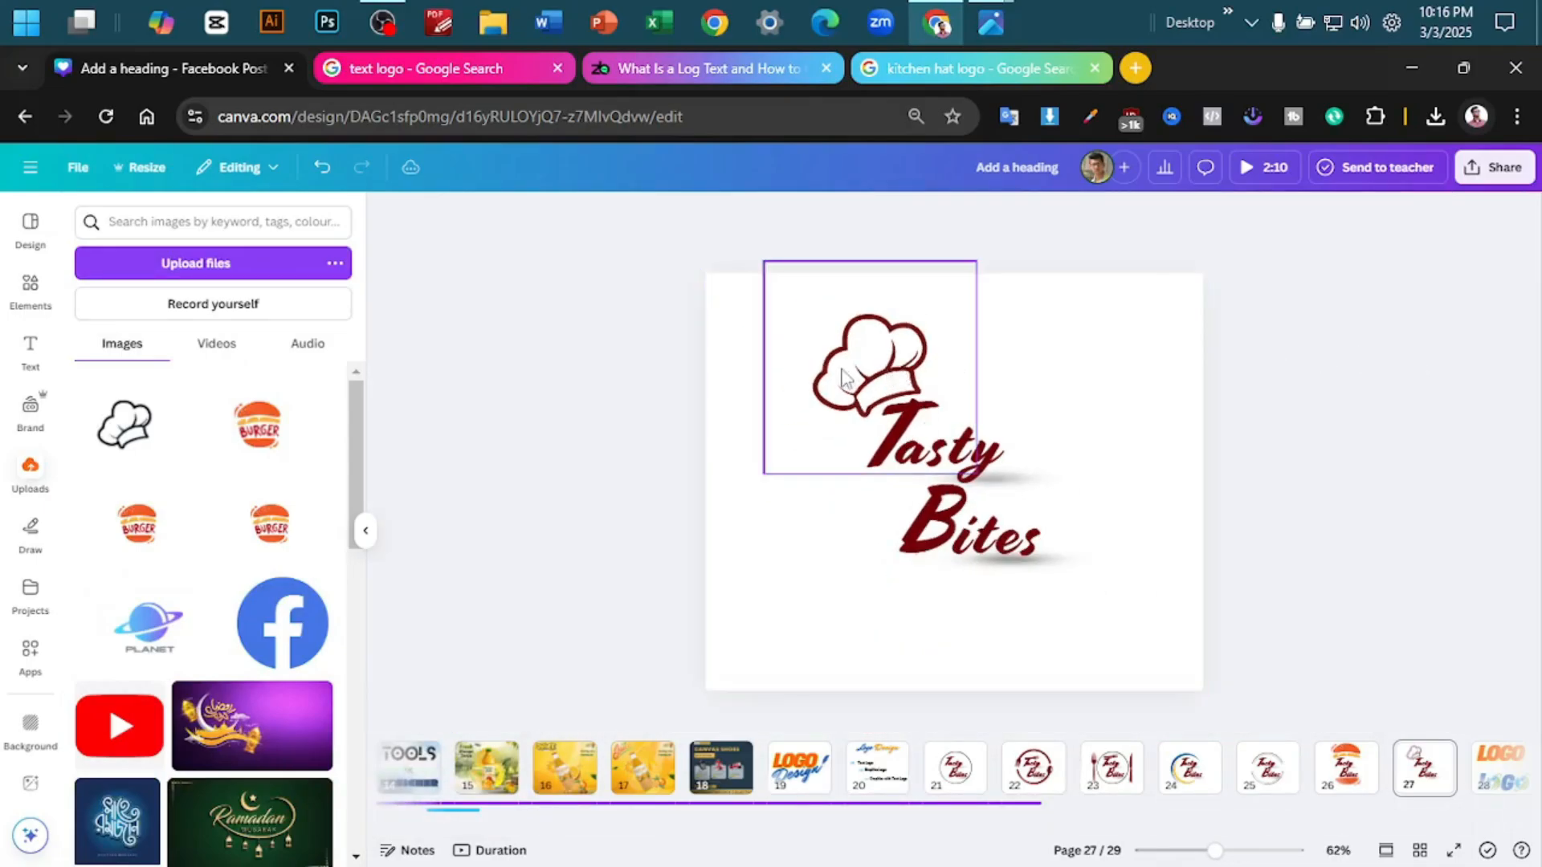
- Shrink the chef hat slightly and reposition it so it rests on the T of Tasty
{"action": "left_click", "coordinate": [846, 413]}
{"action": "left_click_drag", "start_coordinate": [764, 474], "coordinate": [799, 438]}
{"action": "left_click_drag", "start_coordinate": [879, 353], "coordinate": [862, 376]}
{"action": "left_click", "coordinate": [1176, 368]}
{"action": "left_click", "coordinate": [1363, 344]}
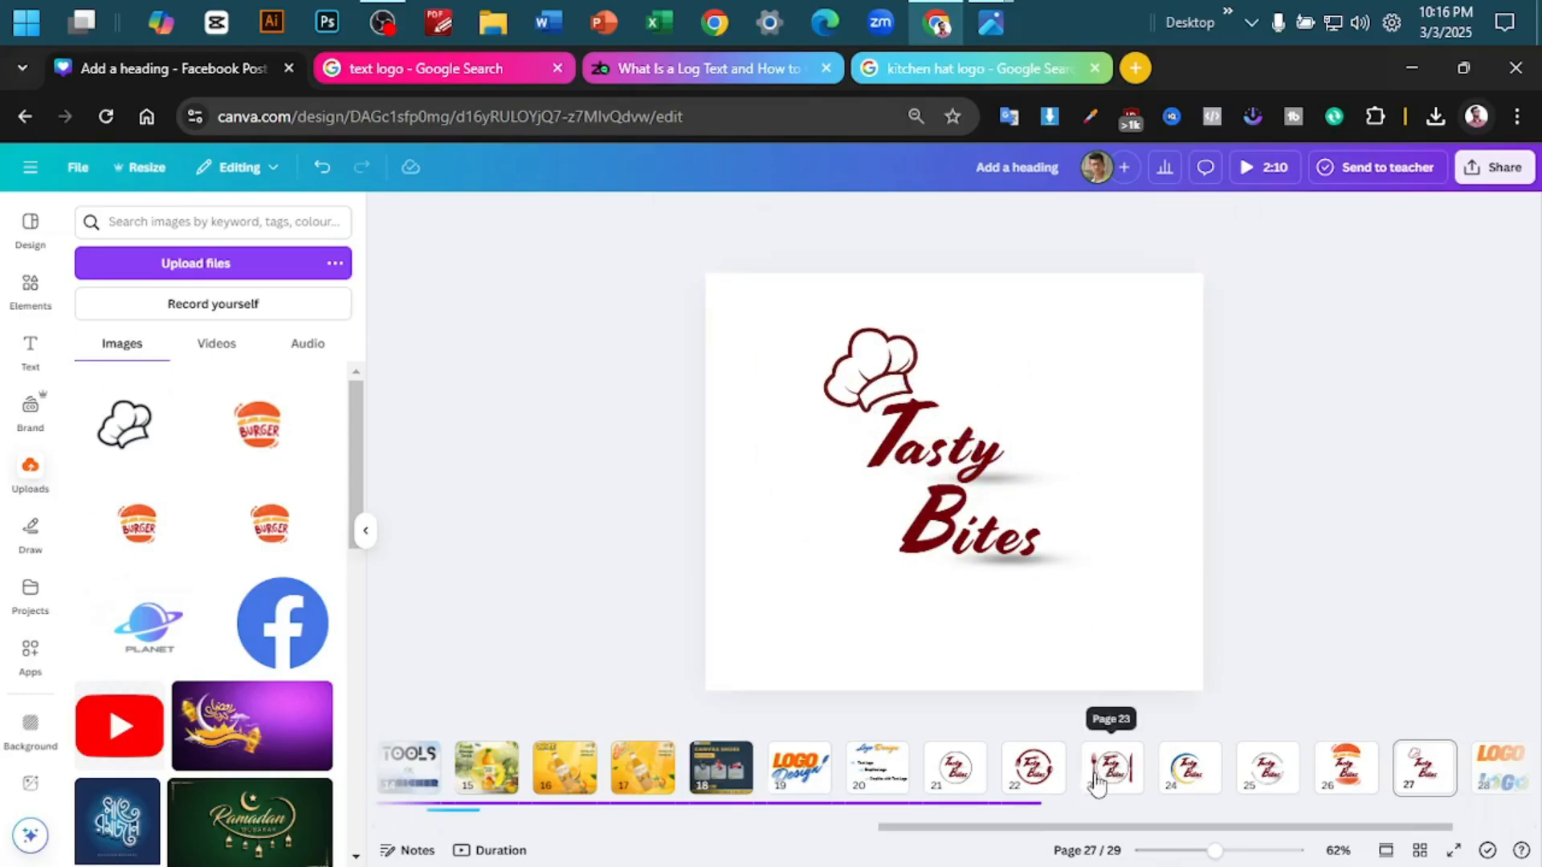
- Search the graphics elements for "spoon" and browse the results for a shape that suits the logo
{"action": "left_click", "coordinate": [30, 285]}
{"action": "left_click", "coordinate": [190, 221]}
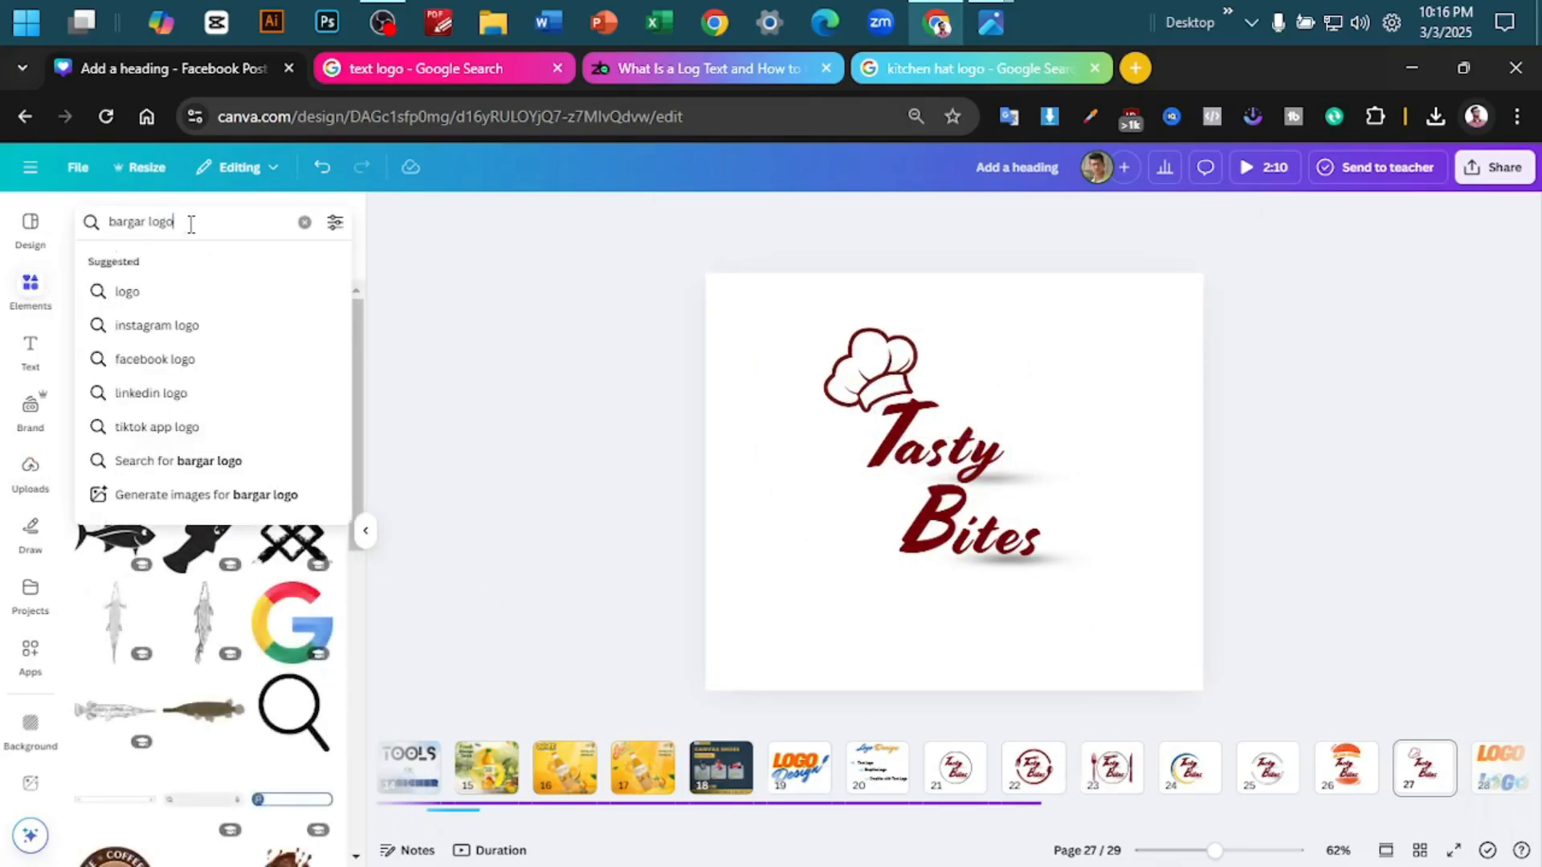
{"action": "type", "text": "spoon"}
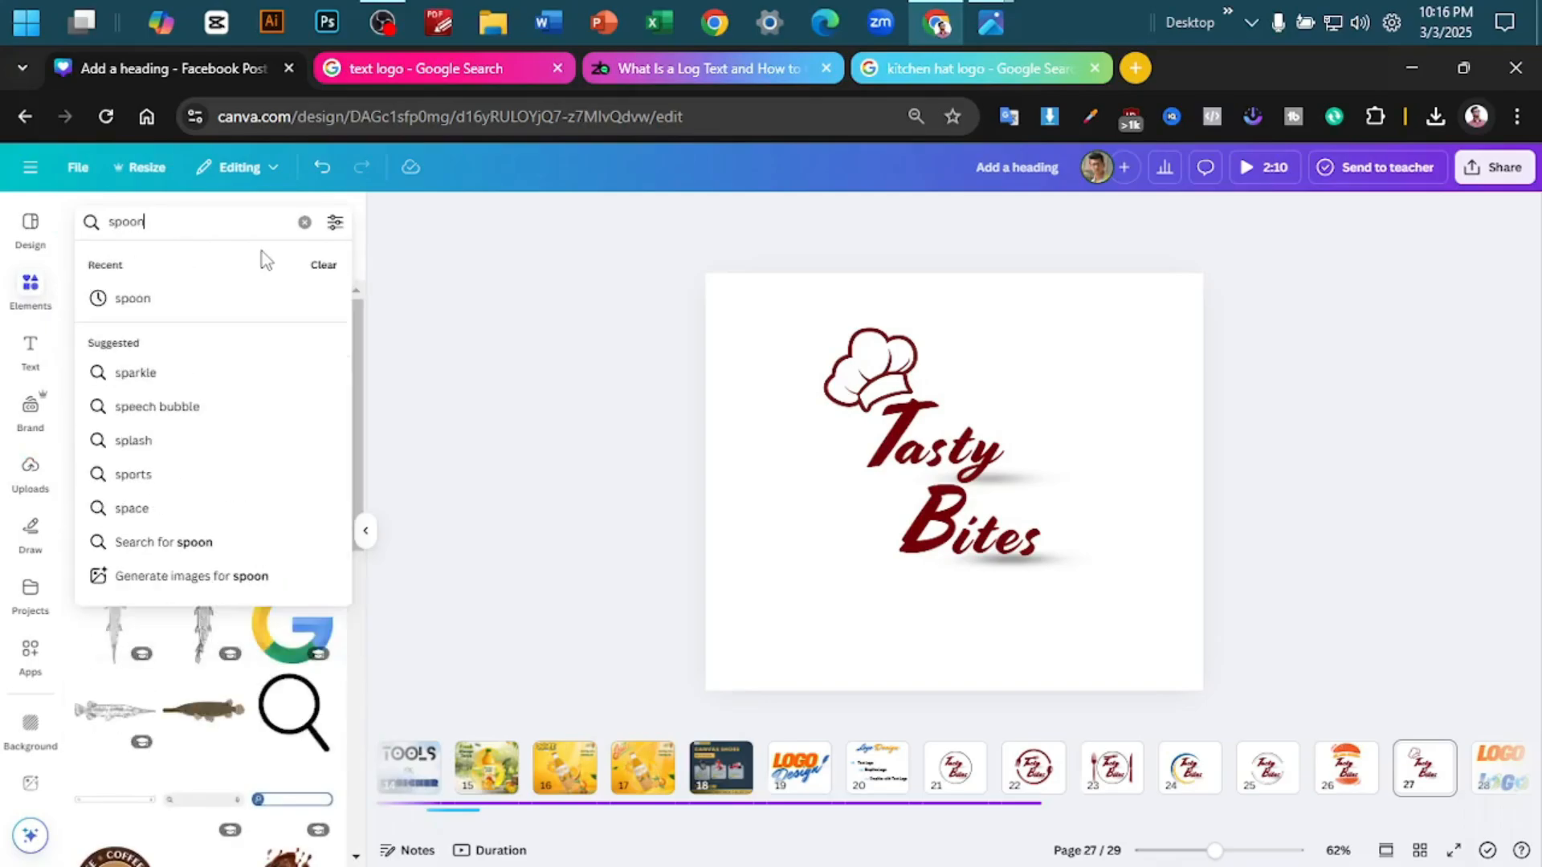
{"action": "key", "text": "Return"}
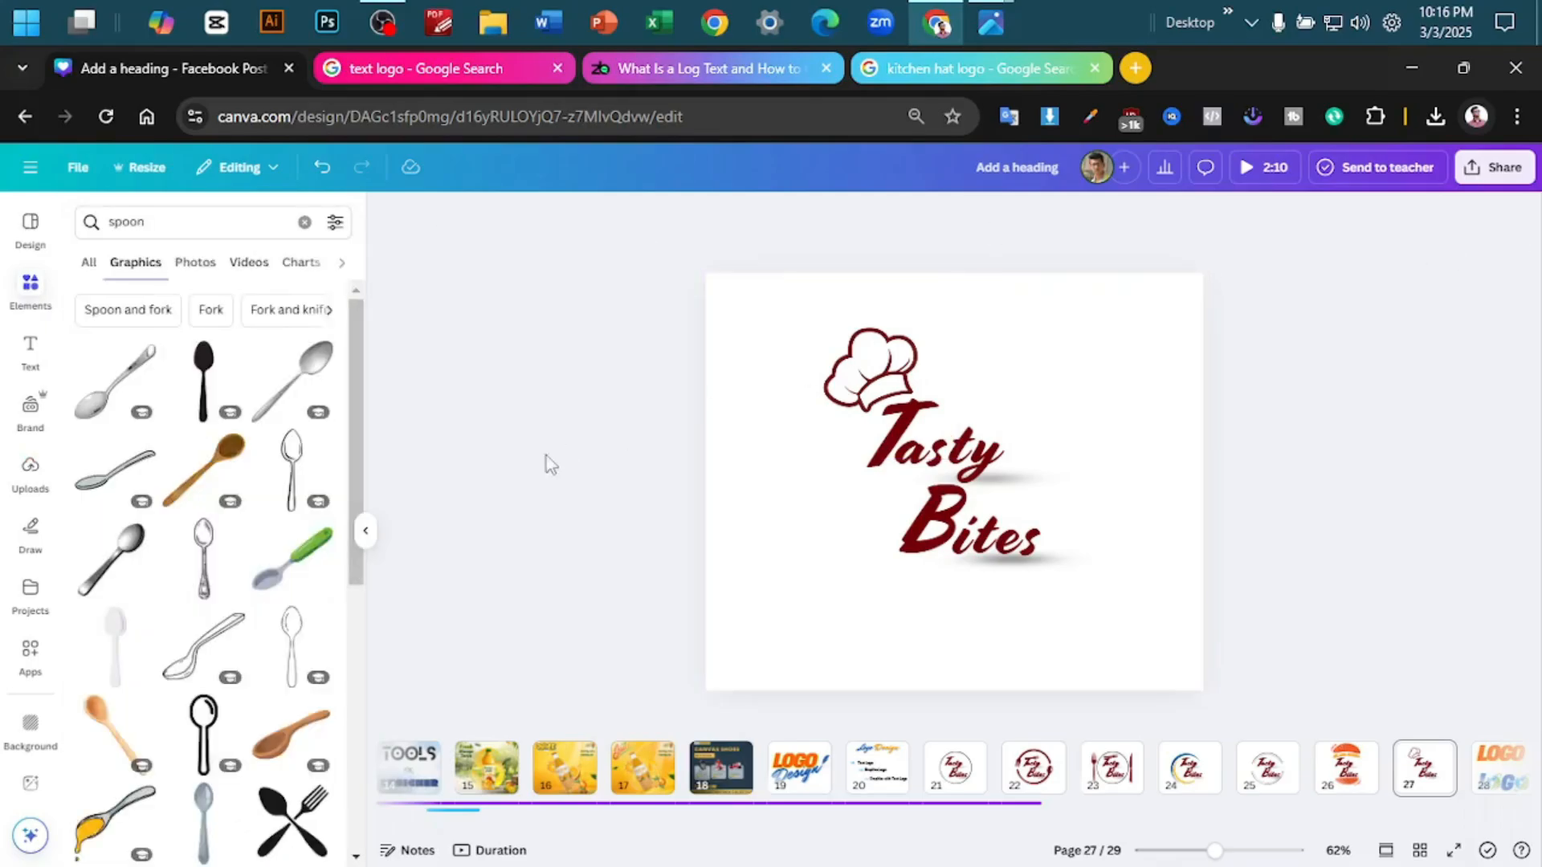
{"action": "scroll", "coordinate": [211, 625], "scroll_direction": "down", "scroll_amount": 10}
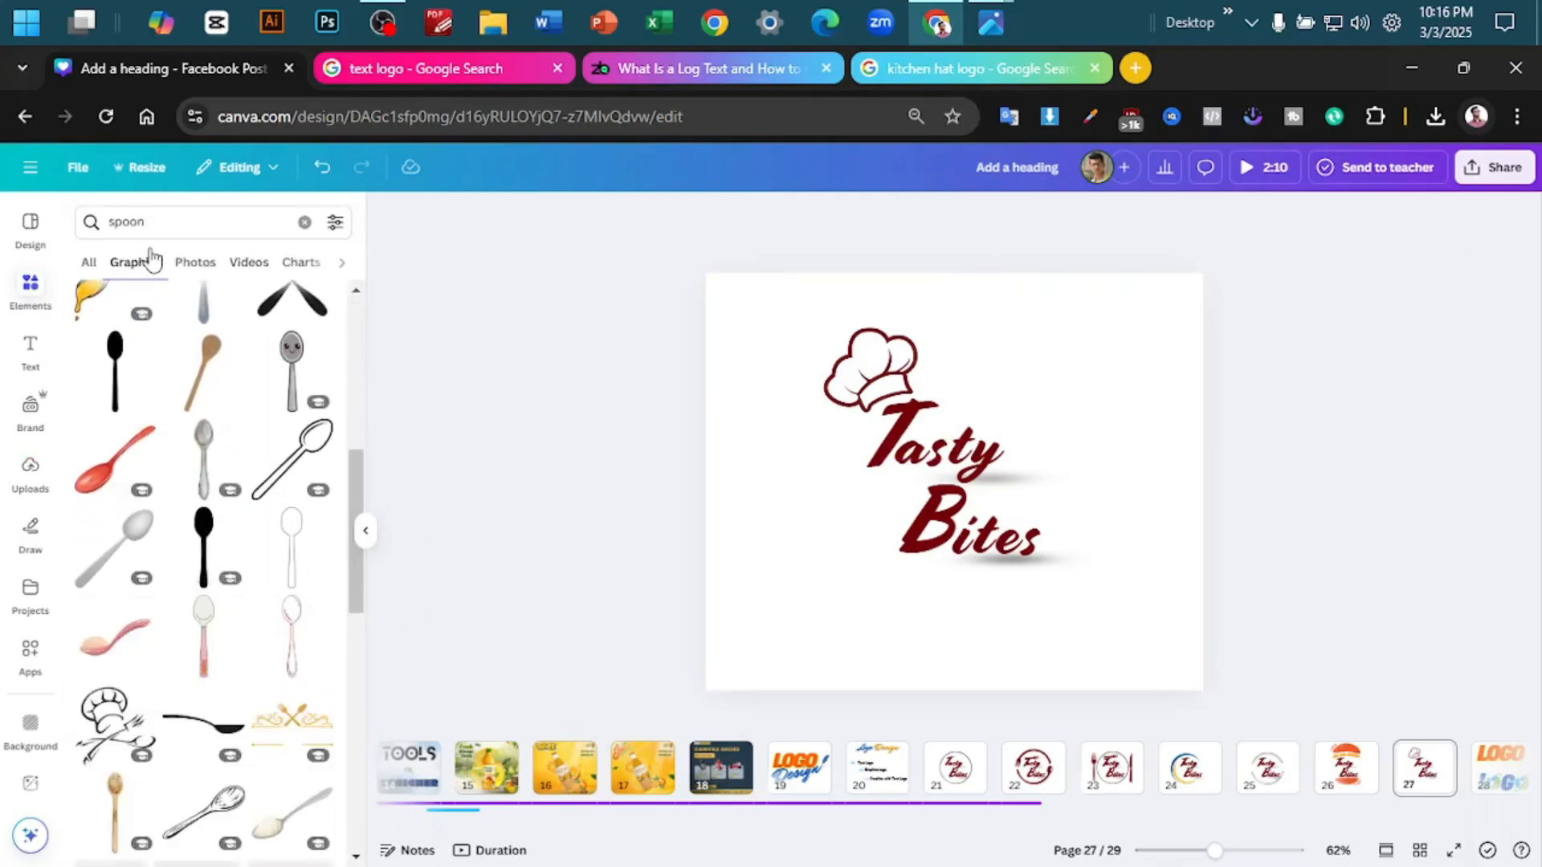
- Search the graphics elements for "kinfe" and add the black table knife silhouette to page 27
{"action": "left_click", "coordinate": [108, 228]}
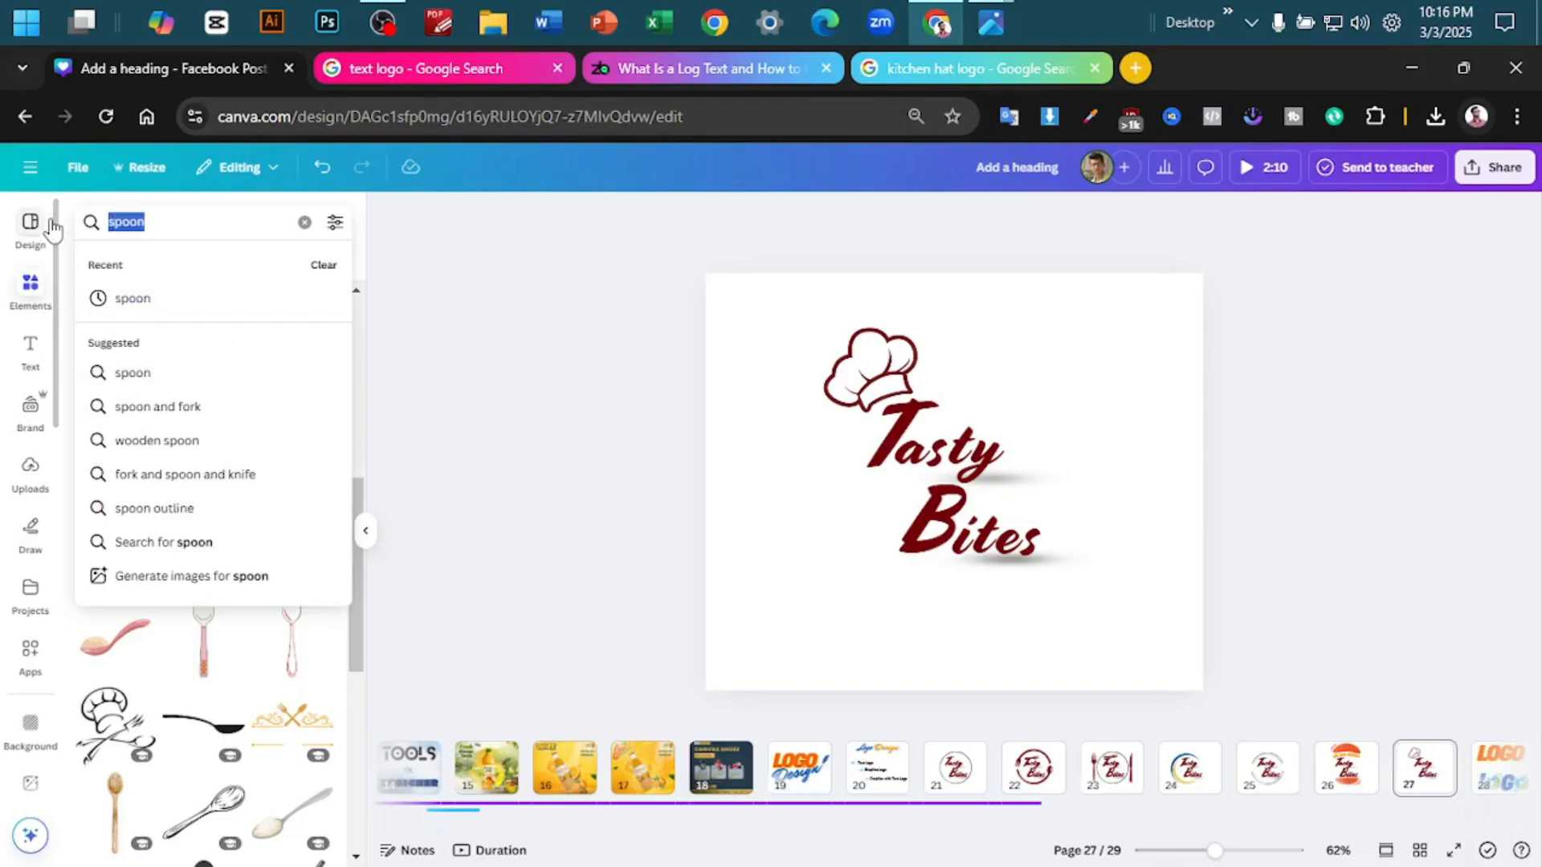
{"action": "type", "text": "kinfe"}
{"action": "key", "text": "Return"}
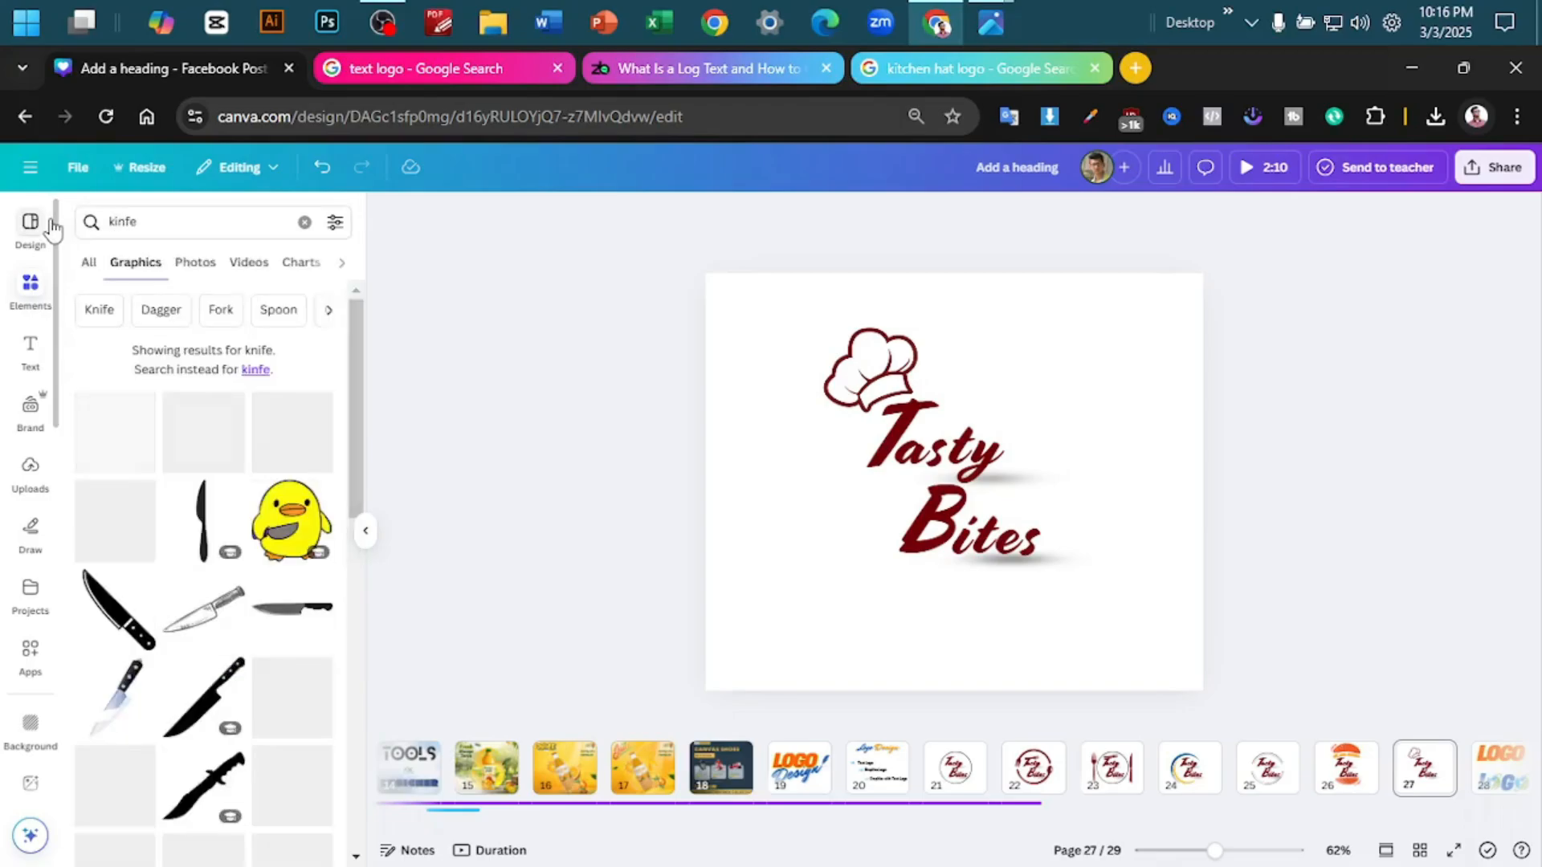
{"action": "scroll", "coordinate": [182, 571], "scroll_direction": "down", "scroll_amount": 5}
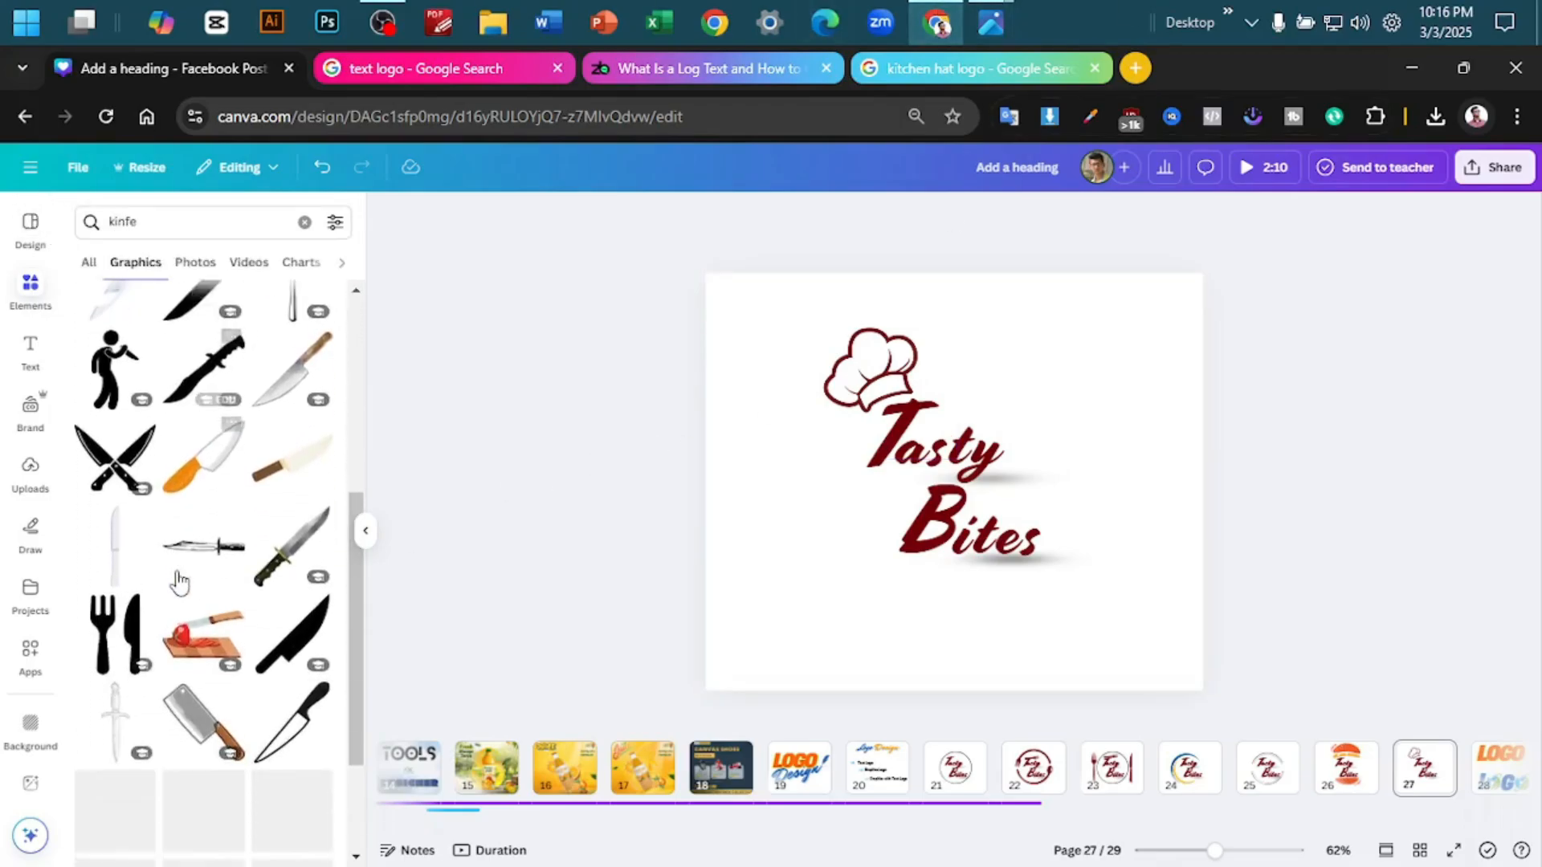
{"action": "scroll", "coordinate": [281, 610], "scroll_direction": "up", "scroll_amount": 4}
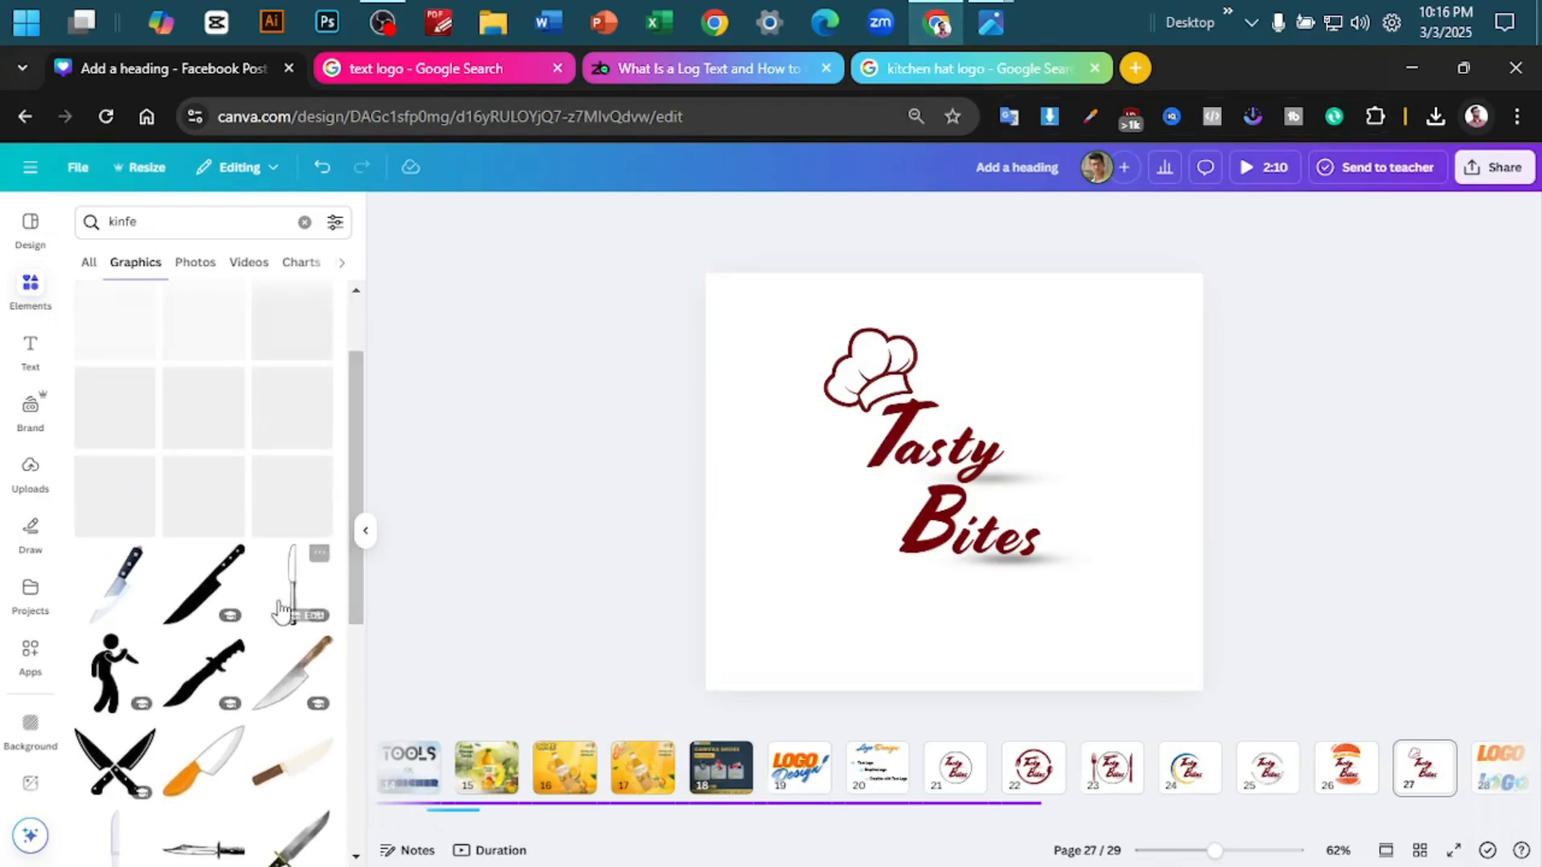
{"action": "scroll", "coordinate": [281, 610], "scroll_direction": "up", "scroll_amount": 3}
{"action": "left_click", "coordinate": [204, 522]}
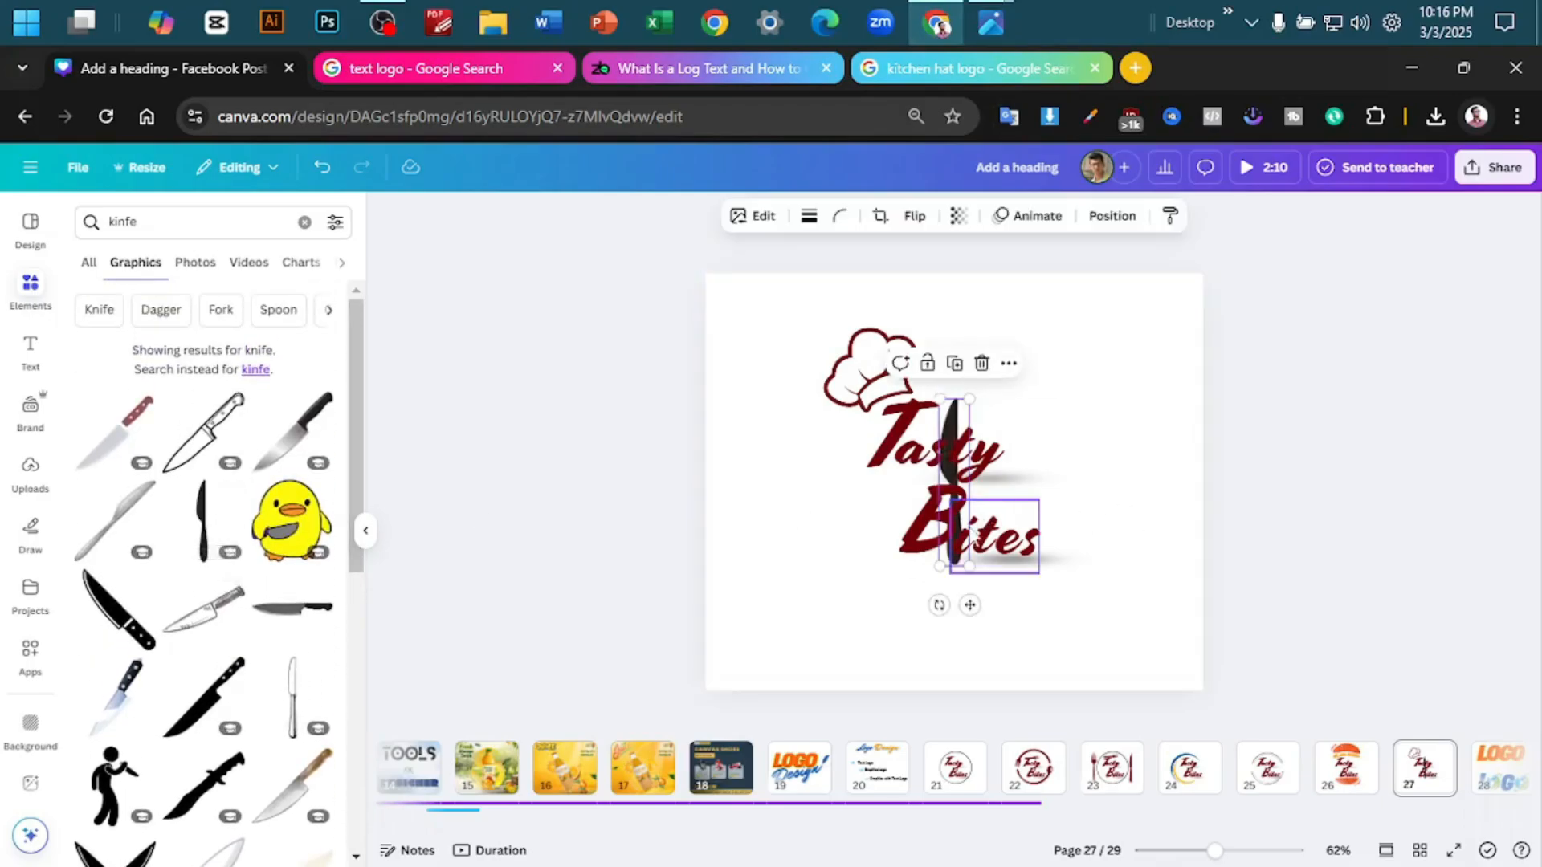
- Rotate the knife to horizontal with its blade pointing right, enlarge it and place it below Bites
{"action": "left_click_drag", "start_coordinate": [941, 563], "coordinate": [675, 560]}
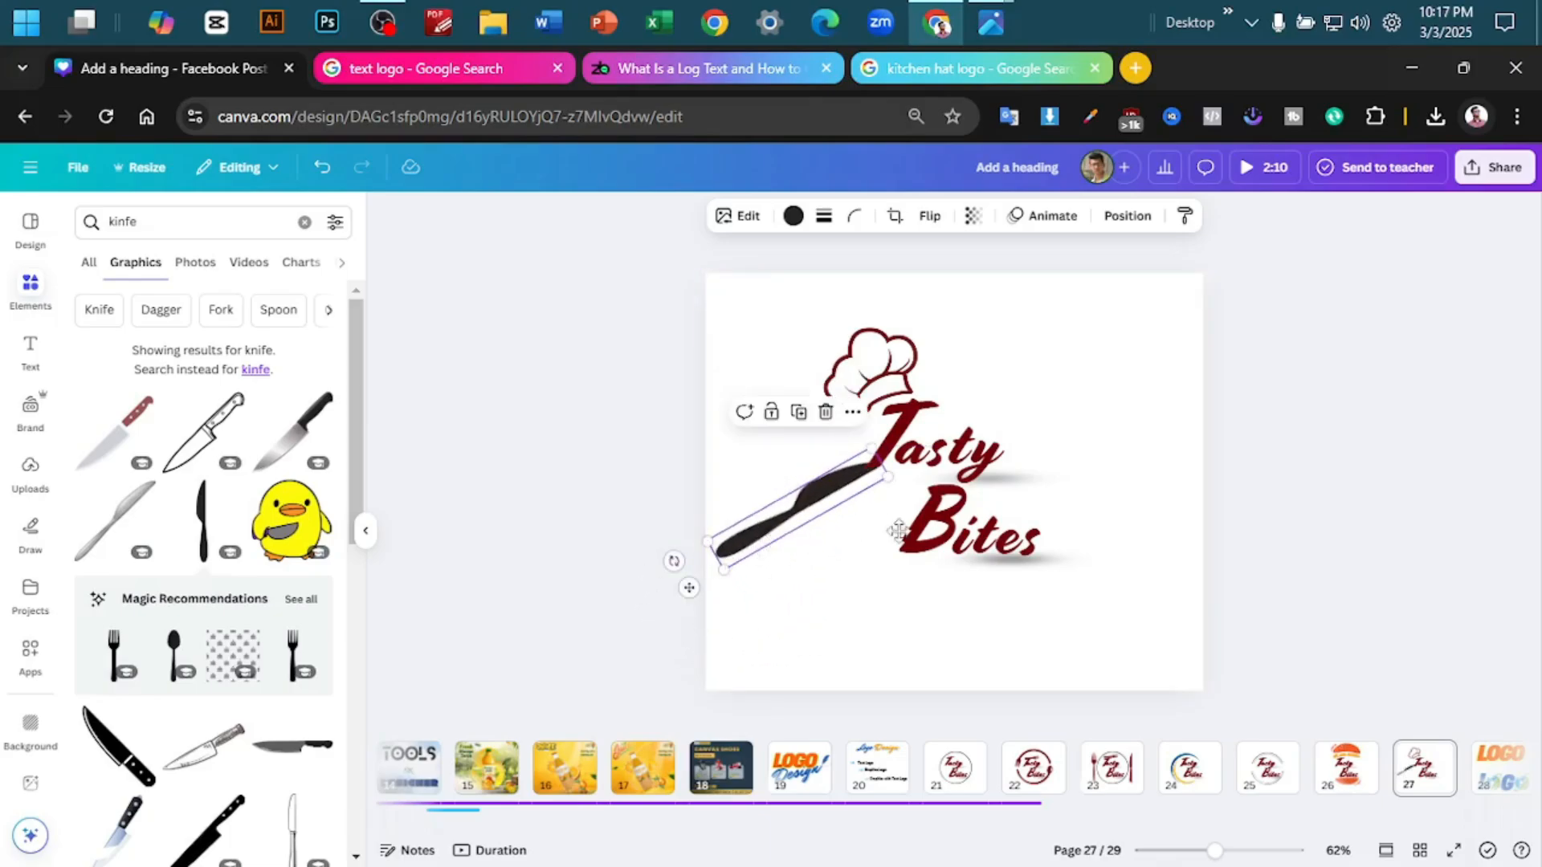
{"action": "left_click_drag", "start_coordinate": [777, 523], "coordinate": [1016, 598]}
{"action": "left_click_drag", "start_coordinate": [912, 633], "coordinate": [901, 583]}
{"action": "left_click_drag", "start_coordinate": [1004, 584], "coordinate": [926, 584]}
{"action": "left_click_drag", "start_coordinate": [864, 598], "coordinate": [708, 626]}
{"action": "left_click_drag", "start_coordinate": [883, 596], "coordinate": [969, 597]}
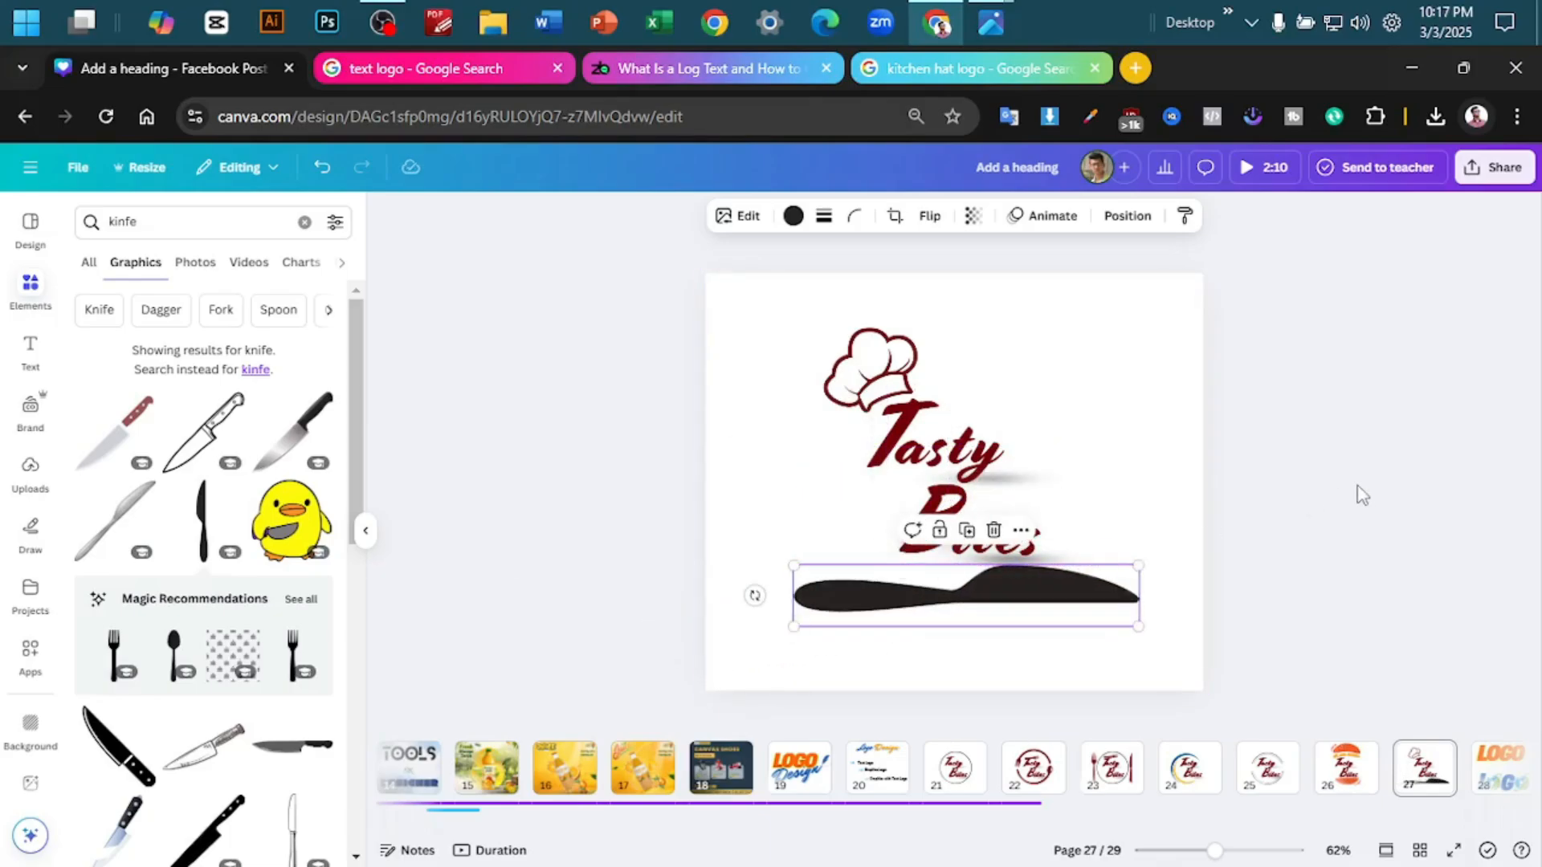
- Scale the knife down, flip it vertically and recolour it dark red to match the lettering
{"action": "scroll", "coordinate": [1362, 493], "scroll_direction": "up", "scroll_amount": 3}
{"action": "scroll", "coordinate": [1329, 502], "scroll_direction": "down", "scroll_amount": 2}
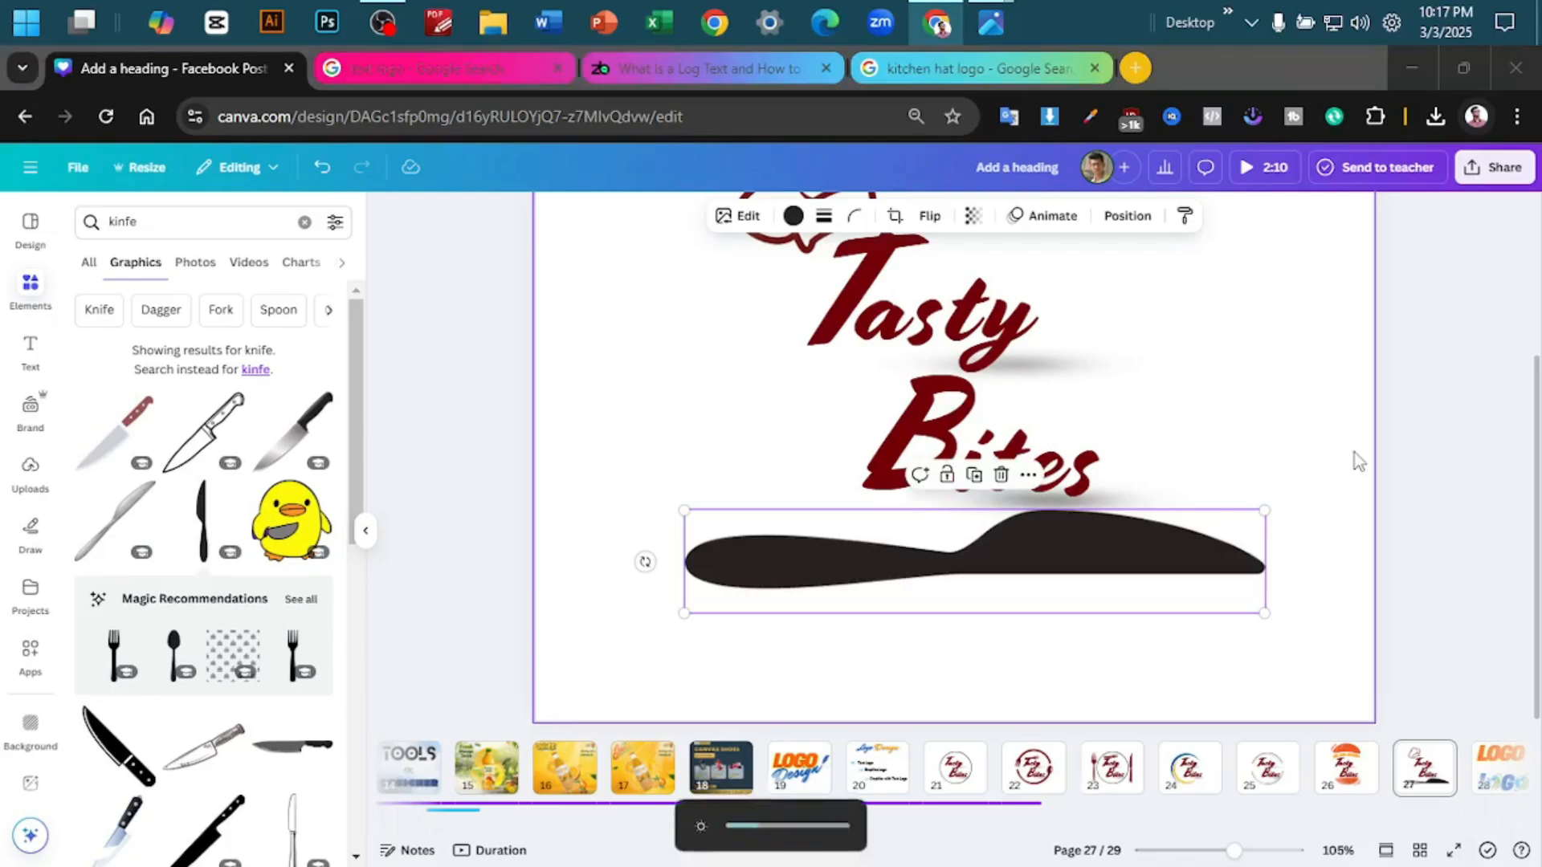
{"action": "key", "text": "super"}
{"action": "key", "text": "F11"}
{"action": "left_click_drag", "start_coordinate": [1265, 614], "coordinate": [1127, 588]}
{"action": "left_click_drag", "start_coordinate": [1042, 551], "coordinate": [794, 580]}
{"action": "left_click", "coordinate": [930, 73]}
{"action": "left_click", "coordinate": [931, 148]}
{"action": "left_click", "coordinate": [794, 72]}
{"action": "left_click", "coordinate": [138, 334]}
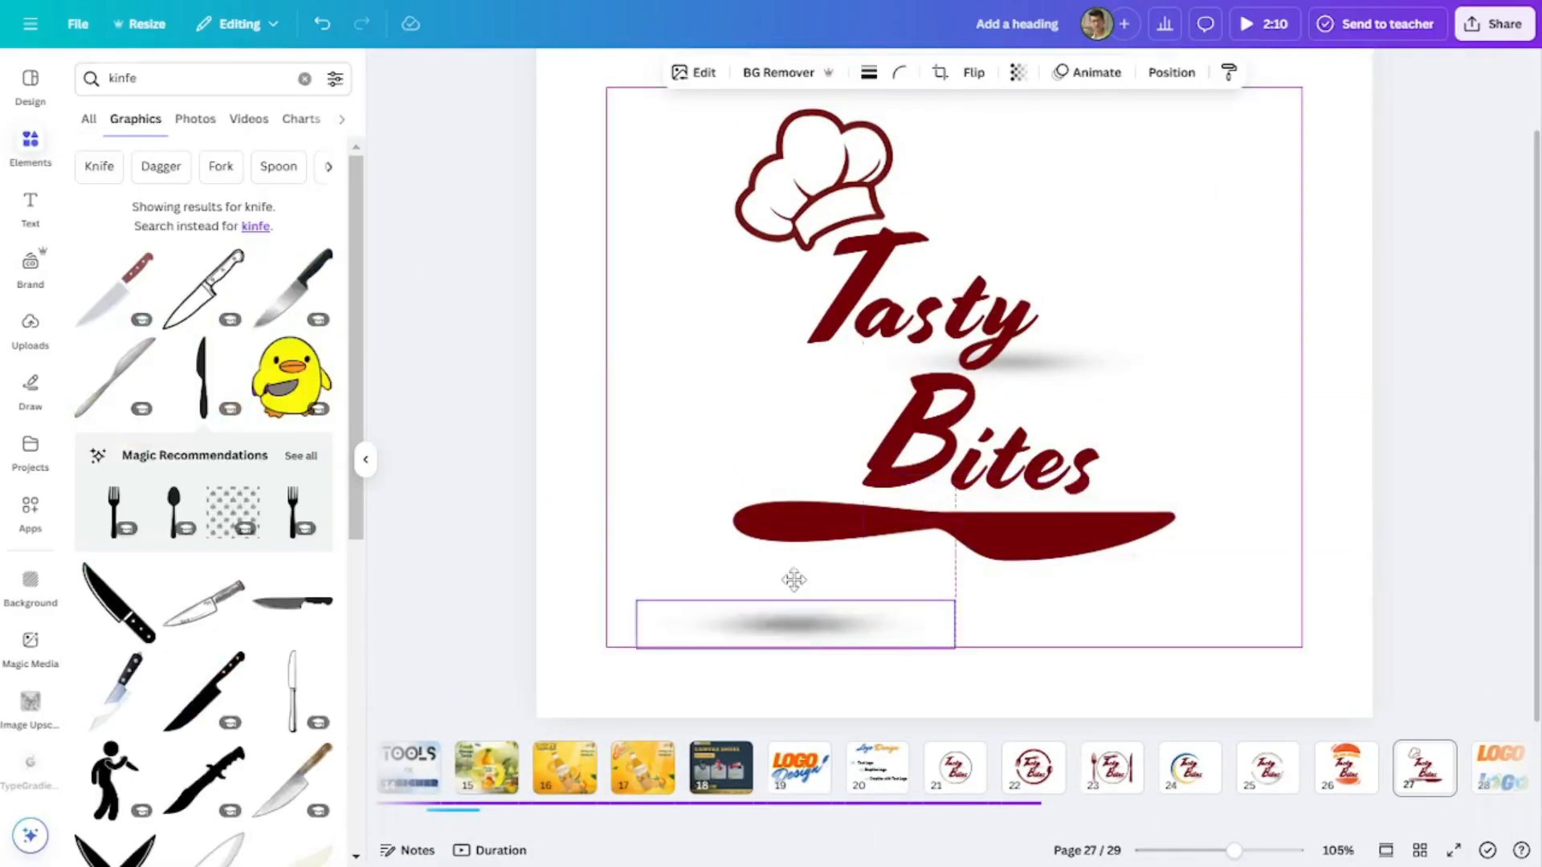
- Delete the shadows beneath Tasty and Bites, and move the knife up close under Bites
{"action": "key", "text": "Delete"}
{"action": "left_click_drag", "start_coordinate": [1074, 372], "coordinate": [1389, 435]}
{"action": "key", "text": "Delete"}
{"action": "mouse_move", "coordinate": [1014, 530]}
{"action": "left_mouse_down"}
{"action": "mouse_move", "coordinate": [1032, 527]}
{"action": "mouse_move", "coordinate": [1018, 524]}
{"action": "left_mouse_up"}
{"action": "left_click", "coordinate": [1211, 386]}
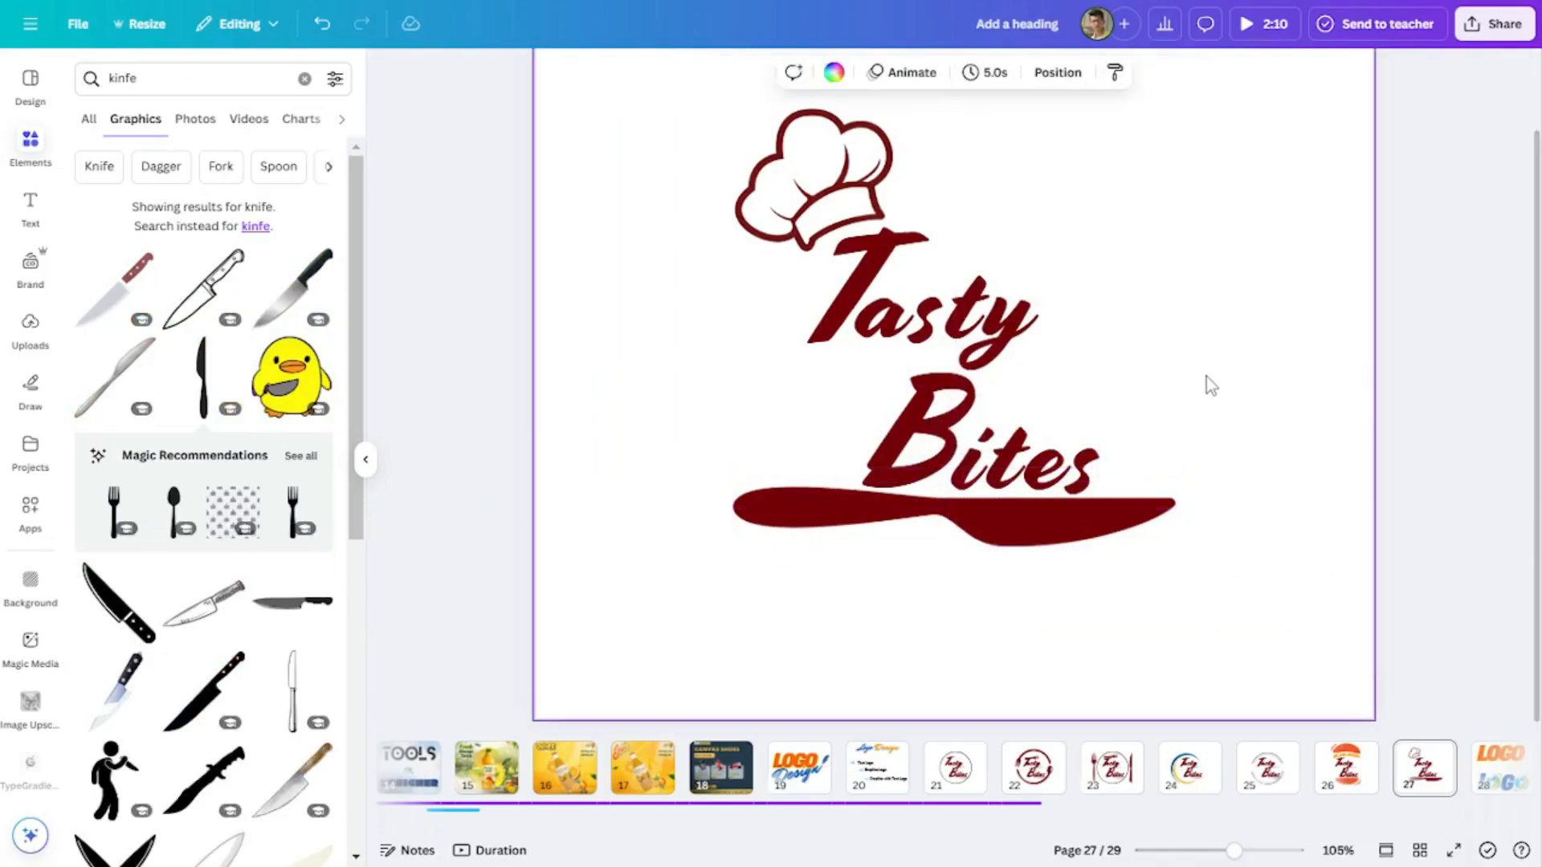
{"action": "left_click", "coordinate": [839, 185]}
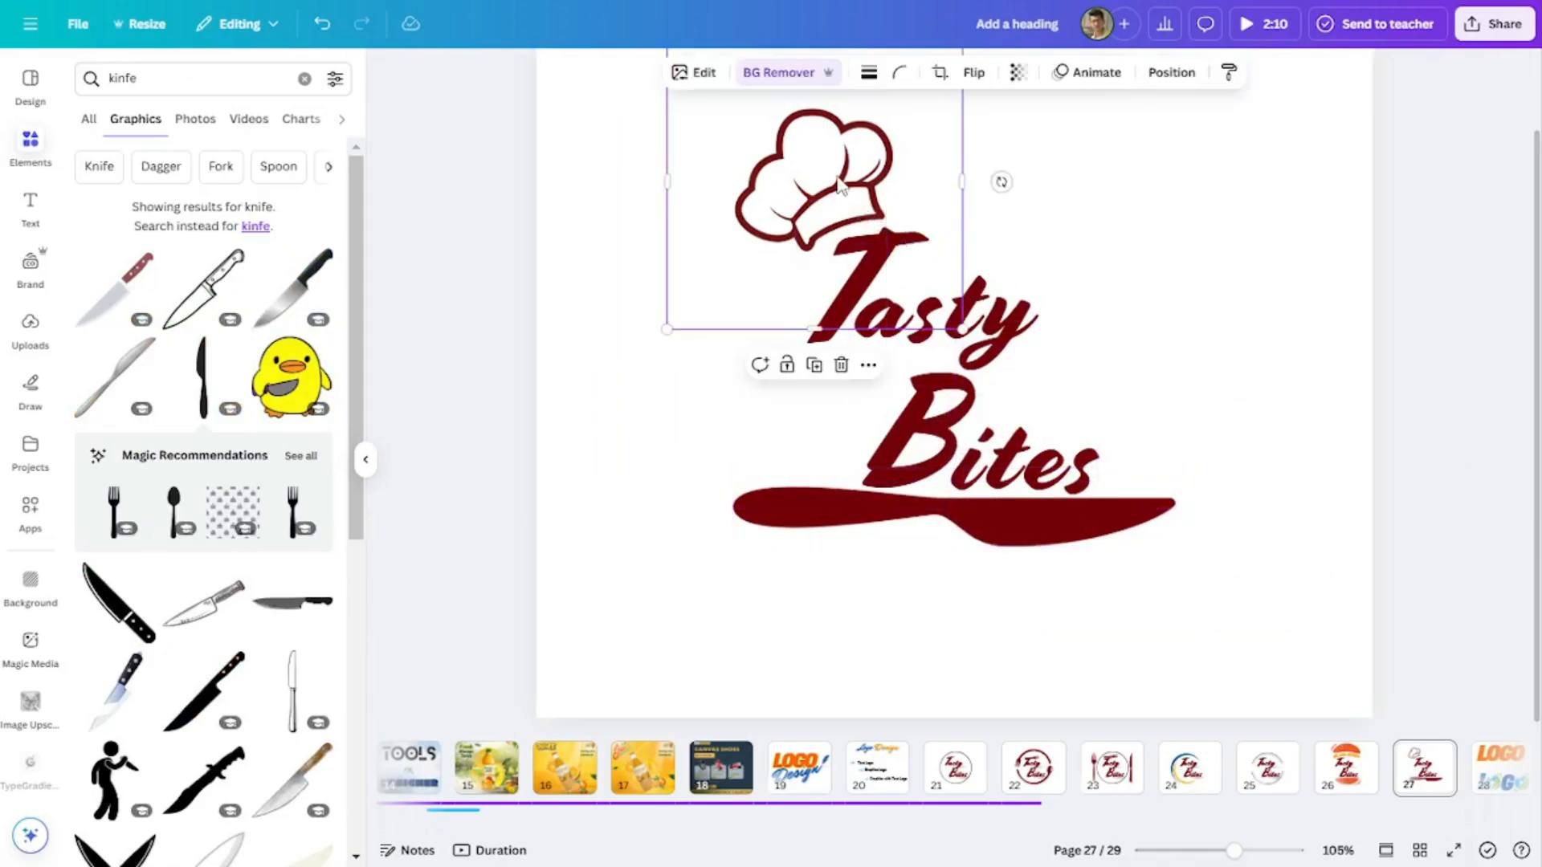
{"action": "left_click", "coordinate": [1276, 248]}
{"action": "scroll", "coordinate": [1280, 316], "scroll_direction": "down", "scroll_amount": 5}
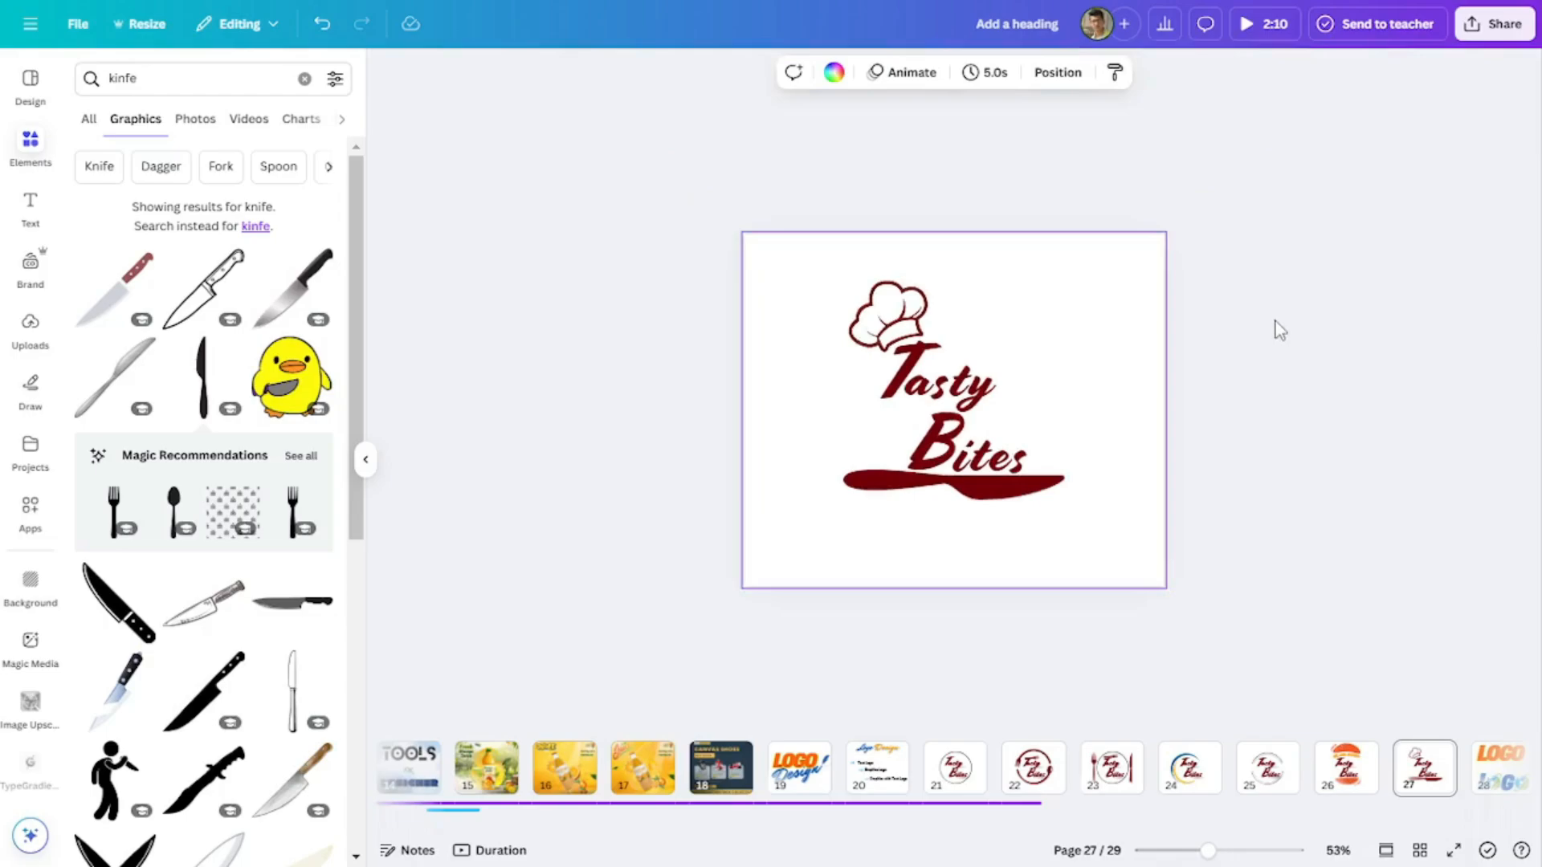
{"action": "scroll", "coordinate": [1280, 331], "scroll_direction": "up", "scroll_amount": 1}
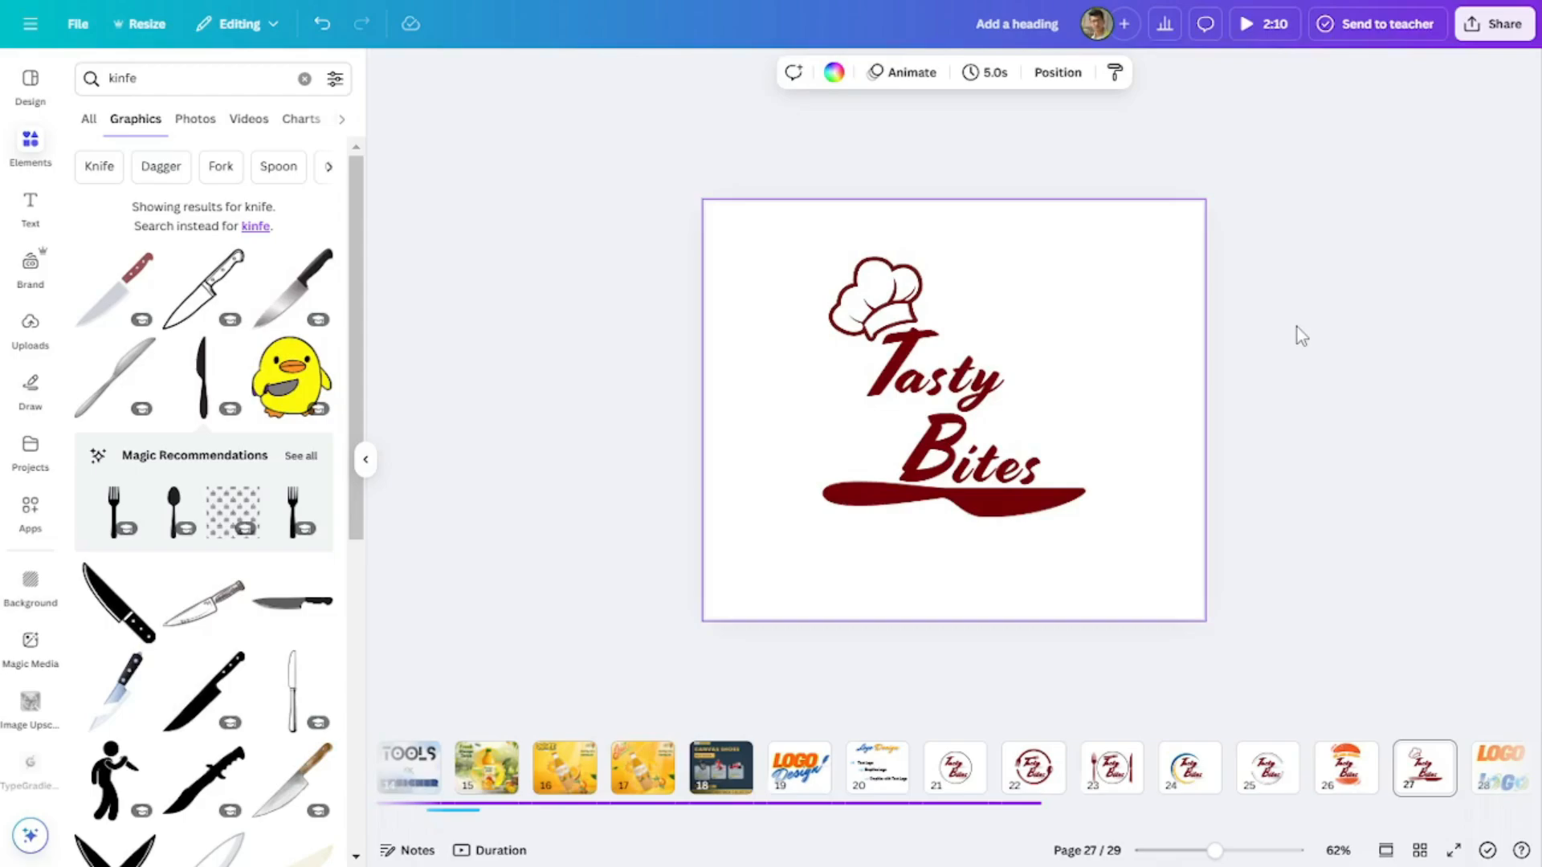
- Review the Tasty Bites logo variations on pages 21 to 27, looking closely at the chef hat and knife version
{"action": "left_click", "coordinate": [958, 788]}
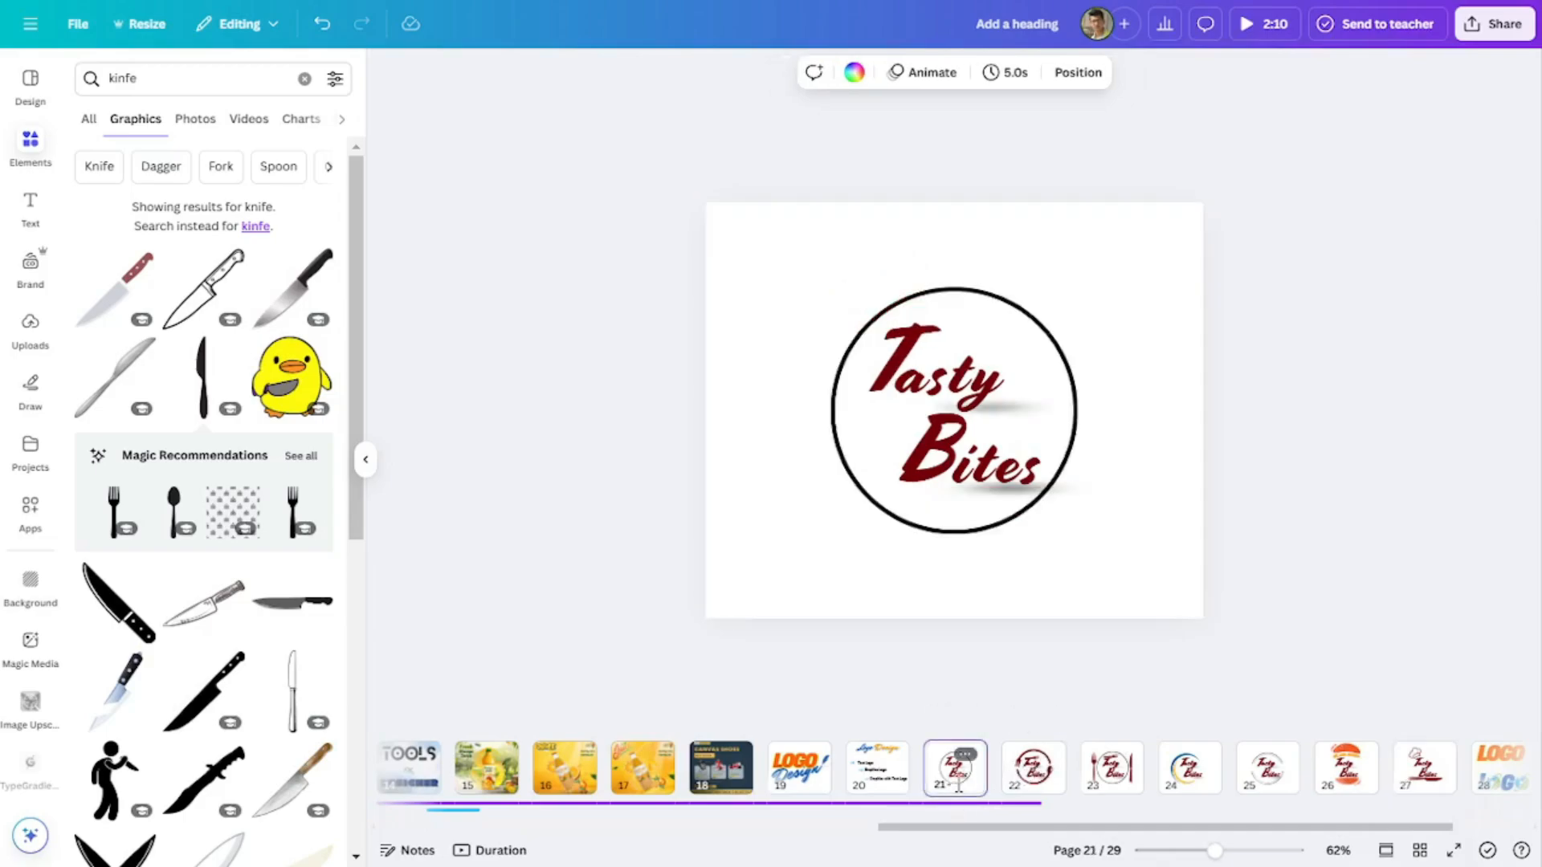
{"action": "left_click", "coordinate": [1036, 783]}
{"action": "left_click", "coordinate": [1112, 781]}
{"action": "left_click", "coordinate": [1190, 780]}
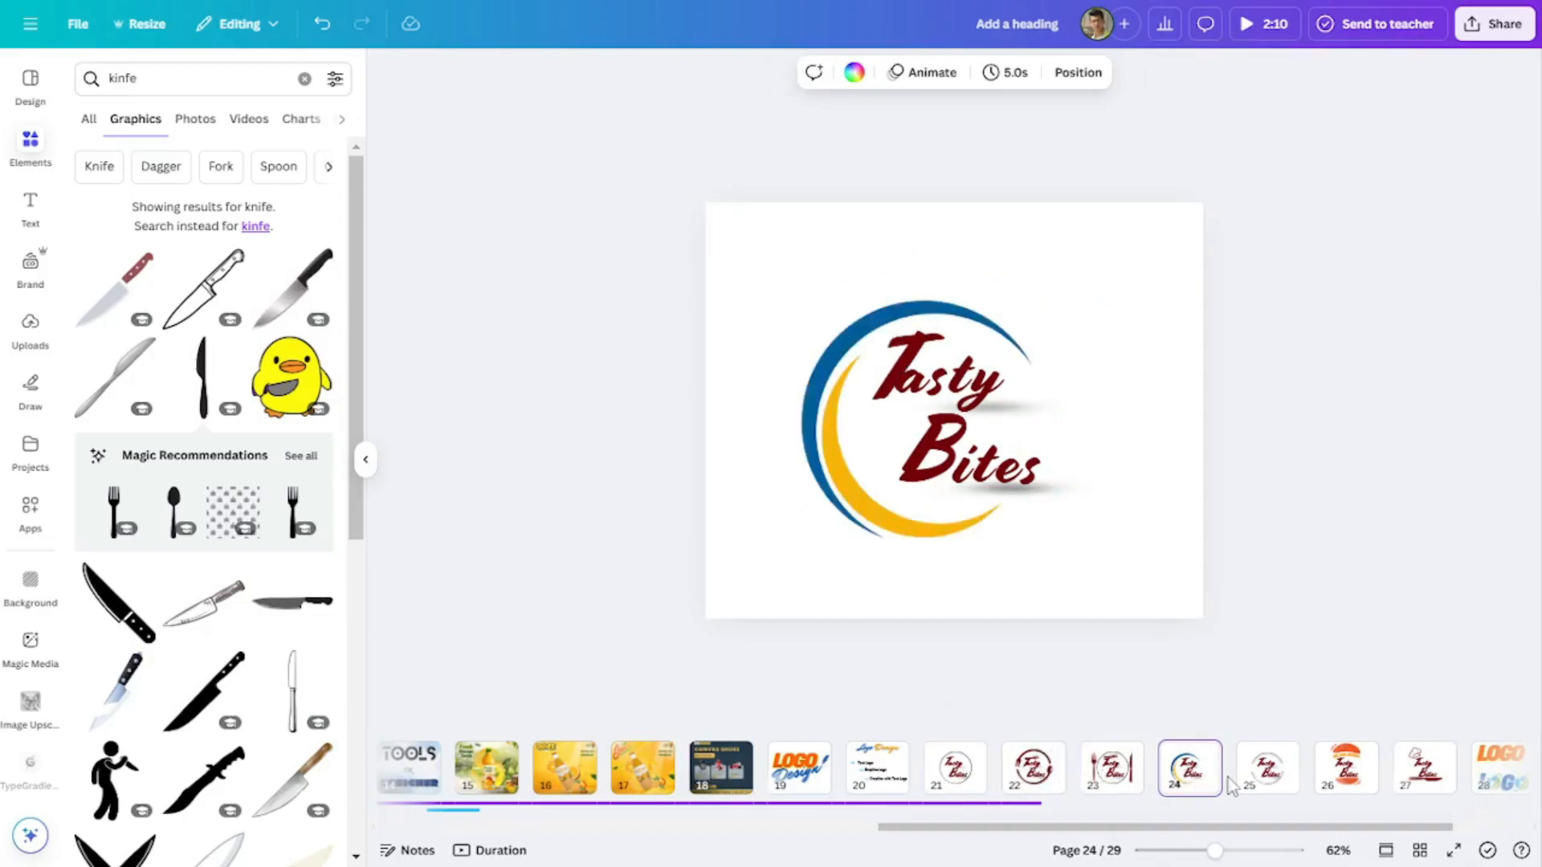
{"action": "left_click", "coordinate": [1365, 785]}
{"action": "left_click", "coordinate": [1411, 791]}
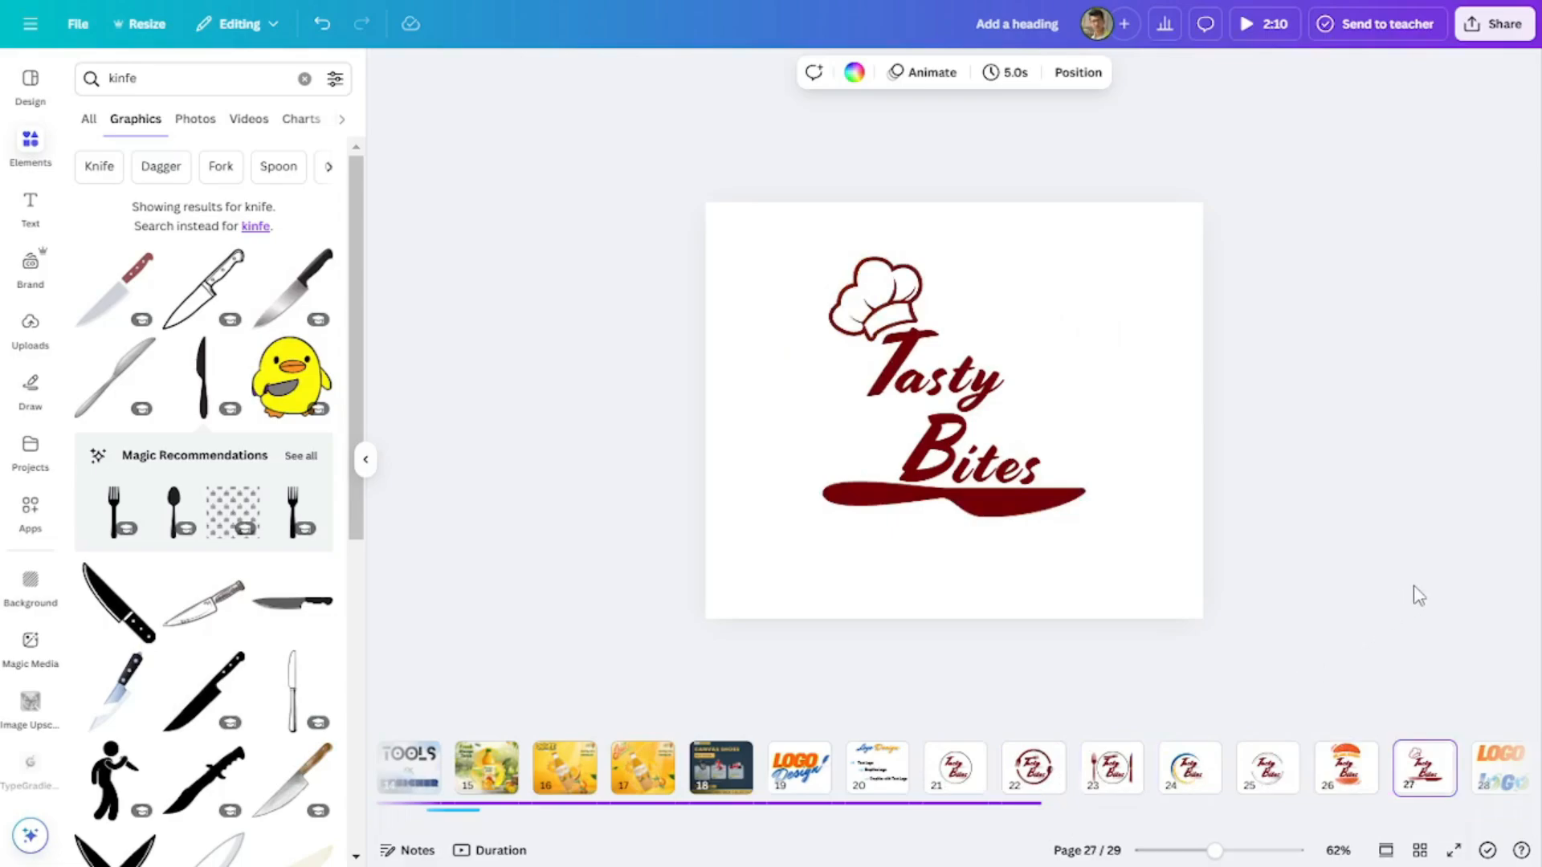
{"action": "scroll", "coordinate": [1434, 555], "scroll_direction": "up", "scroll_amount": 5}
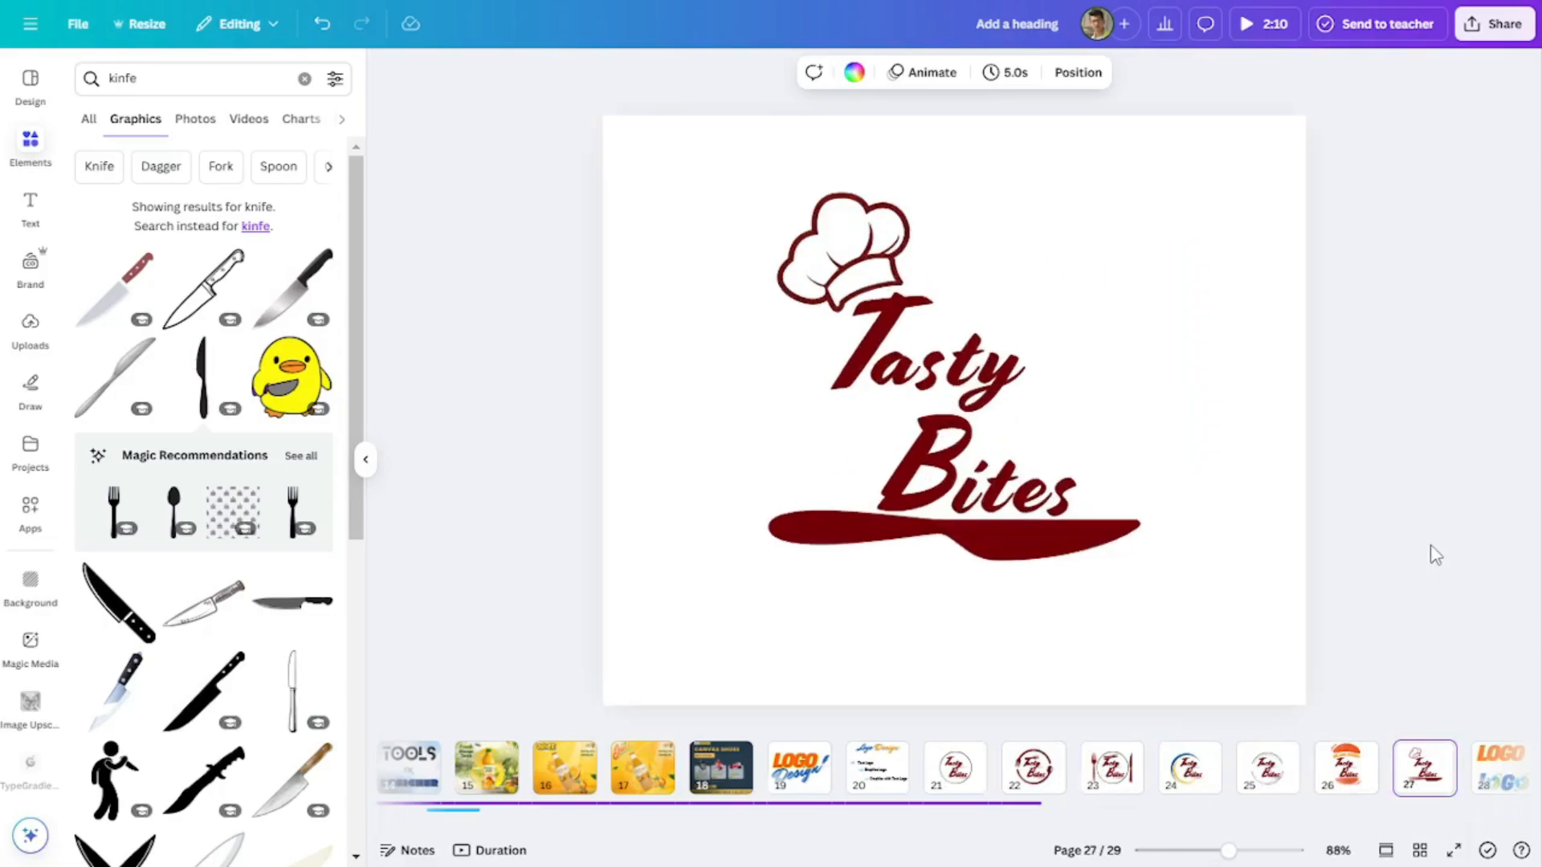
{"action": "scroll", "coordinate": [1433, 547], "scroll_direction": "down", "scroll_amount": 2}
- Download only the current page 27 as a PNG with a transparent background
{"action": "left_click", "coordinate": [1482, 28]}
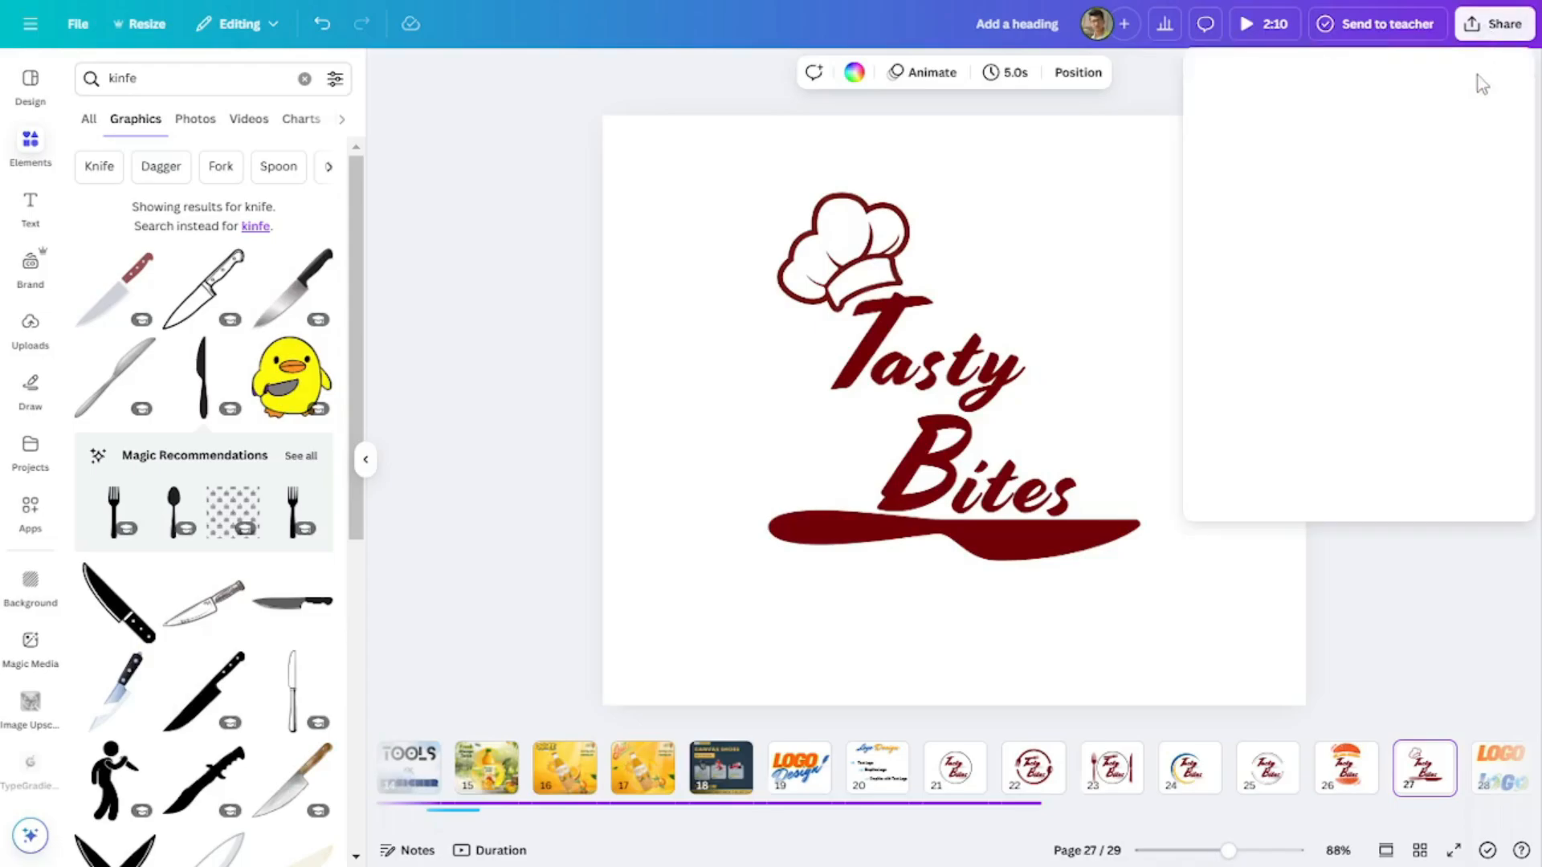
{"action": "left_click", "coordinate": [1253, 354]}
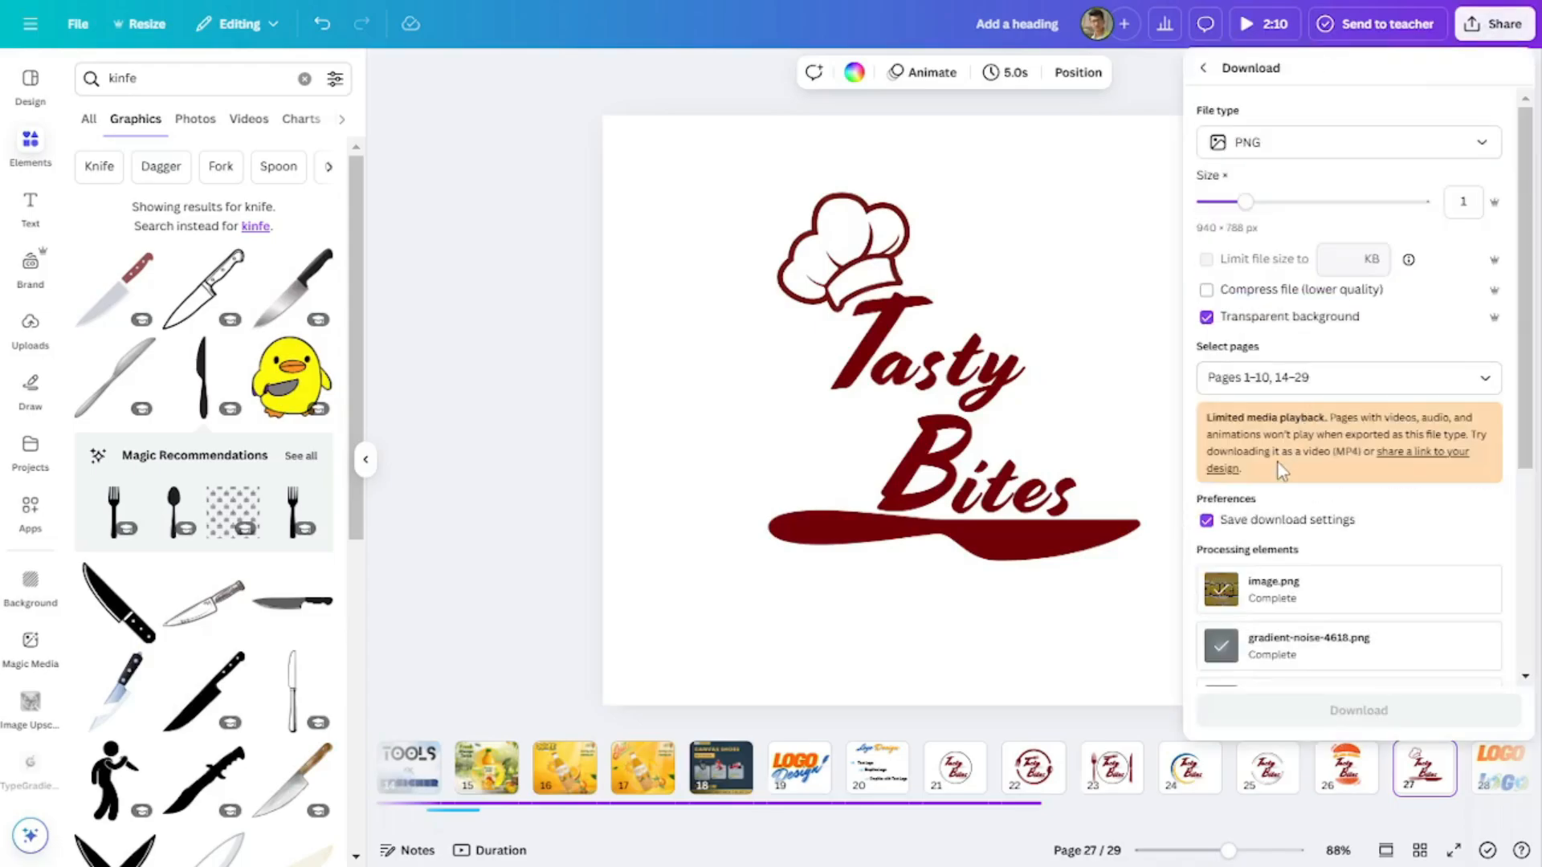
{"action": "left_click", "coordinate": [1353, 376]}
{"action": "left_click", "coordinate": [1349, 462]}
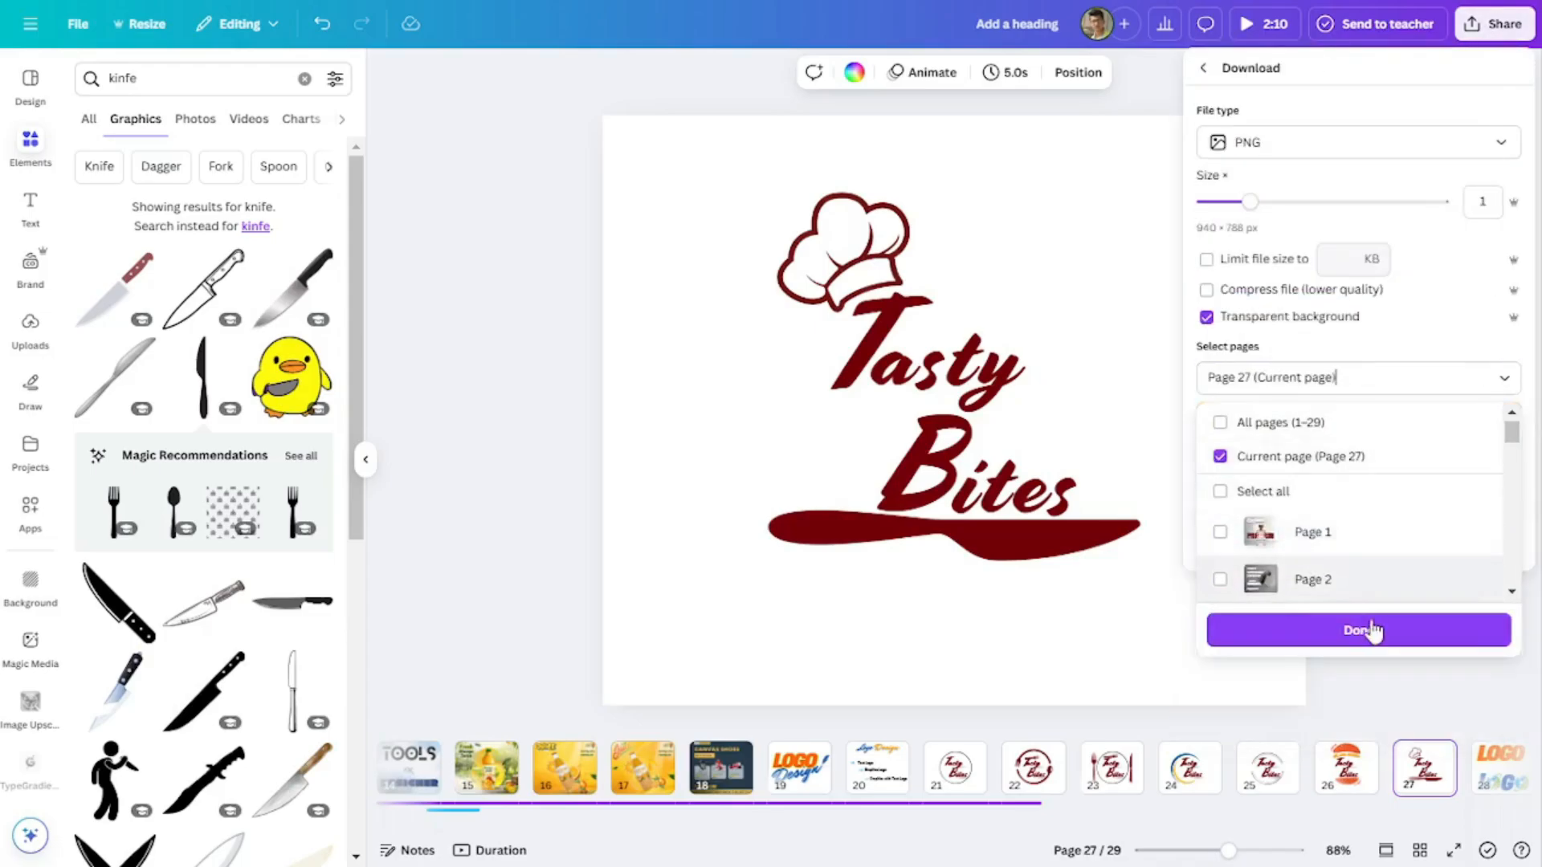
{"action": "left_click", "coordinate": [1369, 631]}
{"action": "left_click", "coordinate": [1401, 544]}
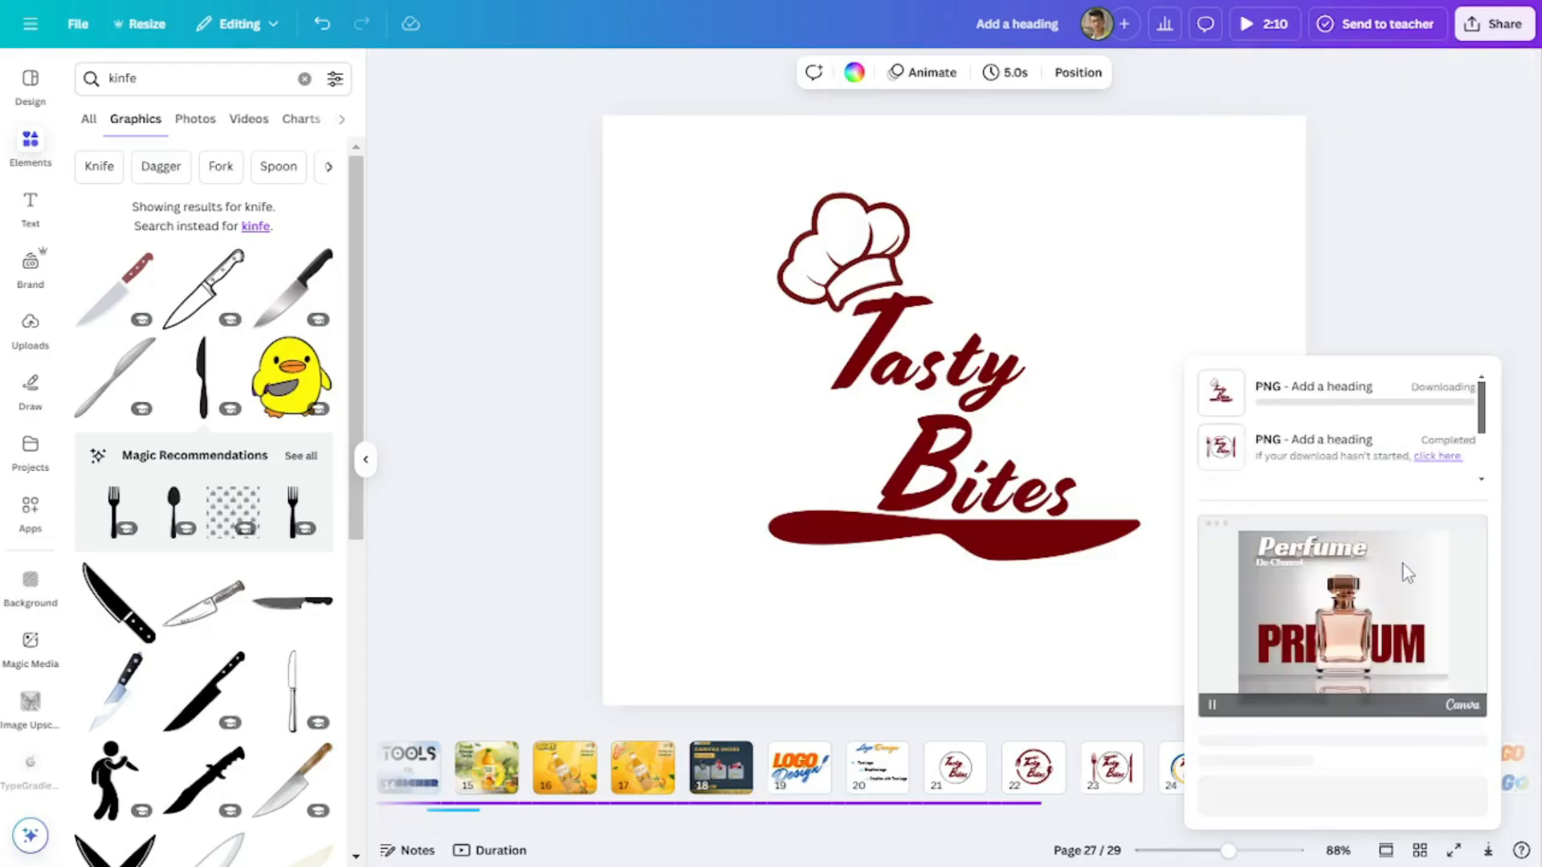
- Leave full screen, delete the duplicate circle logo page 25 and insert a blank page after the chef hat logo
{"action": "key", "text": "F11"}
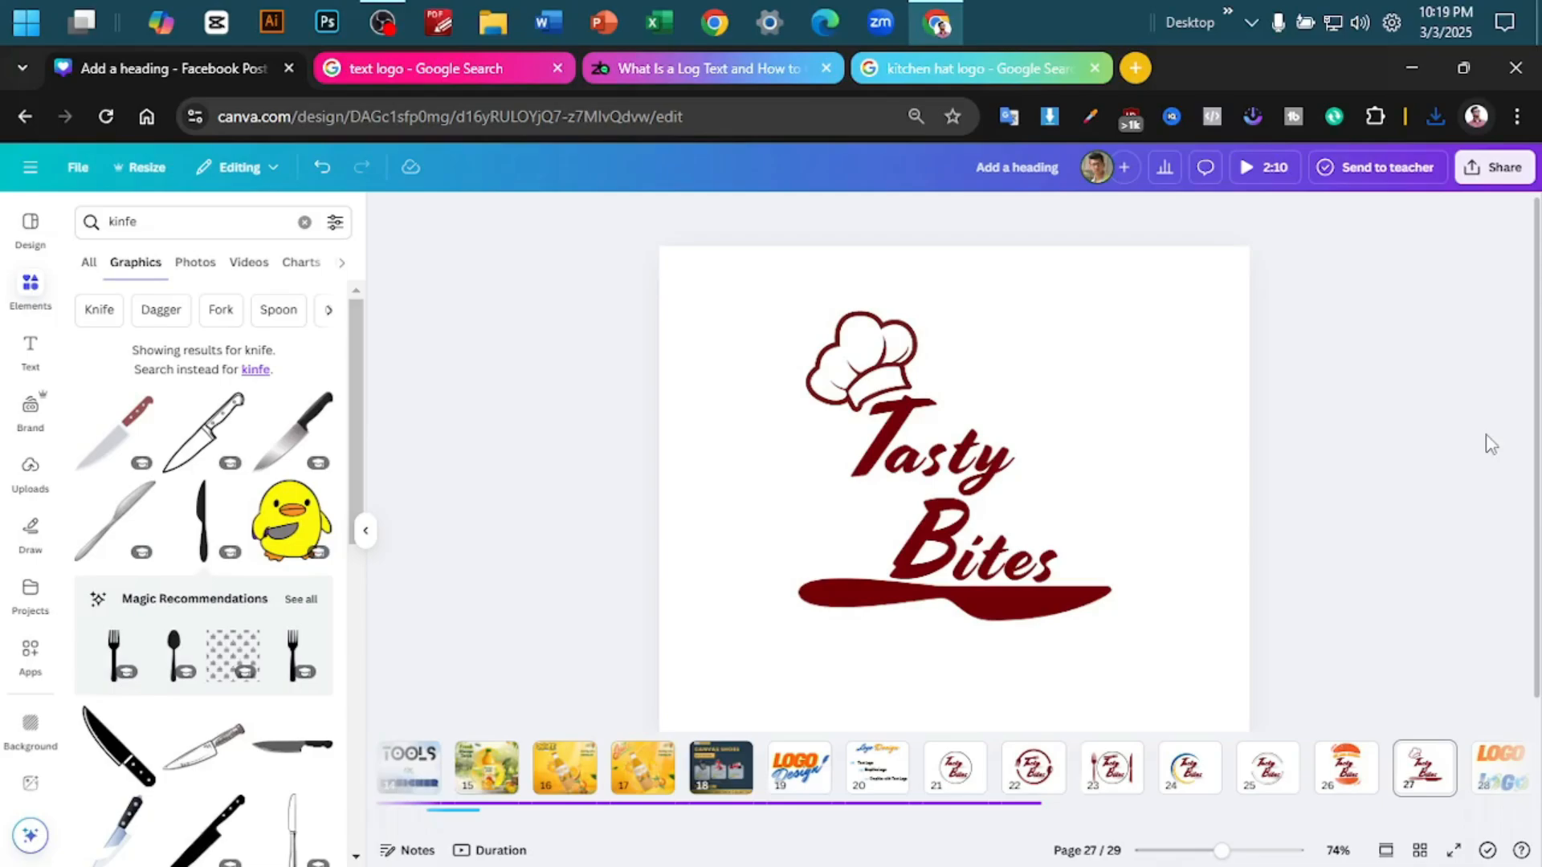
{"action": "left_click", "coordinate": [1250, 787]}
{"action": "key", "text": "Delete"}
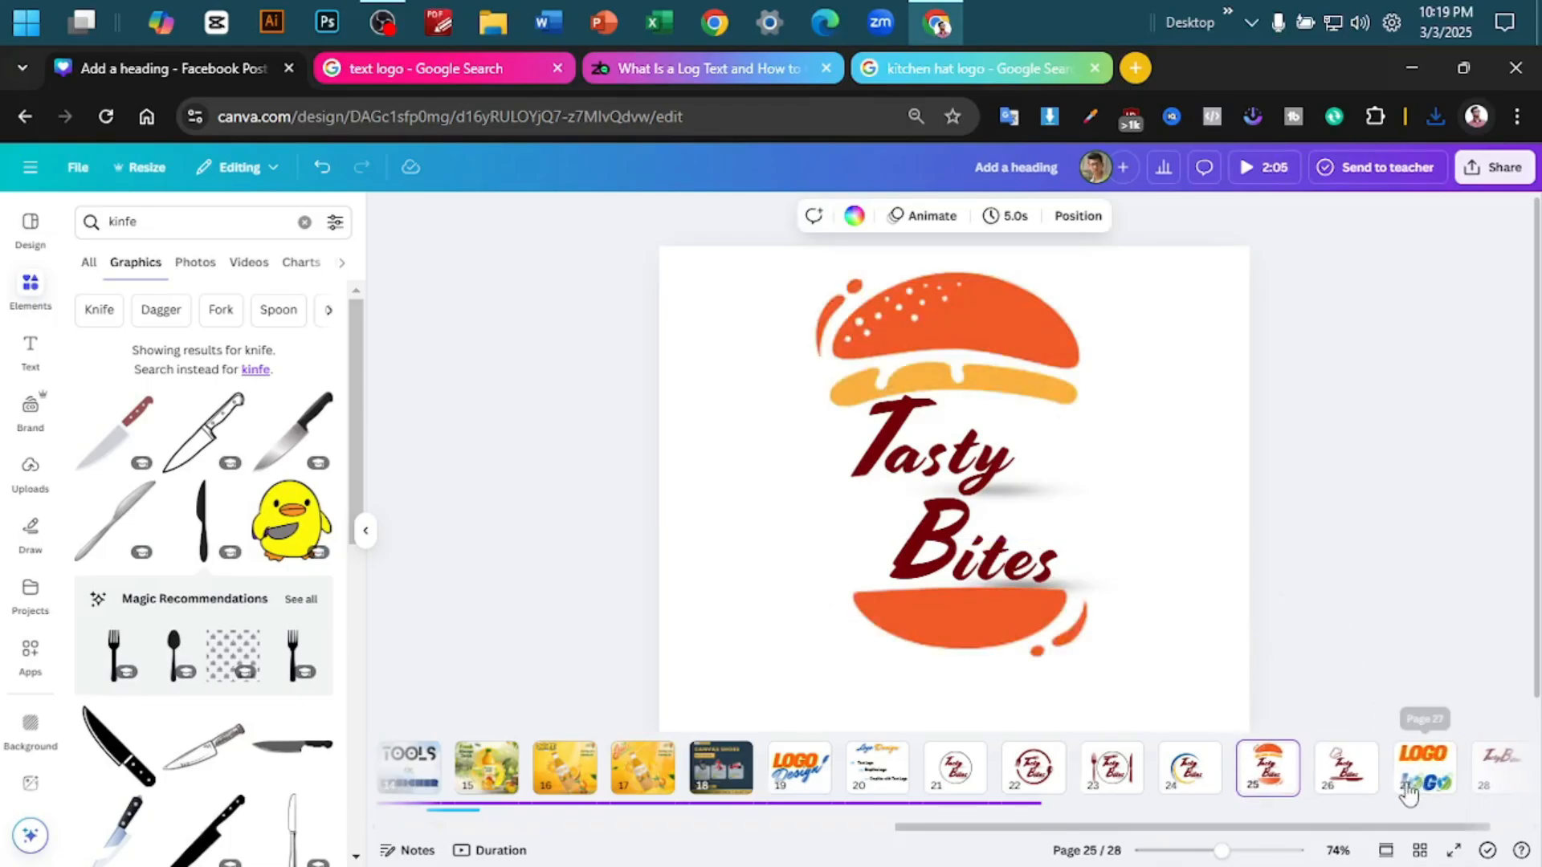
{"action": "left_click", "coordinate": [1385, 769]}
{"action": "left_click", "coordinate": [1355, 779]}
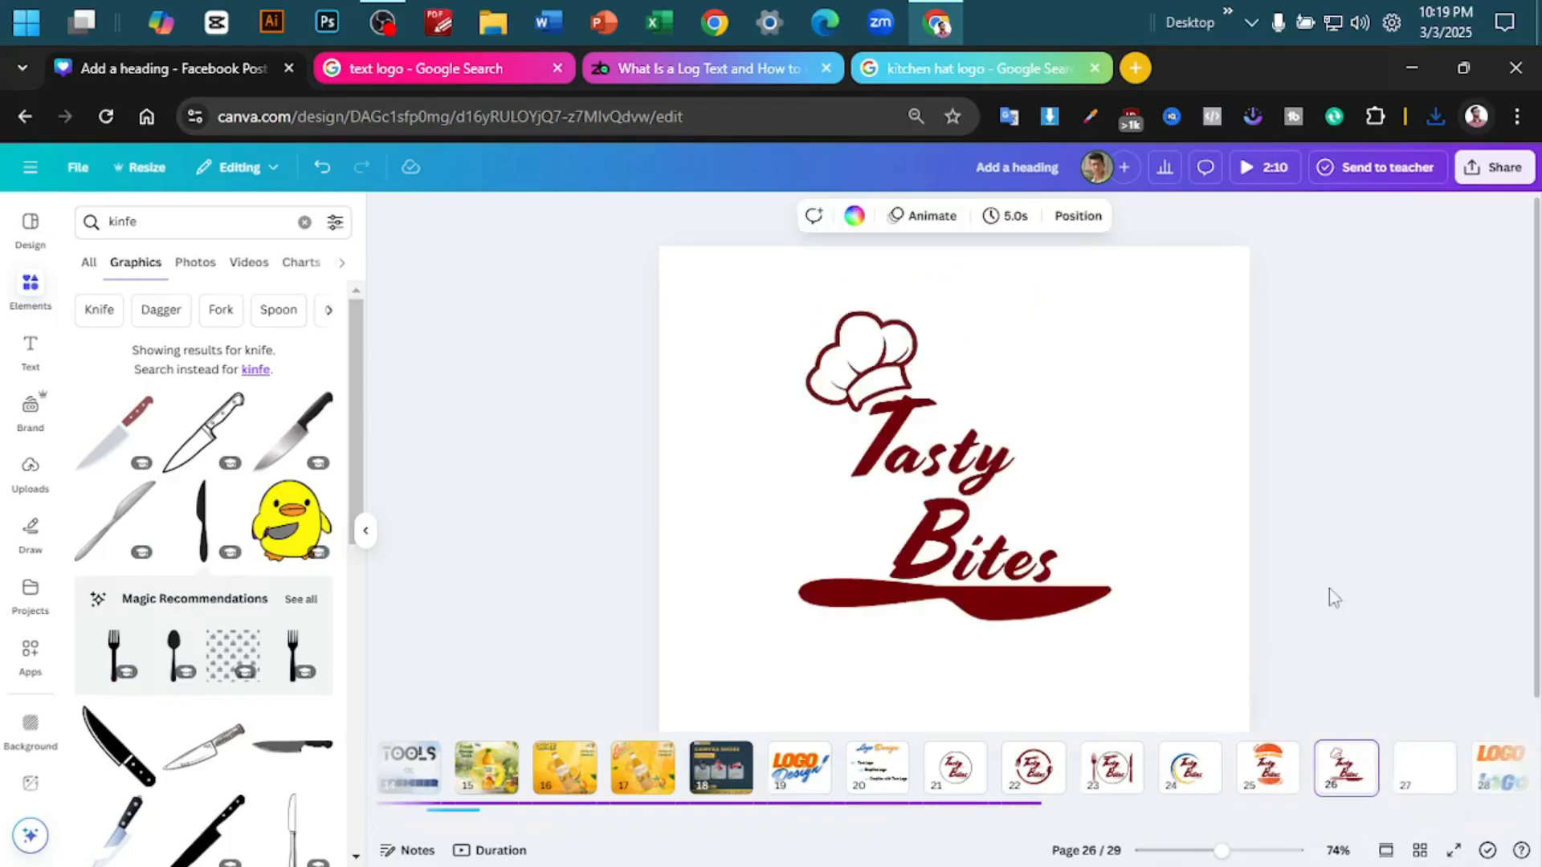
- Open Add a heading (9).png from the Chrome downloads folder to examine the exported circle logo, and review the logos on pages 24, 26 and 22
{"action": "left_click", "coordinate": [954, 769]}
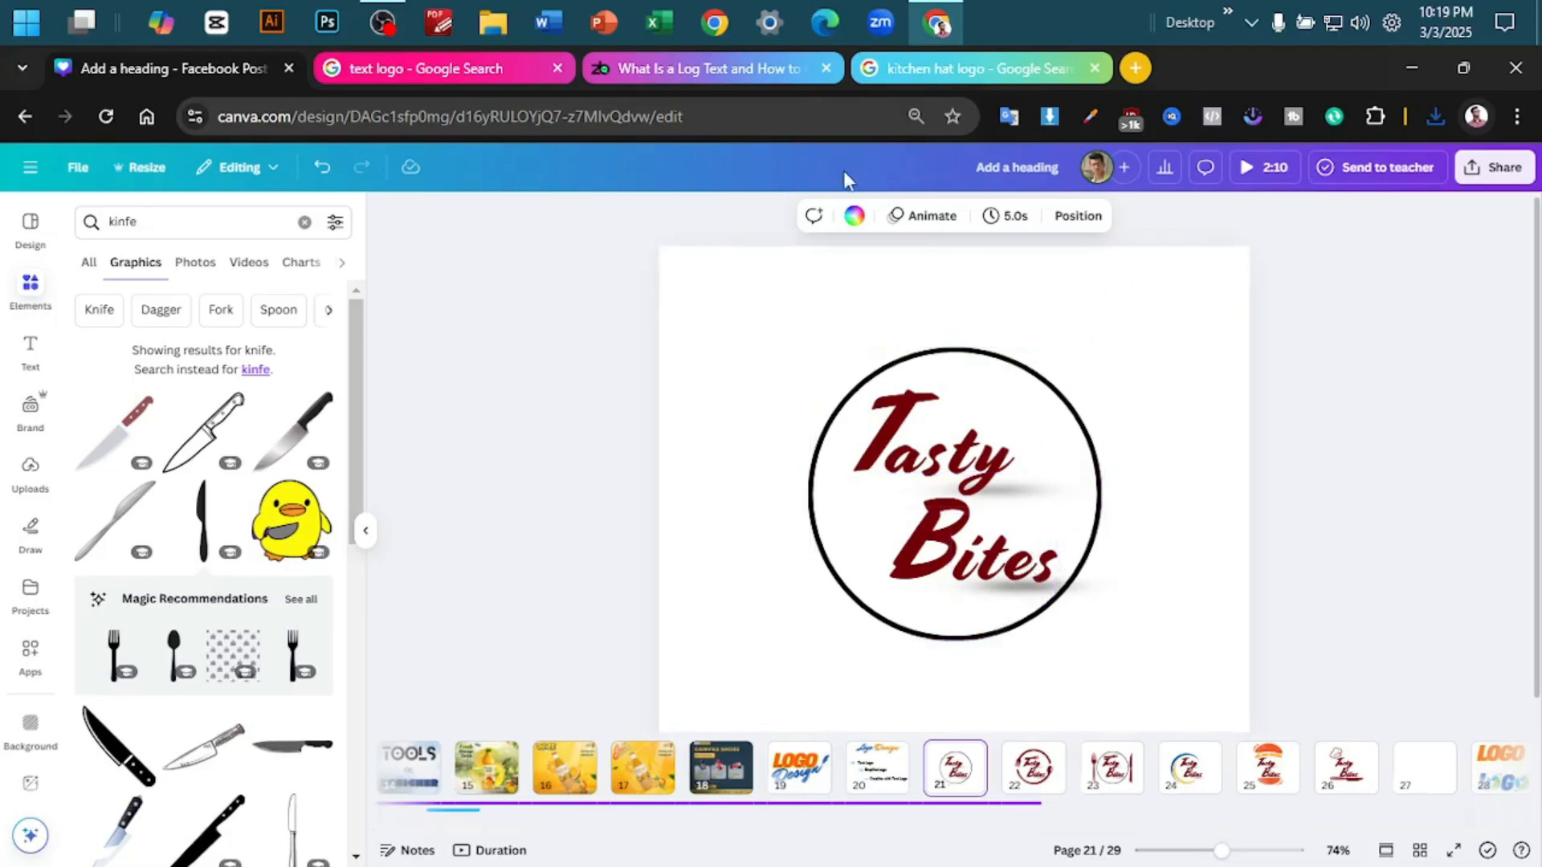
{"action": "left_click", "coordinate": [484, 10]}
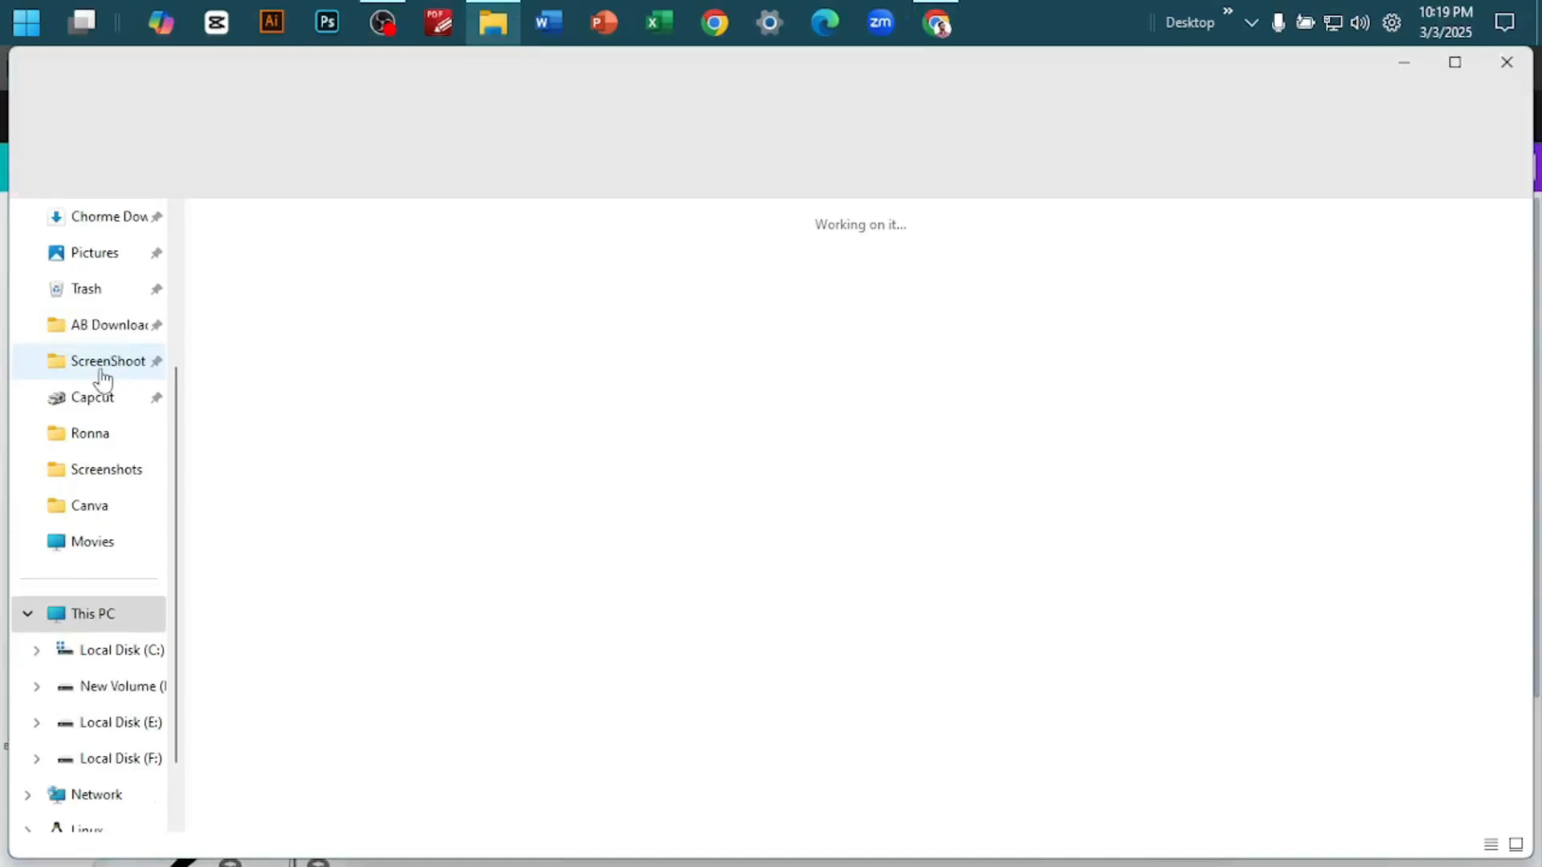
{"action": "left_click", "coordinate": [95, 216]}
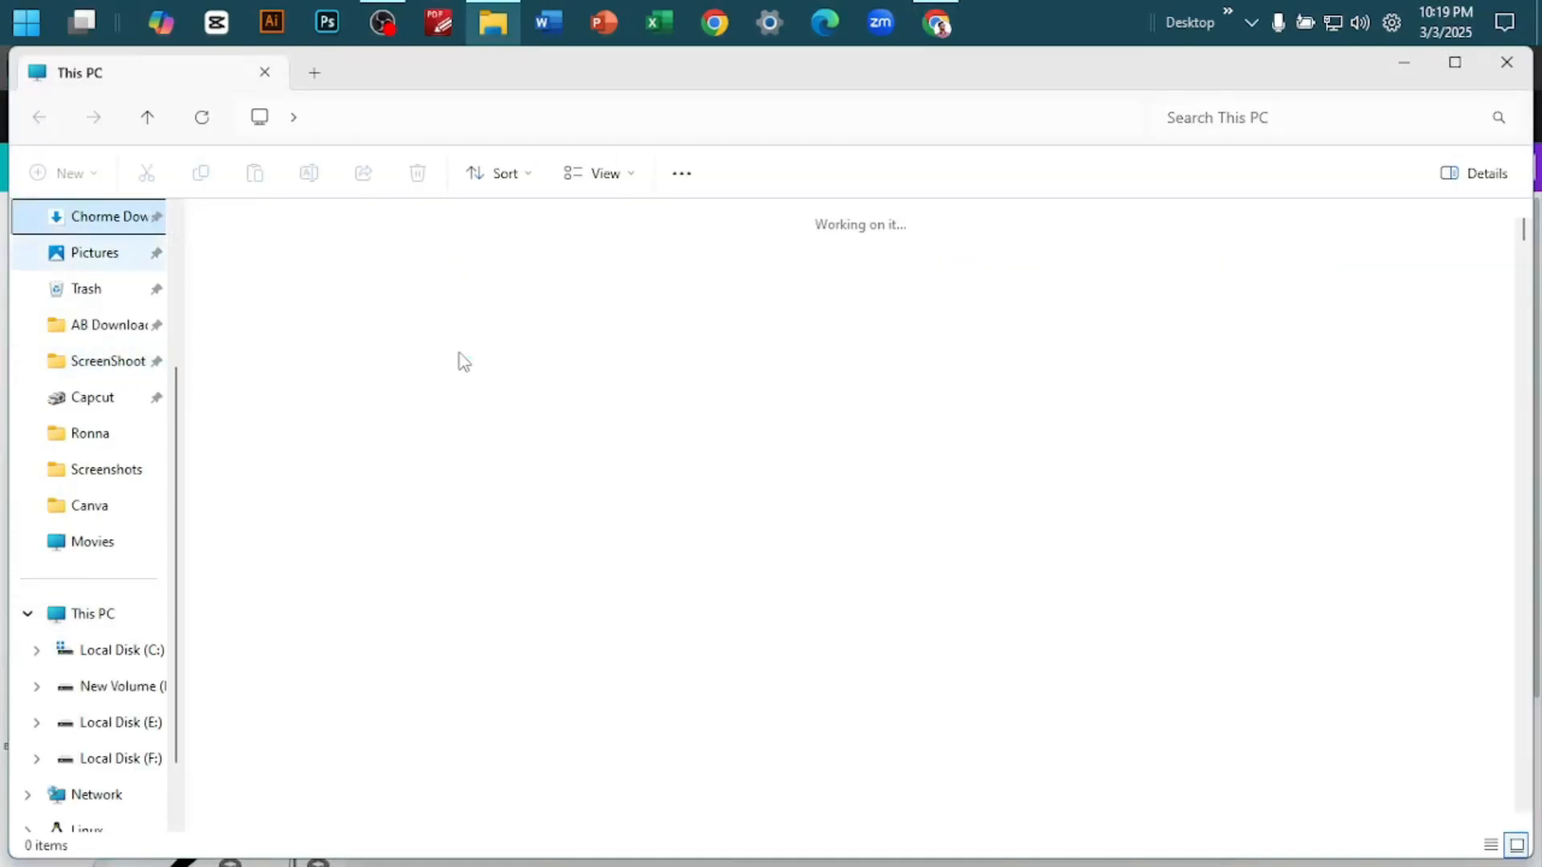
{"action": "double_click", "coordinate": [783, 265]}
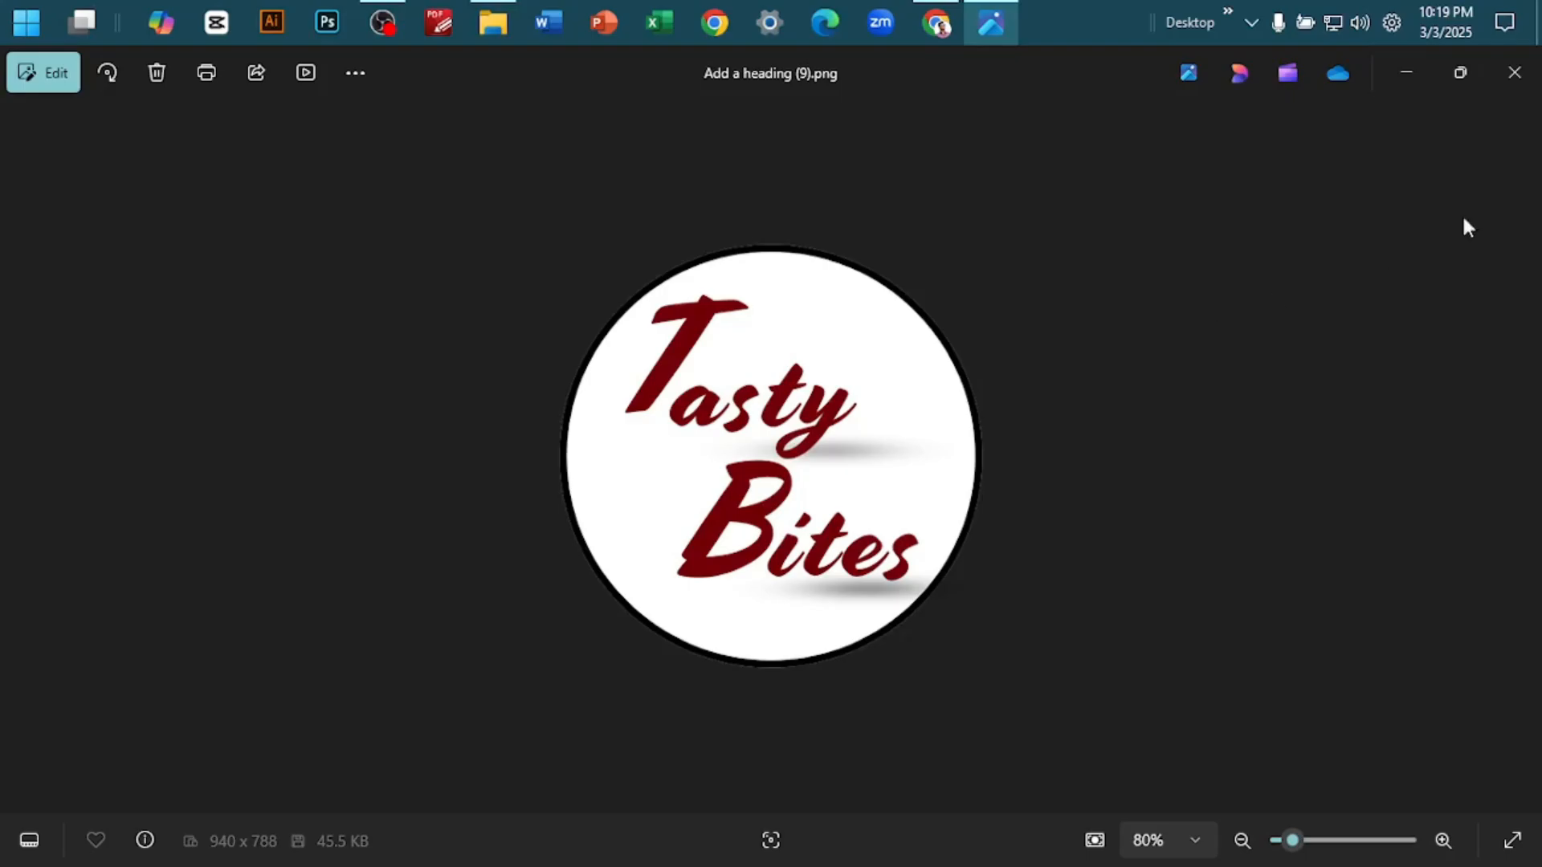
{"action": "left_click", "coordinate": [1394, 80]}
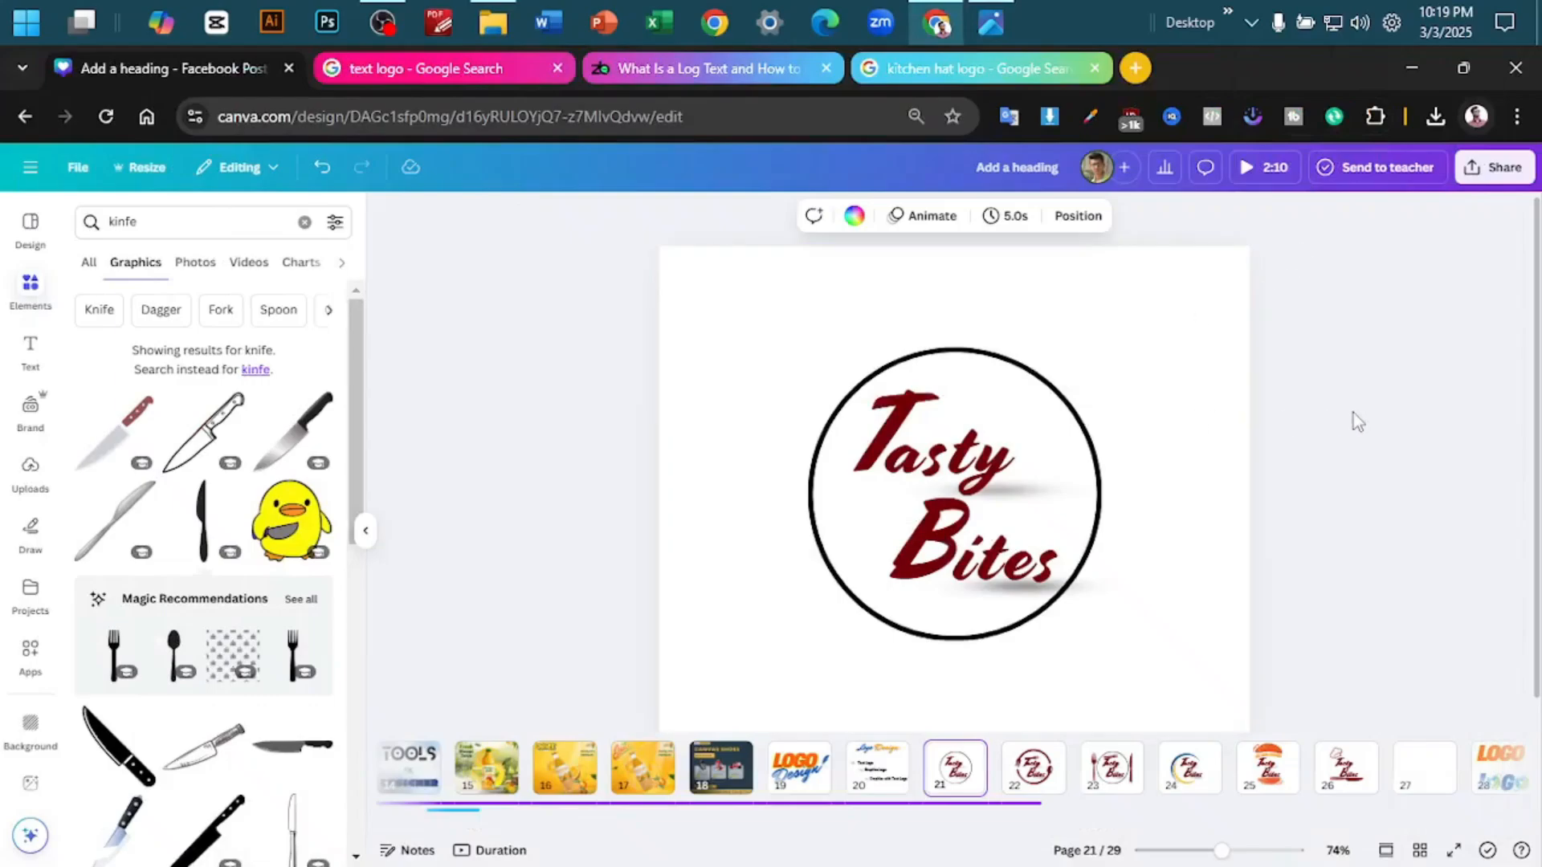
{"action": "left_click", "coordinate": [1188, 769]}
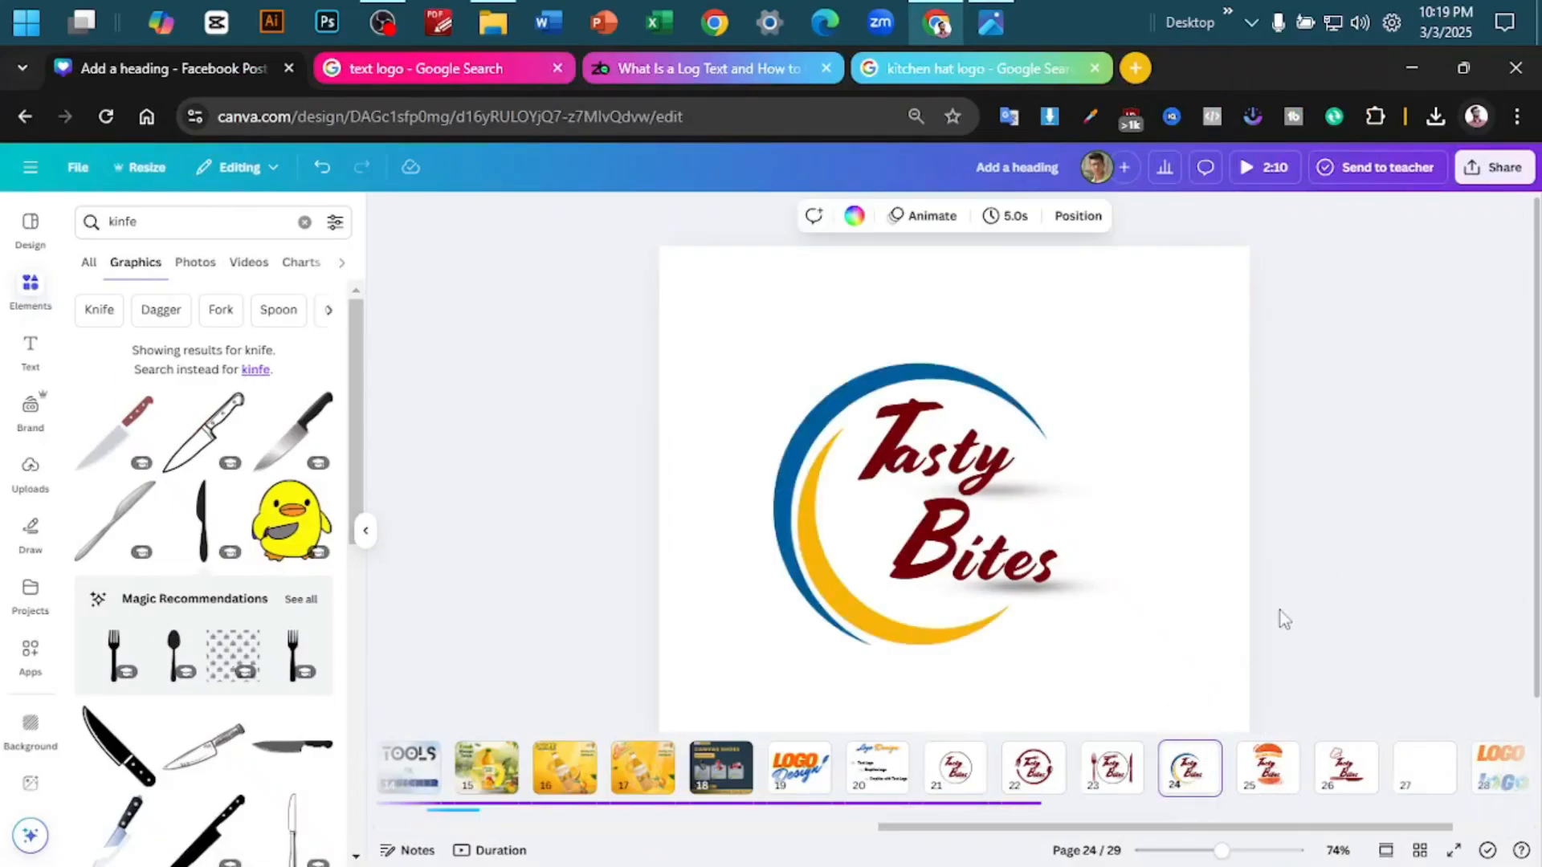
{"action": "left_click_drag", "start_coordinate": [885, 634], "coordinate": [891, 627]}
{"action": "left_click", "coordinate": [1349, 630]}
{"action": "left_click", "coordinate": [1357, 783]}
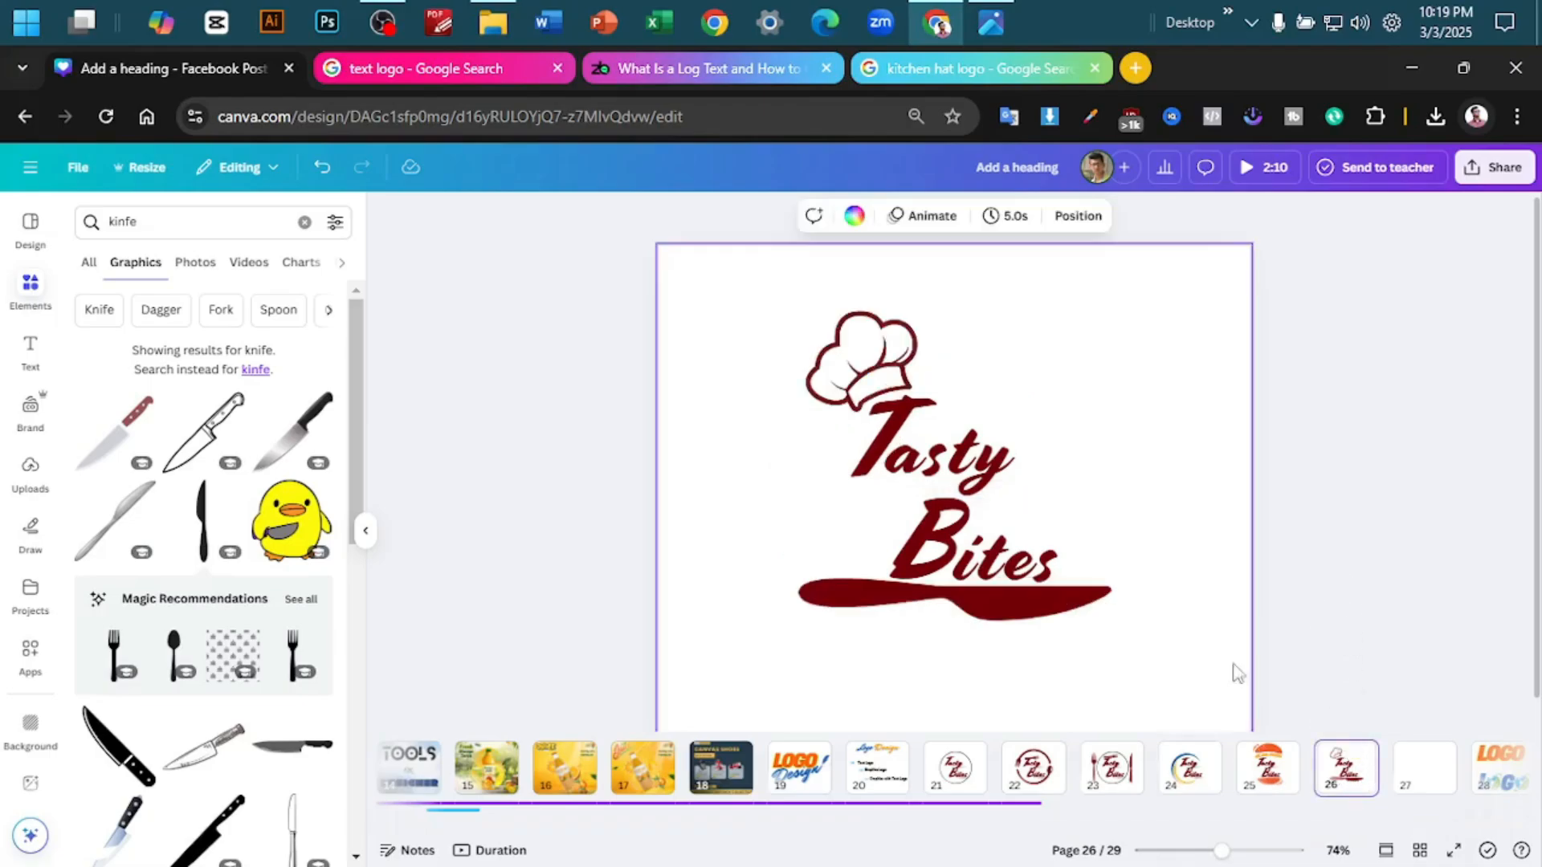
{"action": "left_click", "coordinate": [1044, 763]}
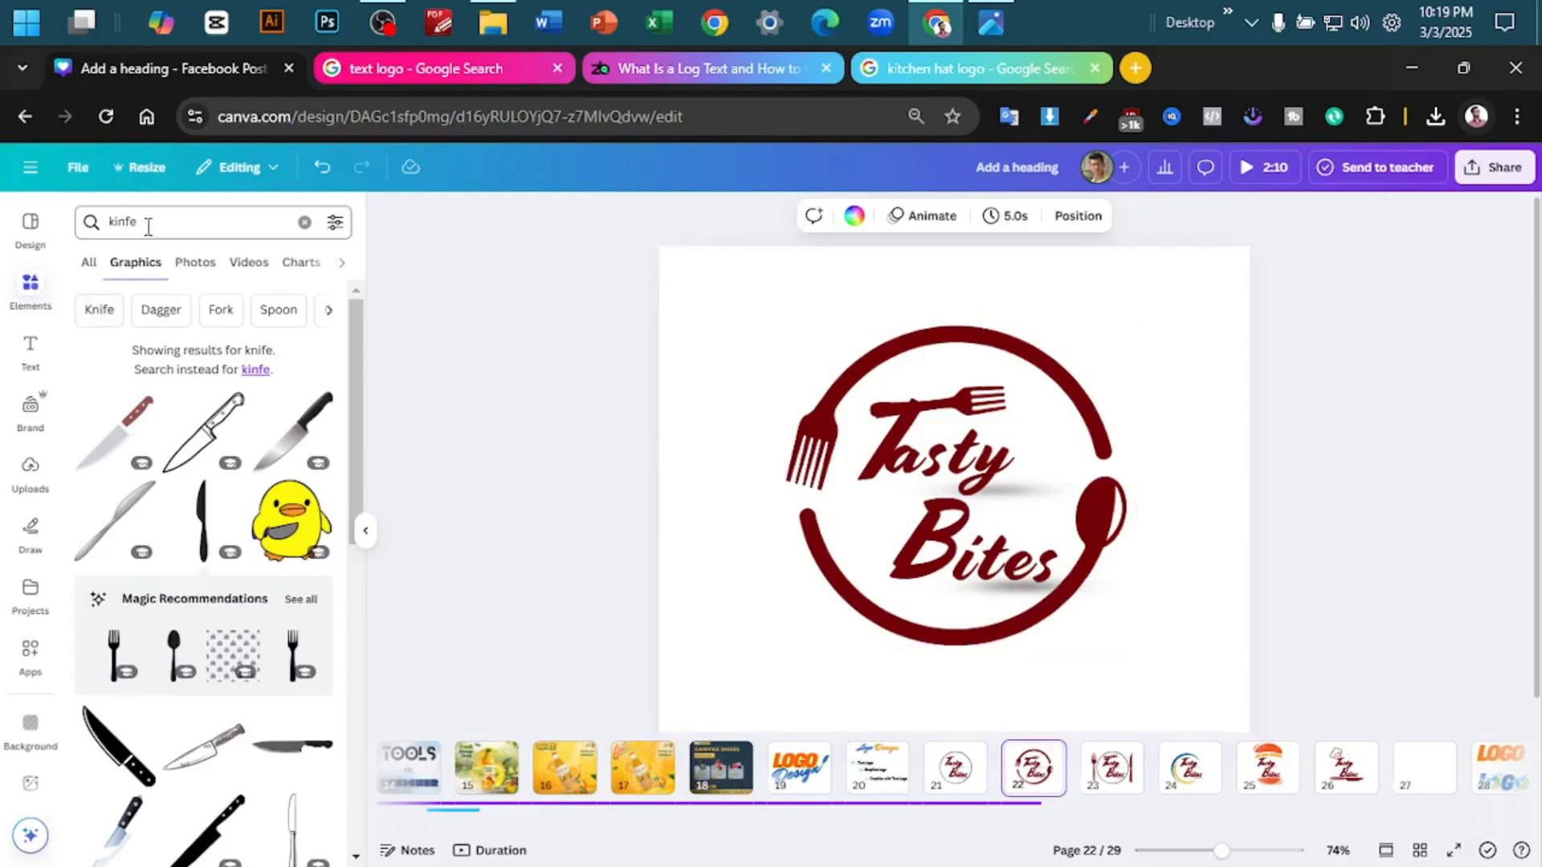
- Try placing an enlarged circle frame, found by searching the elements for "frame", over the fork and spoon logo on page 22
{"action": "left_click", "coordinate": [304, 222]}
{"action": "type", "text": "frame"}
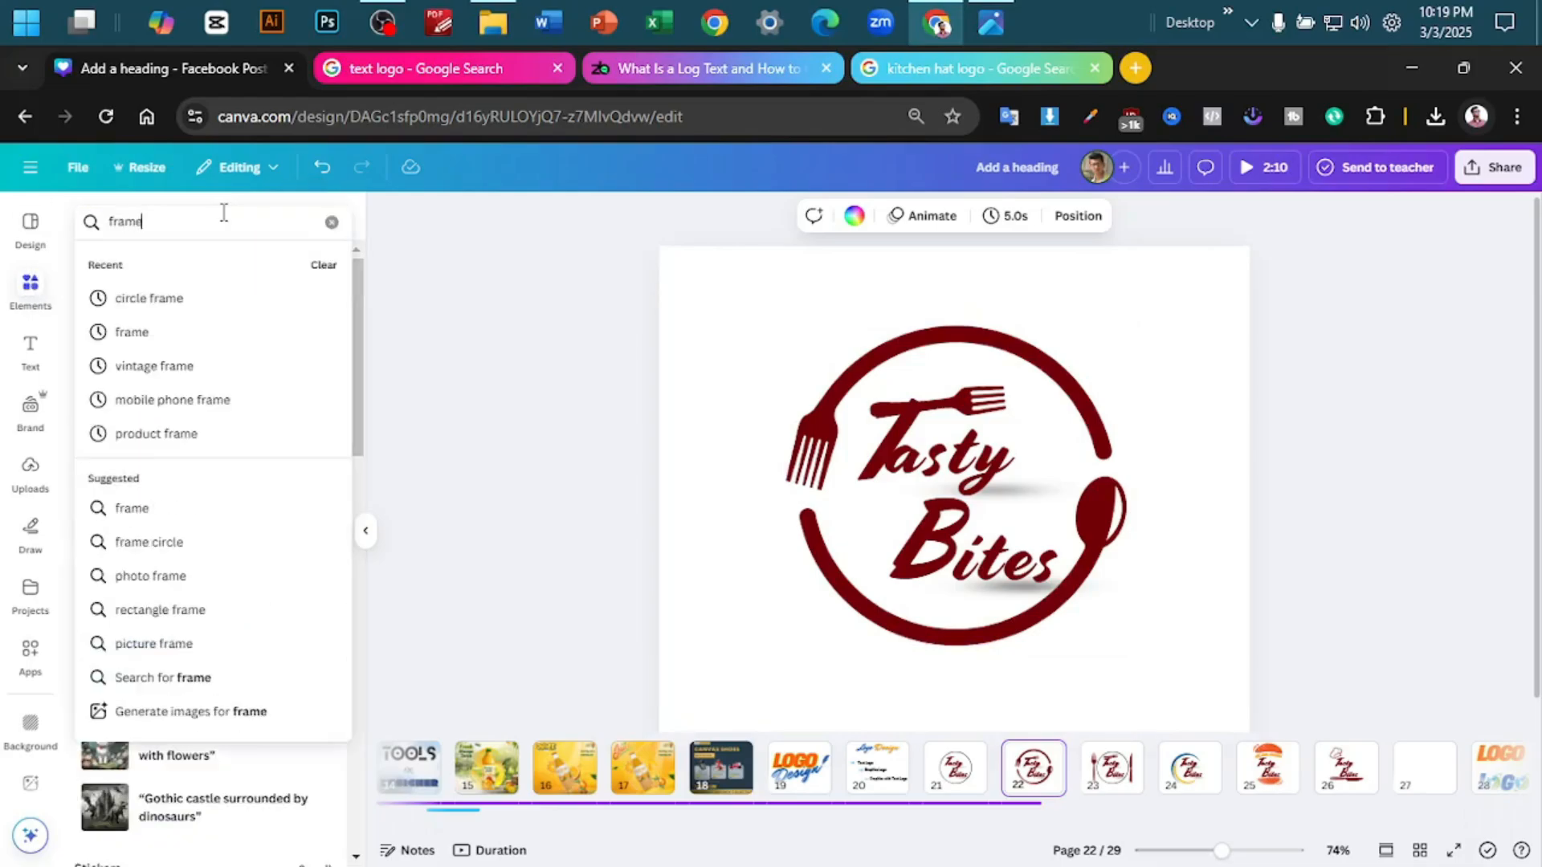
{"action": "key", "text": "Return"}
{"action": "scroll", "coordinate": [257, 401], "scroll_direction": "down", "scroll_amount": 2}
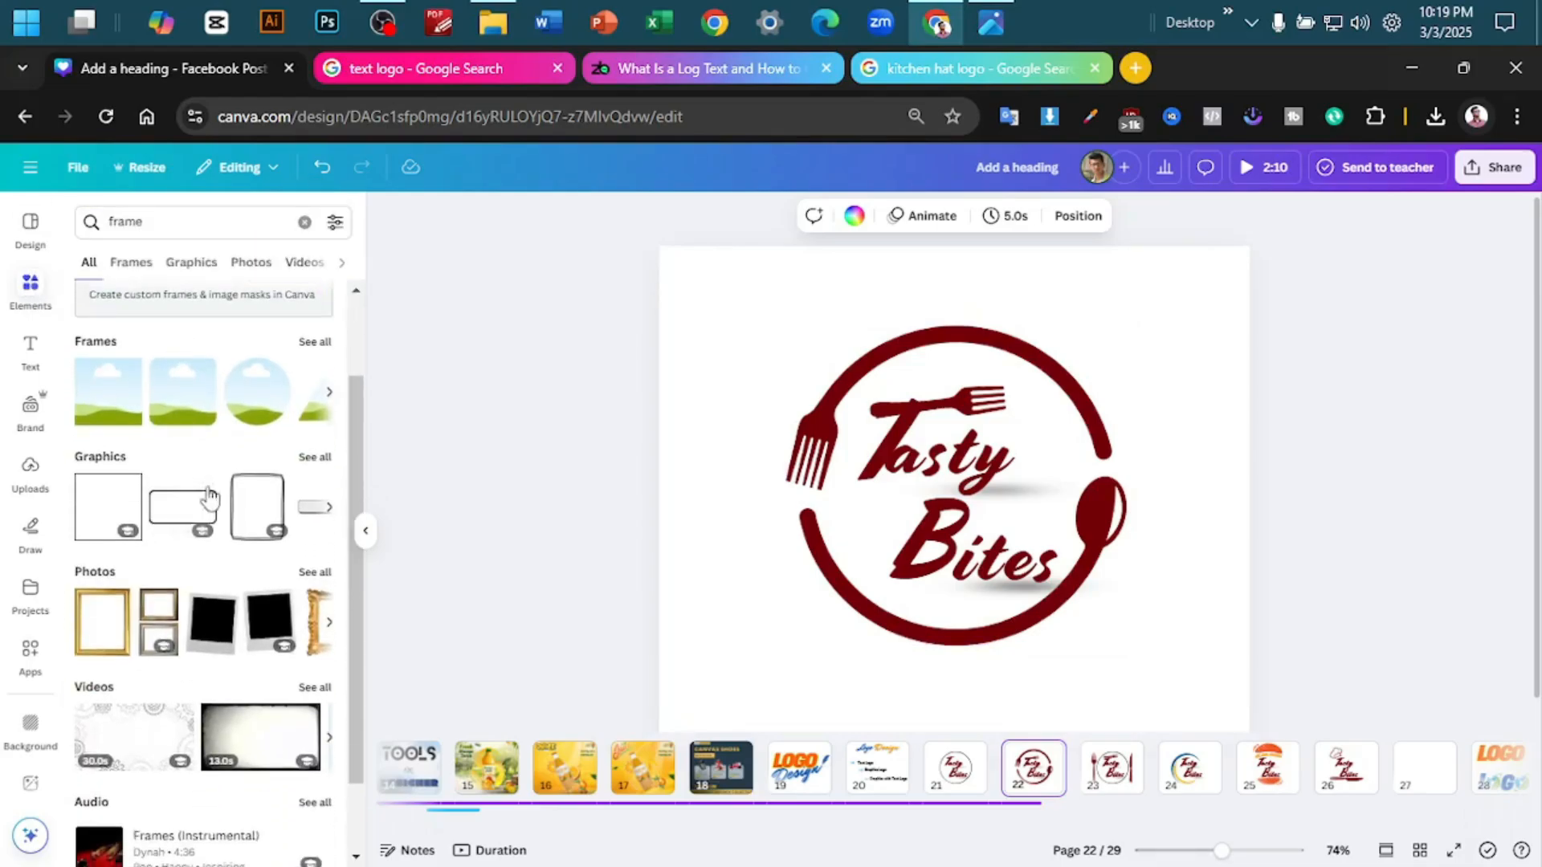
{"action": "left_click", "coordinate": [261, 417]}
{"action": "left_click_drag", "start_coordinate": [1035, 482], "coordinate": [855, 468]}
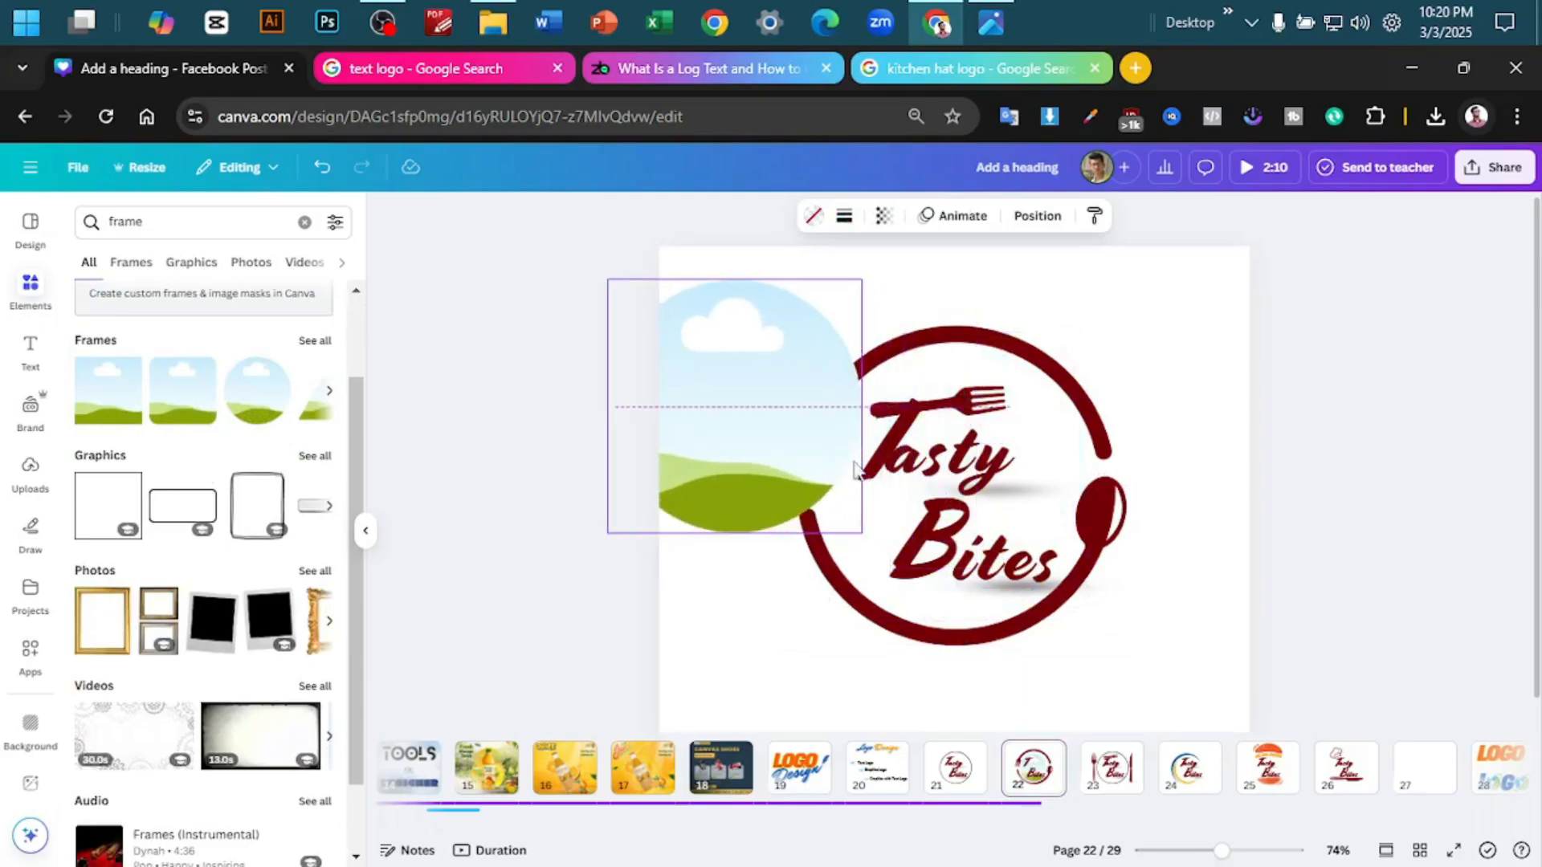
{"action": "left_click_drag", "start_coordinate": [862, 533], "coordinate": [979, 539]}
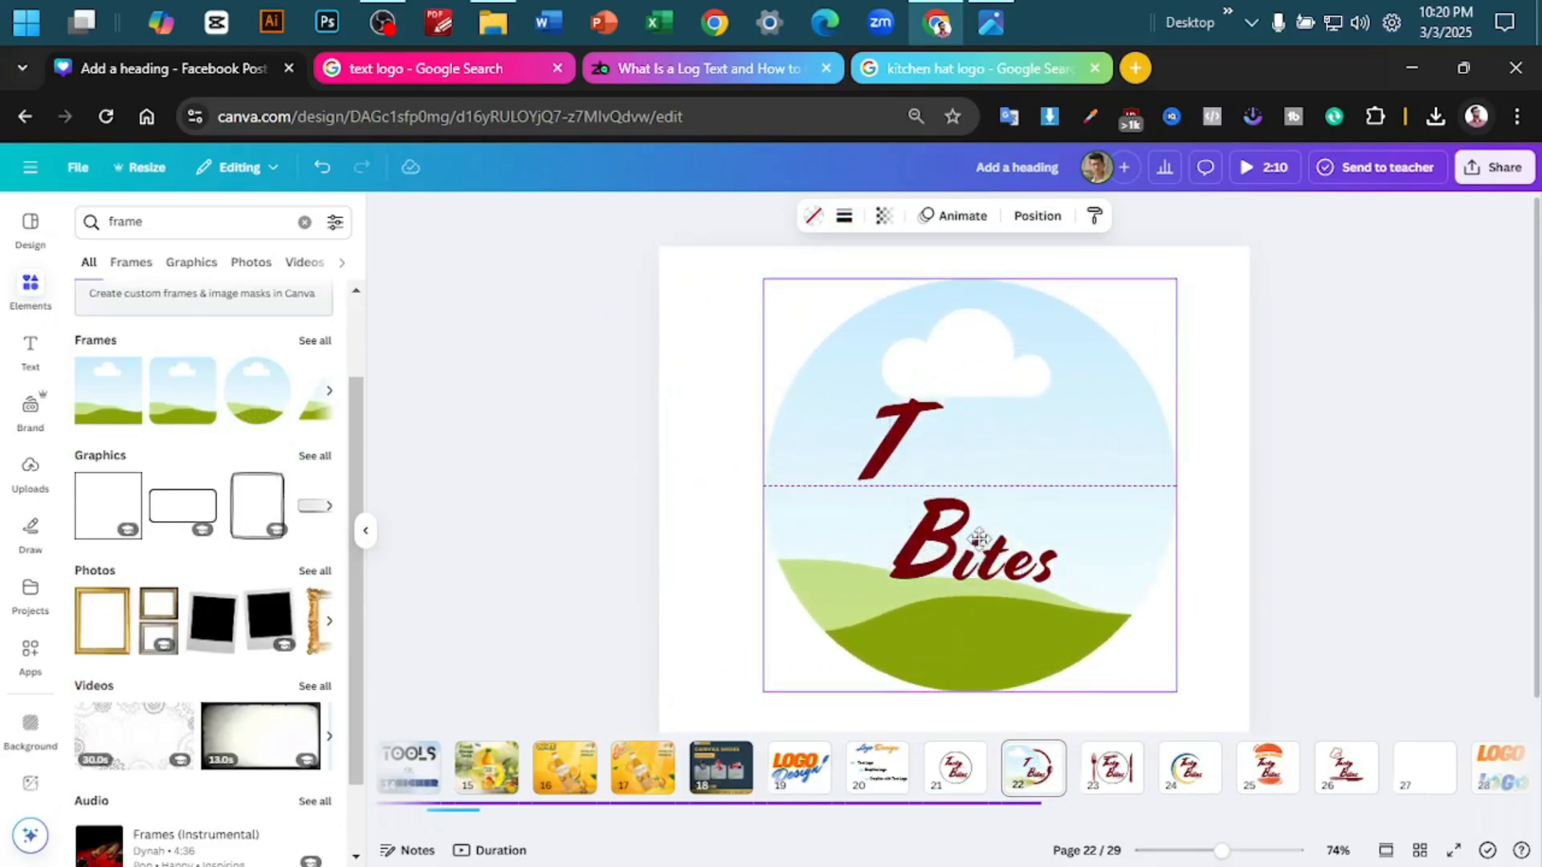
{"action": "left_click_drag", "start_coordinate": [979, 539], "coordinate": [726, 492]}
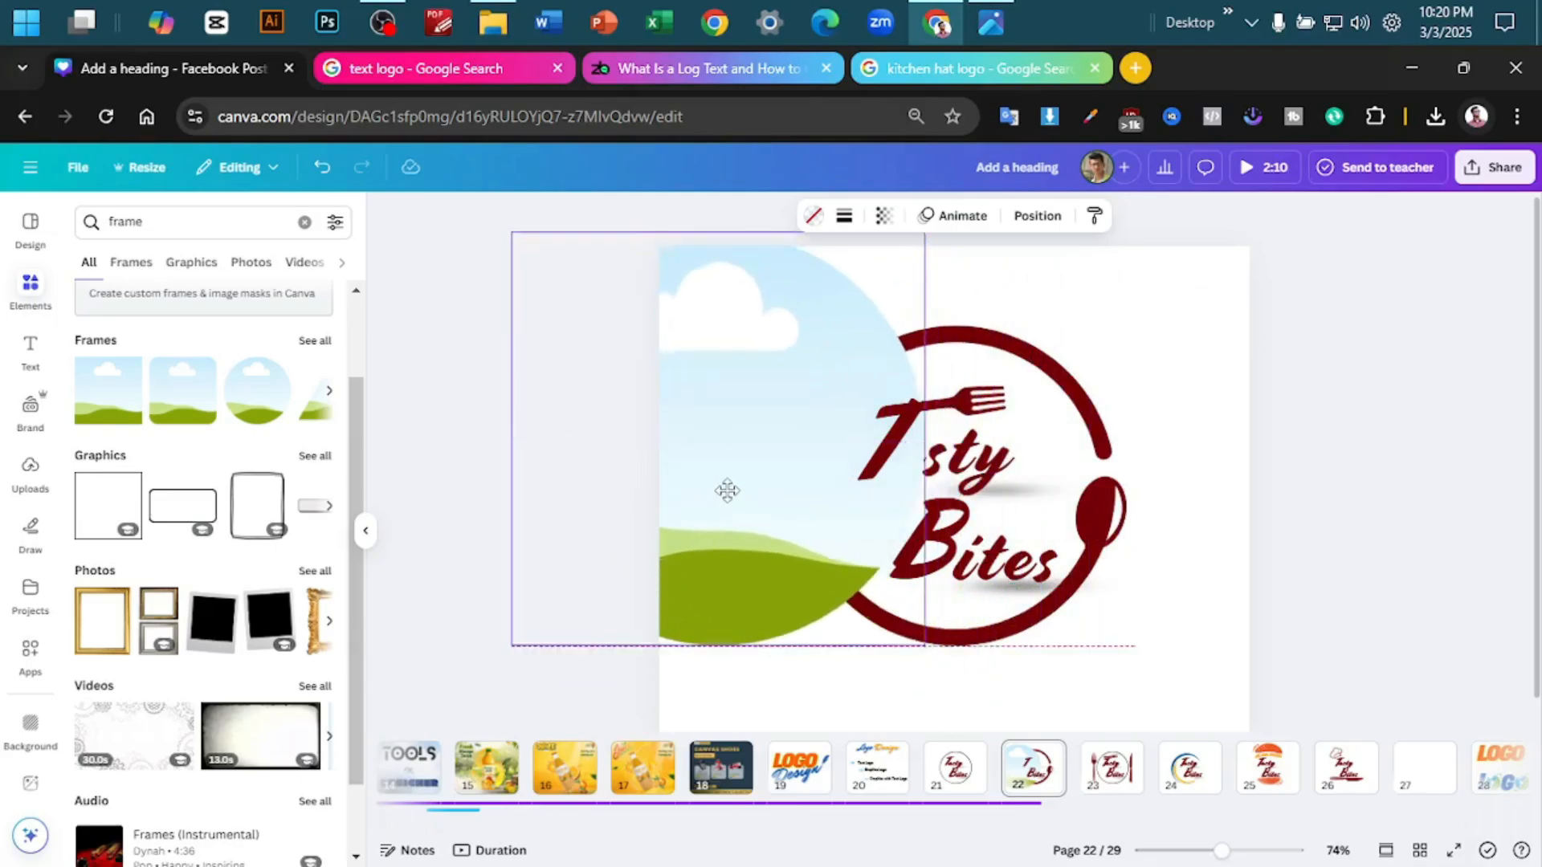
{"action": "key", "text": "Delete"}
- Turn off the transparent background in the PNG download settings for page 22
{"action": "left_click", "coordinate": [1483, 190]}
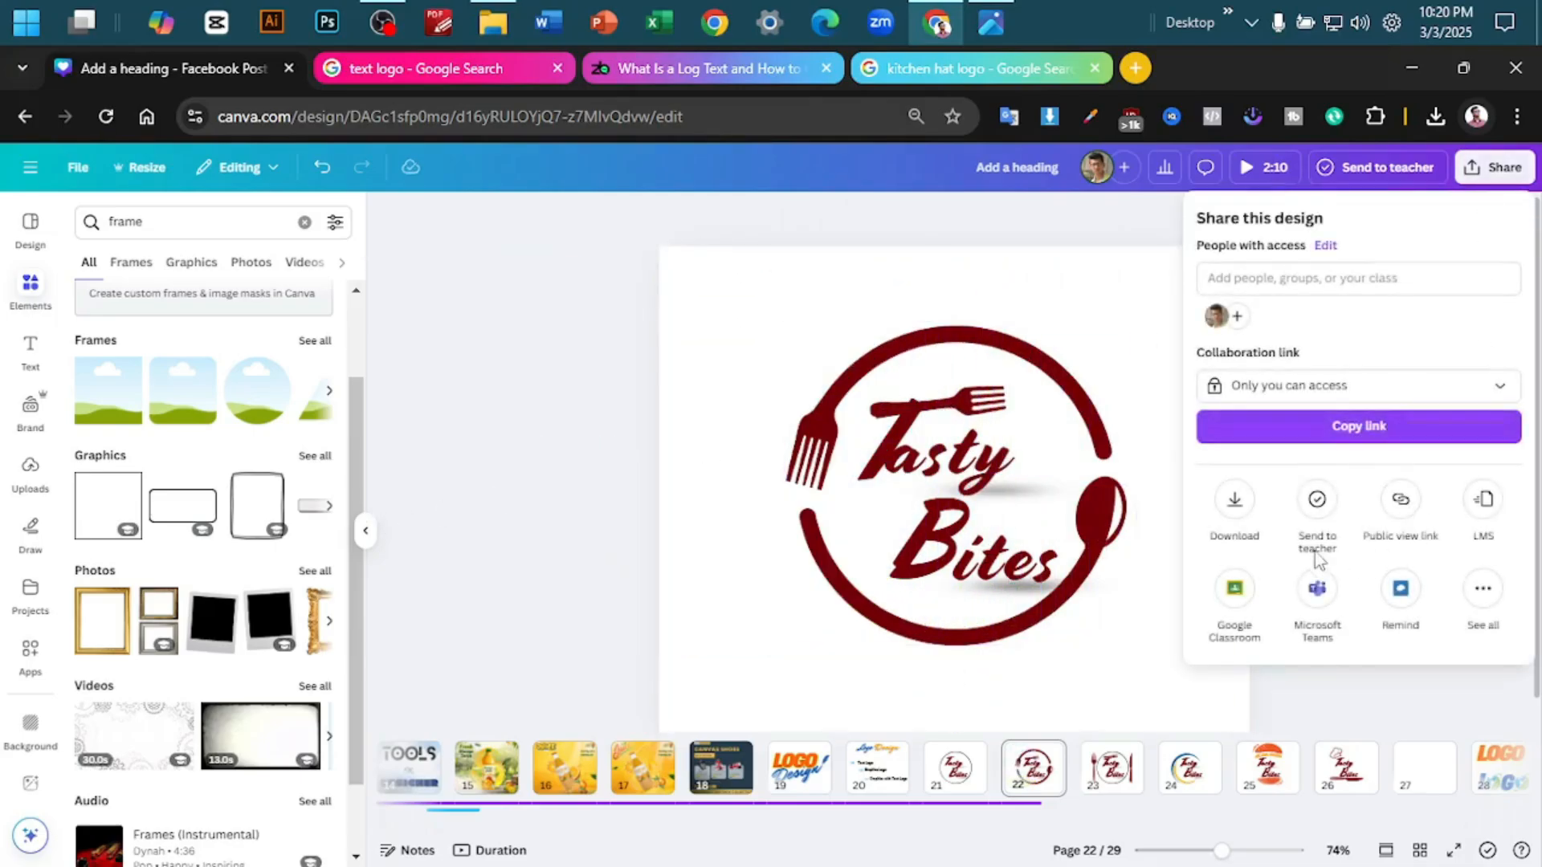
{"action": "left_click", "coordinate": [1237, 506]}
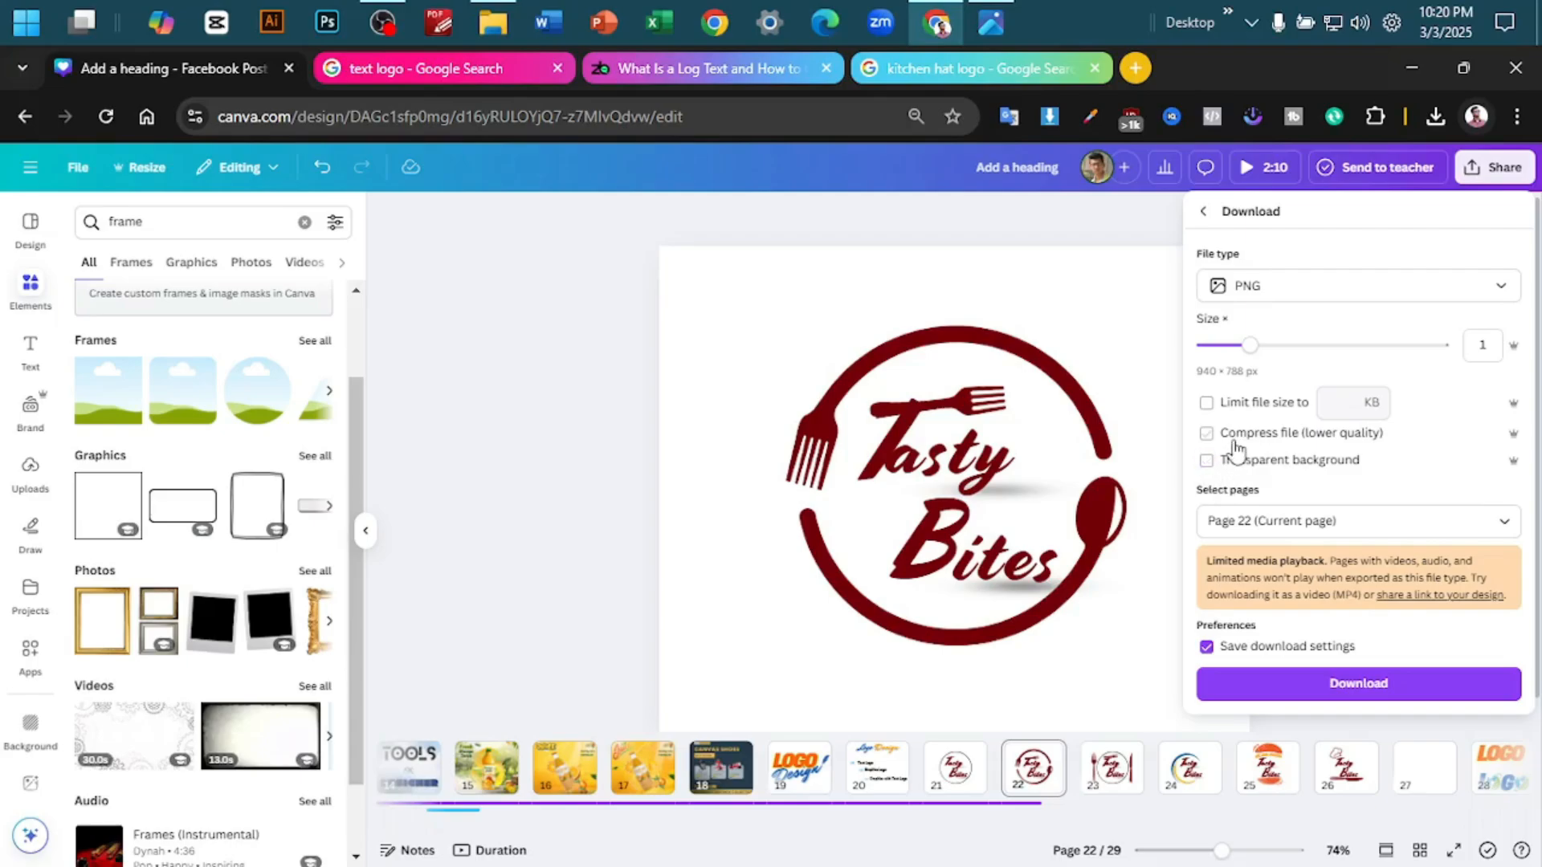
{"action": "left_click", "coordinate": [699, 398]}
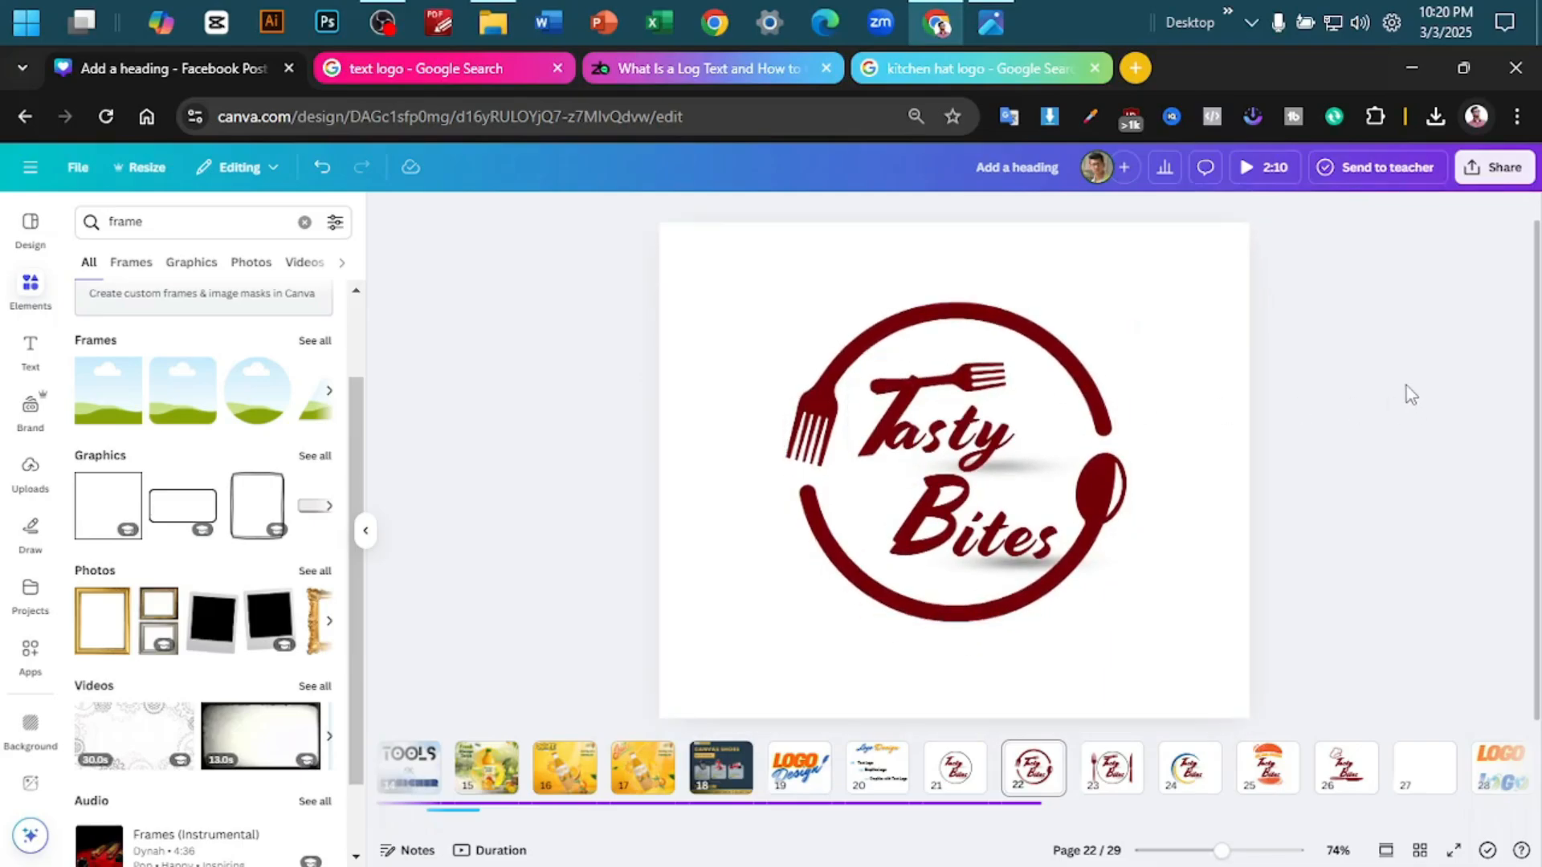
- Group all elements of the fork and spoon logo on page 22 and align the group to the page's centre and middle
{"action": "left_click_drag", "start_coordinate": [1325, 320], "coordinate": [649, 576]}
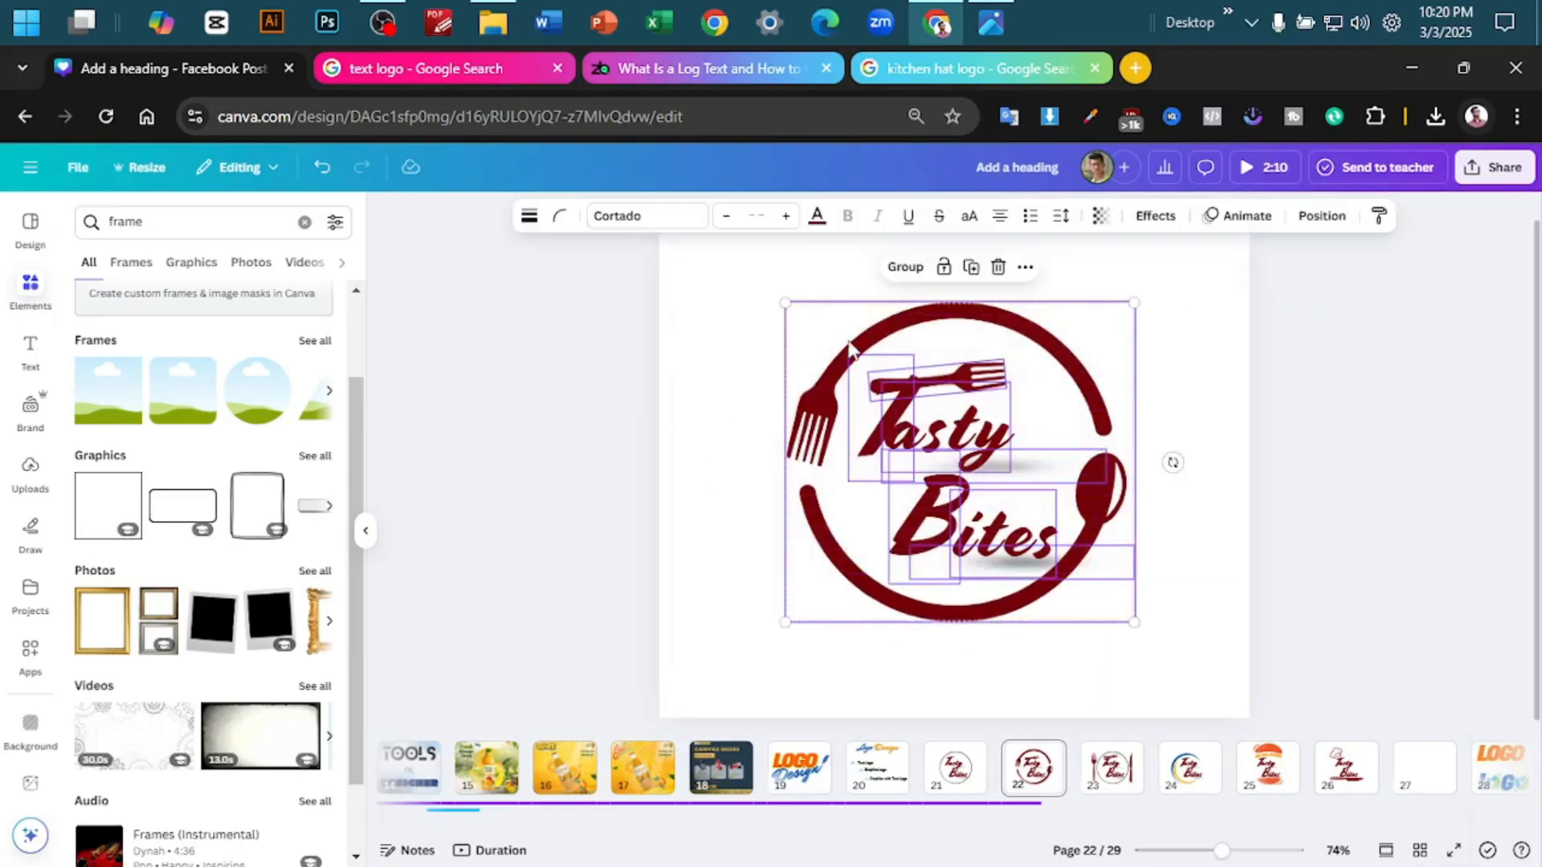
{"action": "left_click", "coordinate": [895, 272]}
{"action": "left_click", "coordinate": [1045, 266]}
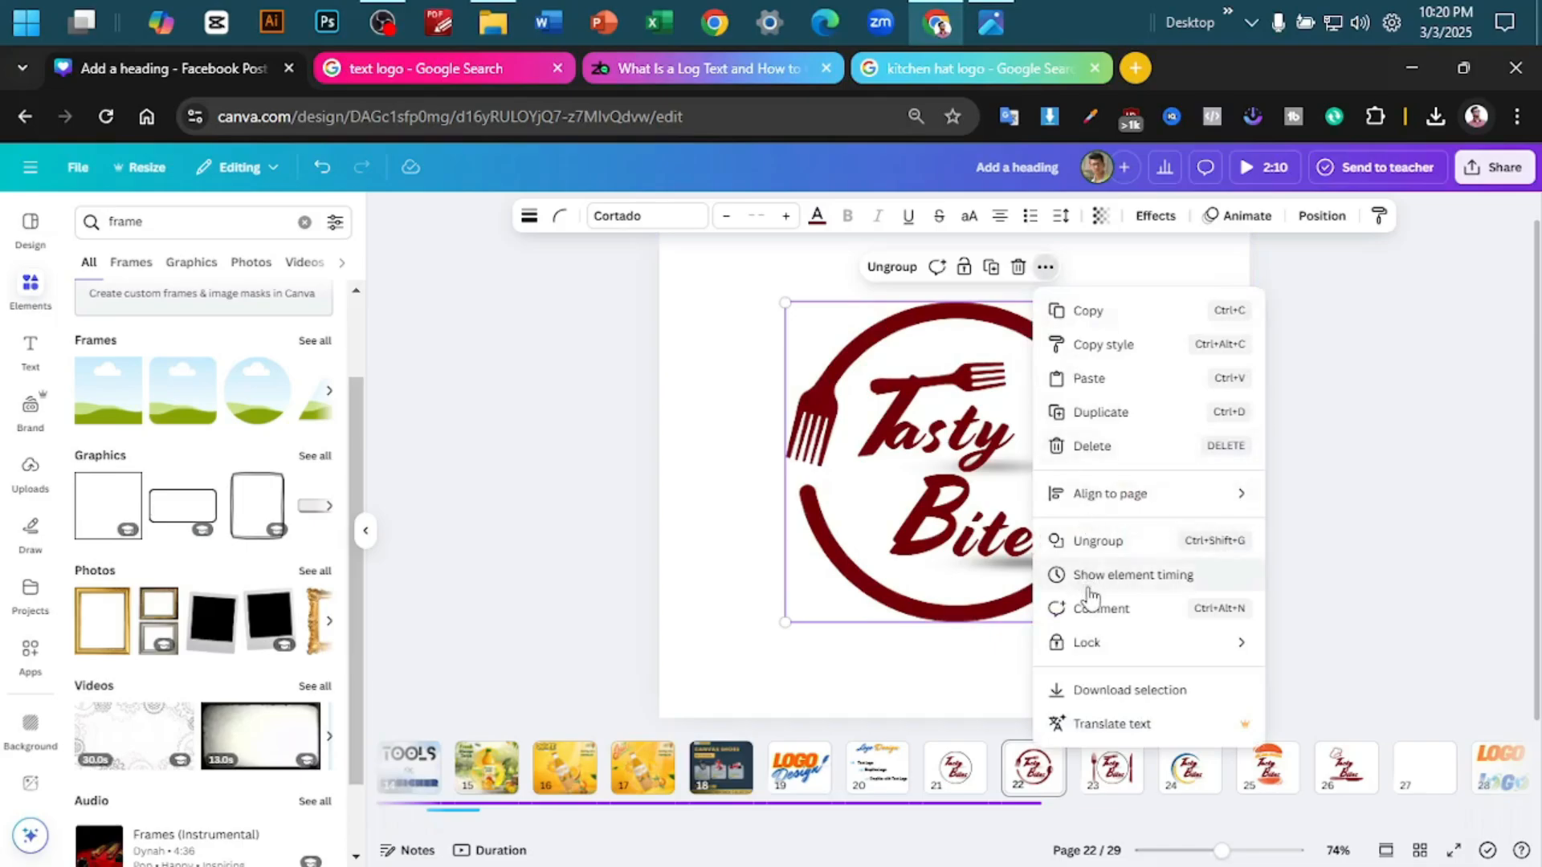
{"action": "mouse_move", "coordinate": [1154, 493]}
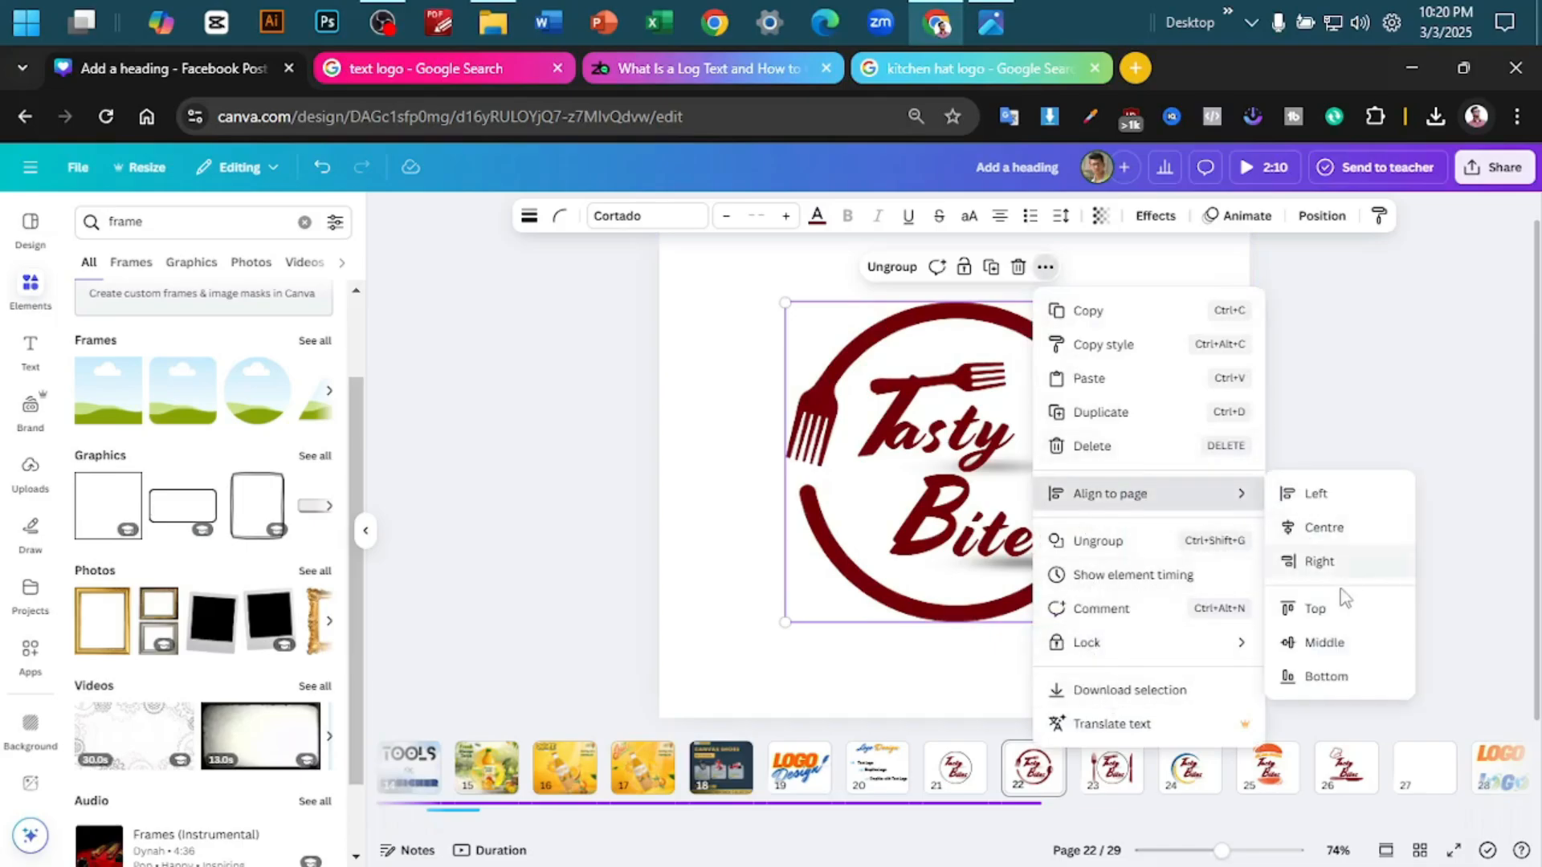
{"action": "left_click", "coordinate": [1321, 644]}
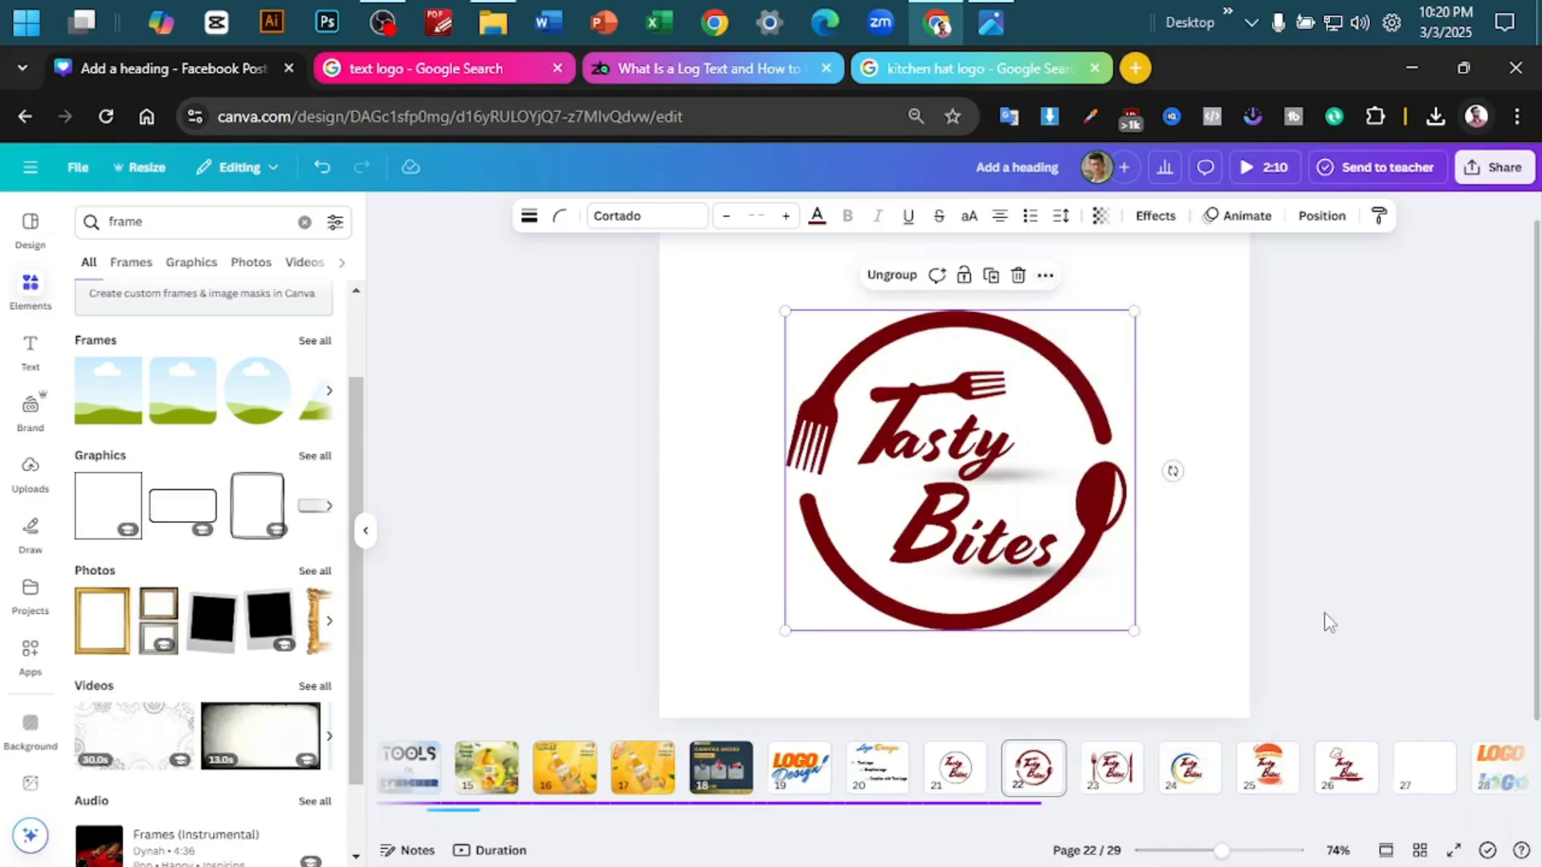
{"action": "left_click", "coordinate": [1386, 395]}
- Download the current page 22 as a PNG without a transparent background
{"action": "left_click", "coordinate": [1495, 167]}
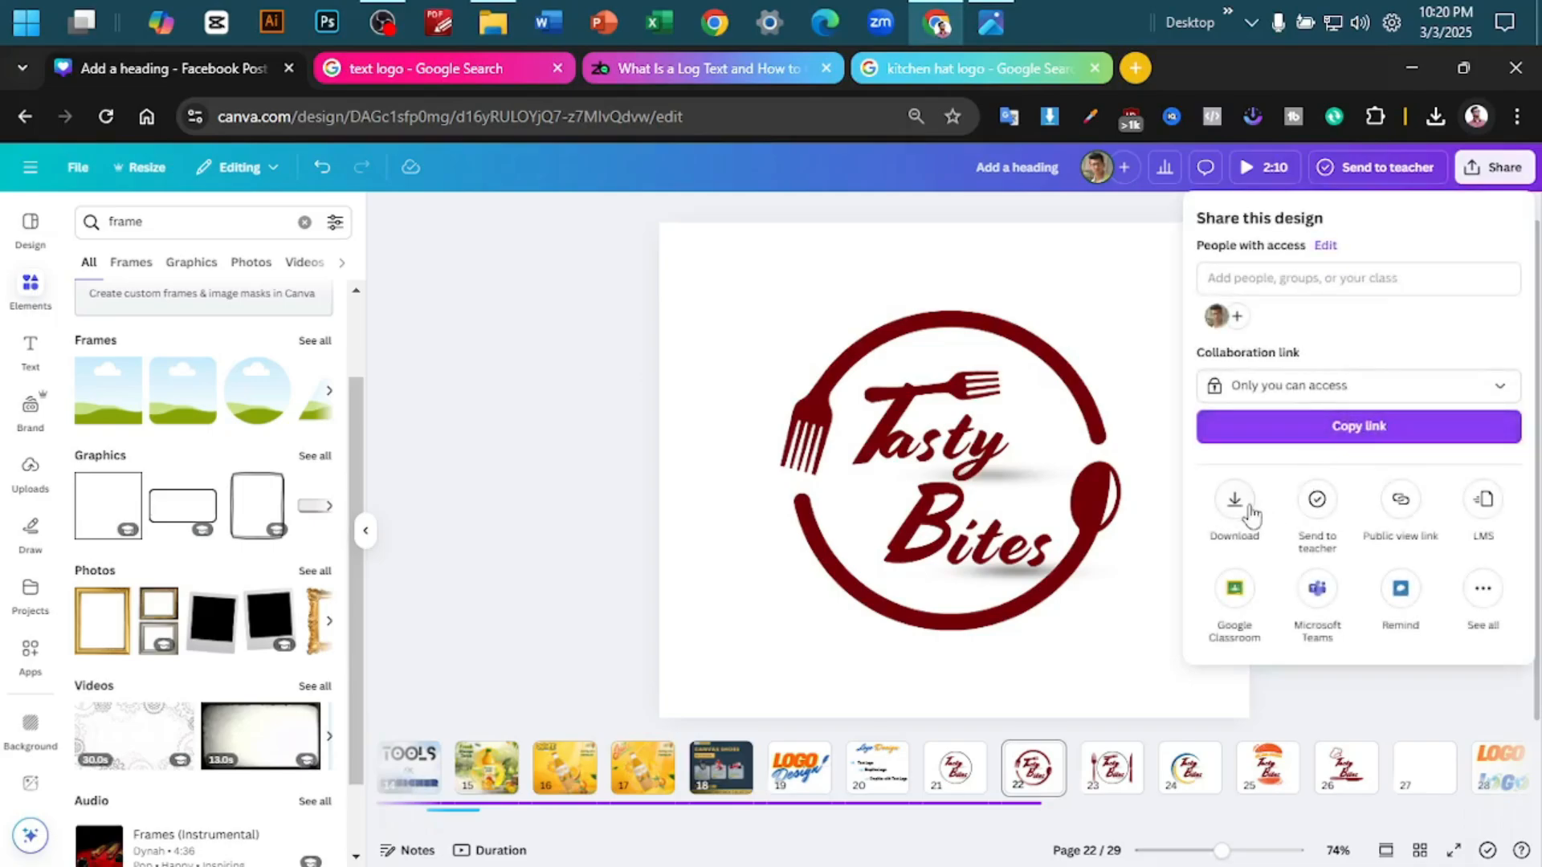
{"action": "left_click", "coordinate": [1234, 506]}
{"action": "left_click", "coordinate": [1322, 681]}
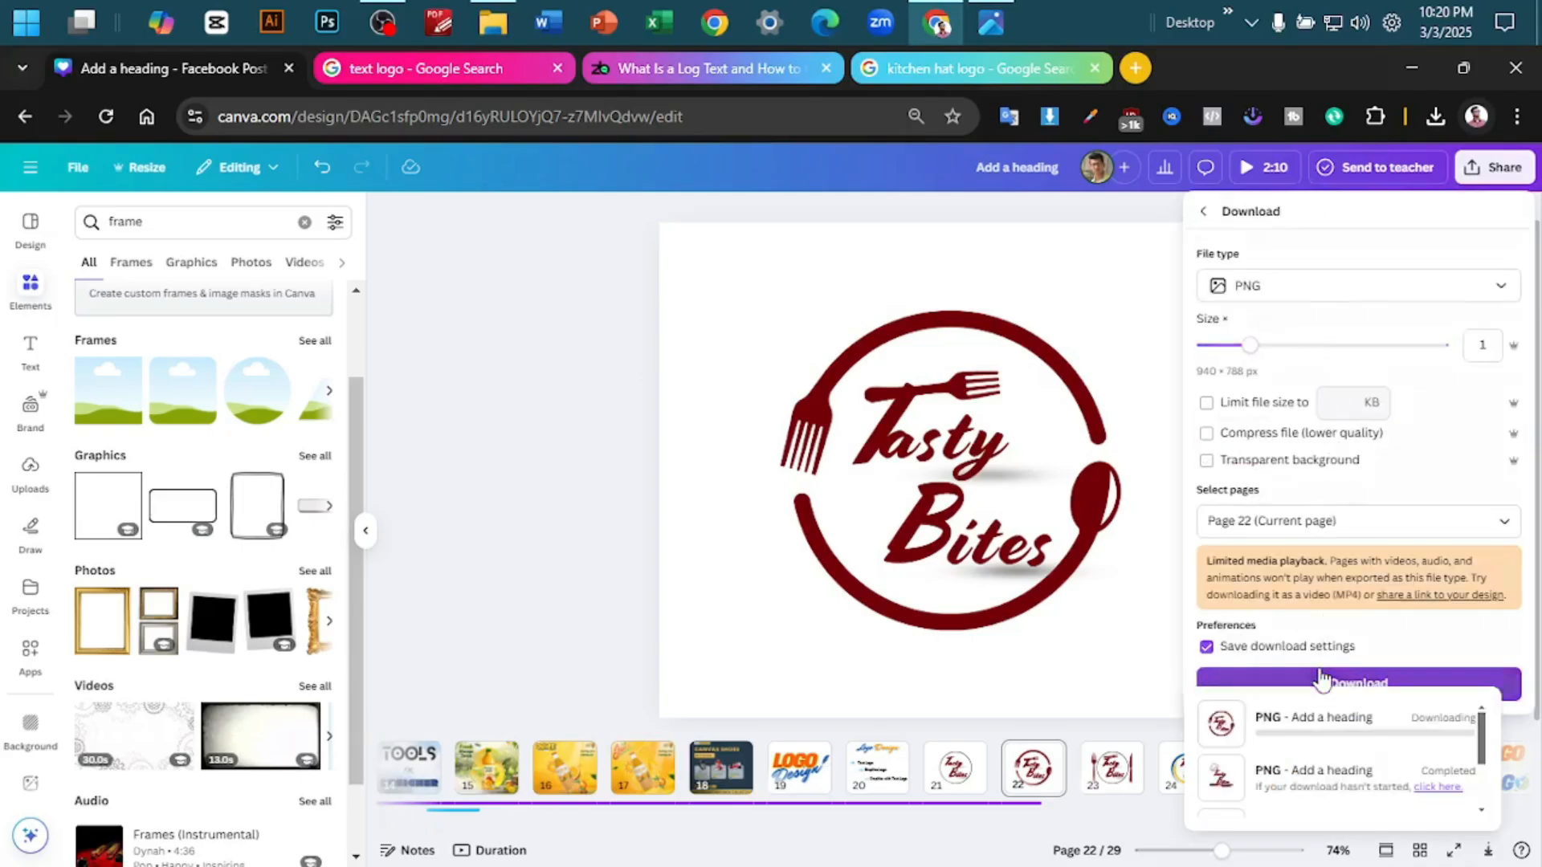
- Add a blank page after page 22, place the downloaded Add a heading (13).png on it, and move the image to the page's upper right
{"action": "left_click", "coordinate": [1073, 769]}
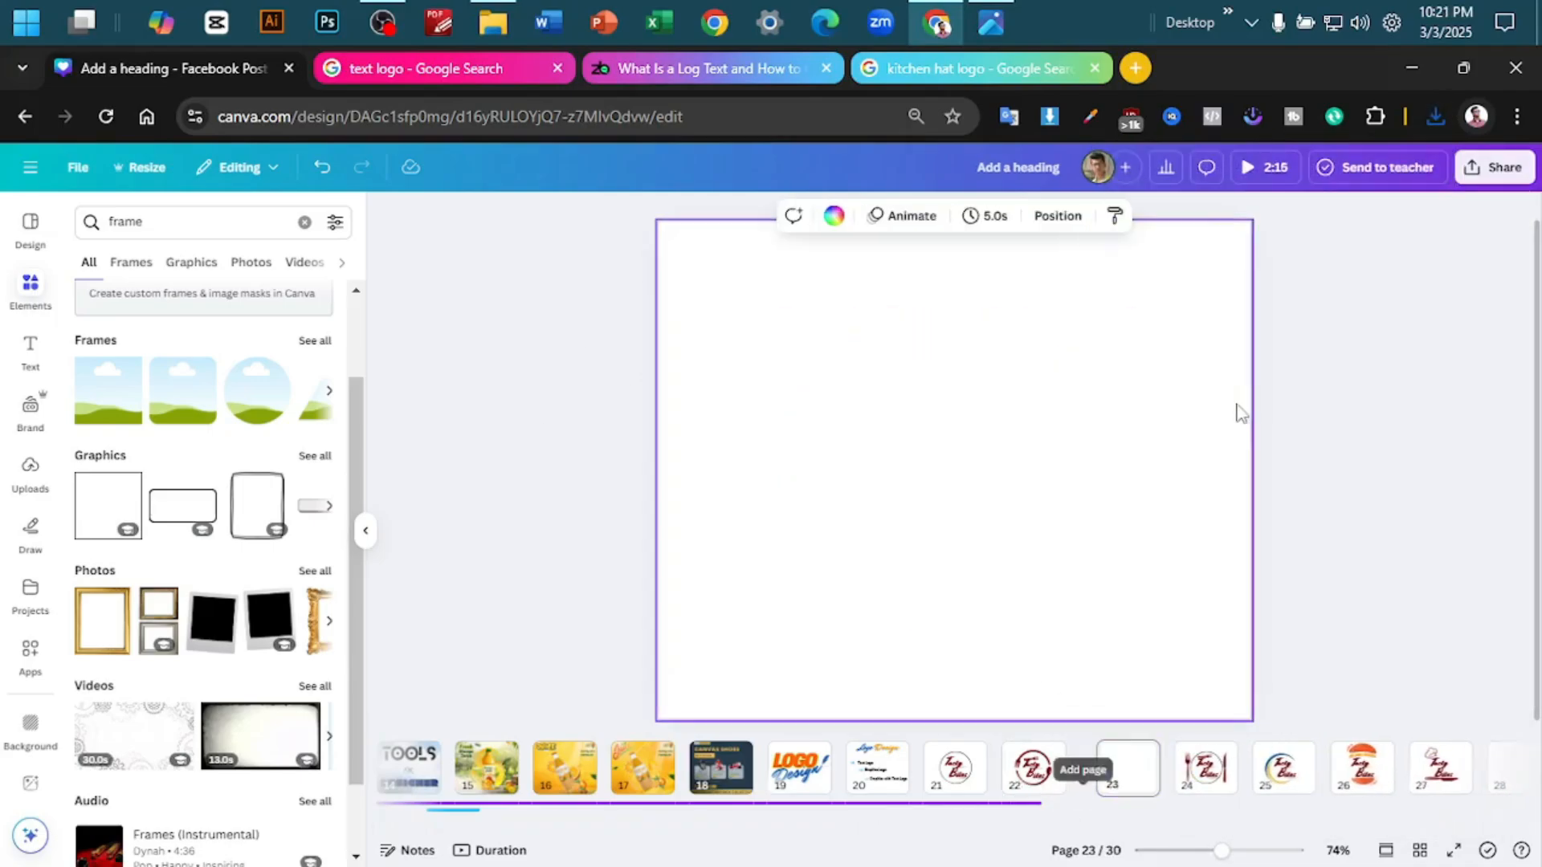
{"action": "left_click", "coordinate": [1435, 118]}
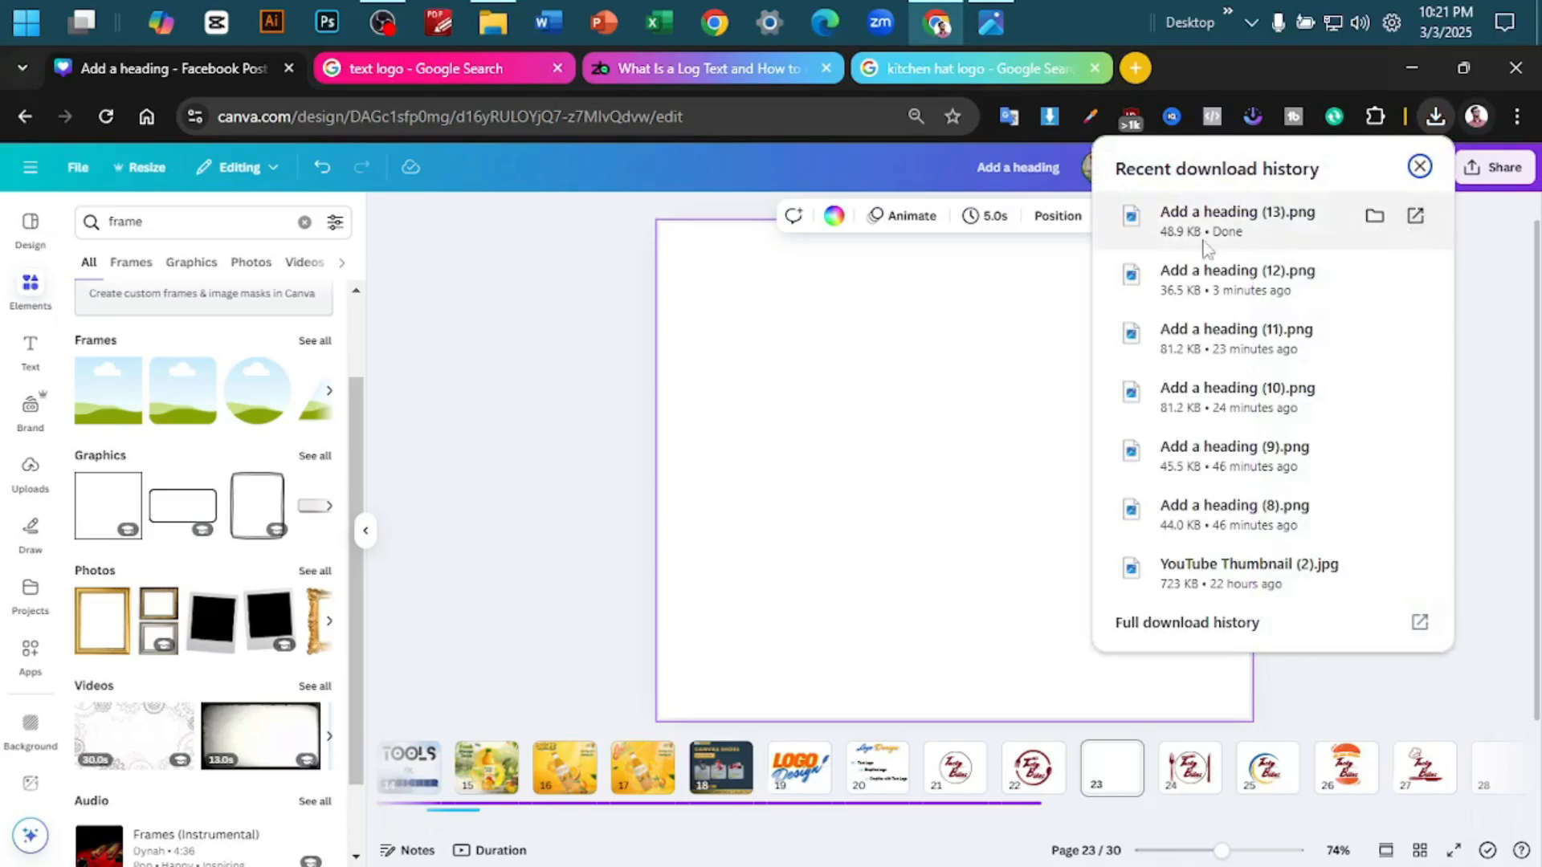
{"action": "left_click_drag", "start_coordinate": [1204, 249], "coordinate": [827, 417]}
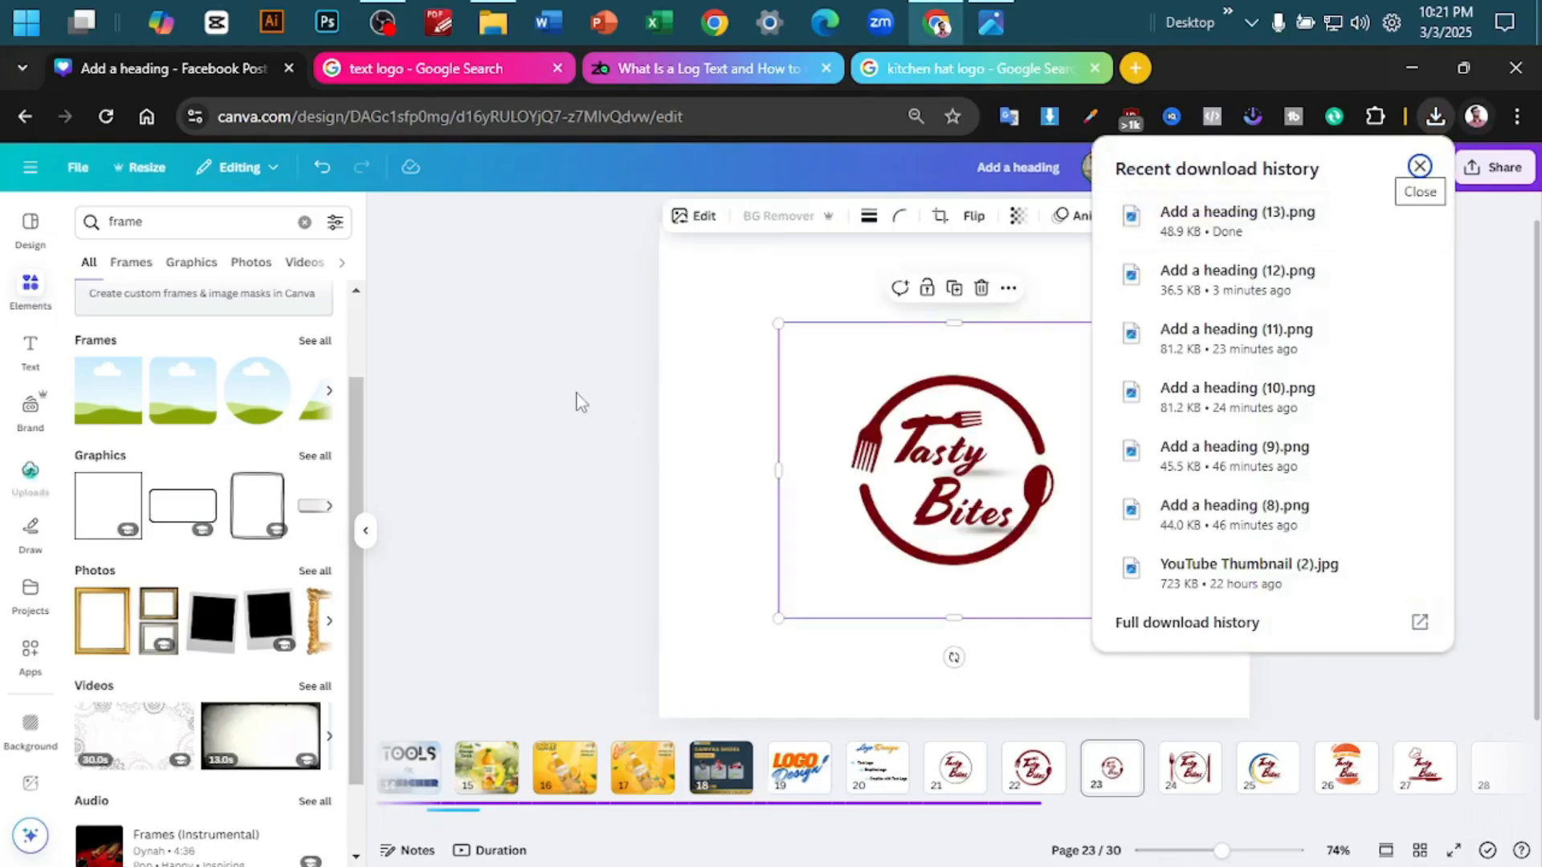
{"action": "left_click_drag", "start_coordinate": [908, 475], "coordinate": [1028, 336]}
- Add an enlarged circle frame to the centre of page 23 and fill it with the Tasty Bites logo image
{"action": "left_click", "coordinate": [254, 400]}
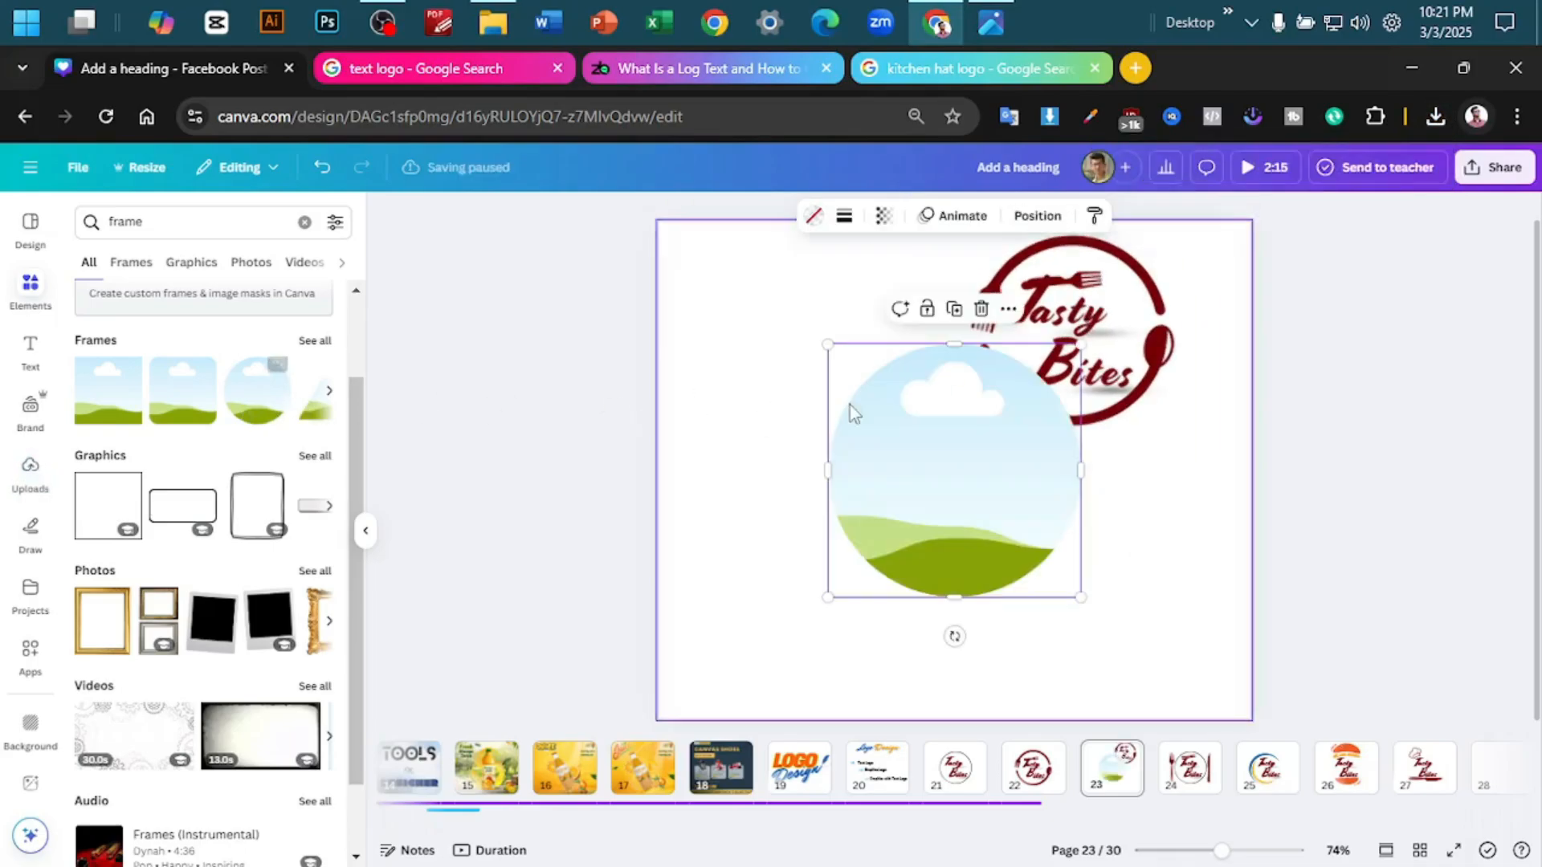
{"action": "left_click_drag", "start_coordinate": [1081, 597], "coordinate": [1167, 684]}
{"action": "left_click_drag", "start_coordinate": [1089, 564], "coordinate": [1045, 514]}
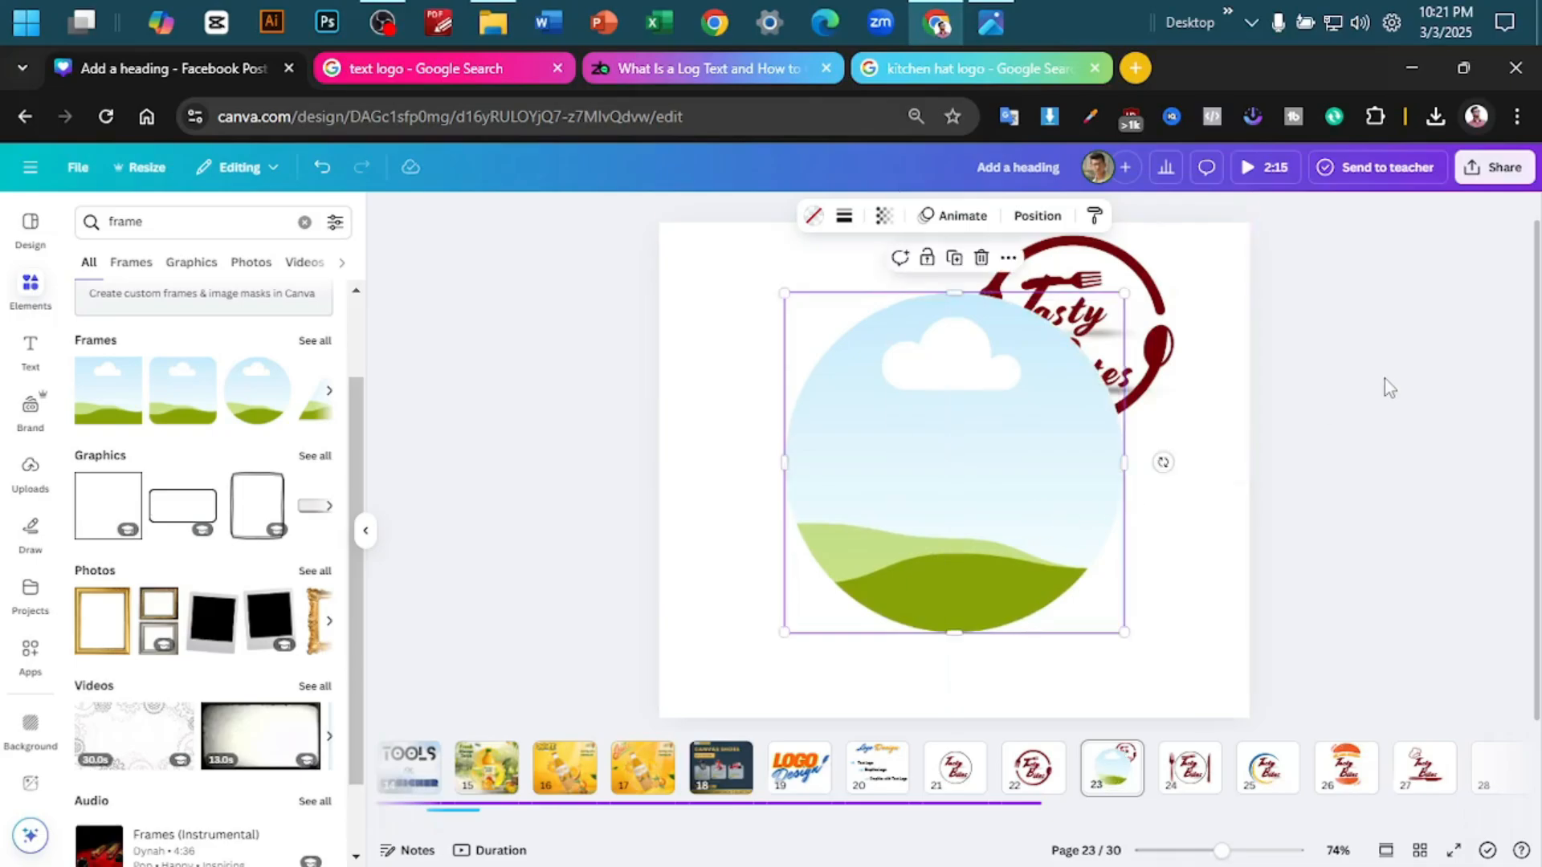
{"action": "left_click_drag", "start_coordinate": [1165, 293], "coordinate": [1068, 390]}
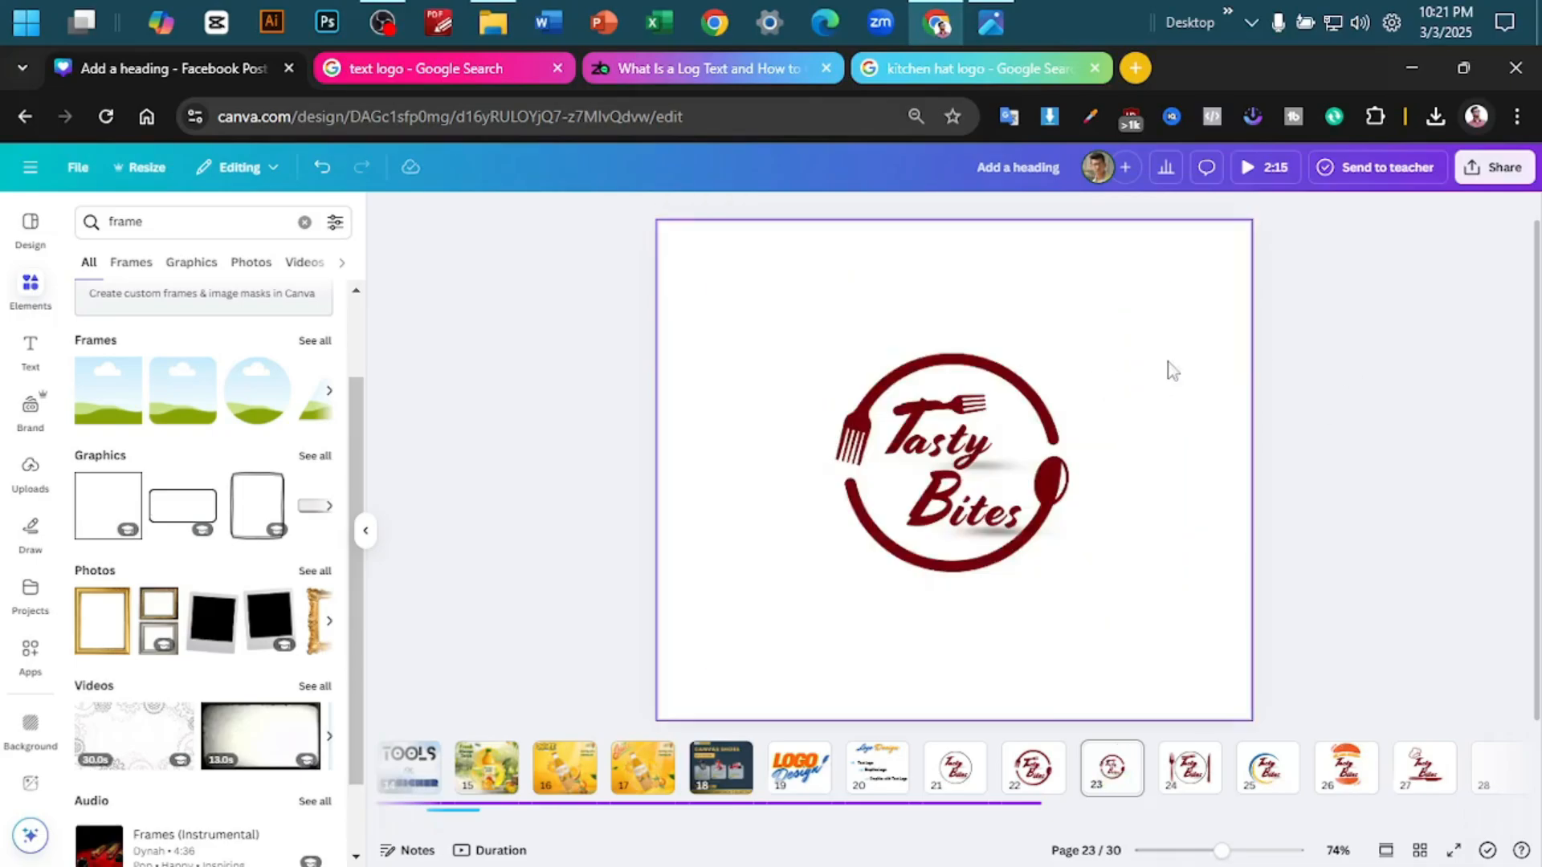
- Set the background colour of page 23 to black #000000
{"action": "left_click", "coordinate": [981, 436]}
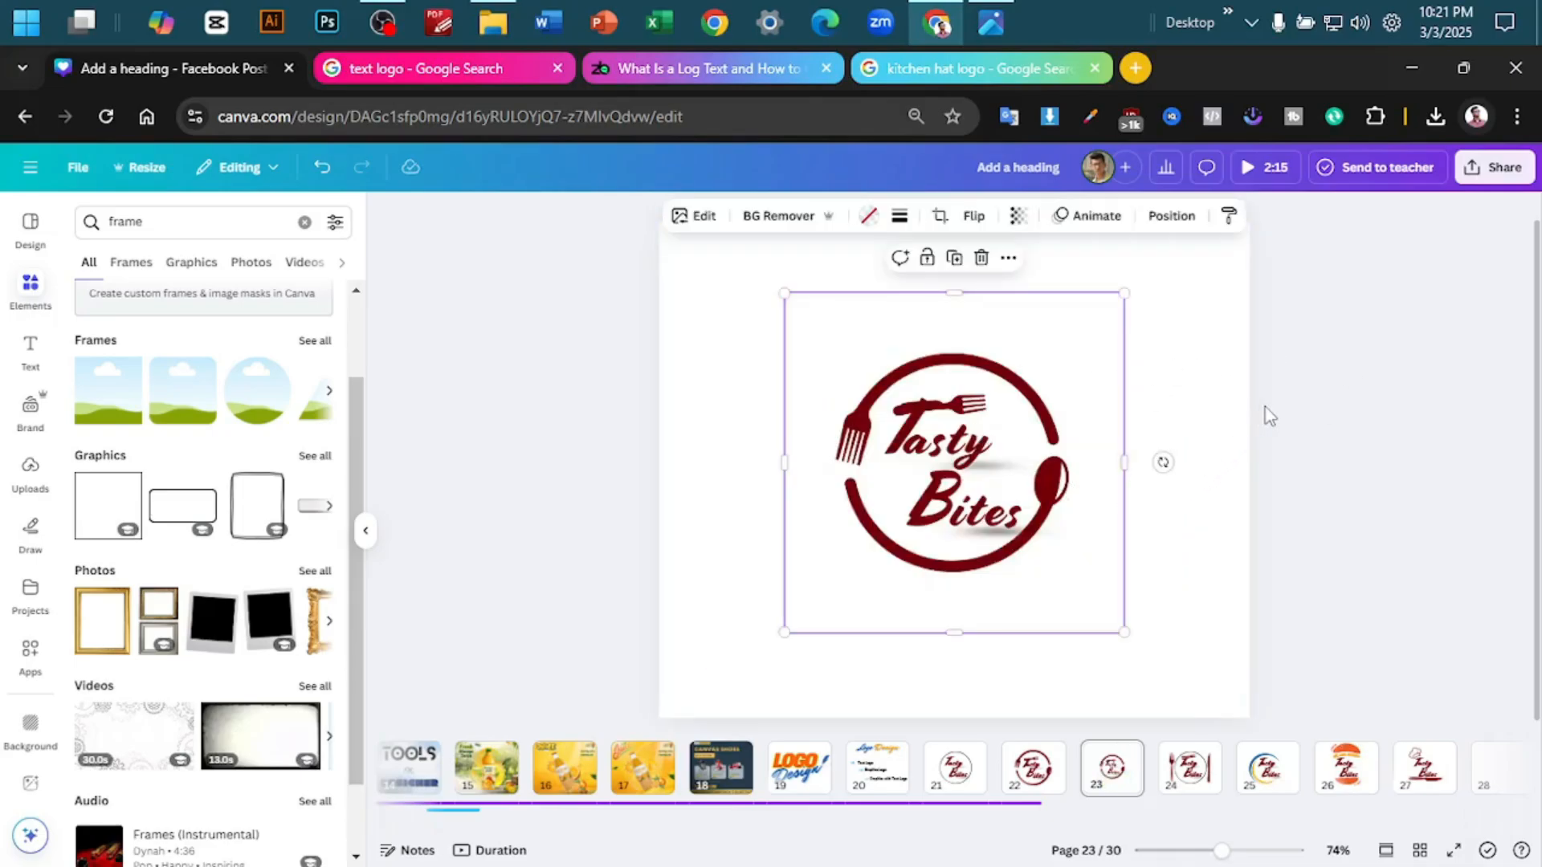
{"action": "left_click", "coordinate": [1241, 282]}
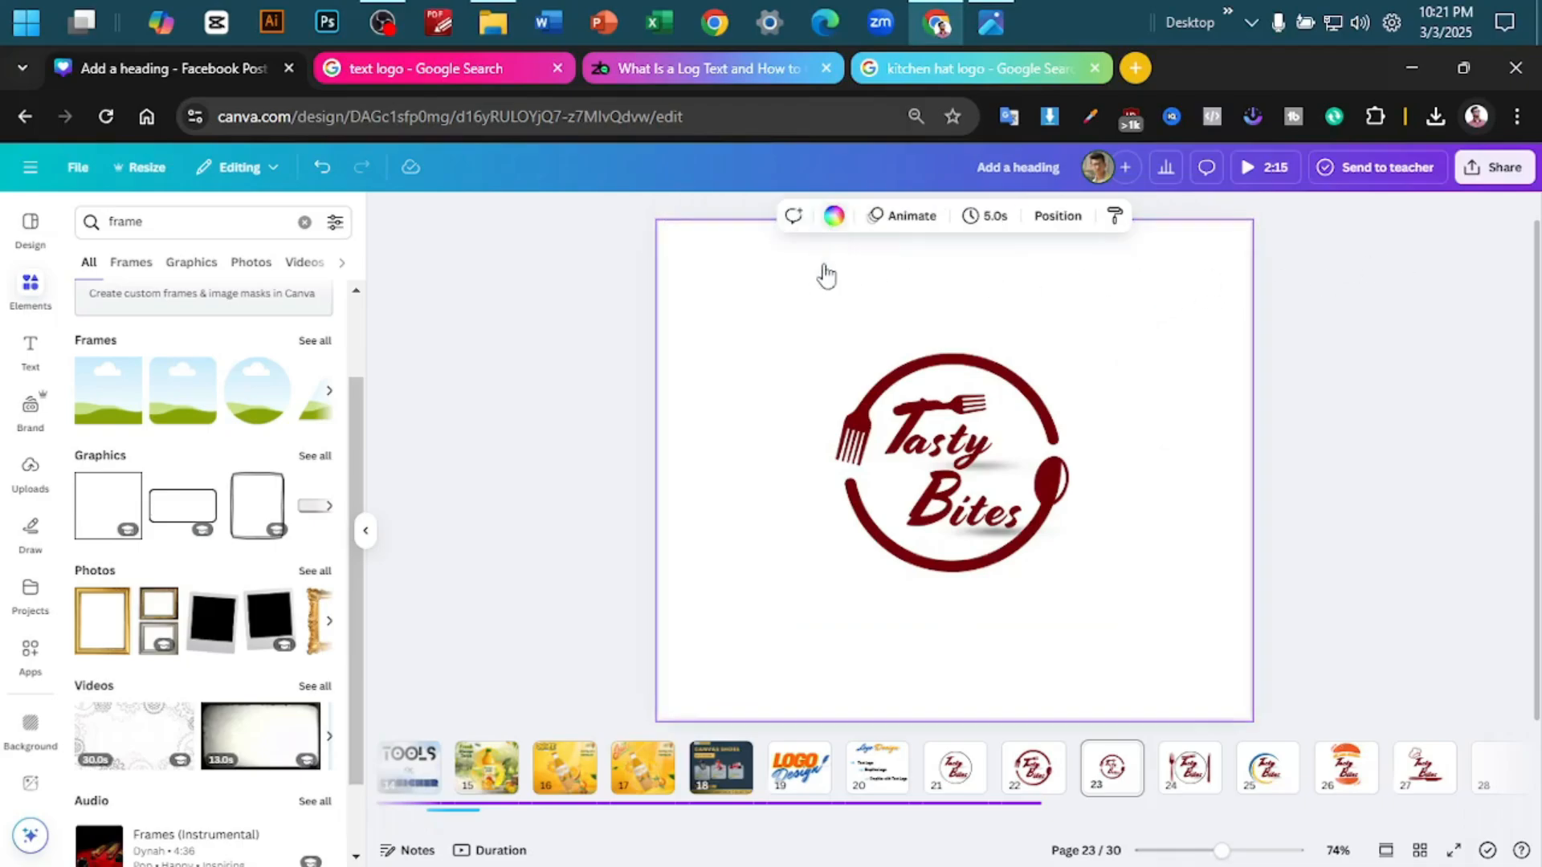
{"action": "left_click", "coordinate": [835, 215]}
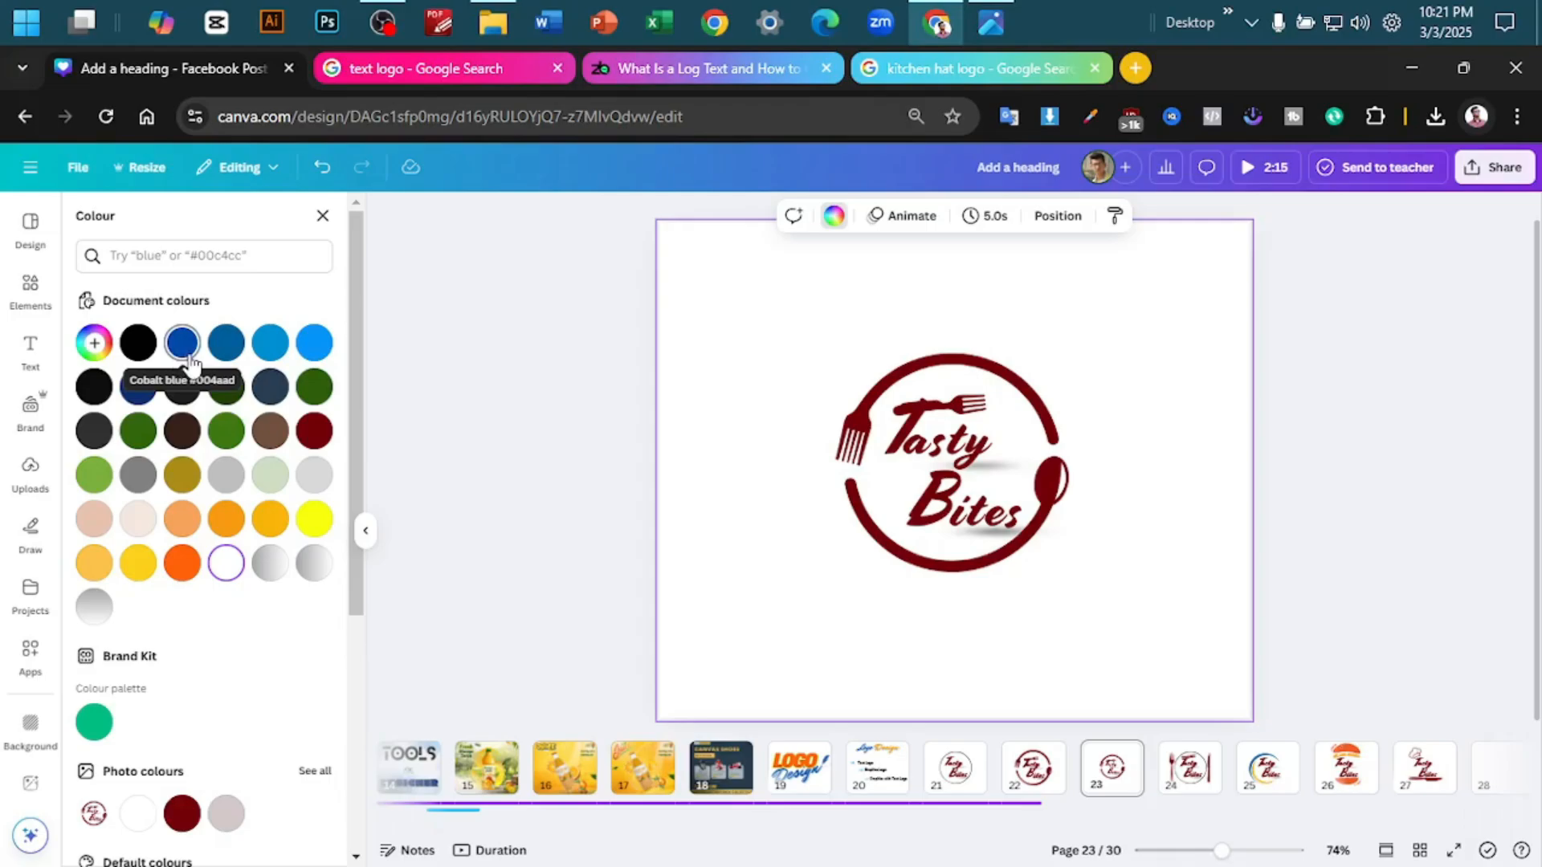
{"action": "left_click", "coordinate": [139, 354]}
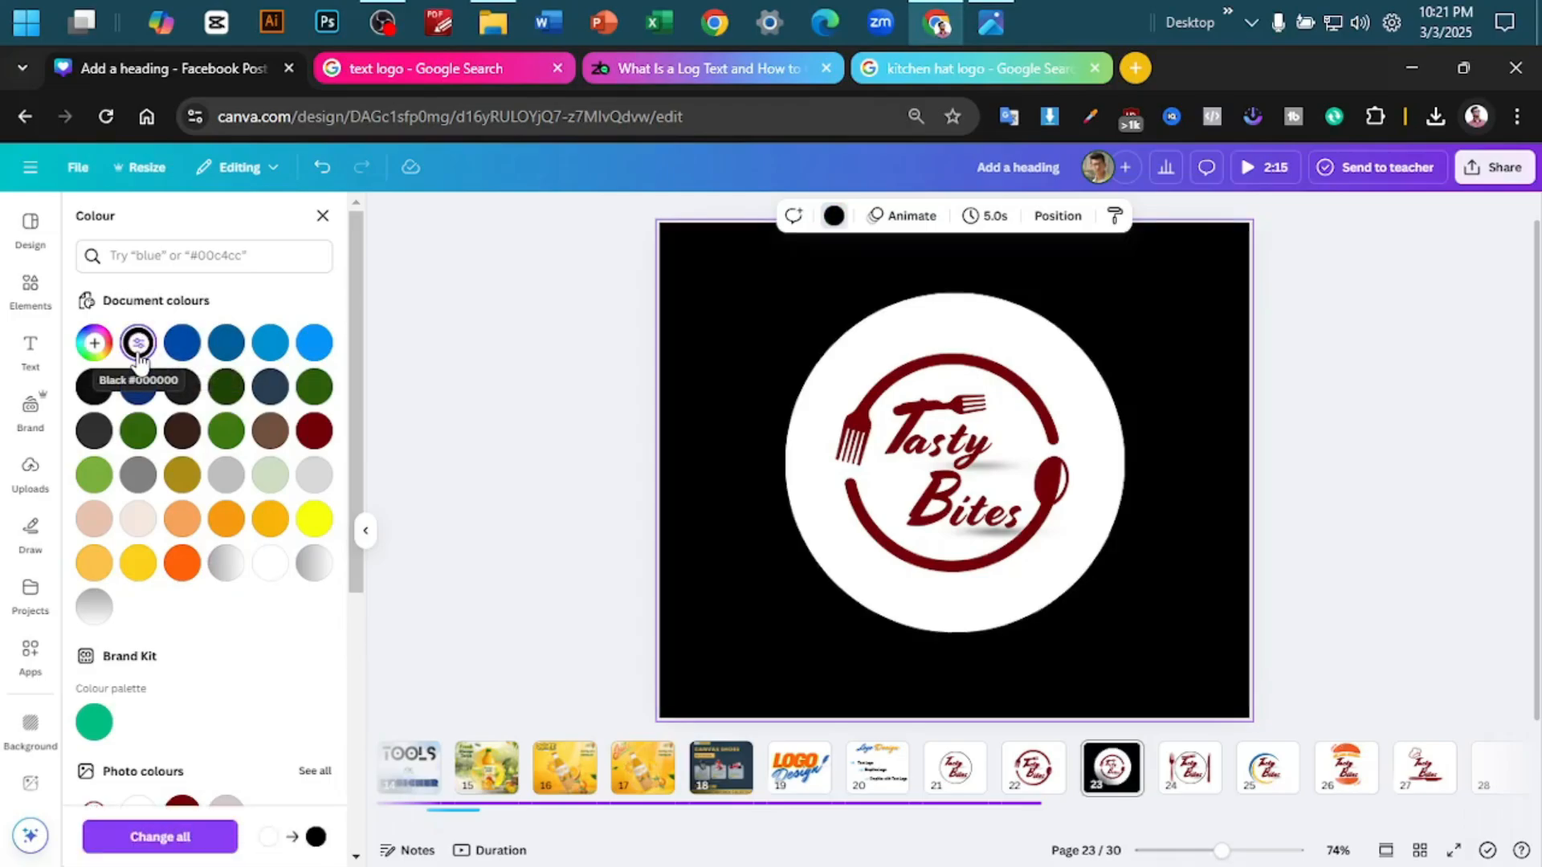
- Enlarge and reposition the logo image within its circle frame so the fork and spoon ring sits just inside the frame's edge
{"action": "left_click", "coordinate": [859, 346]}
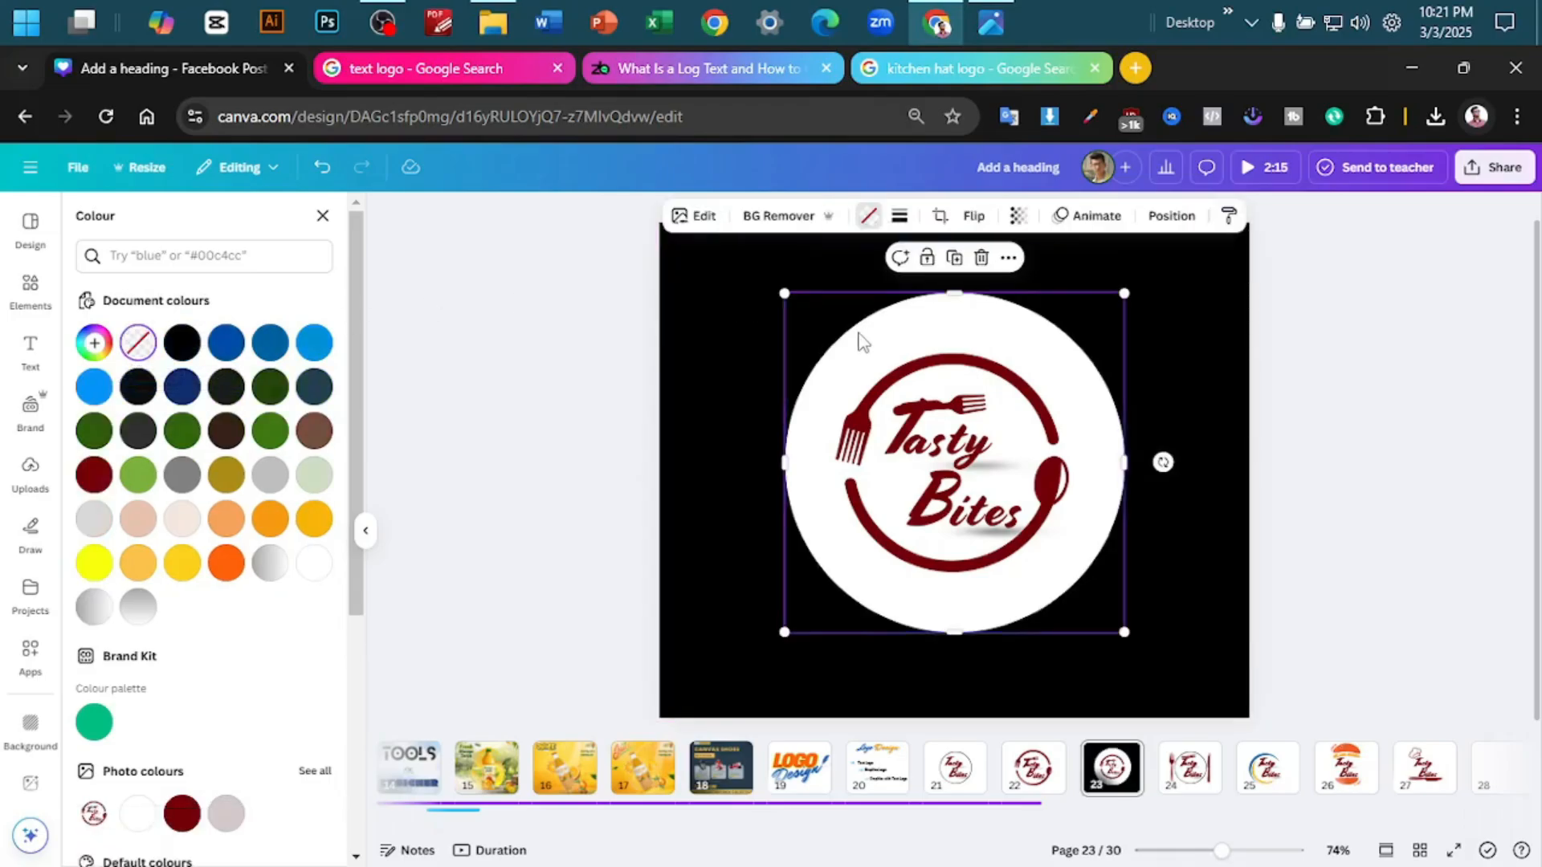
{"action": "double_click", "coordinate": [866, 394]}
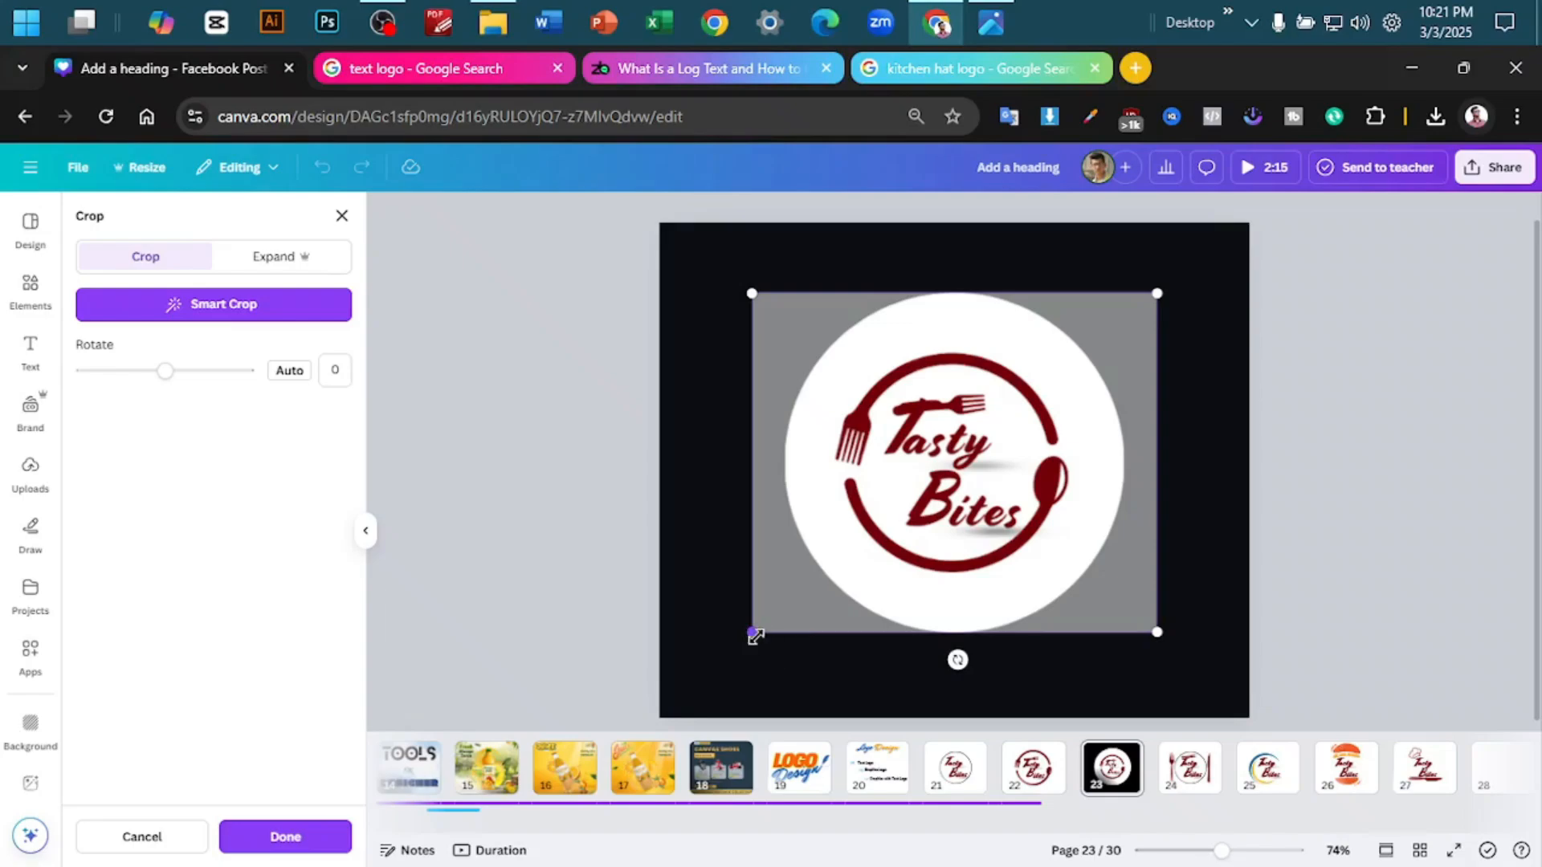
{"action": "left_click_drag", "start_coordinate": [755, 636], "coordinate": [606, 739]}
{"action": "left_click_drag", "start_coordinate": [790, 605], "coordinate": [840, 563]}
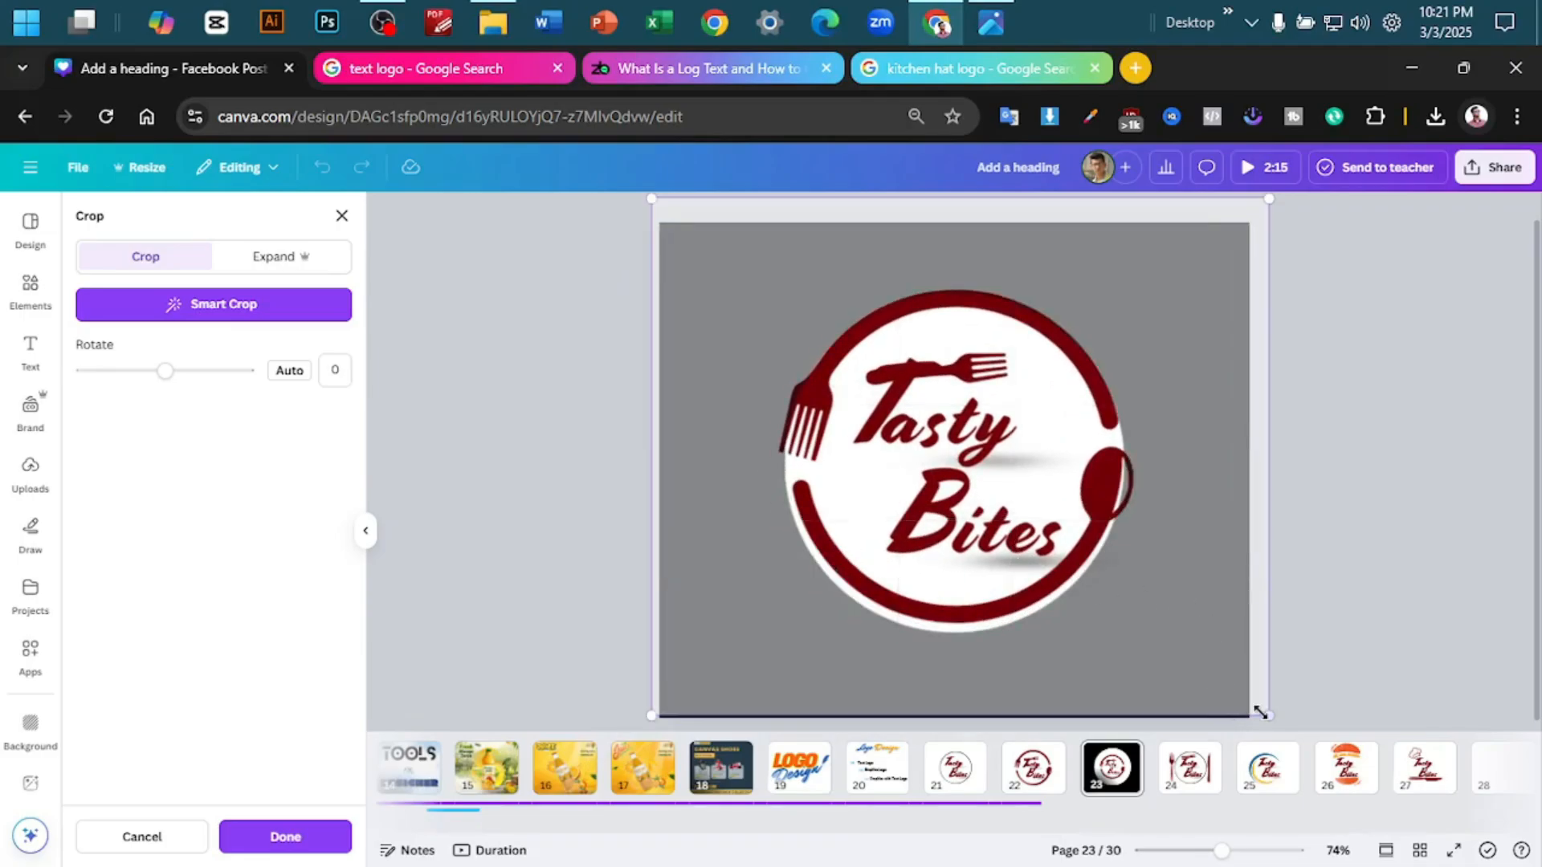
{"action": "left_click_drag", "start_coordinate": [1267, 717], "coordinate": [1230, 702]}
{"action": "left_click_drag", "start_coordinate": [1122, 629], "coordinate": [1131, 645]}
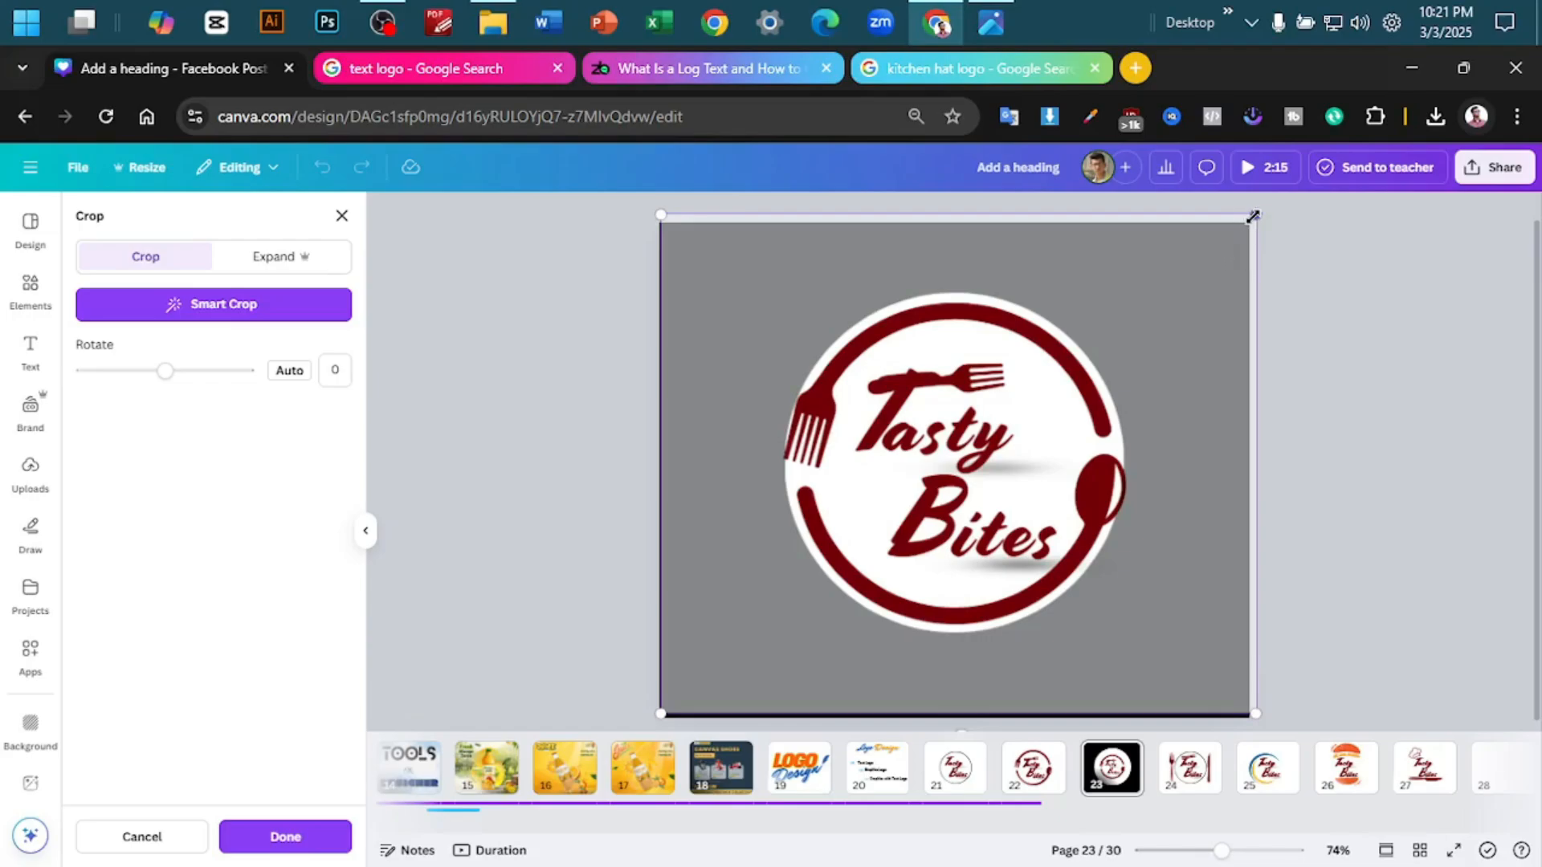
{"action": "left_click_drag", "start_coordinate": [1101, 417], "coordinate": [1111, 419]}
{"action": "left_click", "coordinate": [1293, 378]}
{"action": "left_click", "coordinate": [1438, 302]}
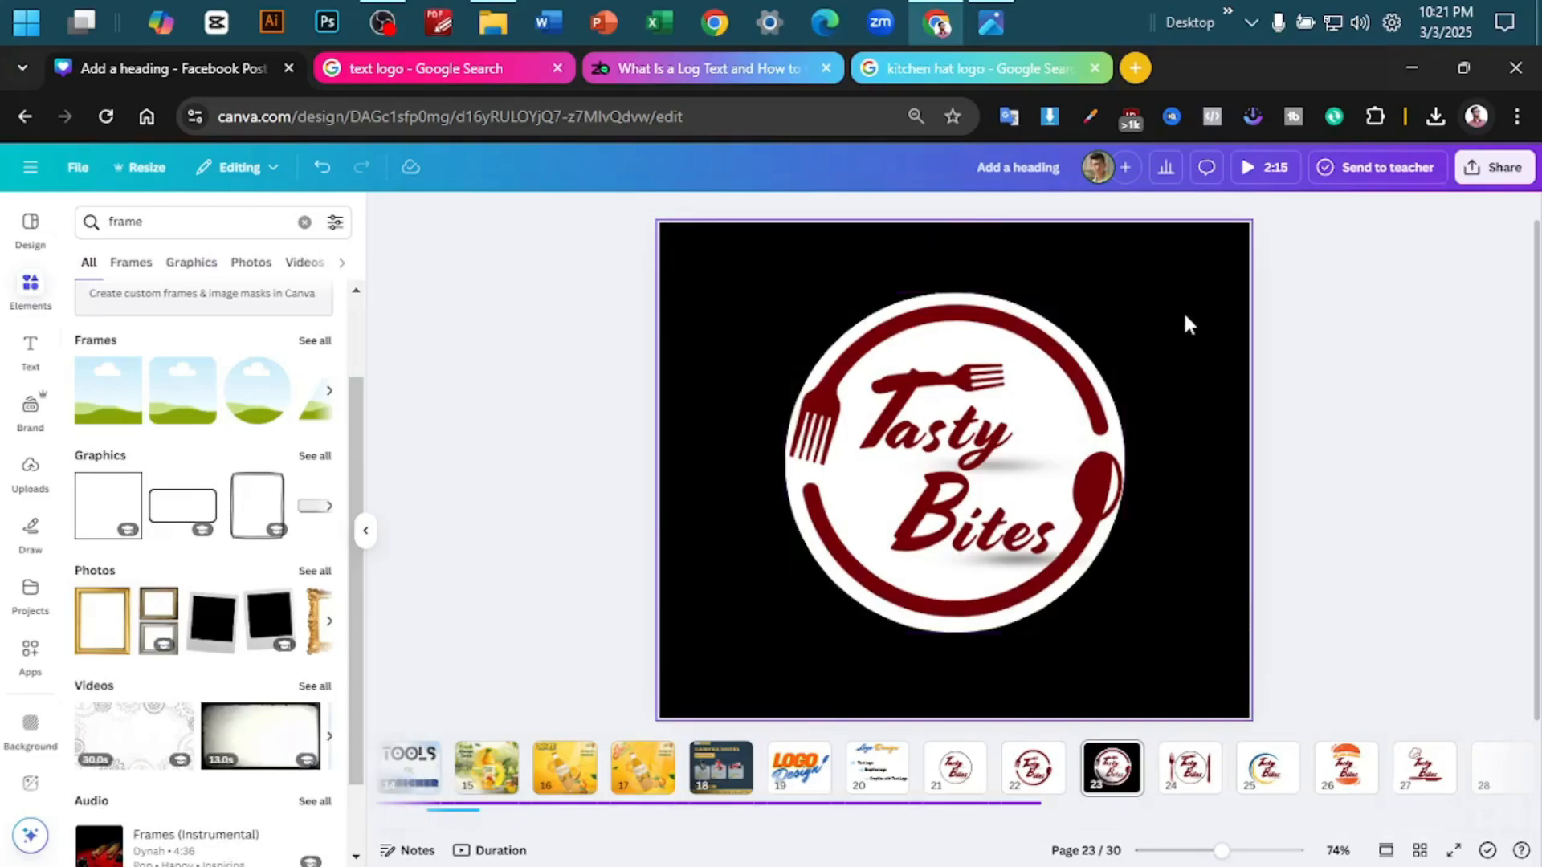
{"action": "left_click", "coordinate": [1493, 167]}
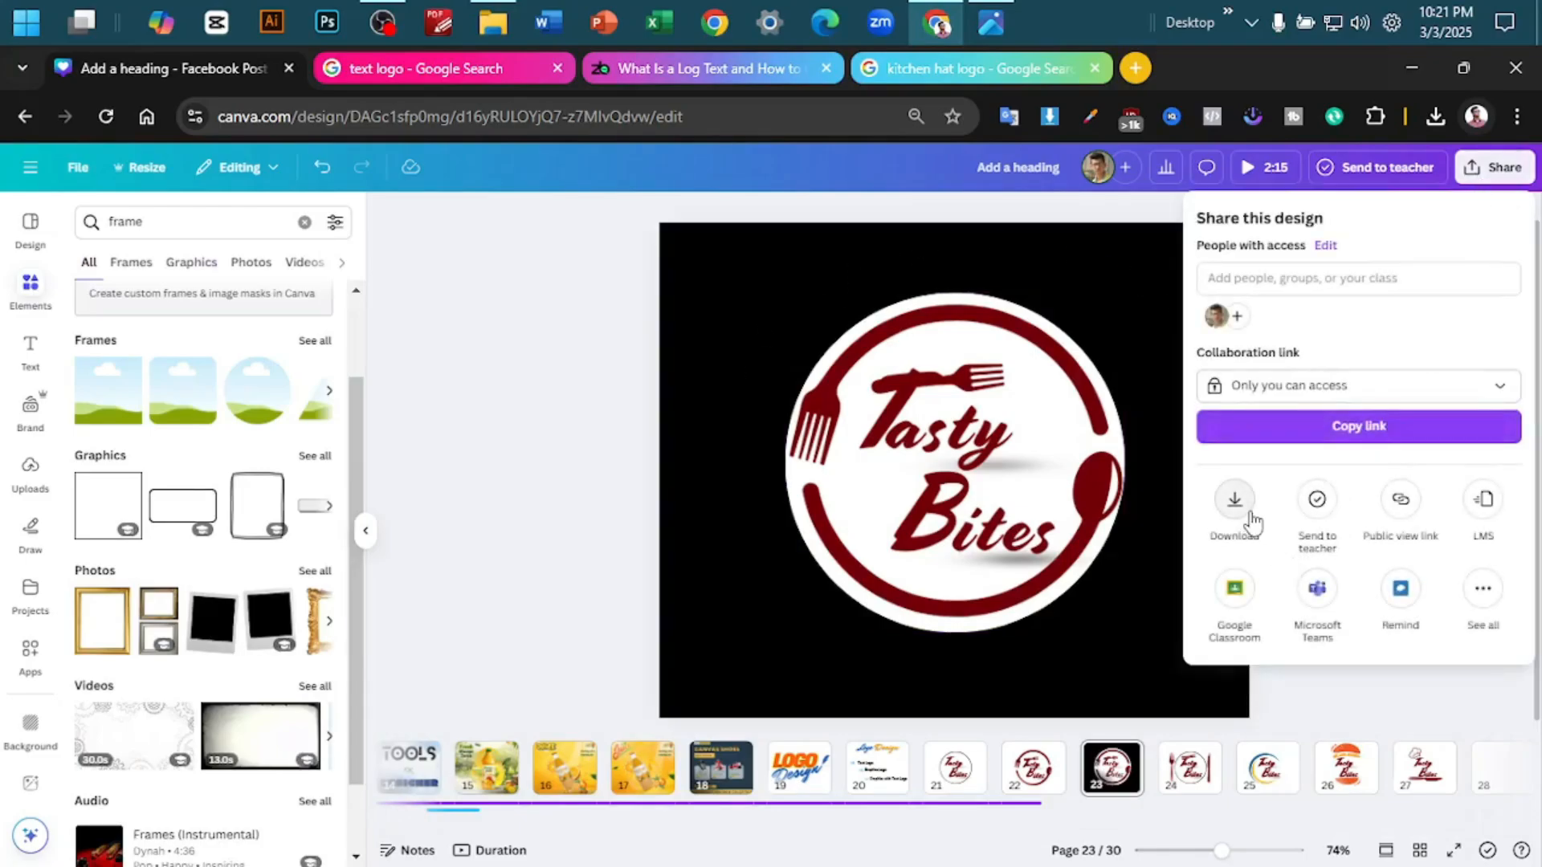
{"action": "left_click", "coordinate": [1251, 520]}
{"action": "scroll", "coordinate": [1259, 540], "scroll_direction": "down", "scroll_amount": 3}
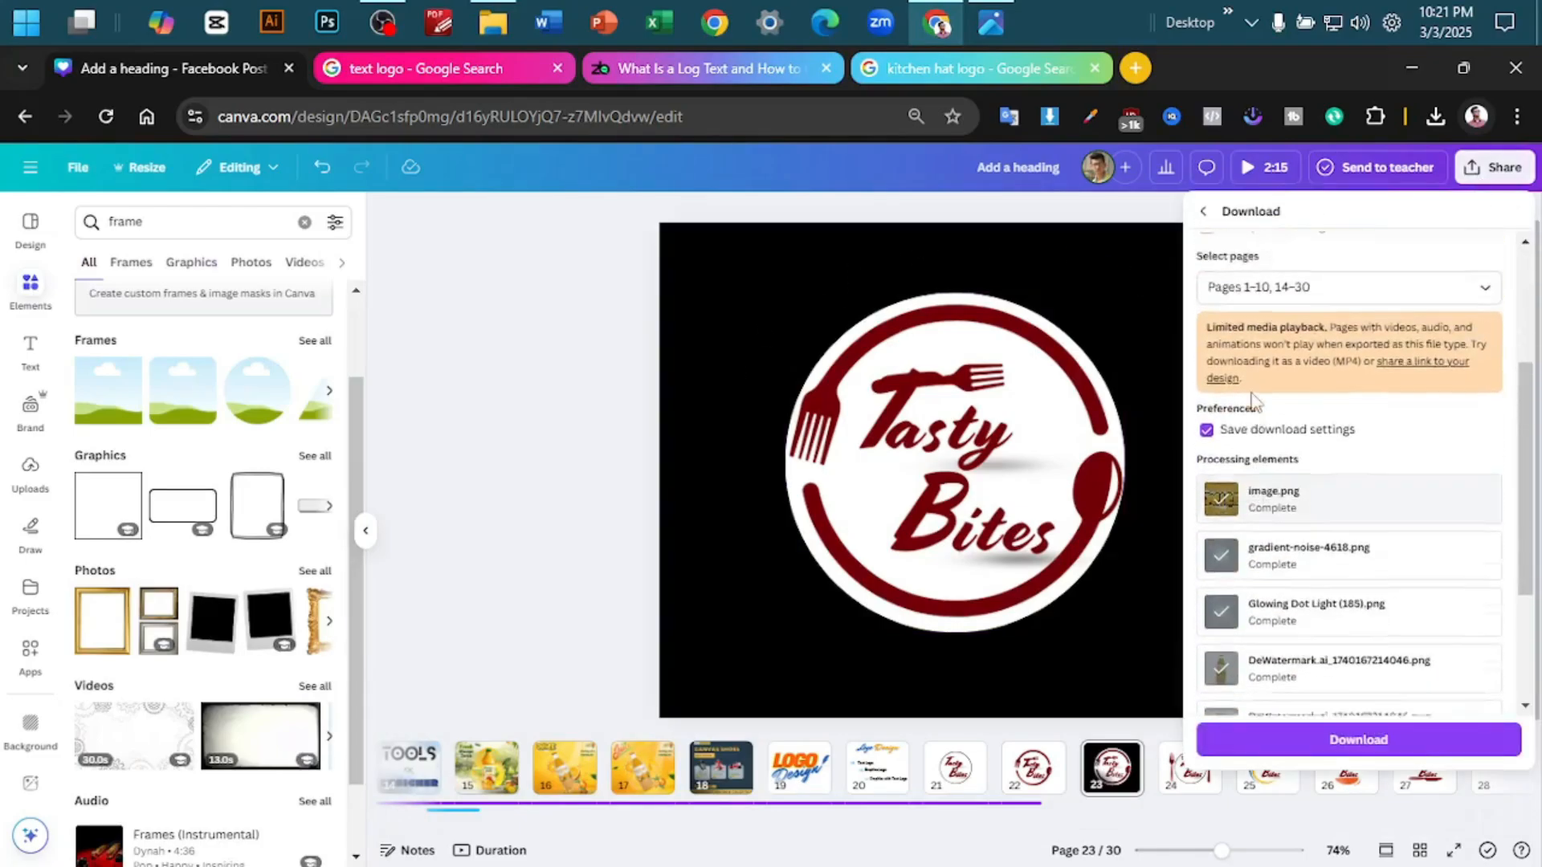
{"action": "scroll", "coordinate": [1251, 400], "scroll_direction": "up", "scroll_amount": 3}
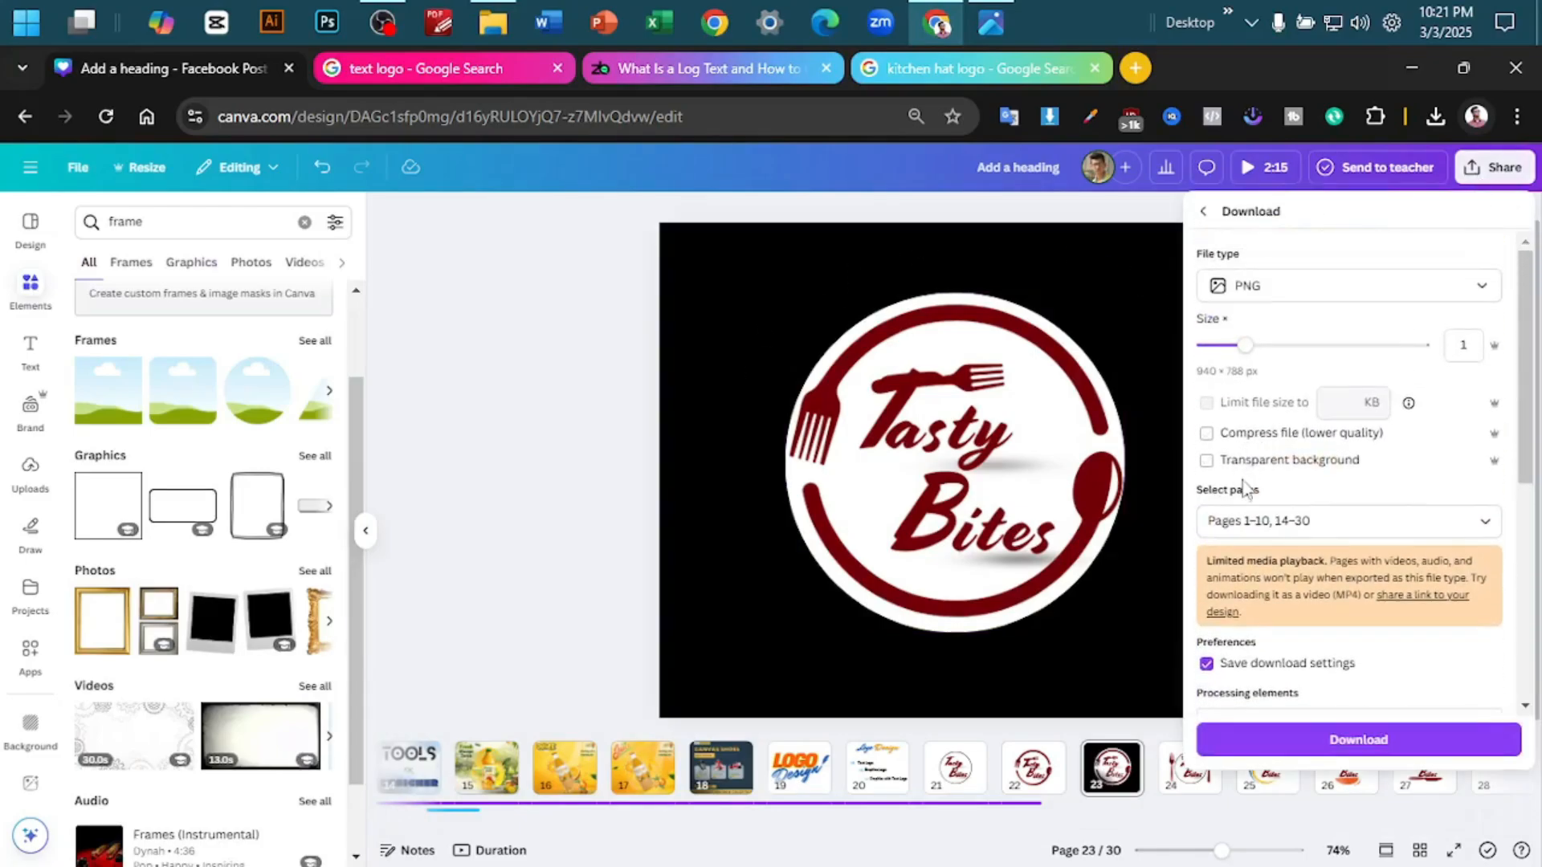
{"action": "left_click", "coordinate": [665, 398]}
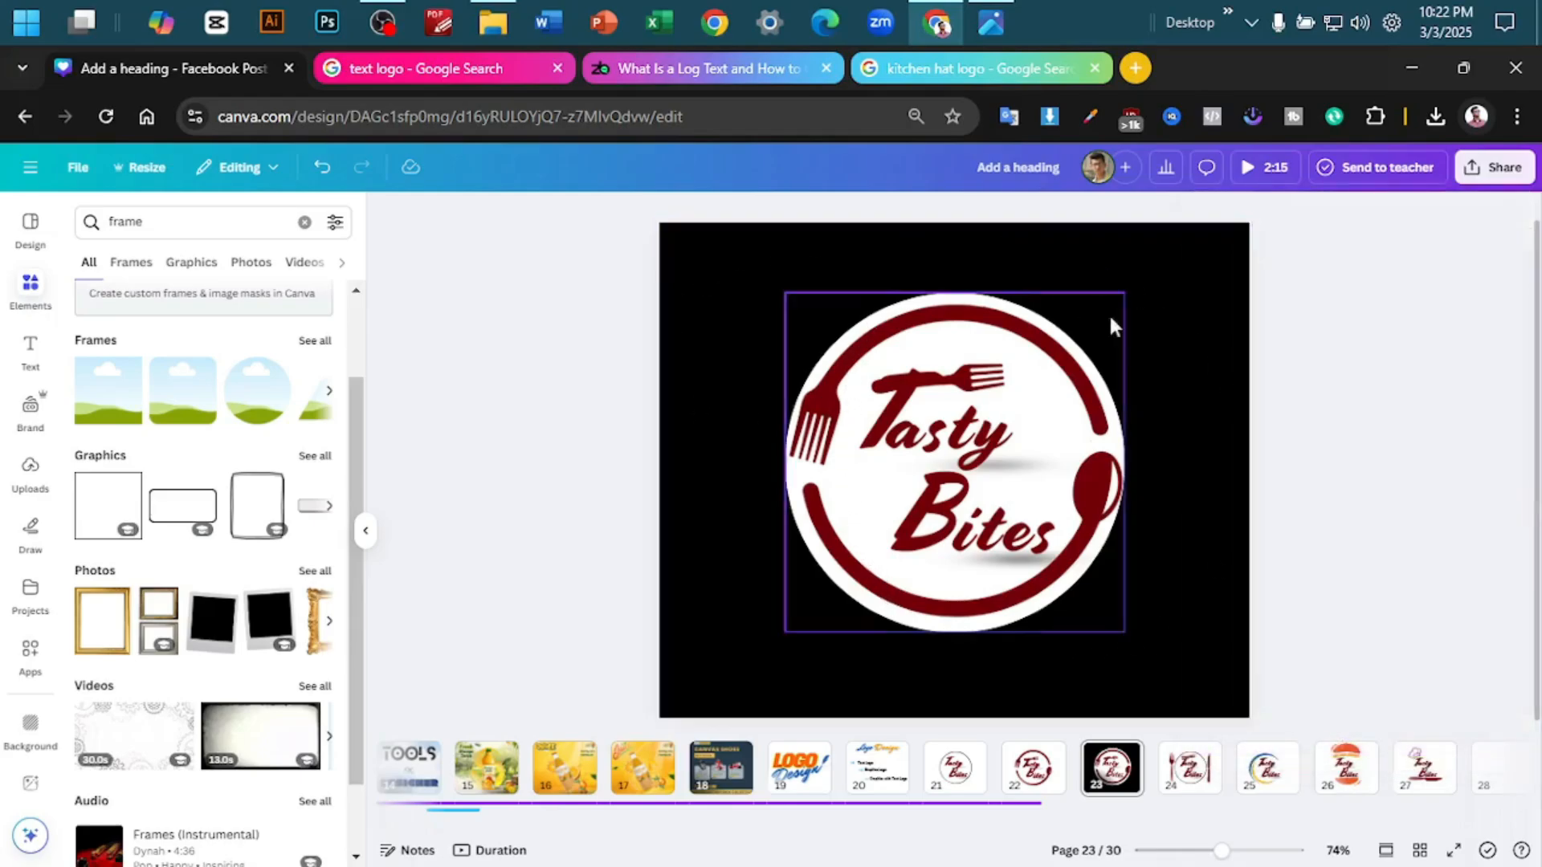
- Examine the fork and knife logo on page 24, its downloaded Add a heading (11).png in File Explorer, and the burger logo back in Canva
{"action": "left_click", "coordinate": [1172, 783]}
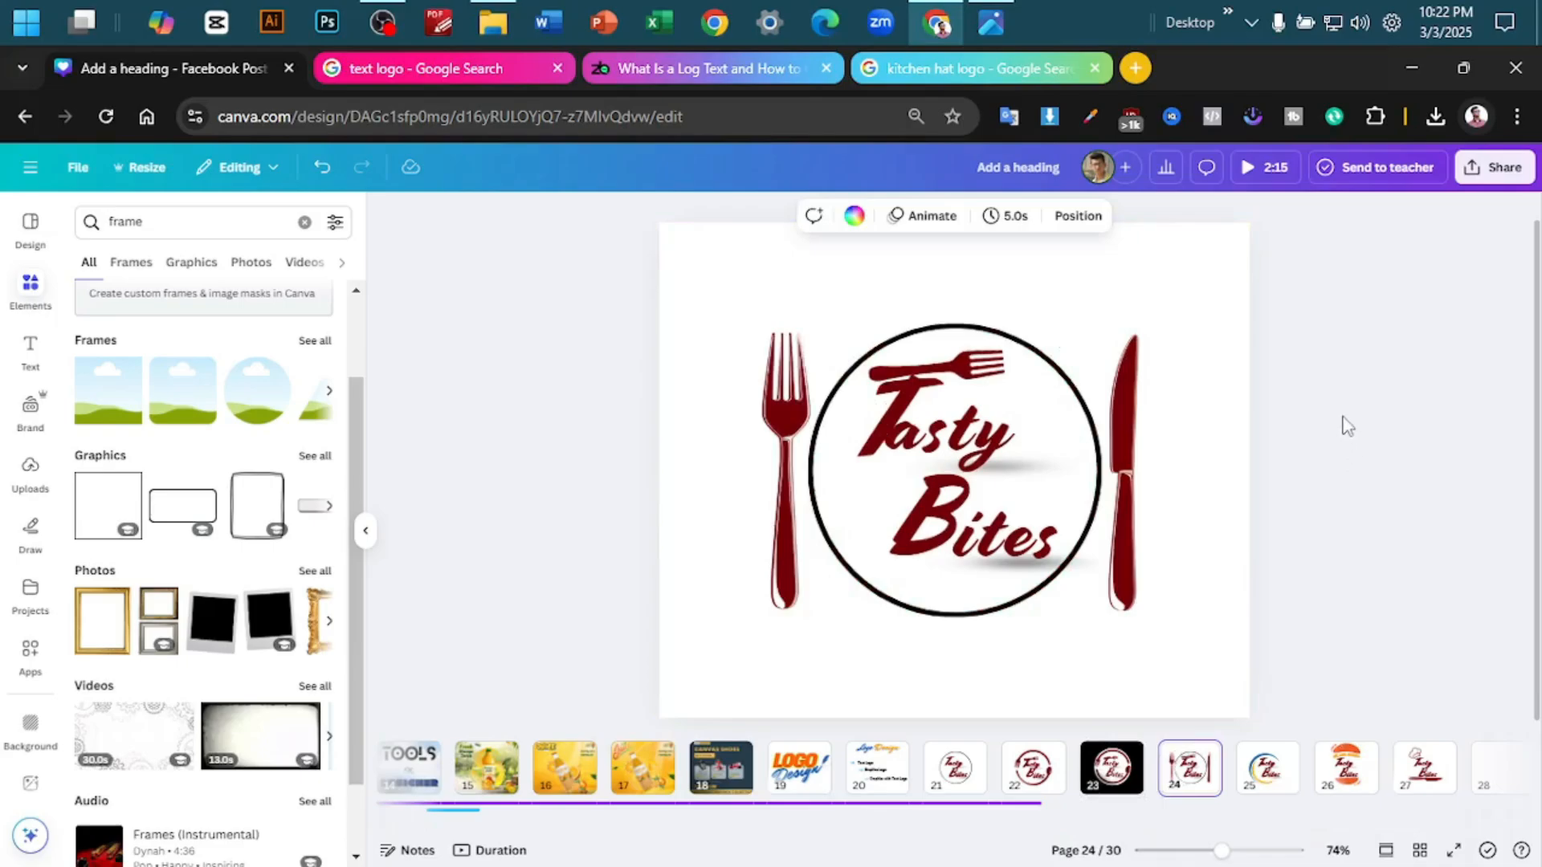
{"action": "left_click", "coordinate": [1203, 303]}
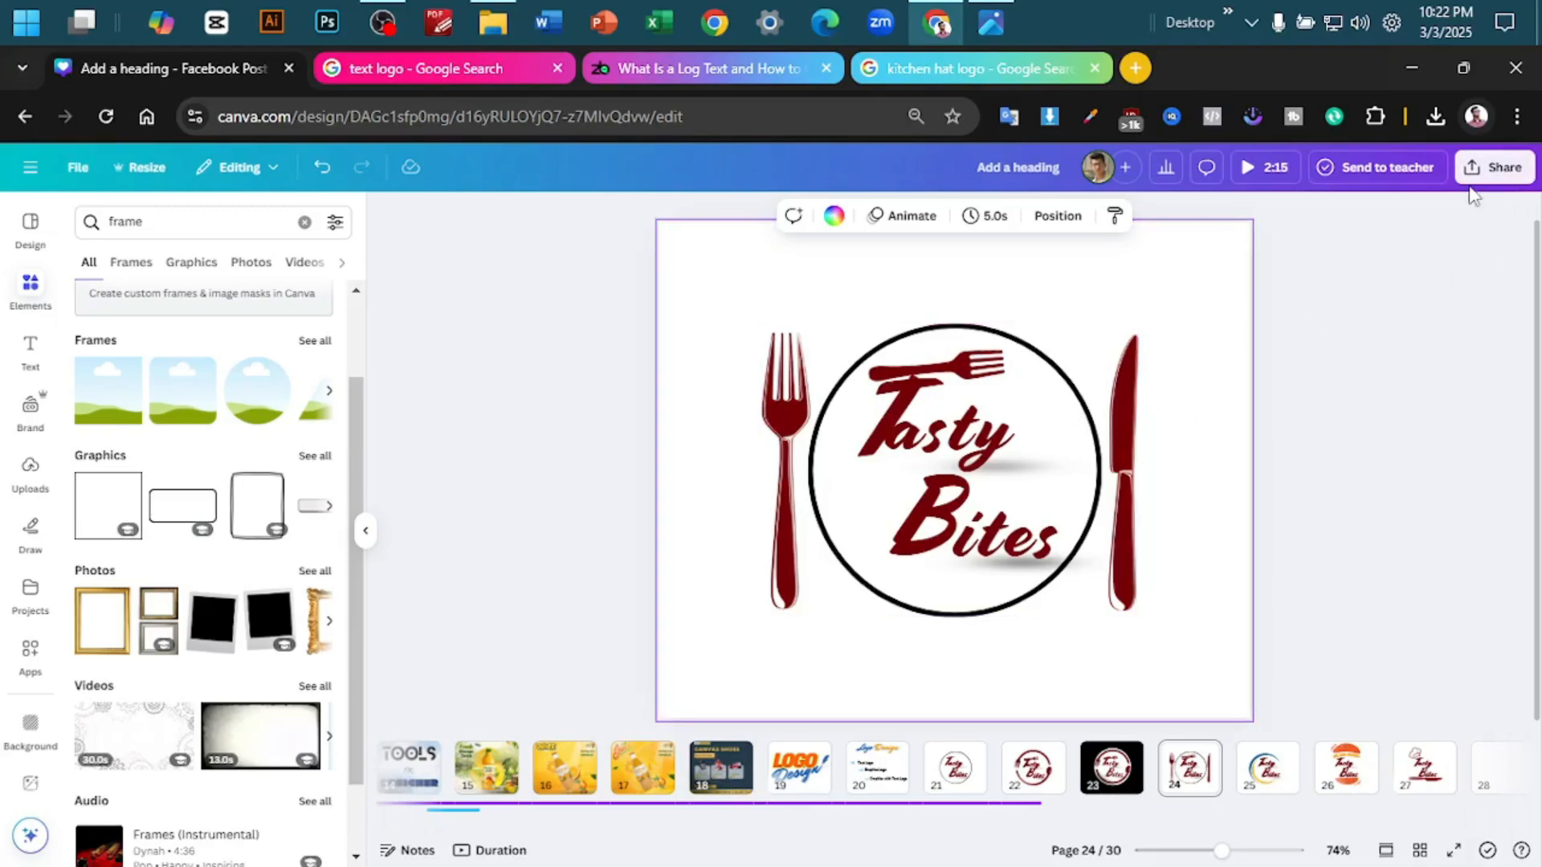
{"action": "left_click", "coordinate": [492, 22]}
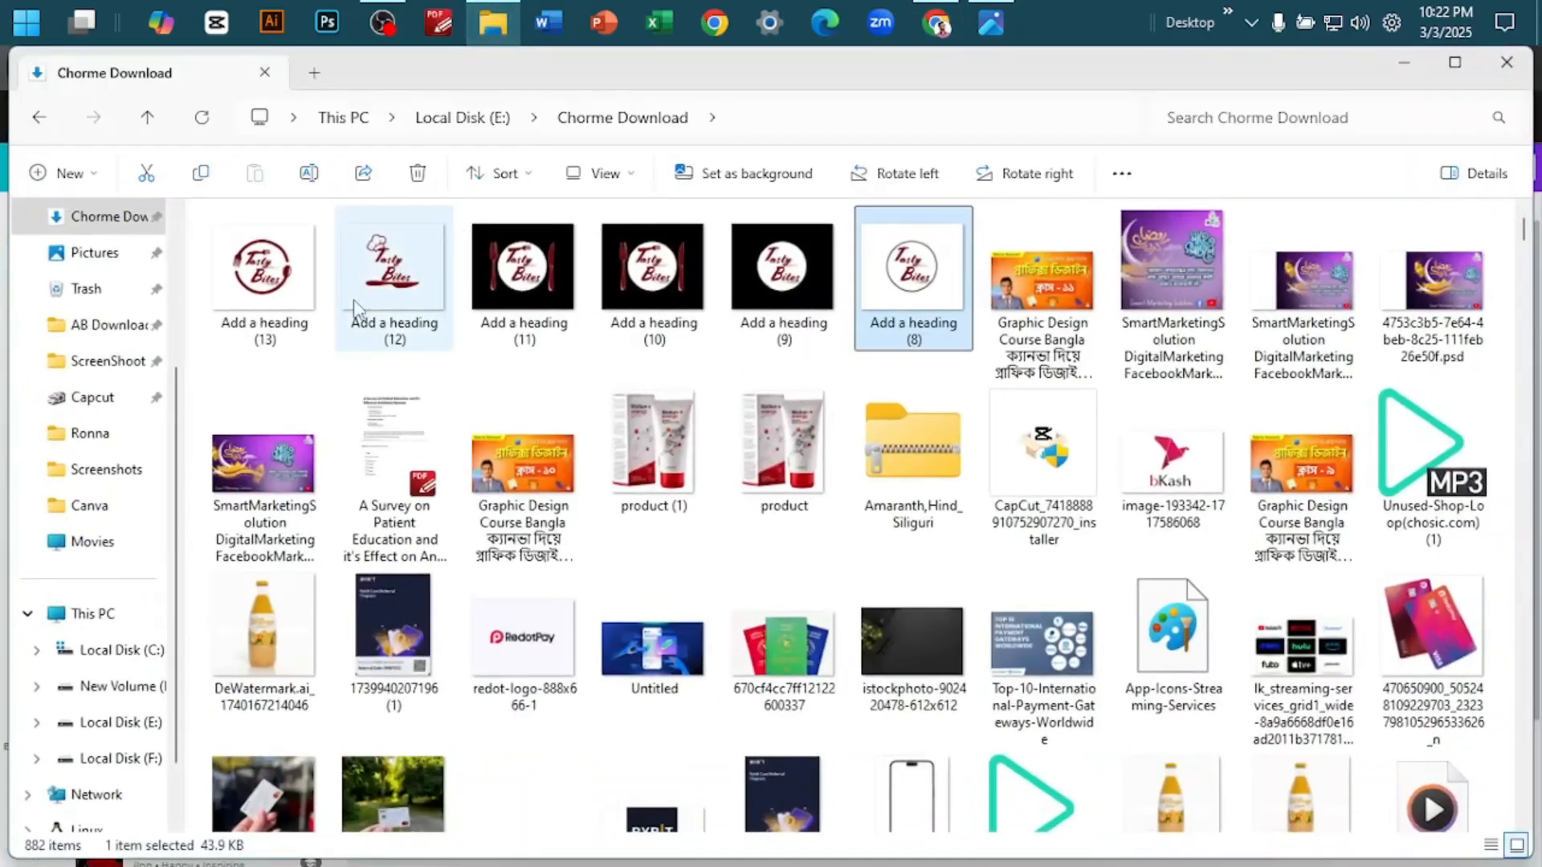
{"action": "double_click", "coordinate": [517, 314]}
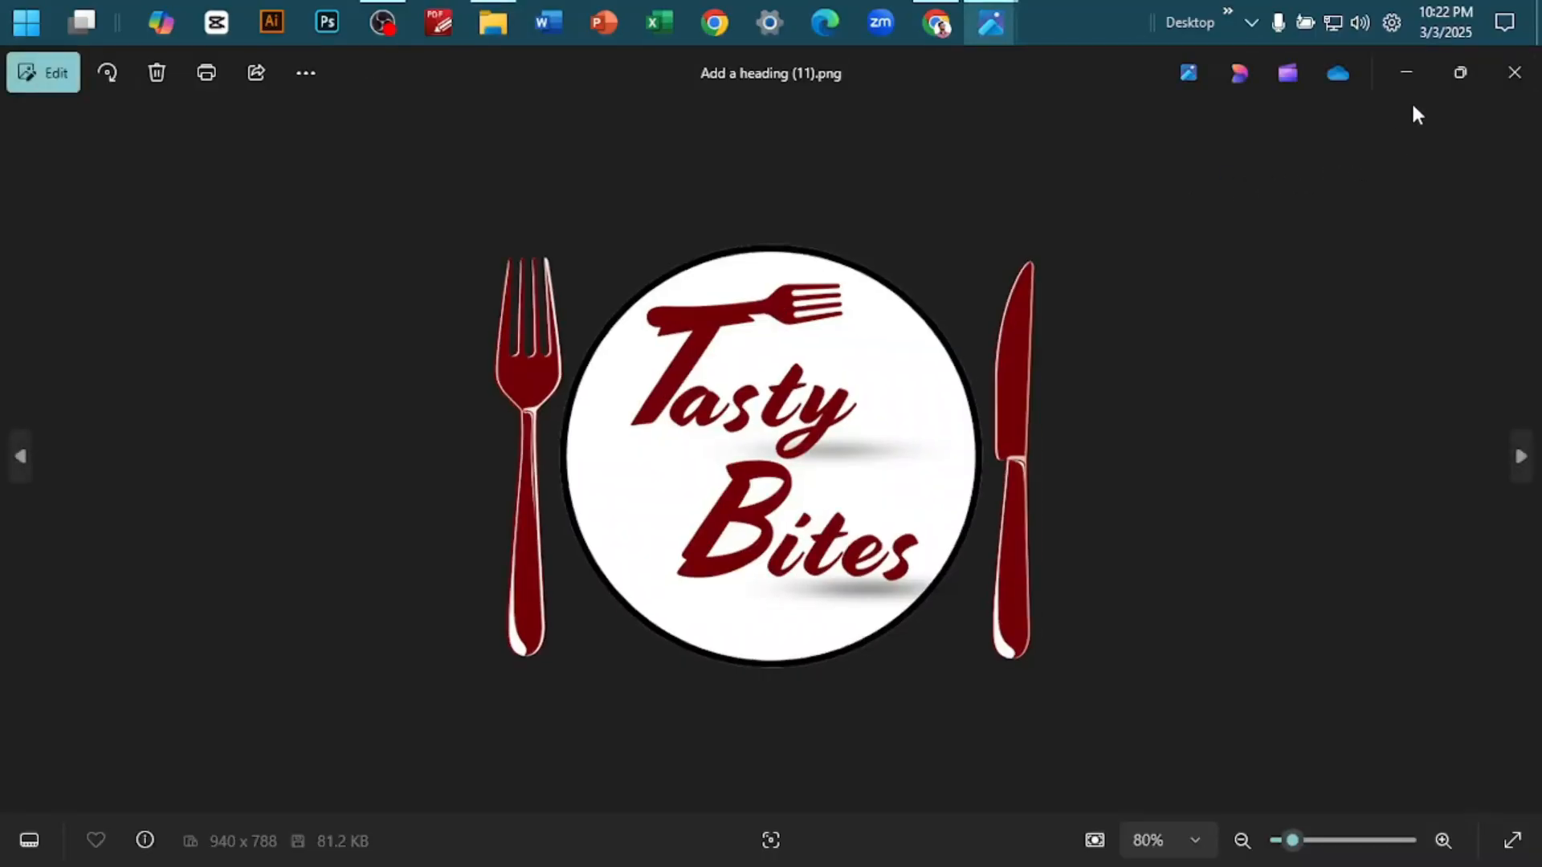
{"action": "left_click", "coordinate": [1413, 83]}
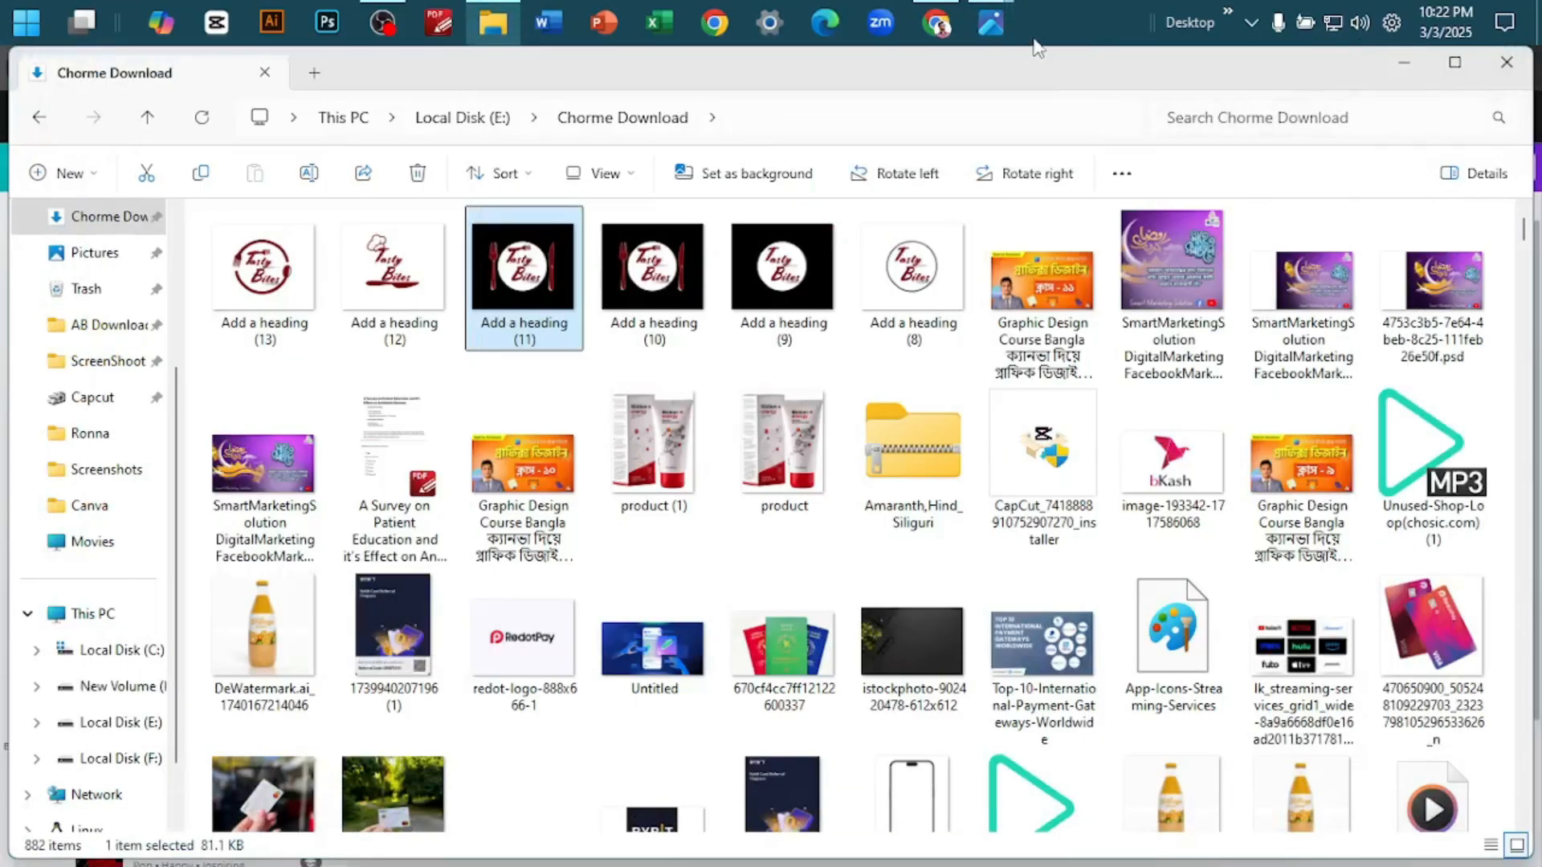
{"action": "left_click", "coordinate": [940, 26]}
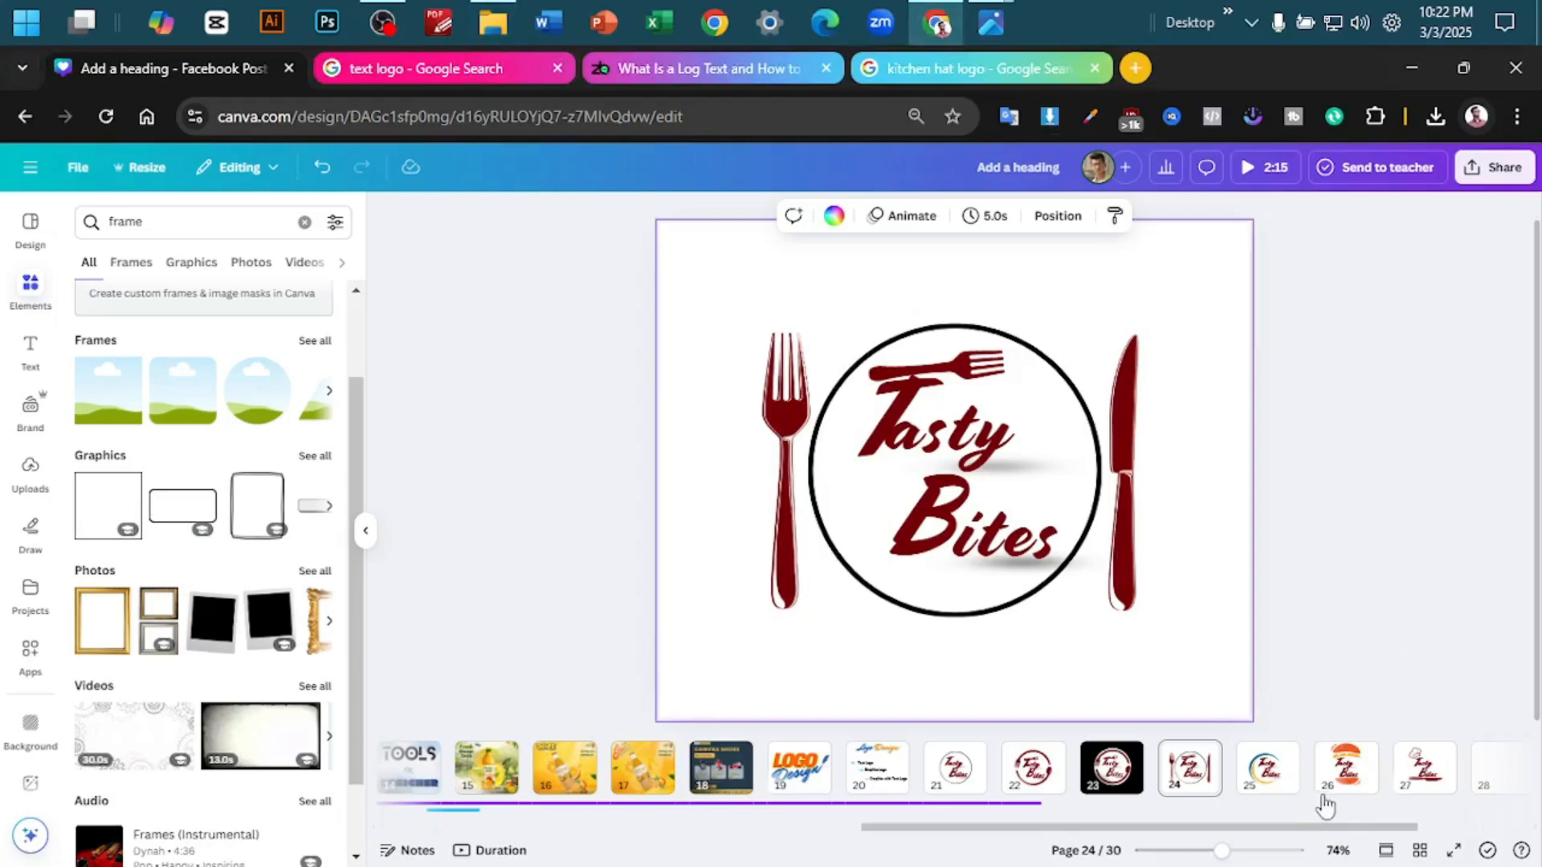
{"action": "right_click", "coordinate": [1337, 769]}
{"action": "left_click", "coordinate": [511, 498]}
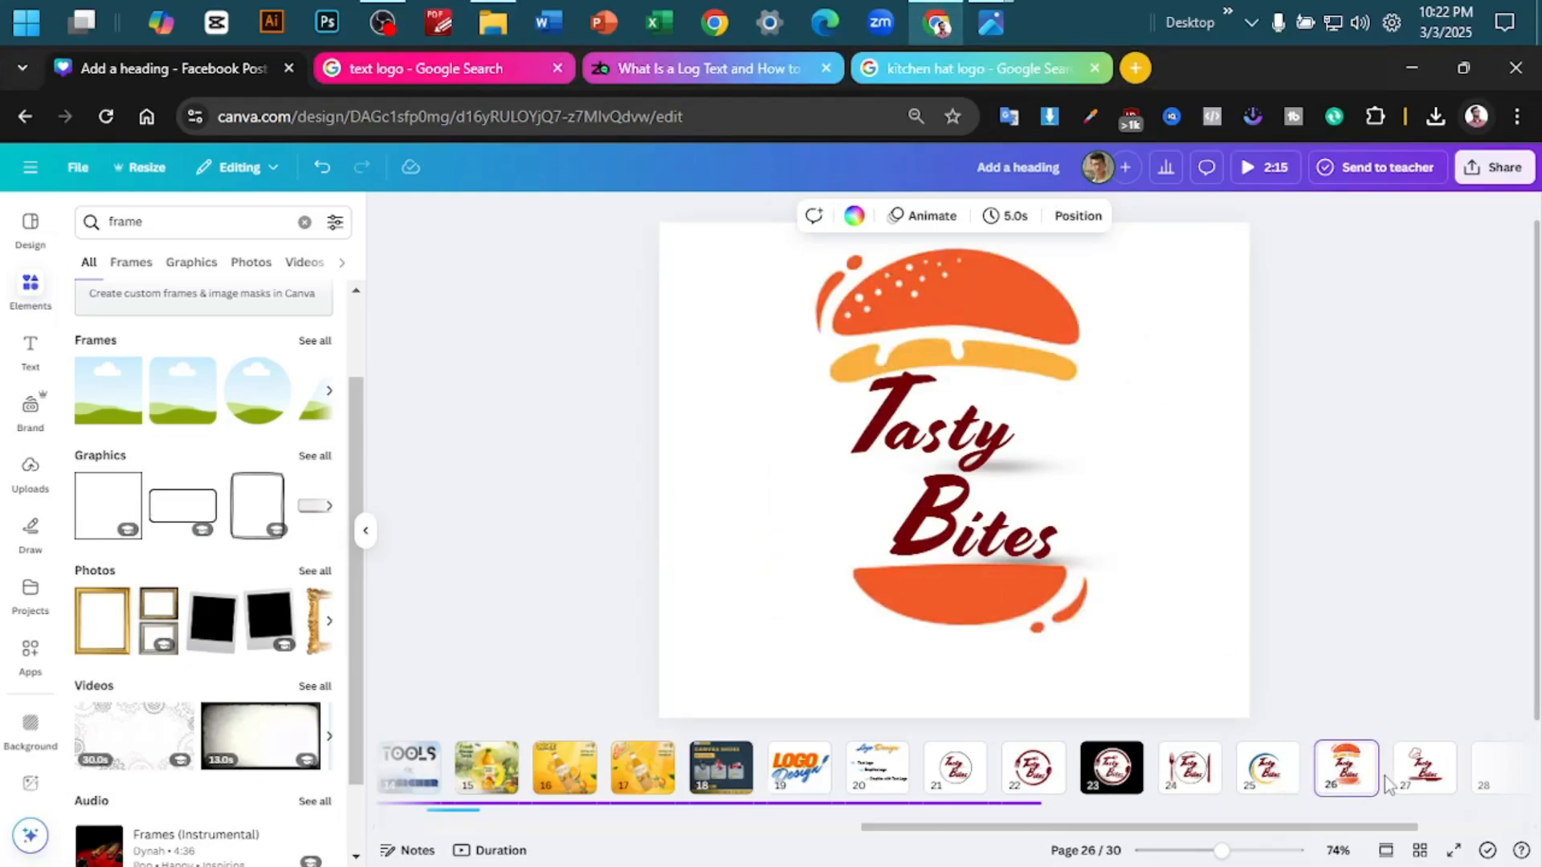
- Download only page 27, the chef hat logo, as a PNG with a transparent background
{"action": "left_click", "coordinate": [1424, 767]}
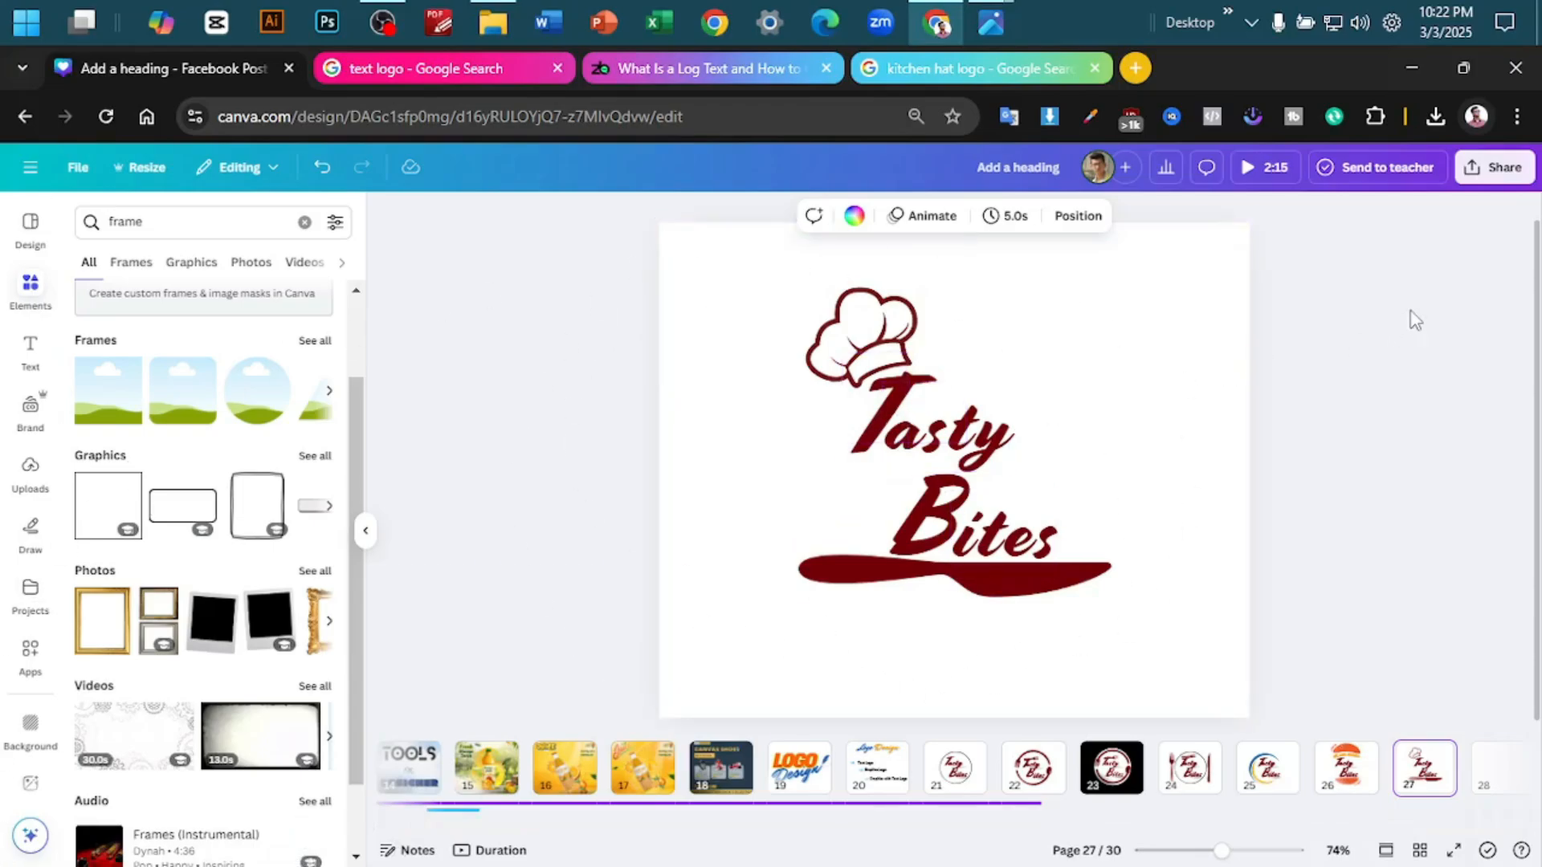
{"action": "left_click", "coordinate": [1495, 168]}
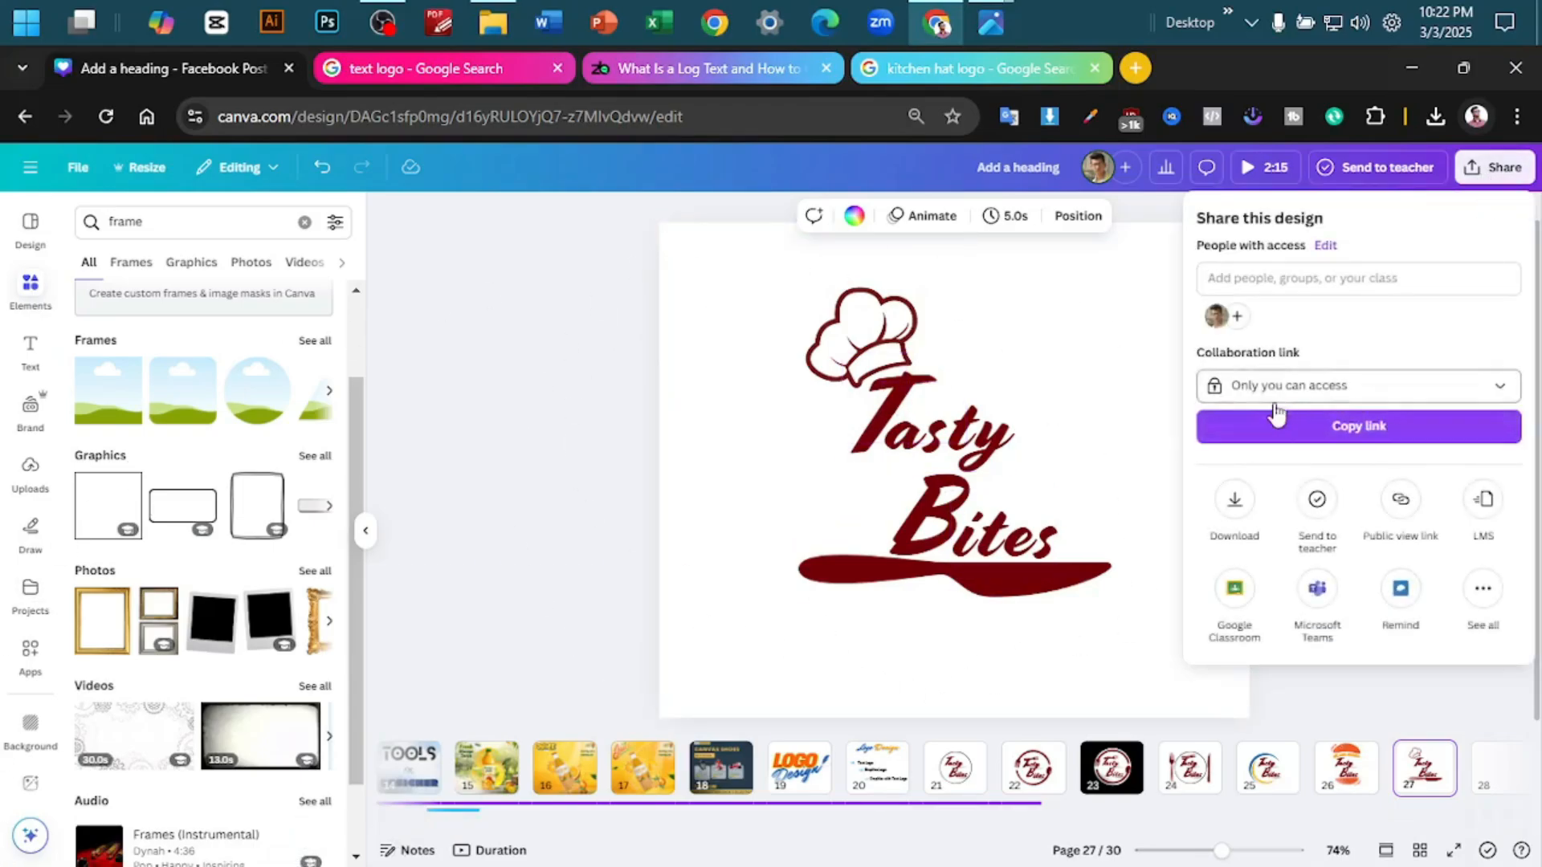
{"action": "left_click", "coordinate": [1236, 506]}
{"action": "left_click", "coordinate": [1493, 167]}
{"action": "left_click", "coordinate": [1494, 166]}
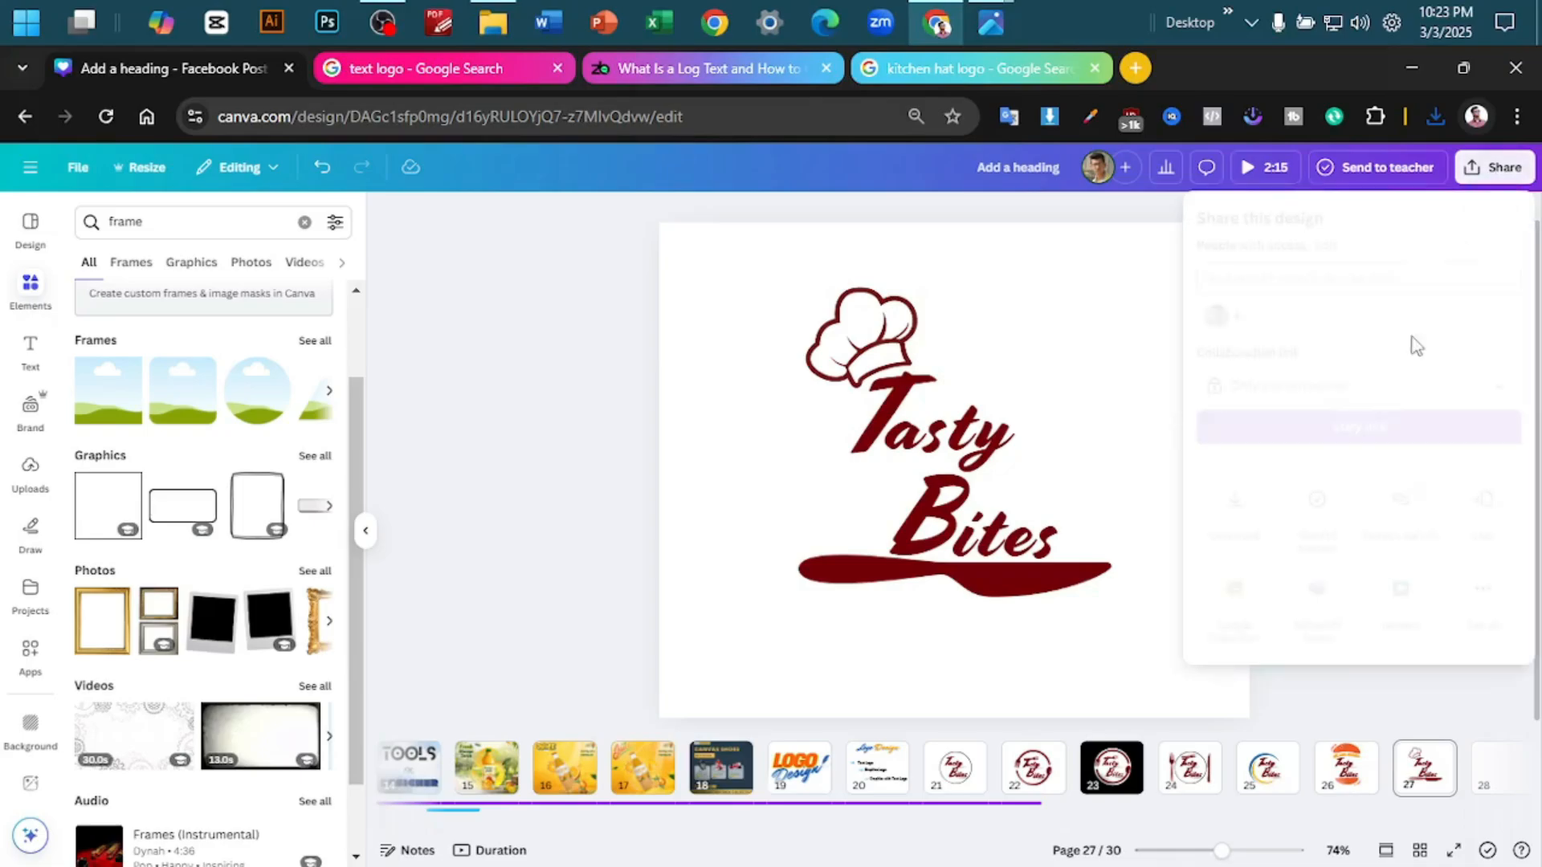
{"action": "left_click", "coordinate": [1236, 502]}
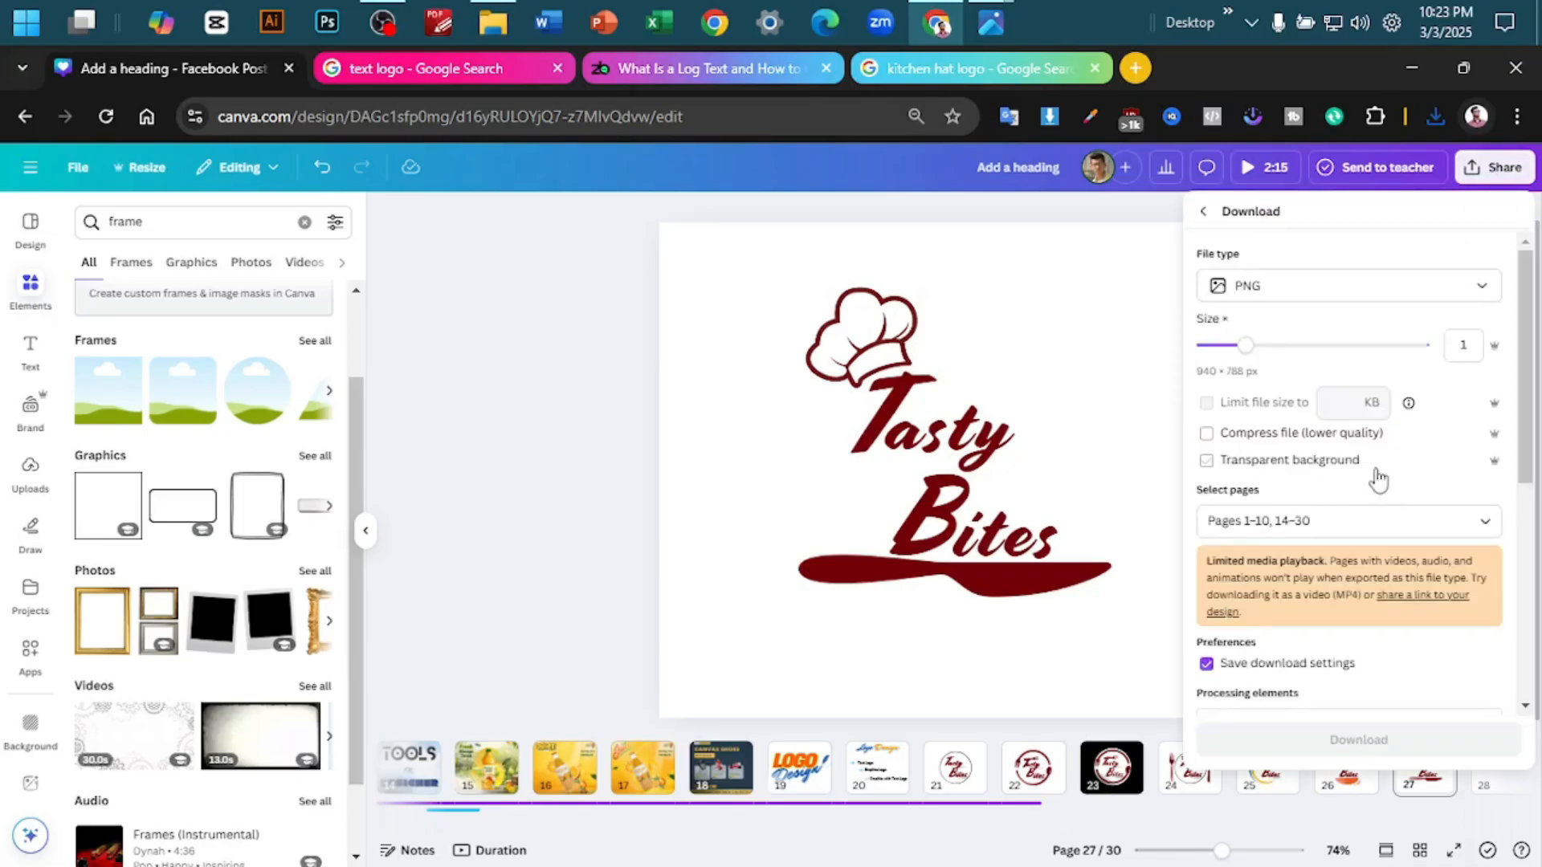
{"action": "left_click", "coordinate": [1231, 464]}
{"action": "left_click", "coordinate": [1323, 518]}
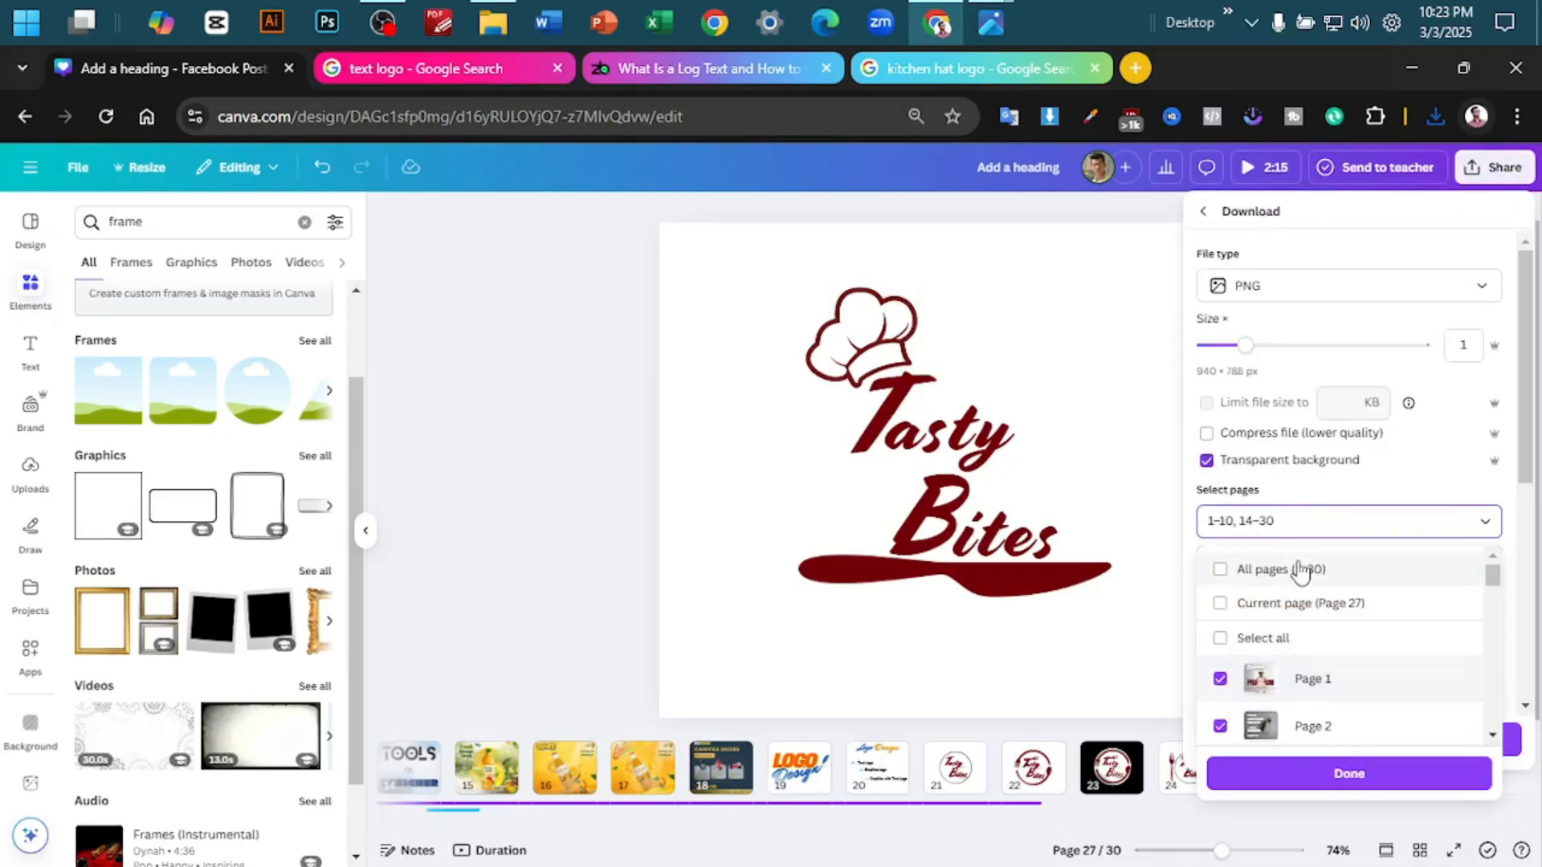
{"action": "left_click", "coordinate": [1294, 619]}
{"action": "left_click", "coordinate": [1365, 774]}
{"action": "left_click", "coordinate": [1397, 685]}
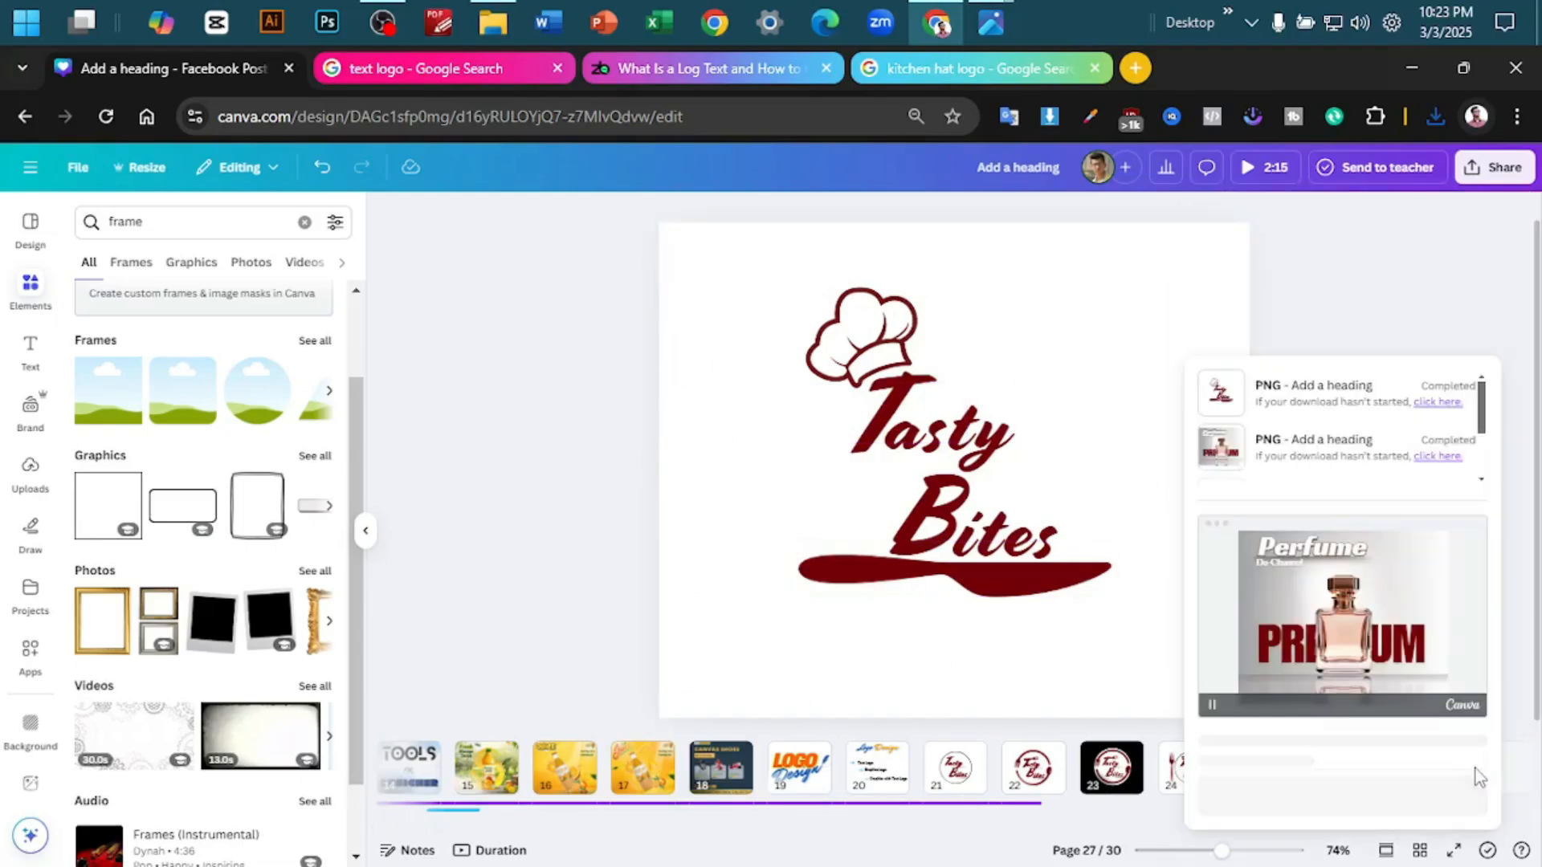
{"action": "left_click", "coordinate": [586, 617]}
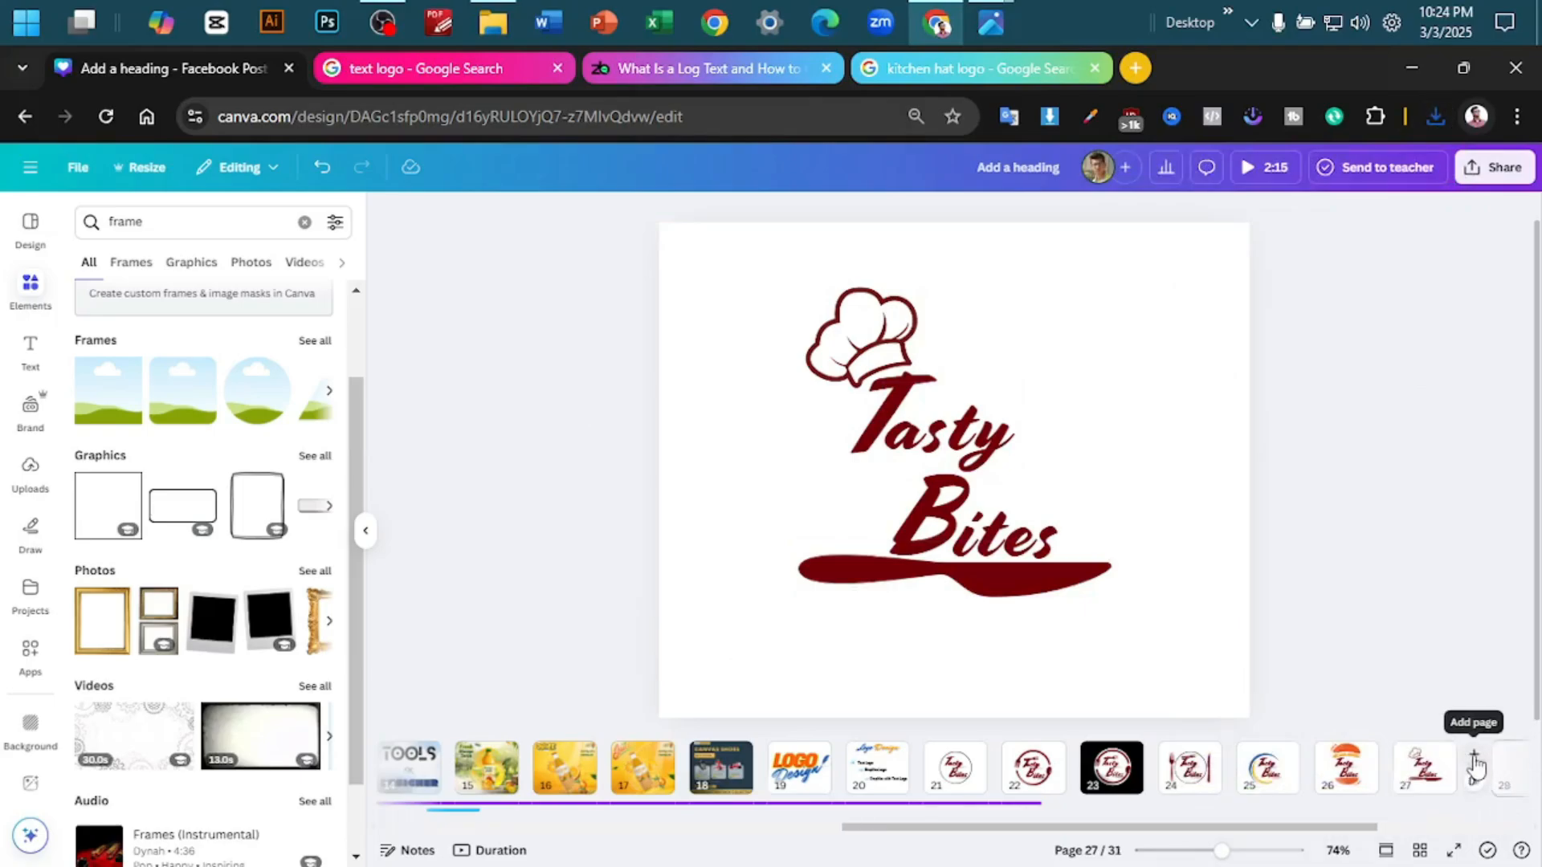
- Add a blank page after page 27 and place the downloaded chef hat Tasty Bites logo on it
{"action": "left_click", "coordinate": [1471, 759]}
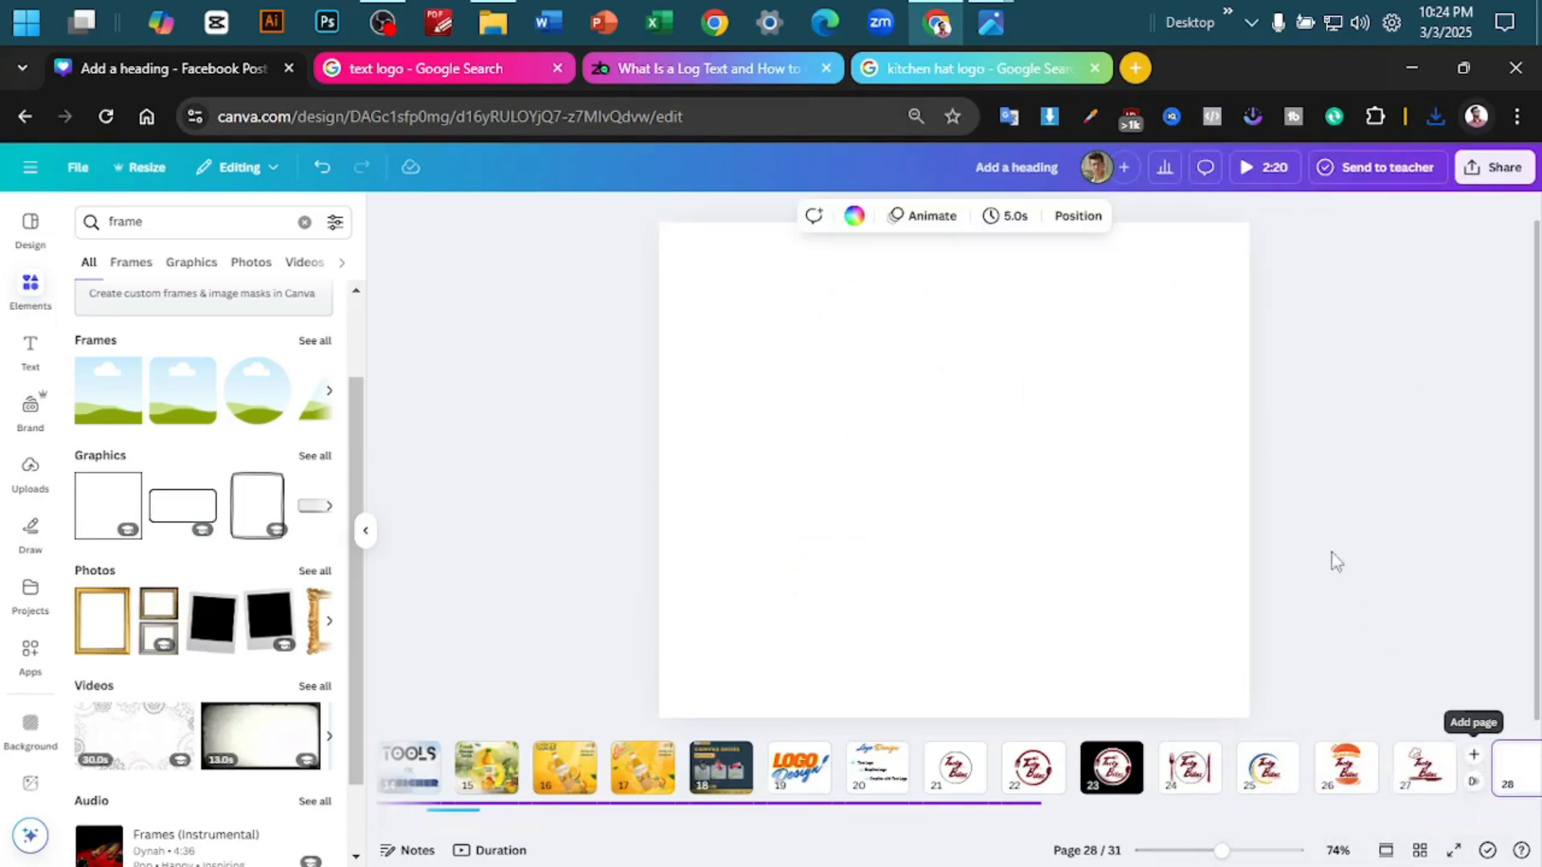
{"action": "left_click", "coordinate": [1434, 116]}
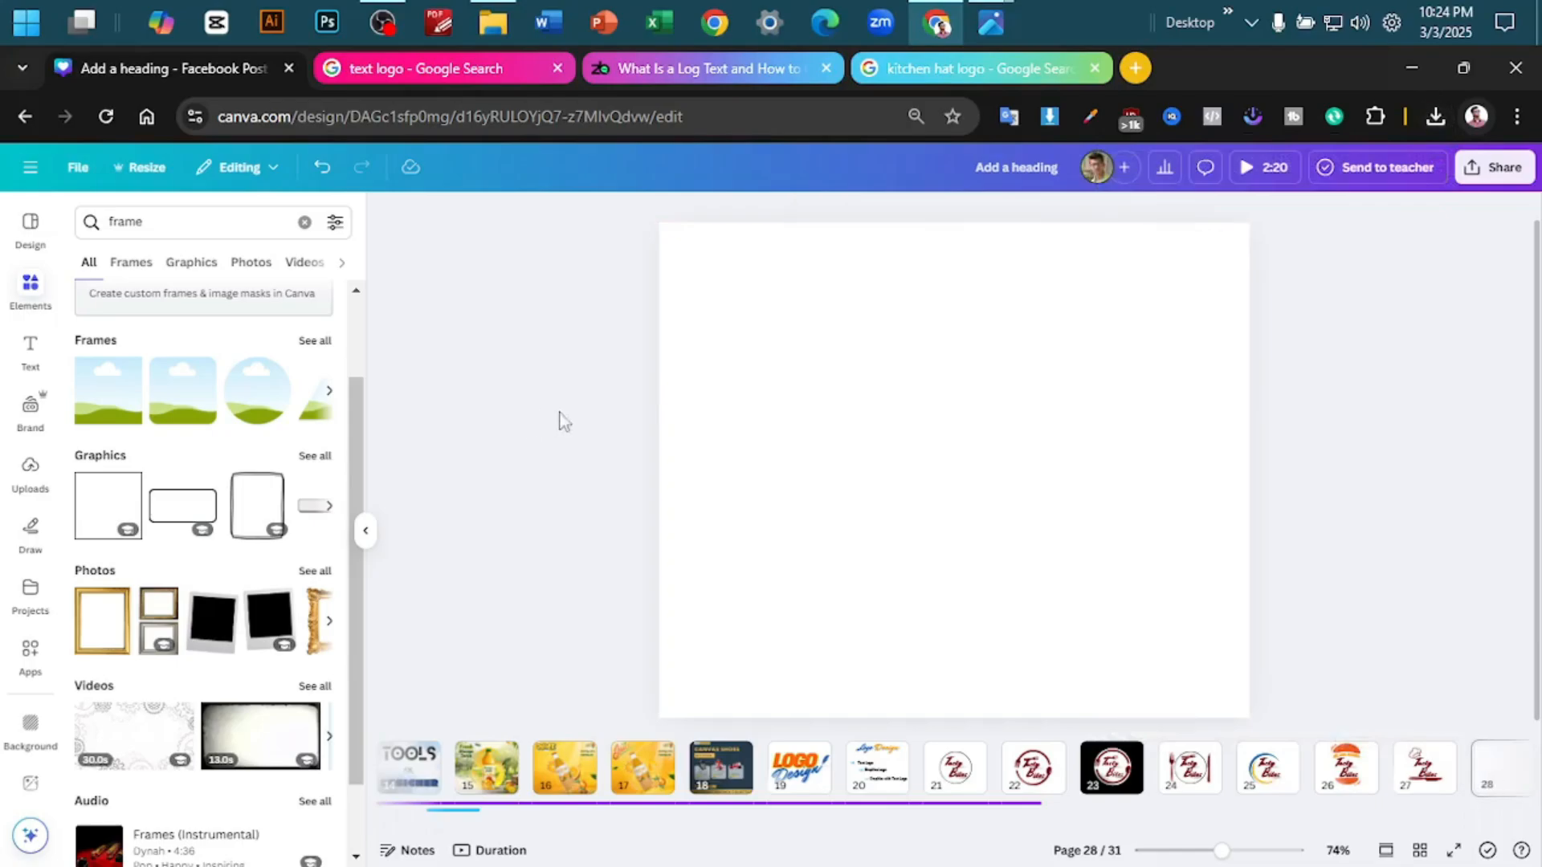
{"action": "key", "text": "ctrl+v"}
- Try dark red on the background of page 28, and set it to orange from the document colours
{"action": "left_click", "coordinate": [695, 286]}
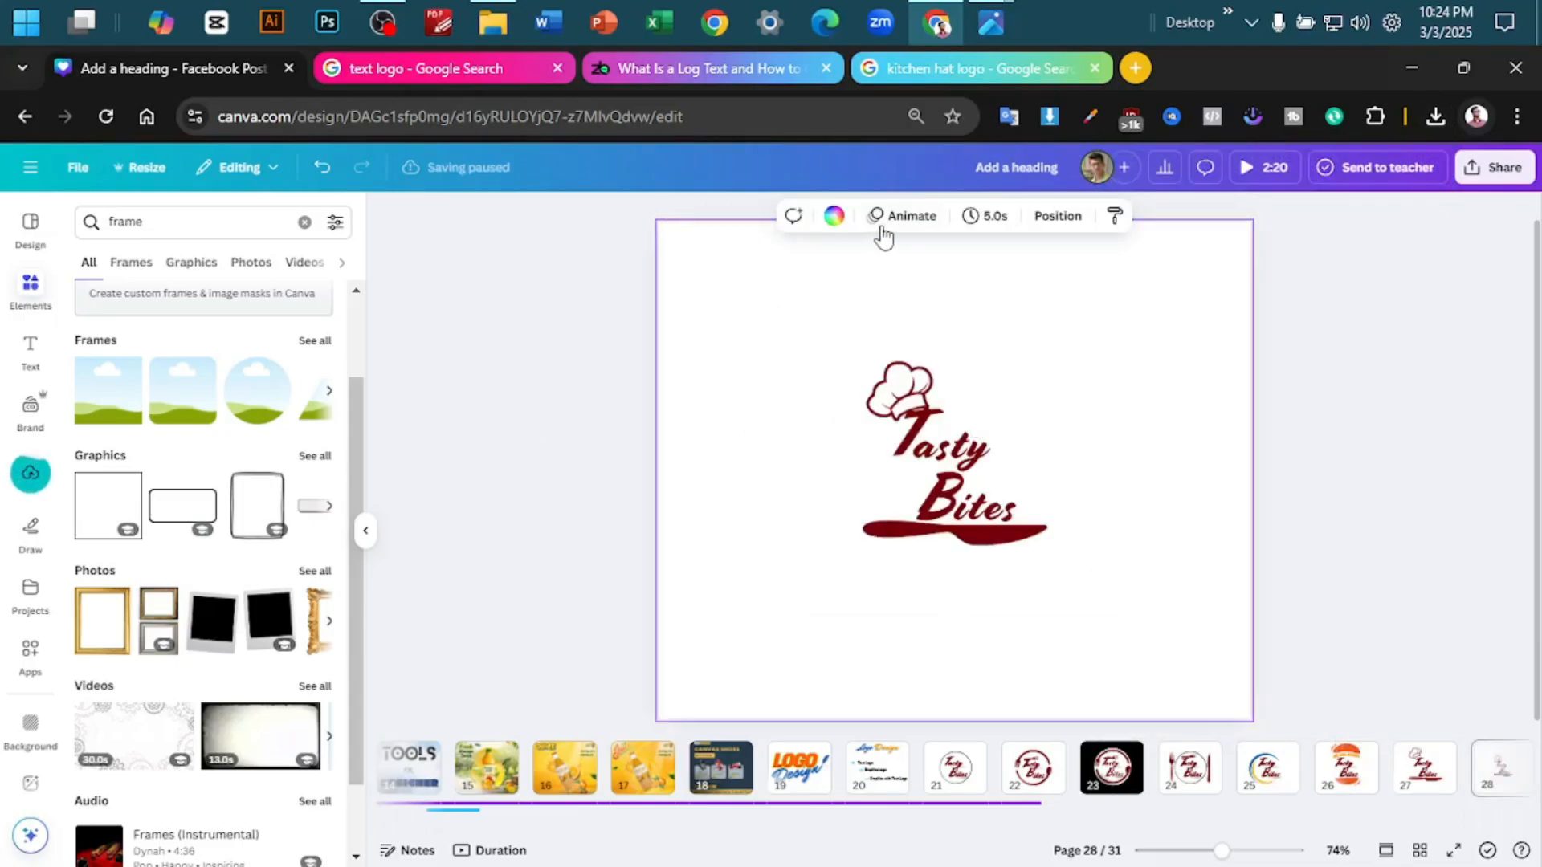
{"action": "left_click", "coordinate": [840, 228]}
{"action": "left_click", "coordinate": [312, 430]}
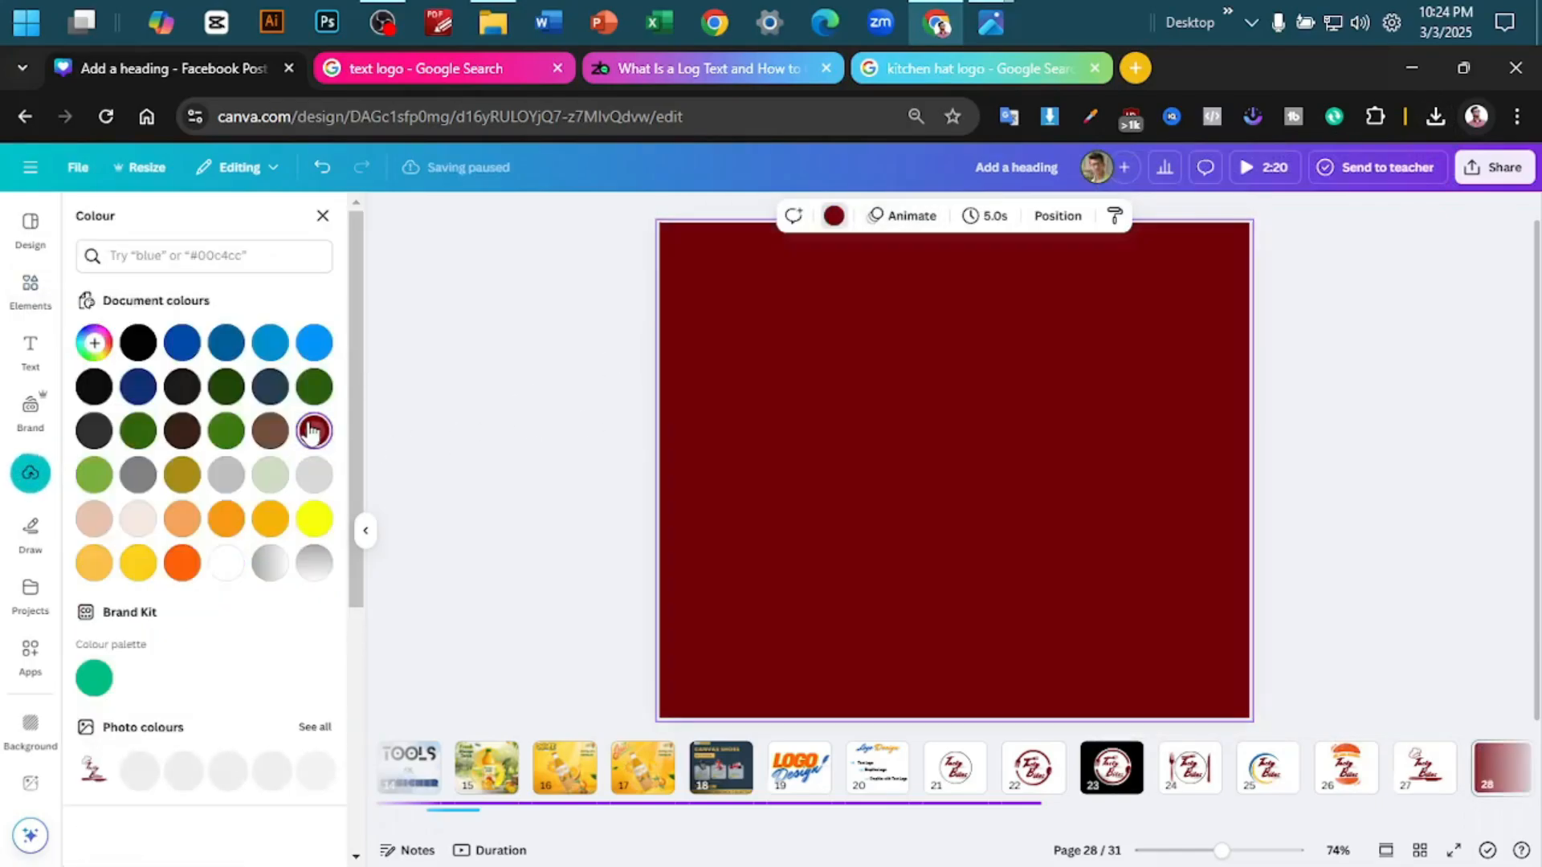
{"action": "left_click", "coordinate": [227, 517]}
{"action": "left_click", "coordinate": [1377, 406]}
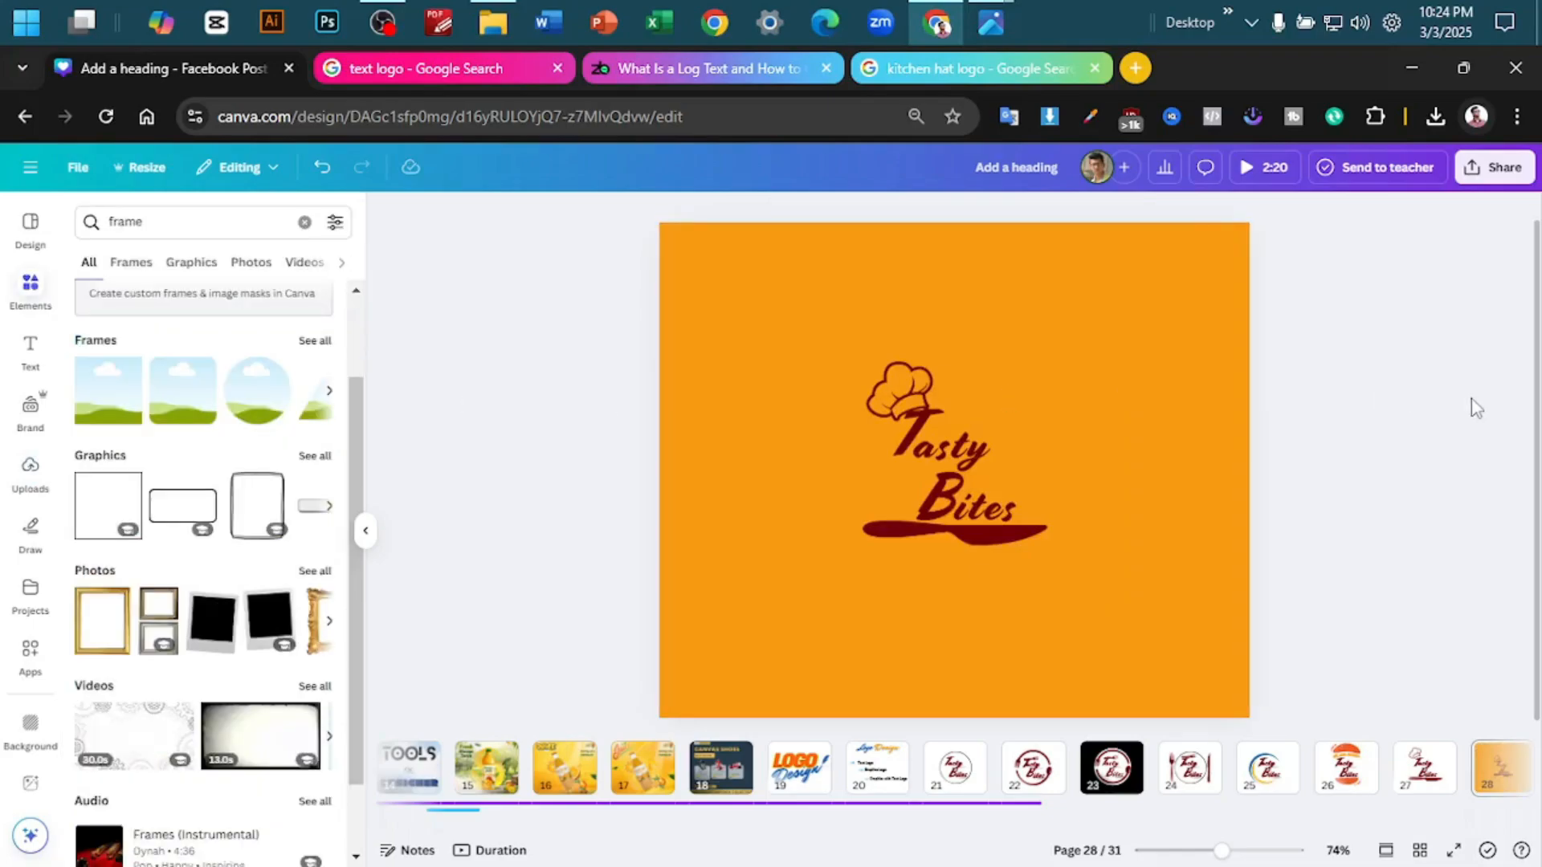
- Enlarge the chef hat logo on page 28 and centre it on the page
{"action": "left_click_drag", "start_coordinate": [965, 522], "coordinate": [953, 492]}
{"action": "left_click_drag", "start_coordinate": [1118, 589], "coordinate": [1261, 712]}
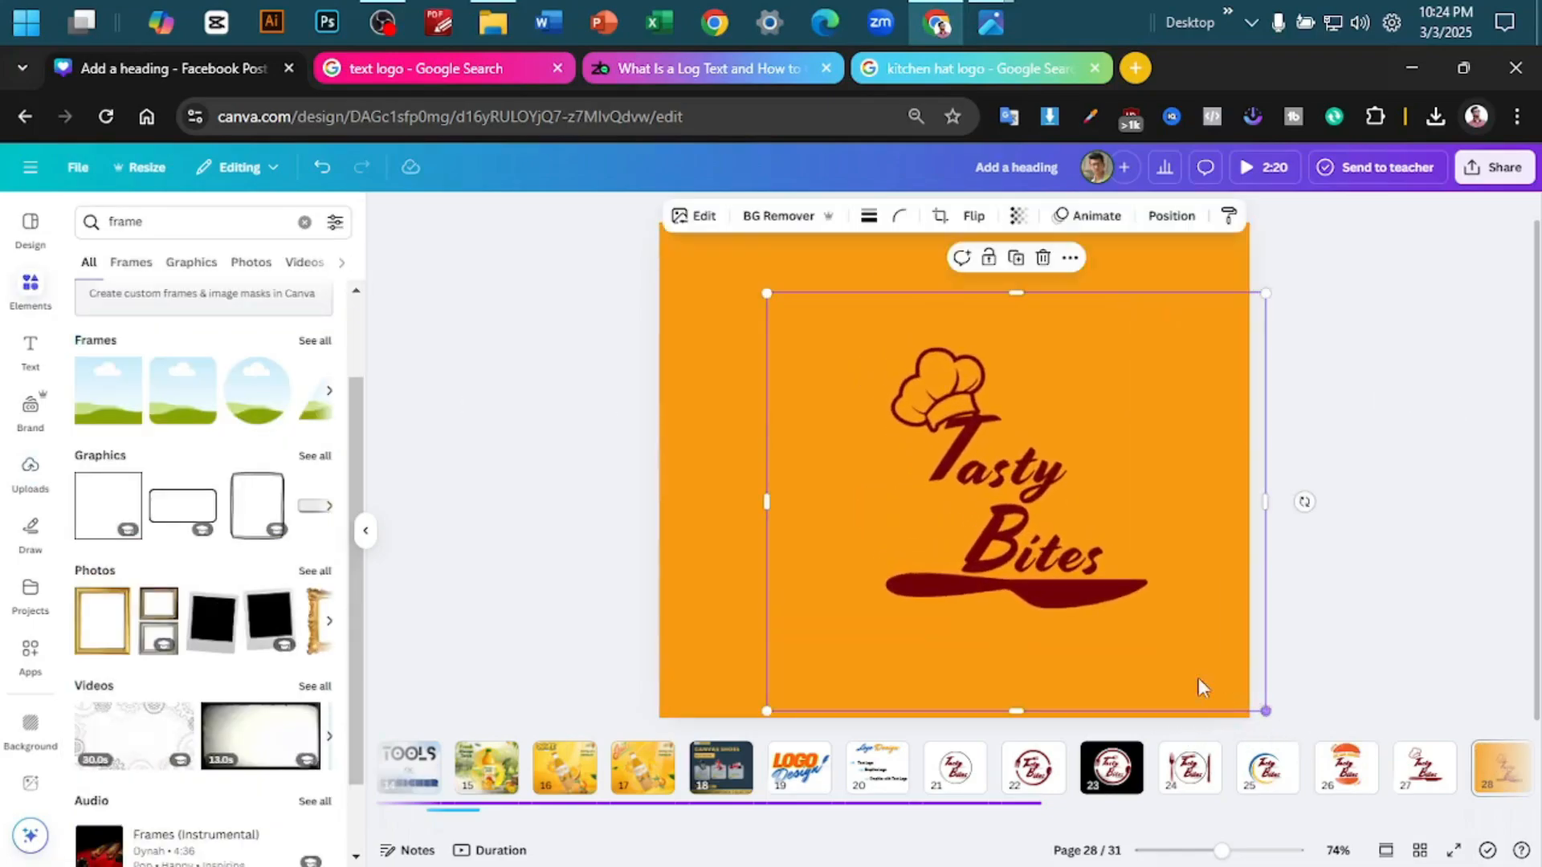
{"action": "left_click_drag", "start_coordinate": [1061, 586], "coordinate": [1026, 557]}
{"action": "left_click", "coordinate": [1386, 503]}
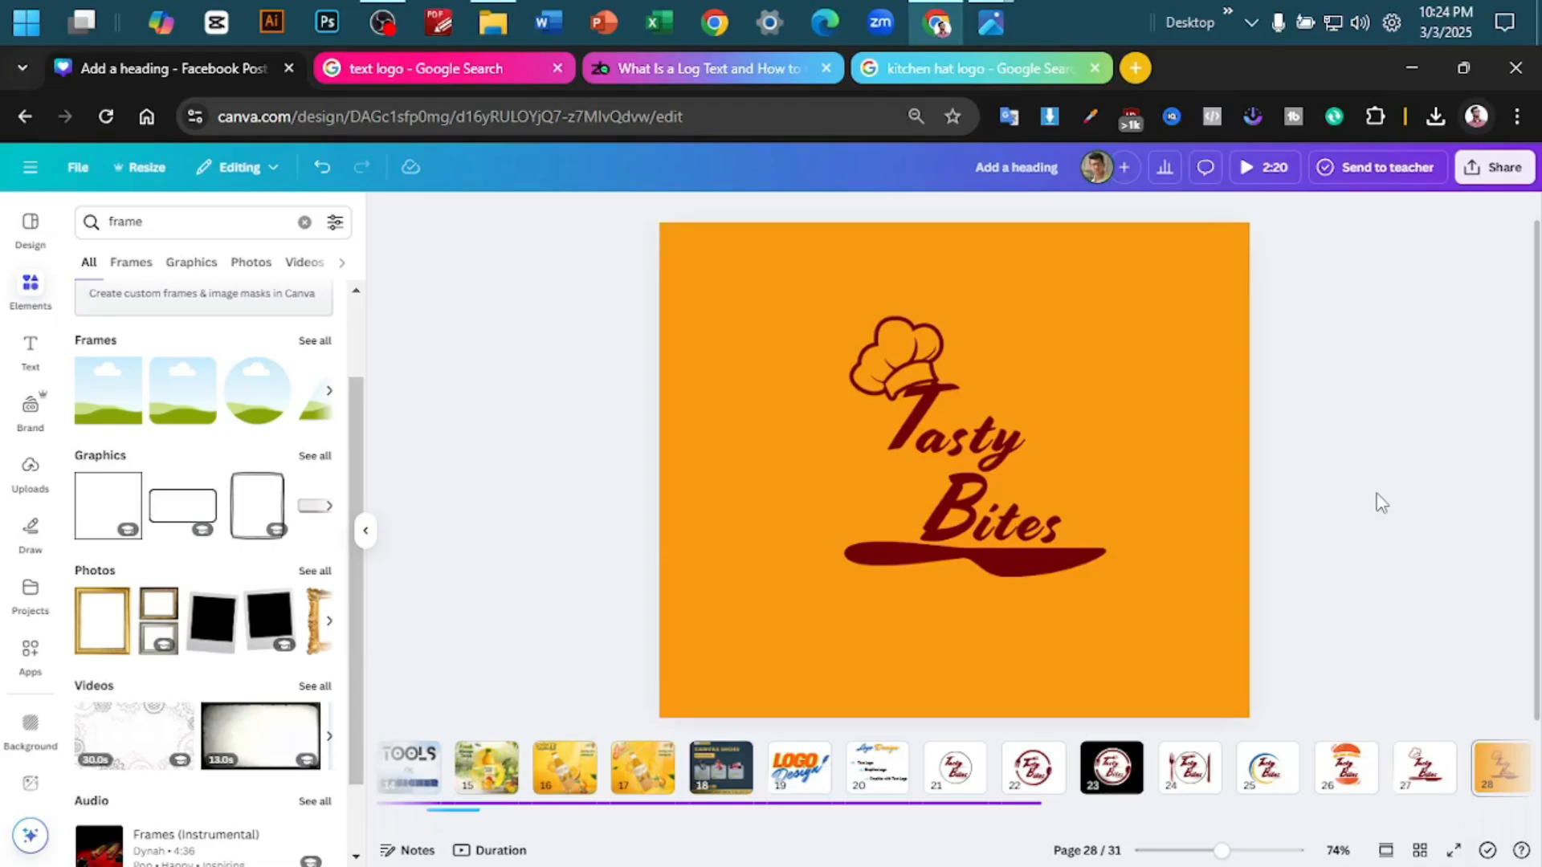
{"action": "left_click", "coordinate": [982, 413]}
{"action": "left_click_drag", "start_coordinate": [982, 413], "coordinate": [956, 414]}
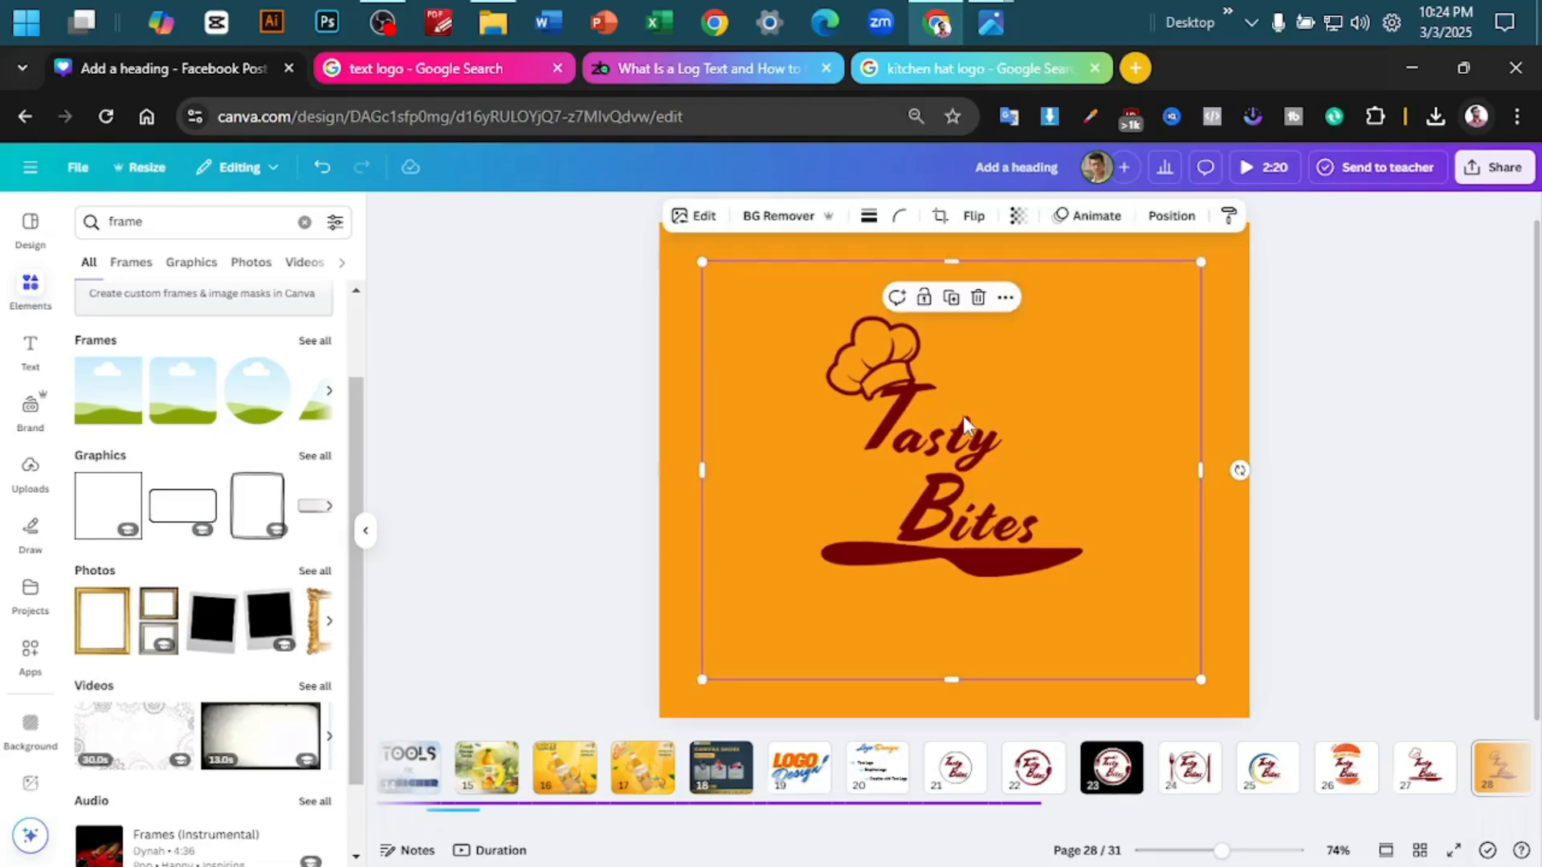
- Apply a white Outline shadow of size 100 to the chef hat logo on page 28
{"action": "left_click", "coordinate": [695, 217]}
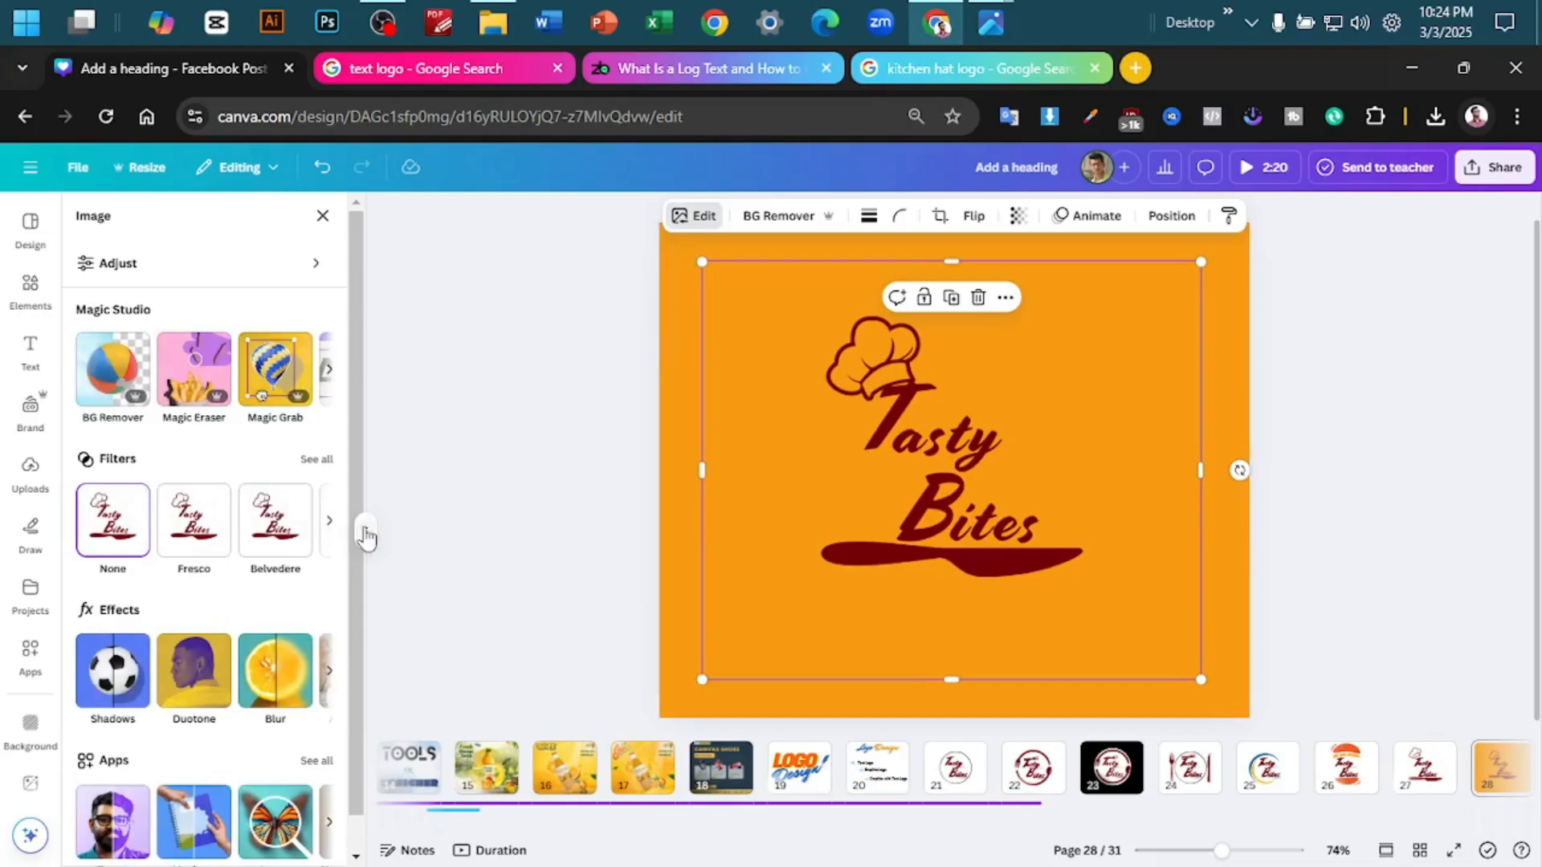
{"action": "left_click", "coordinate": [113, 673]}
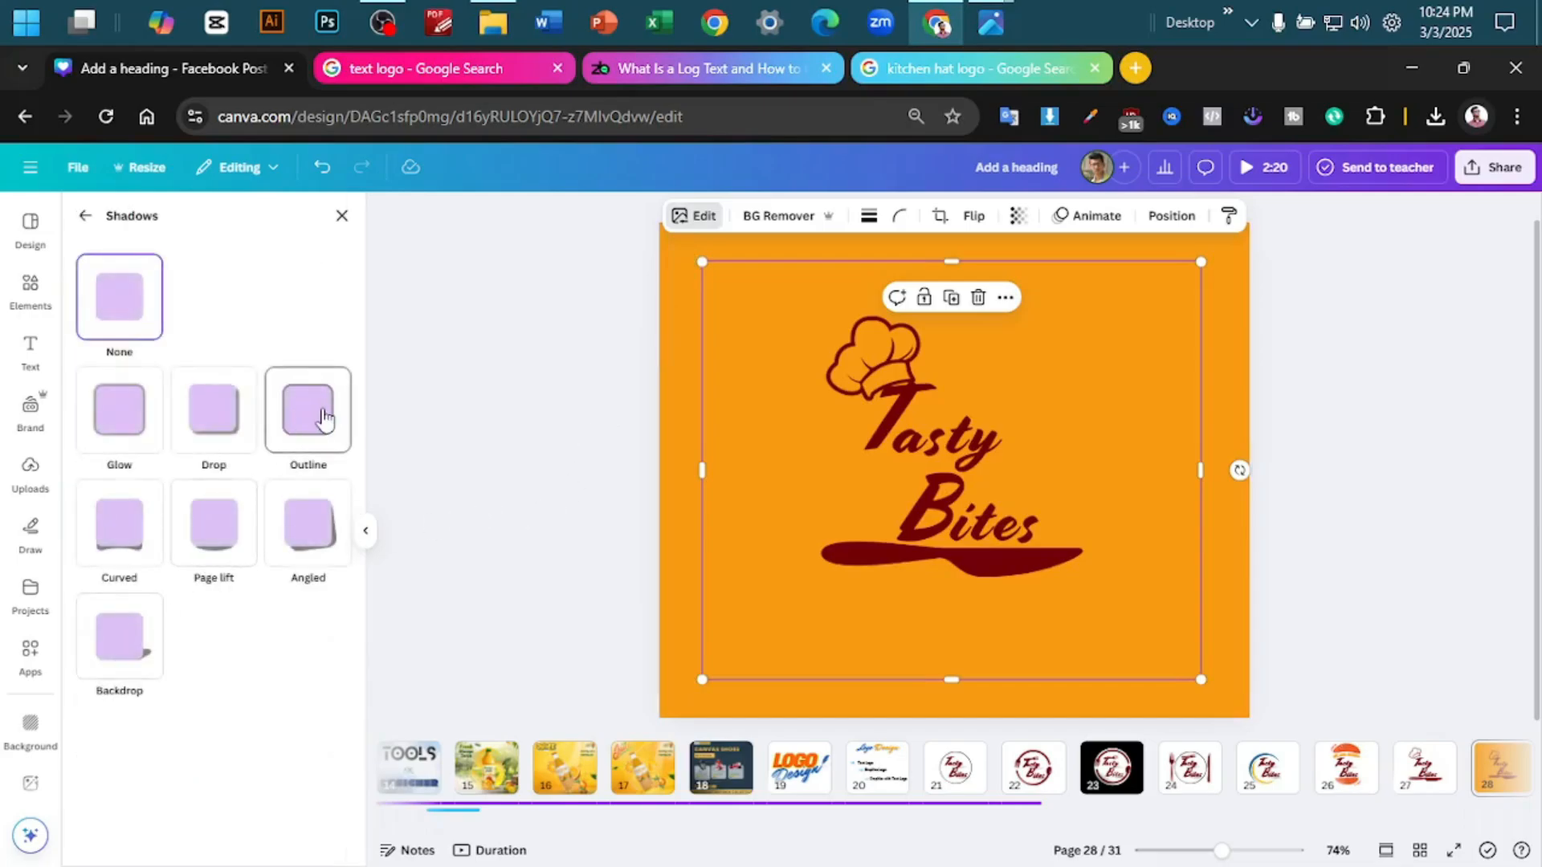
{"action": "left_click", "coordinate": [322, 417]}
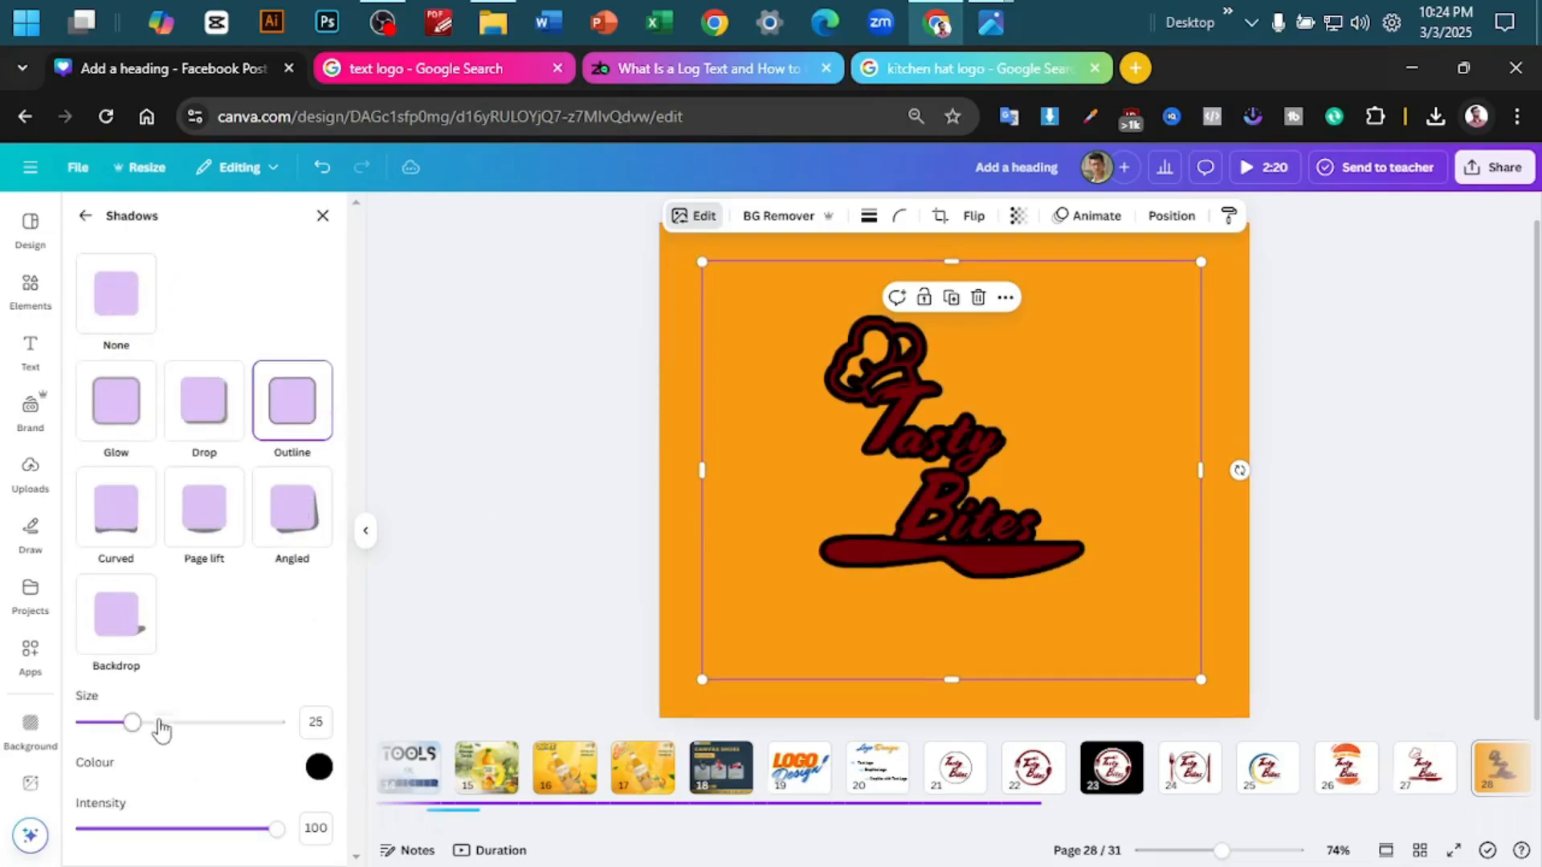
{"action": "left_click", "coordinate": [315, 774]}
{"action": "left_click_drag", "start_coordinate": [352, 640], "coordinate": [304, 531]}
{"action": "left_click_drag", "start_coordinate": [130, 723], "coordinate": [337, 733]}
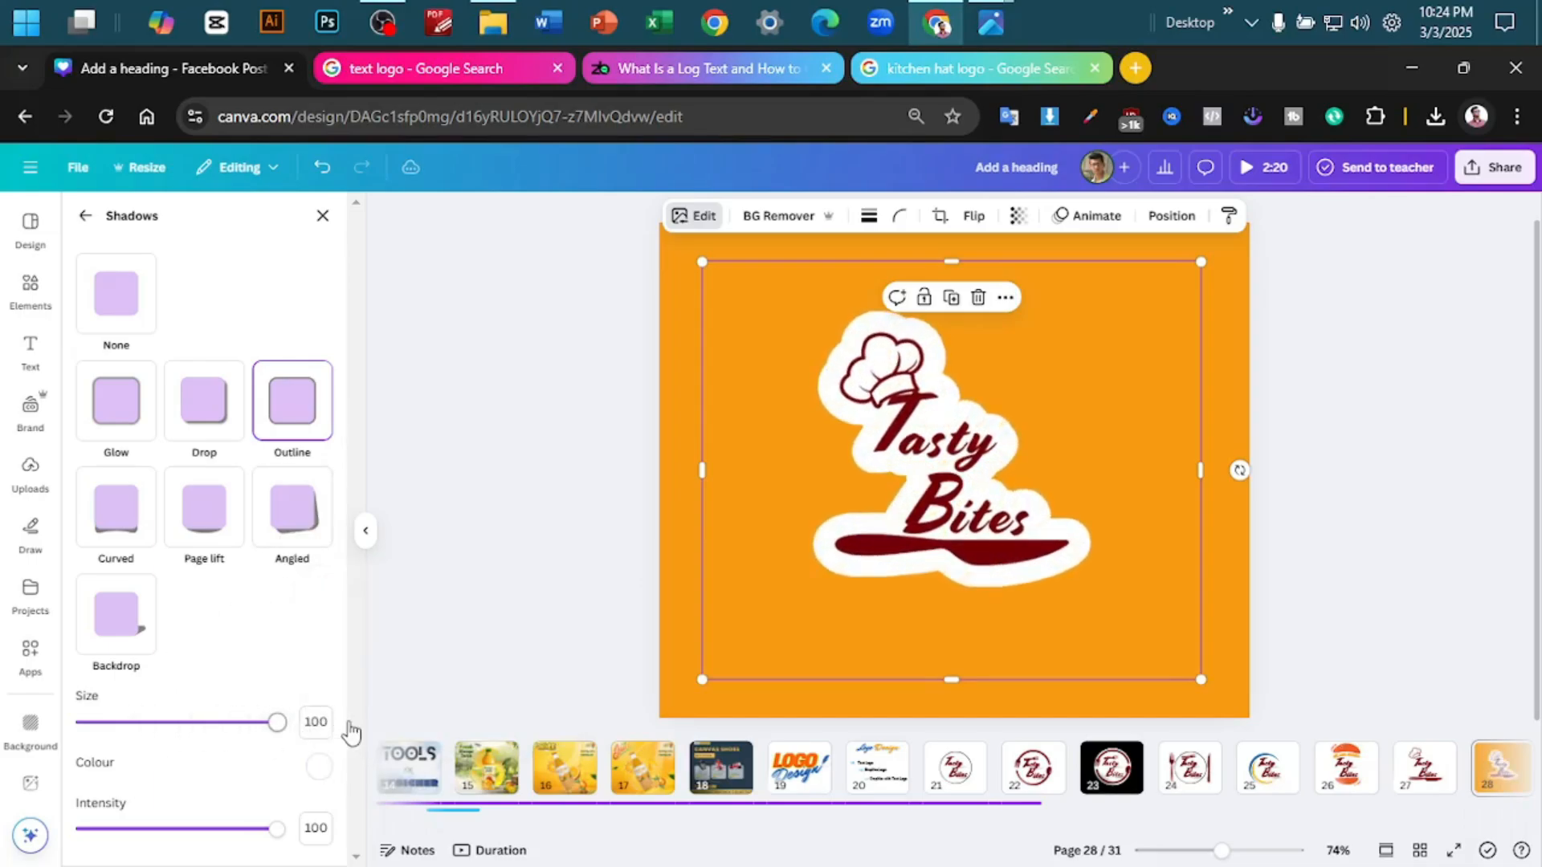
{"action": "left_click", "coordinate": [1369, 421]}
{"action": "left_click", "coordinate": [1383, 396]}
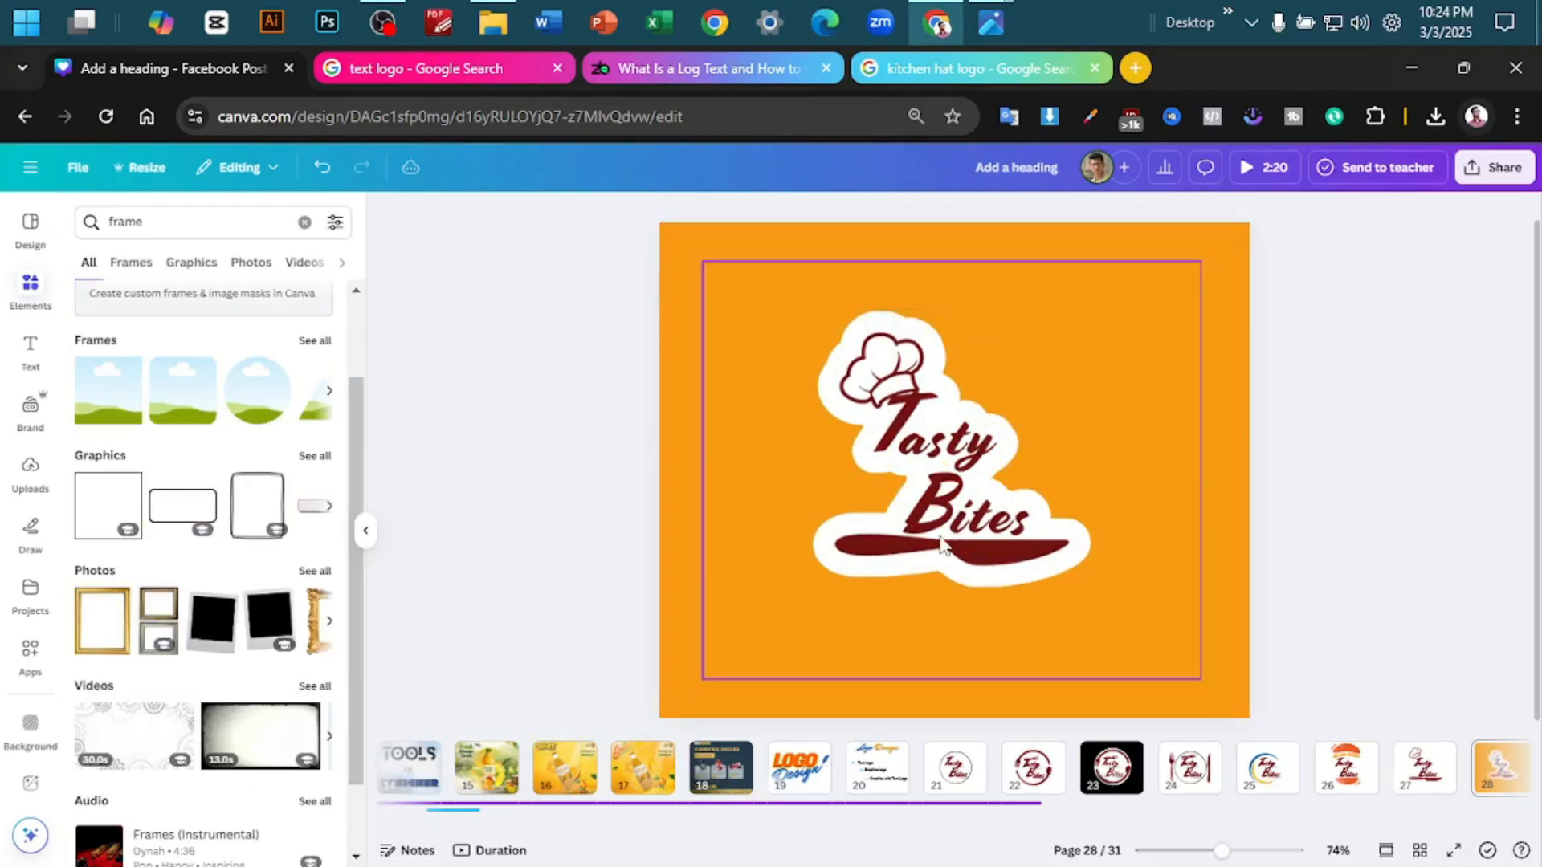
- Reposition the outlined chef hat logo and shrink it into the upper-right corner of page 28
{"action": "mouse_move", "coordinate": [924, 542]}
{"action": "left_mouse_down"}
{"action": "mouse_move", "coordinate": [1030, 491]}
{"action": "mouse_move", "coordinate": [913, 532]}
{"action": "left_mouse_up"}
{"action": "left_click", "coordinate": [1346, 442]}
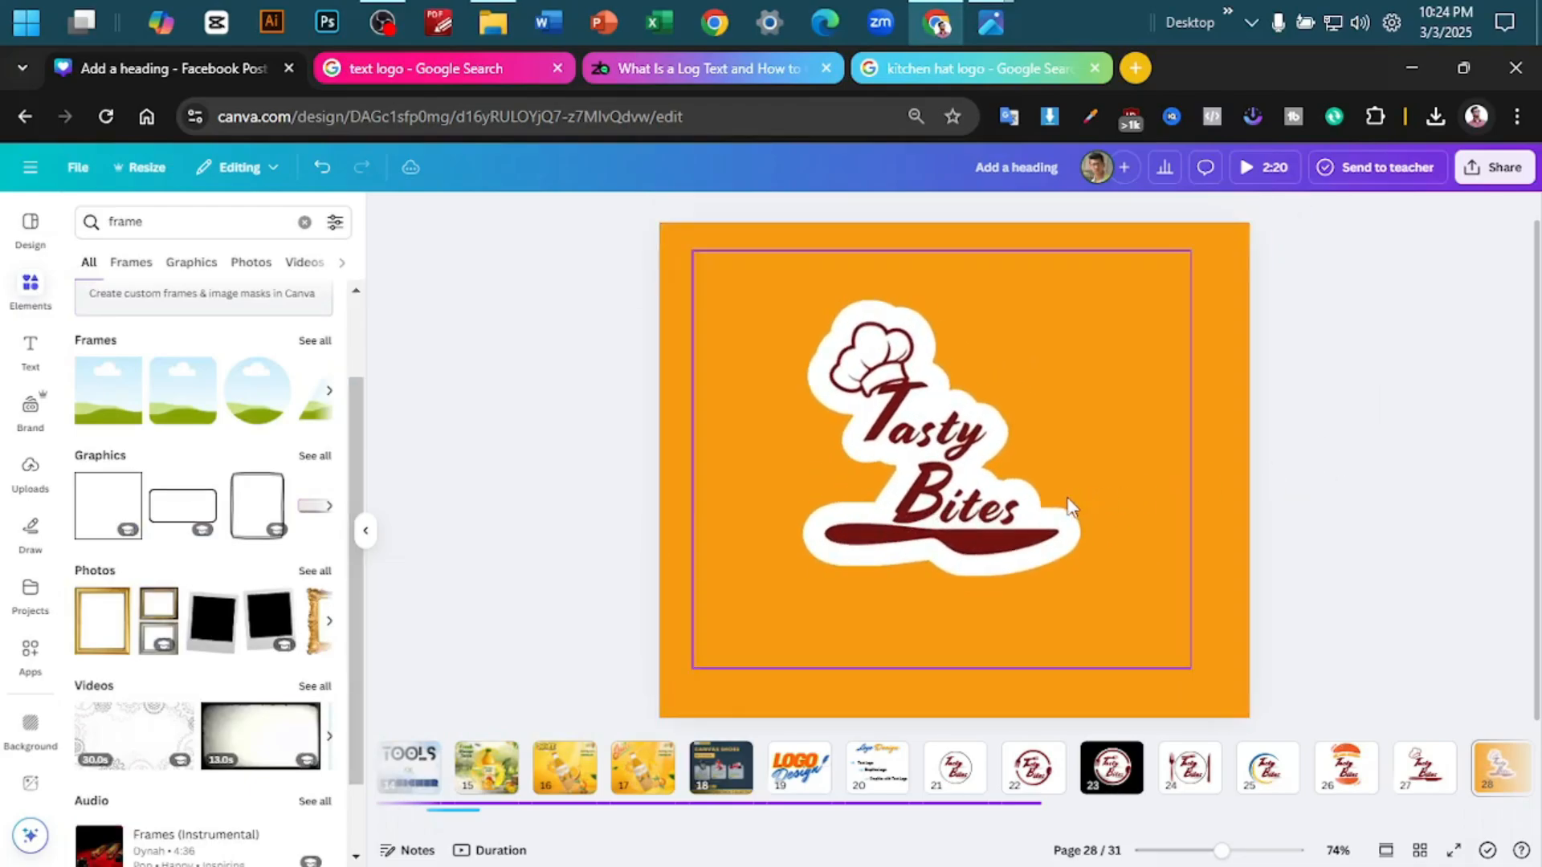
{"action": "left_click_drag", "start_coordinate": [1066, 506], "coordinate": [1085, 498]}
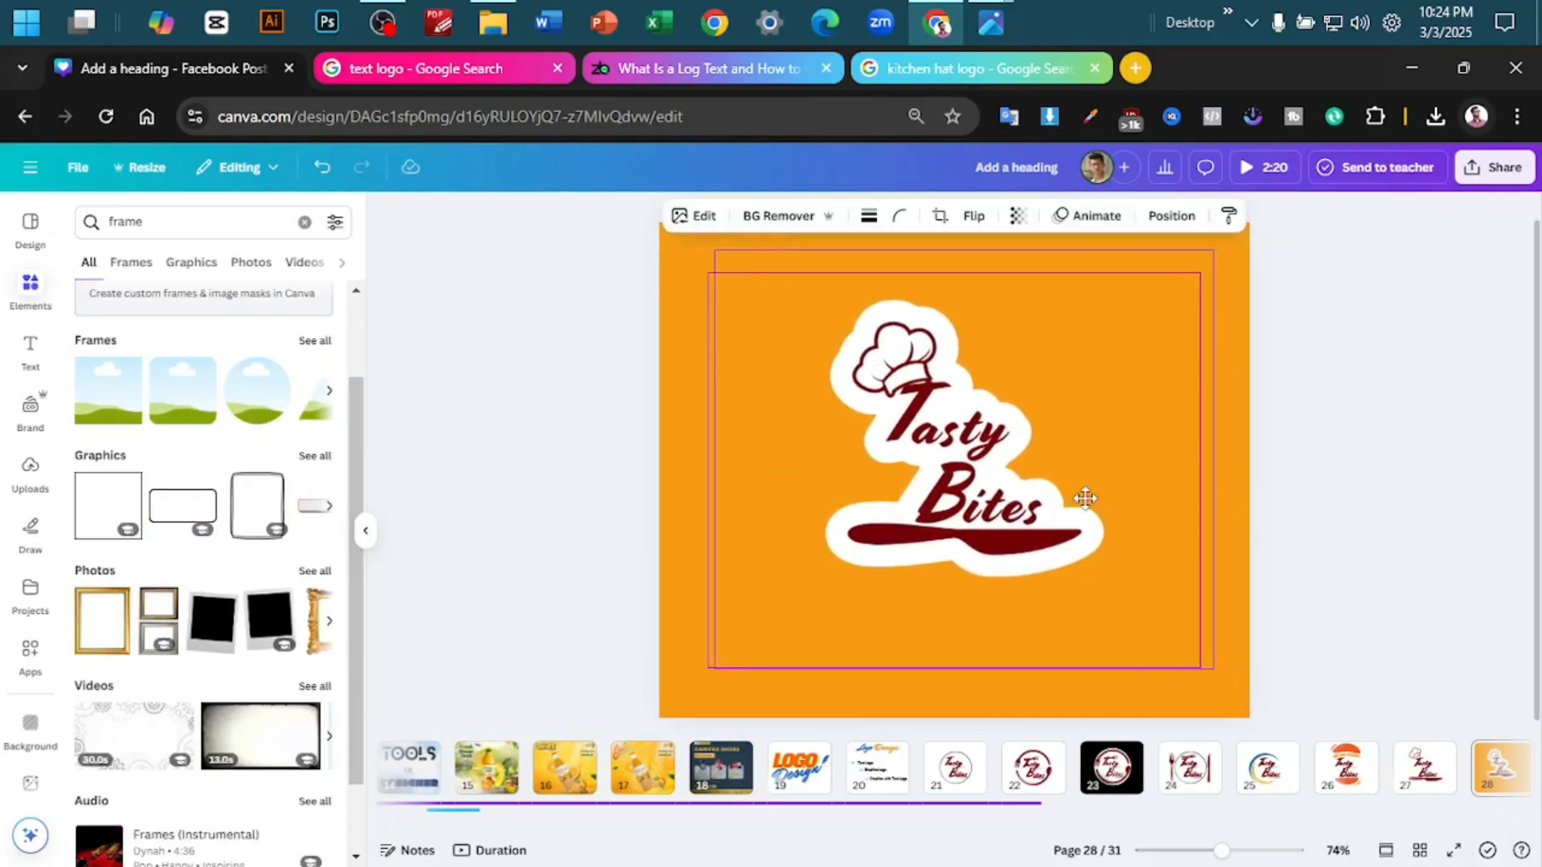
{"action": "left_click_drag", "start_coordinate": [710, 666], "coordinate": [1035, 399]}
- Download page 26, the burger logo, as a PNG
{"action": "left_click", "coordinate": [1349, 772]}
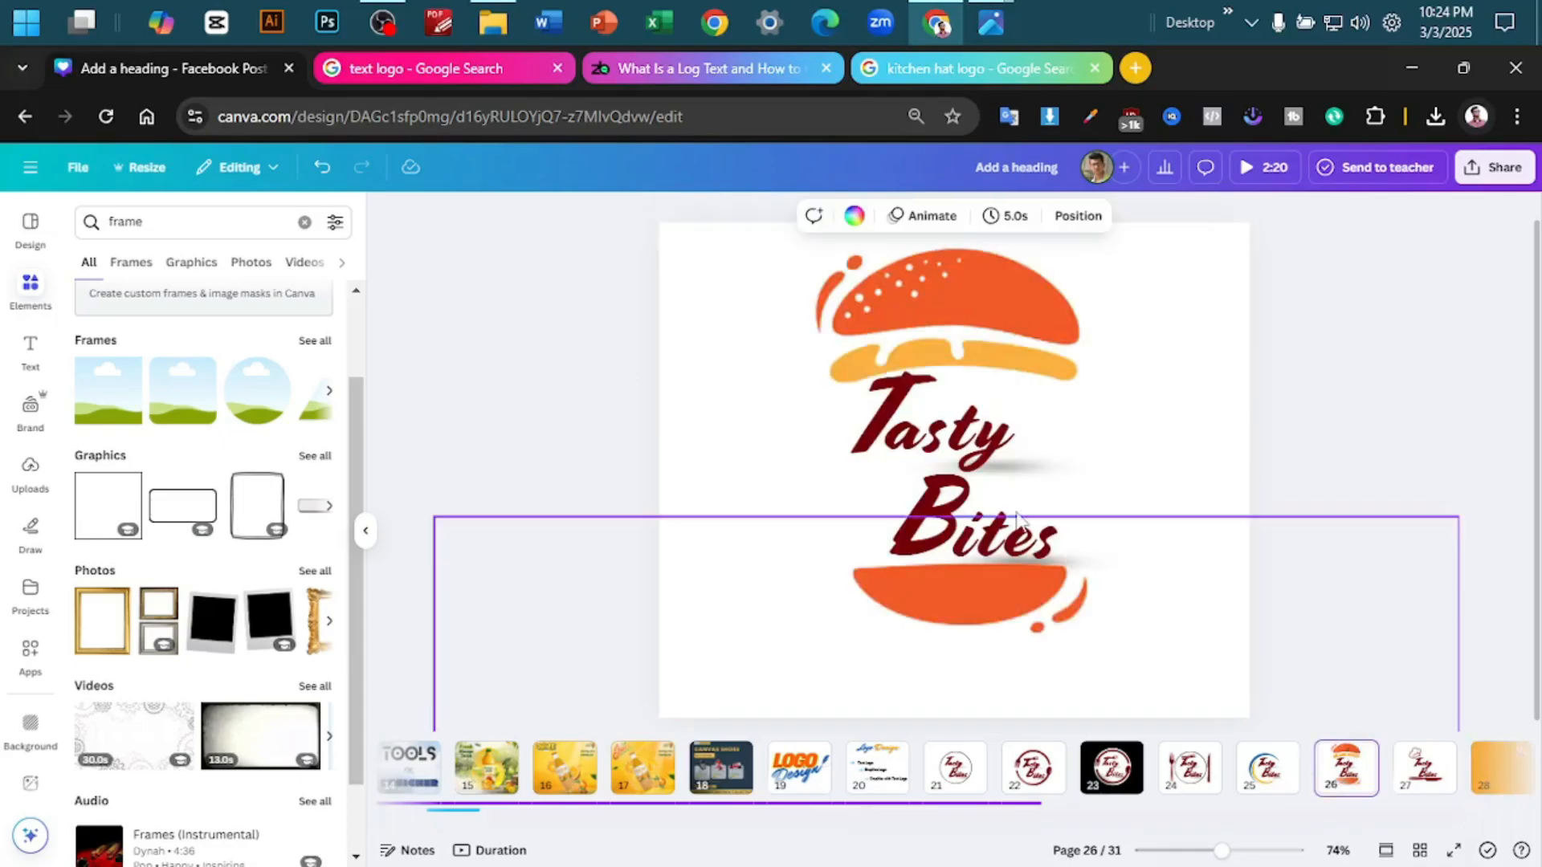
{"action": "left_click", "coordinate": [1494, 167]}
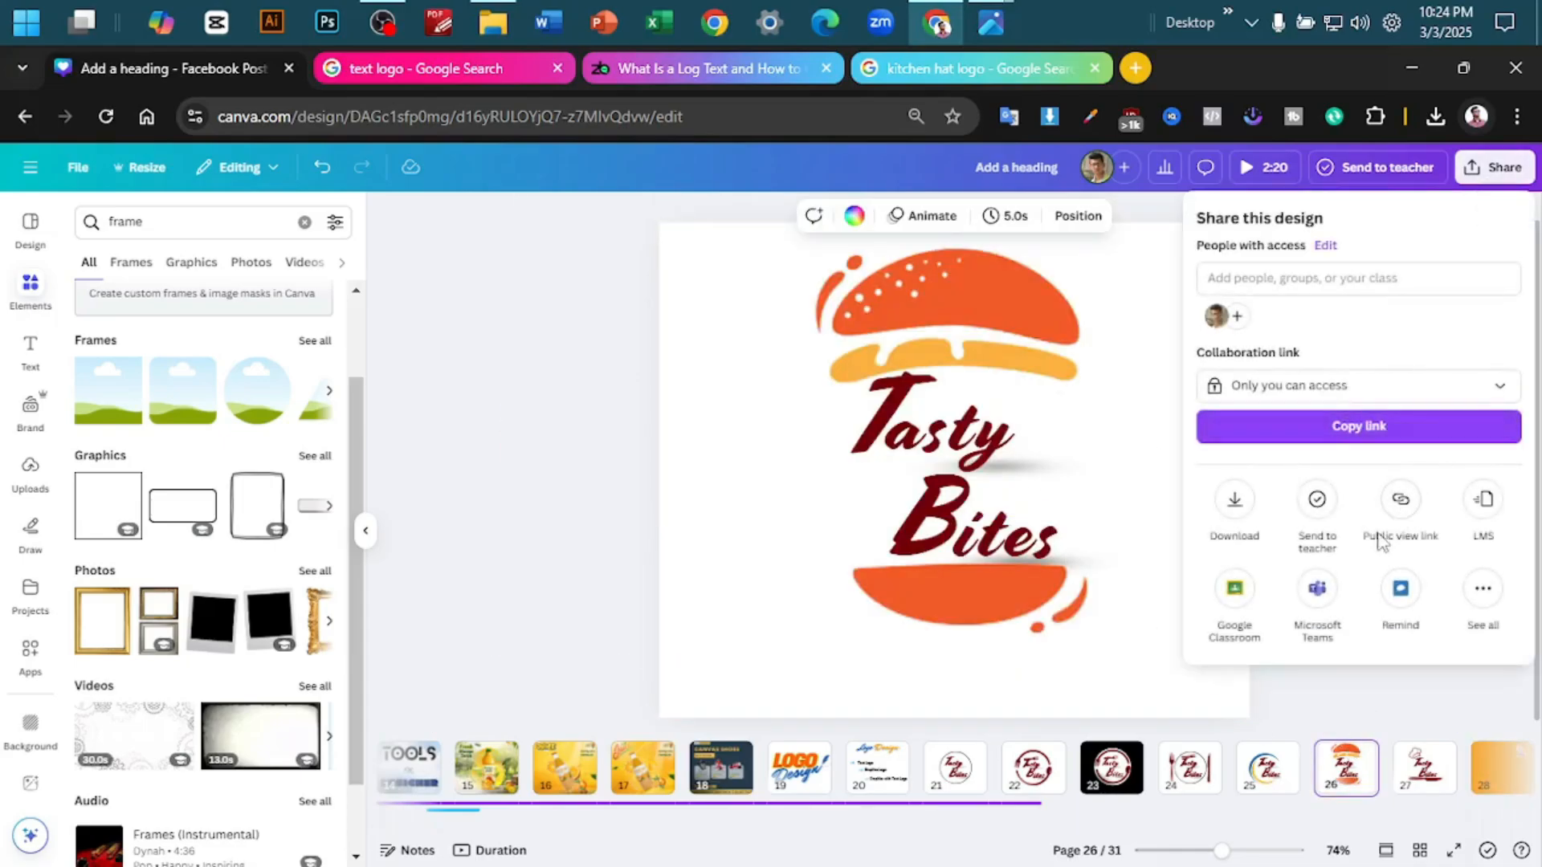
{"action": "left_click", "coordinate": [1235, 501]}
{"action": "left_click", "coordinate": [1285, 520]}
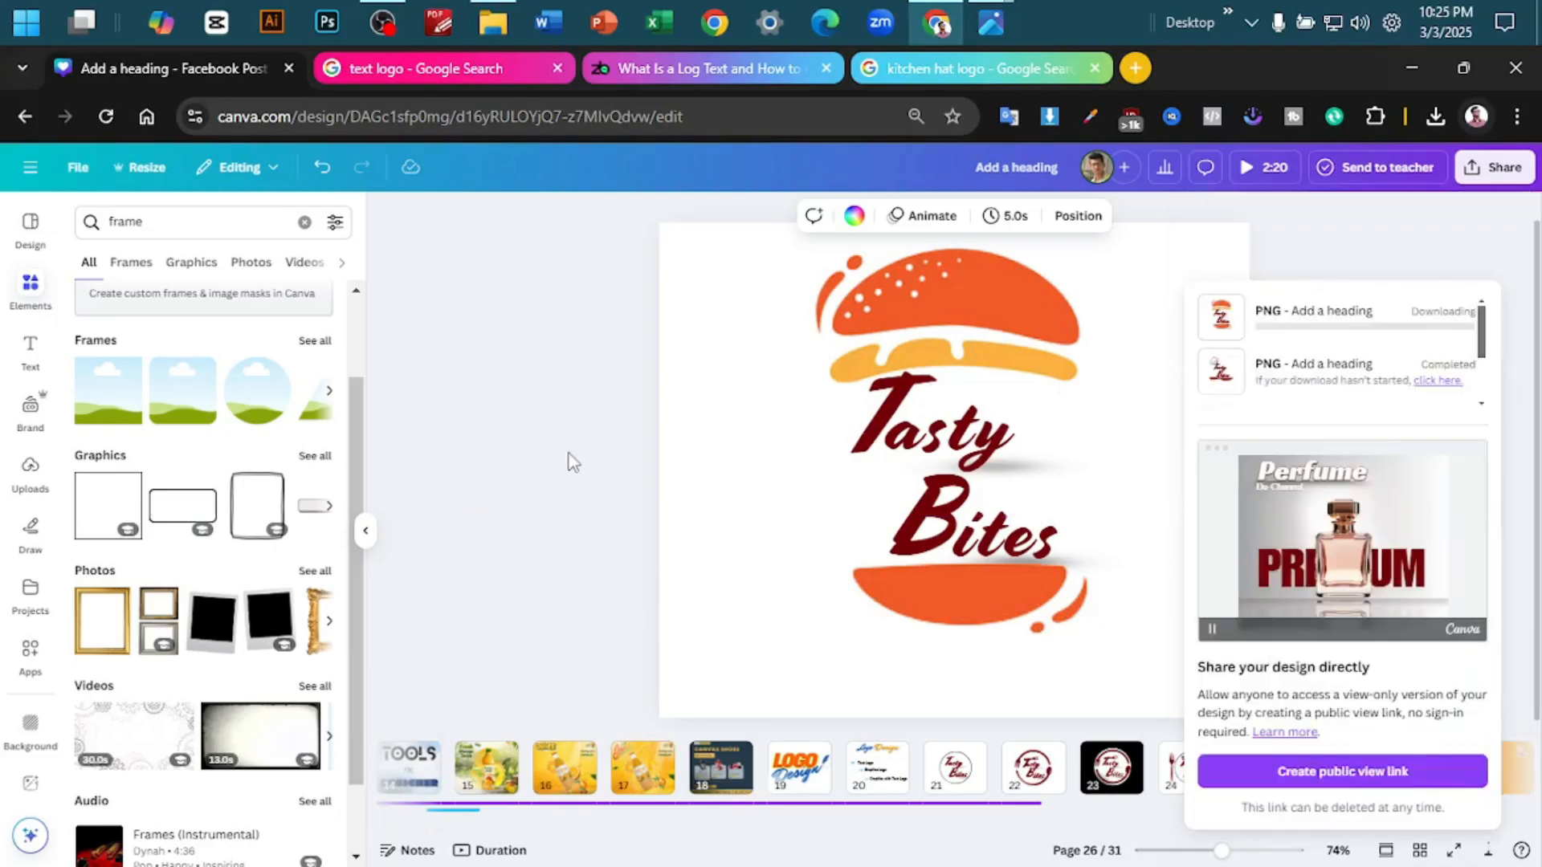
{"action": "left_click", "coordinate": [1178, 415]}
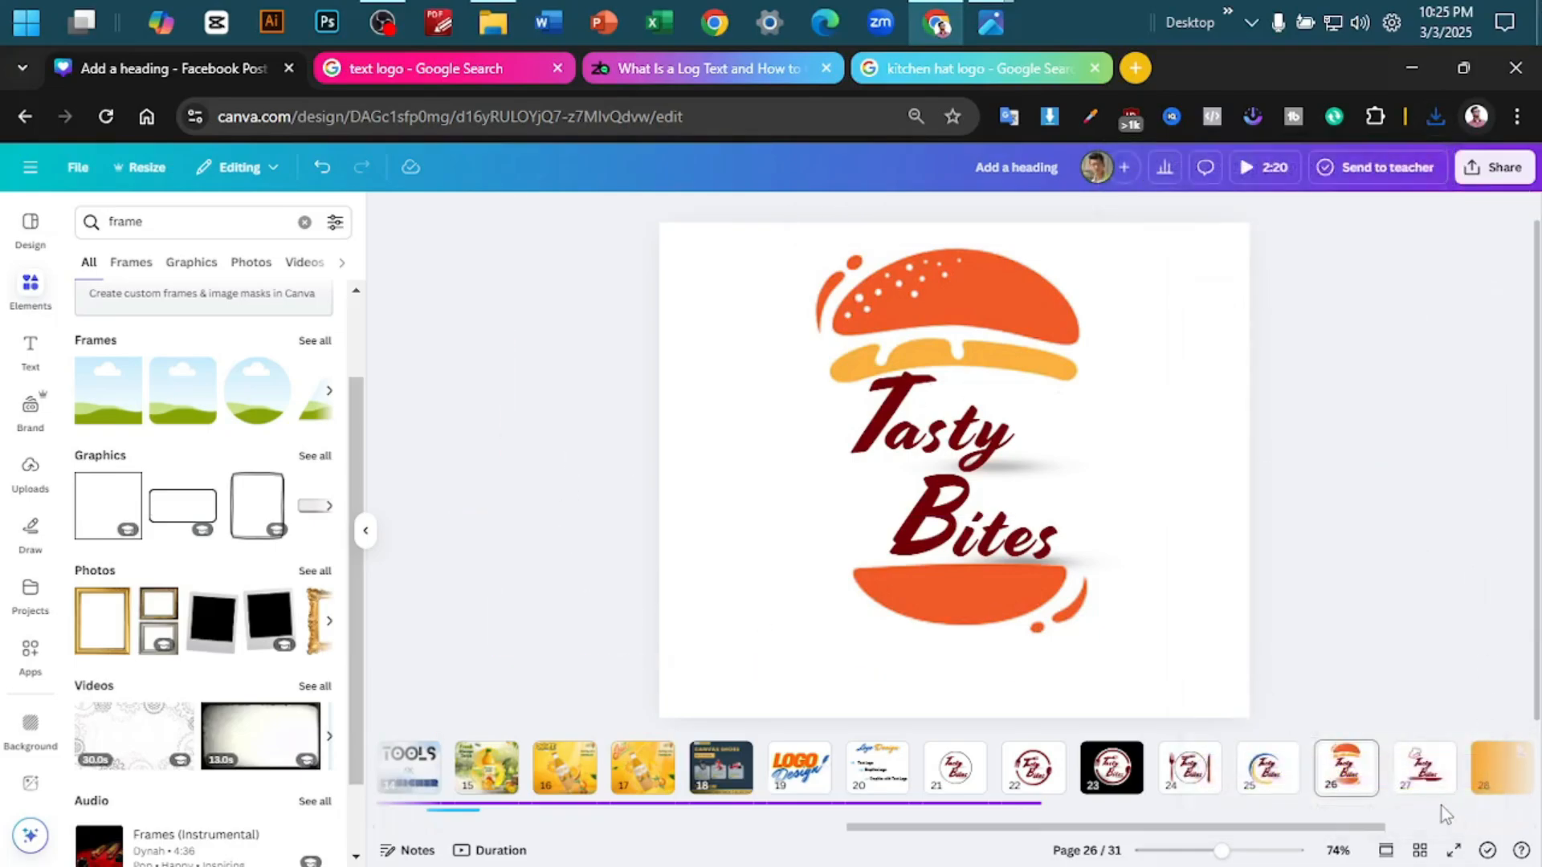
- Place the downloaded burger logo on page 28, slightly left of the page centre
{"action": "left_click", "coordinate": [1476, 783]}
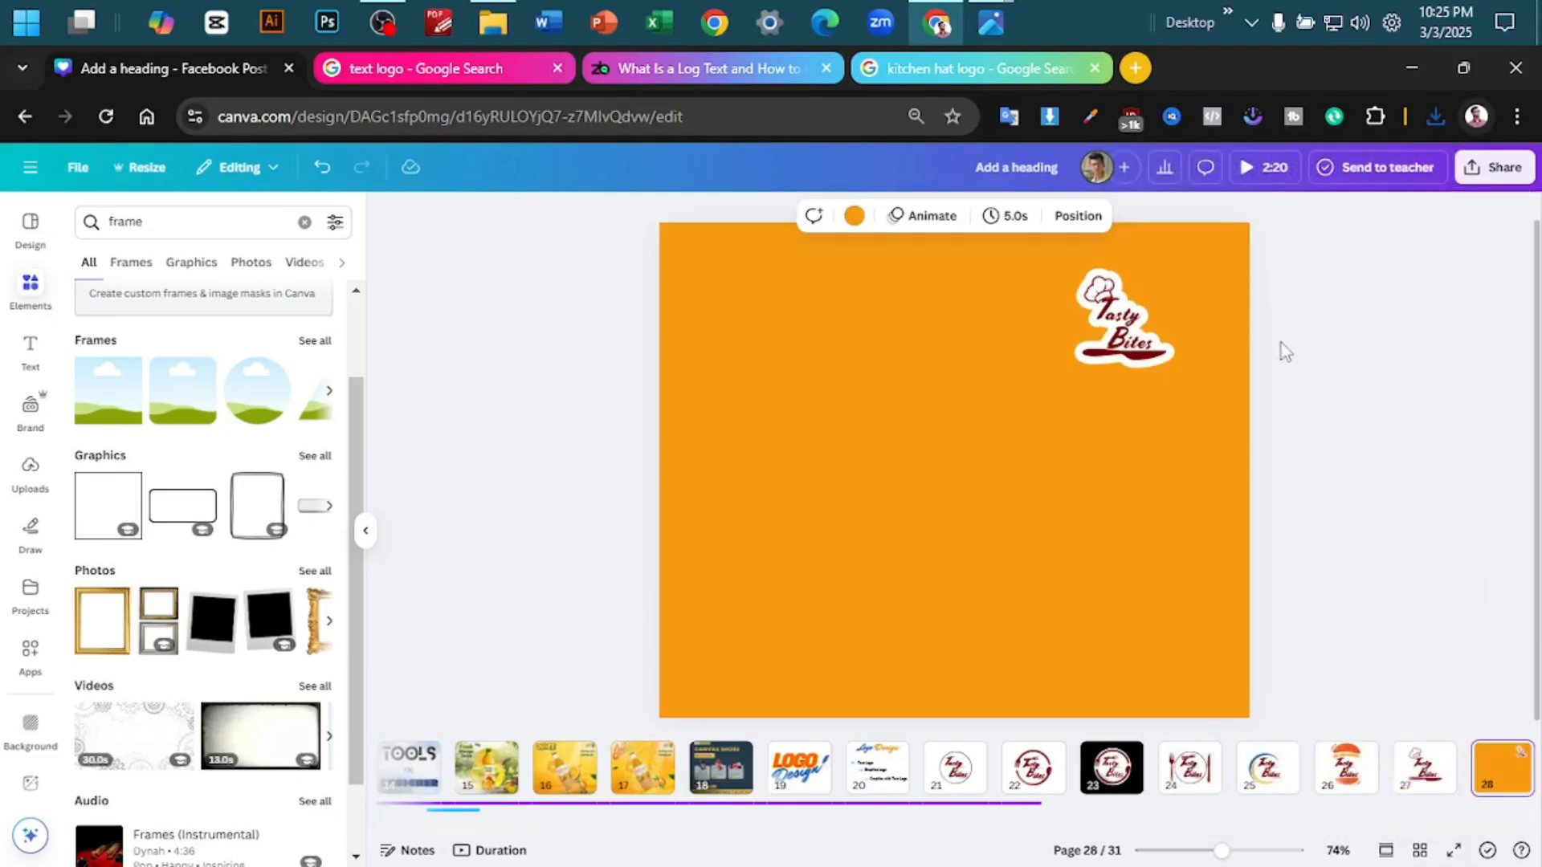
{"action": "left_click", "coordinate": [1436, 117]}
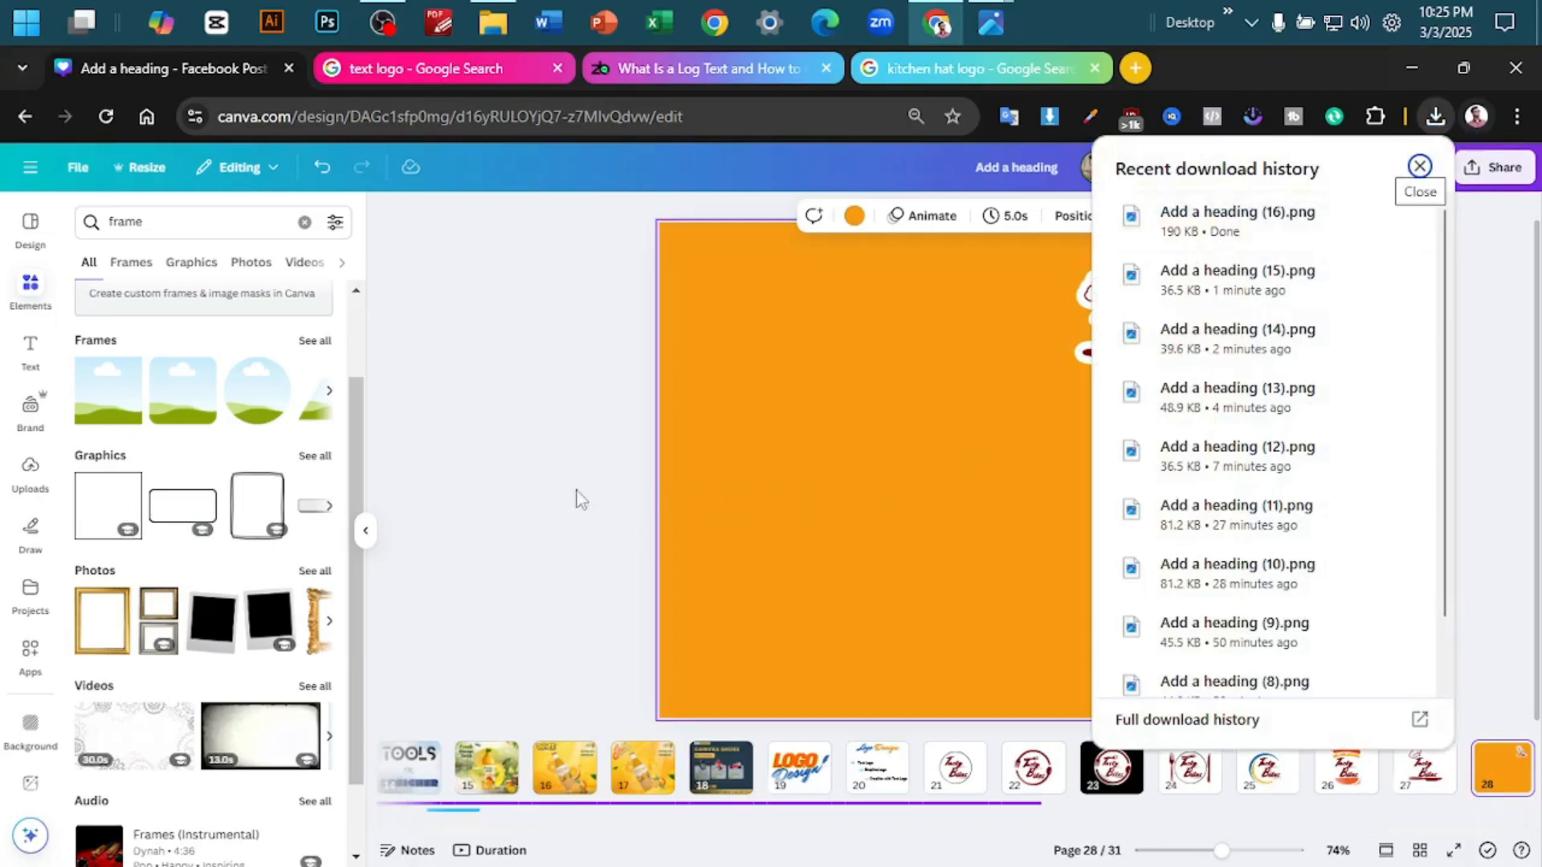
{"action": "left_click_drag", "start_coordinate": [949, 462], "coordinate": [852, 463]}
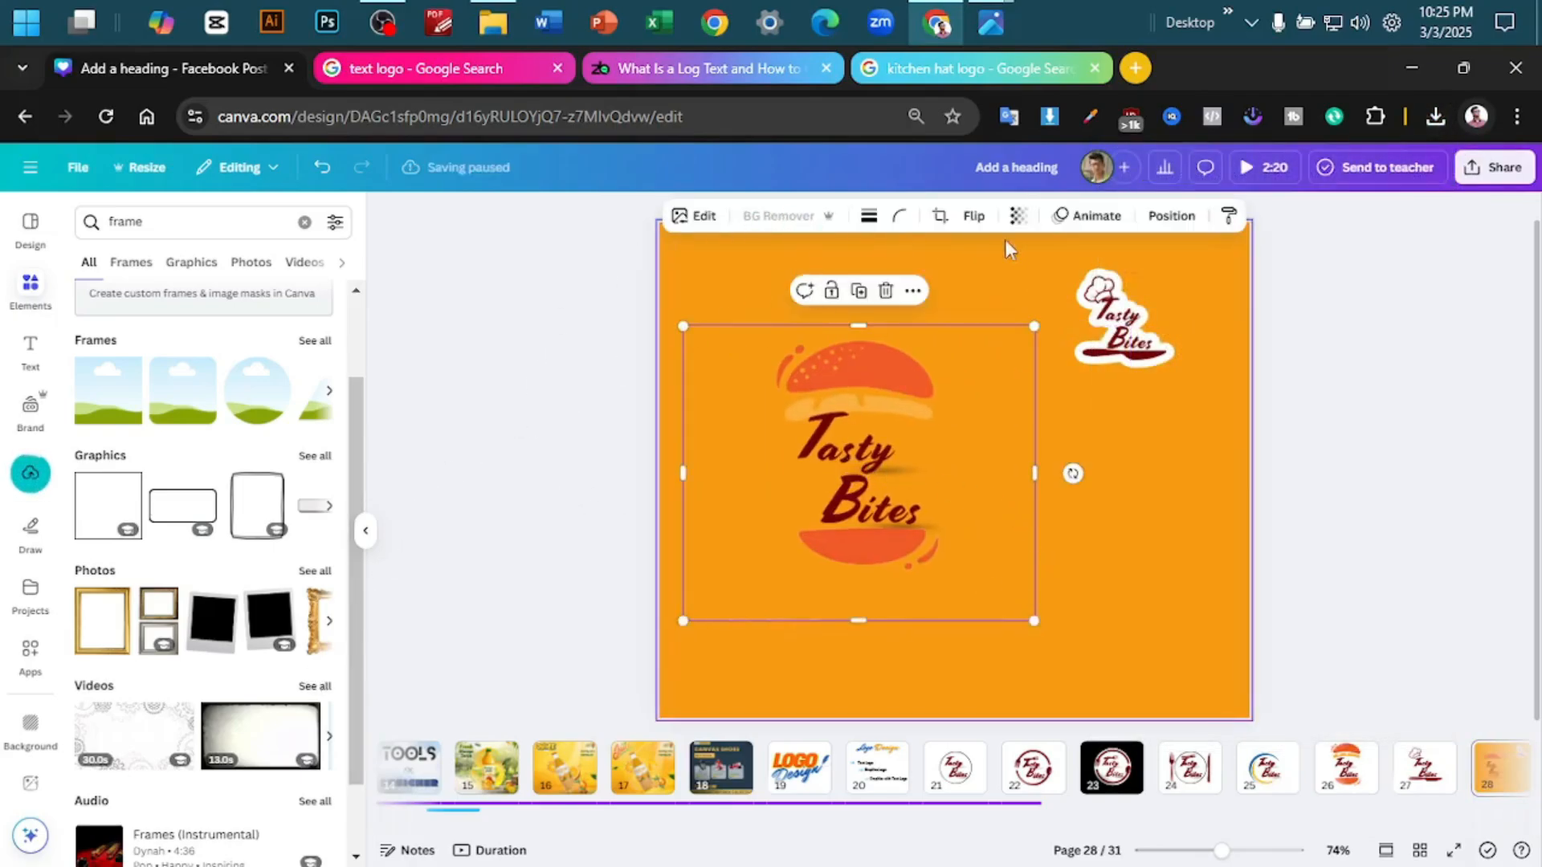
- Apply an Outline shadow in white #FFFFFF at maximum size to the burger logo on page 28
{"action": "left_click", "coordinate": [696, 216]}
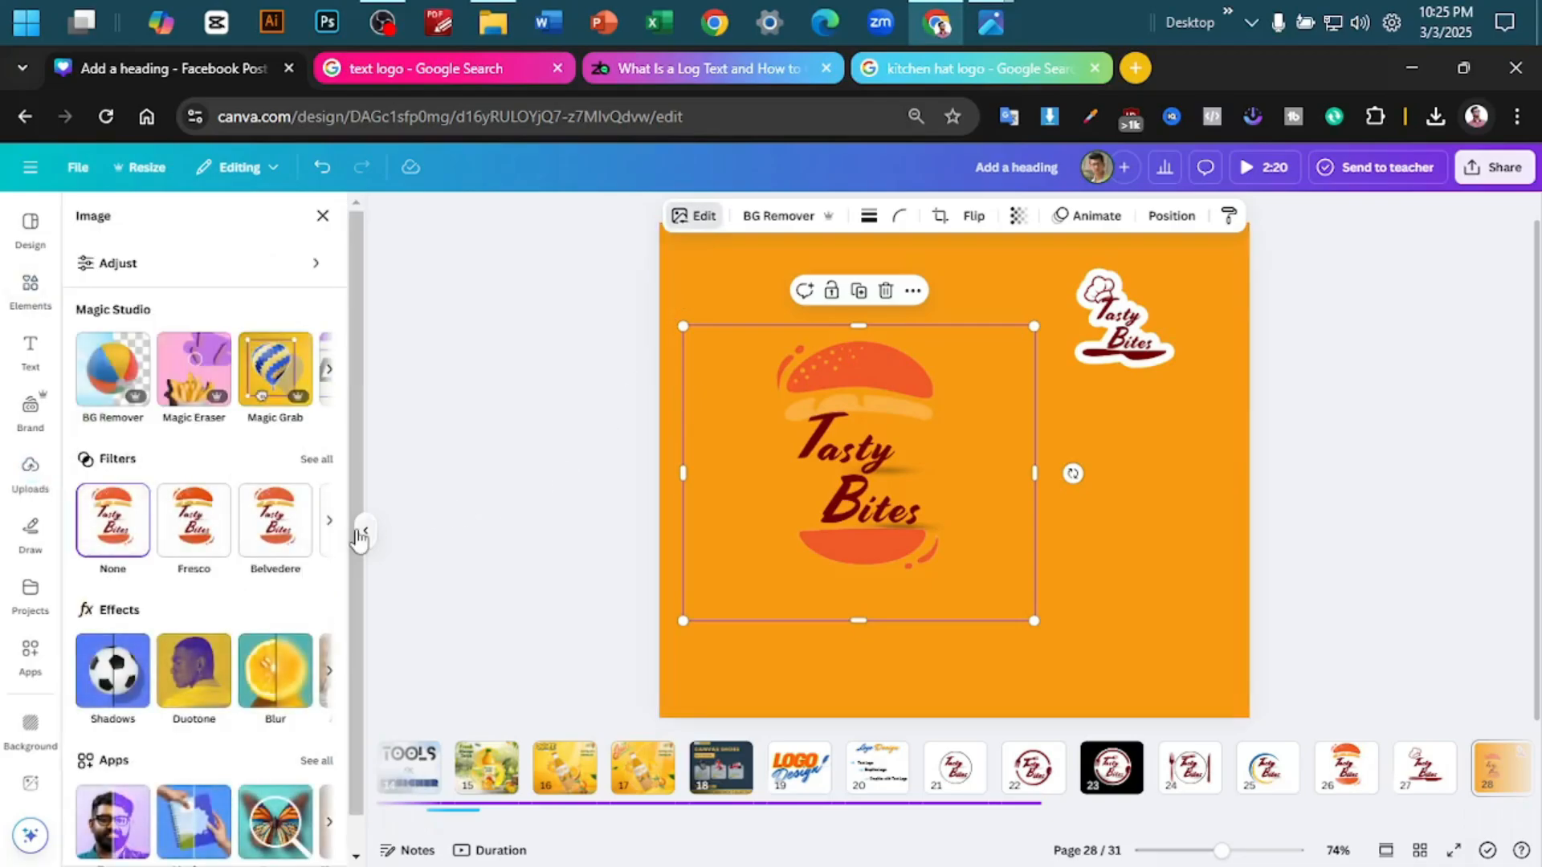
{"action": "left_click", "coordinate": [121, 671]}
{"action": "left_click", "coordinate": [289, 425]}
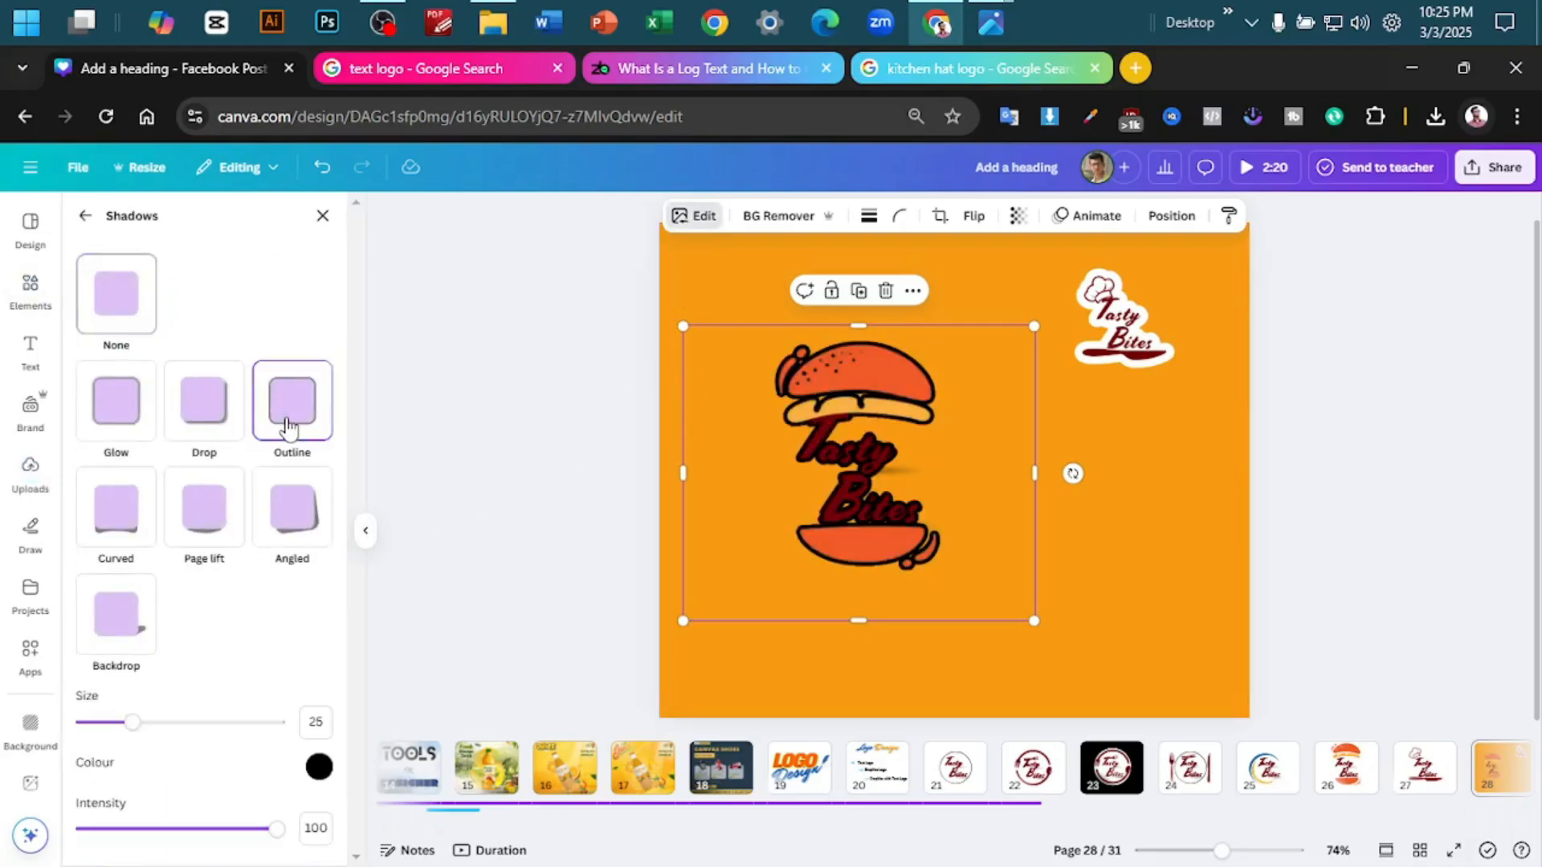
{"action": "left_click", "coordinate": [319, 767]}
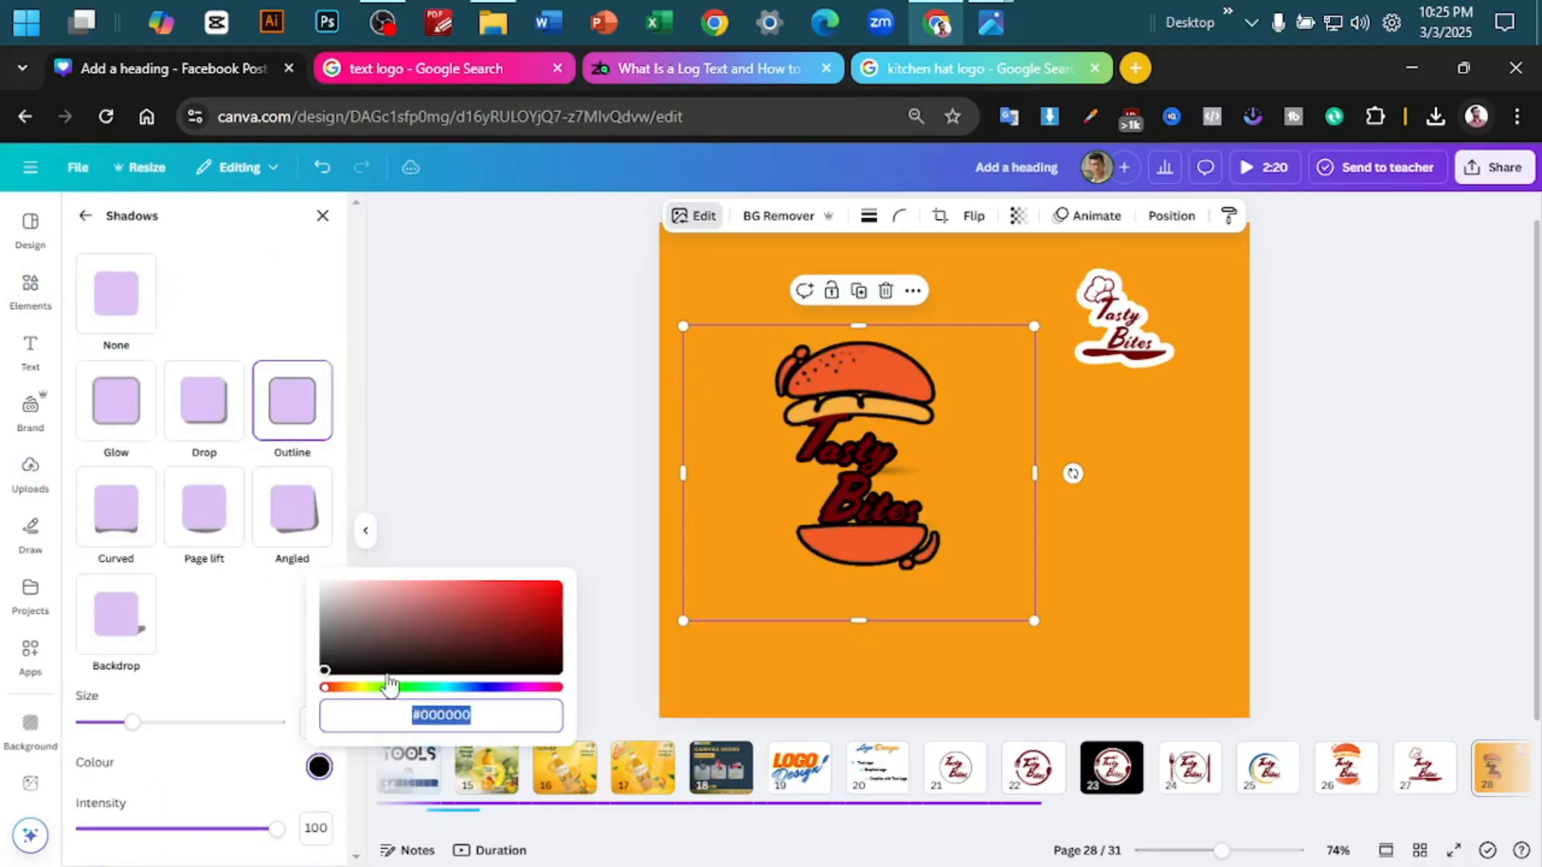
{"action": "left_click_drag", "start_coordinate": [389, 674], "coordinate": [331, 537]}
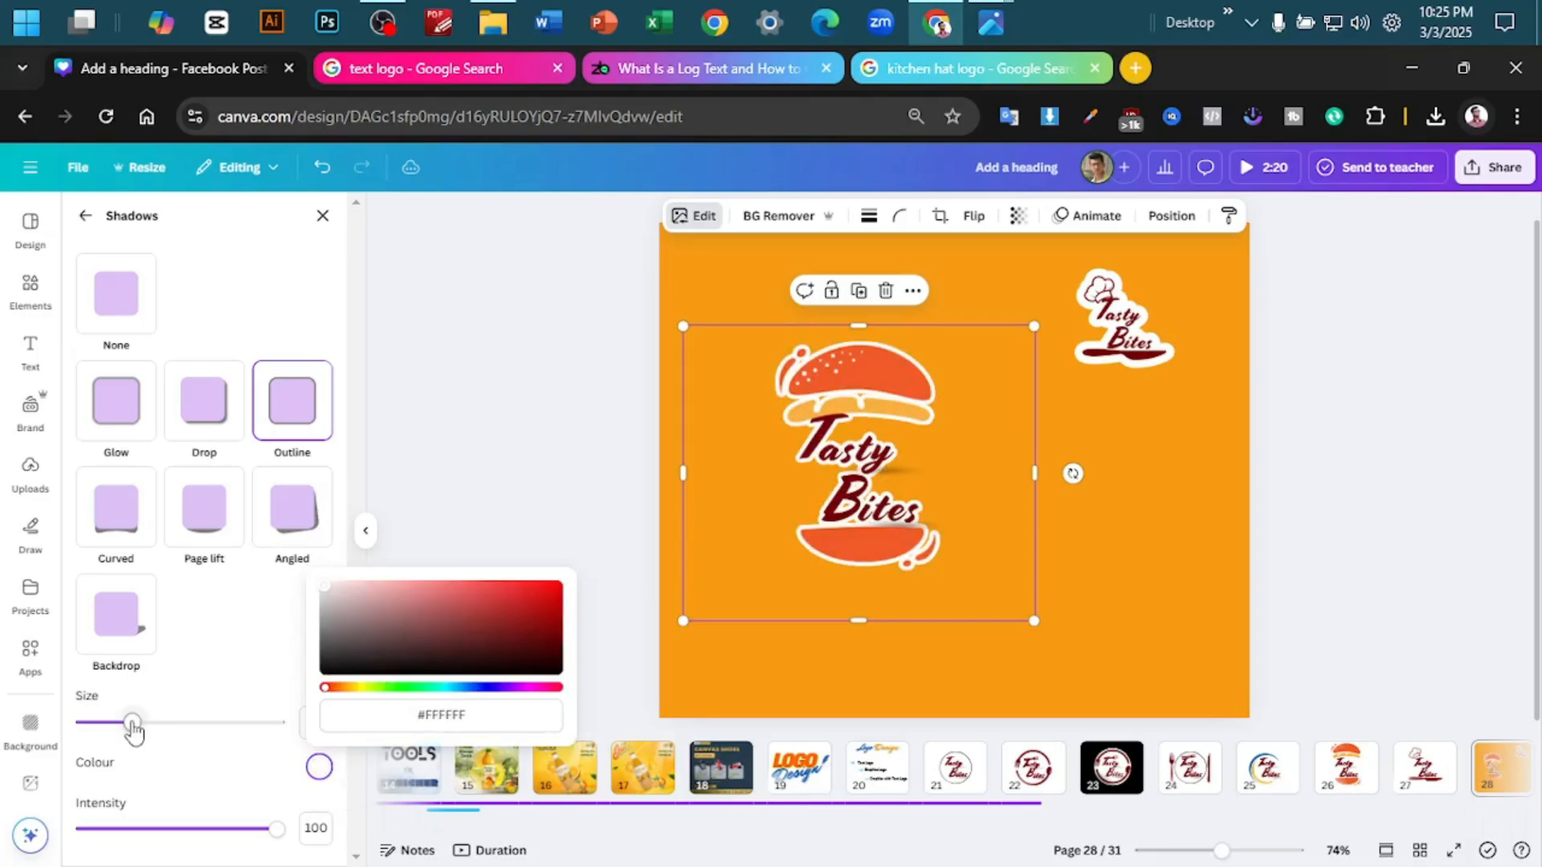
{"action": "left_click_drag", "start_coordinate": [132, 724], "coordinate": [336, 732]}
{"action": "left_click", "coordinate": [1377, 535]}
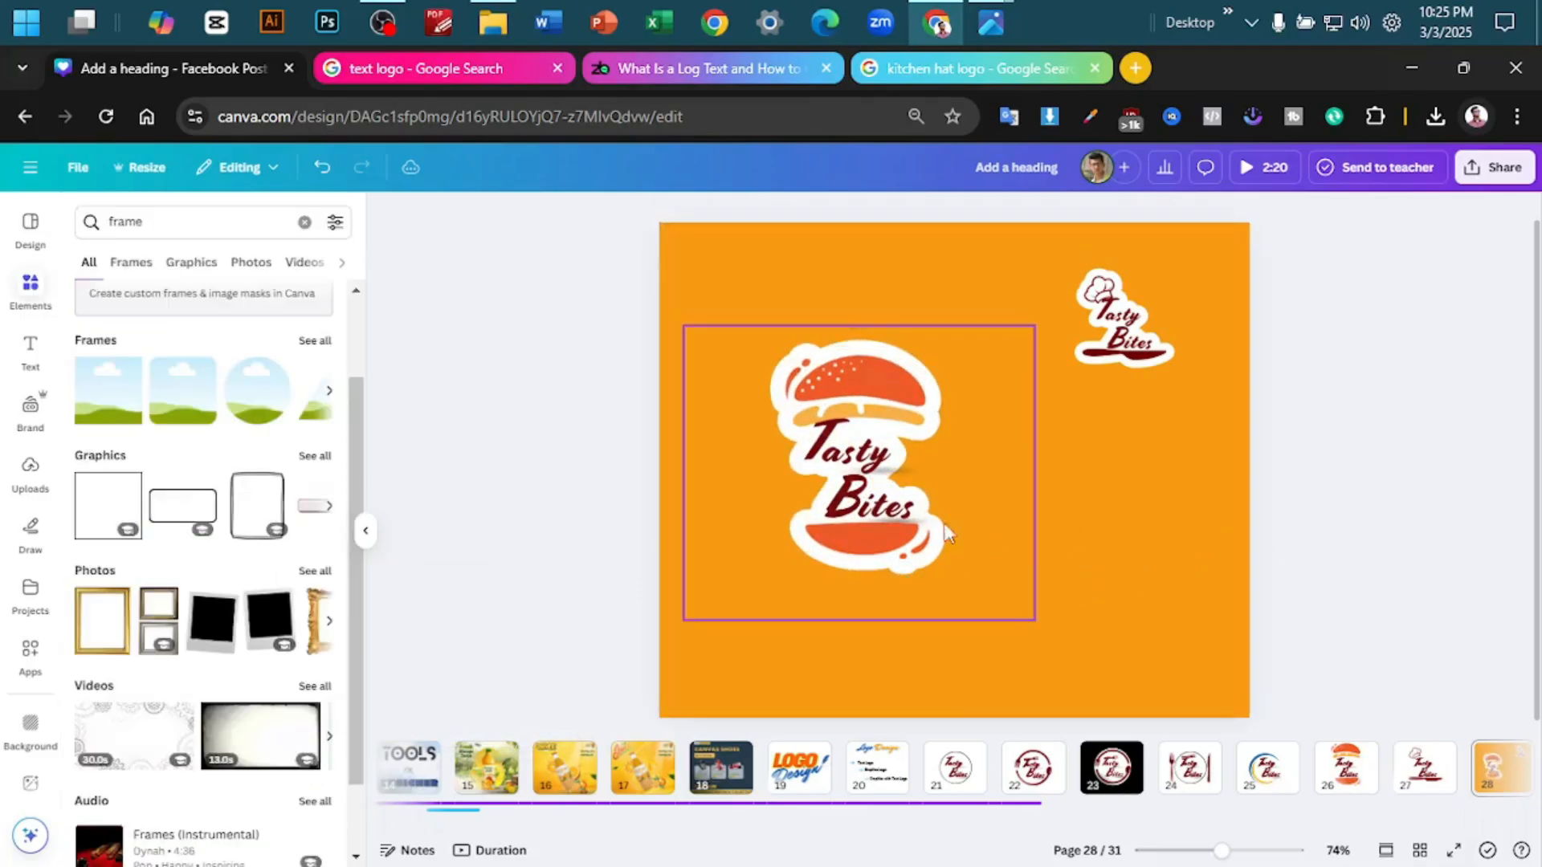
- Move the burger logo slightly up and set the background colour of page 28 to black
{"action": "left_click_drag", "start_coordinate": [826, 505], "coordinate": [838, 473]}
{"action": "left_click", "coordinate": [840, 257]}
{"action": "left_click", "coordinate": [835, 216]}
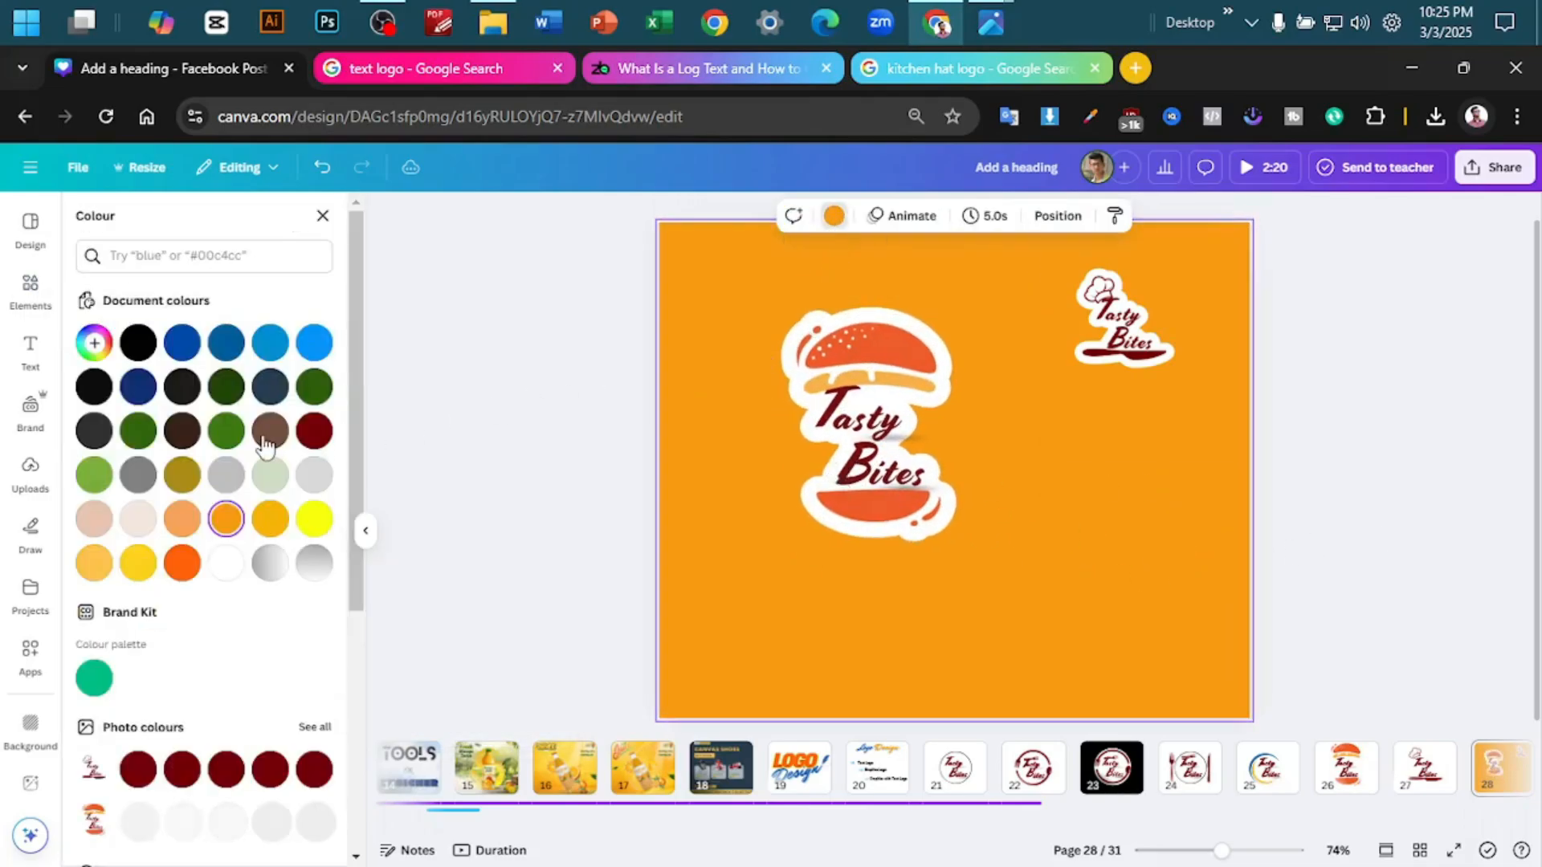
{"action": "left_click", "coordinate": [138, 343]}
{"action": "left_click", "coordinate": [1381, 426]}
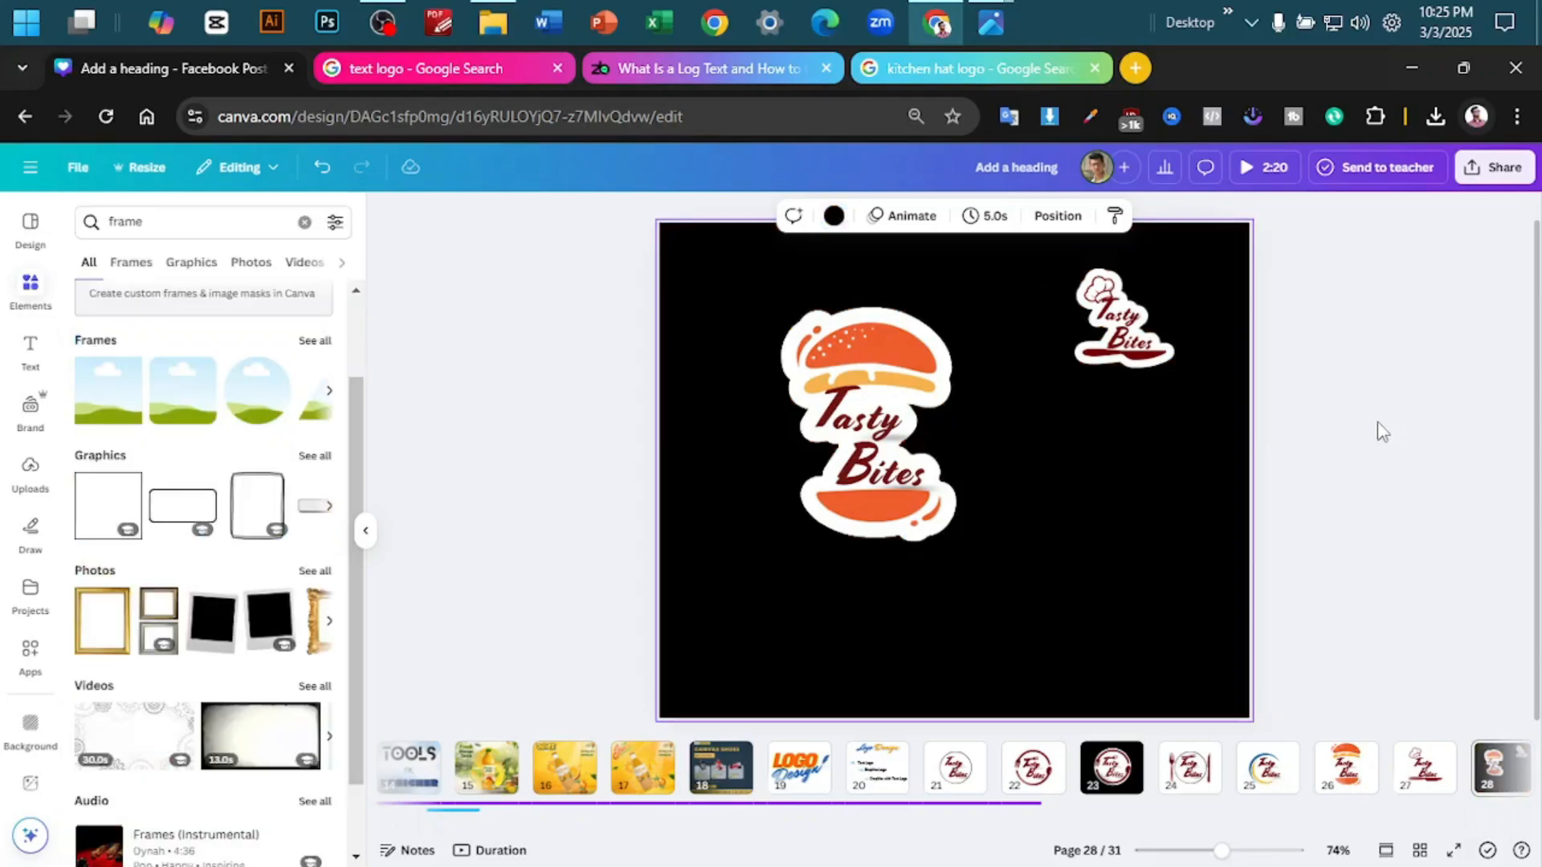
- Enlarge the chef hat and burger logos on page 28 and arrange them side by side, burger on the left
{"action": "left_click", "coordinate": [1145, 368]}
{"action": "left_click_drag", "start_coordinate": [1037, 399], "coordinate": [866, 543]}
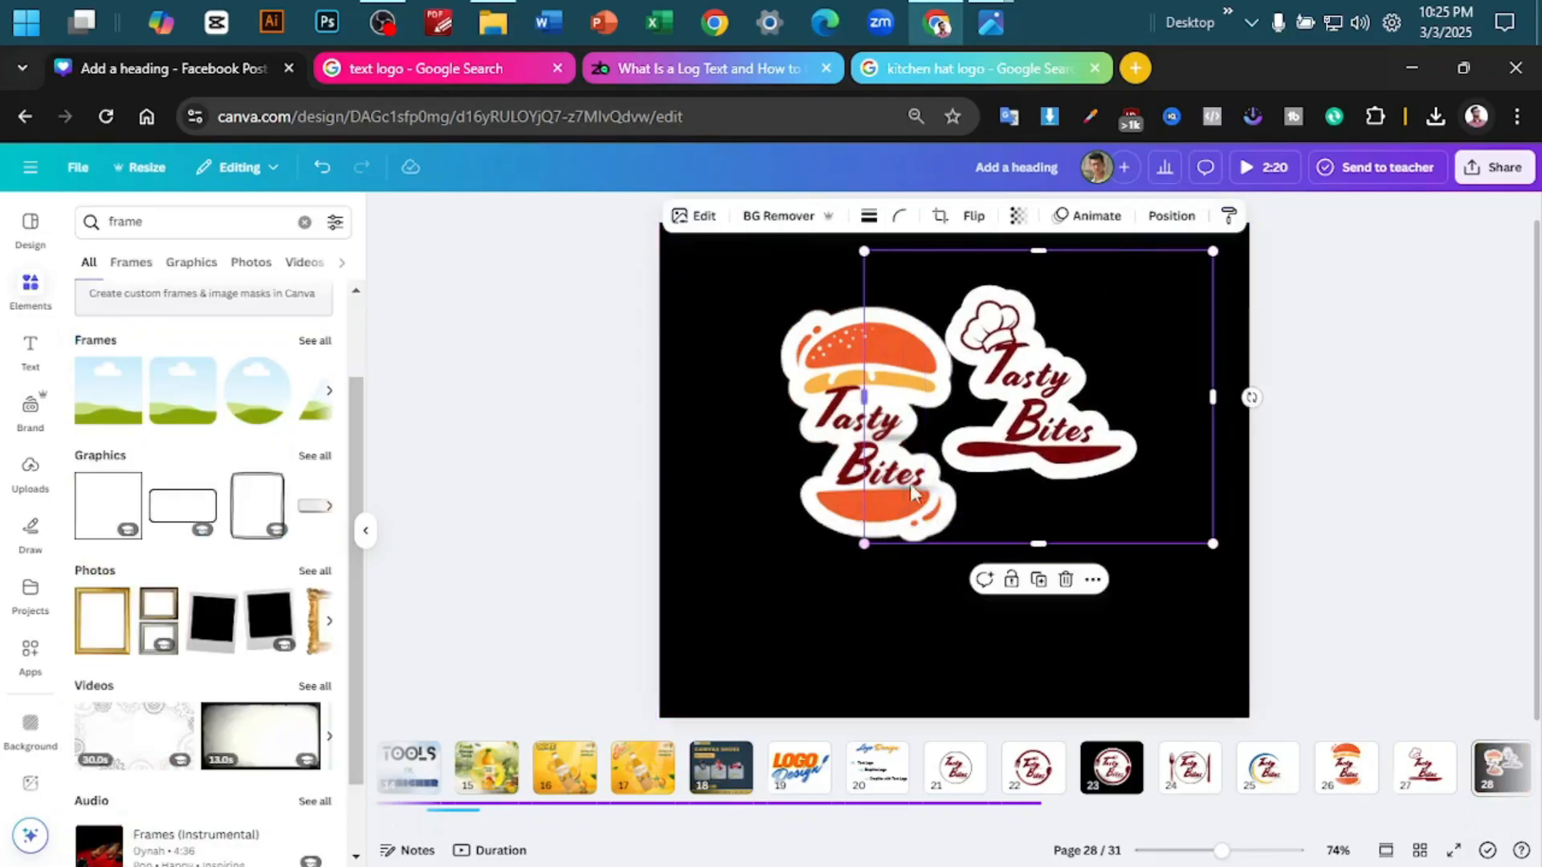
{"action": "left_click_drag", "start_coordinate": [1076, 424], "coordinate": [1173, 466]}
{"action": "left_click_drag", "start_coordinate": [796, 456], "coordinate": [754, 468]}
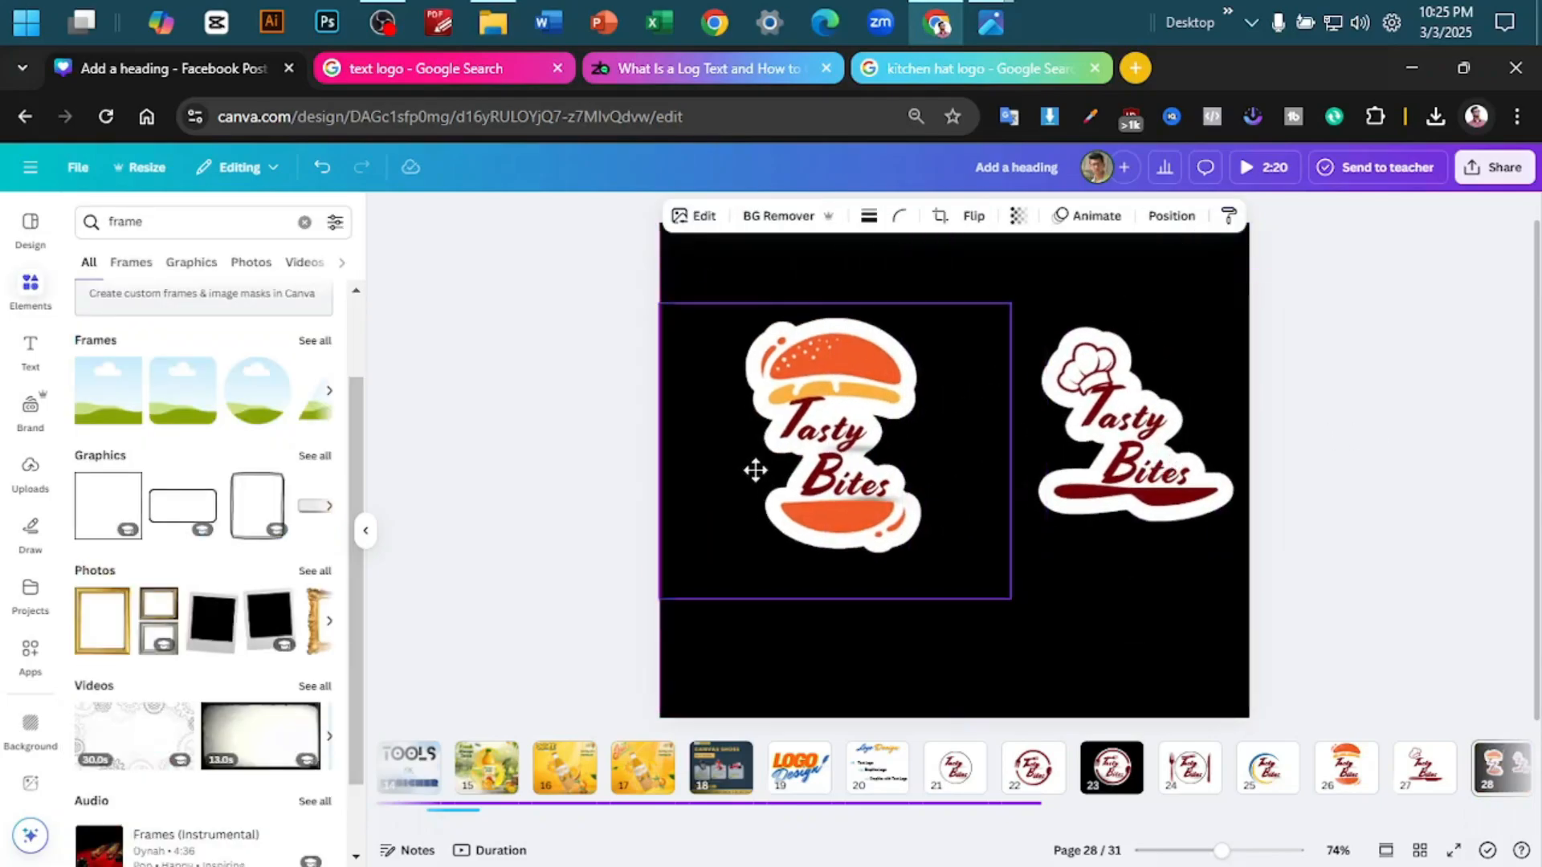
{"action": "left_click_drag", "start_coordinate": [1003, 601], "coordinate": [1070, 657]}
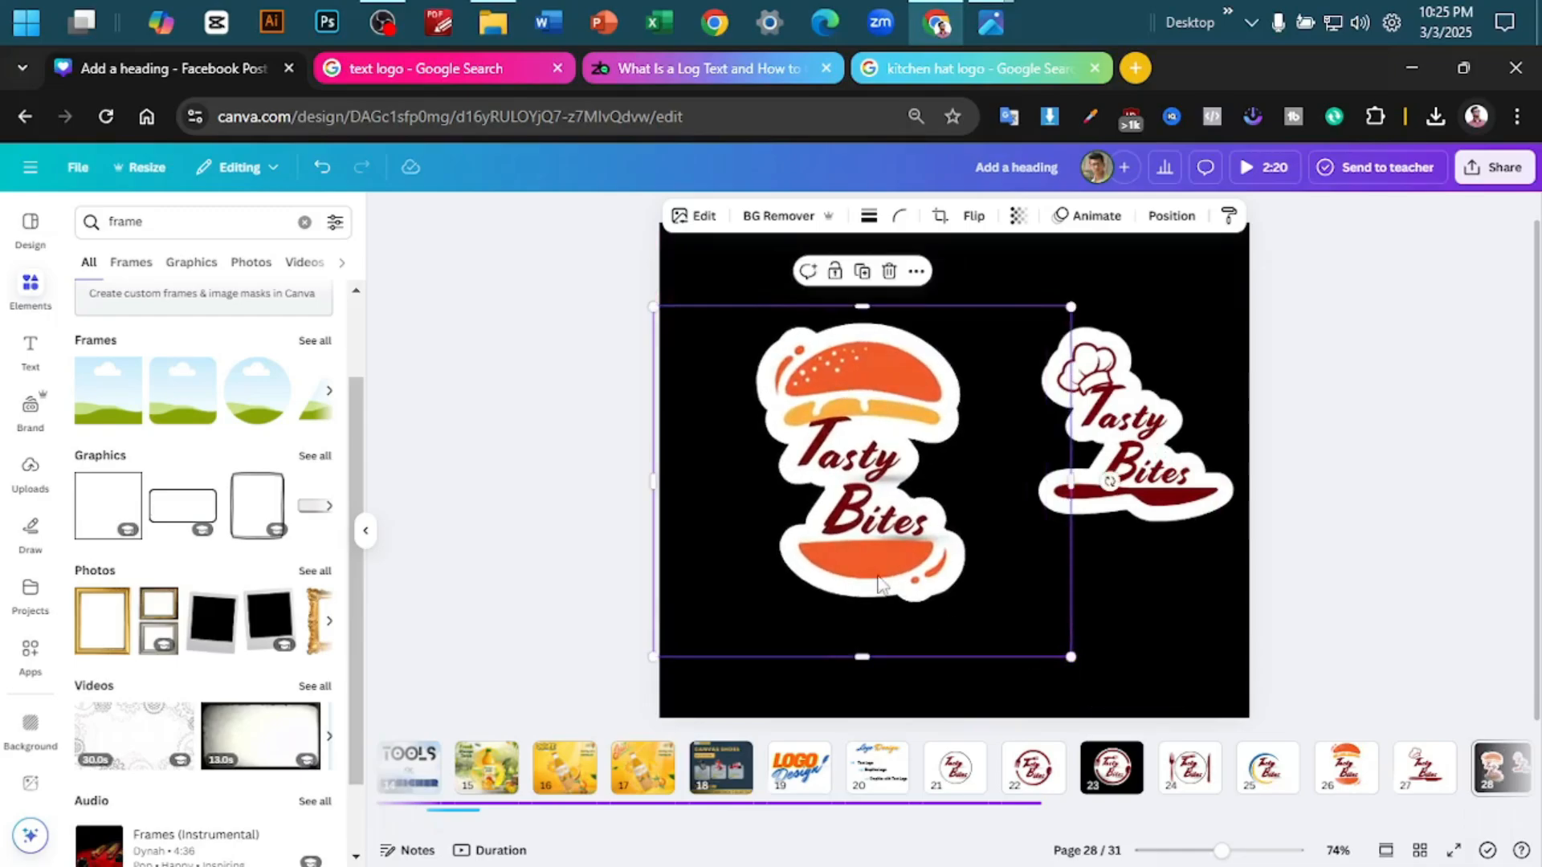
- Move the chef hat logo almost entirely off the page's right edge, then enlarge and centre the burger logo on page 28
{"action": "left_click_drag", "start_coordinate": [1174, 463], "coordinate": [1302, 525]}
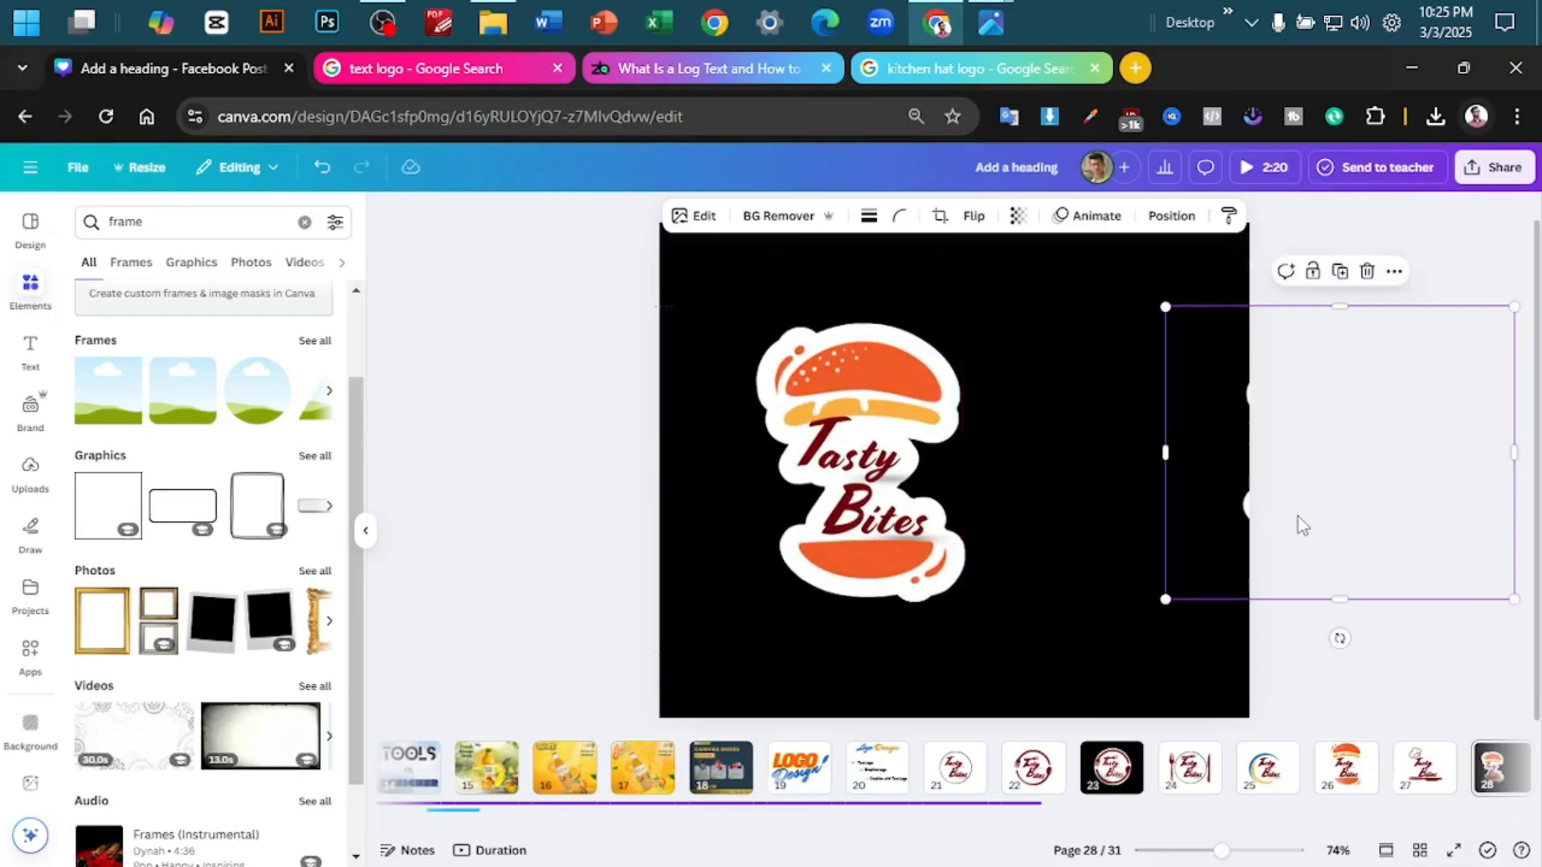
{"action": "left_click", "coordinate": [912, 586]}
{"action": "left_click_drag", "start_coordinate": [912, 585], "coordinate": [923, 524]}
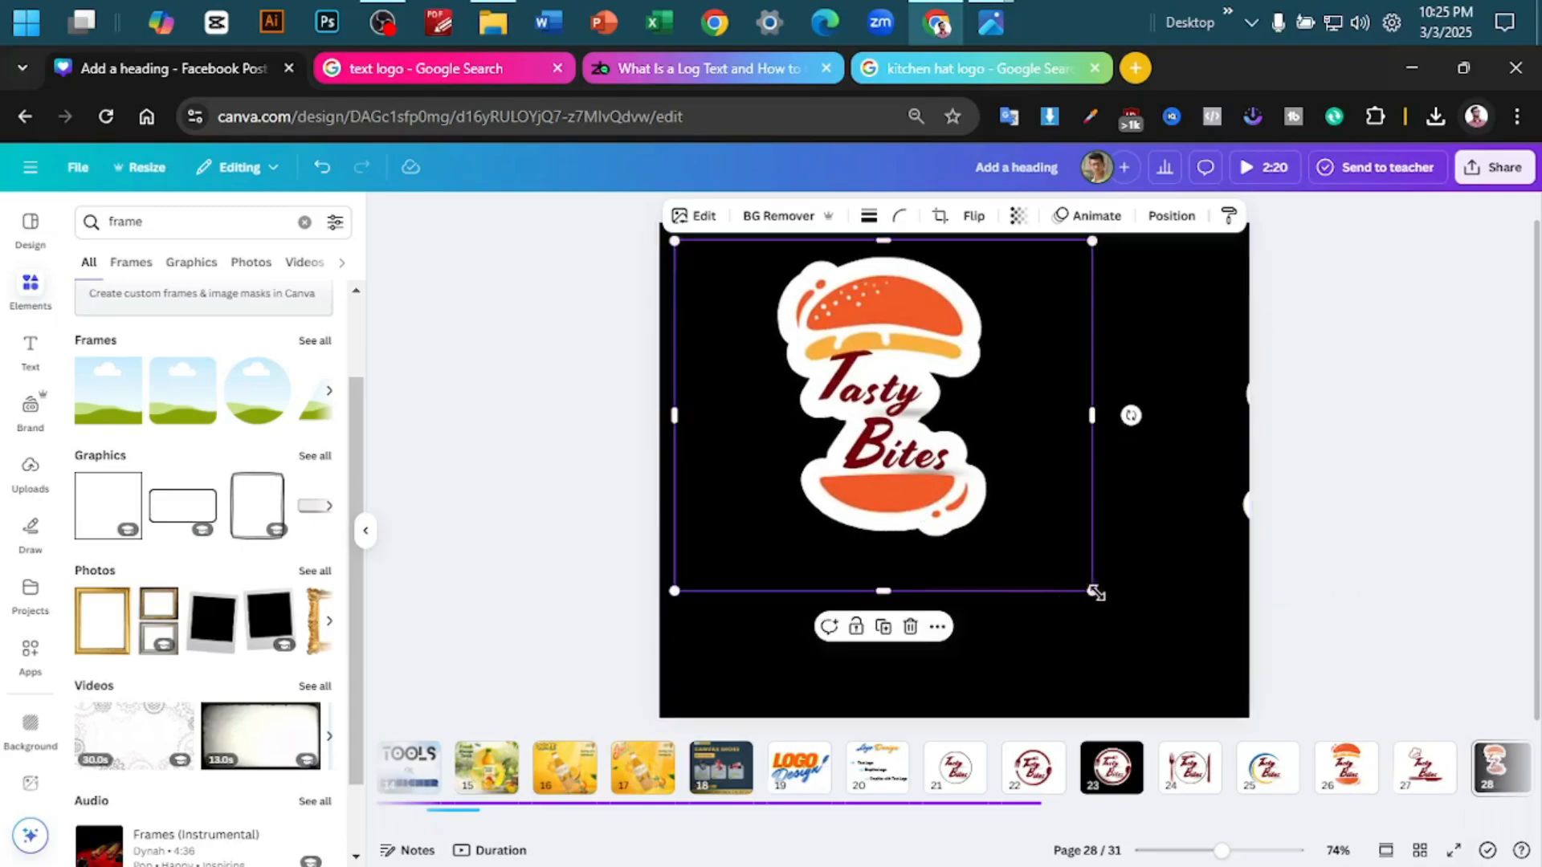
{"action": "left_click_drag", "start_coordinate": [1095, 592], "coordinate": [1288, 705]}
{"action": "left_click_drag", "start_coordinate": [1089, 628], "coordinate": [1070, 636]}
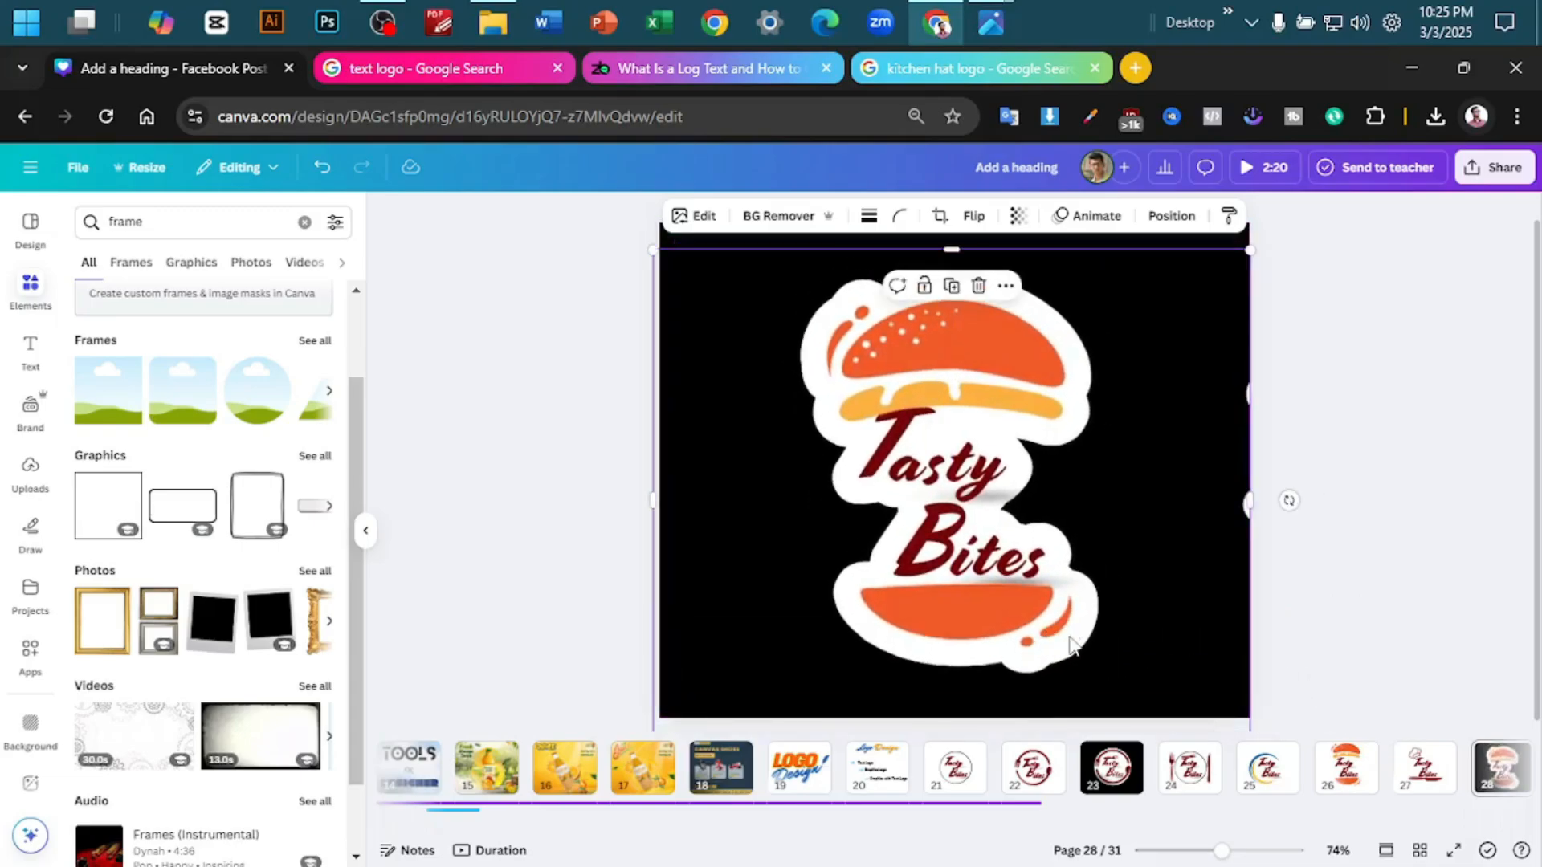
- Download page 25, the logo with blue and yellow crescents, as a PNG with a transparent background
{"action": "left_click", "coordinate": [1267, 768]}
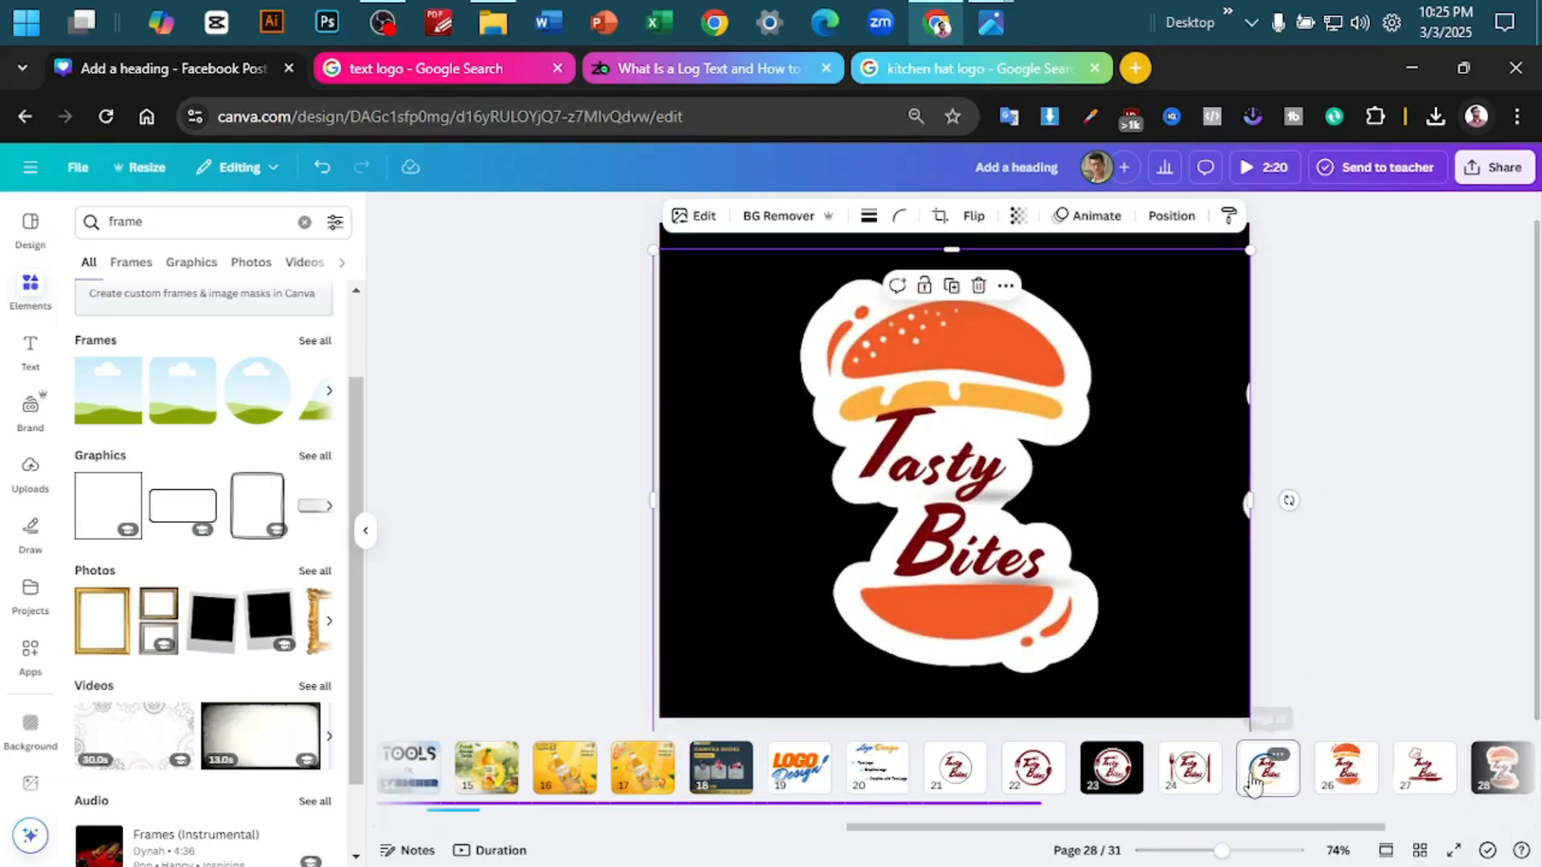
{"action": "left_click", "coordinate": [1303, 530]}
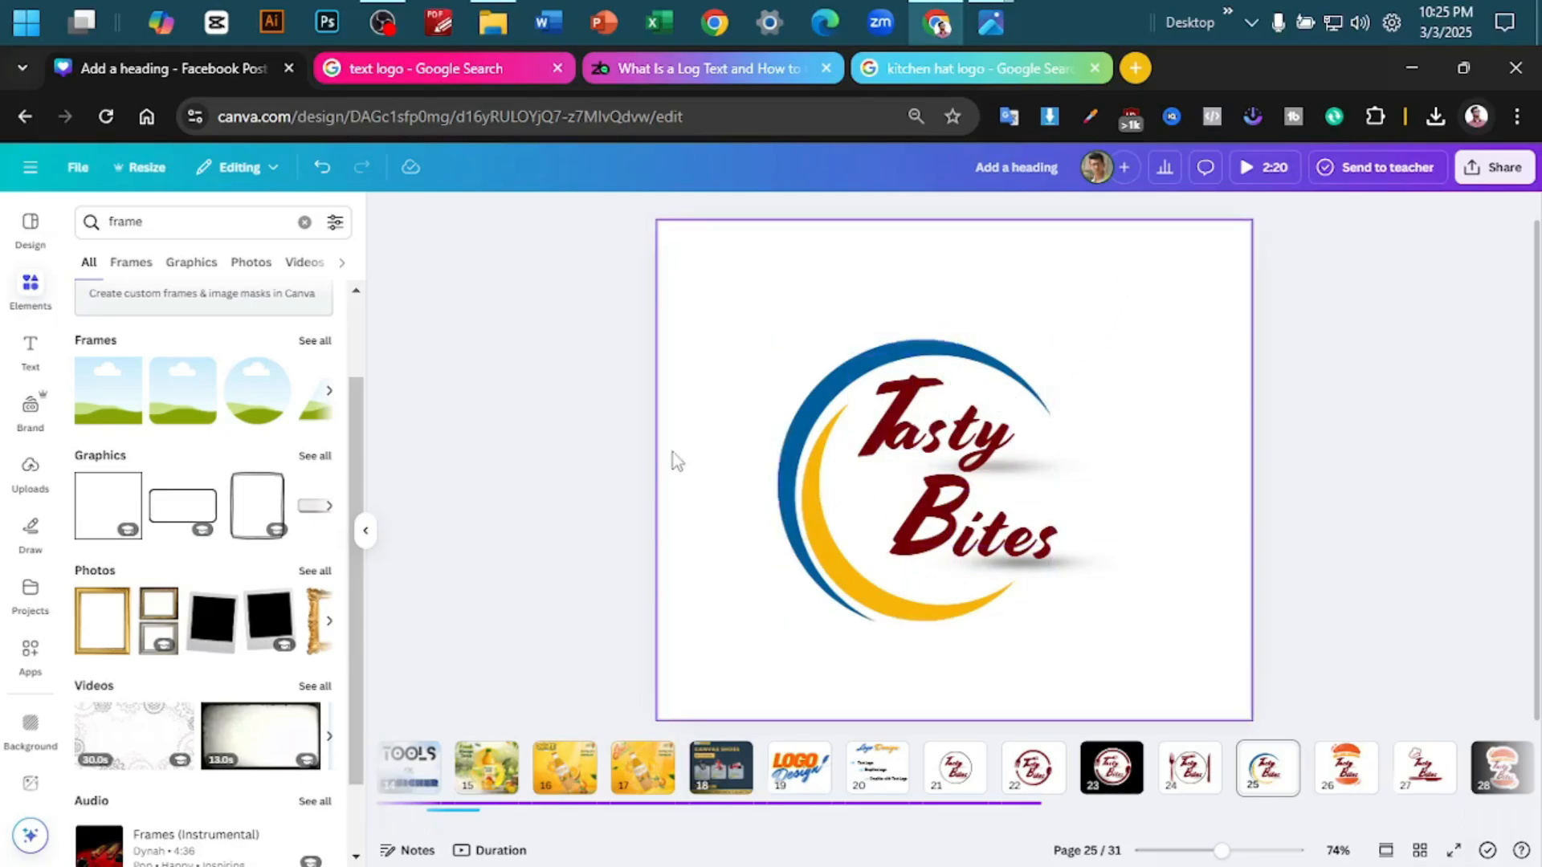
{"action": "left_click", "coordinate": [1492, 169]}
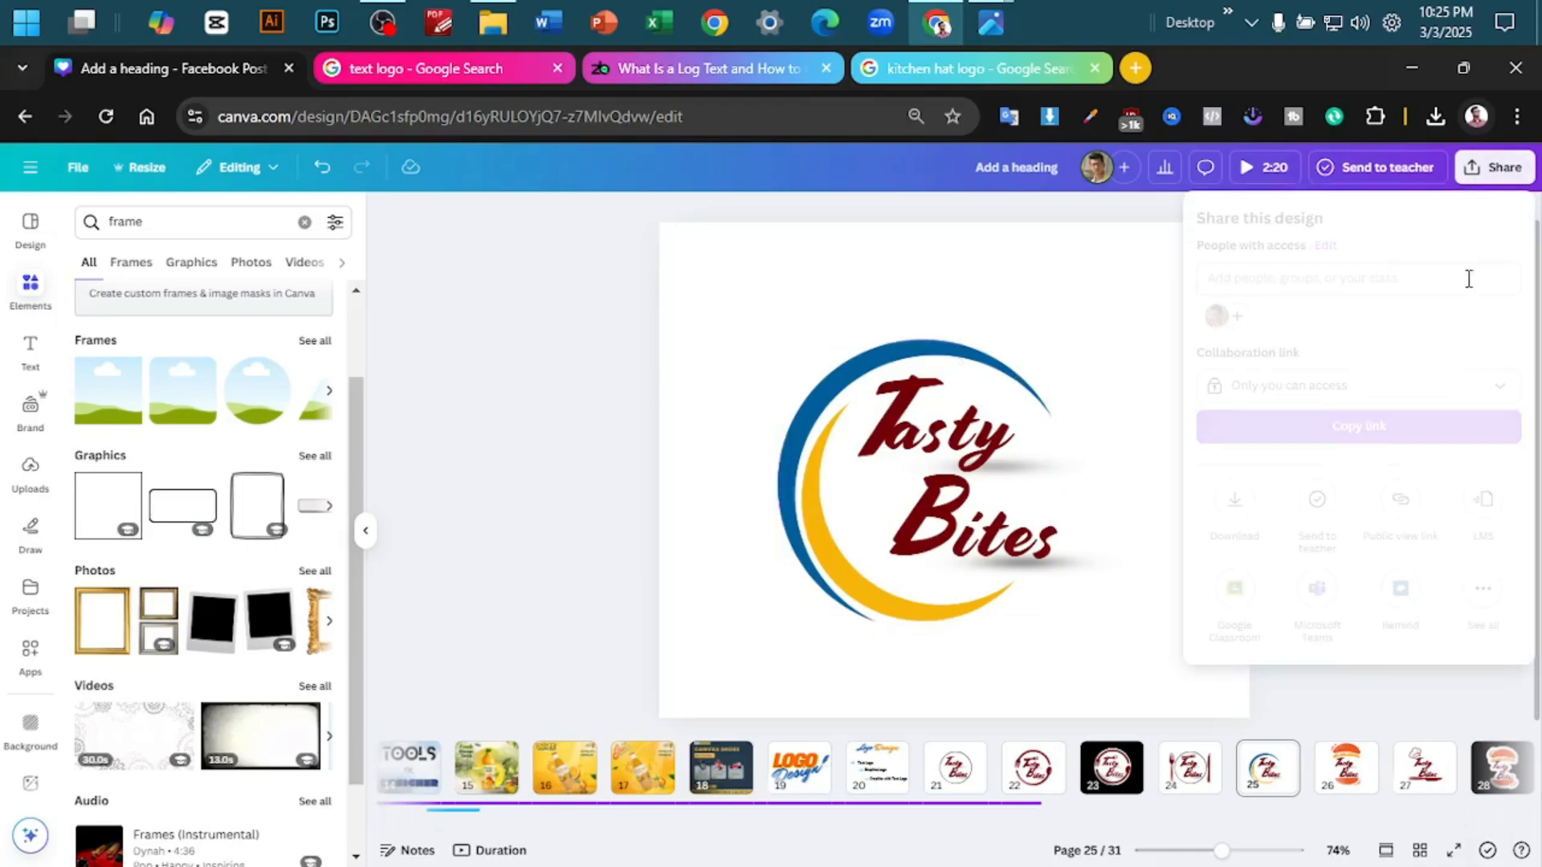
{"action": "left_click", "coordinate": [1234, 500]}
{"action": "left_click", "coordinate": [1301, 520]}
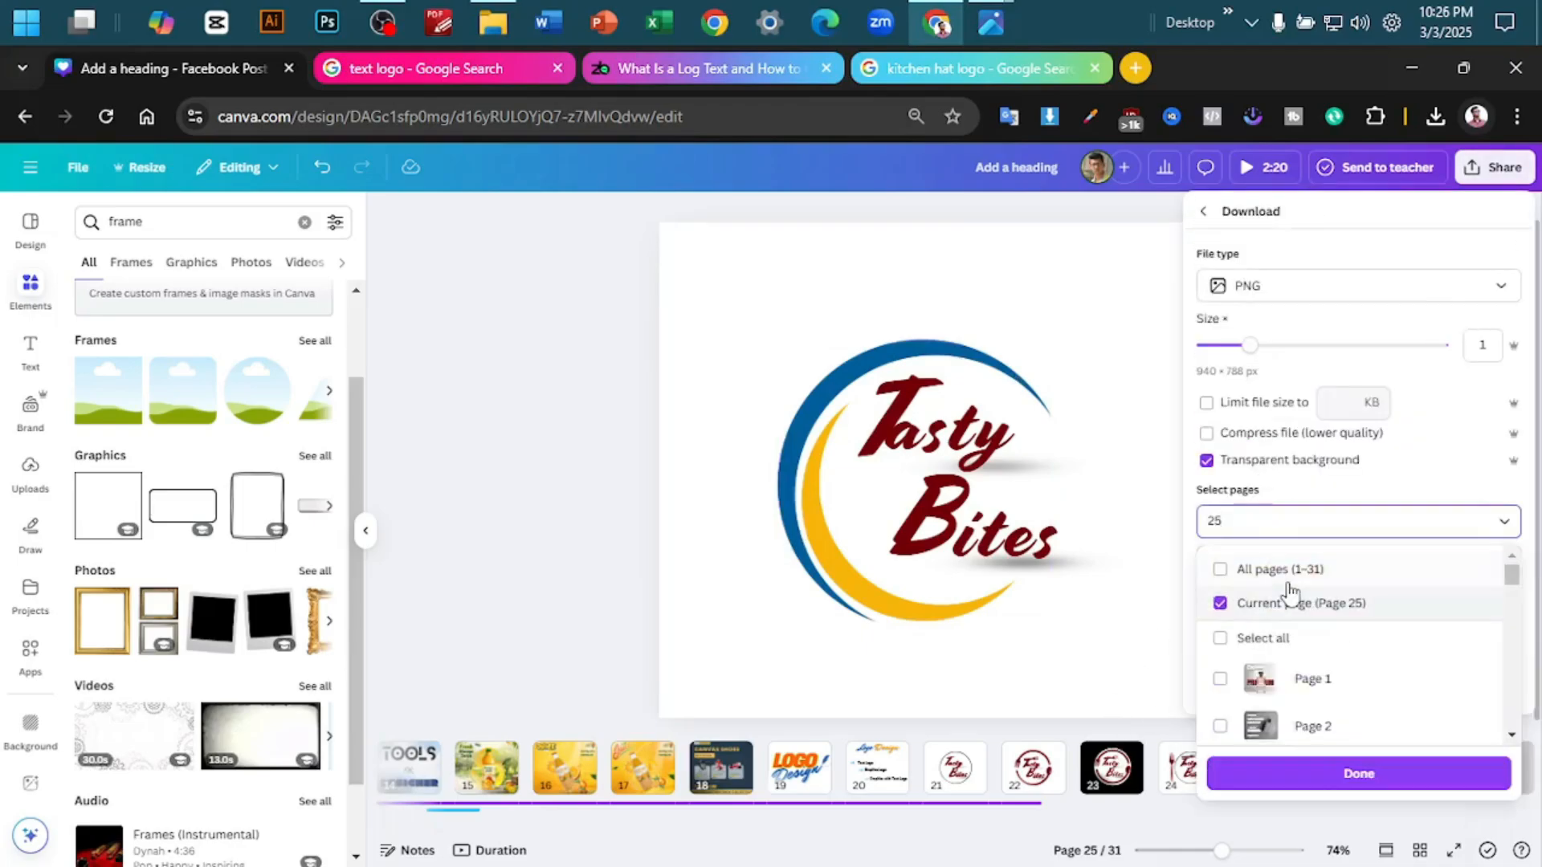
{"action": "left_click", "coordinate": [1321, 771]}
{"action": "left_click", "coordinate": [1356, 680]}
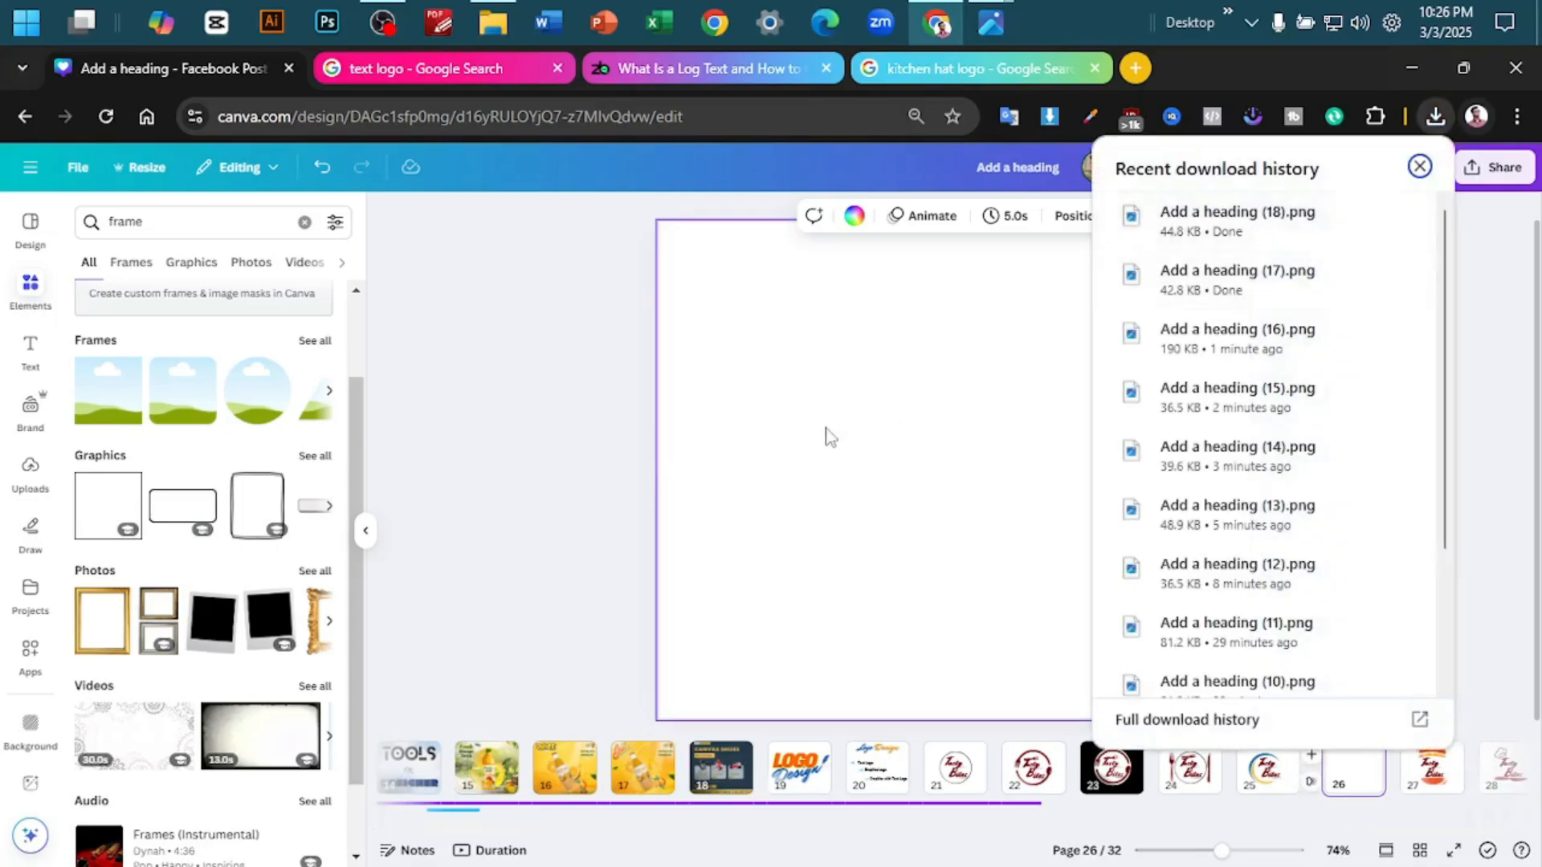
- Place the downloaded crescent logo on the new page 26 and set the page background to yellow
{"action": "left_click", "coordinate": [739, 266]}
{"action": "left_click", "coordinate": [834, 215]}
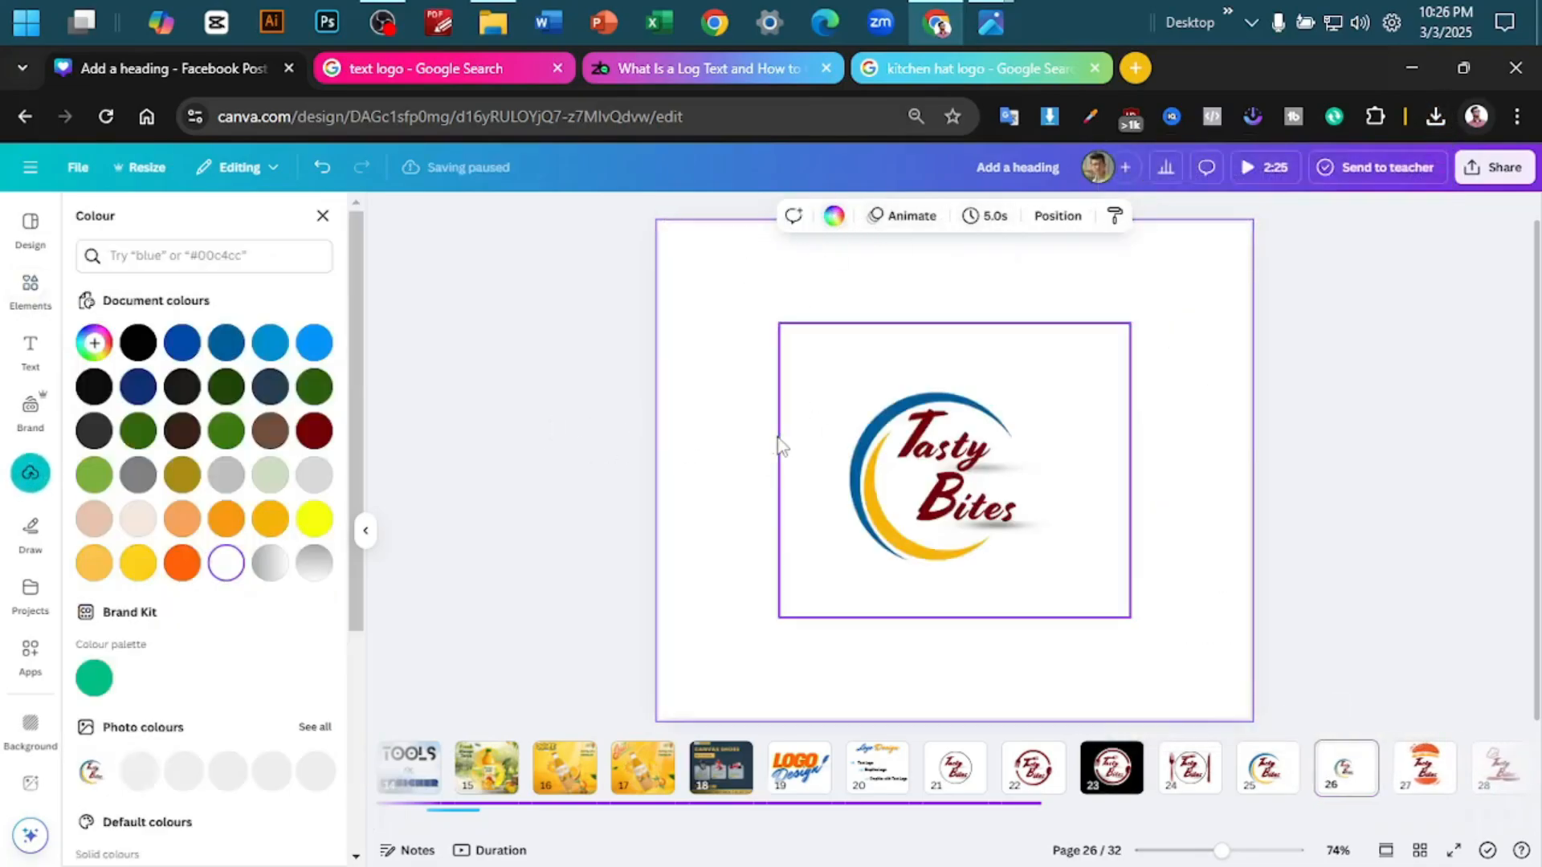
{"action": "left_click", "coordinate": [314, 520]}
{"action": "left_click", "coordinate": [427, 375]}
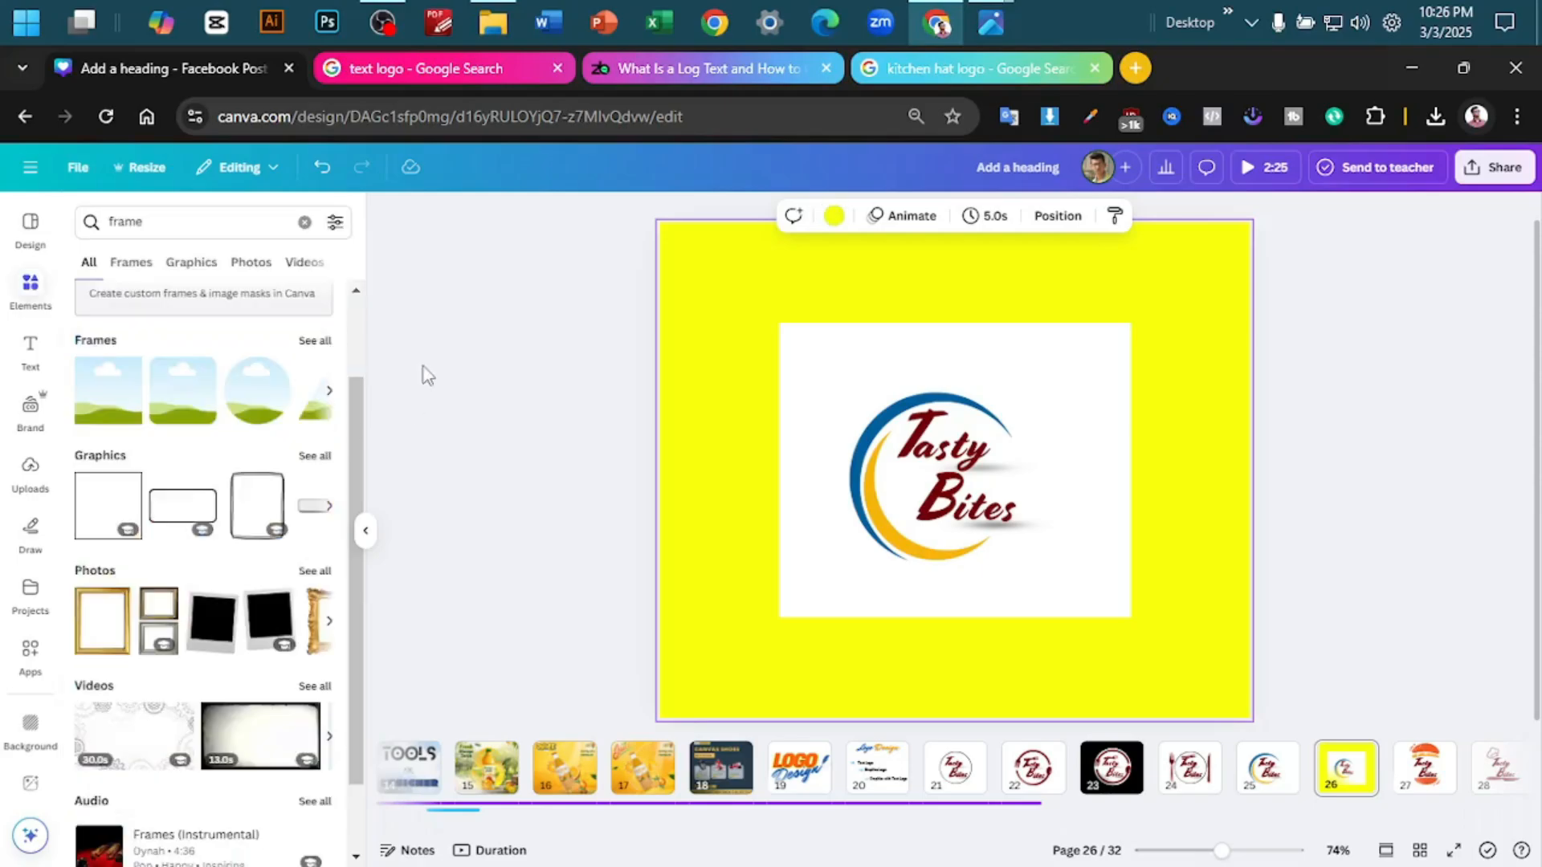
- Add a circle frame to page 26 and fill it with the downloaded crescent logo
{"action": "left_click", "coordinate": [270, 408]}
{"action": "left_click_drag", "start_coordinate": [836, 468], "coordinate": [971, 465]}
{"action": "left_click_drag", "start_coordinate": [1114, 384], "coordinate": [1060, 420]}
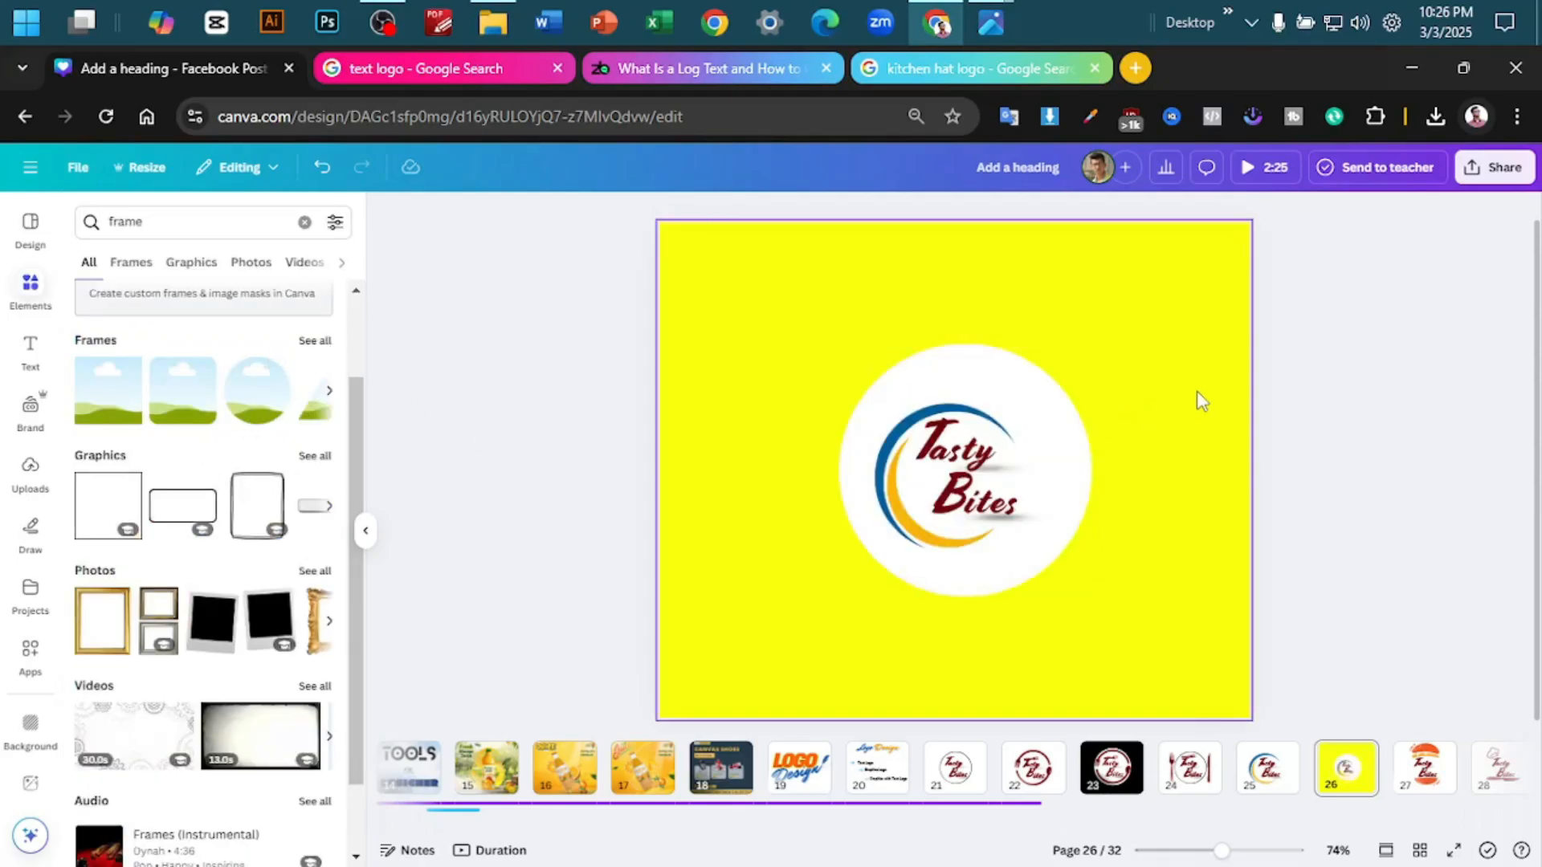
- Enlarge and reposition the logo image inside the circle frame so the crescents follow the frame's edge
{"action": "left_click", "coordinate": [1022, 444]}
{"action": "double_click", "coordinate": [1065, 512]}
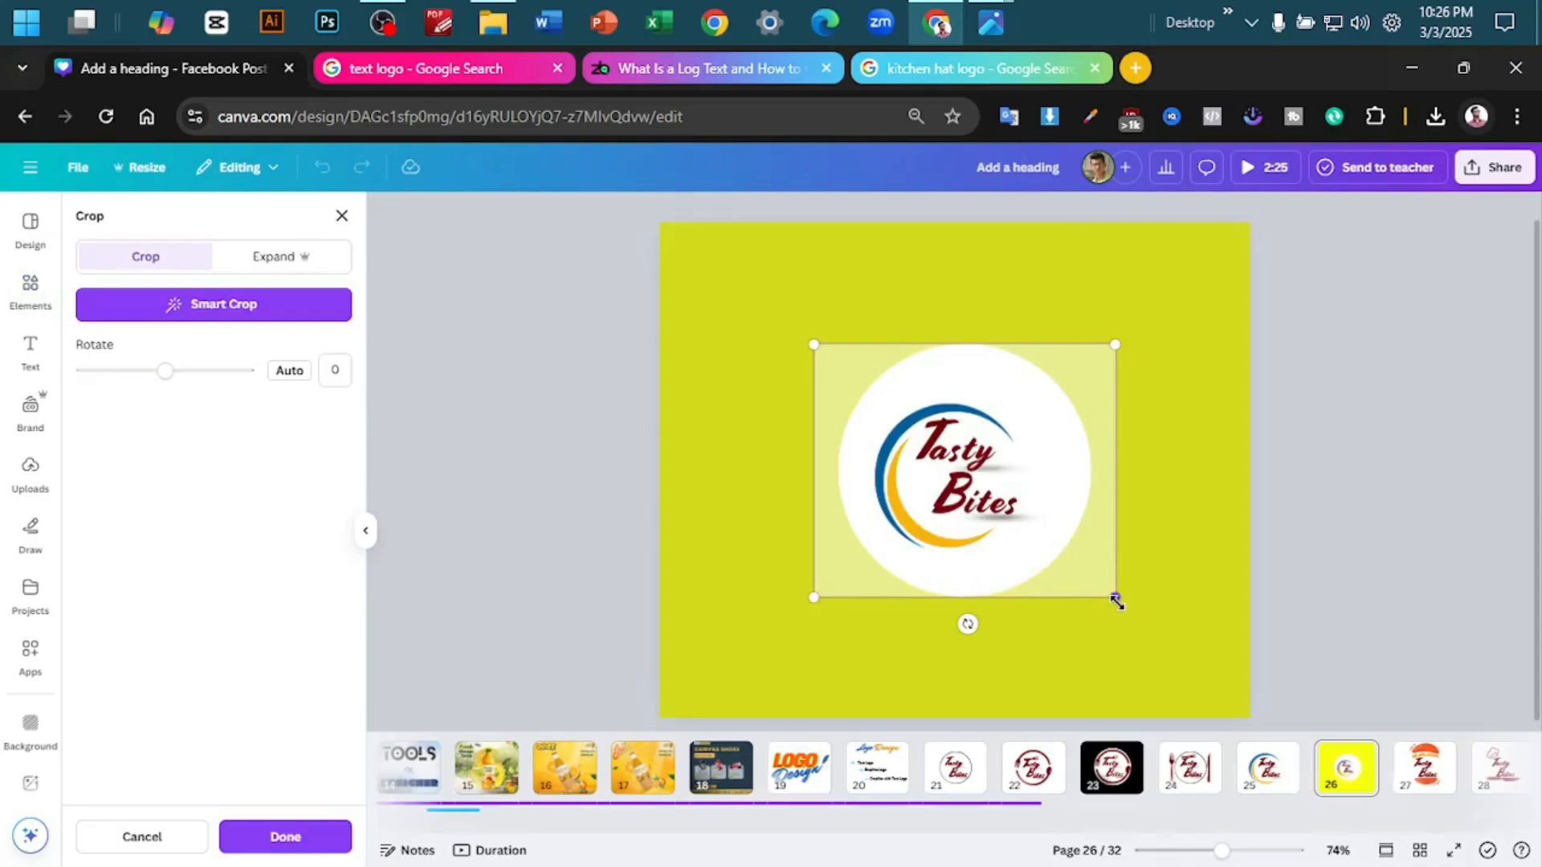
{"action": "left_click_drag", "start_coordinate": [1116, 600], "coordinate": [1155, 603]}
{"action": "left_click", "coordinate": [1398, 516]}
{"action": "scroll", "coordinate": [1398, 516], "scroll_direction": "up", "scroll_amount": 2}
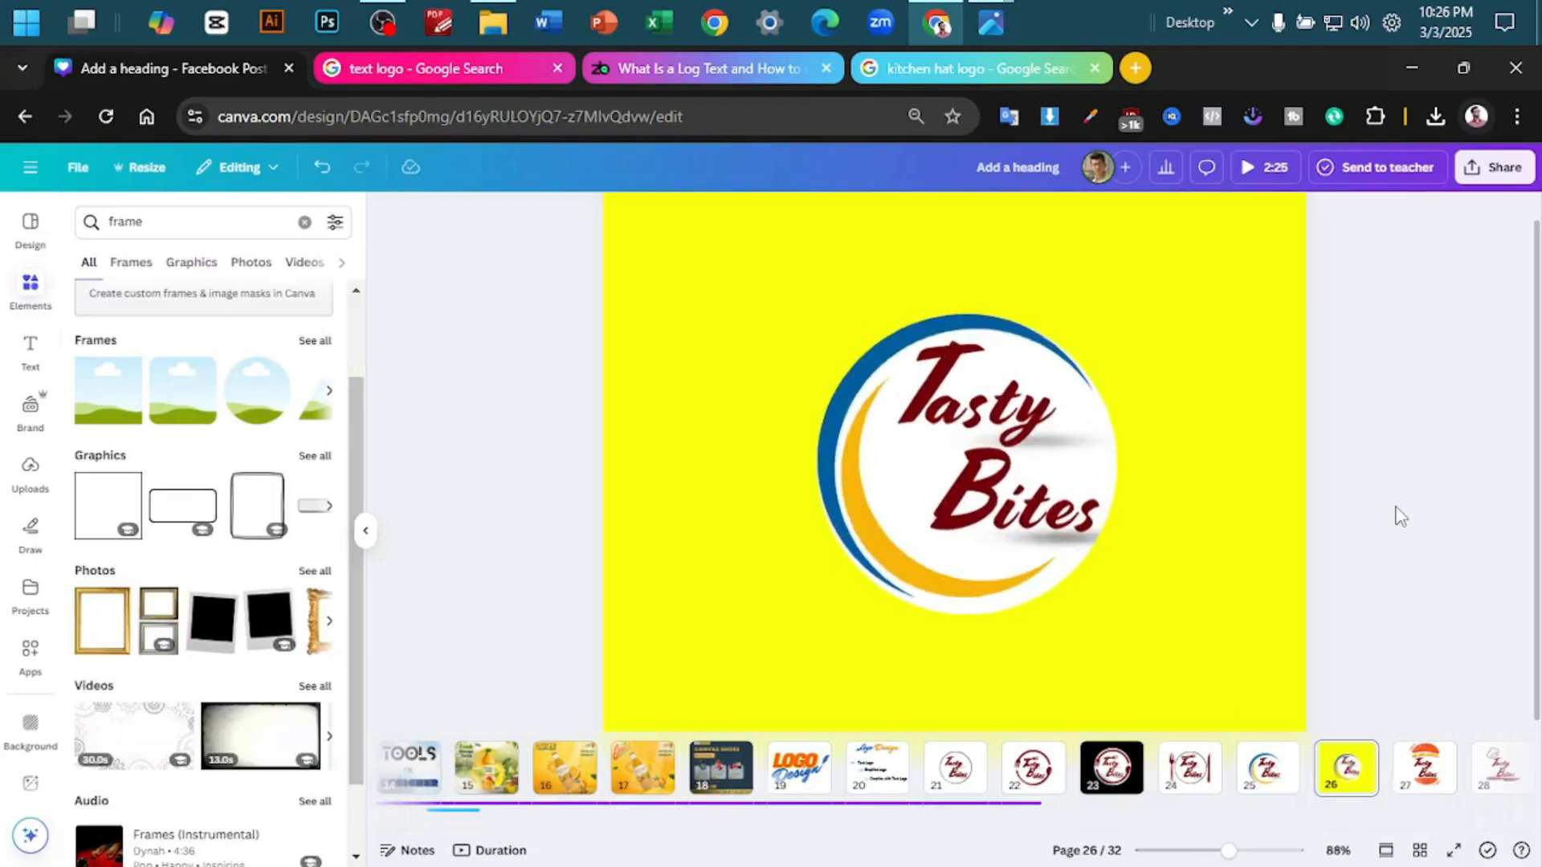
{"action": "double_click", "coordinate": [901, 489]}
{"action": "left_click_drag", "start_coordinate": [761, 586], "coordinate": [813, 531]}
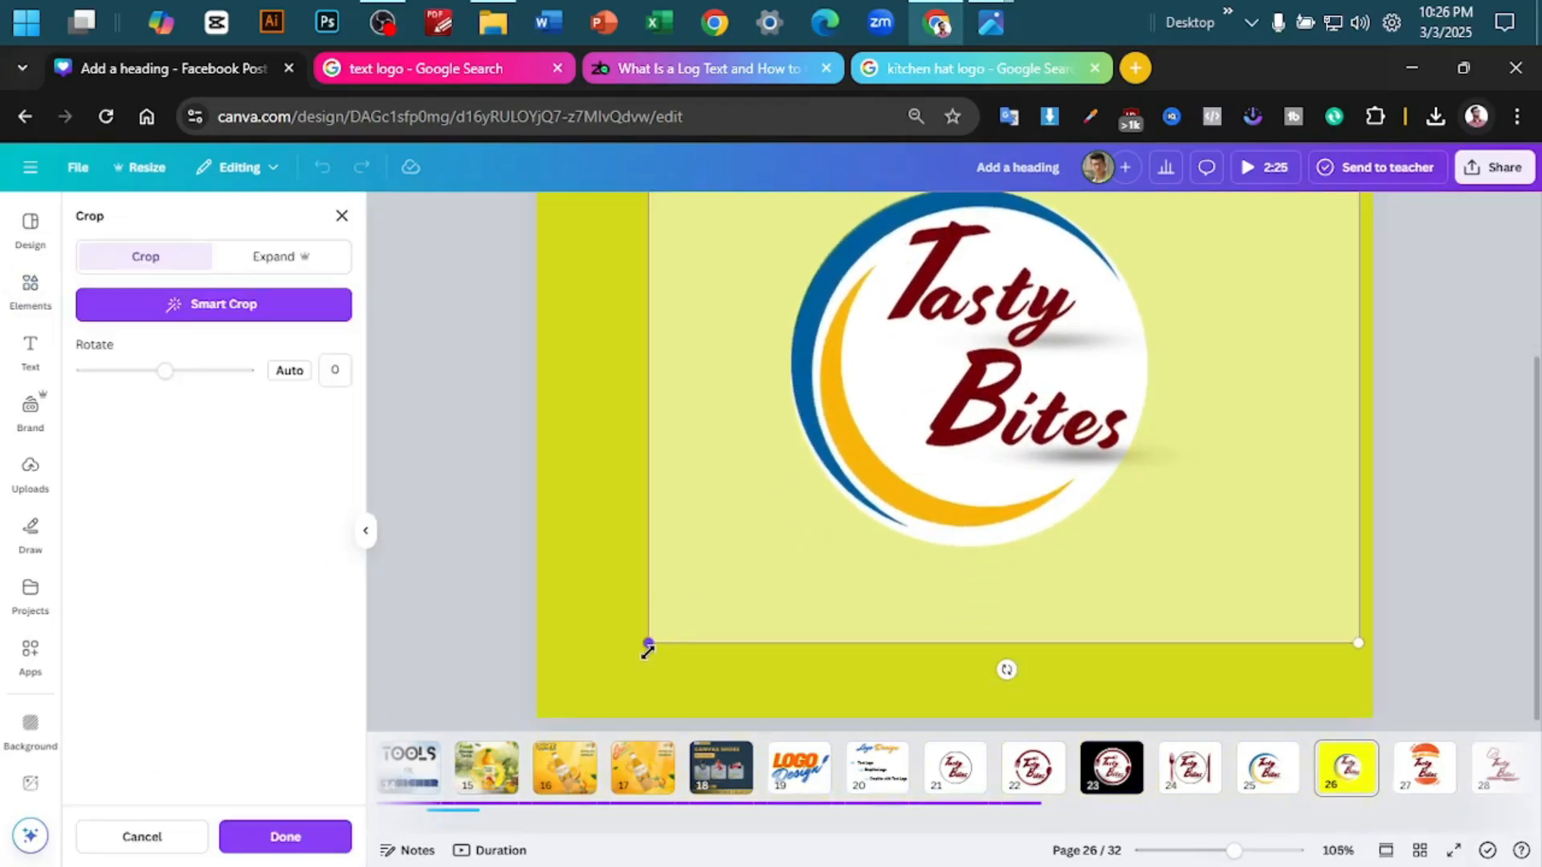
{"action": "left_click", "coordinate": [555, 538]}
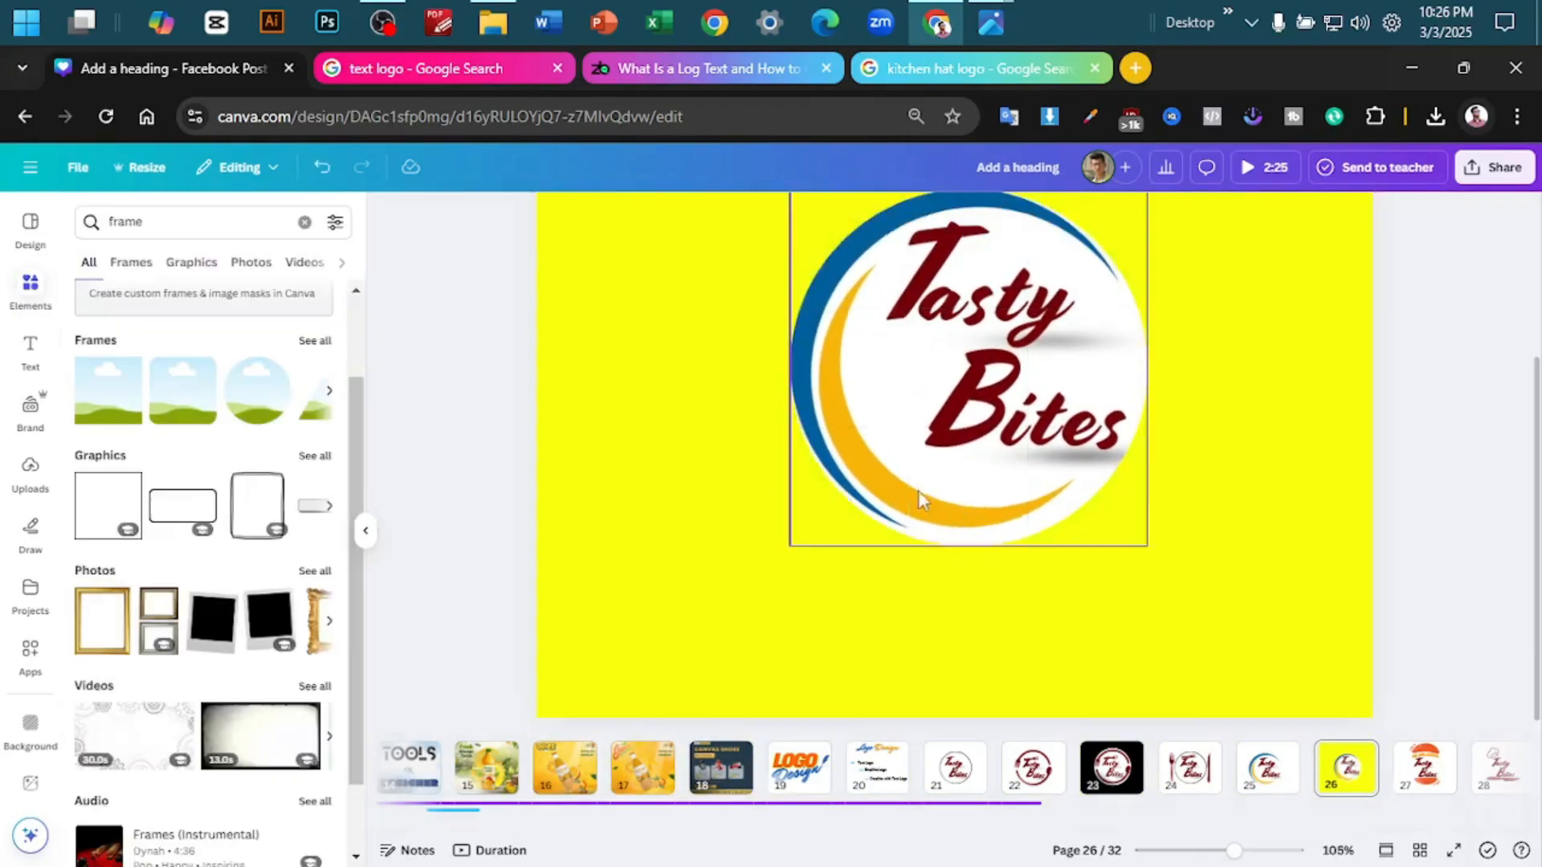
- Align the circular framed logo to the centre of page 26
{"action": "scroll", "coordinate": [1464, 457], "scroll_direction": "down", "scroll_amount": 3}
{"action": "scroll", "coordinate": [1368, 439], "scroll_direction": "up", "scroll_amount": 1}
{"action": "left_click", "coordinate": [1192, 311]}
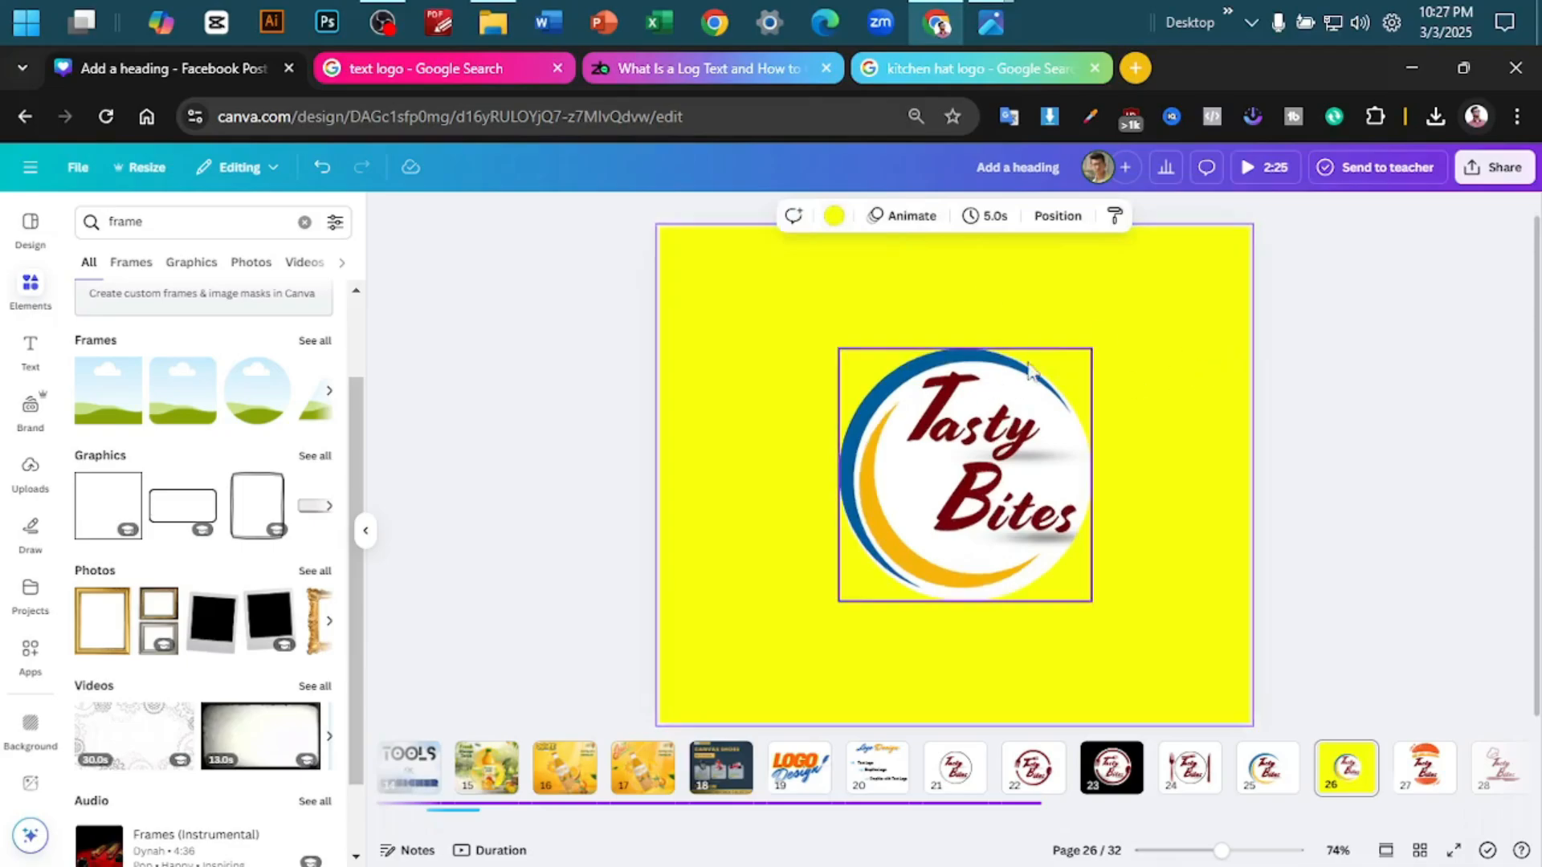
{"action": "left_click", "coordinate": [1063, 508]}
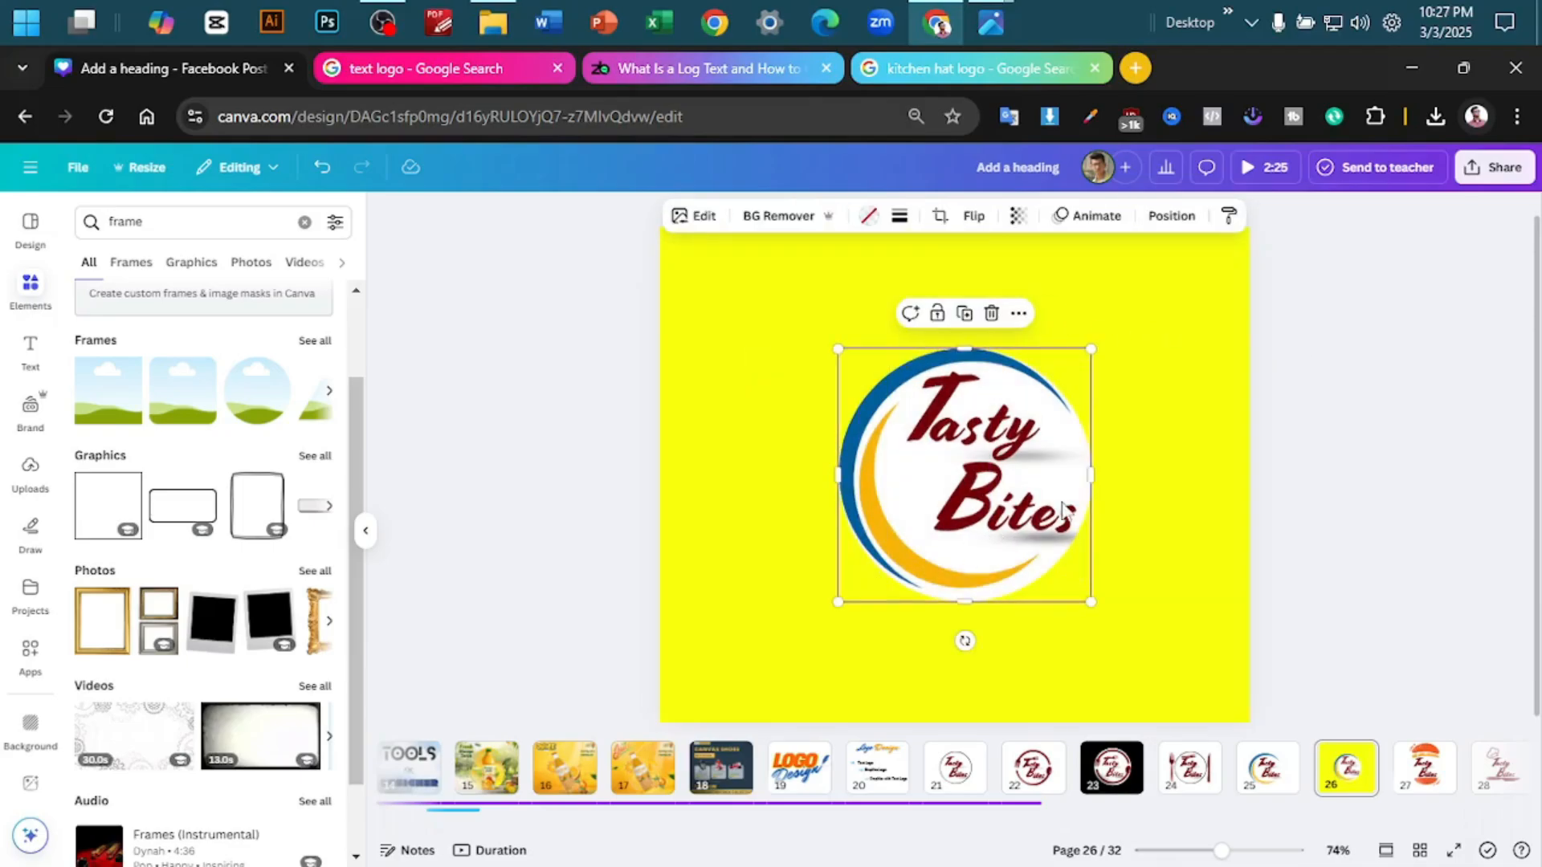
{"action": "left_click", "coordinate": [1022, 316]}
{"action": "mouse_move", "coordinate": [1181, 543]}
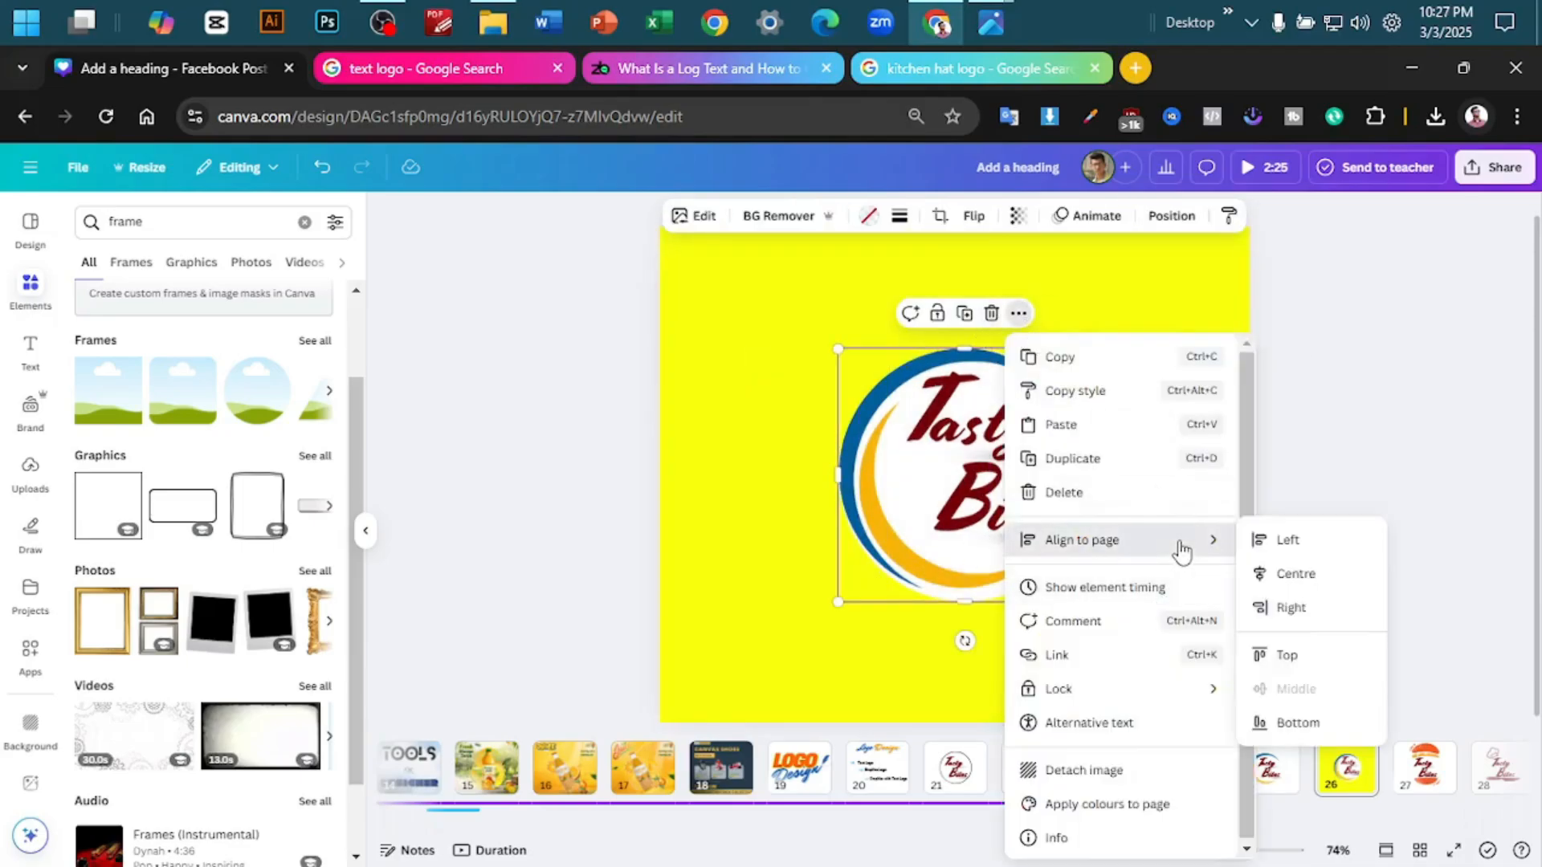
{"action": "left_click", "coordinate": [1291, 575]}
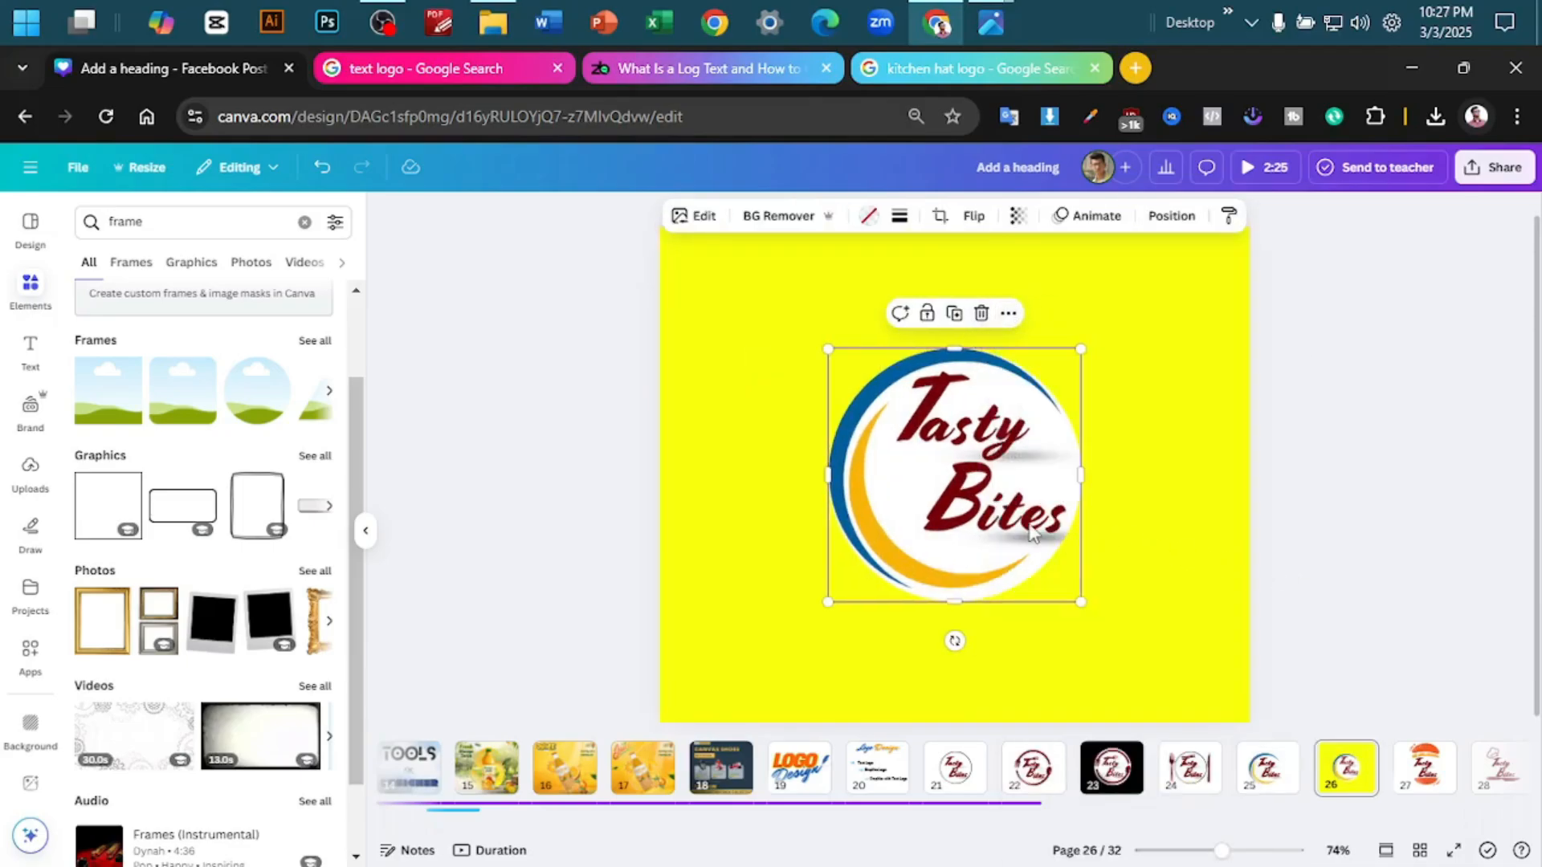
{"action": "left_click", "coordinate": [1005, 314]}
{"action": "mouse_move", "coordinate": [1145, 543]}
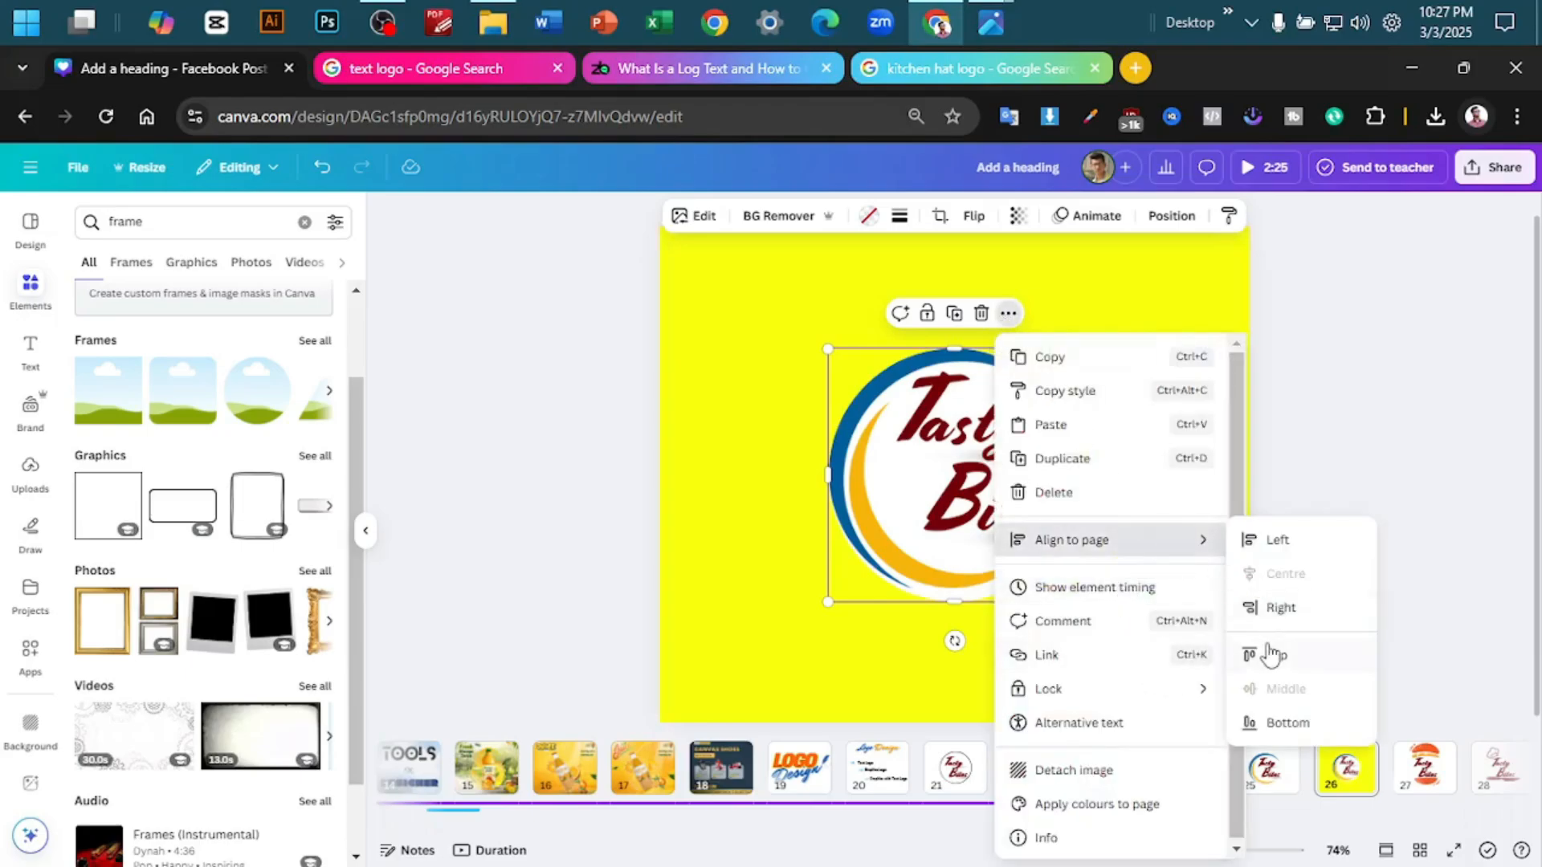
{"action": "left_click", "coordinate": [1432, 456]}
- Download page 26 as a PNG with a transparent background and view the downloaded image Add a heading (19).png
{"action": "scroll", "coordinate": [1437, 294], "scroll_direction": "down", "scroll_amount": 2}
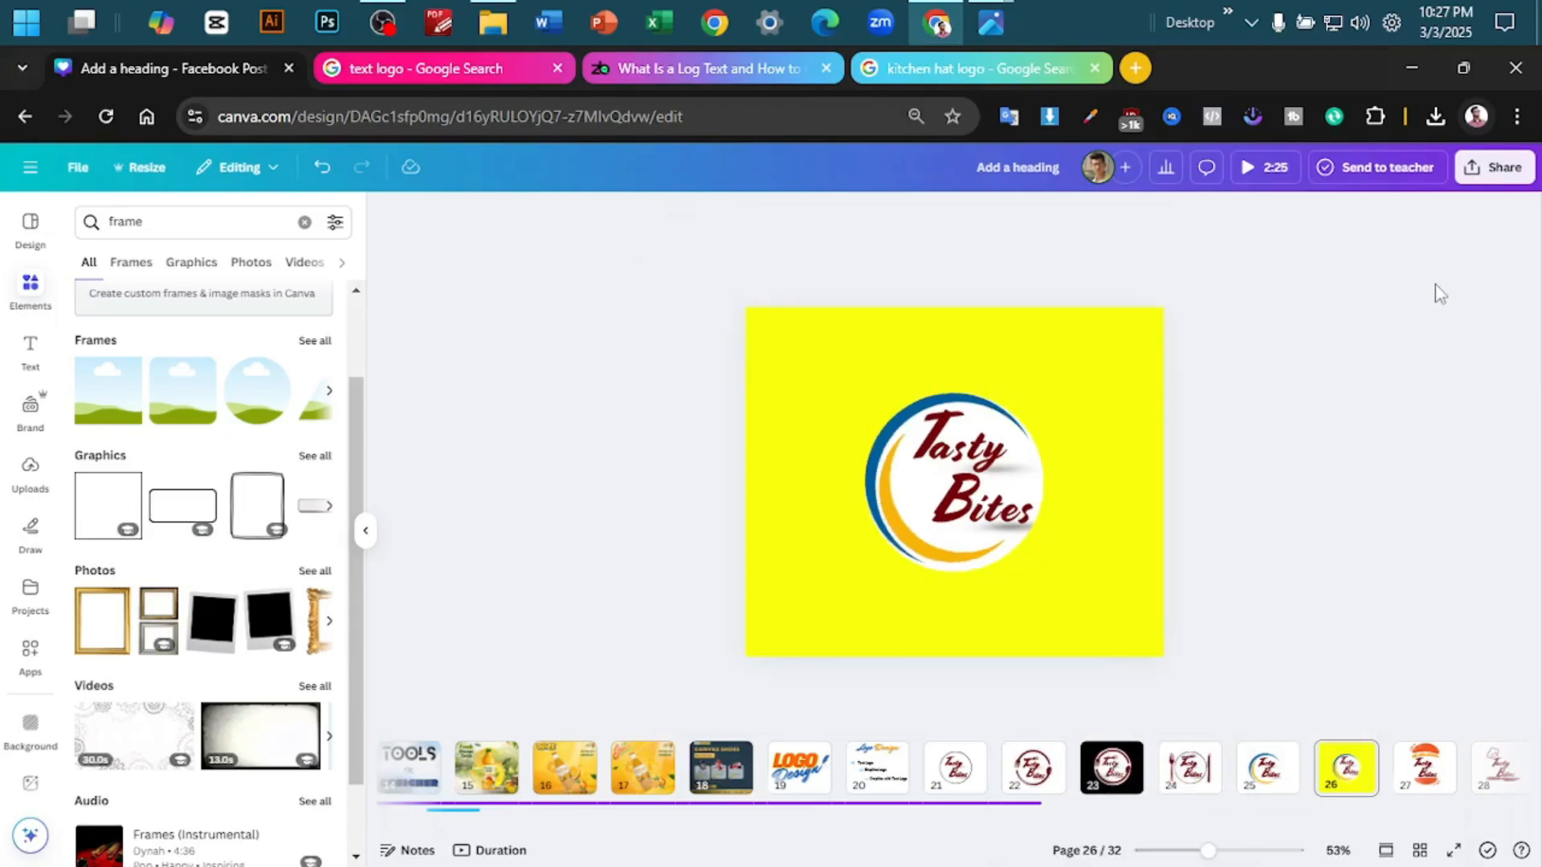
{"action": "left_click", "coordinate": [1498, 169]}
{"action": "left_click", "coordinate": [1234, 507]}
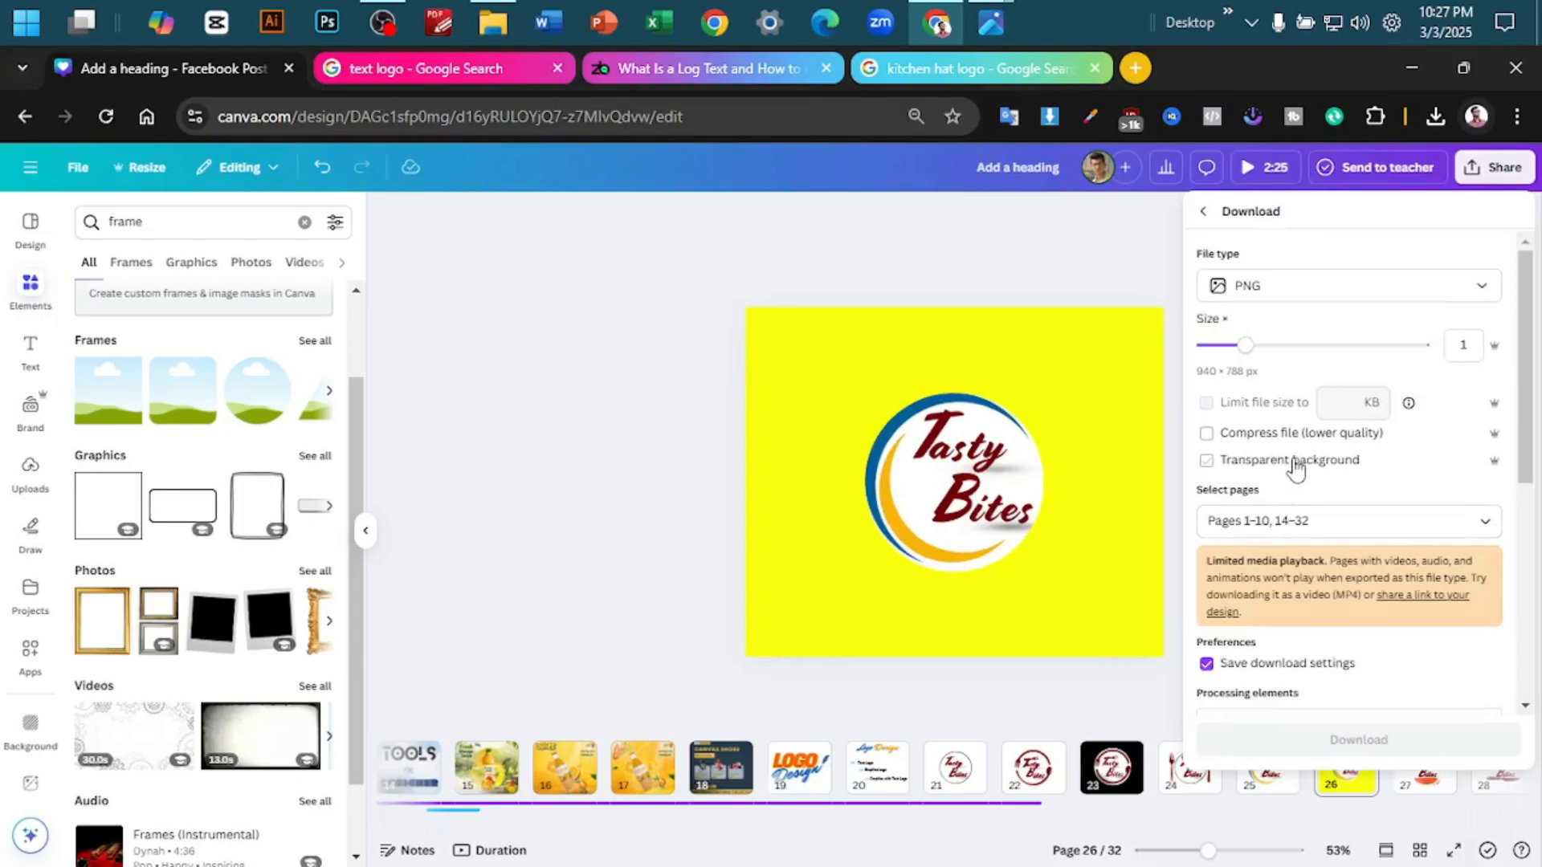
{"action": "left_click", "coordinate": [1296, 462]}
{"action": "left_click", "coordinate": [1323, 522]}
{"action": "left_click", "coordinate": [1317, 602]}
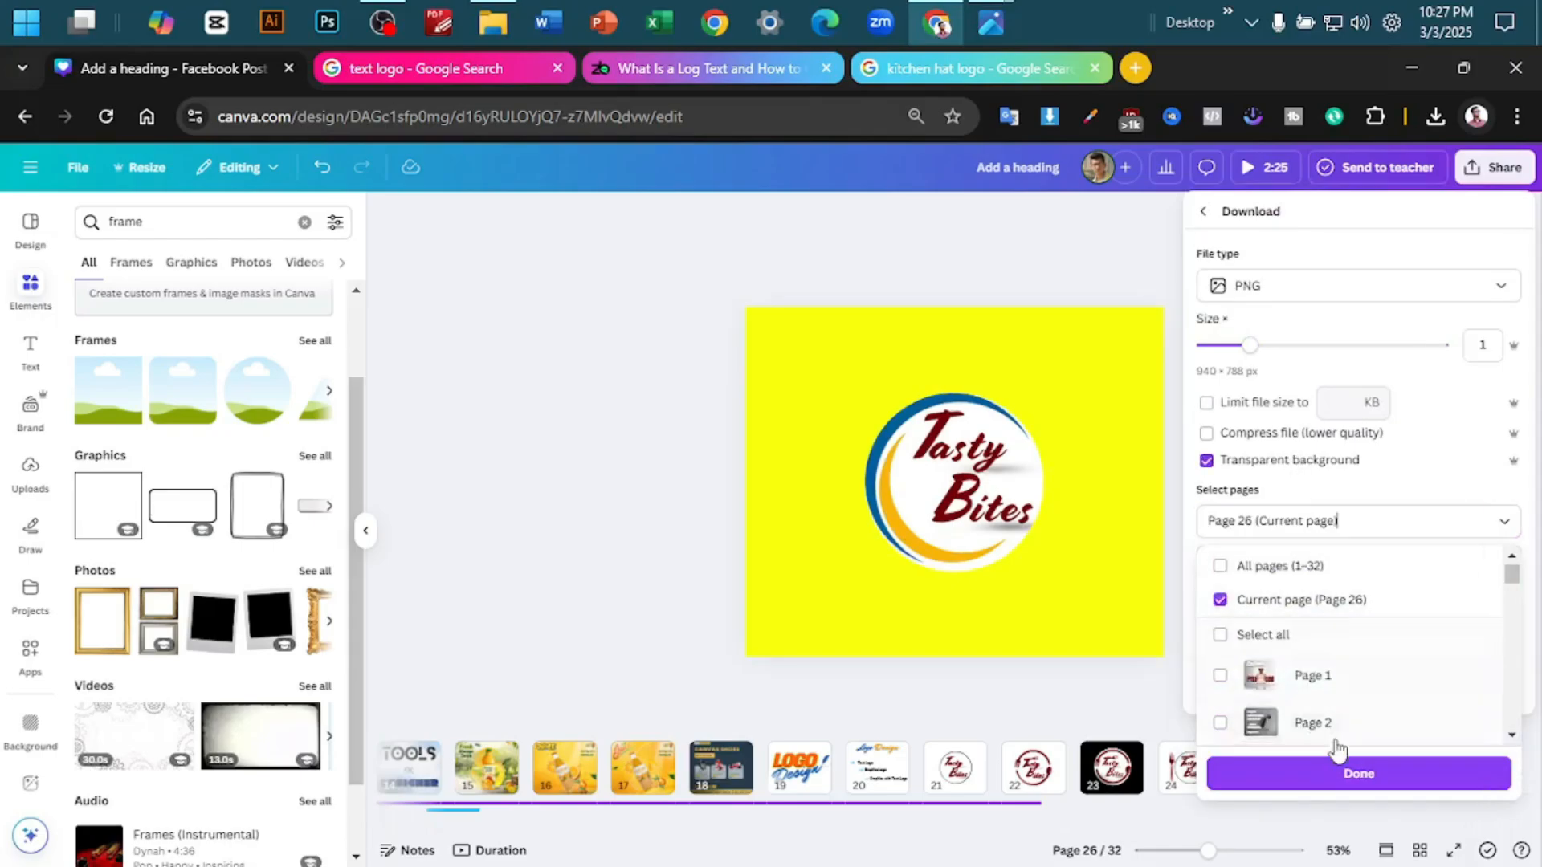
{"action": "left_click", "coordinate": [1353, 777]}
{"action": "left_click", "coordinate": [1359, 682]}
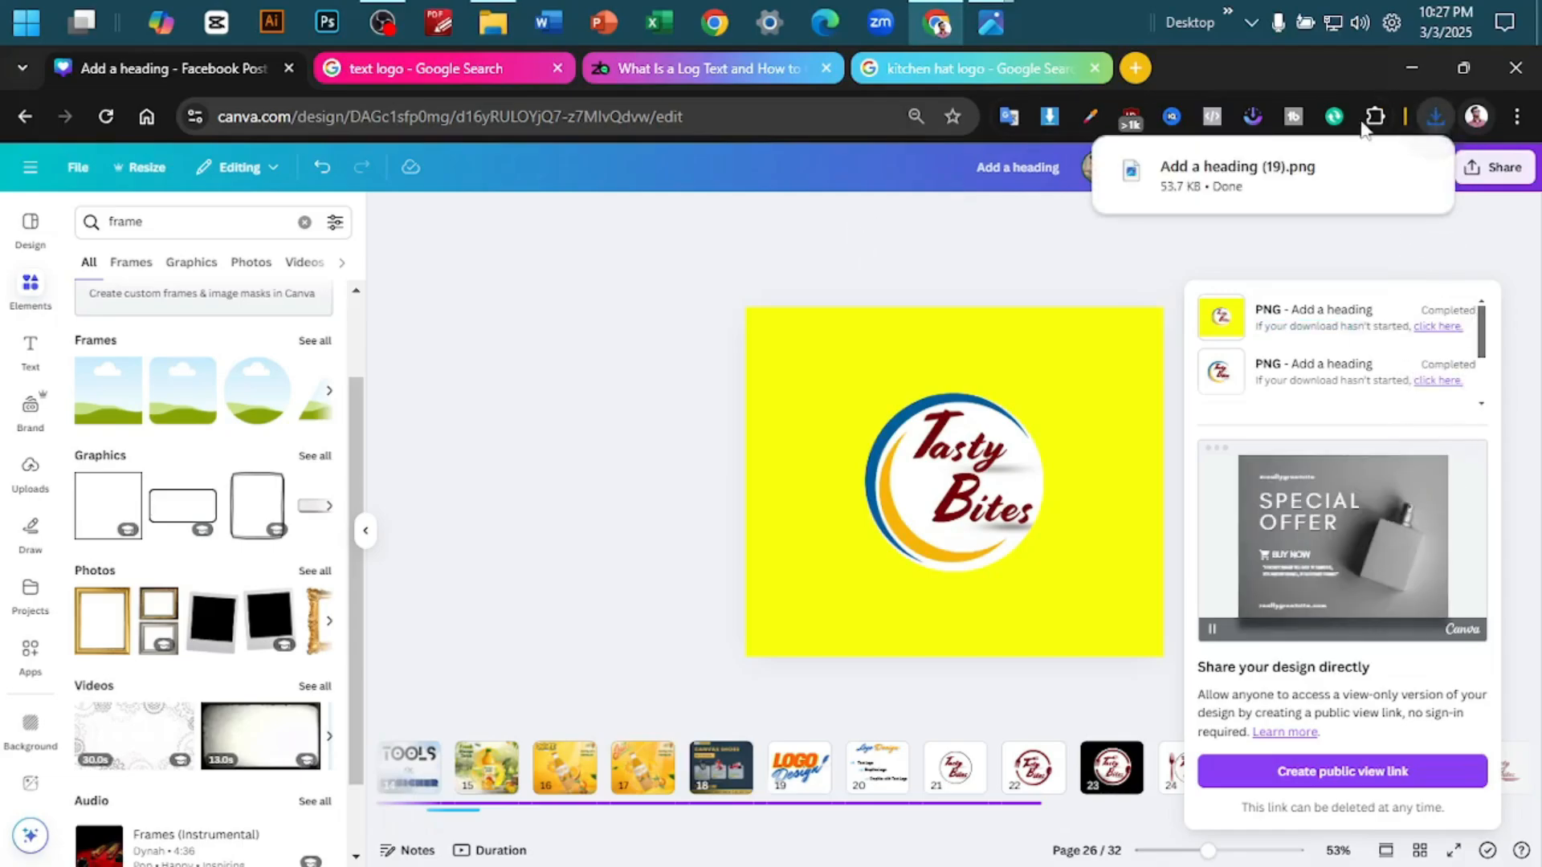
{"action": "left_click", "coordinate": [1253, 189]}
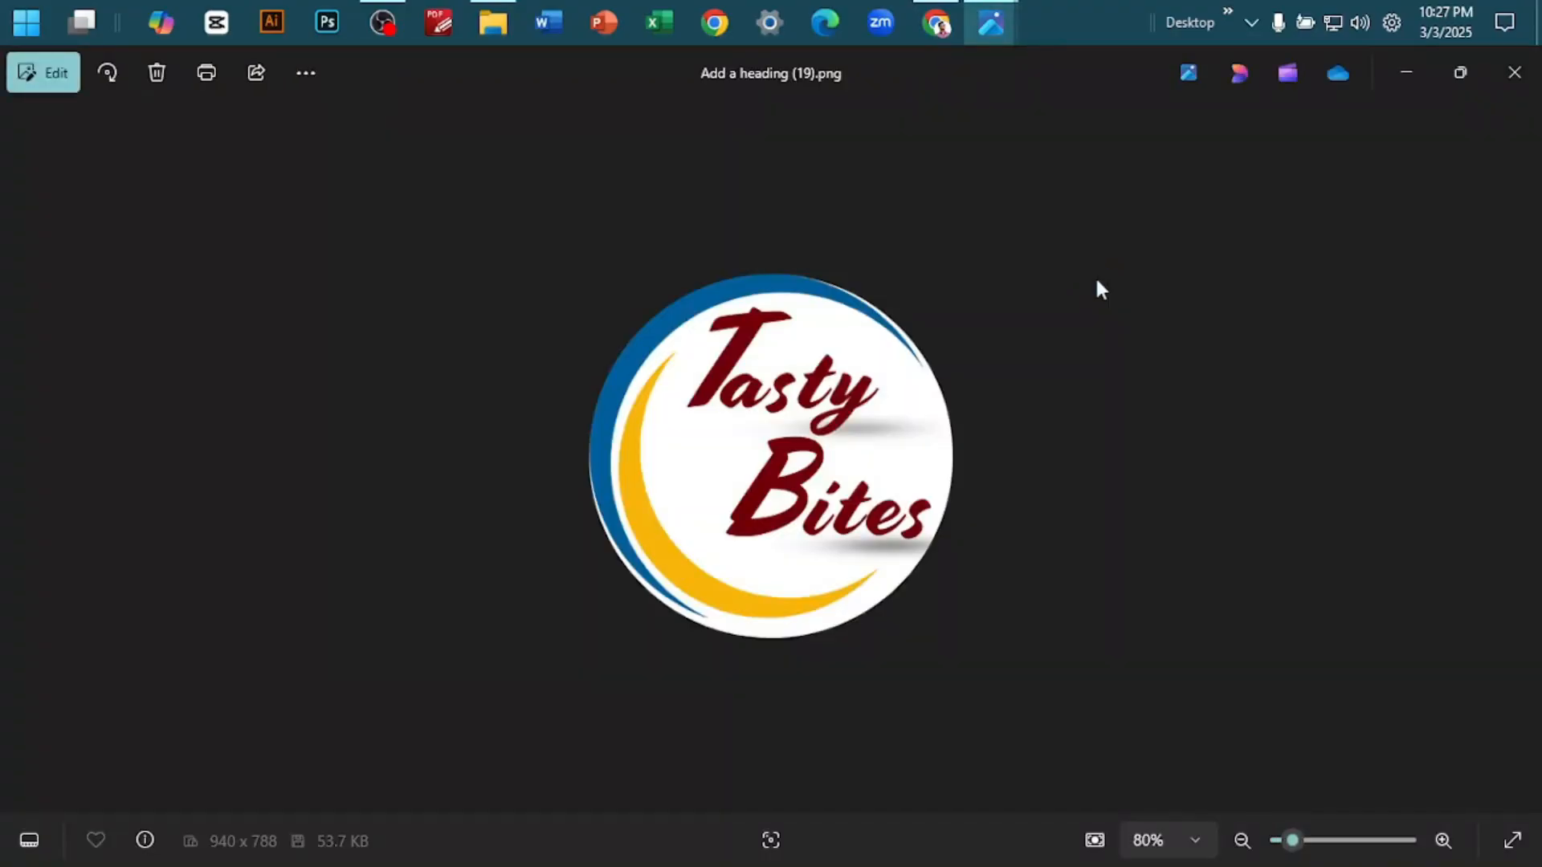
{"action": "left_click", "coordinate": [1399, 87]}
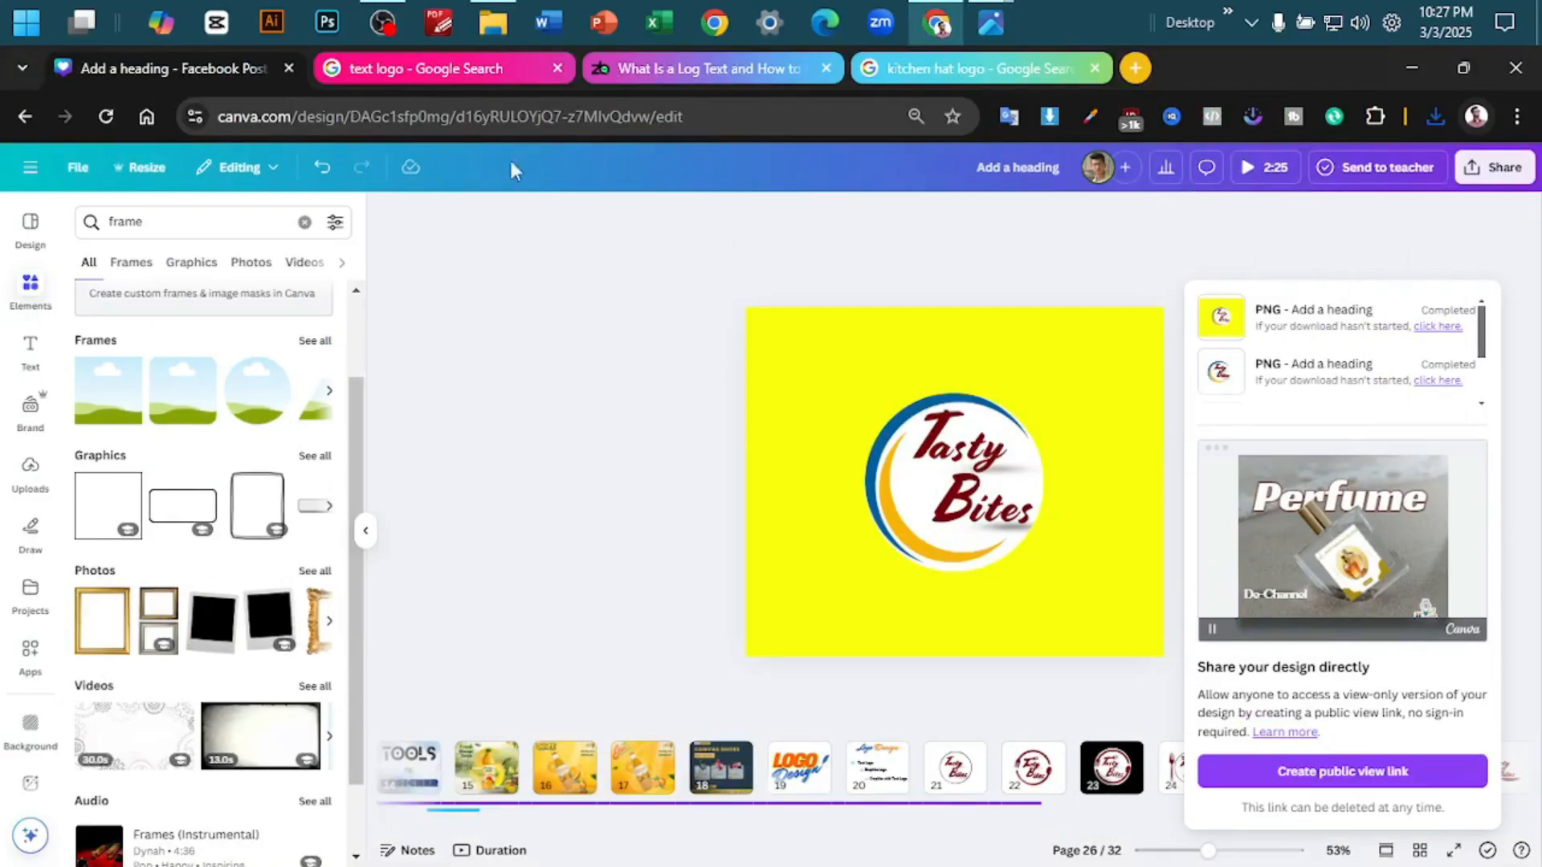
- Search the graphics for "logo" and add the green two-leaf graphic at the upper right of the logo on page 26
{"action": "left_click", "coordinate": [166, 223]}
{"action": "left_click", "coordinate": [172, 222]}
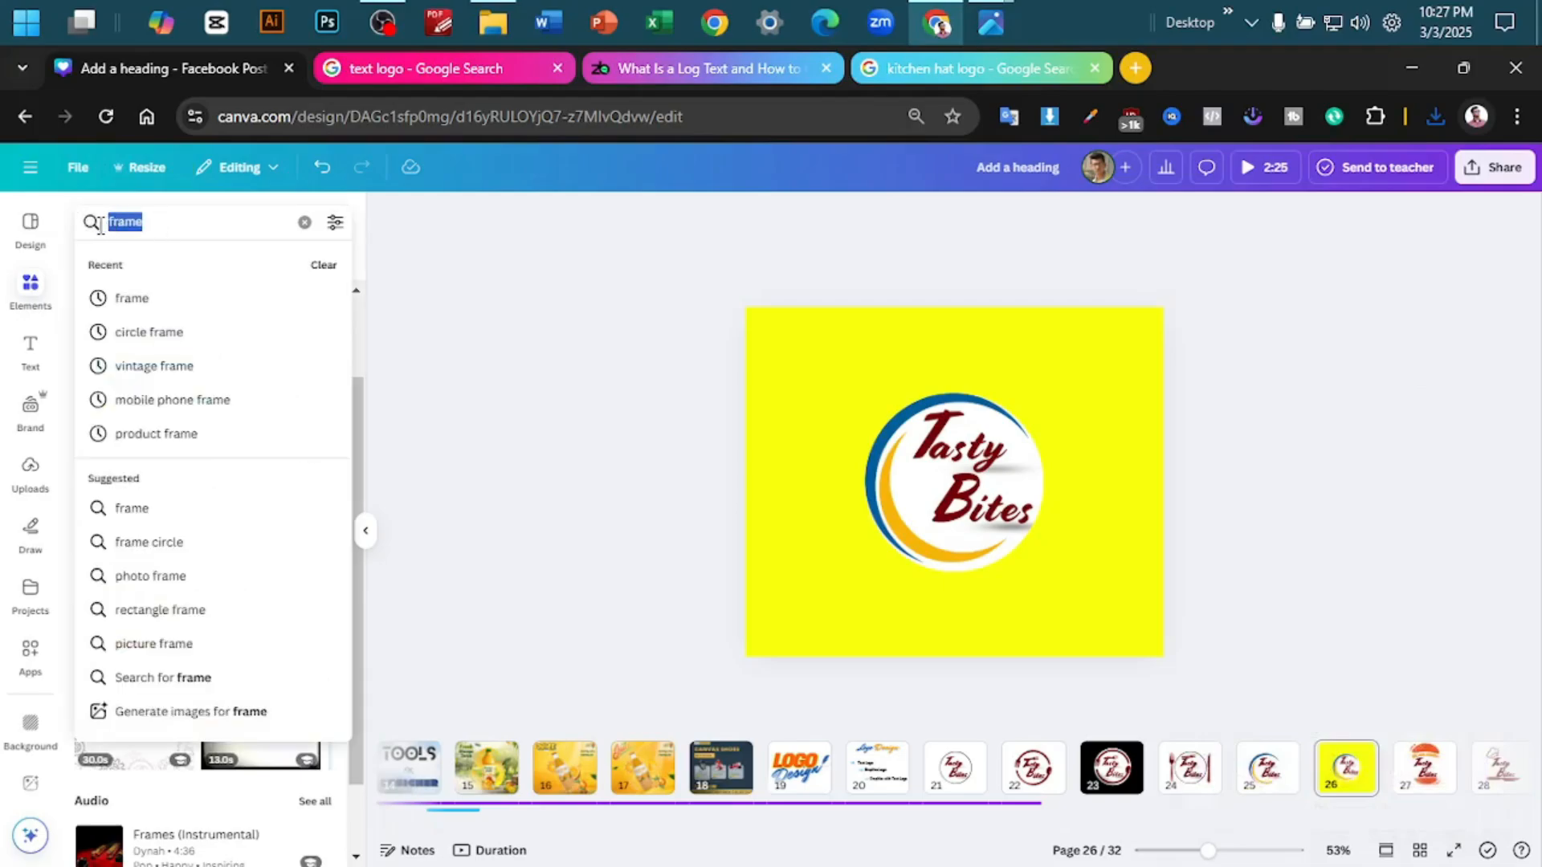
{"action": "type", "text": "logo"}
{"action": "key", "text": "Return"}
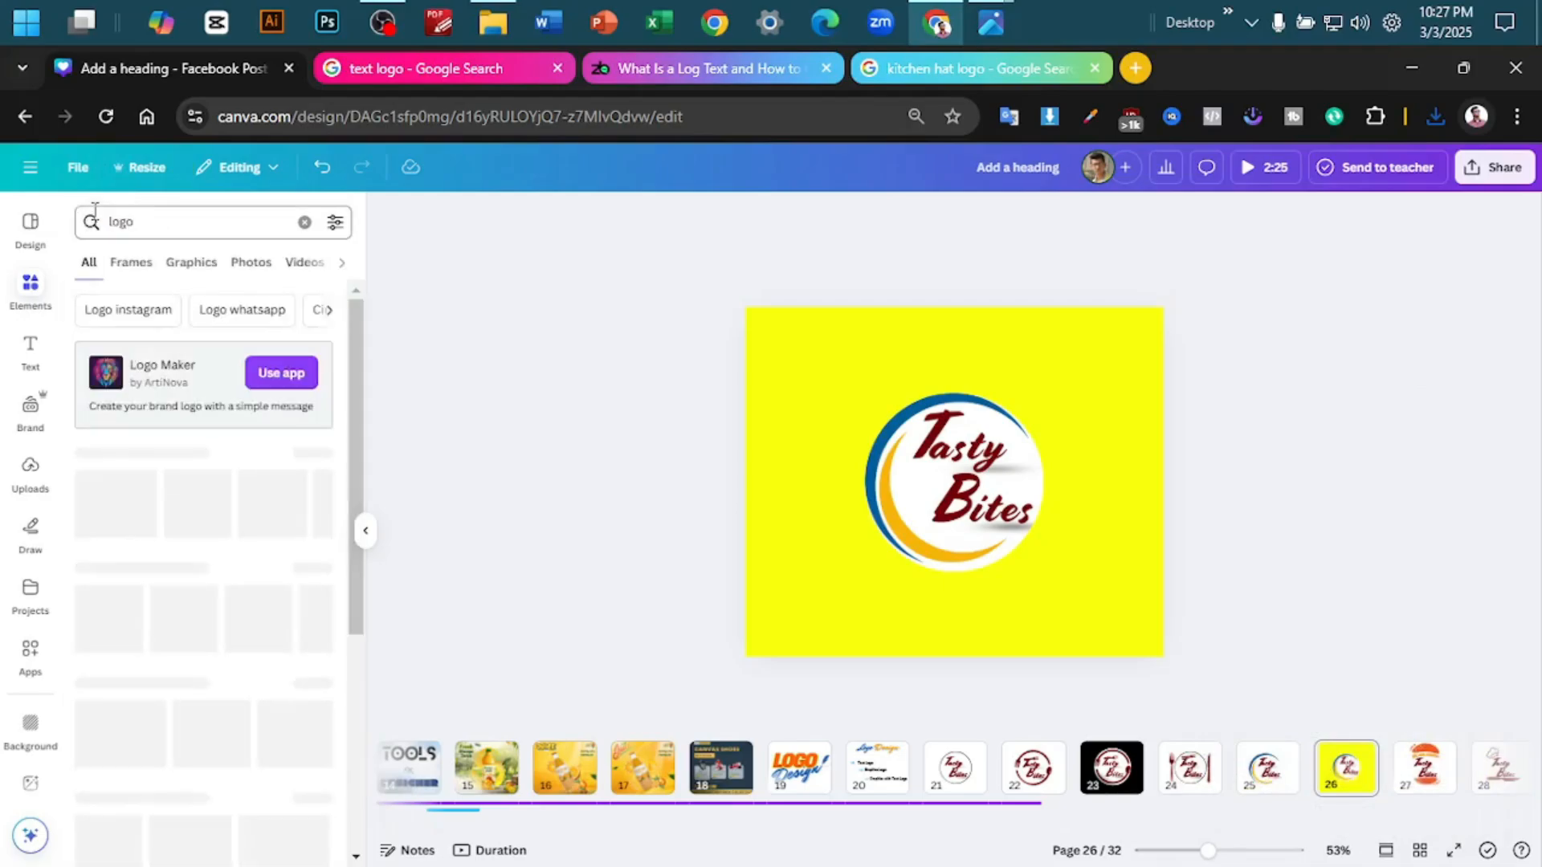
{"action": "left_click", "coordinate": [137, 263]}
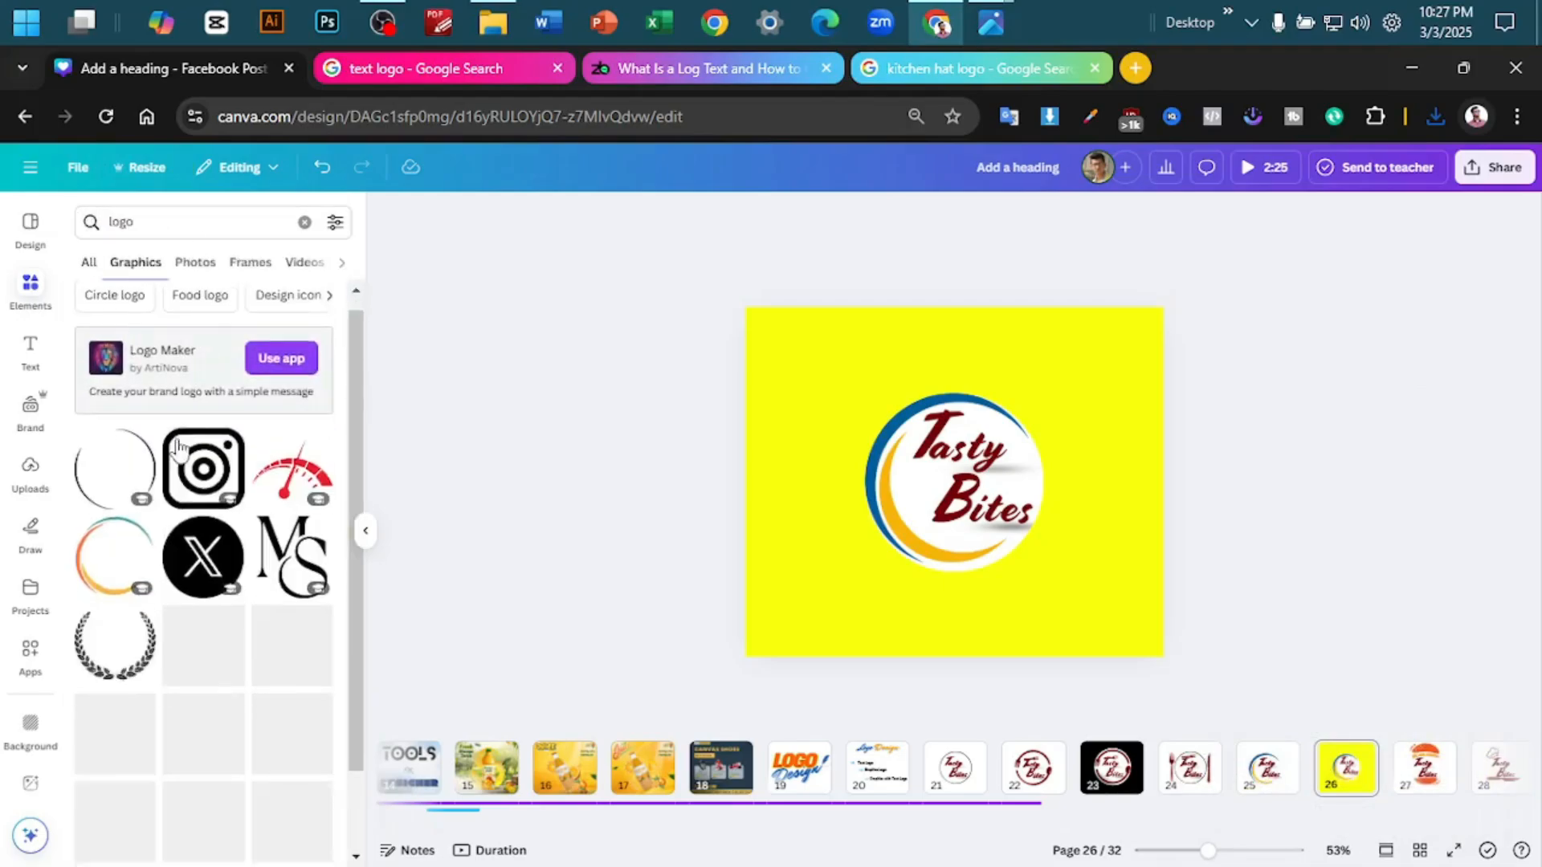
{"action": "scroll", "coordinate": [181, 480], "scroll_direction": "down", "scroll_amount": 3}
{"action": "scroll", "coordinate": [182, 480], "scroll_direction": "down", "scroll_amount": 10}
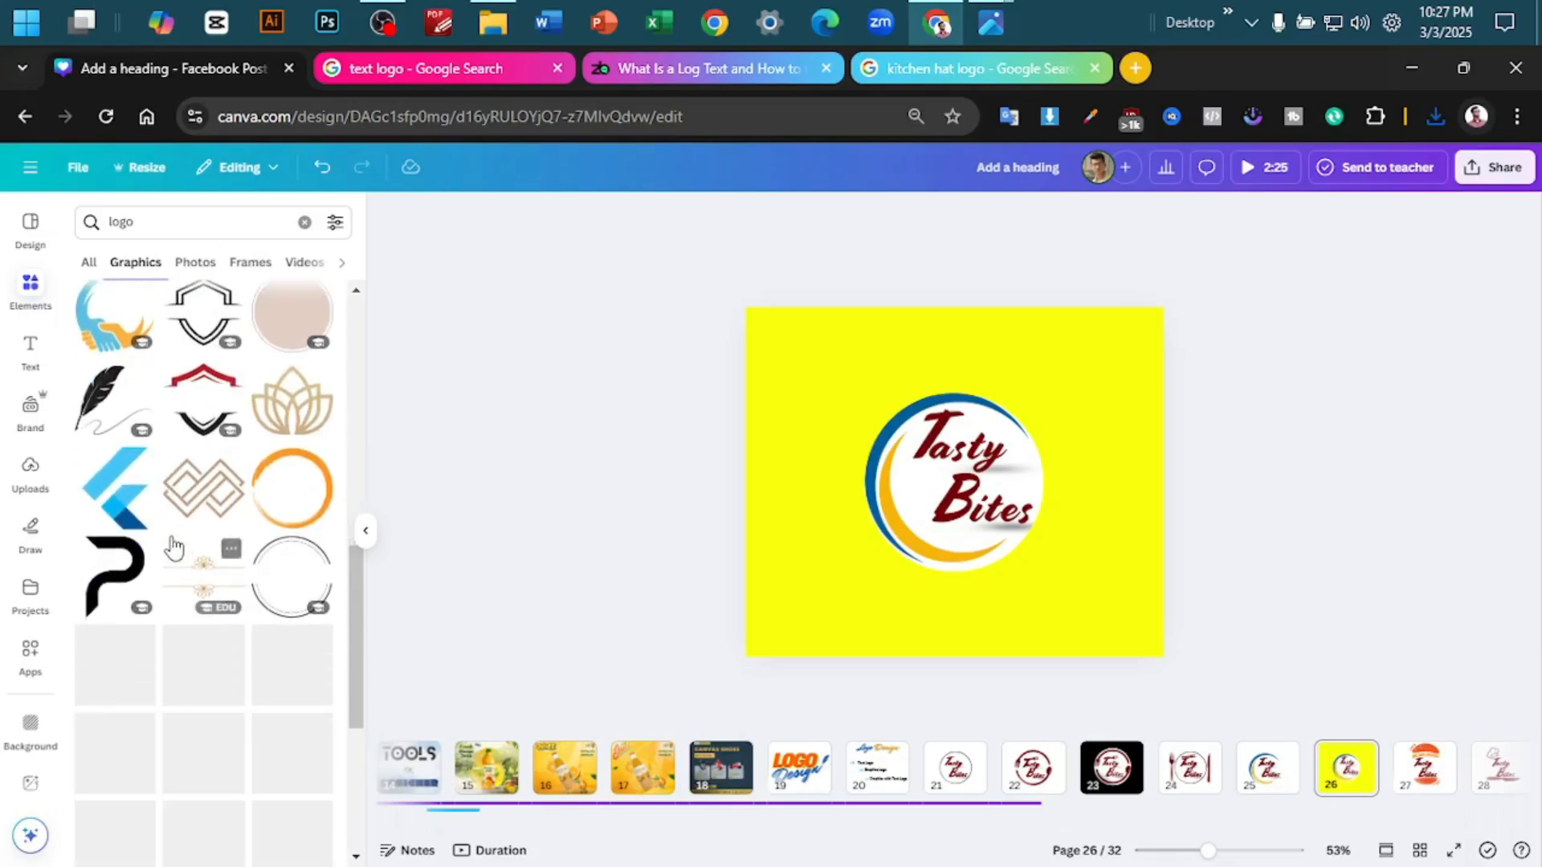
{"action": "scroll", "coordinate": [175, 542], "scroll_direction": "up", "scroll_amount": 3}
{"action": "left_click", "coordinate": [206, 446]}
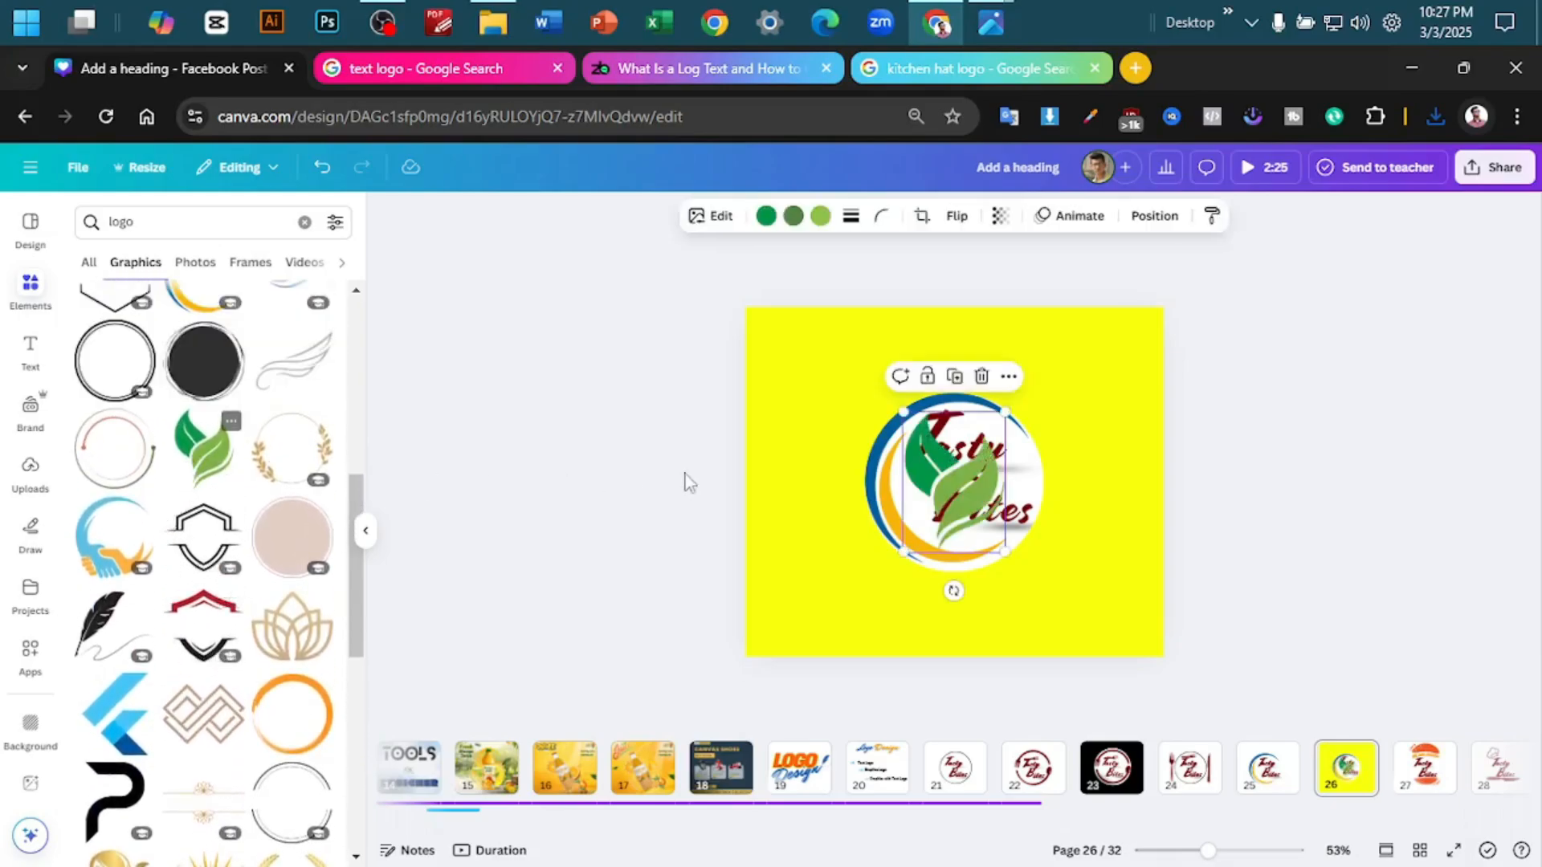
{"action": "left_click_drag", "start_coordinate": [959, 487], "coordinate": [1048, 416]}
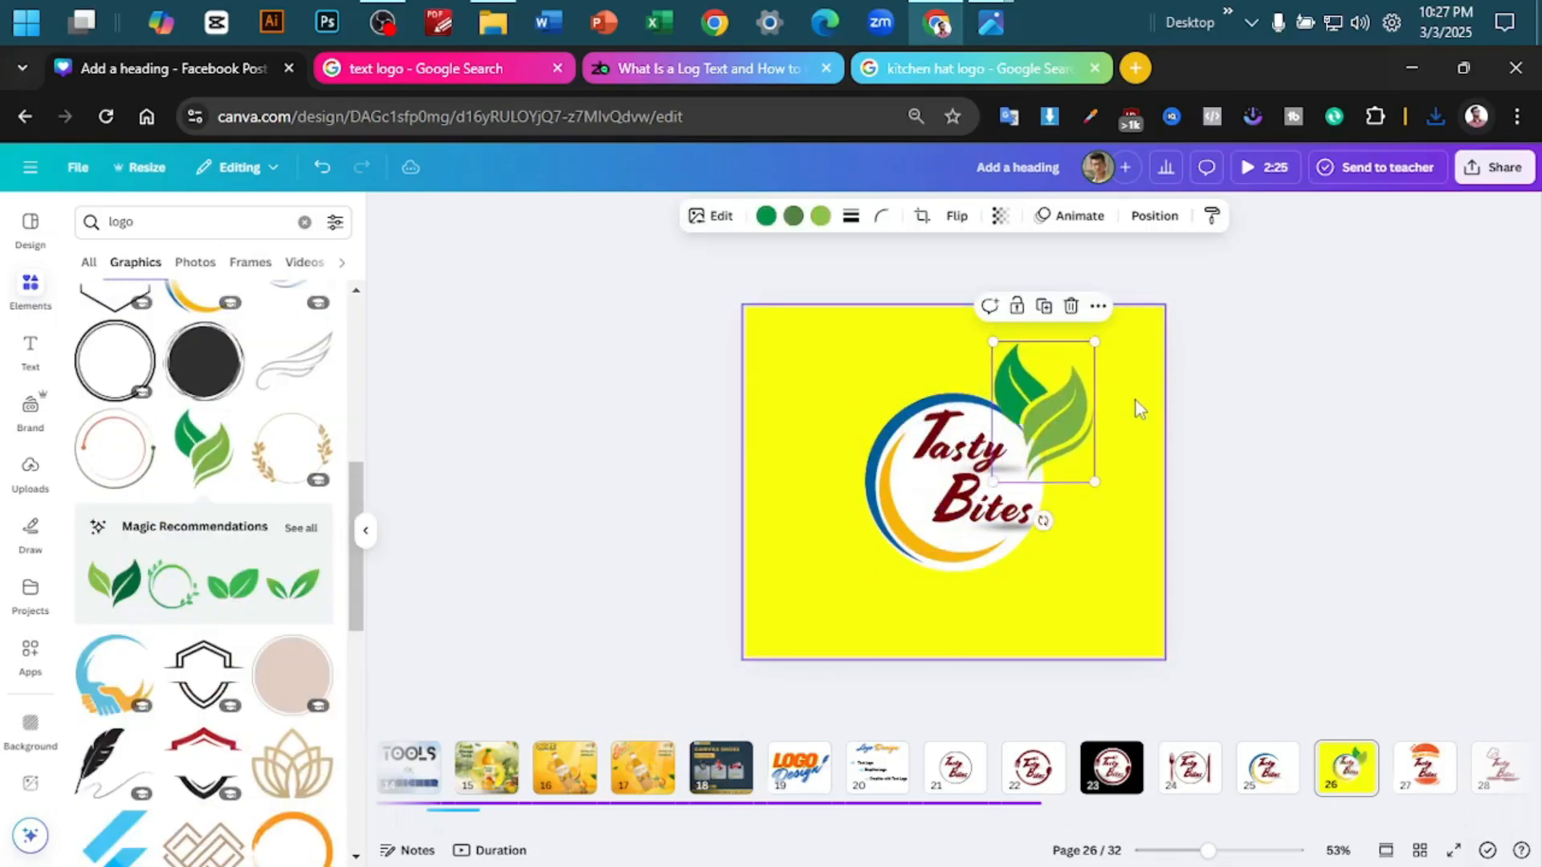
- Move the green leaf graphic from page 26 to page 32, placing it above the end of the Tasty Bites text
{"action": "key", "text": "Delete"}
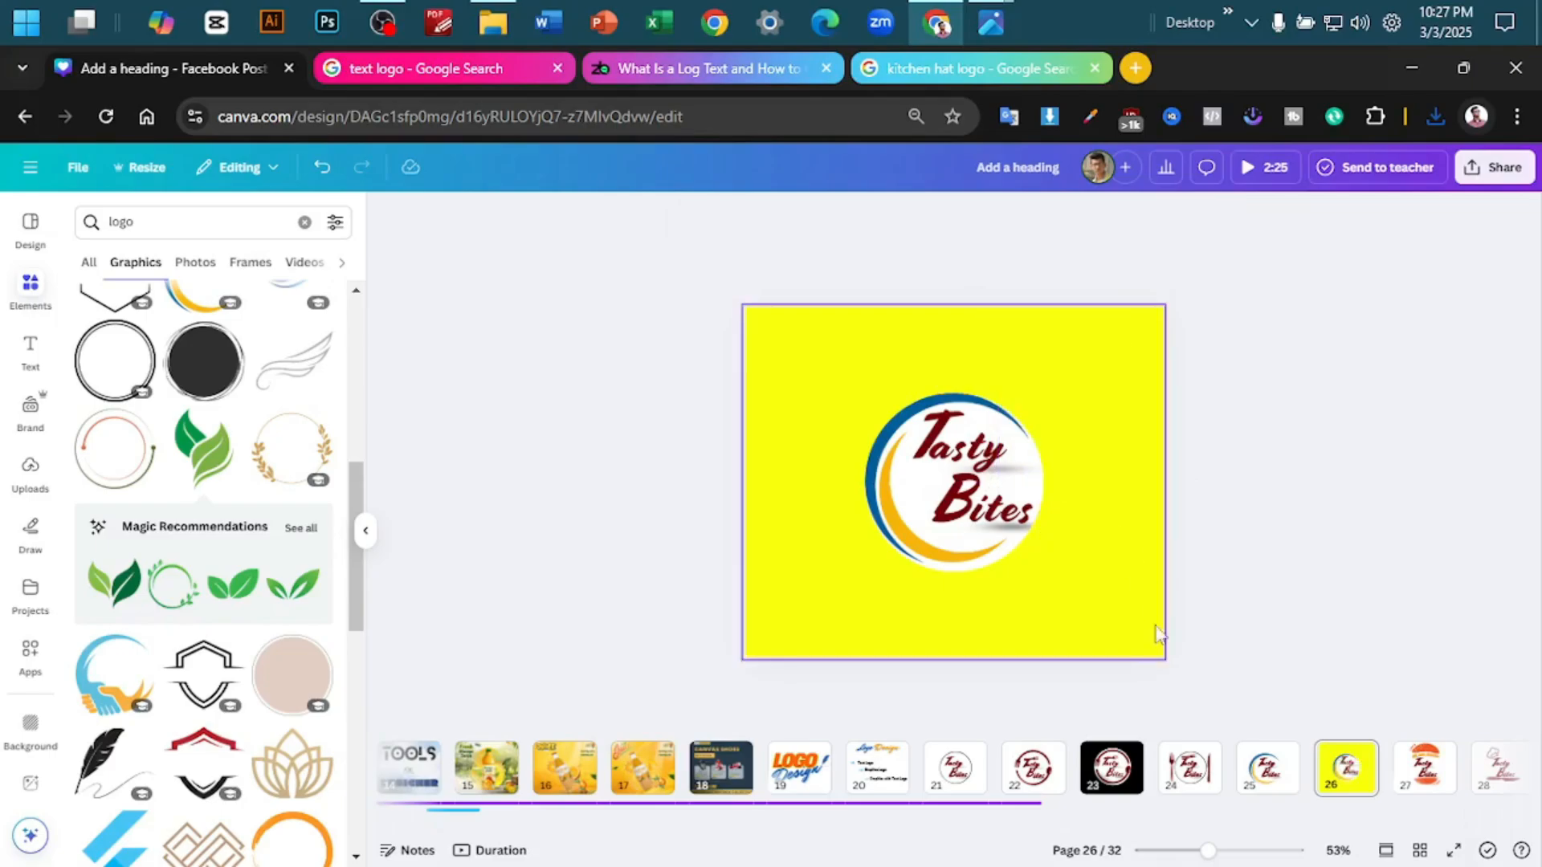
{"action": "scroll", "coordinate": [1484, 777], "scroll_direction": "right", "scroll_amount": 3}
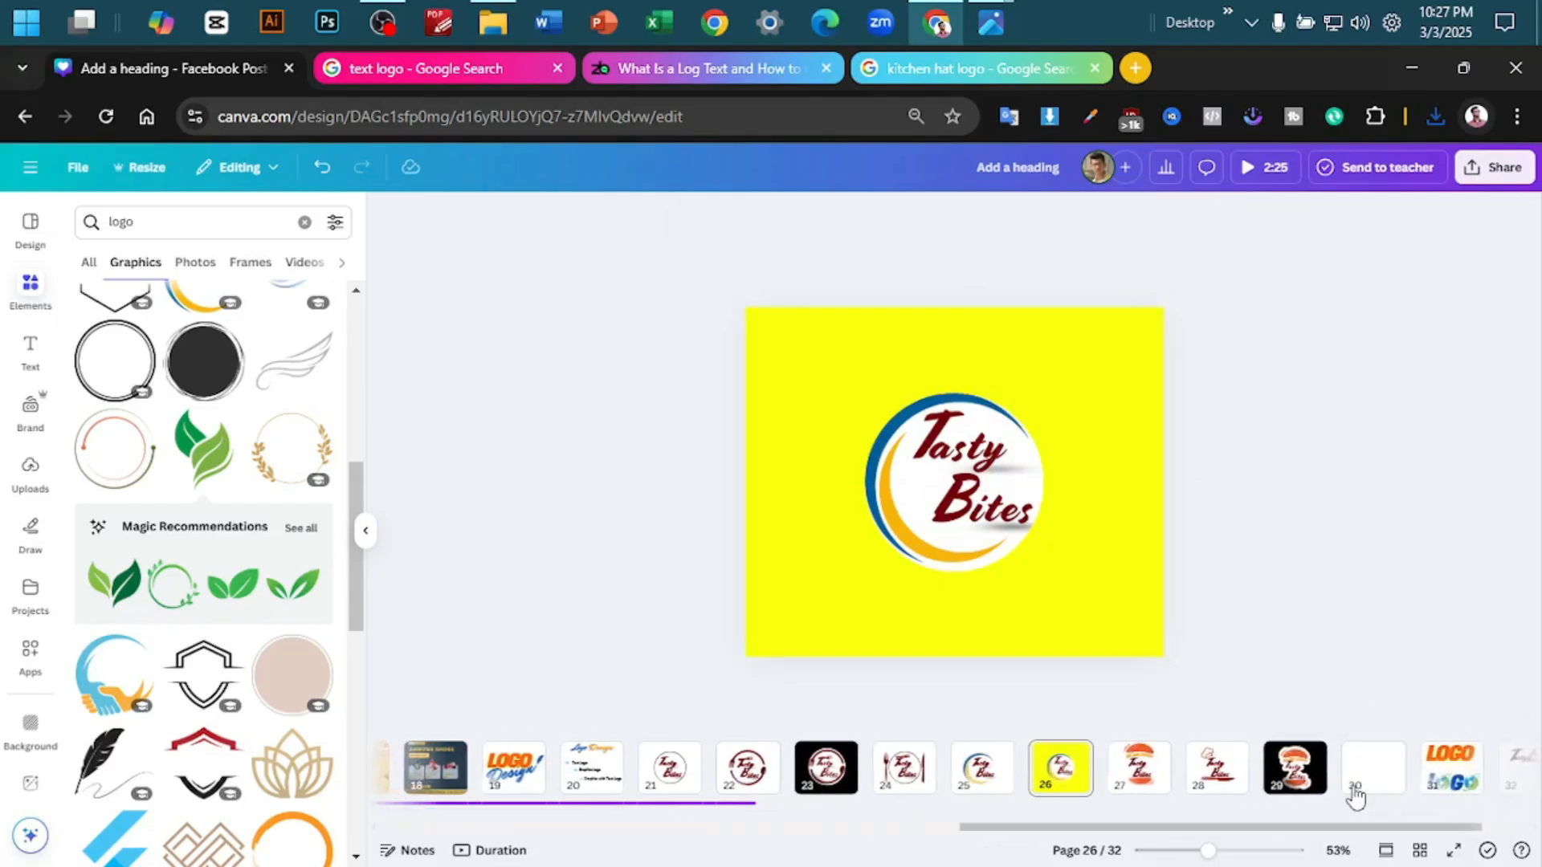
{"action": "left_click", "coordinate": [1436, 783]}
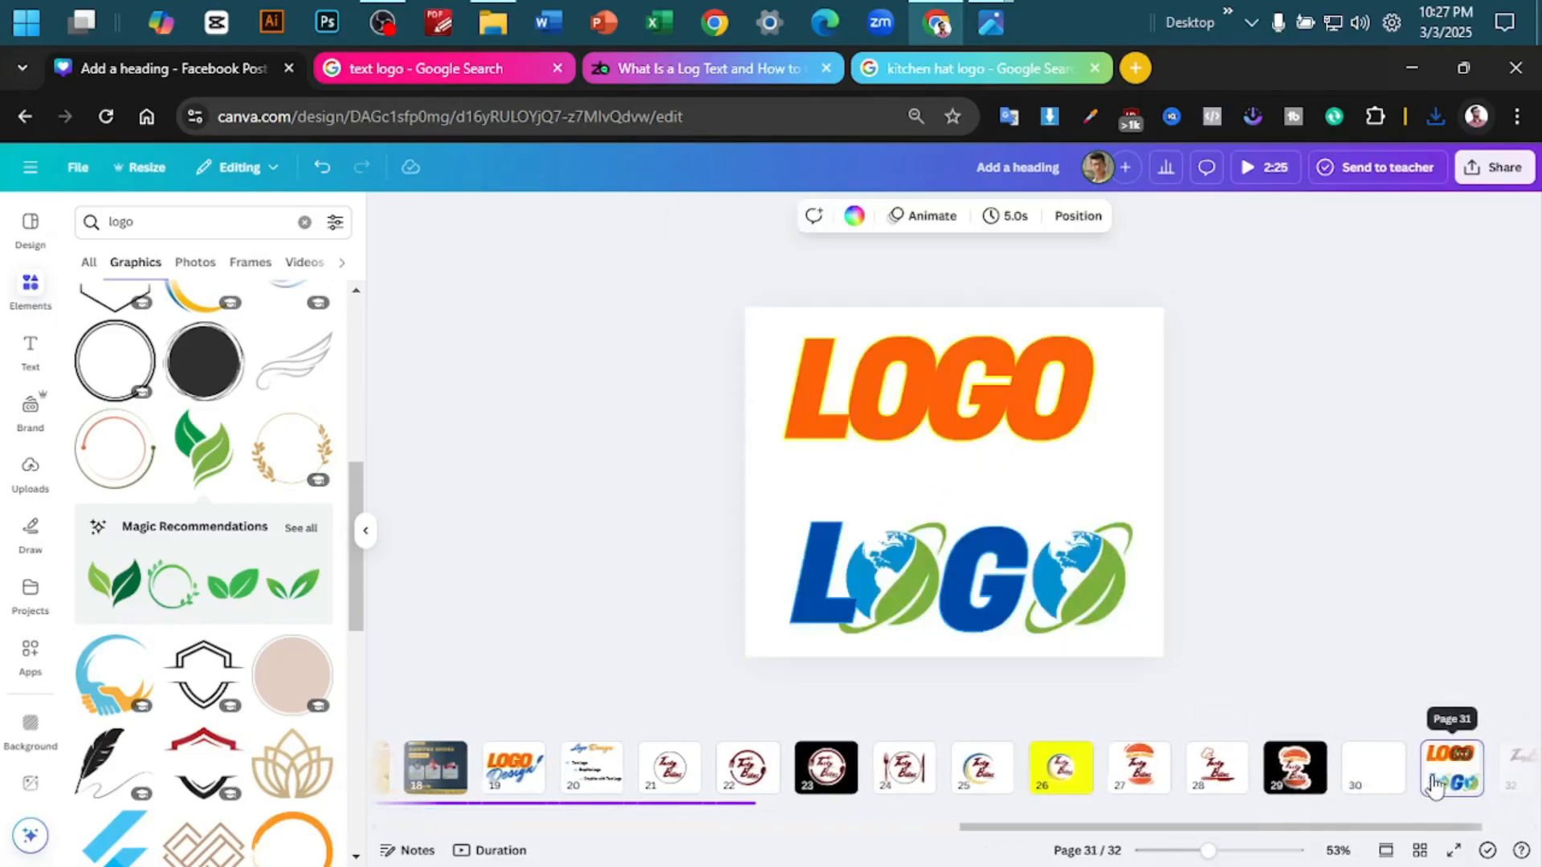
{"action": "right_click", "coordinate": [1445, 780]}
{"action": "left_click", "coordinate": [1204, 585]}
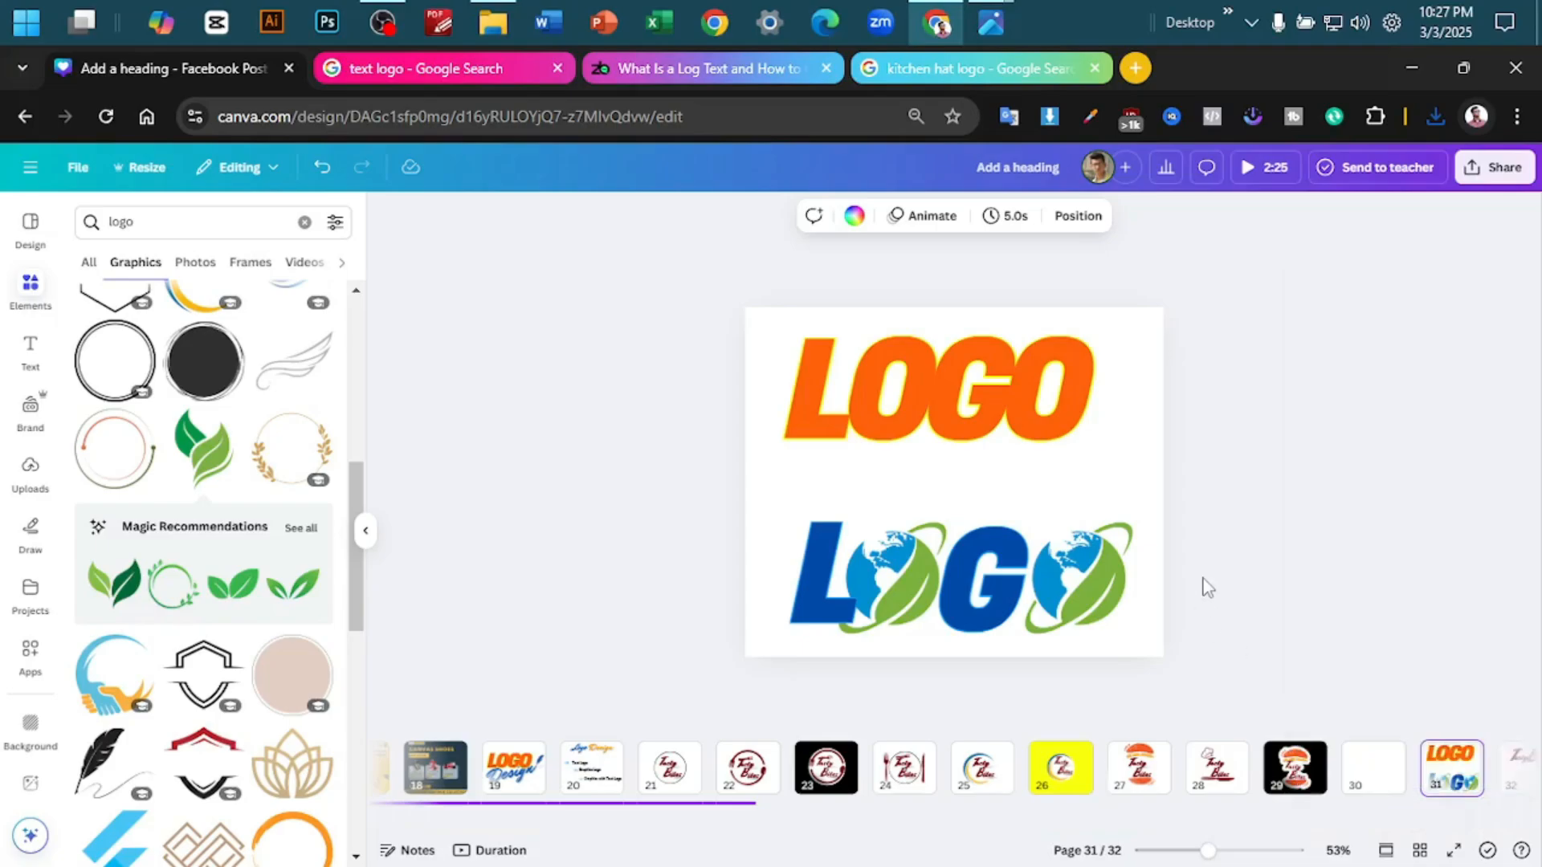
{"action": "left_click", "coordinate": [1516, 769]}
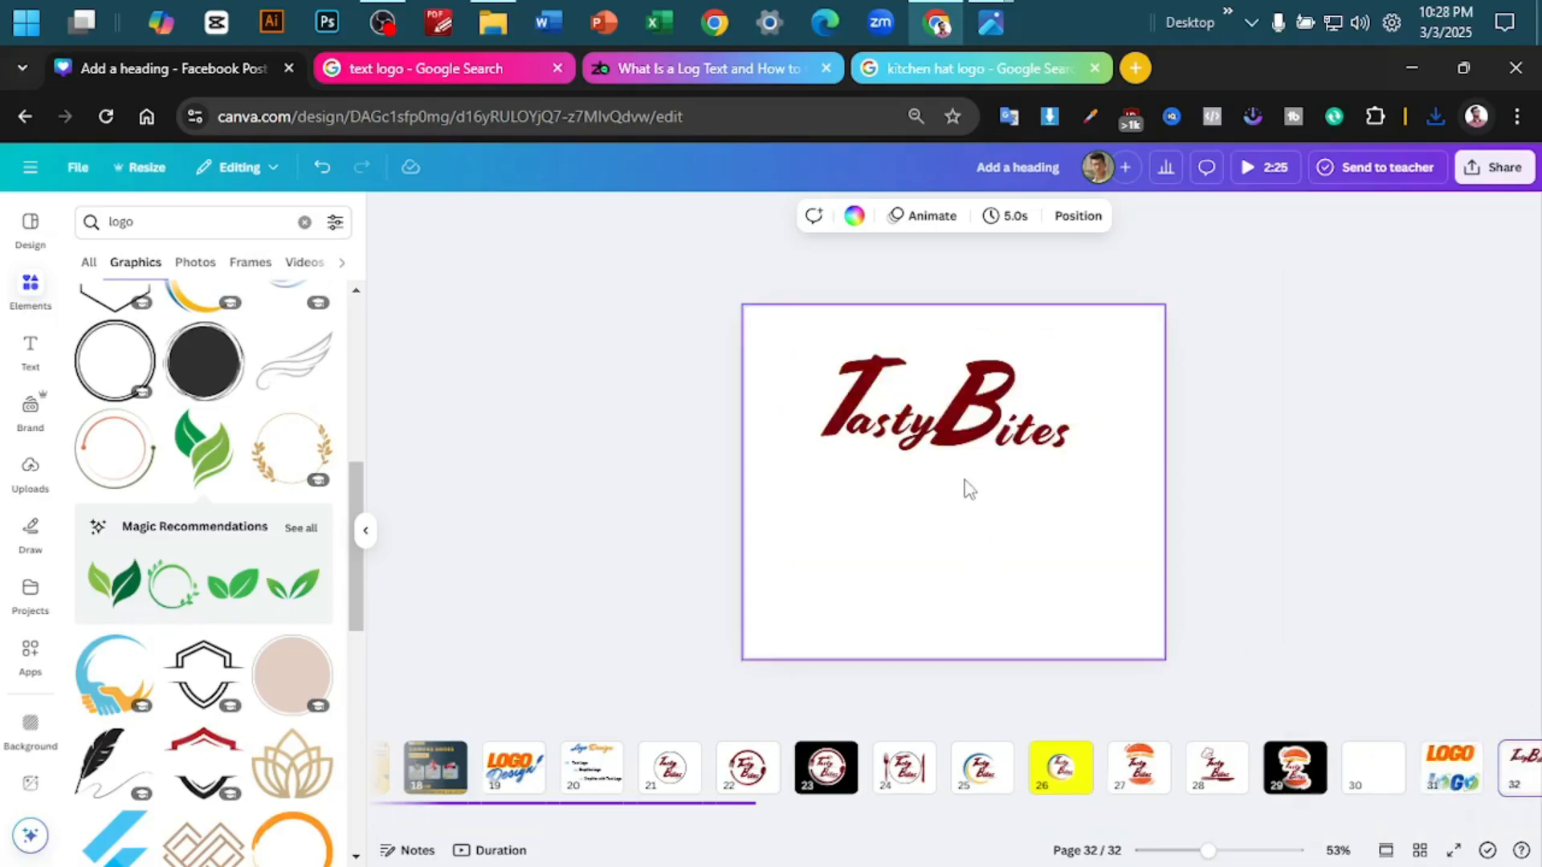
{"action": "key", "text": "ctrl+v"}
{"action": "left_click_drag", "start_coordinate": [1063, 433], "coordinate": [1089, 379]}
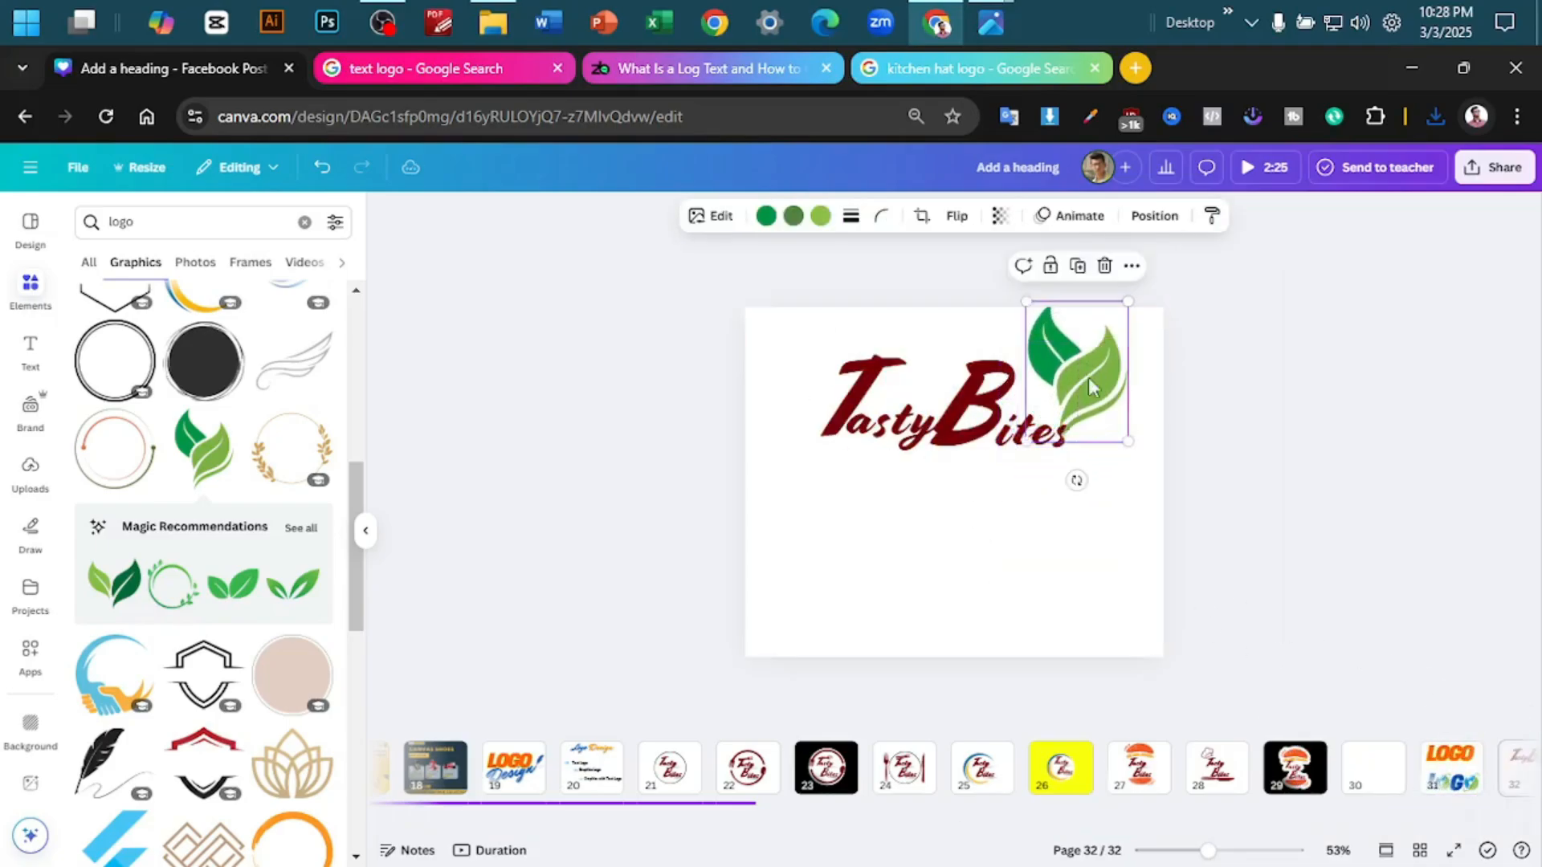
- Shrink the green leaf graphic beside the Tasty Bites text and place a copy of the Tasty lettering below it
{"action": "left_click_drag", "start_coordinate": [1128, 441], "coordinate": [1089, 390]}
{"action": "left_click", "coordinate": [1231, 362]}
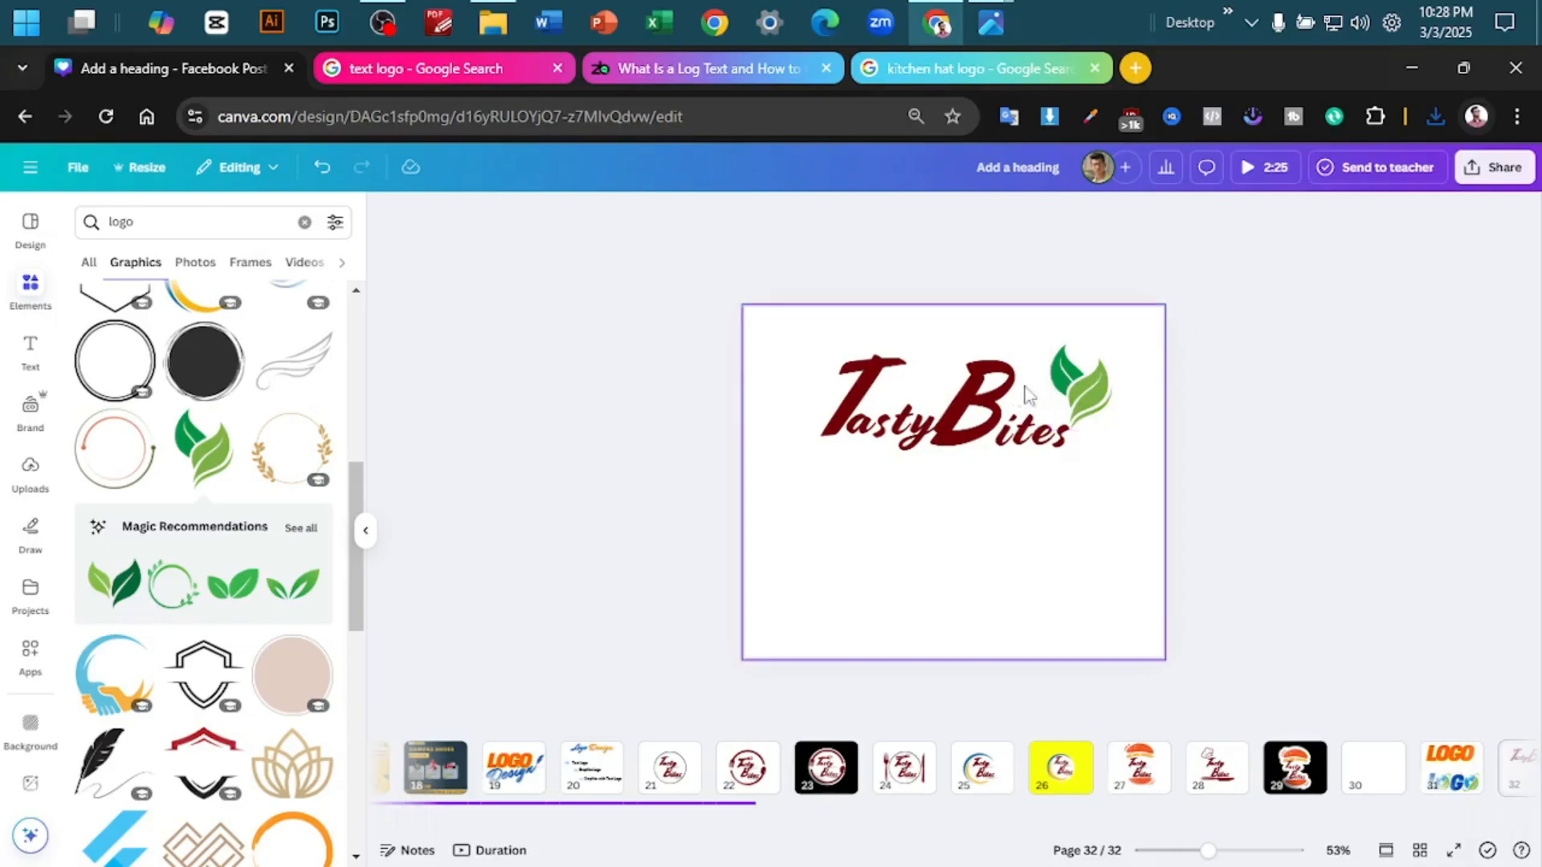
{"action": "left_click", "coordinate": [777, 364]}
{"action": "left_click_drag", "start_coordinate": [785, 375], "coordinate": [898, 579]}
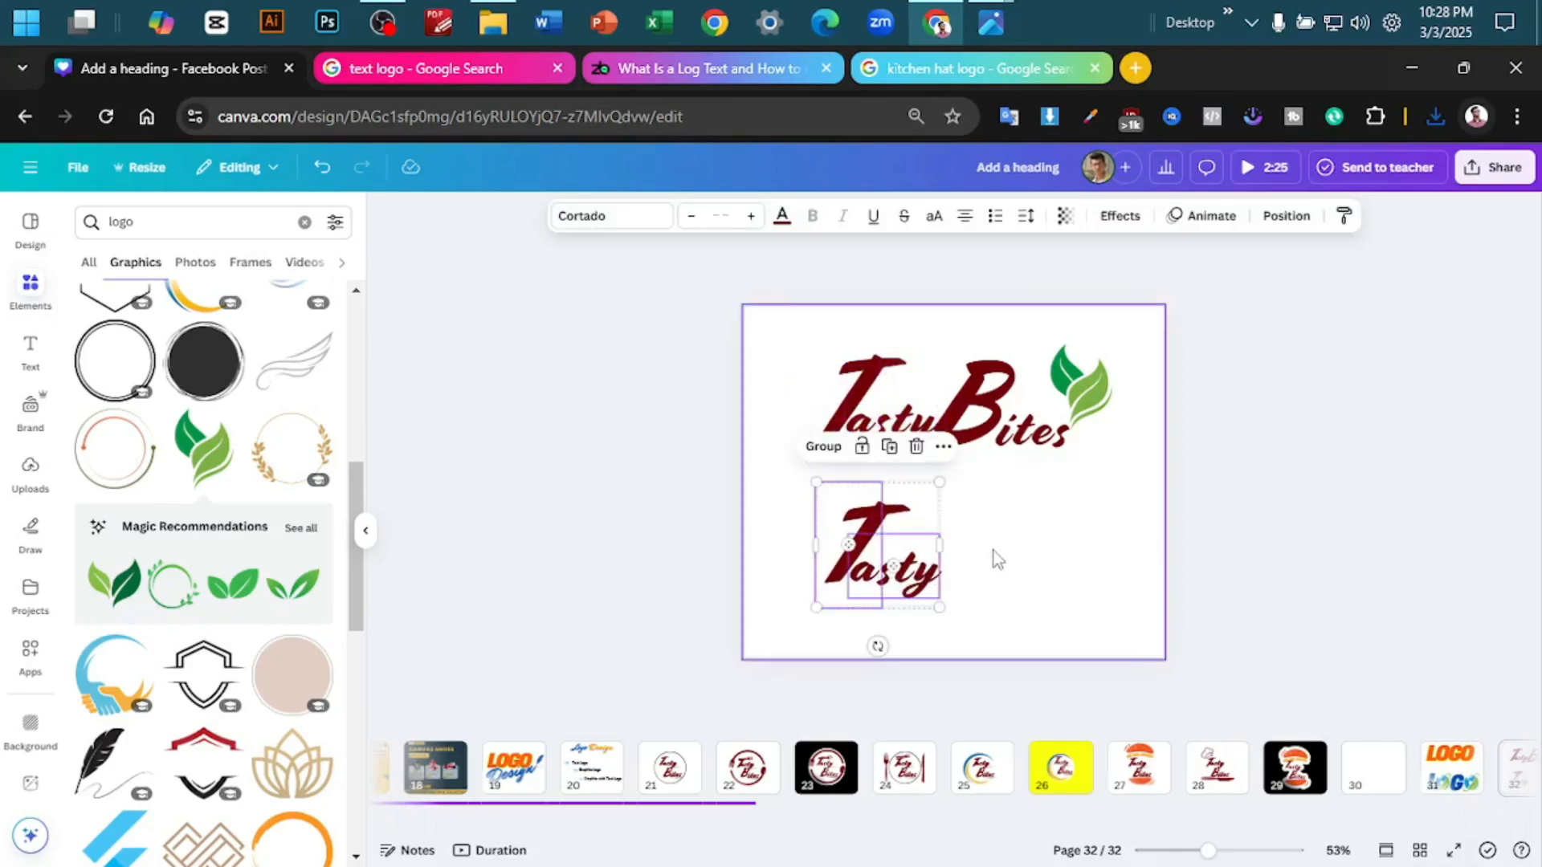
{"action": "left_click", "coordinate": [994, 552]}
- Add the black feather quill graphic to page 32, shrink it, and place it to the right of the Tasty copy
{"action": "scroll", "coordinate": [119, 733], "scroll_direction": "down", "scroll_amount": 2}
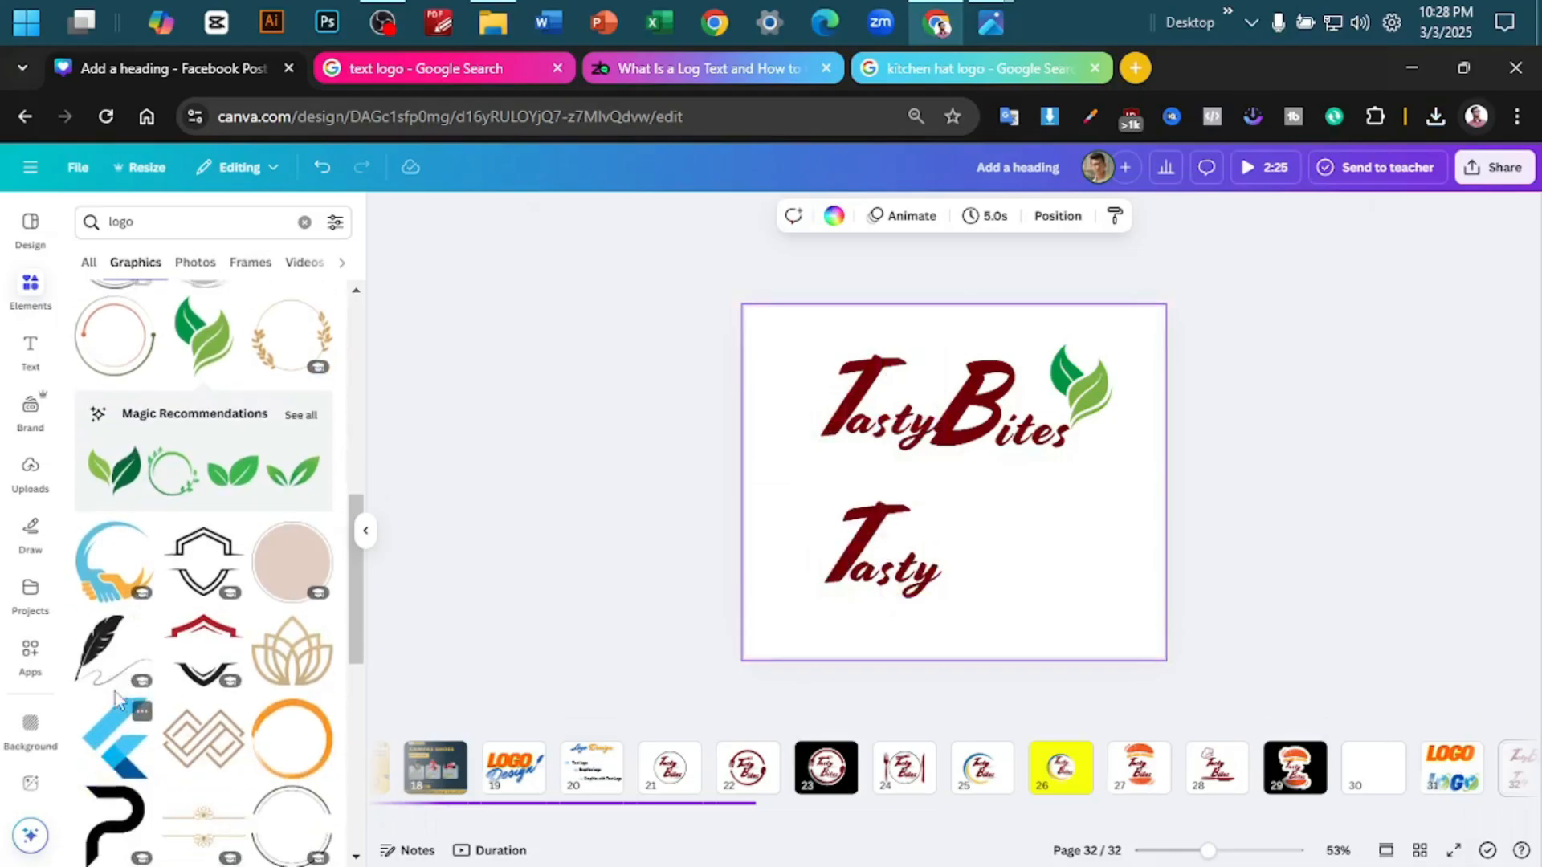
{"action": "left_click", "coordinate": [114, 666]}
{"action": "left_click_drag", "start_coordinate": [932, 474], "coordinate": [1049, 556]}
{"action": "scroll", "coordinate": [1105, 568], "scroll_direction": "up", "scroll_amount": 3}
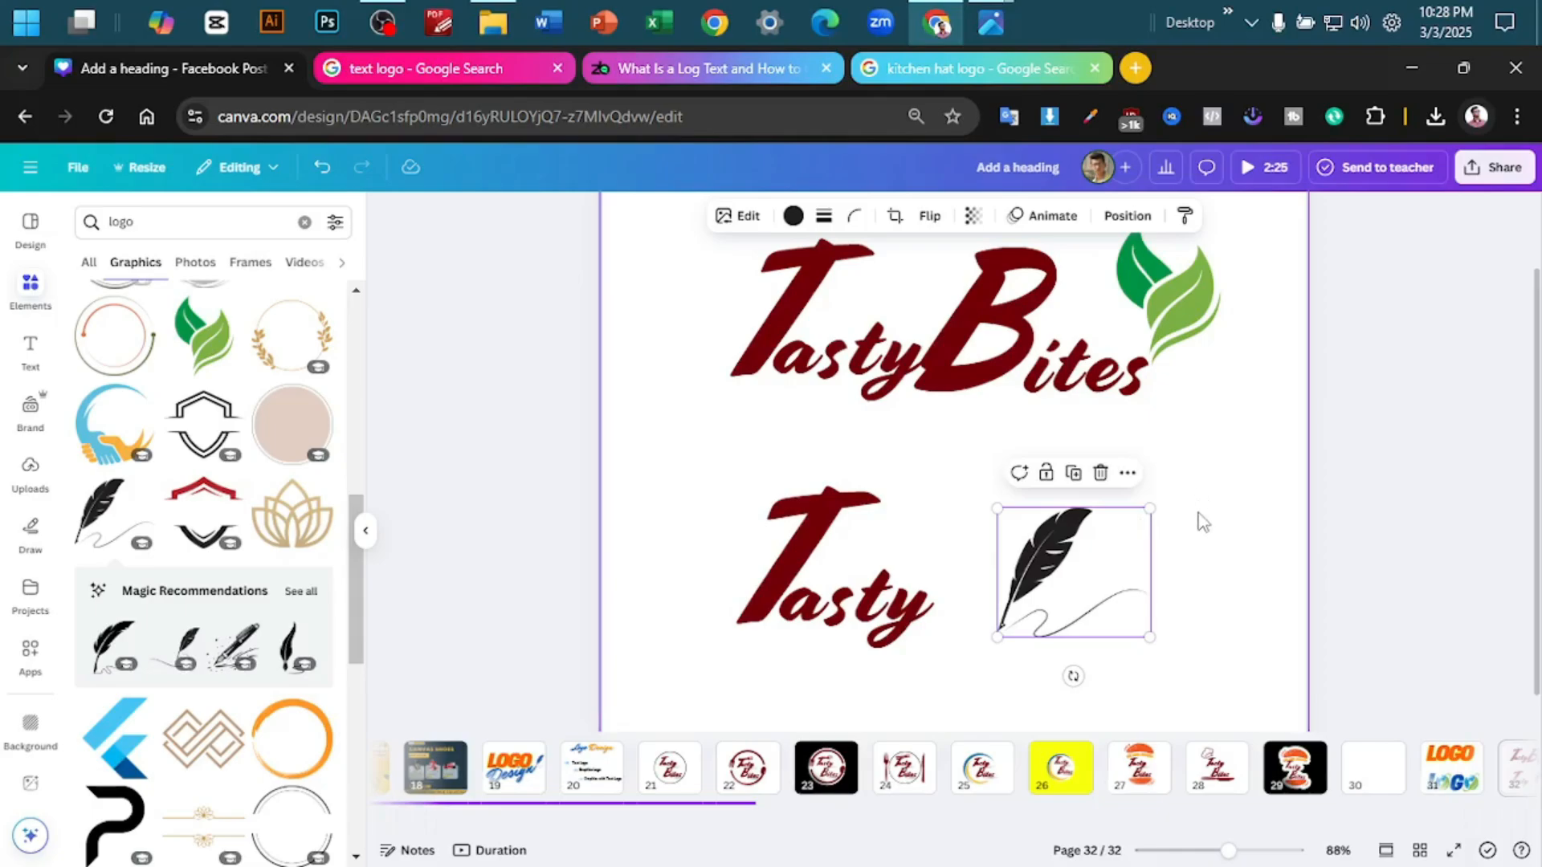
{"action": "scroll", "coordinate": [1195, 526], "scroll_direction": "down", "scroll_amount": 1}
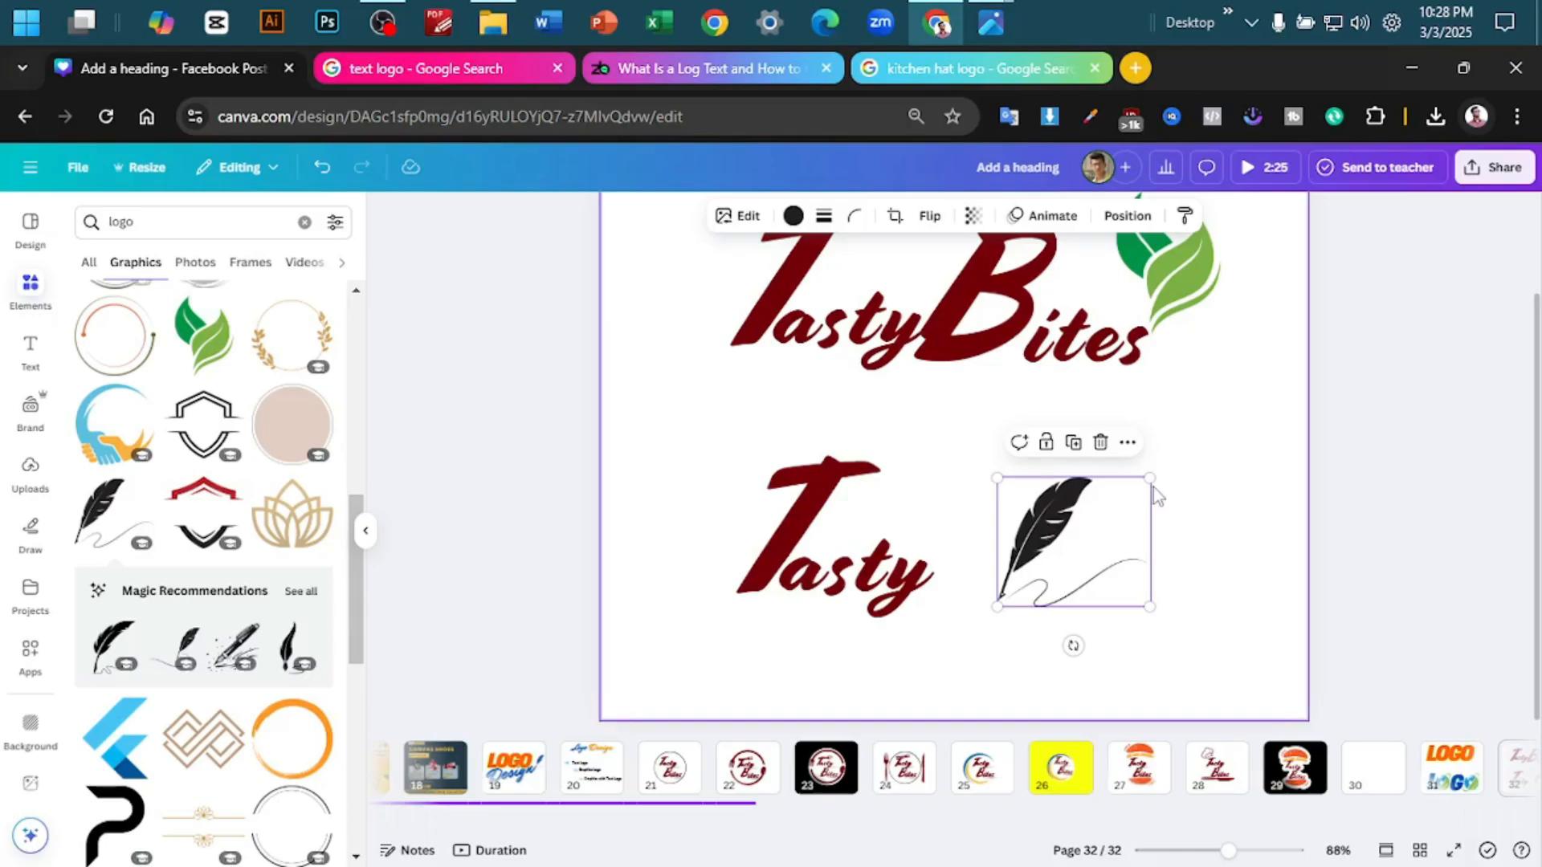
{"action": "left_click_drag", "start_coordinate": [1149, 478], "coordinate": [1100, 518]}
{"action": "left_click_drag", "start_coordinate": [1052, 566], "coordinate": [1117, 558]}
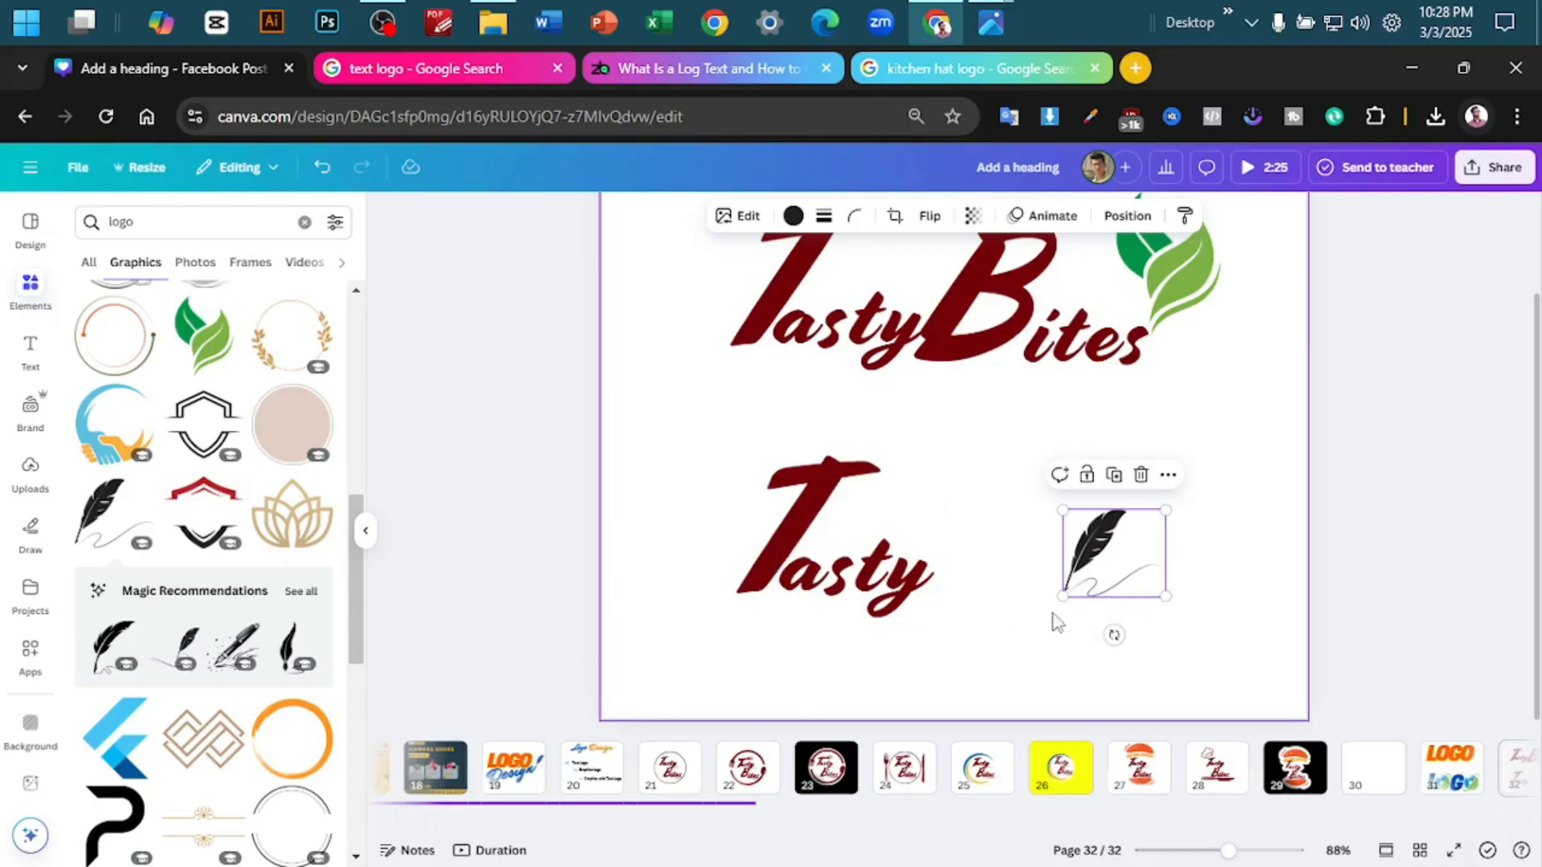
{"action": "left_click_drag", "start_coordinate": [1094, 552], "coordinate": [1145, 535]}
- Try the black split shield frame around the Tasty copy and delete it
{"action": "scroll", "coordinate": [200, 551], "scroll_direction": "down", "scroll_amount": 3}
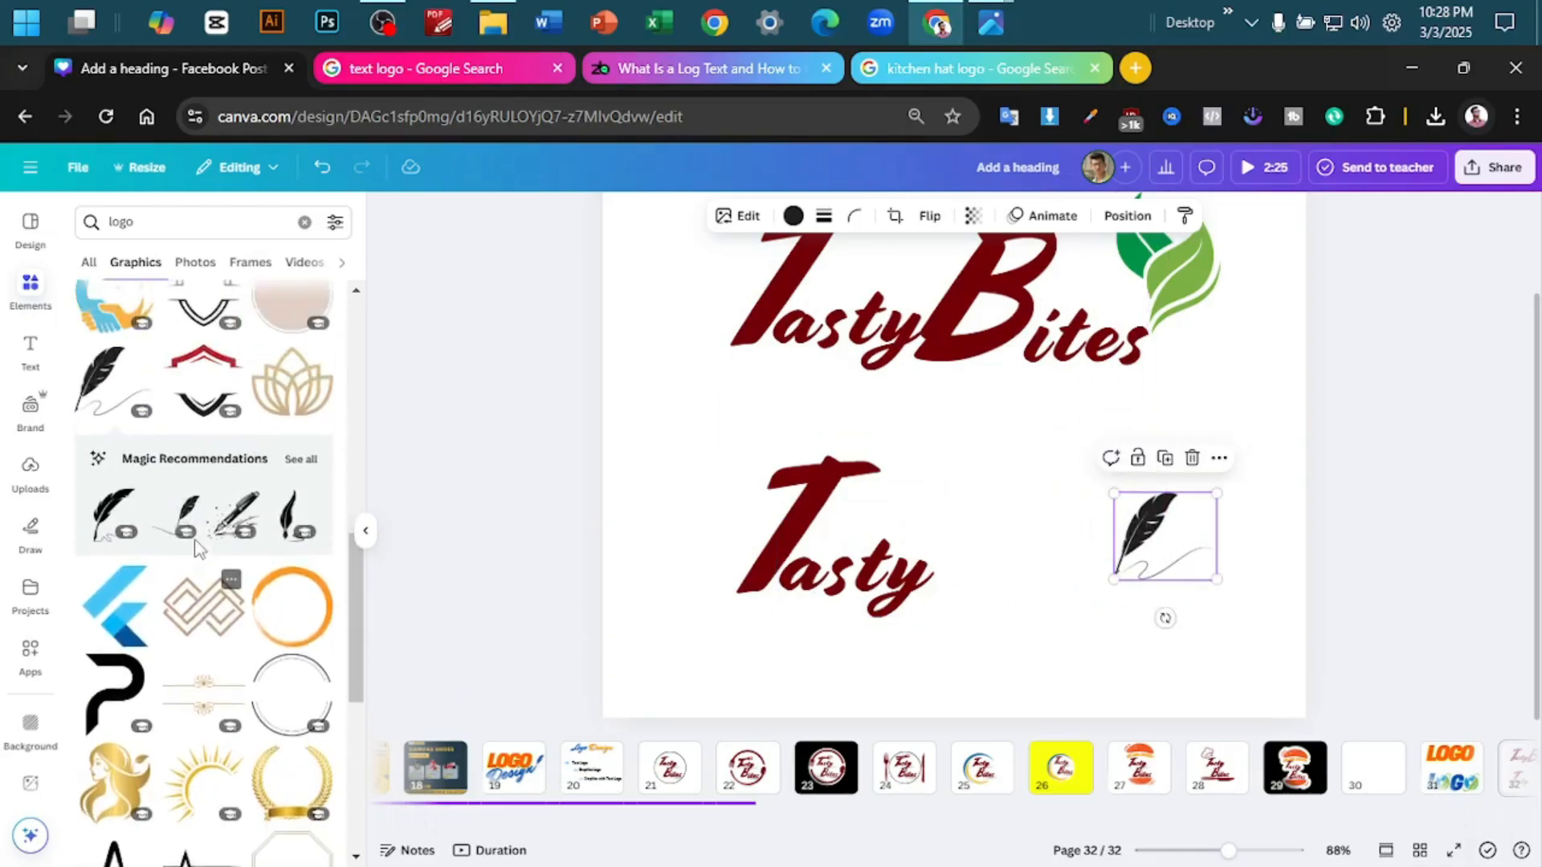
{"action": "scroll", "coordinate": [200, 551], "scroll_direction": "up", "scroll_amount": 3}
{"action": "left_click", "coordinate": [208, 430]}
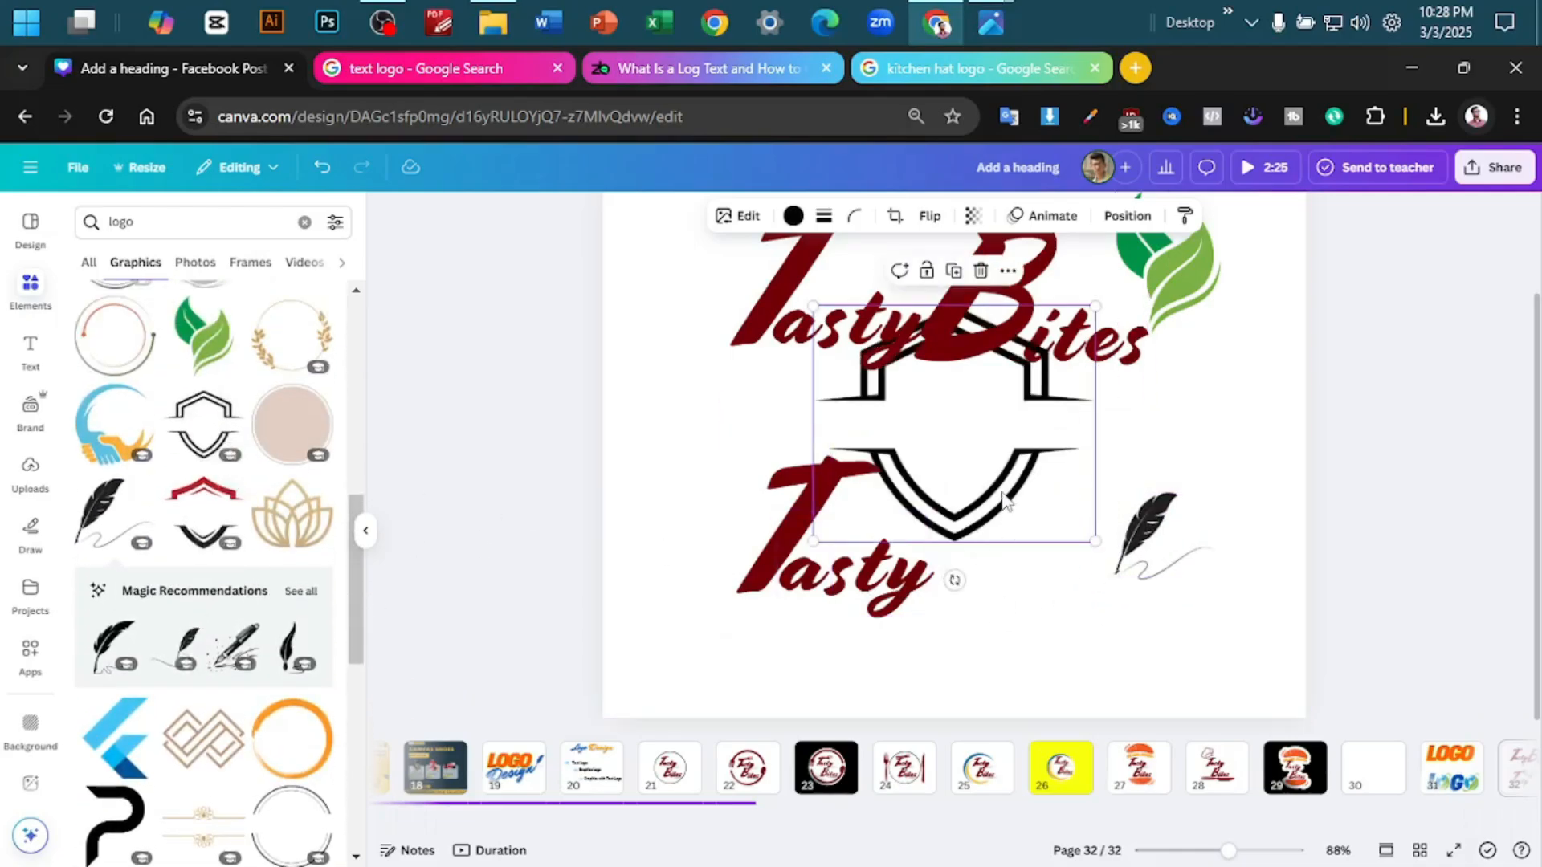
{"action": "left_click_drag", "start_coordinate": [1005, 498], "coordinate": [887, 610]}
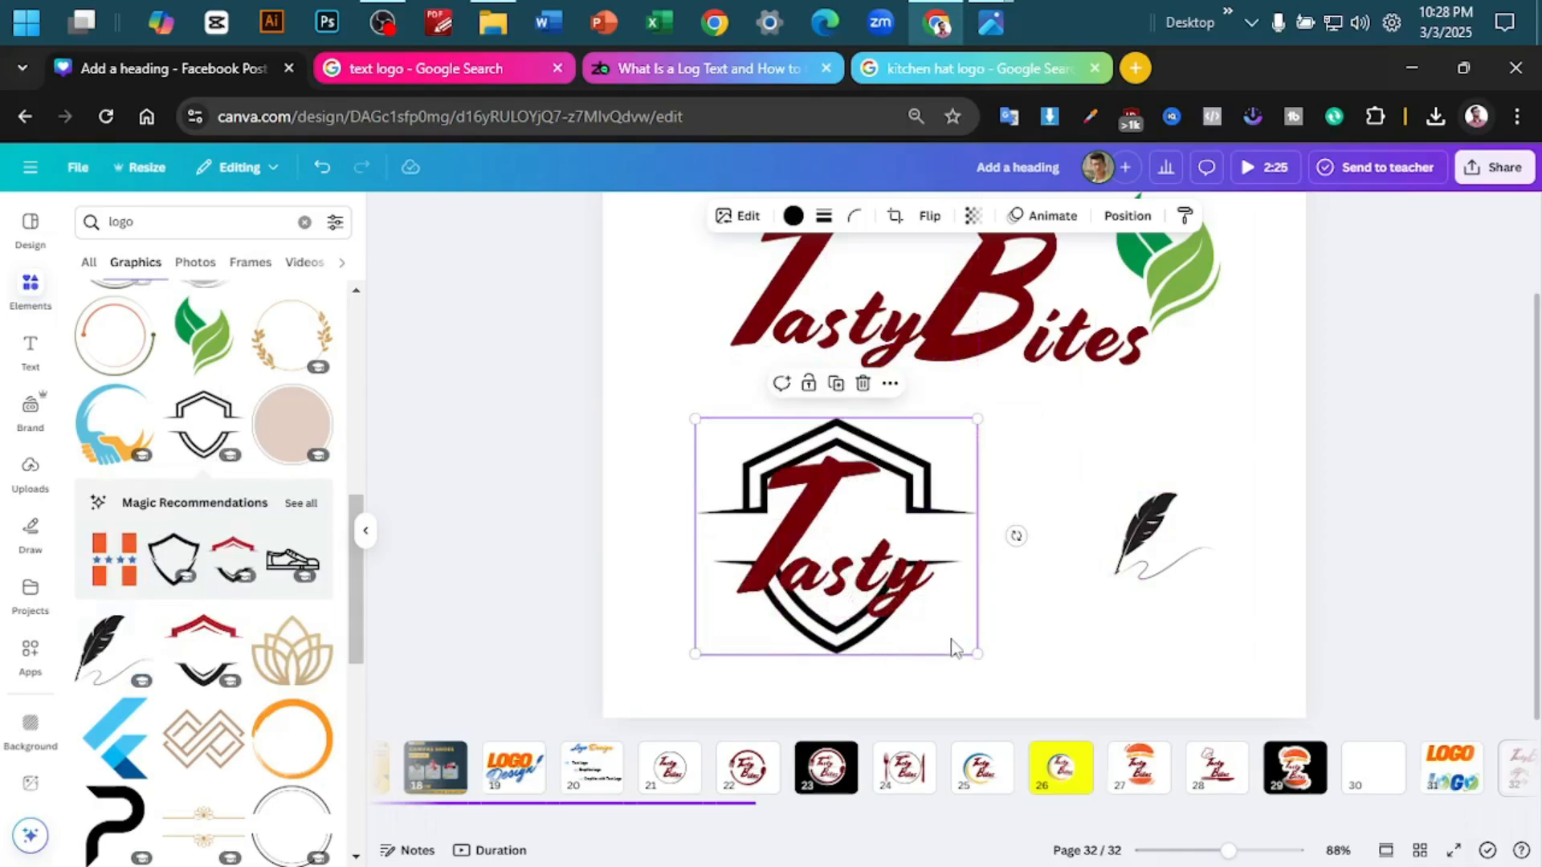
{"action": "key", "text": "Delete"}
- Try the gold double lotus divider graphic on page 32 and remove it
{"action": "scroll", "coordinate": [231, 610], "scroll_direction": "down", "scroll_amount": 7}
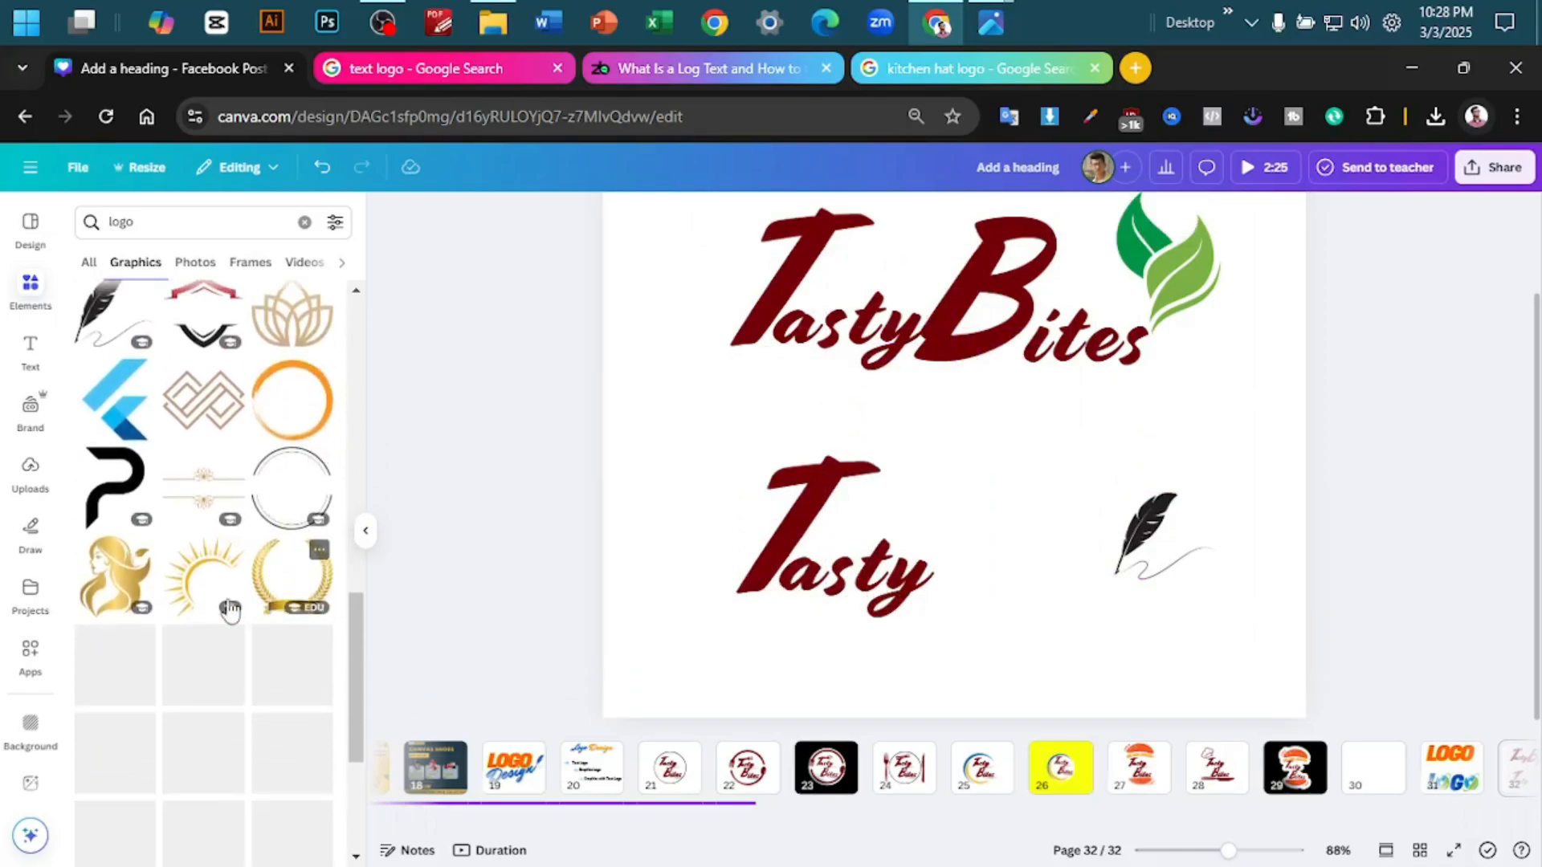
{"action": "left_click", "coordinate": [197, 491]}
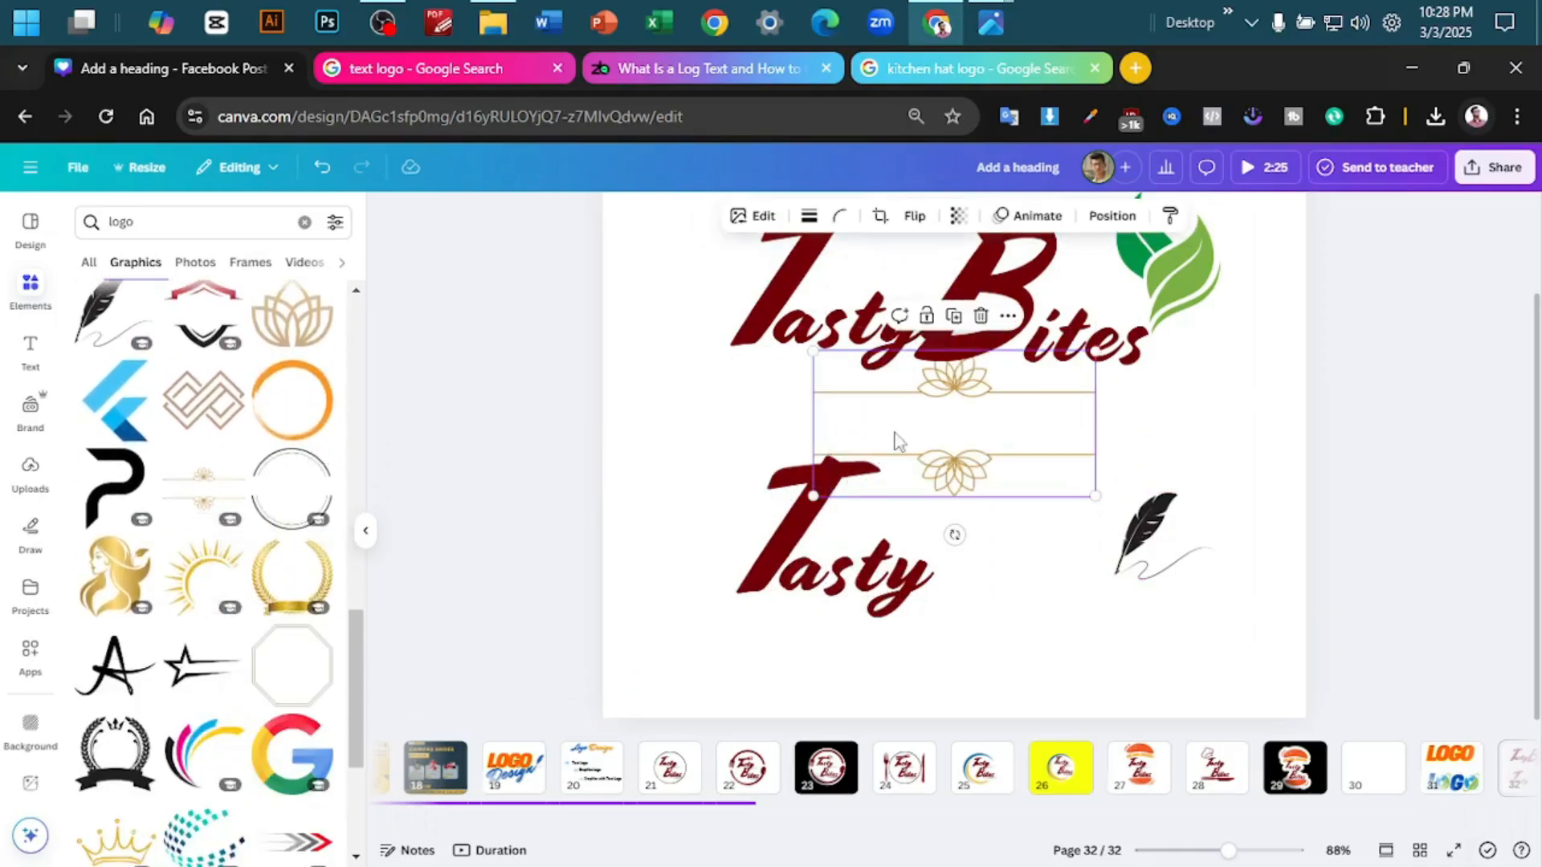
{"action": "left_click_drag", "start_coordinate": [896, 440], "coordinate": [157, 486]}
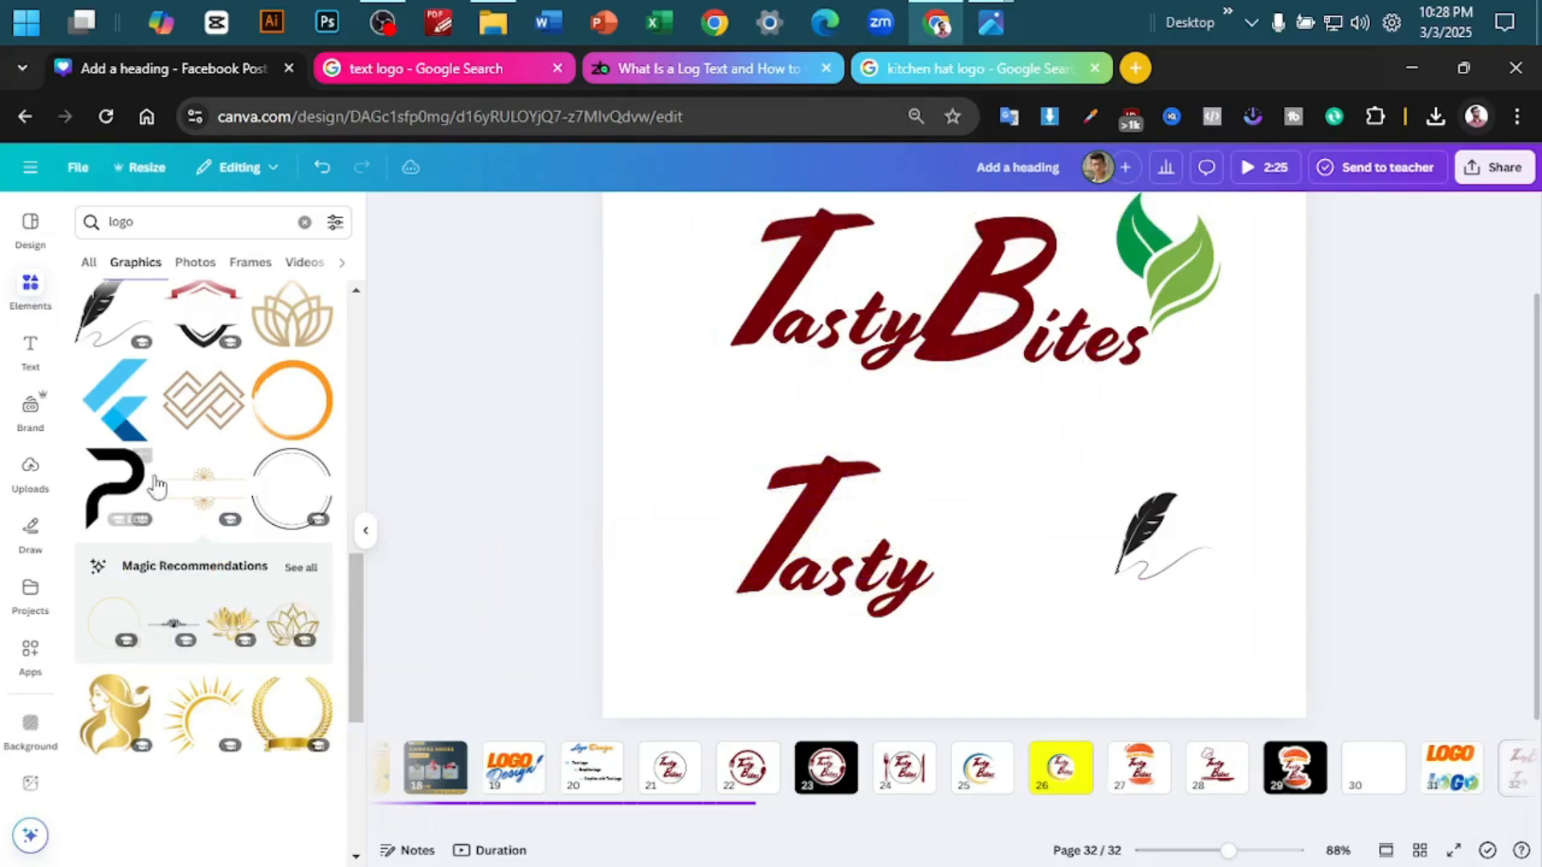
- Add the bold black letter P graphic between the Tasty copy and the feather on page 32
{"action": "scroll", "coordinate": [160, 482], "scroll_direction": "up", "scroll_amount": 8}
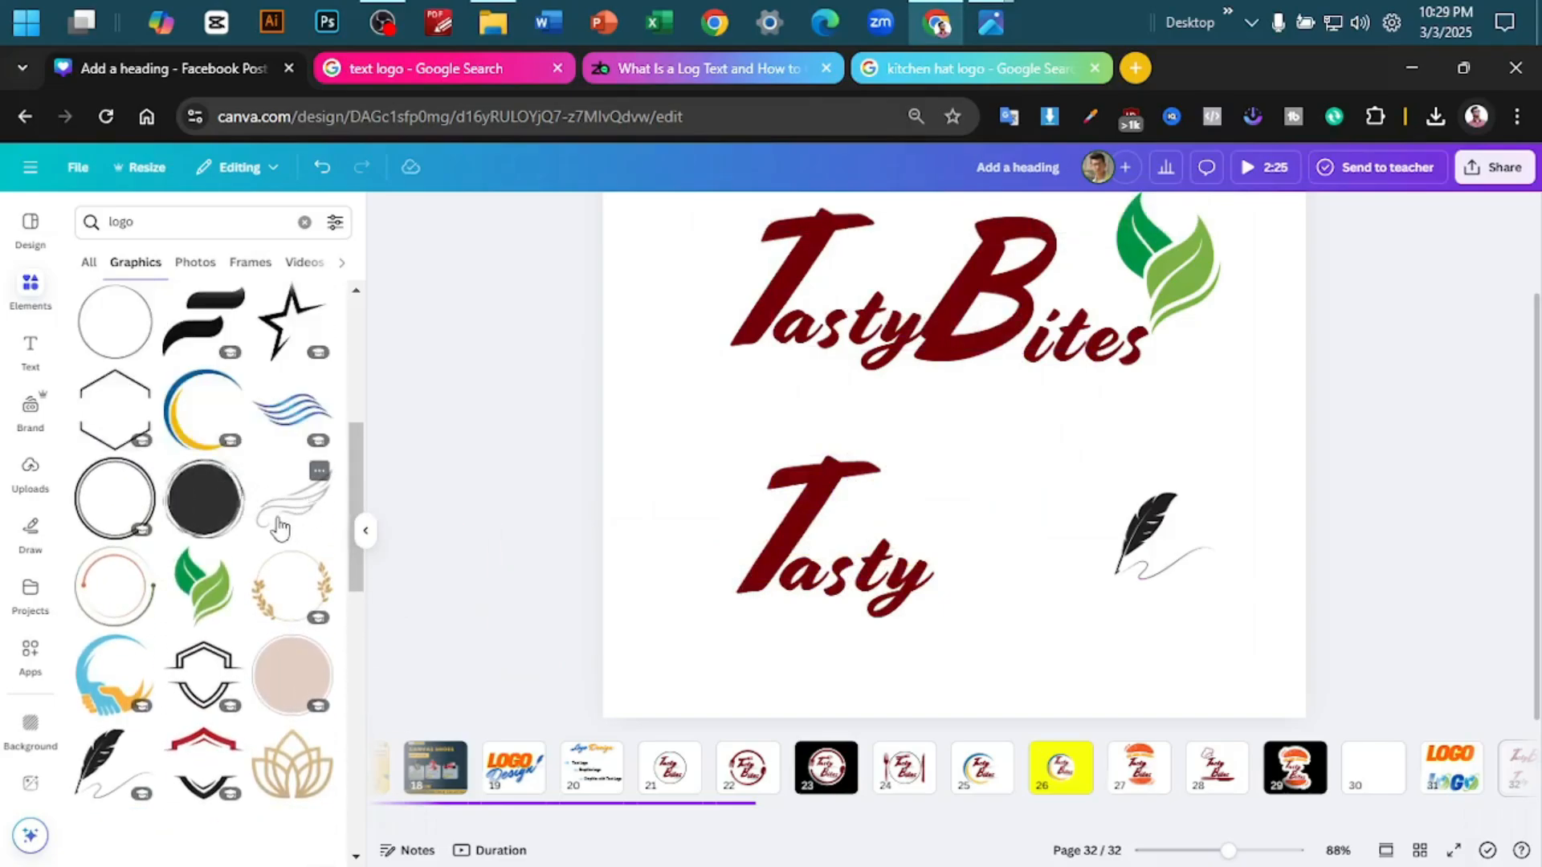
{"action": "scroll", "coordinate": [241, 534], "scroll_direction": "down", "scroll_amount": 8}
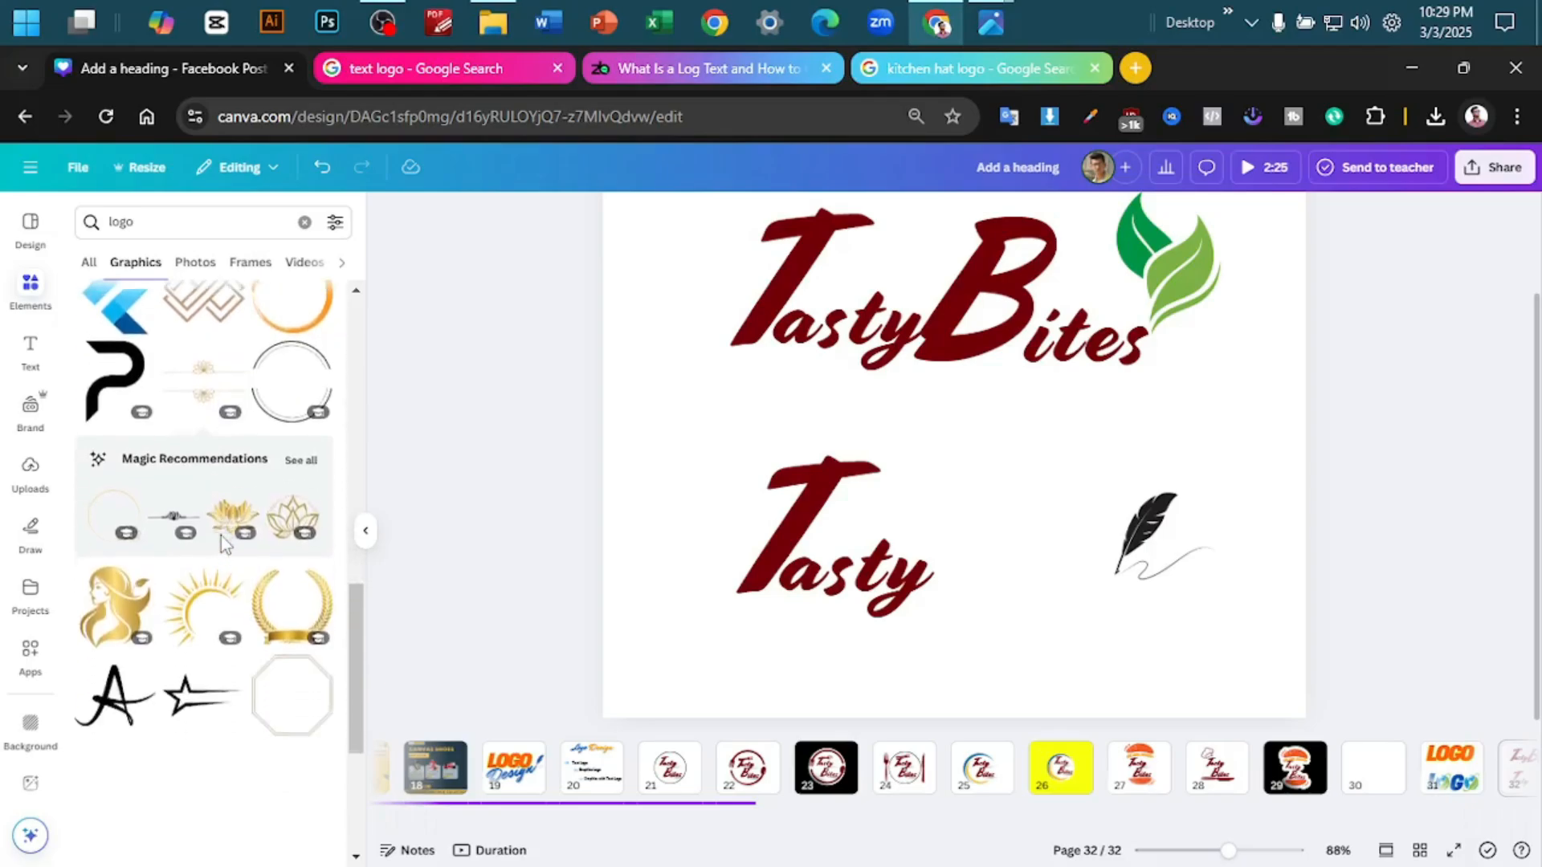
{"action": "scroll", "coordinate": [220, 536], "scroll_direction": "up", "scroll_amount": 5}
{"action": "scroll", "coordinate": [220, 536], "scroll_direction": "down", "scroll_amount": 3}
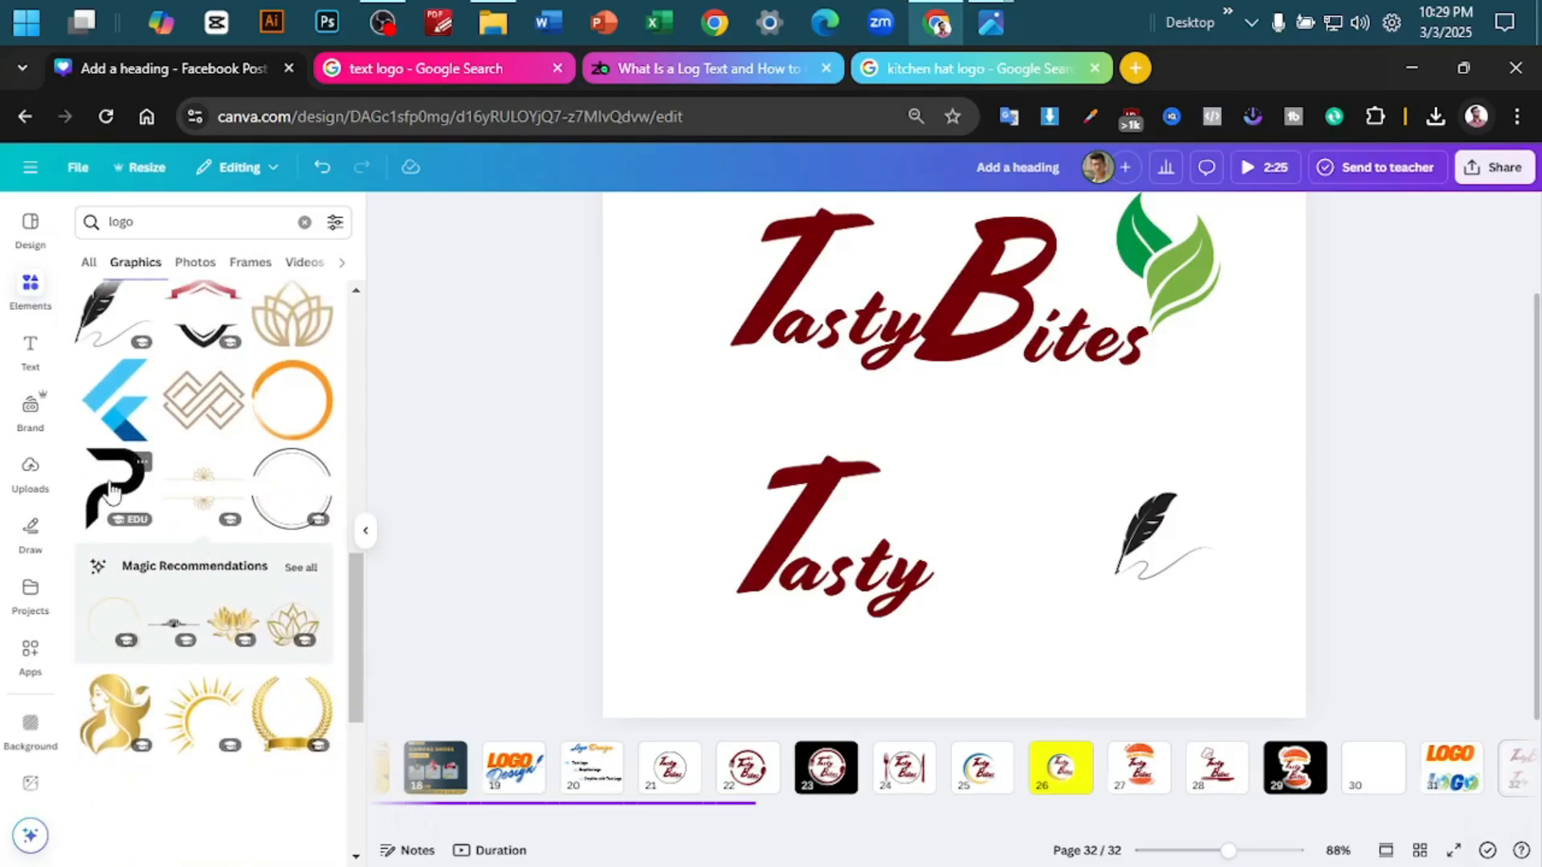
{"action": "left_click_drag", "start_coordinate": [113, 491], "coordinate": [1056, 513]}
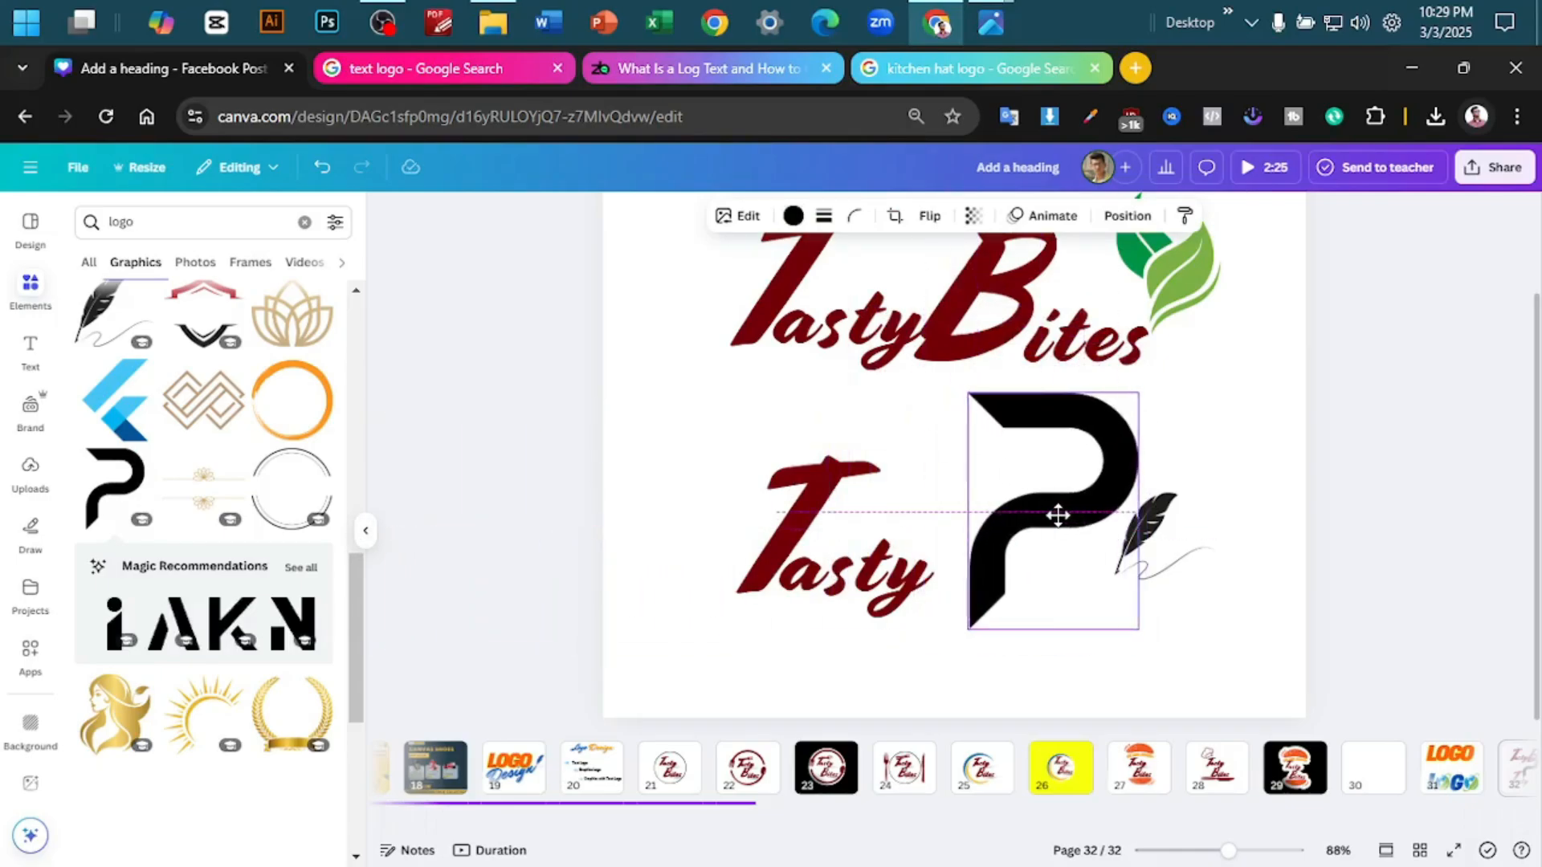
- Show all Magic Recommendations for the letter P graphic and examine the available letter logo designs
{"action": "left_click", "coordinate": [302, 568]}
{"action": "scroll", "coordinate": [191, 393], "scroll_direction": "down", "scroll_amount": 5}
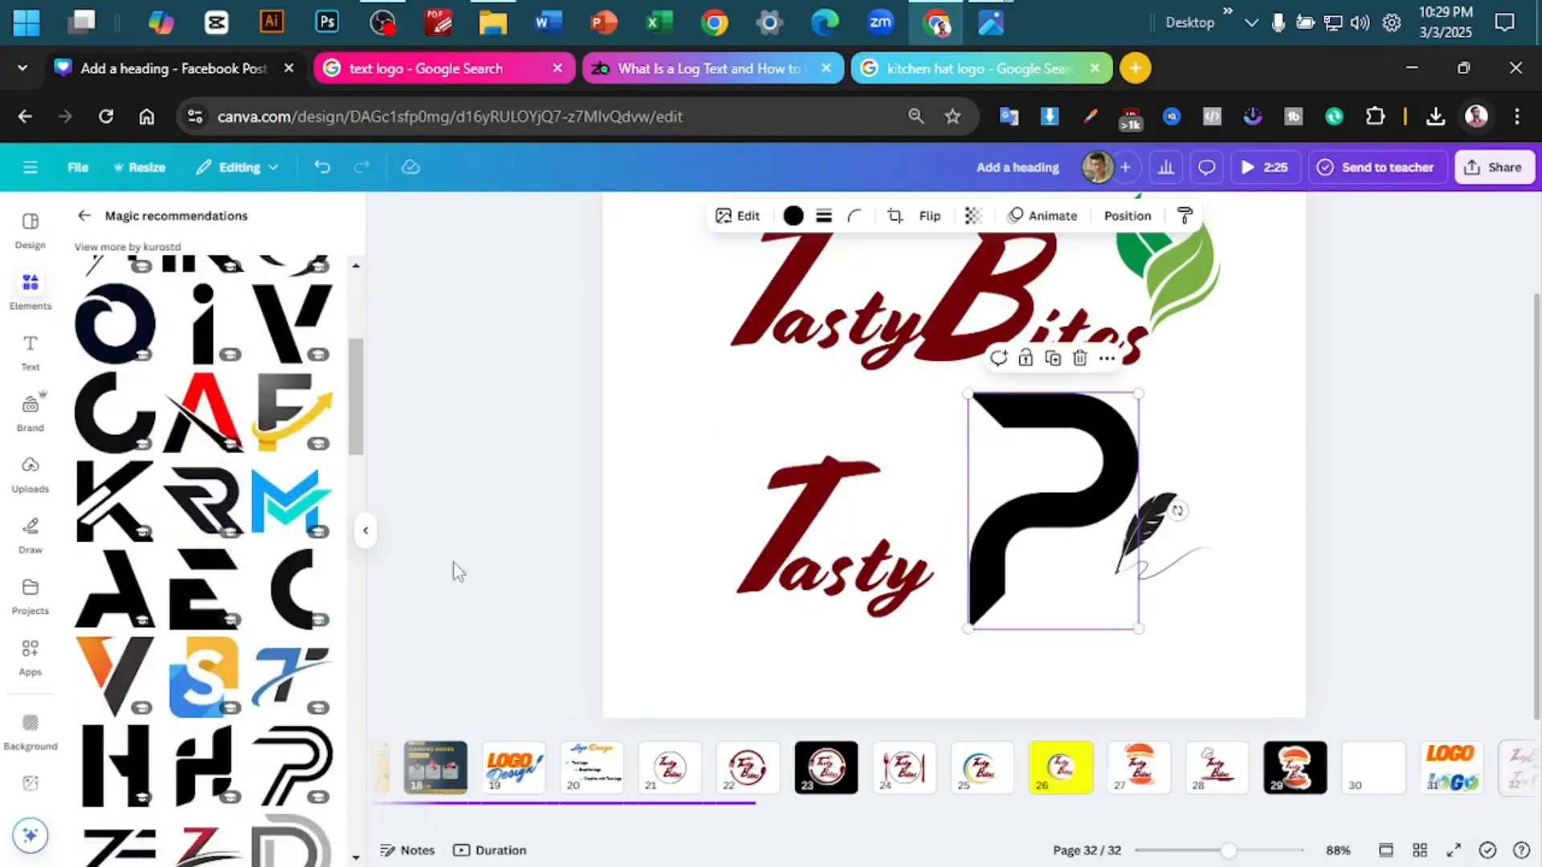
{"action": "scroll", "coordinate": [187, 600], "scroll_direction": "down", "scroll_amount": 7}
{"action": "scroll", "coordinate": [187, 601], "scroll_direction": "up", "scroll_amount": 1}
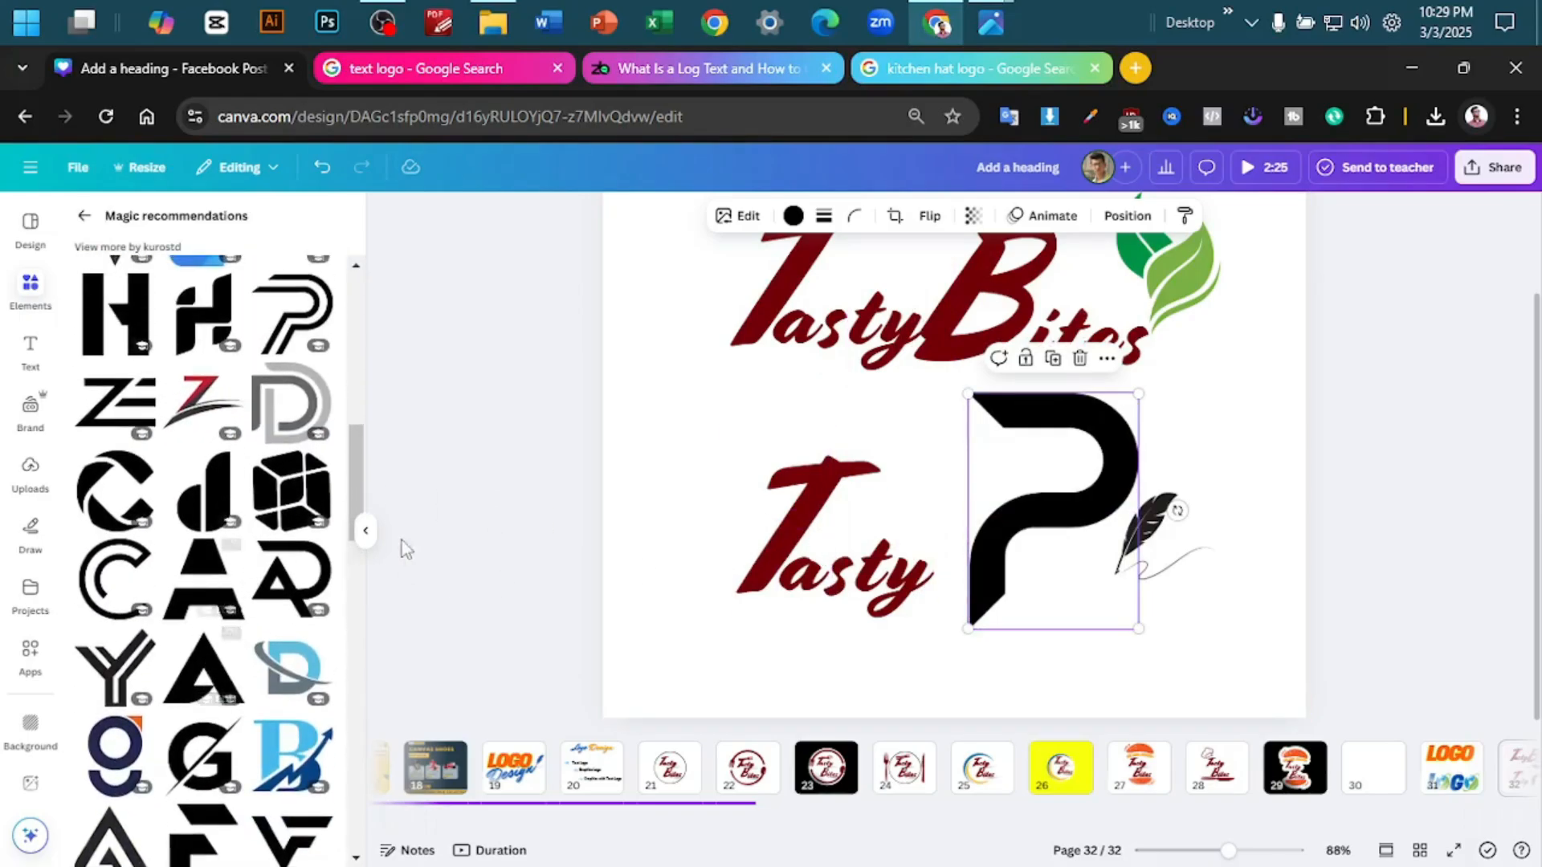
{"action": "scroll", "coordinate": [207, 577], "scroll_direction": "up", "scroll_amount": 4}
{"action": "scroll", "coordinate": [208, 577], "scroll_direction": "up", "scroll_amount": 1}
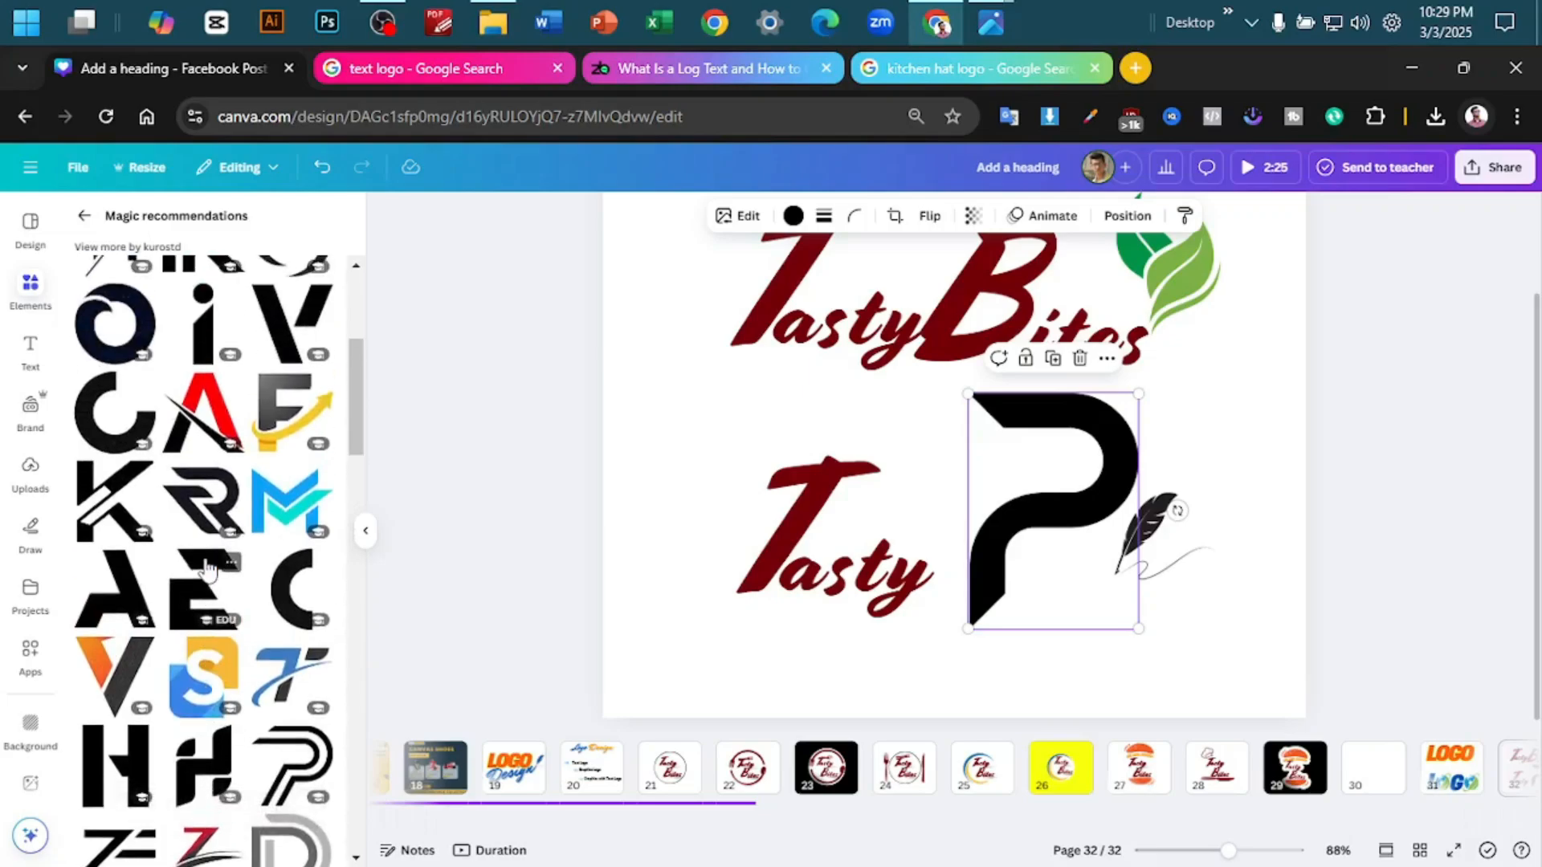
{"action": "scroll", "coordinate": [228, 595], "scroll_direction": "up", "scroll_amount": 2}
{"action": "scroll", "coordinate": [228, 594], "scroll_direction": "up", "scroll_amount": 1}
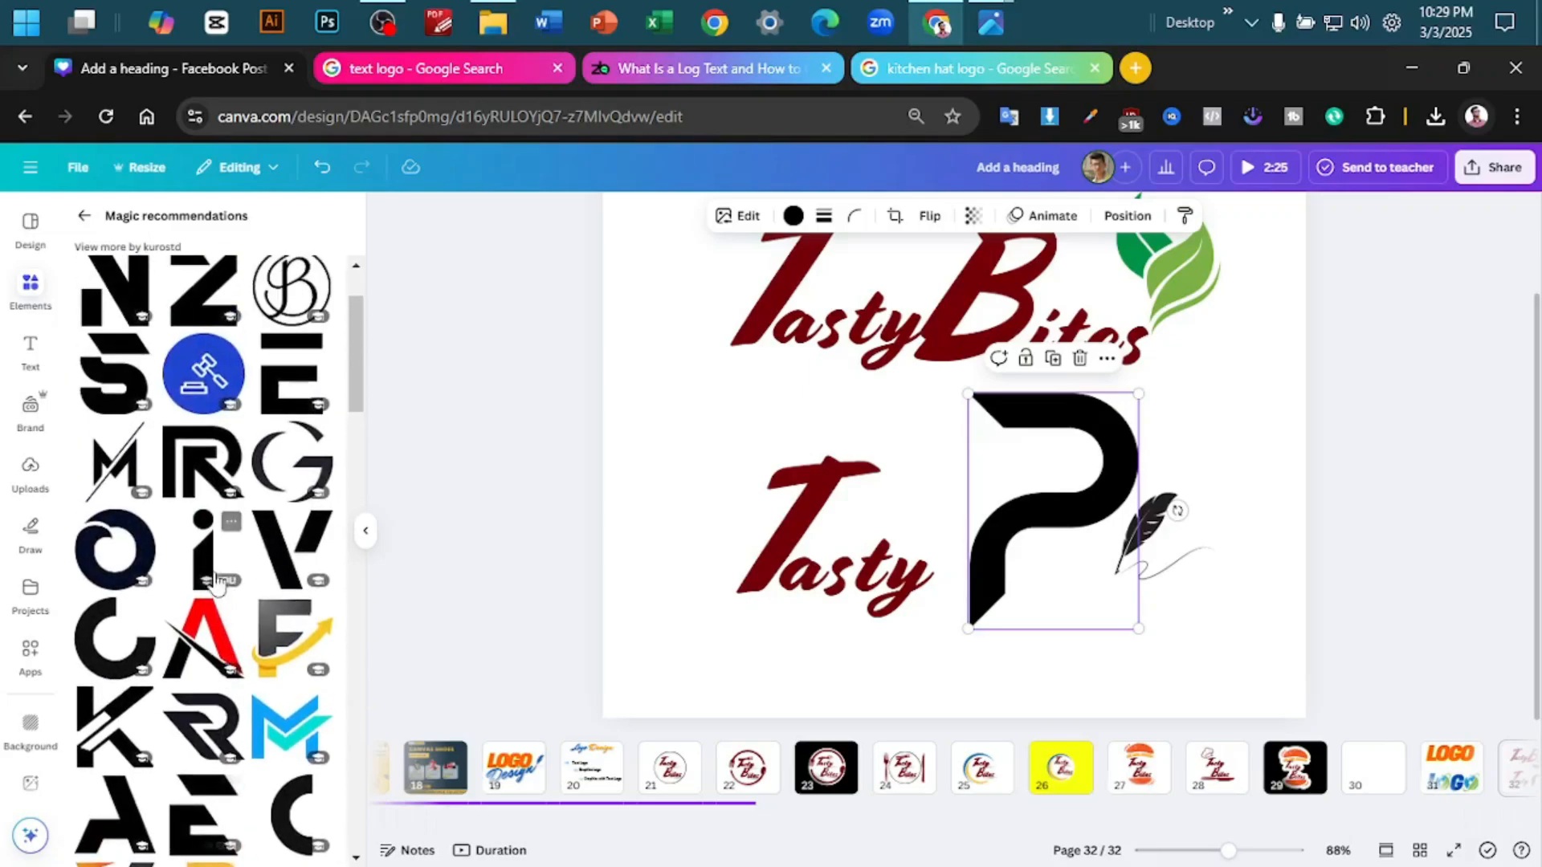
{"action": "scroll", "coordinate": [172, 534], "scroll_direction": "up", "scroll_amount": 1}
{"action": "scroll", "coordinate": [225, 511], "scroll_direction": "down", "scroll_amount": 4}
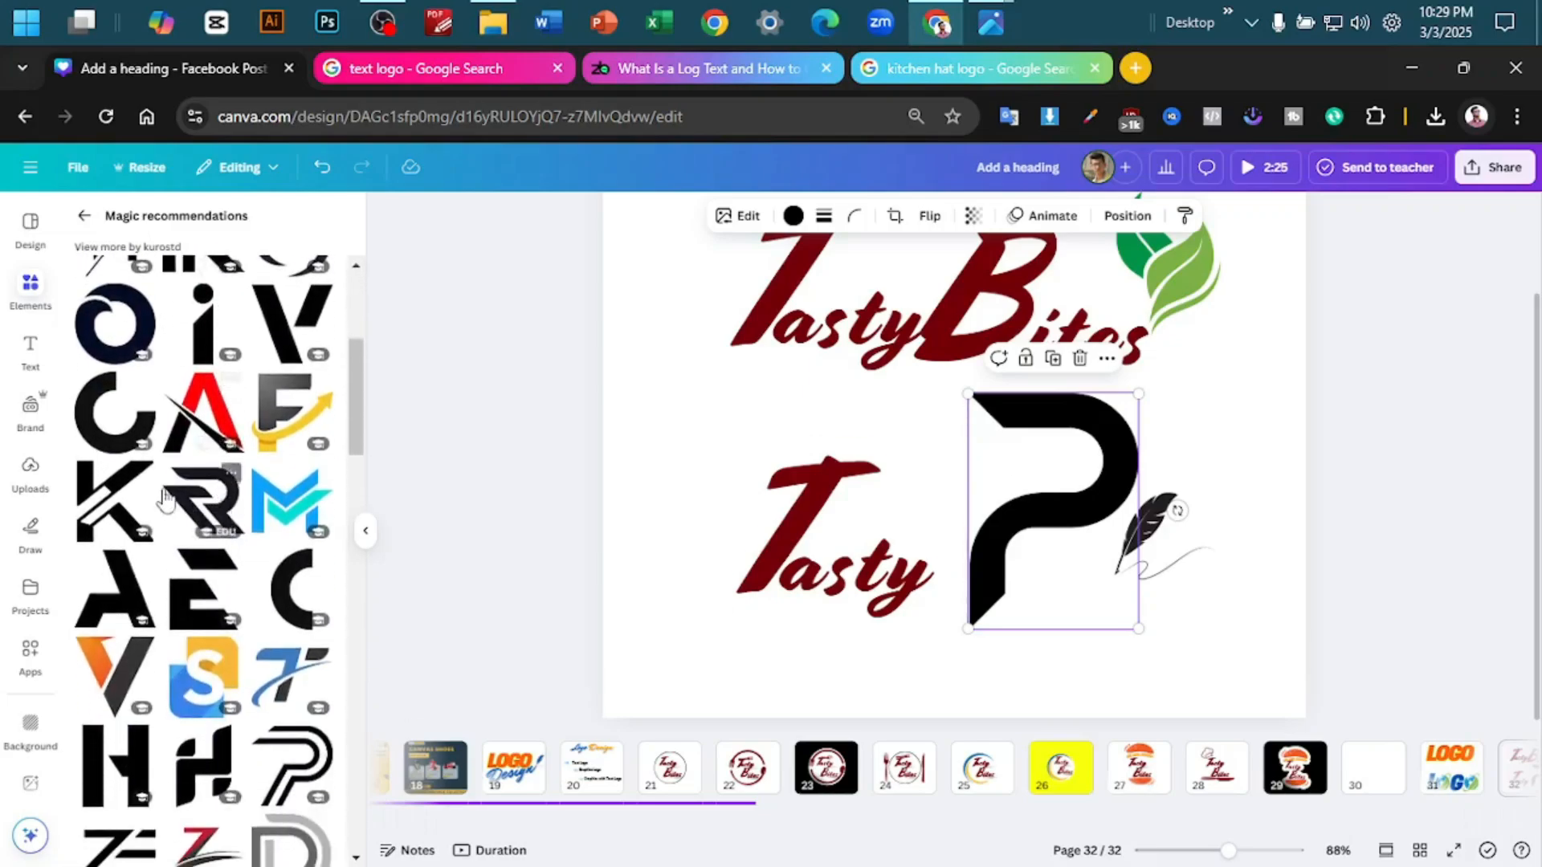
- Try the red and black letter A graphic over the Tasty copy, recolour its black part light green, and delete it
{"action": "left_click", "coordinate": [204, 425]}
{"action": "left_click_drag", "start_coordinate": [943, 388], "coordinate": [739, 426]}
{"action": "left_click", "coordinate": [779, 215]}
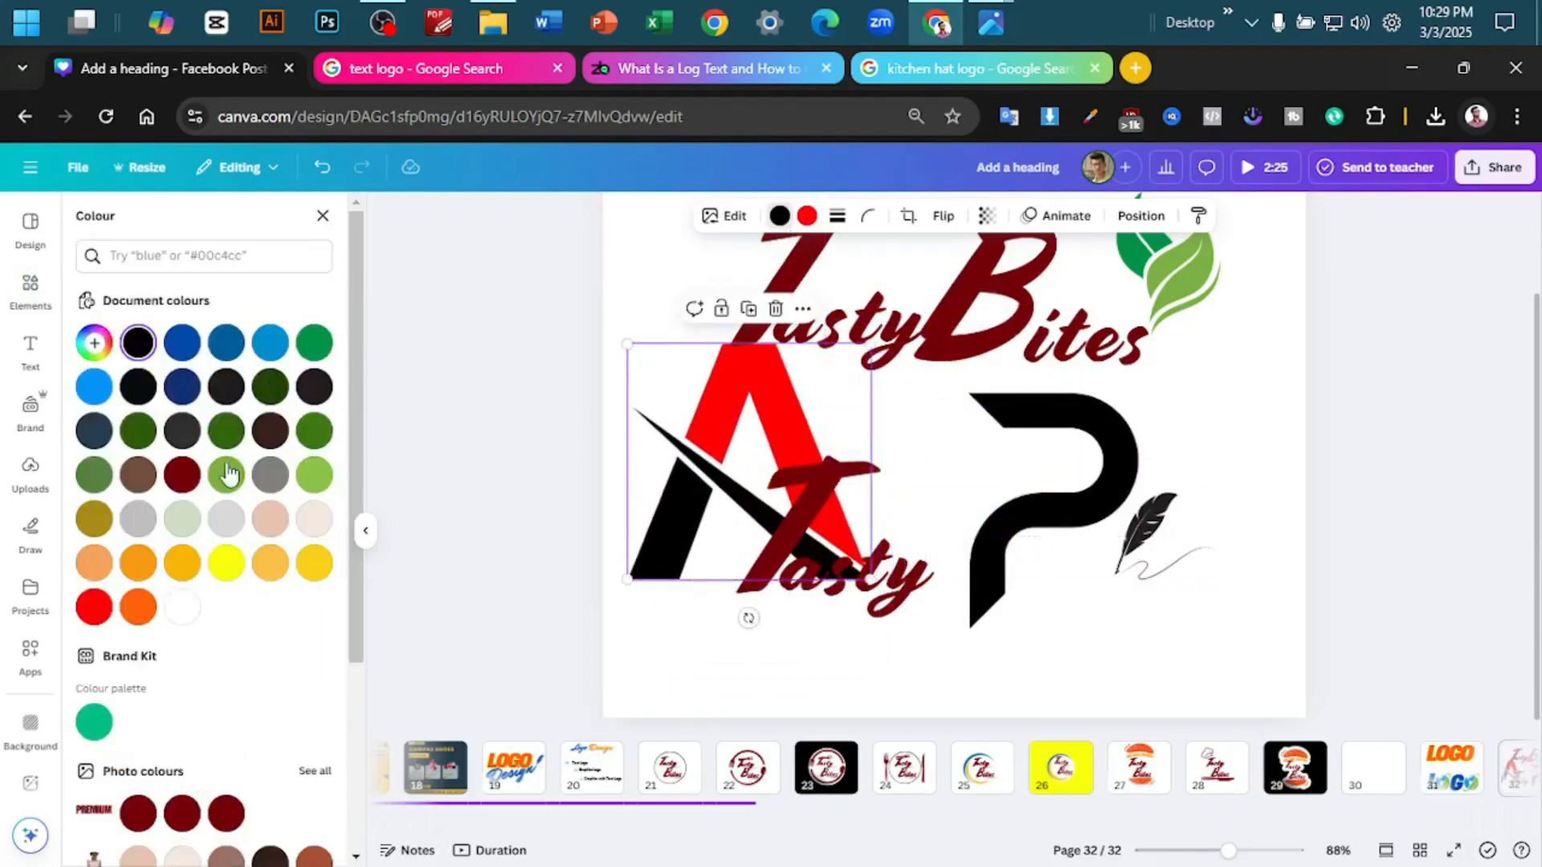
{"action": "left_click", "coordinate": [226, 474]}
{"action": "left_click", "coordinate": [324, 217]}
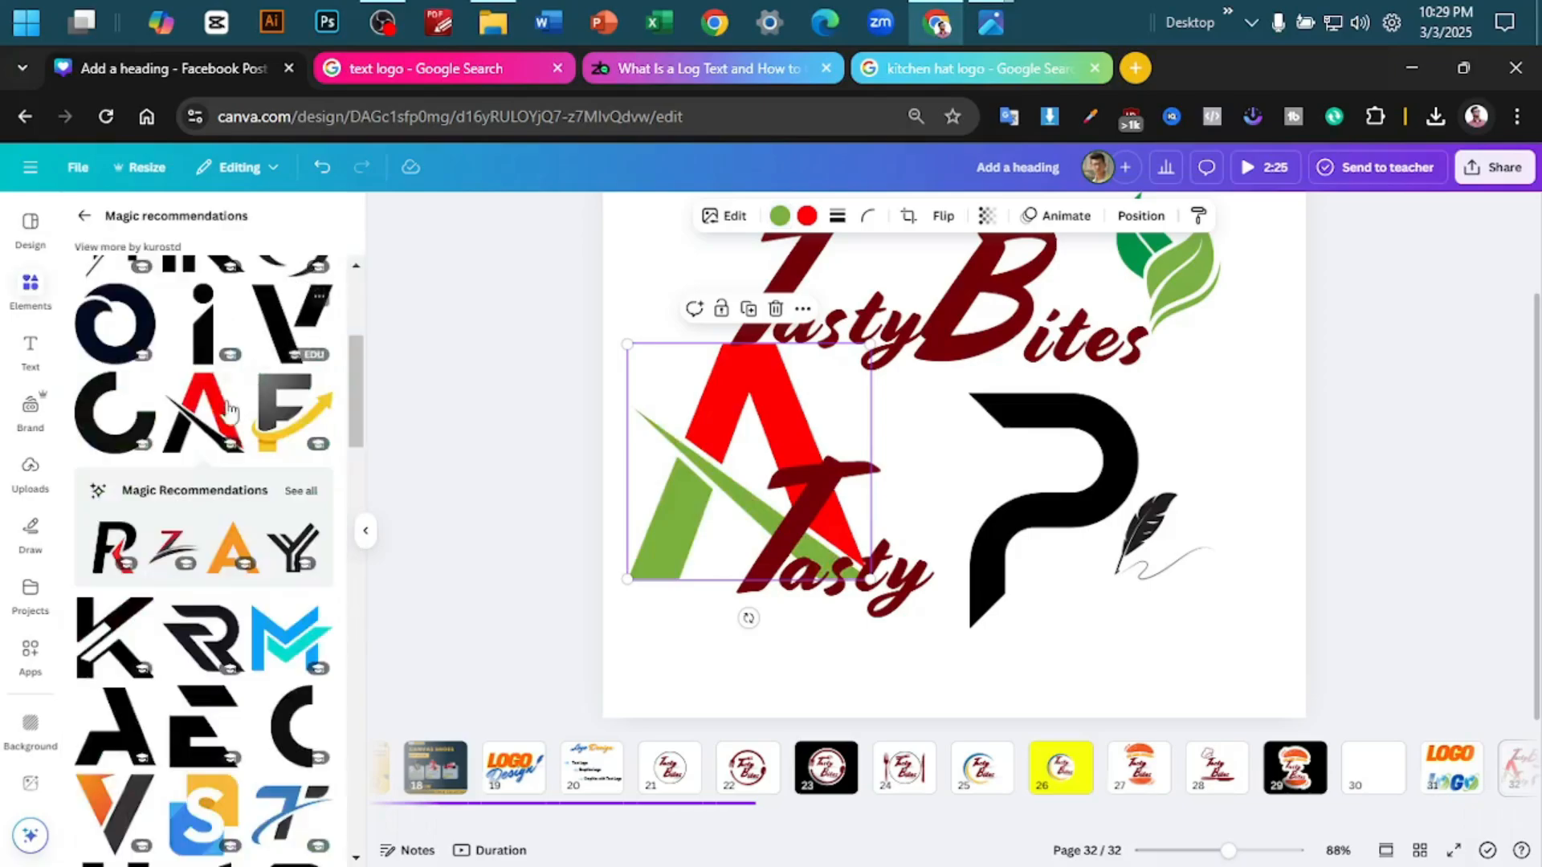
{"action": "scroll", "coordinate": [190, 509], "scroll_direction": "down", "scroll_amount": 5}
{"action": "key", "text": "Delete"}
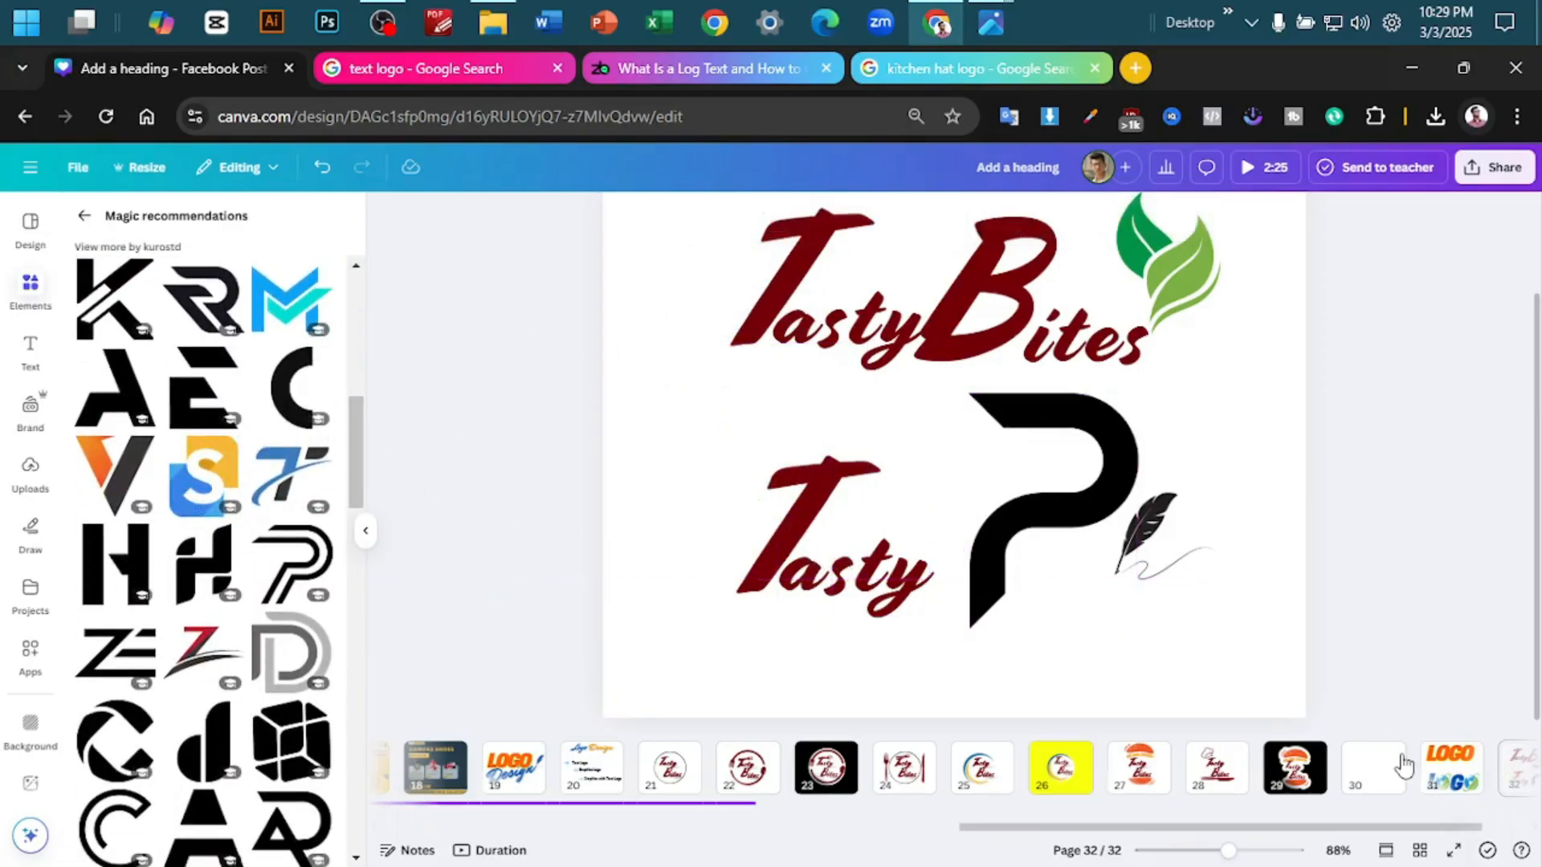
- Look through more of the recommended letter logos and view the burger logo on the black page 29
{"action": "scroll", "coordinate": [159, 584], "scroll_direction": "down", "scroll_amount": 12}
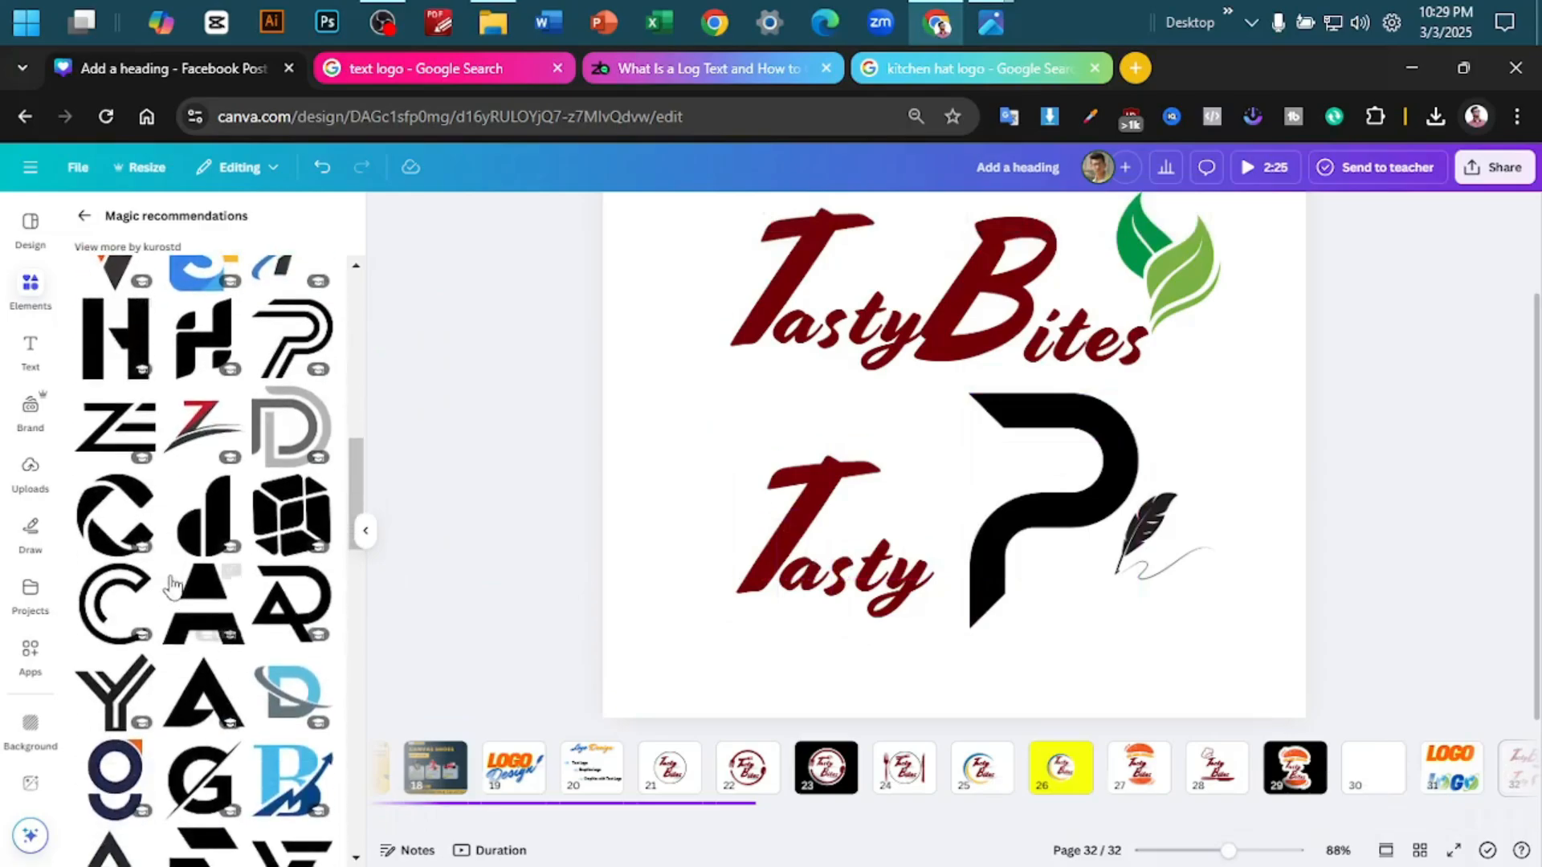
{"action": "scroll", "coordinate": [213, 620], "scroll_direction": "up", "scroll_amount": 3}
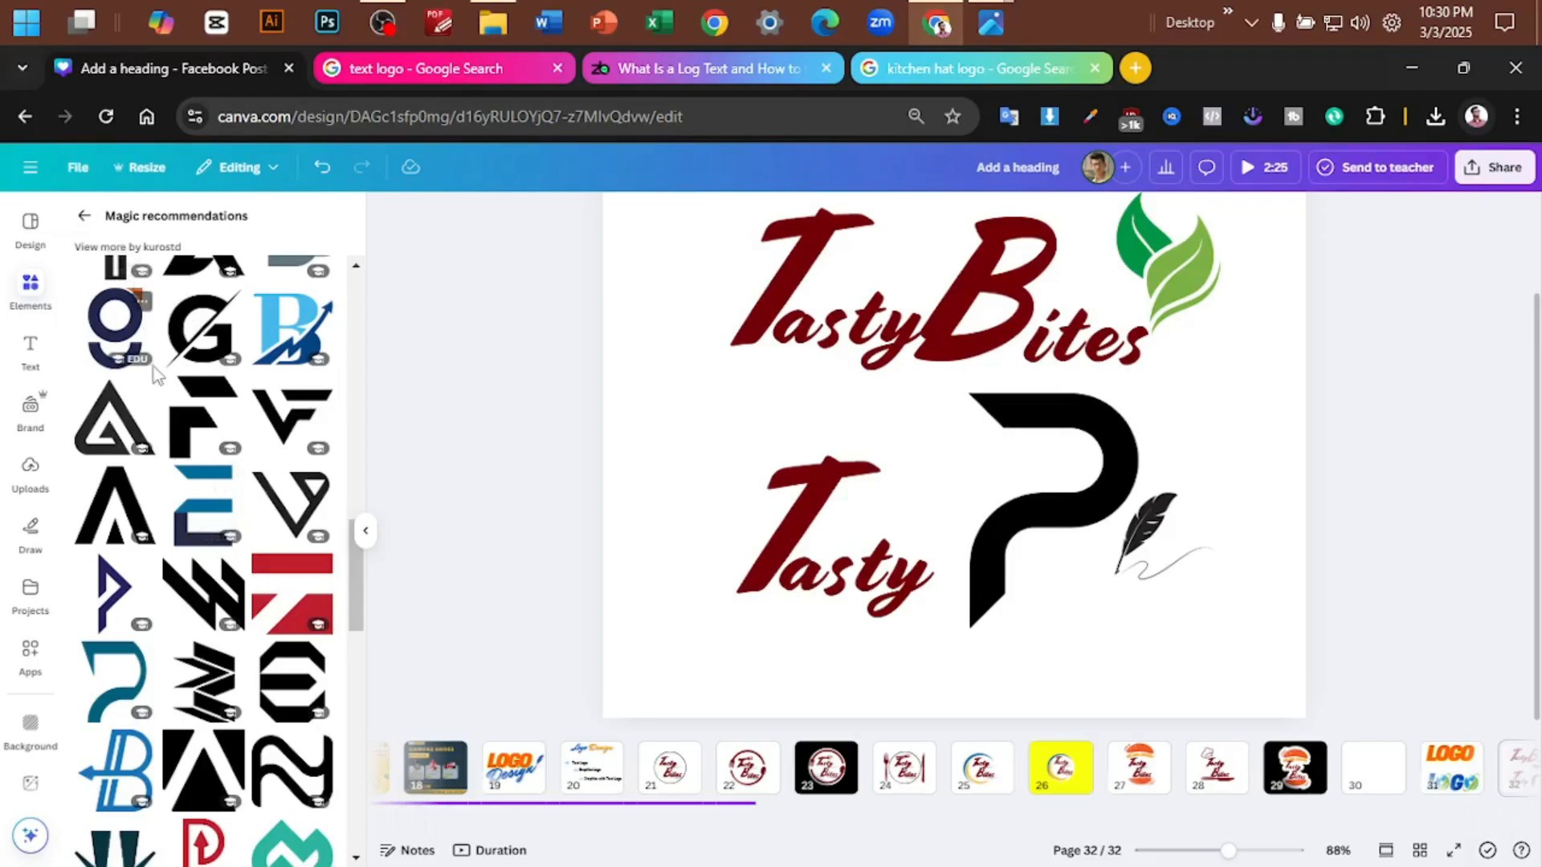
{"action": "scroll", "coordinate": [152, 367], "scroll_direction": "up", "scroll_amount": 1}
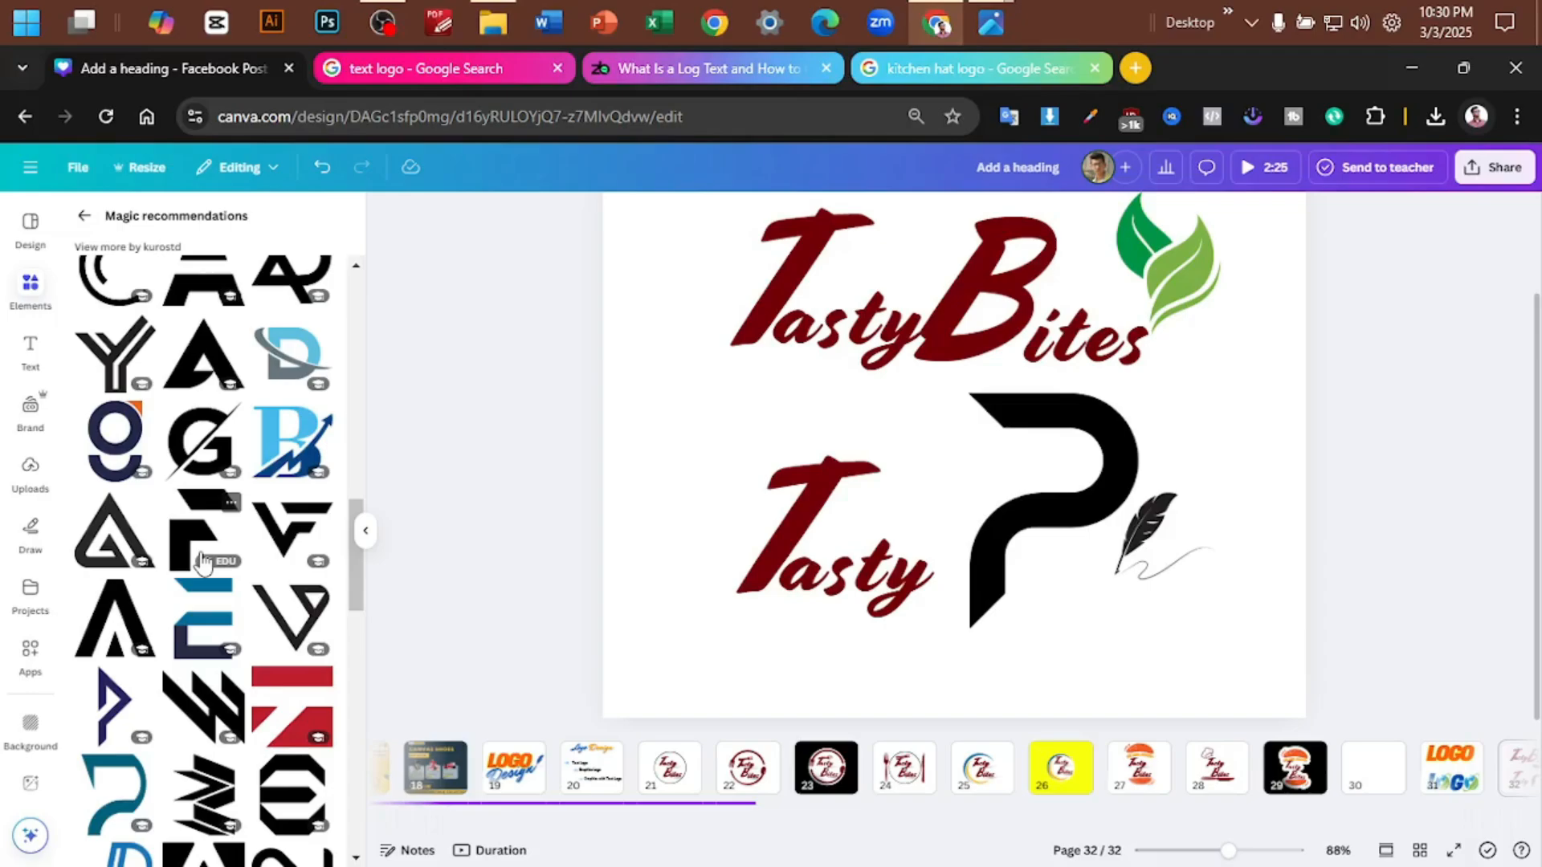
{"action": "scroll", "coordinate": [203, 563], "scroll_direction": "up", "scroll_amount": 10}
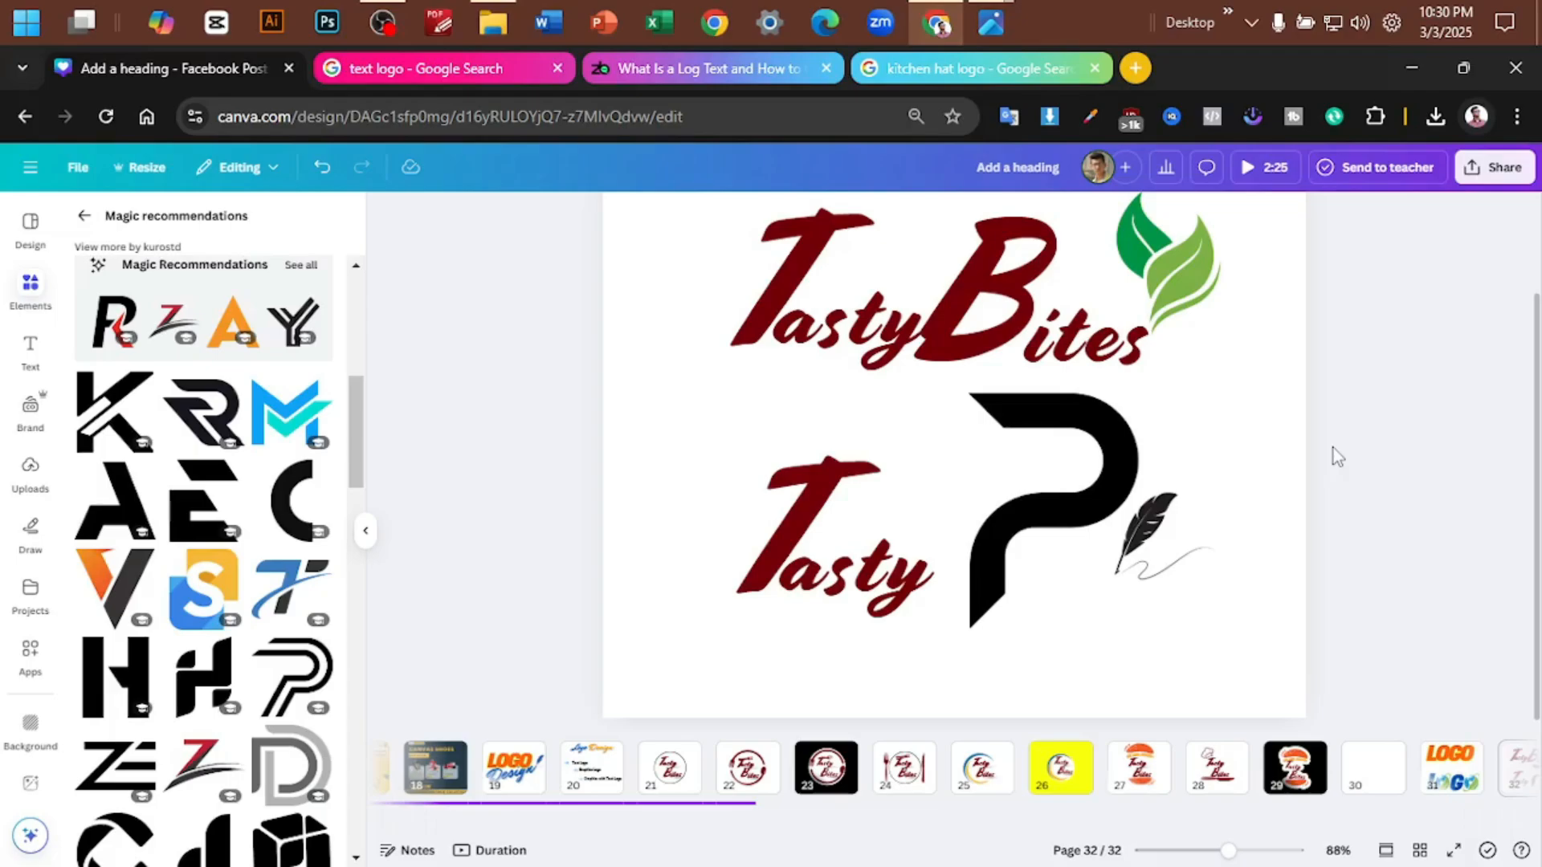
{"action": "left_click", "coordinate": [1296, 767]}
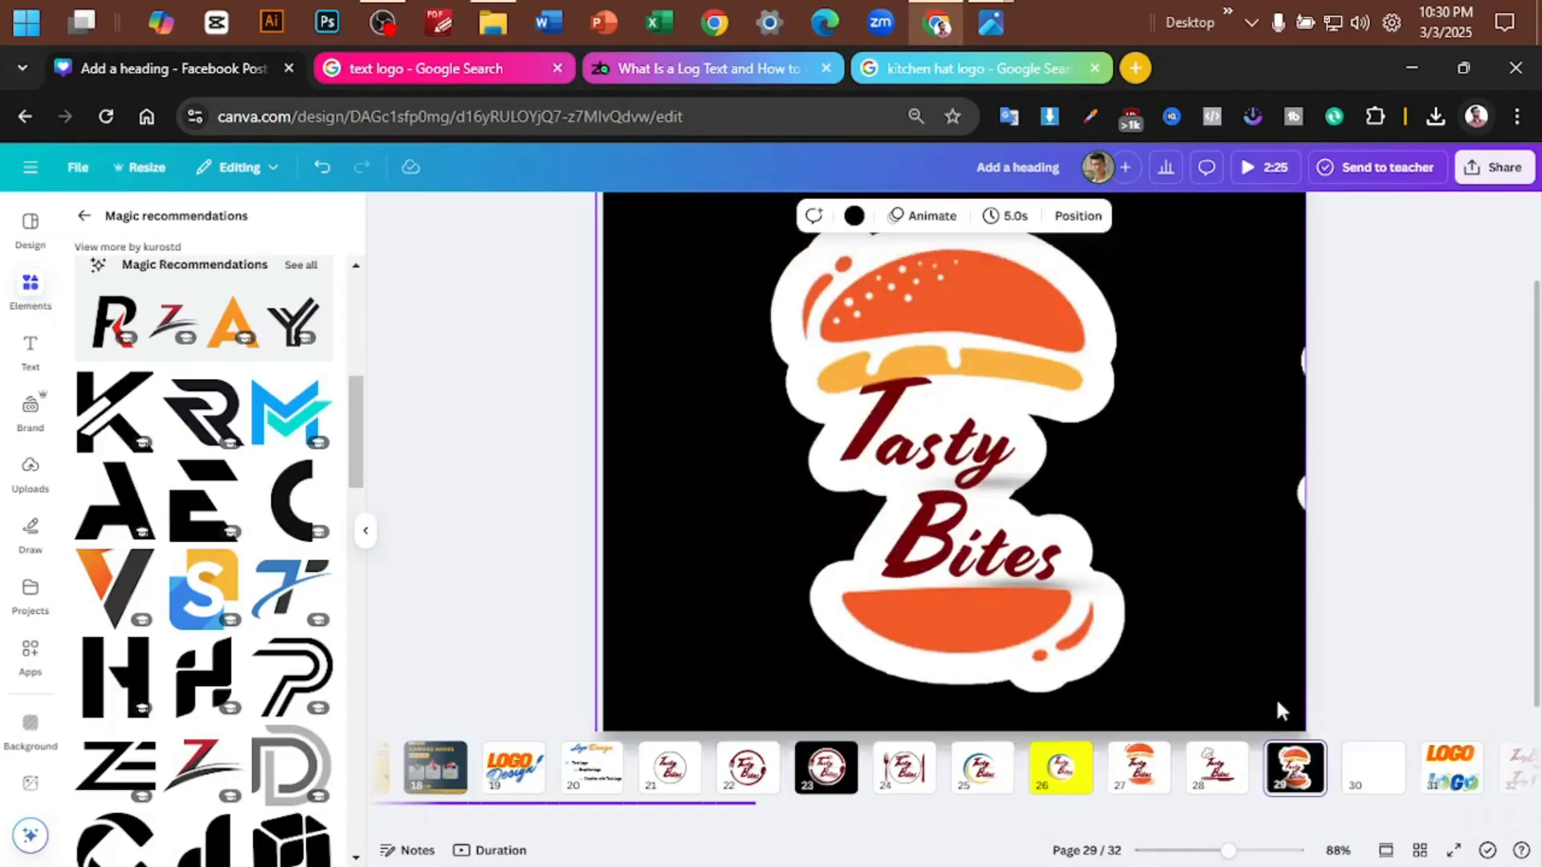
{"action": "scroll", "coordinate": [1287, 665], "scroll_direction": "down", "scroll_amount": 1}
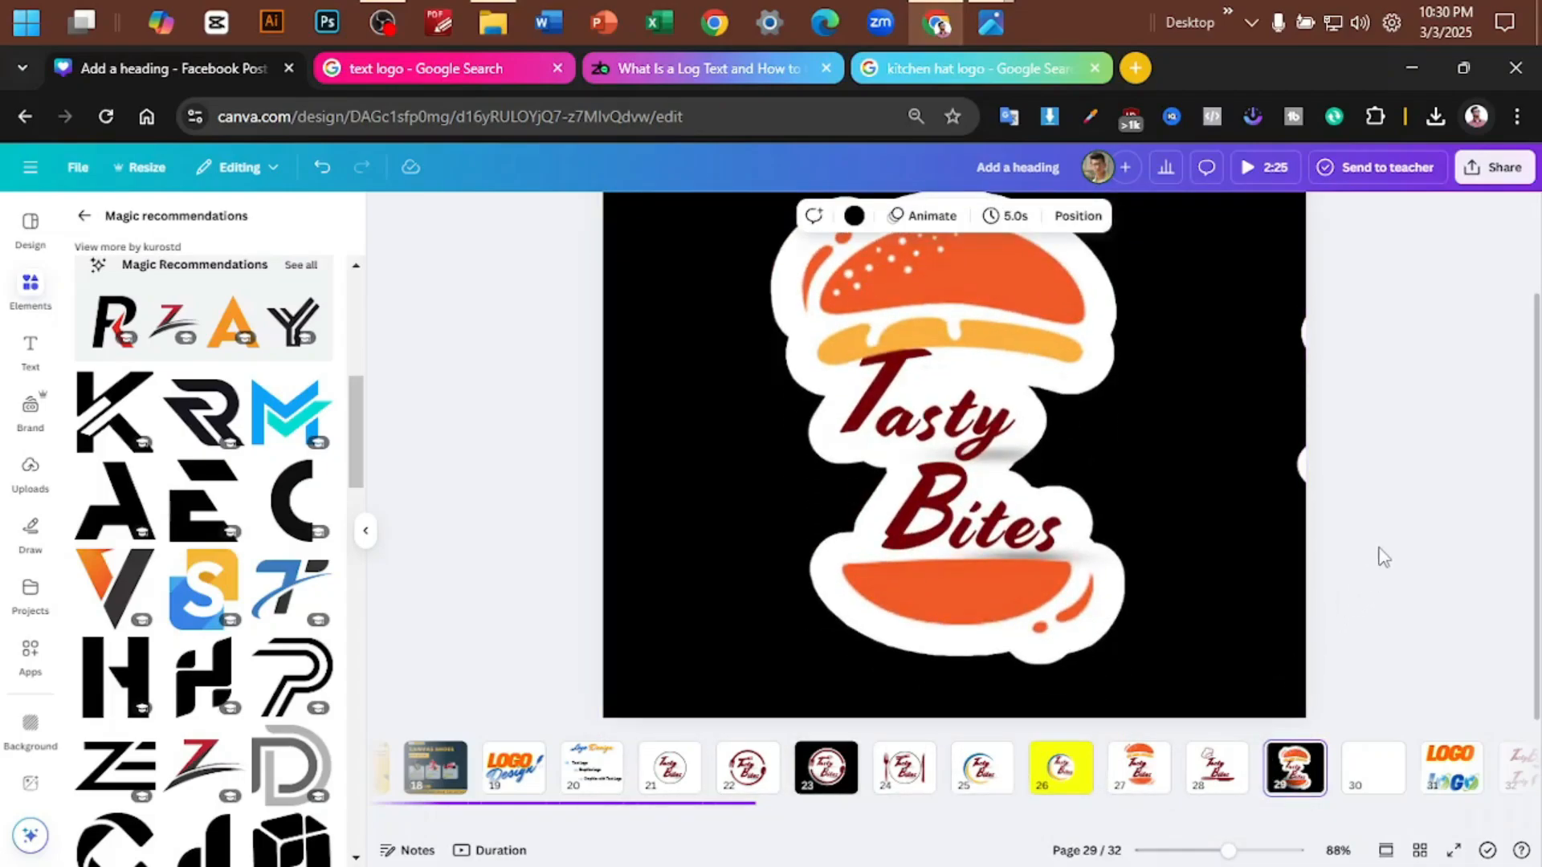
{"action": "scroll", "coordinate": [1417, 351], "scroll_direction": "up", "scroll_amount": 3}
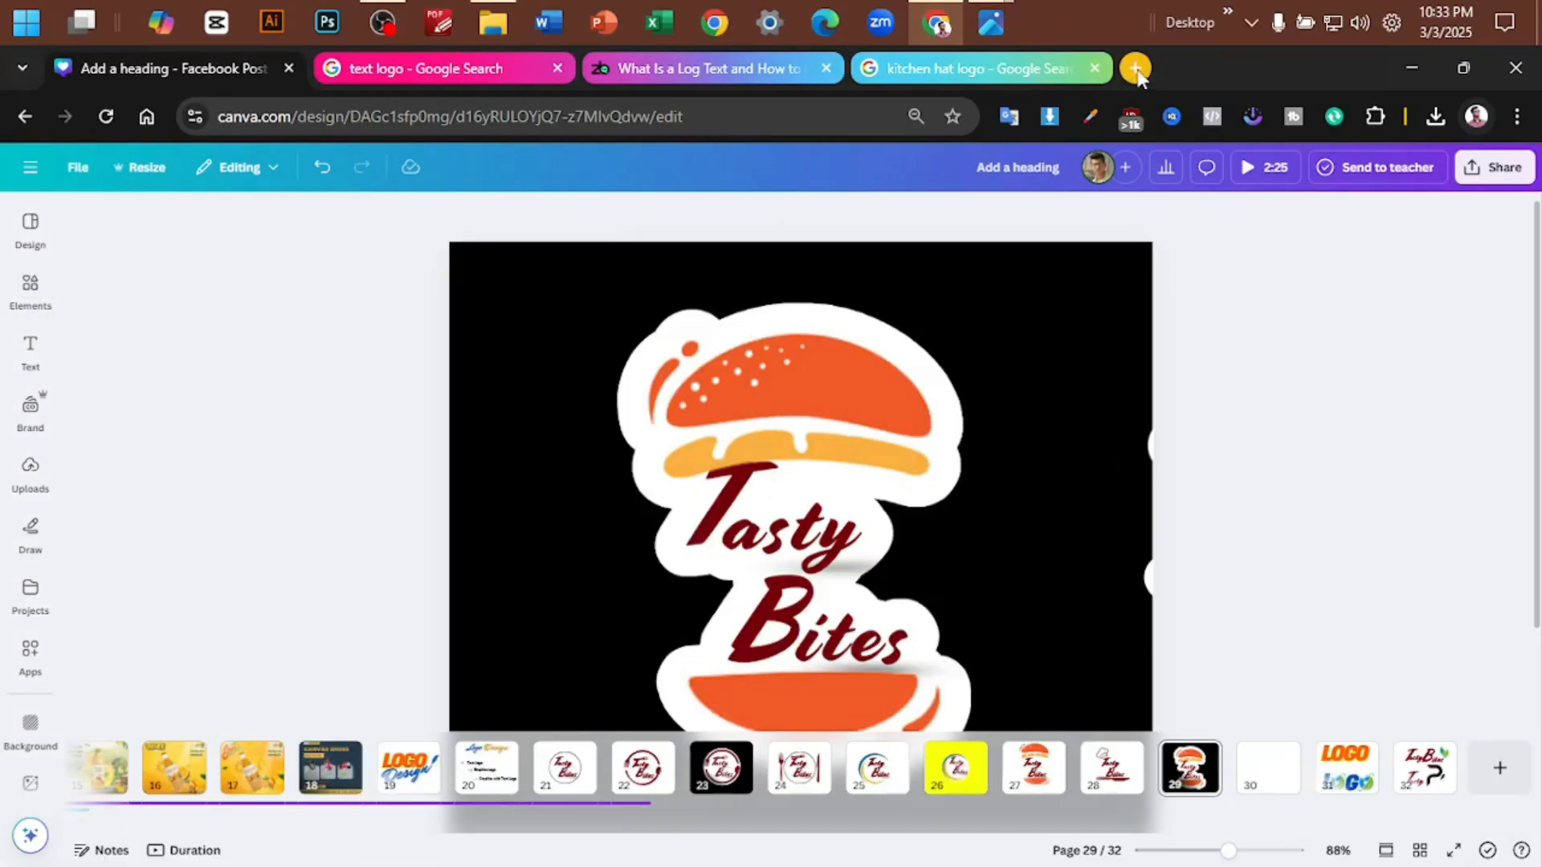
- Search Google for "photopea" in a new browser tab and open the Photopea online photo editor
{"action": "left_click", "coordinate": [1135, 67]}
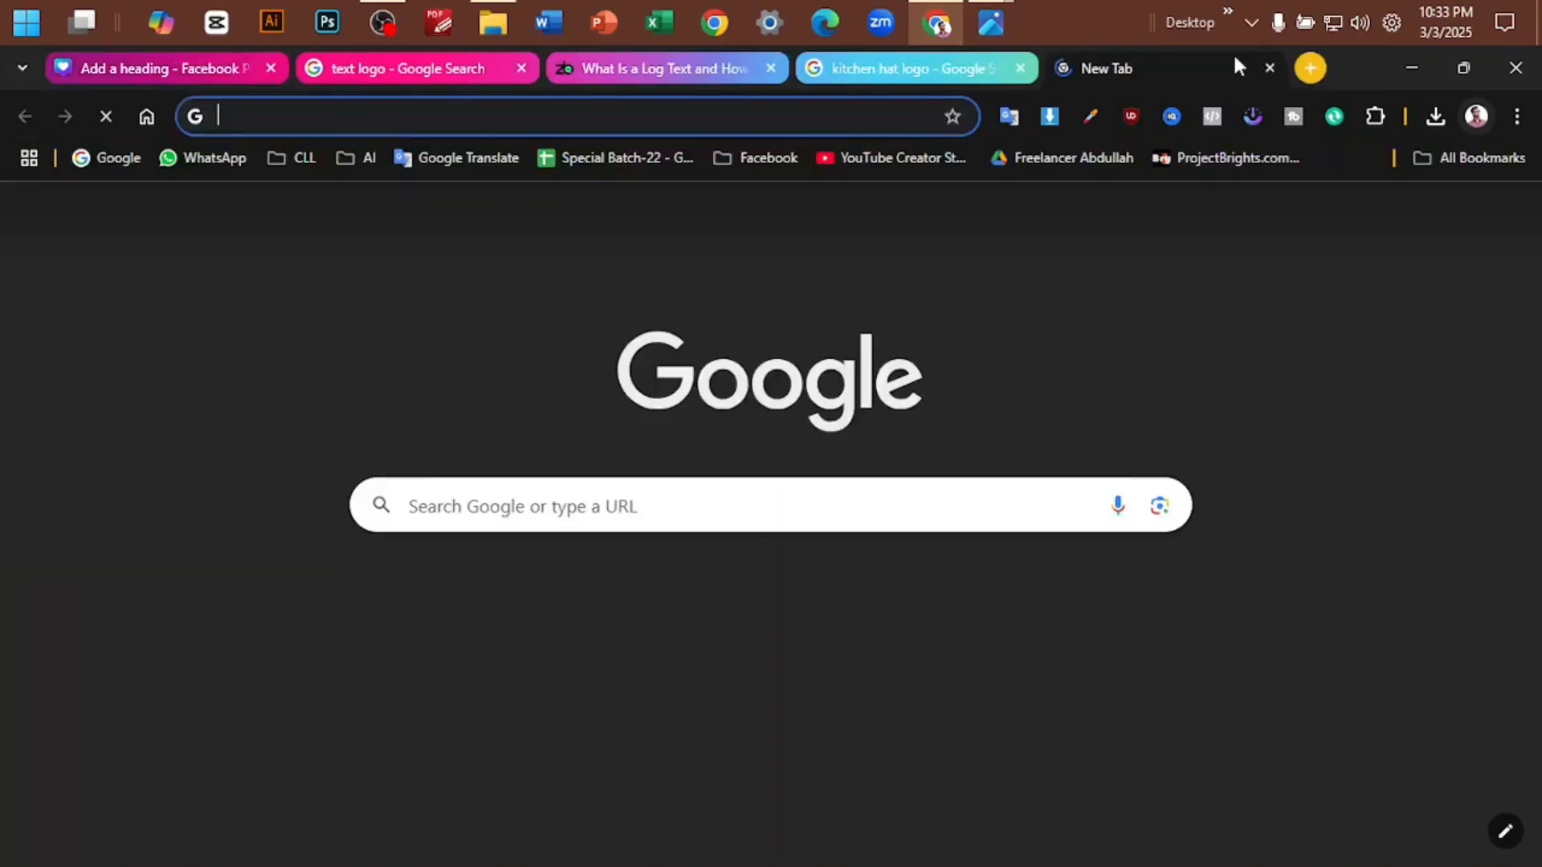
{"action": "type", "text": "photopea"}
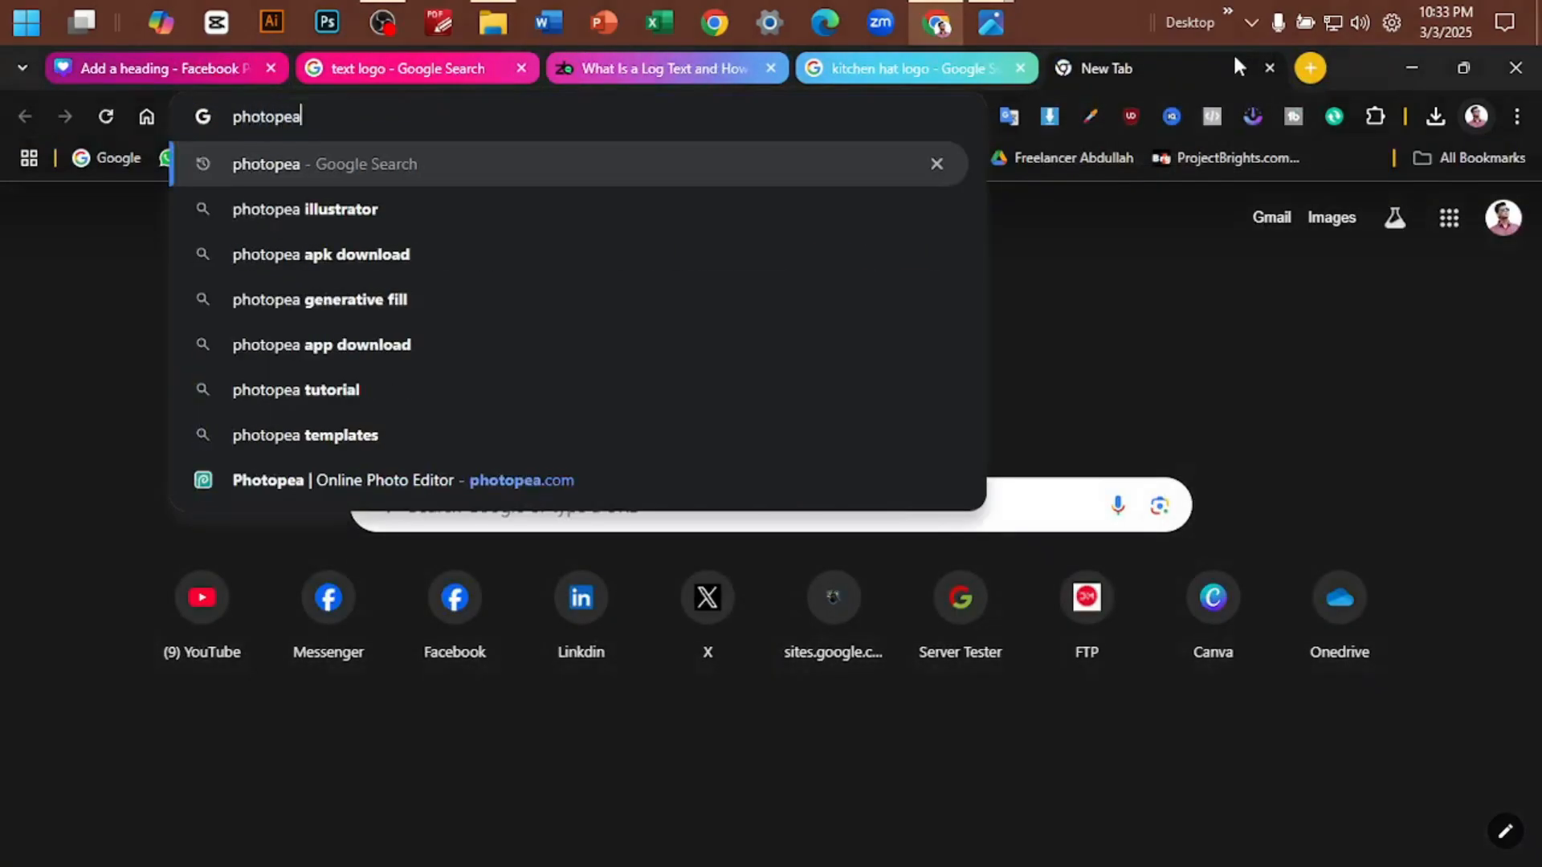
{"action": "key", "text": "Return"}
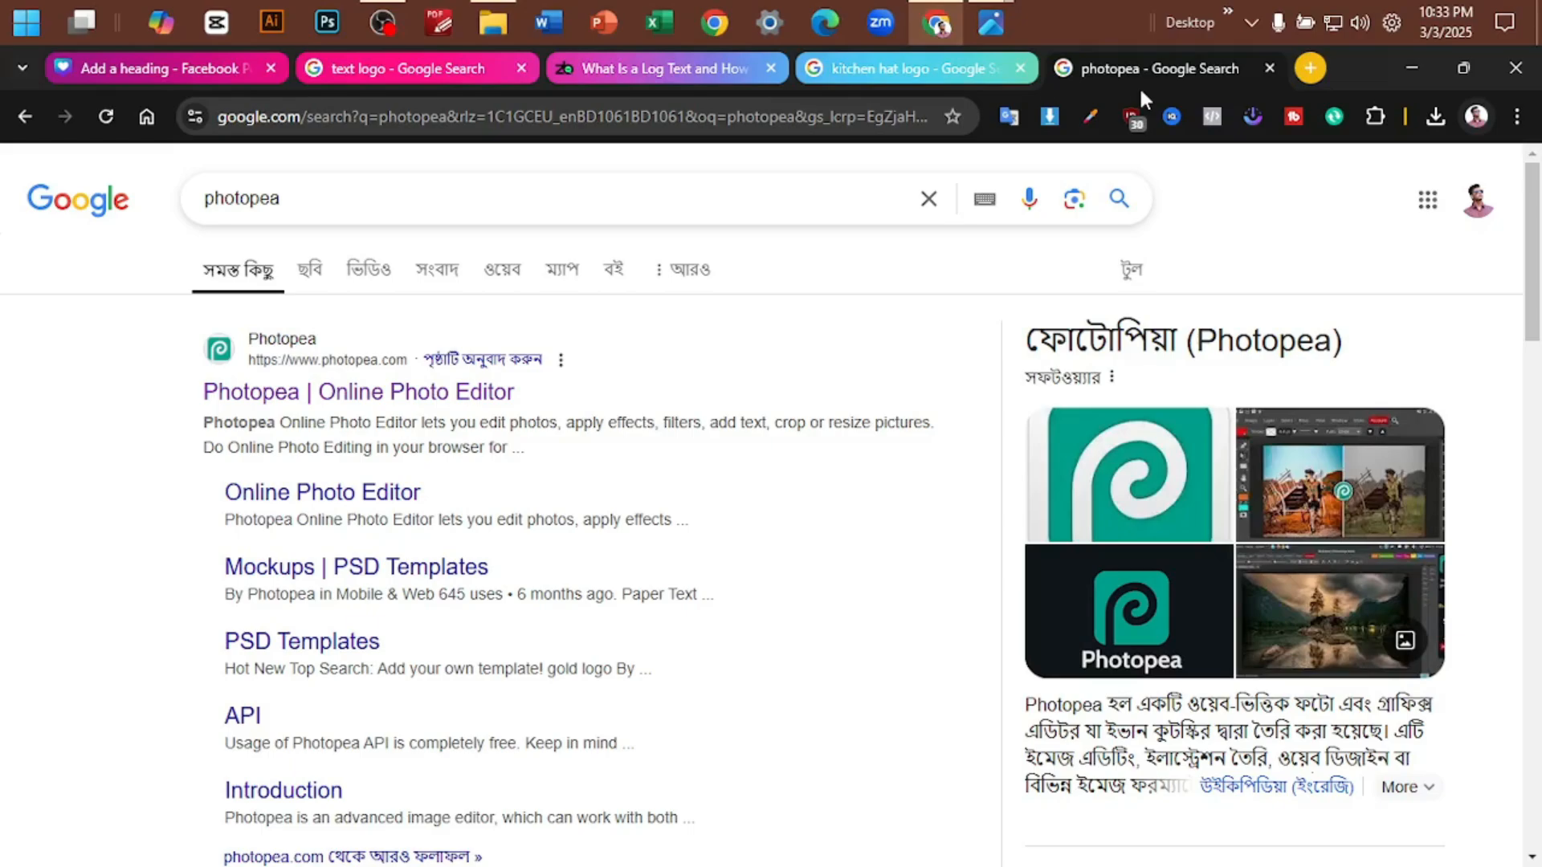
{"action": "left_click", "coordinate": [422, 401]}
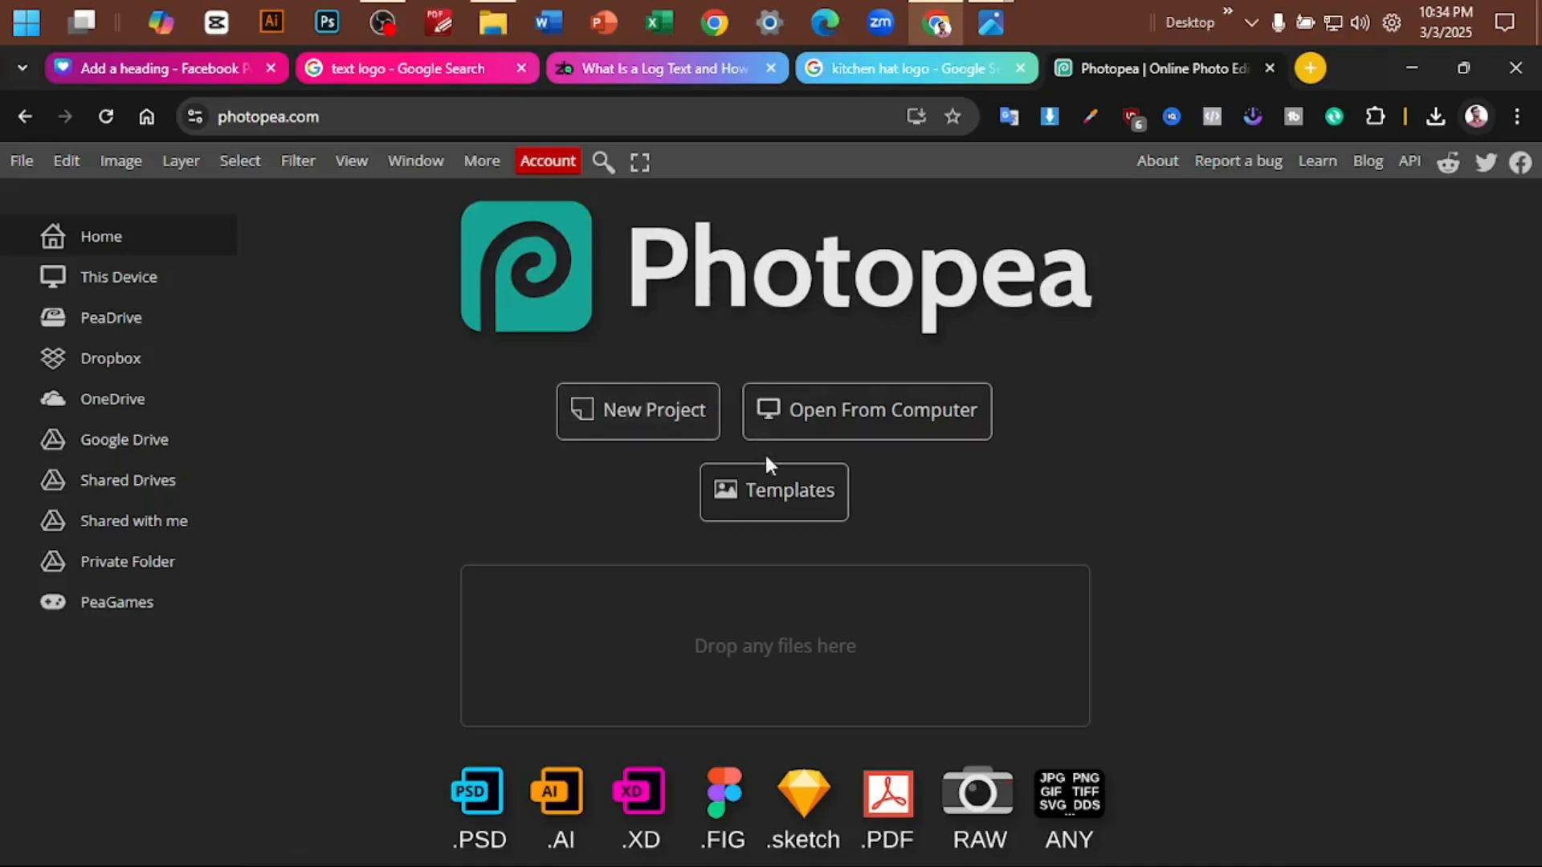
- Open the template gallery and load the White Paper Logo Mockup and real estate Paper Logo Mockup previews in new tabs
{"action": "left_click", "coordinate": [771, 493]}
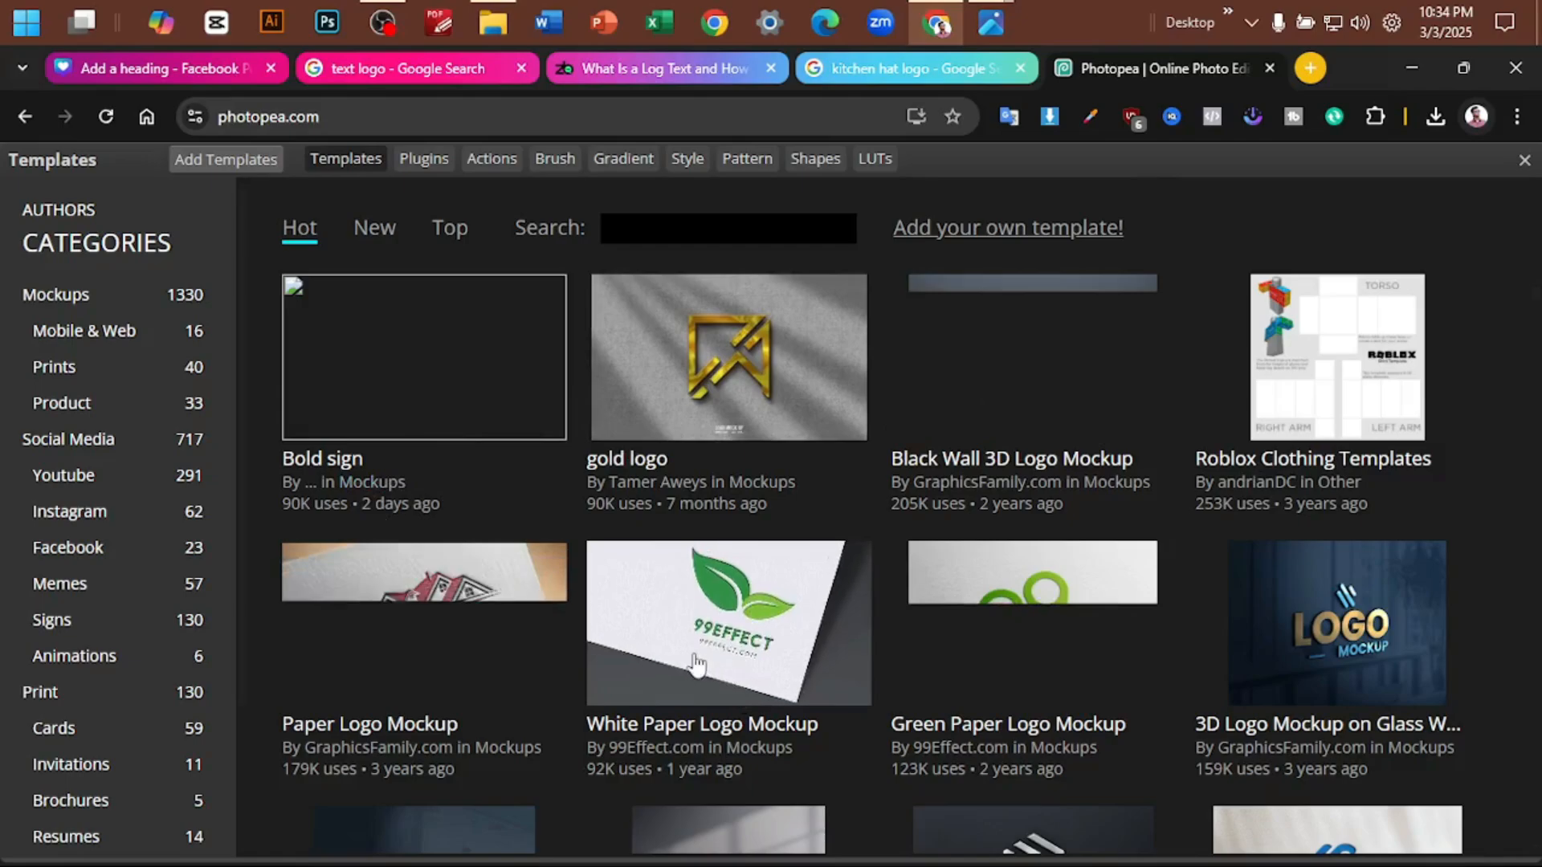
{"action": "right_click", "coordinate": [689, 624]}
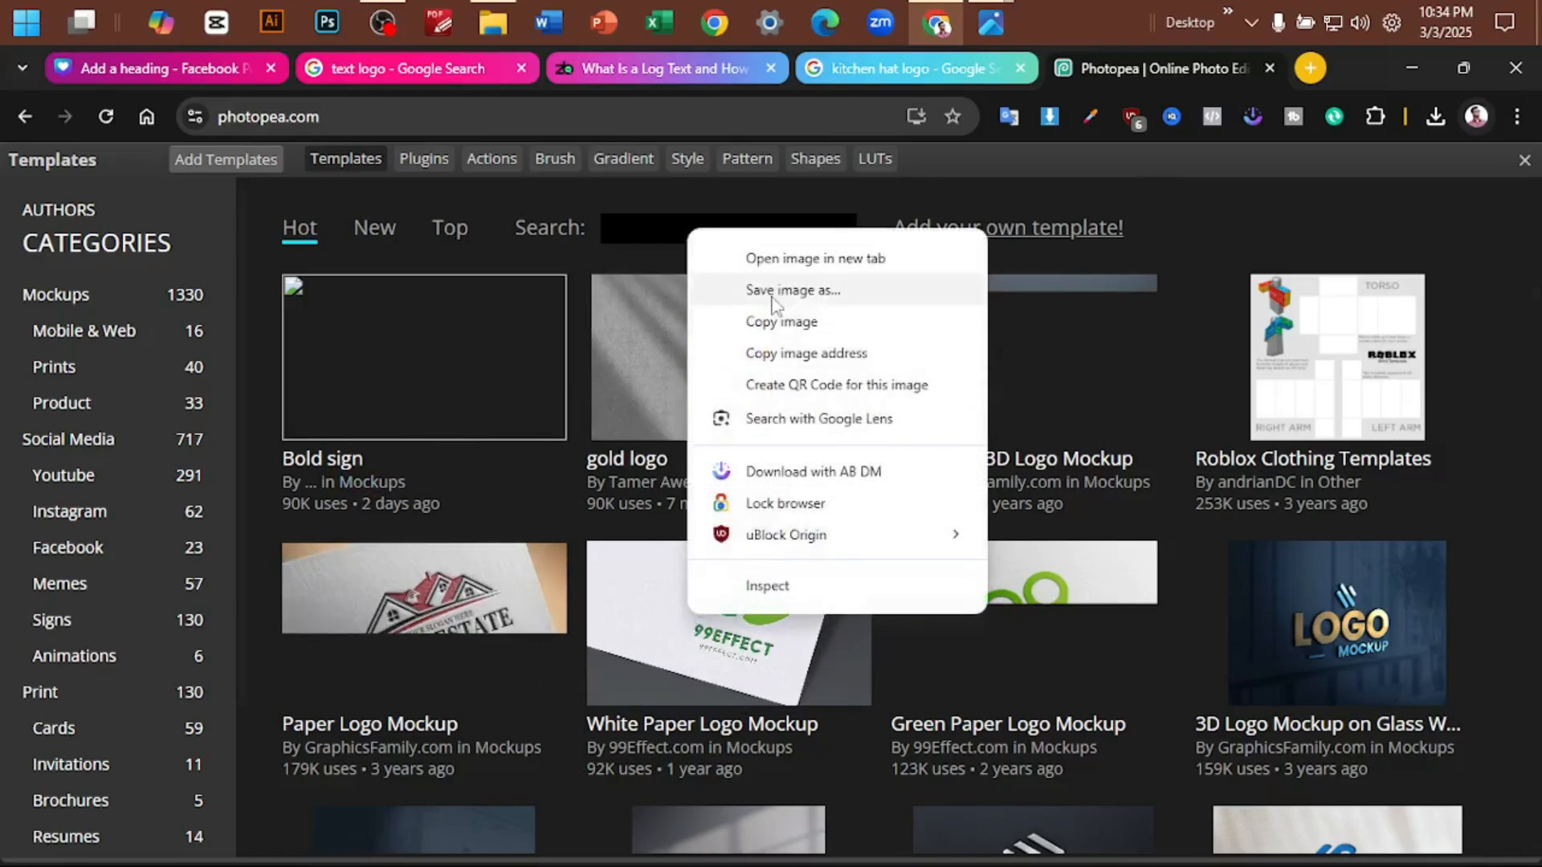
{"action": "left_click", "coordinate": [813, 259]}
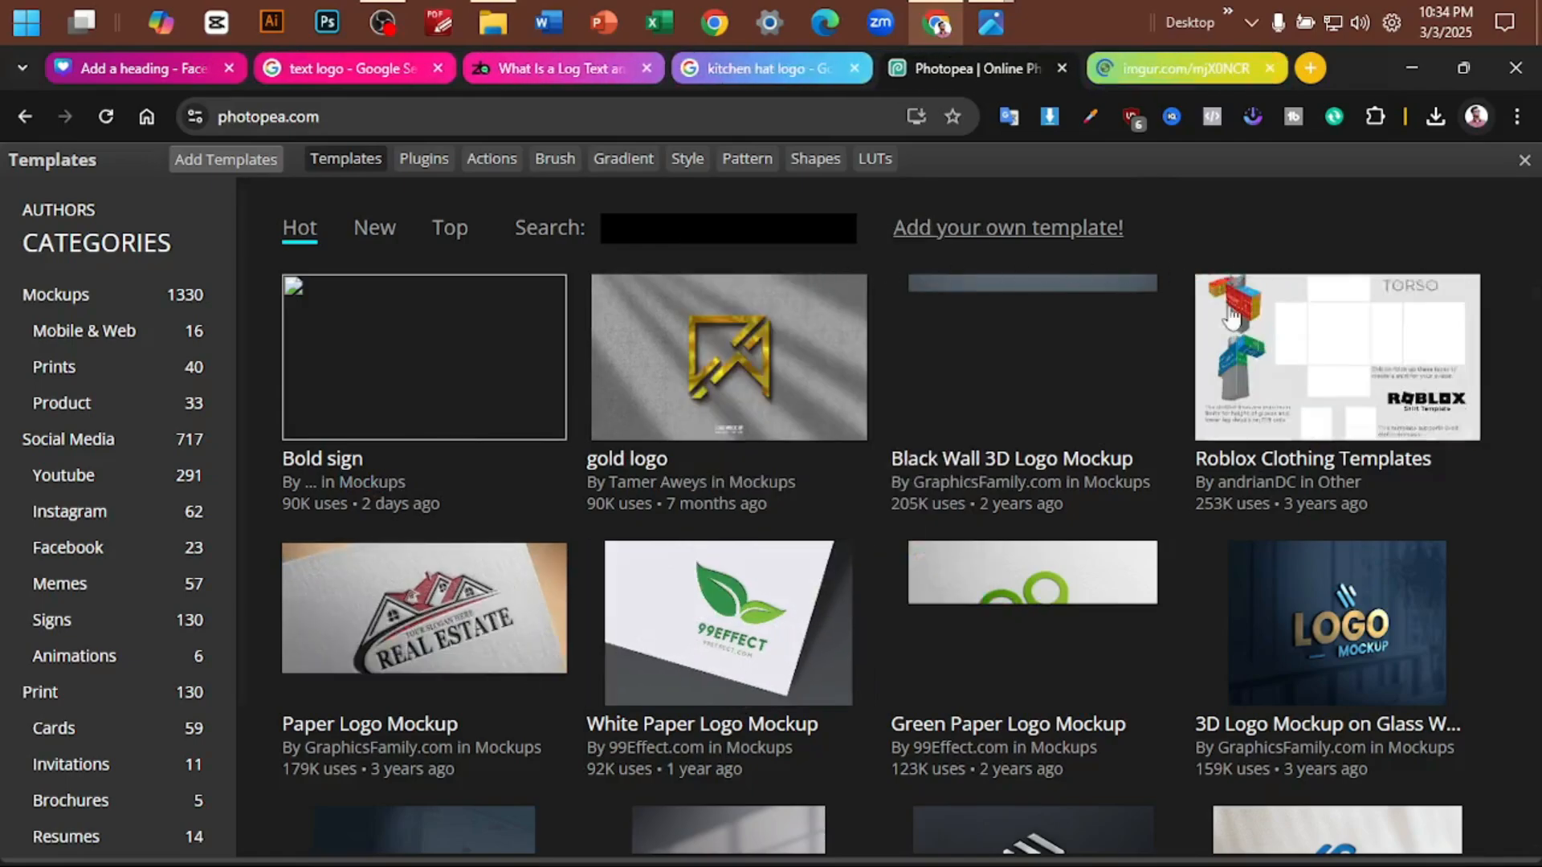
{"action": "scroll", "coordinate": [461, 550], "scroll_direction": "down", "scroll_amount": 1}
{"action": "scroll", "coordinate": [462, 550], "scroll_direction": "down", "scroll_amount": 1}
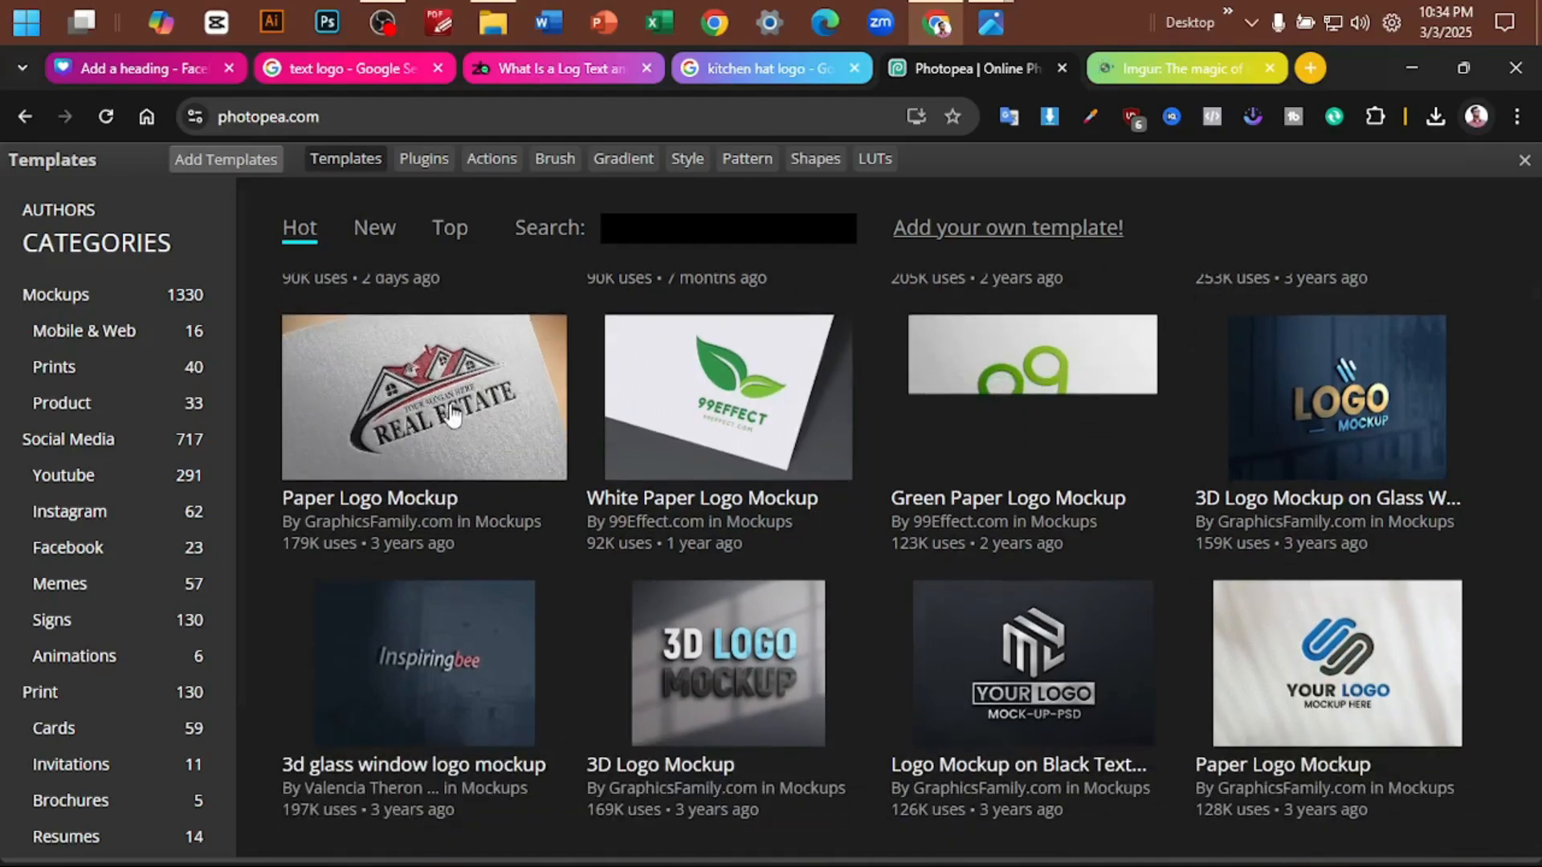
{"action": "right_click", "coordinate": [443, 390]}
{"action": "left_click", "coordinate": [635, 427]}
- Load the preview images of the blue-and-black Paper Logo Mockup and the 3D Logo Mockup on Glass Wall in new tabs
{"action": "scroll", "coordinate": [637, 436], "scroll_direction": "down", "scroll_amount": 4}
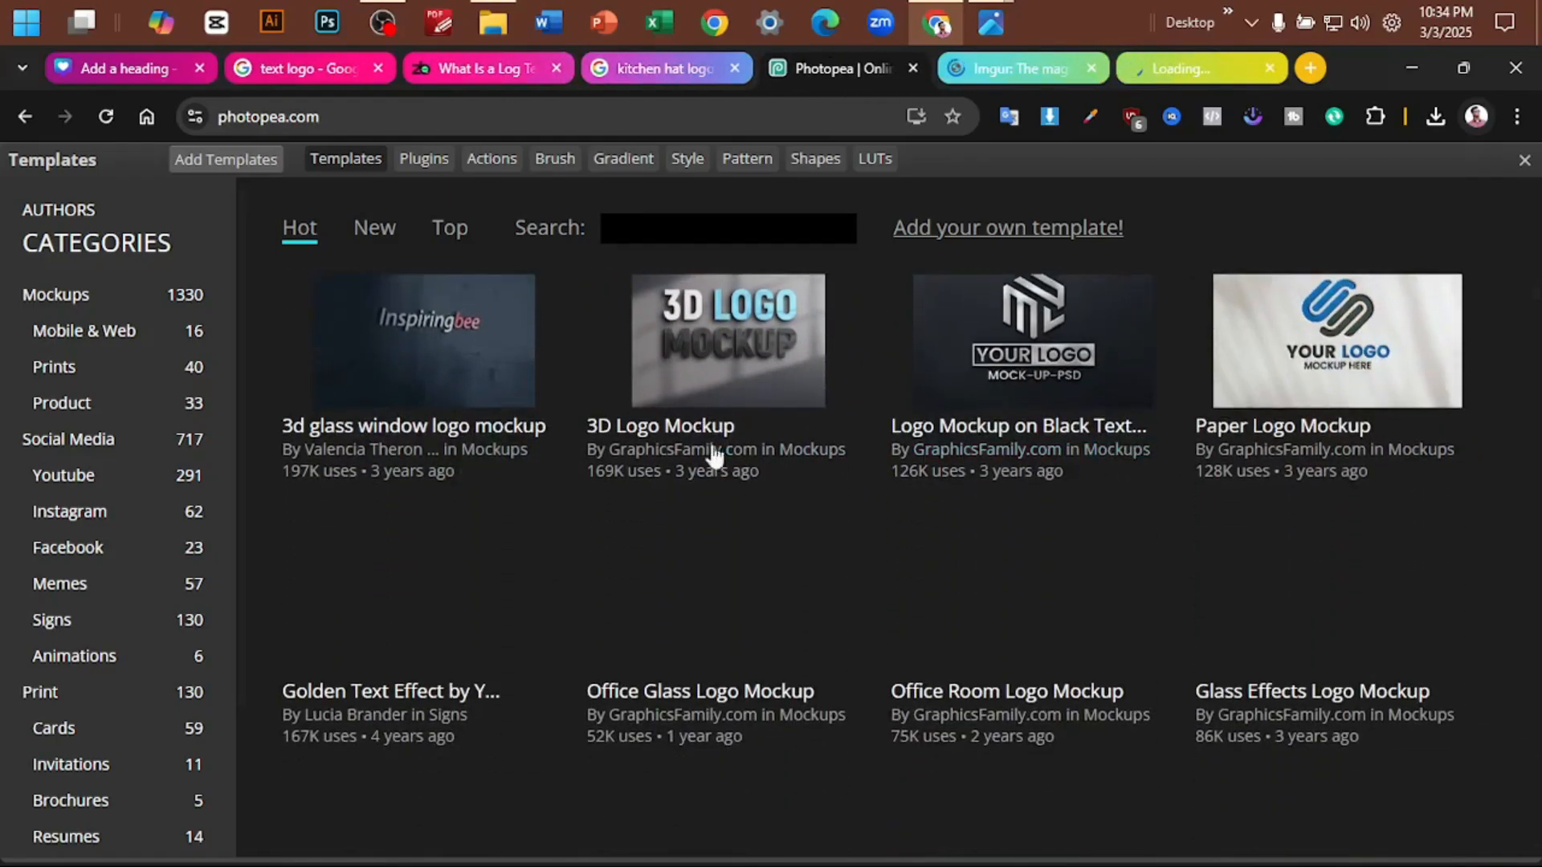
{"action": "scroll", "coordinate": [706, 447], "scroll_direction": "up", "scroll_amount": 3}
{"action": "right_click", "coordinate": [1329, 579]}
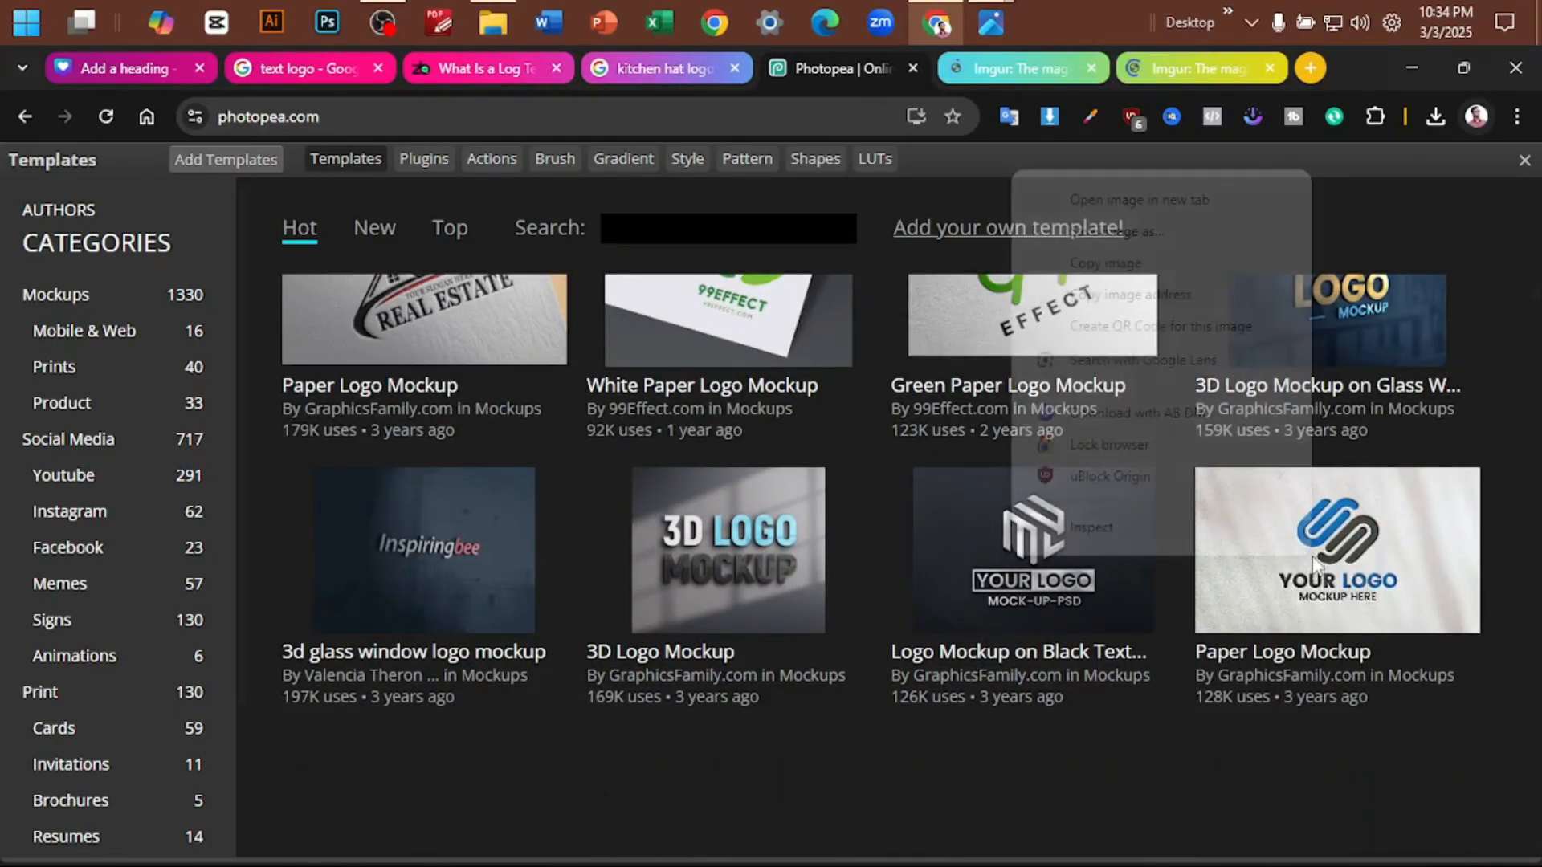
{"action": "left_click", "coordinate": [1196, 202]}
{"action": "scroll", "coordinate": [1215, 265], "scroll_direction": "up", "scroll_amount": 2}
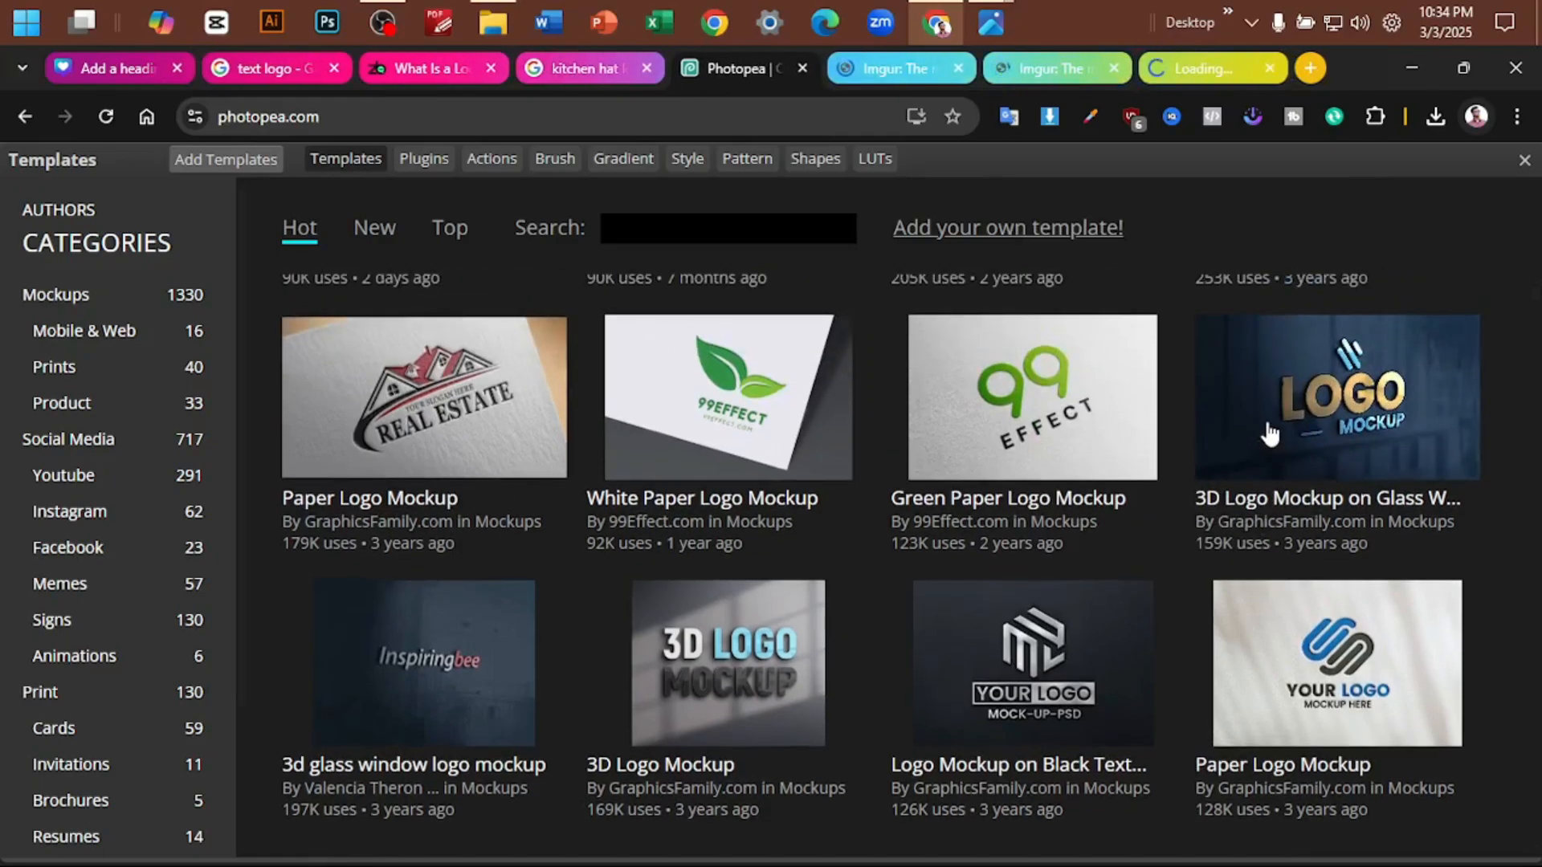
{"action": "right_click", "coordinate": [1328, 400]}
{"action": "left_click", "coordinate": [1159, 428]}
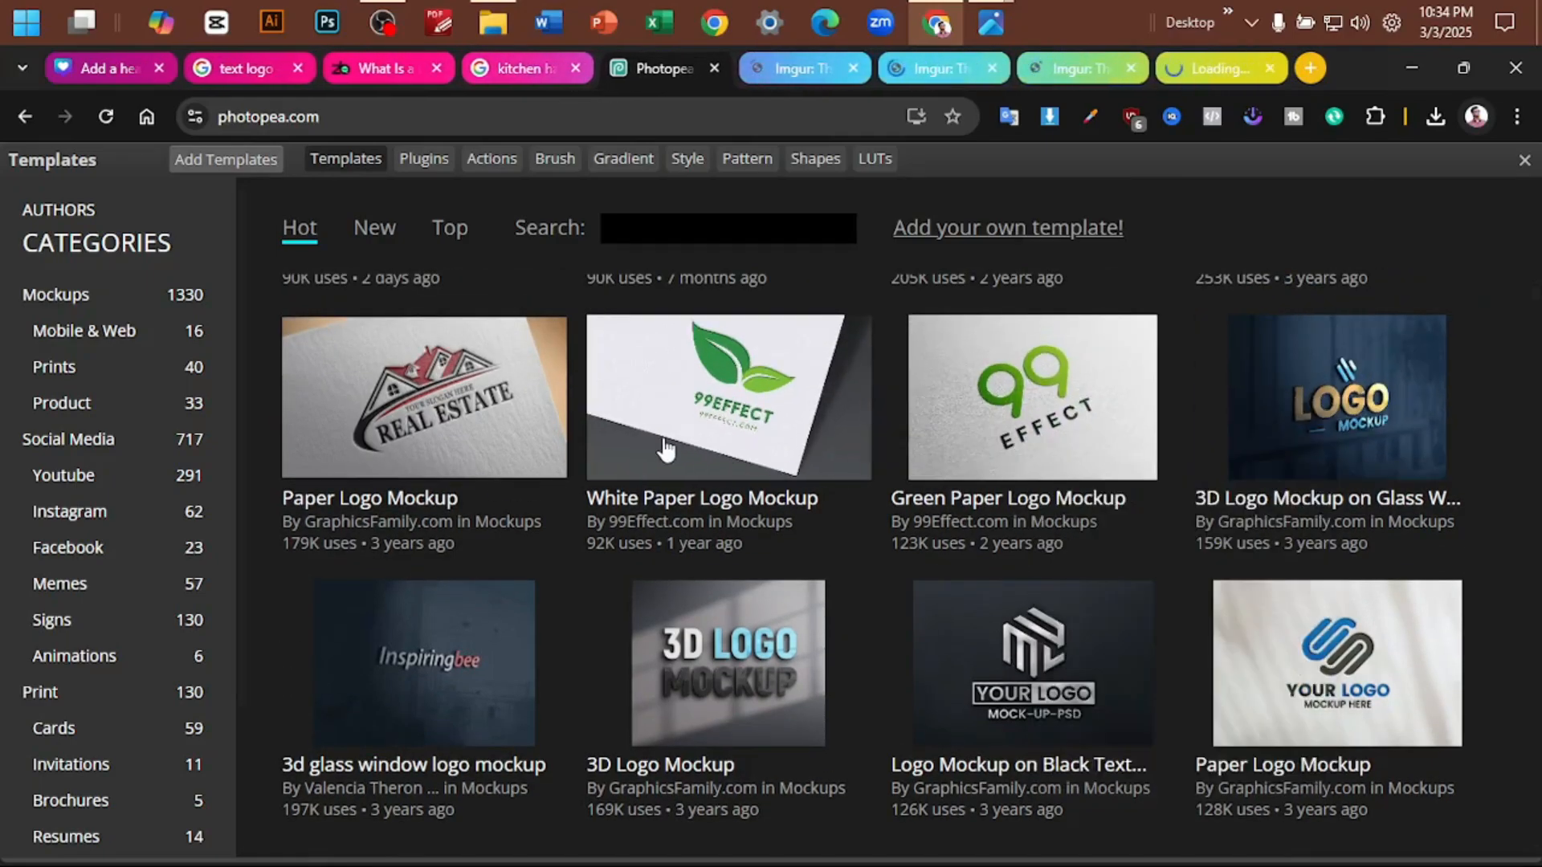
{"action": "scroll", "coordinate": [889, 420], "scroll_direction": "up", "scroll_amount": 4}
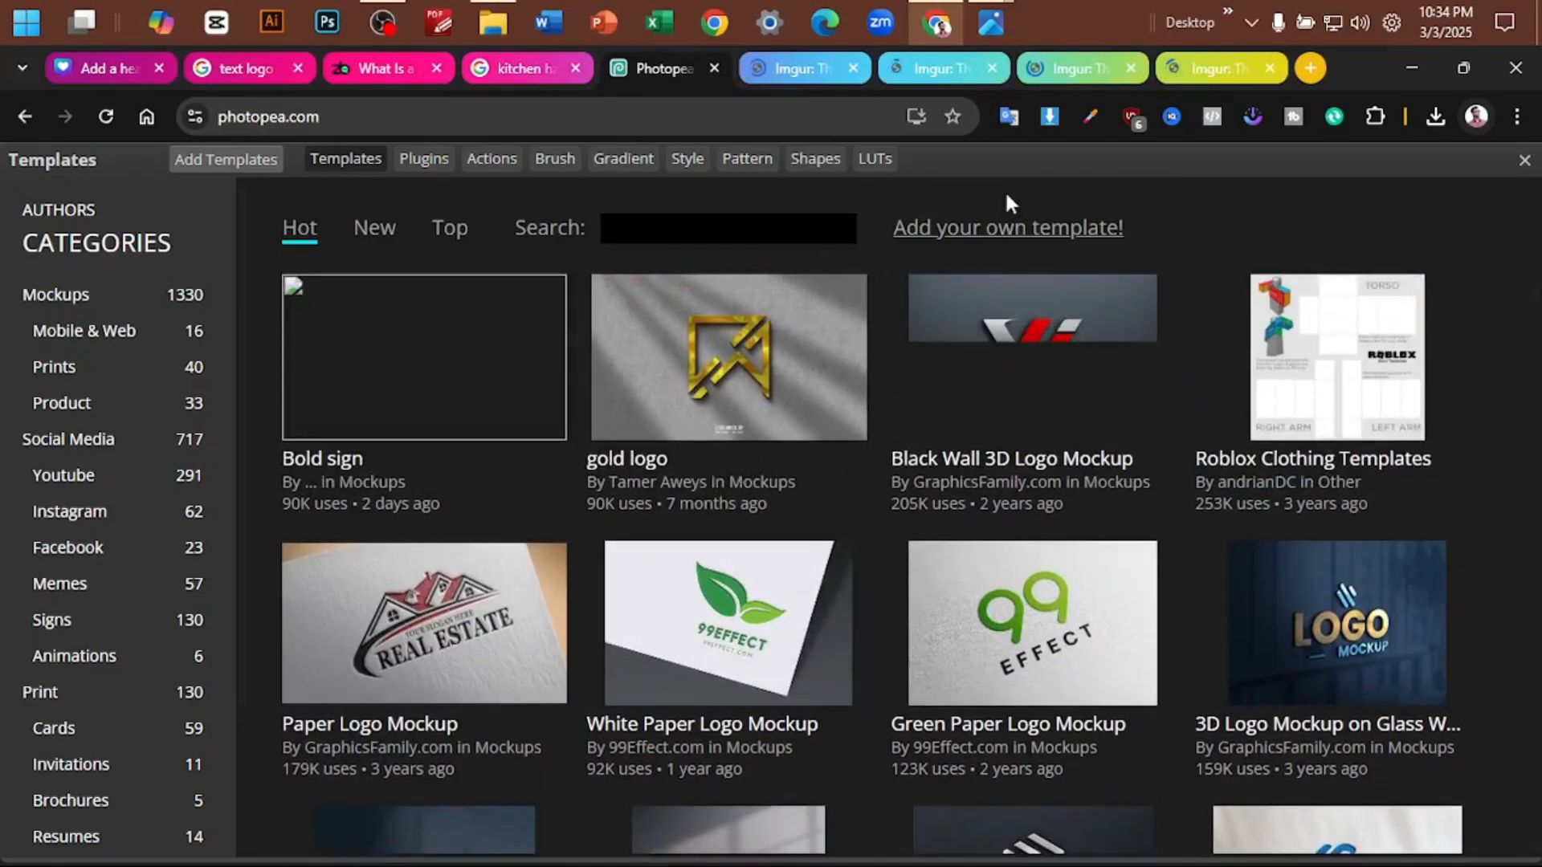
- Check the Imgur tabs holding the mockup preview images
{"action": "left_click", "coordinate": [912, 77]}
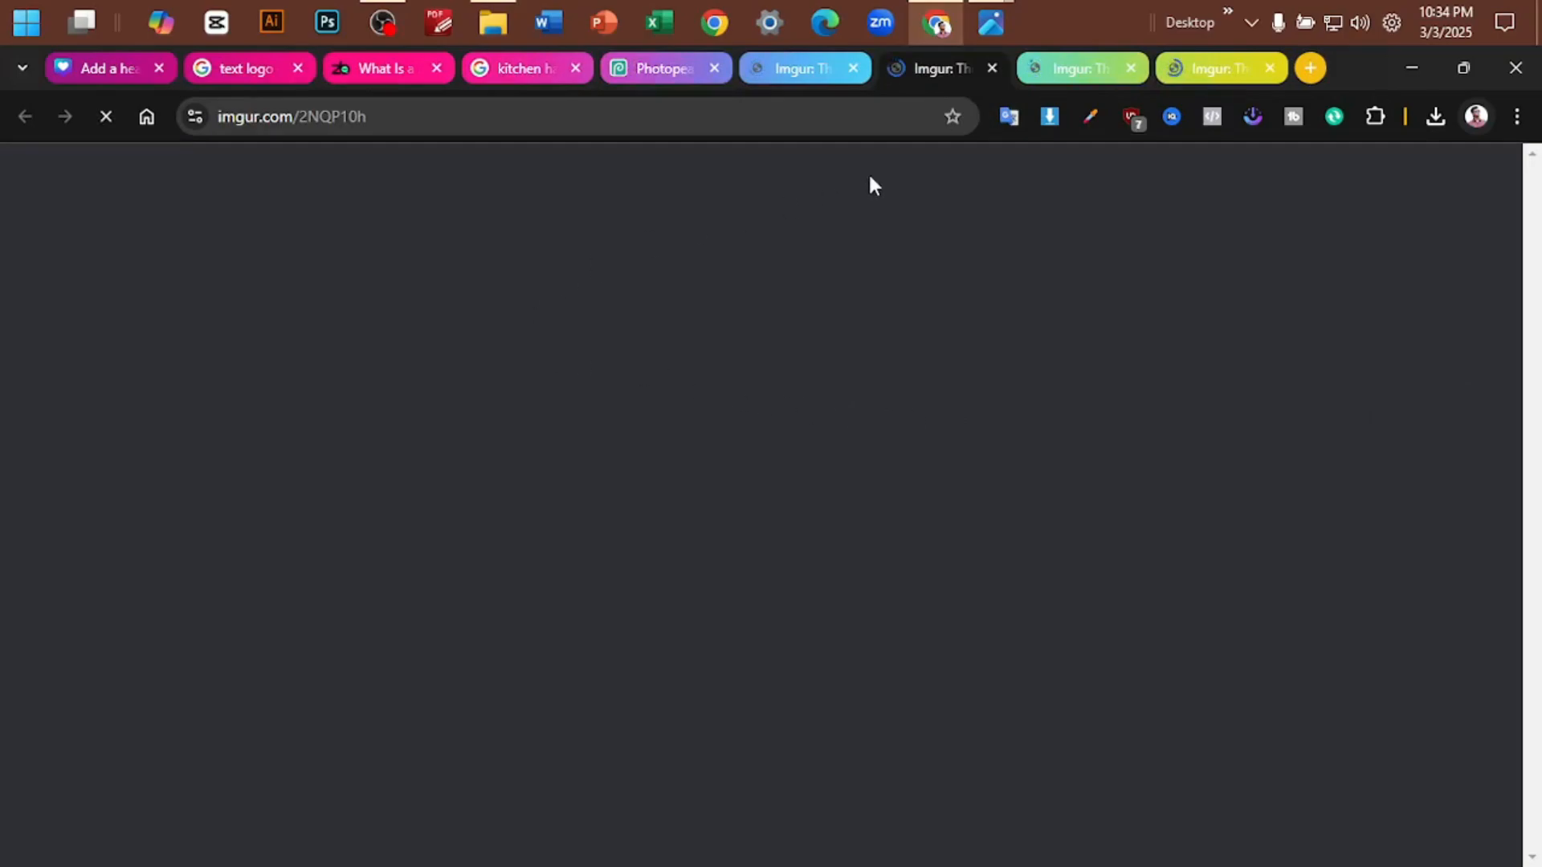
{"action": "left_click", "coordinate": [782, 76]}
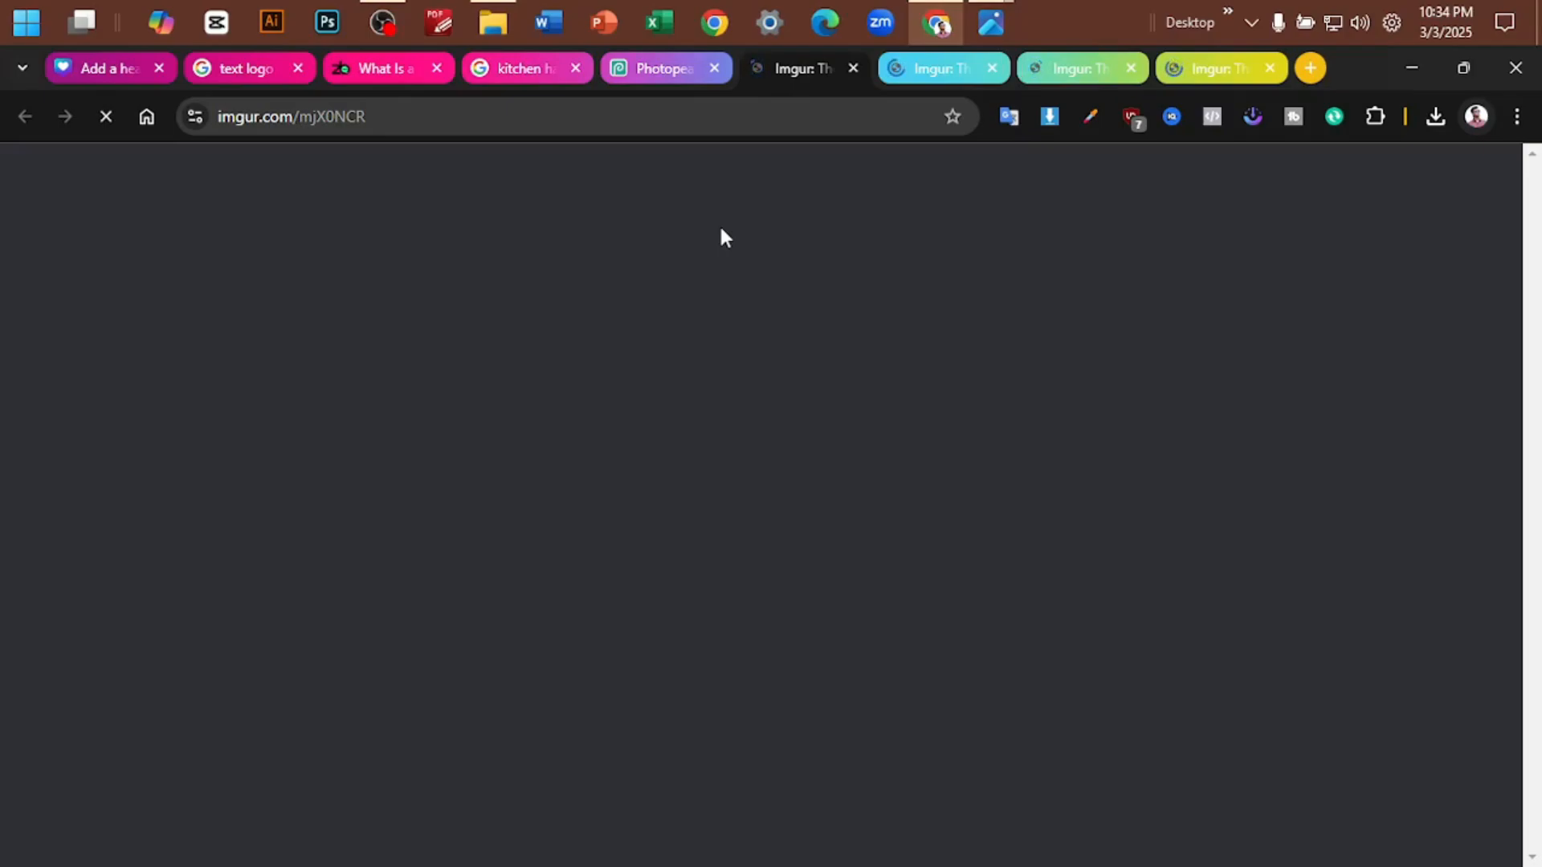
{"action": "left_click", "coordinate": [916, 68]}
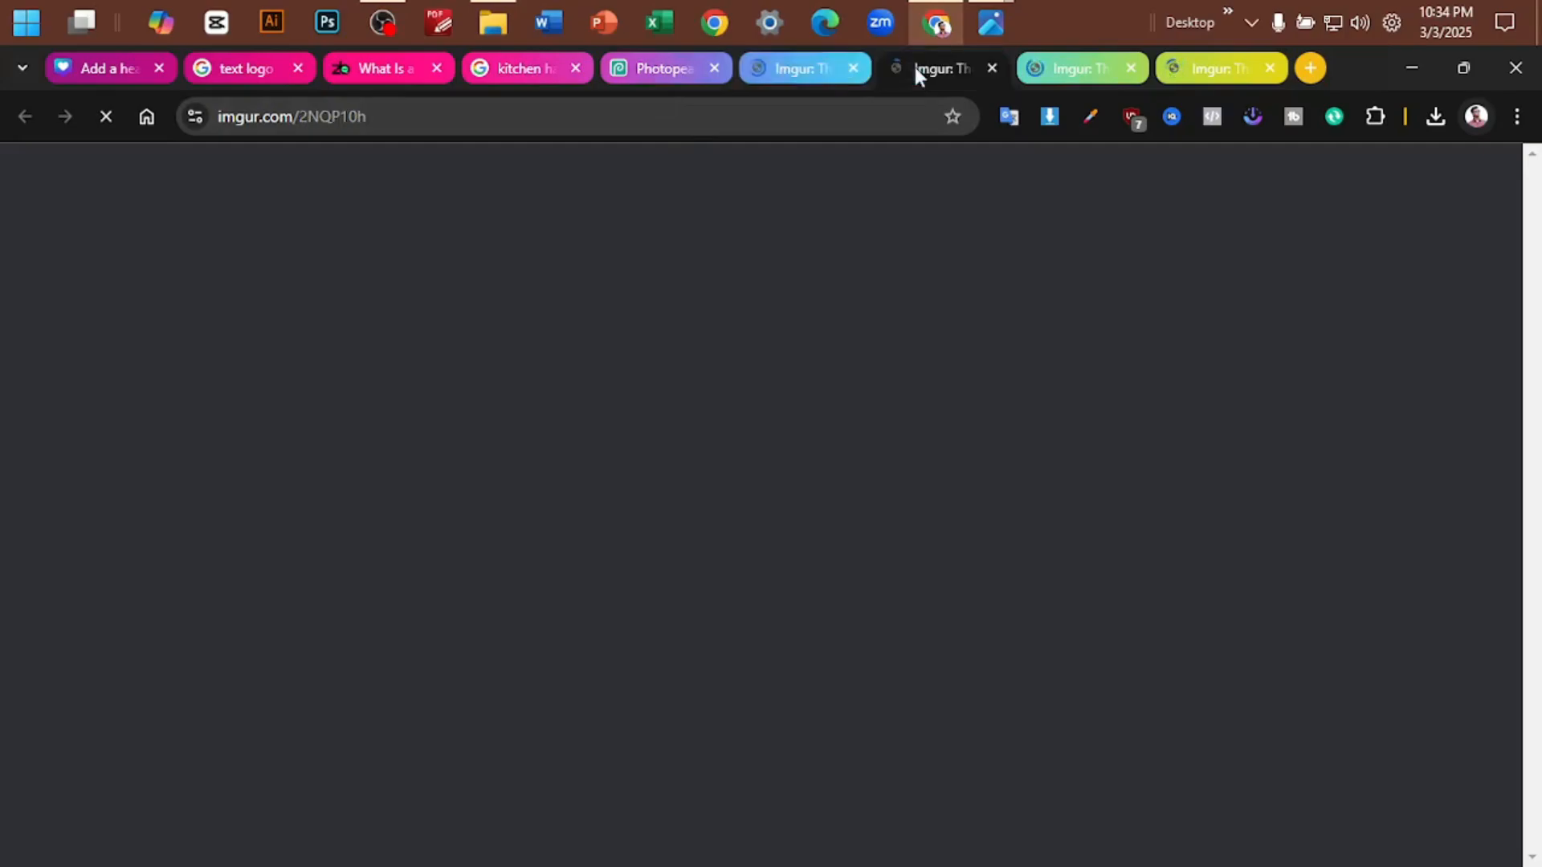
{"action": "left_click", "coordinate": [816, 70]}
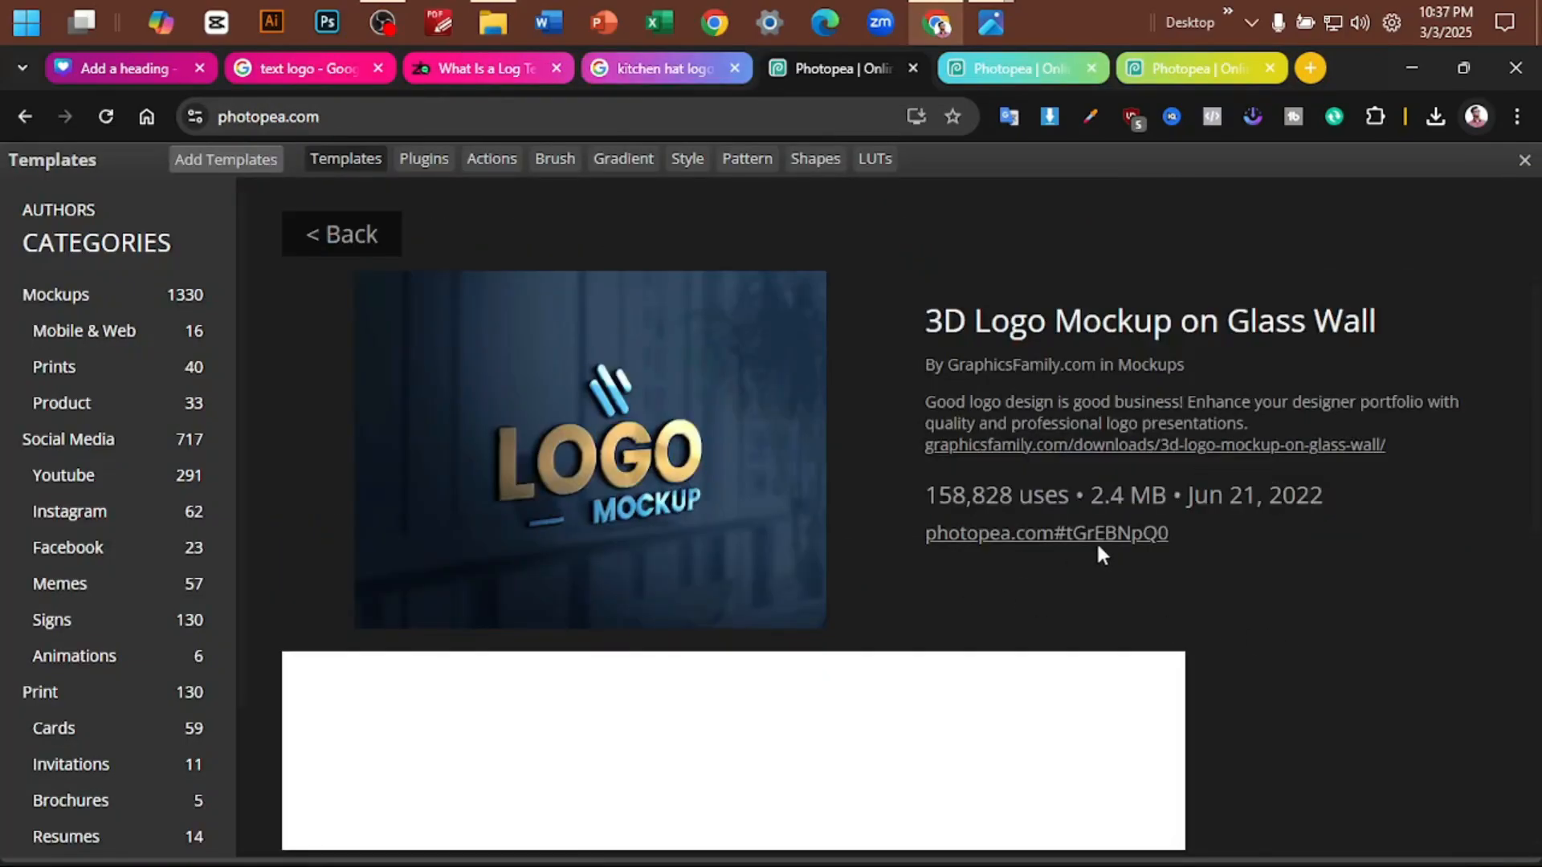
- Open the 3D Logo Mockup on Glass Wall template for editing and switch to the real estate Logo Mock-up on Paper document
{"action": "left_click", "coordinate": [1096, 540]}
{"action": "left_click", "coordinate": [1211, 73]}
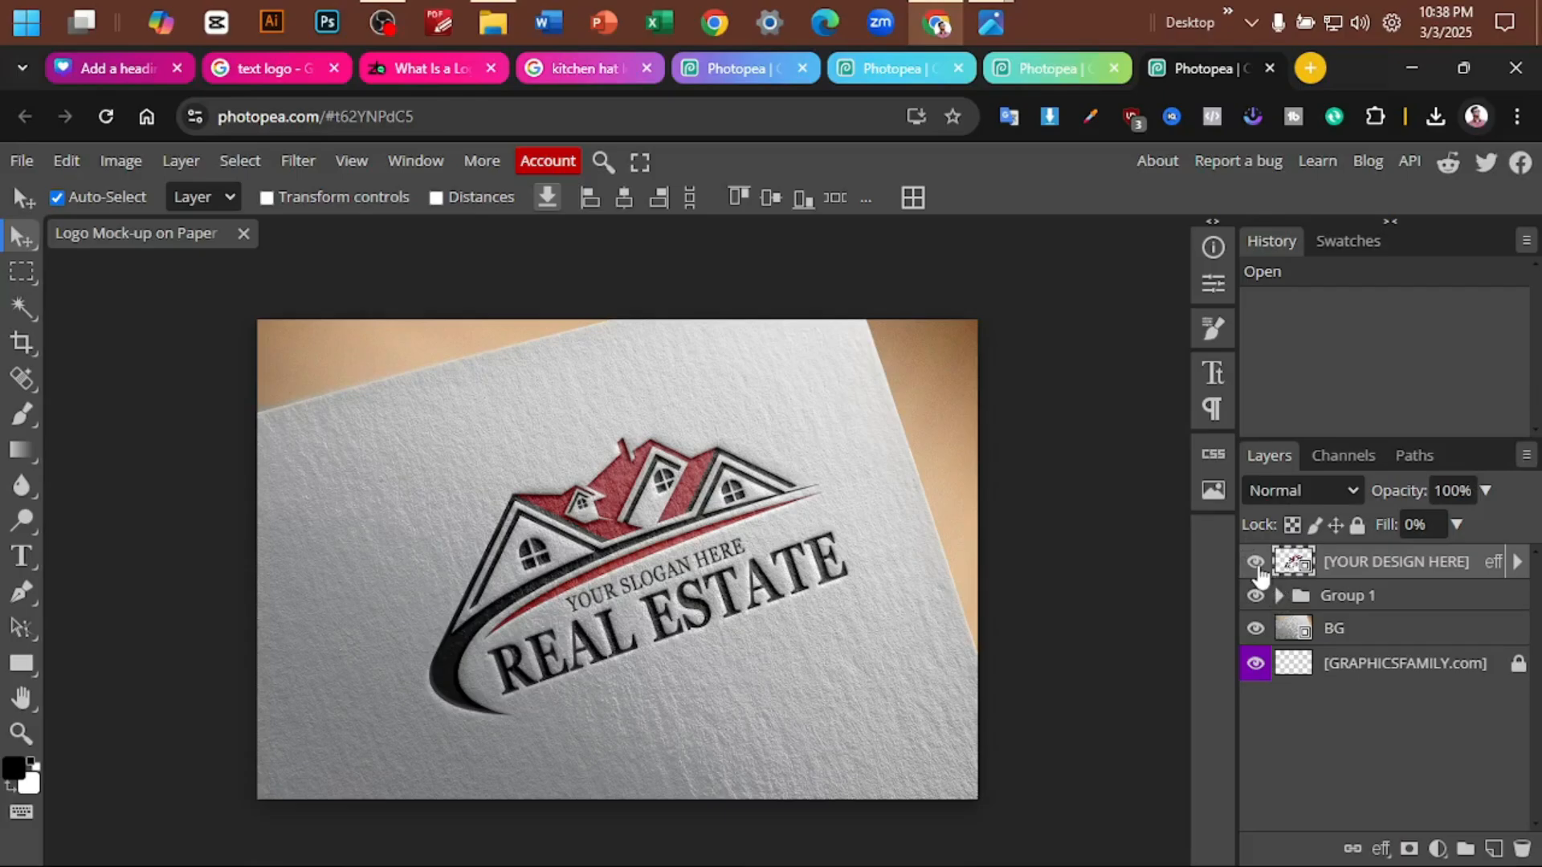
{"action": "key", "text": "Print"}
{"action": "left_click_drag", "start_coordinate": [1213, 454], "coordinate": [1506, 778]}
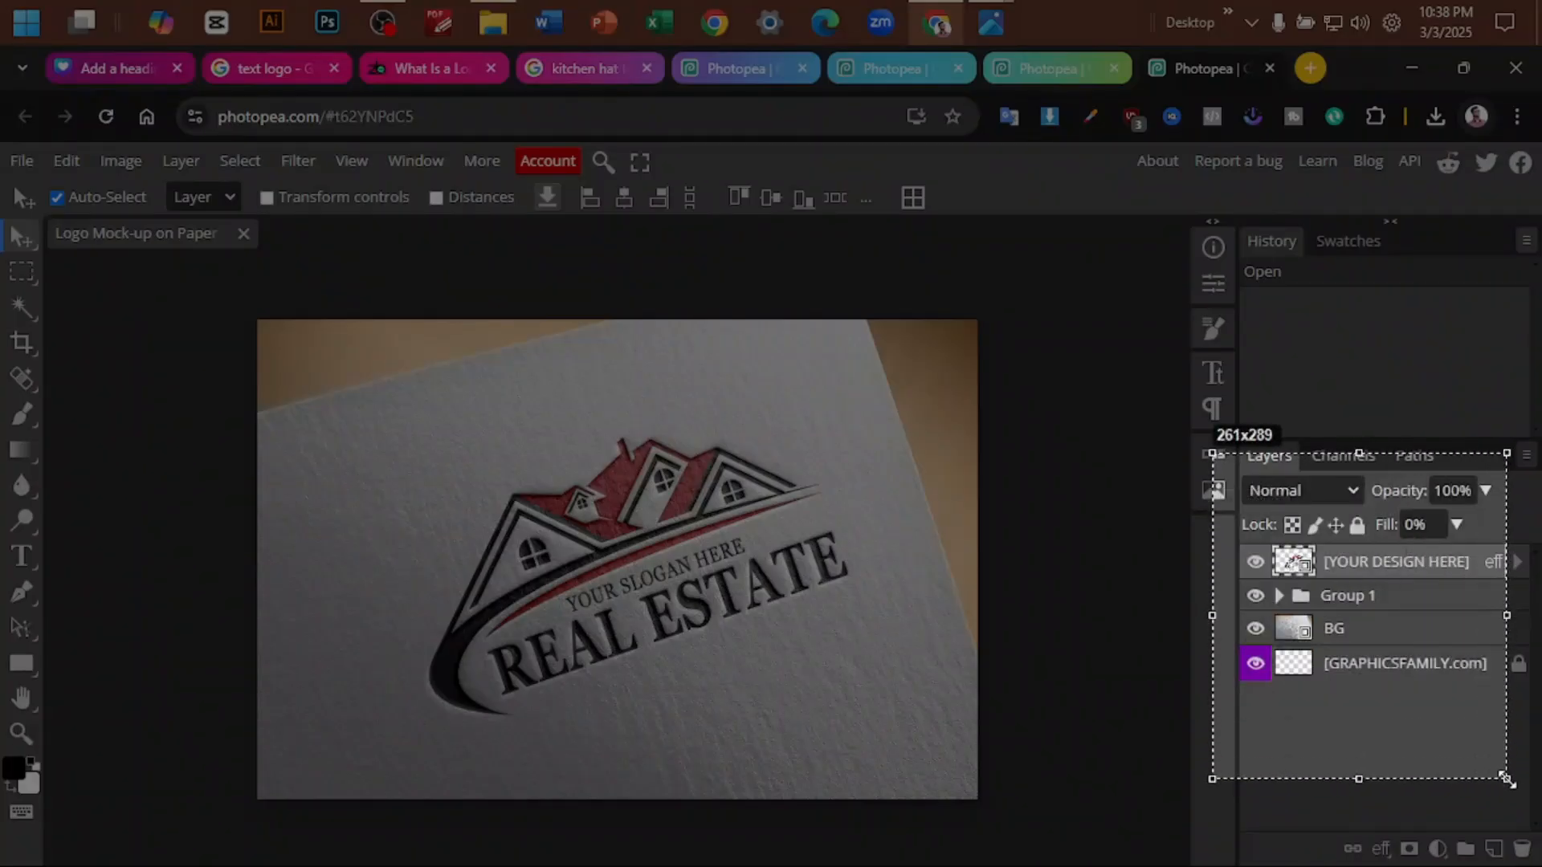
{"action": "left_click", "coordinate": [1488, 801]}
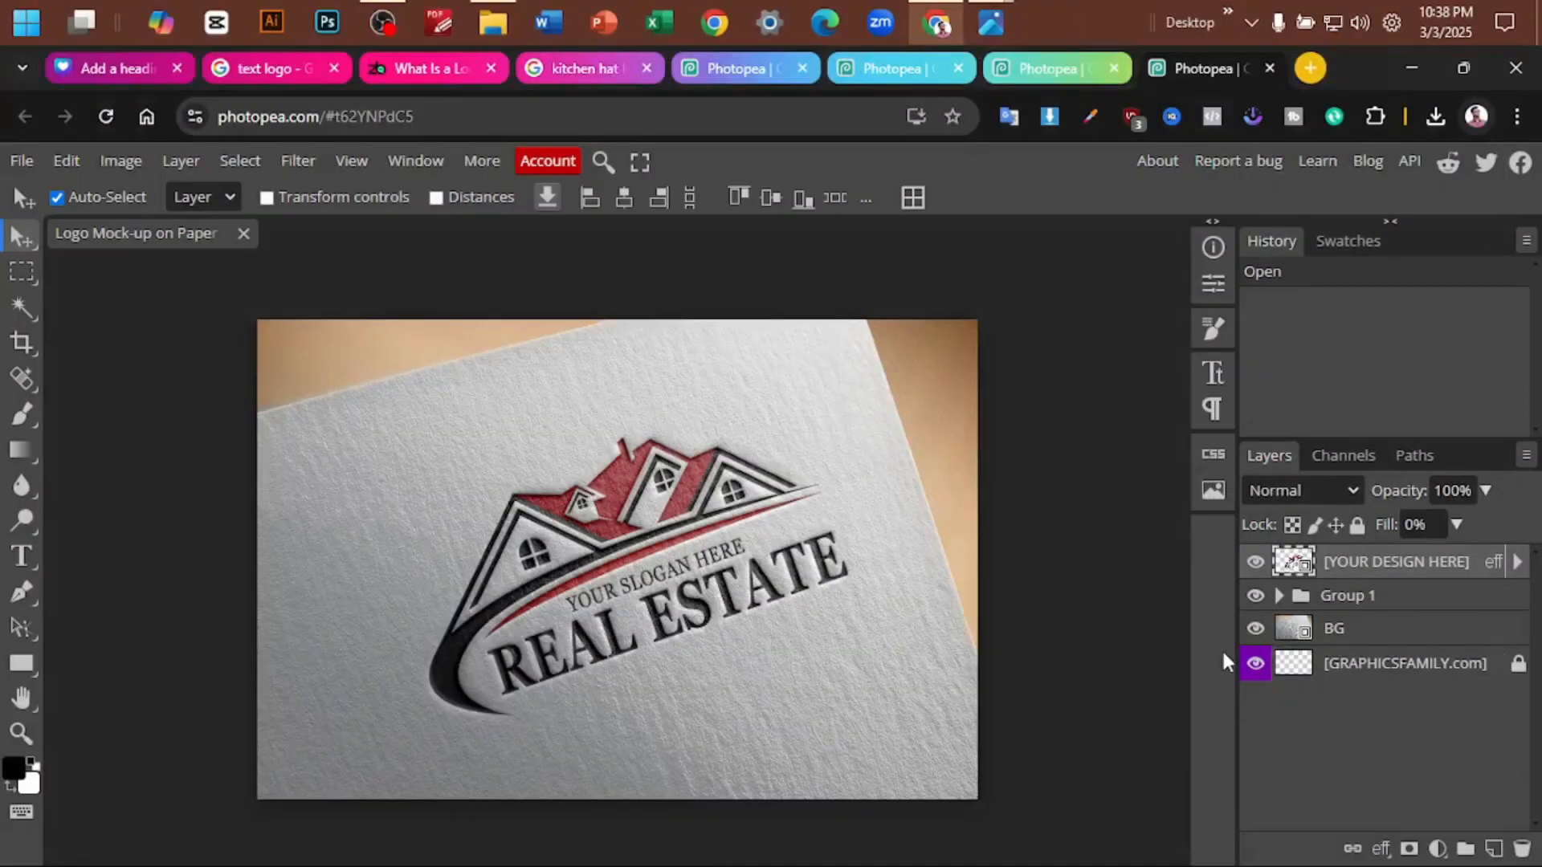
- Toggle the visibility of the [YOUR DESIGN HERE], BG and Group 1 layers to examine what each contributes to the mockup
{"action": "left_click", "coordinate": [1255, 563]}
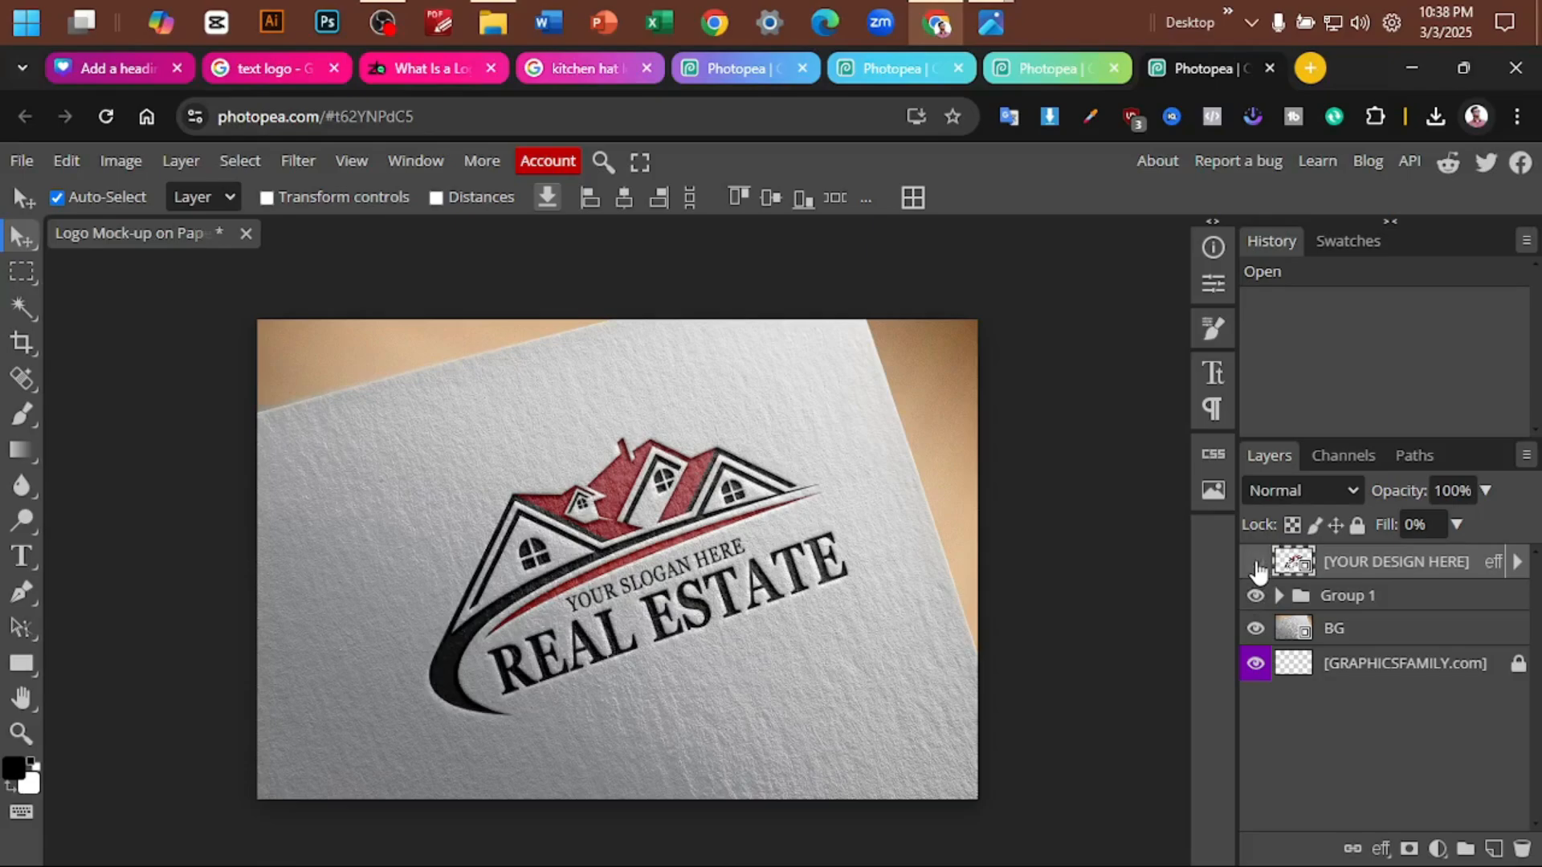
{"action": "left_click", "coordinate": [1257, 565]}
{"action": "left_click", "coordinate": [1257, 566]}
{"action": "left_click", "coordinate": [1257, 565]}
{"action": "left_click", "coordinate": [1258, 565]}
{"action": "left_click", "coordinate": [1258, 565]}
{"action": "left_click", "coordinate": [1257, 566]}
{"action": "left_click", "coordinate": [1257, 565]}
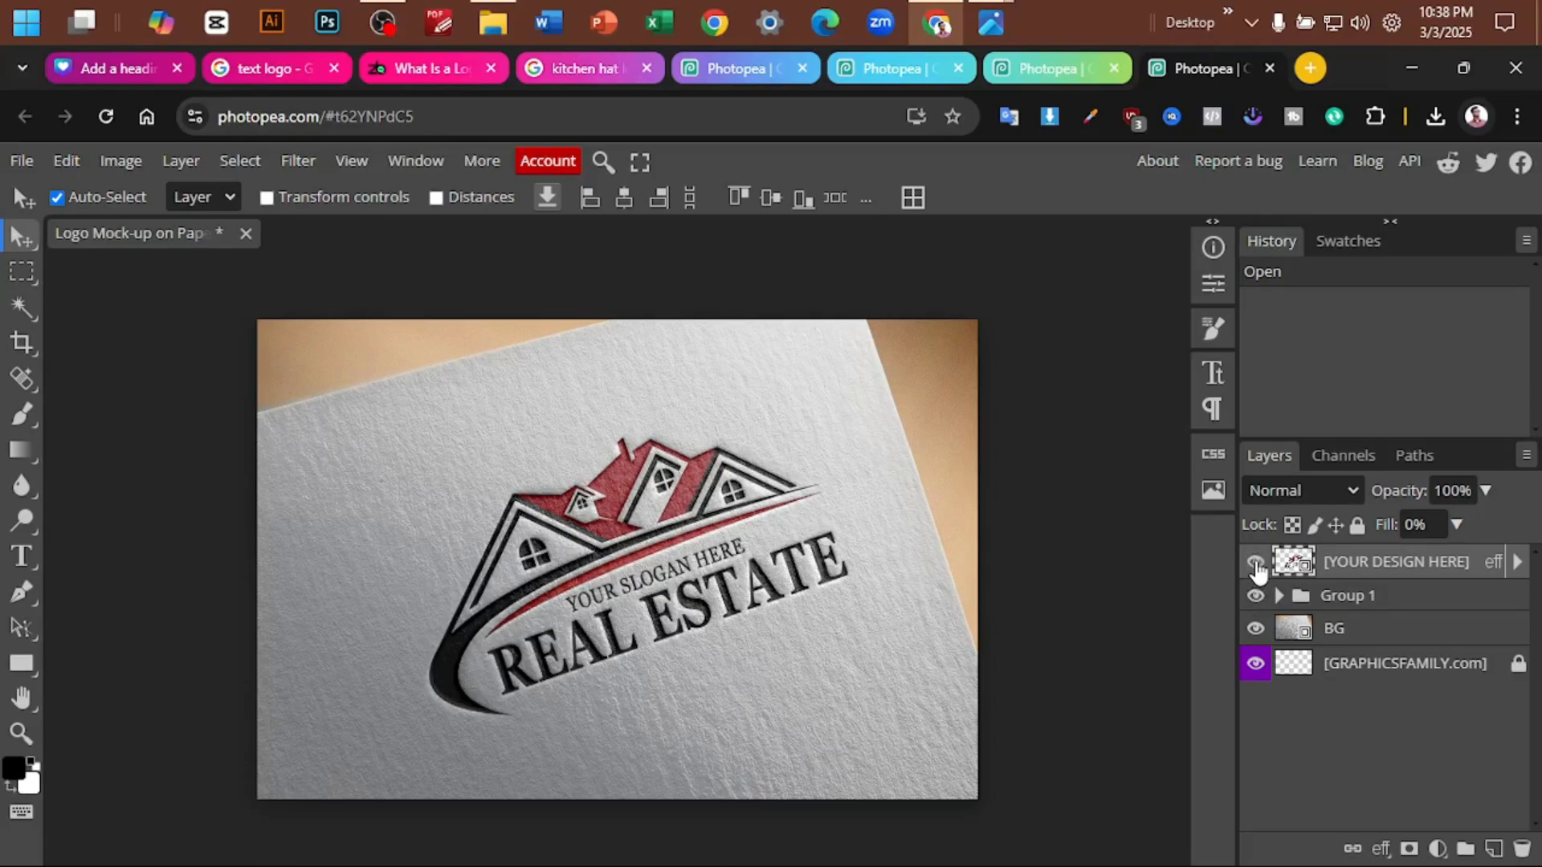
{"action": "left_click", "coordinate": [1255, 628]}
{"action": "left_click", "coordinate": [1255, 628]}
{"action": "left_click", "coordinate": [1255, 597]}
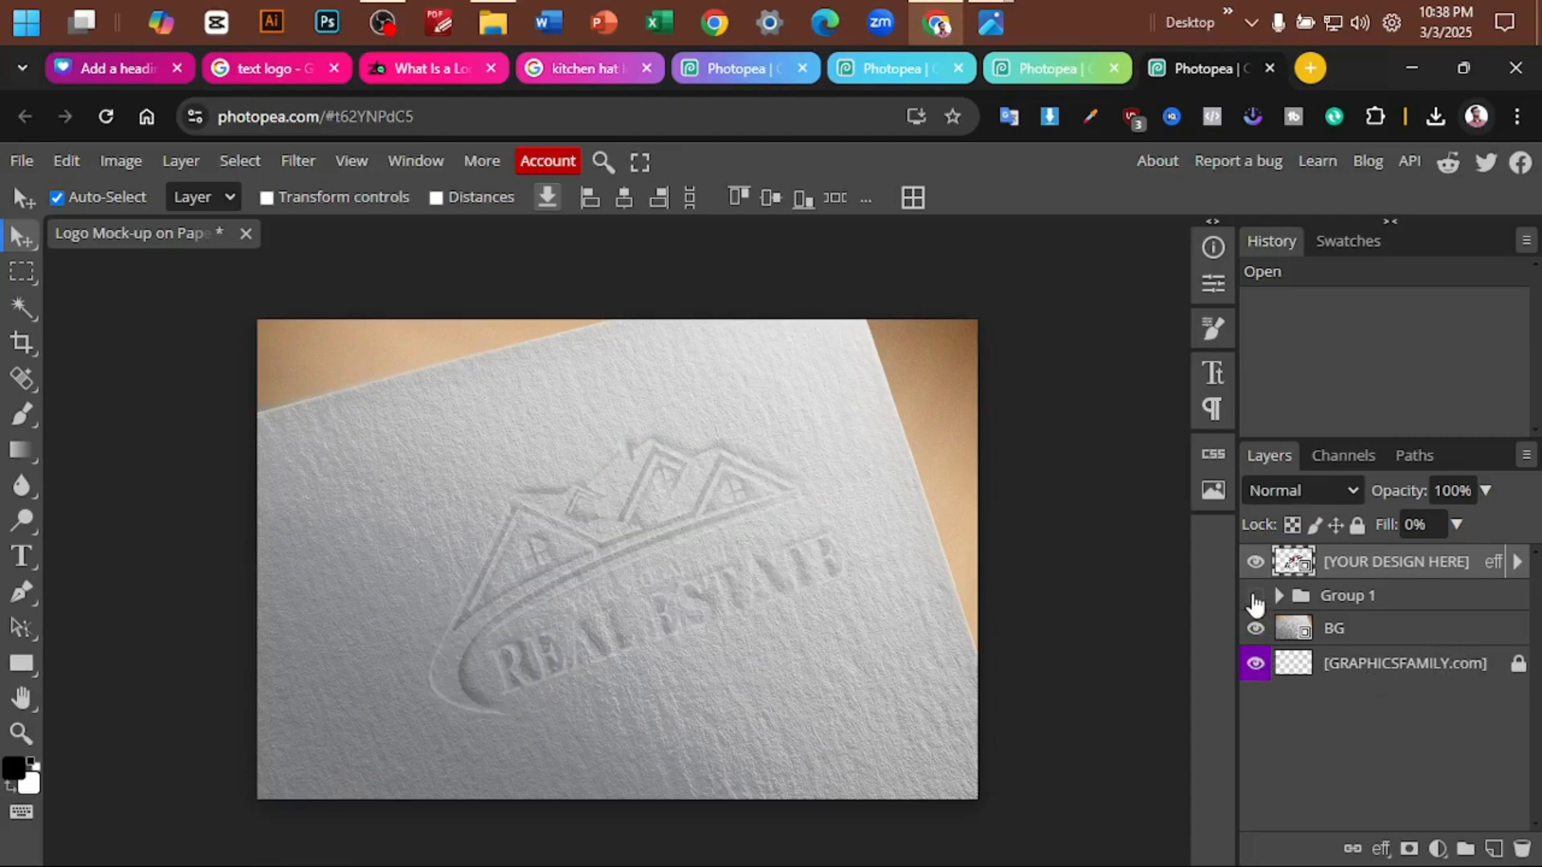
{"action": "left_click", "coordinate": [1256, 596]}
- Hide the [YOUR DESIGN HERE] layer, expand Group 1 and open the contents of its Layer 1 copy smart object
{"action": "left_click", "coordinate": [1279, 596]}
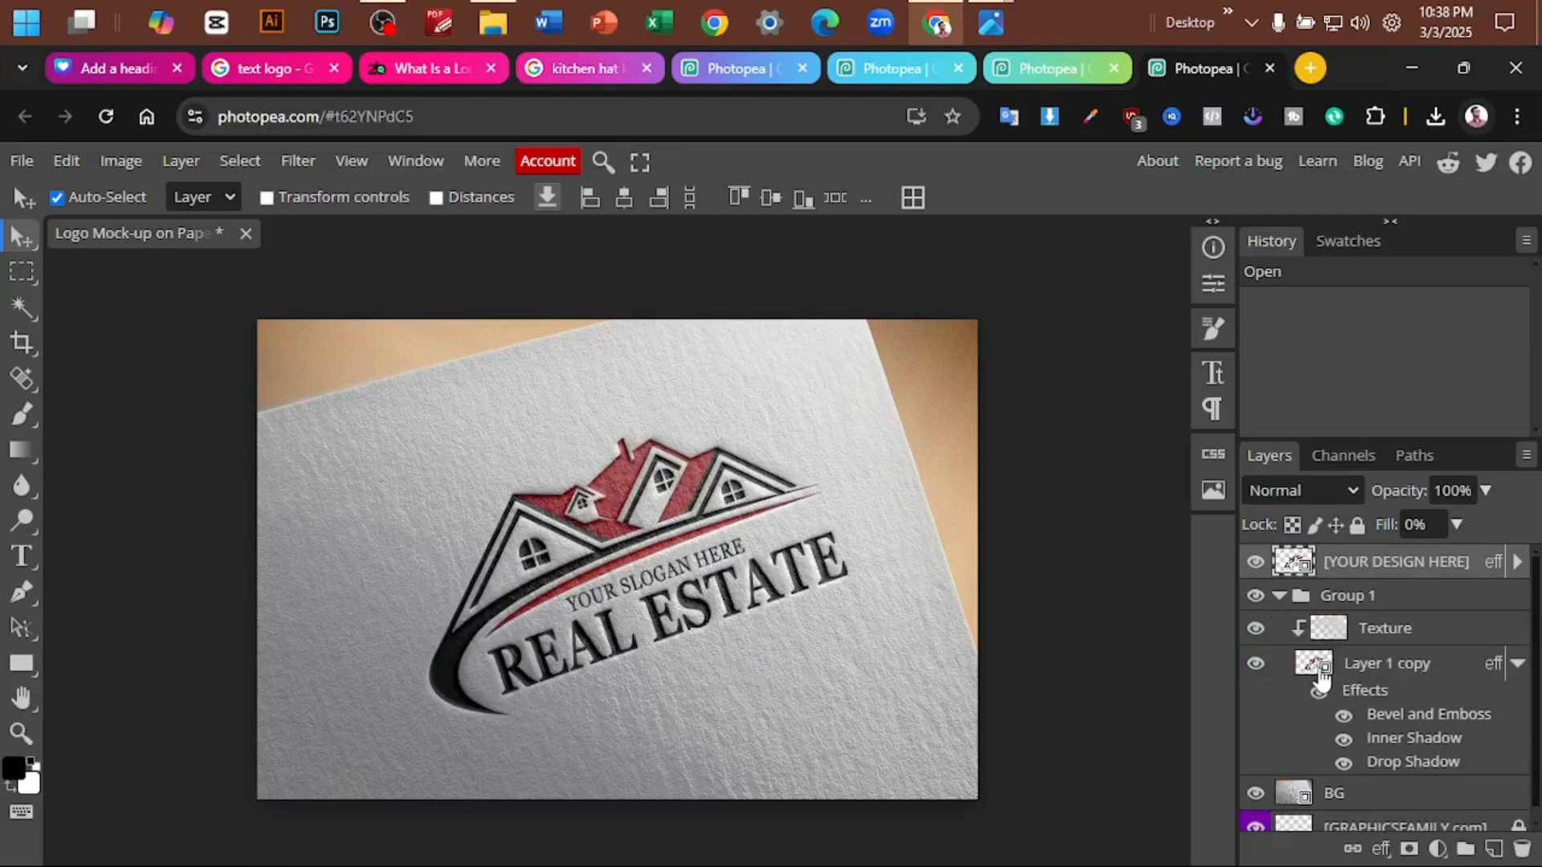
{"action": "scroll", "coordinate": [1323, 682], "scroll_direction": "down", "scroll_amount": 1}
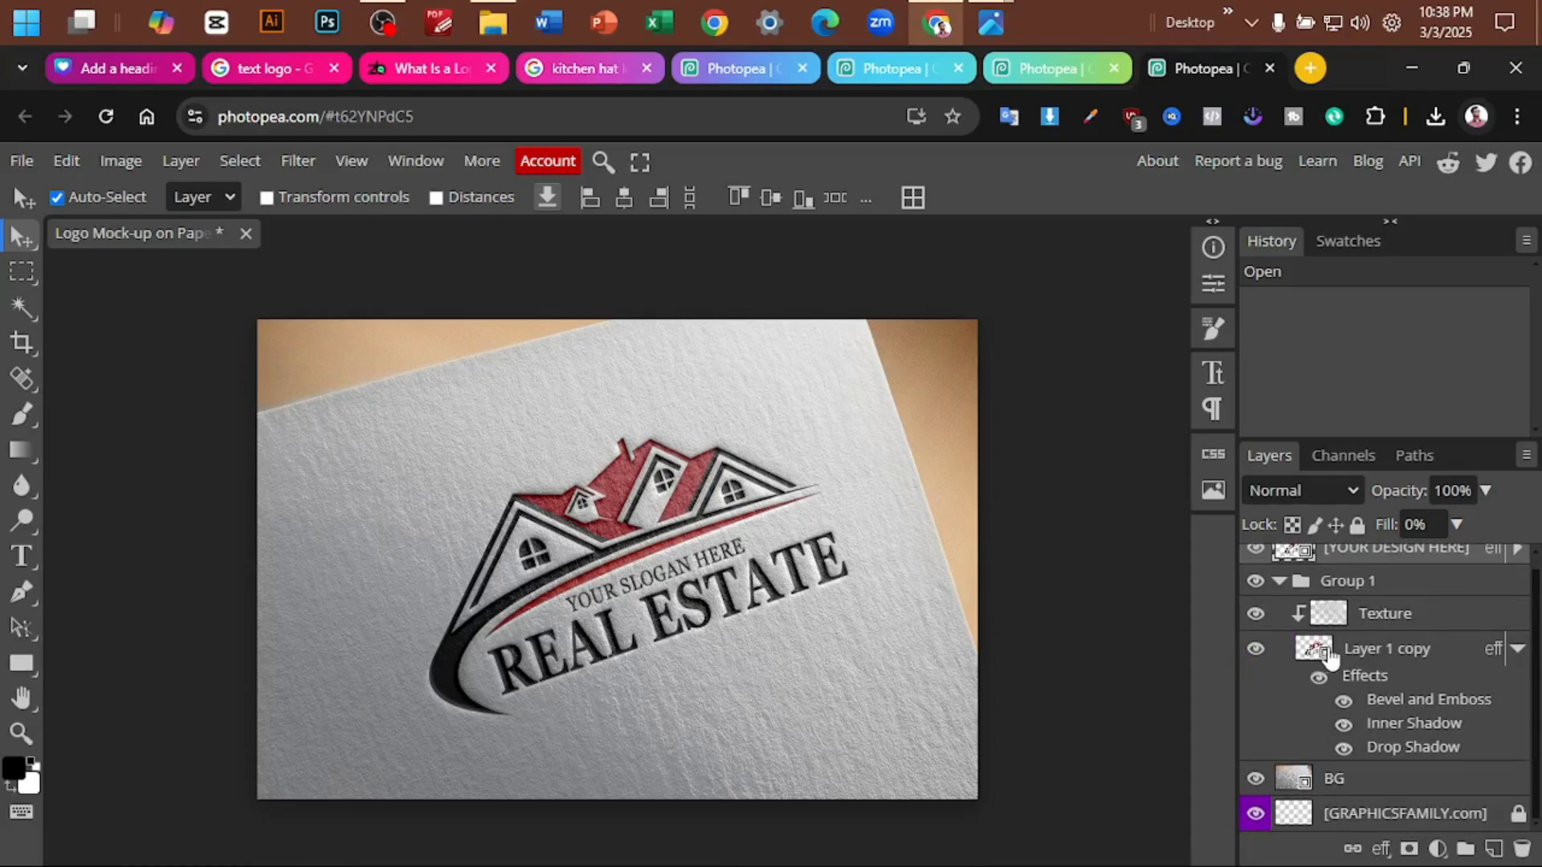
{"action": "left_click", "coordinate": [1256, 552]}
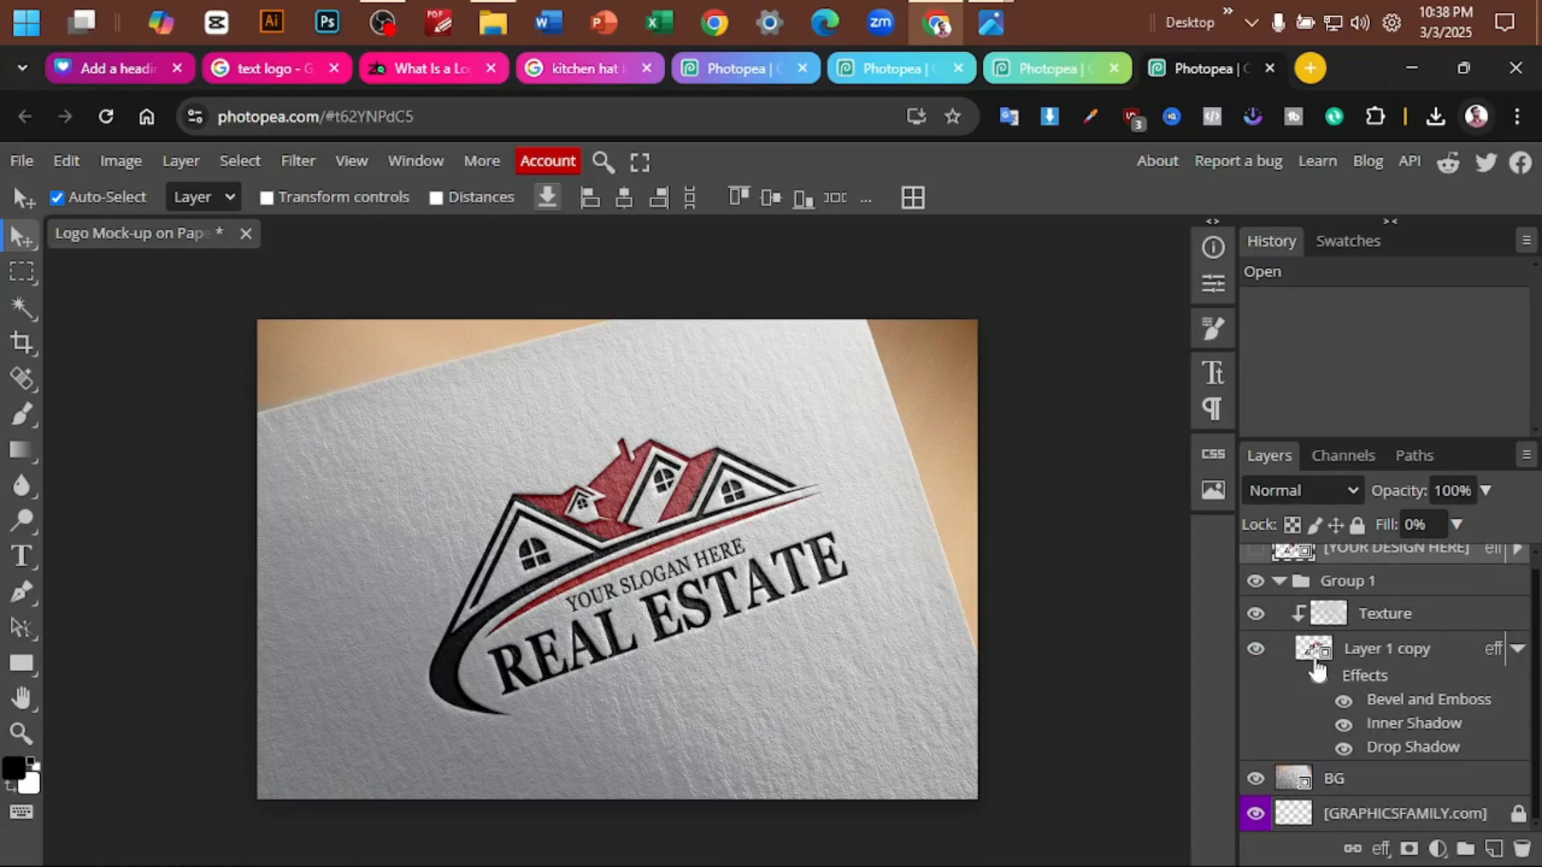
{"action": "double_click", "coordinate": [1314, 657]}
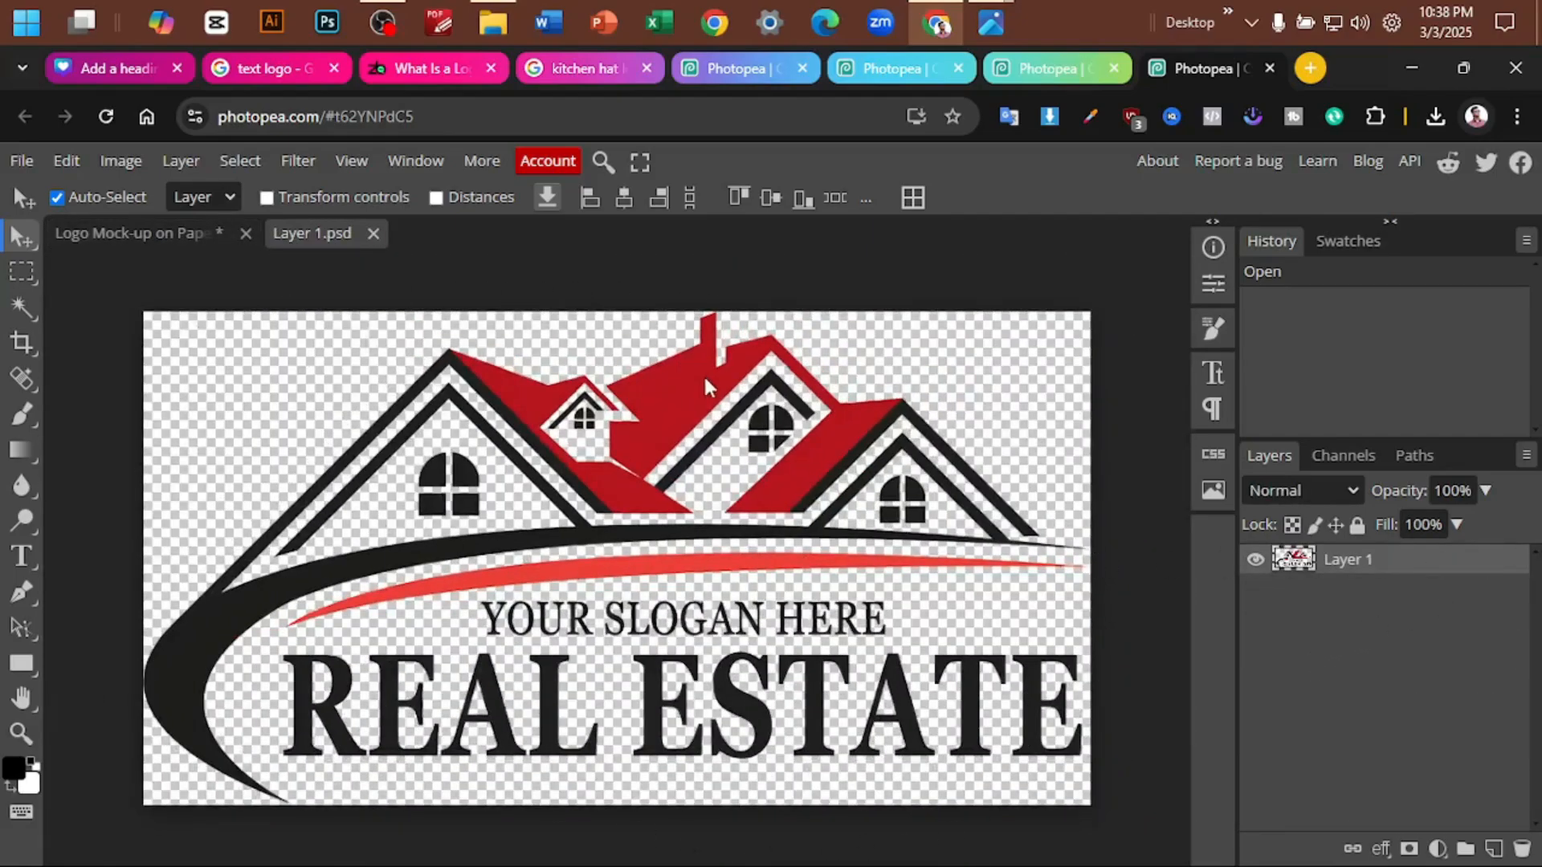
- Try to delete the real estate artwork from Layer 1.psd, shifting it on the canvas
{"action": "mouse_move", "coordinate": [631, 421]}
{"action": "left_mouse_down"}
{"action": "mouse_move", "coordinate": [559, 426]}
{"action": "mouse_move", "coordinate": [671, 426]}
{"action": "mouse_move", "coordinate": [615, 434]}
{"action": "left_mouse_up"}
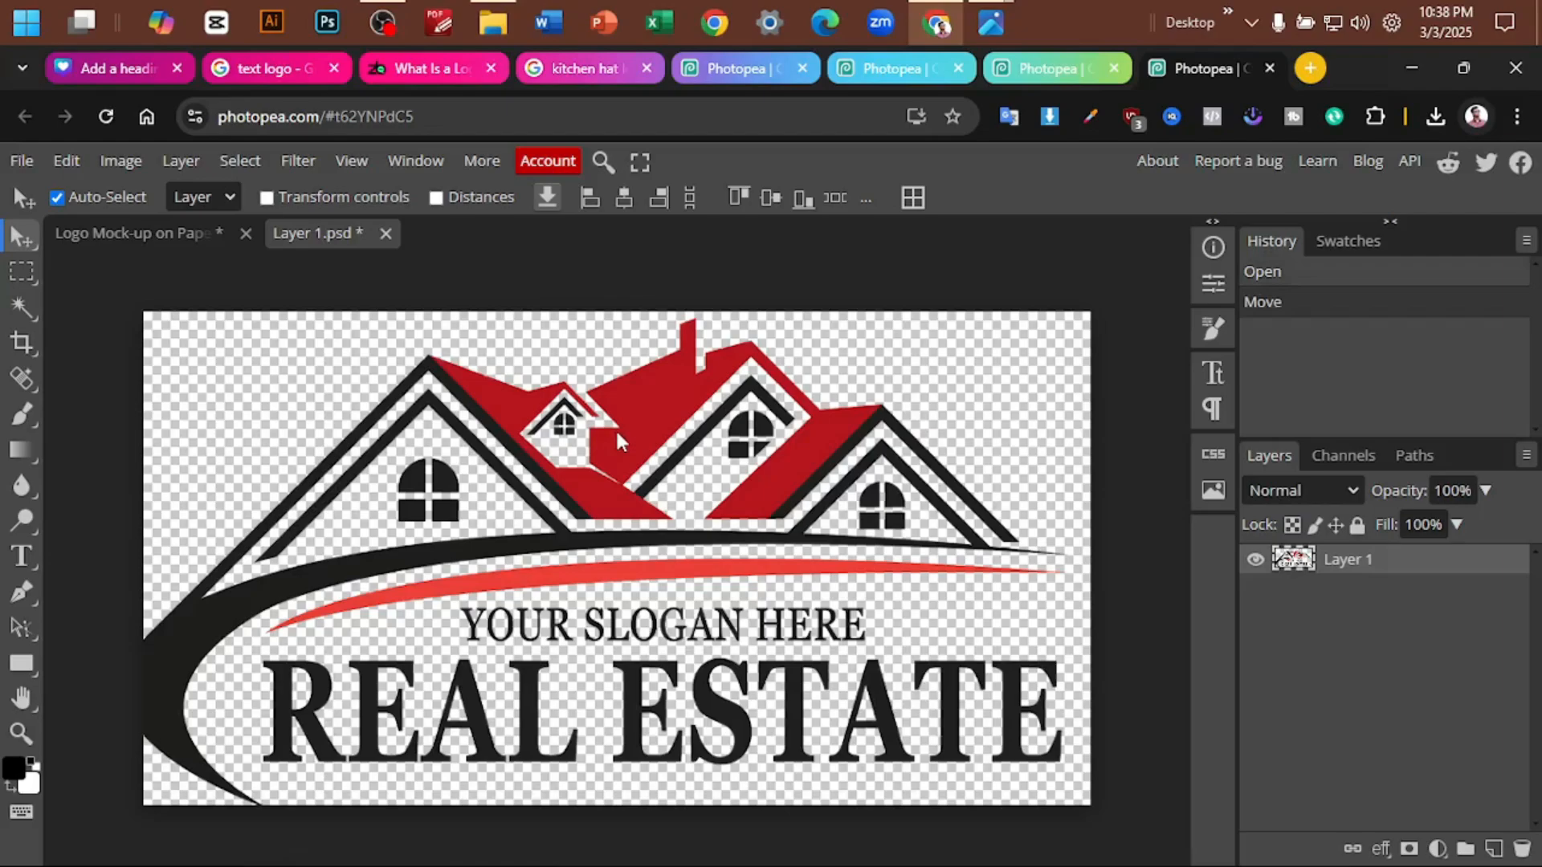
{"action": "key", "text": "Delete"}
{"action": "left_click_drag", "start_coordinate": [732, 393], "coordinate": [738, 384]}
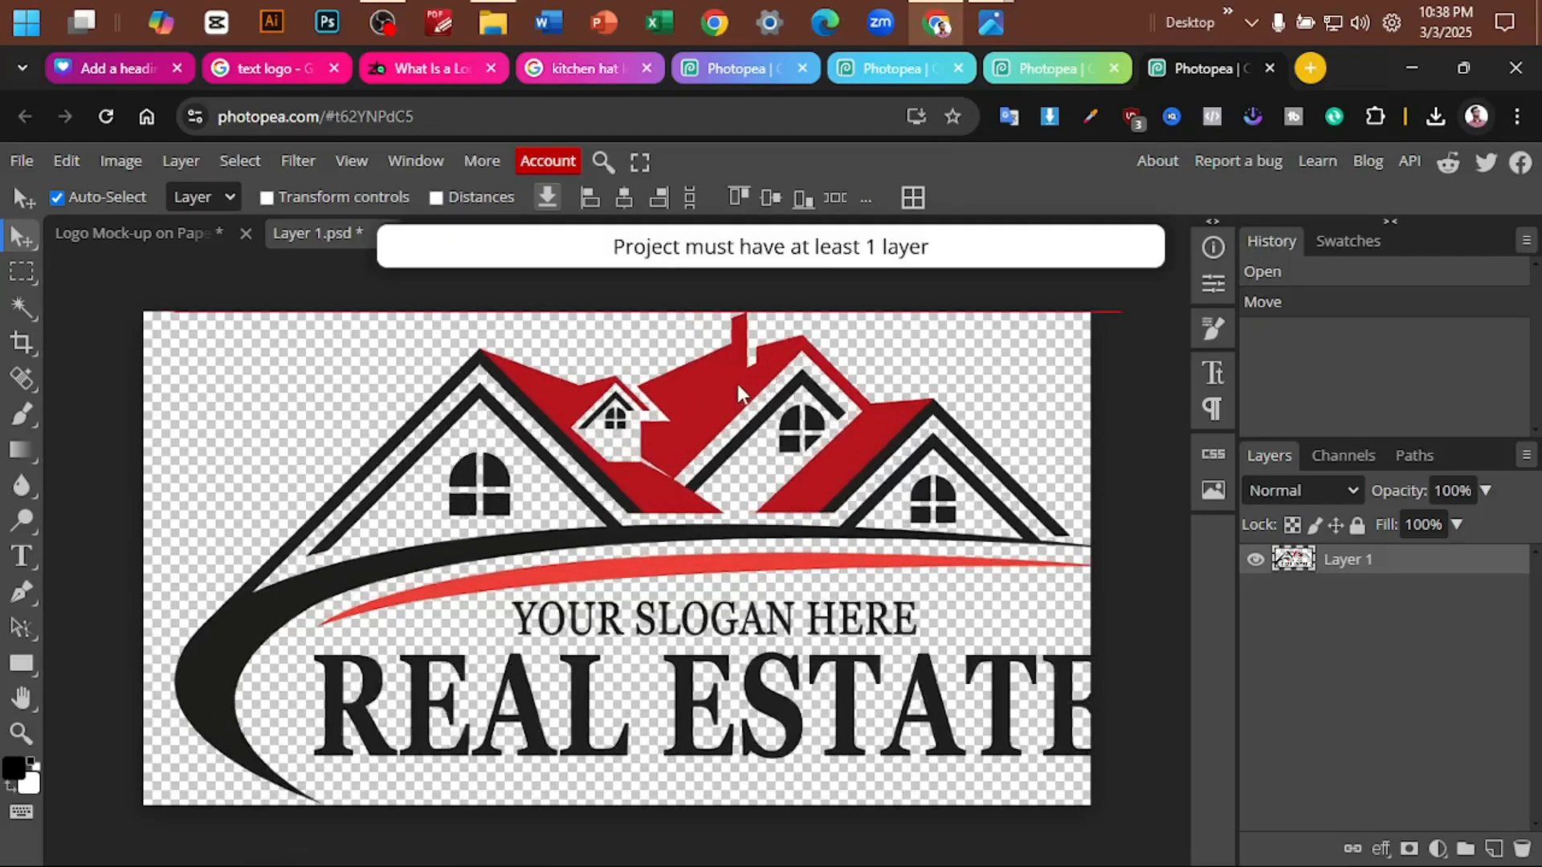
{"action": "right_click", "coordinate": [1378, 572]}
{"action": "left_click", "coordinate": [1375, 609]}
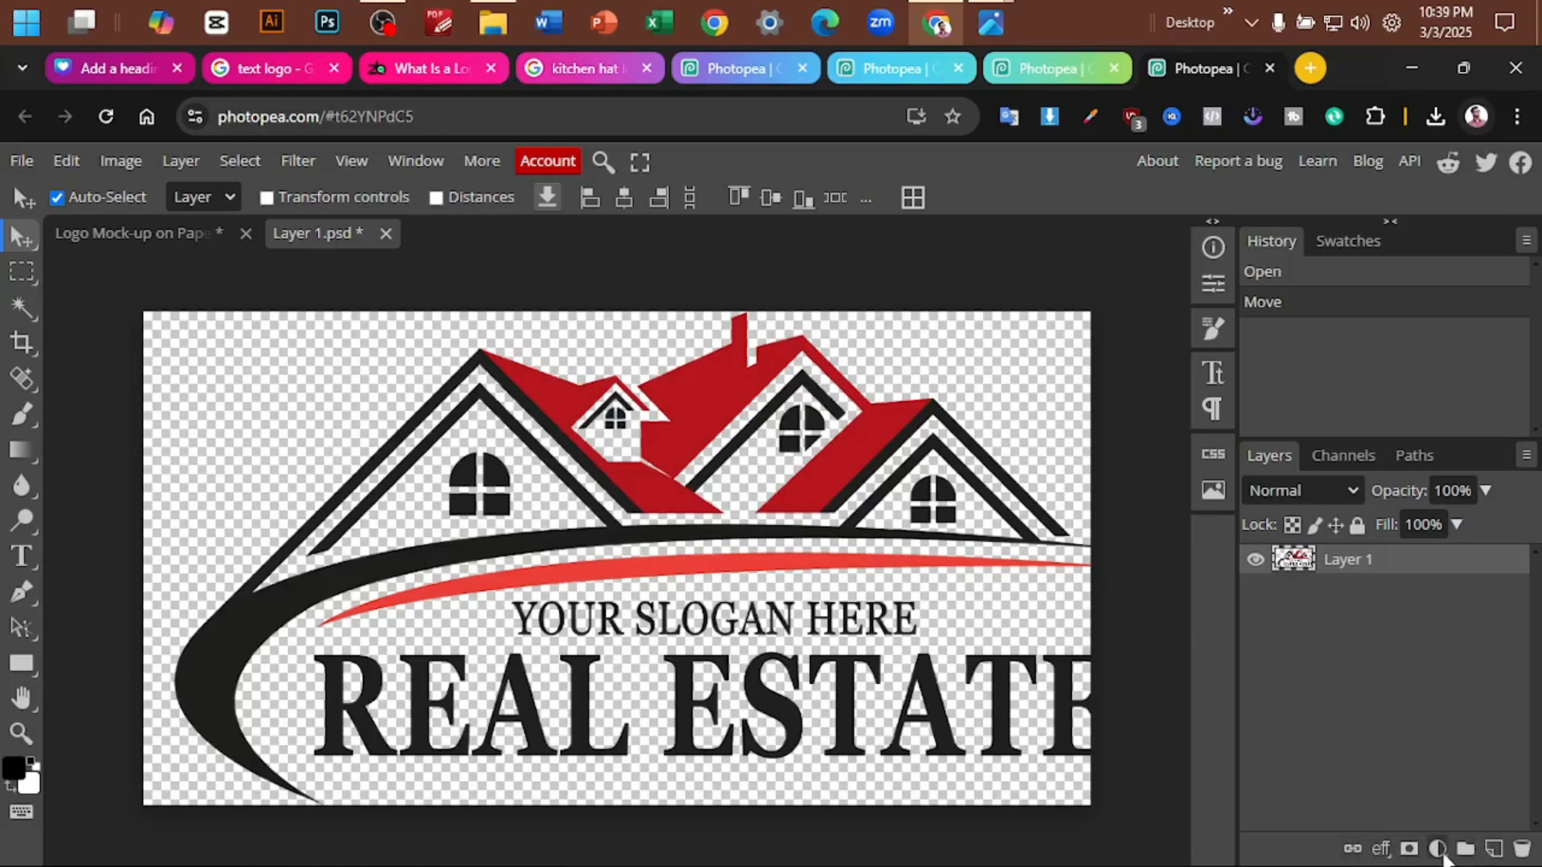
- Add a new empty layer to Layer 1.psd and delete the real estate artwork layer
{"action": "left_click", "coordinate": [1495, 855]}
{"action": "left_click", "coordinate": [1372, 594]}
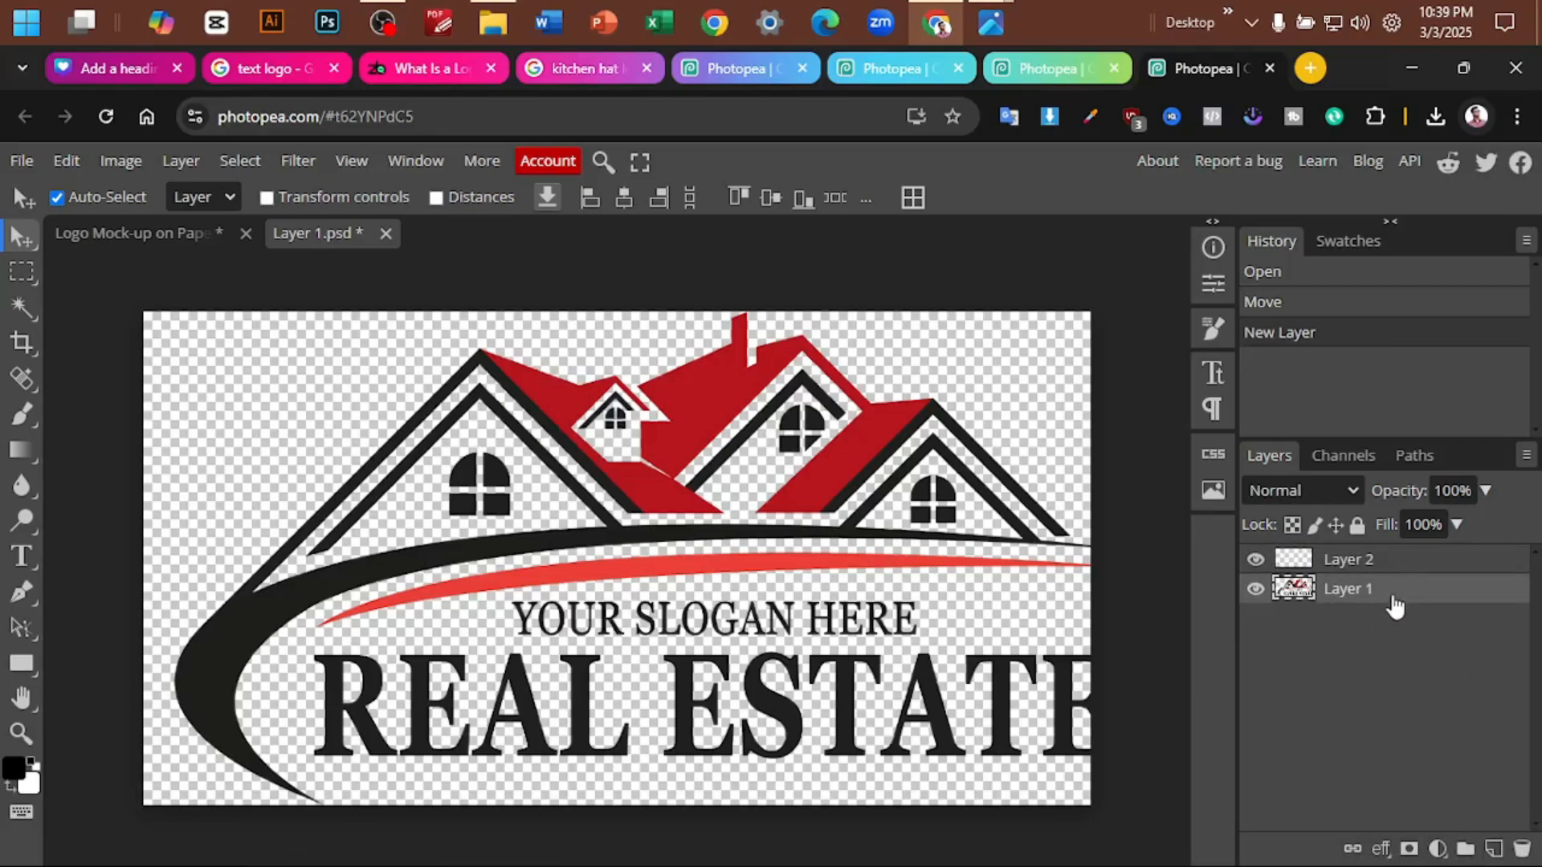
{"action": "key", "text": "Delete"}
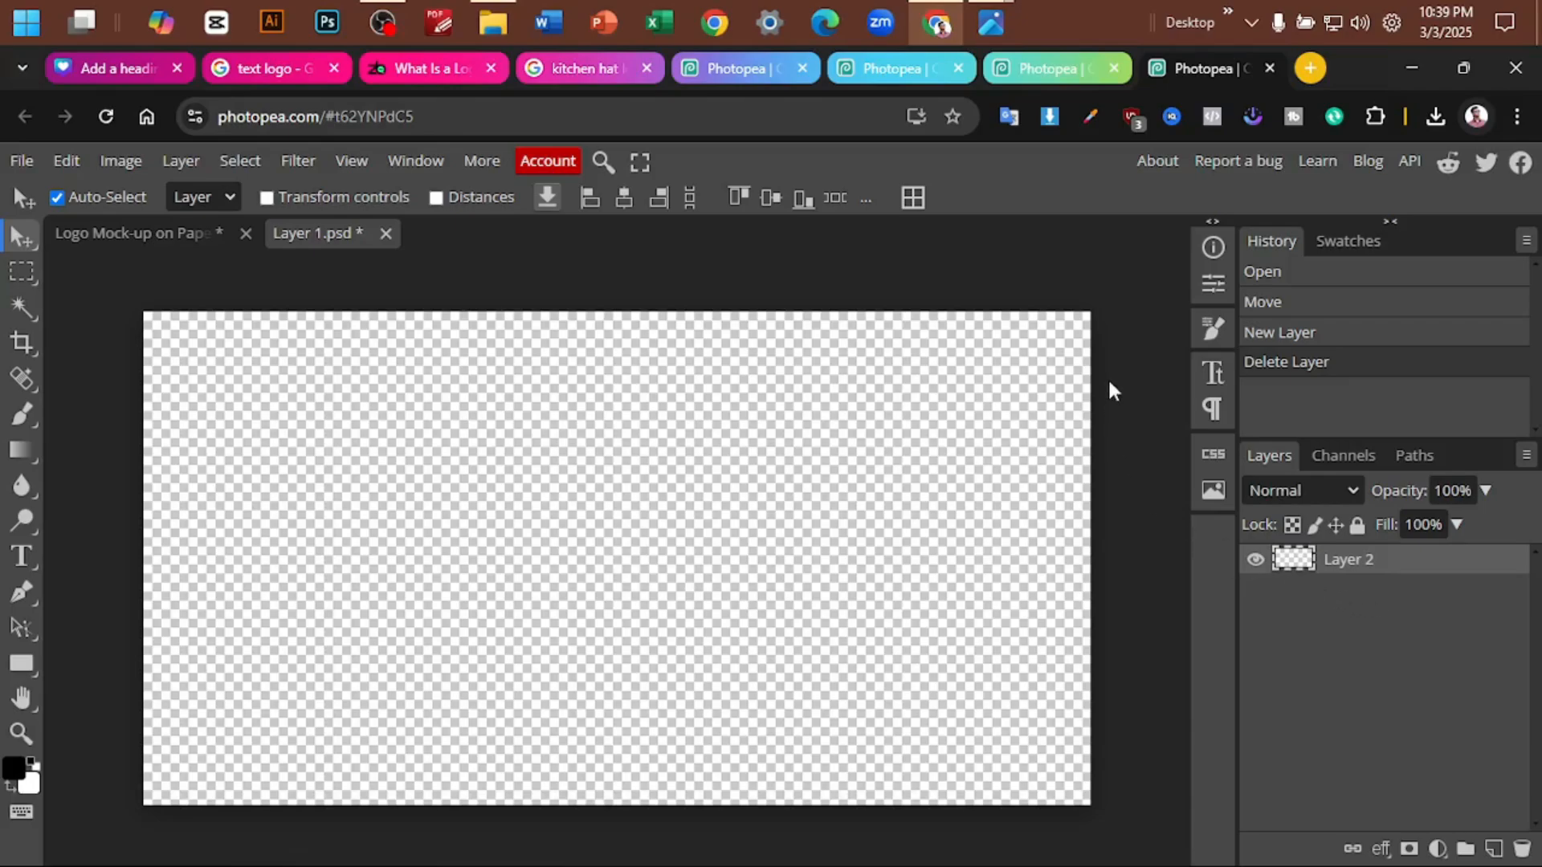
- Place the Tasty Bites logo with the blue and yellow arcs from the Chorme Download folder into Layer 1.psd
{"action": "left_click", "coordinate": [1433, 119]}
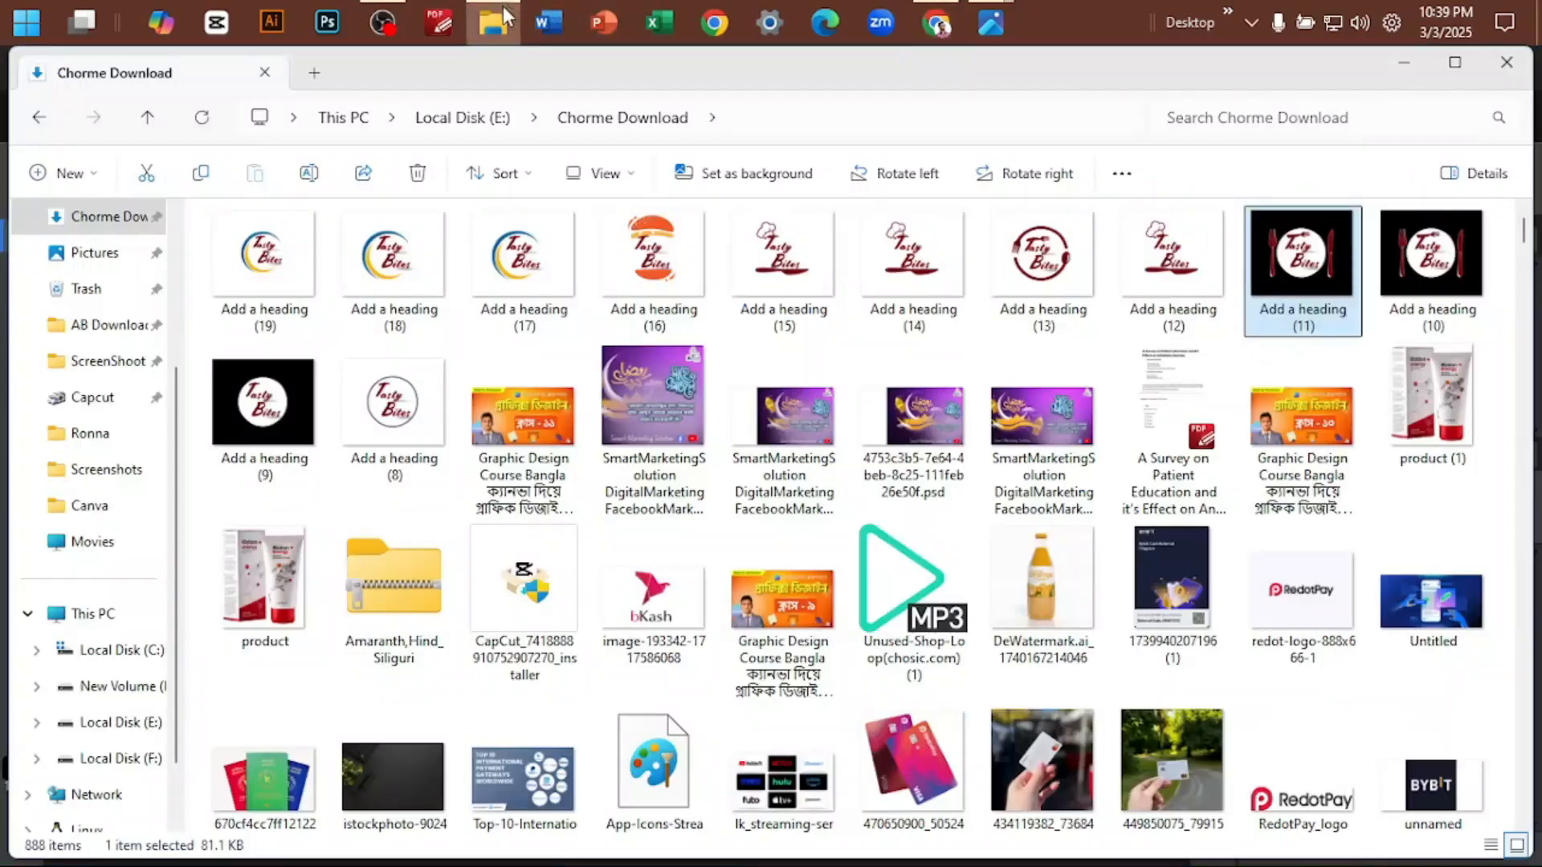
{"action": "left_click", "coordinate": [492, 22]}
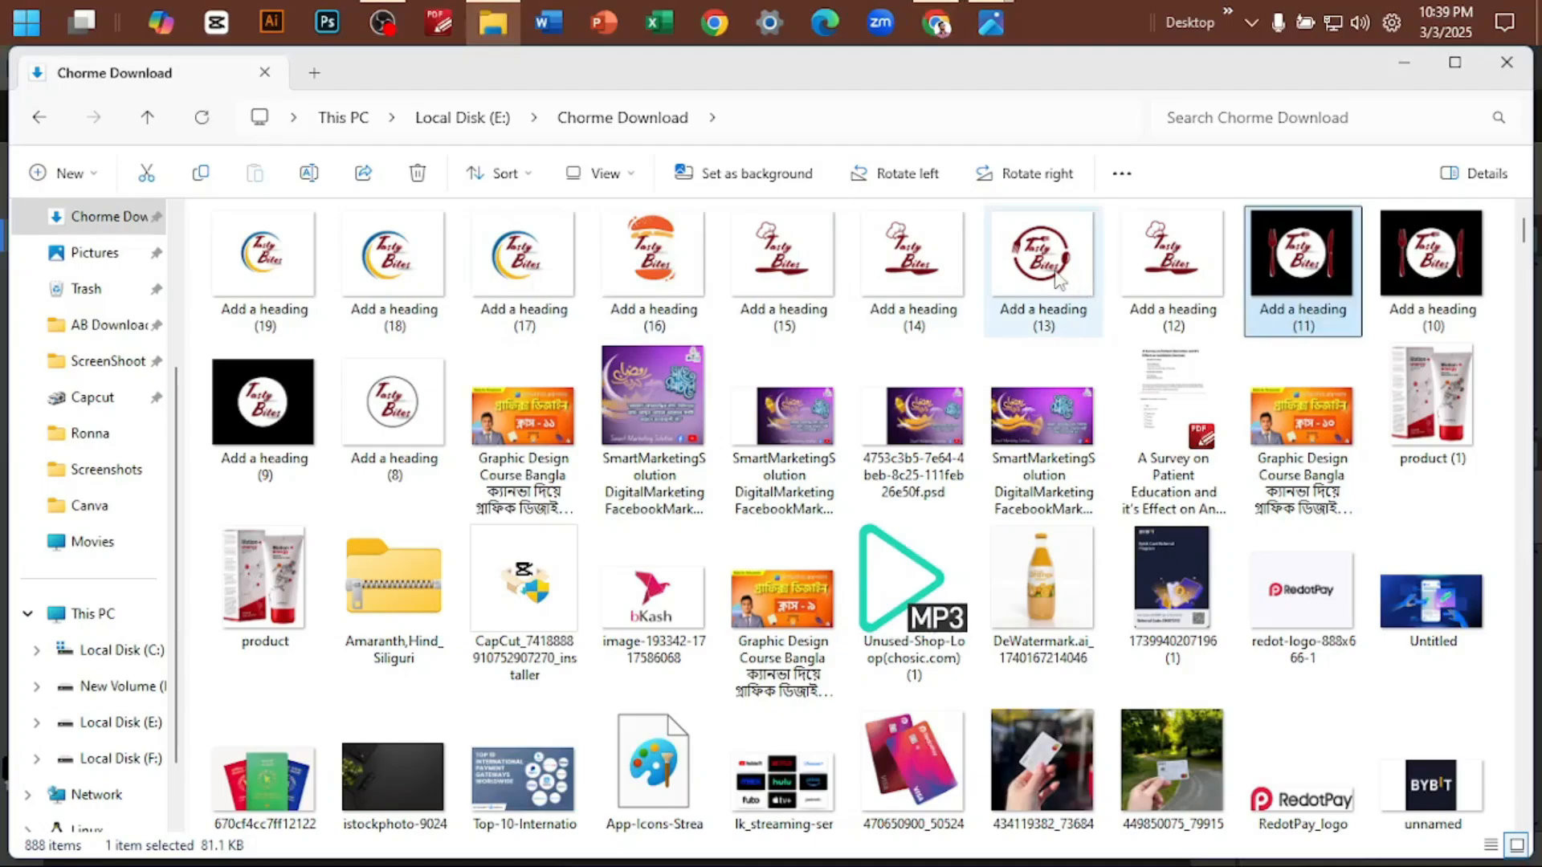
{"action": "left_click_drag", "start_coordinate": [304, 285], "coordinate": [681, 560]}
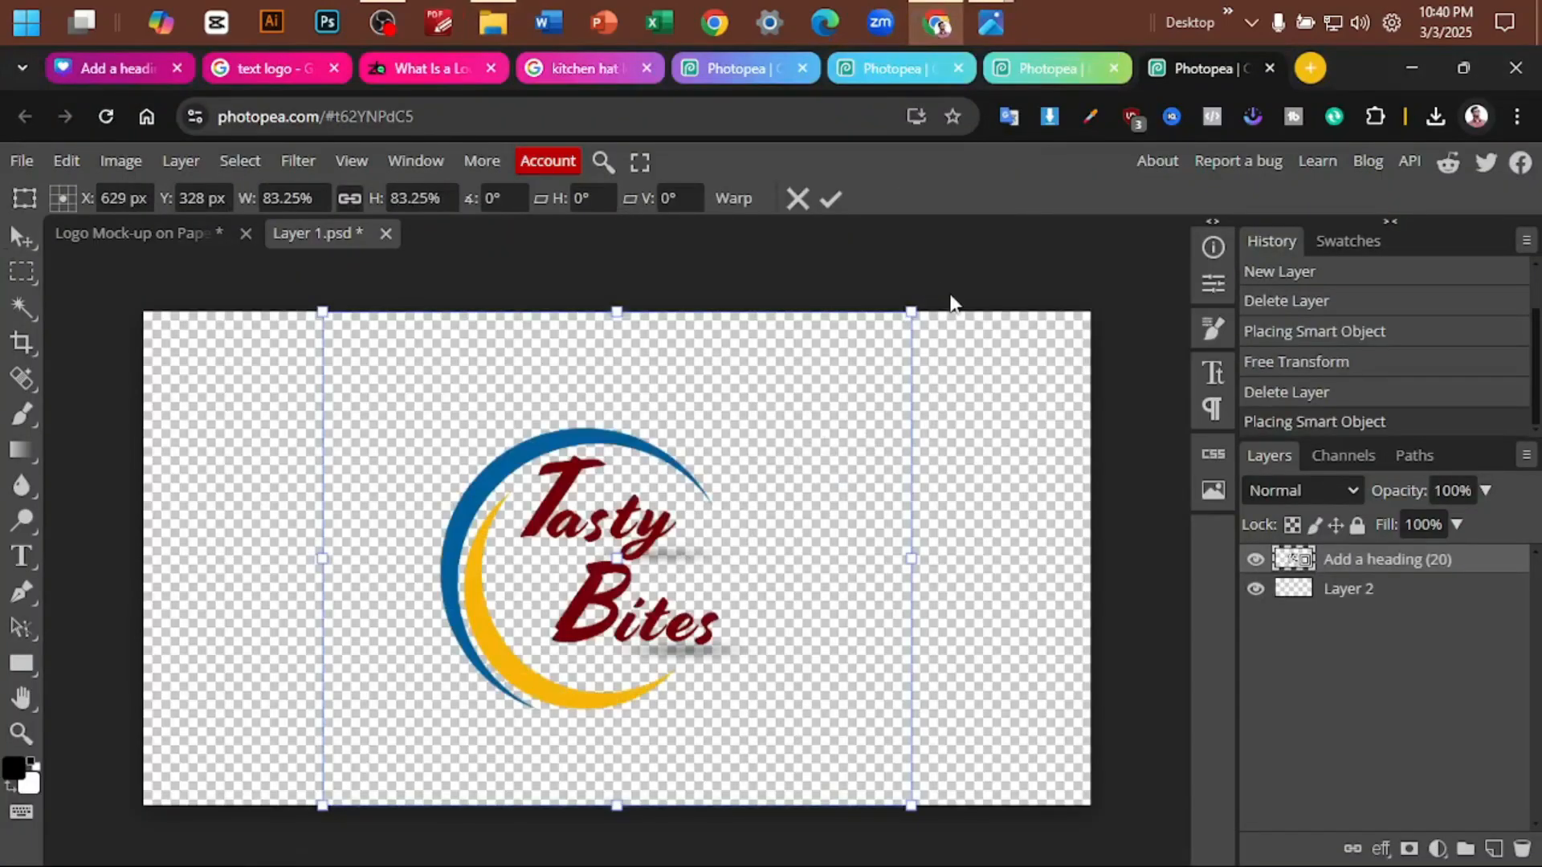
- Enlarge the Tasty Bites logo to about 111%, centre it on the canvas, apply the transform and save the smart object
{"action": "left_click_drag", "start_coordinate": [912, 312], "coordinate": [1108, 147]}
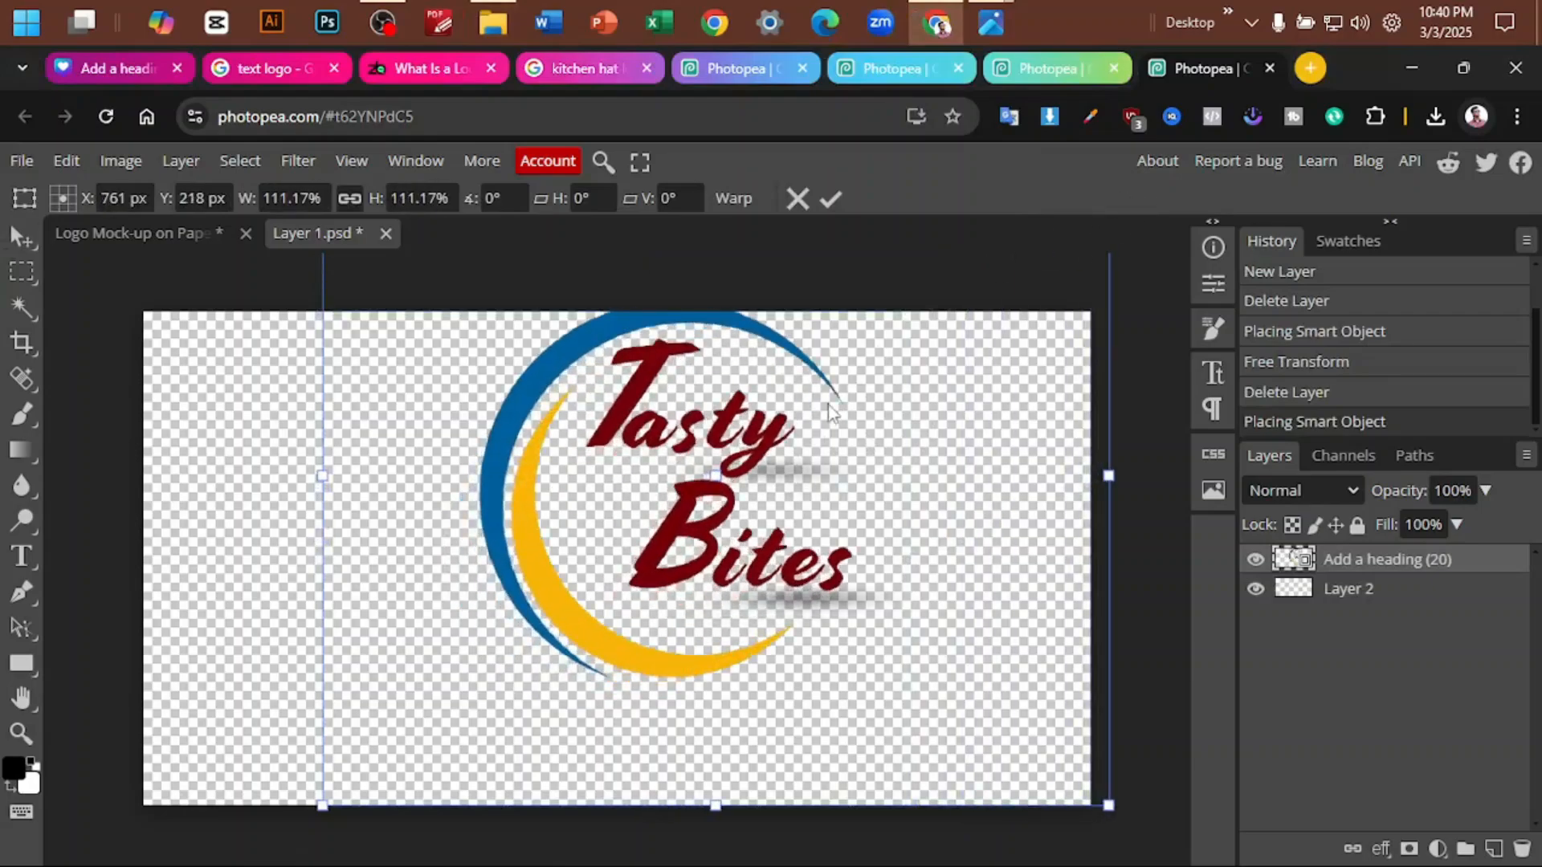
{"action": "left_click_drag", "start_coordinate": [832, 413], "coordinate": [751, 474]}
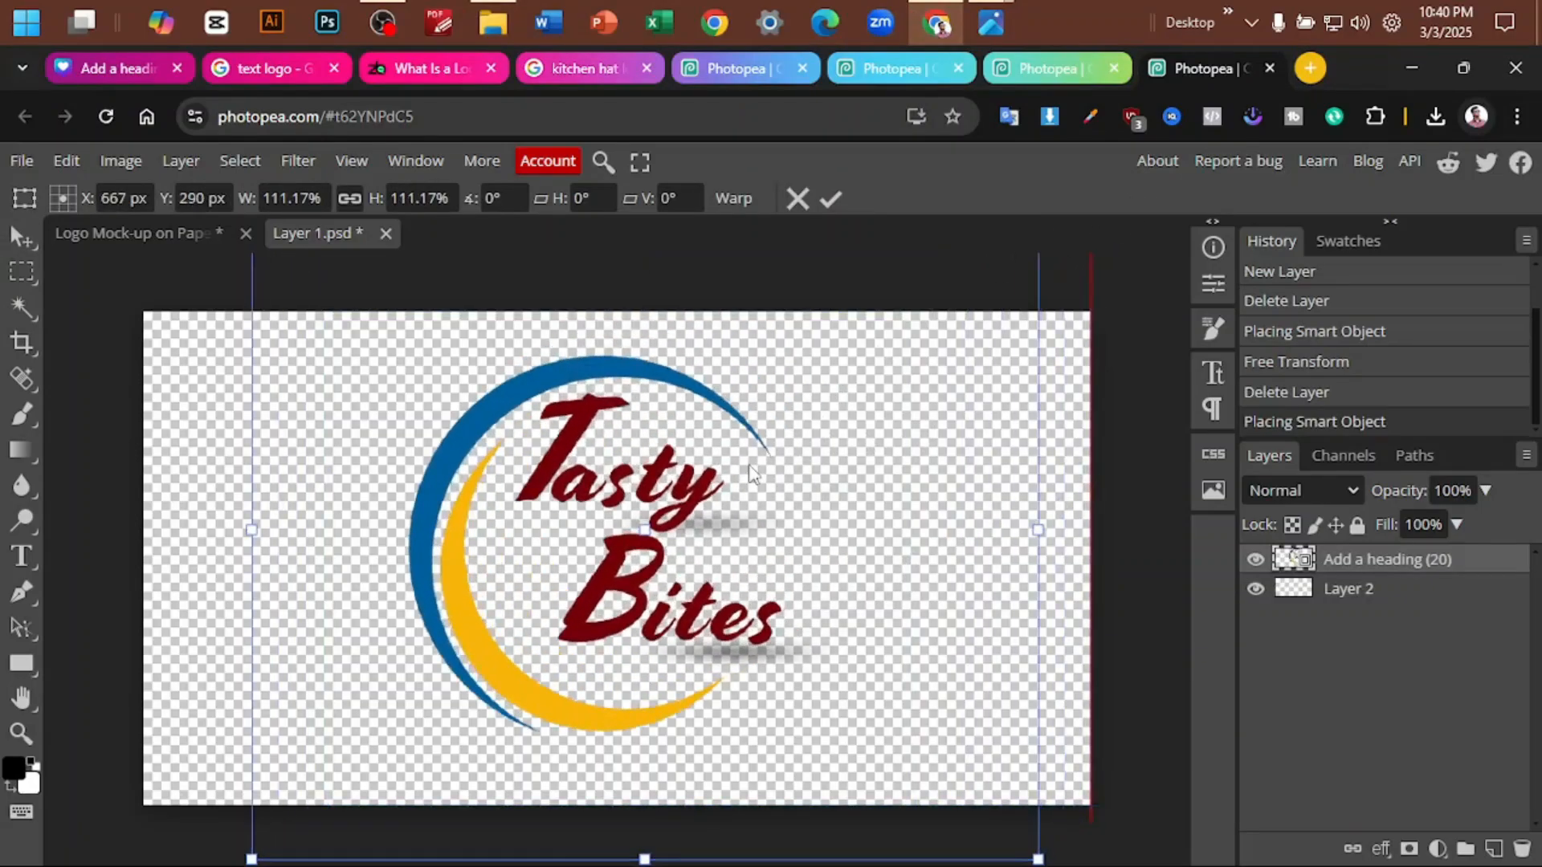
{"action": "left_click", "coordinate": [827, 200]}
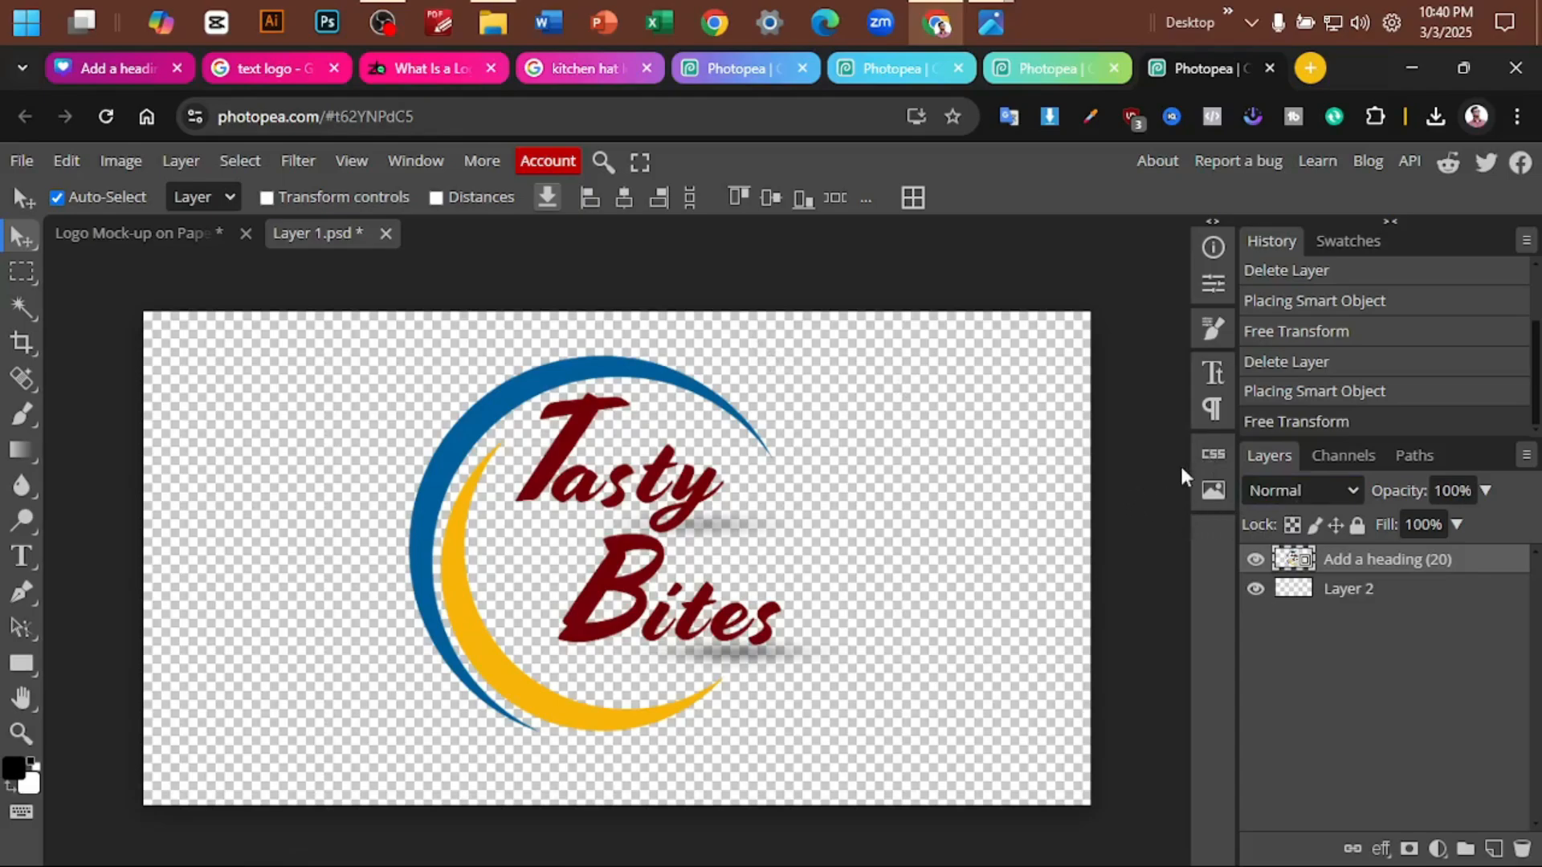
{"action": "key", "text": "ctrl+s"}
{"action": "left_click", "coordinate": [1040, 79]}
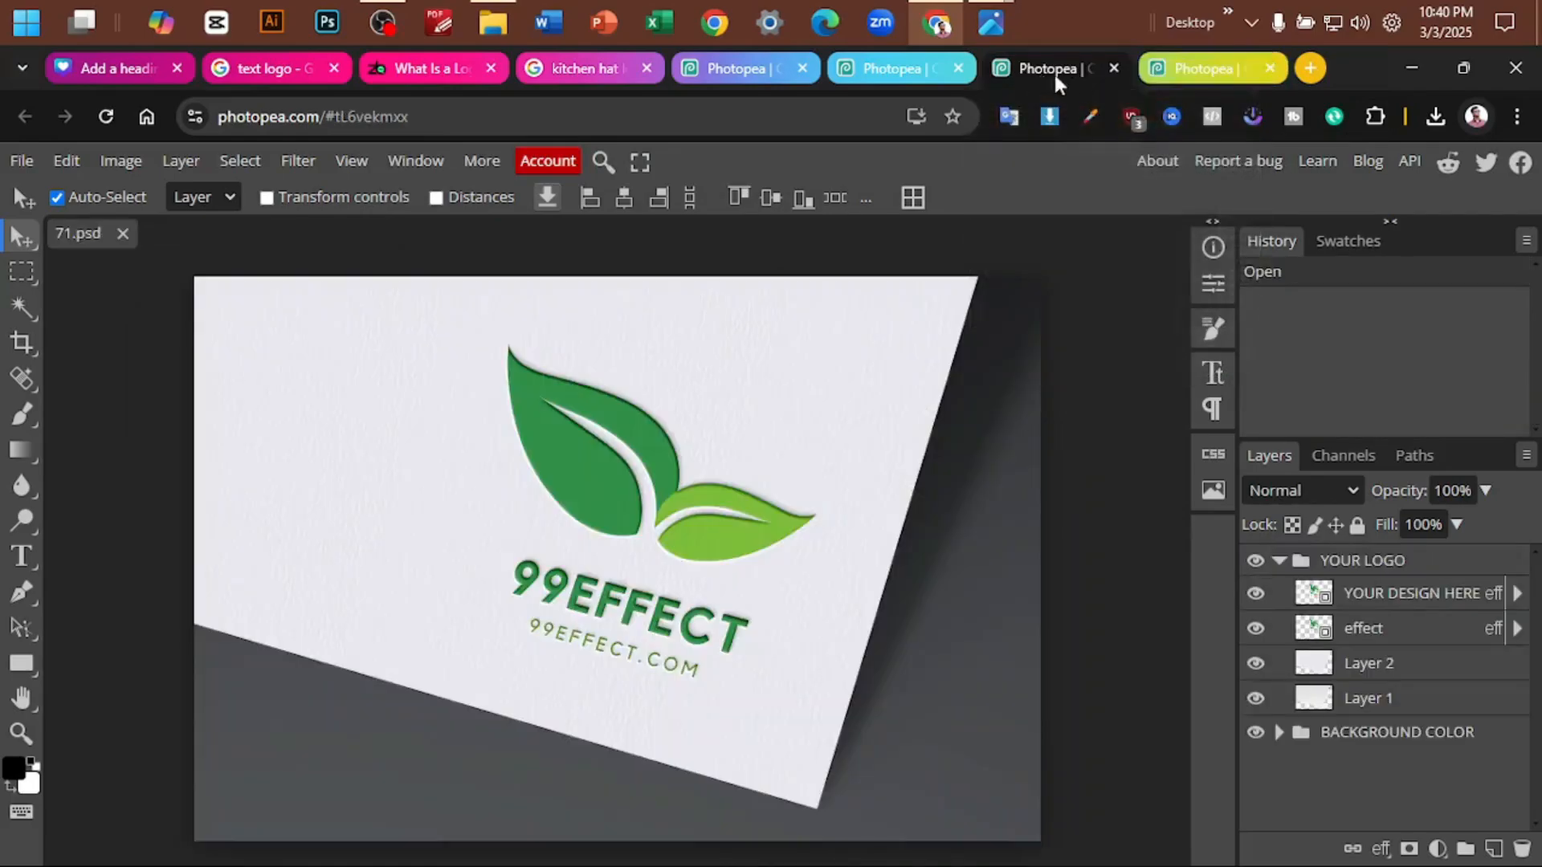
{"action": "left_click", "coordinate": [1170, 80]}
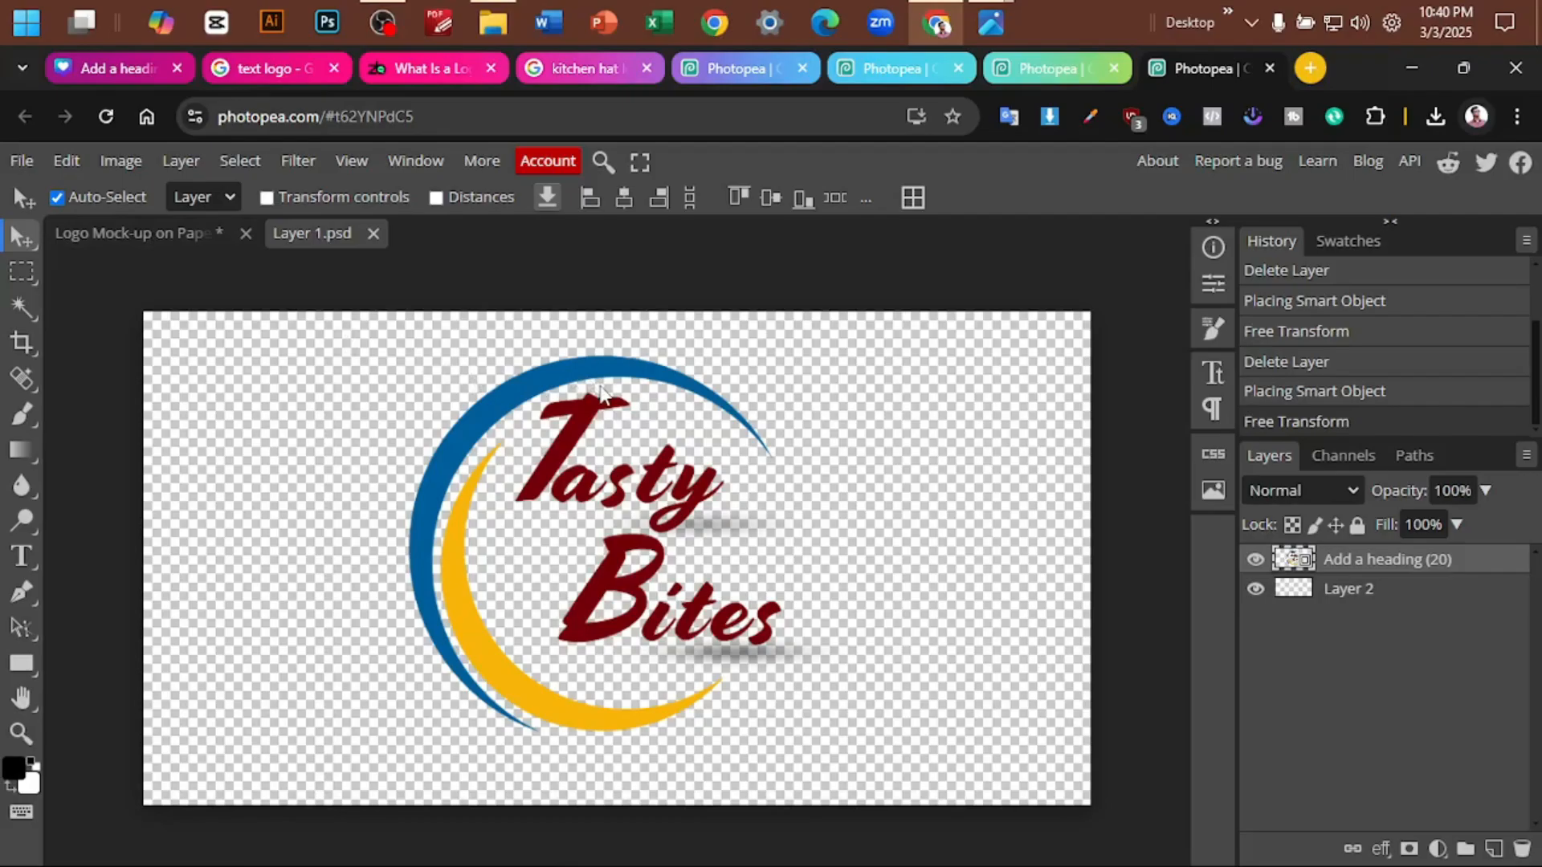
{"action": "key", "text": "Print"}
{"action": "left_click_drag", "start_coordinate": [11, 176], "coordinate": [598, 320]}
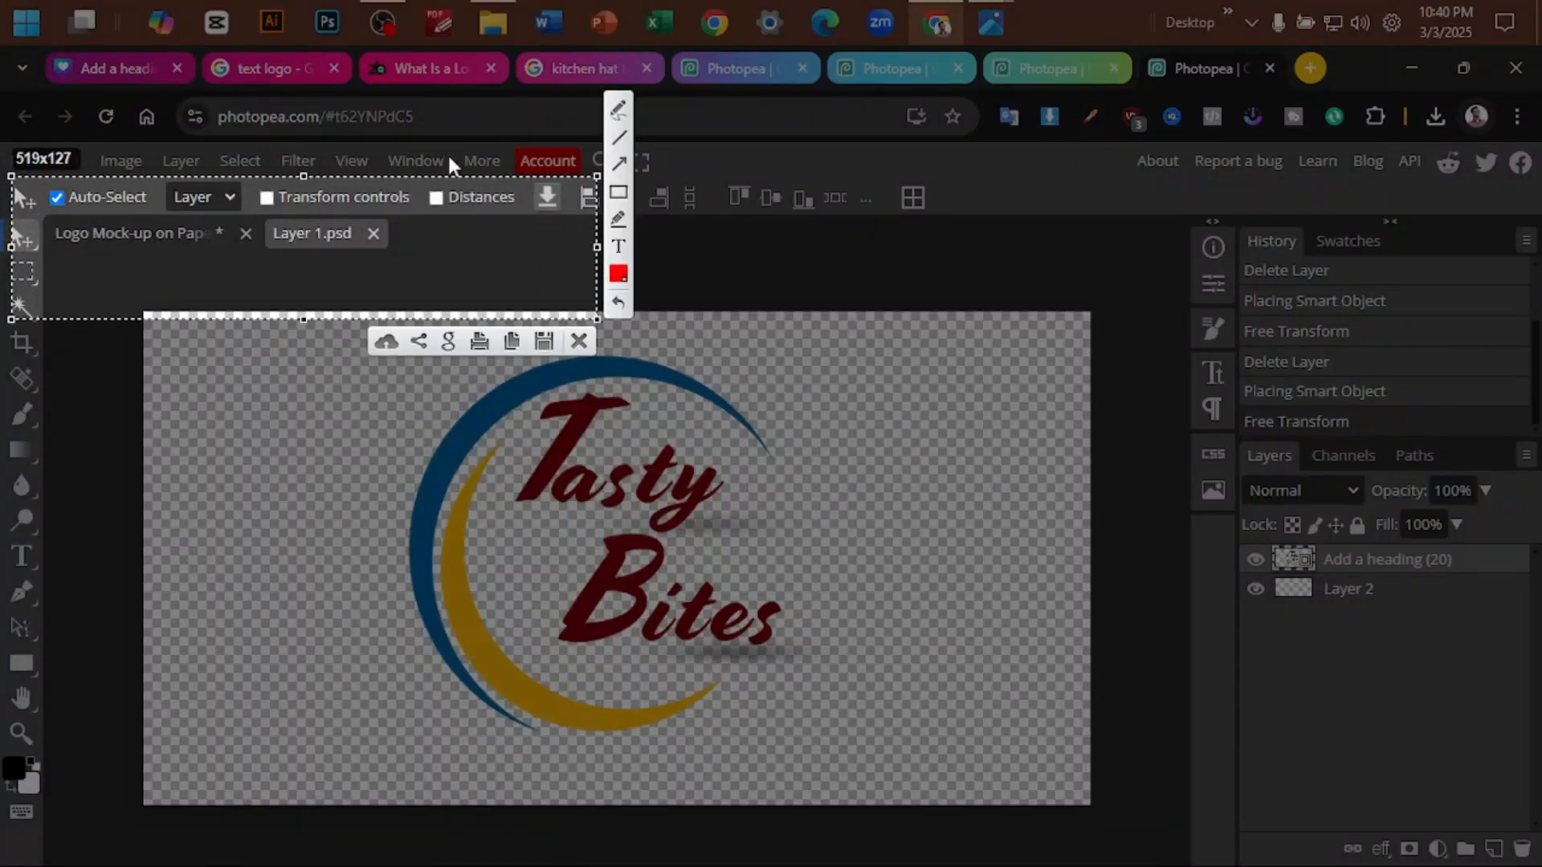
{"action": "mouse_move", "coordinate": [428, 253]}
{"action": "left_mouse_down"}
{"action": "mouse_move", "coordinate": [447, 131]}
{"action": "mouse_move", "coordinate": [371, 100]}
{"action": "mouse_move", "coordinate": [1198, 93]}
{"action": "mouse_move", "coordinate": [372, 110]}
{"action": "mouse_move", "coordinate": [388, 235]}
{"action": "mouse_move", "coordinate": [422, 278]}
{"action": "left_mouse_up"}
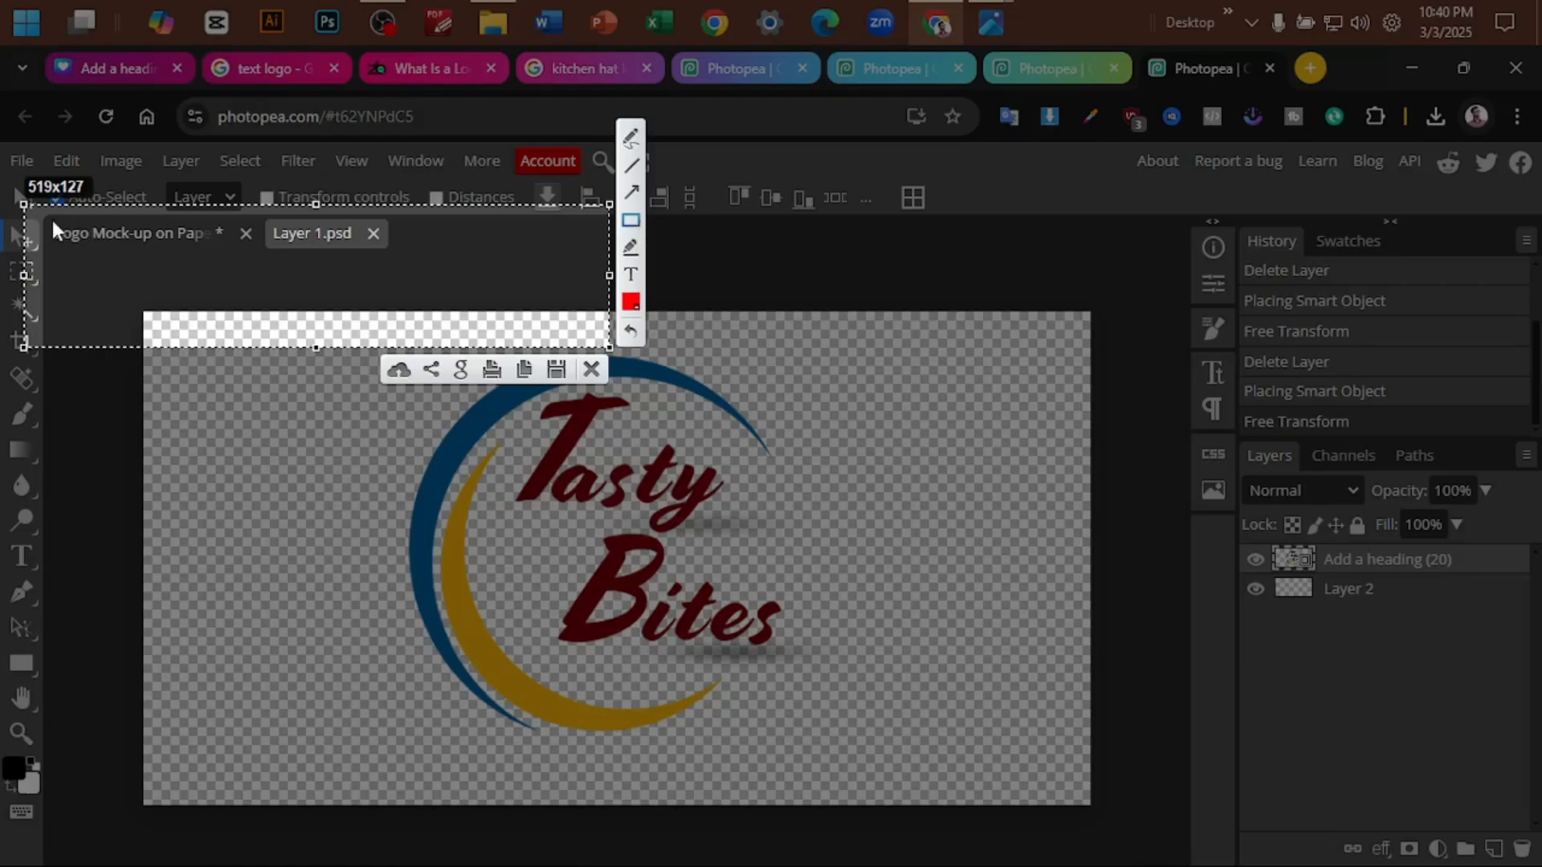
{"action": "left_click_drag", "start_coordinate": [50, 219], "coordinate": [179, 253]}
{"action": "left_click_drag", "start_coordinate": [263, 215], "coordinate": [441, 251]}
{"action": "left_click", "coordinate": [592, 371]}
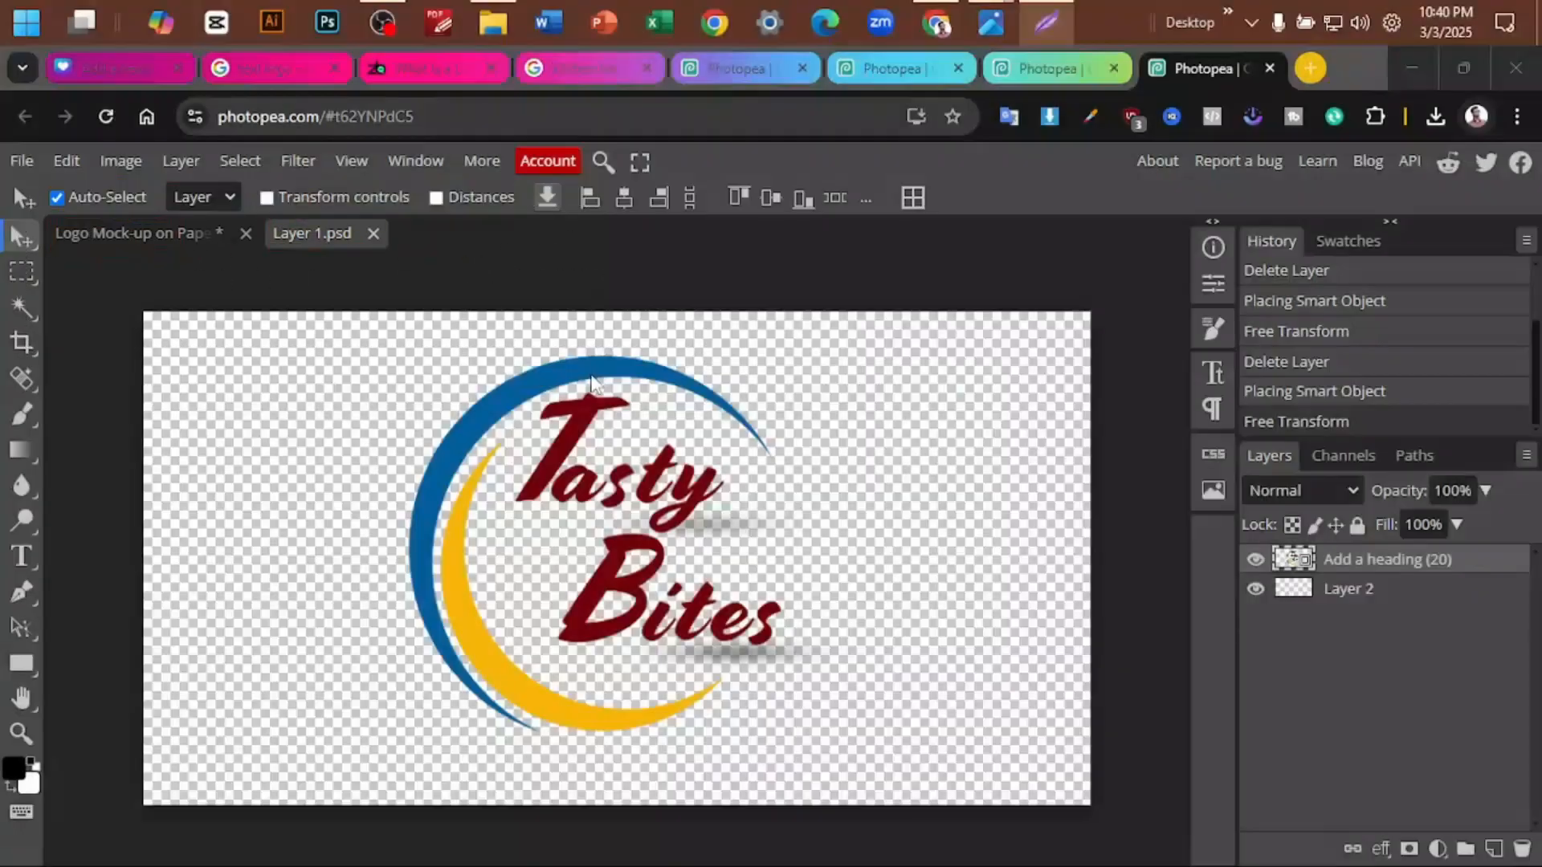
- Examine the embossed Tasty Bites logo on the paper mockup, close up and as a whole
{"action": "left_click", "coordinate": [147, 231]}
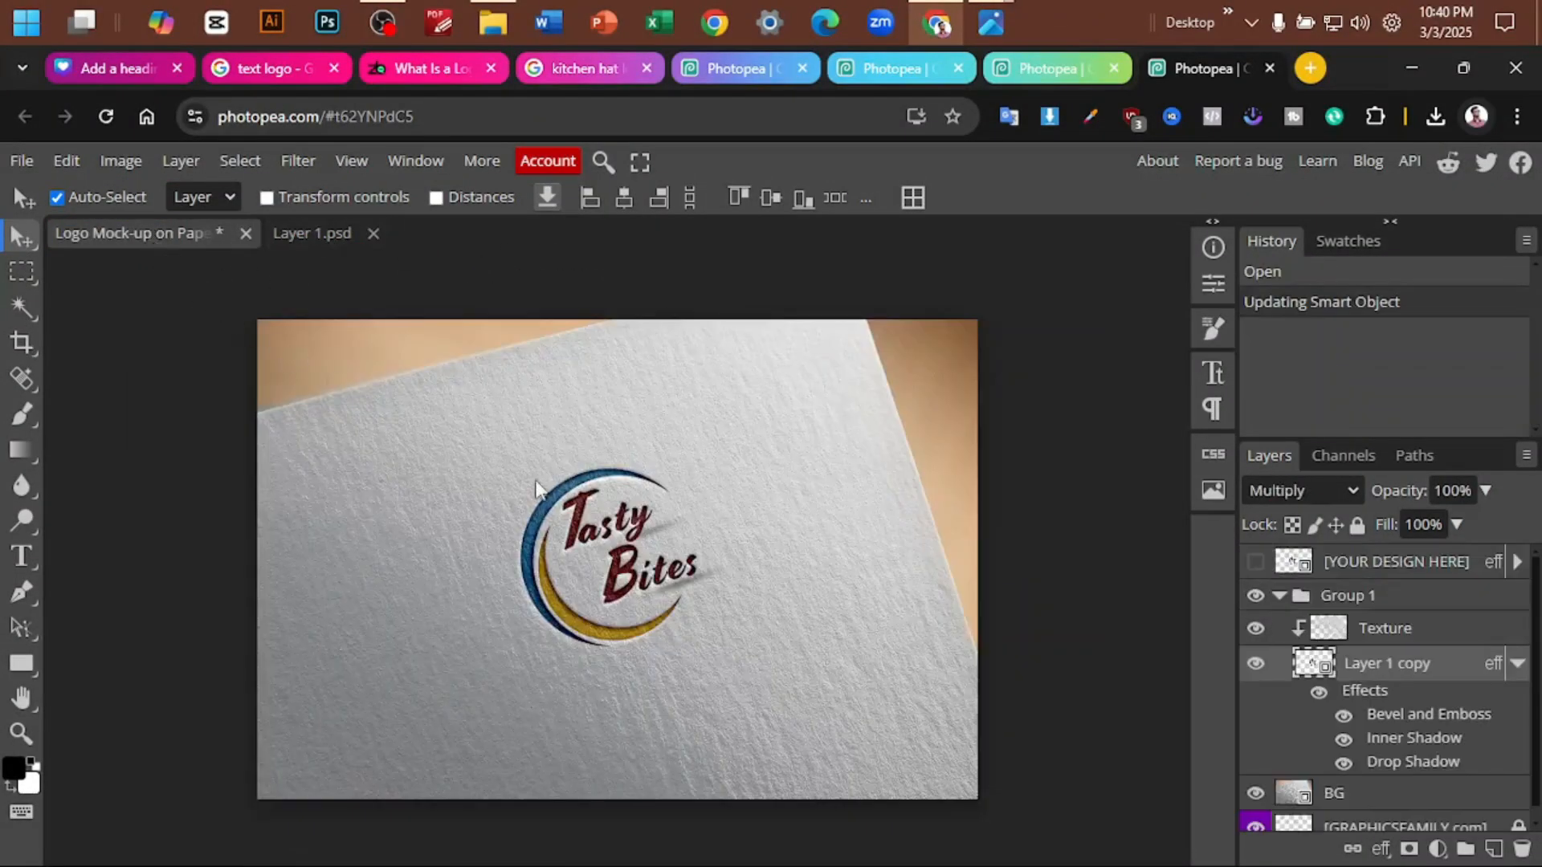
{"action": "scroll", "coordinate": [912, 546], "scroll_direction": "left", "scroll_amount": 2}
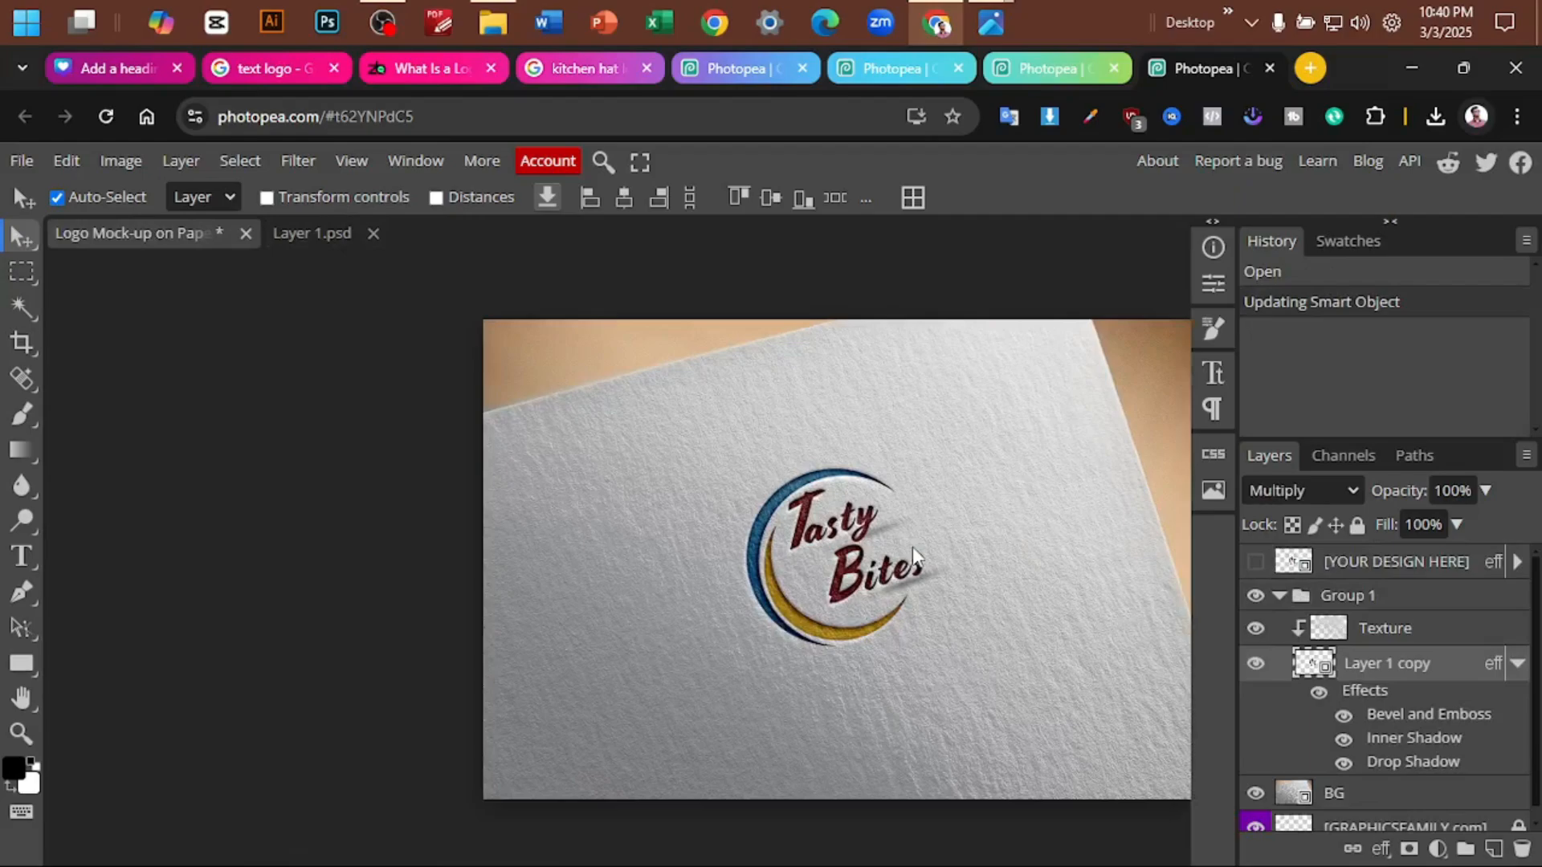
{"action": "scroll", "coordinate": [893, 566], "scroll_direction": "down", "scroll_amount": 2}
{"action": "scroll", "coordinate": [893, 565], "scroll_direction": "up", "scroll_amount": 2}
{"action": "scroll", "coordinate": [932, 547], "scroll_direction": "up", "scroll_amount": 5}
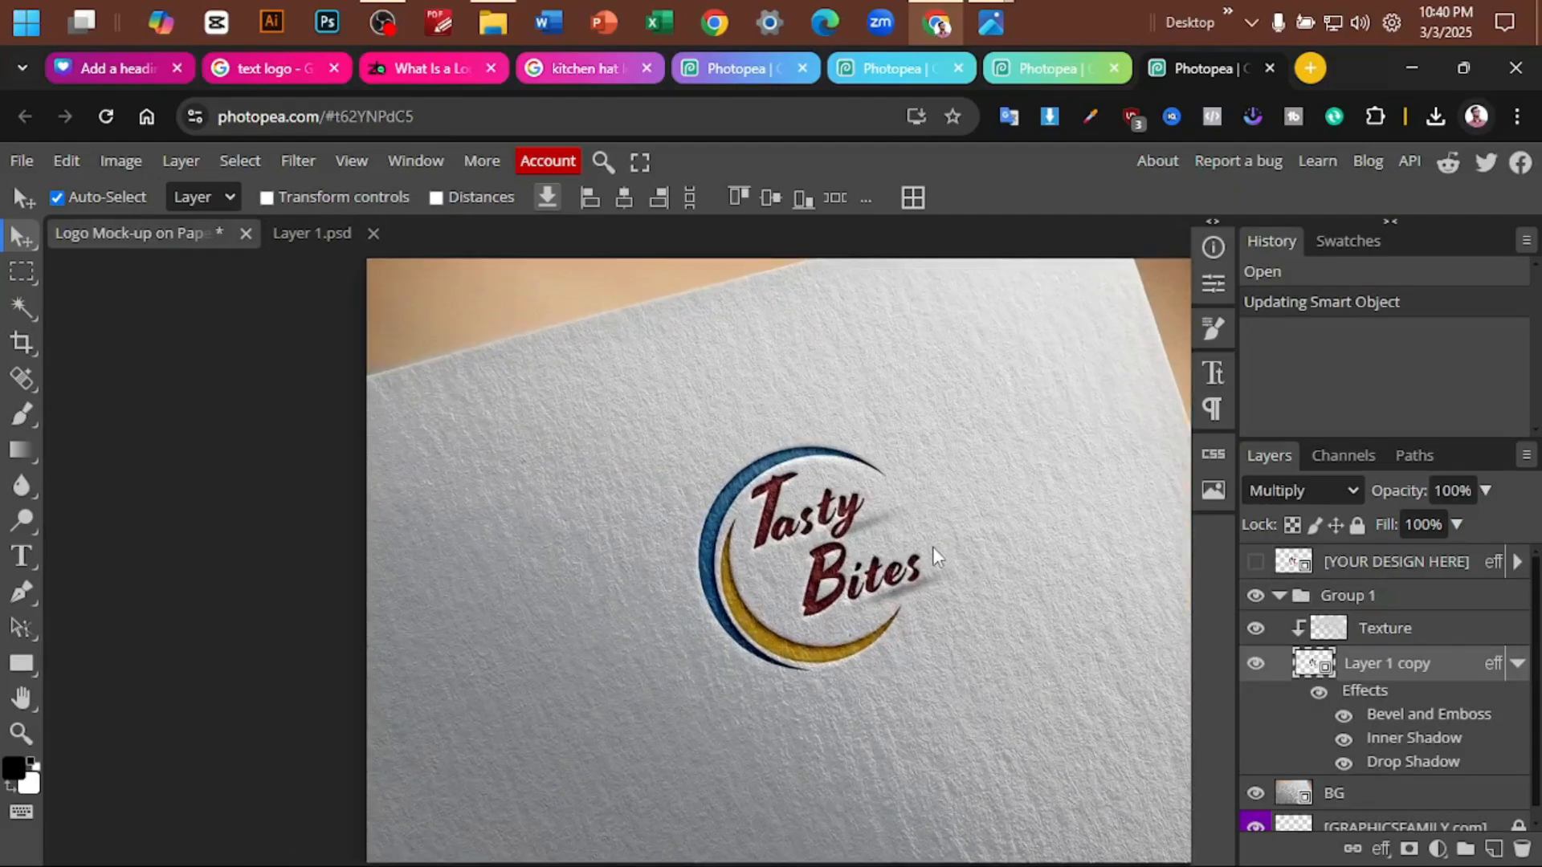
{"action": "scroll", "coordinate": [942, 544], "scroll_direction": "down", "scroll_amount": 5}
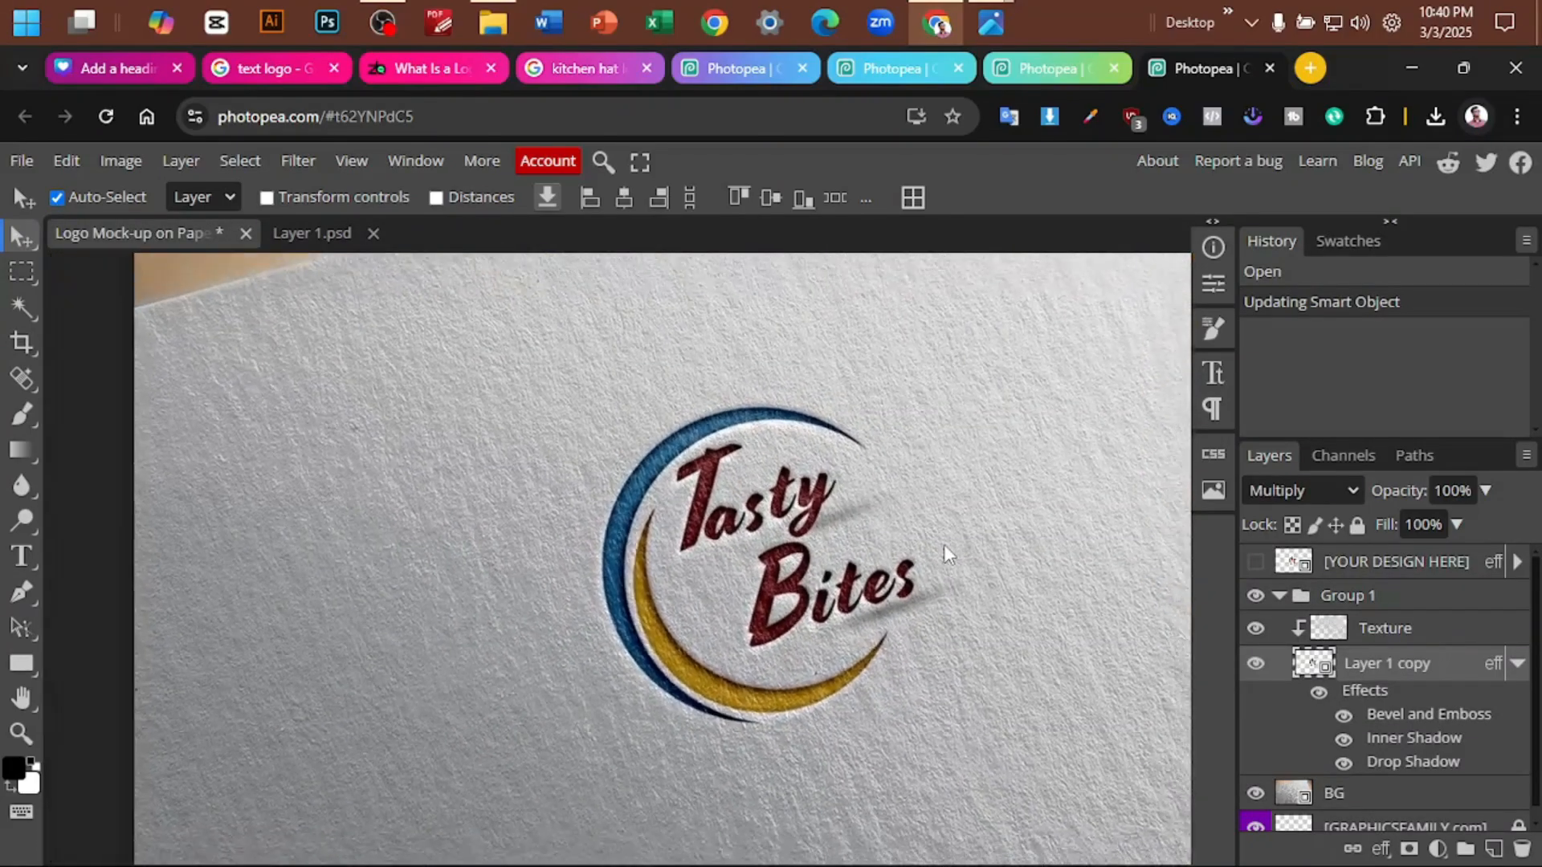
{"action": "scroll", "coordinate": [989, 537], "scroll_direction": "right", "scroll_amount": 1}
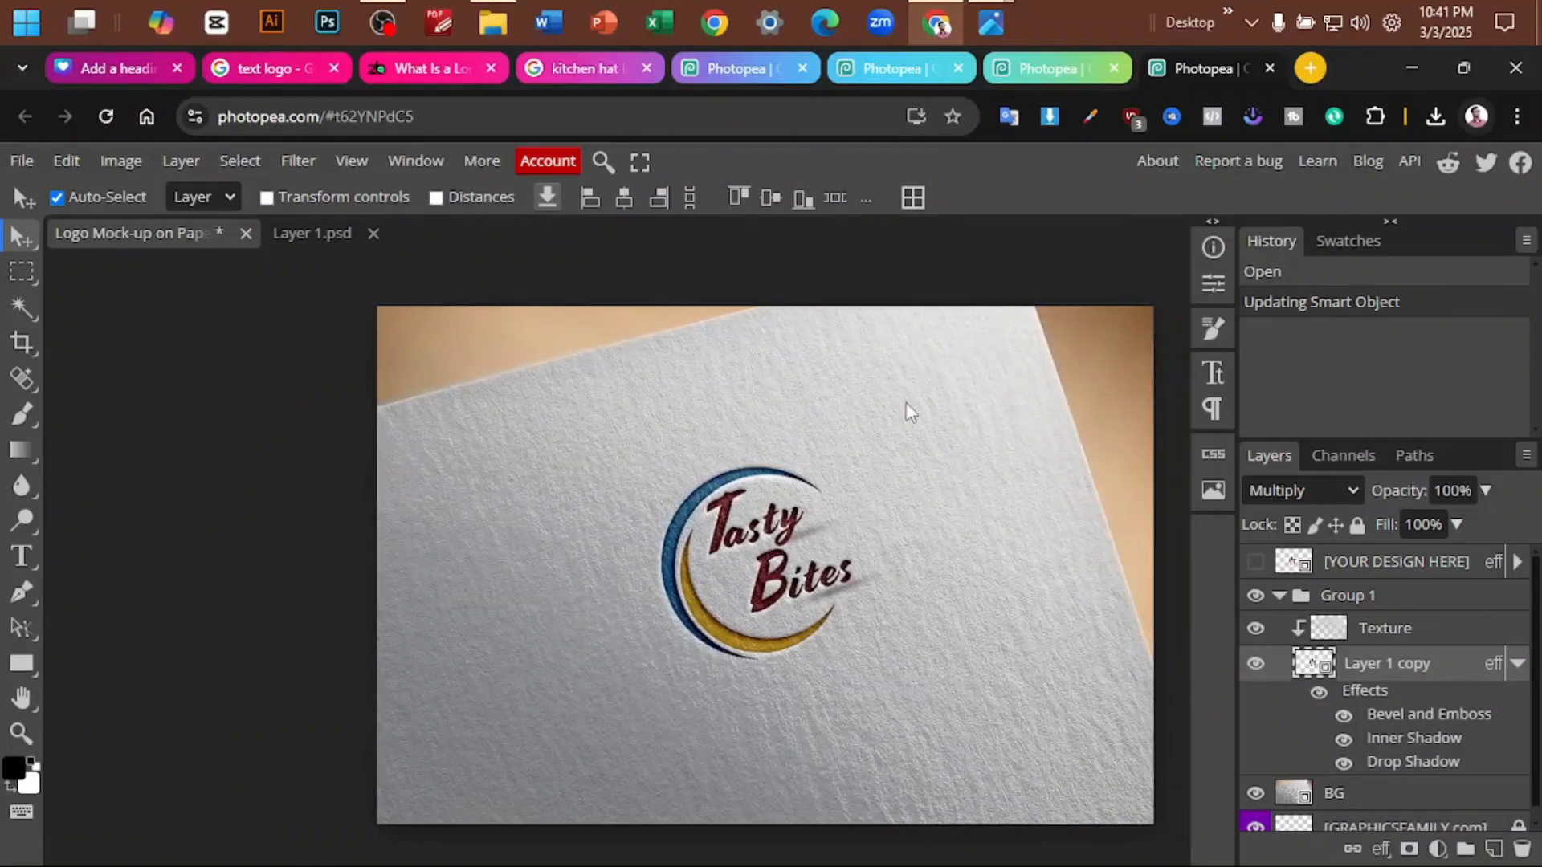
- Compare the Tasty Bites artwork in Layer 1.psd with its rendering on the paper mockup
{"action": "left_click", "coordinate": [299, 241]}
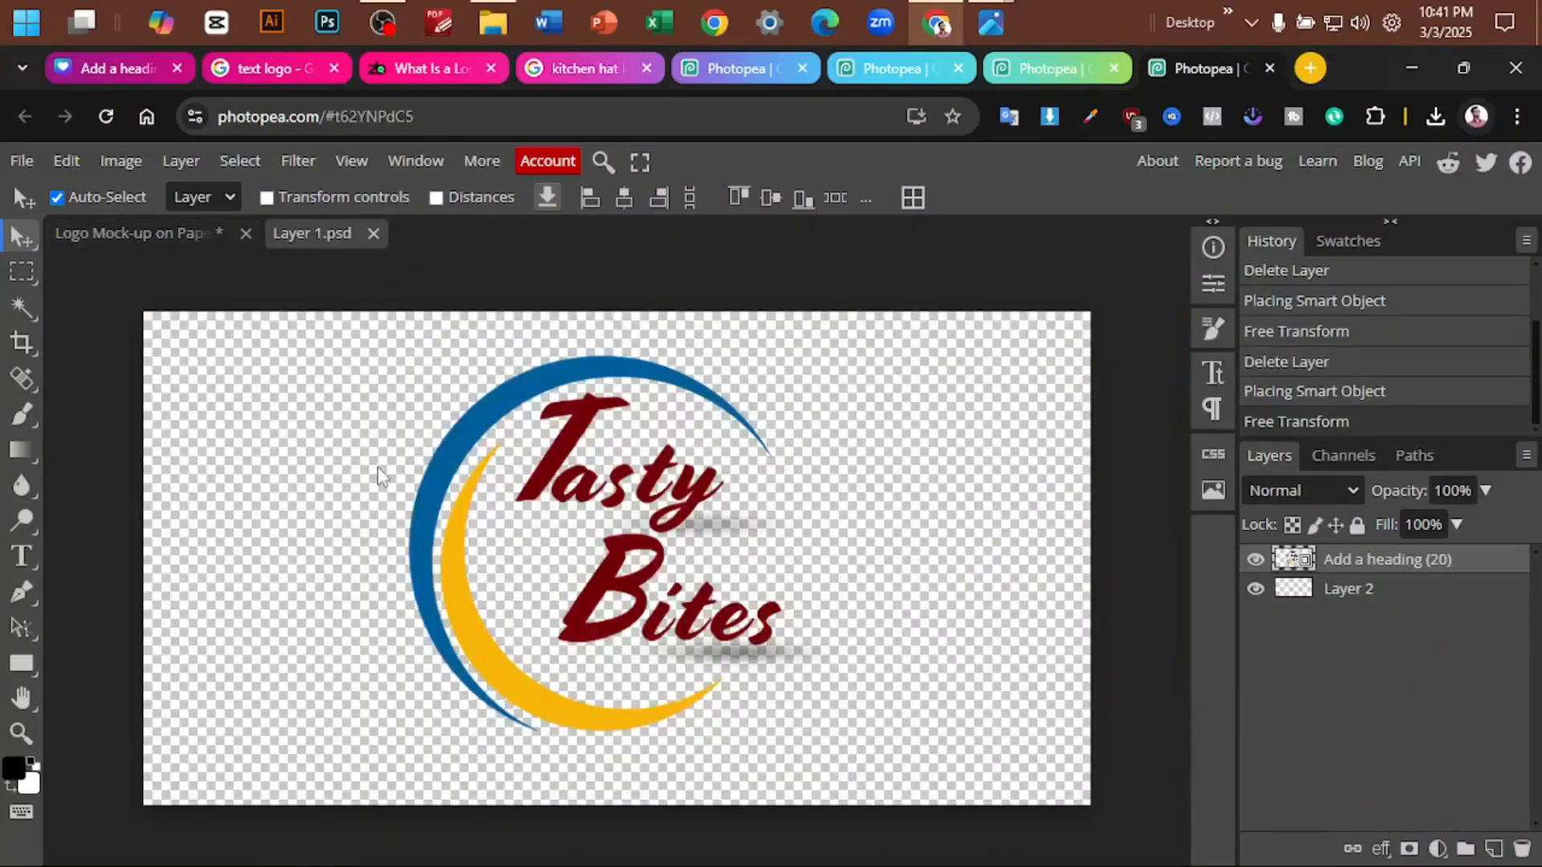
{"action": "left_click", "coordinate": [180, 237]}
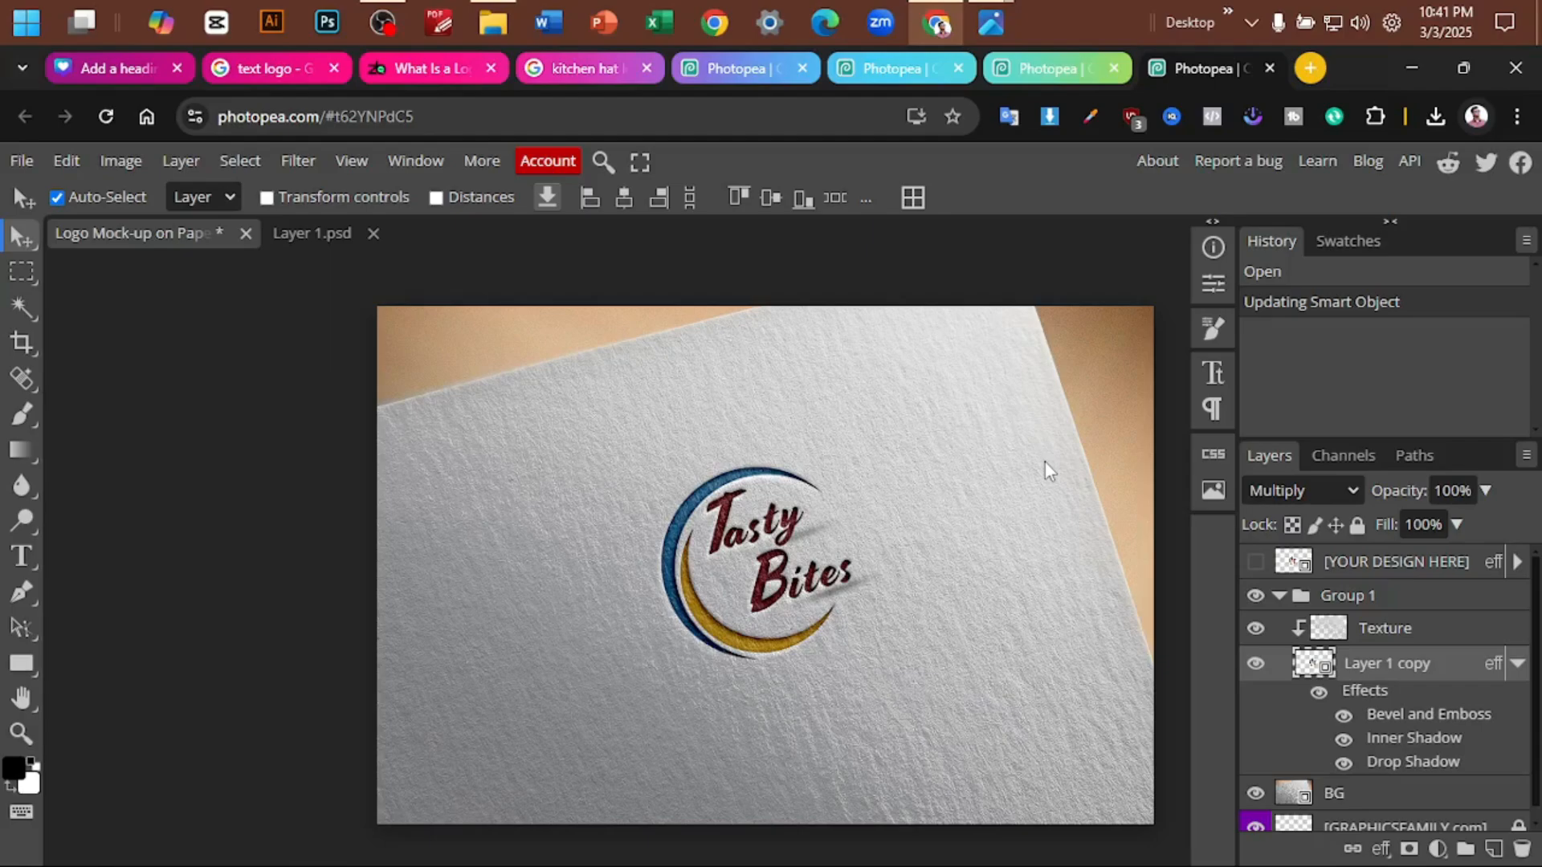
{"action": "left_click", "coordinate": [300, 233]}
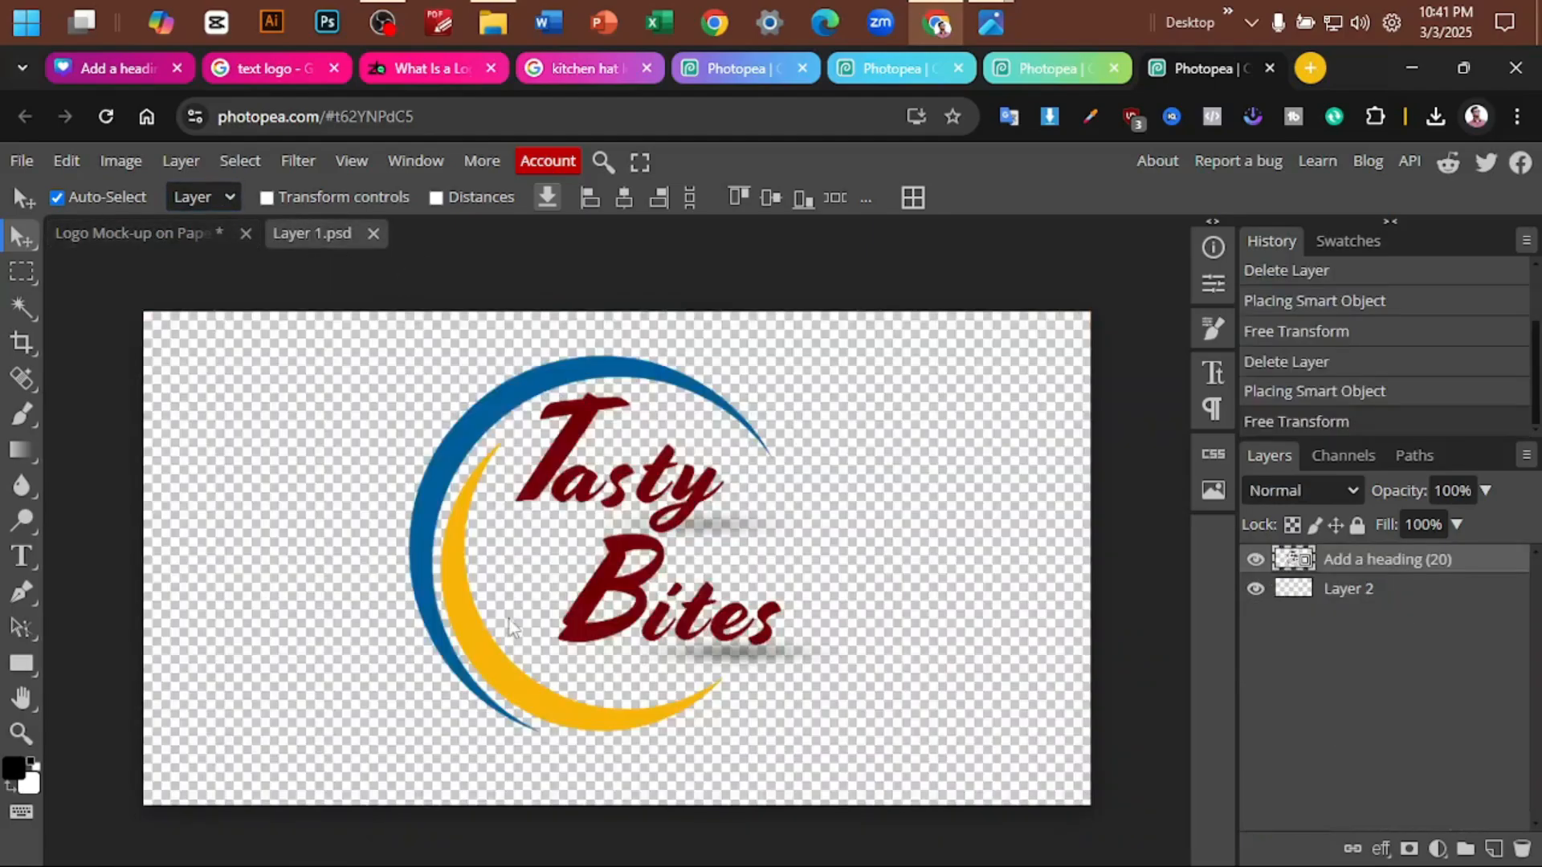
{"action": "left_click", "coordinate": [103, 232]}
{"action": "scroll", "coordinate": [943, 531], "scroll_direction": "left", "scroll_amount": 3}
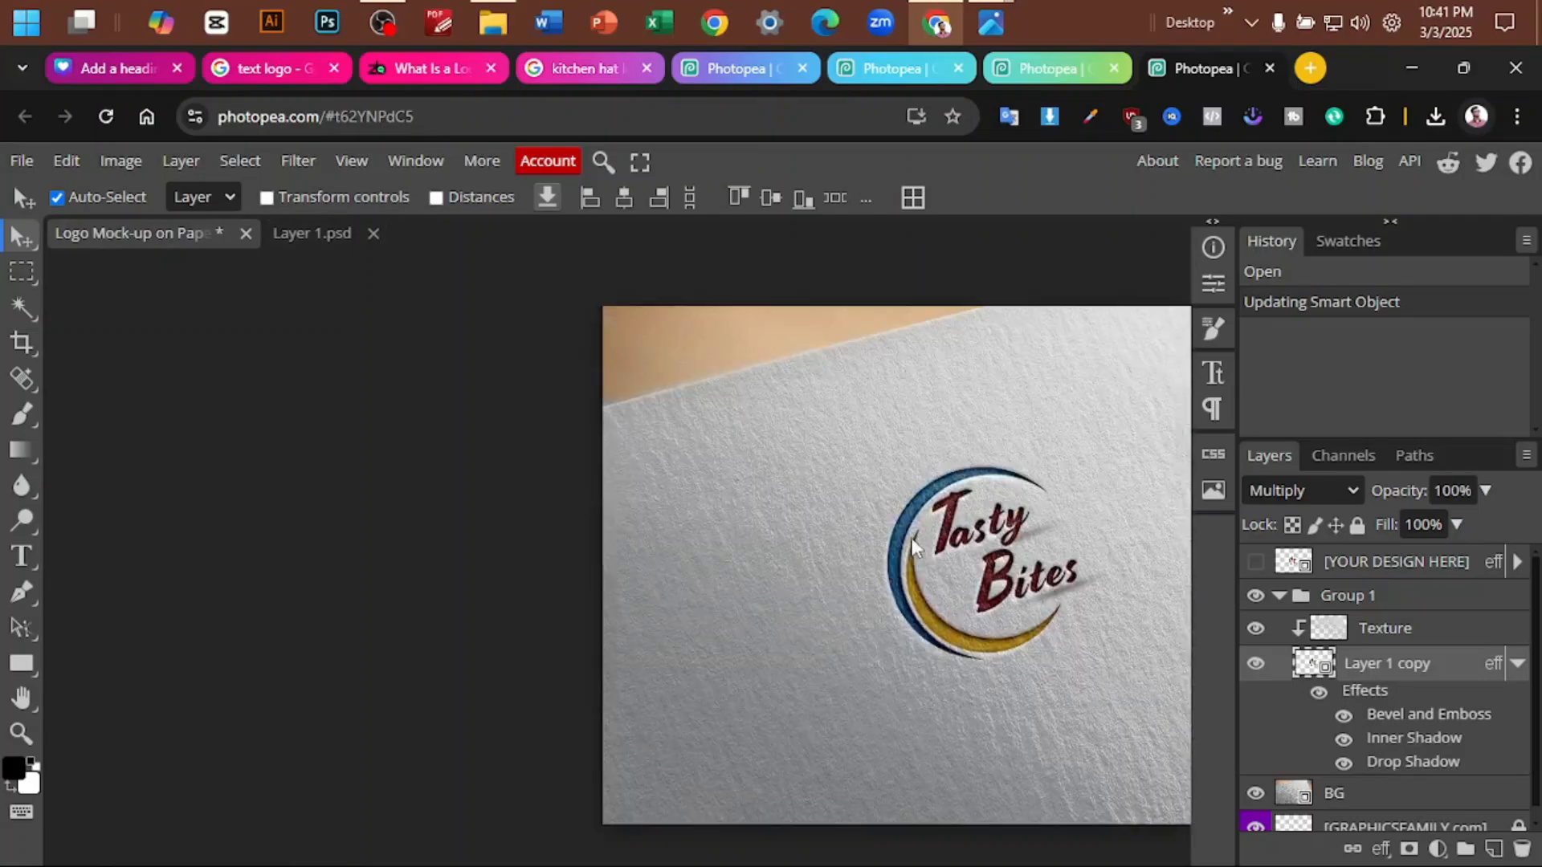
{"action": "scroll", "coordinate": [923, 534], "scroll_direction": "right", "scroll_amount": 3}
{"action": "scroll", "coordinate": [933, 532], "scroll_direction": "up", "scroll_amount": 2}
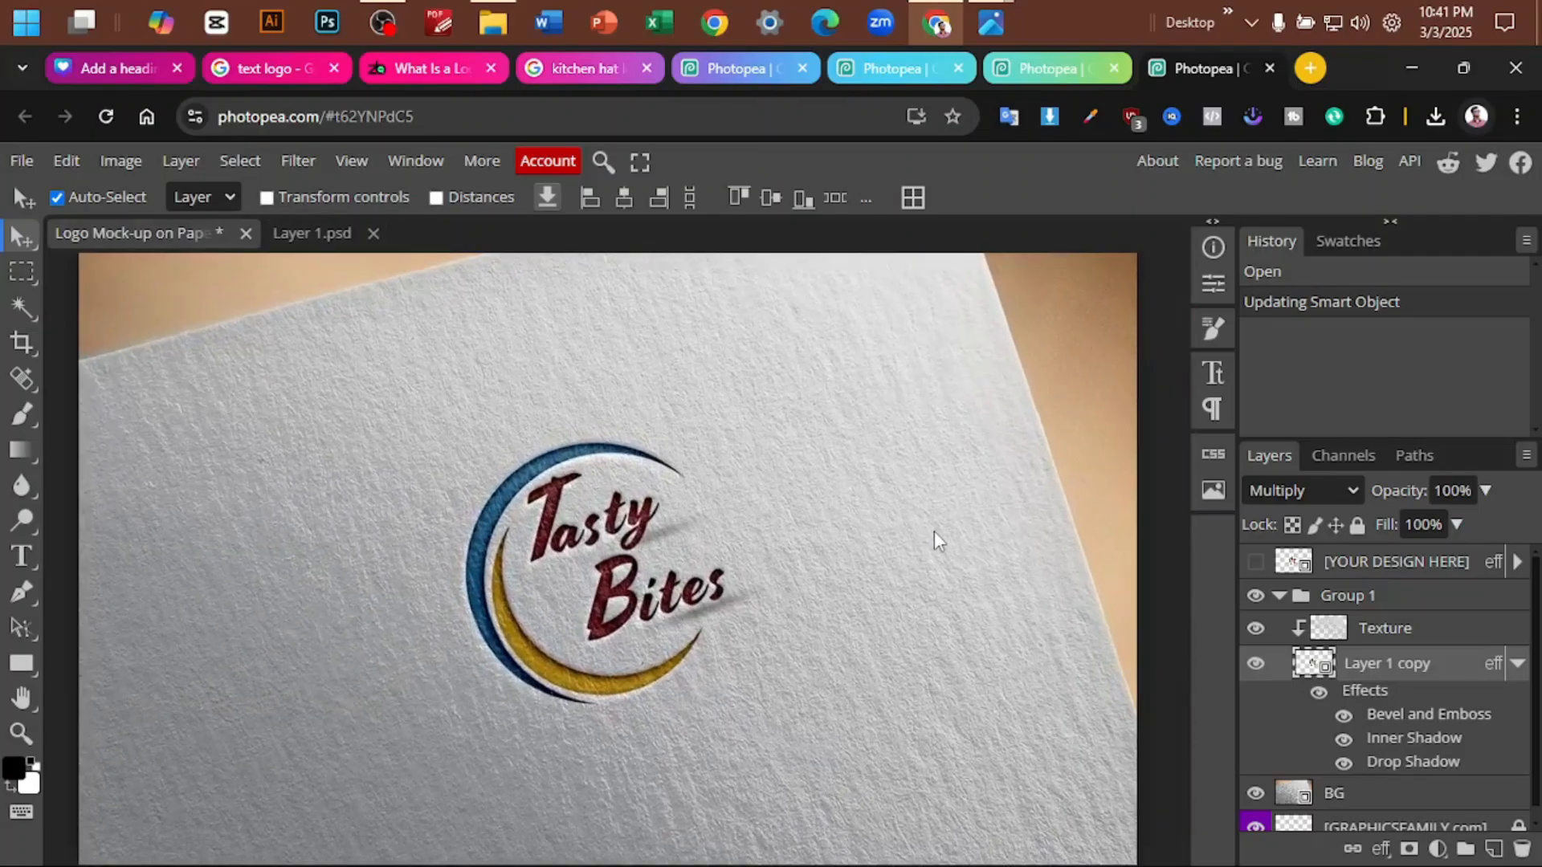
{"action": "scroll", "coordinate": [933, 531], "scroll_direction": "up", "scroll_amount": 1}
{"action": "scroll", "coordinate": [927, 540], "scroll_direction": "left", "scroll_amount": 2}
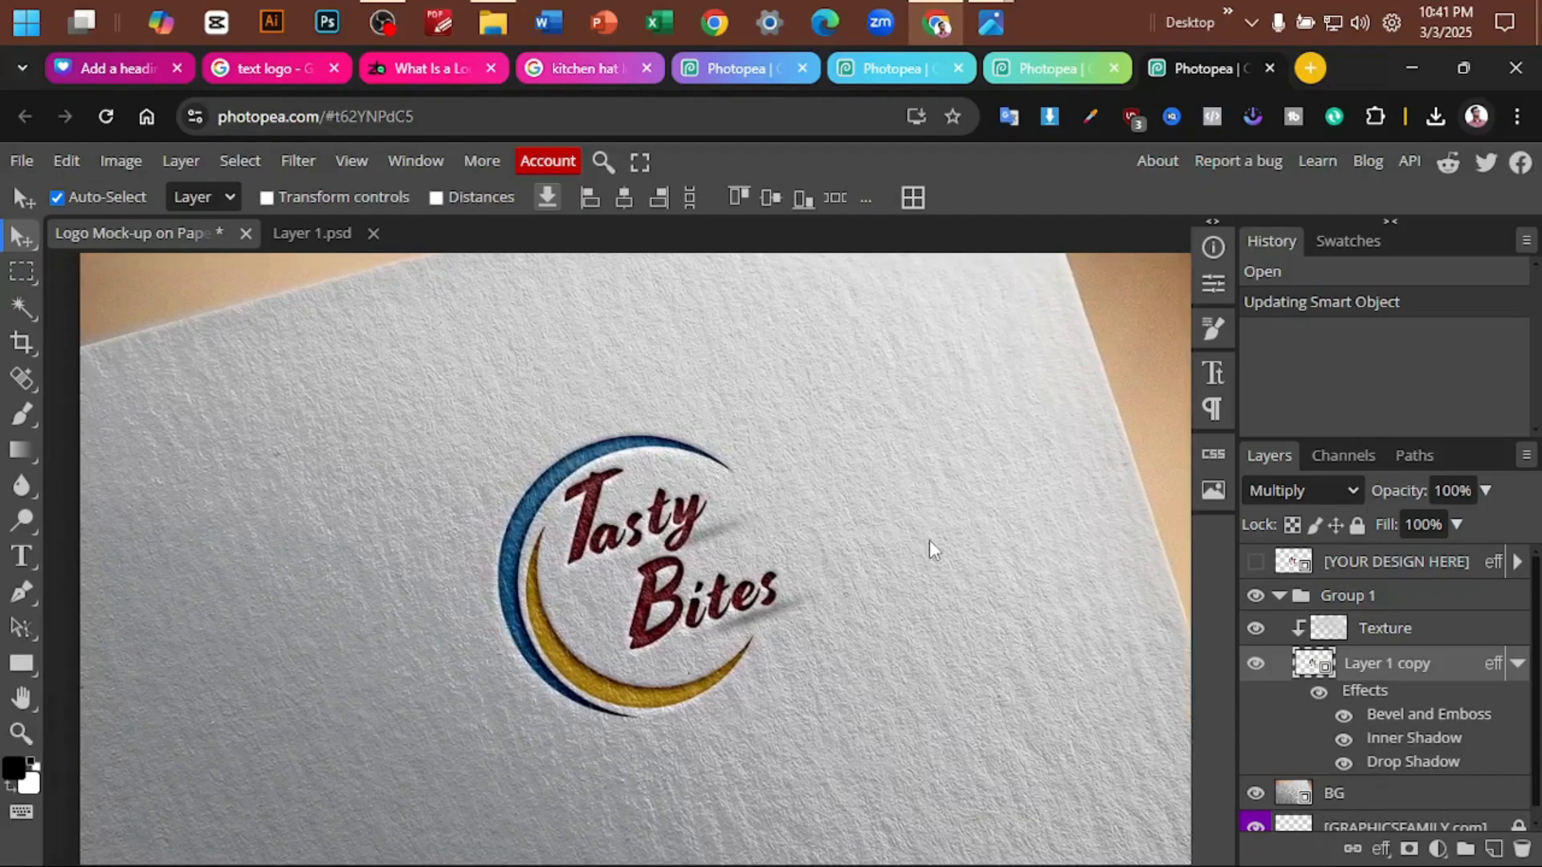
- Switch to the 71.psd mockup and outline its YOUR DESIGN HERE layer on a screen capture, discarding the capture
{"action": "left_click", "coordinate": [1019, 68]}
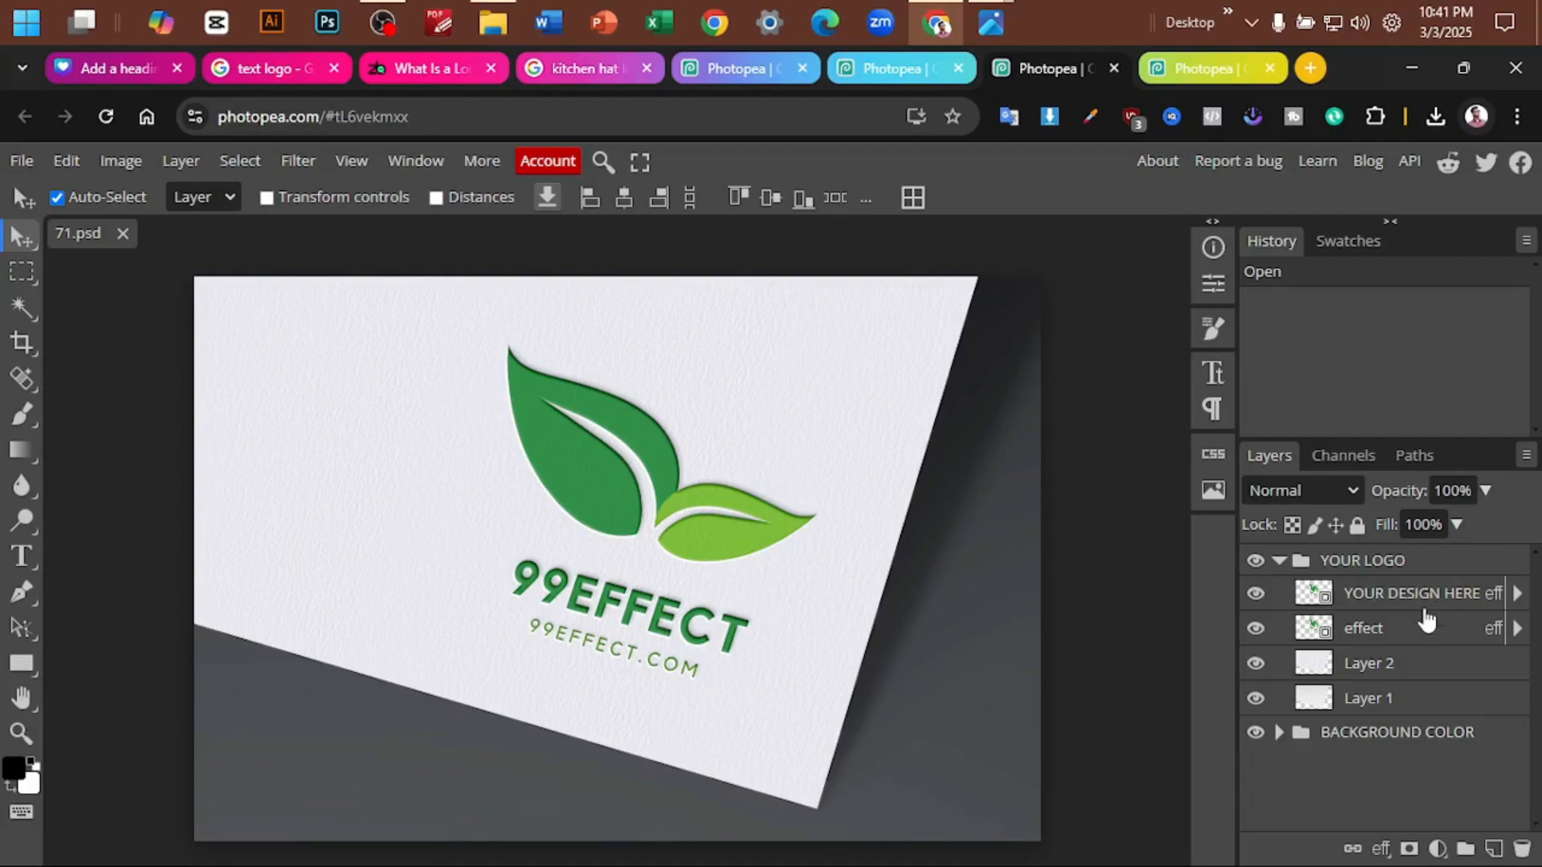
{"action": "key", "text": "Print"}
{"action": "left_click_drag", "start_coordinate": [1135, 437], "coordinate": [1538, 864]}
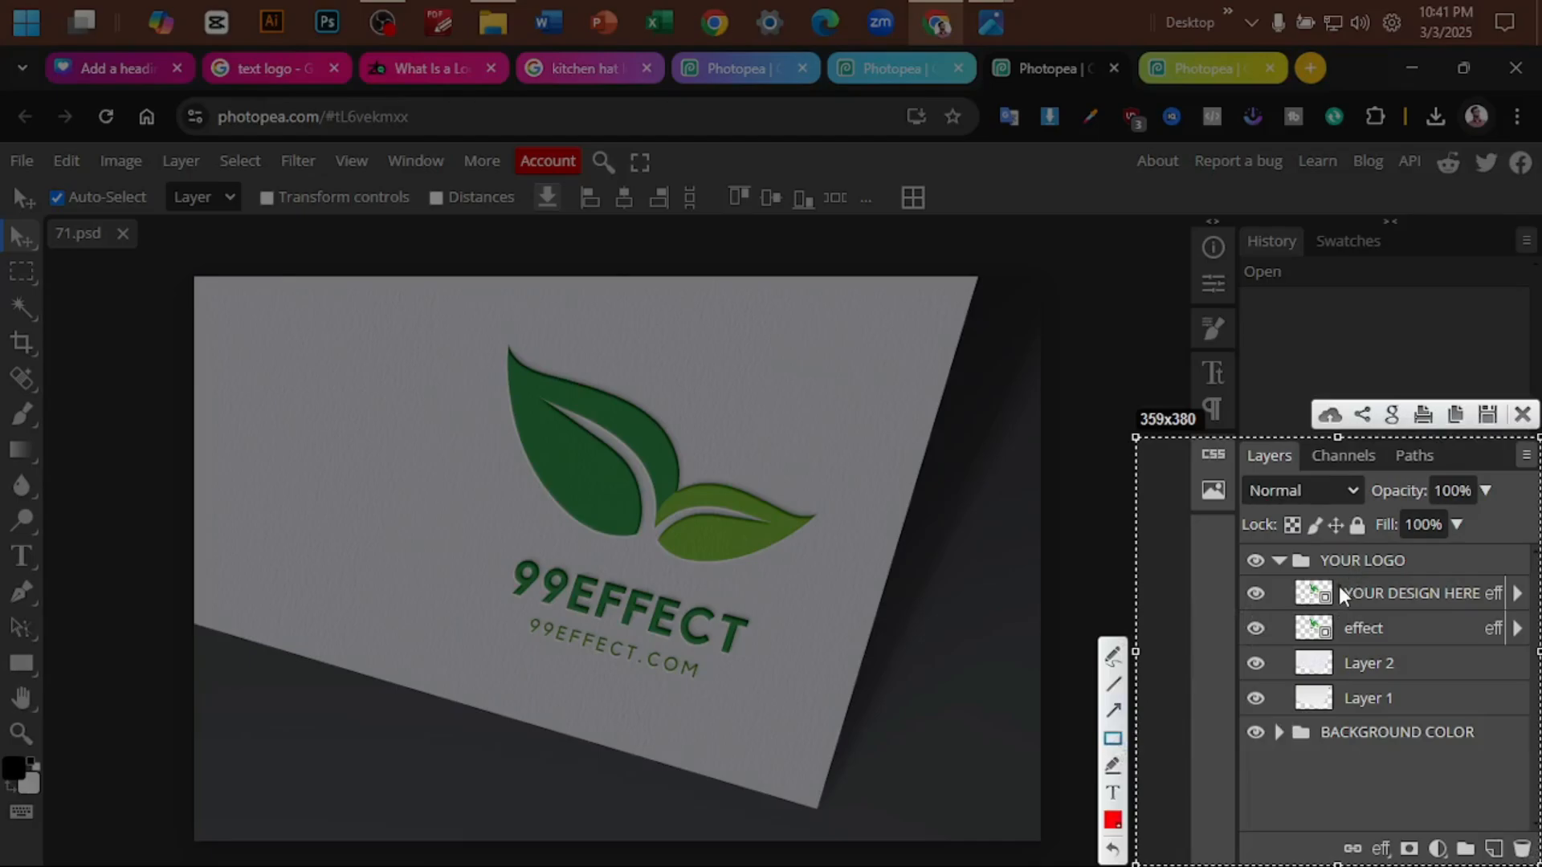
{"action": "left_click_drag", "start_coordinate": [1338, 586], "coordinate": [1501, 610]}
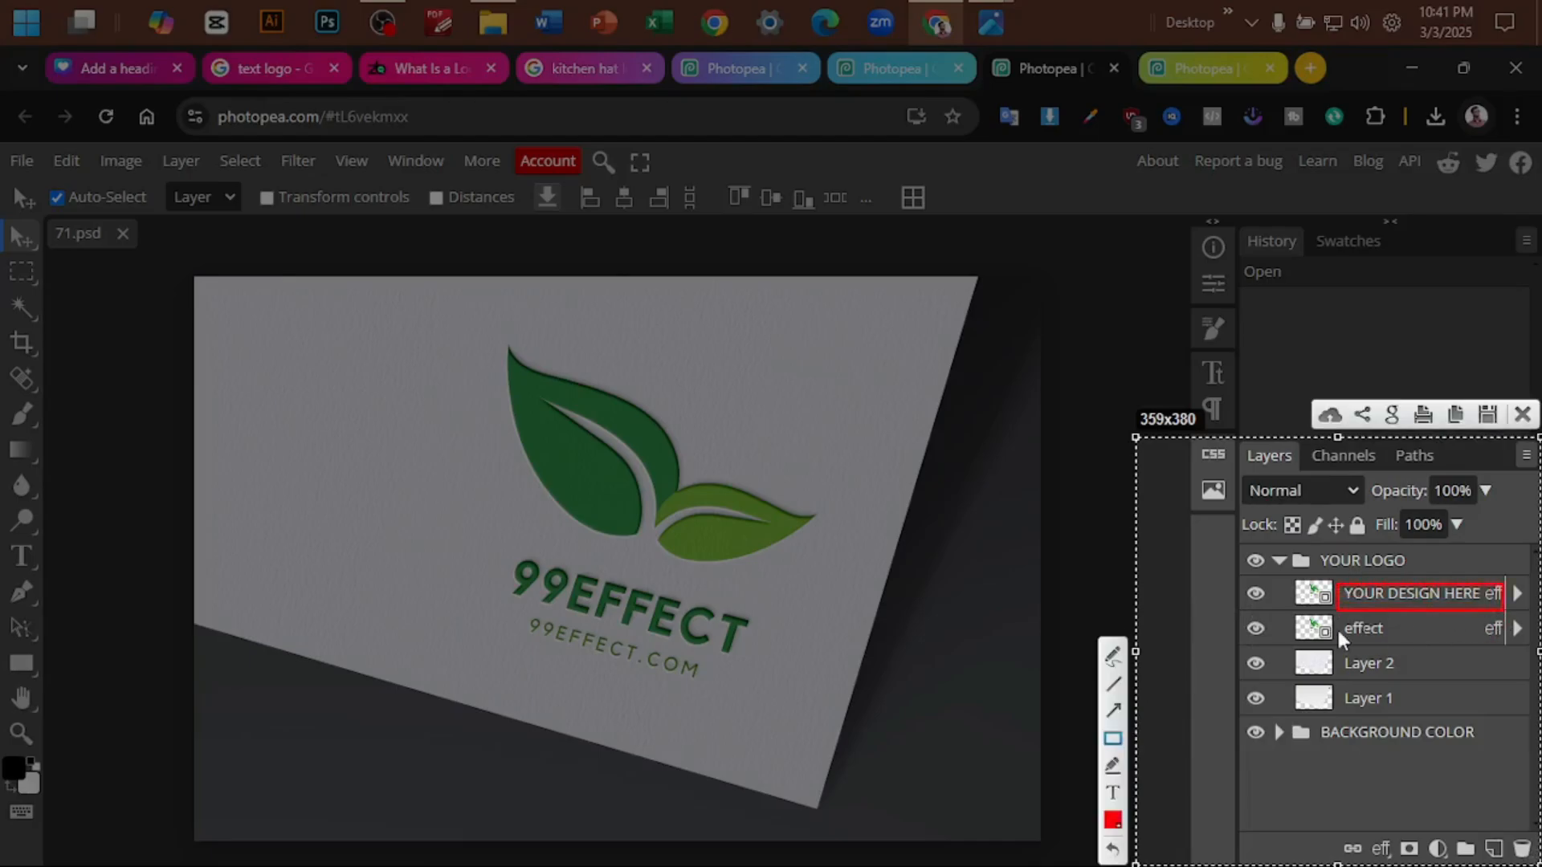
{"action": "left_click_drag", "start_coordinate": [1288, 576], "coordinate": [1336, 609]}
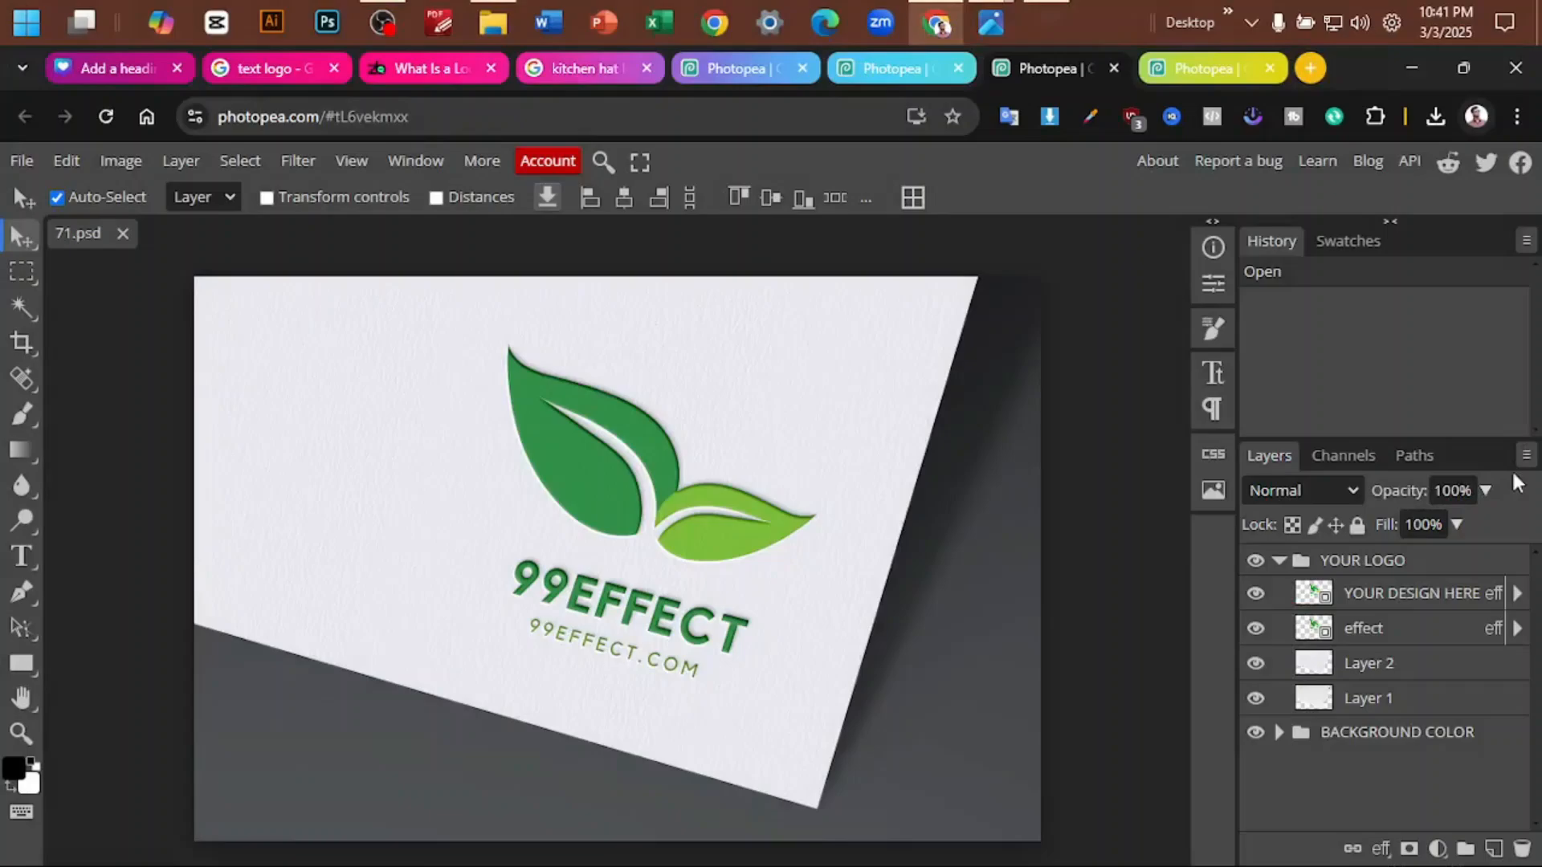
{"action": "left_click", "coordinate": [1523, 415]}
- Open the YOUR DESIGN HERE smart object of 71.psd and hide Layer 3 with the green 99EFFECT leaf artwork
{"action": "double_click", "coordinate": [1321, 604]}
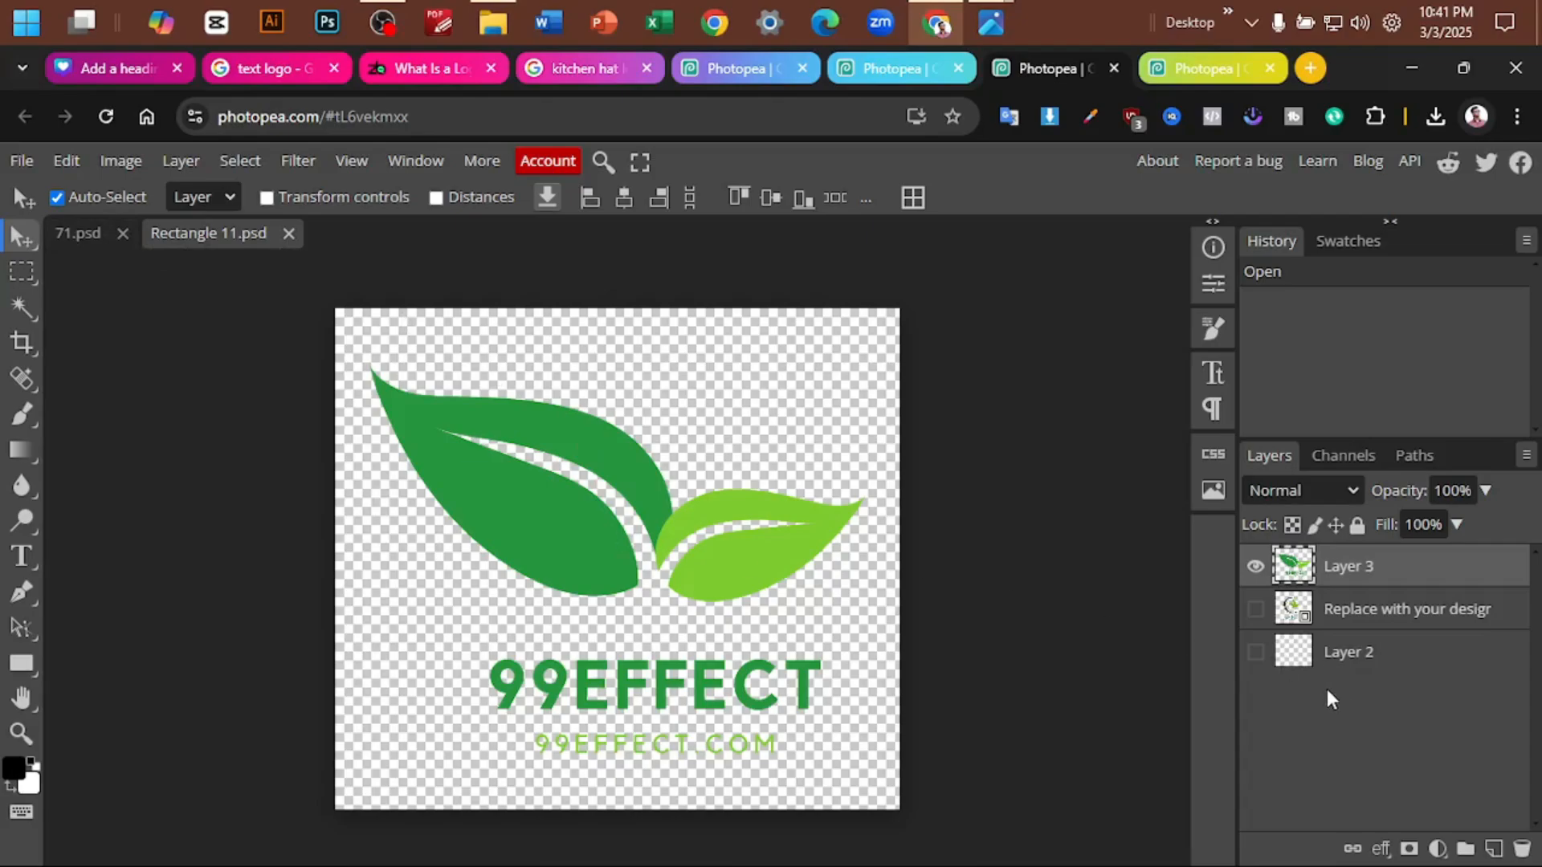
{"action": "left_click", "coordinate": [1350, 617]}
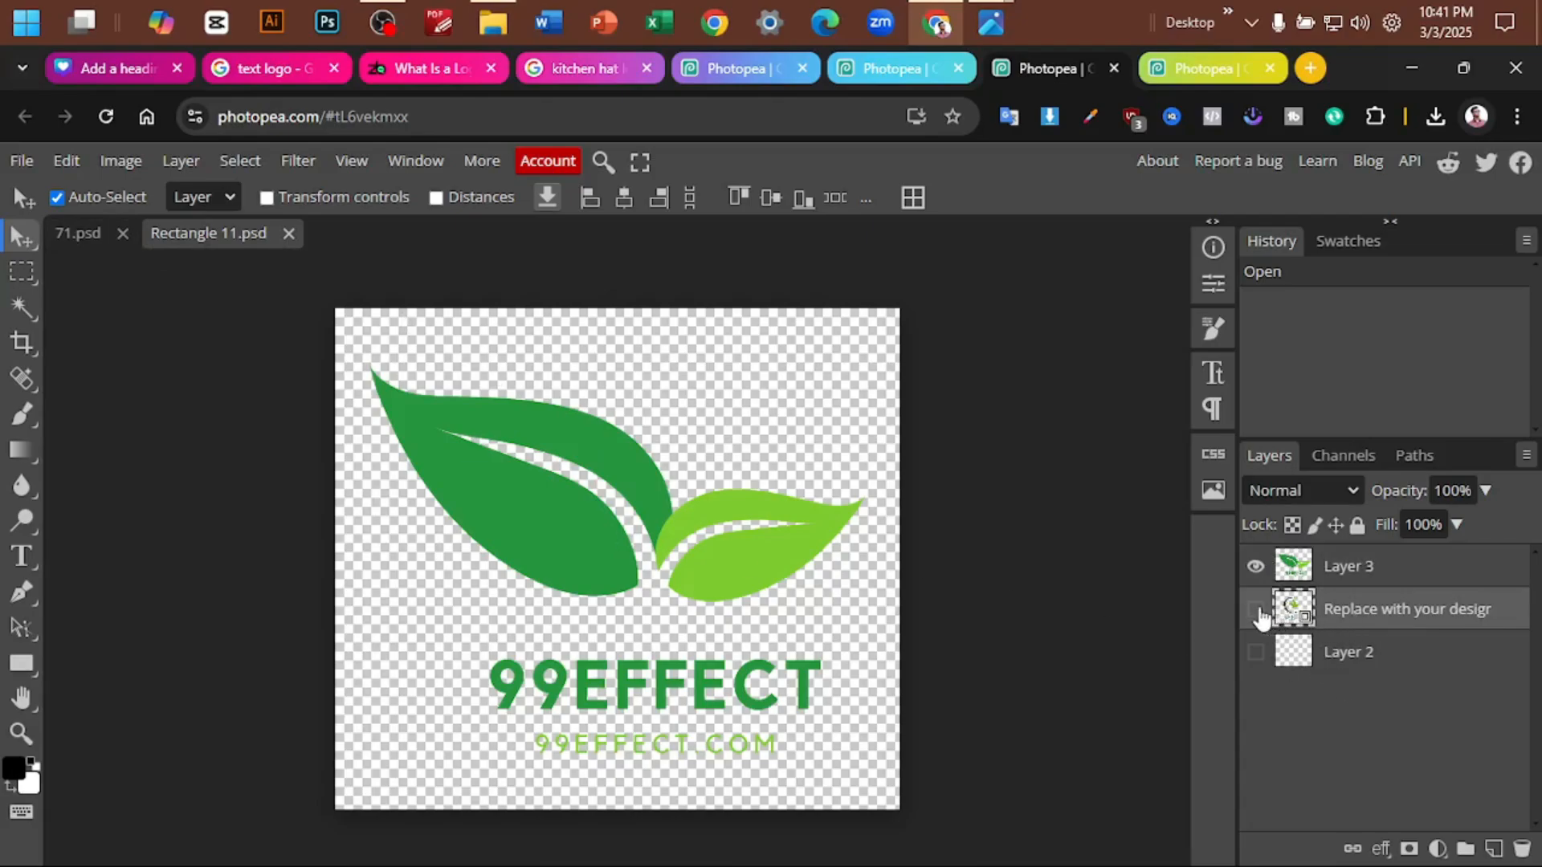
{"action": "left_click", "coordinate": [1289, 569]}
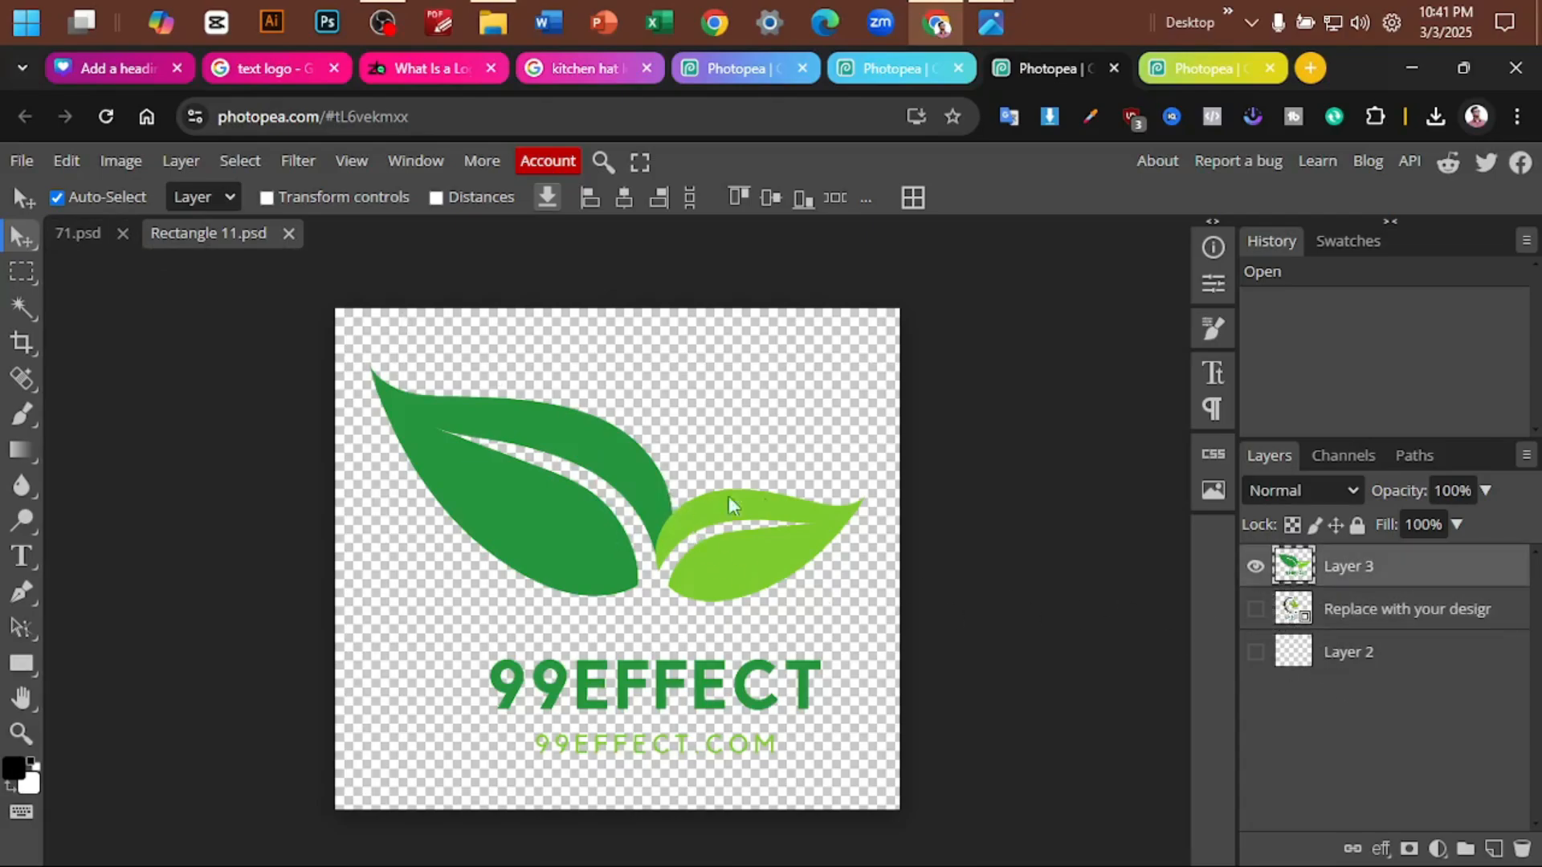
{"action": "left_click", "coordinate": [1255, 567]}
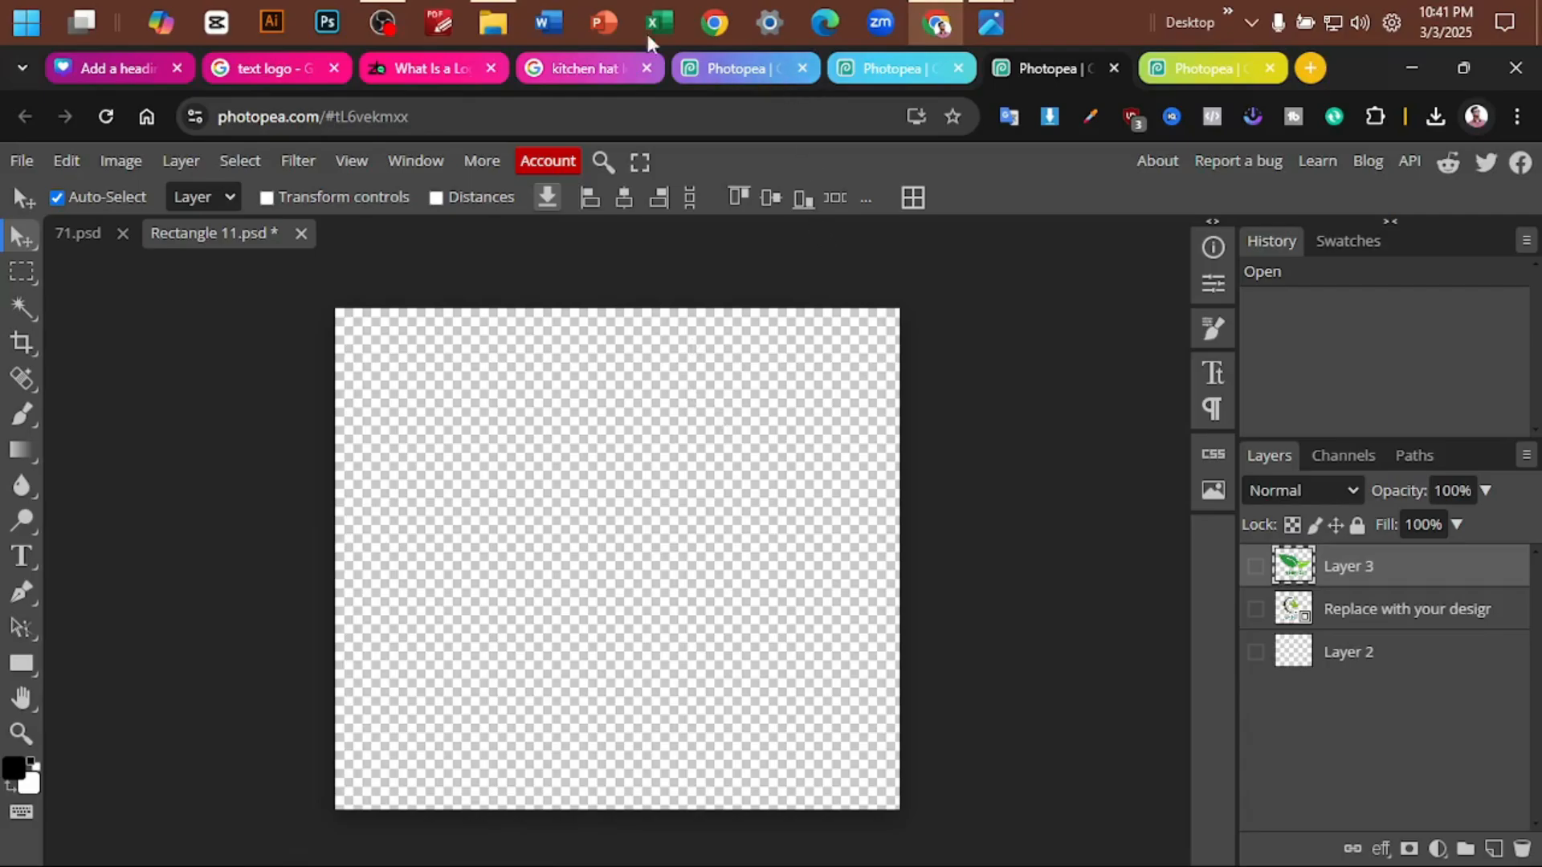
- Place the Tasty Bites fork-and-knife logo, Add a heading (21), into Rectangle 11.psd and enlarge it to nearly the canvas width
{"action": "left_click", "coordinate": [492, 22]}
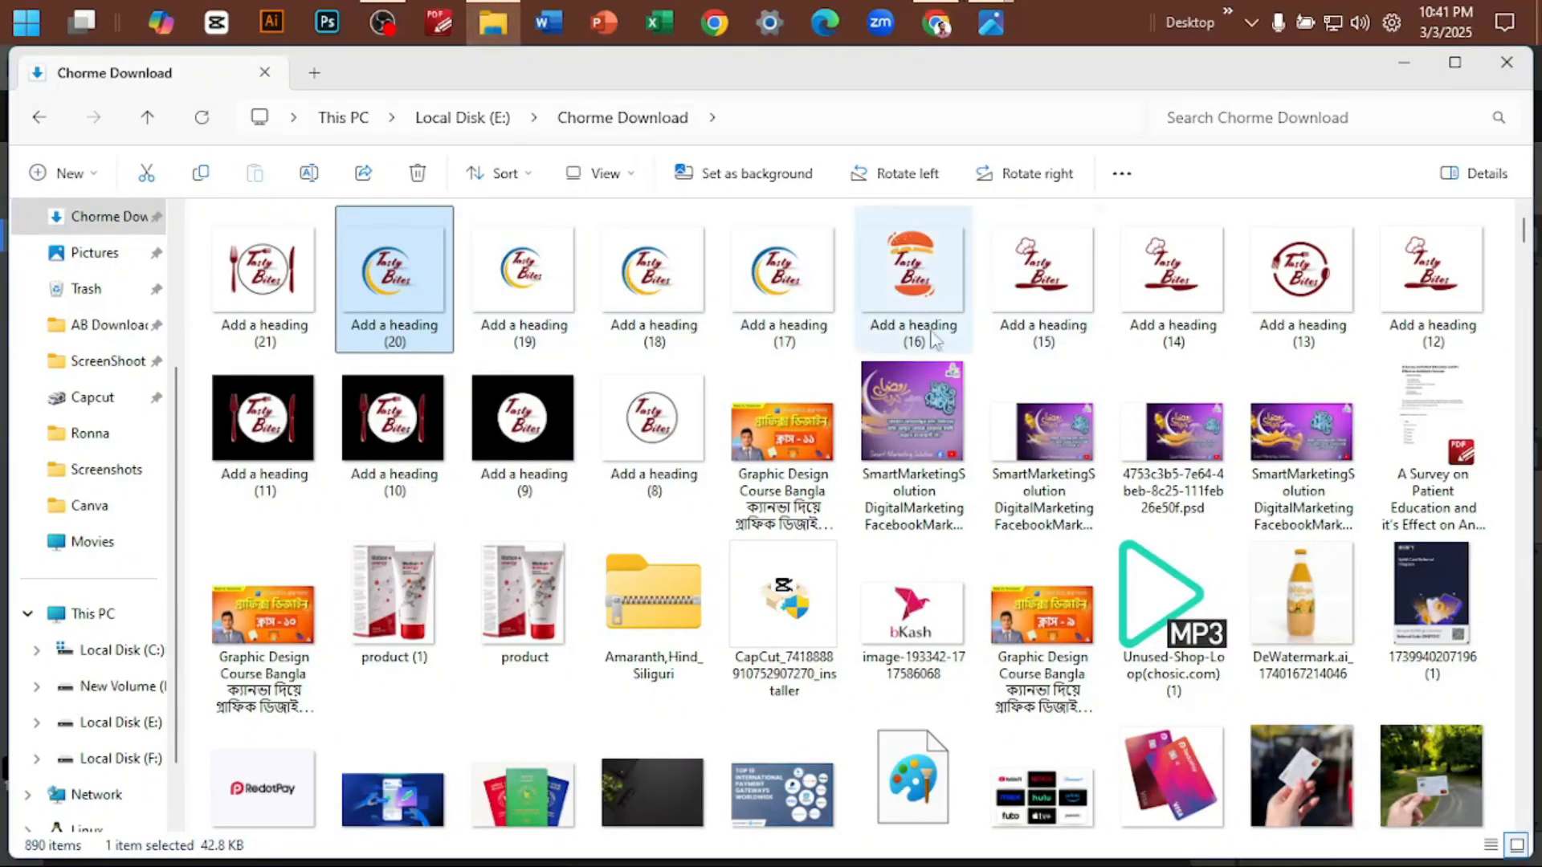
{"action": "left_click_drag", "start_coordinate": [265, 277], "coordinate": [683, 556]}
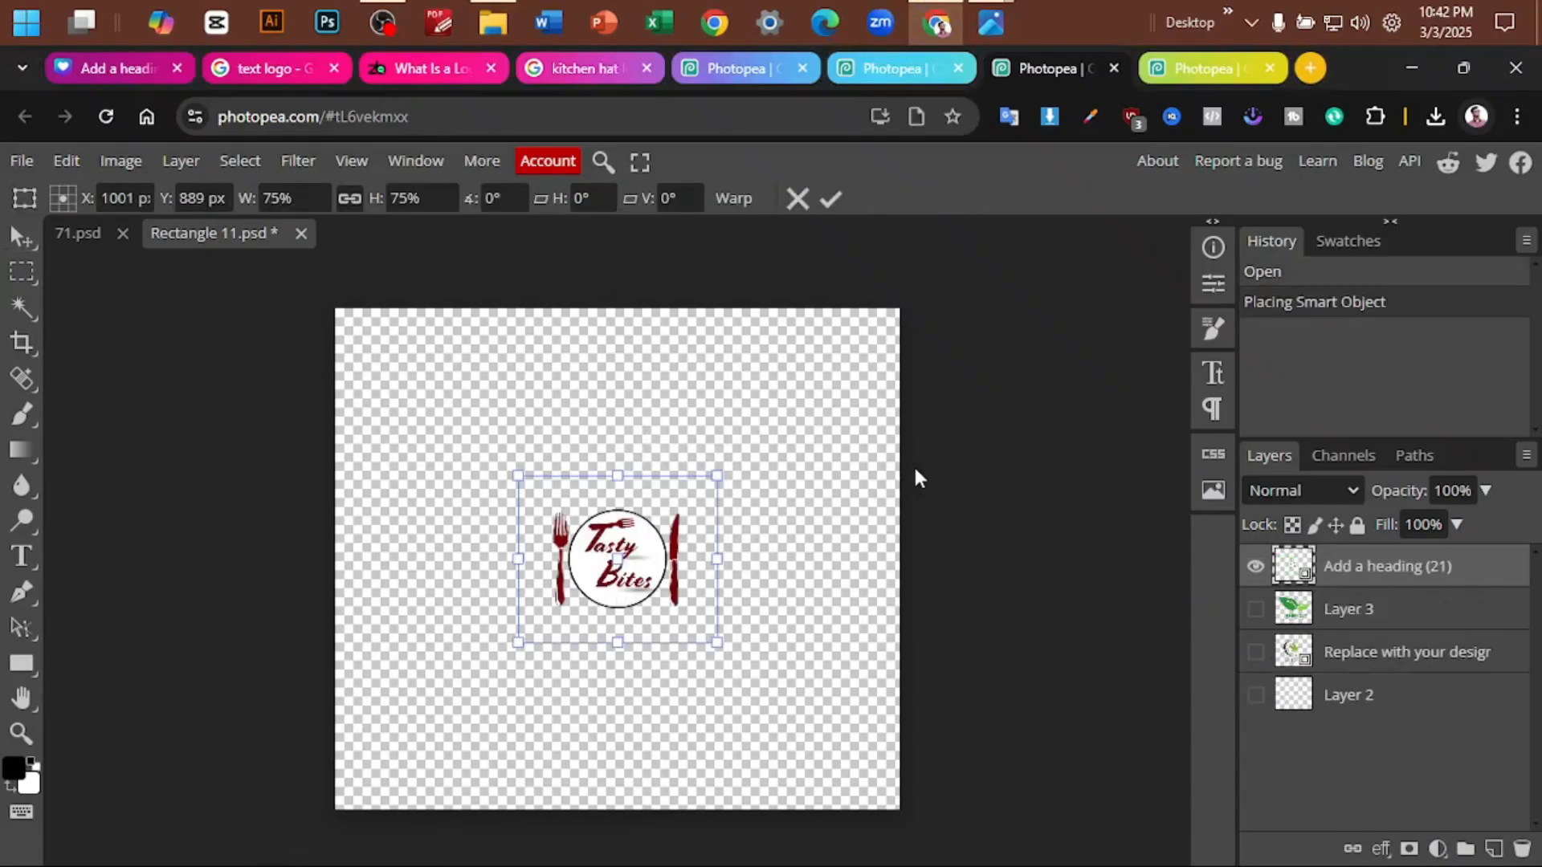
{"action": "left_click_drag", "start_coordinate": [717, 642], "coordinate": [974, 822]}
{"action": "left_click_drag", "start_coordinate": [927, 832], "coordinate": [995, 819]}
{"action": "left_click", "coordinate": [832, 200]}
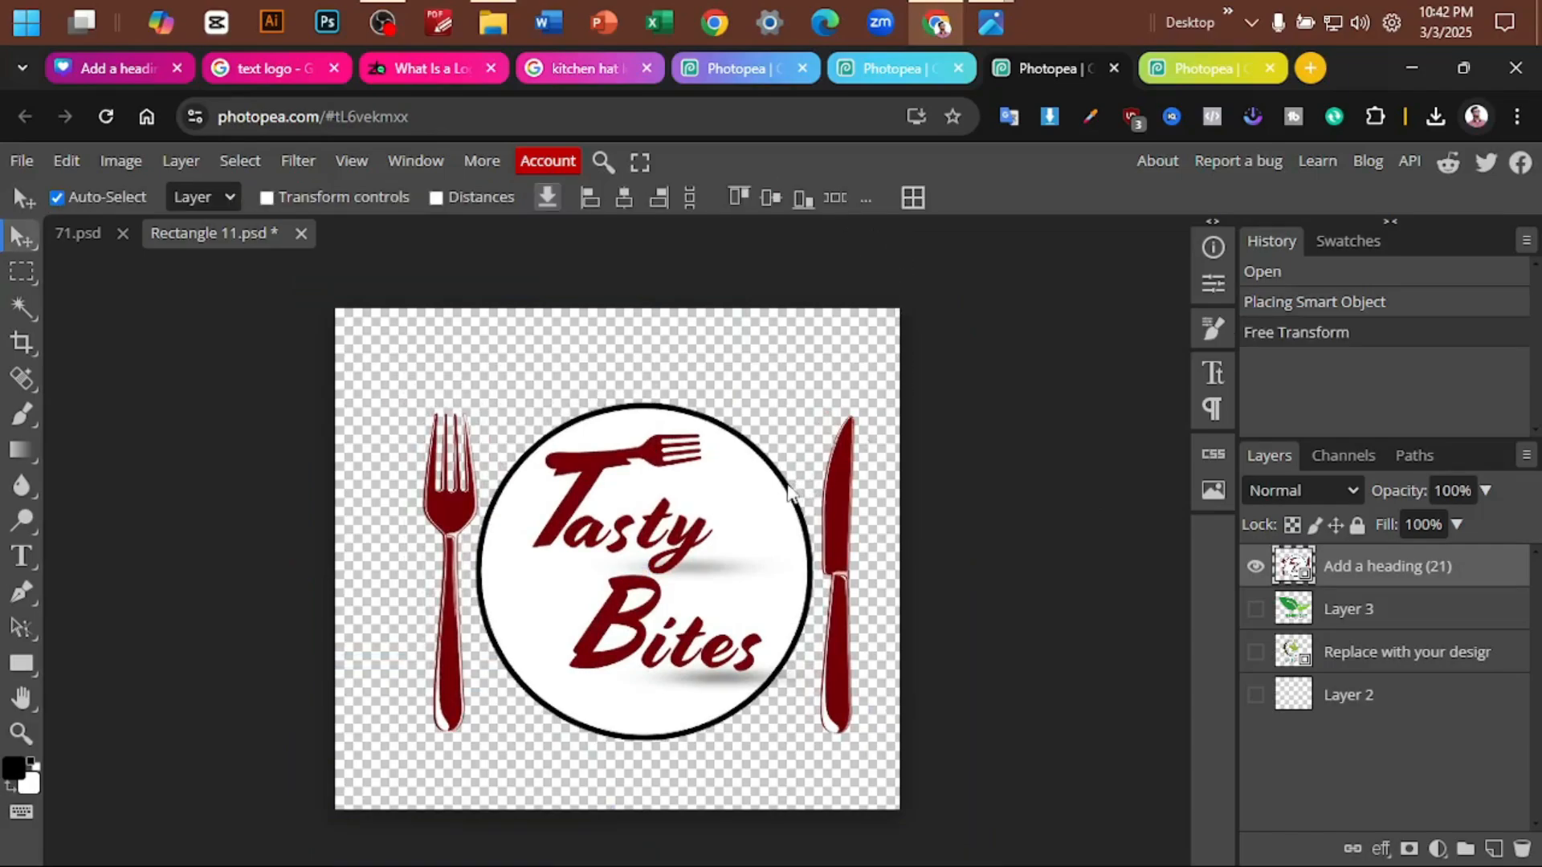
- Centre the fork-and-knife logo on the canvas, save the smart object and check the updated 71.psd mockup
{"action": "left_click_drag", "start_coordinate": [787, 486], "coordinate": [766, 475]}
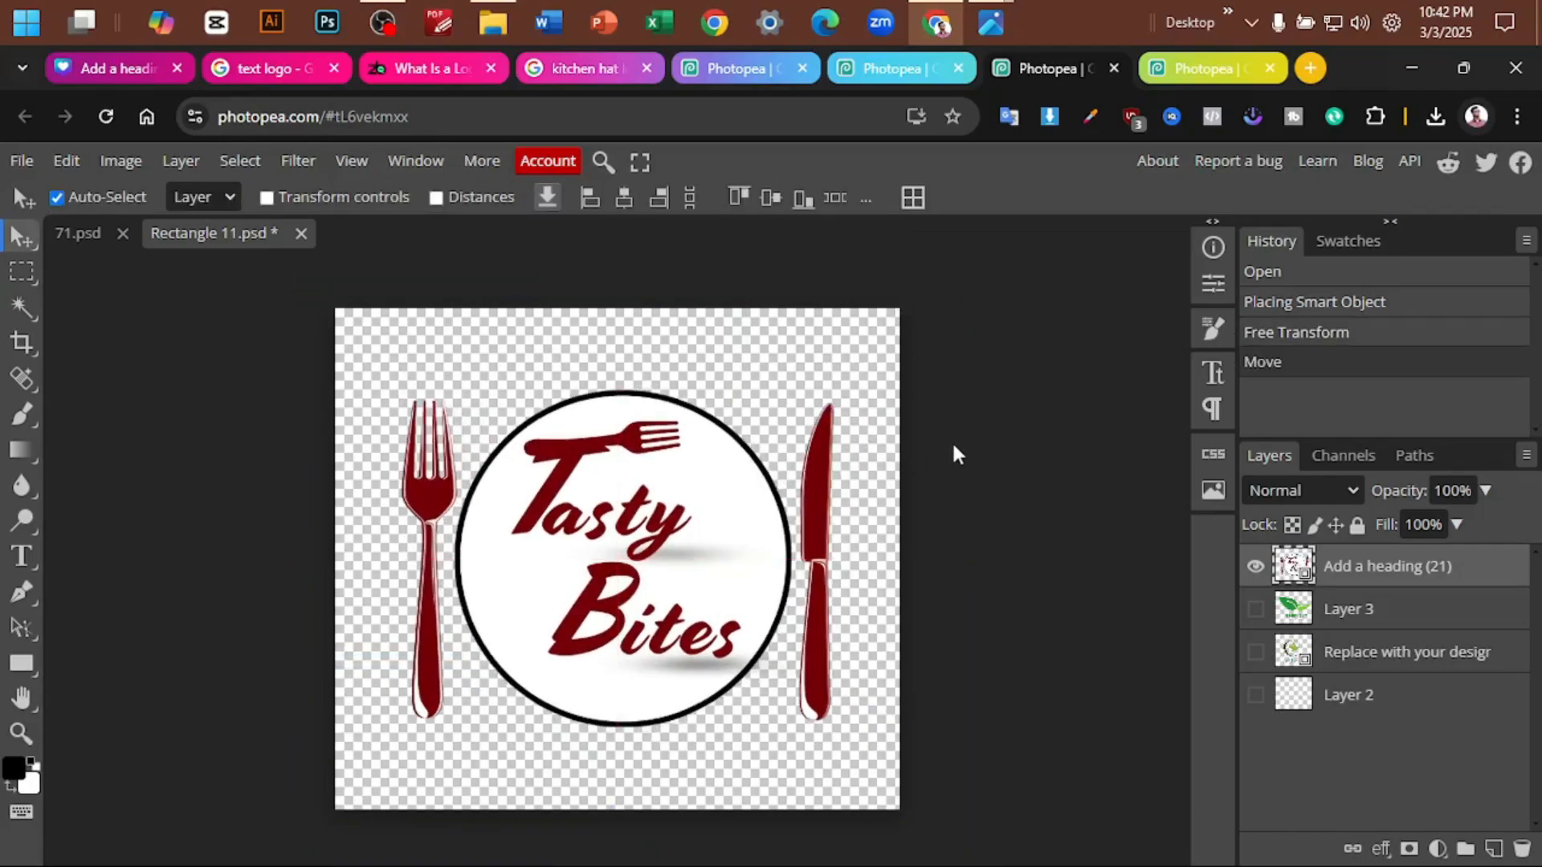
{"action": "key", "text": "ctrl+s"}
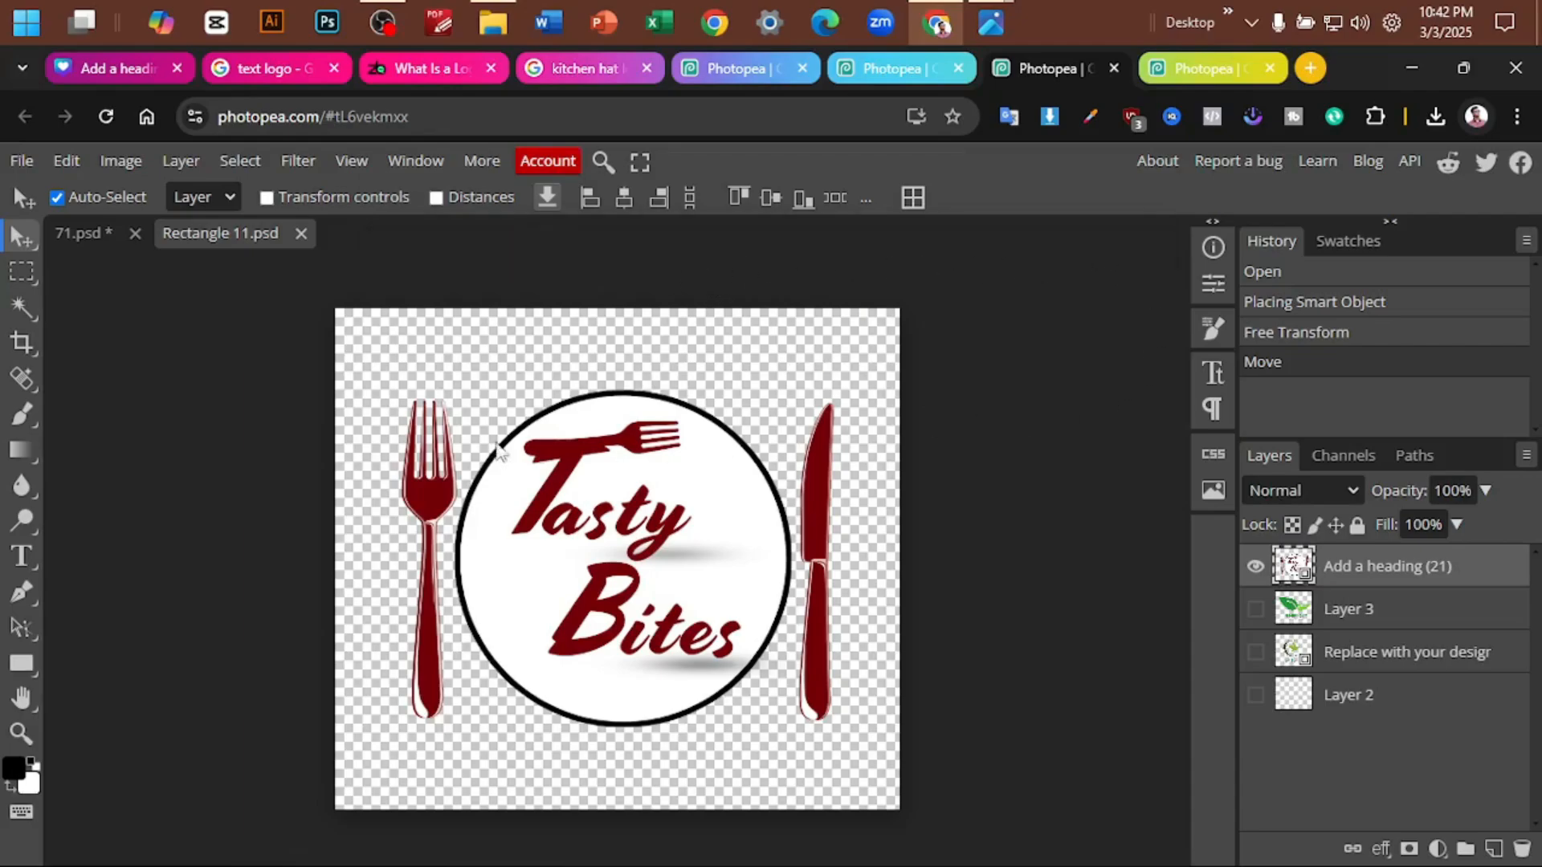
{"action": "left_click", "coordinate": [71, 239]}
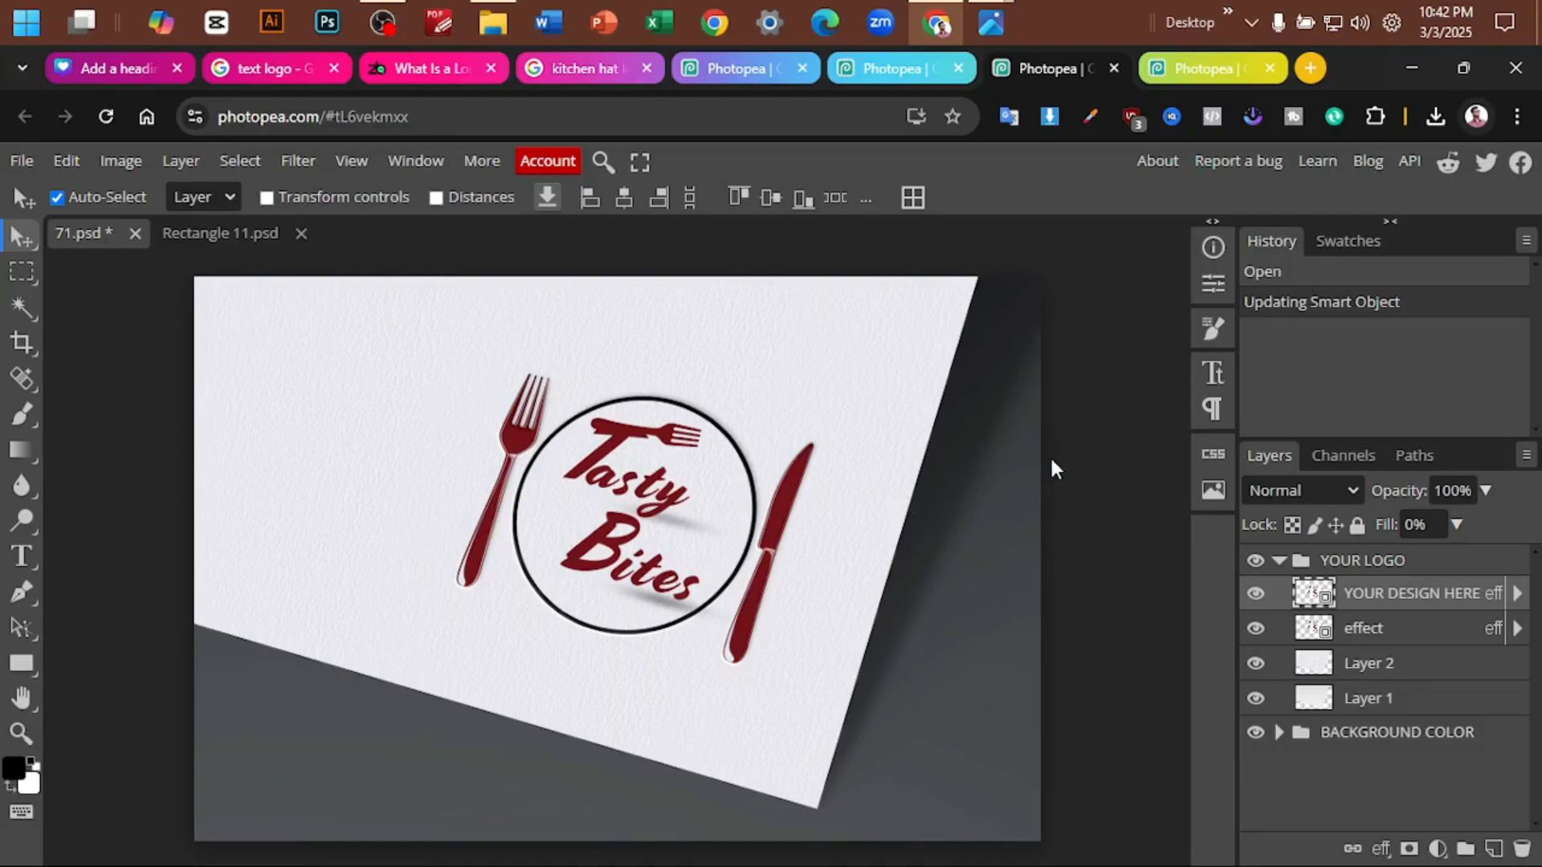
{"action": "left_click", "coordinate": [233, 235]}
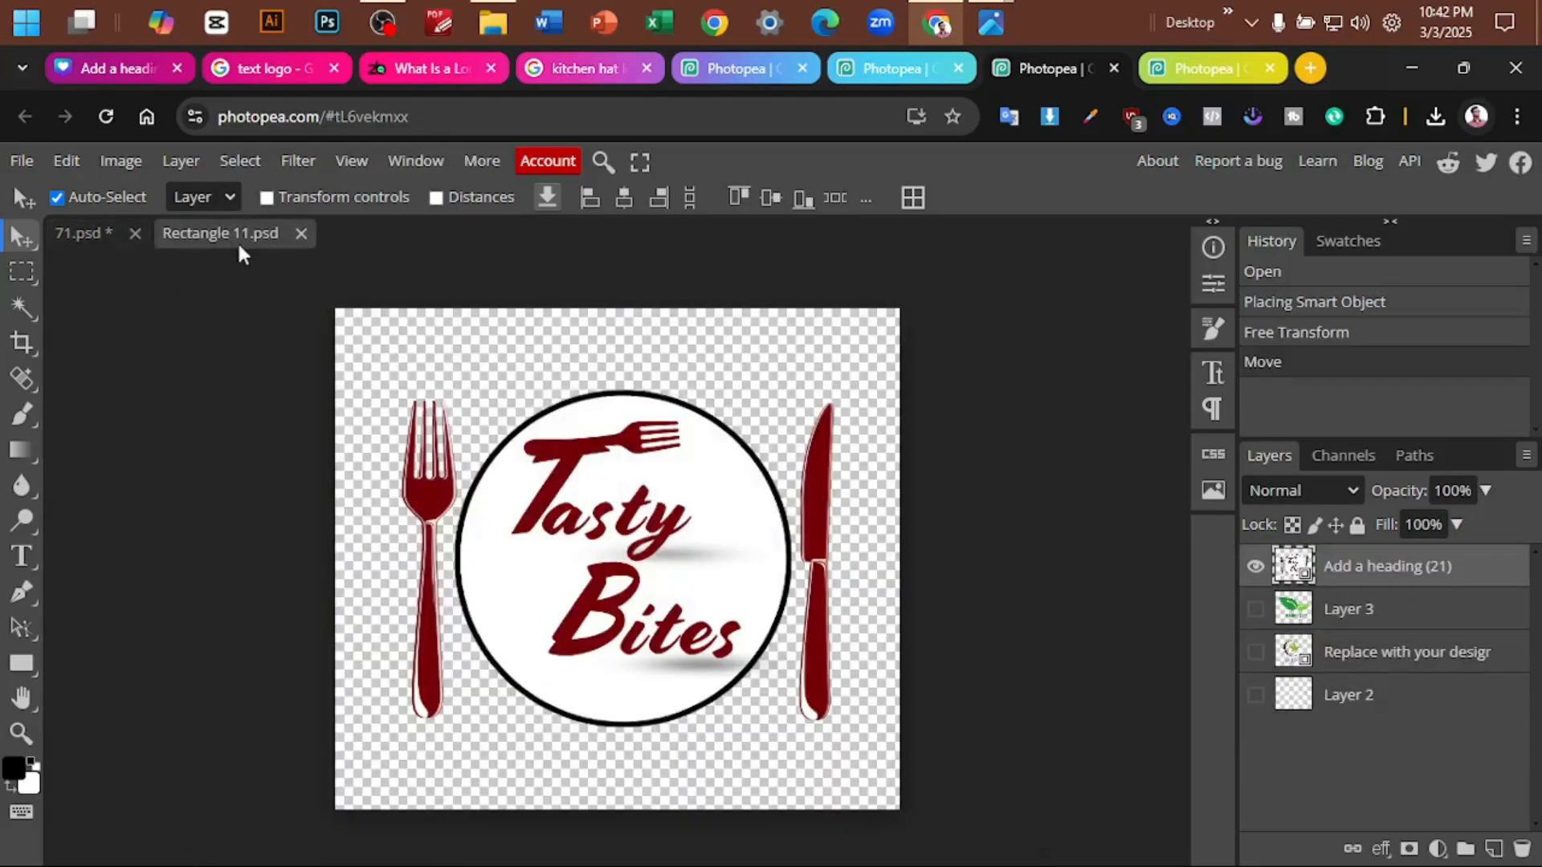
{"action": "left_click", "coordinate": [96, 235]}
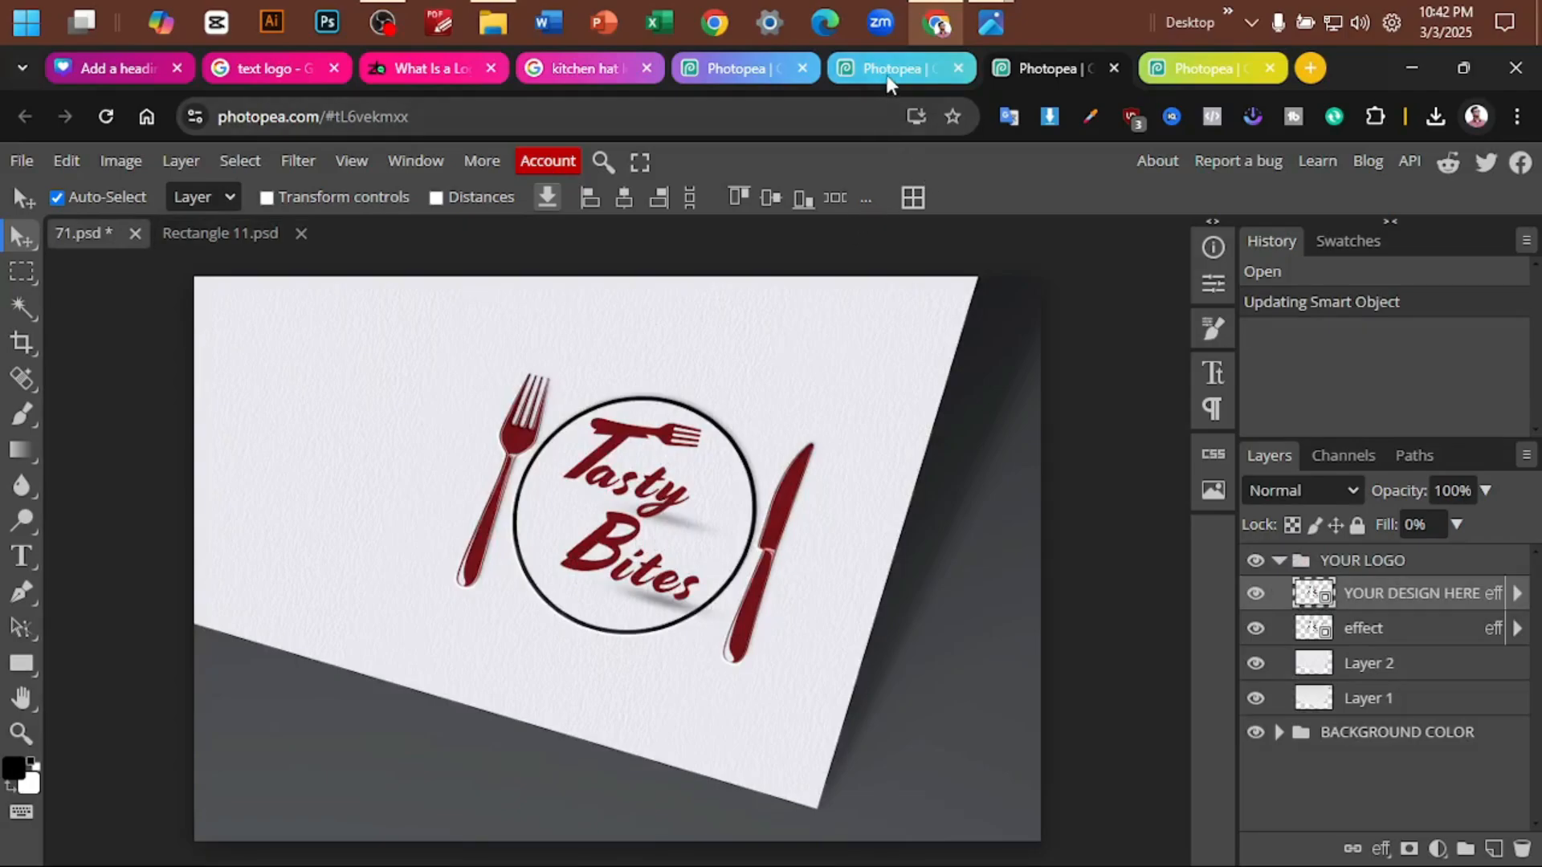
- In the 3D Logo Mockup's [YOUR LOGO HERE] smart object, add an empty layer and hide the Graphicsfamily artwork
{"action": "left_click", "coordinate": [923, 70]}
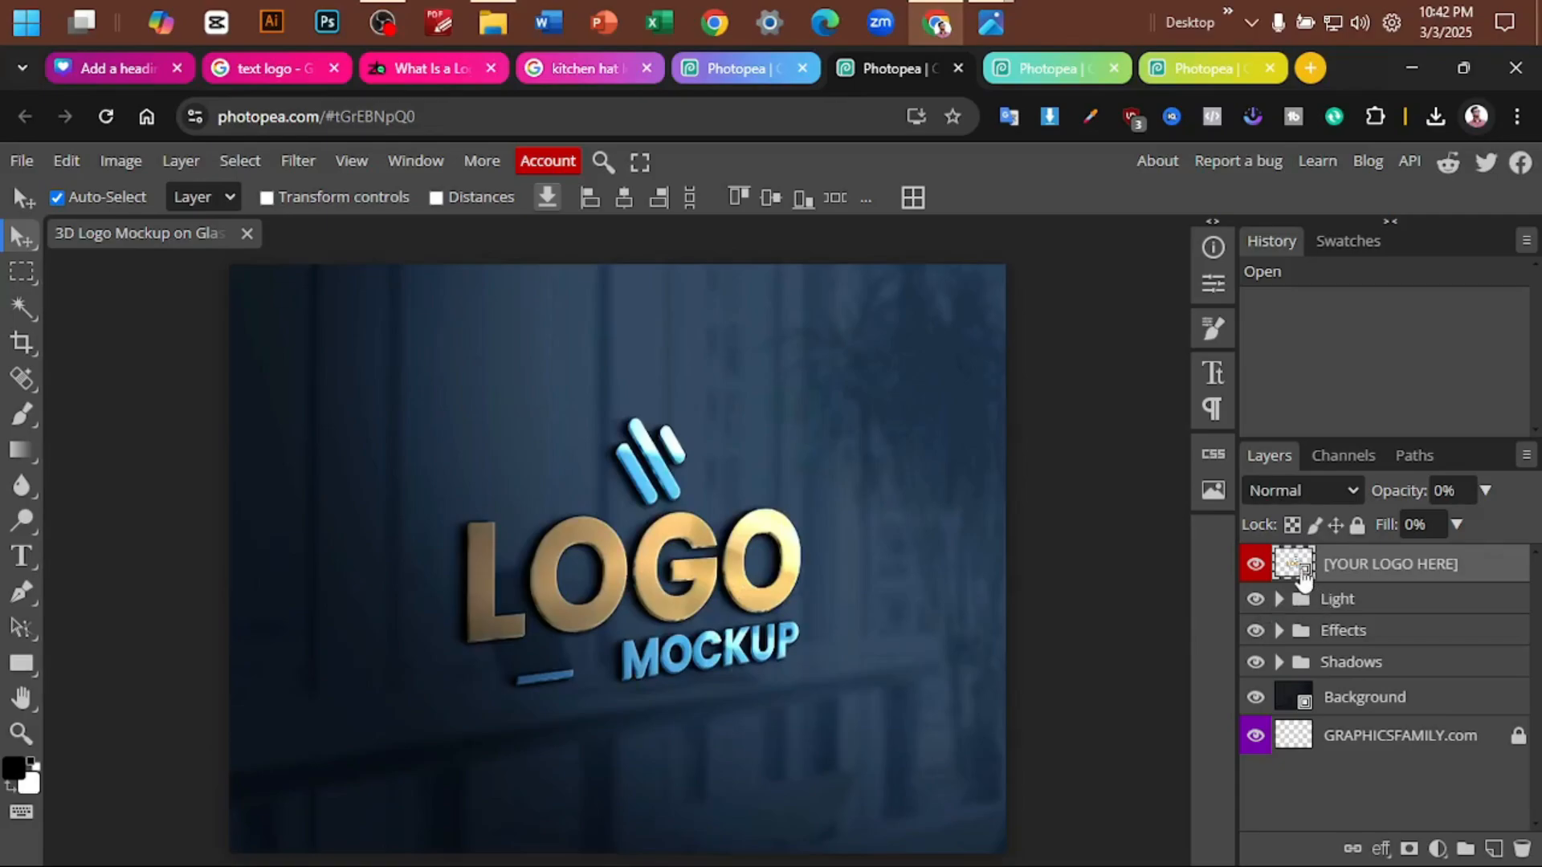
{"action": "double_click", "coordinate": [1300, 569]}
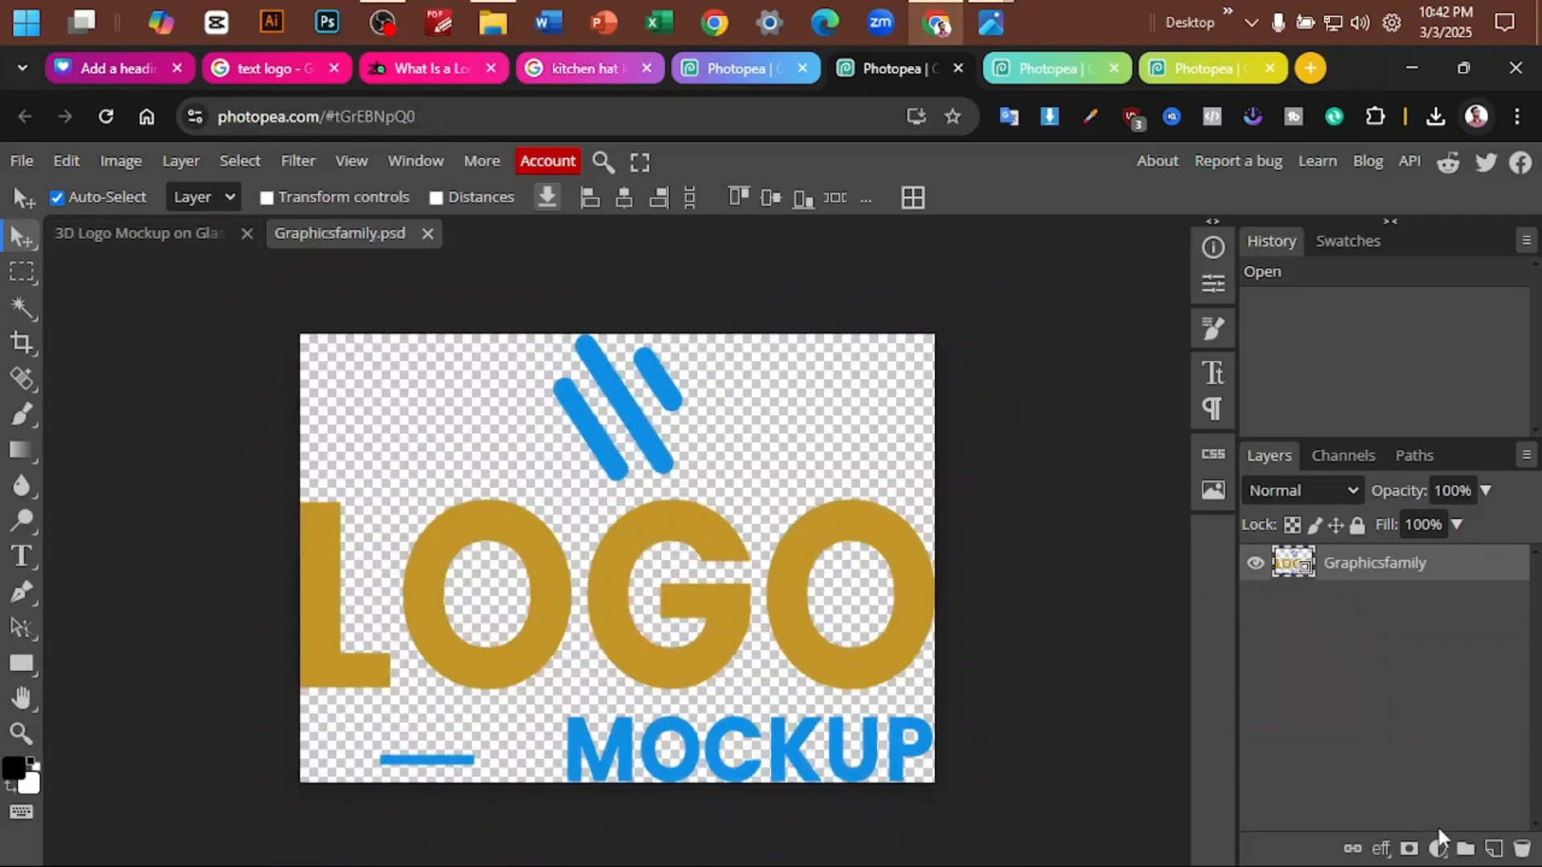
{"action": "left_click", "coordinate": [1493, 849]}
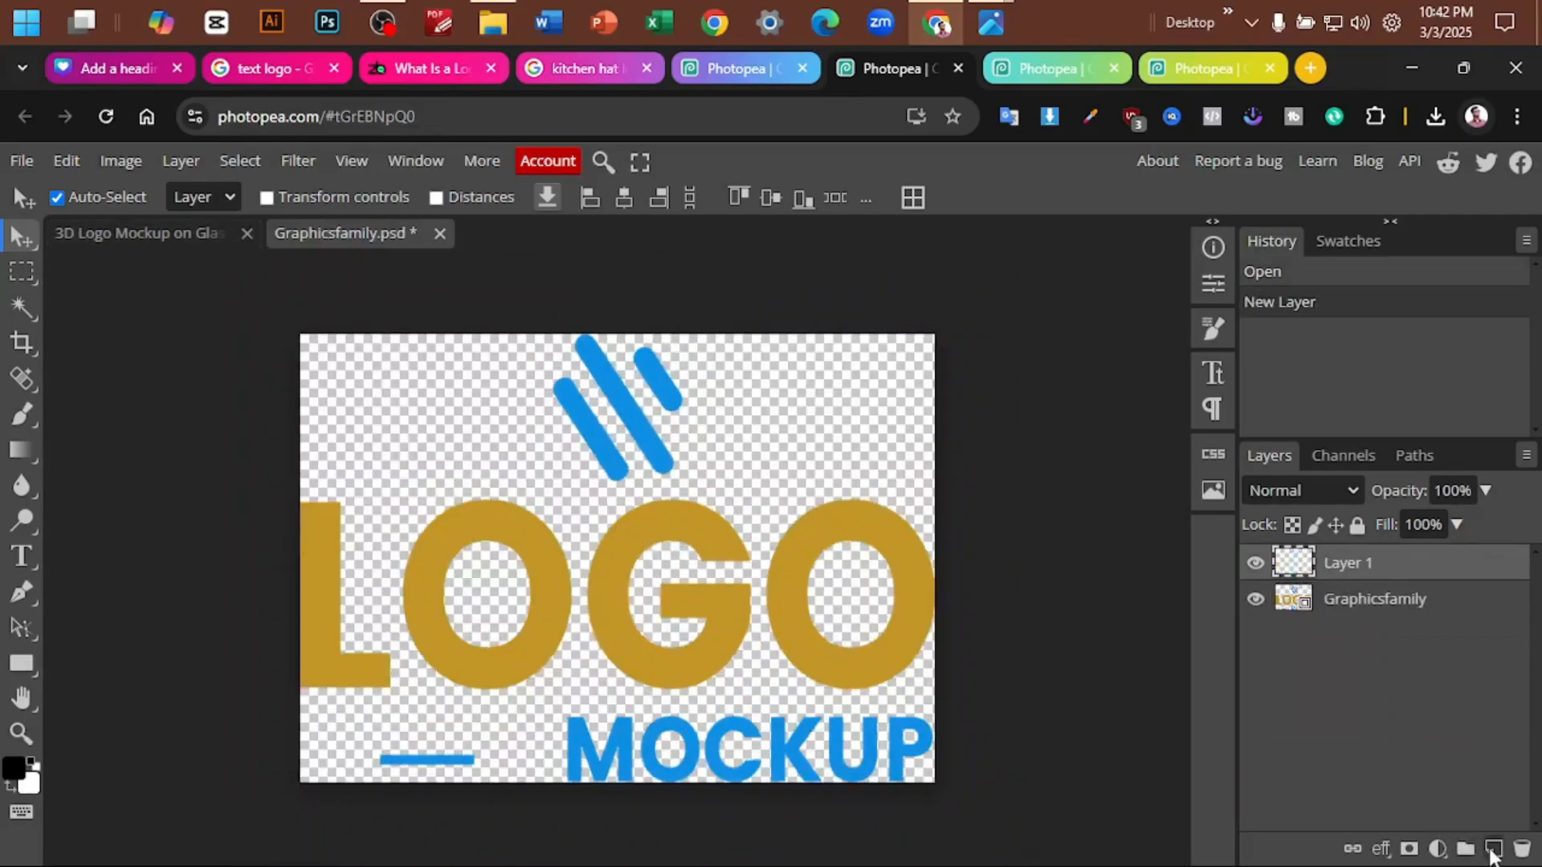
{"action": "left_click", "coordinate": [1255, 599]}
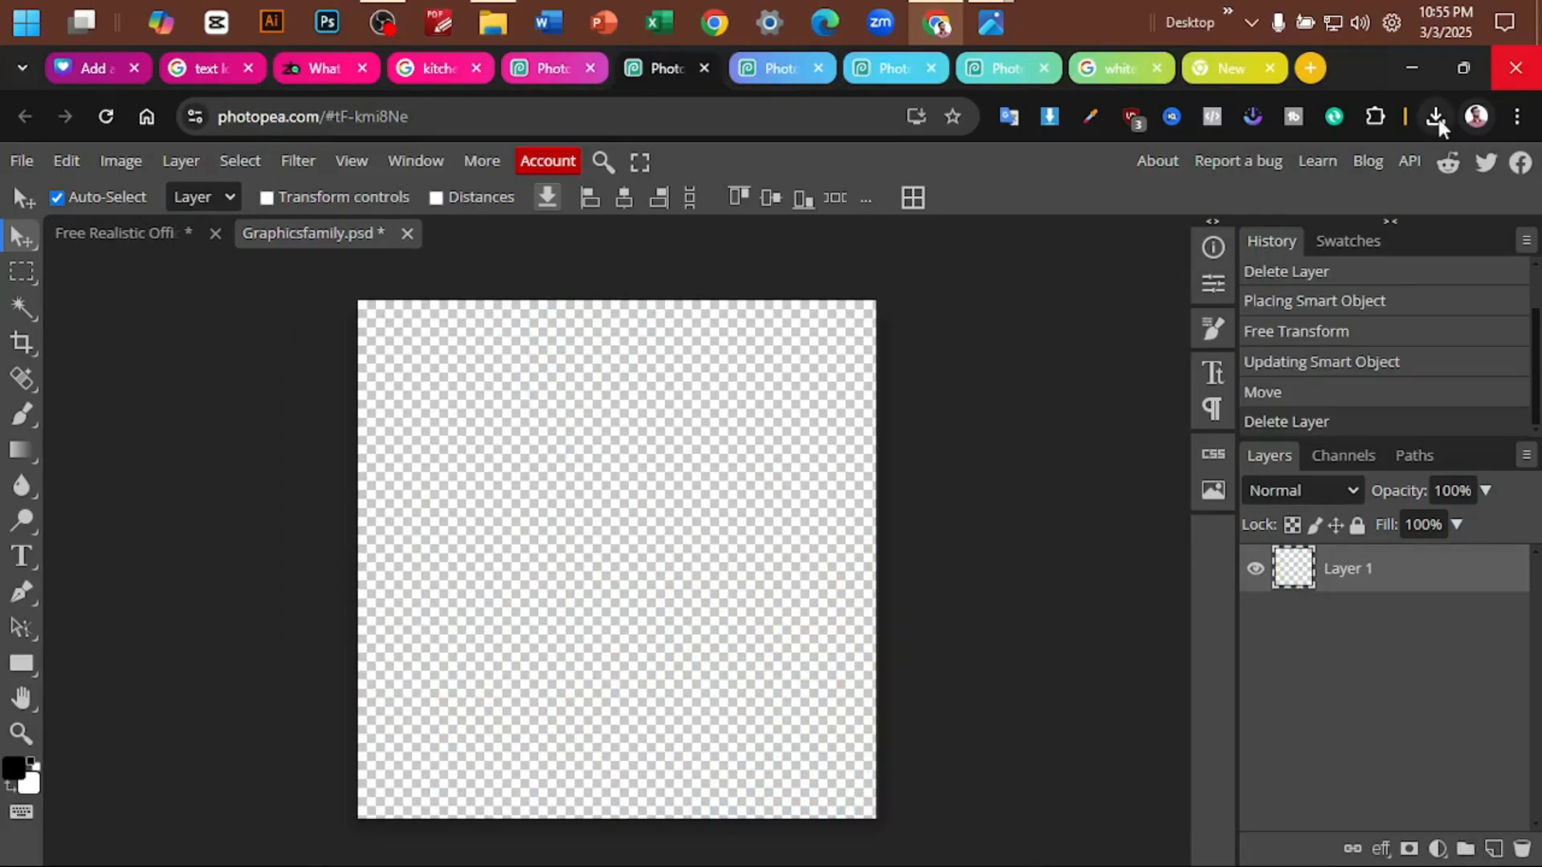
- Place the downloaded Add a heading (22).png into the emptied Graphicsfamily.psd smart object of the office wall mockup
{"action": "left_click", "coordinate": [1436, 117]}
{"action": "left_click_drag", "start_coordinate": [1318, 233], "coordinate": [795, 461]}
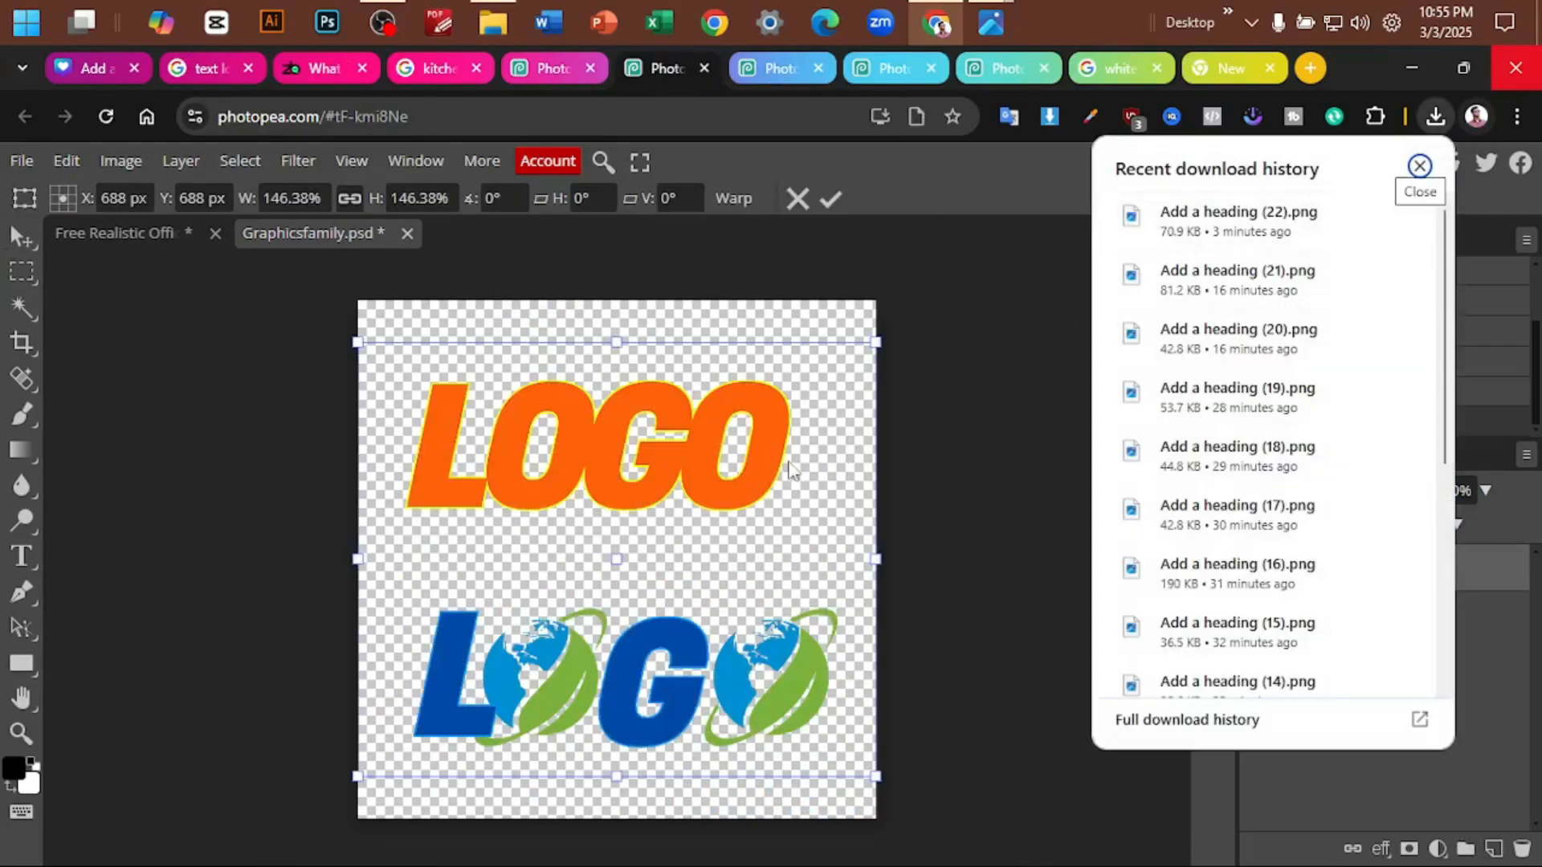
{"action": "left_click", "coordinate": [1419, 167]}
{"action": "left_click_drag", "start_coordinate": [705, 435], "coordinate": [679, 441]}
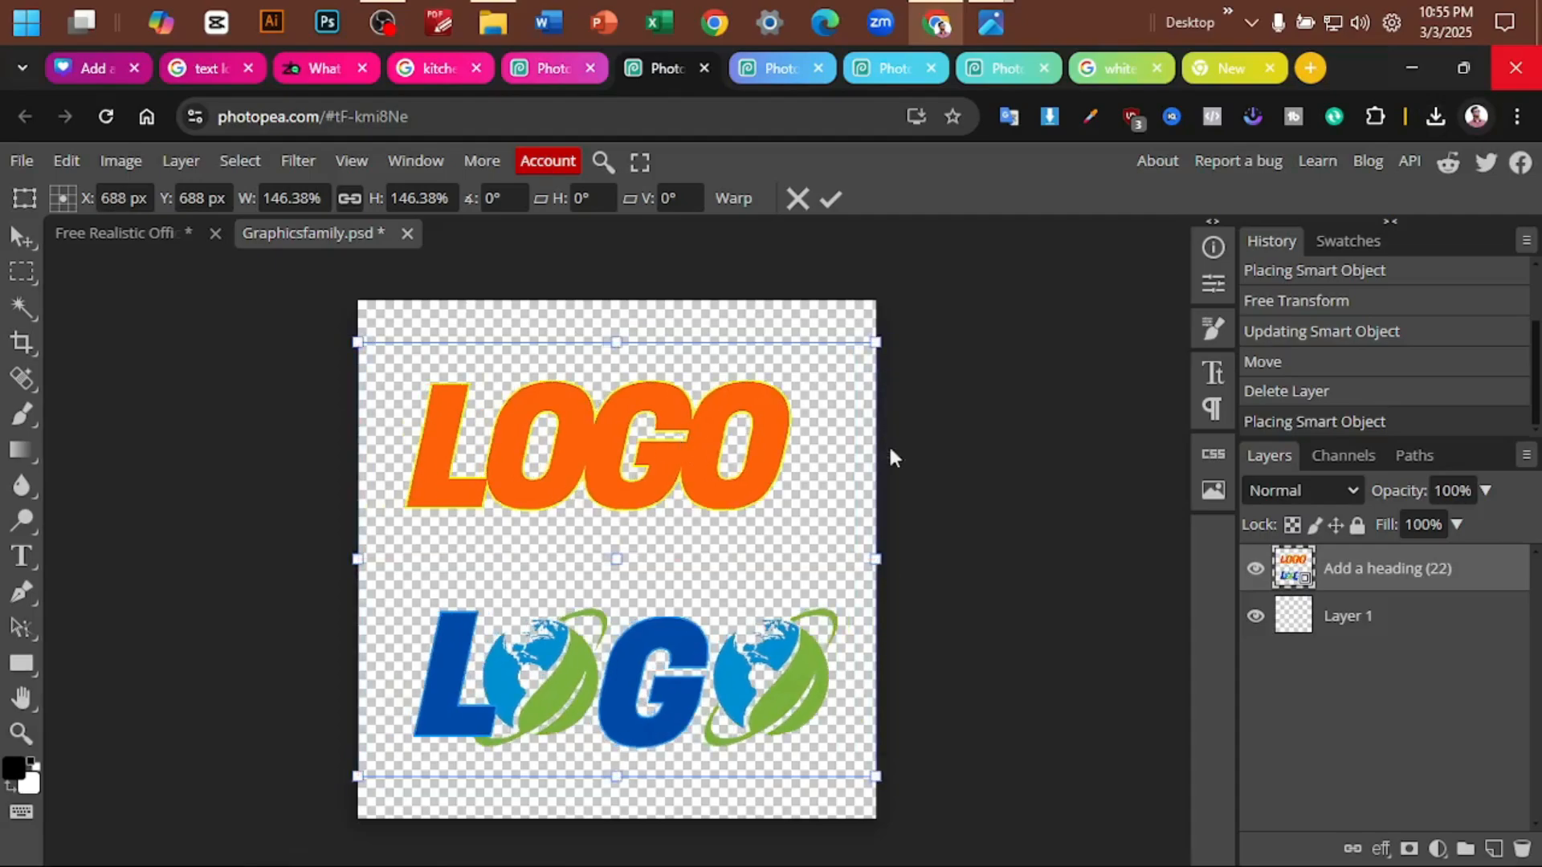
- Open the placed Add a heading (22) smart object, crop it to the lower blue-and-green globe LOGO, and save it
{"action": "double_click", "coordinate": [1295, 574]}
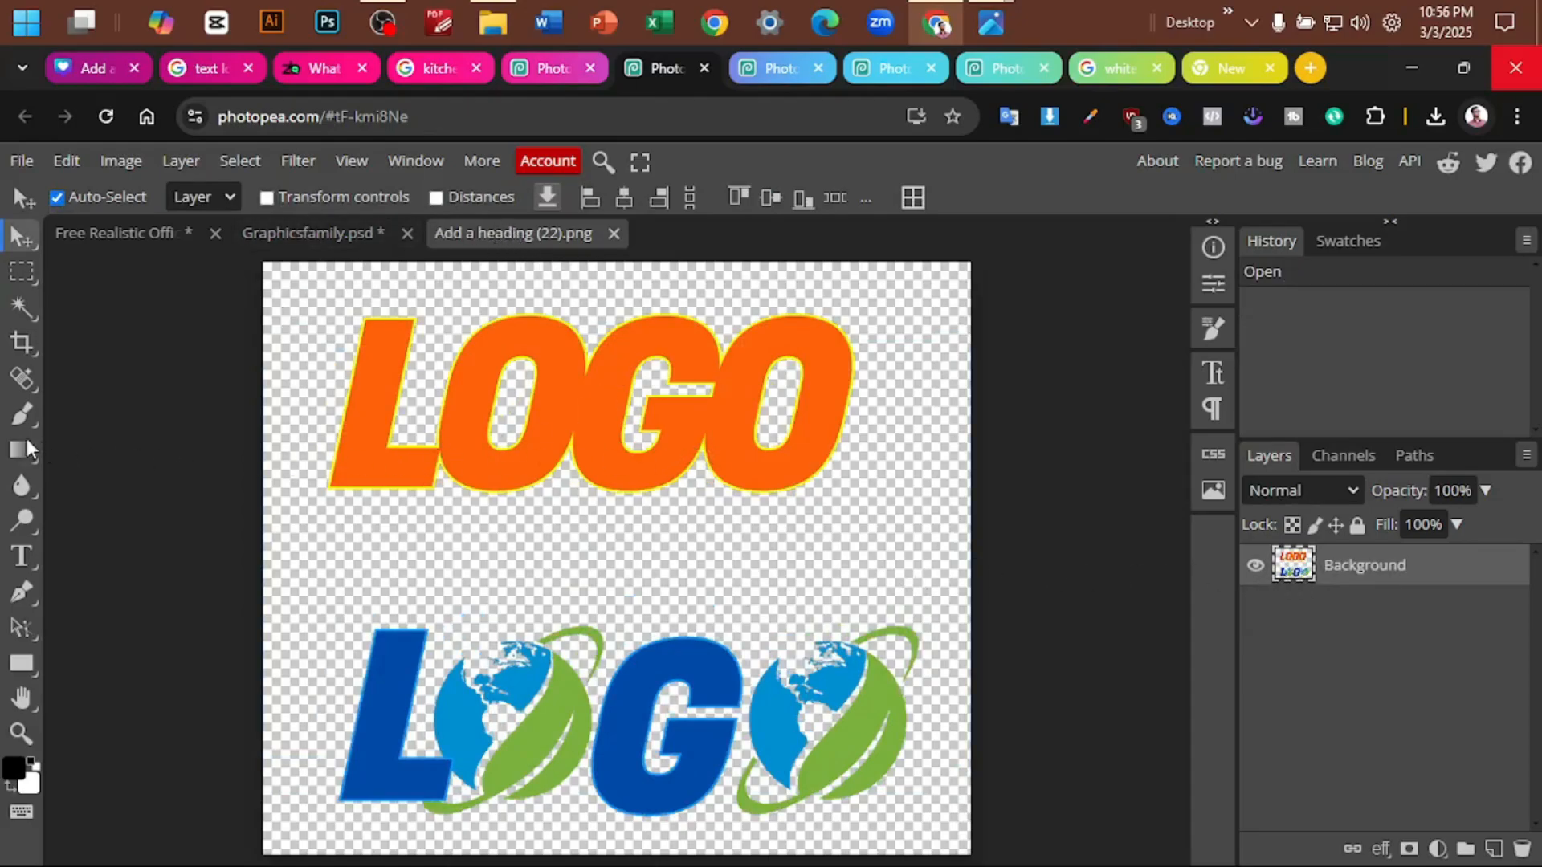
{"action": "left_click", "coordinate": [19, 346]}
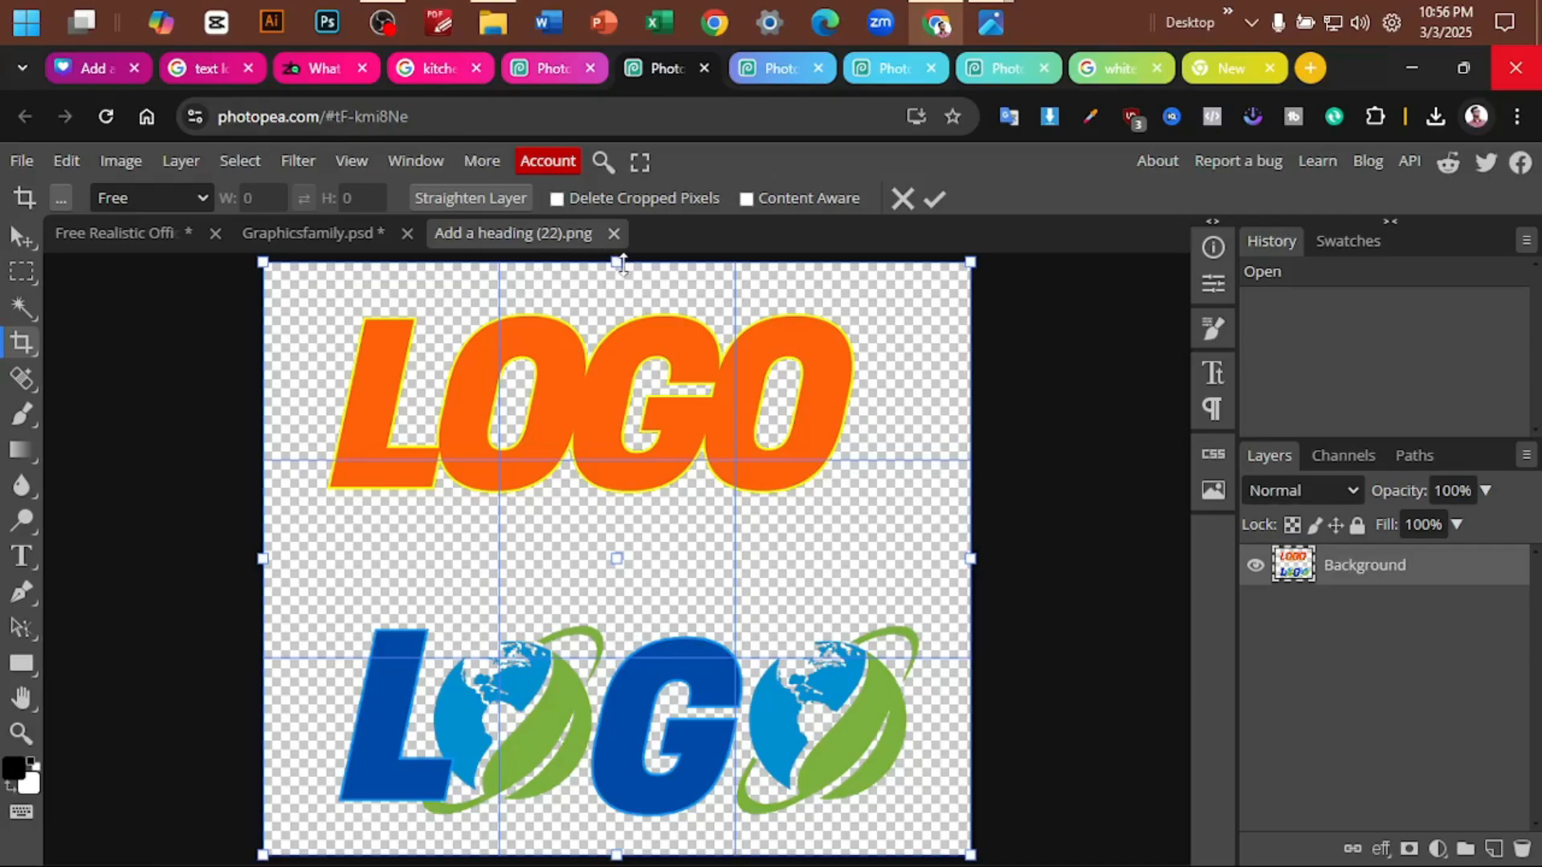
{"action": "left_click_drag", "start_coordinate": [616, 263], "coordinate": [635, 588]}
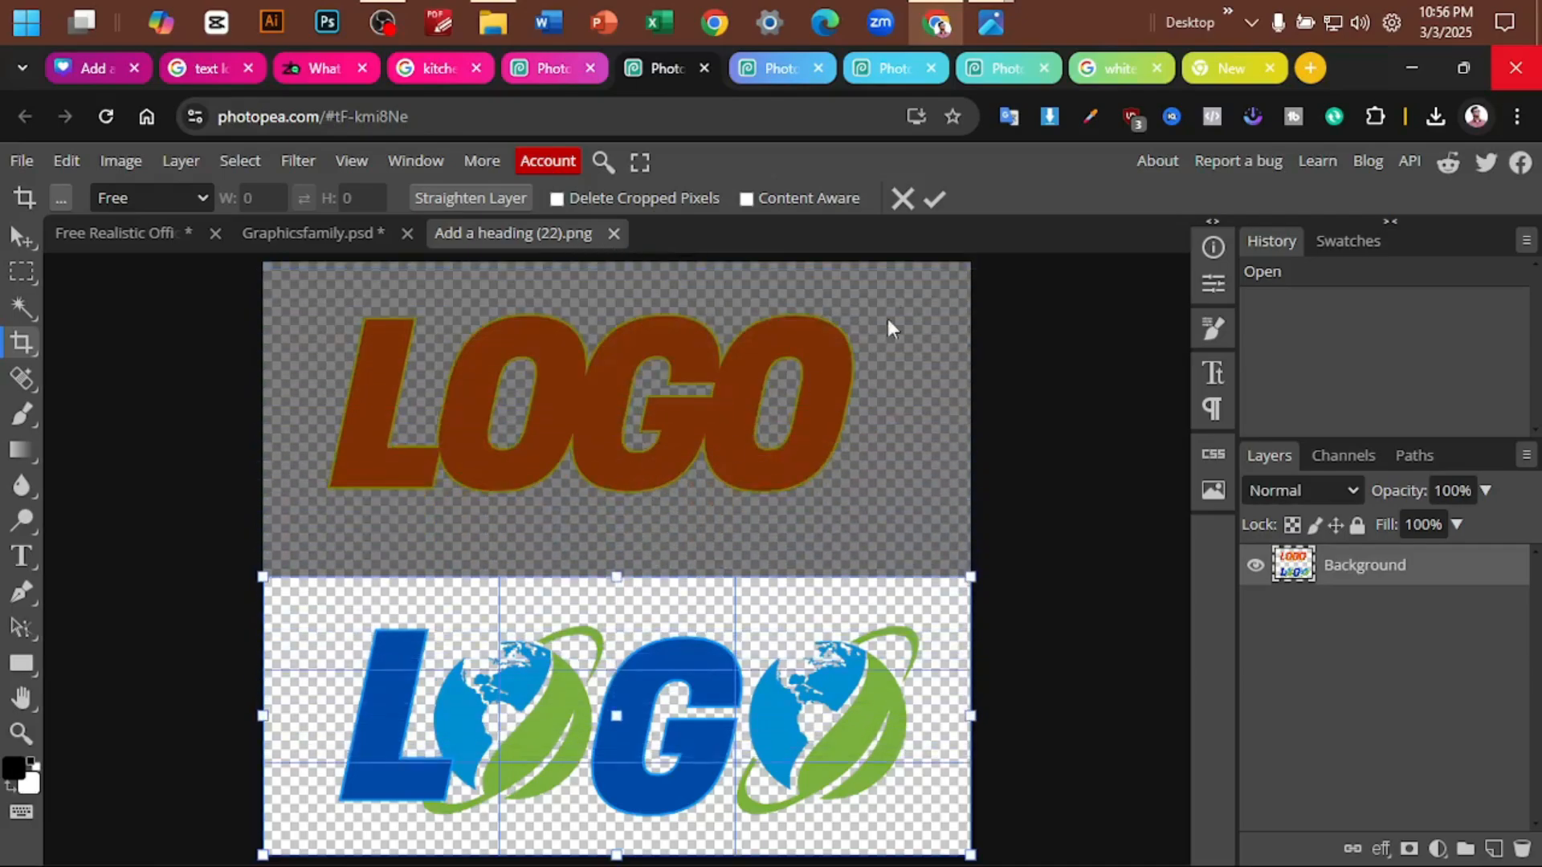
{"action": "left_click", "coordinate": [932, 198]}
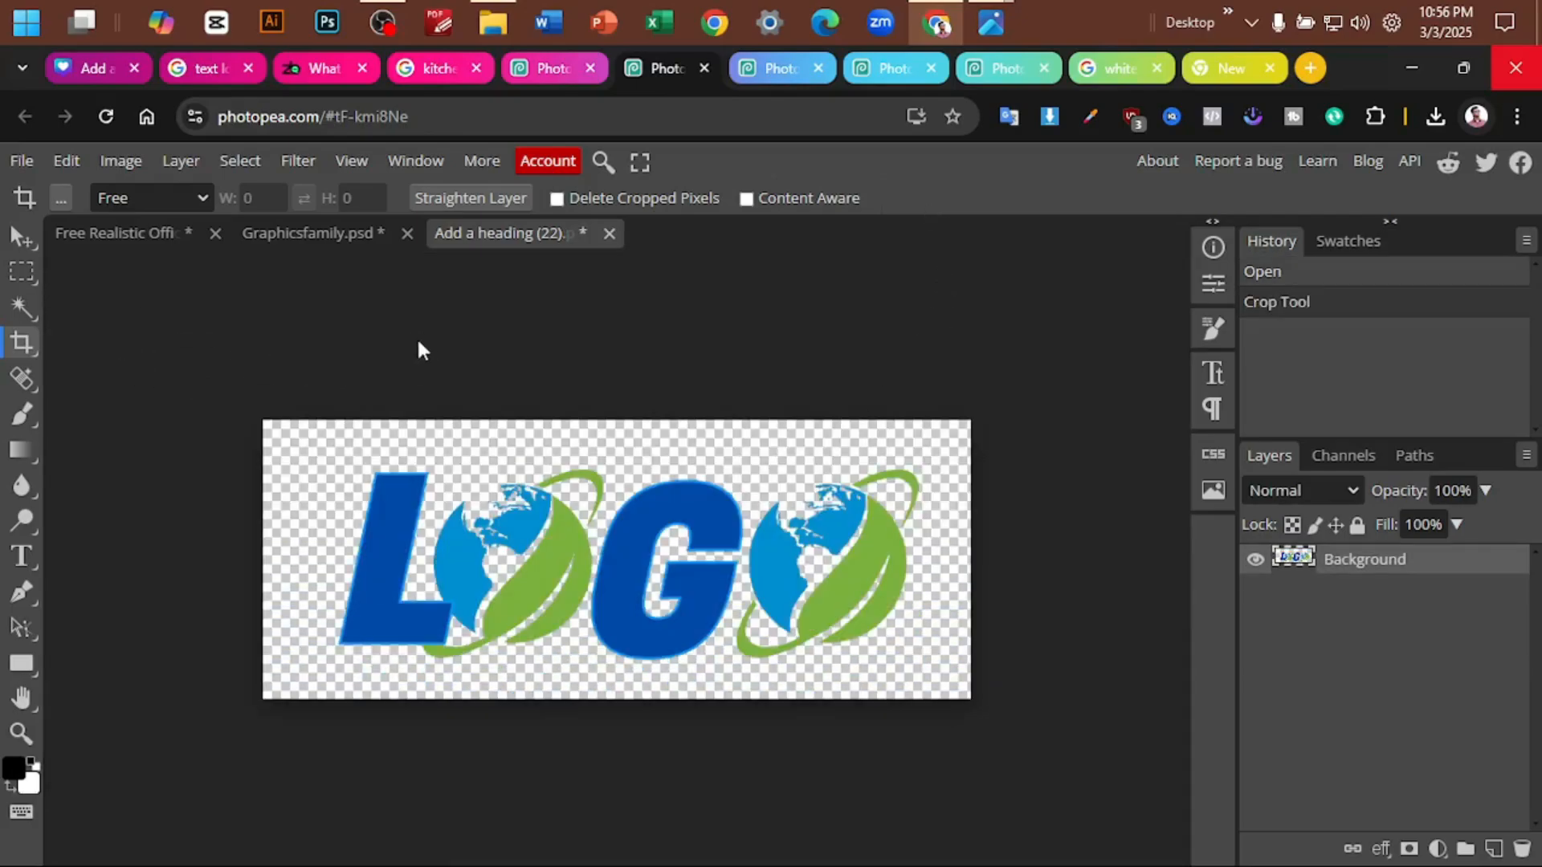
{"action": "key", "text": "ctrl+s"}
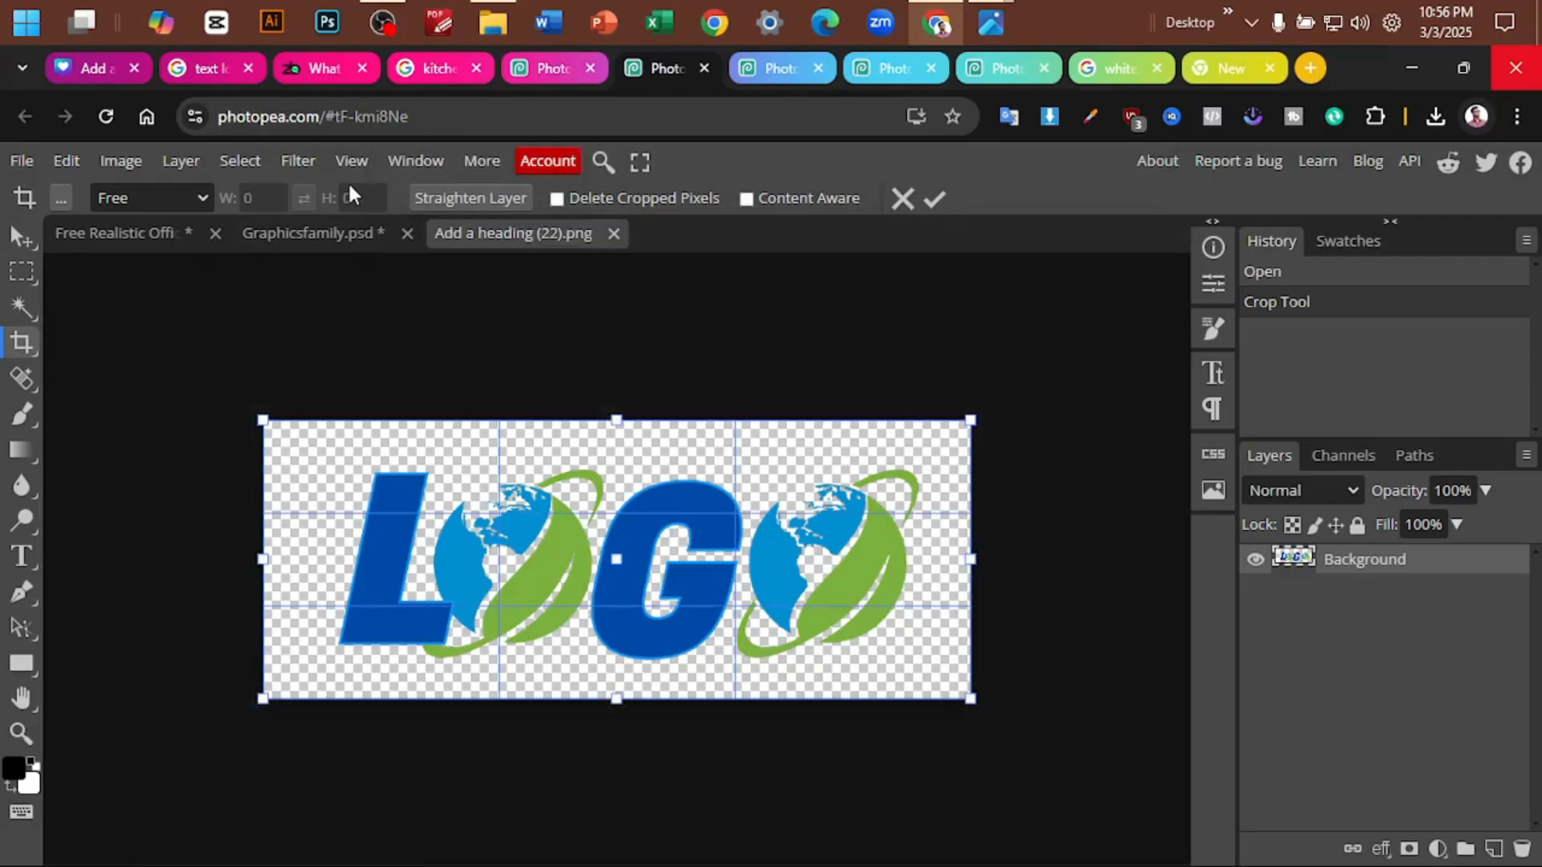
- Return to Graphicsfamily.psd and save it with the cropped globe logo to update the office wall mockup
{"action": "left_click", "coordinate": [305, 238]}
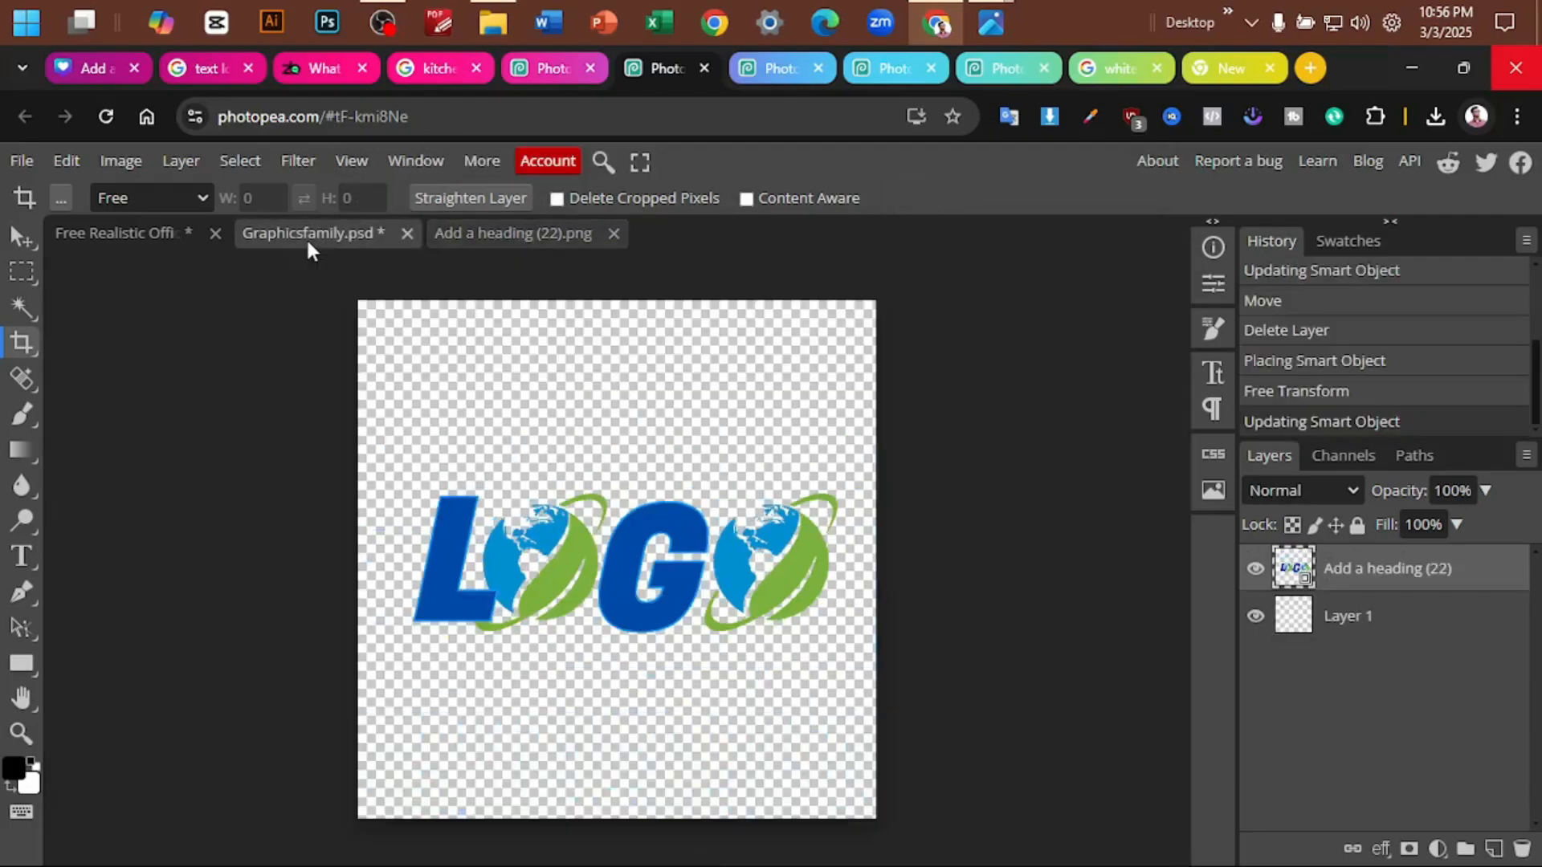
{"action": "left_click", "coordinate": [21, 239]}
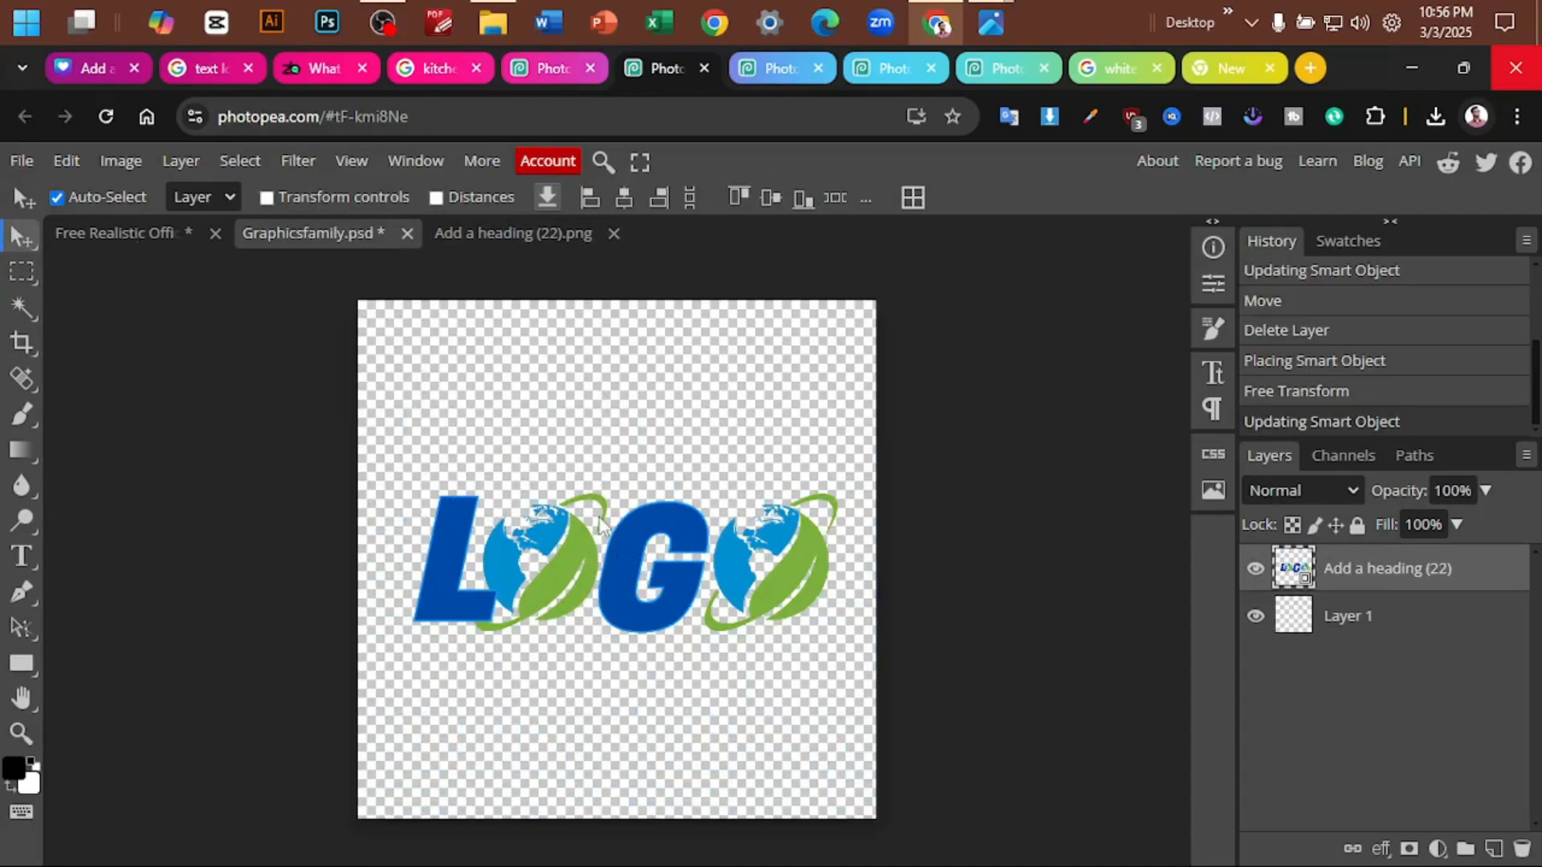
{"action": "key", "text": "ctrl+s"}
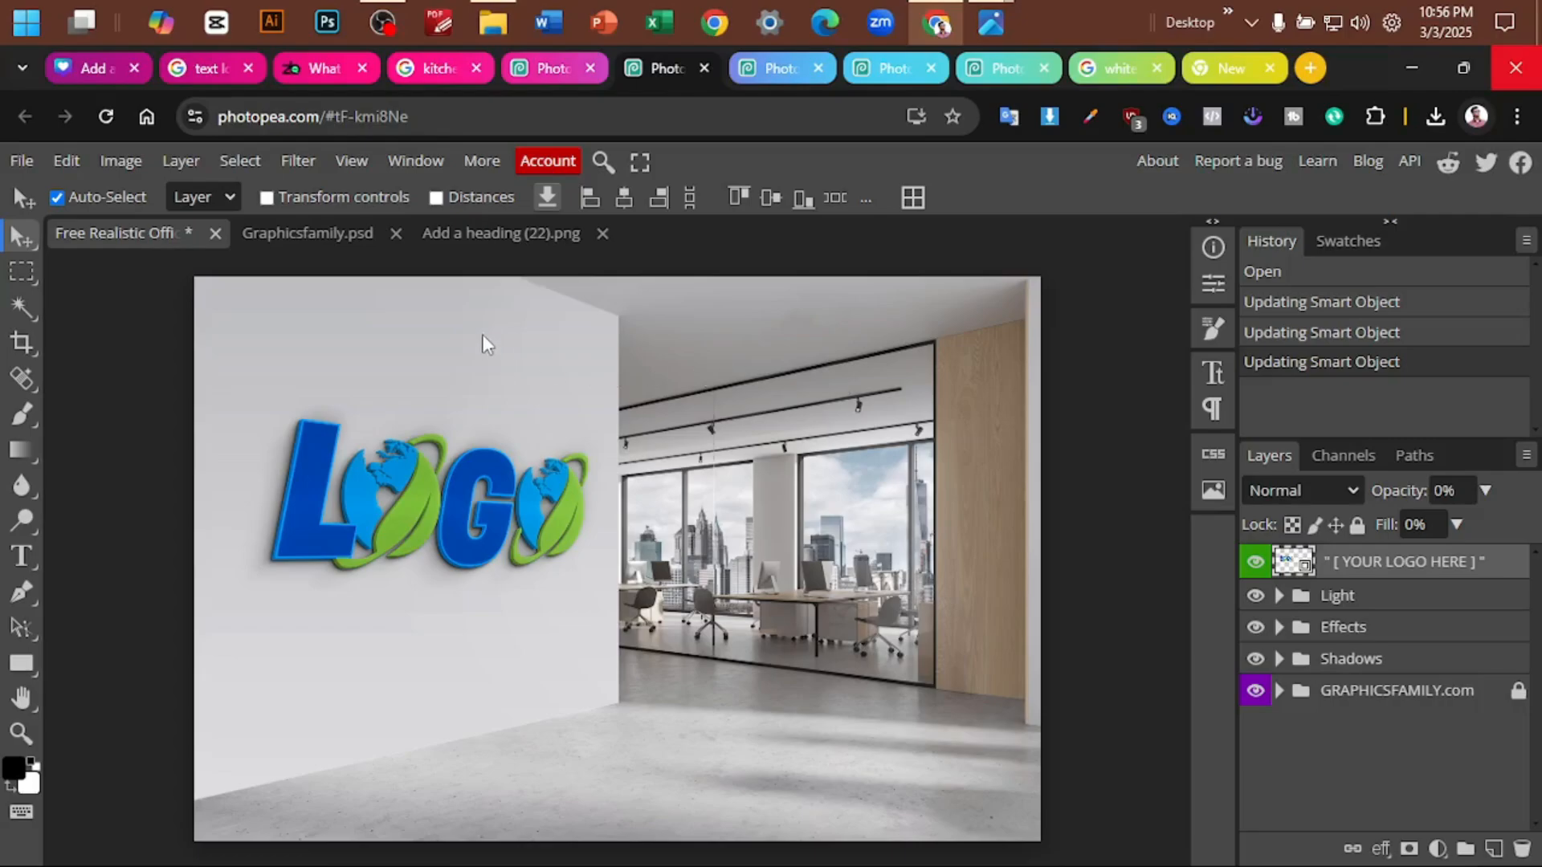
- Examine the globe logo on the office wall mockup up close, along with its Light and Effects layer groups
{"action": "left_click", "coordinate": [517, 233]}
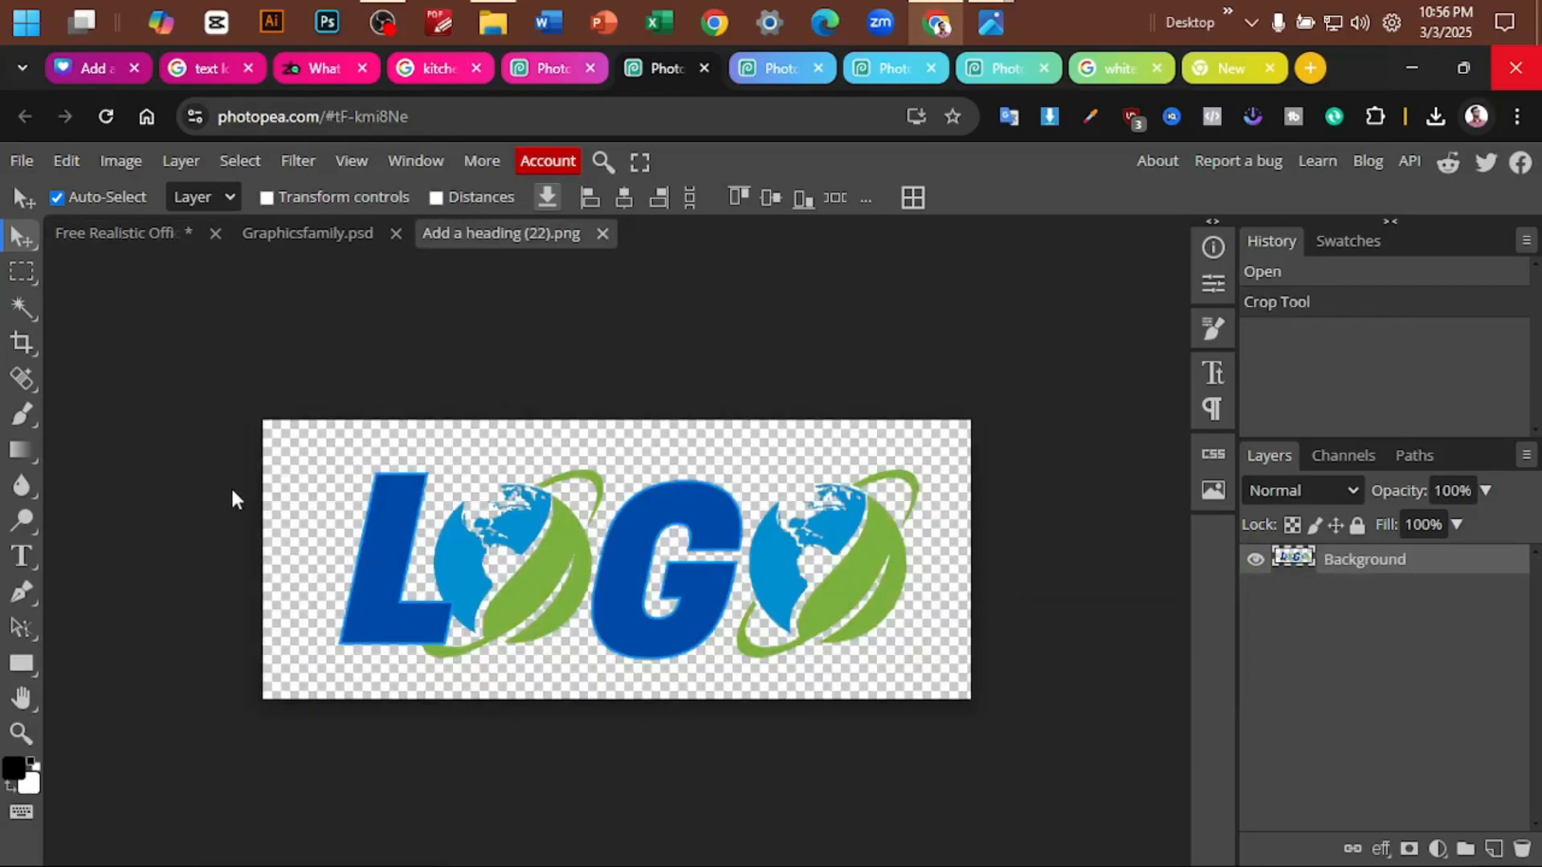
{"action": "left_click", "coordinate": [88, 234]}
{"action": "scroll", "coordinate": [218, 494], "scroll_direction": "left", "scroll_amount": 1}
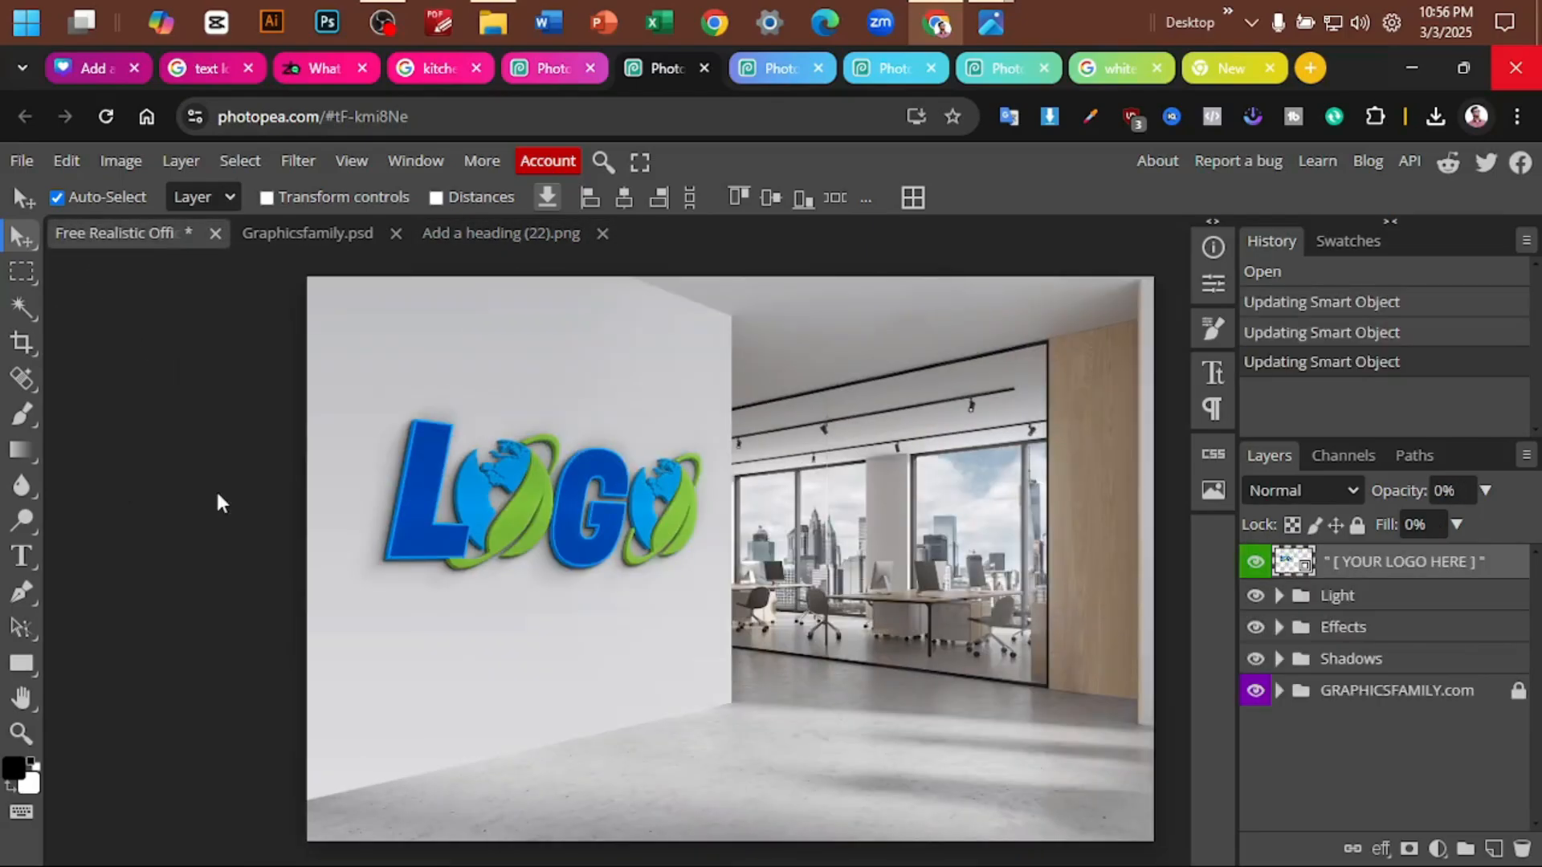
{"action": "scroll", "coordinate": [214, 493], "scroll_direction": "right", "scroll_amount": 1}
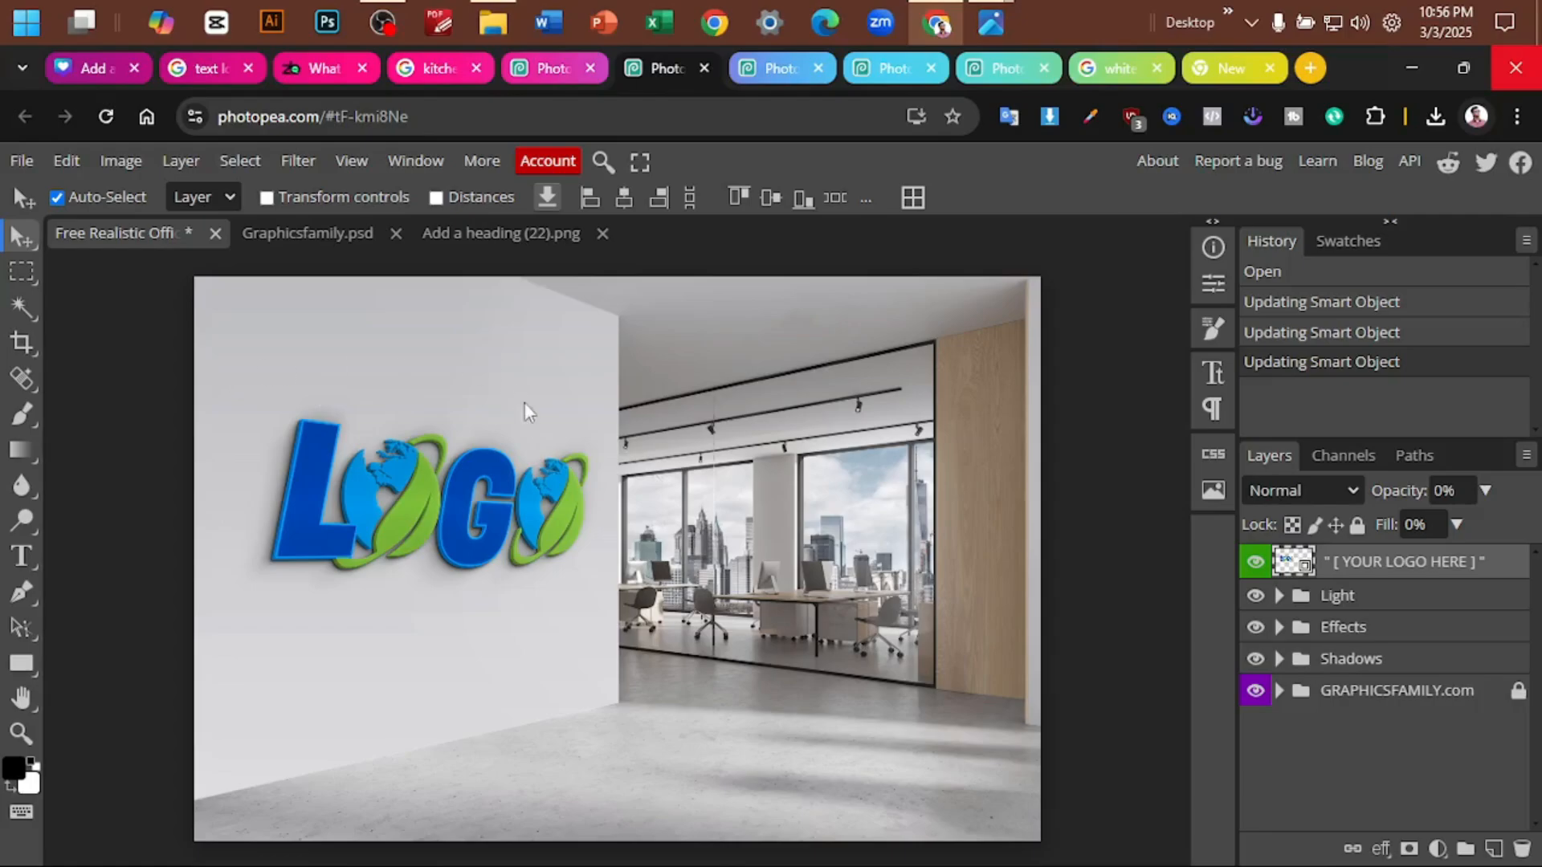
{"action": "scroll", "coordinate": [321, 522], "scroll_direction": "up", "scroll_amount": 3}
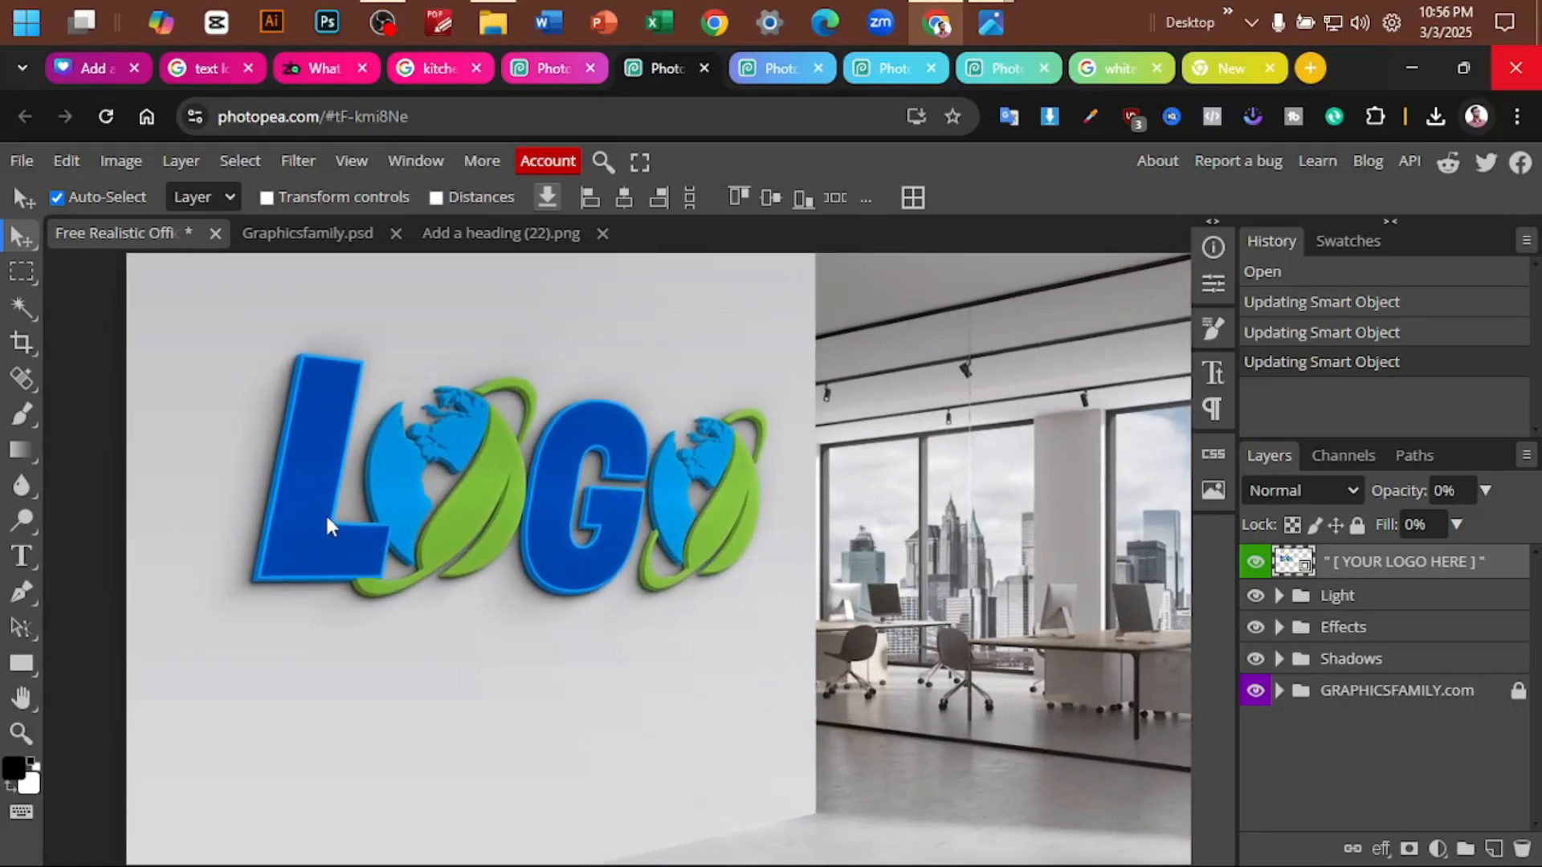
{"action": "scroll", "coordinate": [325, 513], "scroll_direction": "down", "scroll_amount": 3}
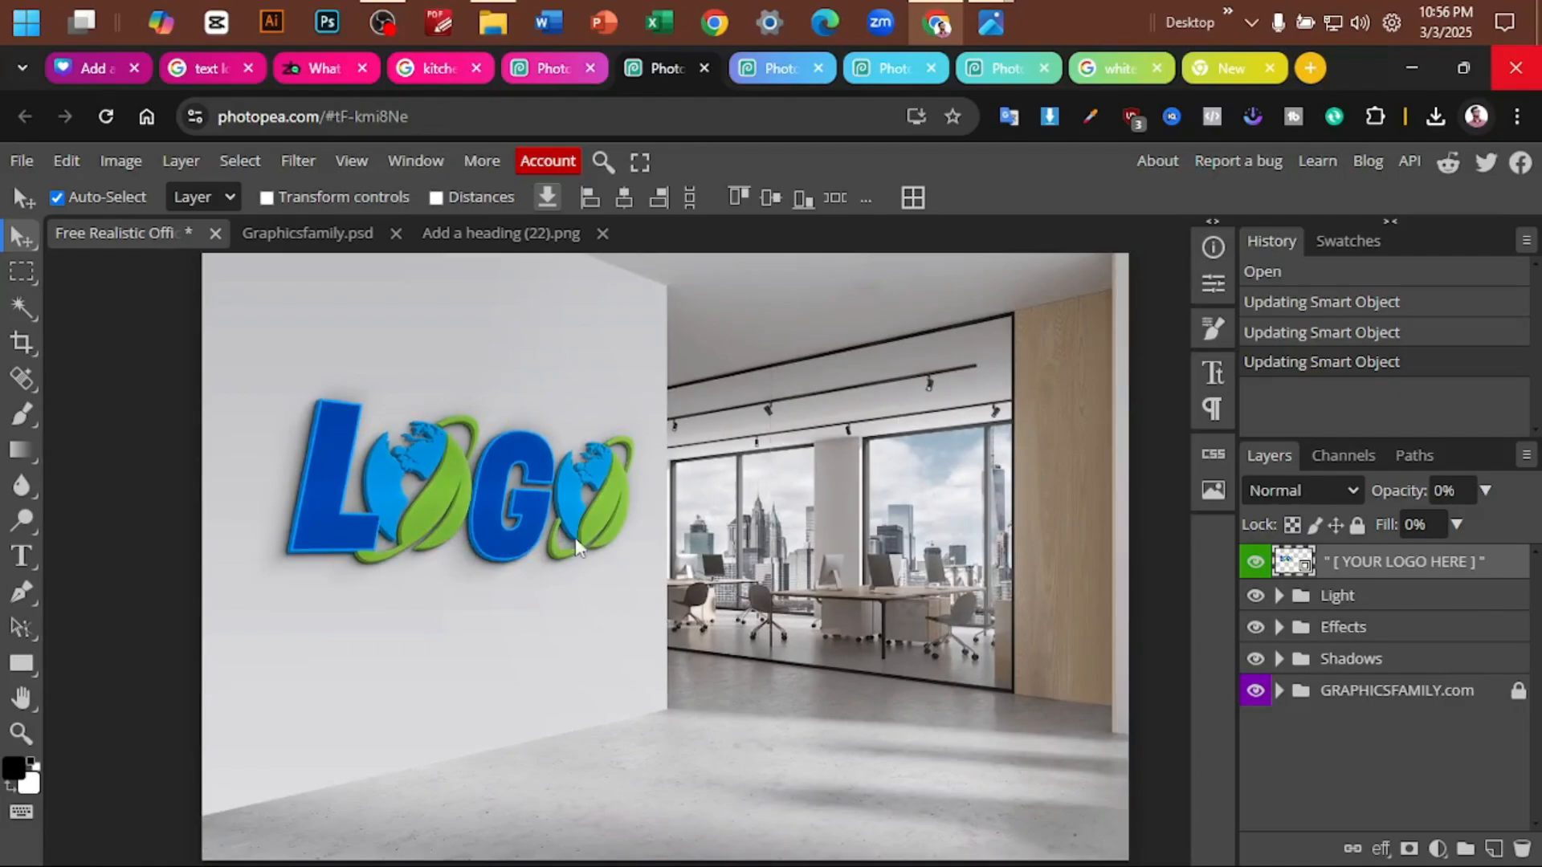
{"action": "left_click", "coordinate": [1256, 596]}
{"action": "left_click", "coordinate": [1256, 596]}
{"action": "left_click", "coordinate": [1278, 595]}
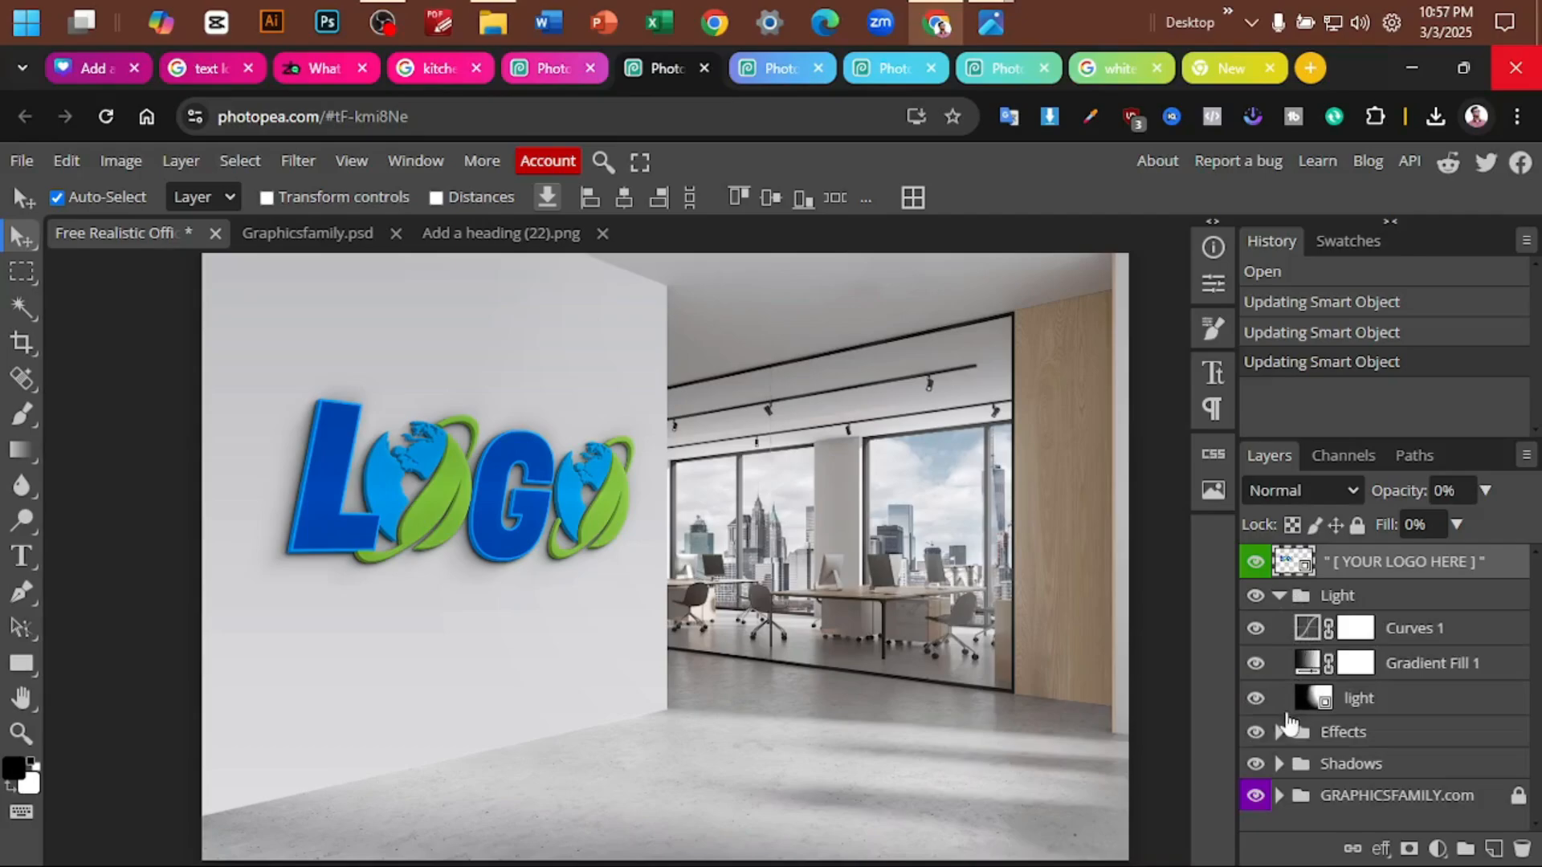
{"action": "left_click", "coordinate": [1281, 734]}
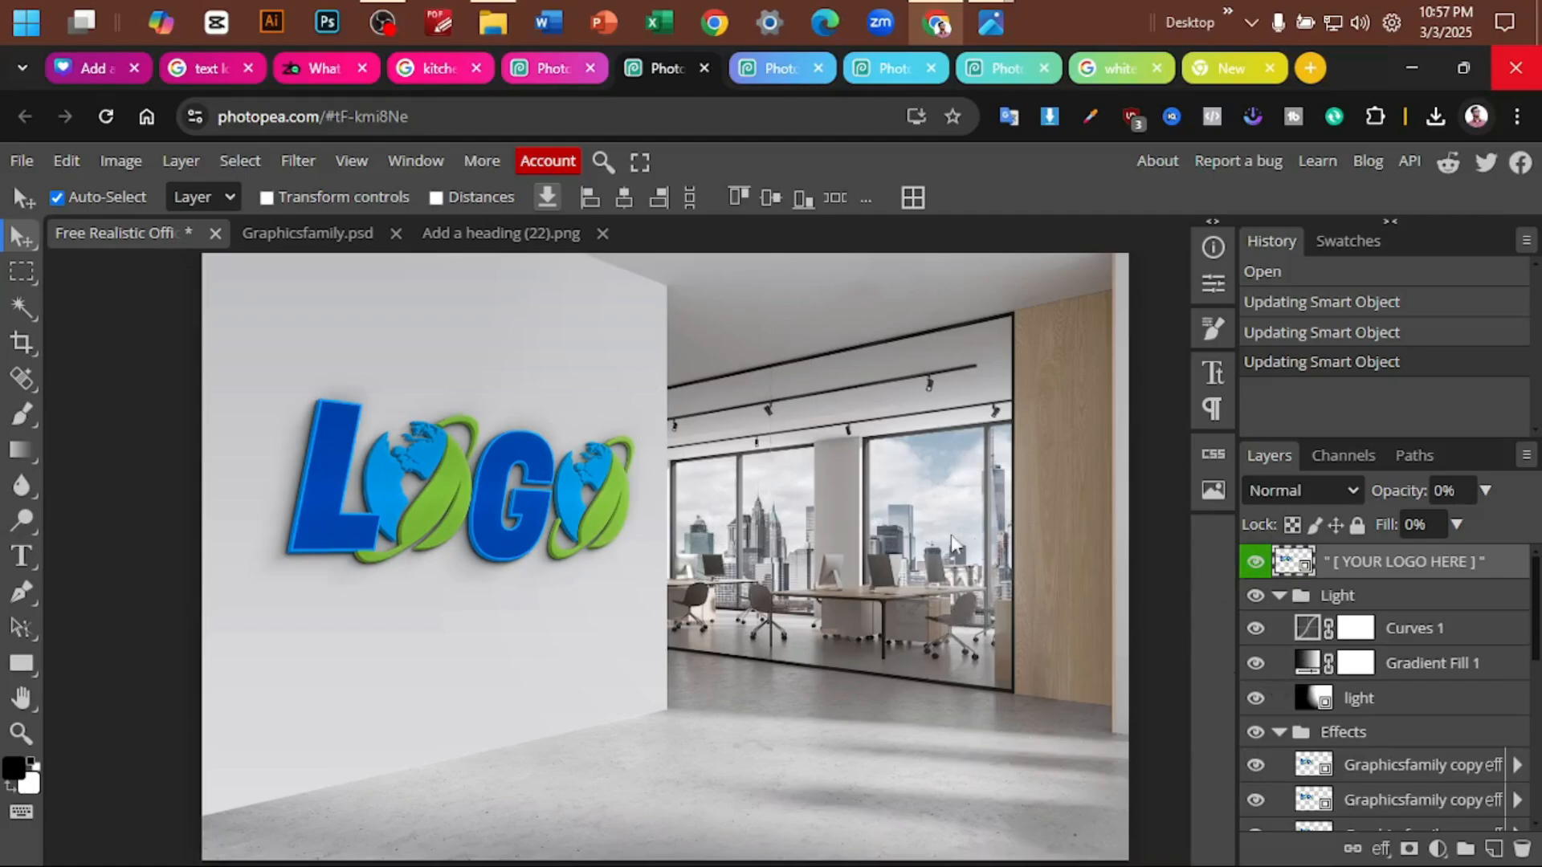
- In the dark paper logo mockup's [YOUR LOGO HERE] smart object, add an empty layer and delete the Graphicsfamily artwork
{"action": "left_click", "coordinate": [759, 70]}
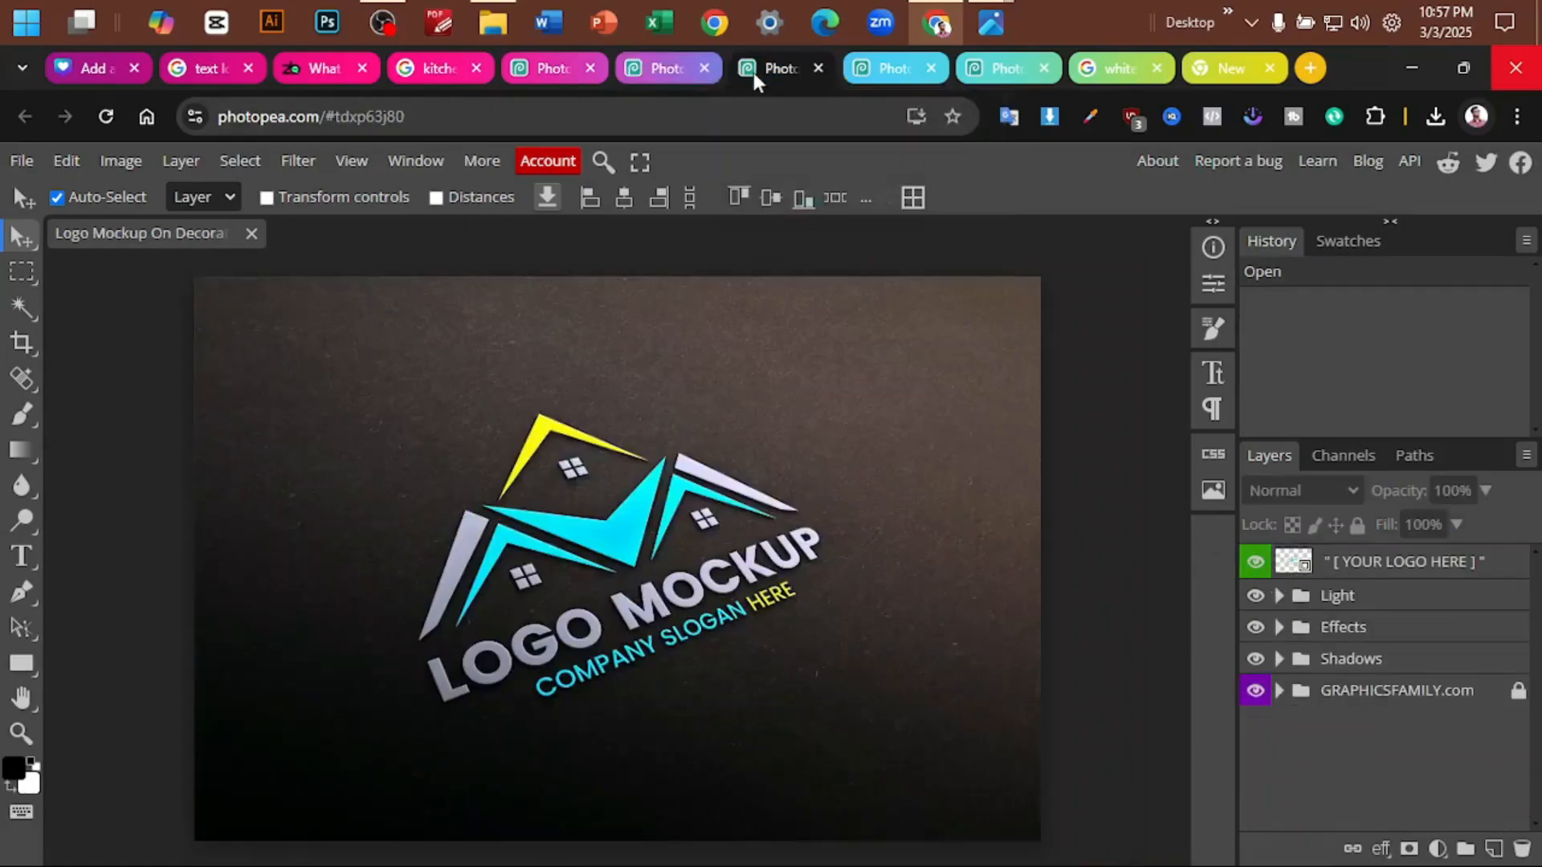
{"action": "left_click", "coordinate": [628, 522]}
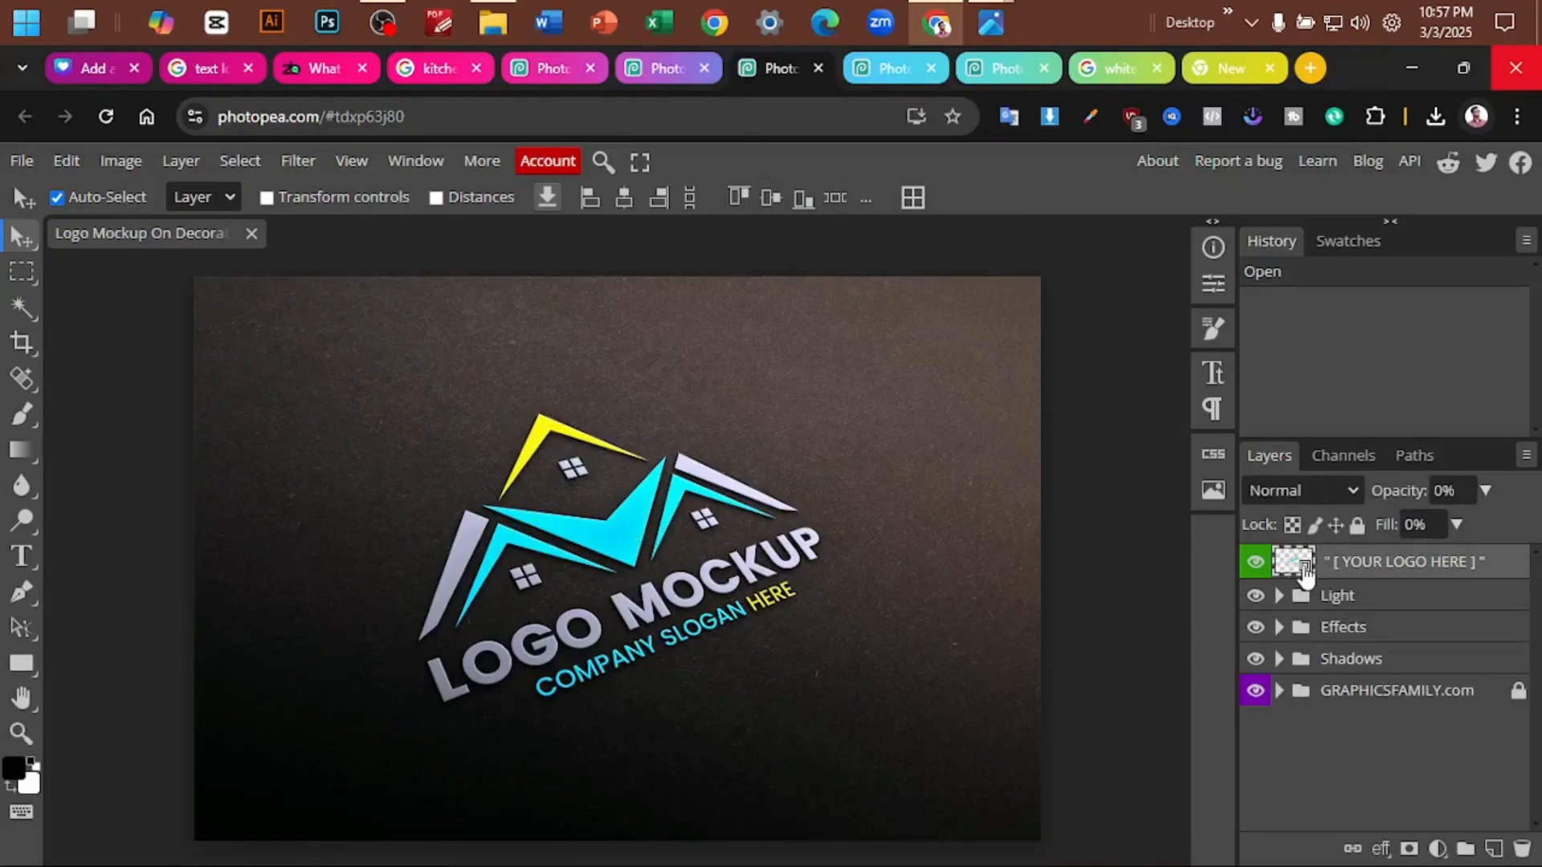
{"action": "double_click", "coordinate": [1293, 562]}
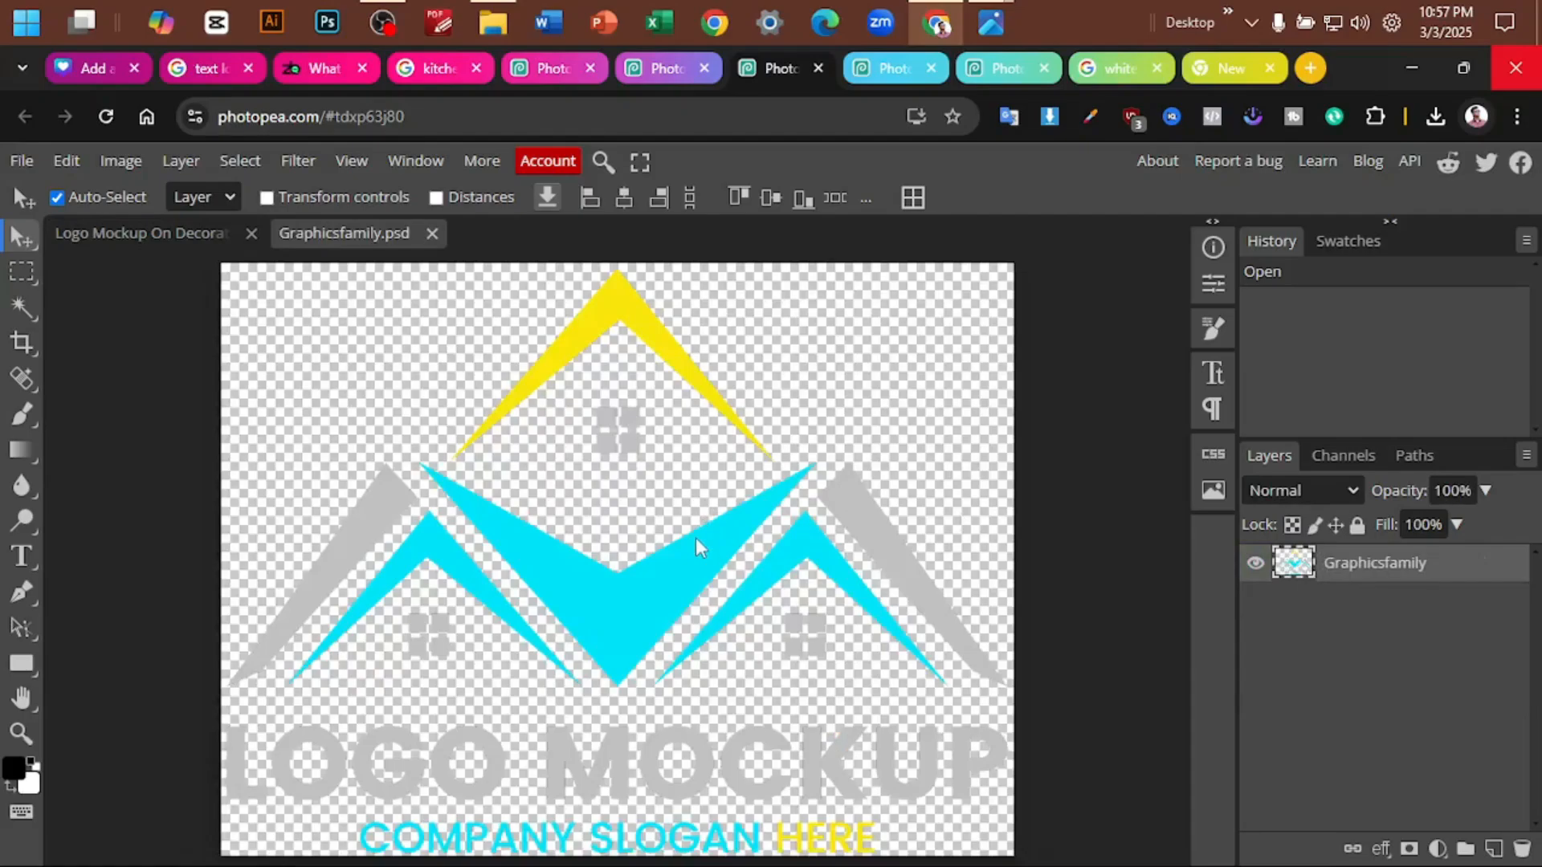
{"action": "left_click", "coordinate": [1493, 849]}
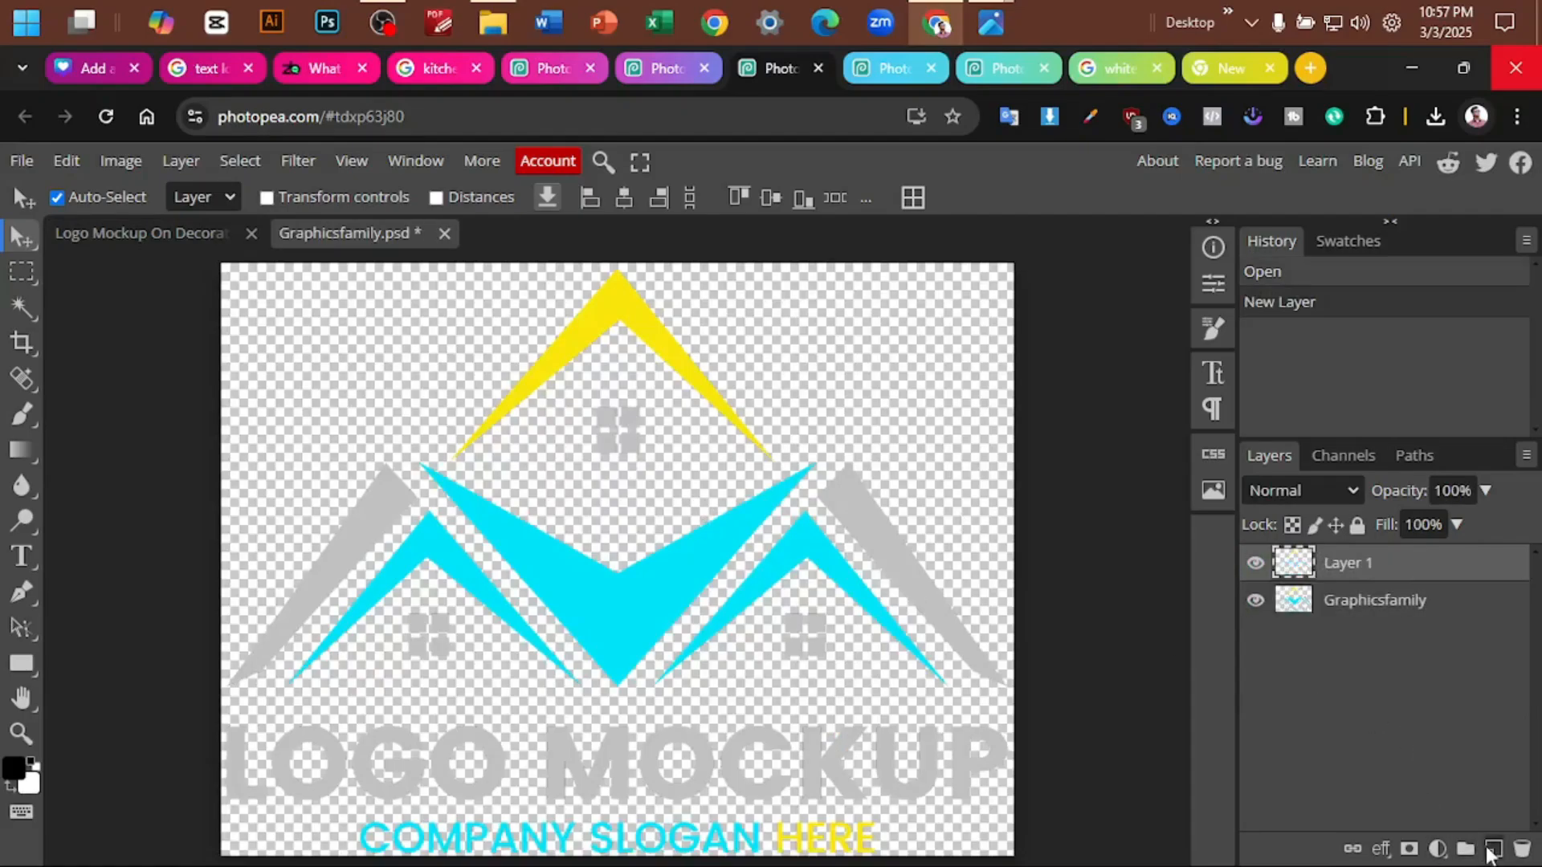
{"action": "left_click", "coordinate": [589, 620]}
{"action": "key", "text": "Delete"}
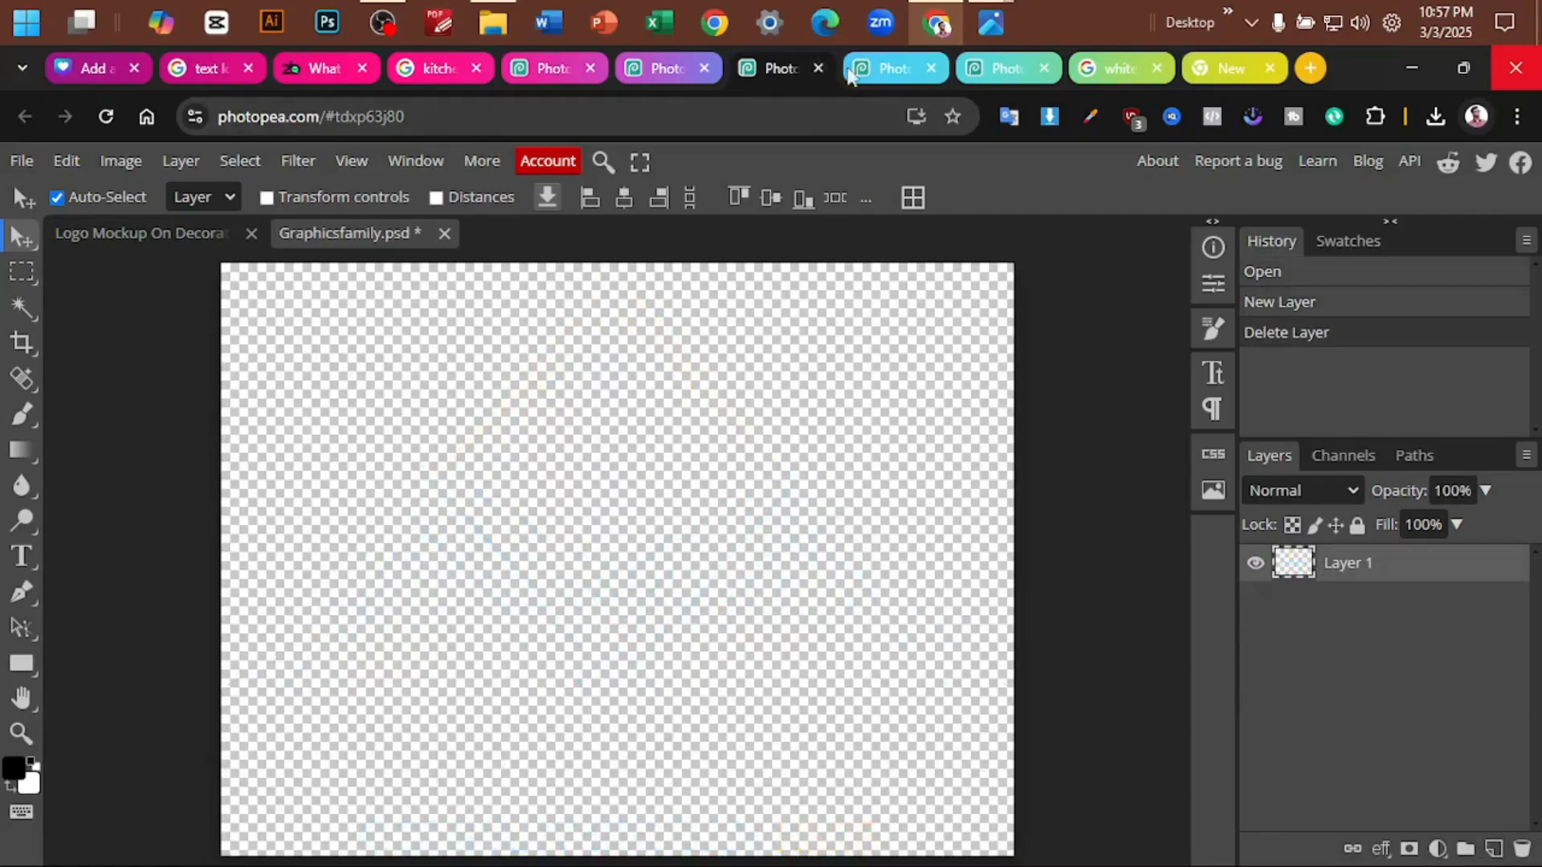
- Place the downloaded Add a heading (22).png into the dark paper mockup's Graphicsfamily.psd smart object
{"action": "left_click", "coordinate": [1445, 121]}
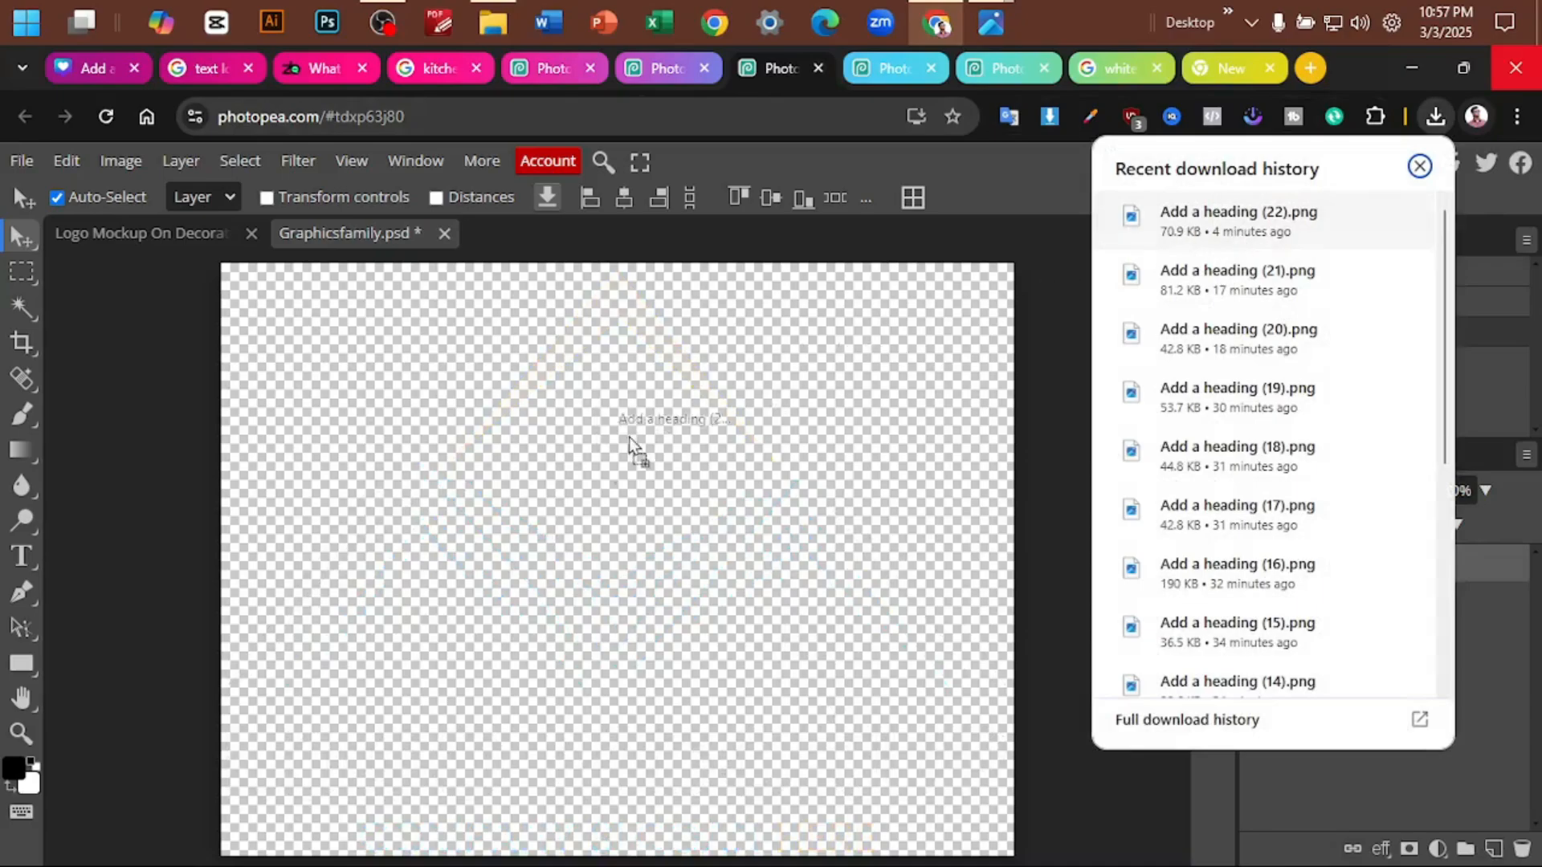
{"action": "left_click_drag", "start_coordinate": [589, 472], "coordinate": [589, 472]}
{"action": "left_click", "coordinate": [1420, 166]}
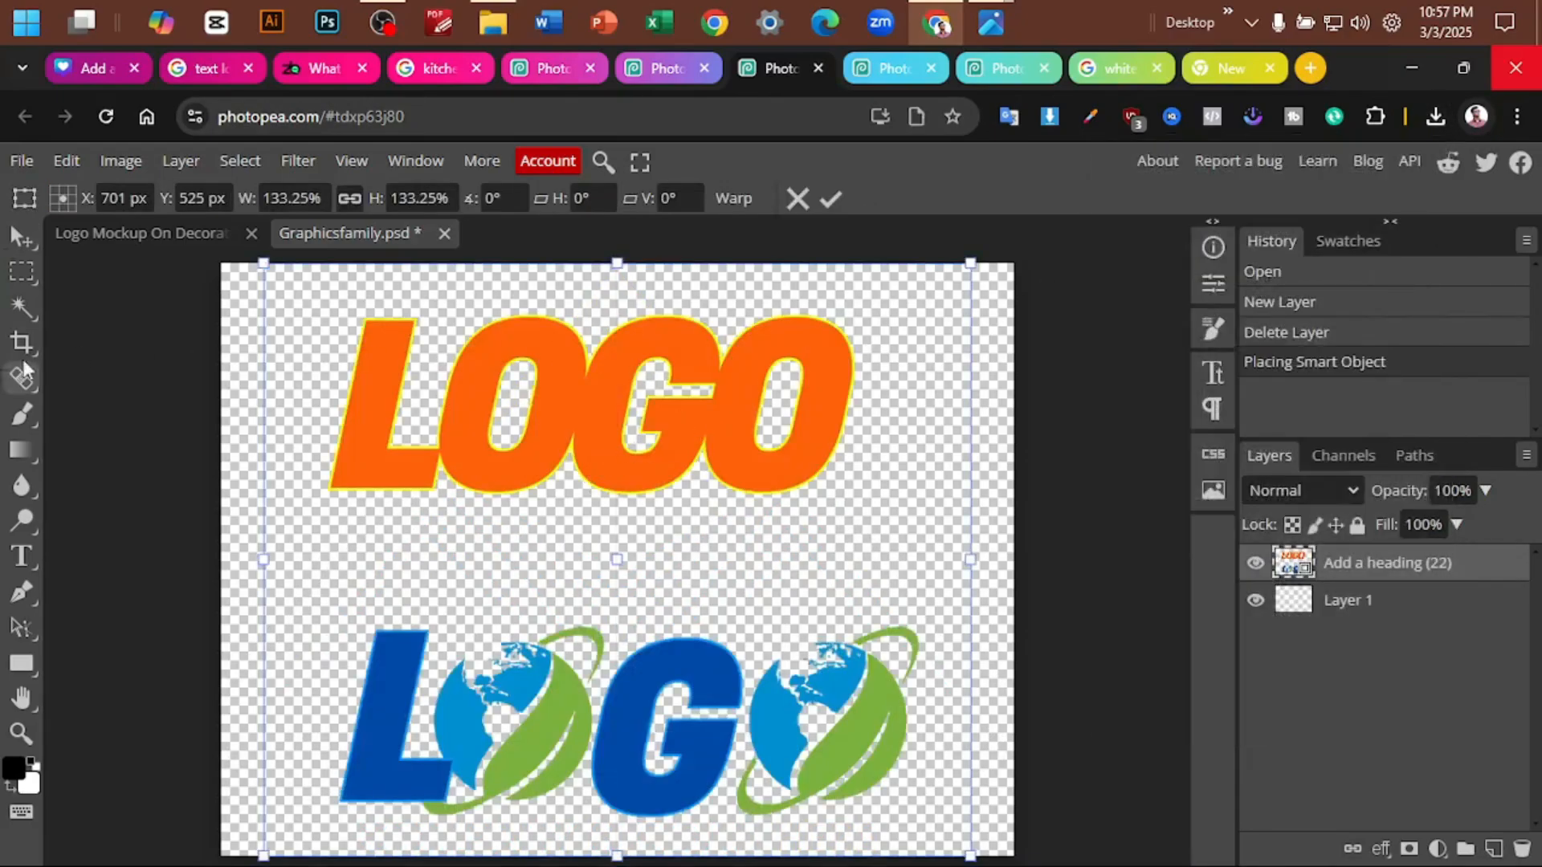
- Open the placed image's smart object, crop it to the upper orange LOGO lettering, and save it
{"action": "double_click", "coordinate": [1293, 563]}
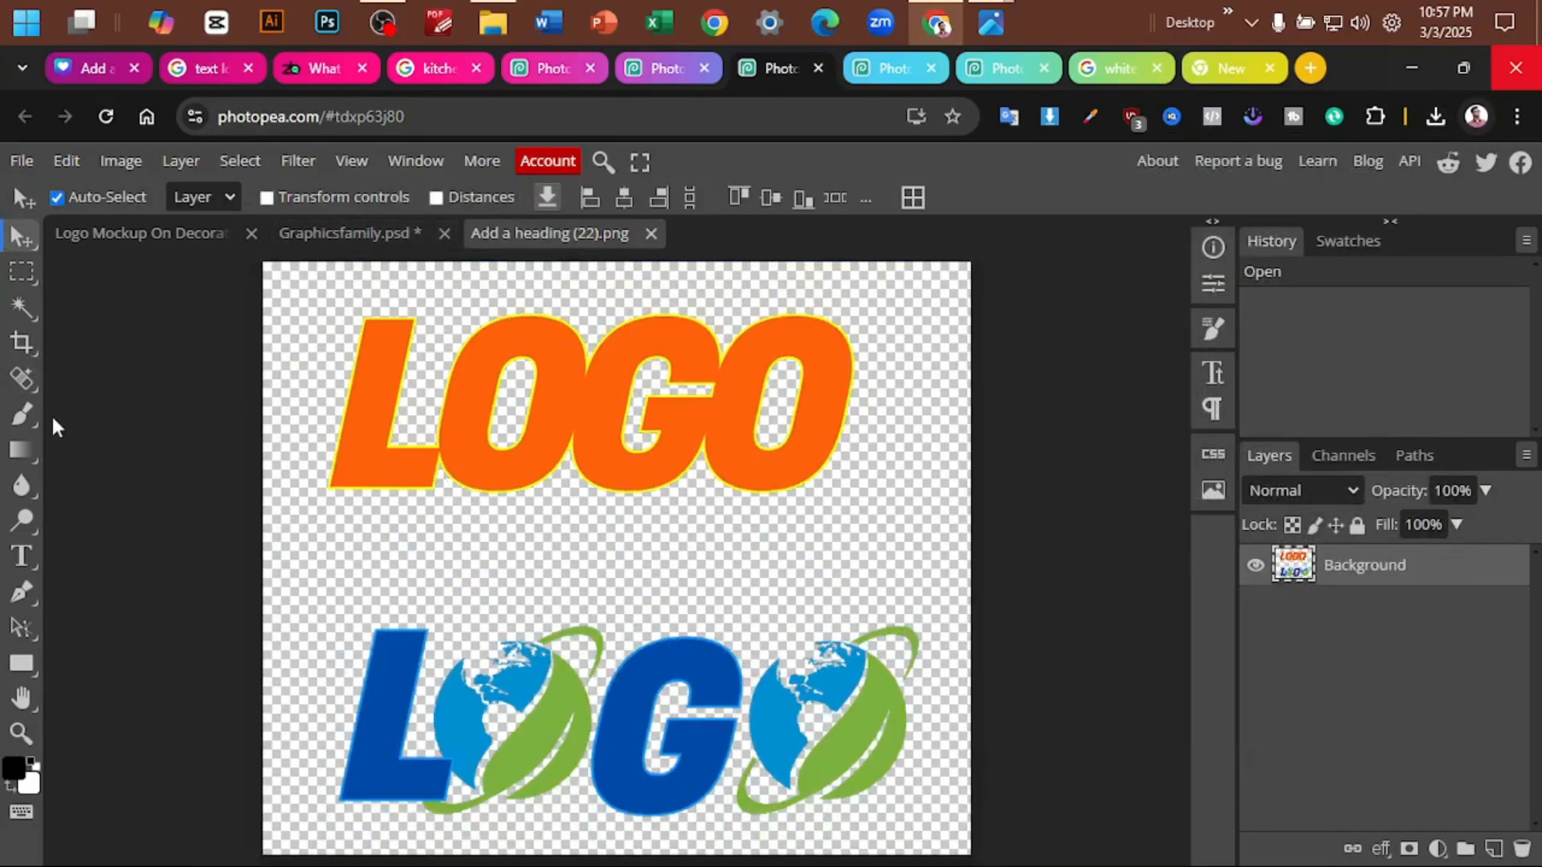
{"action": "left_click", "coordinate": [22, 342]}
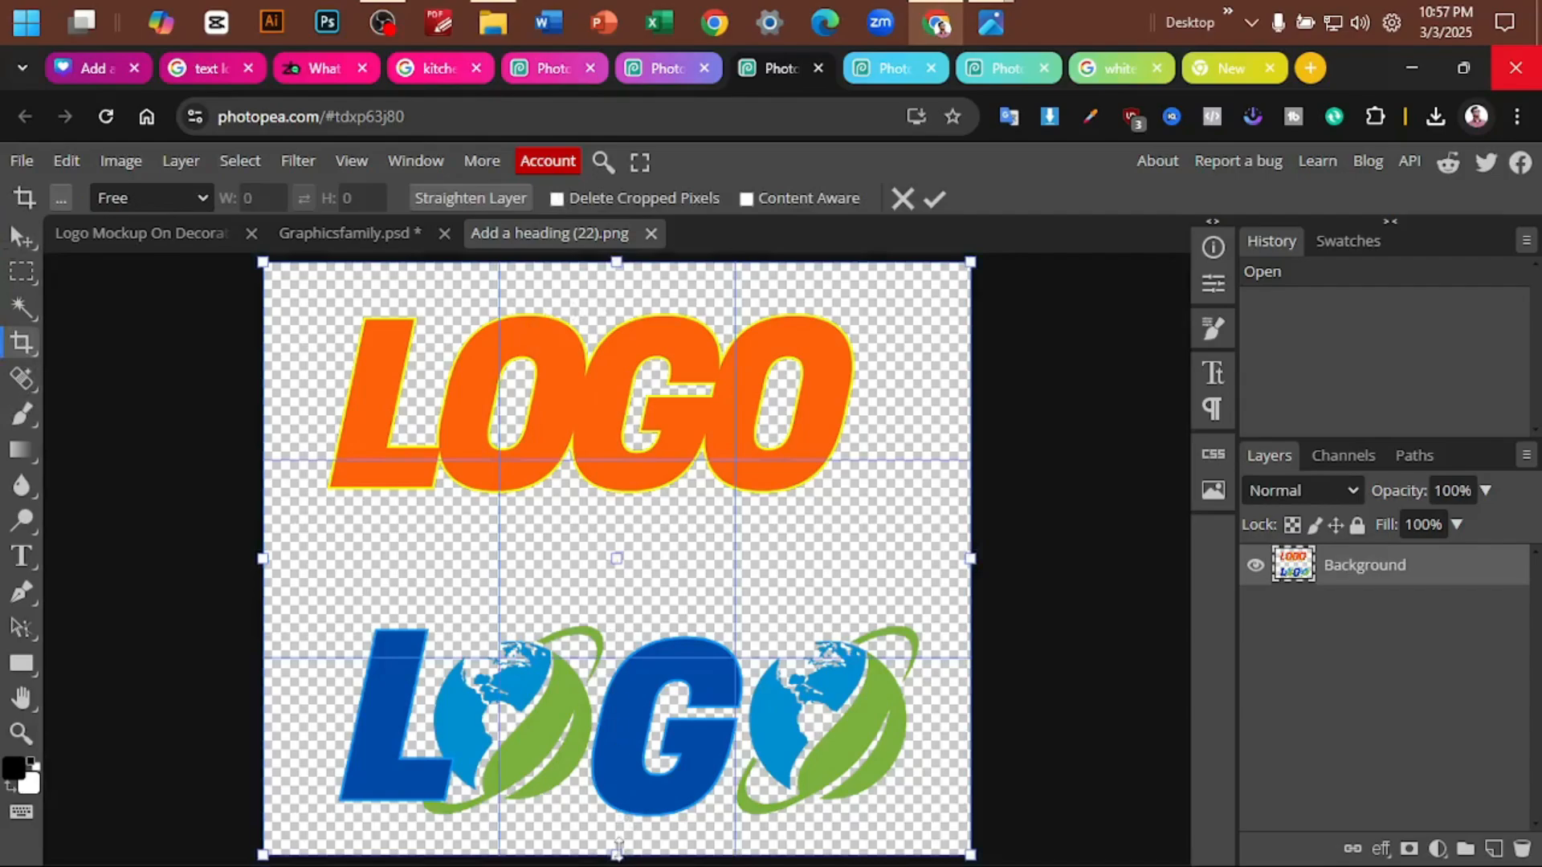
{"action": "left_click_drag", "start_coordinate": [615, 853], "coordinate": [638, 550]}
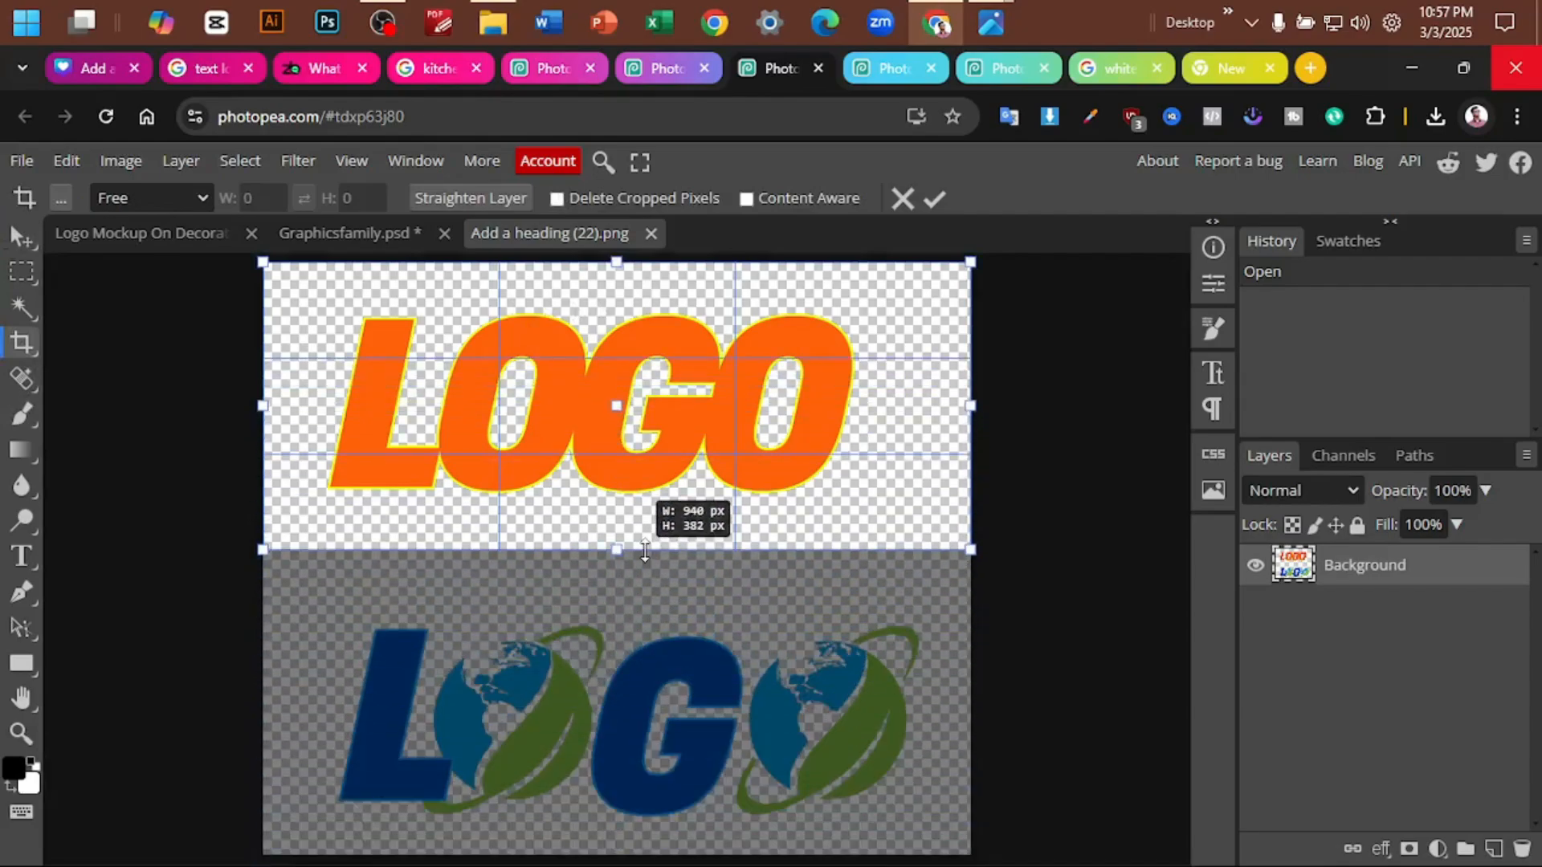
{"action": "left_click", "coordinate": [933, 198]}
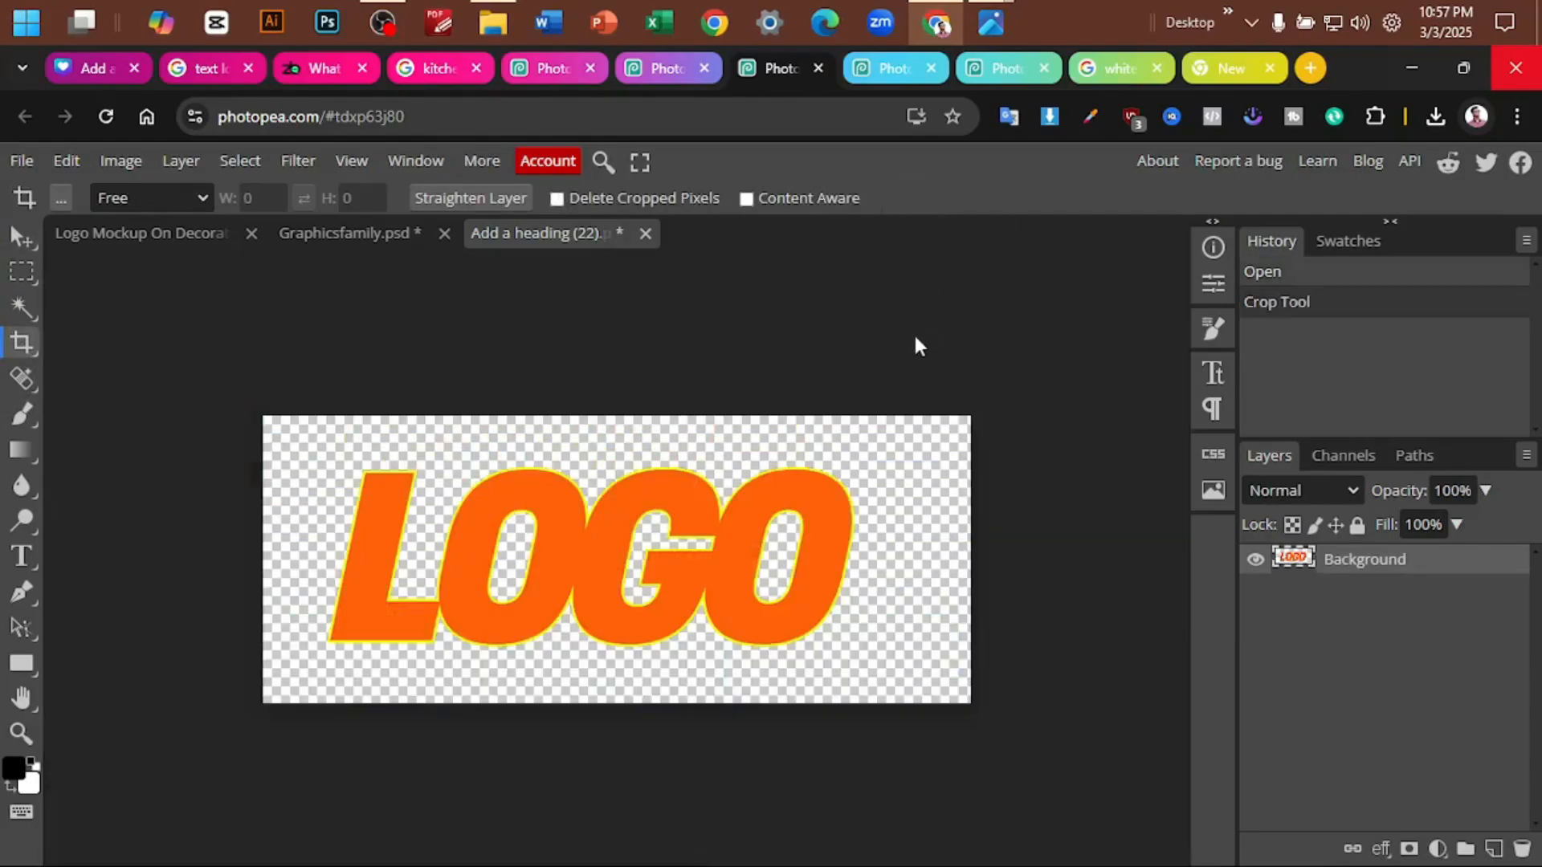
{"action": "key", "text": "ctrl+s"}
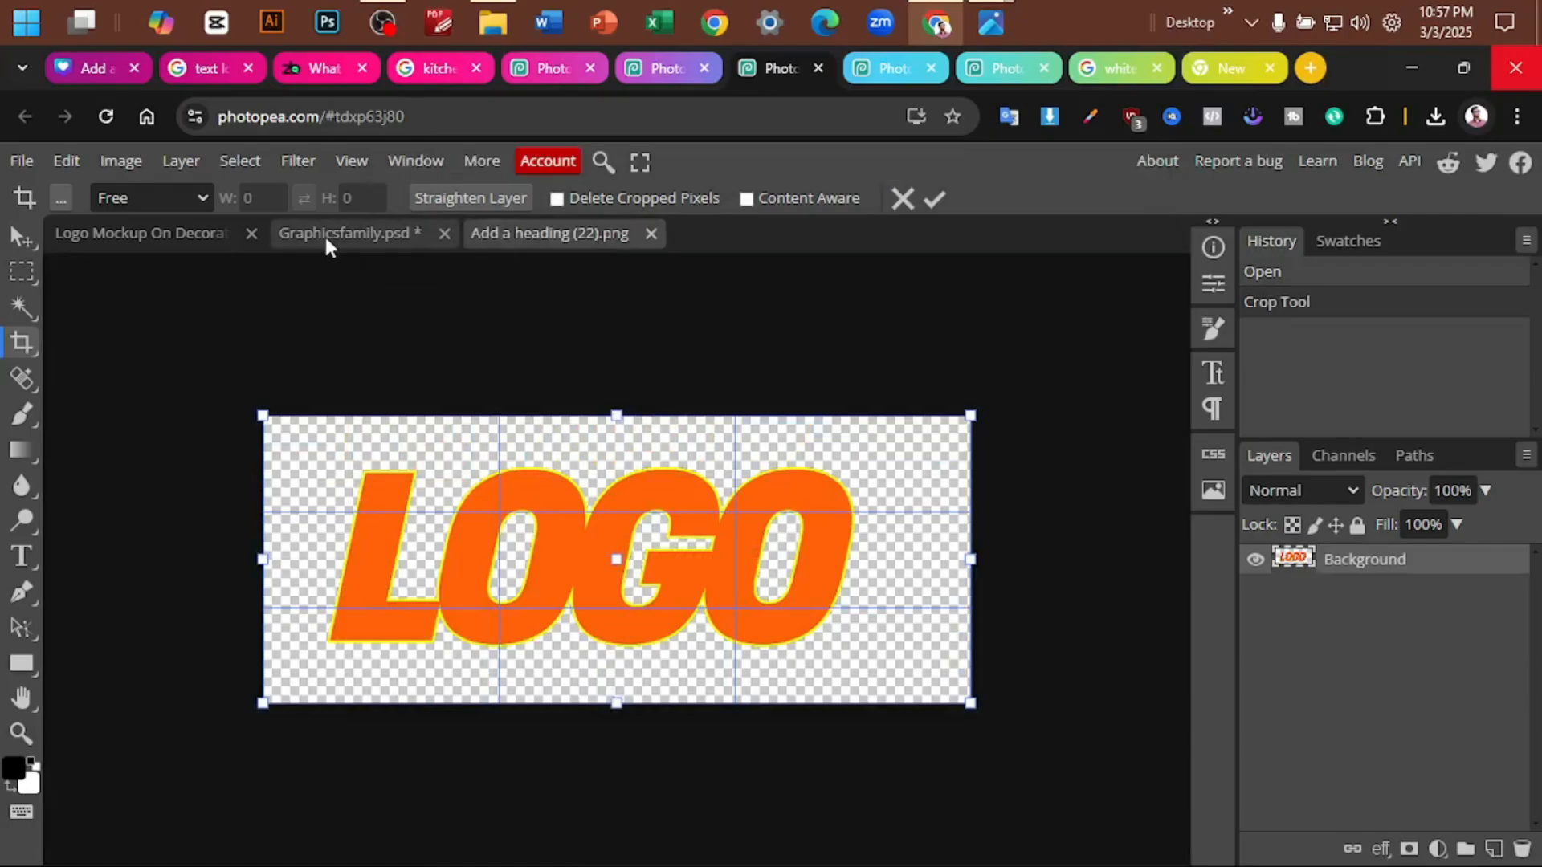
- Move the orange LOGO slightly lower in Graphicsfamily.psd, save the smart object, and check it on the dark paper mockup
{"action": "left_click", "coordinate": [327, 235]}
{"action": "left_click", "coordinate": [21, 238]}
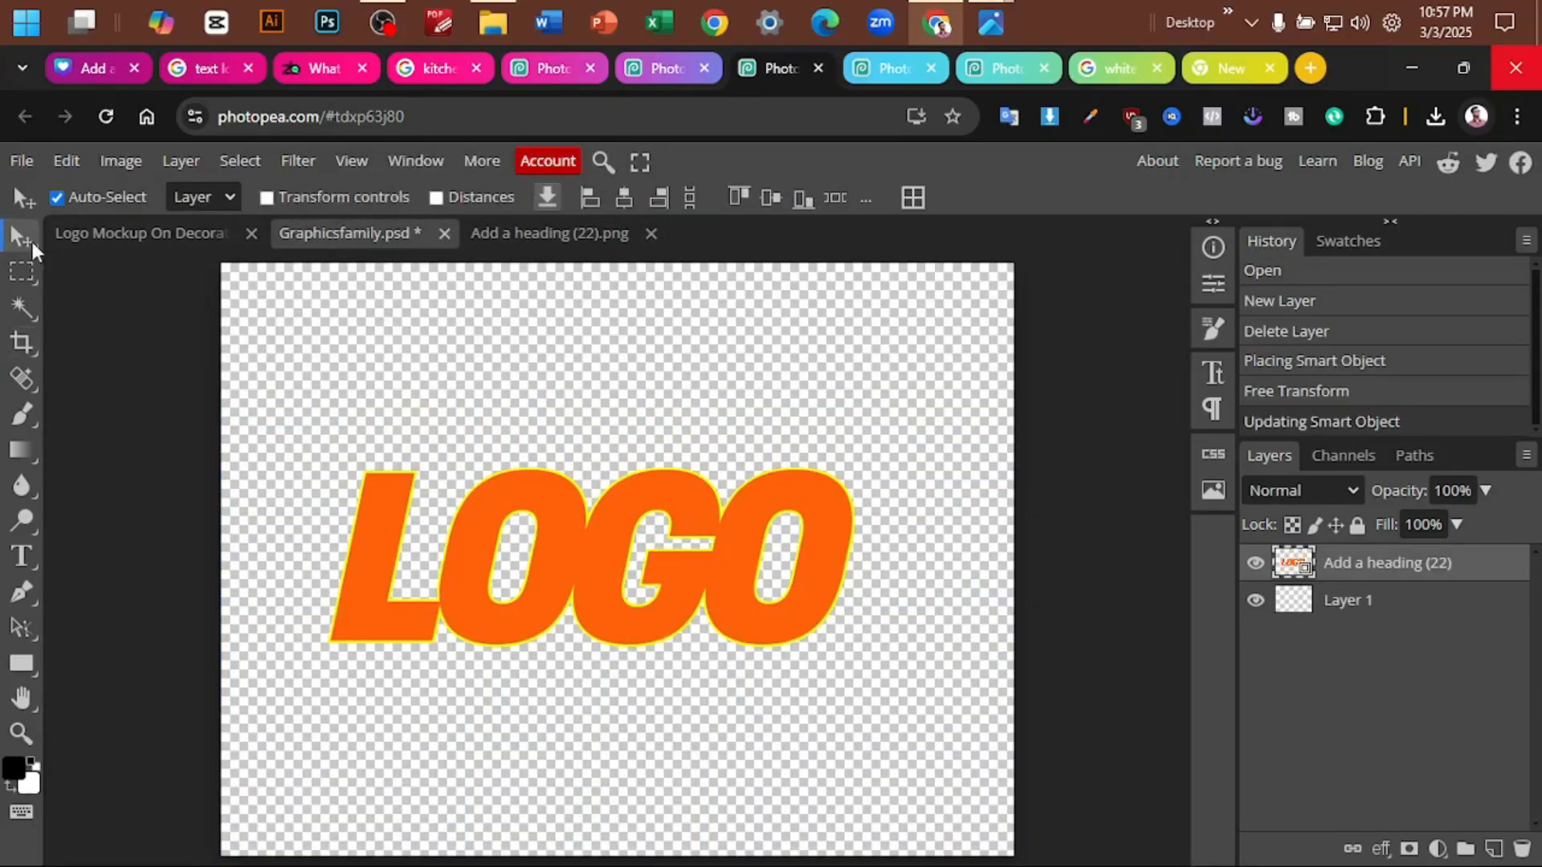
{"action": "left_click_drag", "start_coordinate": [557, 527], "coordinate": [561, 538]}
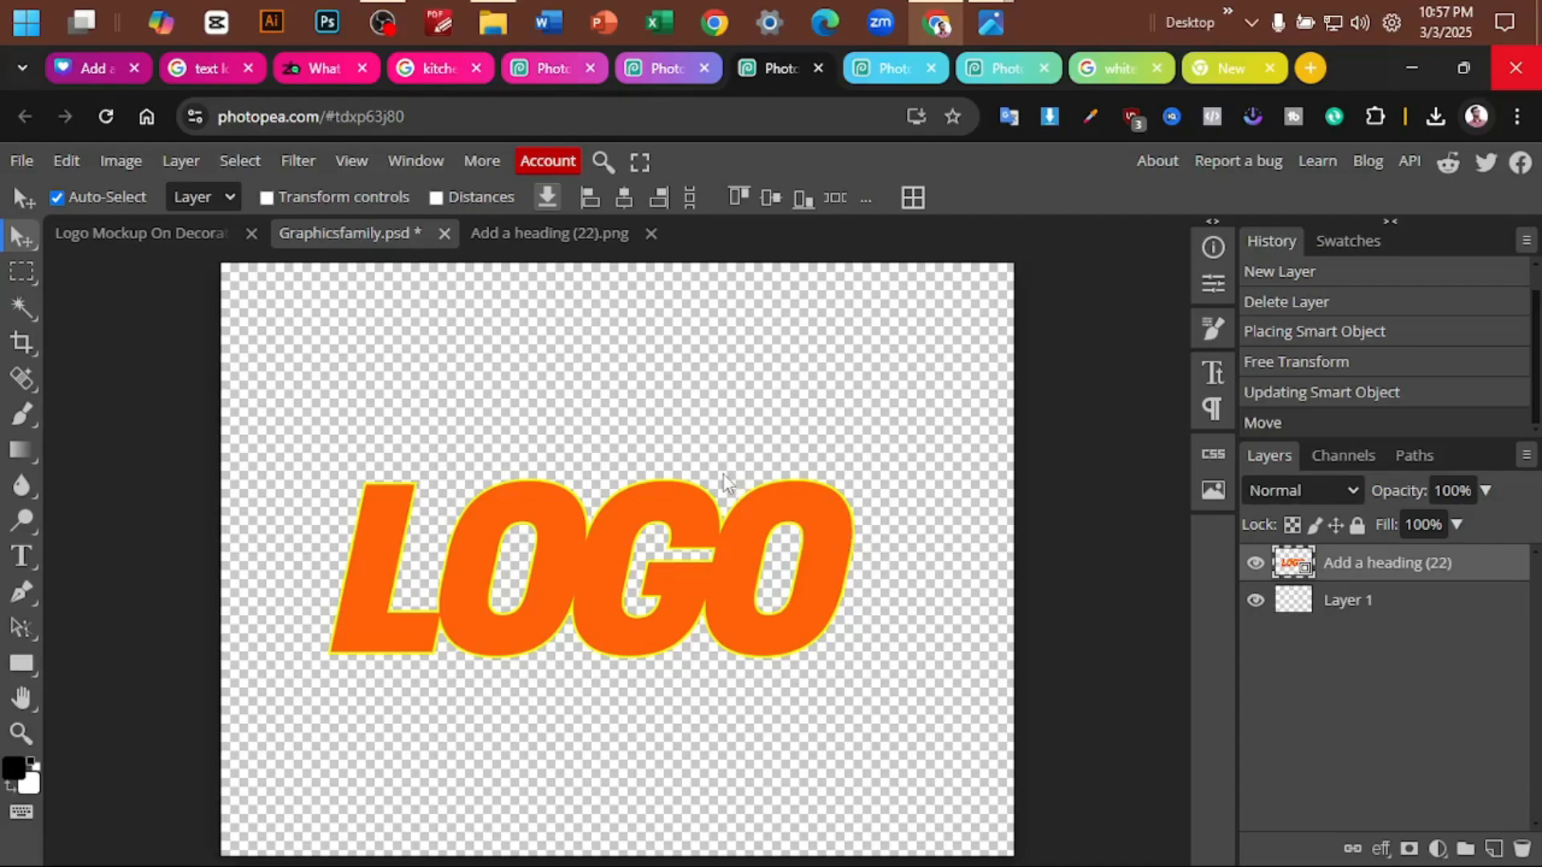
{"action": "key", "text": "ctrl+s"}
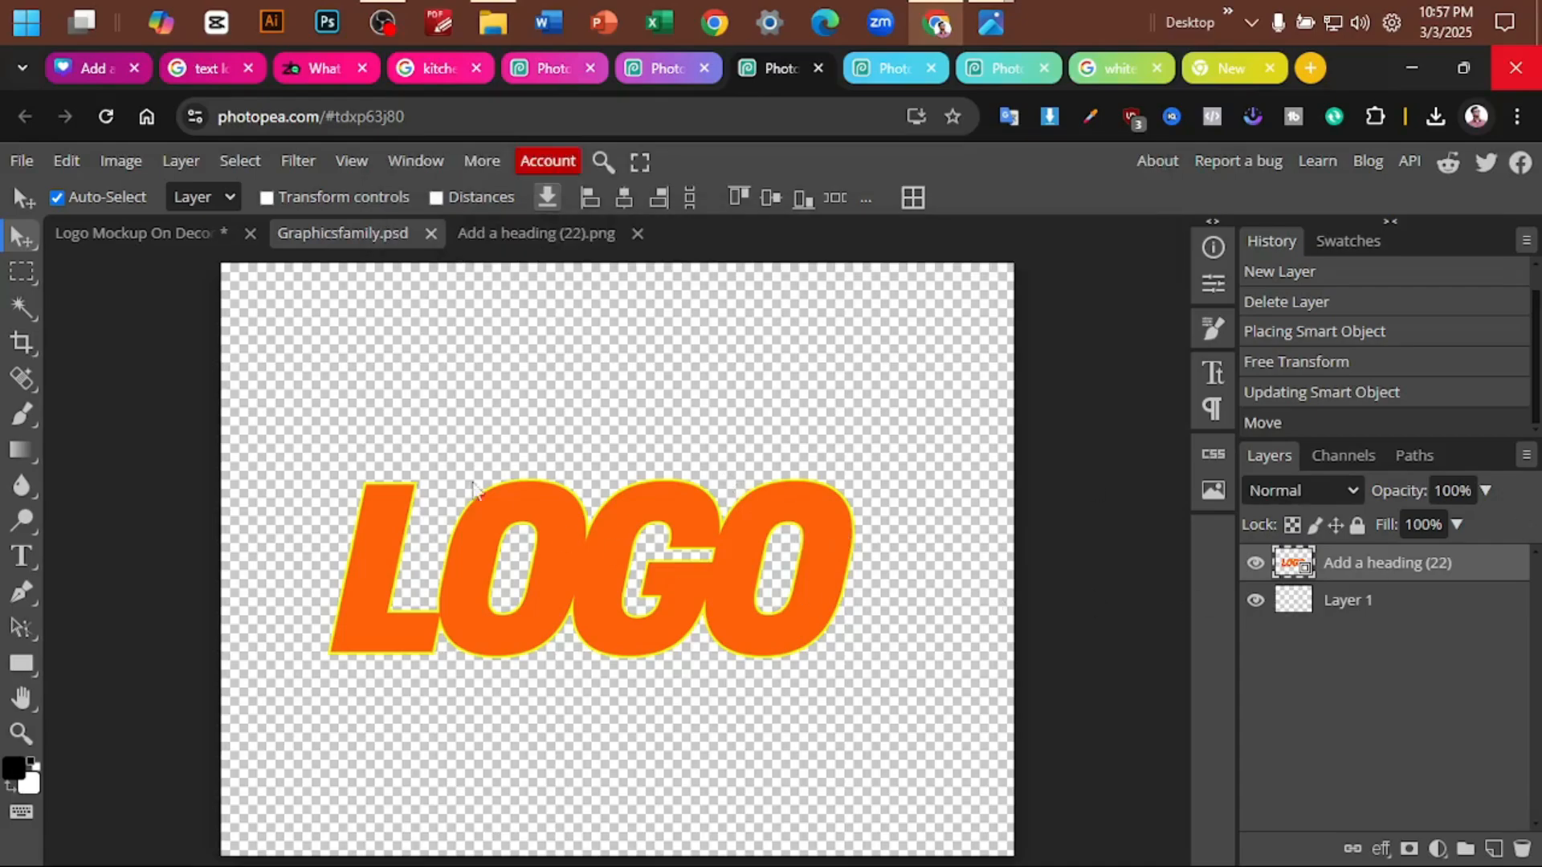
{"action": "left_click", "coordinate": [165, 241]}
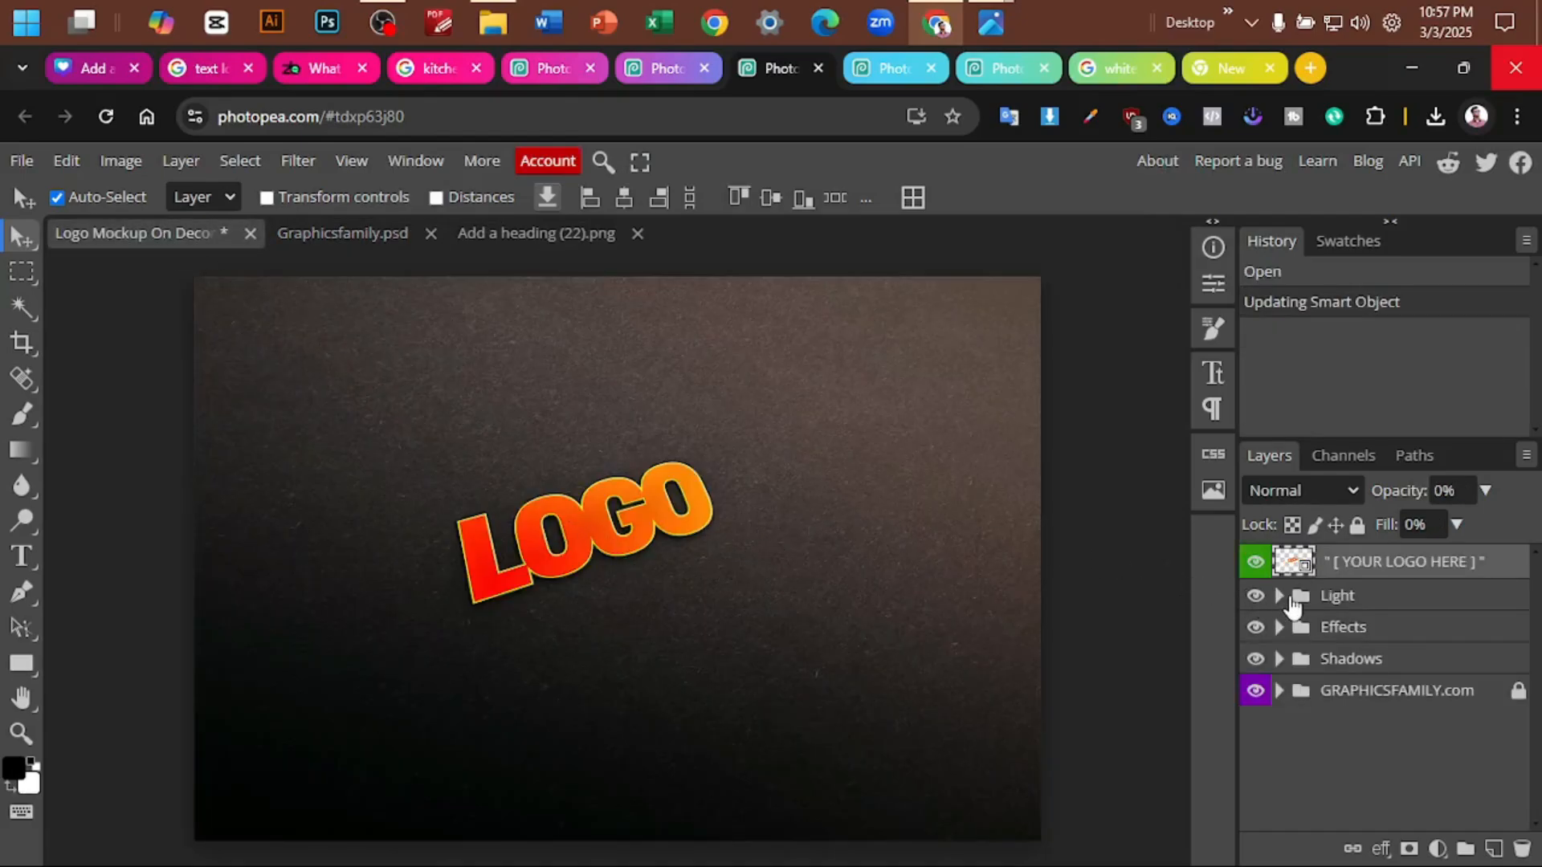
- Compare the dark paper mockup with and without its Light group, and review the other finished mockups and the template gallery
{"action": "left_click", "coordinate": [1253, 597]}
{"action": "left_click", "coordinate": [1254, 598]}
{"action": "left_click", "coordinate": [663, 80]}
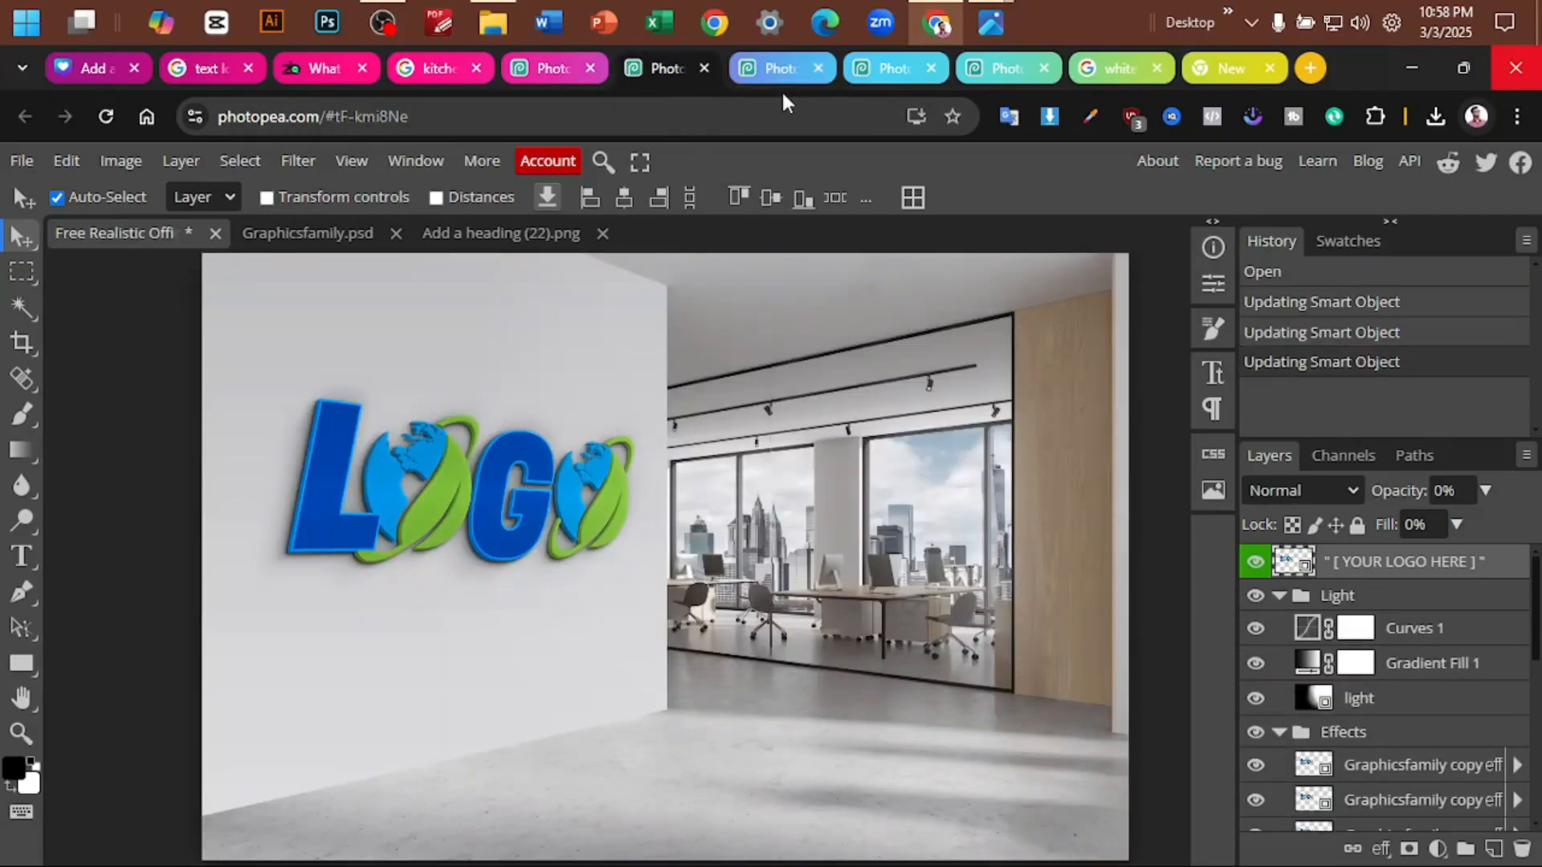
{"action": "left_click", "coordinate": [863, 70]}
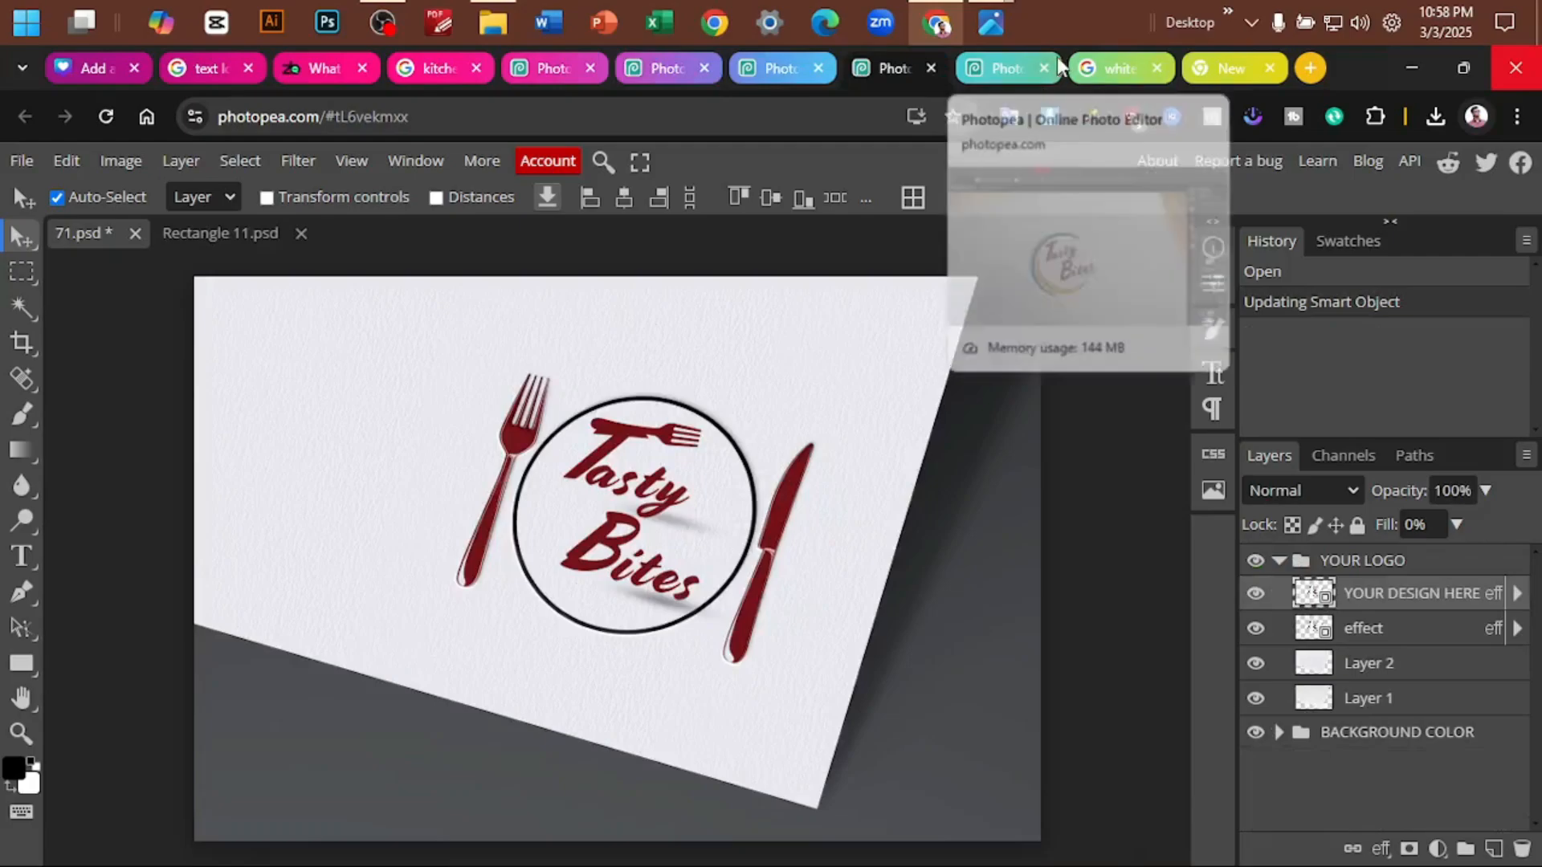
{"action": "left_click", "coordinate": [1002, 67]}
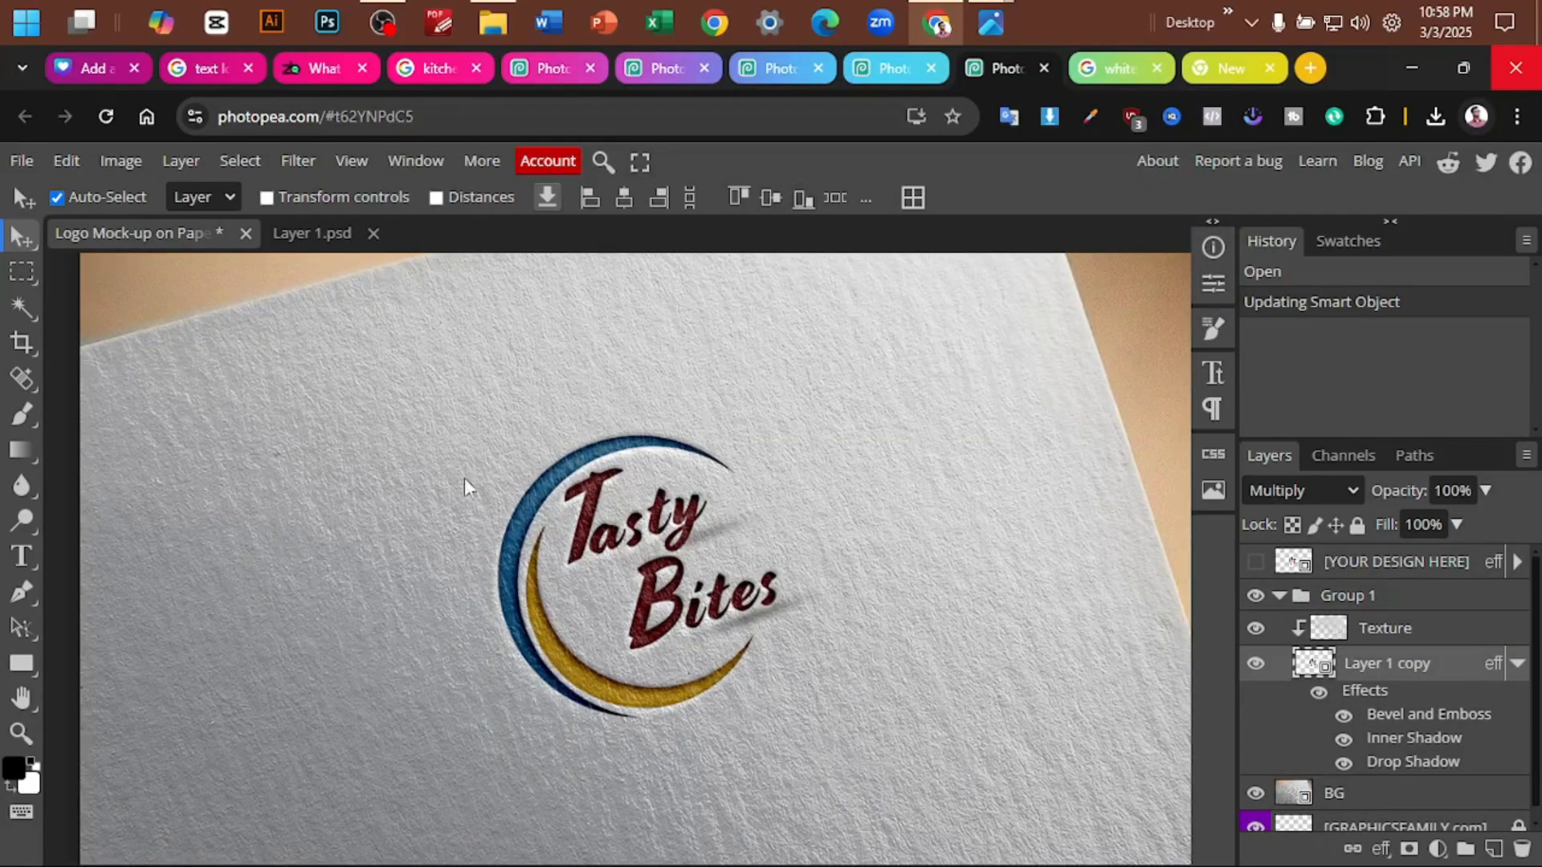
{"action": "left_click", "coordinate": [561, 69]}
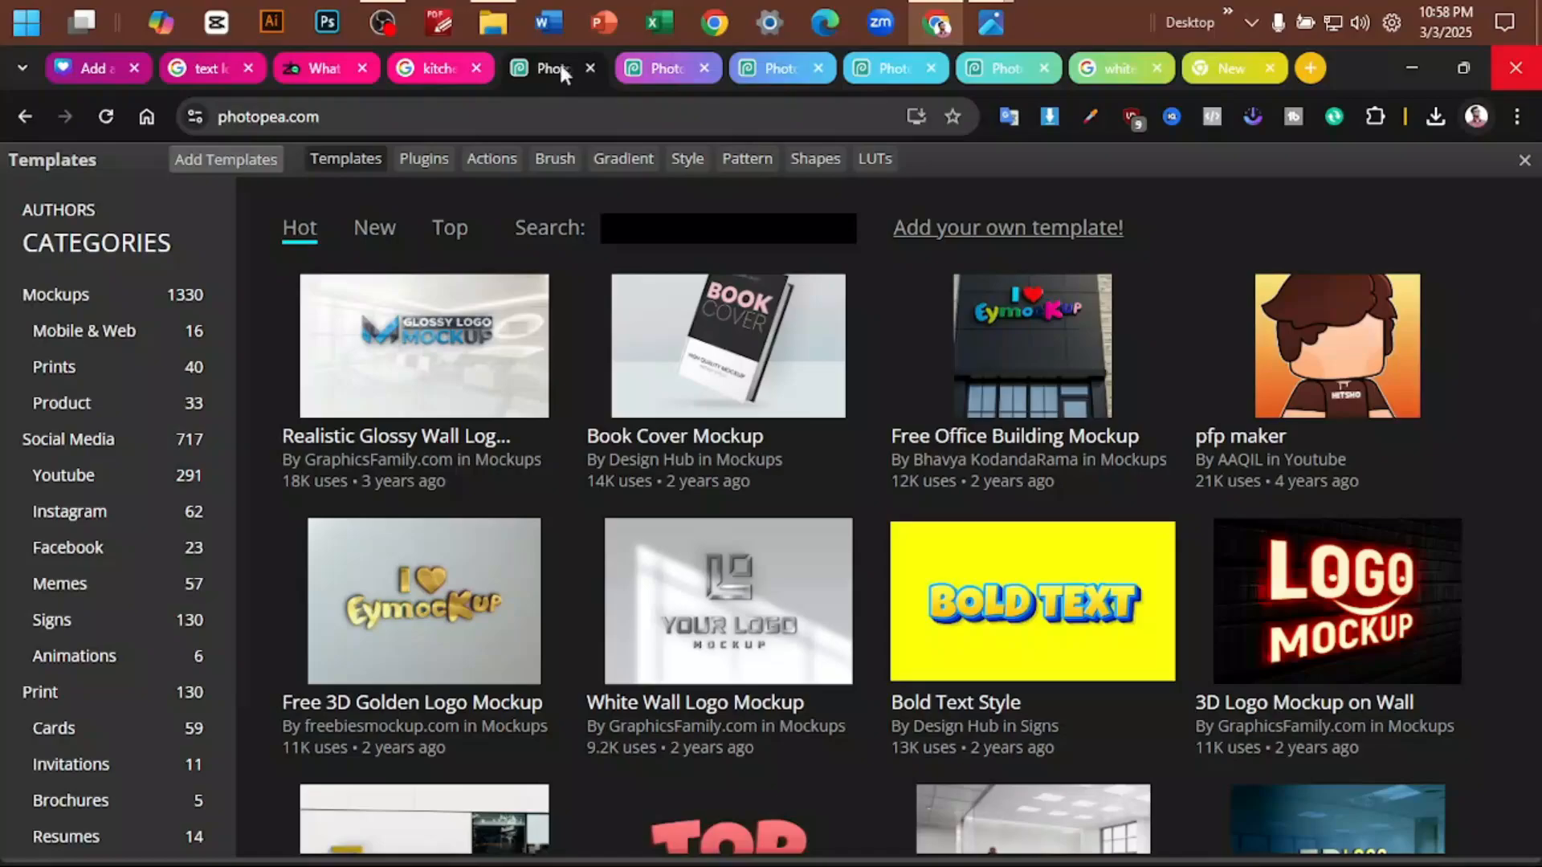
{"action": "left_click", "coordinate": [657, 66]}
{"action": "left_click", "coordinate": [767, 66]}
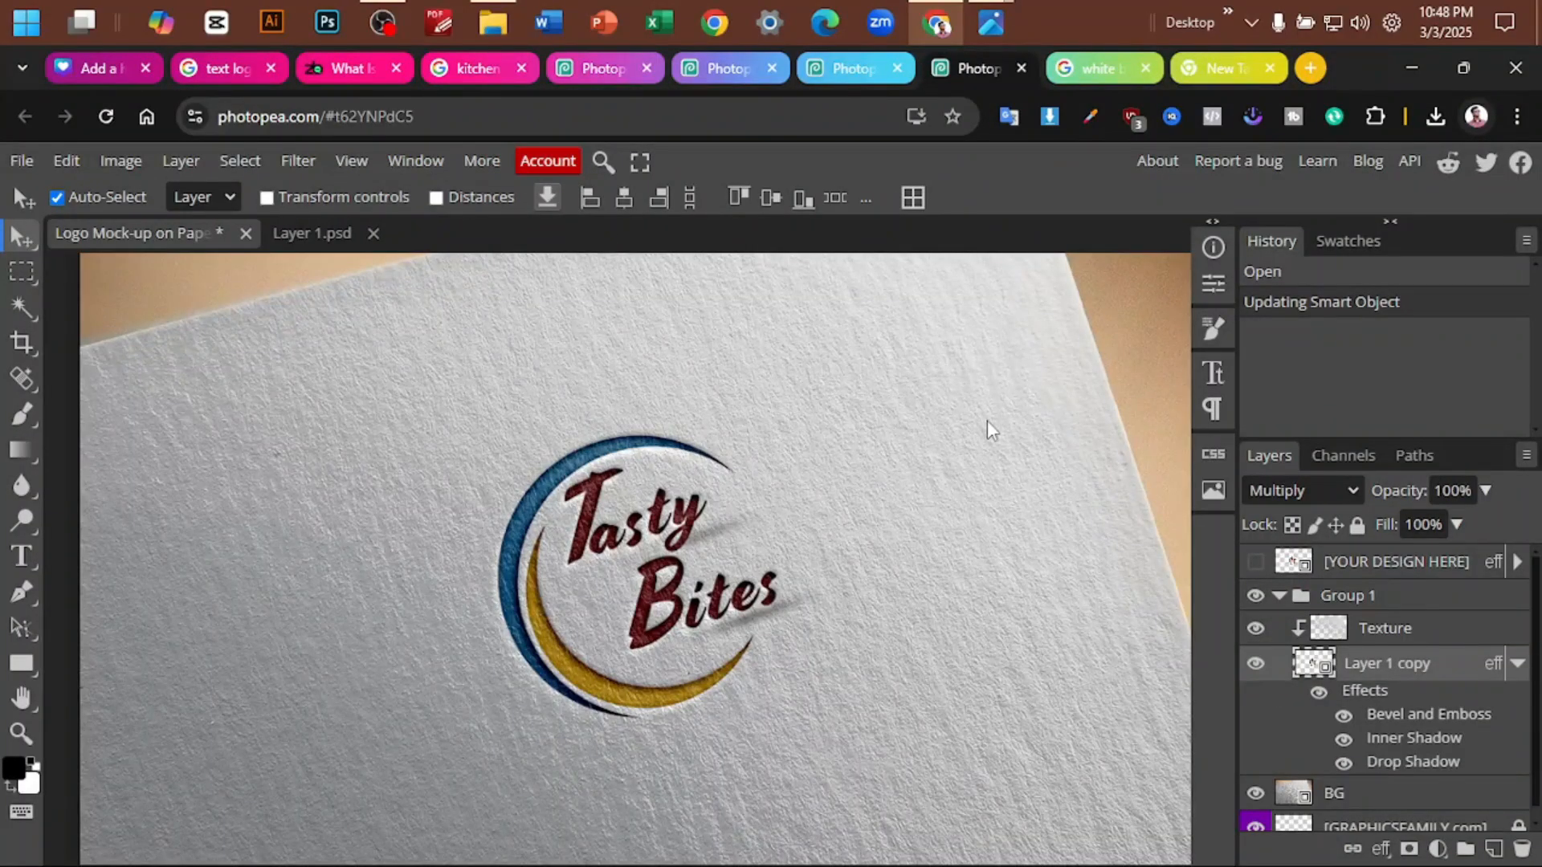